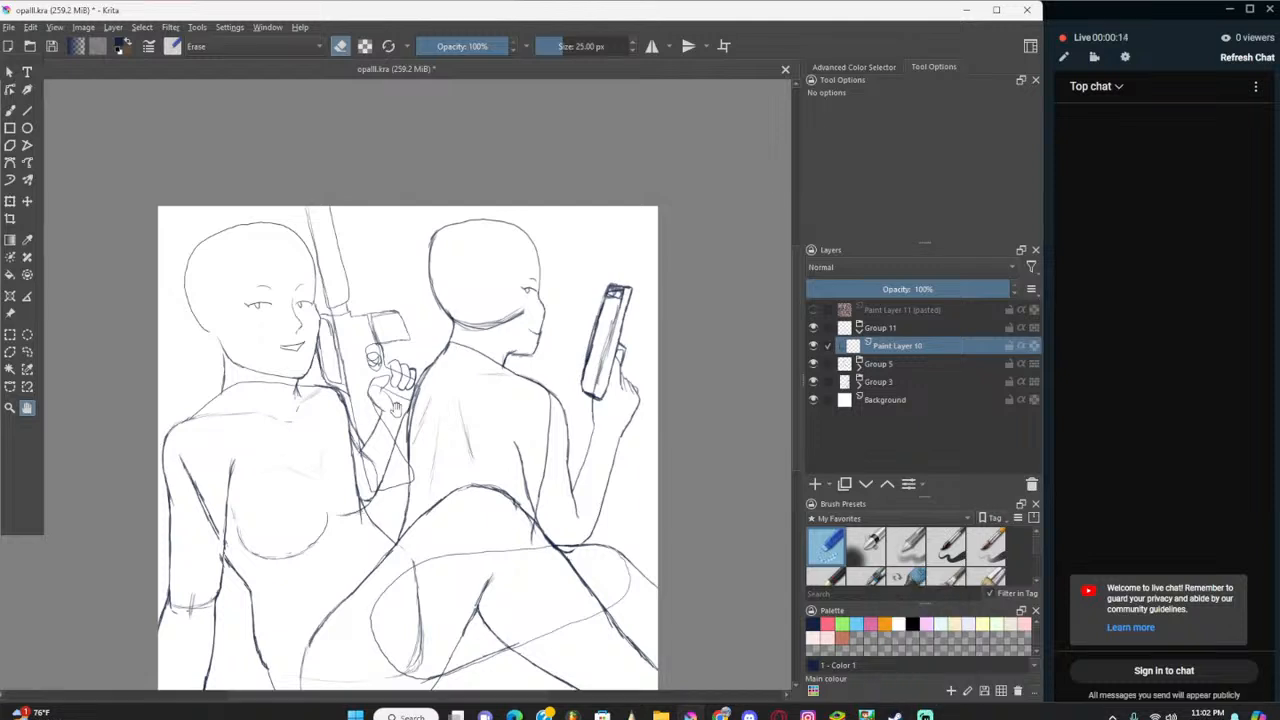
# - Show the pasted reference artwork on Paint Layer 11 above the two-figure sketch
pyautogui.moveTo(468, 395)
pyautogui.mouseDown()
pyautogui.moveTo(618, 190)
pyautogui.moveTo(472, 352)
pyautogui.moveTo(476, 372)
pyautogui.mouseUp()
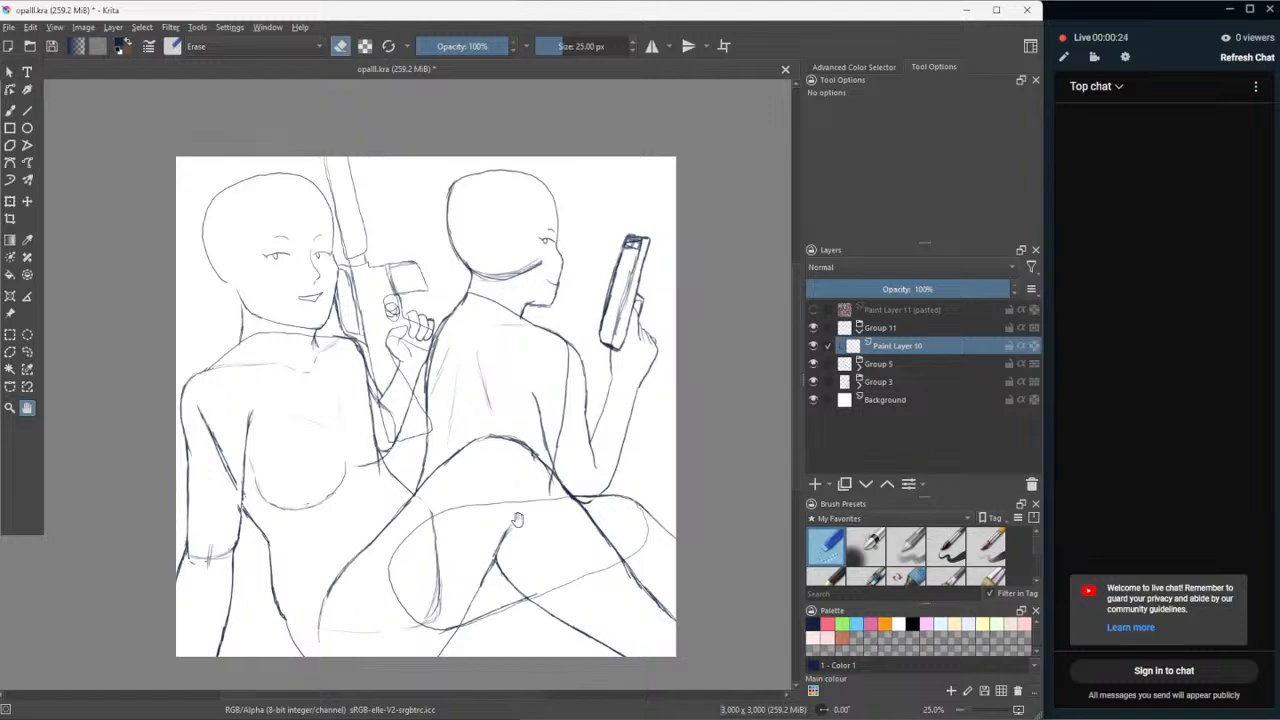
pyautogui.click(813, 310)
pyautogui.scroll(3, 216, 525)
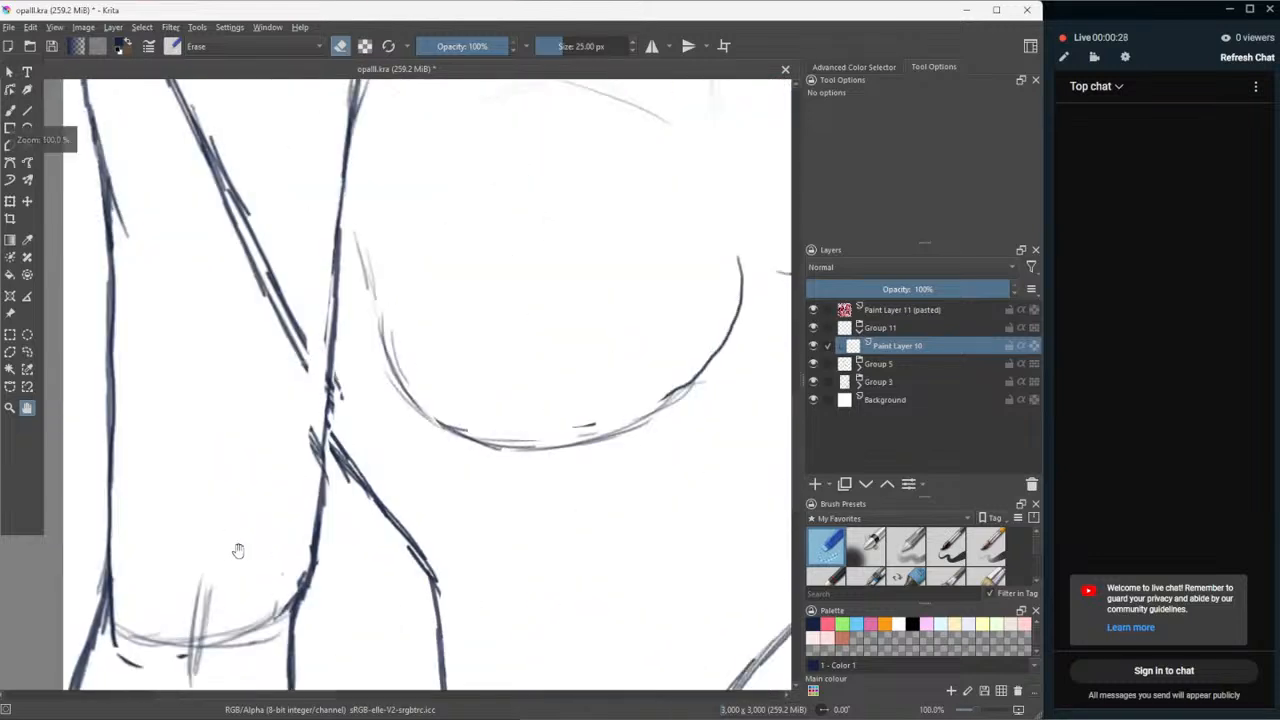
pyautogui.moveTo(237, 546); pyautogui.dragTo(308, 440)
pyautogui.scroll(-3, 308, 445)
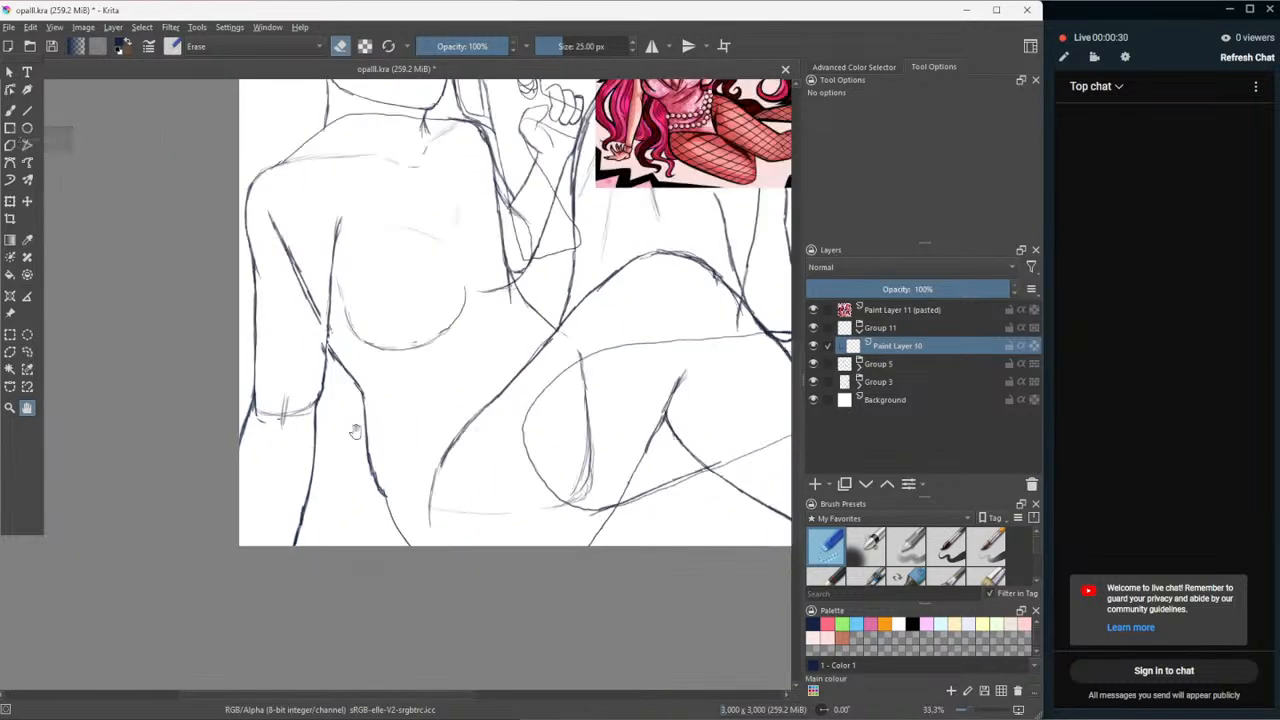
pyautogui.scroll(2, 370, 432)
pyautogui.moveTo(425, 318); pyautogui.dragTo(455, 381)
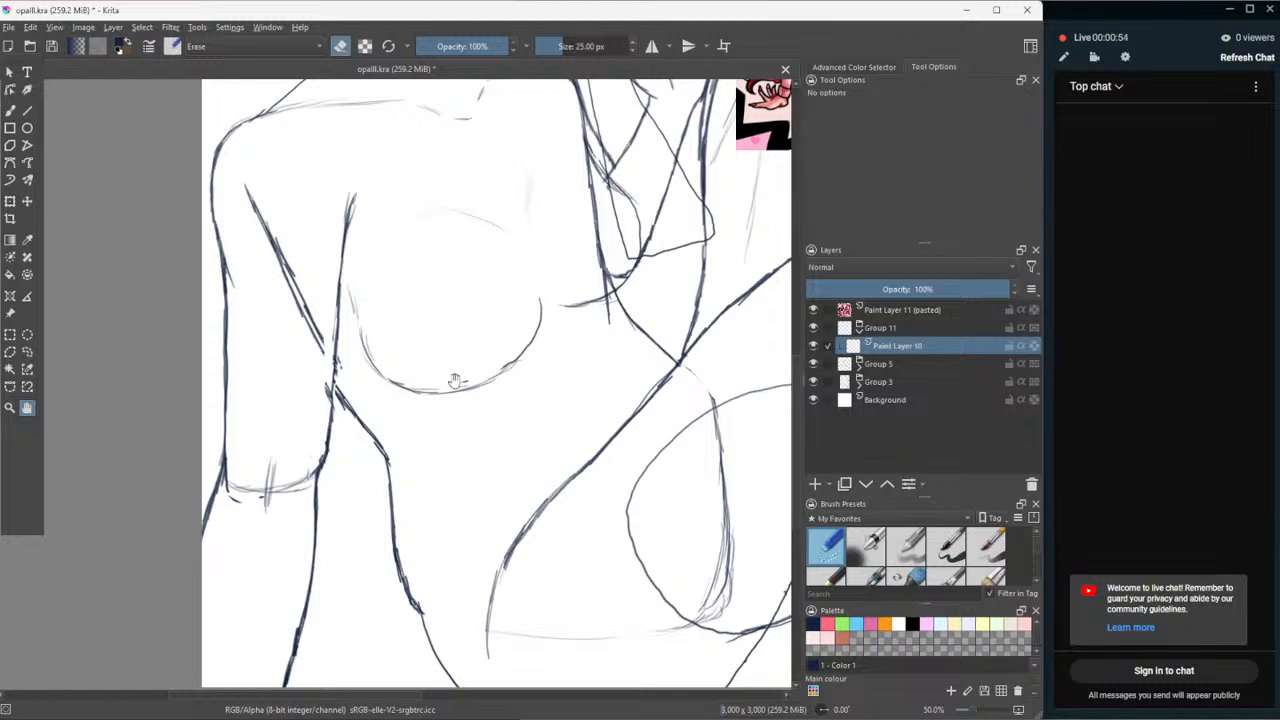
pyautogui.moveTo(314, 215); pyautogui.dragTo(235, 302)
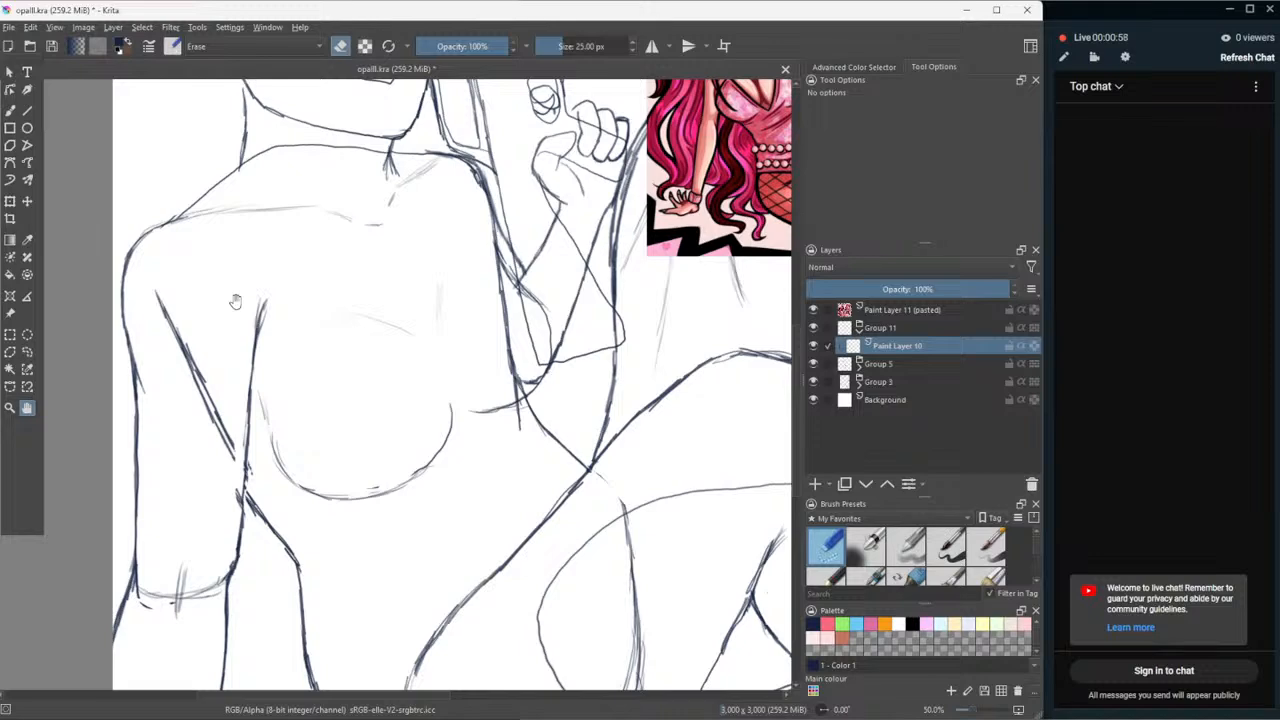
pyautogui.scroll(-2, 235, 302)
# - Fade the front figure's sketch by lowering the opacity of Group 5 to 48%
pyautogui.moveTo(730, 258); pyautogui.dragTo(684, 372)
pyautogui.click(919, 364)
pyautogui.moveTo(880, 289)
pyautogui.mouseDown()
pyautogui.moveTo(892, 316)
pyautogui.moveTo(904, 294)
pyautogui.mouseUp()
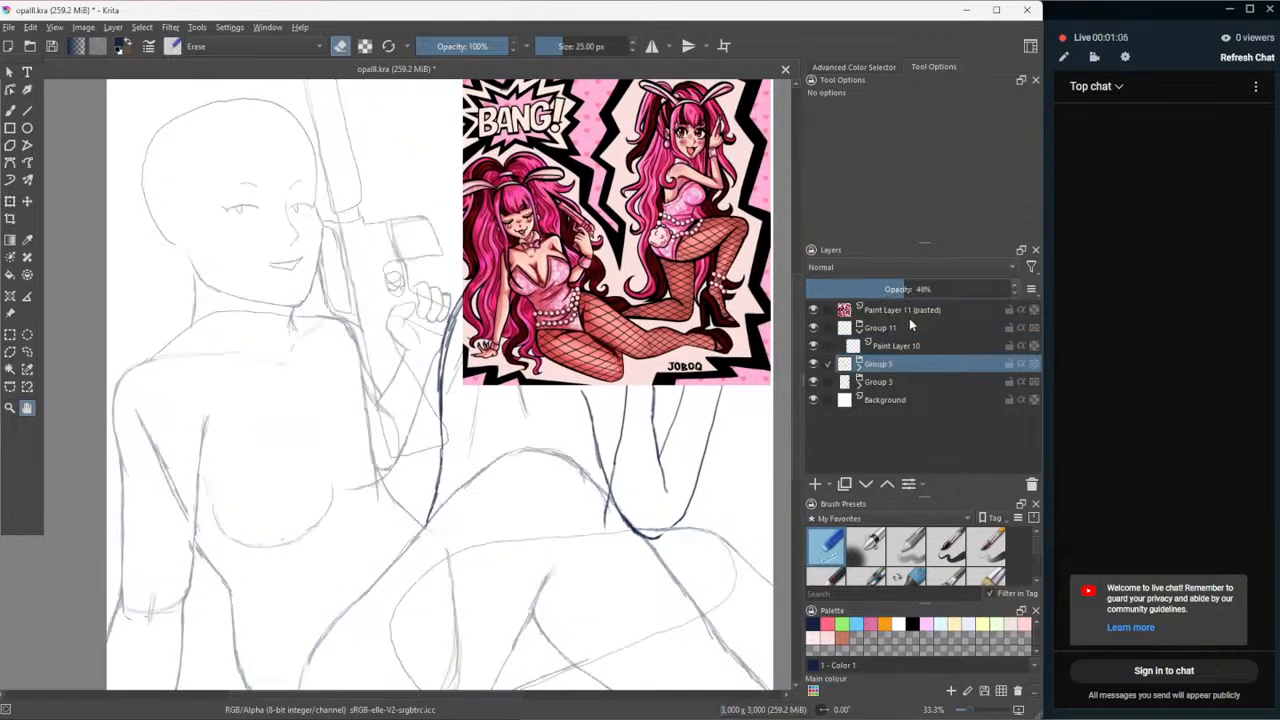
# - Expand Group 5 and hide the rifle and raised-arm sketches on Paint Layer 9 and Paint Layer 8
pyautogui.click(828, 365)
pyautogui.click(813, 418)
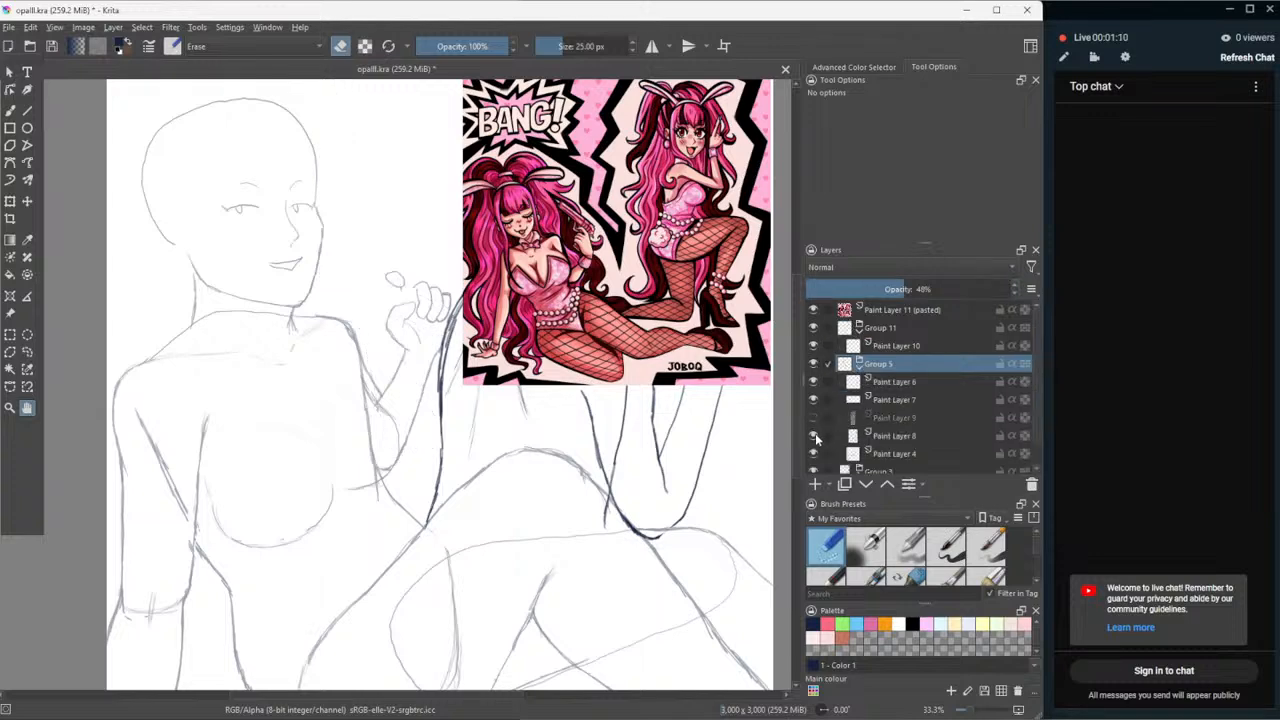
pyautogui.click(814, 435)
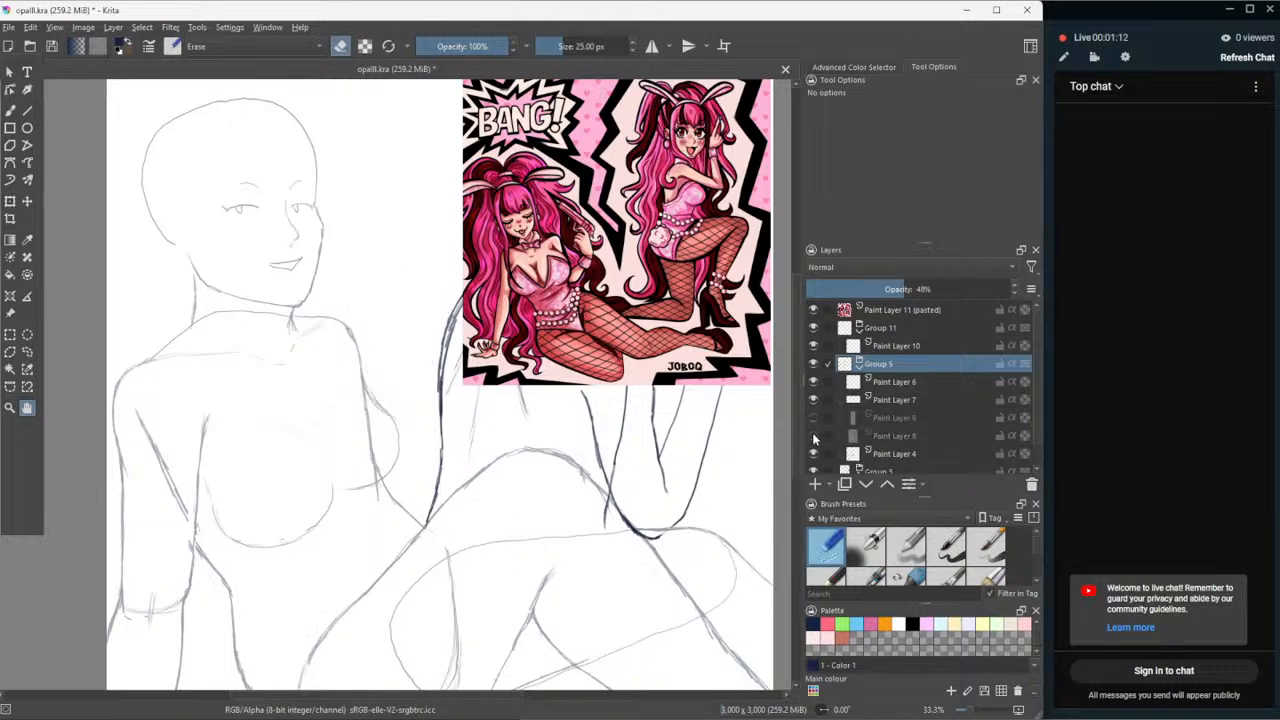
pyautogui.moveTo(270, 473)
pyautogui.mouseDown()
pyautogui.moveTo(327, 423)
pyautogui.moveTo(355, 423)
pyautogui.mouseUp()
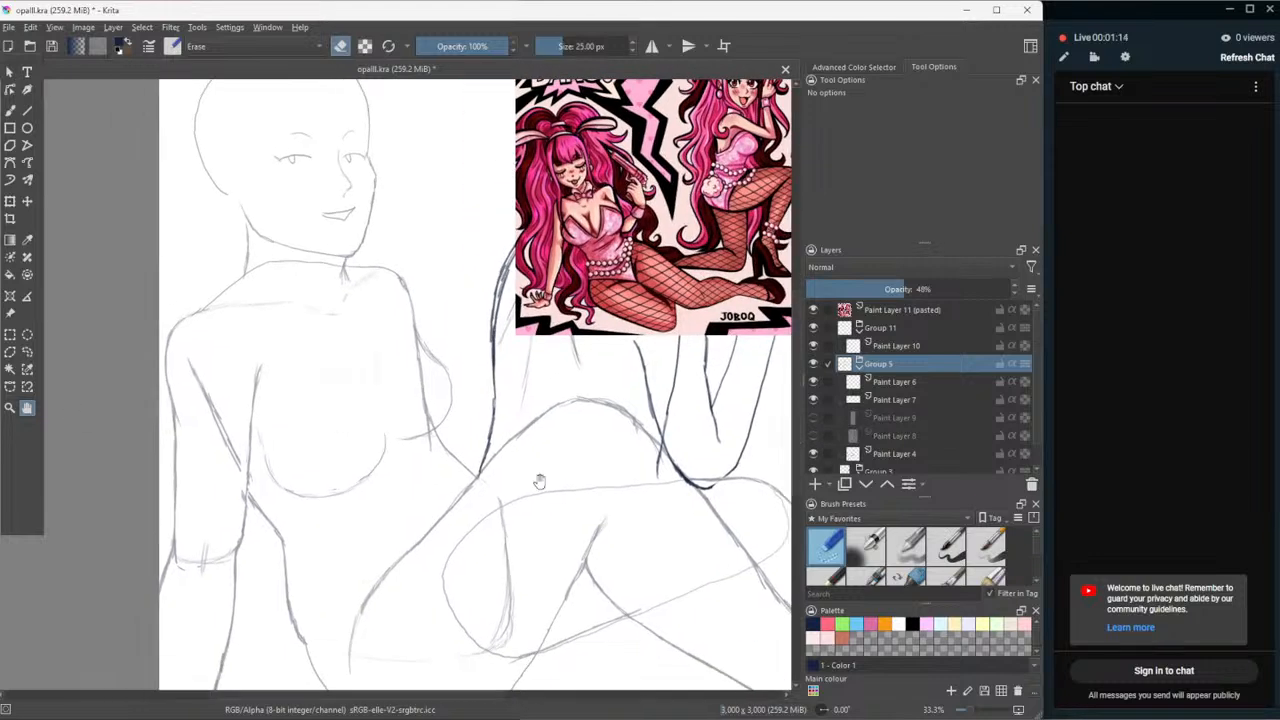
pyautogui.scroll(1, 540, 481)
pyautogui.scroll(-1, 540, 481)
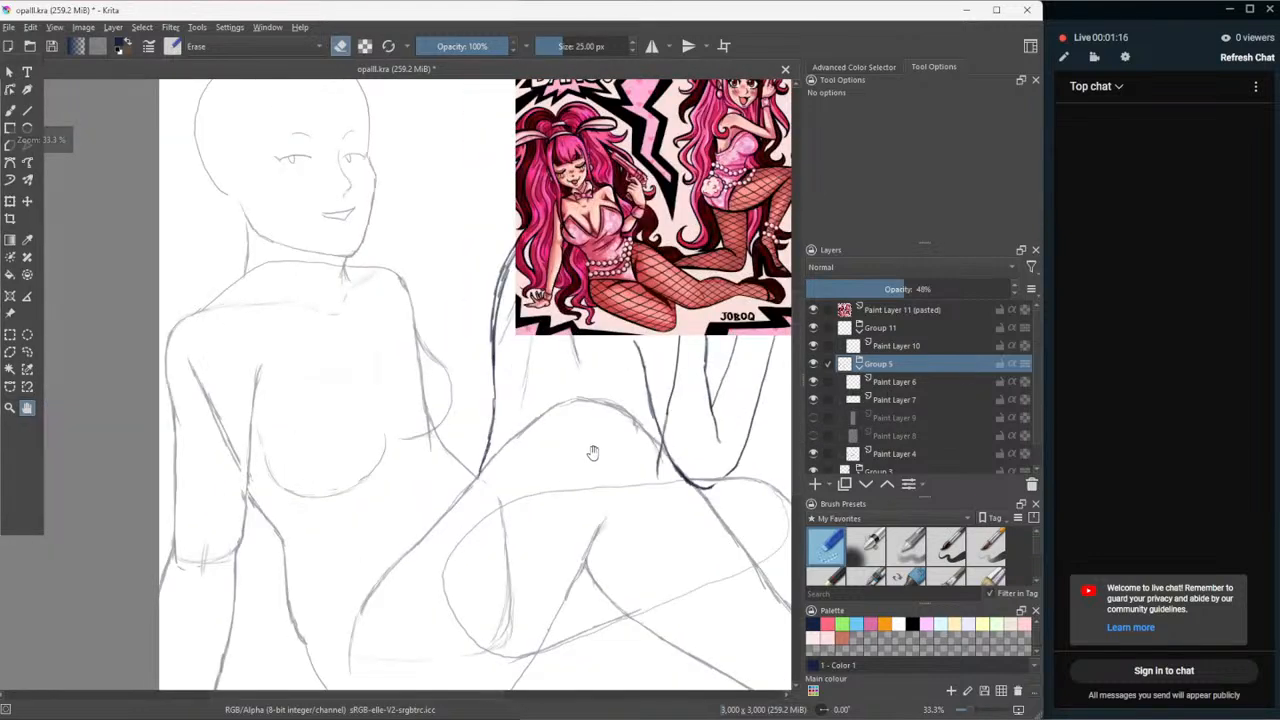
pyautogui.moveTo(561, 428); pyautogui.dragTo(579, 458)
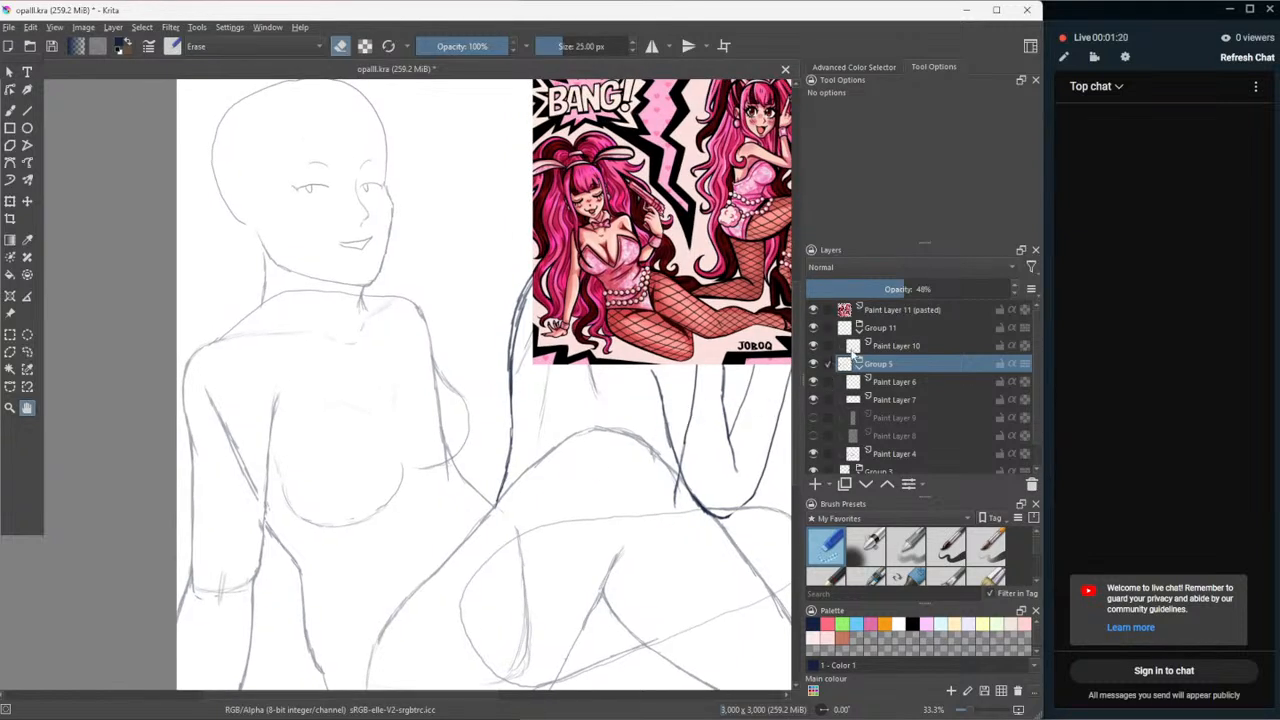
# - Make Paint Layer 10 active and check what Group 5 and its sublayers contain by switching their visibility off and on
pyautogui.click(820, 346)
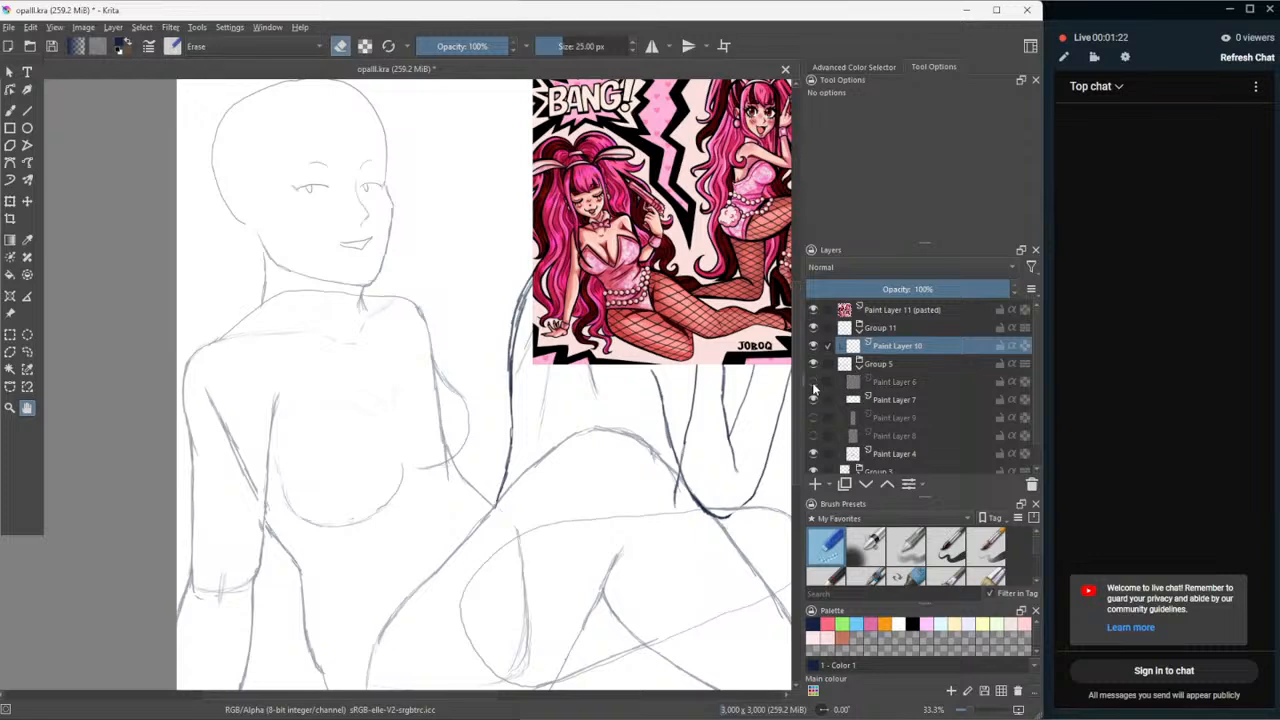
pyautogui.click(813, 399)
pyautogui.click(813, 399)
pyautogui.click(814, 365)
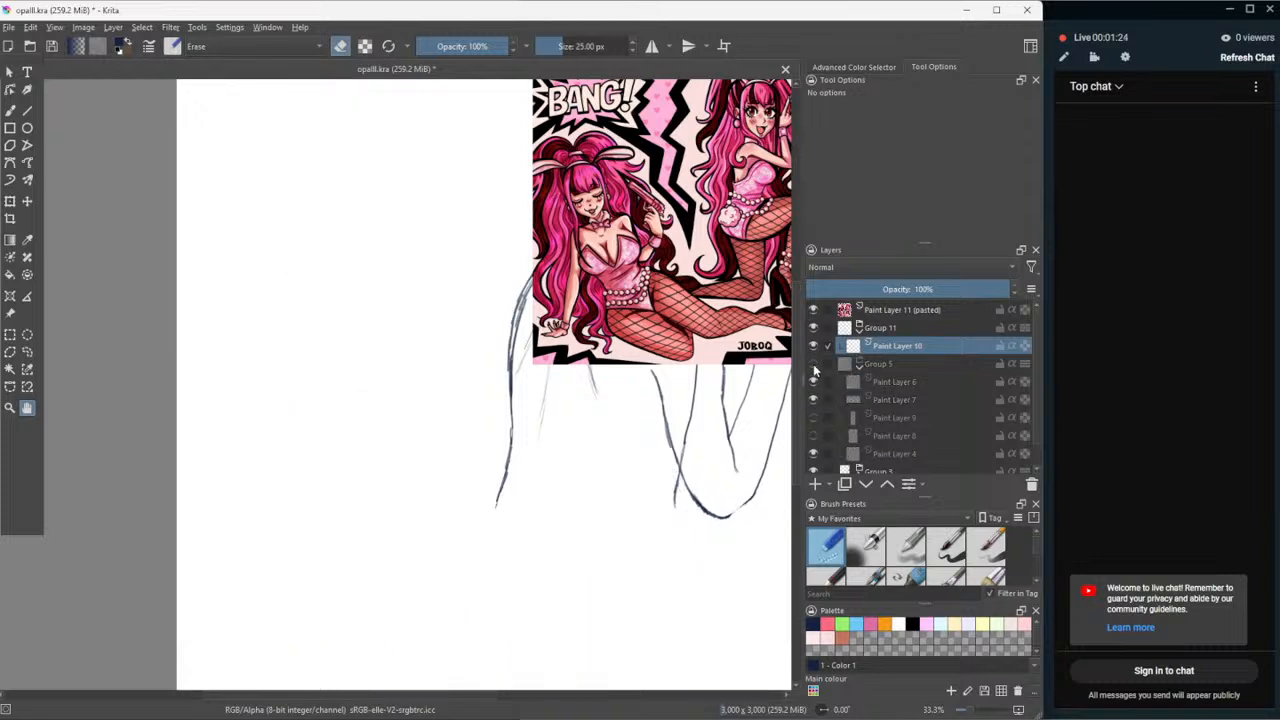
pyautogui.click(814, 365)
pyautogui.click(813, 401)
pyautogui.click(813, 401)
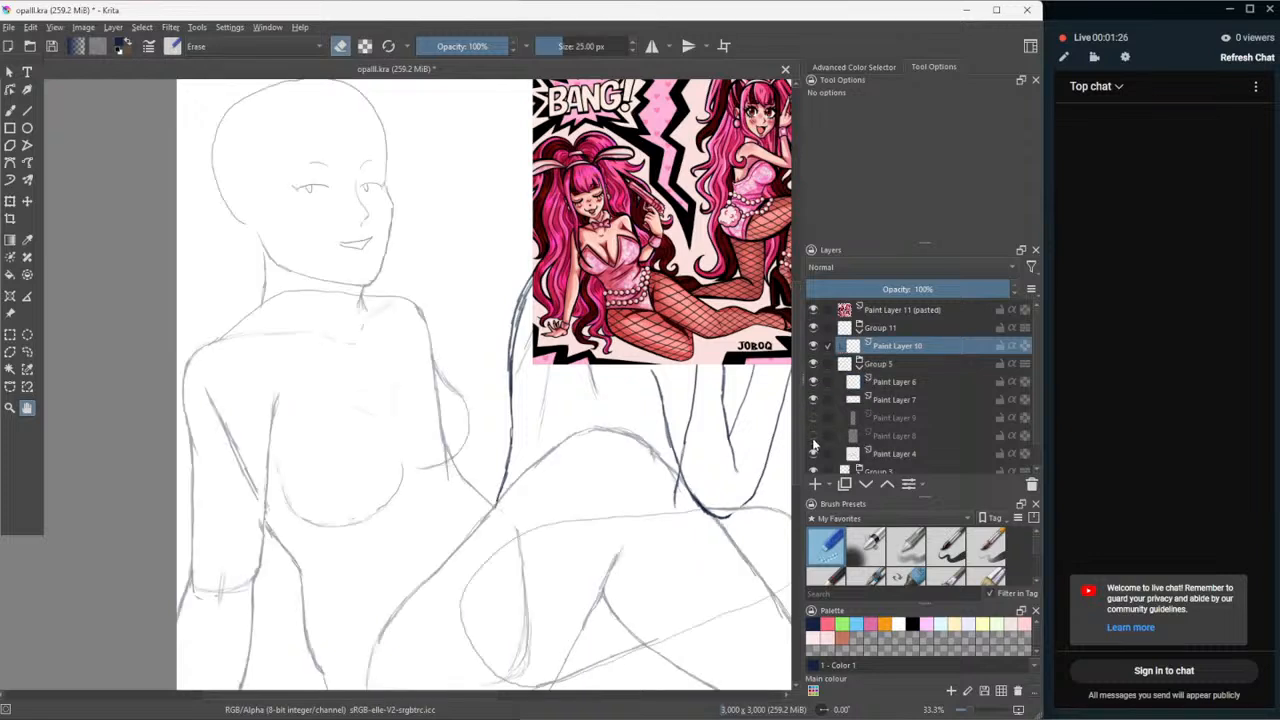
# - Show the raised arm on Paint Layer 8 again and keep the rifle on Paint Layer 9 hidden
pyautogui.click(813, 436)
pyautogui.click(813, 418)
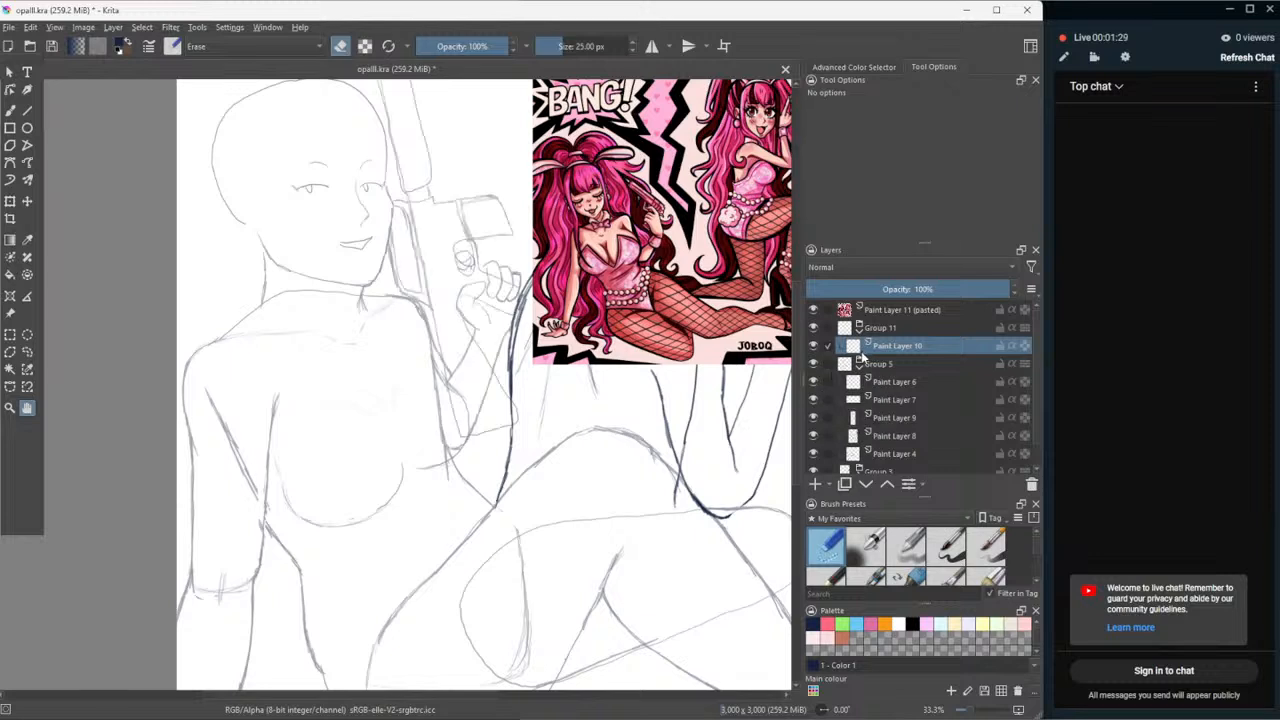
pyautogui.click(814, 419)
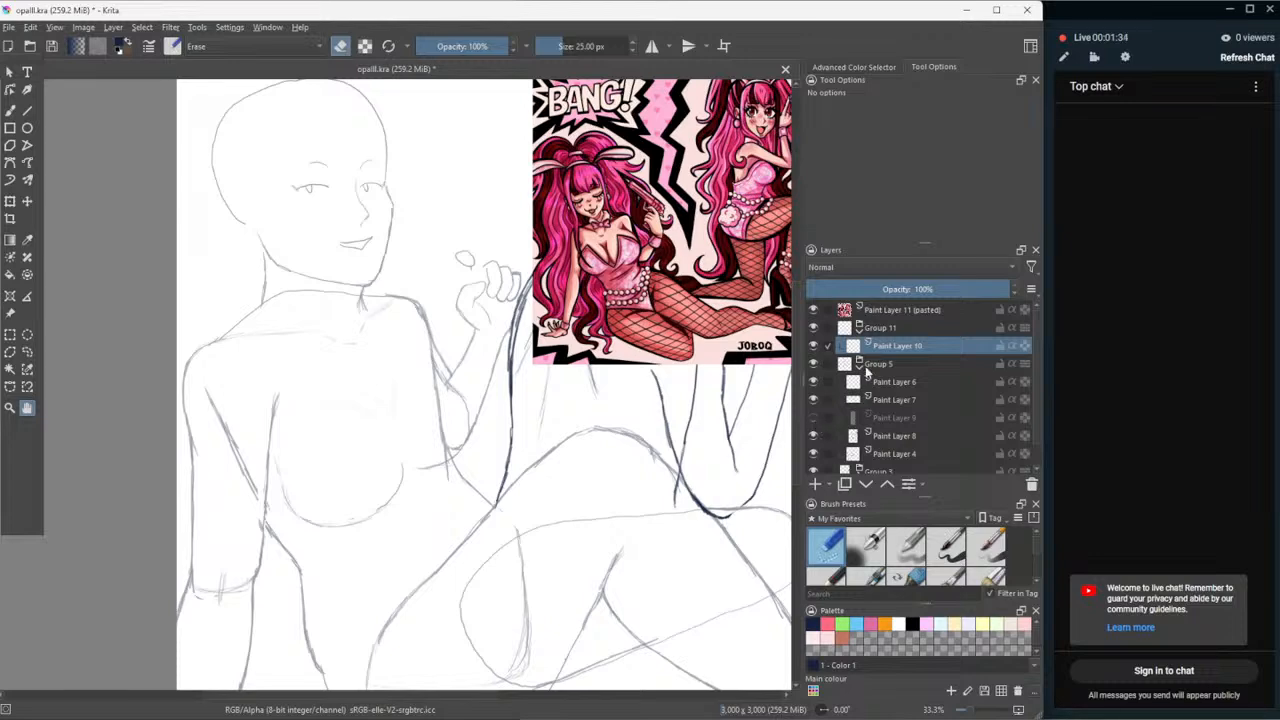
# - Sketch the first diagonal neckline edge of the outfit across the front figure's chest with the 10 px Pencil-2 brush
pyautogui.scroll(1, 295, 559)
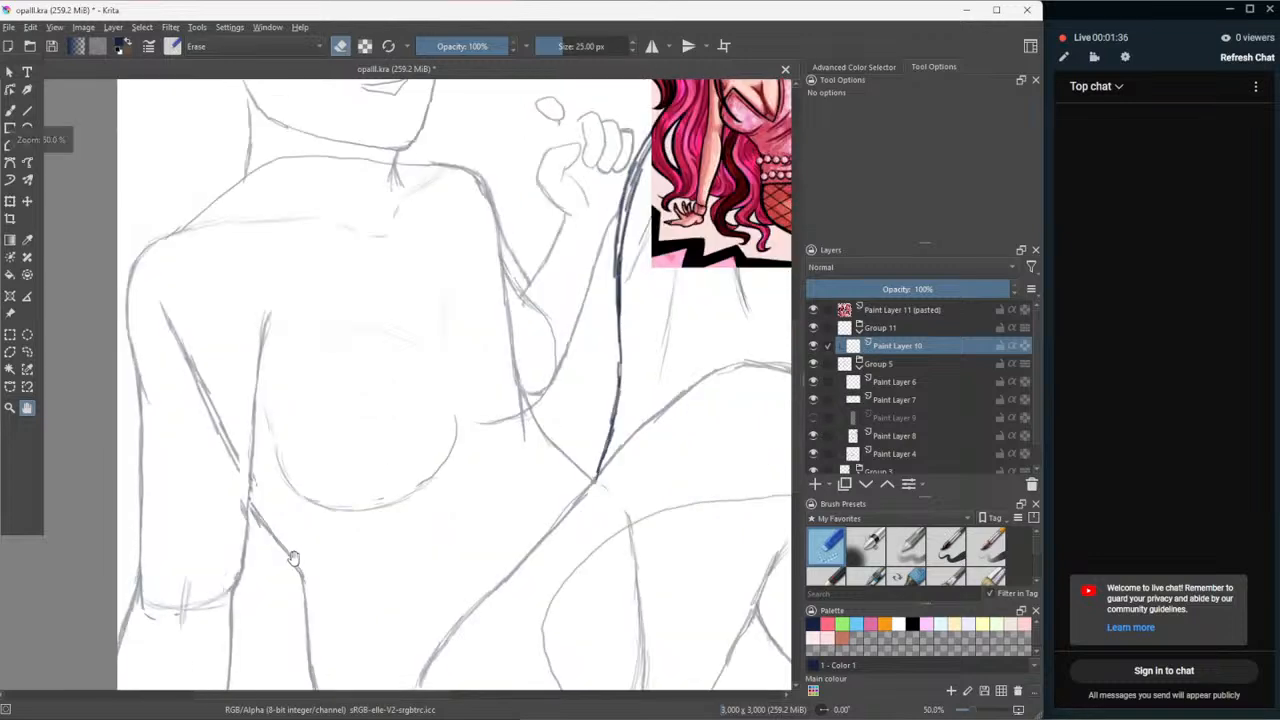
pyautogui.click(10, 110)
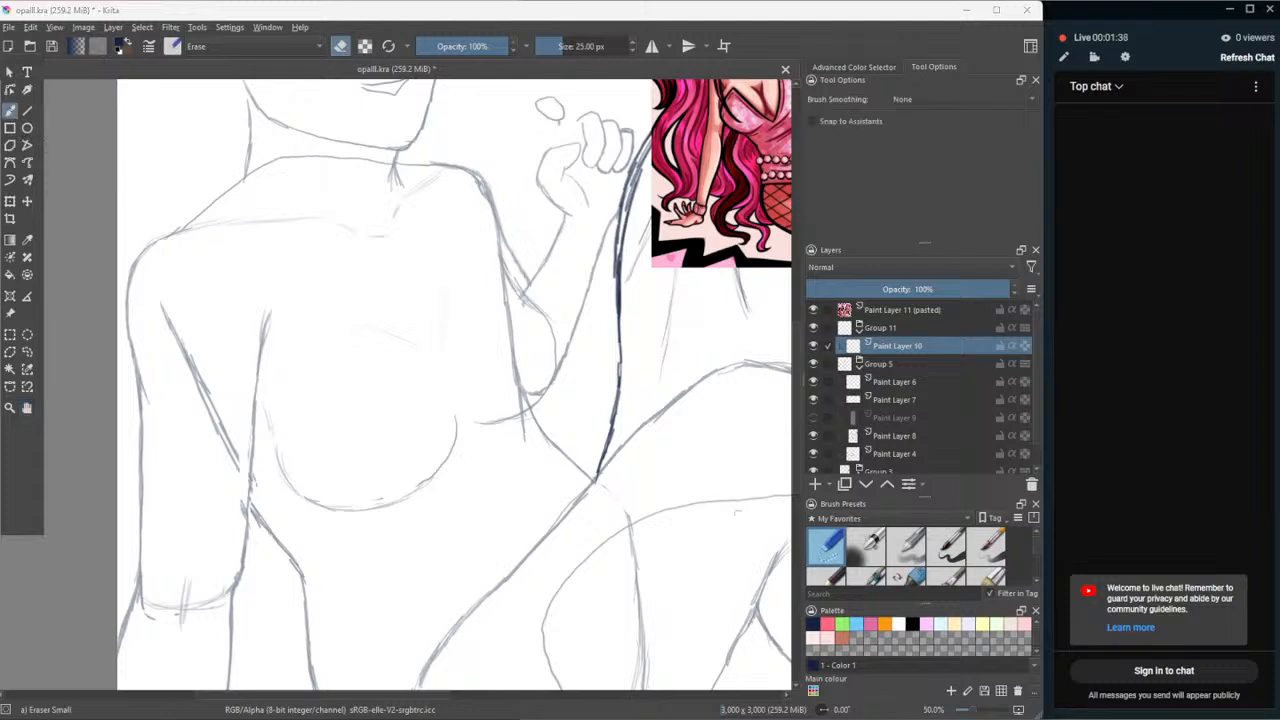
pyautogui.click(832, 576)
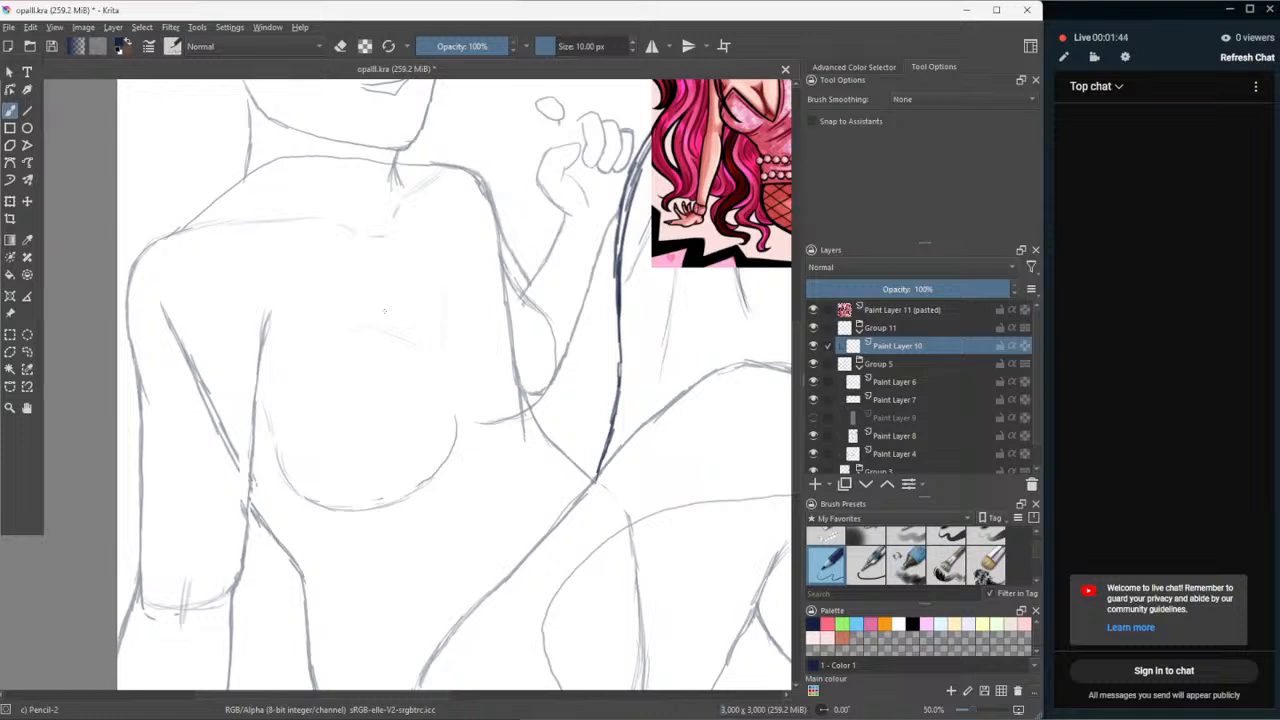
pyautogui.click(27, 408)
pyautogui.moveTo(216, 367); pyautogui.dragTo(167, 469)
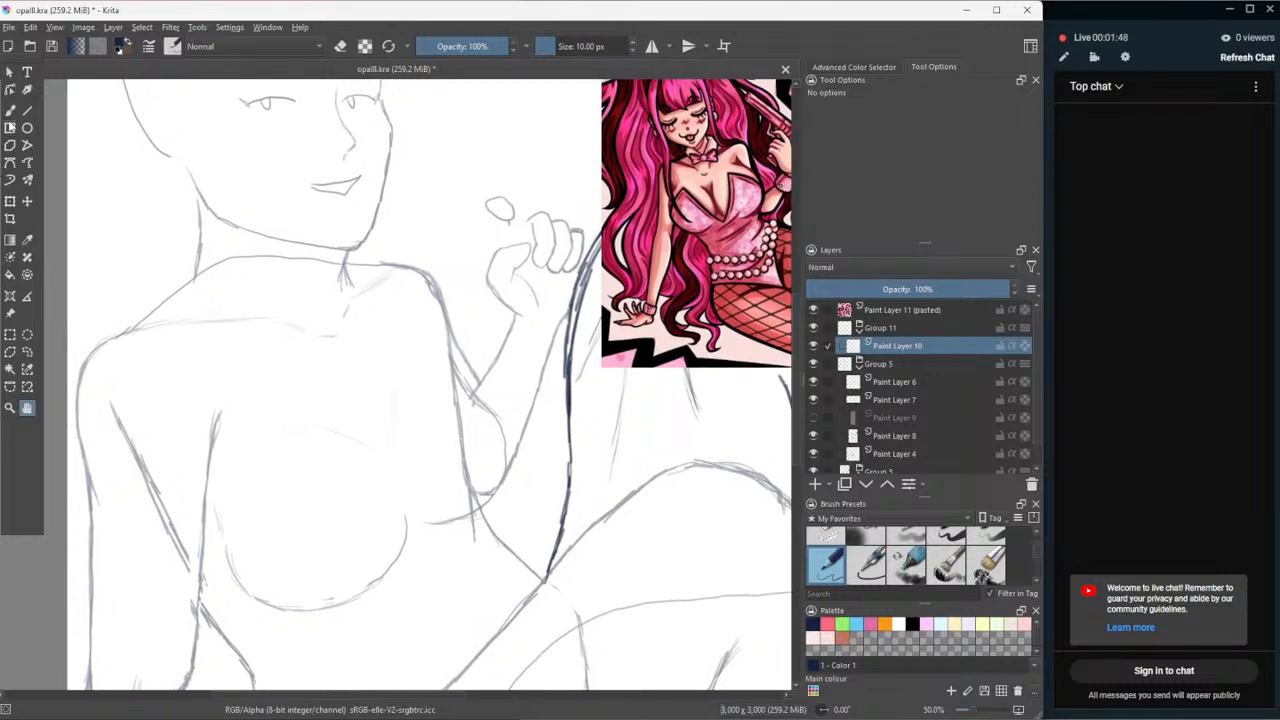
pyautogui.click(10, 111)
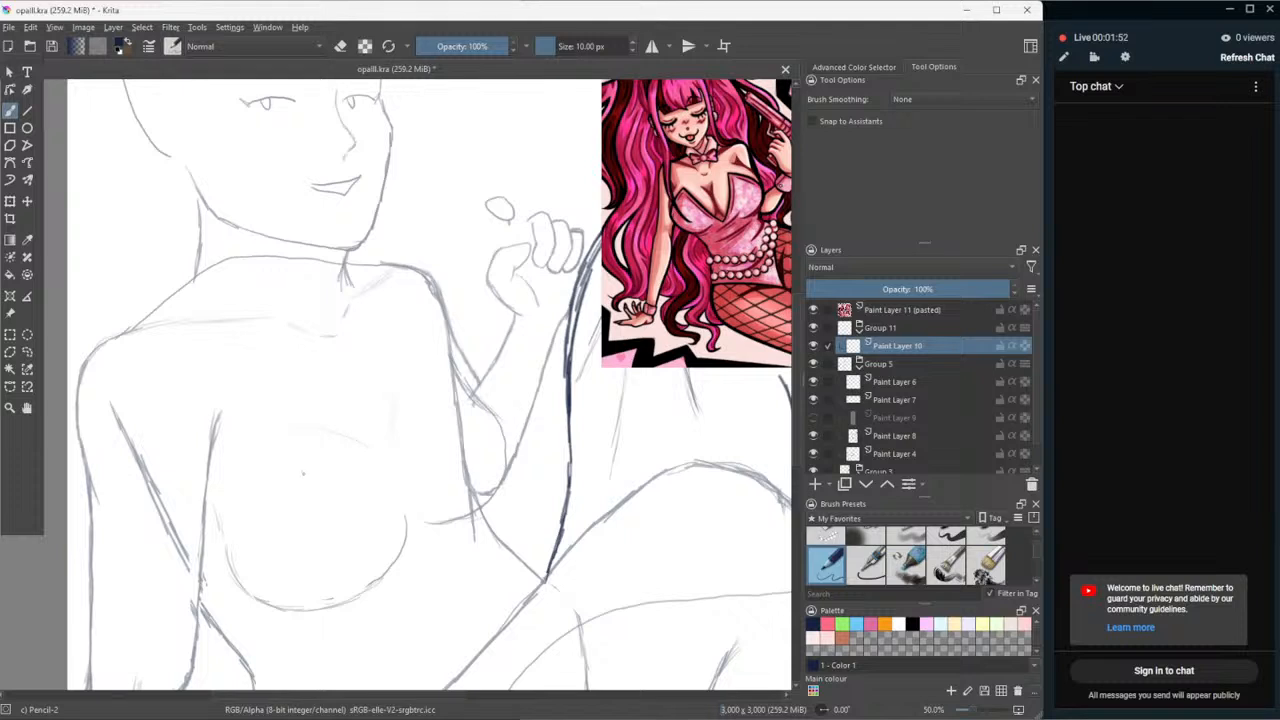
pyautogui.moveTo(303, 470); pyautogui.dragTo(440, 556)
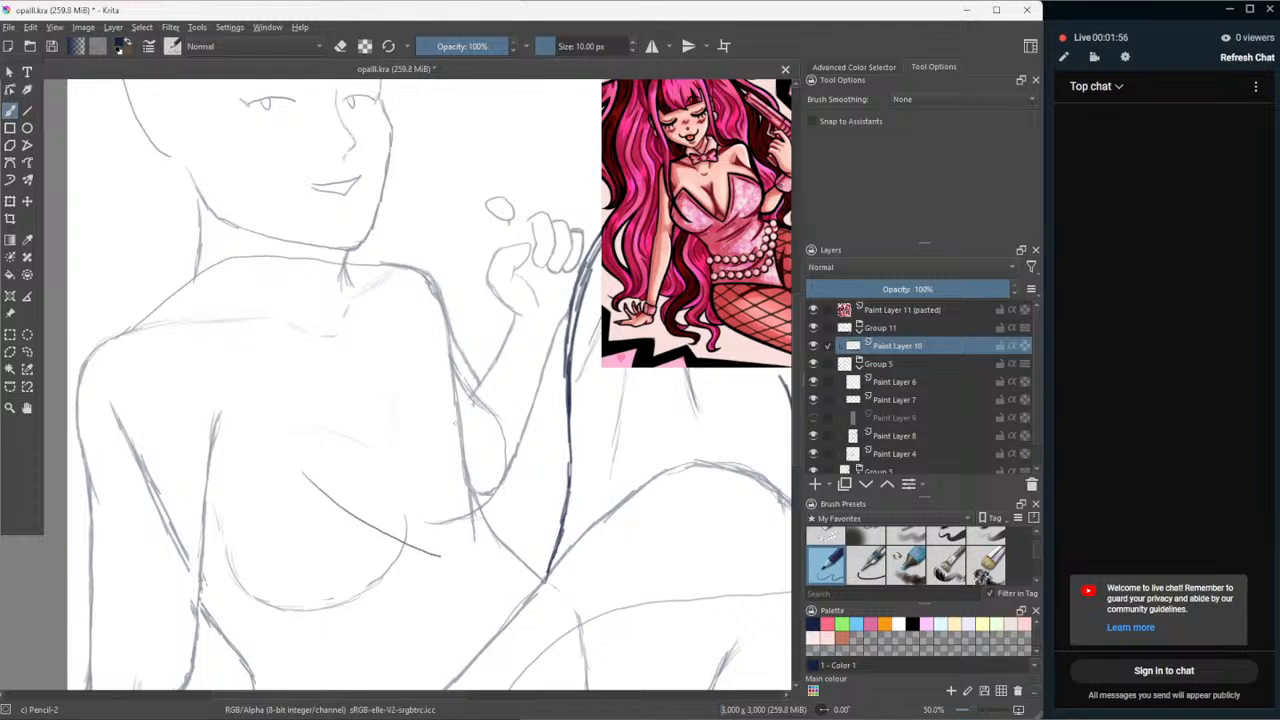
# - Draw the opposite neckline edge down to meet the first line in a V, redoing the stroke until it fits
pyautogui.moveTo(452, 414); pyautogui.dragTo(446, 506)
pyautogui.hotkey('ctrl', 'z')
pyautogui.moveTo(453, 412); pyautogui.dragTo(447, 502)
pyautogui.hotkey('ctrl', 'z')
pyautogui.moveTo(450, 414); pyautogui.dragTo(446, 548)
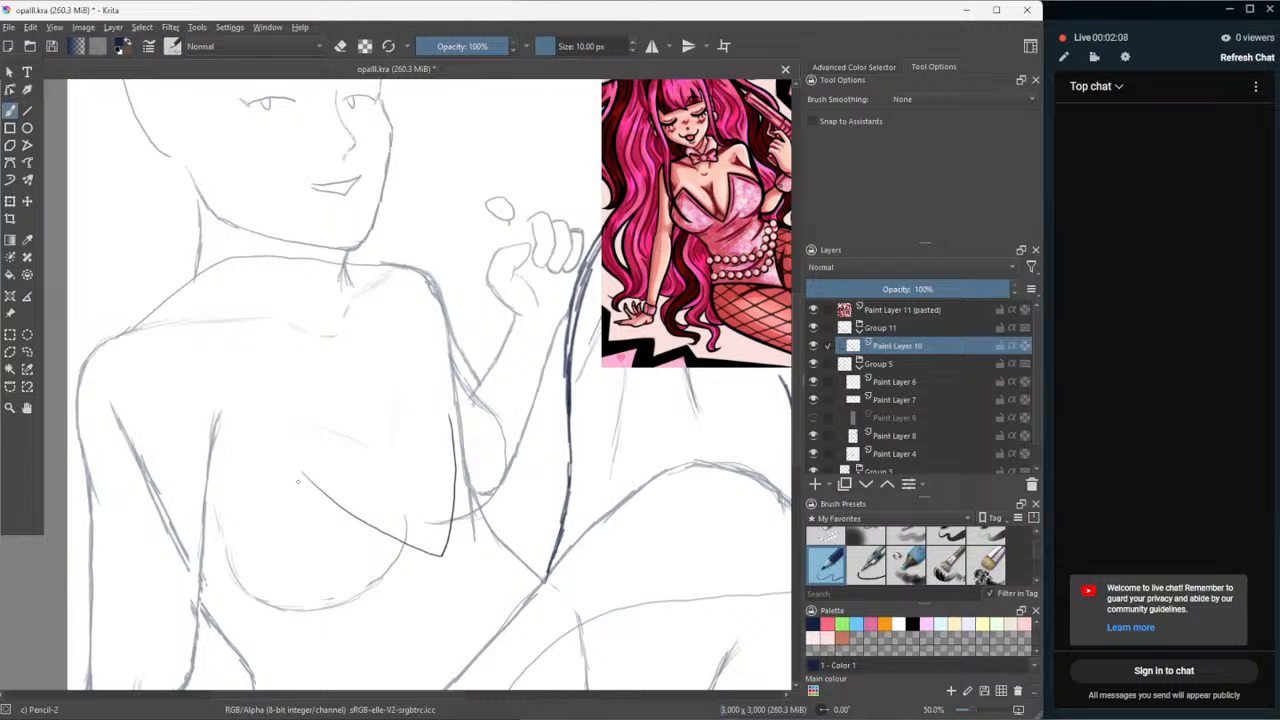
pyautogui.hotkey('ctrl', 'z')
pyautogui.hotkey('ctrl', 'z')
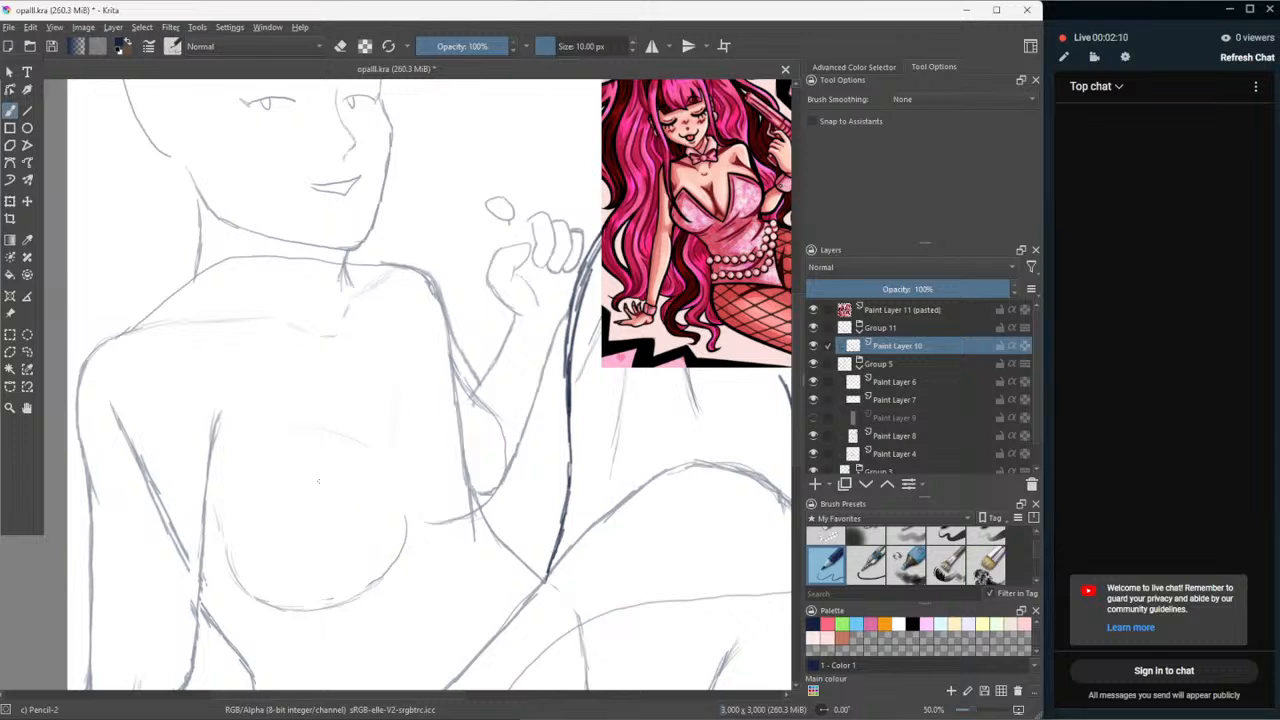
pyautogui.hotkey('ctrl', 'shift', 'z')
pyautogui.hotkey('ctrl', 'shift', 'z')
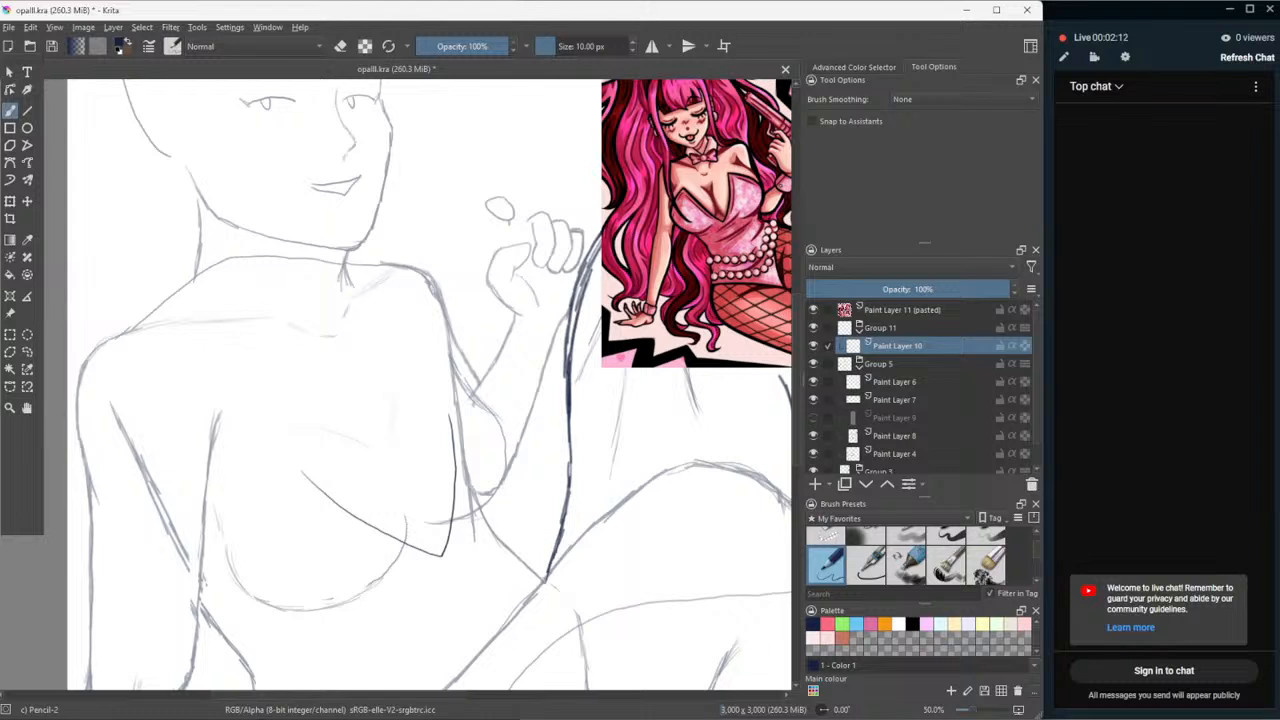
# - Transform the V-shaped neckline, shifting and slightly rotating it to sit better on the chest
pyautogui.click(10, 201)
pyautogui.moveTo(424, 506); pyautogui.dragTo(427, 496)
pyautogui.moveTo(298, 409); pyautogui.dragTo(374, 395)
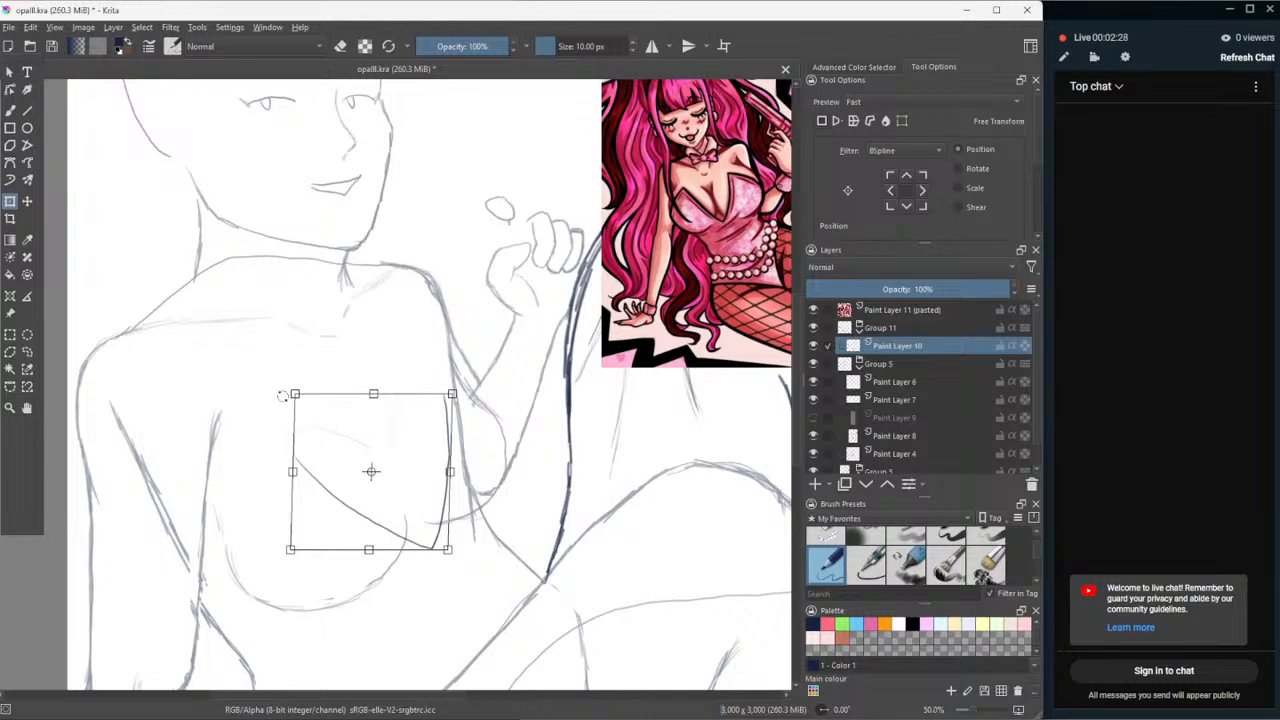
# - Rotate the canvas about 16° and draw a pointed tip and the start of the upper edge on the left cup
pyautogui.click(27, 408)
pyautogui.moveTo(420, 312); pyautogui.dragTo(465, 289)
pyautogui.moveTo(183, 471)
pyautogui.mouseDown()
pyautogui.moveTo(239, 338)
pyautogui.moveTo(221, 366)
pyautogui.mouseUp()
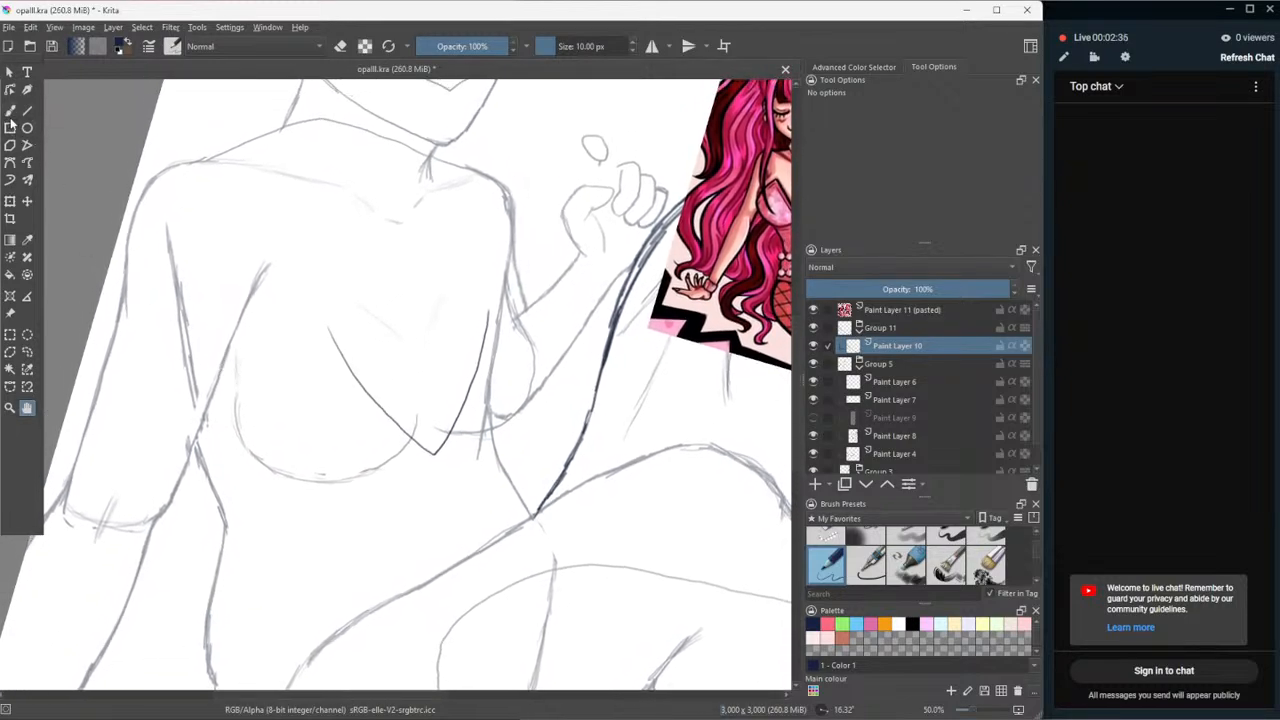
pyautogui.moveTo(246, 251); pyautogui.dragTo(228, 253)
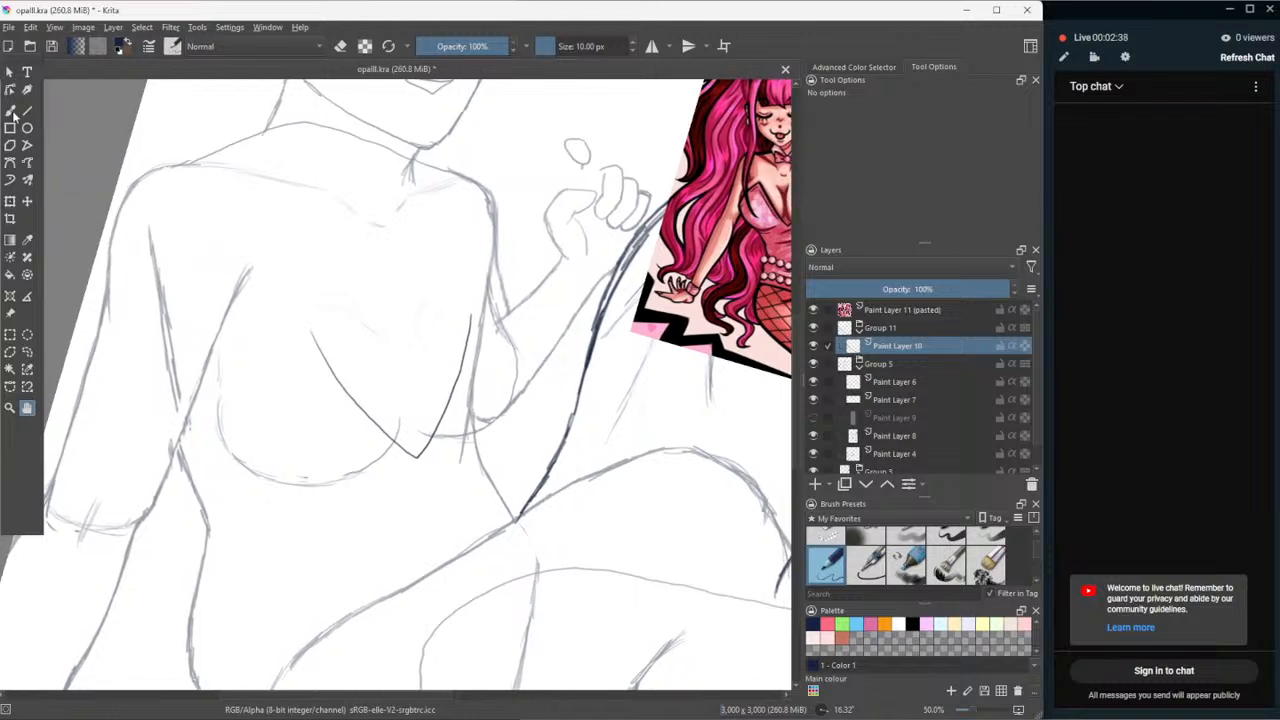
pyautogui.click(12, 113)
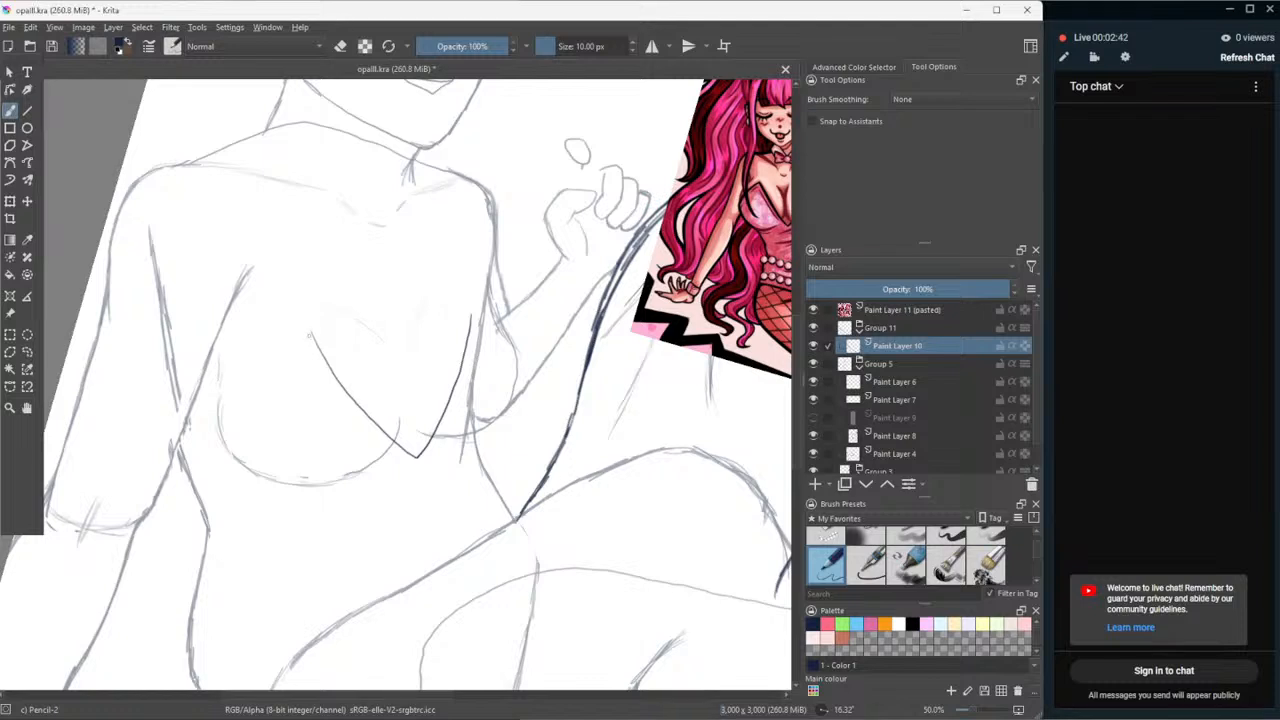
pyautogui.moveTo(308, 332); pyautogui.dragTo(328, 366)
pyautogui.moveTo(300, 334); pyautogui.dragTo(263, 368)
# - Redraw the left cup's upper edge as a curve reaching the outer side of the bust
pyautogui.click(27, 407)
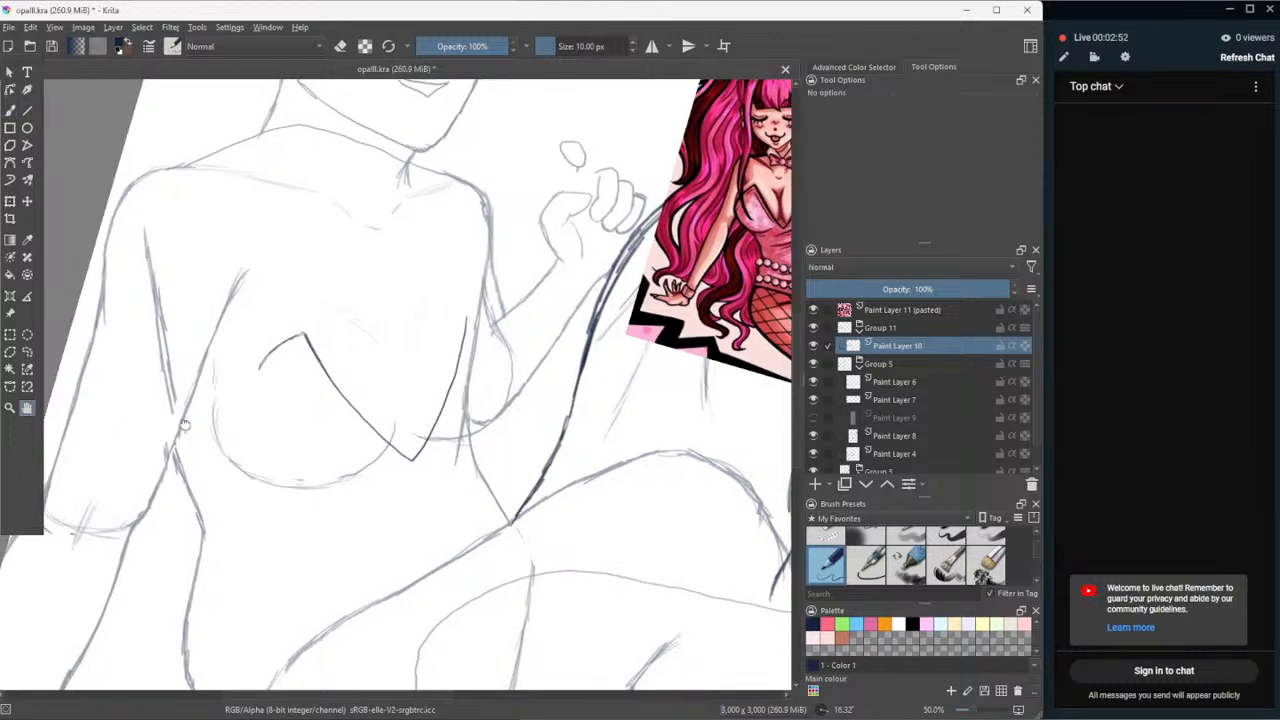
pyautogui.moveTo(421, 408)
pyautogui.mouseDown()
pyautogui.moveTo(131, 438)
pyautogui.moveTo(171, 437)
pyautogui.moveTo(266, 397)
pyautogui.moveTo(220, 443)
pyautogui.moveTo(128, 432)
pyautogui.moveTo(287, 425)
pyautogui.moveTo(92, 486)
pyautogui.moveTo(494, 311)
pyautogui.mouseUp()
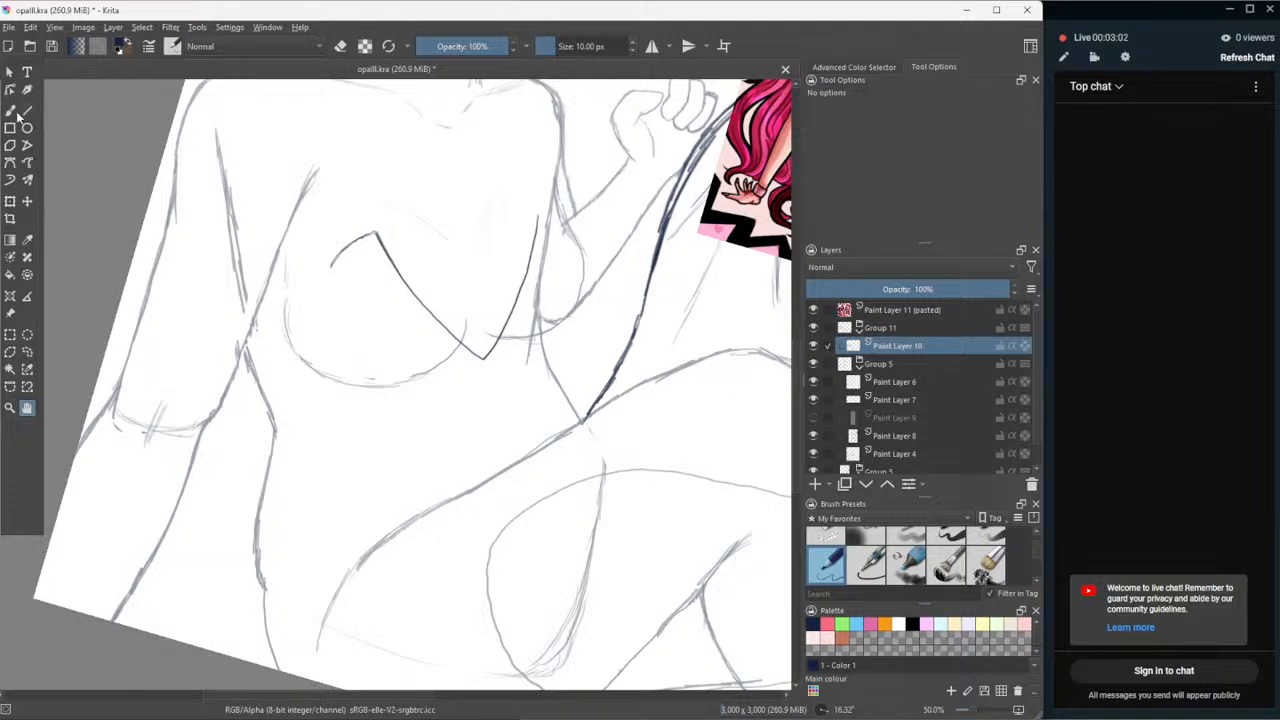
pyautogui.click(10, 111)
pyautogui.moveTo(336, 256); pyautogui.dragTo(318, 278)
pyautogui.hotkey('ctrl', 'z')
pyautogui.hotkey('ctrl', 'z')
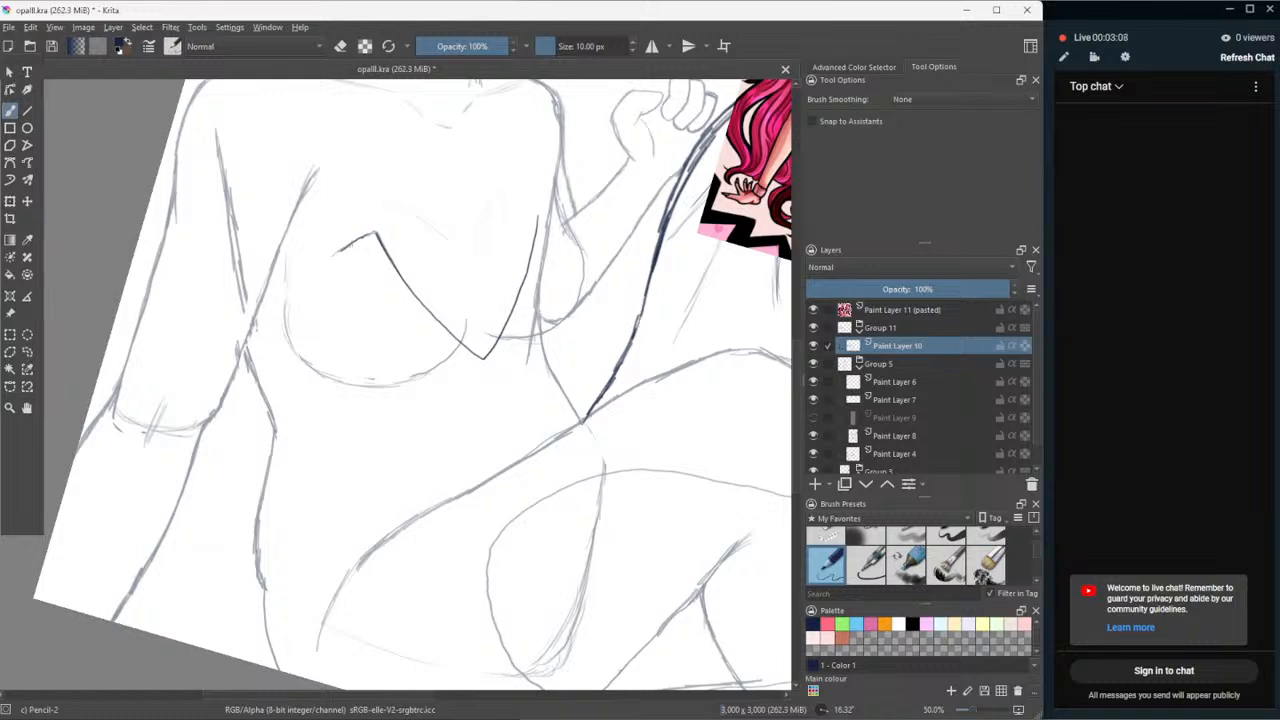
pyautogui.moveTo(336, 255); pyautogui.dragTo(286, 330)
# - Draw the right cup's upper edge curving from the neckline tip around the outer side of the bust
pyautogui.moveTo(541, 216); pyautogui.dragTo(583, 247)
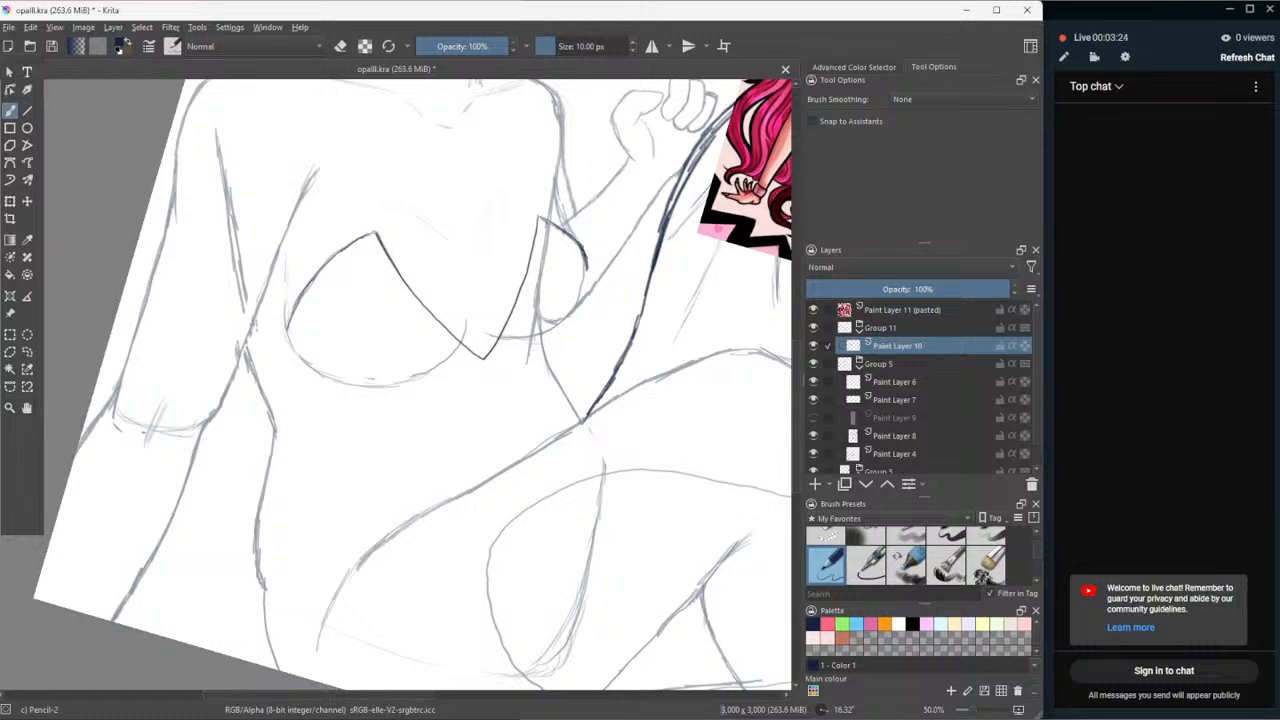
pyautogui.moveTo(587, 260); pyautogui.dragTo(582, 293)
pyautogui.click(27, 408)
pyautogui.moveTo(226, 397); pyautogui.dragTo(157, 434)
pyautogui.moveTo(620, 262)
pyautogui.mouseDown()
pyautogui.moveTo(190, 410)
pyautogui.moveTo(255, 414)
pyautogui.mouseUp()
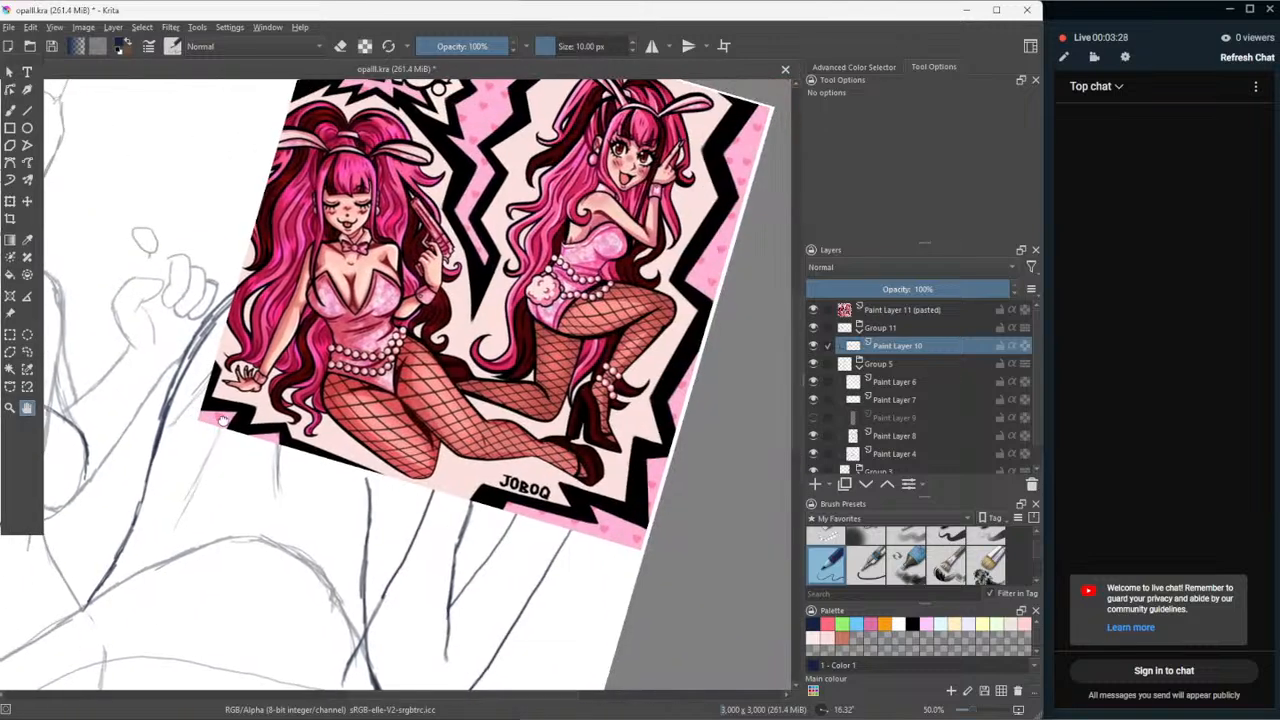
pyautogui.moveTo(160, 430)
pyautogui.mouseDown()
pyautogui.moveTo(341, 385)
pyautogui.moveTo(494, 371)
pyautogui.moveTo(437, 384)
pyautogui.mouseUp()
pyautogui.moveTo(349, 384)
pyautogui.mouseDown()
pyautogui.moveTo(407, 385)
pyautogui.moveTo(260, 395)
pyautogui.moveTo(420, 328)
pyautogui.moveTo(458, 343)
pyautogui.mouseUp()
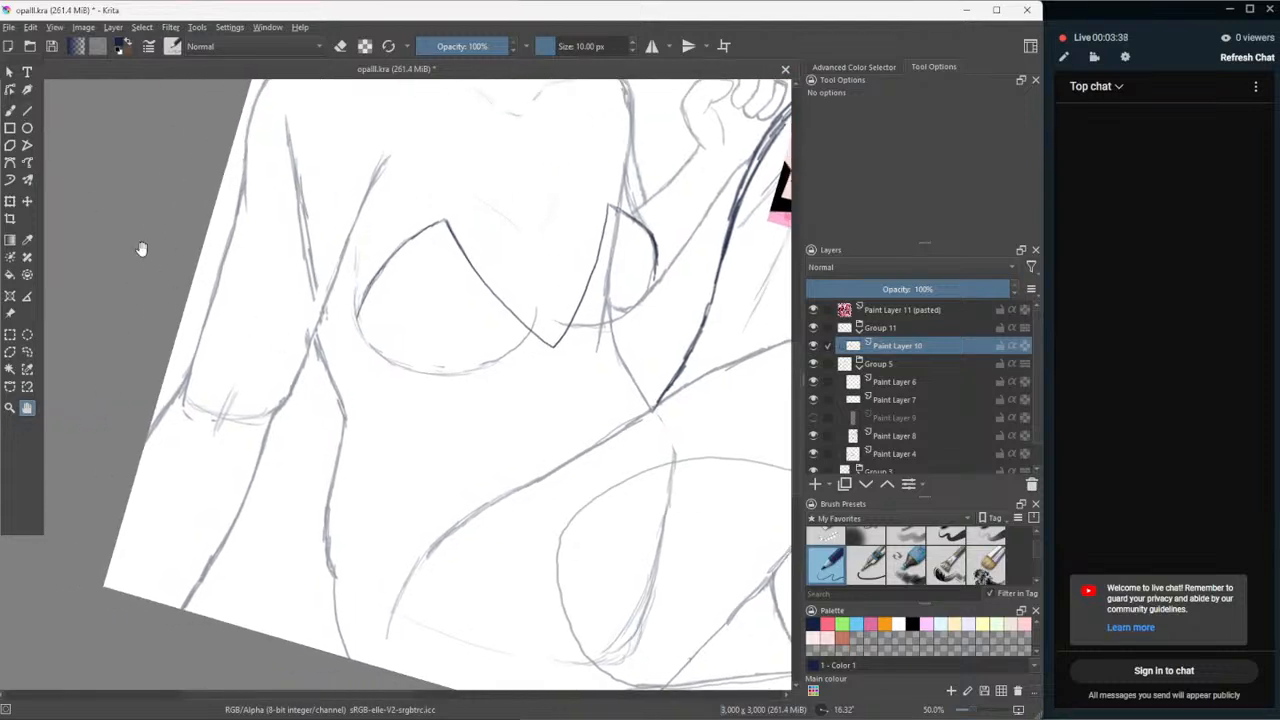
# - Draw the bodysuit's left side from the cup down the waist, ending in a high-cut edge across the hip to the thigh
pyautogui.scroll(-1, 175, 255)
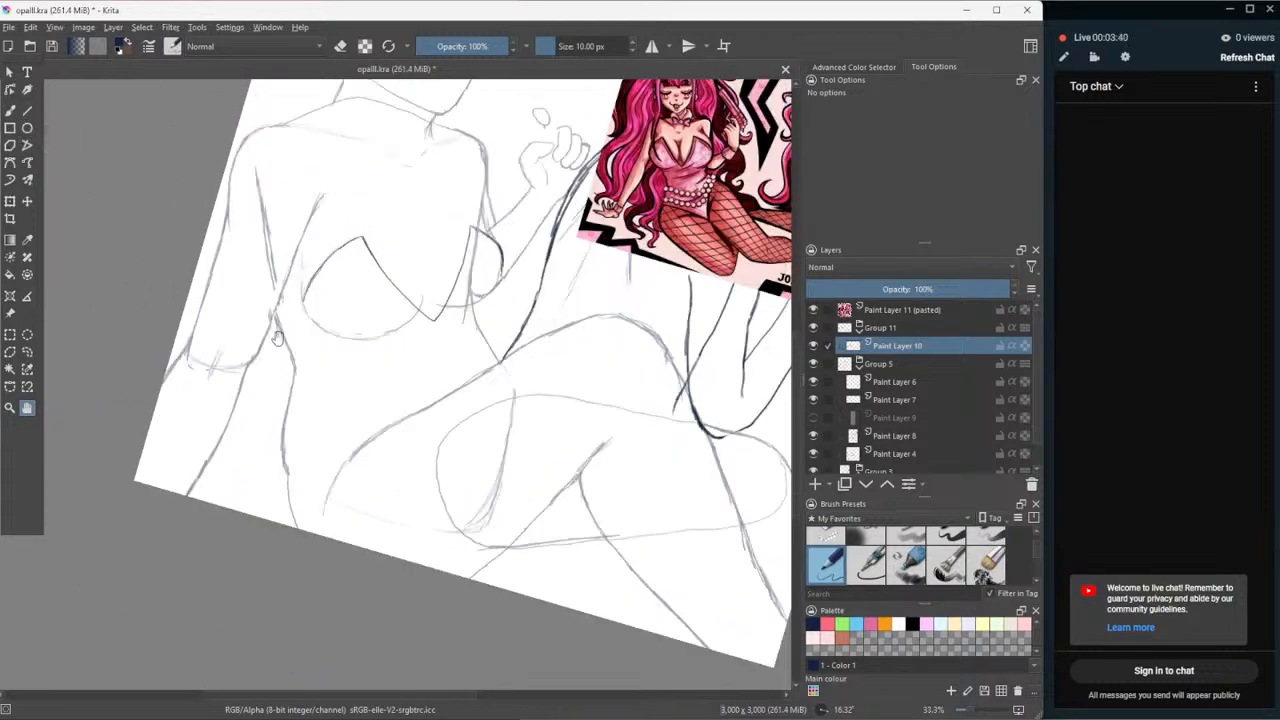
pyautogui.moveTo(549, 357); pyautogui.dragTo(443, 439)
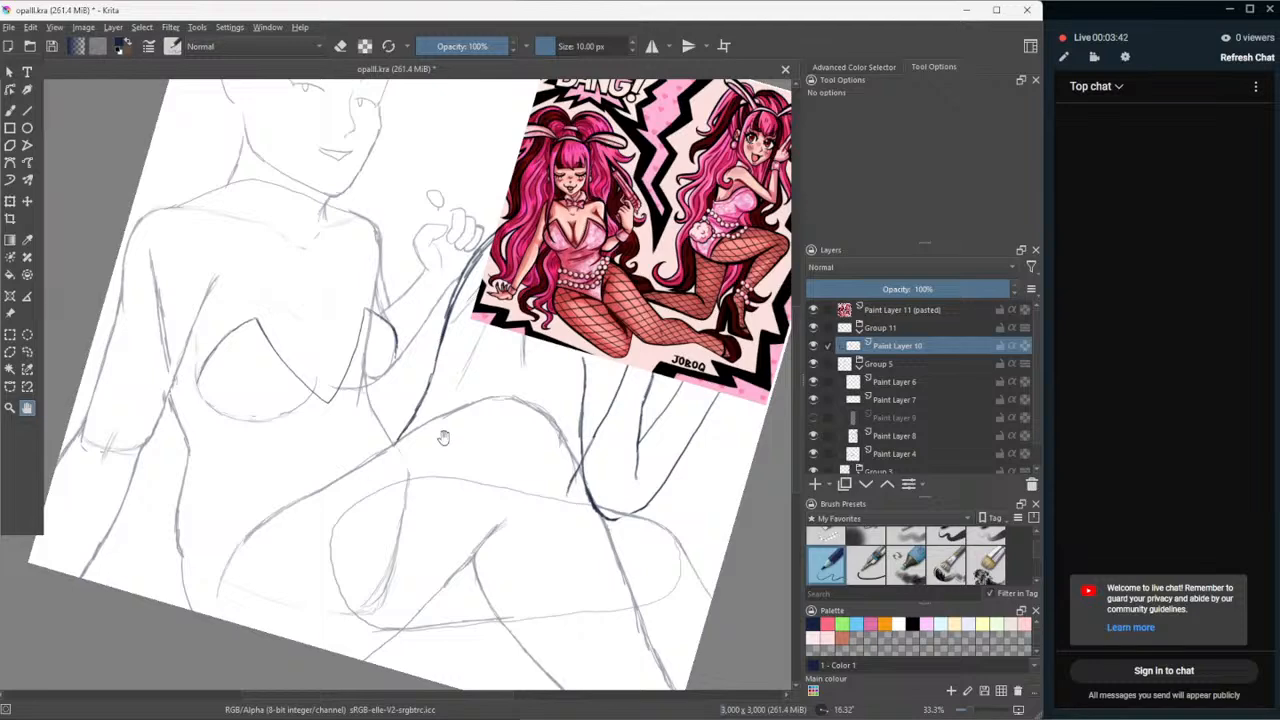
pyautogui.click(10, 110)
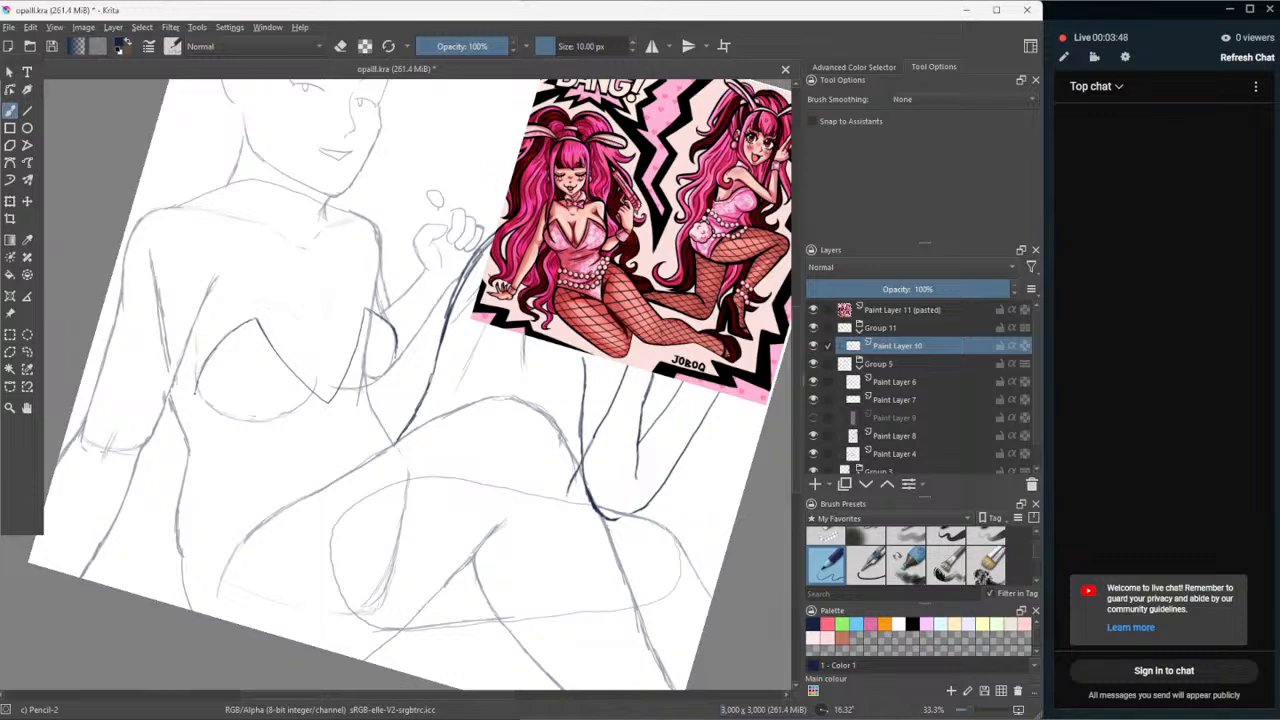
pyautogui.moveTo(193, 392); pyautogui.dragTo(185, 408)
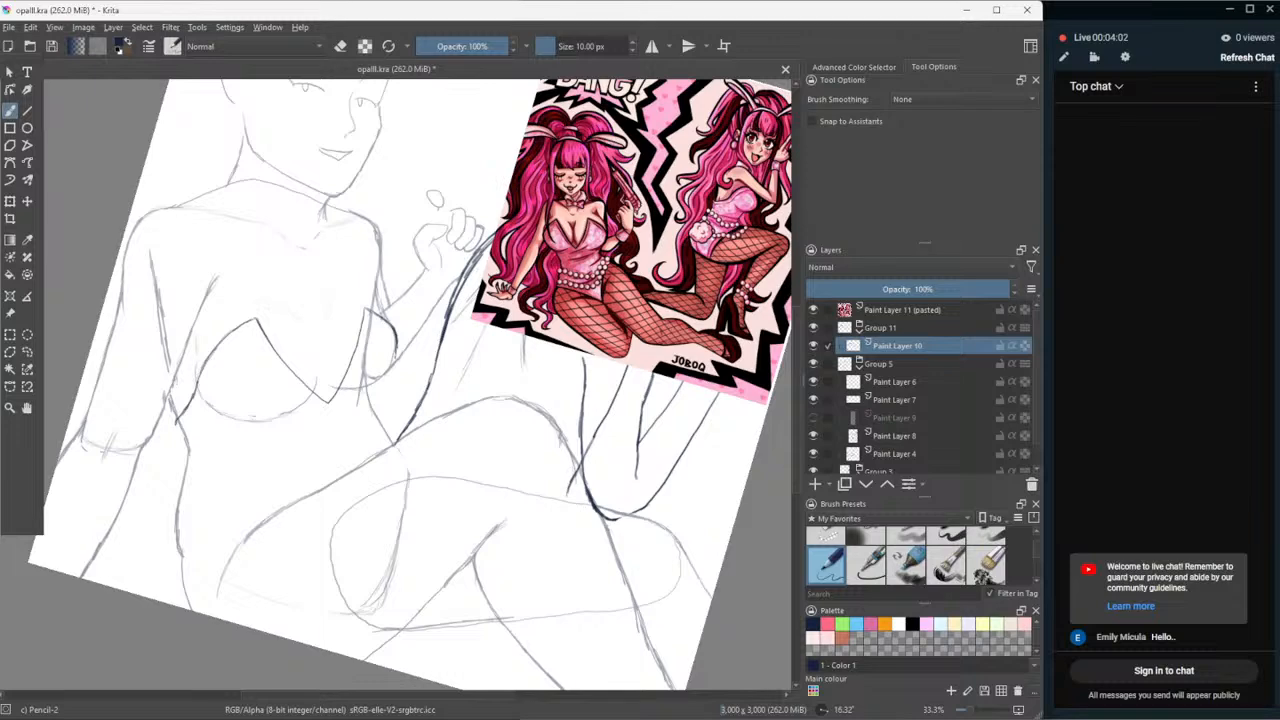
pyautogui.moveTo(177, 424)
pyautogui.mouseDown()
pyautogui.moveTo(188, 449)
pyautogui.moveTo(174, 547)
pyautogui.mouseUp()
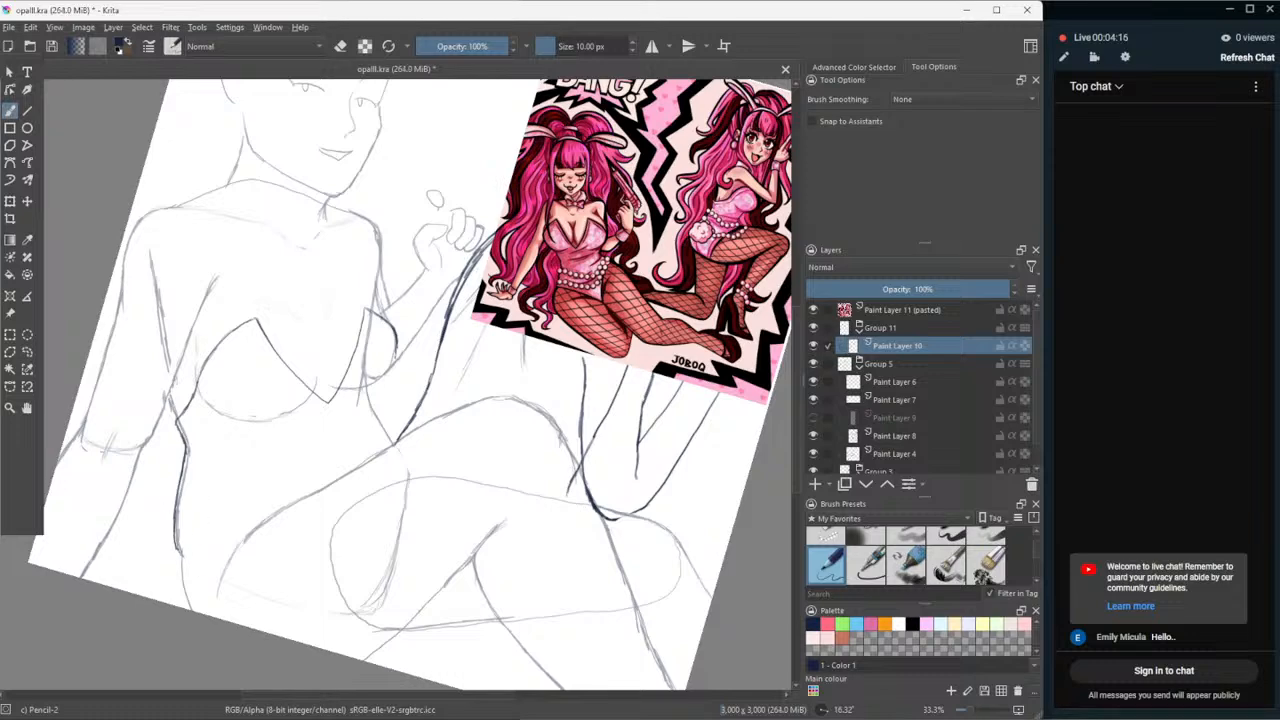
pyautogui.moveTo(177, 547); pyautogui.dragTo(258, 527)
# - Darken the right cup's outer edge around its underside and draw the bodysuit's right side down the waist to the thigh
pyautogui.moveTo(398, 350); pyautogui.dragTo(393, 361)
pyautogui.moveTo(203, 396)
pyautogui.mouseDown()
pyautogui.moveTo(219, 416)
pyautogui.moveTo(267, 423)
pyautogui.mouseUp()
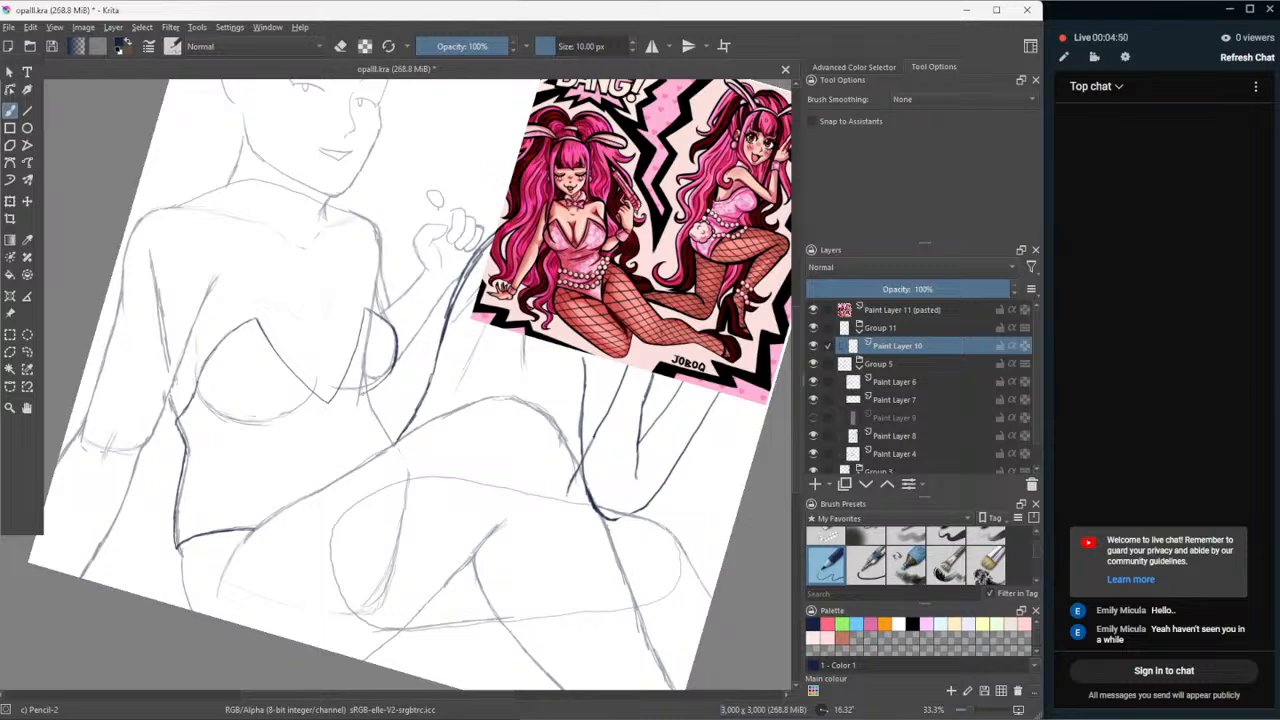
pyautogui.moveTo(346, 390); pyautogui.dragTo(387, 378)
pyautogui.moveTo(370, 394); pyautogui.dragTo(392, 440)
pyautogui.moveTo(389, 371); pyautogui.dragTo(381, 383)
# - Erase the right cup's pointed tip and the start of its outer edge with the 25 px Eraser Small brush
pyautogui.press('e')
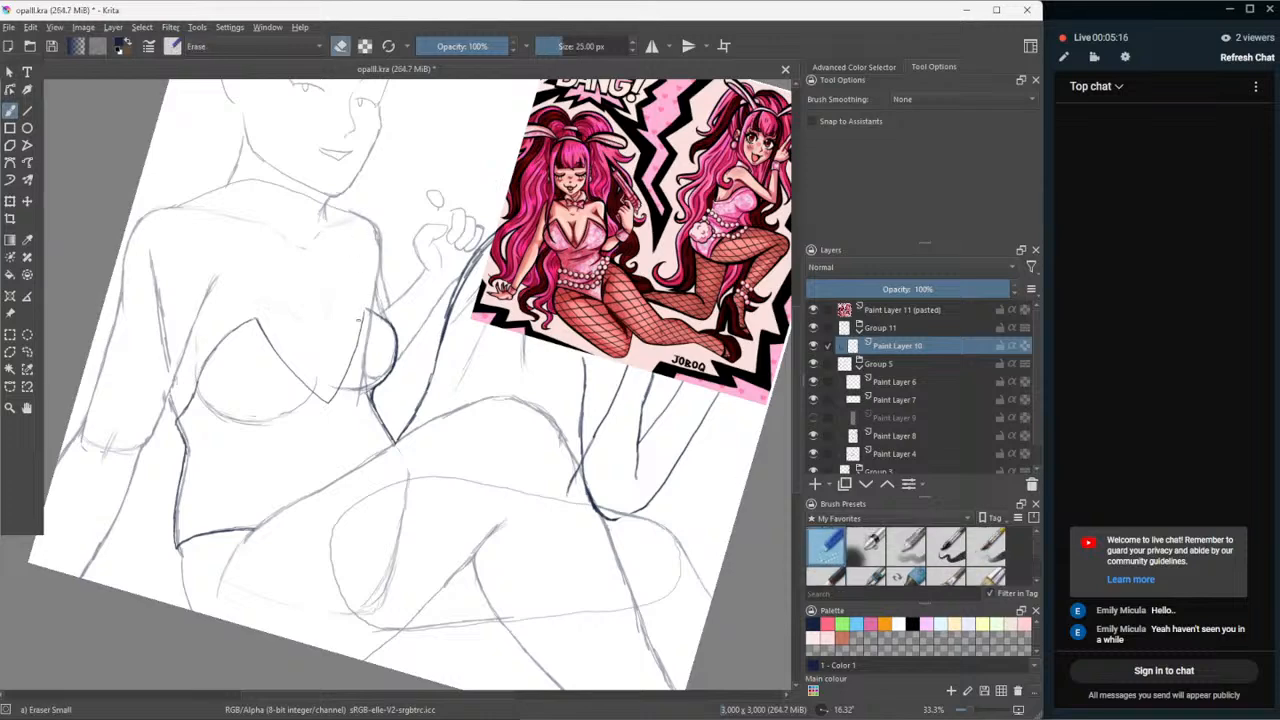
pyautogui.moveTo(358, 320); pyautogui.dragTo(361, 331)
pyautogui.scroll(2, 352, 325)
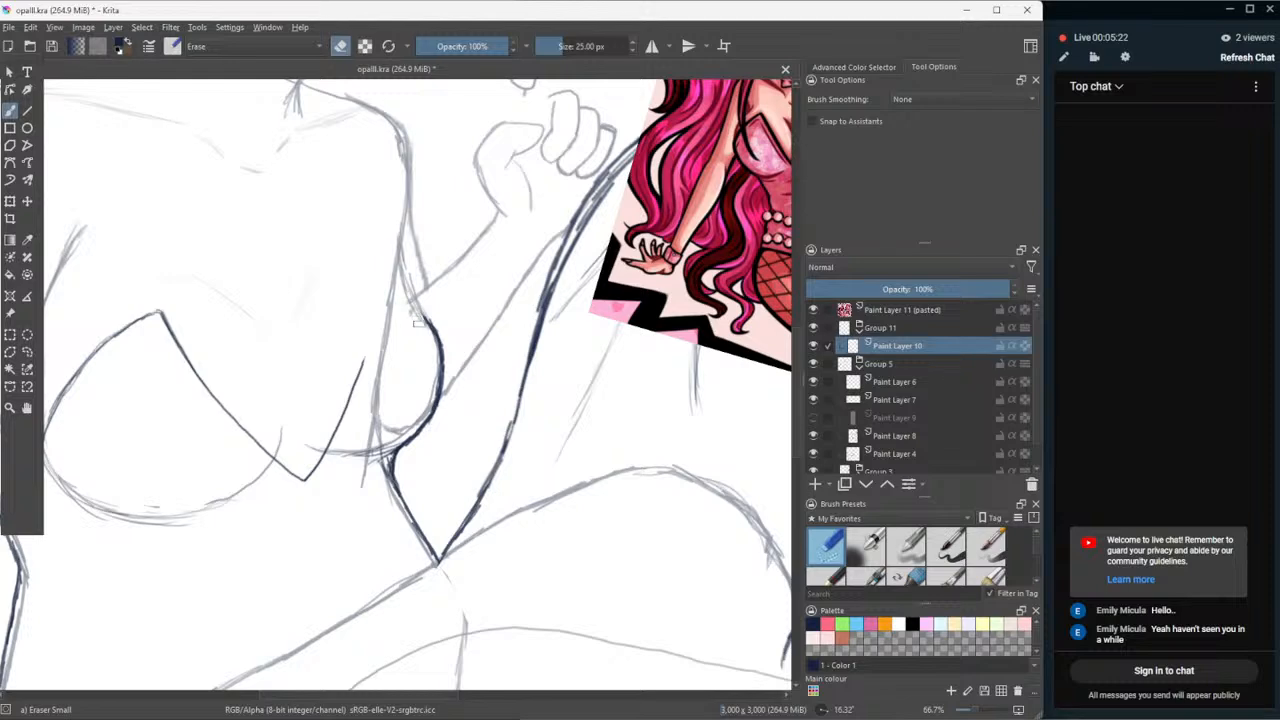
pyautogui.moveTo(418, 323); pyautogui.dragTo(426, 321)
# - Redraw the right cup's tip higher with the 10 px pencil, then thicken the left cup's tip and erase its stray marks
pyautogui.click(831, 573)
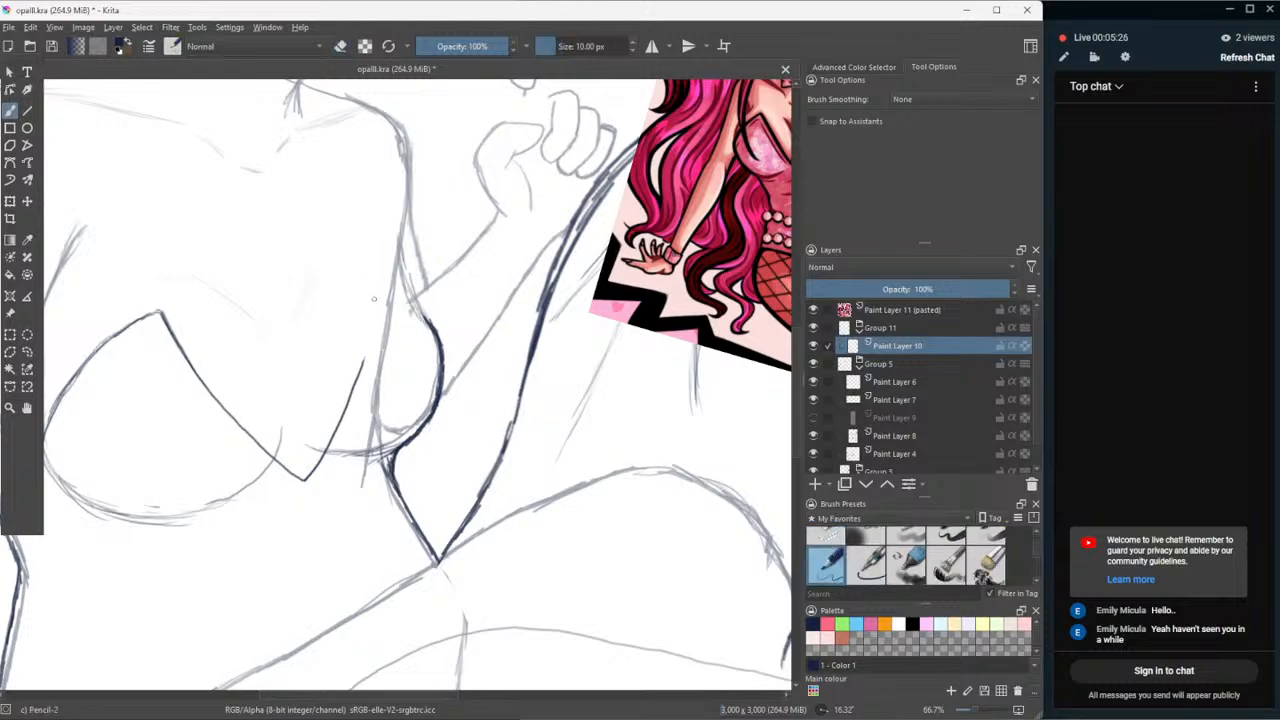
pyautogui.moveTo(375, 297); pyautogui.dragTo(361, 375)
pyautogui.moveTo(376, 308)
pyautogui.mouseDown()
pyautogui.moveTo(376, 268)
pyautogui.moveTo(376, 292)
pyautogui.moveTo(411, 304)
pyautogui.moveTo(385, 289)
pyautogui.mouseUp()
pyautogui.moveTo(156, 310); pyautogui.dragTo(104, 349)
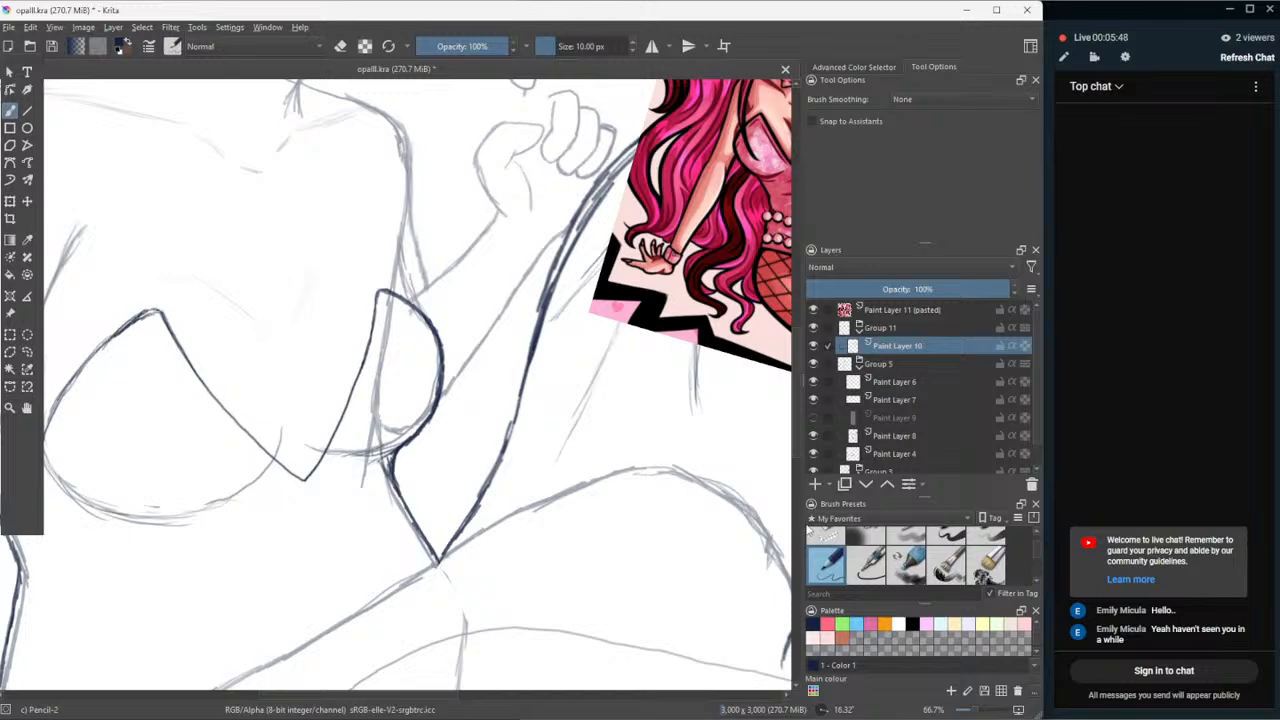
pyautogui.click(826, 537)
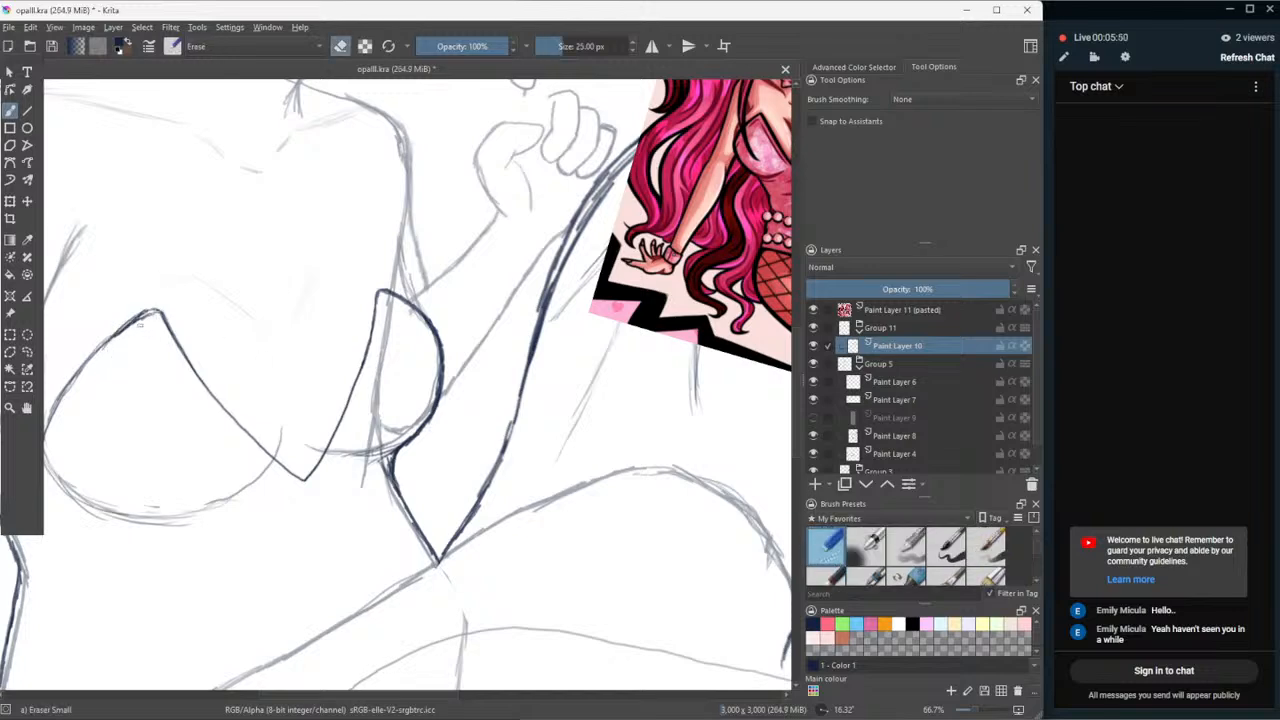
pyautogui.moveTo(143, 324)
pyautogui.mouseDown()
pyautogui.moveTo(154, 313)
pyautogui.moveTo(128, 330)
pyautogui.mouseUp()
# - Transform the bodysuit sketch, stretching it slightly upward and shearing its top edge a little to the left
pyautogui.scroll(-2, 203, 525)
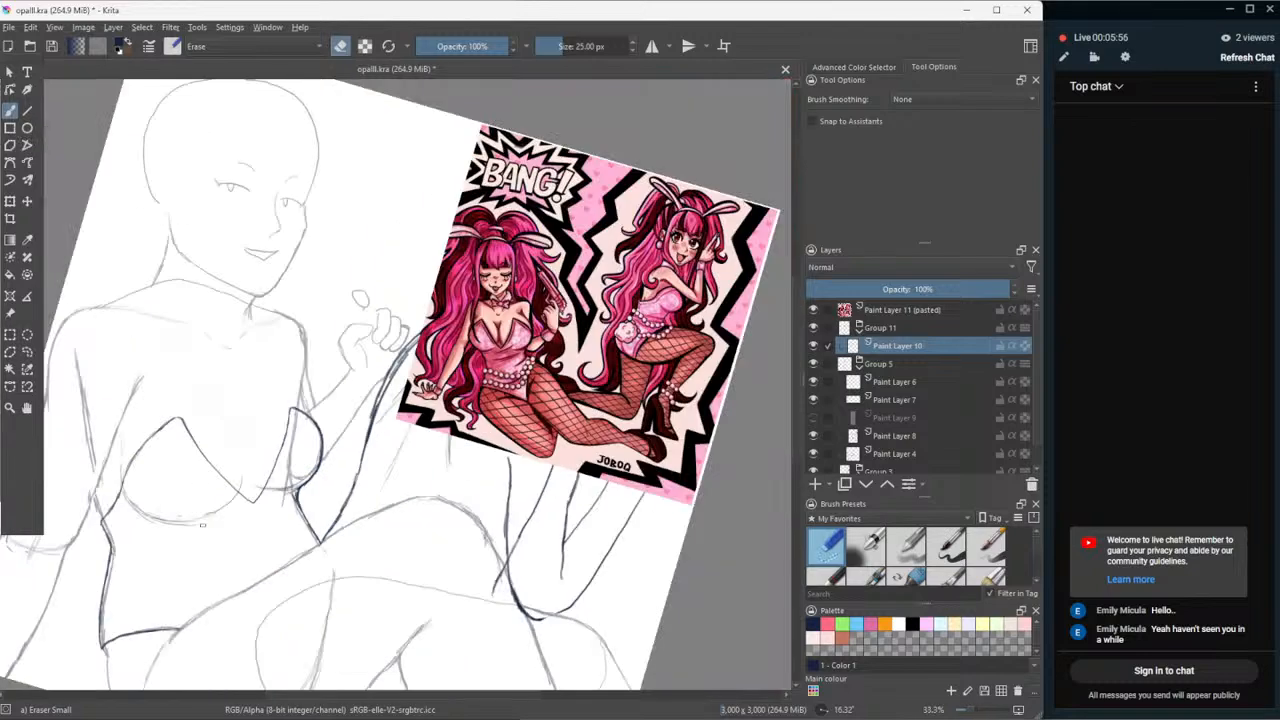
pyautogui.scroll(-1, 203, 525)
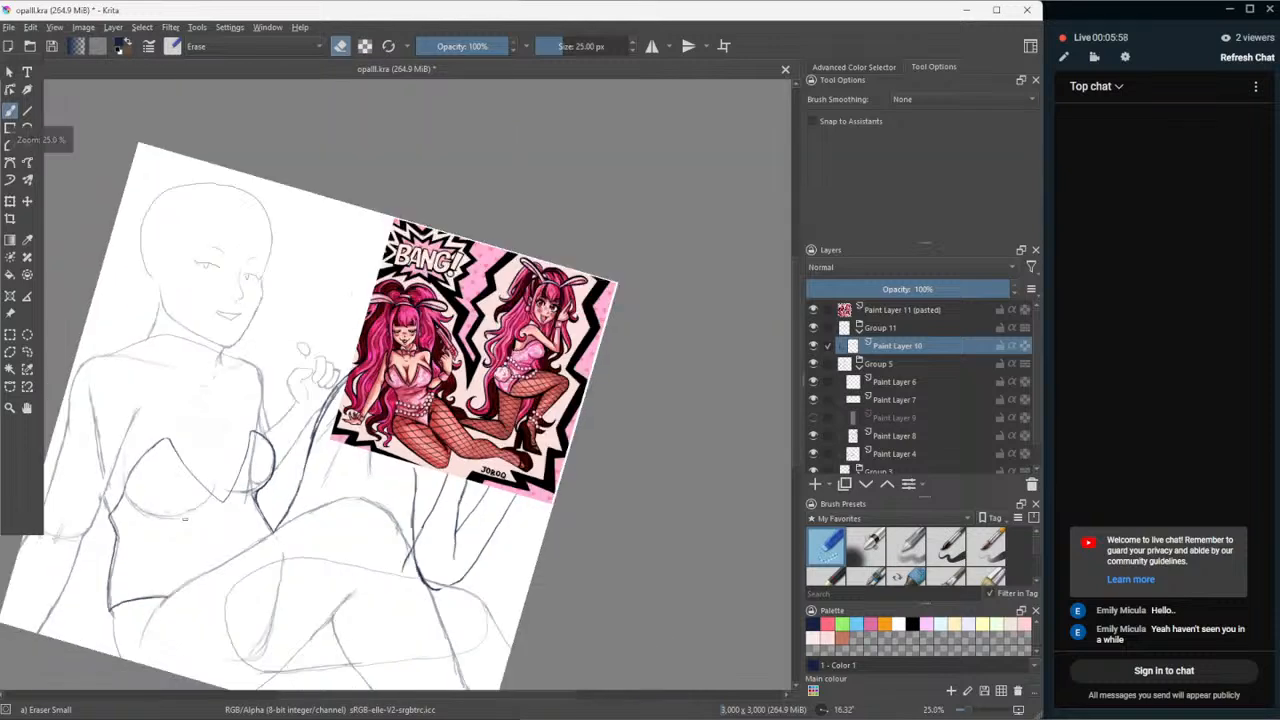
pyautogui.scroll(2, 225, 533)
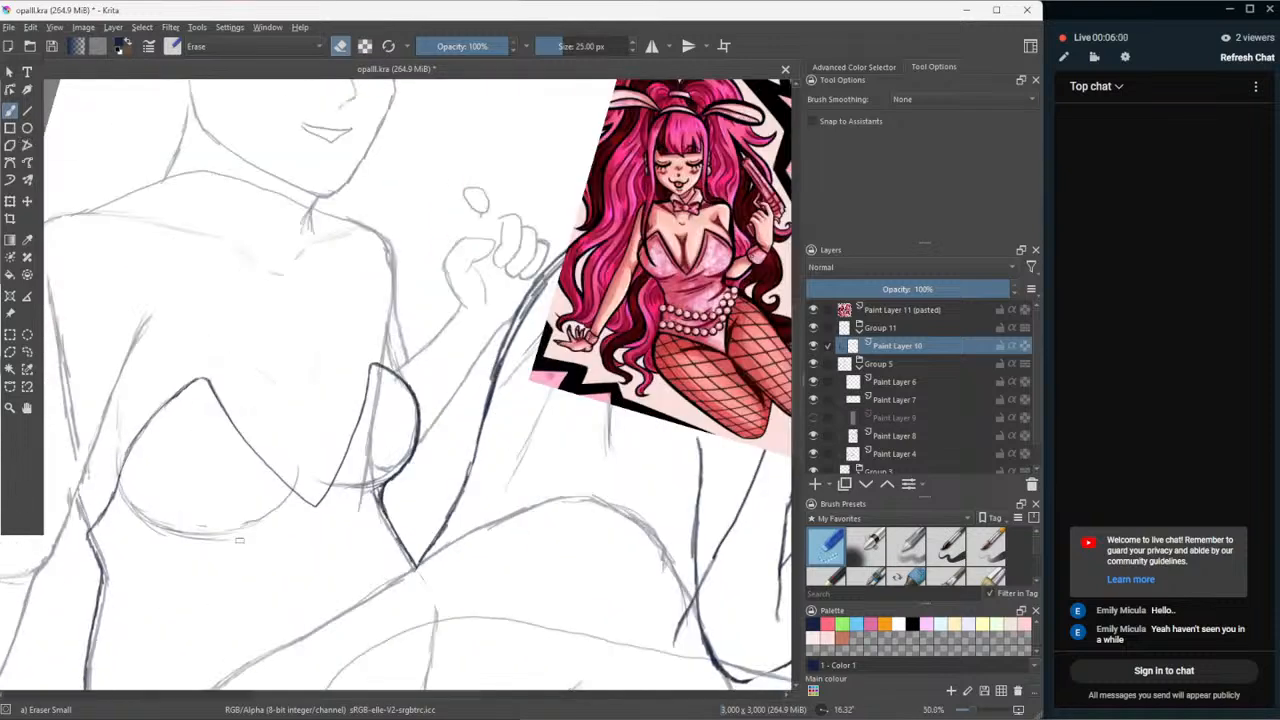
pyautogui.click(10, 201)
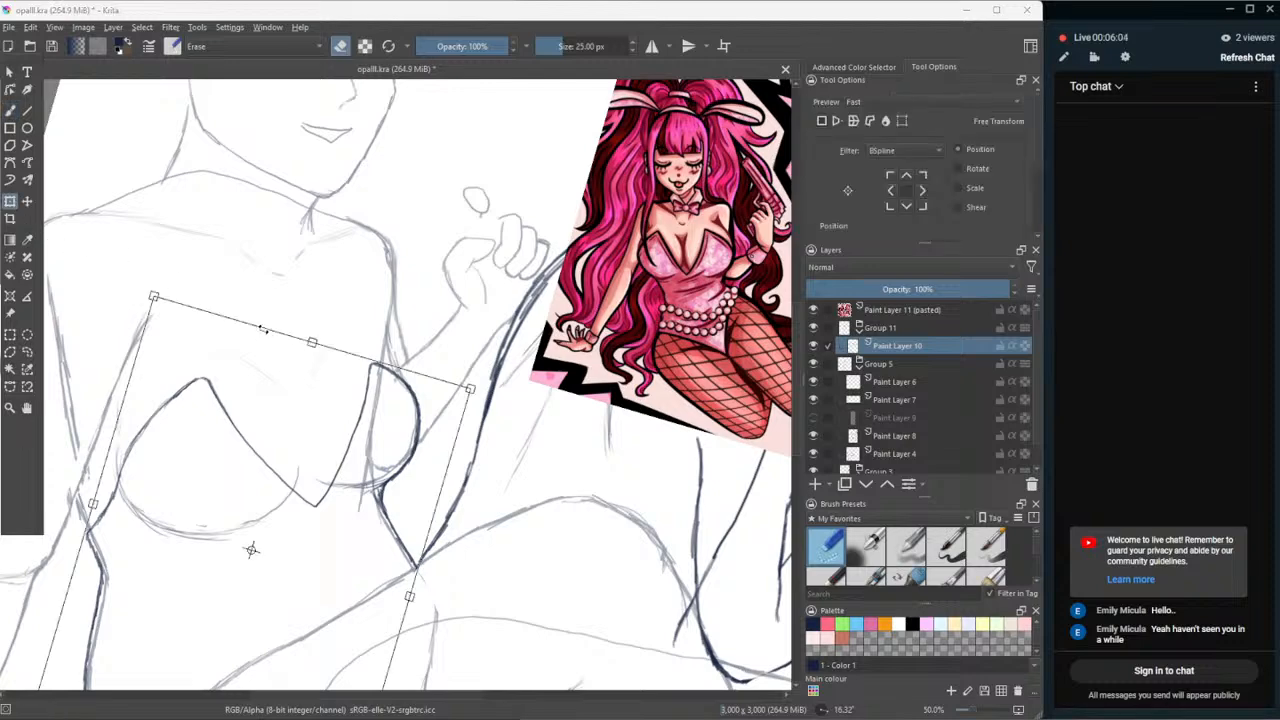
pyautogui.moveTo(312, 341); pyautogui.dragTo(314, 333)
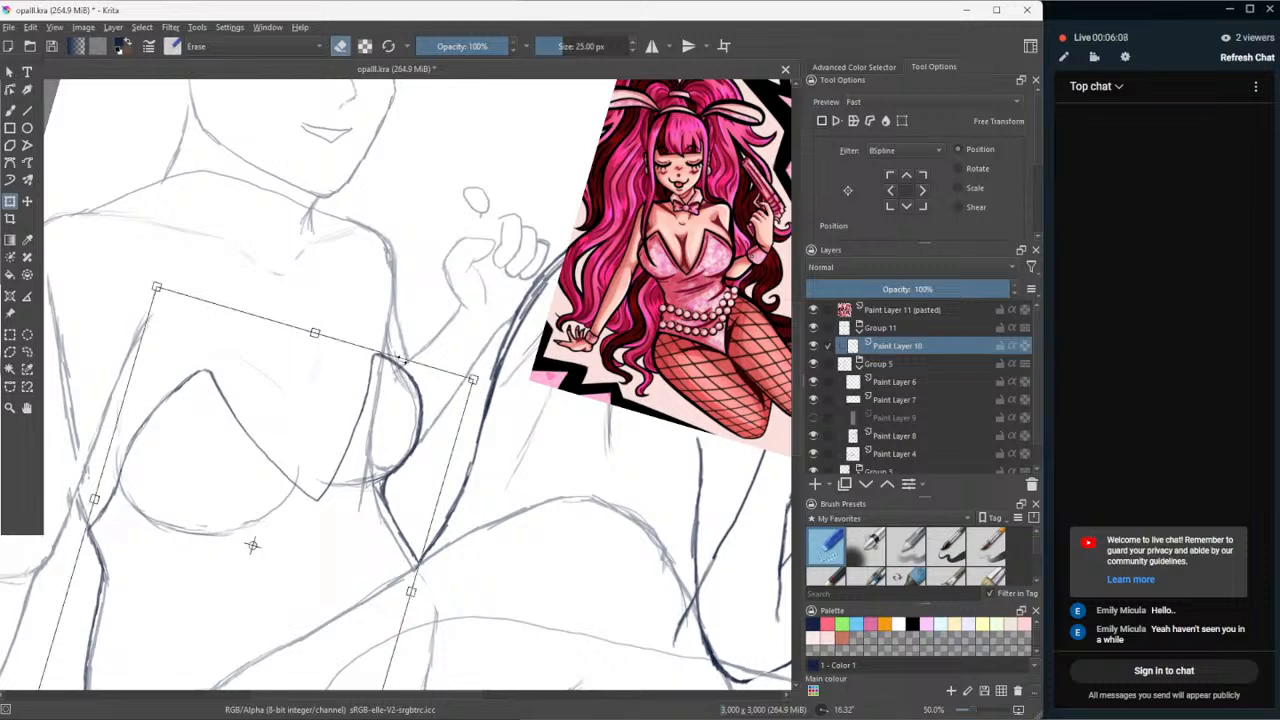
pyautogui.moveTo(401, 365); pyautogui.dragTo(397, 362)
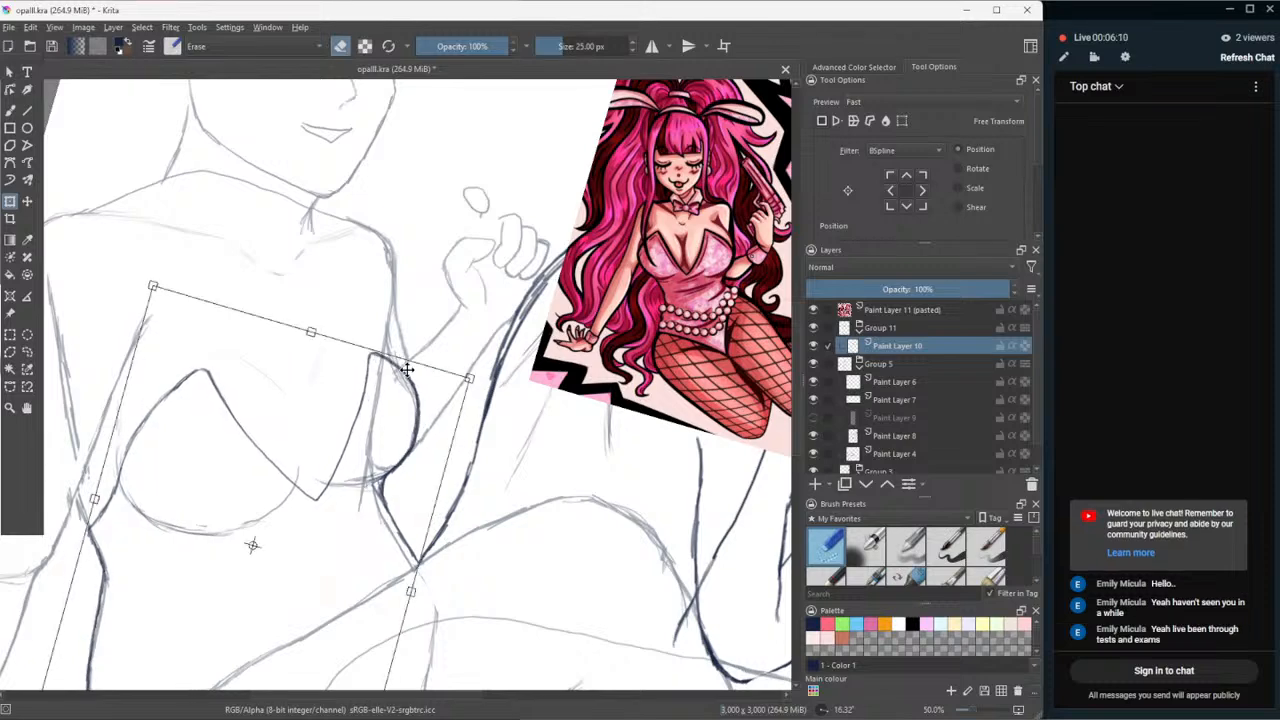
pyautogui.click(27, 408)
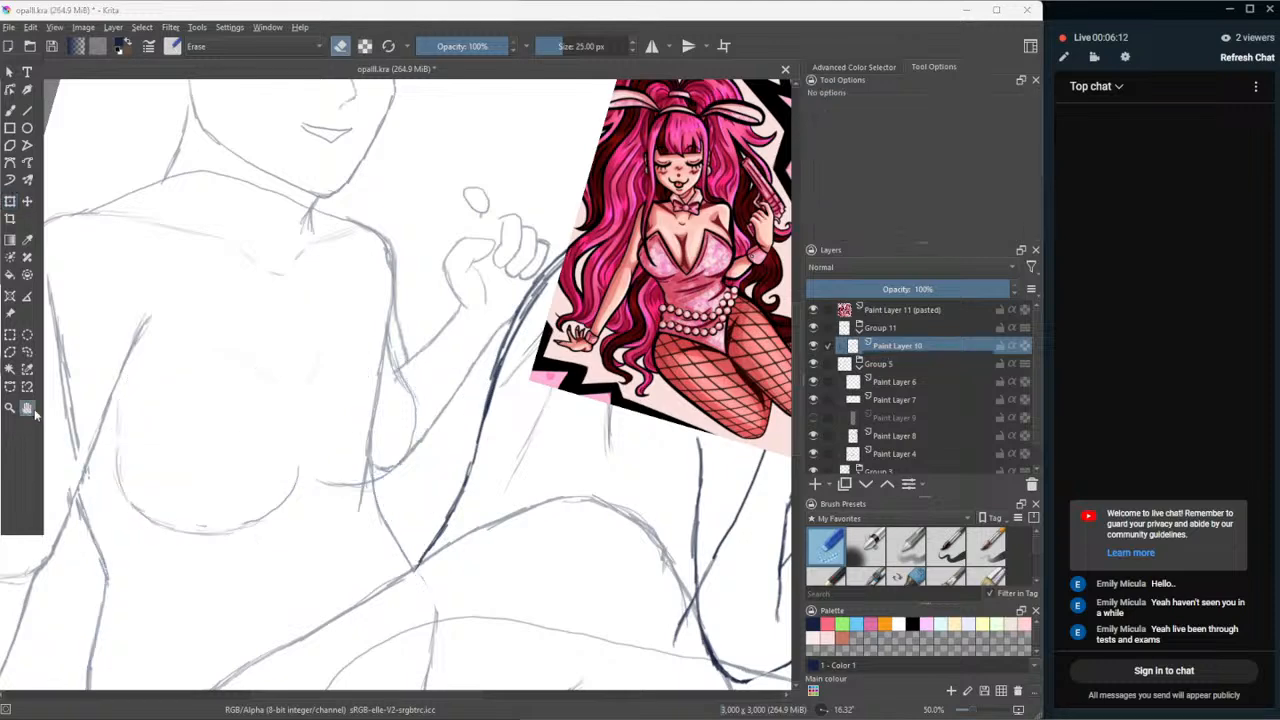
pyautogui.moveTo(242, 508); pyautogui.dragTo(325, 420)
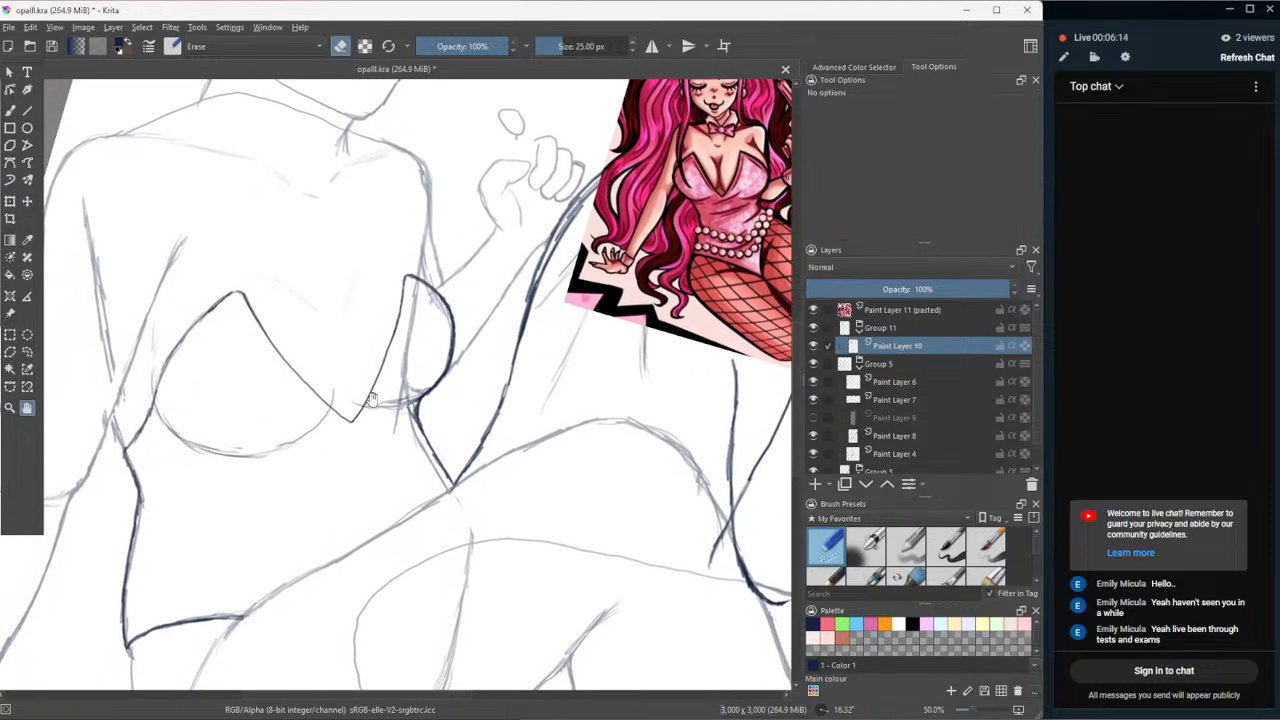
# - Select both cups with a freehand outline and stretch their upper edge upward using a perspective transform
pyautogui.scroll(-2, 370, 398)
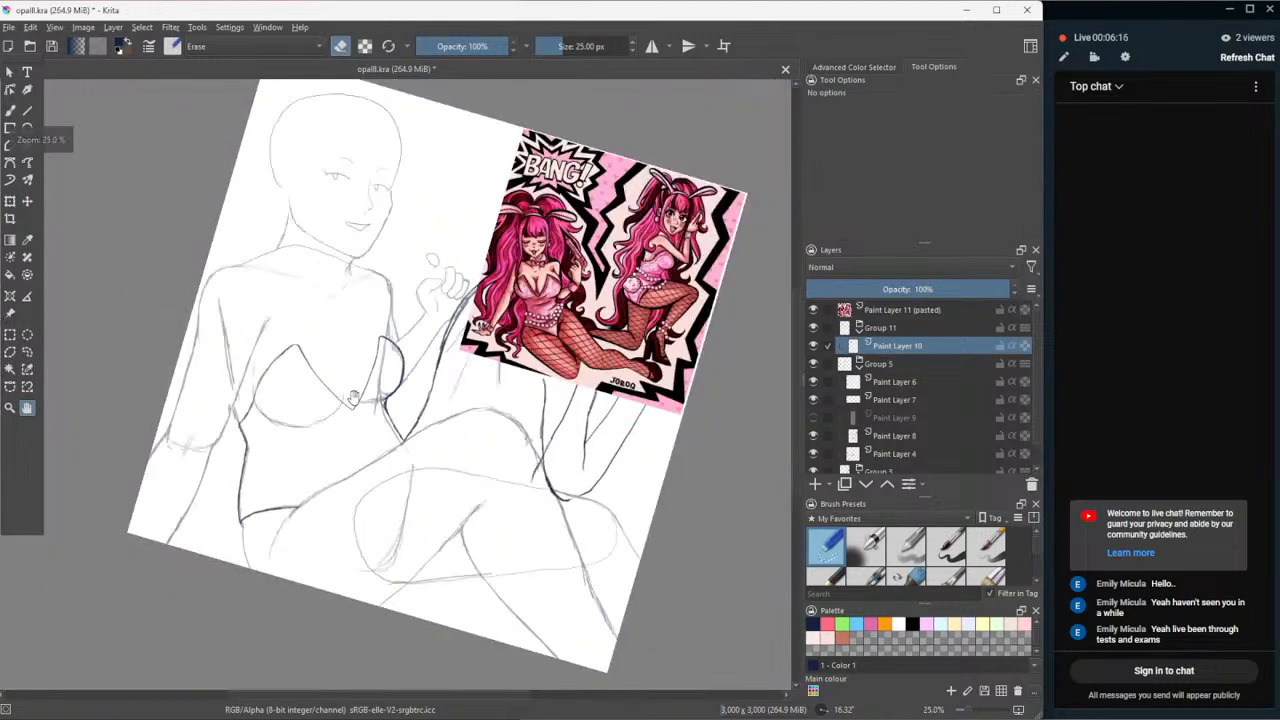
pyautogui.scroll(2, 276, 362)
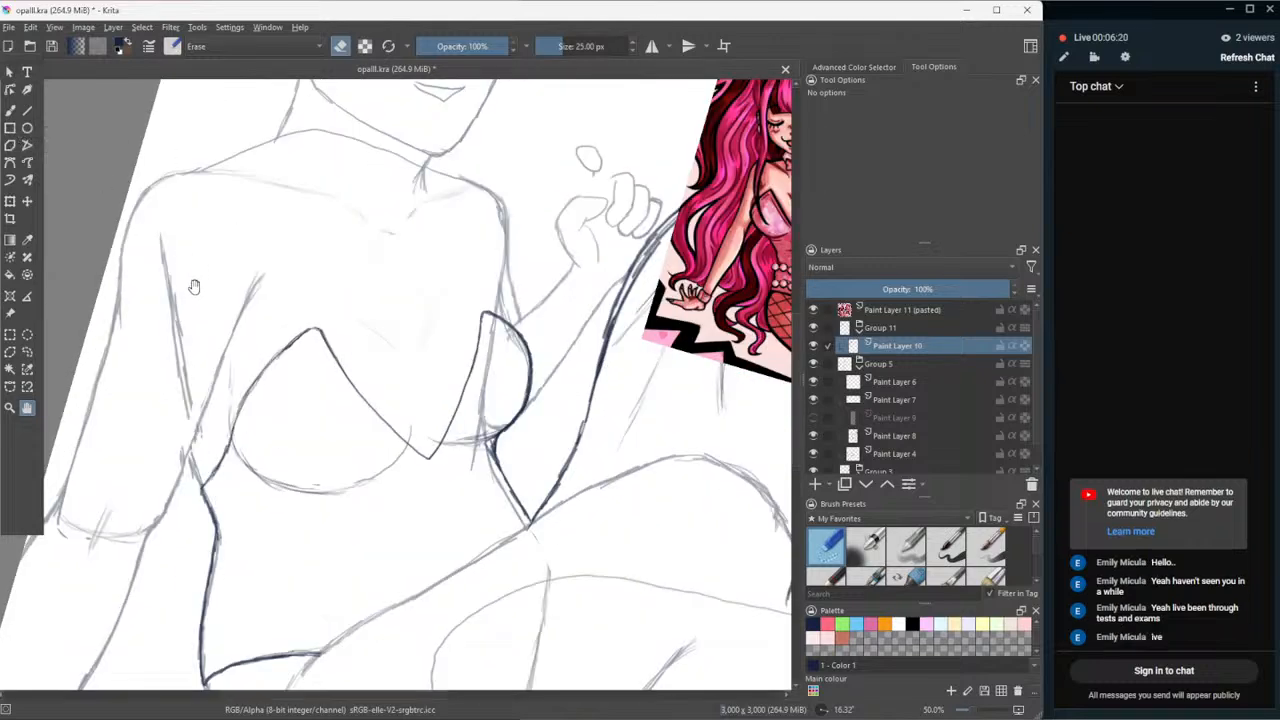
pyautogui.click(27, 351)
pyautogui.moveTo(356, 313)
pyautogui.mouseDown()
pyautogui.moveTo(310, 284)
pyautogui.moveTo(288, 301)
pyautogui.moveTo(242, 374)
pyautogui.moveTo(233, 468)
pyautogui.moveTo(325, 503)
pyautogui.moveTo(398, 494)
pyautogui.moveTo(486, 461)
pyautogui.moveTo(557, 365)
pyautogui.moveTo(553, 313)
pyautogui.moveTo(510, 285)
pyautogui.moveTo(355, 308)
pyautogui.mouseUp()
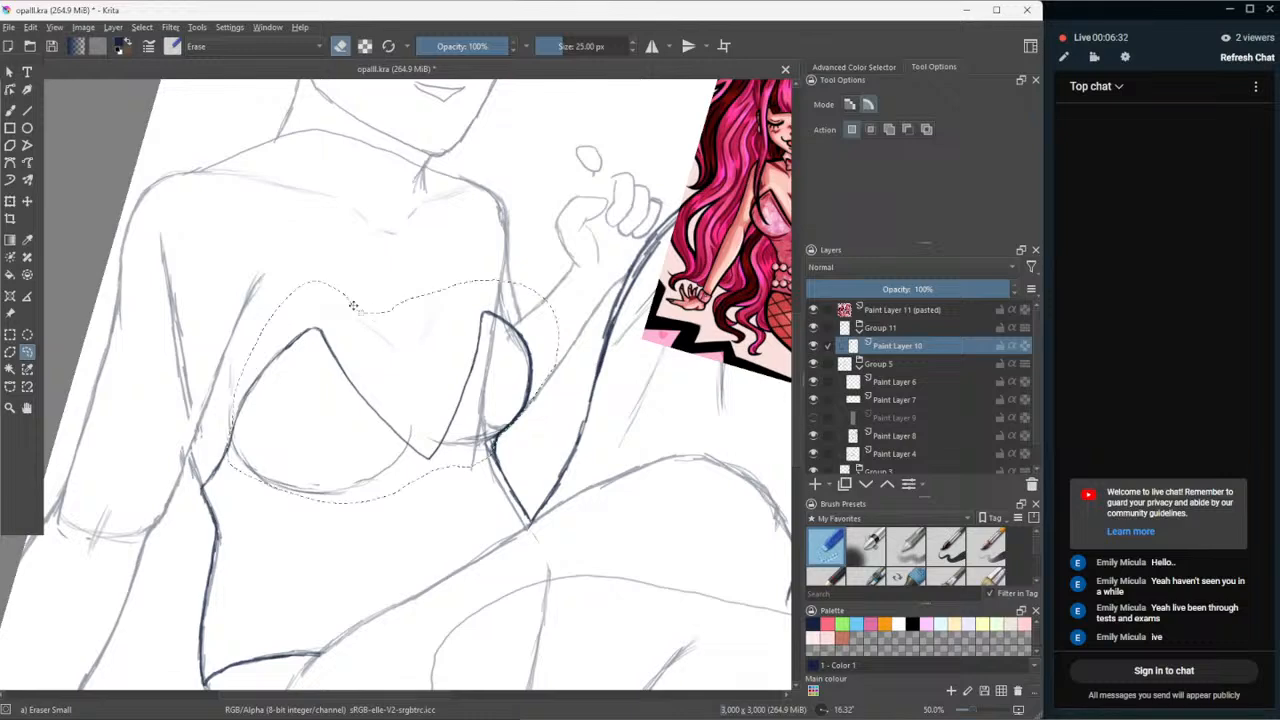
pyautogui.hotkey('ctrl', 't')
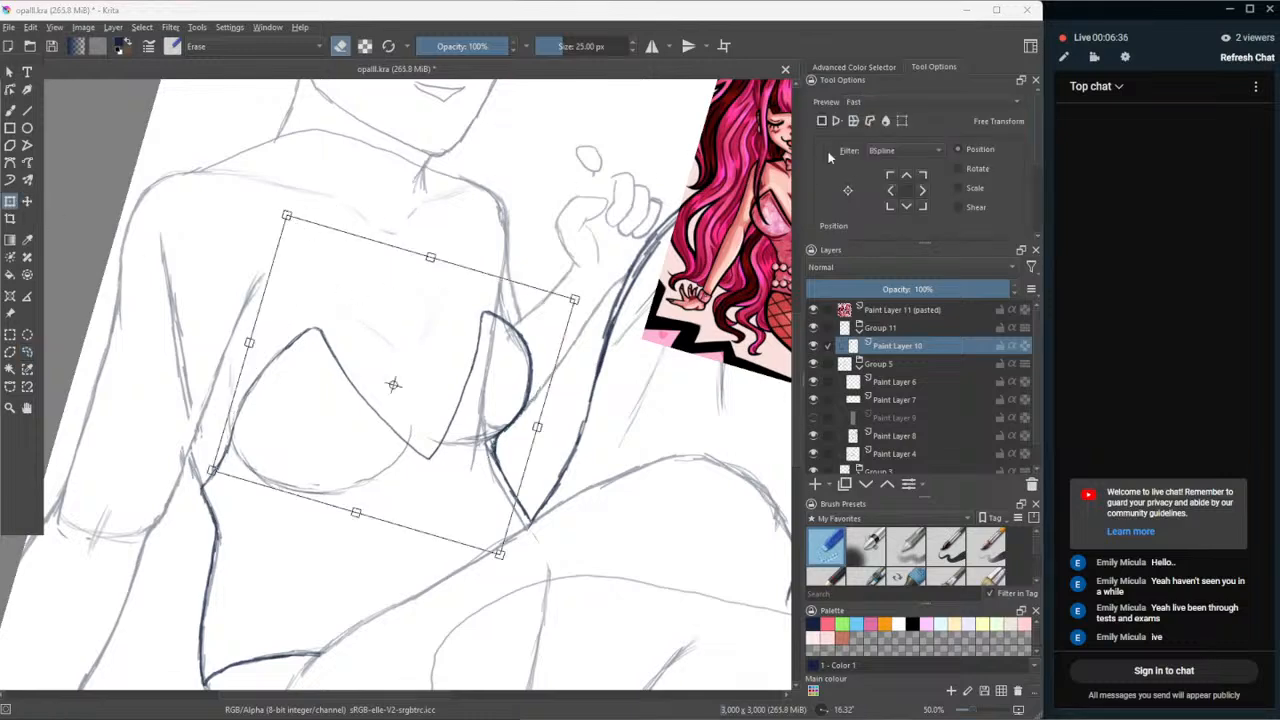
pyautogui.click(837, 121)
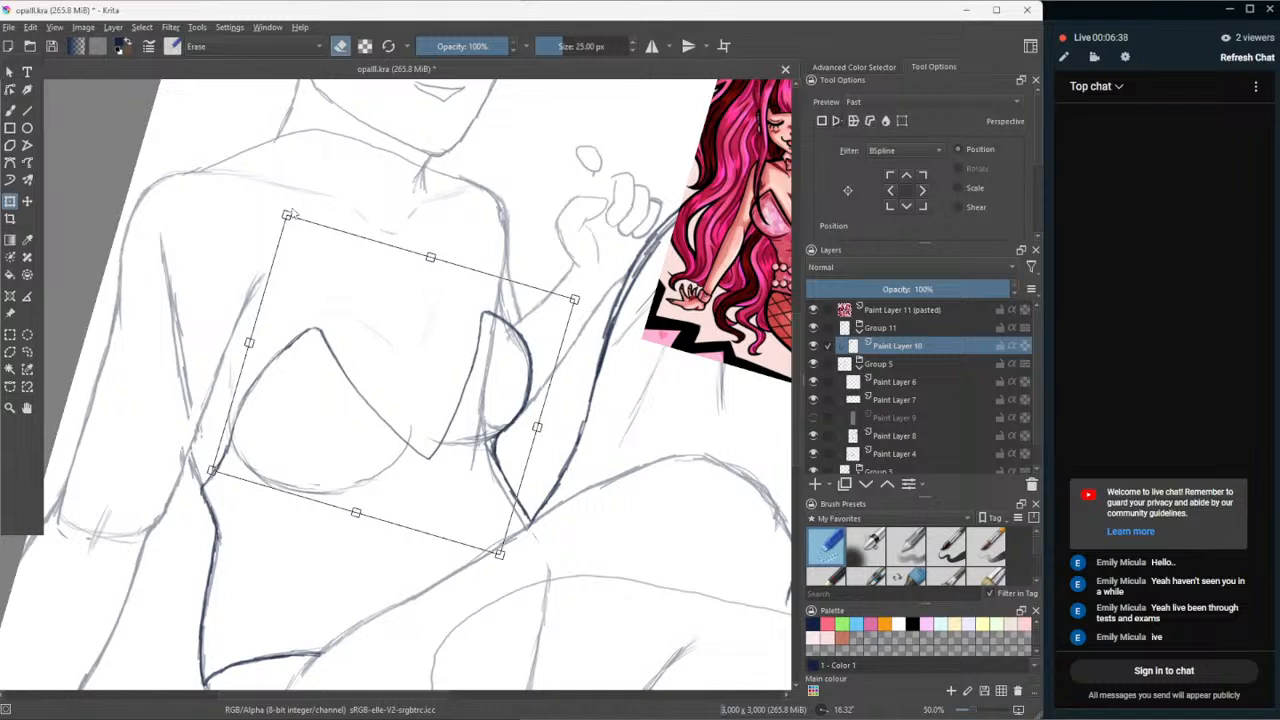
pyautogui.moveTo(287, 215); pyautogui.dragTo(279, 205)
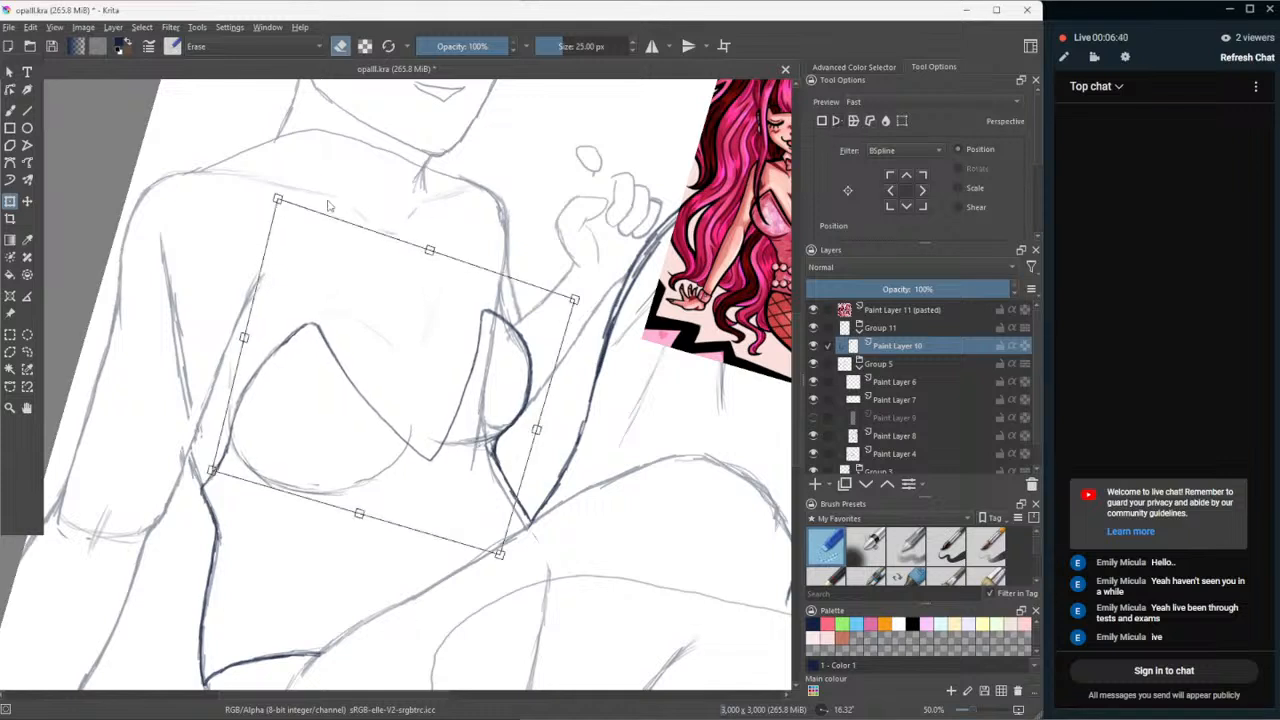
pyautogui.moveTo(431, 254); pyautogui.dragTo(426, 236)
pyautogui.moveTo(535, 425); pyautogui.dragTo(539, 425)
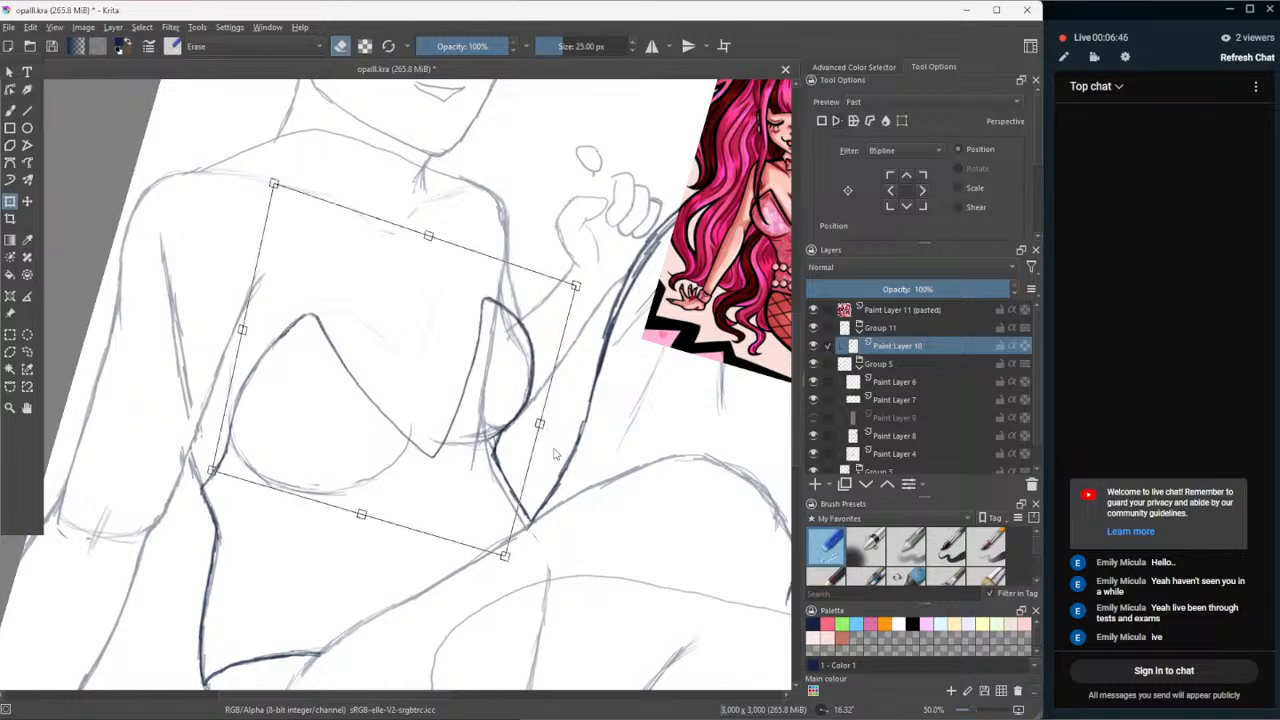
pyautogui.press('Return')
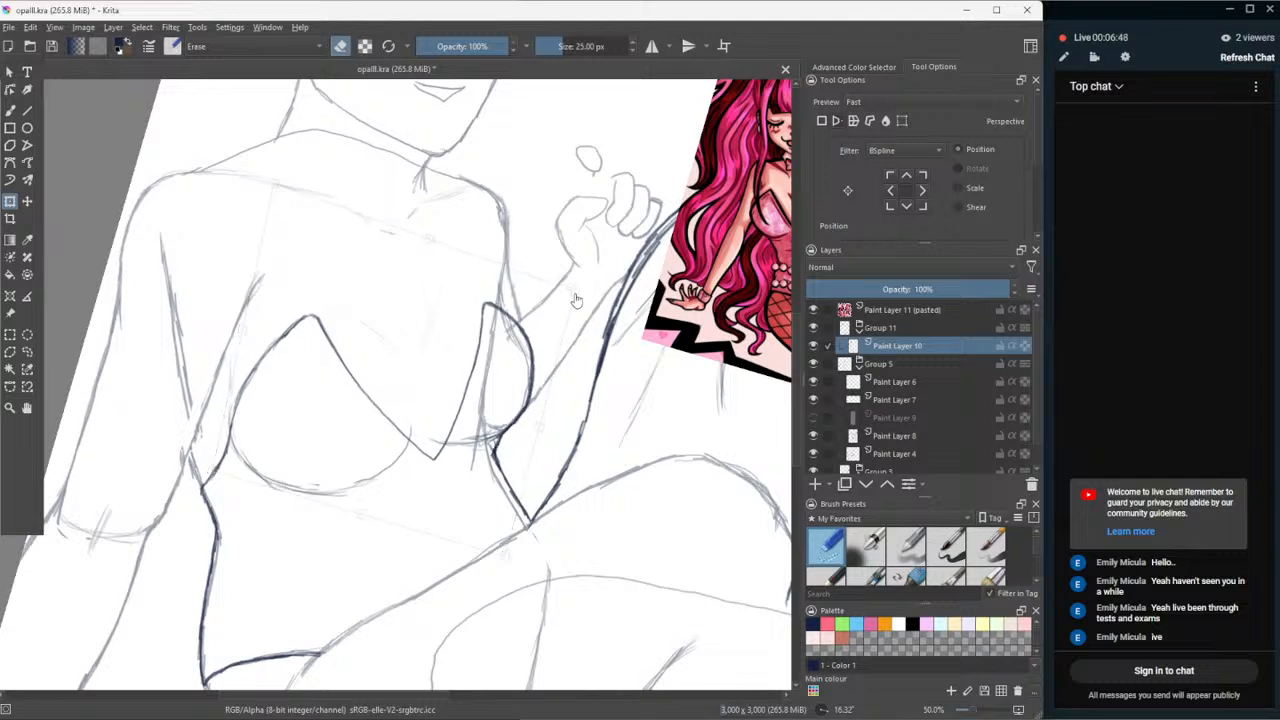
# - Adjust the cups' perspective transform, raising the top edge further up the chest, and apply it
pyautogui.hotkey('ctrl', 'z')
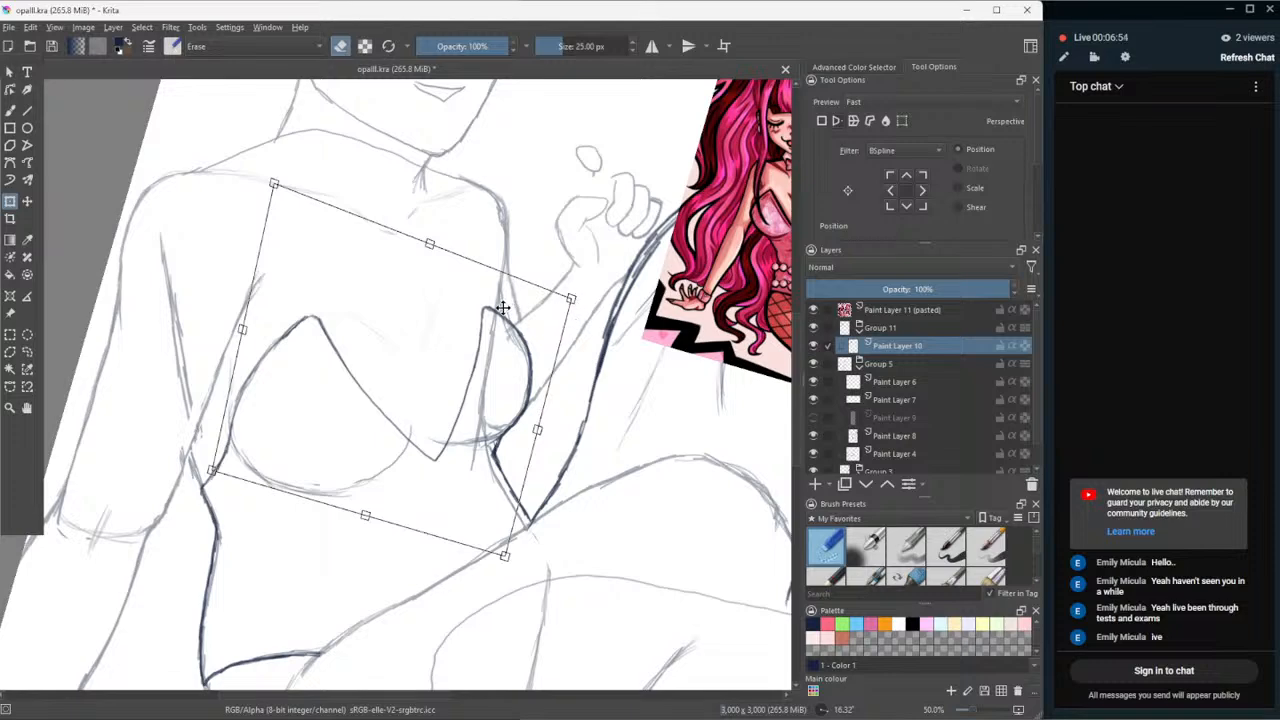
pyautogui.scroll(-3, 472, 425)
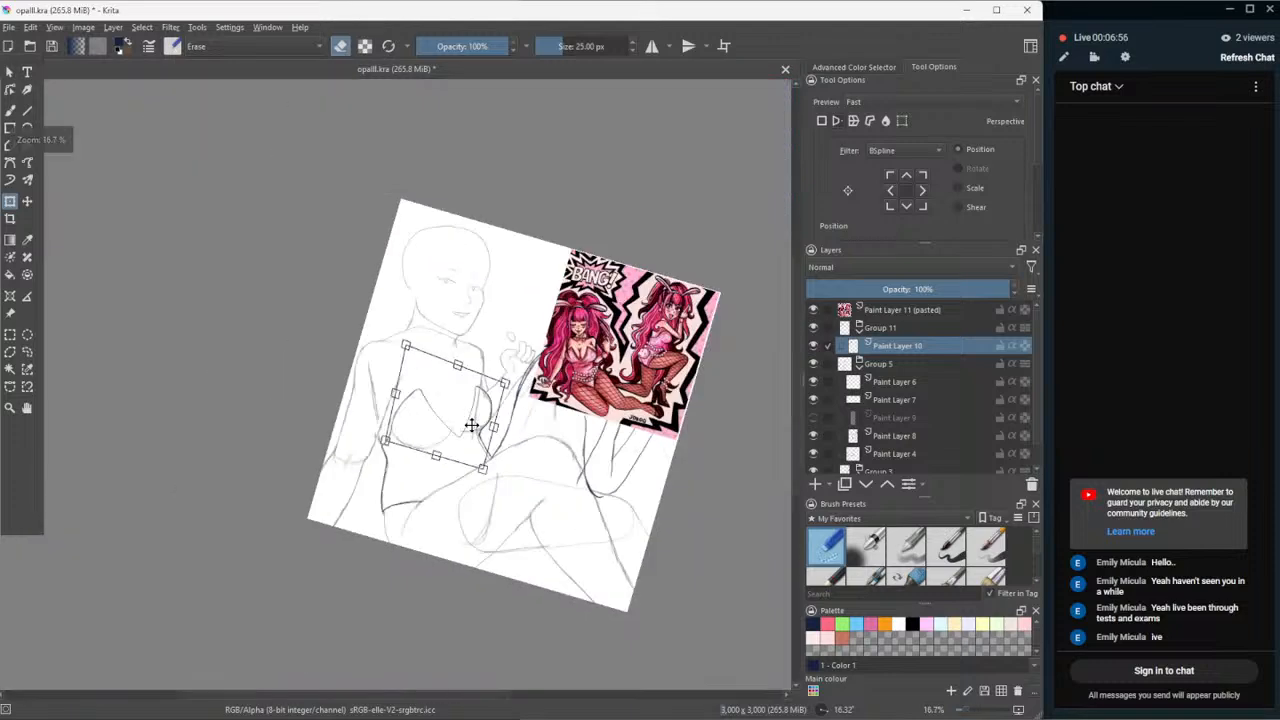
pyautogui.scroll(3, 472, 425)
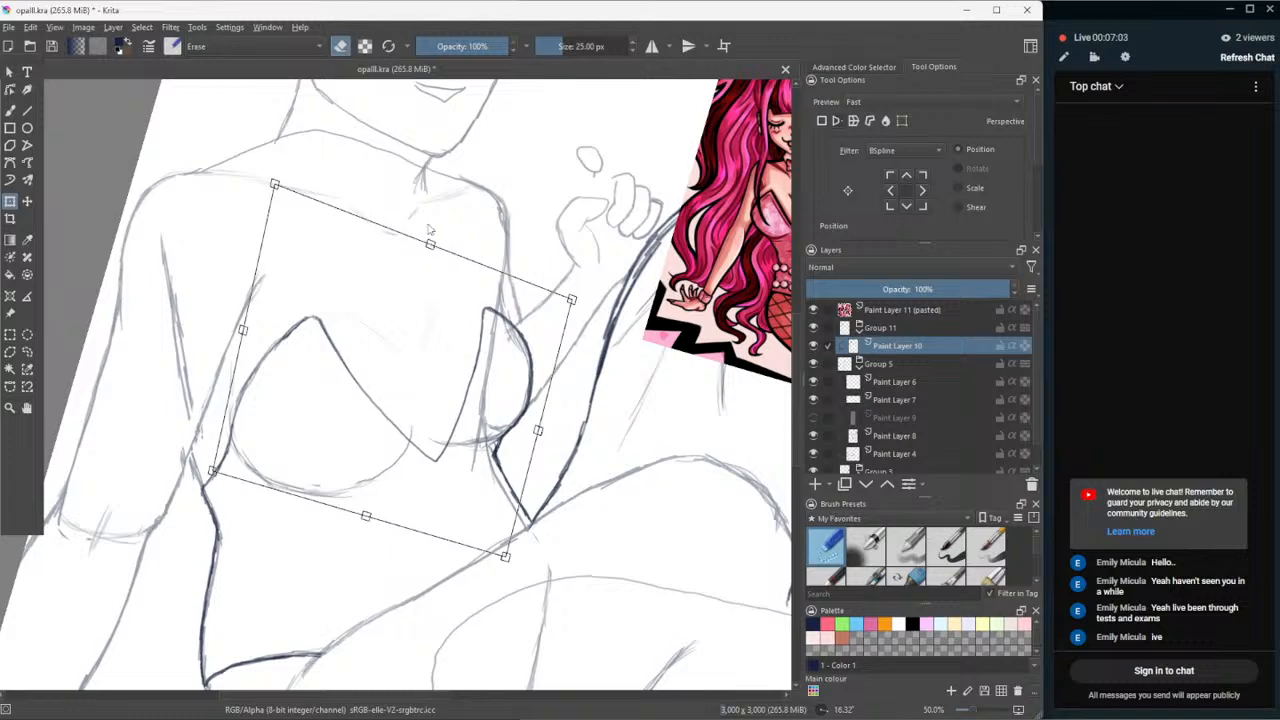
pyautogui.press('Return')
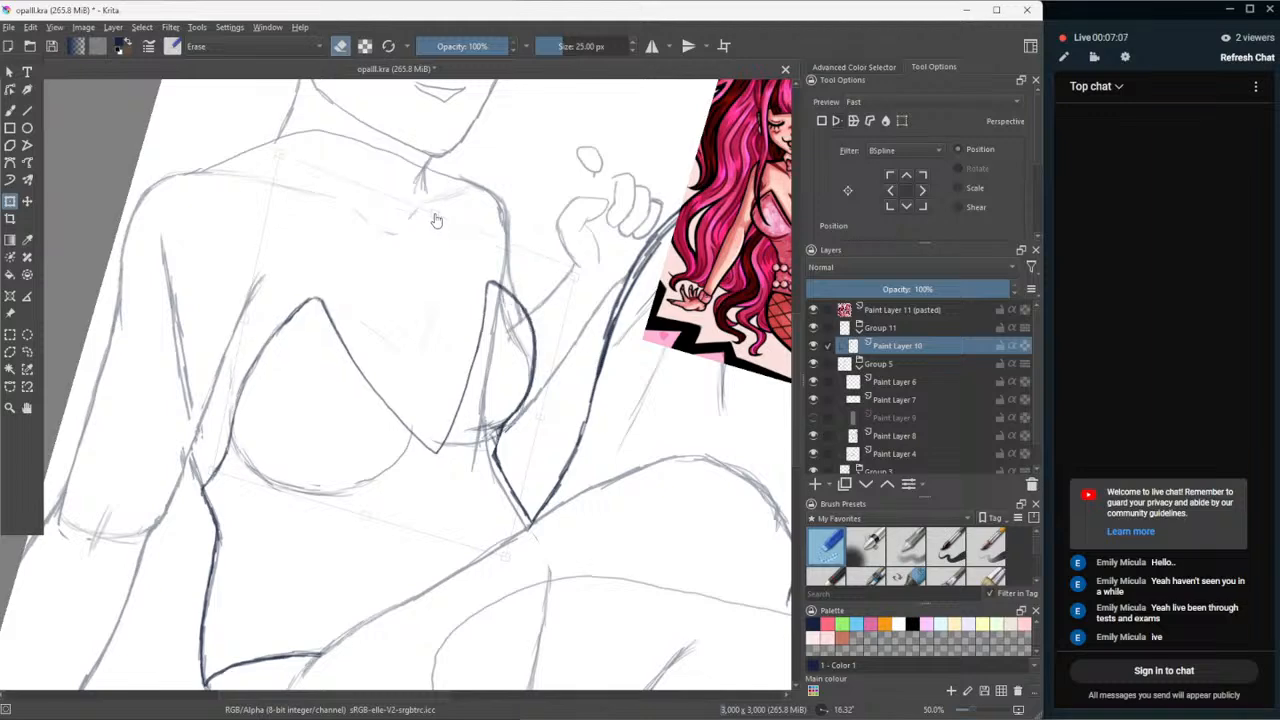
pyautogui.click(435, 220)
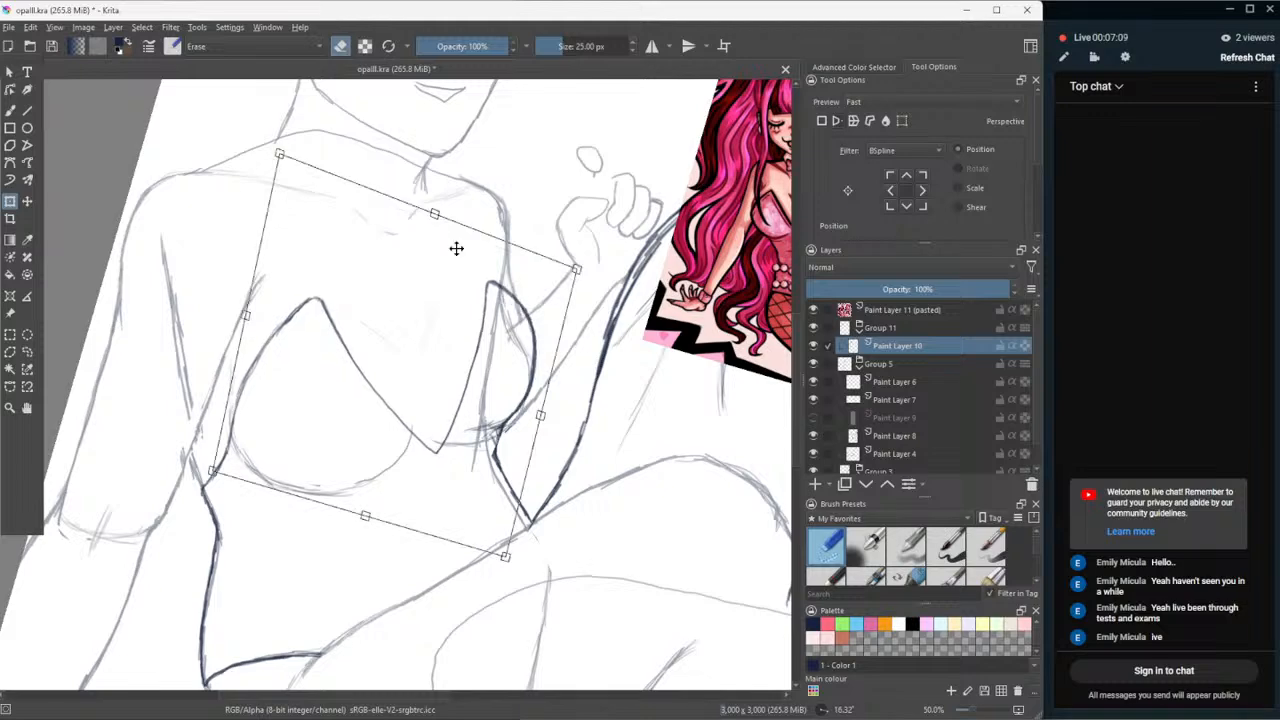
pyautogui.press('Return')
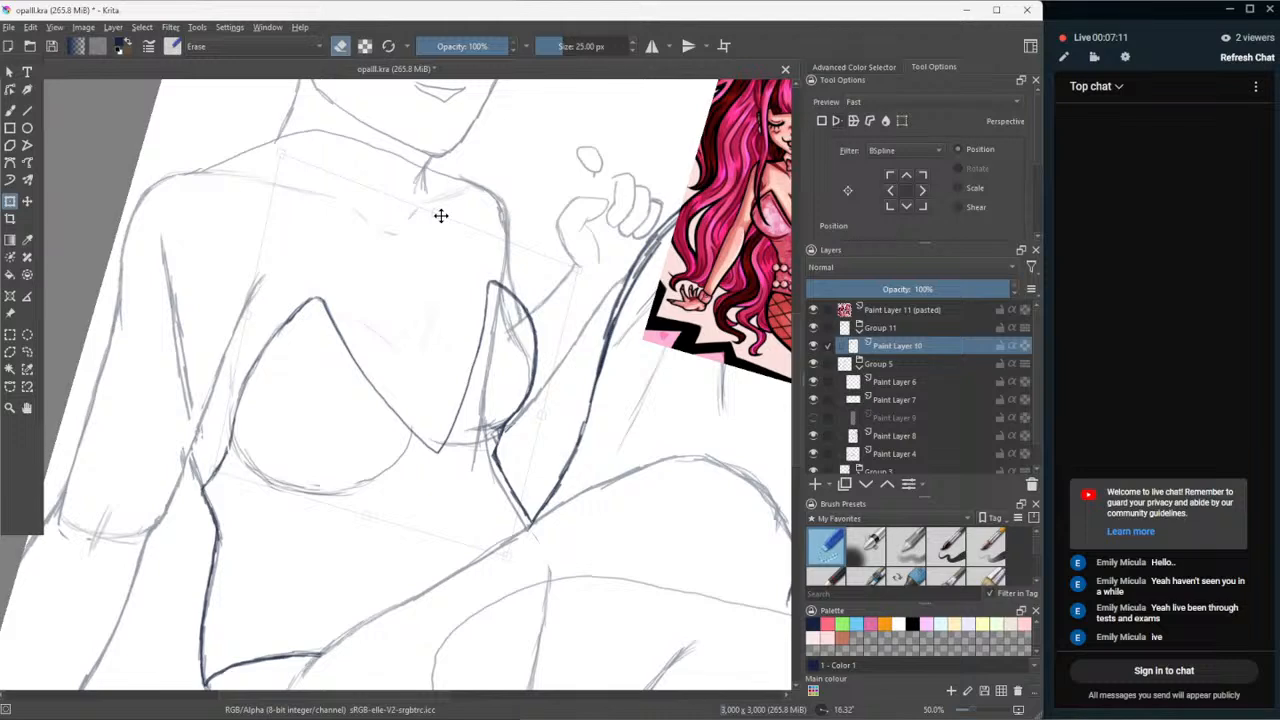
pyautogui.click(441, 215)
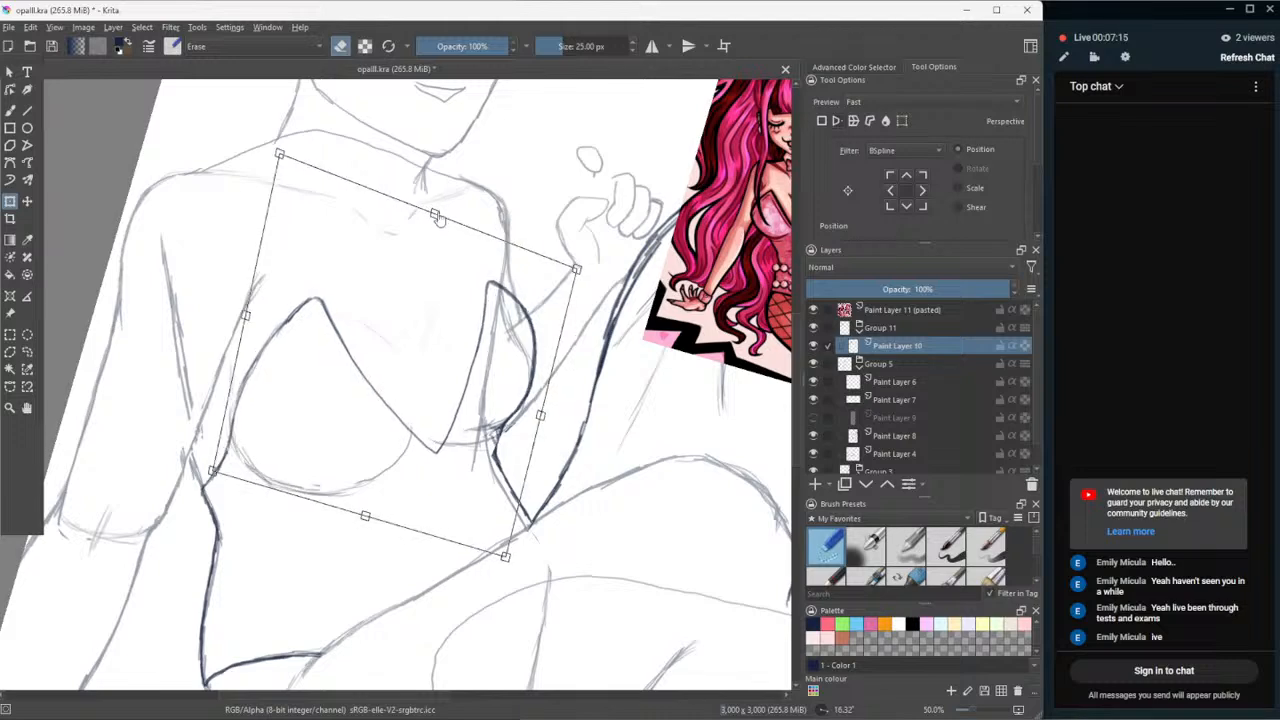
pyautogui.click(27, 408)
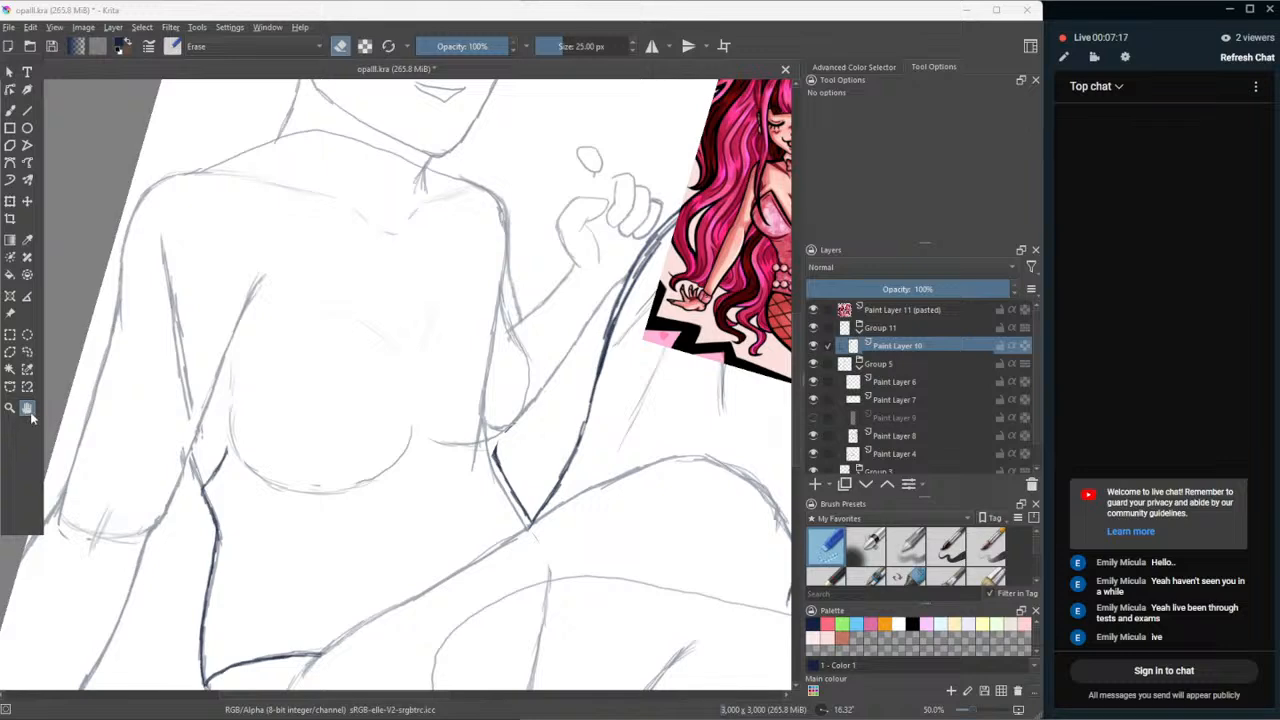
# - Clear the selection and erase the right cup's outer curve, tip and upper inner edge with the 25 px eraser
pyautogui.scroll(2, 420, 494)
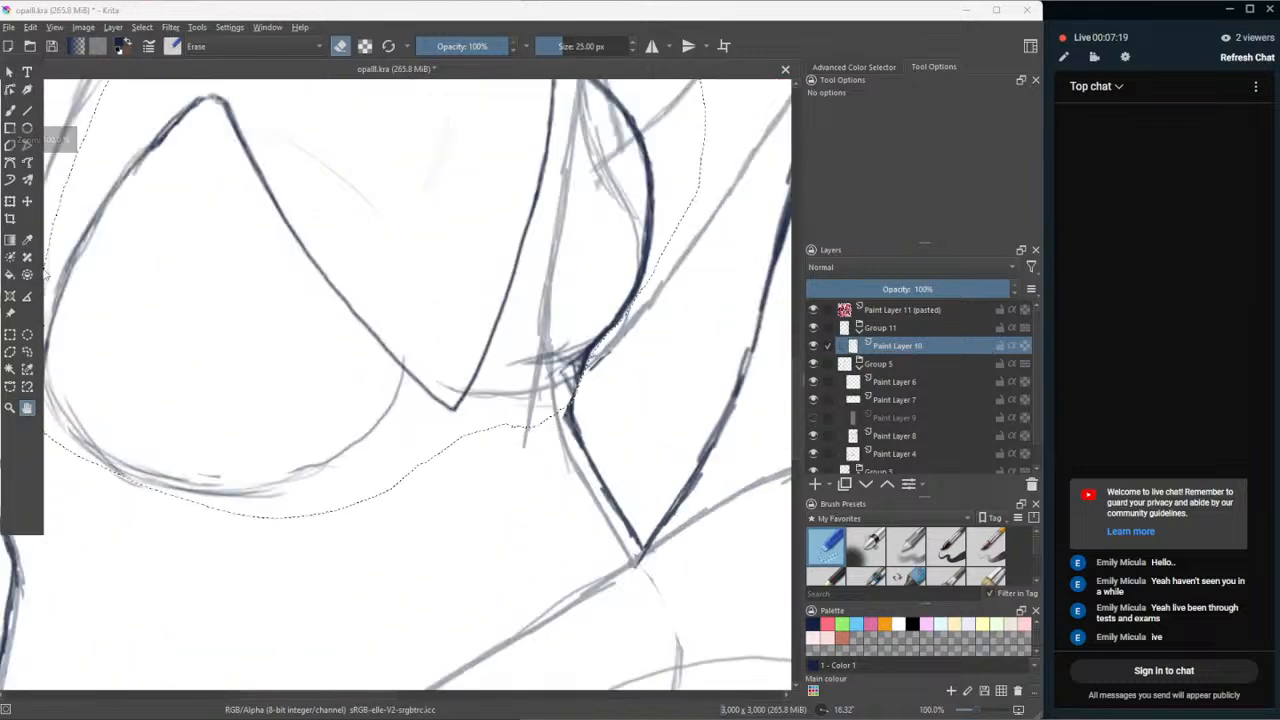
pyautogui.hotkey('ctrl', 'shift', 'a')
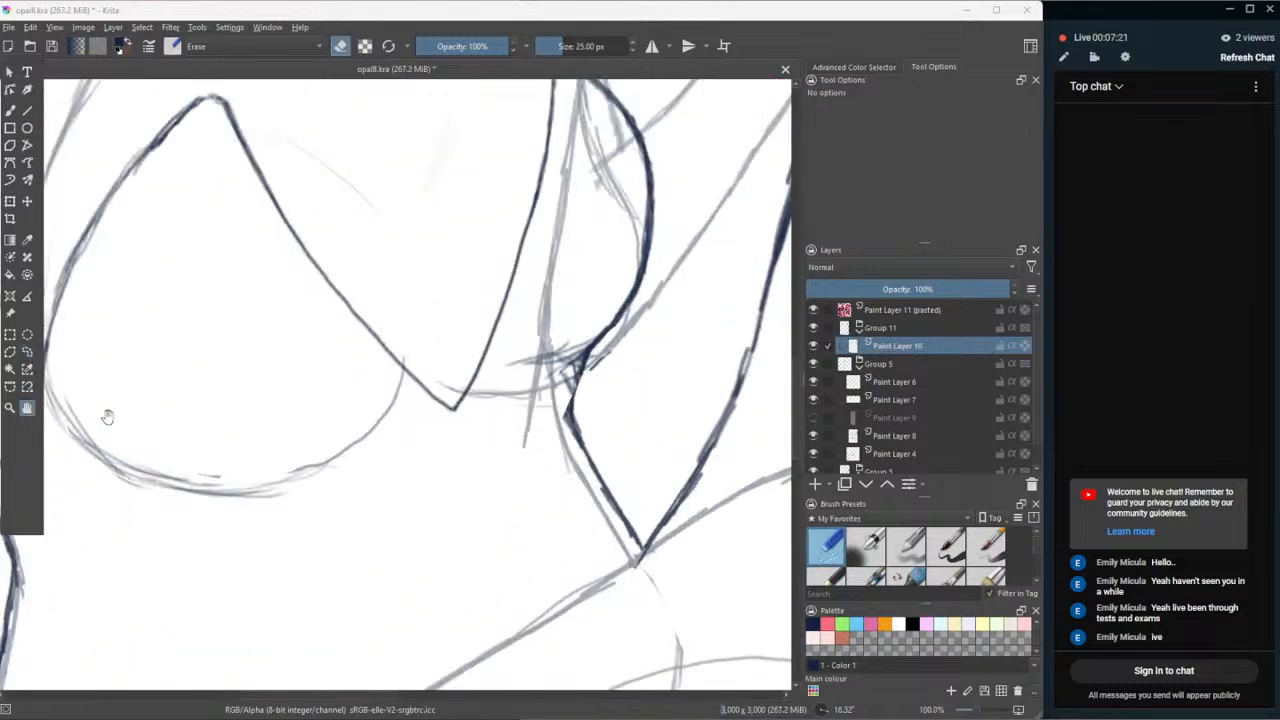
pyautogui.moveTo(107, 416); pyautogui.dragTo(10, 510)
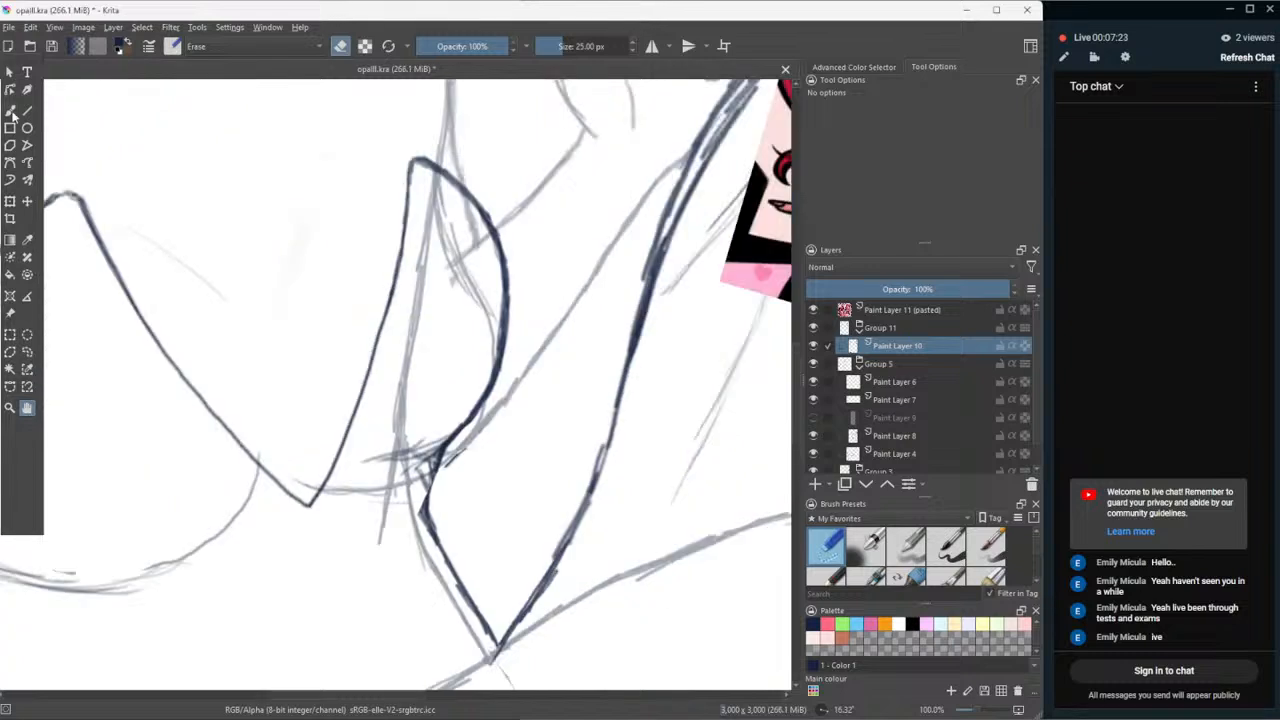
pyautogui.click(11, 112)
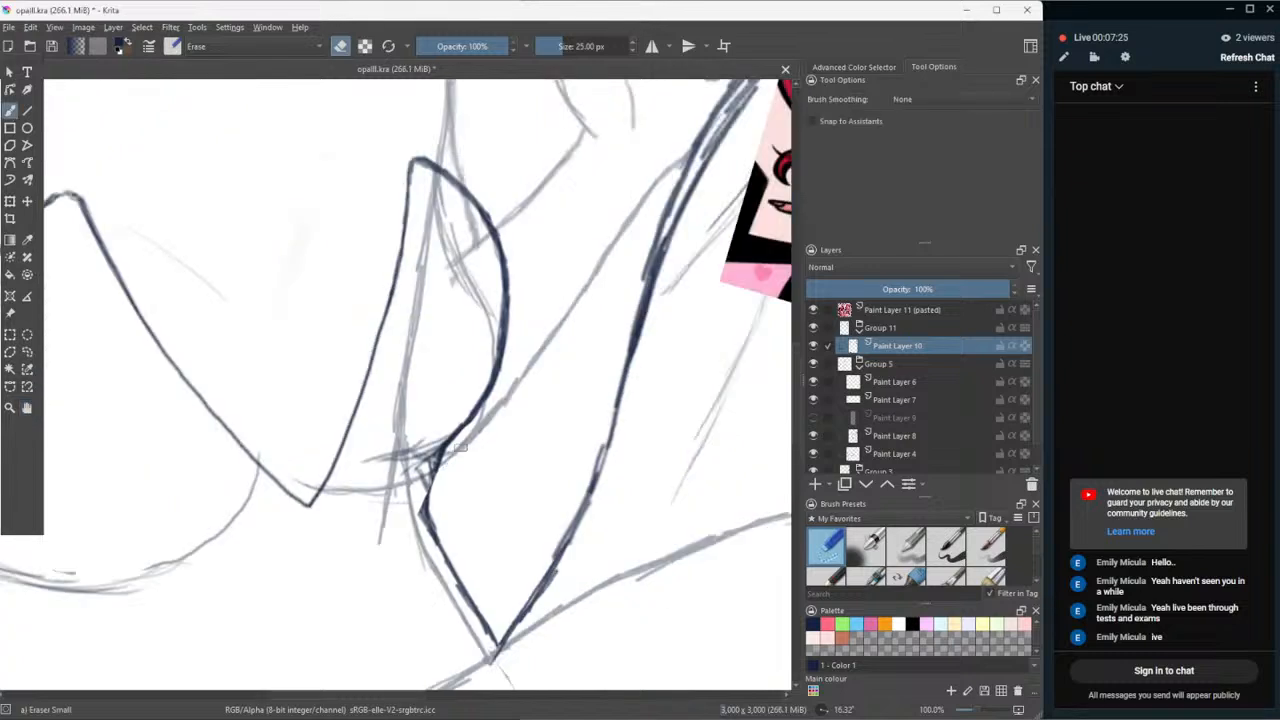
pyautogui.moveTo(460, 447)
pyautogui.mouseDown()
pyautogui.moveTo(442, 456)
pyautogui.moveTo(463, 457)
pyautogui.mouseUp()
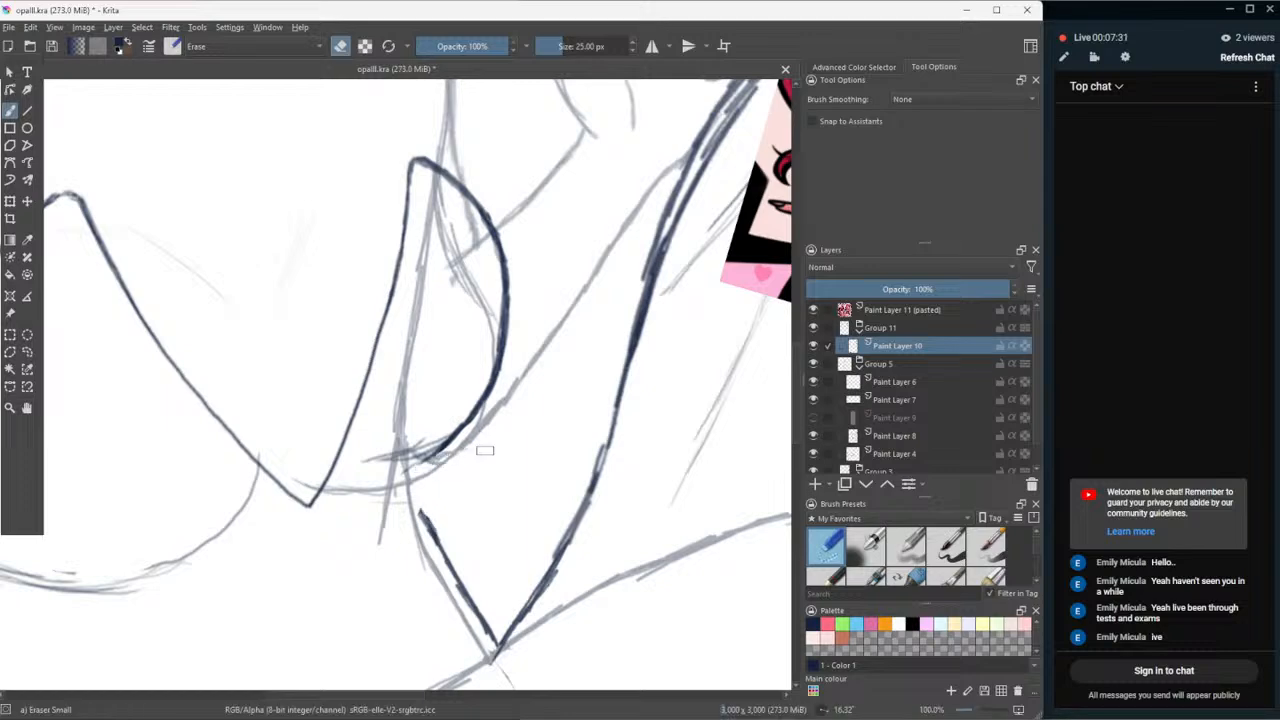
pyautogui.scroll(-1, 490, 345)
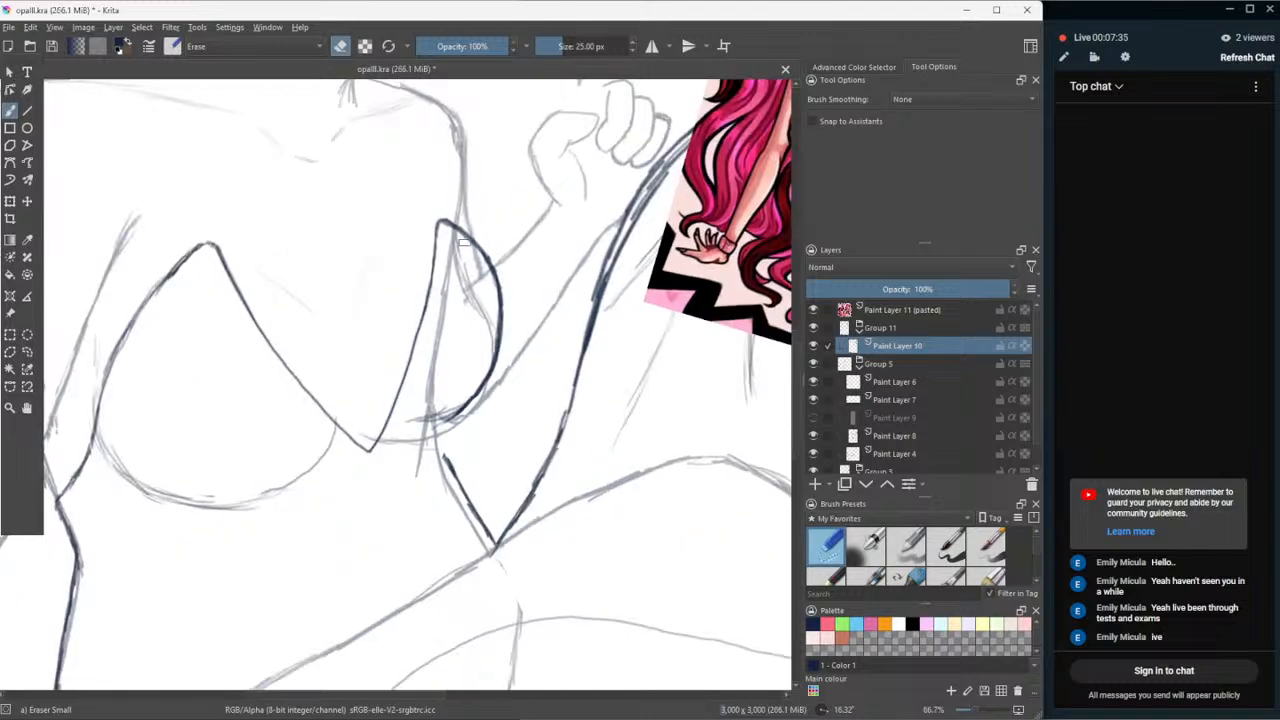
pyautogui.moveTo(463, 242)
pyautogui.mouseDown()
pyautogui.moveTo(427, 210)
pyautogui.moveTo(466, 413)
pyautogui.moveTo(422, 420)
pyautogui.mouseUp()
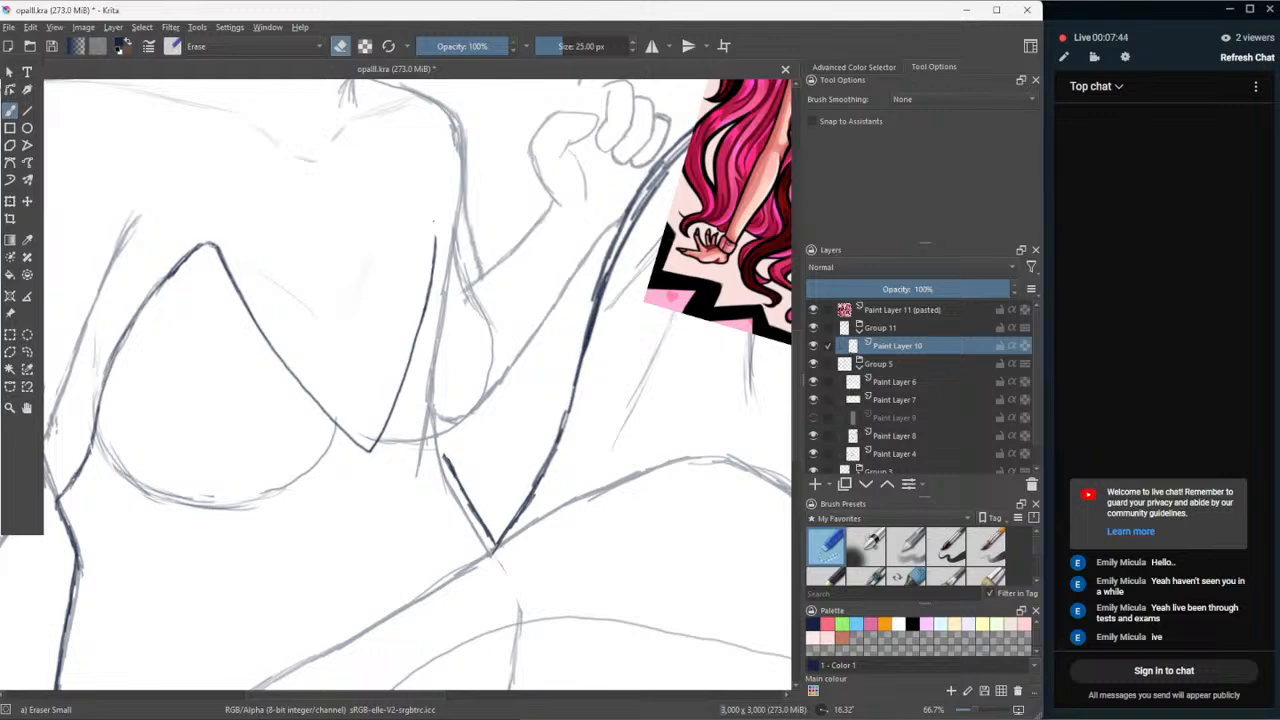
pyautogui.moveTo(430, 238)
pyautogui.mouseDown()
pyautogui.moveTo(445, 285)
pyautogui.moveTo(438, 313)
pyautogui.moveTo(426, 284)
pyautogui.moveTo(418, 298)
pyautogui.moveTo(423, 337)
pyautogui.mouseUp()
# - Redraw the right cup's tip and inner edge with the 10 px pencil, starting the outer curve down from the tip
pyautogui.press('/')
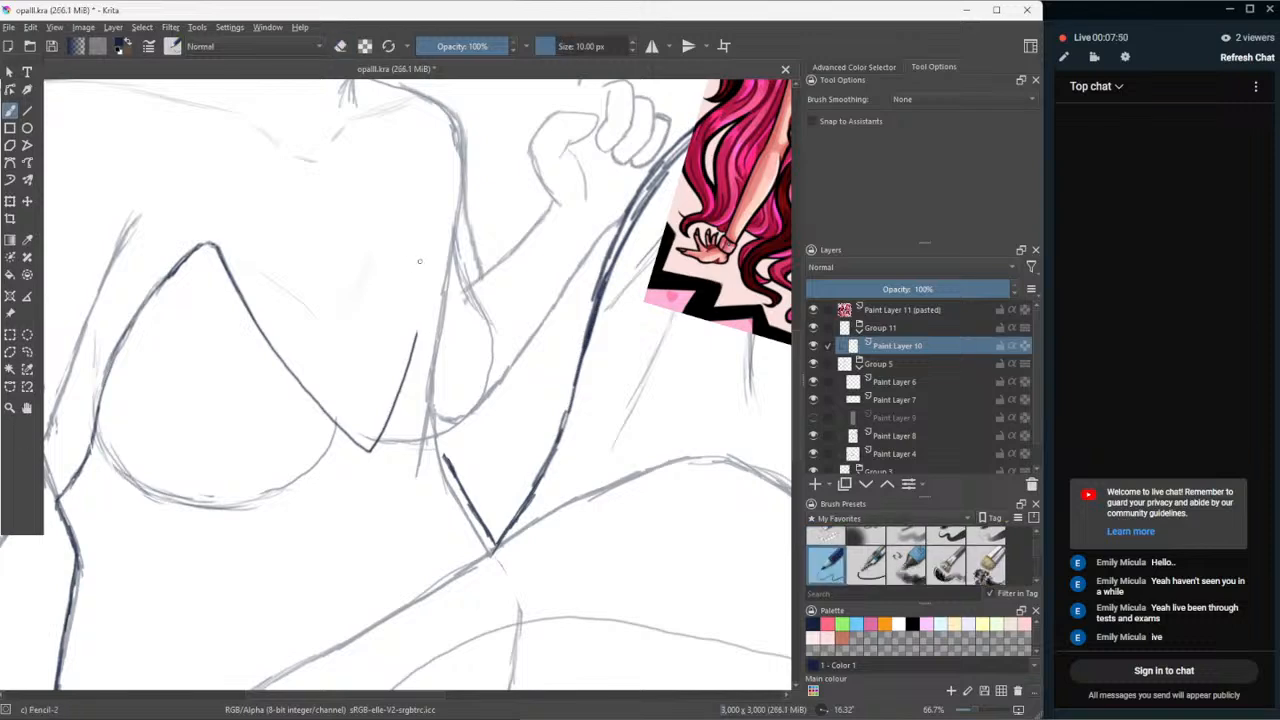
pyautogui.moveTo(419, 261); pyautogui.dragTo(415, 334)
pyautogui.moveTo(421, 290); pyautogui.dragTo(422, 254)
pyautogui.moveTo(421, 252)
pyautogui.mouseDown()
pyautogui.moveTo(443, 244)
pyautogui.moveTo(456, 262)
pyautogui.mouseUp()
pyautogui.moveTo(437, 247)
pyautogui.mouseDown()
pyautogui.moveTo(476, 292)
pyautogui.moveTo(497, 348)
pyautogui.mouseUp()
pyautogui.moveTo(419, 310); pyautogui.dragTo(370, 450)
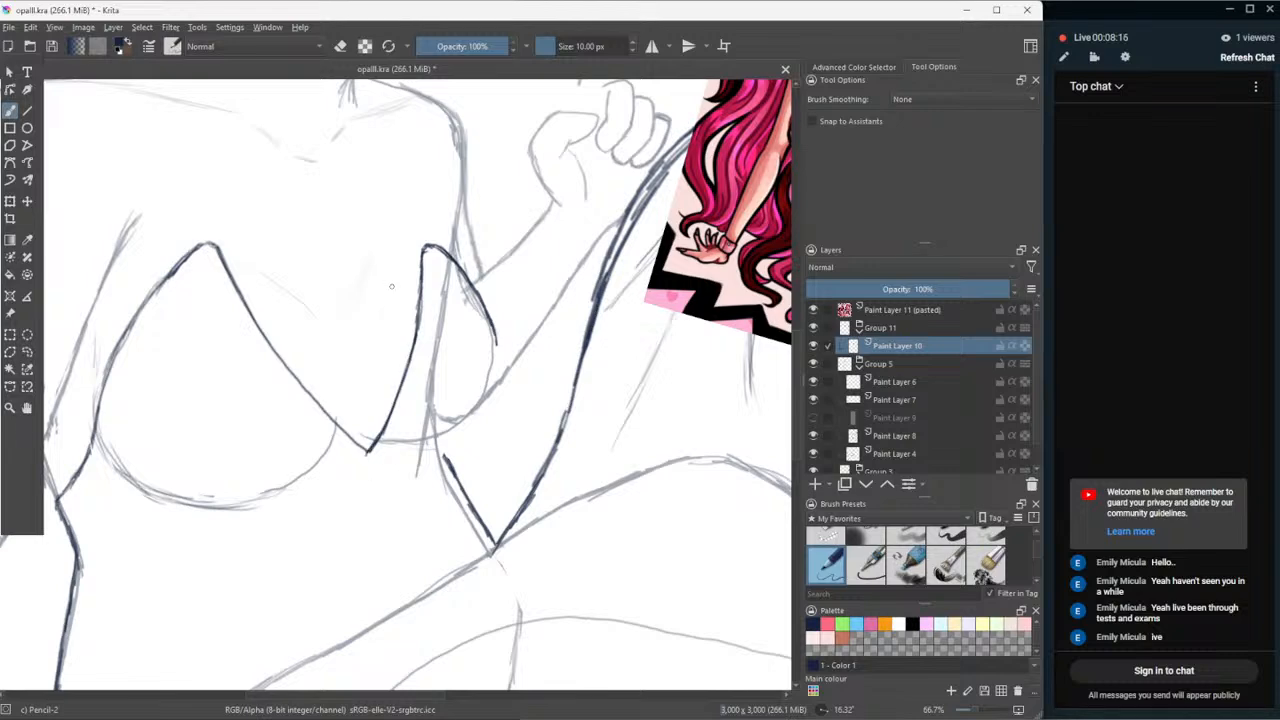
# - Complete the right cup's outer curve and join it to the bodysuit's side line below
pyautogui.moveTo(497, 332); pyautogui.dragTo(466, 424)
pyautogui.moveTo(400, 448)
pyautogui.mouseDown()
pyautogui.moveTo(436, 445)
pyautogui.moveTo(468, 419)
pyautogui.moveTo(437, 441)
pyautogui.moveTo(459, 498)
pyautogui.mouseUp()
pyautogui.moveTo(443, 445)
pyautogui.mouseDown()
pyautogui.moveTo(447, 459)
pyautogui.moveTo(442, 442)
pyautogui.mouseUp()
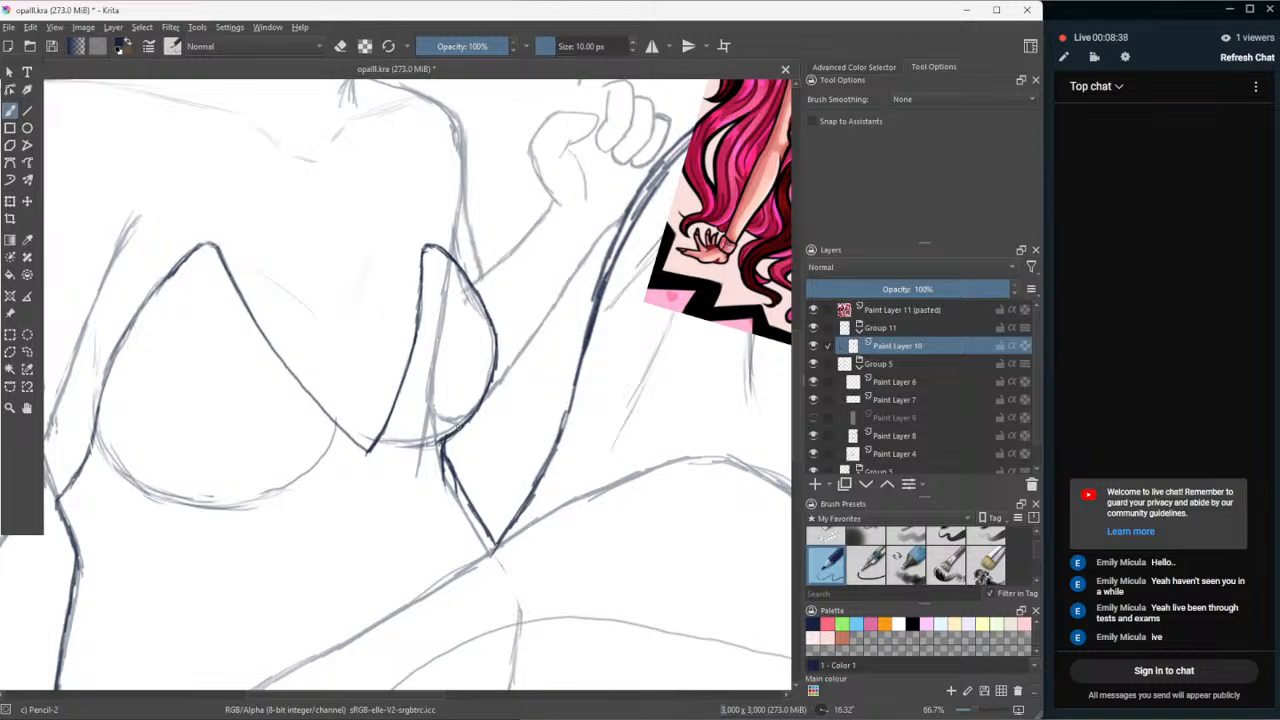
# - Select the right cup's inner edge with a freehand outline, shift its lower end slightly left with a perspective transform, and deselect
pyautogui.hotkey('ctrl', '-')
pyautogui.hotkey('ctrl', '-')
pyautogui.hotkey('ctrl', '-')
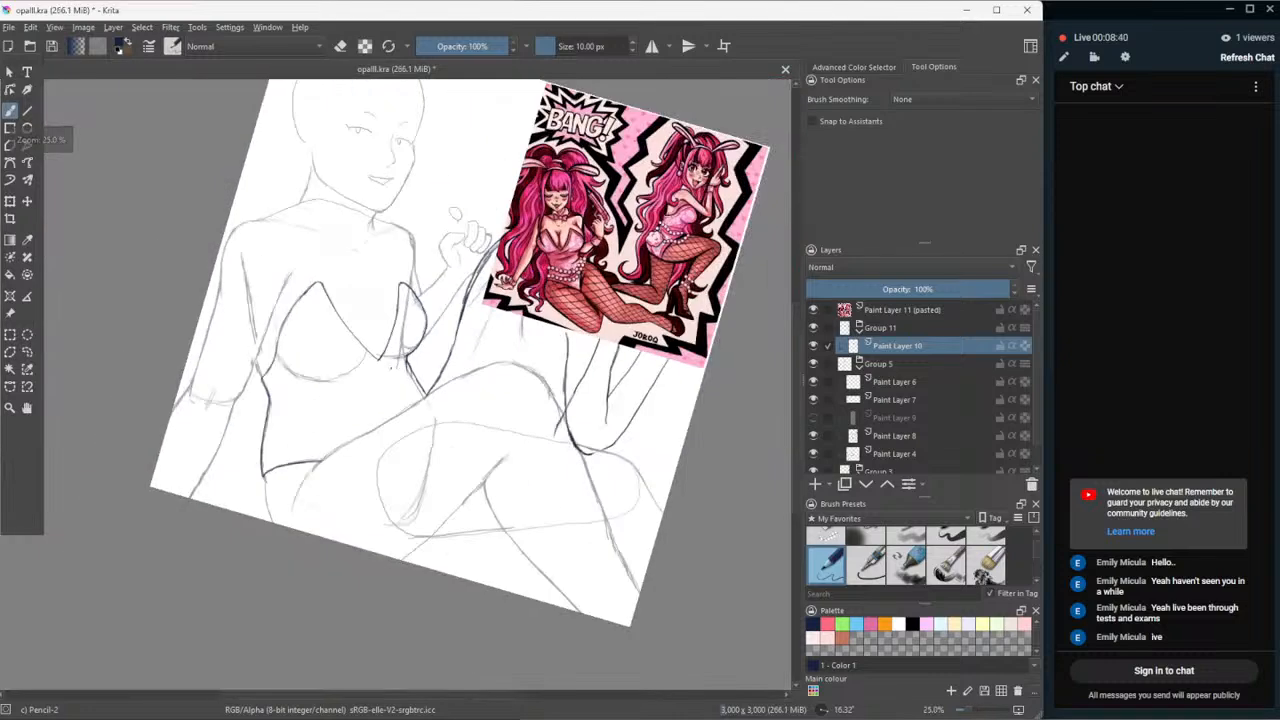
pyautogui.scroll(2, 337, 213)
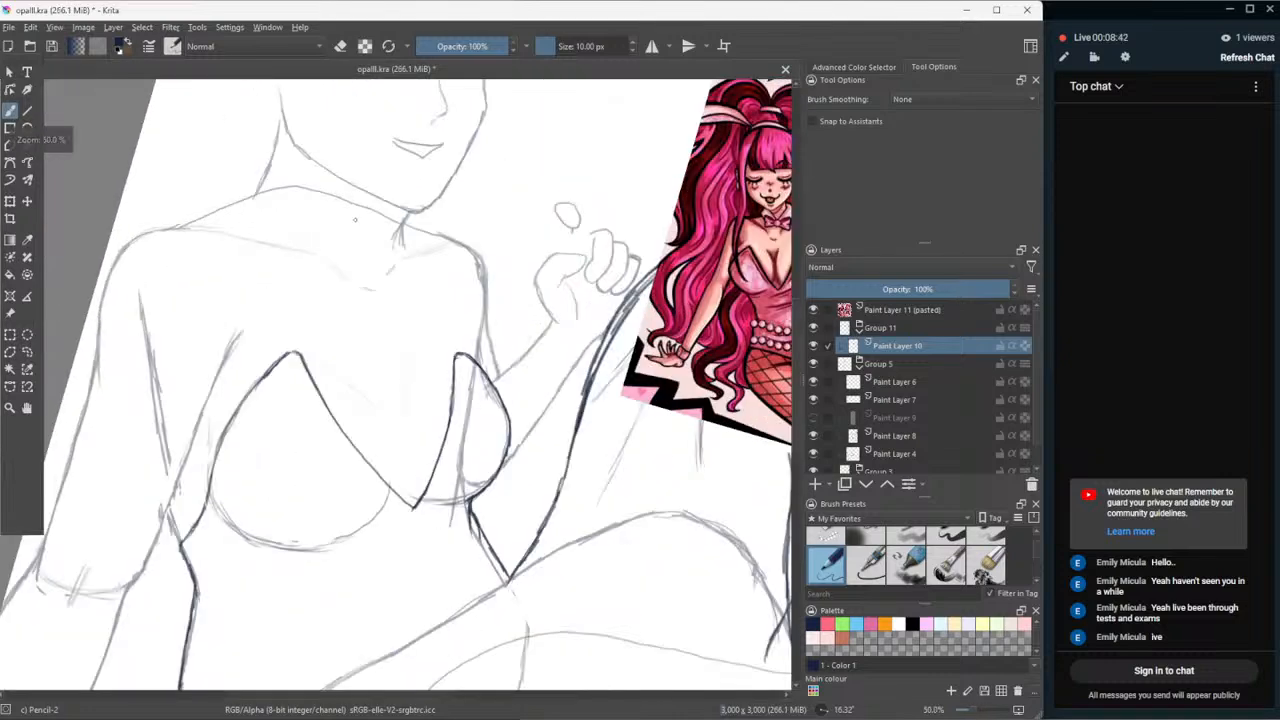
pyautogui.scroll(-1, 440, 420)
pyautogui.scroll(2, 455, 428)
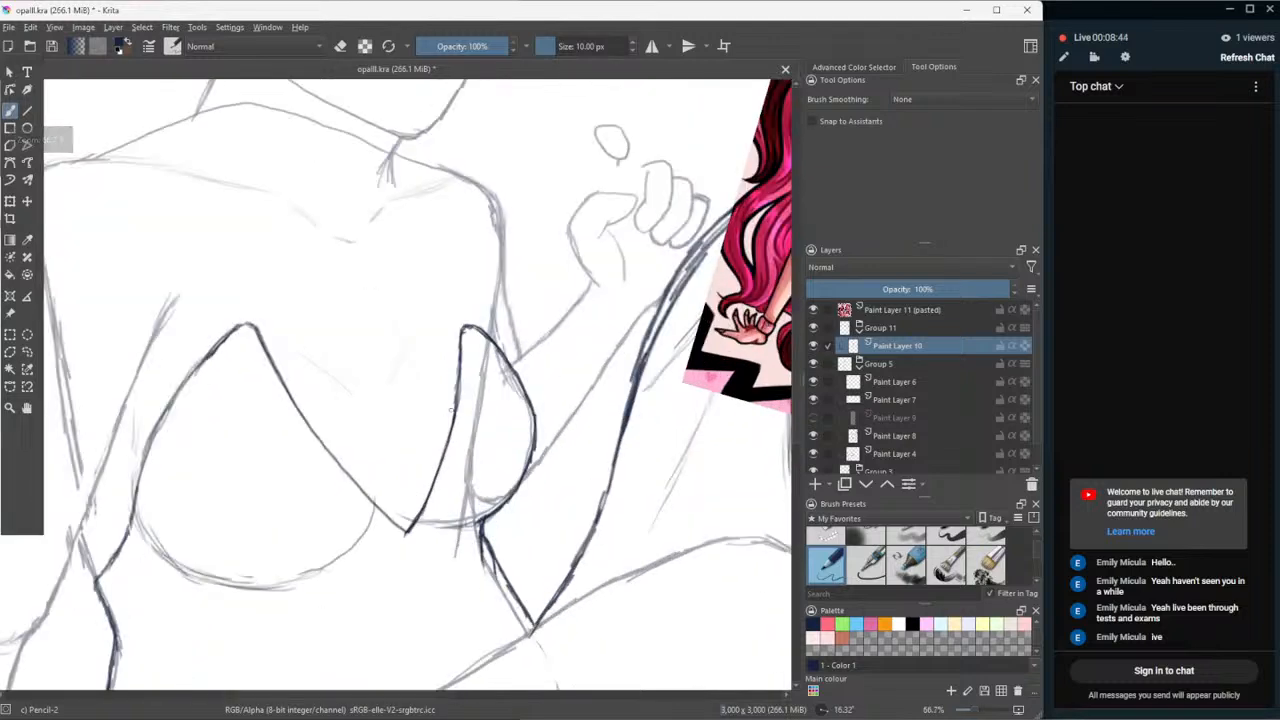
pyautogui.click(27, 352)
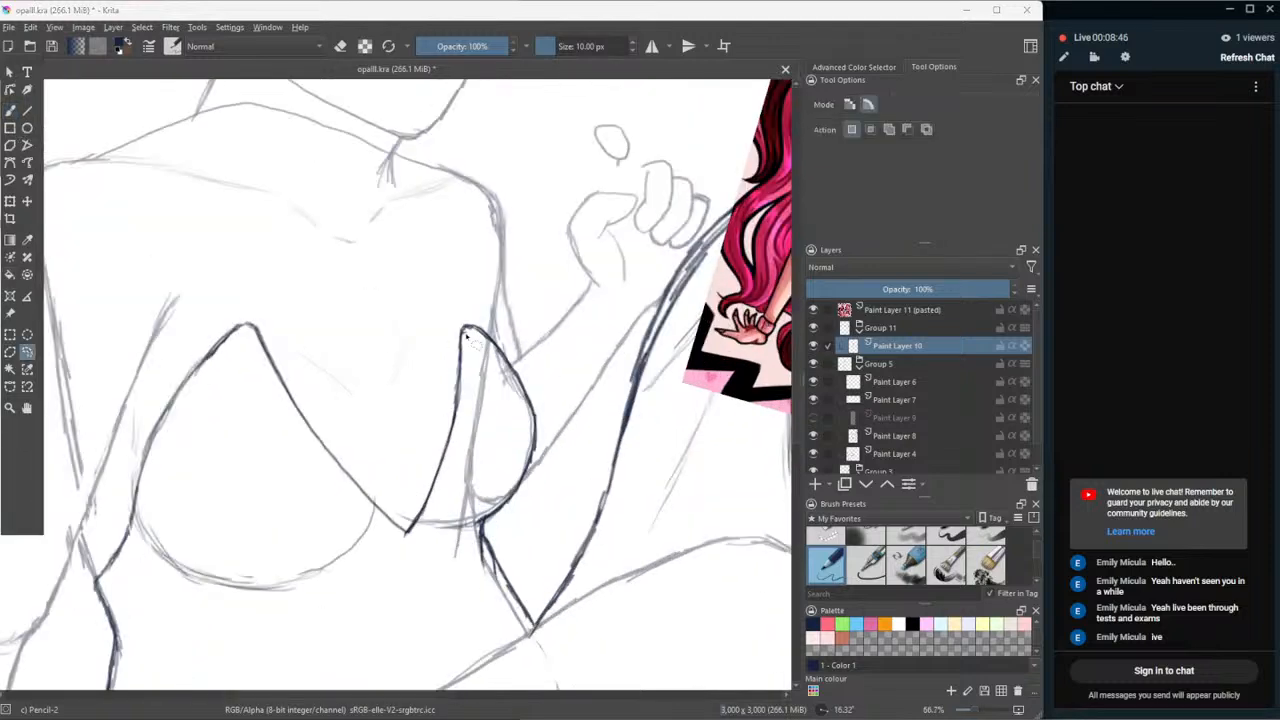
pyautogui.moveTo(478, 342)
pyautogui.mouseDown()
pyautogui.moveTo(433, 359)
pyautogui.moveTo(419, 398)
pyautogui.moveTo(405, 453)
pyautogui.moveTo(409, 557)
pyautogui.moveTo(447, 506)
pyautogui.moveTo(480, 404)
pyautogui.moveTo(477, 345)
pyautogui.mouseUp()
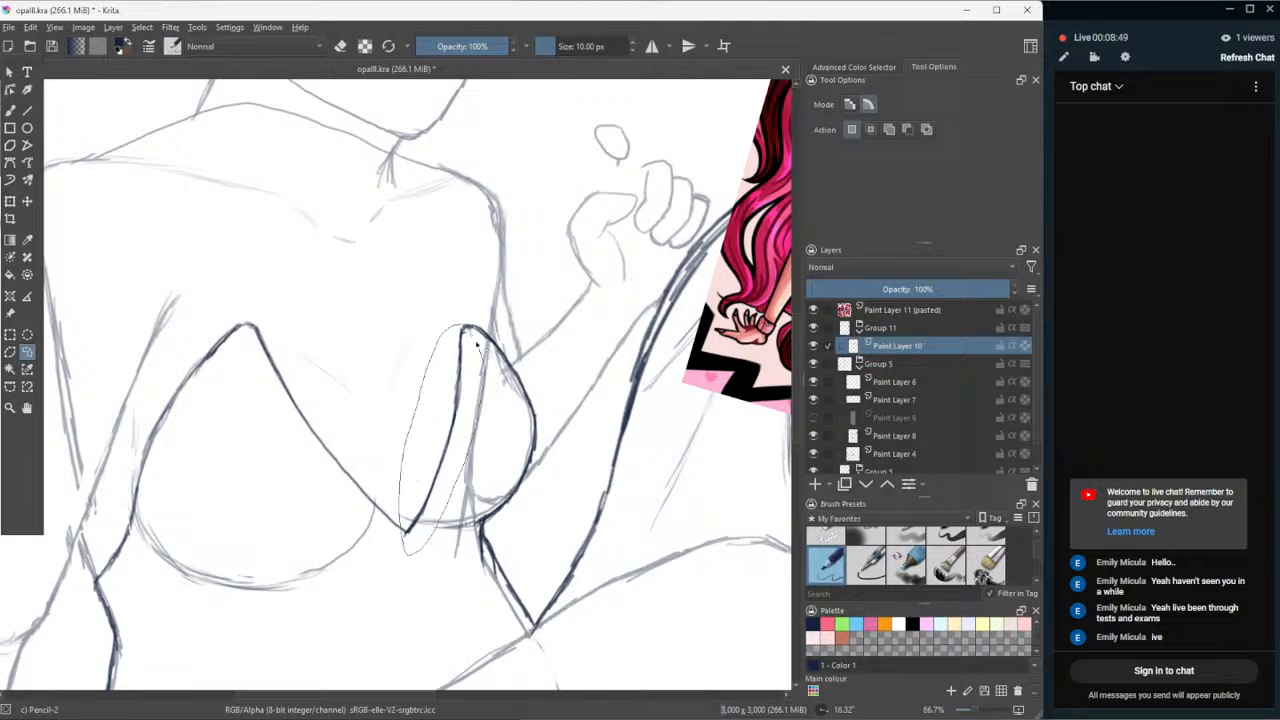
pyautogui.click(9, 201)
pyautogui.moveTo(439, 519); pyautogui.dragTo(428, 521)
pyautogui.moveTo(556, 427); pyautogui.dragTo(561, 439)
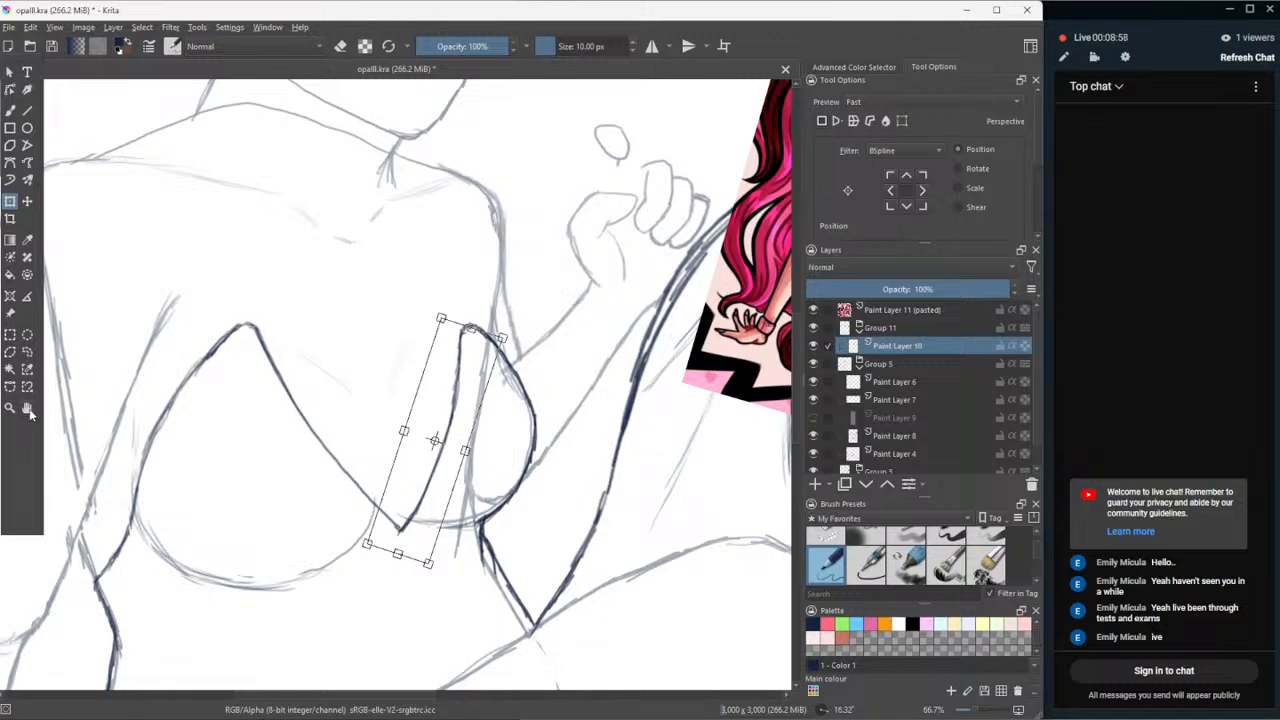
pyautogui.click(27, 352)
pyautogui.click(172, 470)
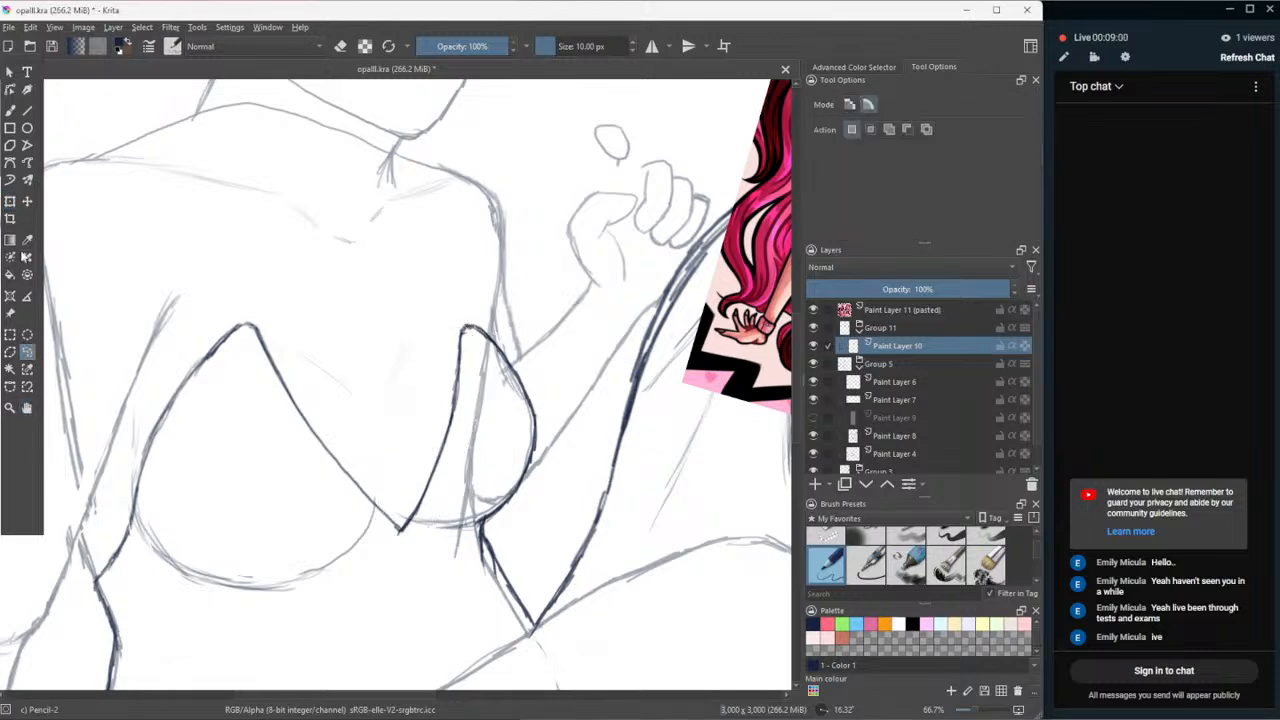
# - Extend the left cup's inner line with the pencil so it meets the right cup at the centre point
pyautogui.click(12, 110)
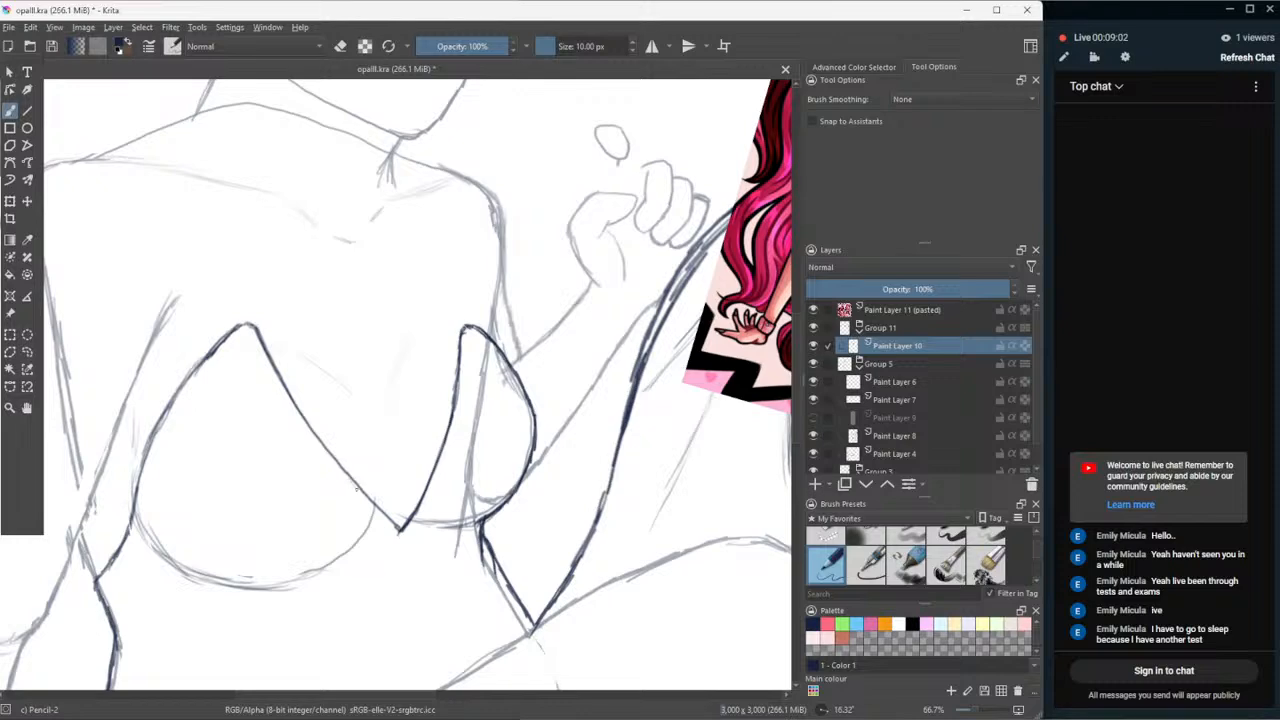
pyautogui.moveTo(358, 486); pyautogui.dragTo(401, 530)
pyautogui.scroll(-3, 369, 549)
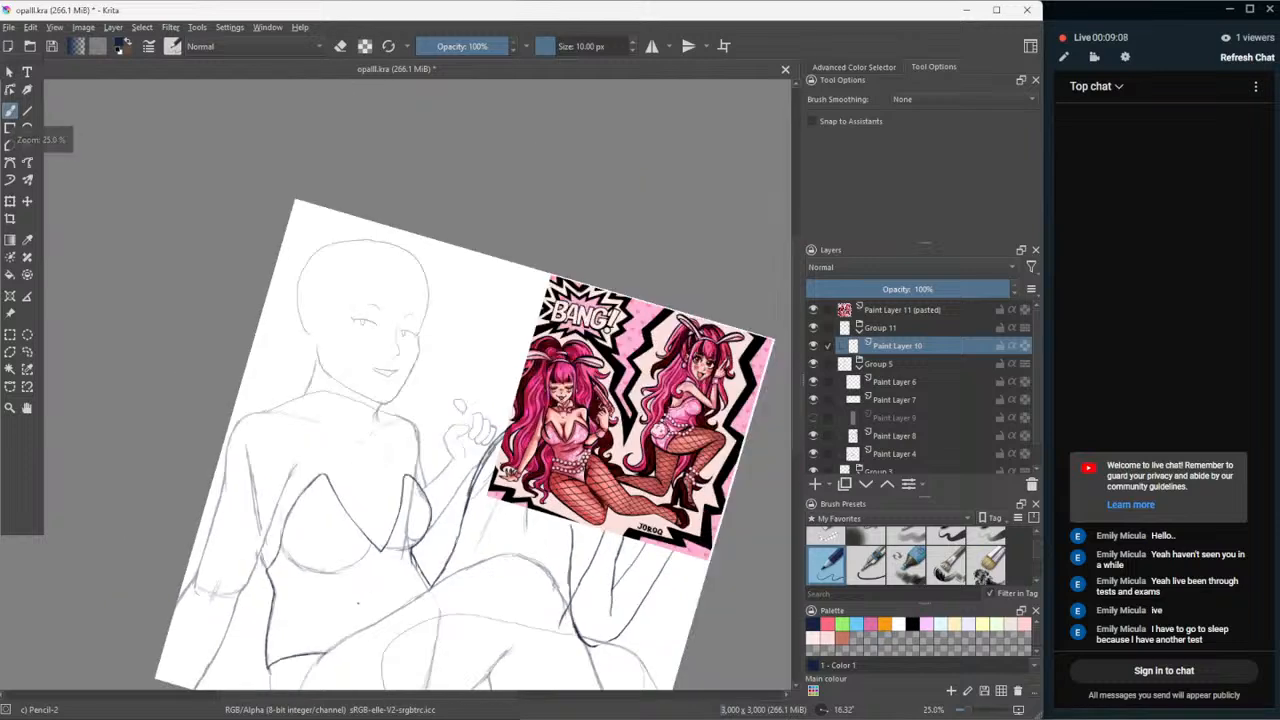
pyautogui.scroll(1, 358, 602)
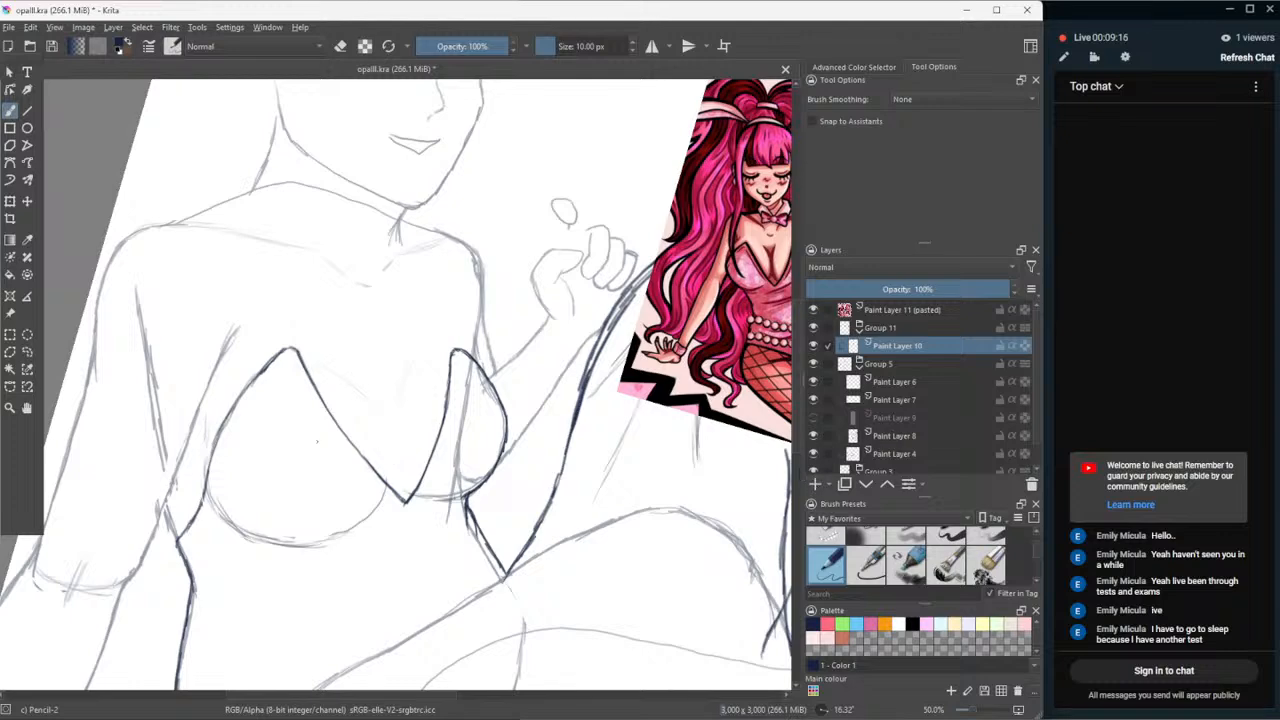
# - Examine the figure with the gun sketch layer and the bodysuit layer each toggled between hidden and shown
pyautogui.click(27, 408)
pyautogui.moveTo(208, 571); pyautogui.dragTo(110, 627)
pyautogui.moveTo(238, 549); pyautogui.dragTo(269, 567)
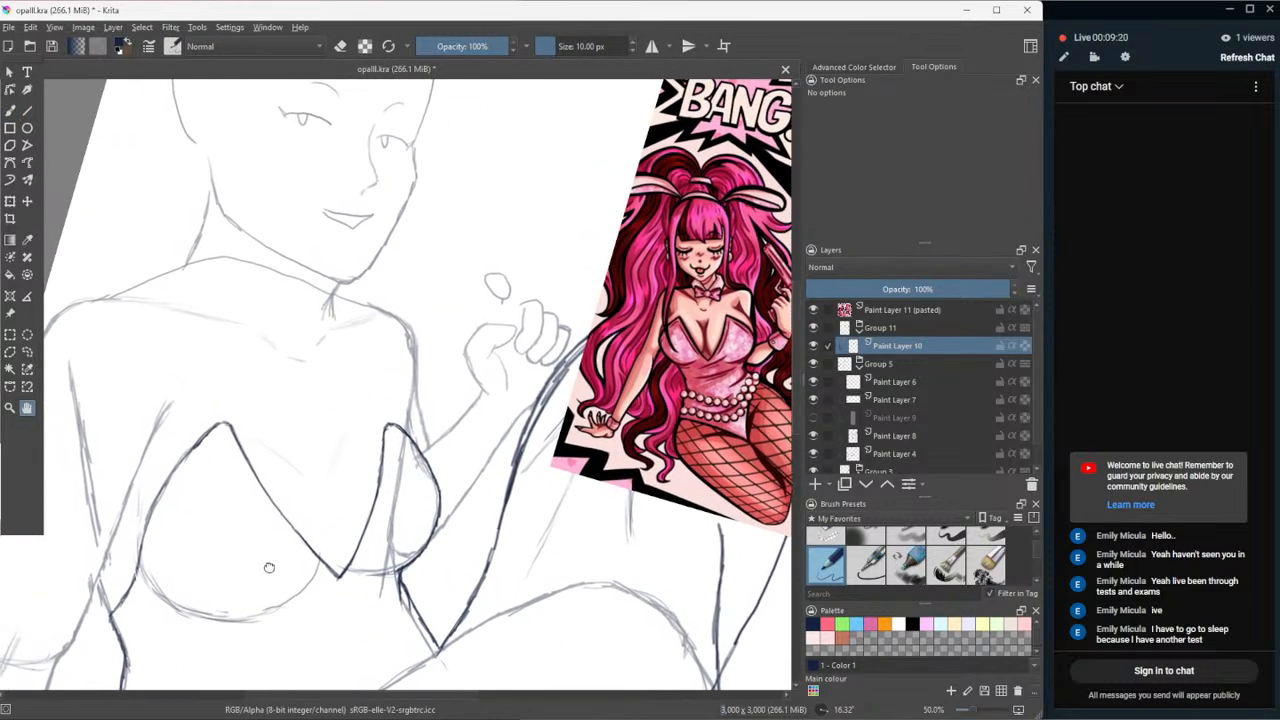
pyautogui.click(814, 419)
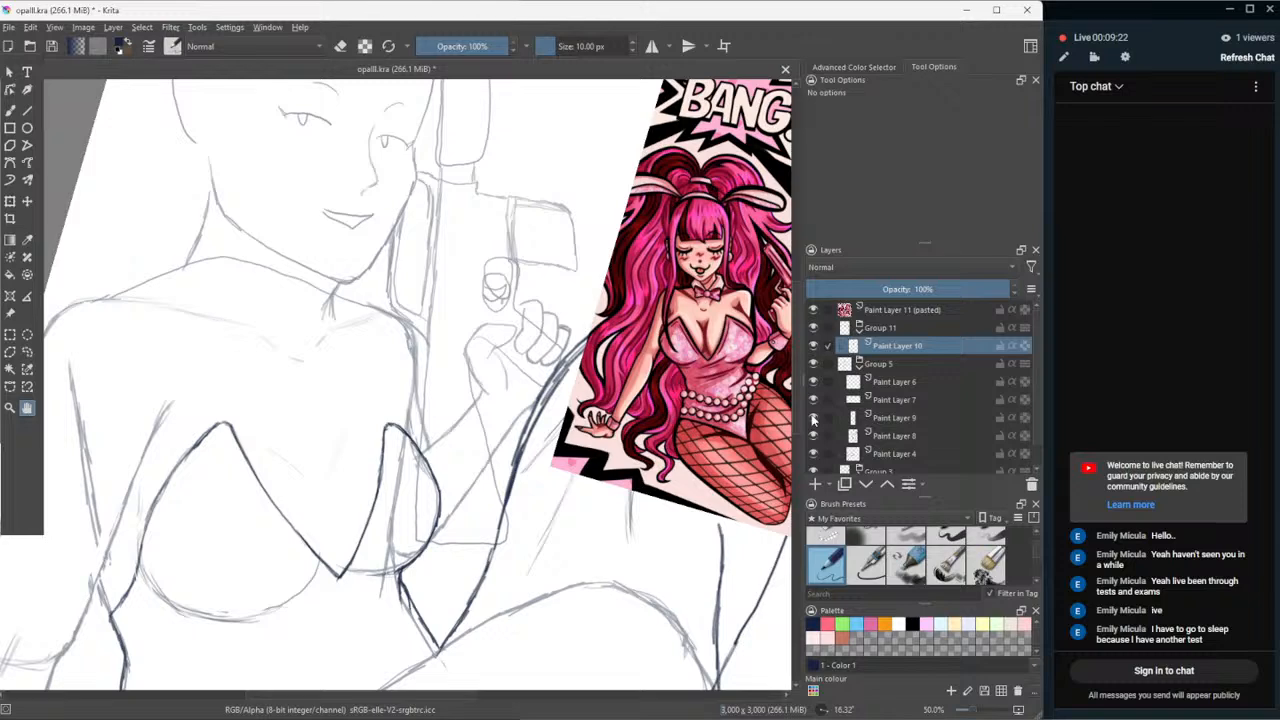
pyautogui.click(814, 419)
pyautogui.click(814, 419)
pyautogui.click(814, 419)
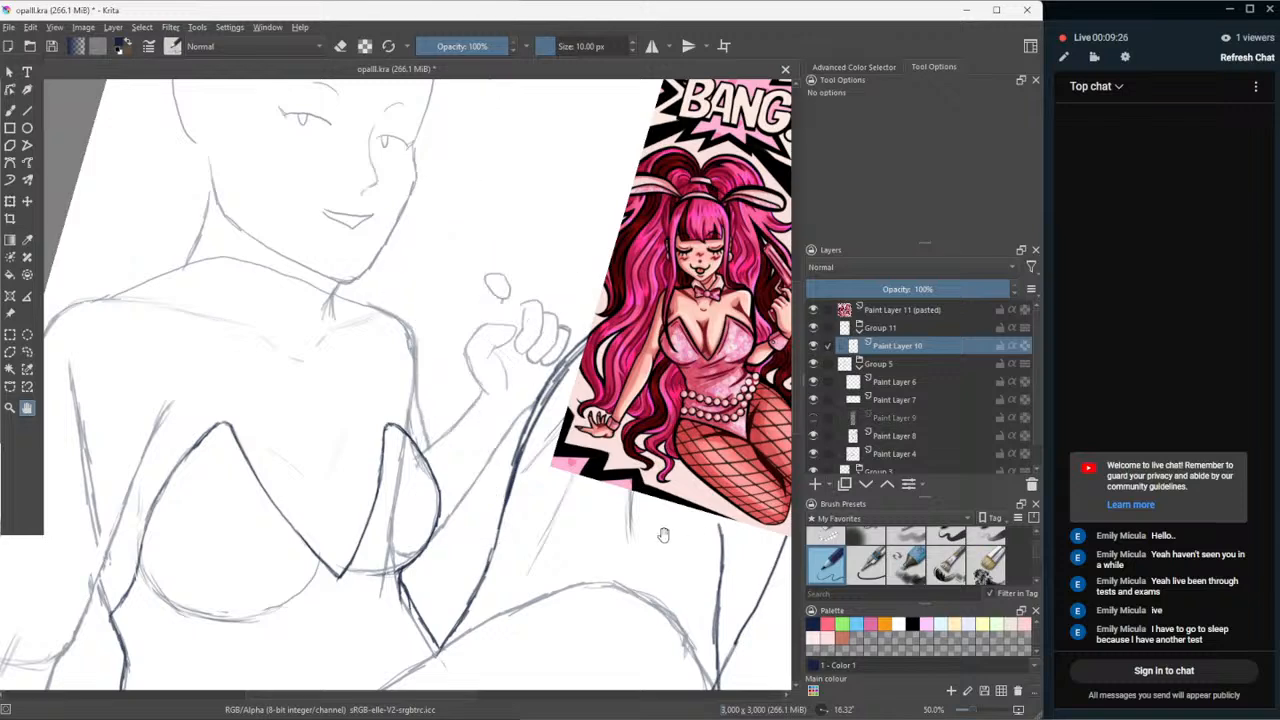
pyautogui.click(814, 345)
pyautogui.click(814, 345)
pyautogui.click(814, 345)
pyautogui.click(814, 345)
pyautogui.moveTo(130, 411); pyautogui.dragTo(176, 423)
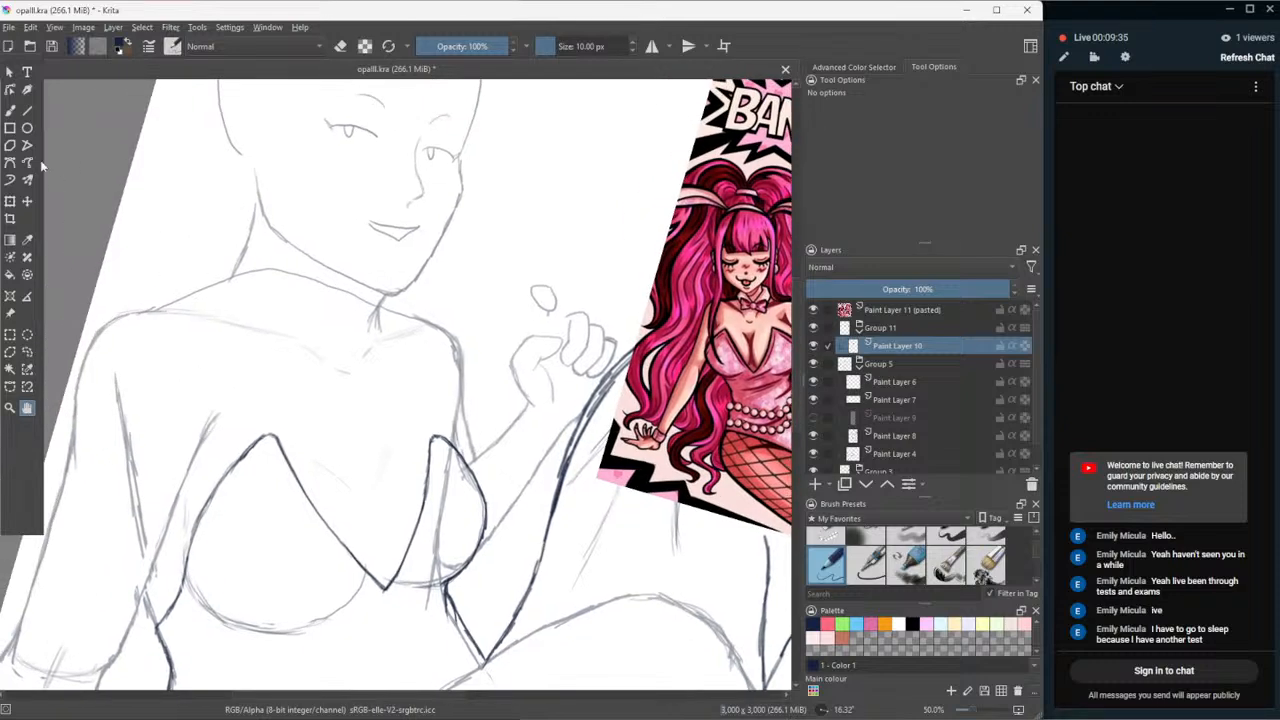
# - Add a new paint layer above the bodysuit sketch for the collar
pyautogui.click(10, 110)
pyautogui.click(815, 483)
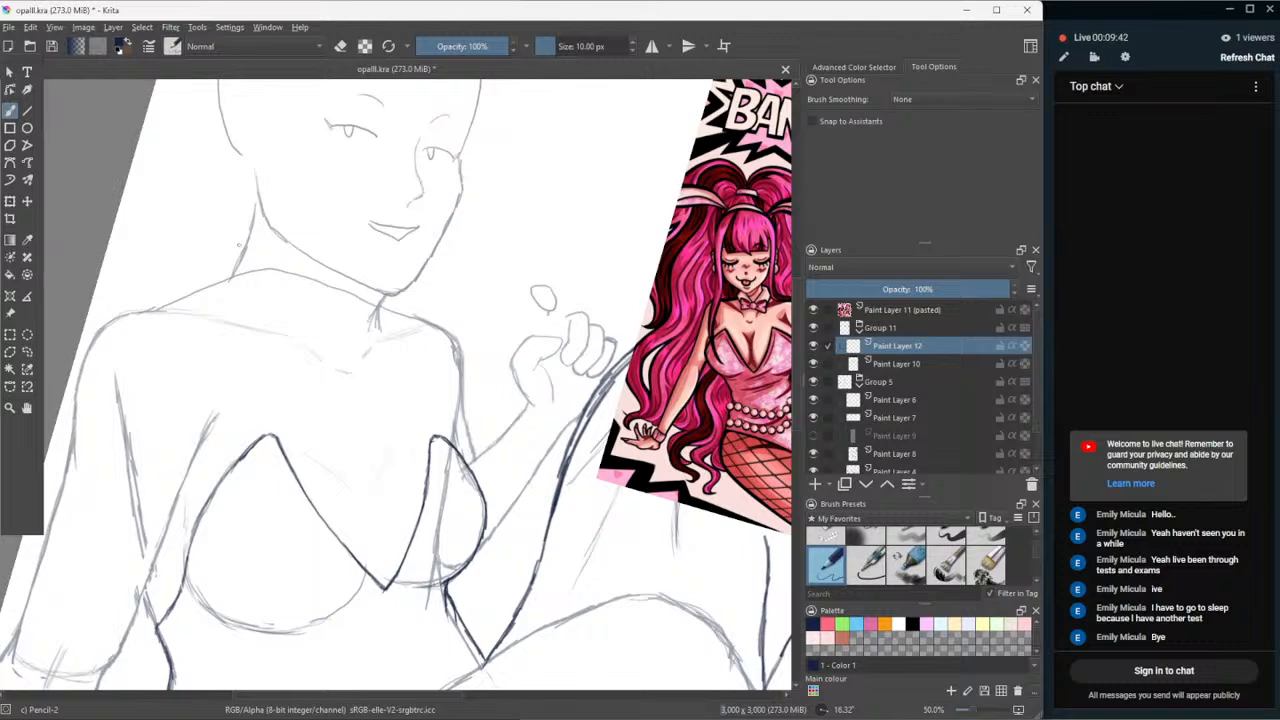
# - Try to sketch the left half of a pointed collar around the neck, undoing the strokes
pyautogui.moveTo(238, 246)
pyautogui.mouseDown()
pyautogui.moveTo(237, 268)
pyautogui.moveTo(325, 332)
pyautogui.mouseUp()
pyautogui.hotkey('ctrl', 'z')
pyautogui.moveTo(236, 248)
pyautogui.mouseDown()
pyautogui.moveTo(237, 264)
pyautogui.moveTo(328, 343)
pyautogui.moveTo(304, 384)
pyautogui.moveTo(263, 359)
pyautogui.moveTo(218, 290)
pyautogui.moveTo(213, 266)
pyautogui.moveTo(250, 236)
pyautogui.mouseUp()
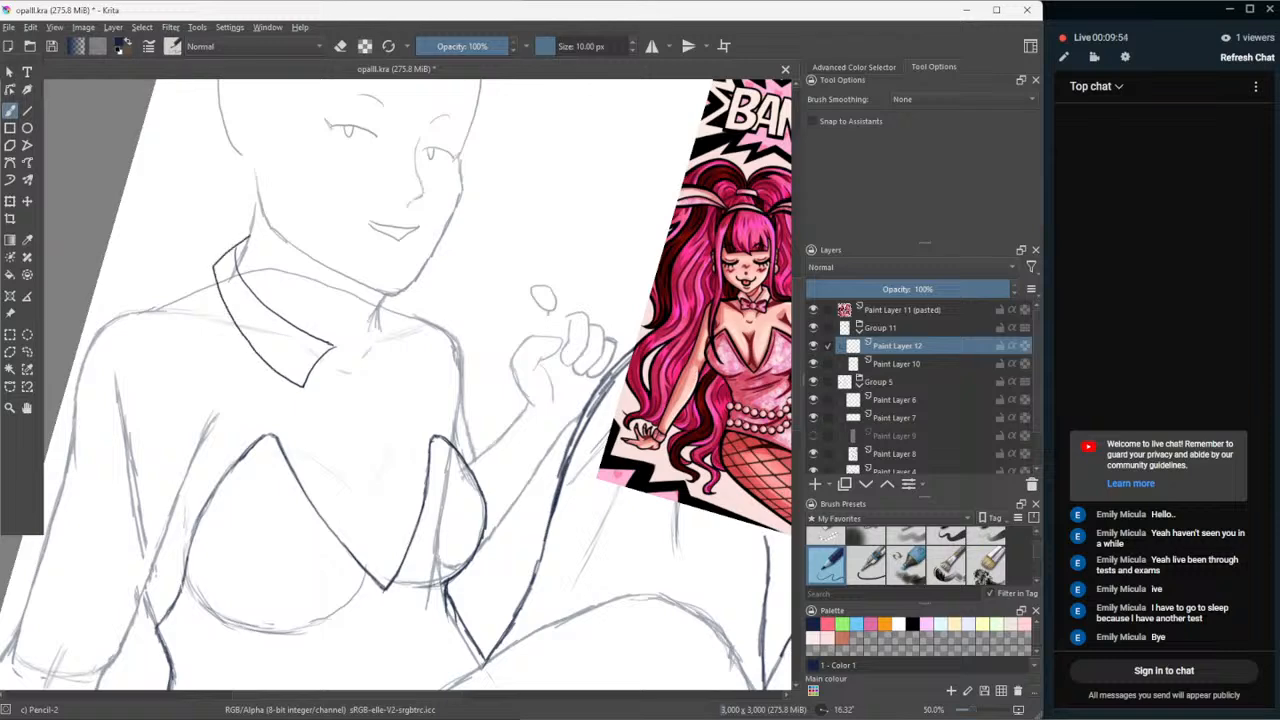
pyautogui.hotkey('ctrl', 'z')
pyautogui.hotkey('ctrl', 'z')
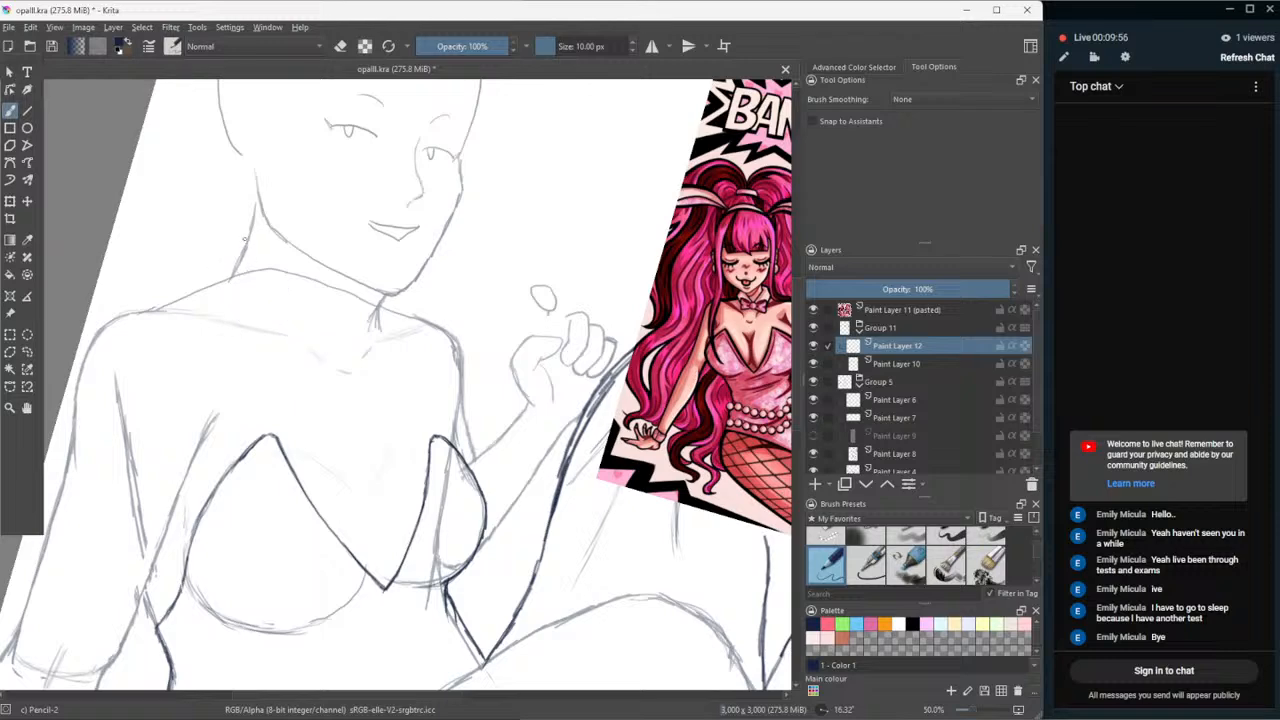
pyautogui.moveTo(243, 237)
pyautogui.mouseDown()
pyautogui.moveTo(207, 276)
pyautogui.moveTo(250, 348)
pyautogui.mouseUp()
pyautogui.hotkey('ctrl', 'z')
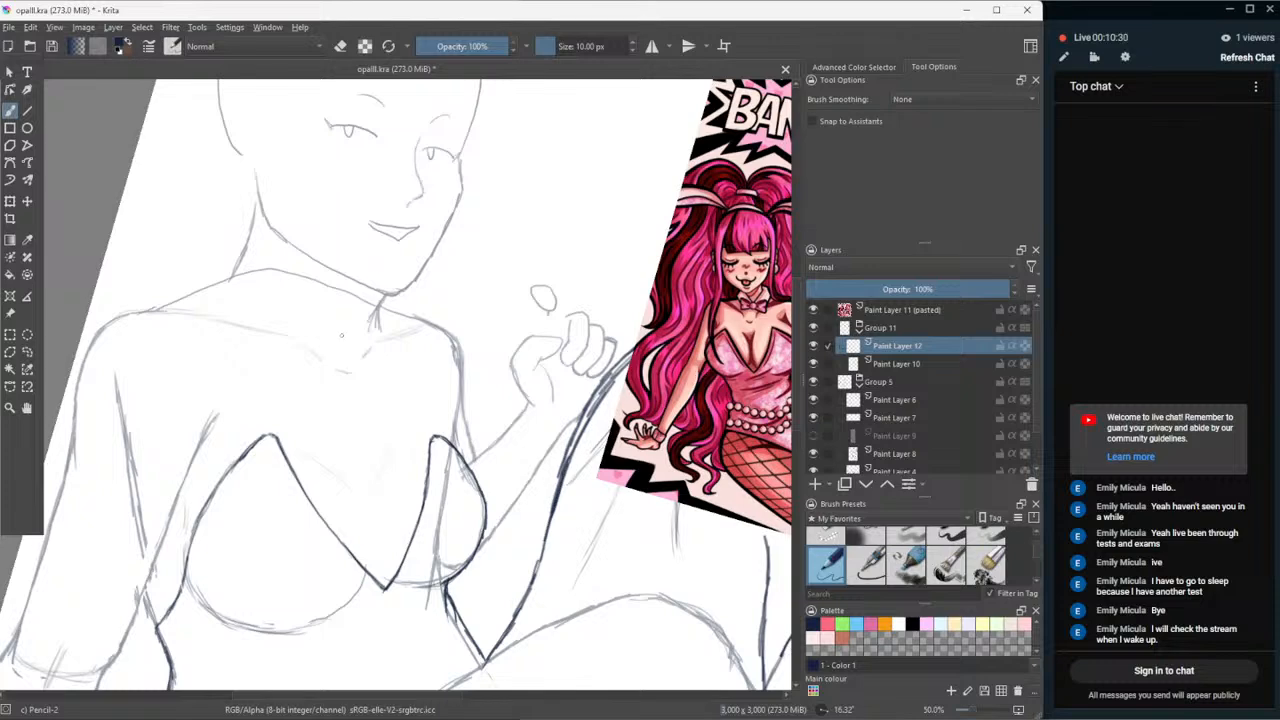
pyautogui.moveTo(344, 334); pyautogui.dragTo(317, 376)
pyautogui.press('x')
pyautogui.moveTo(326, 405); pyautogui.dragTo(488, 405)
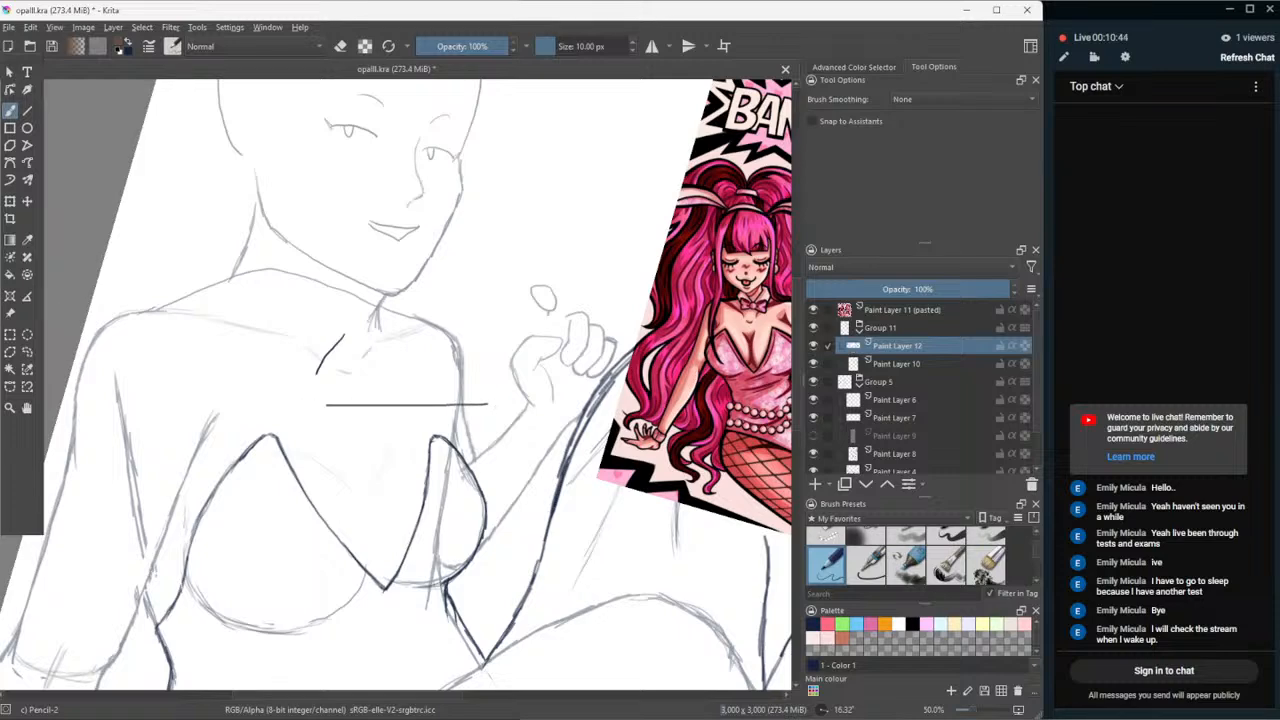
pyautogui.click(122, 44)
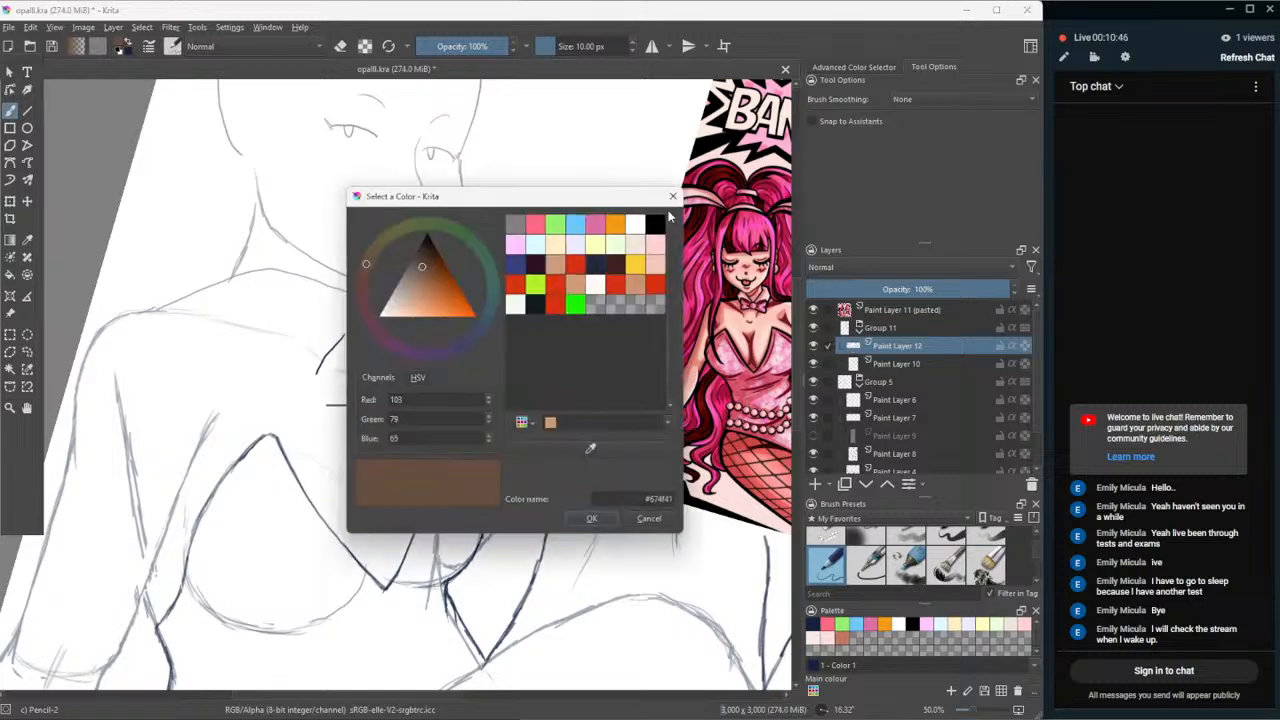
pyautogui.click(673, 196)
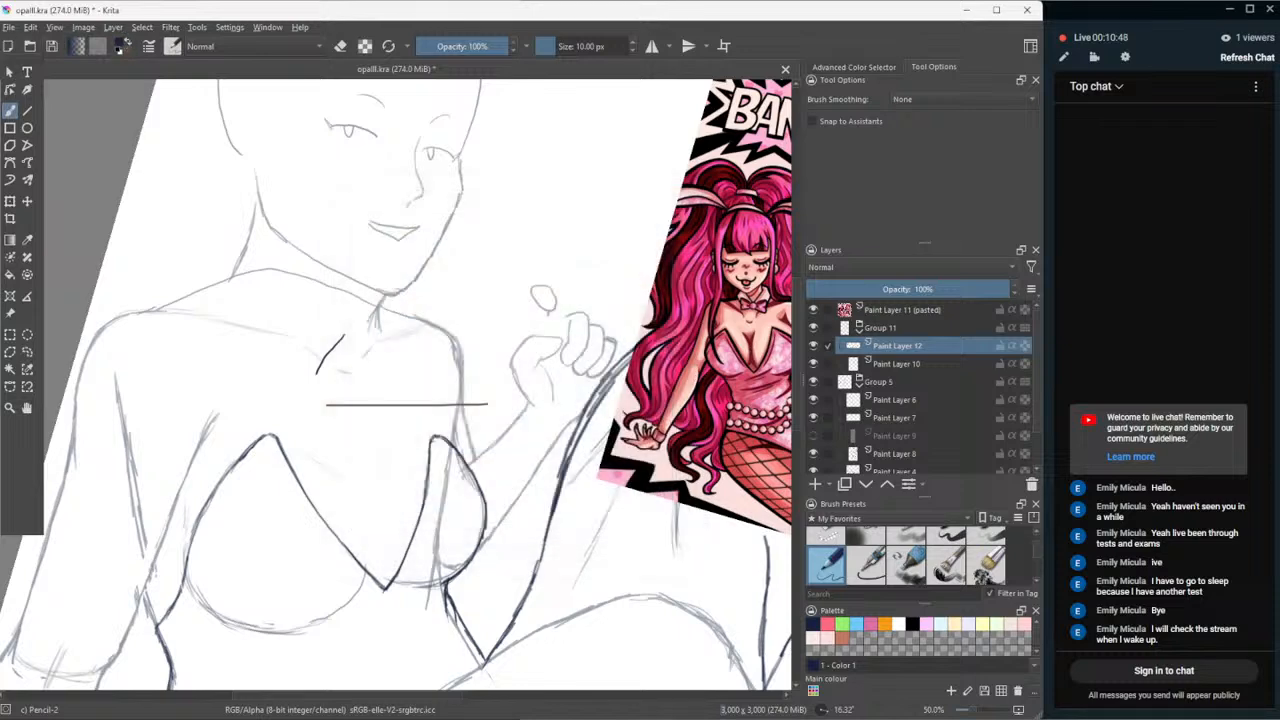
pyautogui.hotkey('ctrl', 'z')
pyautogui.hotkey('ctrl', 'z')
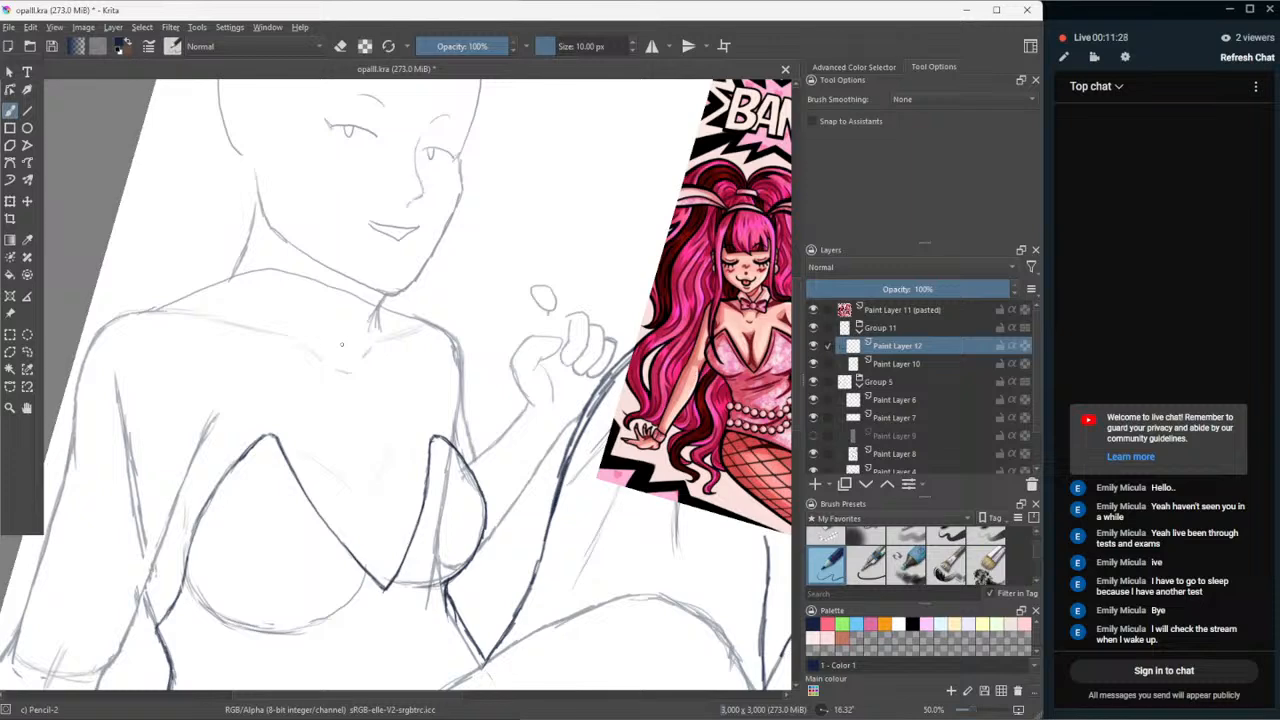
# - Sketch the collar's curved top edge around the neck and its left flap, ending in a point below the throat
pyautogui.moveTo(529, 229)
pyautogui.mouseDown()
pyautogui.moveTo(586, 220)
pyautogui.moveTo(592, 200)
pyautogui.mouseUp()
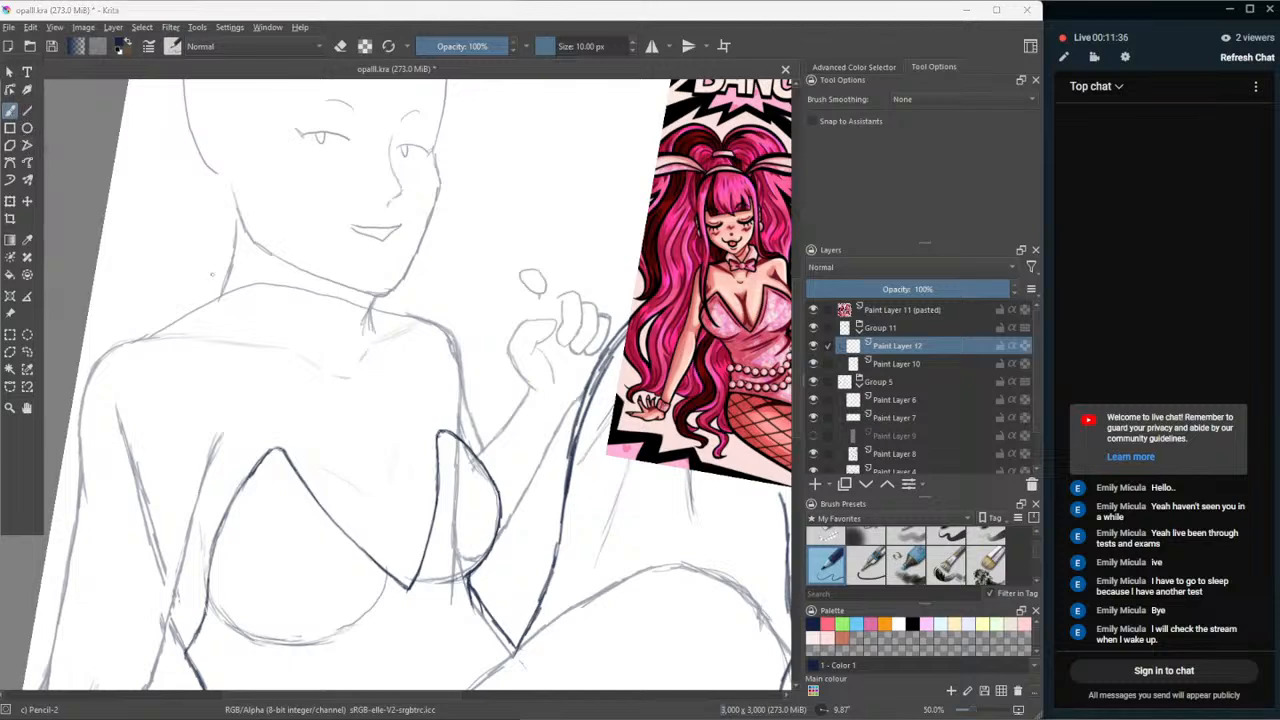
pyautogui.moveTo(219, 270)
pyautogui.mouseDown()
pyautogui.moveTo(250, 310)
pyautogui.moveTo(339, 356)
pyautogui.moveTo(362, 353)
pyautogui.moveTo(382, 318)
pyautogui.mouseUp()
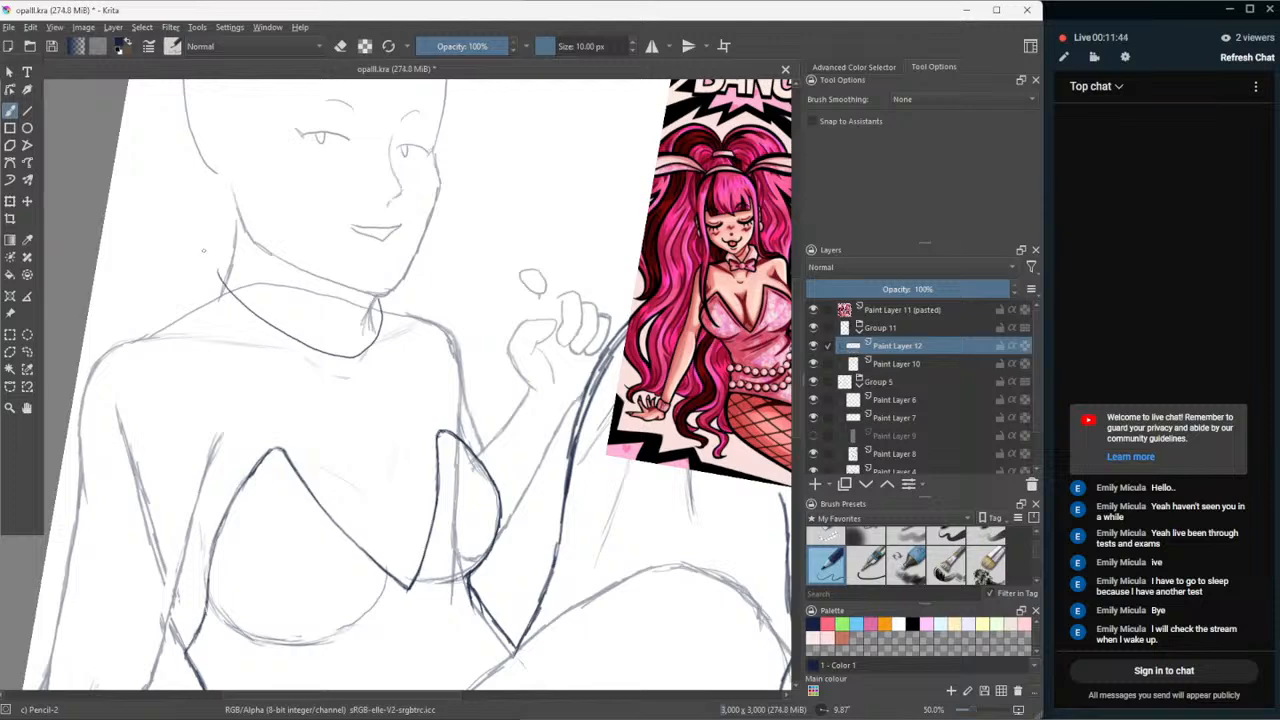
pyautogui.moveTo(220, 267)
pyautogui.mouseDown()
pyautogui.moveTo(233, 291)
pyautogui.moveTo(217, 261)
pyautogui.moveTo(186, 305)
pyautogui.mouseUp()
pyautogui.hotkey('ctrl', 'z')
pyautogui.moveTo(220, 263); pyautogui.dragTo(216, 263)
pyautogui.moveTo(221, 257); pyautogui.dragTo(213, 263)
pyautogui.moveTo(216, 264); pyautogui.dragTo(198, 302)
pyautogui.moveTo(201, 307); pyautogui.dragTo(271, 390)
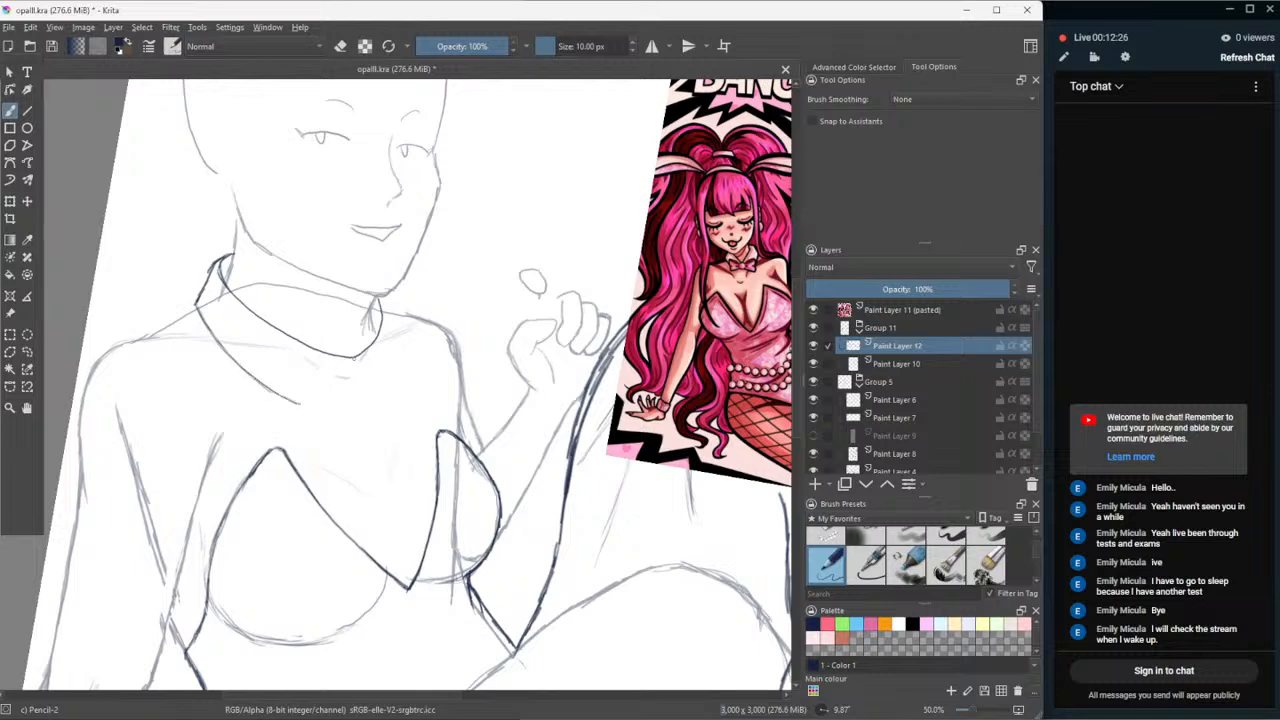
pyautogui.moveTo(350, 357); pyautogui.dragTo(321, 414)
pyautogui.moveTo(234, 360); pyautogui.dragTo(321, 413)
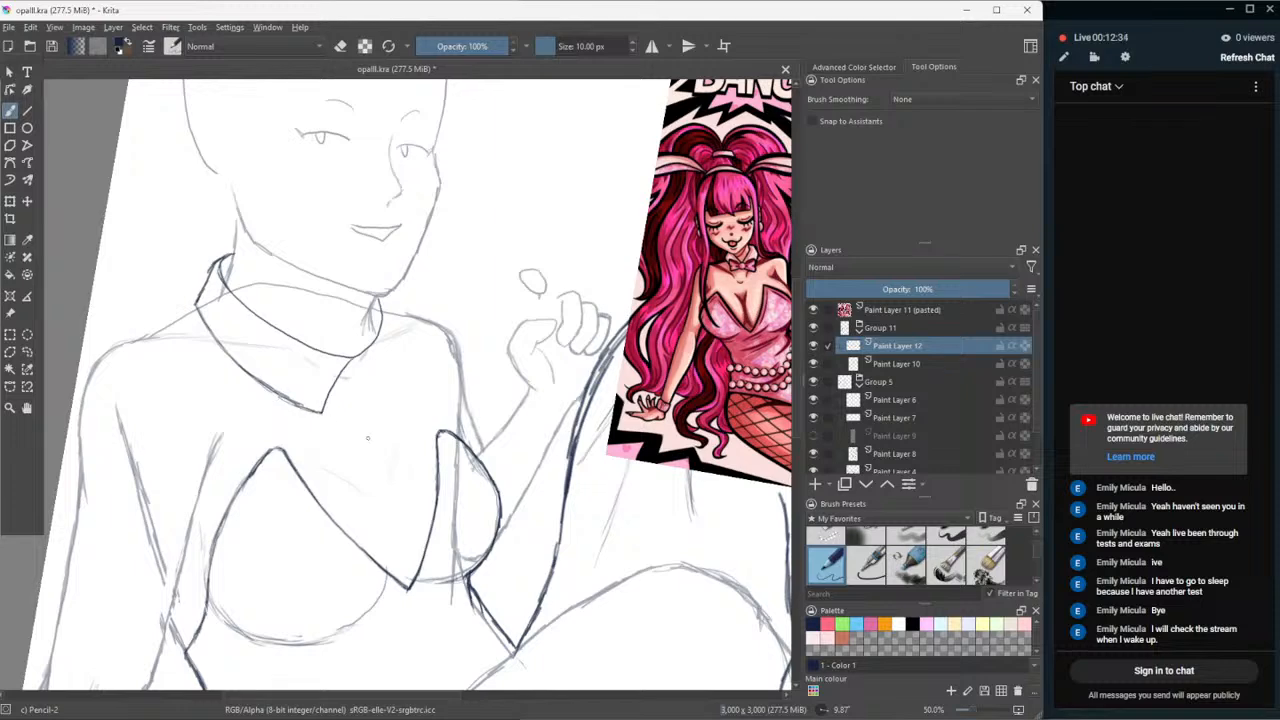
# - Sketch the collar's smaller right flap from the centre of the neckline to a point and back up to the neck
pyautogui.scroll(-2, 334, 435)
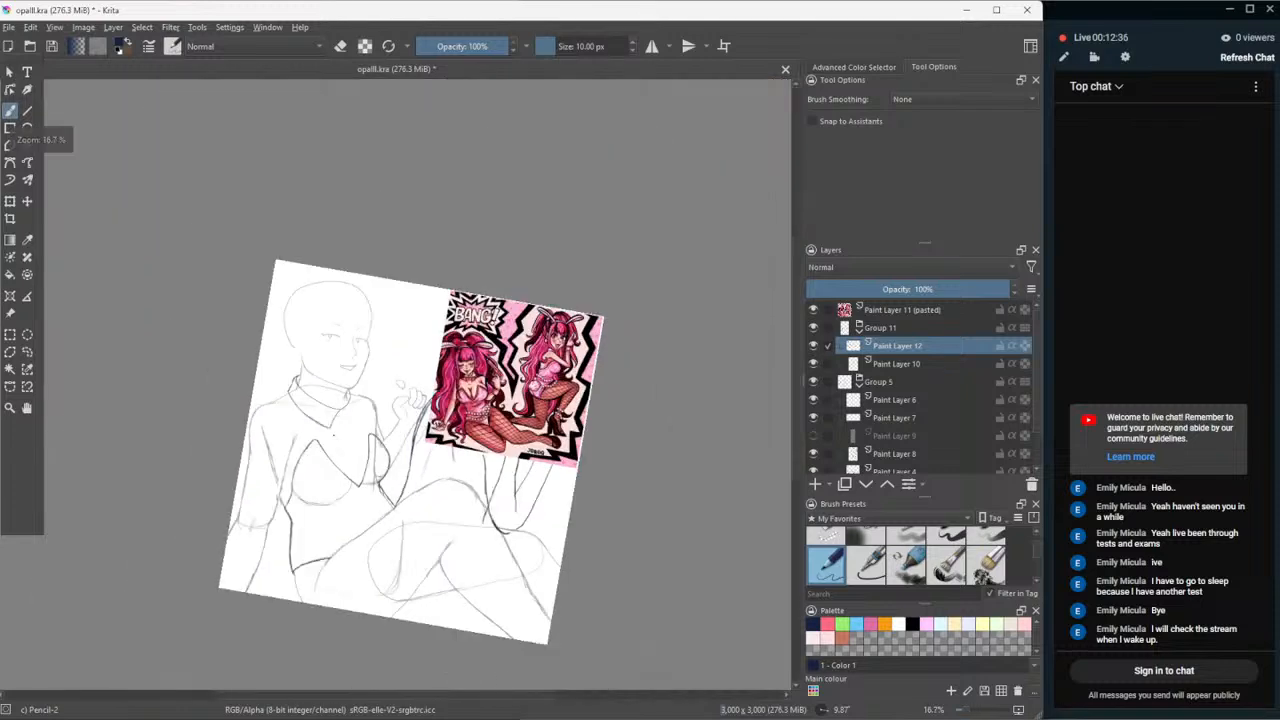
pyautogui.scroll(1, 334, 435)
pyautogui.scroll(2, 334, 435)
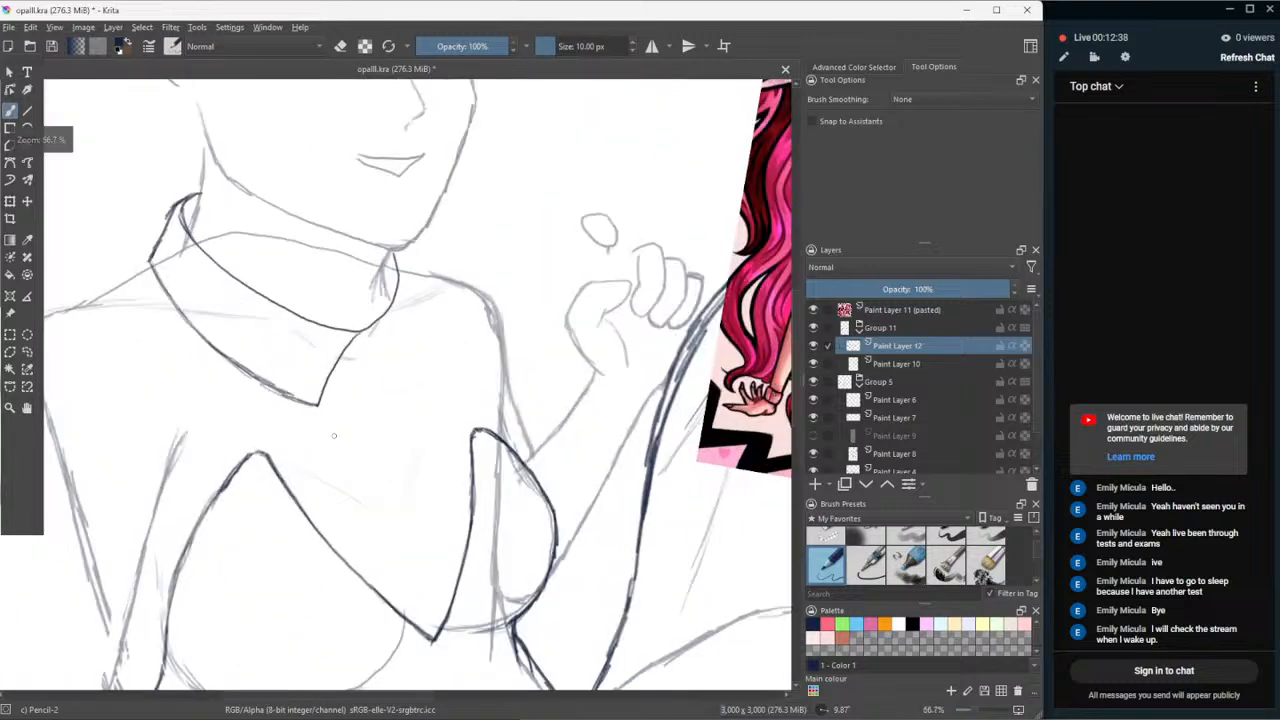
pyautogui.scroll(-1, 334, 435)
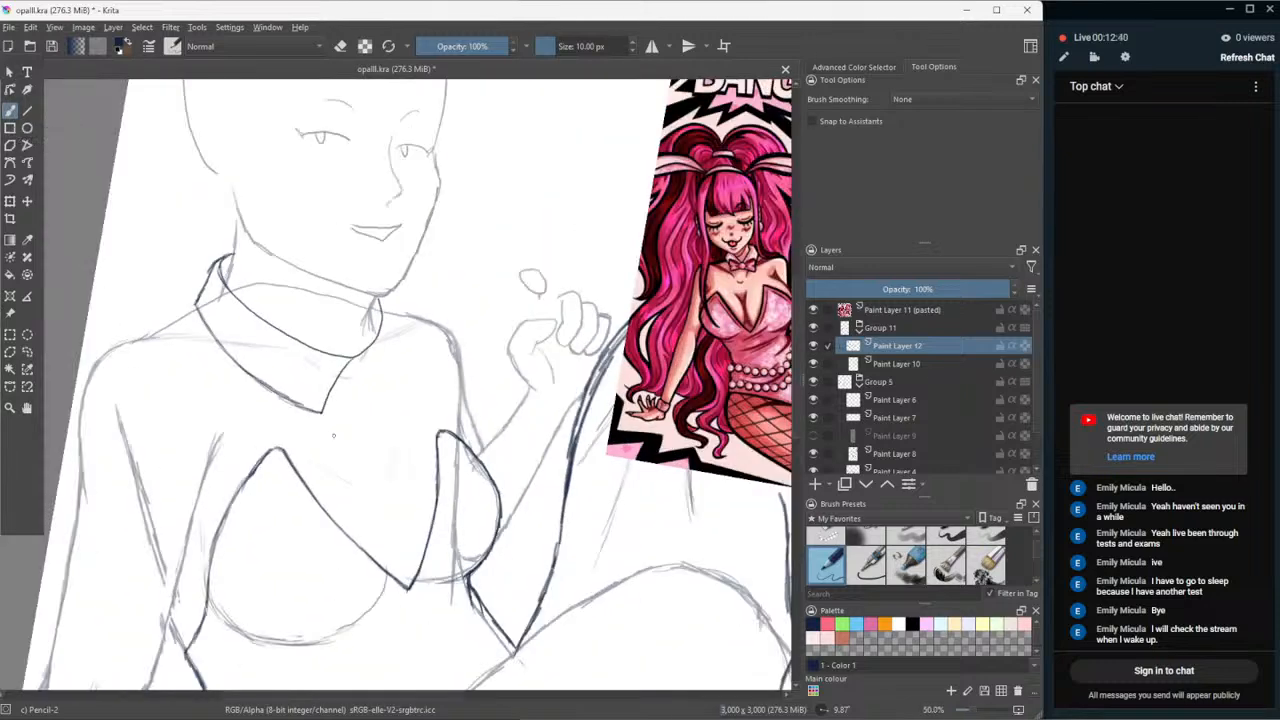
pyautogui.scroll(2, 334, 435)
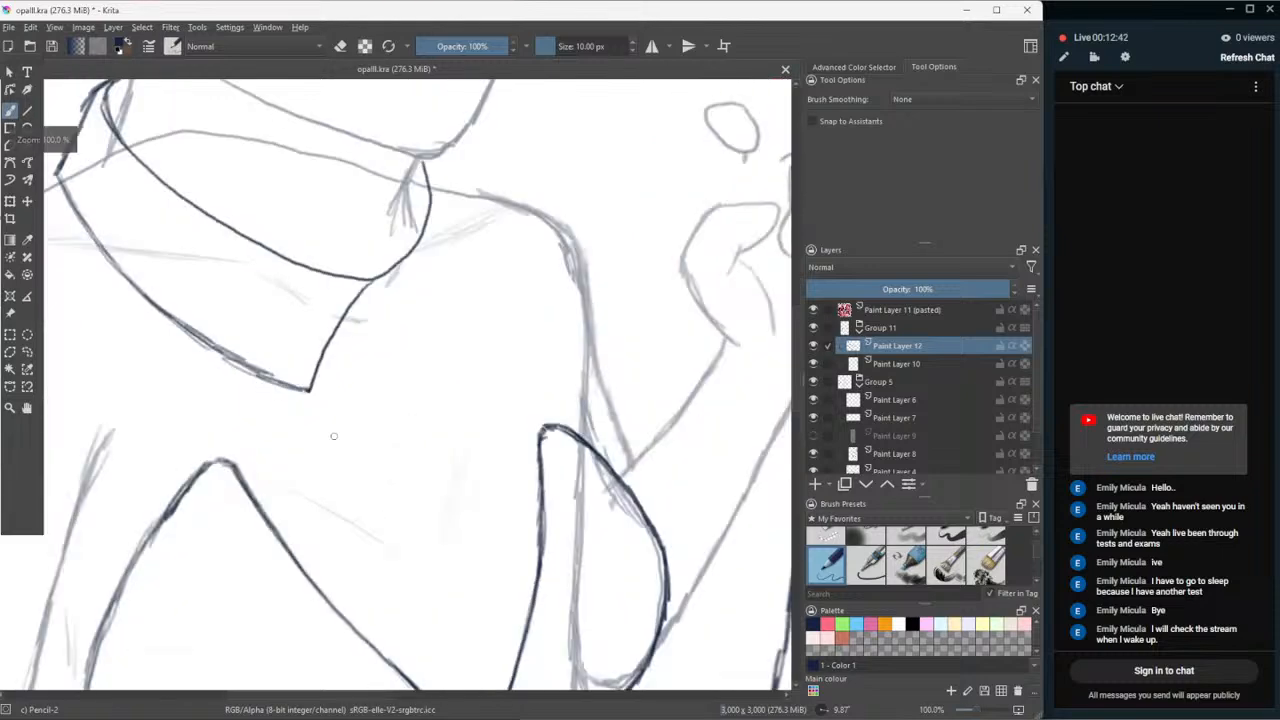
pyautogui.moveTo(376, 280); pyautogui.dragTo(431, 365)
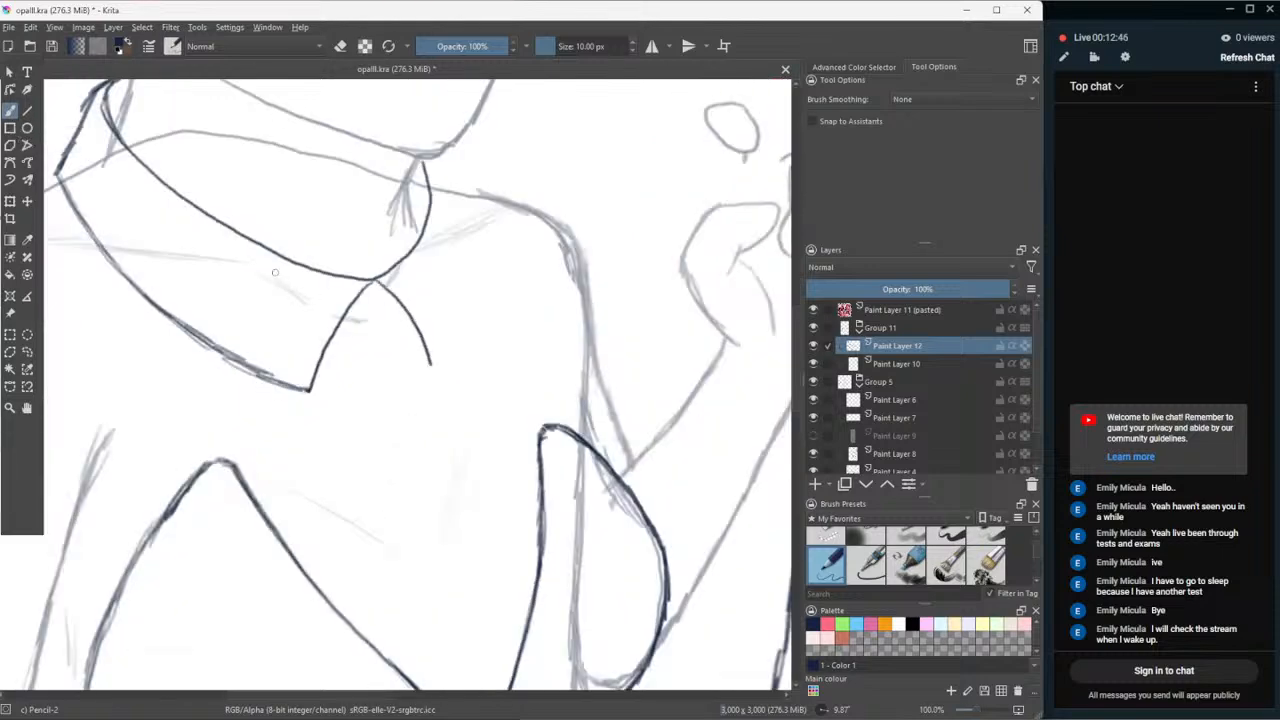
pyautogui.hotkey('ctrl', 'z')
pyautogui.moveTo(376, 280)
pyautogui.mouseDown()
pyautogui.moveTo(424, 374)
pyautogui.moveTo(453, 274)
pyautogui.moveTo(450, 201)
pyautogui.moveTo(425, 159)
pyautogui.moveTo(430, 208)
pyautogui.mouseUp()
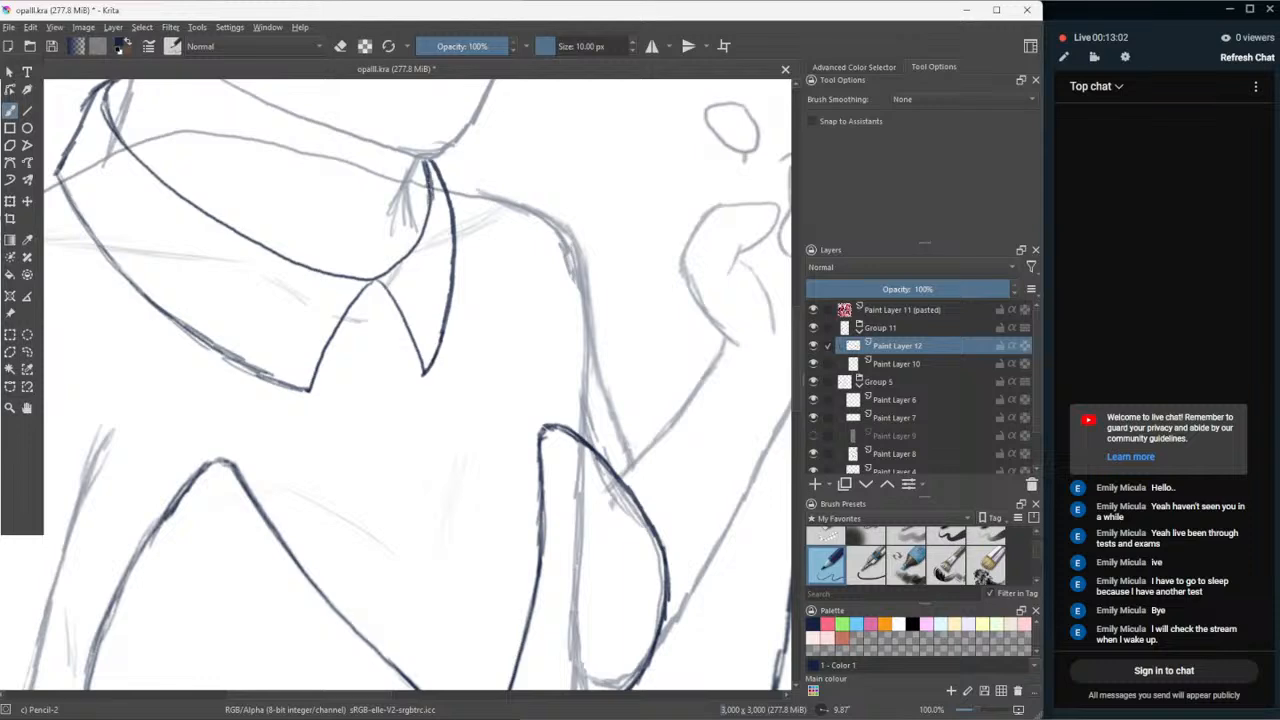
# - Transform the collar sketch, pulling its left side slightly inward to narrow it
pyautogui.scroll(-3, 420, 220)
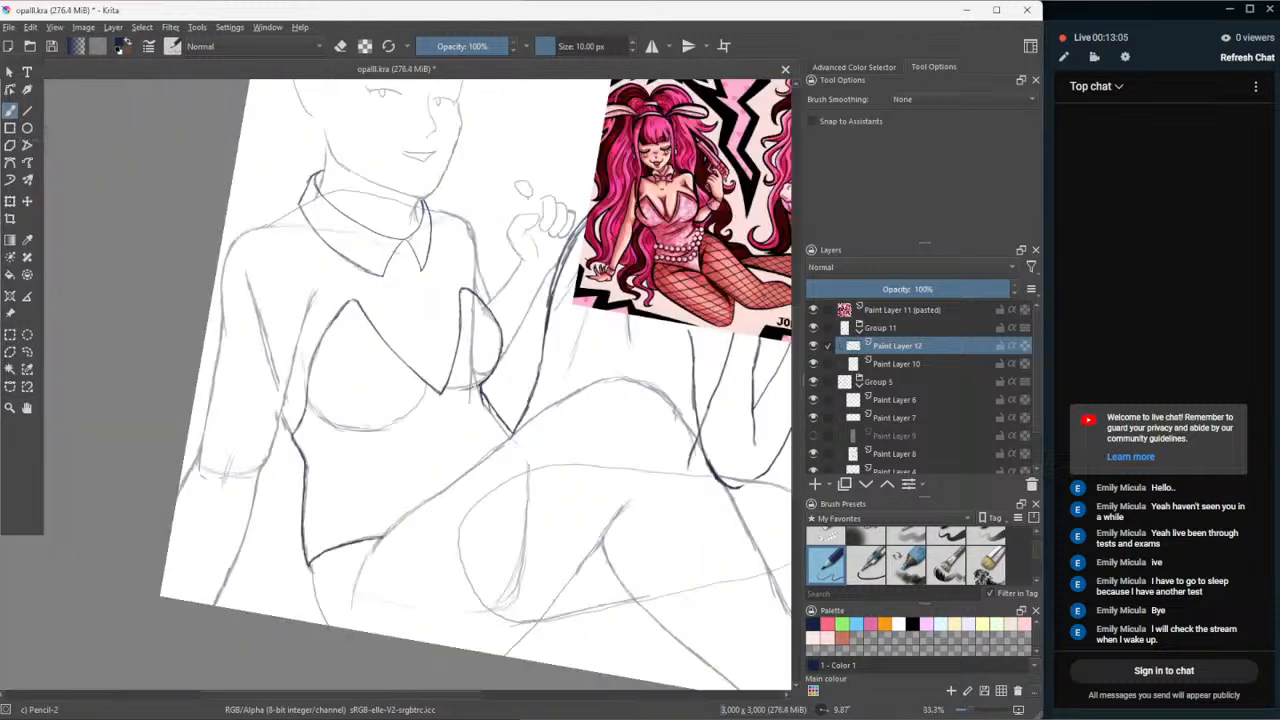
pyautogui.click(12, 202)
pyautogui.moveTo(355, 267); pyautogui.dragTo(357, 263)
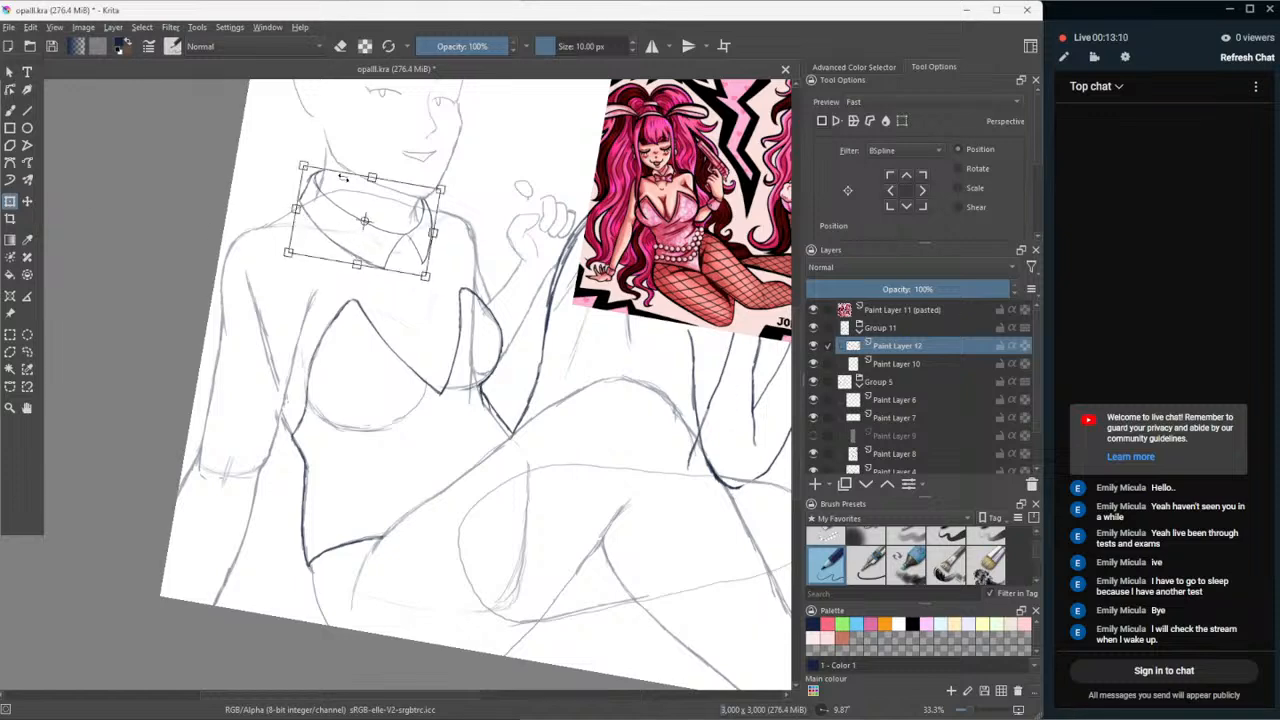
pyautogui.press('Return')
pyautogui.moveTo(297, 213); pyautogui.dragTo(300, 215)
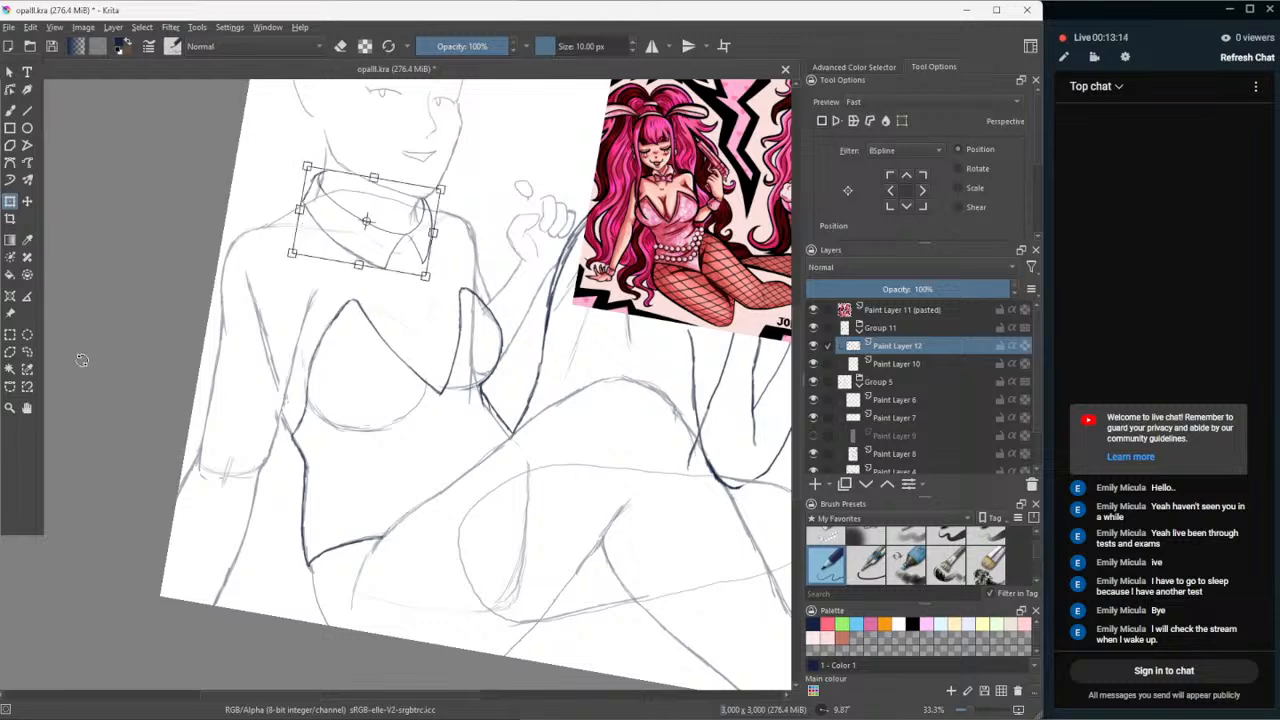
# - Erase the sharp outer corner of the collar's left flap and redraw it with the pencil as a rounded curve
pyautogui.click(27, 408)
pyautogui.moveTo(333, 287); pyautogui.dragTo(328, 332)
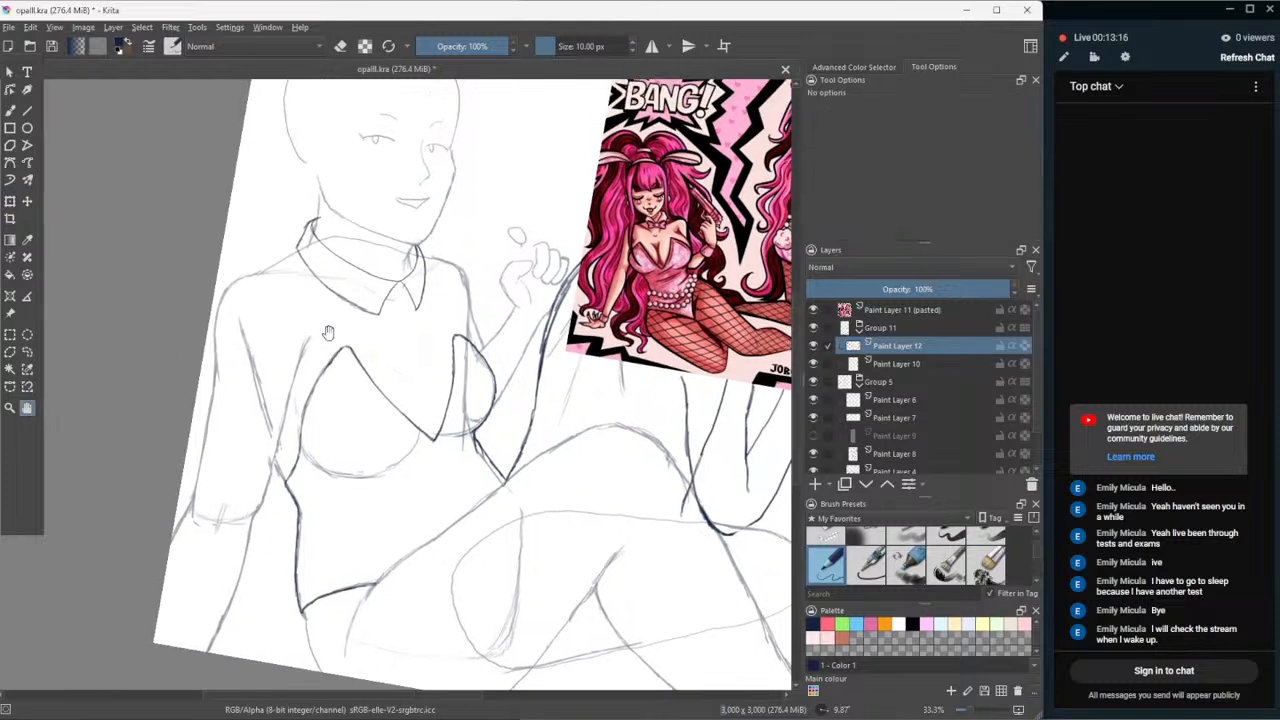
pyautogui.scroll(3, 328, 333)
pyautogui.moveTo(423, 414); pyautogui.dragTo(567, 620)
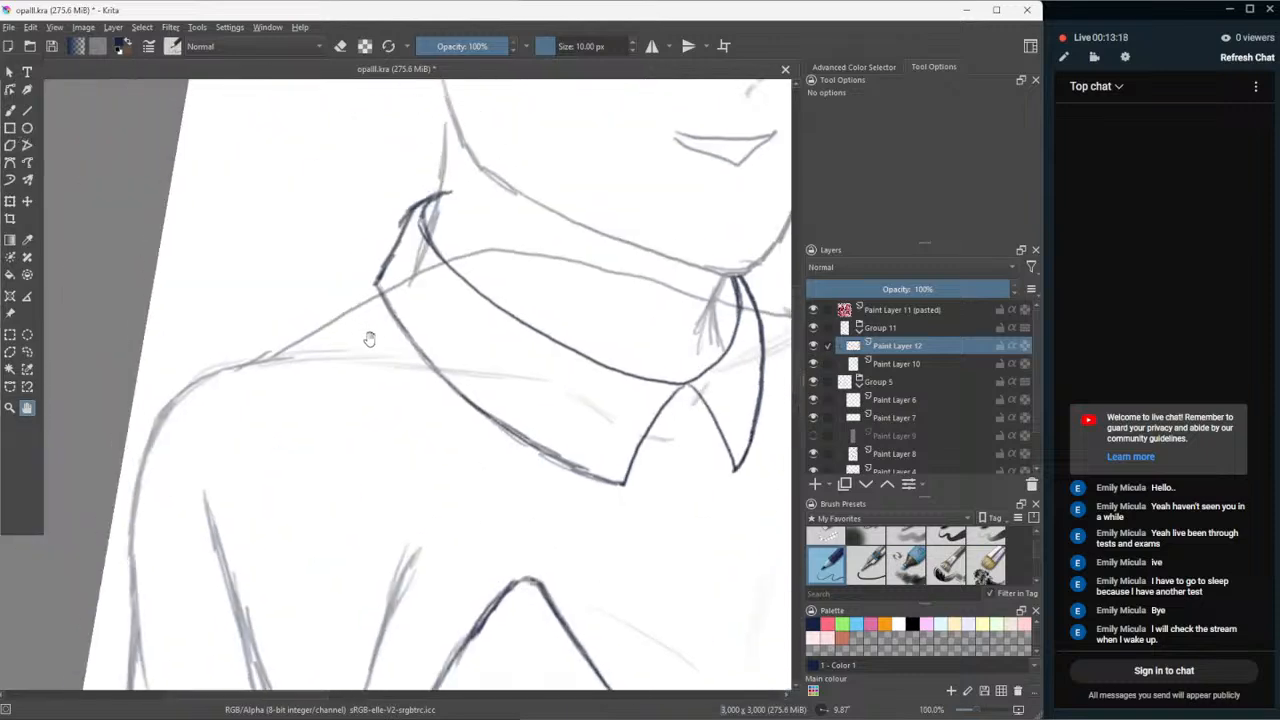
pyautogui.press('e')
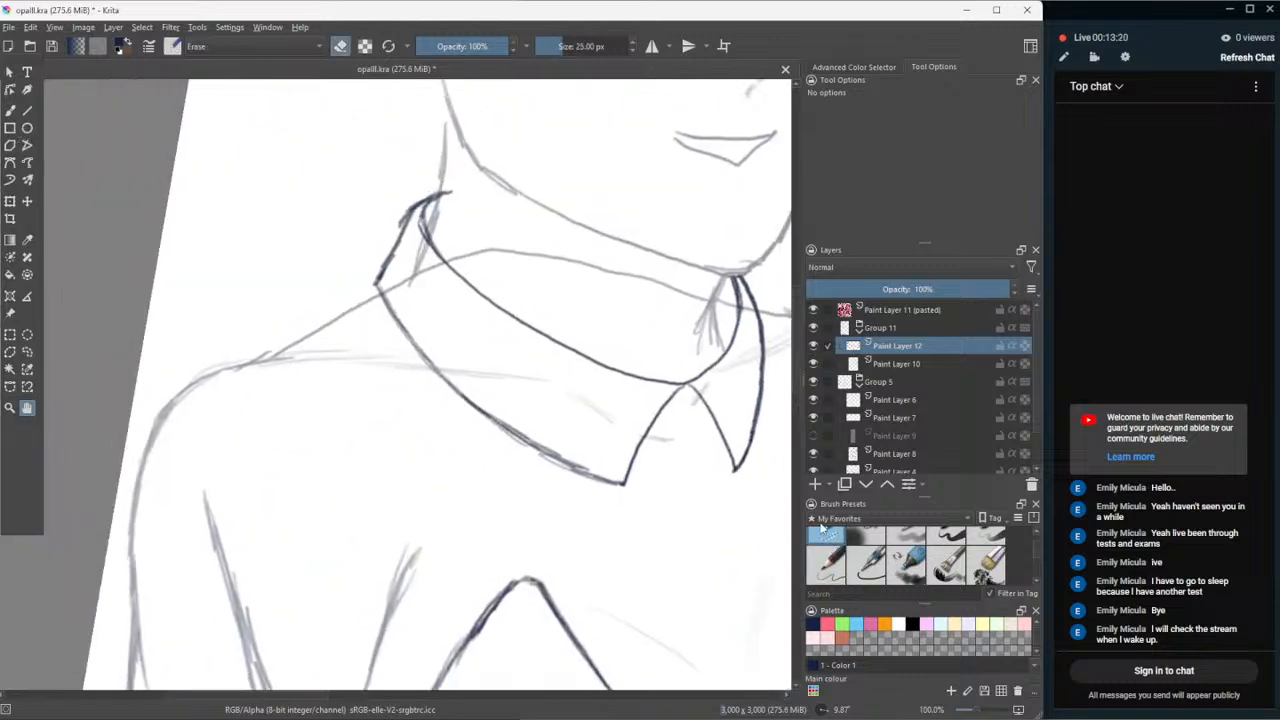
pyautogui.click(10, 110)
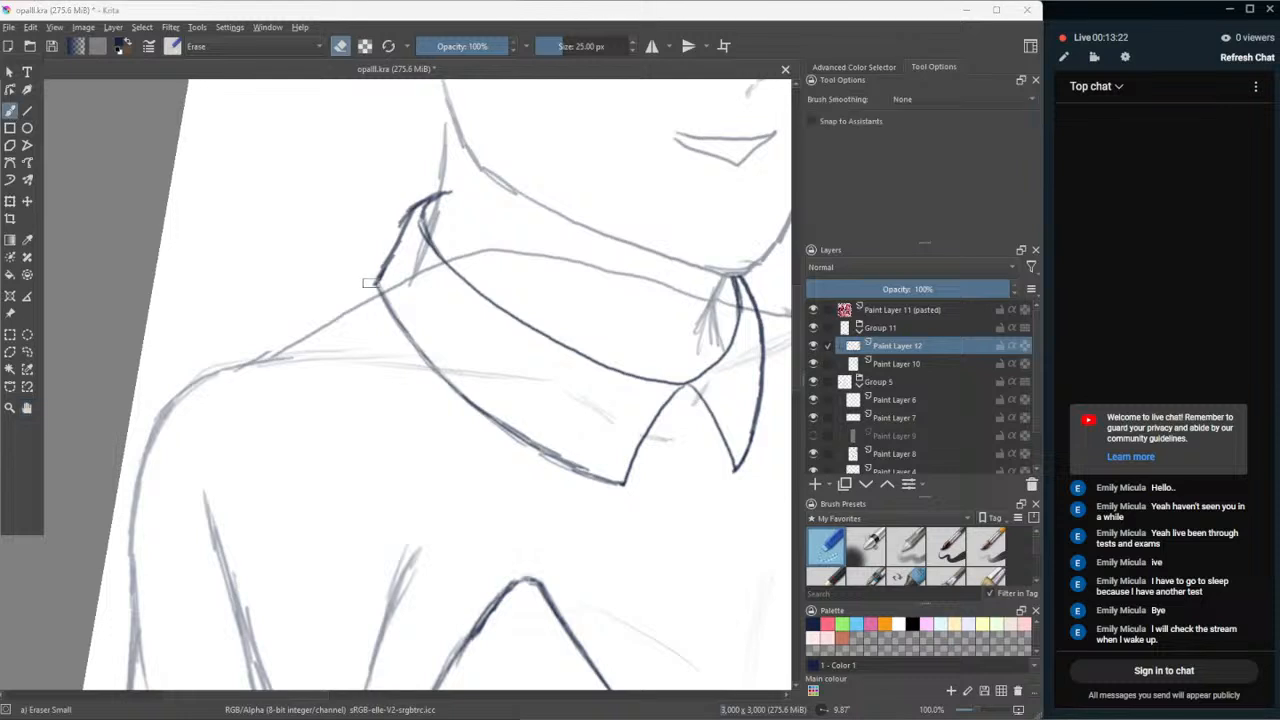
pyautogui.moveTo(375, 284)
pyautogui.mouseDown()
pyautogui.moveTo(376, 260)
pyautogui.moveTo(375, 289)
pyautogui.mouseUp()
pyautogui.click(827, 575)
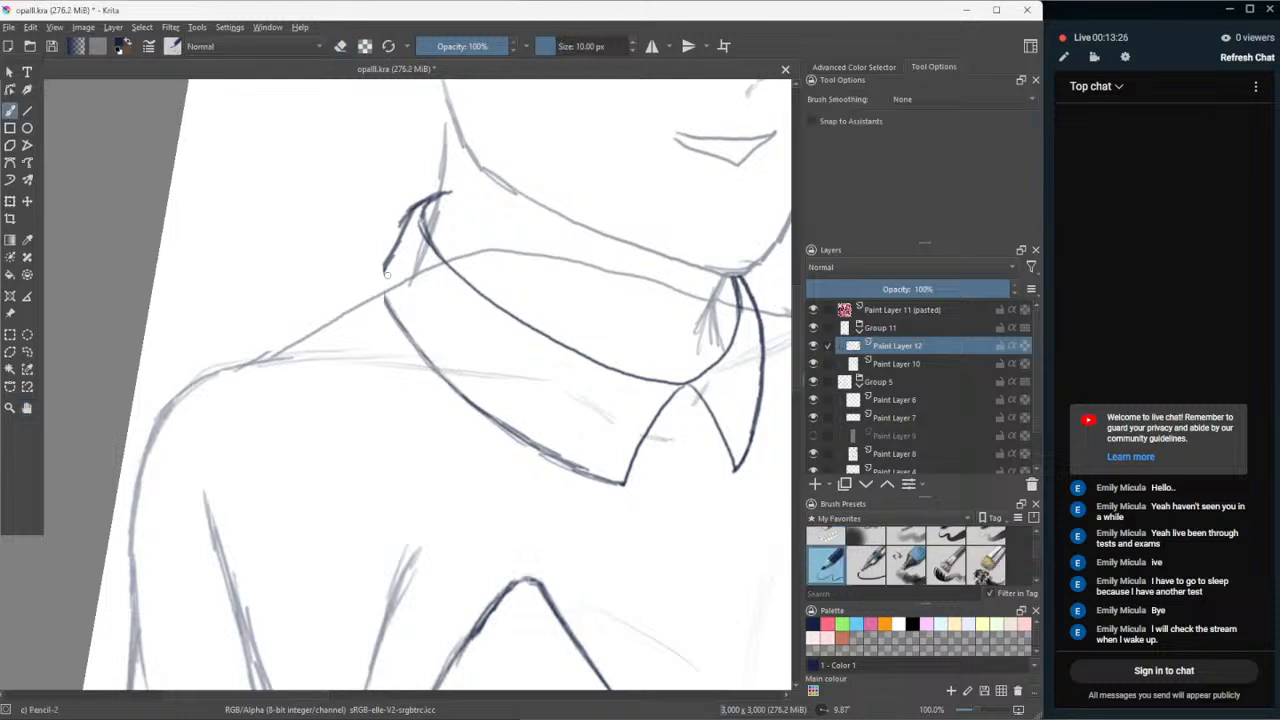
pyautogui.moveTo(385, 262)
pyautogui.mouseDown()
pyautogui.moveTo(378, 290)
pyautogui.moveTo(399, 325)
pyautogui.mouseUp()
# - Erase the rough upper outer edge of the collar's left flap and redraw it as a clean line
pyautogui.click(838, 534)
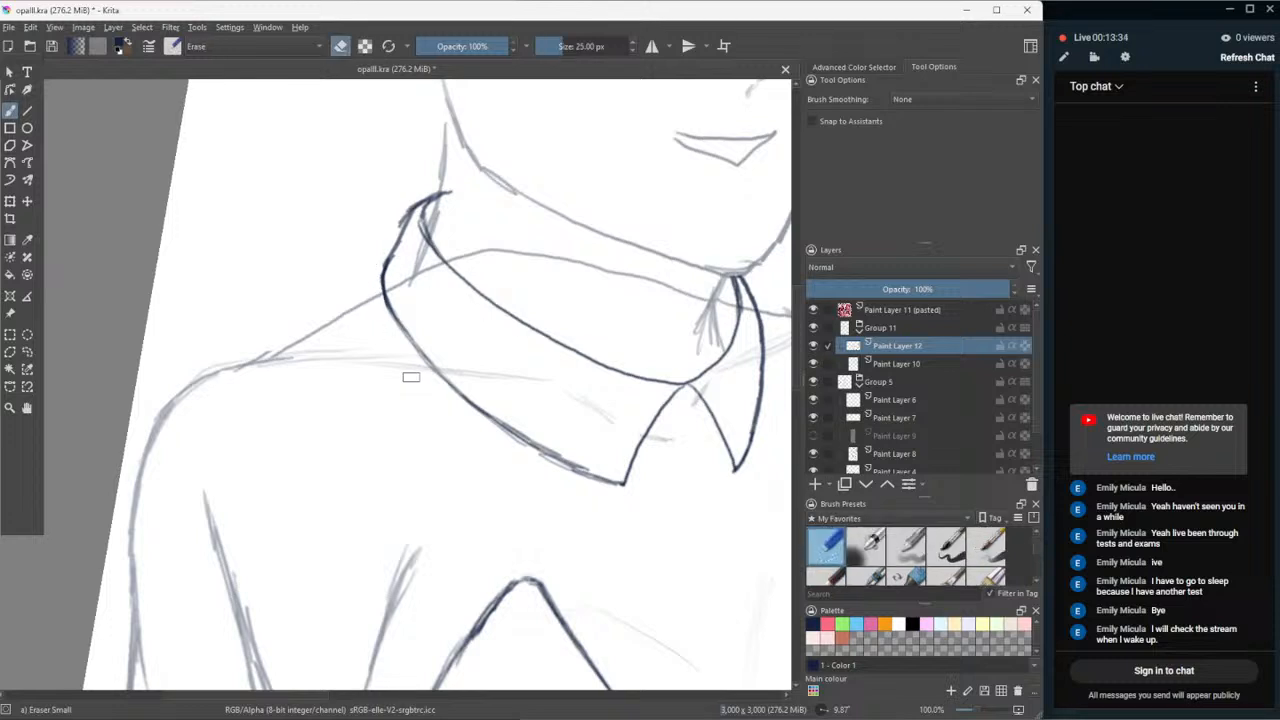
pyautogui.moveTo(406, 200); pyautogui.dragTo(388, 245)
pyautogui.moveTo(411, 193)
pyautogui.mouseDown()
pyautogui.moveTo(401, 219)
pyautogui.moveTo(410, 205)
pyautogui.mouseUp()
pyautogui.click(835, 574)
pyautogui.moveTo(412, 214); pyautogui.dragTo(394, 256)
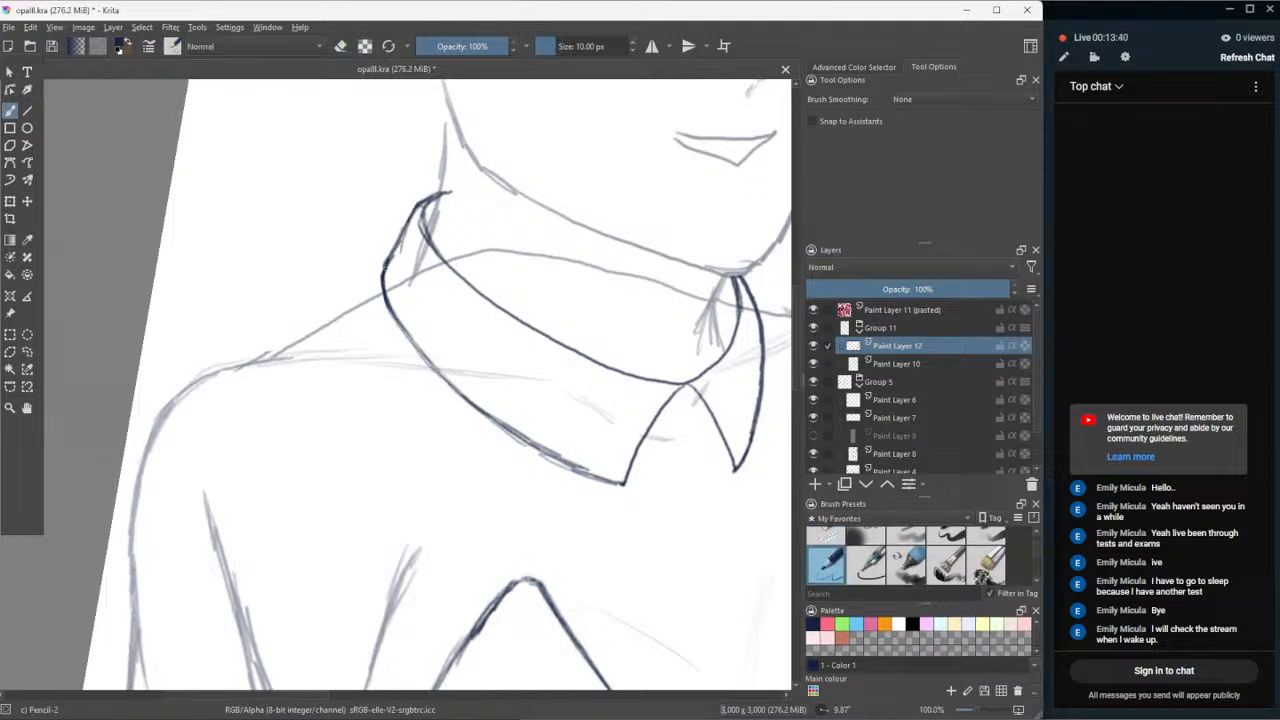
# - On Paint Layer 10, draw a small circle for the bow tie's knot where the two collar flaps meet
pyautogui.click(853, 364)
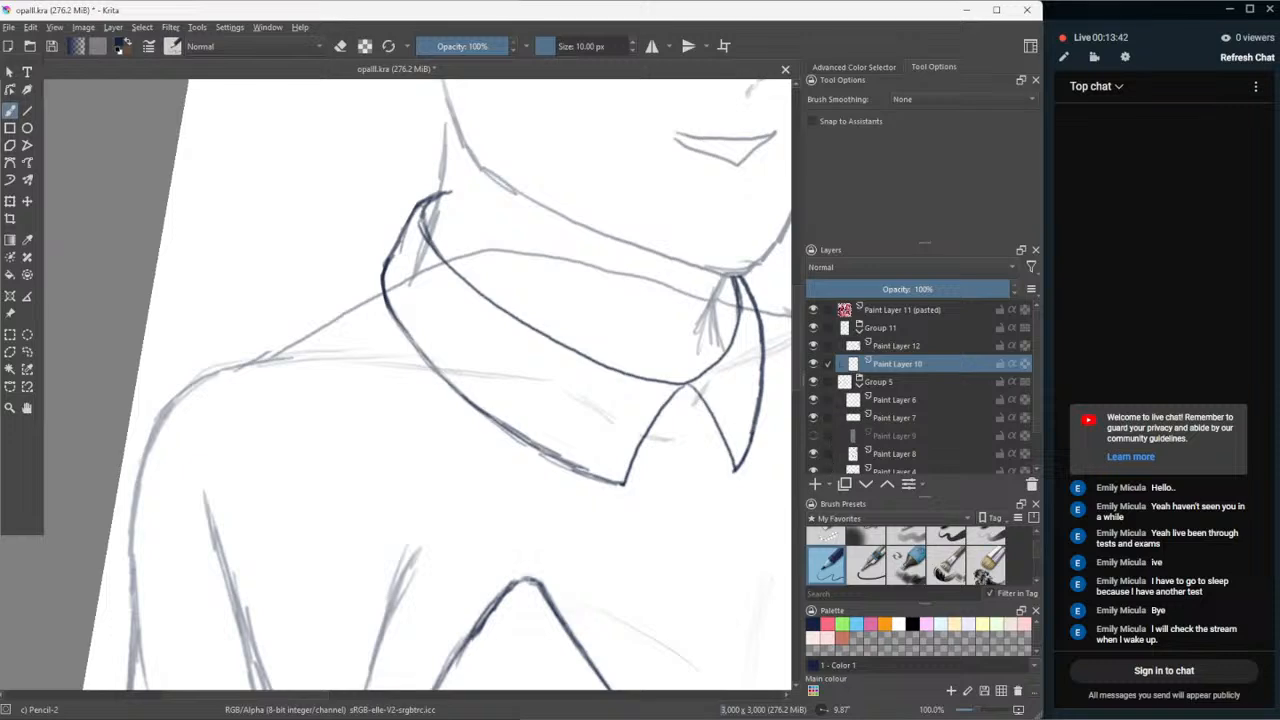
pyautogui.click(27, 408)
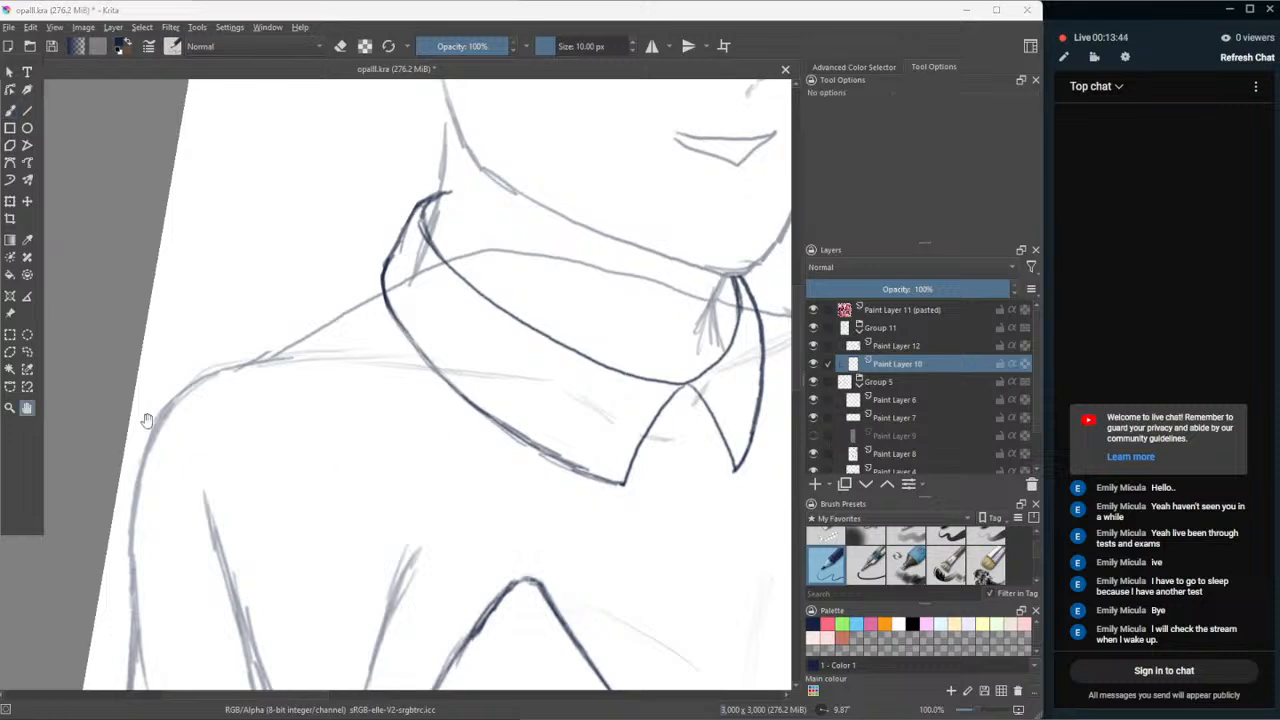
pyautogui.moveTo(690, 388); pyautogui.dragTo(236, 388)
pyautogui.scroll(-1, 241, 381)
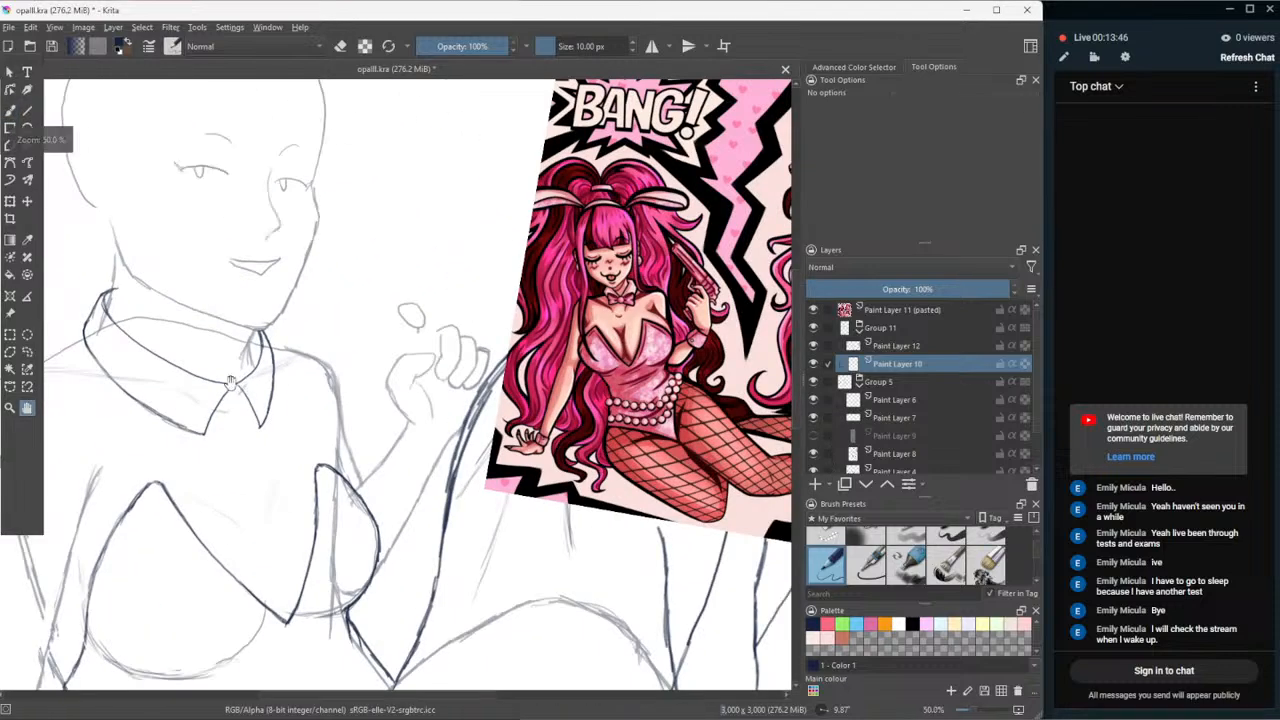
pyautogui.scroll(1, 167, 394)
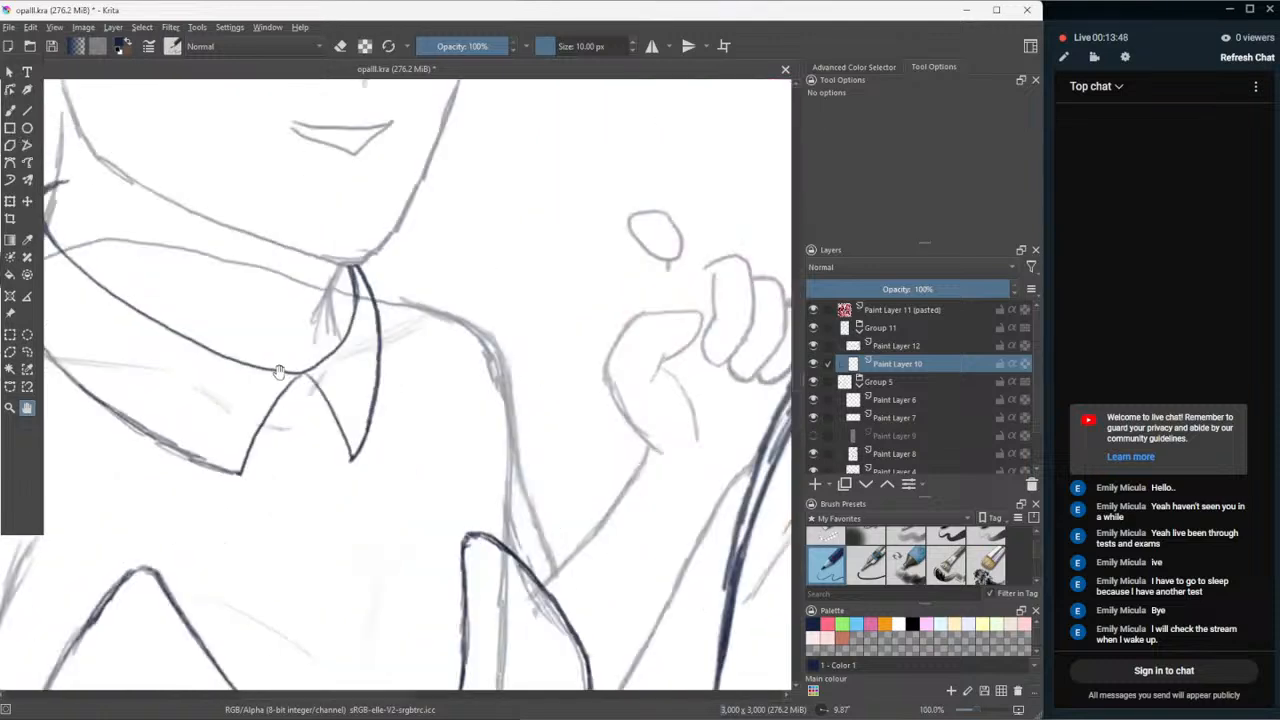
pyautogui.moveTo(324, 400); pyautogui.dragTo(371, 410)
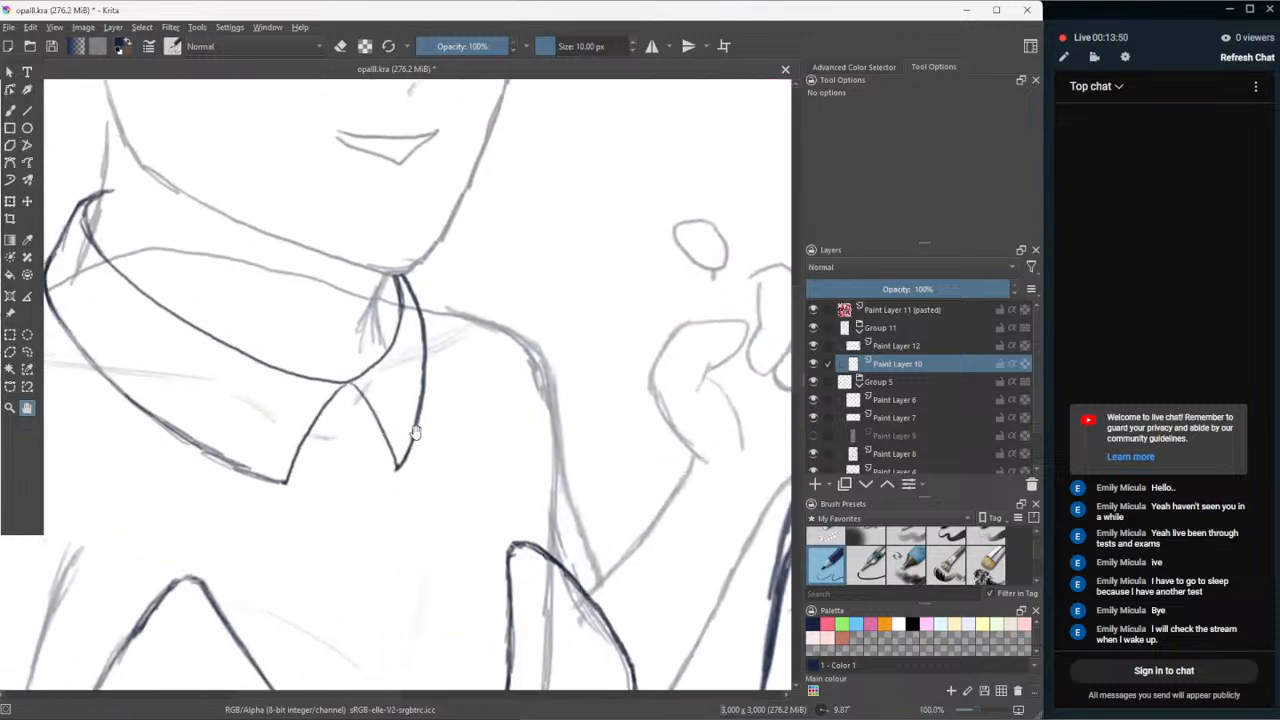
pyautogui.scroll(-2, 376, 370)
pyautogui.scroll(2, 376, 370)
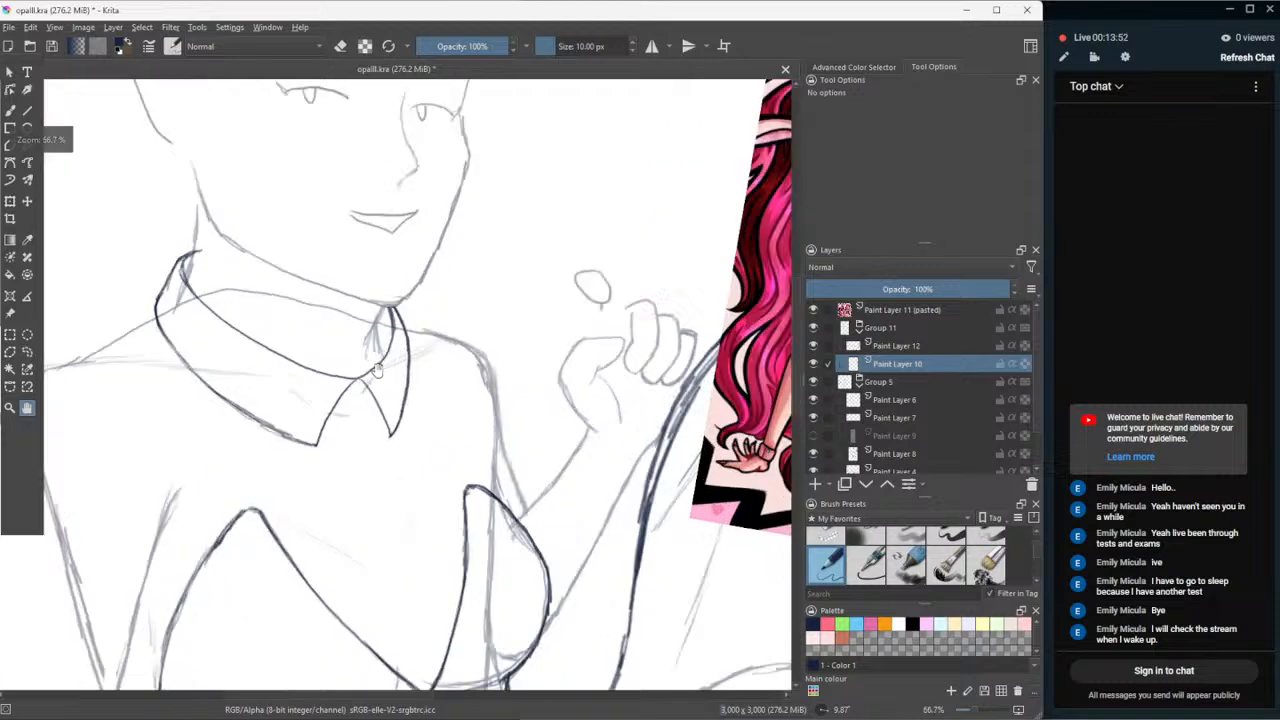
pyautogui.press('b')
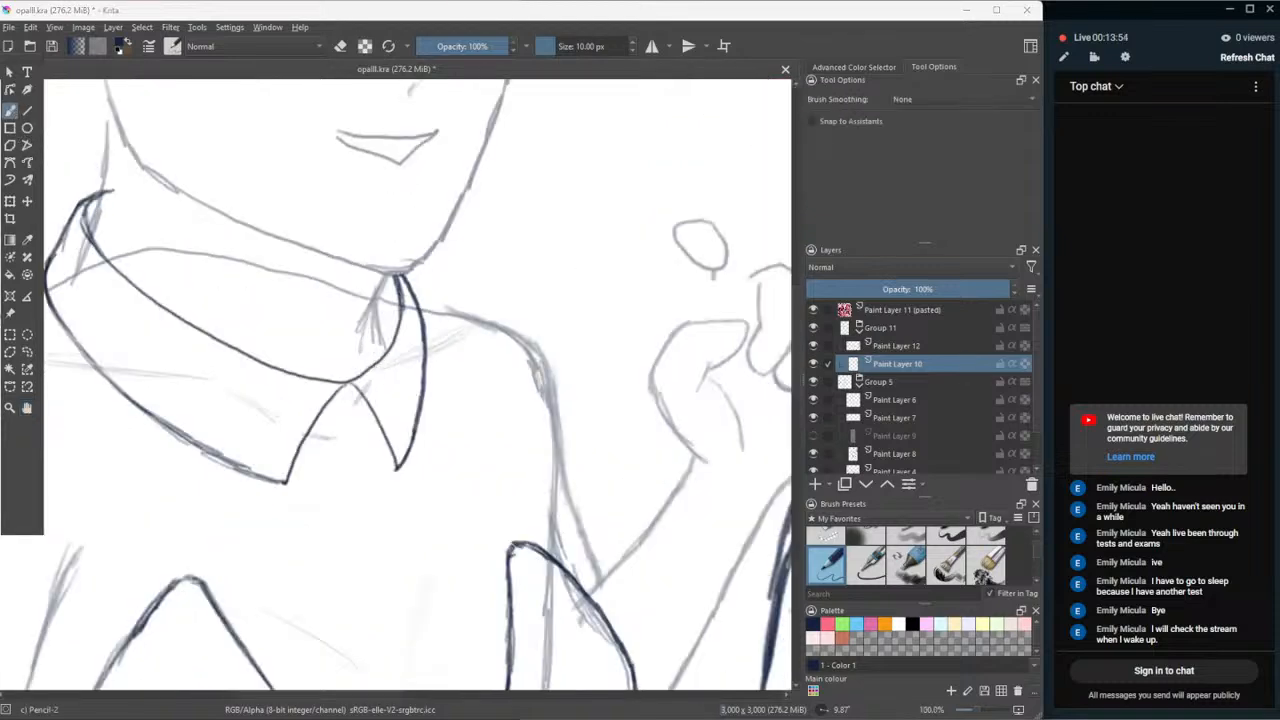
pyautogui.moveTo(352, 387)
pyautogui.mouseDown()
pyautogui.moveTo(321, 395)
pyautogui.moveTo(332, 427)
pyautogui.moveTo(362, 419)
pyautogui.mouseUp()
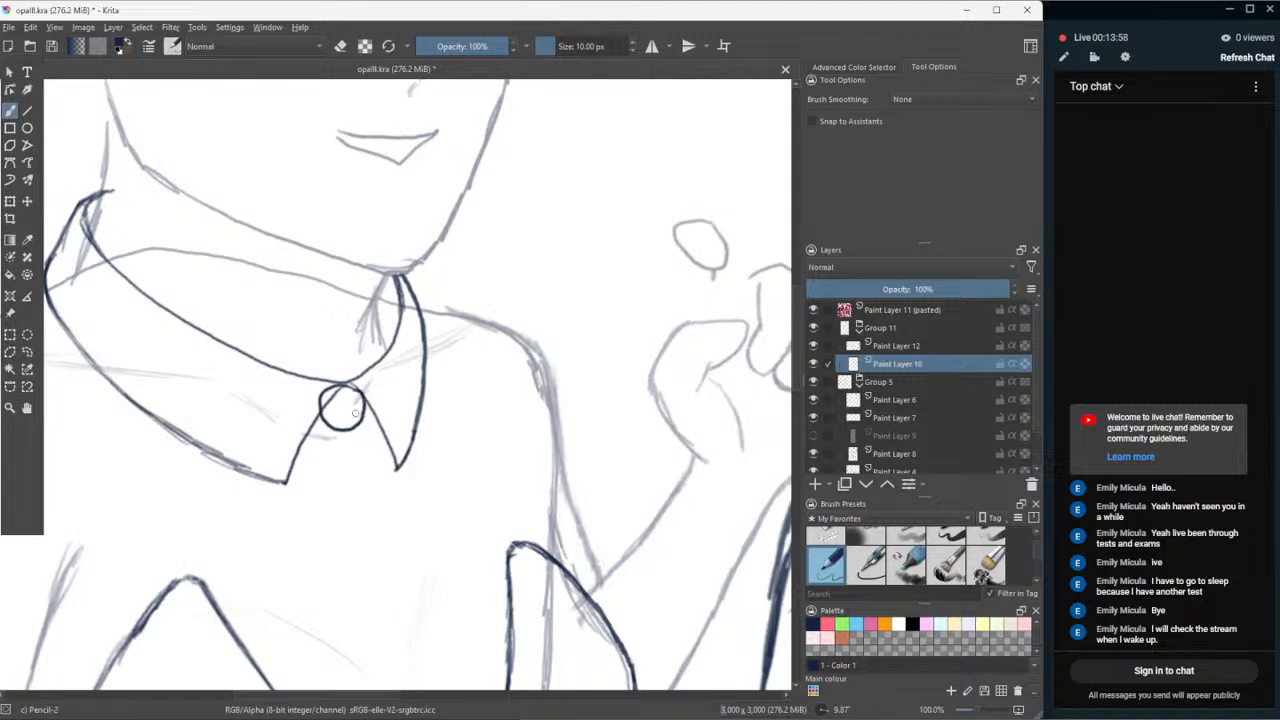
pyautogui.hotkey('ctrl', 'z')
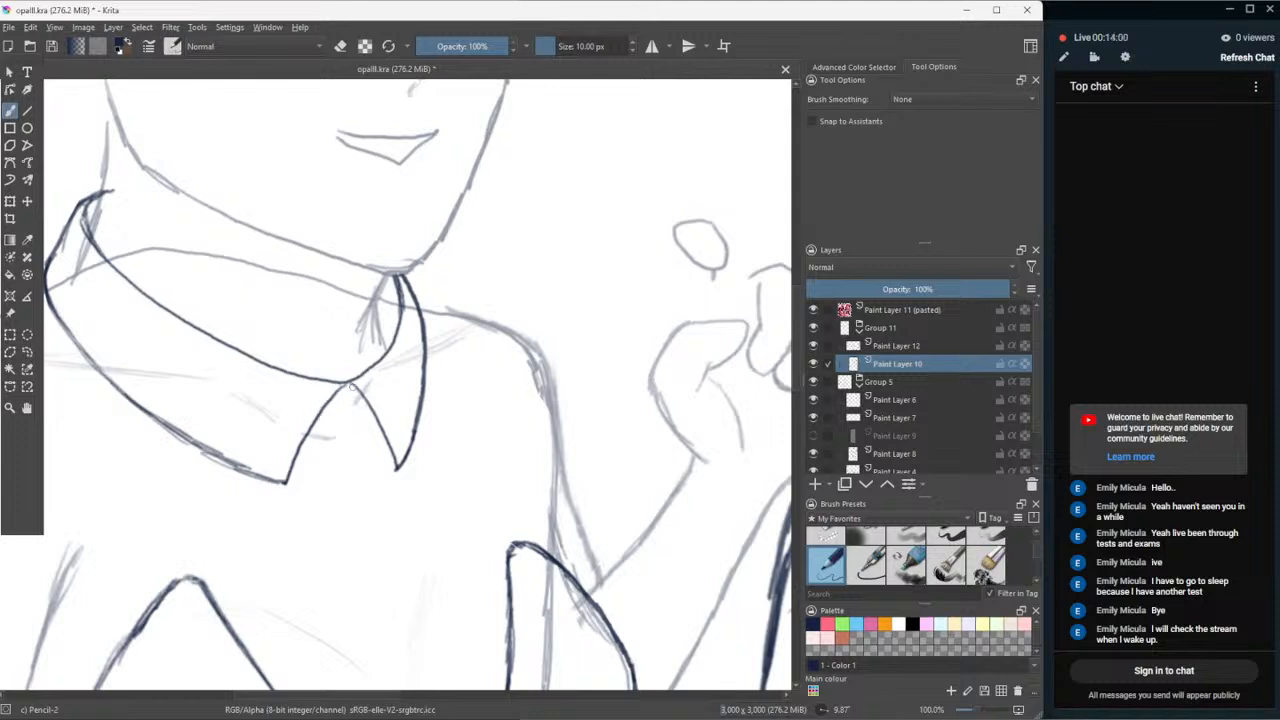
pyautogui.moveTo(351, 388)
pyautogui.mouseDown()
pyautogui.moveTo(347, 426)
pyautogui.moveTo(364, 419)
pyautogui.moveTo(334, 426)
pyautogui.moveTo(360, 426)
pyautogui.moveTo(365, 388)
pyautogui.moveTo(363, 418)
pyautogui.mouseUp()
pyautogui.hotkey('ctrl', 'z')
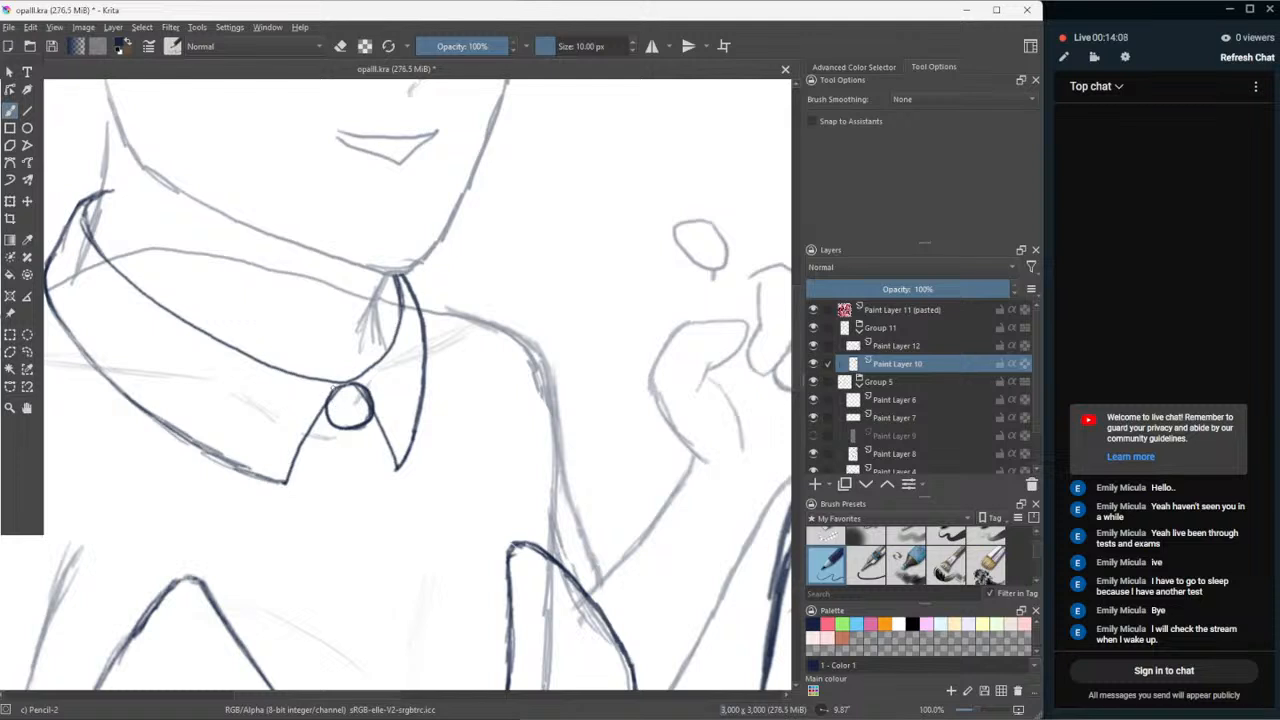
# - Draw the bow tie's left and right loops with rounded corners on either side of the knot
pyautogui.moveTo(249, 380)
pyautogui.mouseDown()
pyautogui.moveTo(243, 430)
pyautogui.moveTo(288, 449)
pyautogui.moveTo(327, 434)
pyautogui.mouseUp()
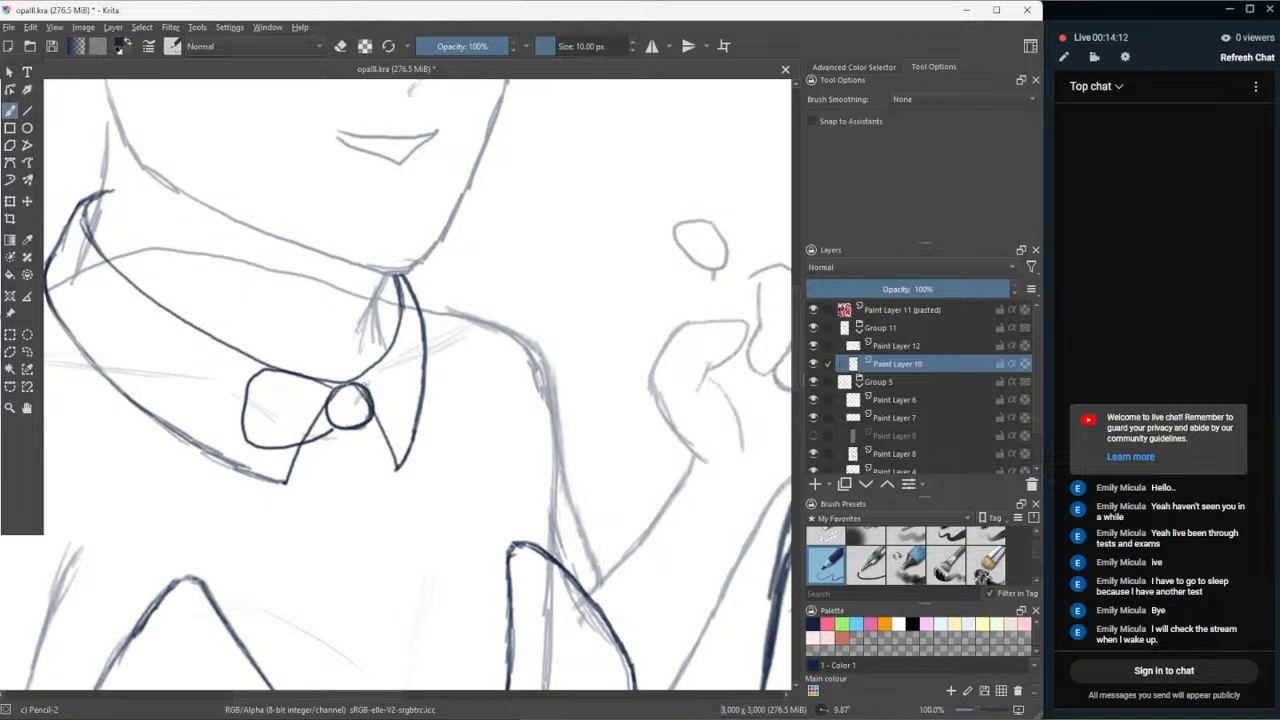
pyautogui.moveTo(365, 385); pyautogui.dragTo(378, 379)
pyautogui.hotkey('ctrl', 'z')
pyautogui.moveTo(420, 362); pyautogui.dragTo(426, 416)
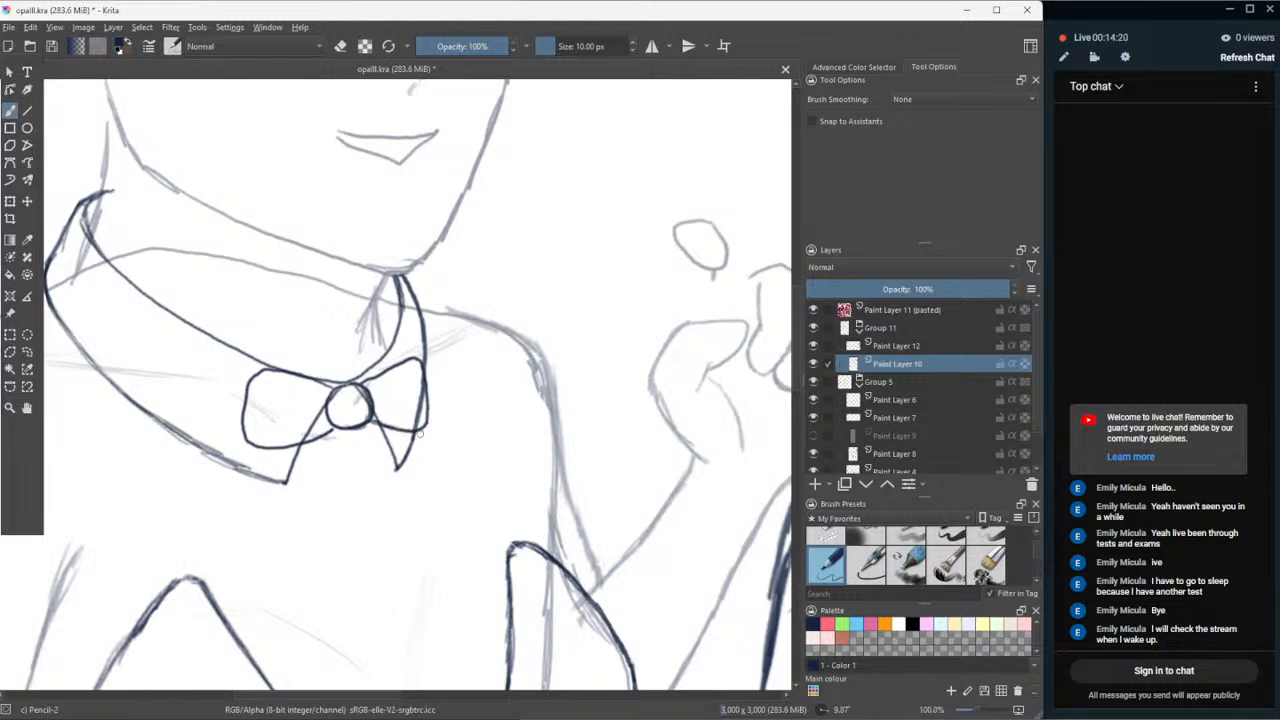
# - Add short fold lines inside both bow tie loops, running outward from the knot
pyautogui.moveTo(275, 399)
pyautogui.mouseDown()
pyautogui.moveTo(330, 417)
pyautogui.moveTo(414, 393)
pyautogui.mouseUp()
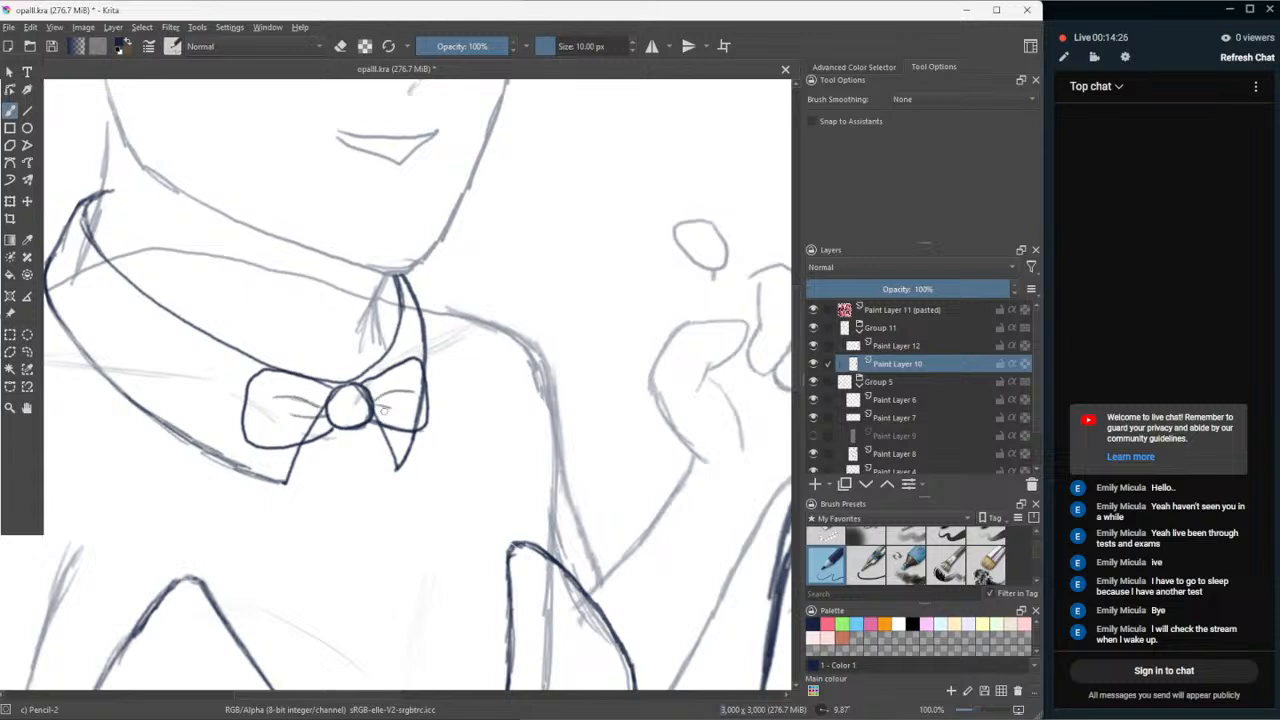
pyautogui.scroll(-4, 383, 408)
pyautogui.scroll(3, 383, 407)
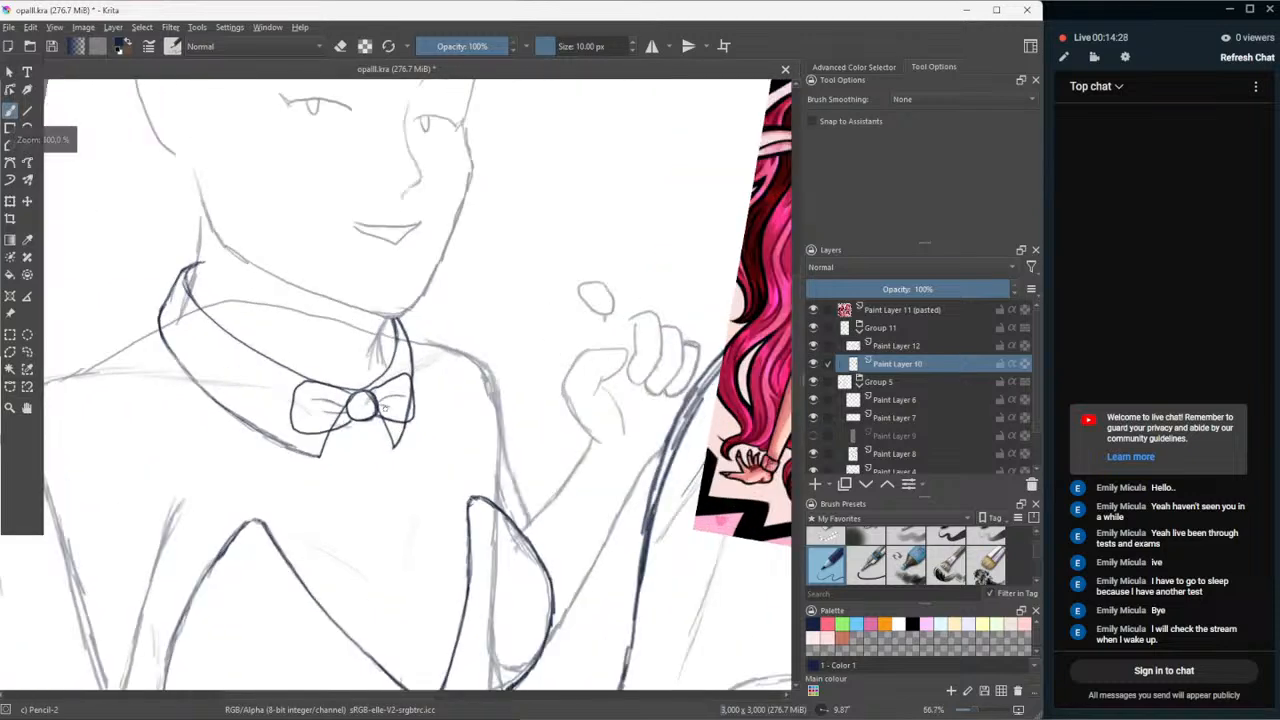
pyautogui.scroll(3, 383, 408)
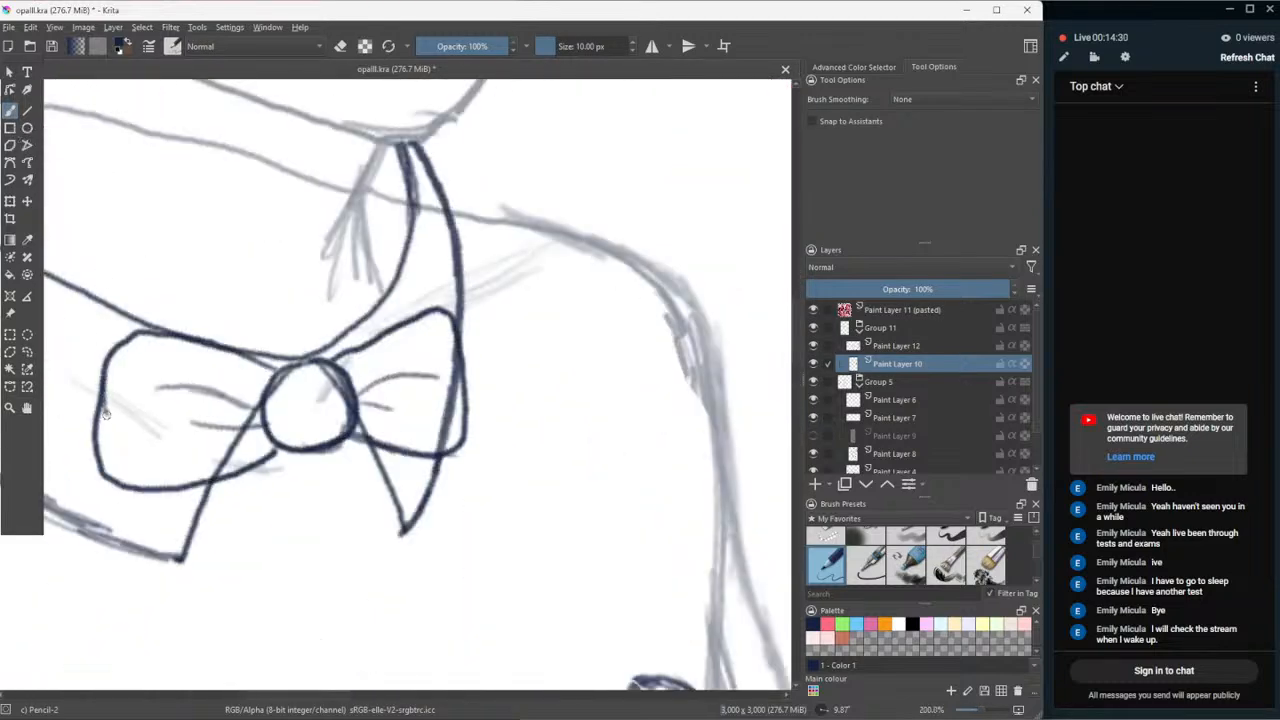
# - Redraw the outer edges of both bow tie loops and clean up the left one with the small eraser
pyautogui.moveTo(105, 413)
pyautogui.mouseDown()
pyautogui.moveTo(105, 390)
pyautogui.moveTo(96, 453)
pyautogui.mouseUp()
pyautogui.moveTo(458, 347); pyautogui.dragTo(465, 410)
pyautogui.click(826, 518)
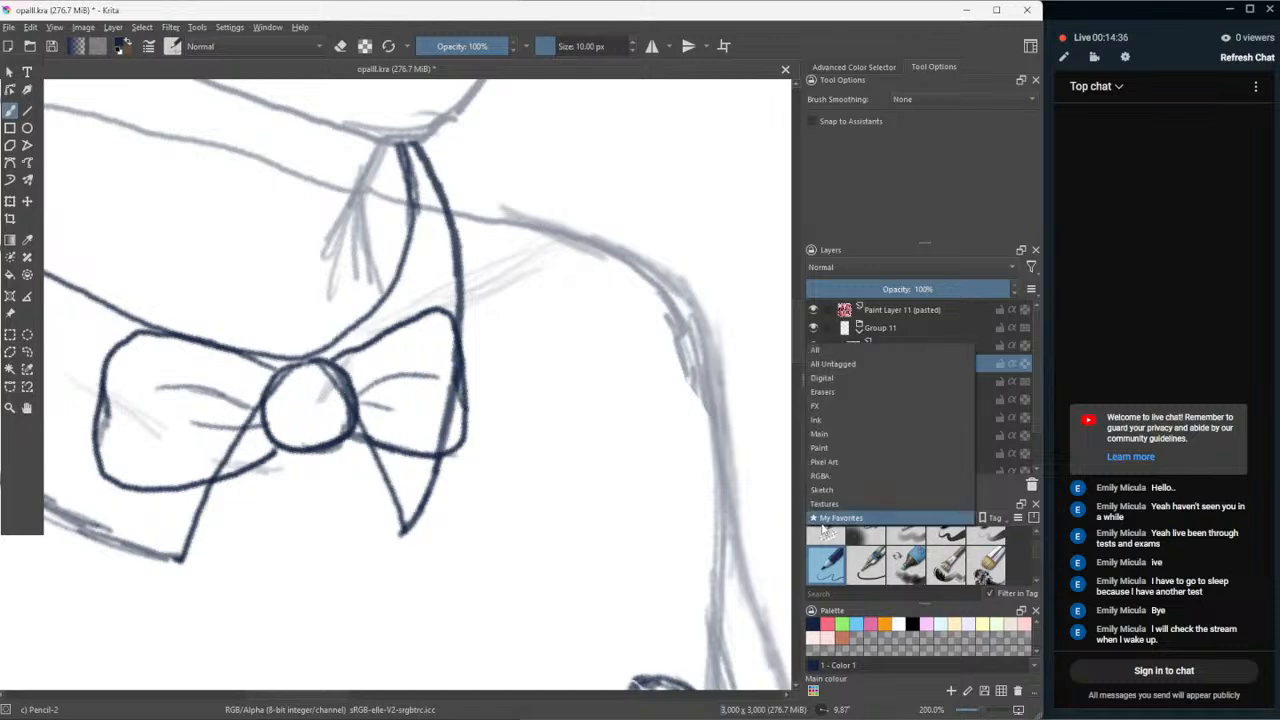
pyautogui.click(823, 534)
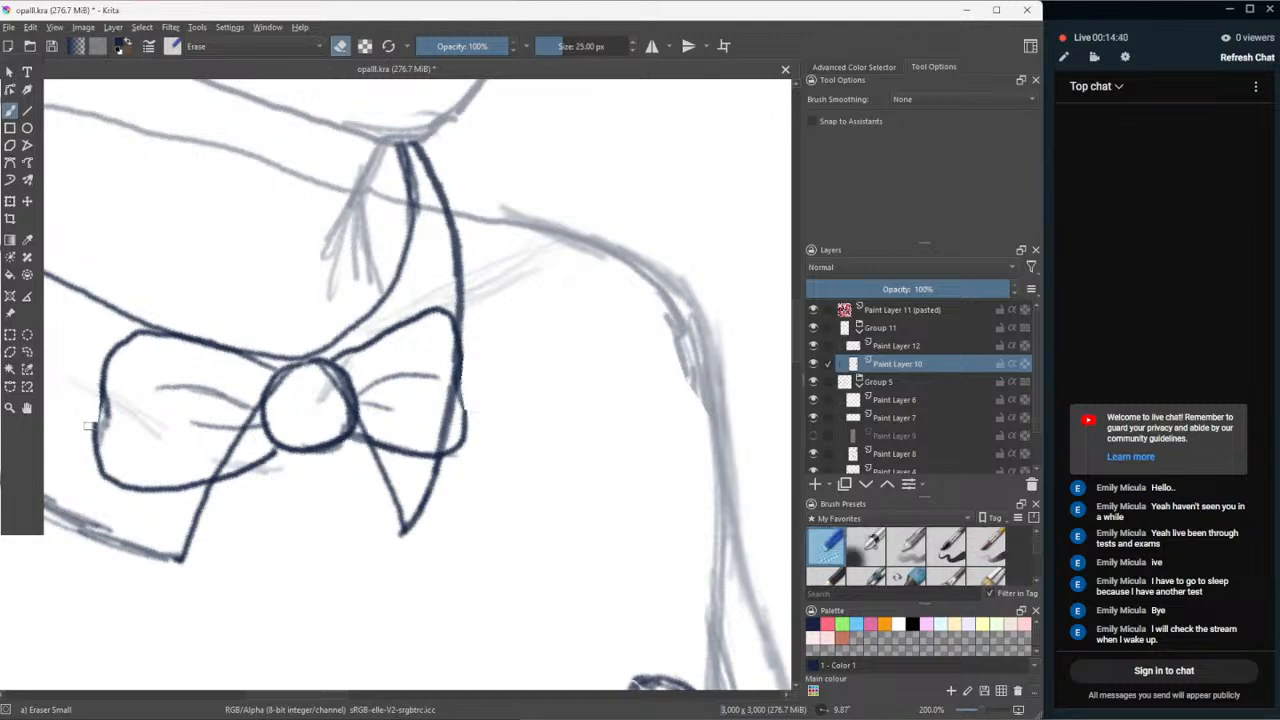
pyautogui.moveTo(89, 426)
pyautogui.mouseDown()
pyautogui.moveTo(92, 440)
pyautogui.moveTo(93, 412)
pyautogui.mouseUp()
# - Select the whole bow tie with a freehand selection drawn loosely around it on Paint Layer 10
pyautogui.scroll(-6, 220, 615)
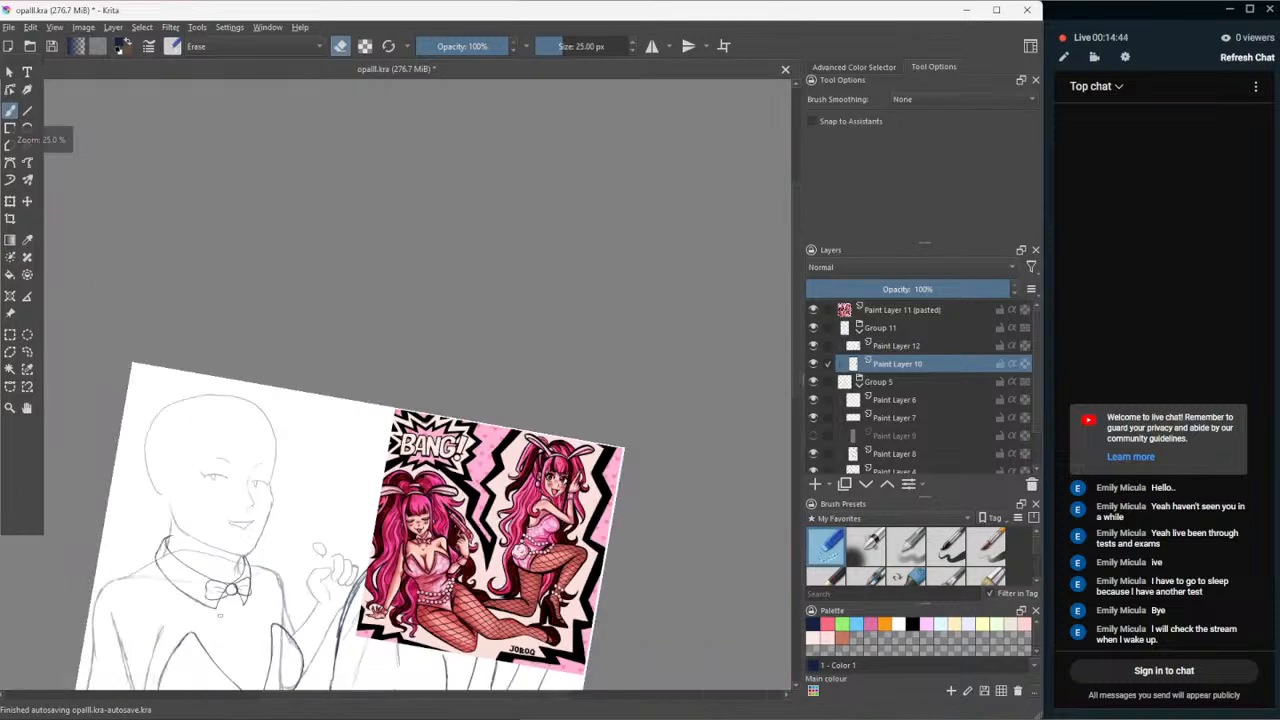
pyautogui.scroll(1, 220, 615)
pyautogui.scroll(1, 220, 615)
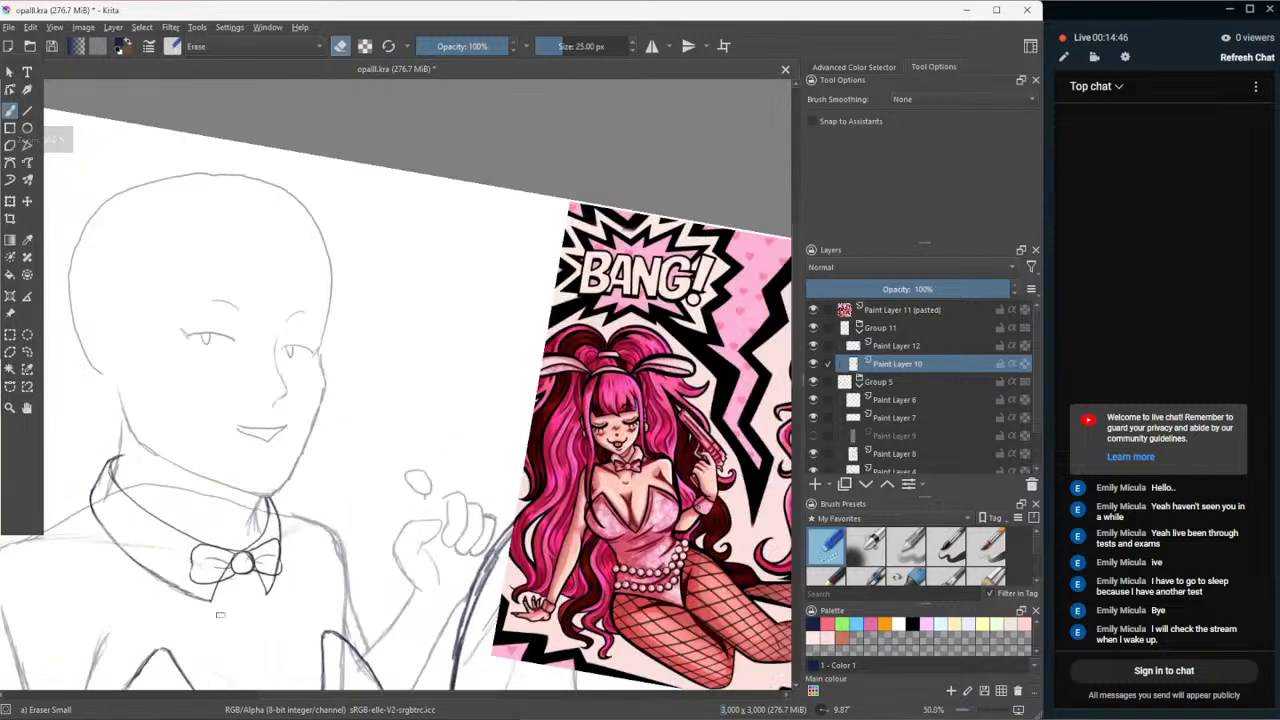
pyautogui.click(28, 408)
pyautogui.moveTo(160, 440); pyautogui.dragTo(251, 273)
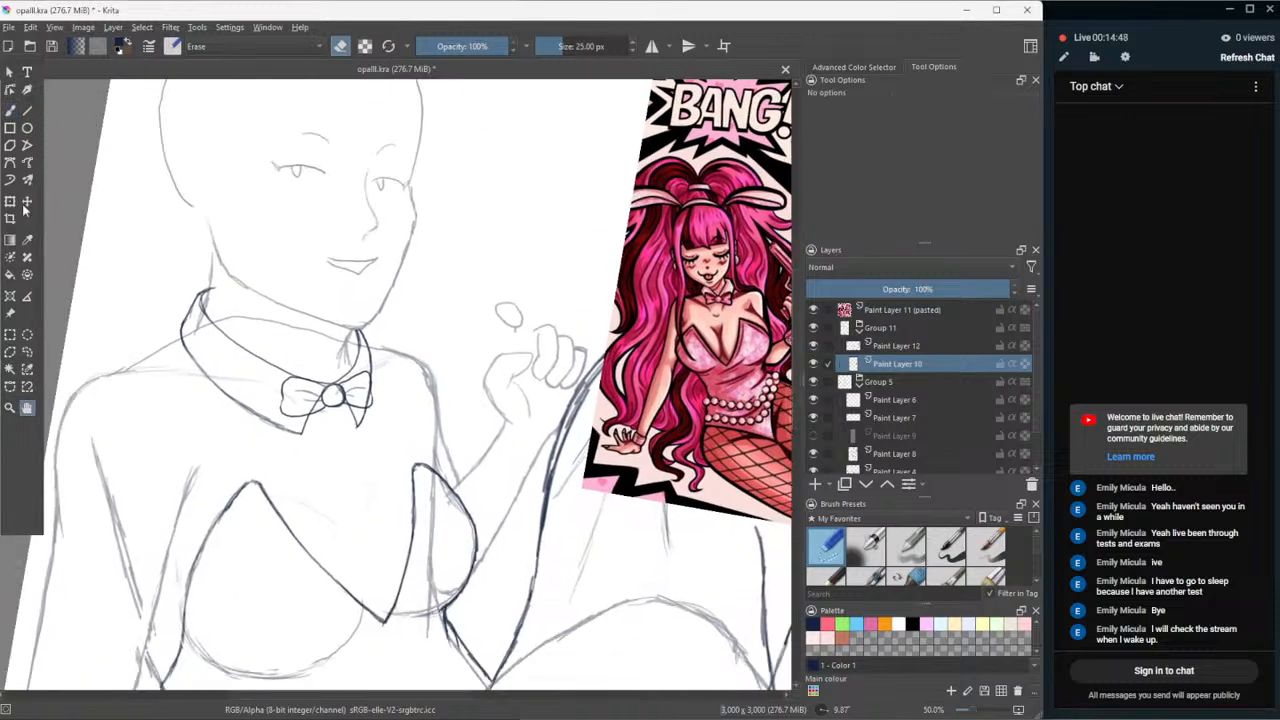
pyautogui.click(11, 202)
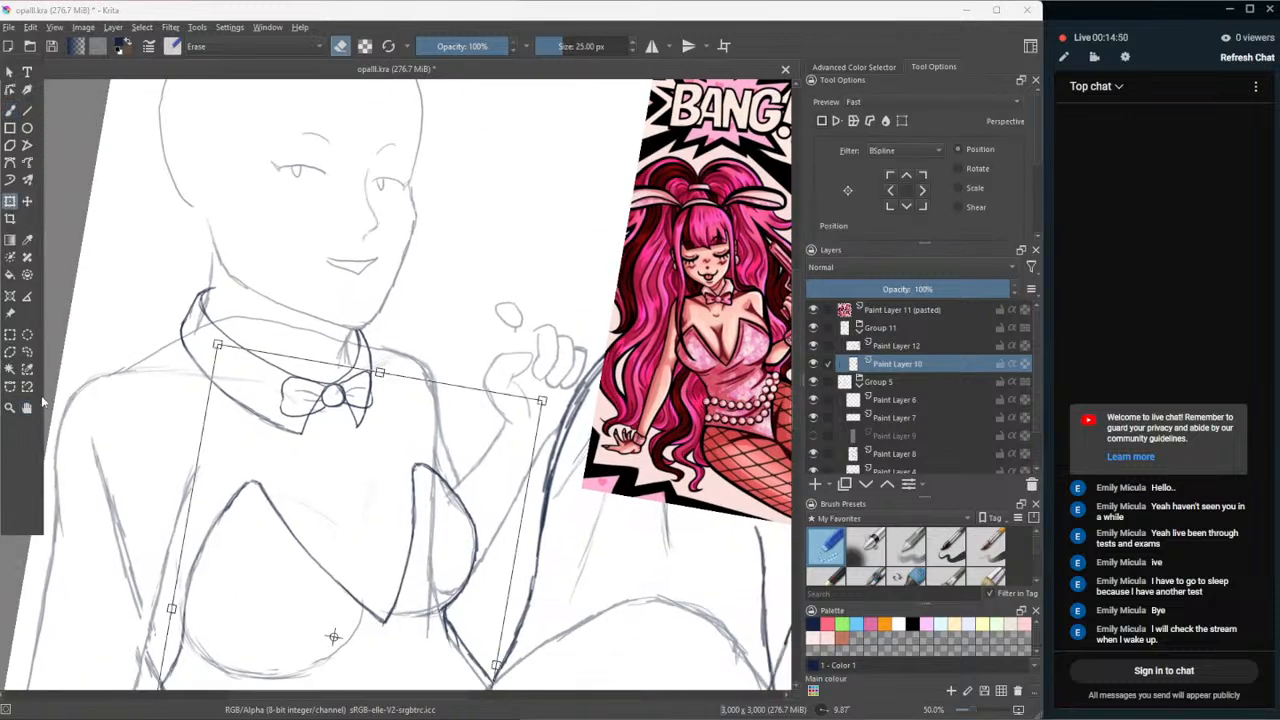
pyautogui.click(27, 352)
pyautogui.moveTo(330, 353)
pyautogui.mouseDown()
pyautogui.moveTo(376, 364)
pyautogui.moveTo(332, 352)
pyautogui.mouseUp()
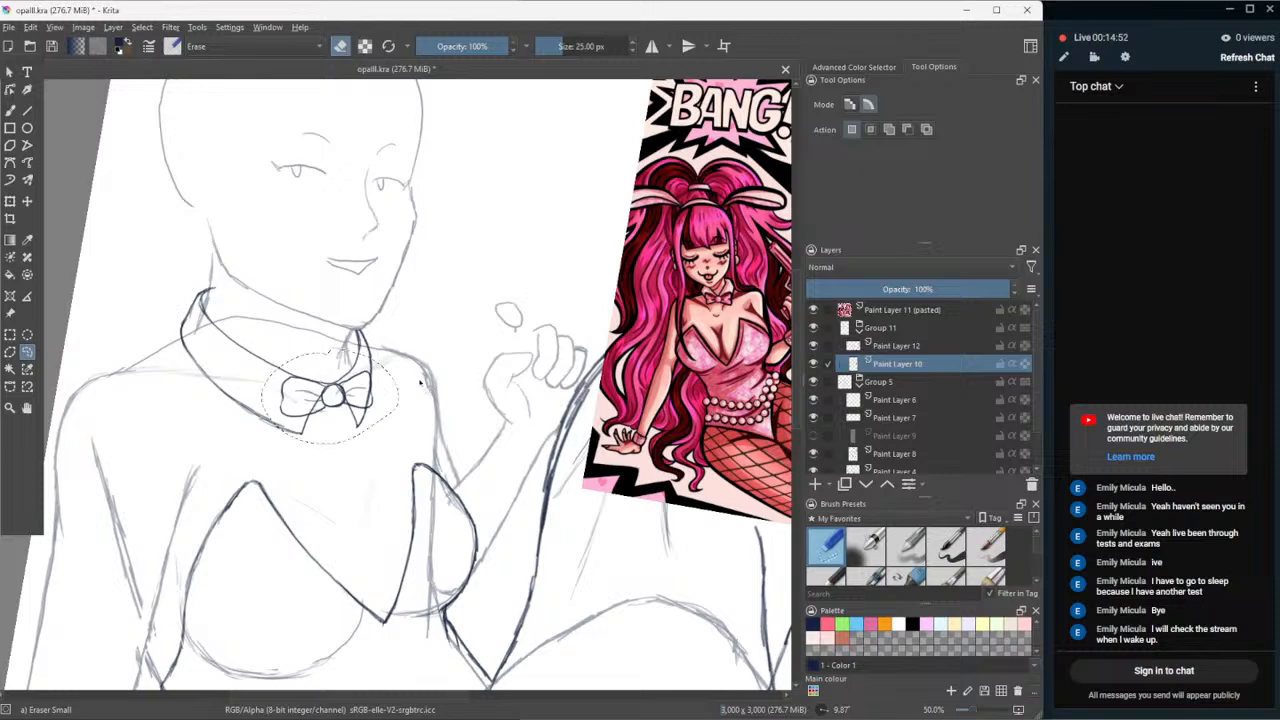
# - Lower the opacity of Paint Layer 12 with the collar to 32% and move Paint Layer 10 above it within Group 11
pyautogui.click(900, 346)
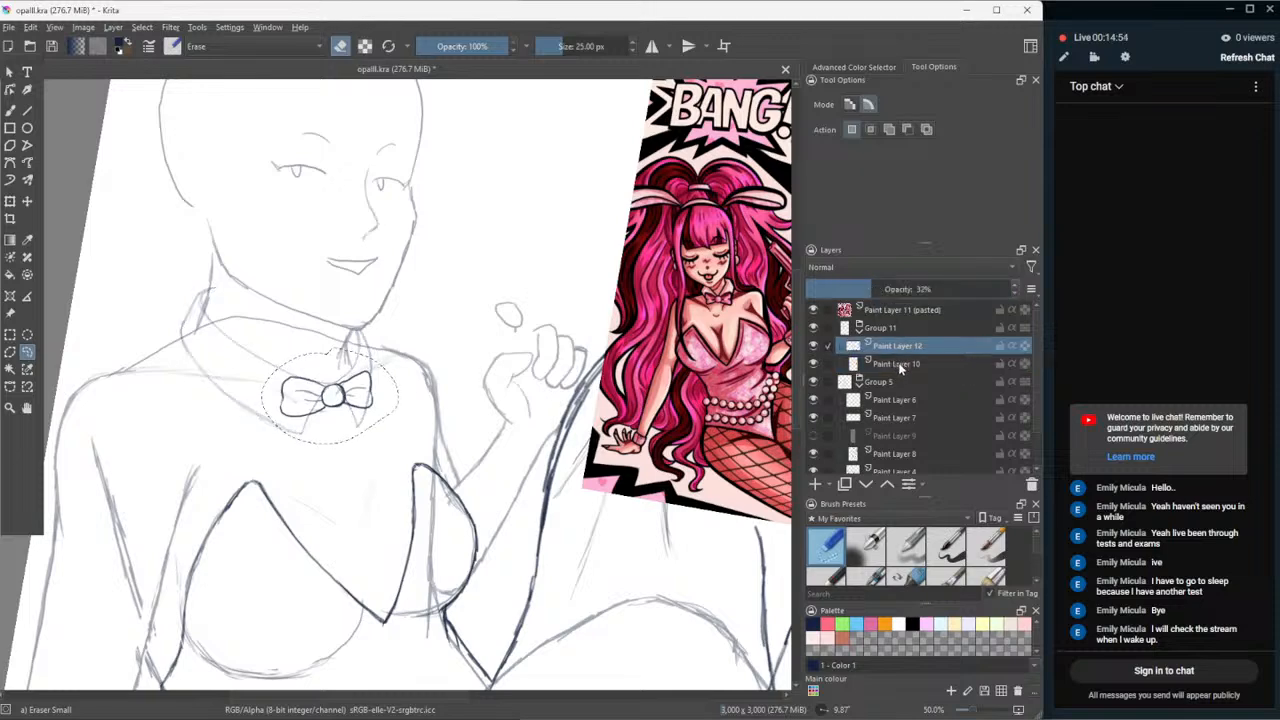
pyautogui.moveTo(900, 368); pyautogui.dragTo(913, 335)
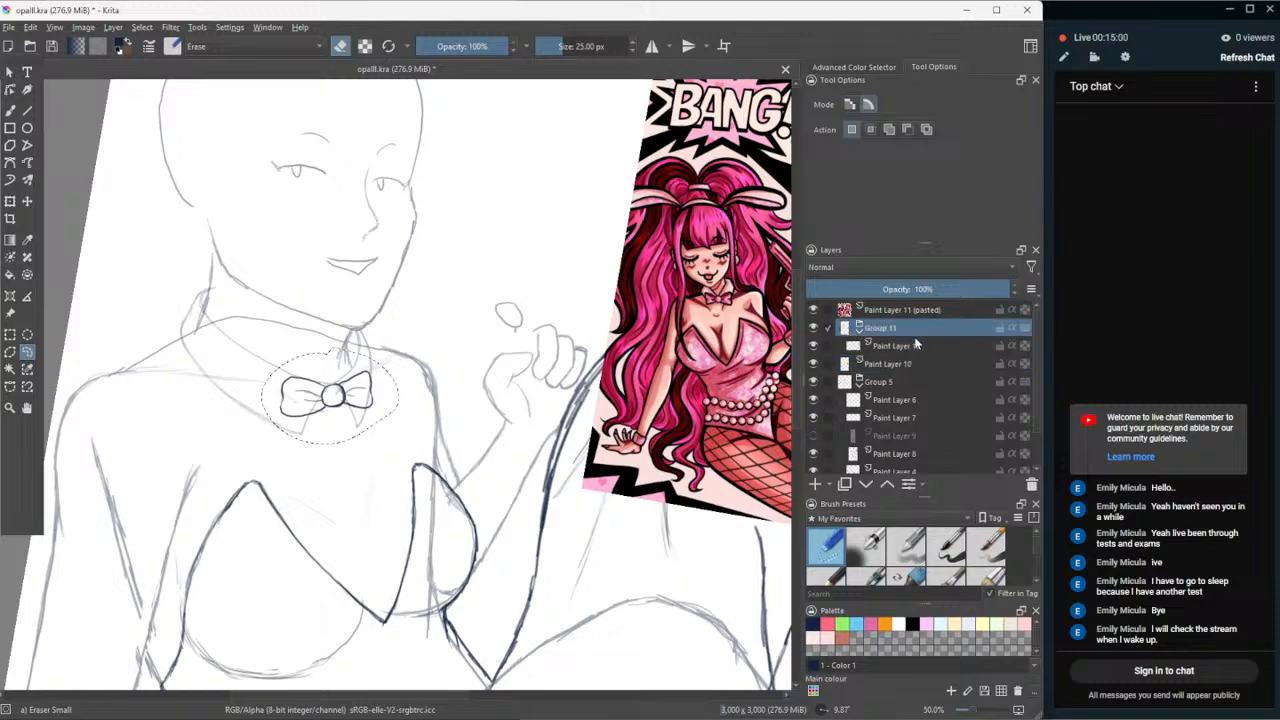
pyautogui.moveTo(900, 363); pyautogui.dragTo(914, 338)
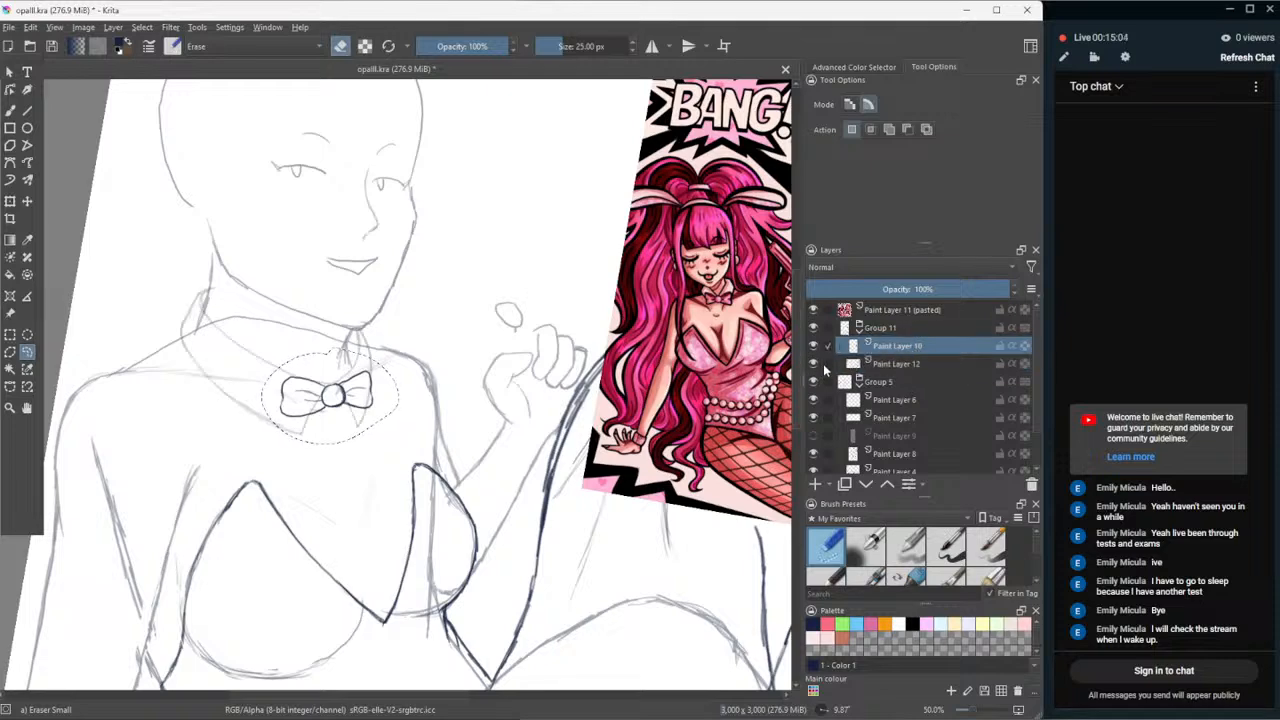
# - Transform the selected bow tie, rotating it slightly and enlarging it over the front of the collar
pyautogui.click(10, 201)
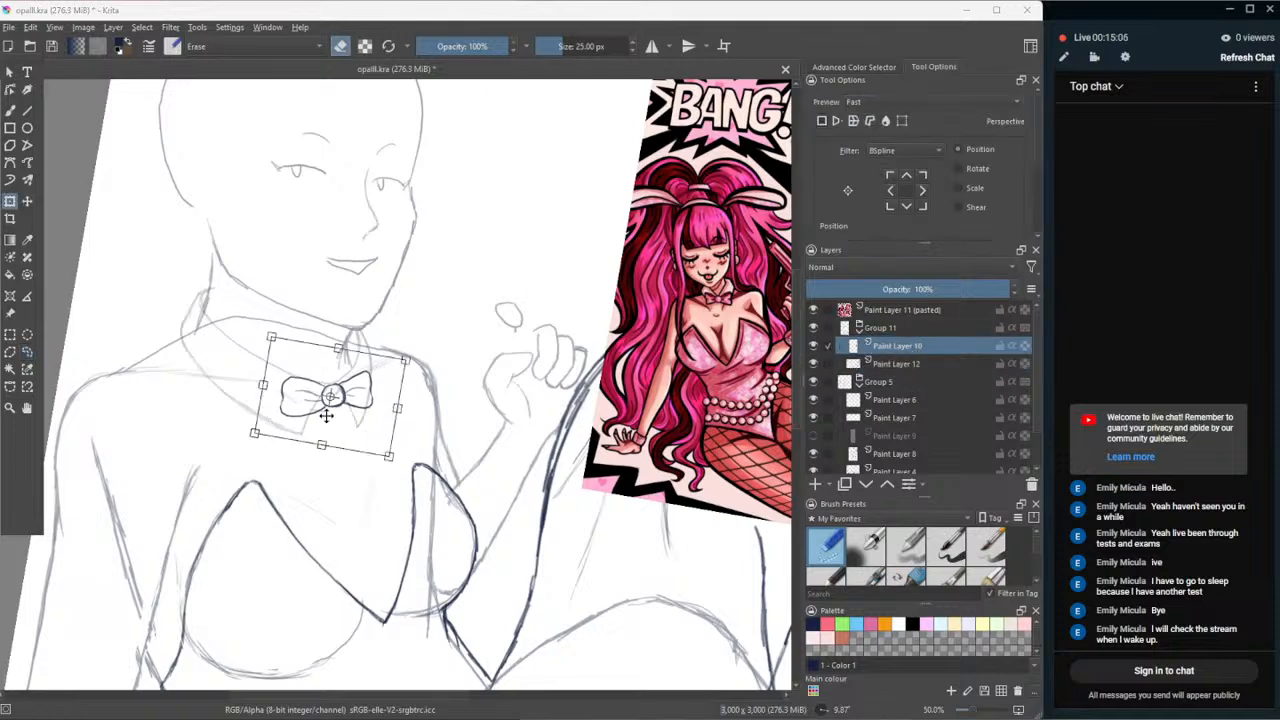
pyautogui.scroll(1, 326, 416)
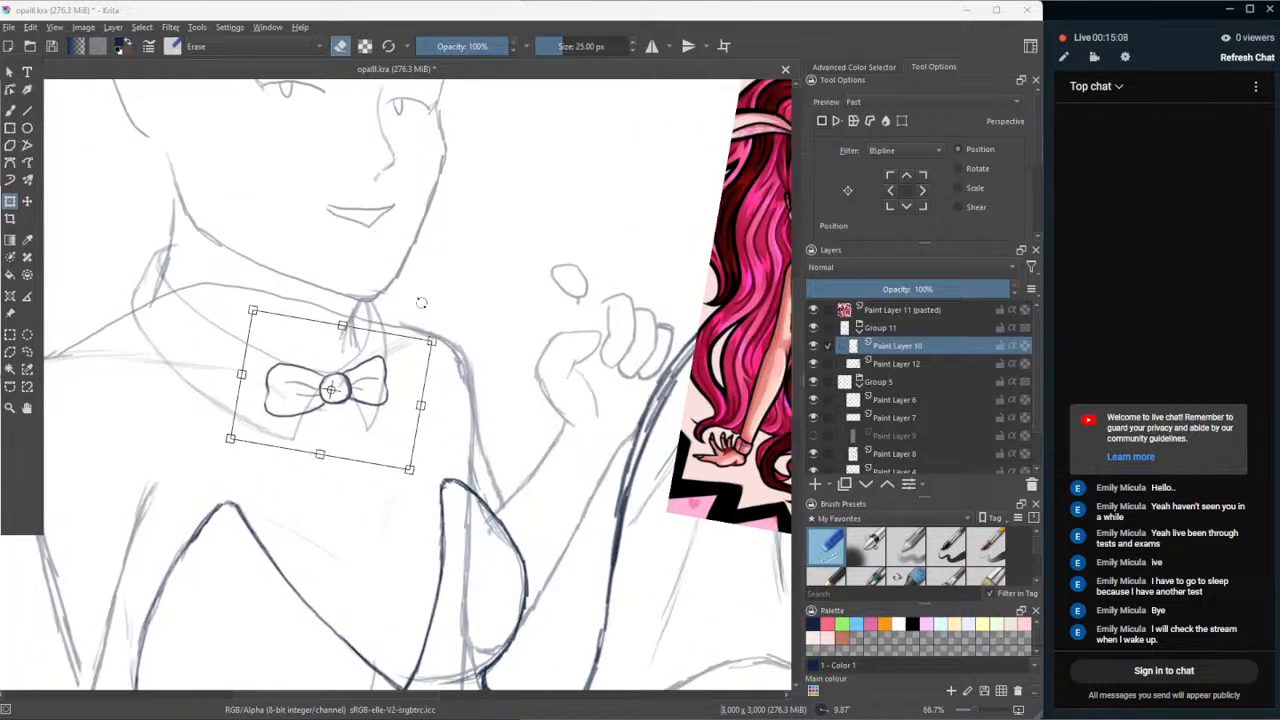
pyautogui.press('Return')
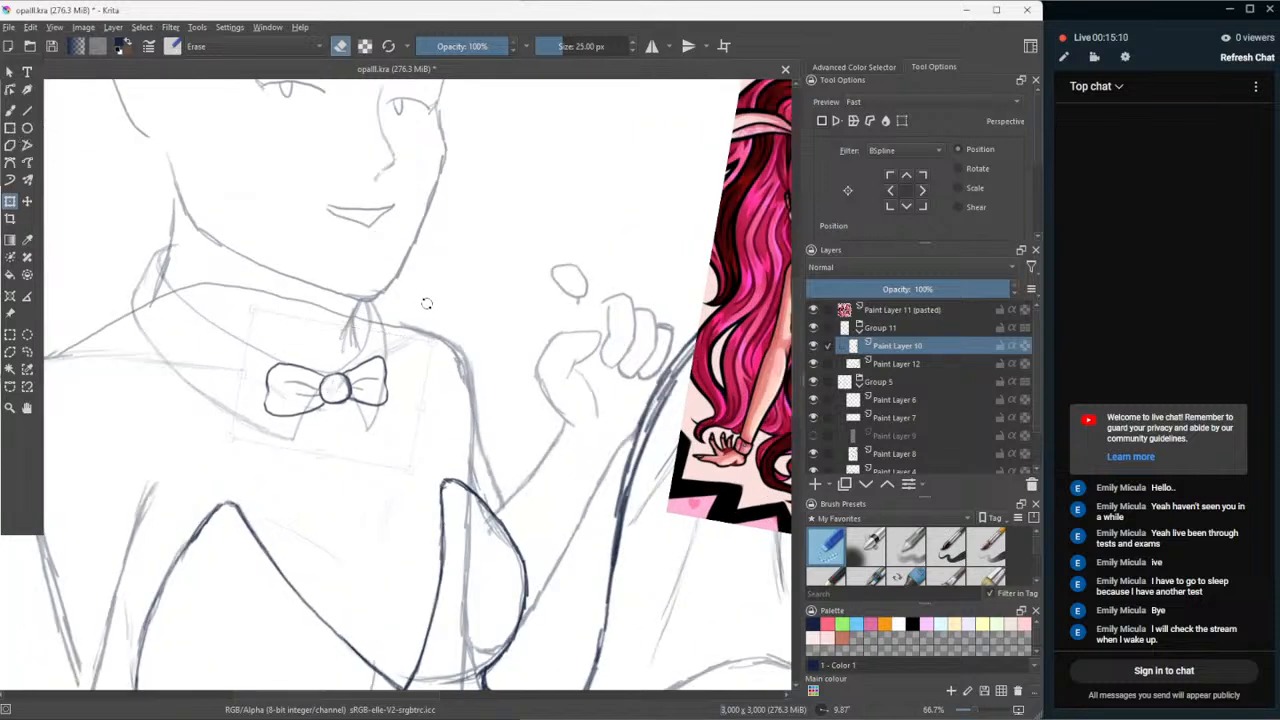
pyautogui.moveTo(427, 303); pyautogui.dragTo(406, 308)
pyautogui.press('Return')
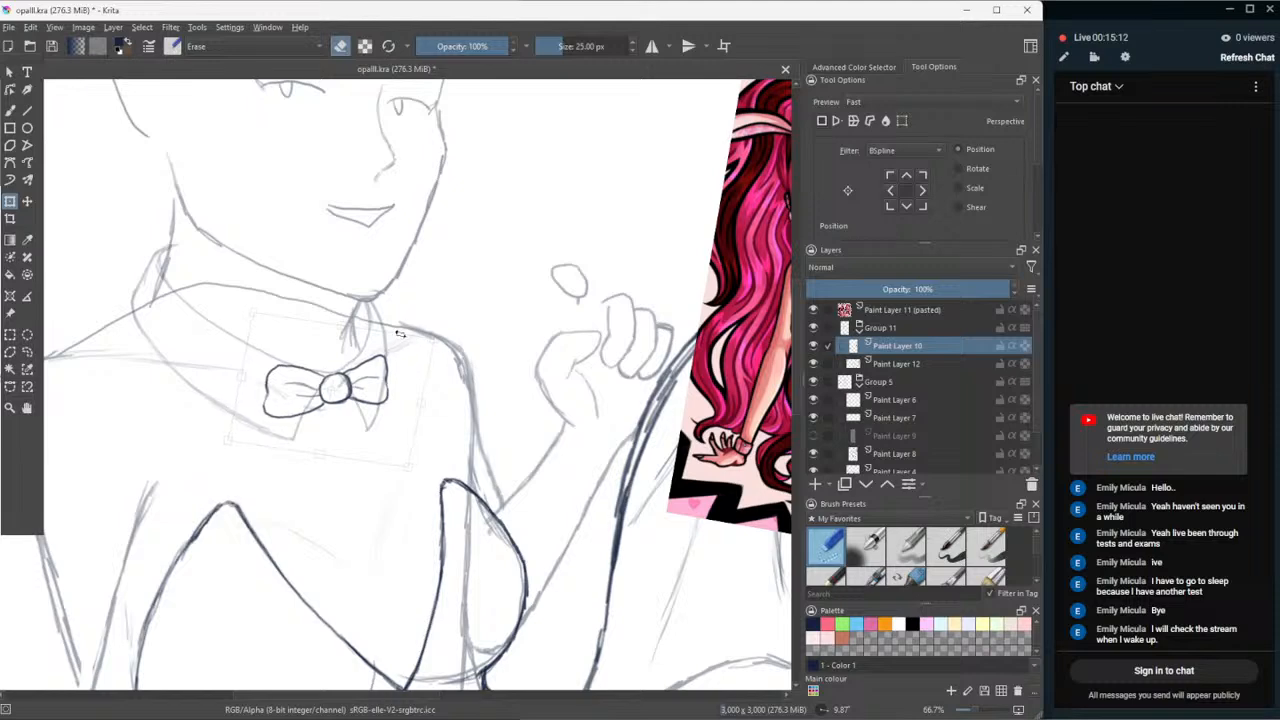
pyautogui.moveTo(391, 333); pyautogui.dragTo(400, 332)
pyautogui.moveTo(406, 466); pyautogui.dragTo(426, 481)
pyautogui.moveTo(243, 383); pyautogui.dragTo(236, 381)
pyautogui.moveTo(446, 368); pyautogui.dragTo(446, 370)
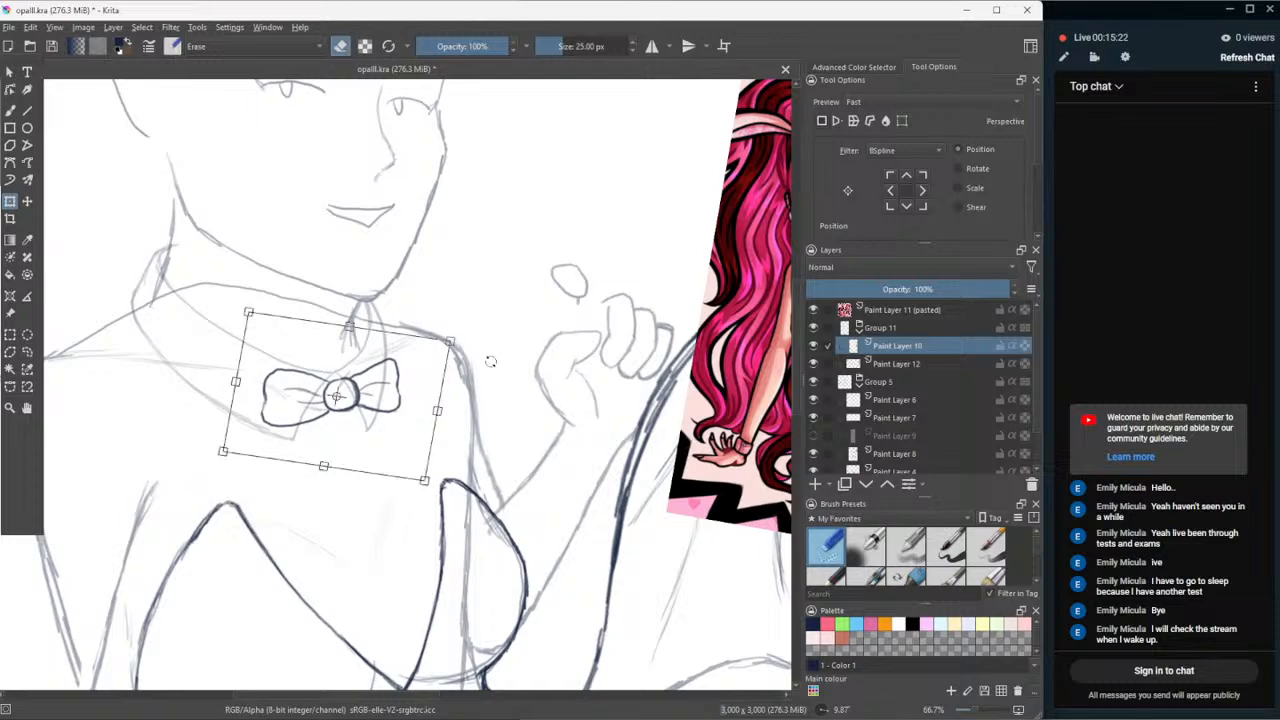
# - Refine the bow tie's tilt, narrow it slightly, stretch its height a little, and apply the transform
pyautogui.scroll(-2, 510, 418)
pyautogui.scroll(1, 515, 370)
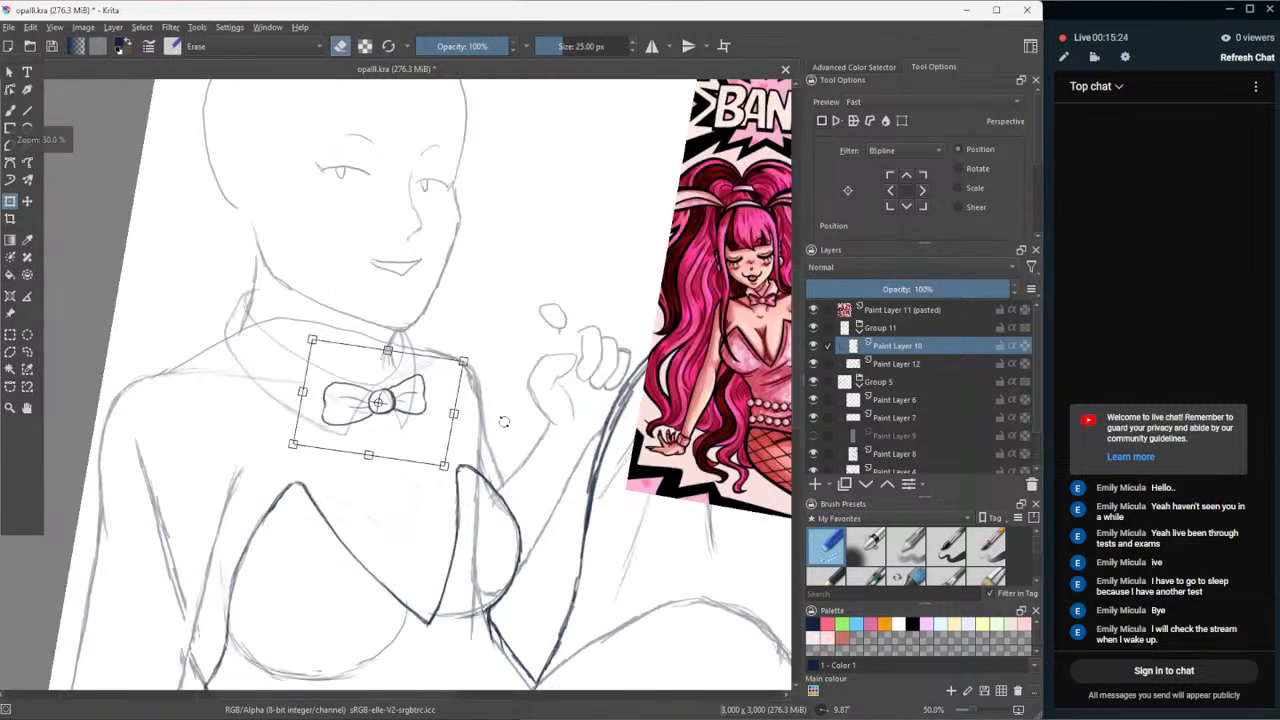
pyautogui.moveTo(521, 327); pyautogui.dragTo(521, 323)
pyautogui.moveTo(454, 413); pyautogui.dragTo(431, 406)
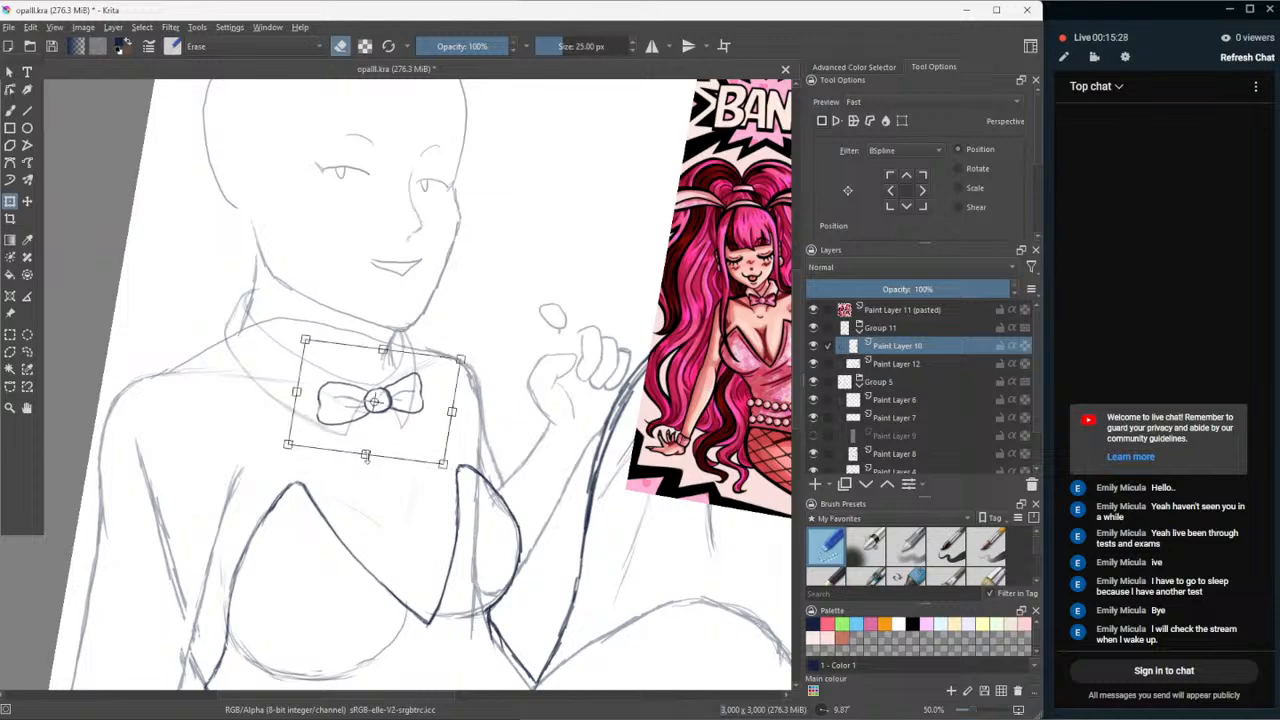
pyautogui.moveTo(365, 455); pyautogui.dragTo(364, 457)
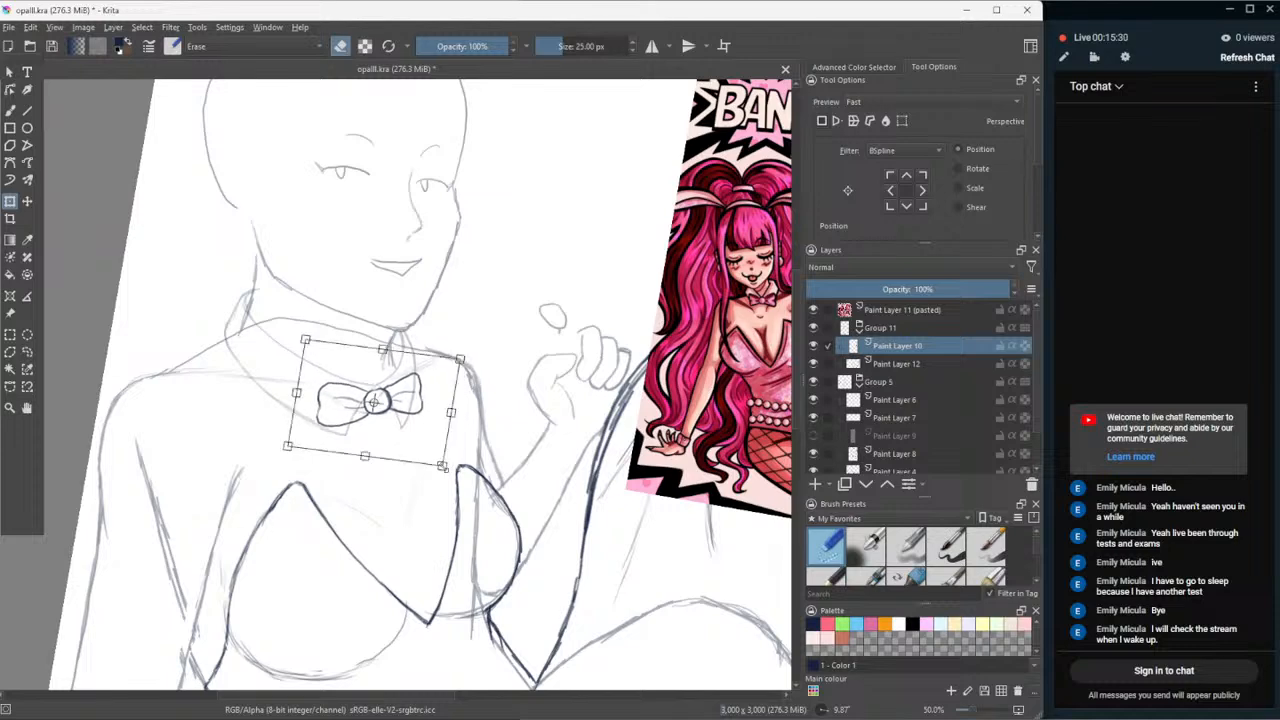
pyautogui.click(27, 201)
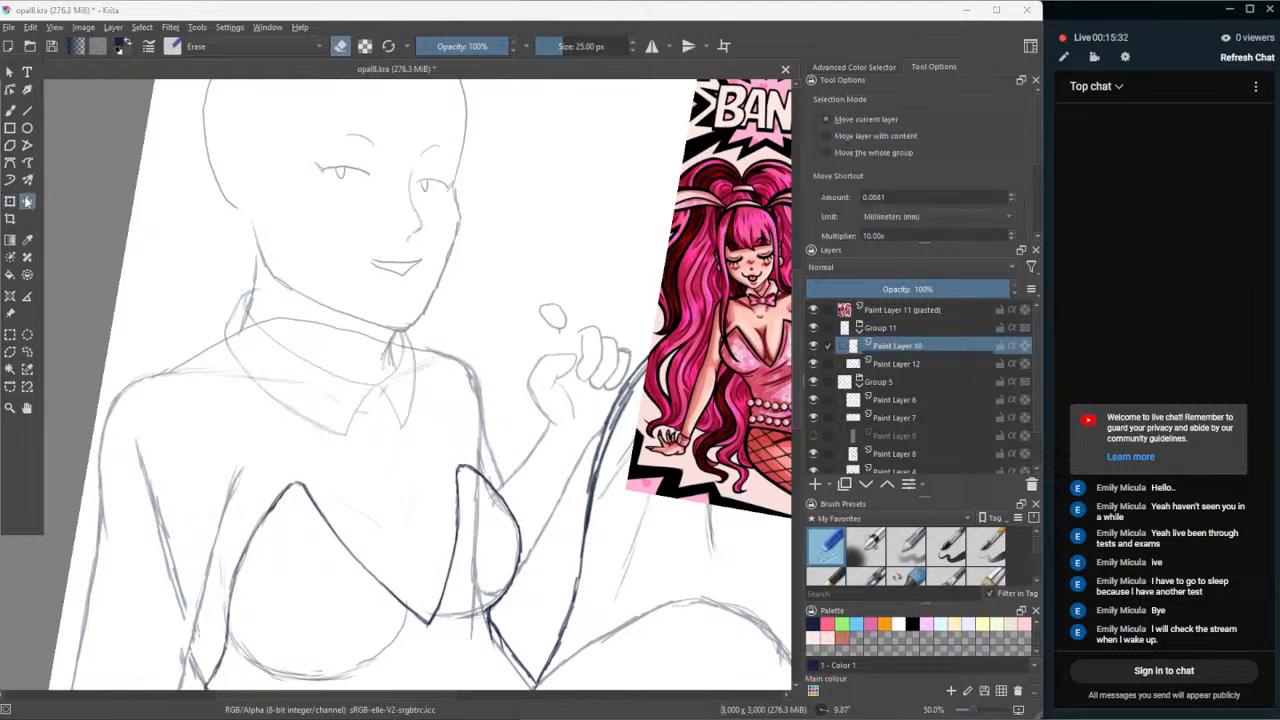
# - Adjust the bow tie's perspective by shifting the corners and edges of its transform frame, and apply the change
pyautogui.click(10, 202)
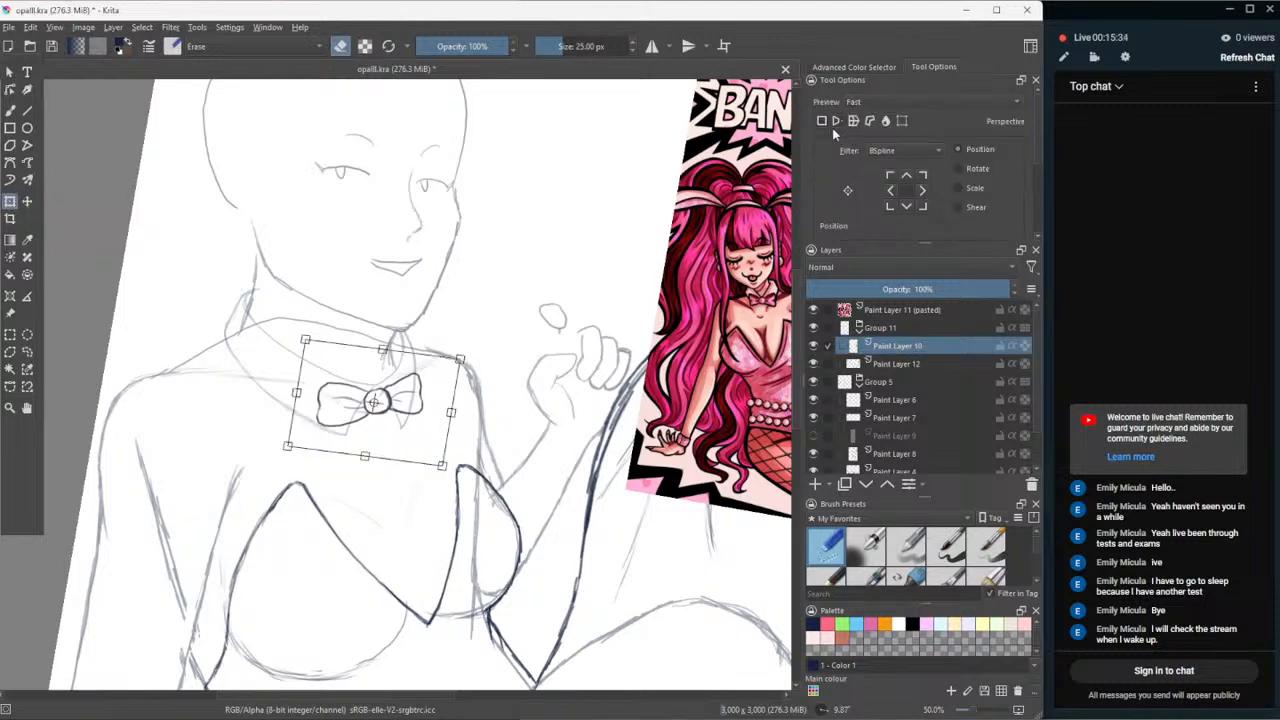
pyautogui.press('Return')
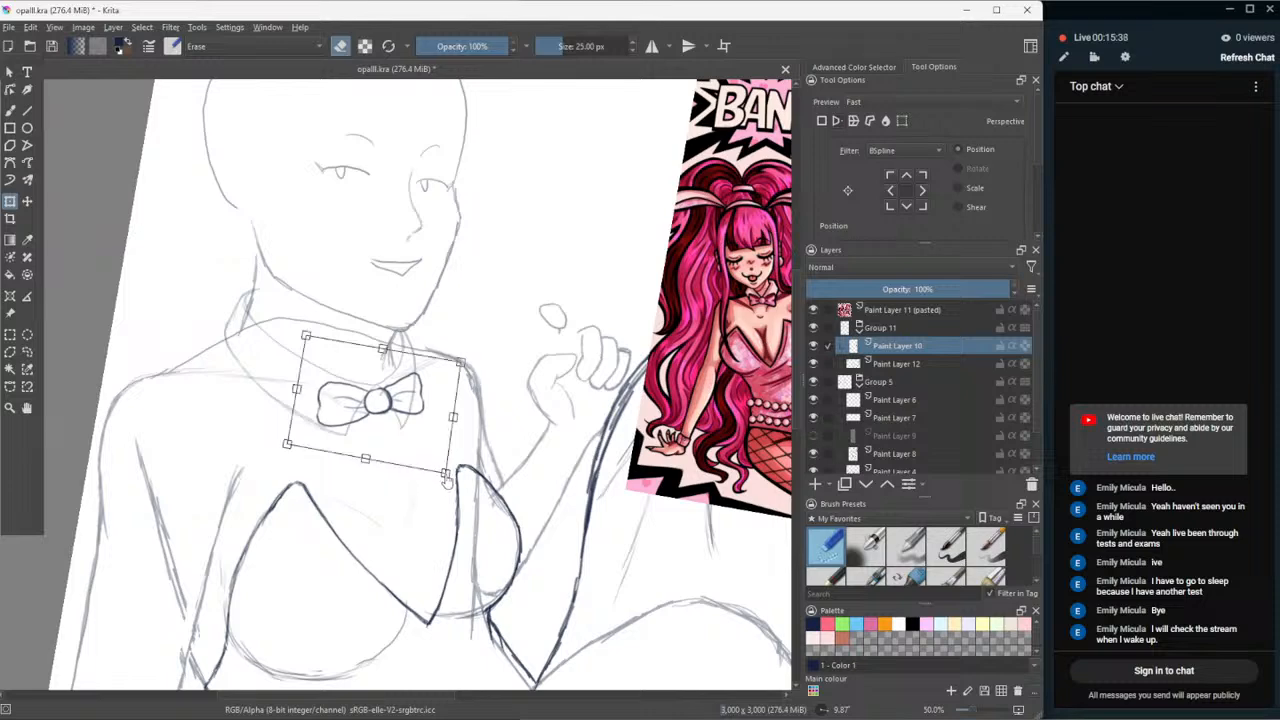
pyautogui.click(443, 476)
pyautogui.moveTo(367, 460); pyautogui.dragTo(366, 470)
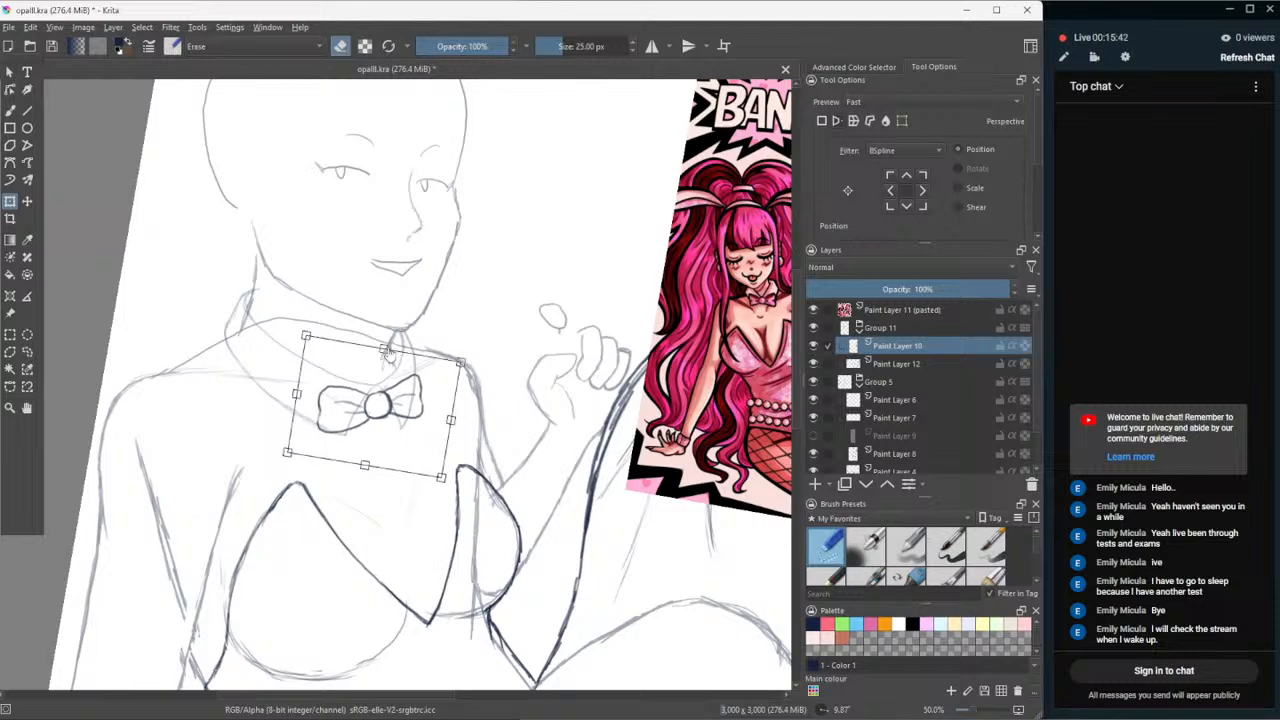
pyautogui.moveTo(387, 349); pyautogui.dragTo(387, 349)
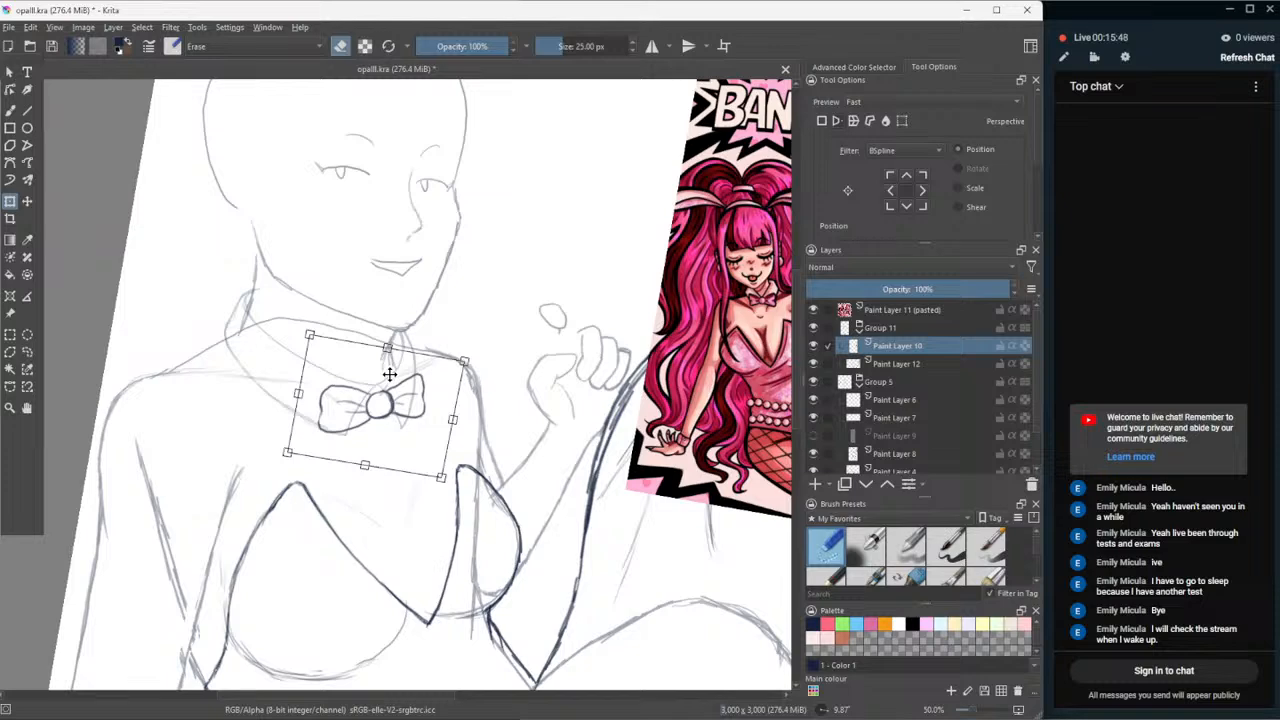
pyautogui.moveTo(387, 352); pyautogui.dragTo(390, 348)
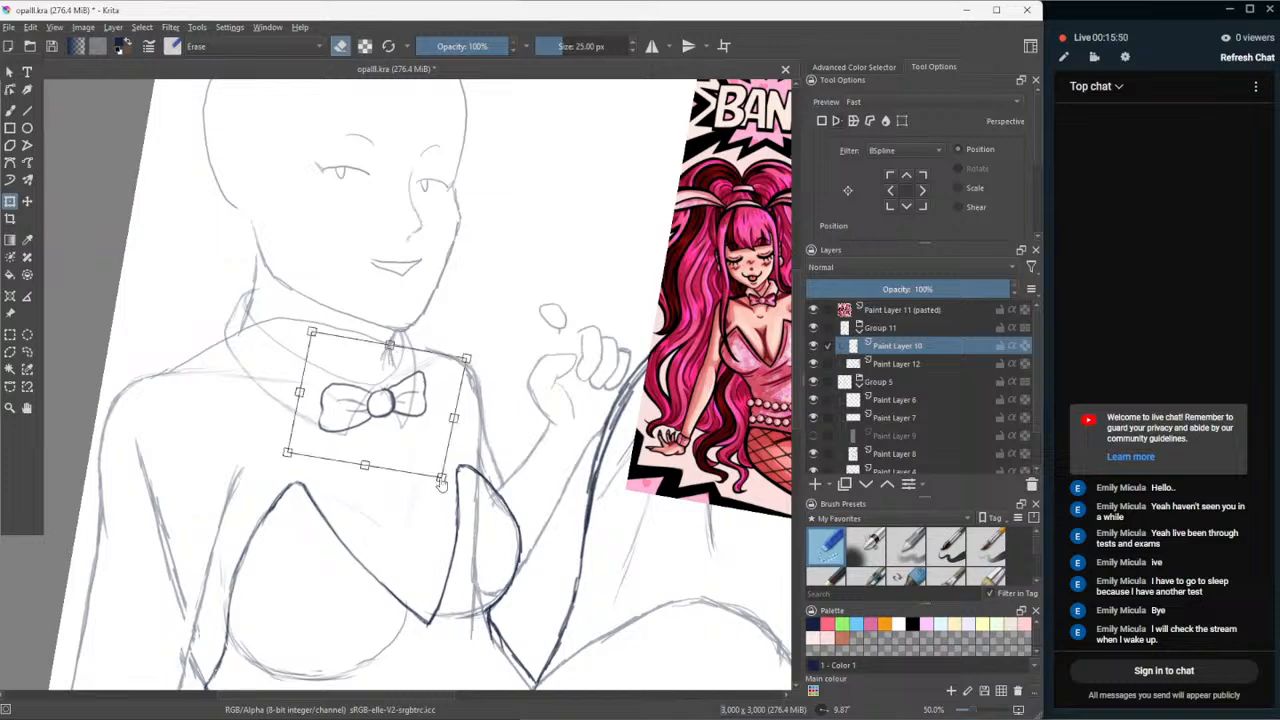
pyautogui.moveTo(441, 481); pyautogui.dragTo(438, 483)
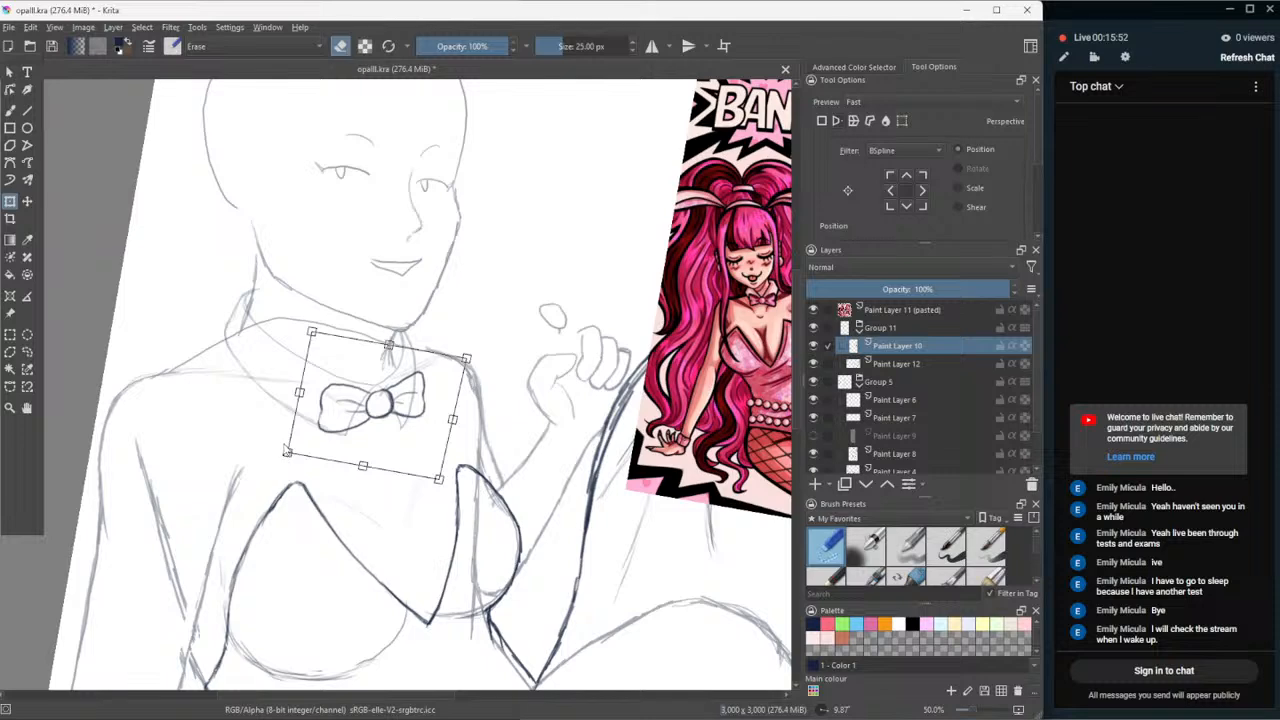
pyautogui.moveTo(287, 452); pyautogui.dragTo(284, 451)
pyautogui.moveTo(439, 480); pyautogui.dragTo(440, 483)
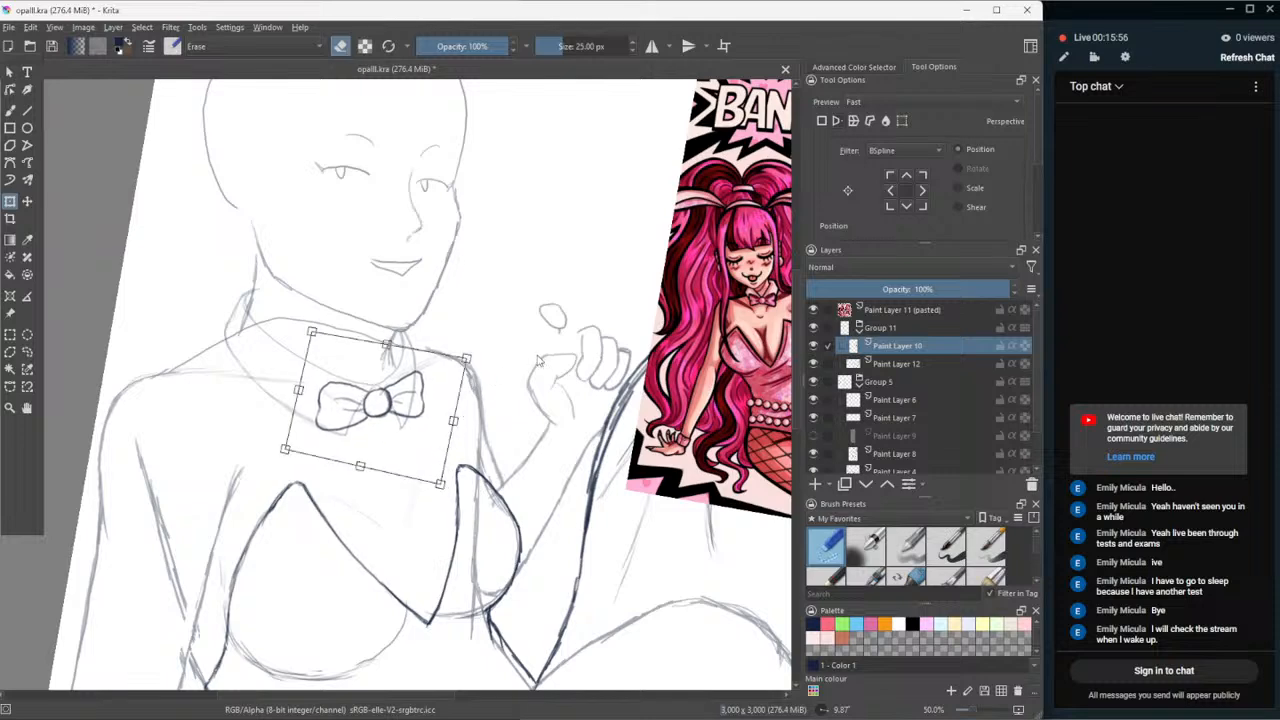
pyautogui.click(27, 201)
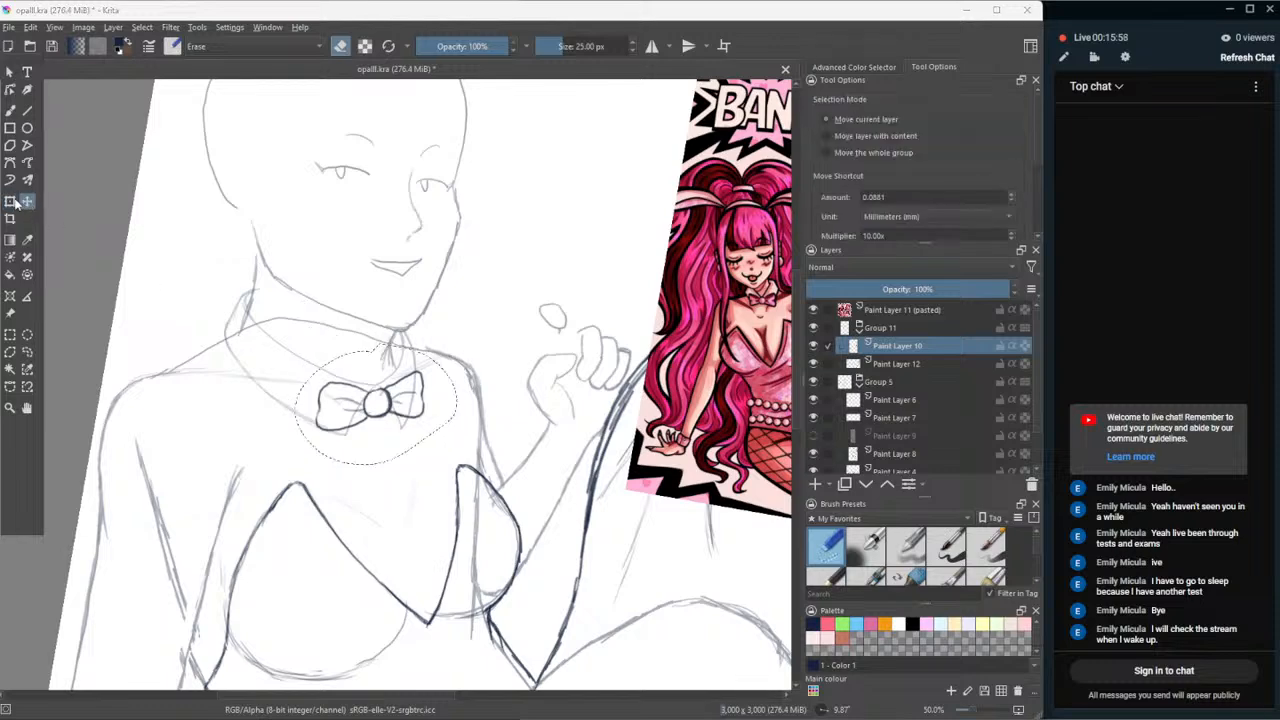
# - Widen and enlarge the bow tie slightly with a free transform, apply it, and clear the selection
pyautogui.click(10, 201)
pyautogui.moveTo(468, 356); pyautogui.dragTo(510, 327)
pyautogui.moveTo(453, 381)
pyautogui.mouseDown()
pyautogui.moveTo(483, 348)
pyautogui.moveTo(450, 377)
pyautogui.mouseUp()
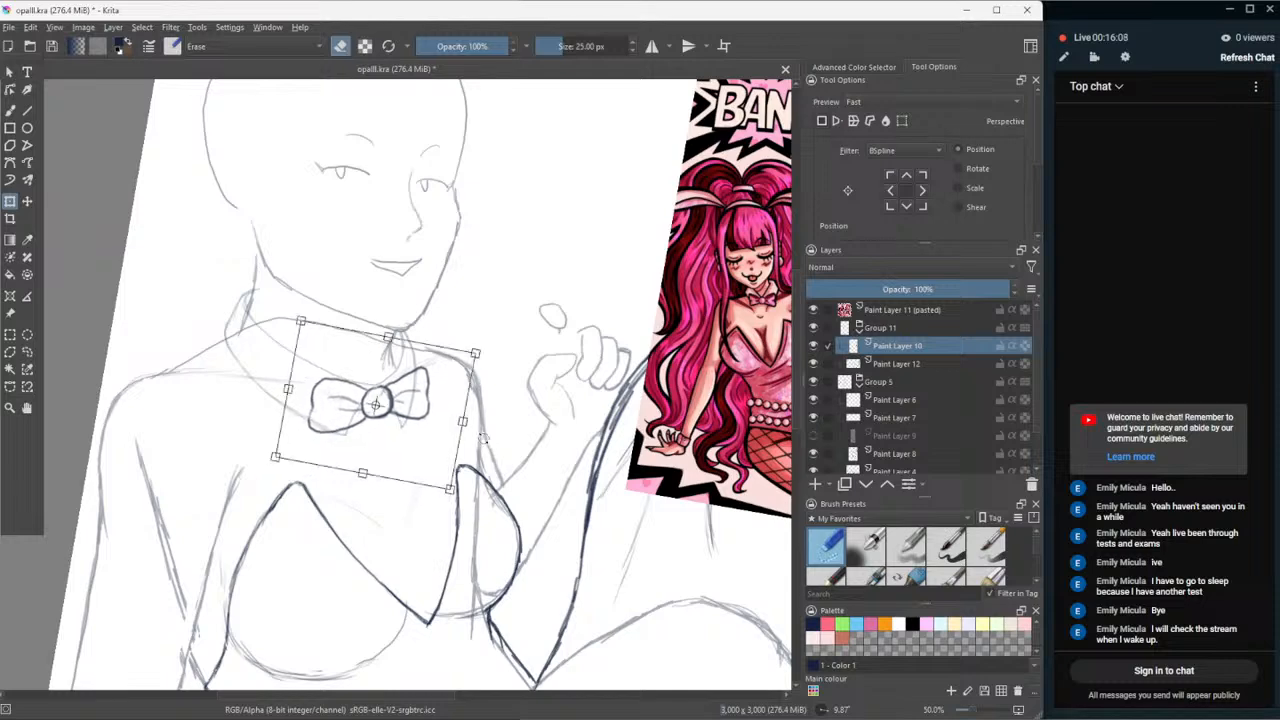
pyautogui.click(27, 407)
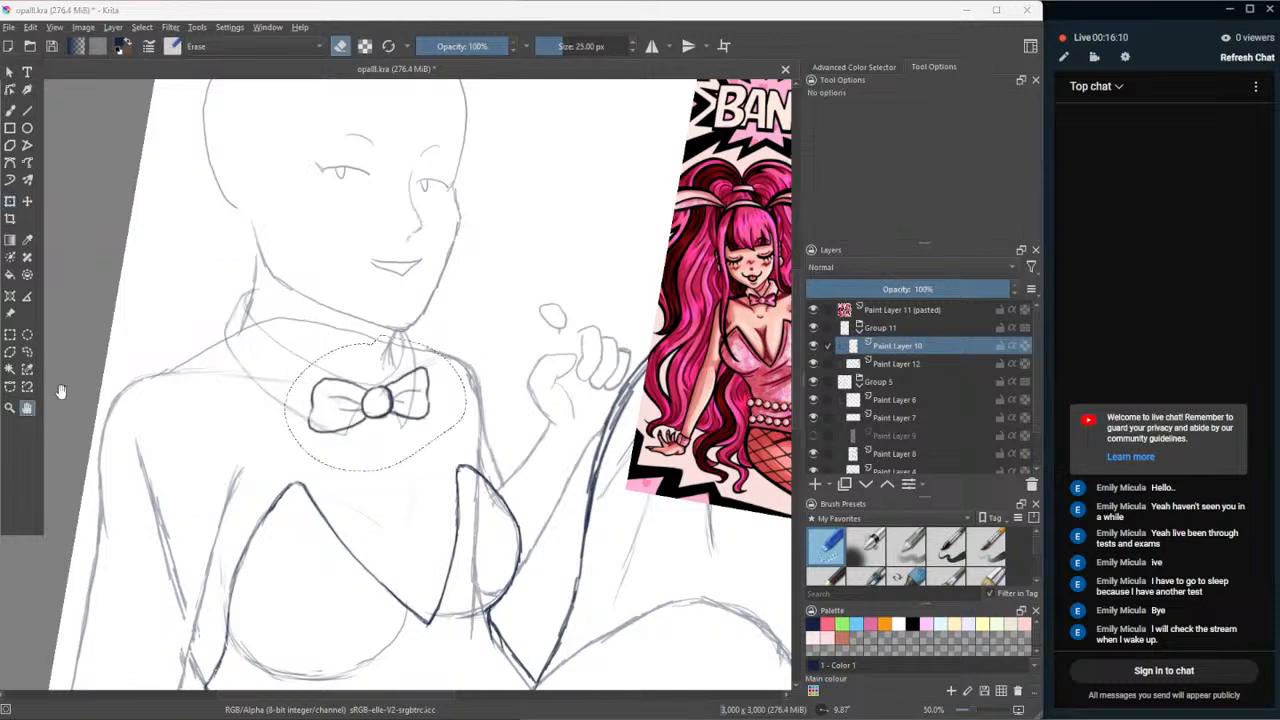
pyautogui.click(28, 353)
pyautogui.click(157, 449)
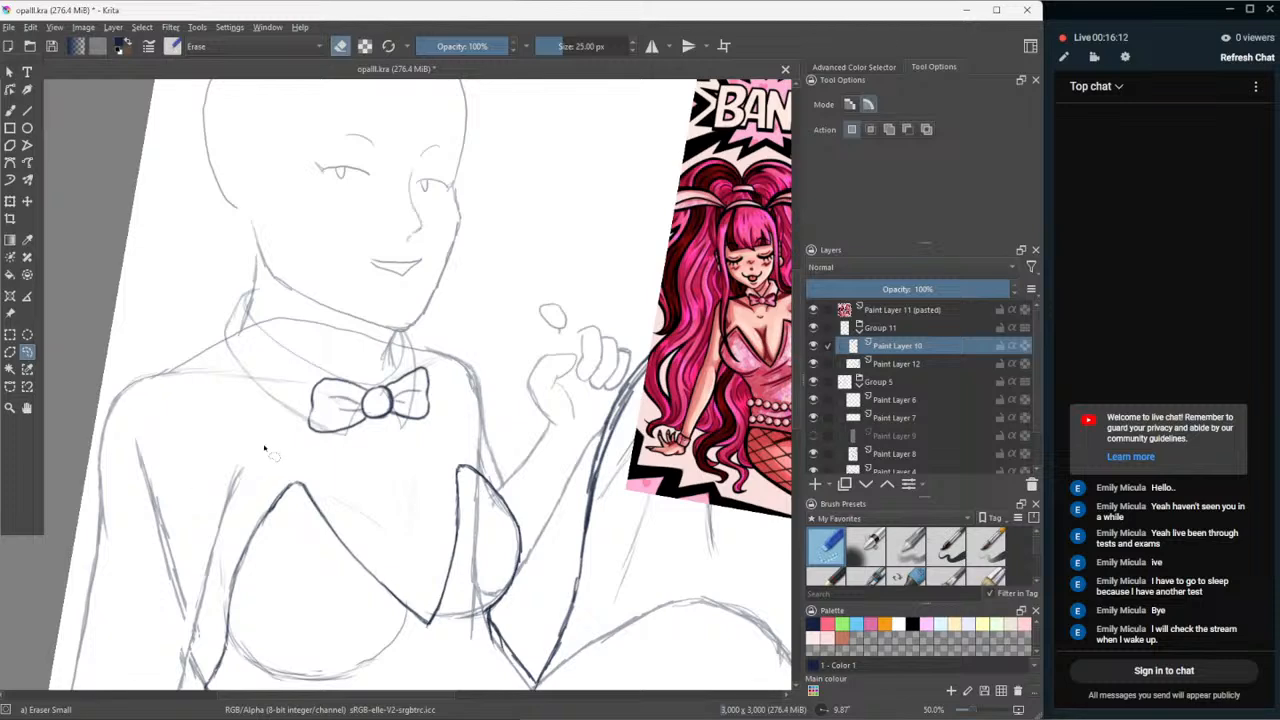
# - Narrow the collar on Paint Layer 12 slightly from both sides with a transform, and return to Paint Layer 10
pyautogui.scroll(-2, 265, 449)
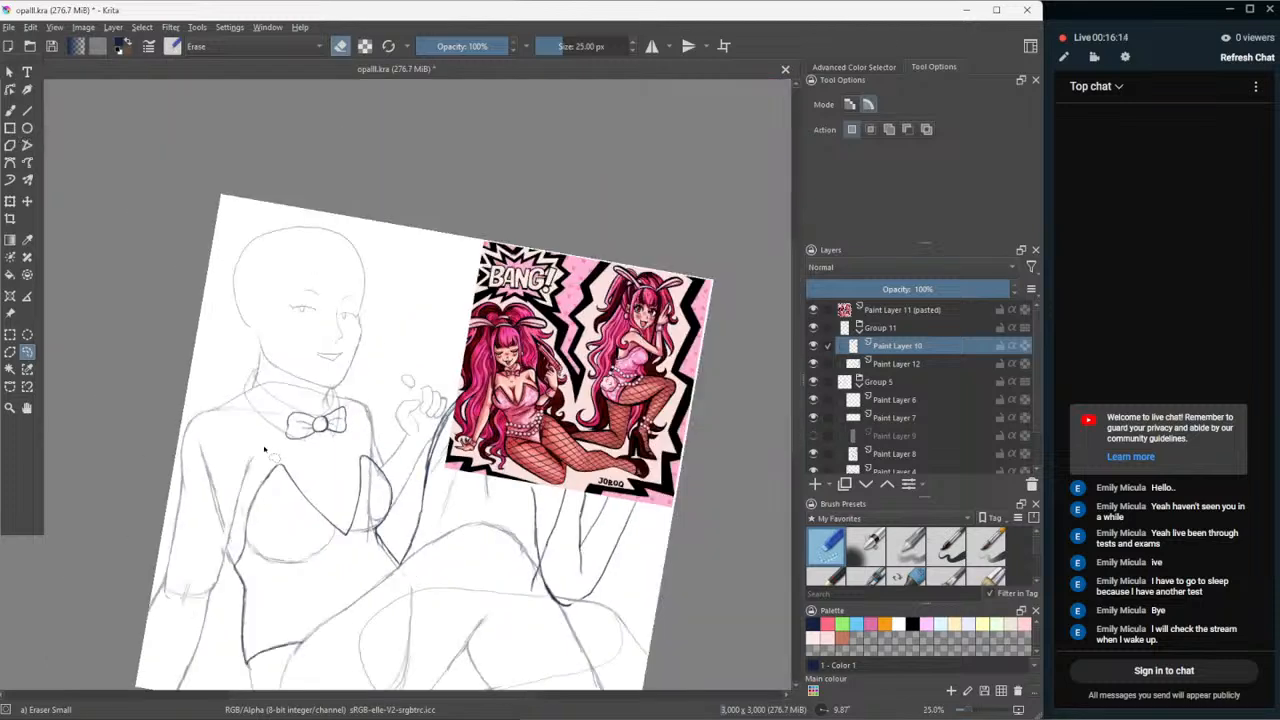
pyautogui.scroll(2, 204, 456)
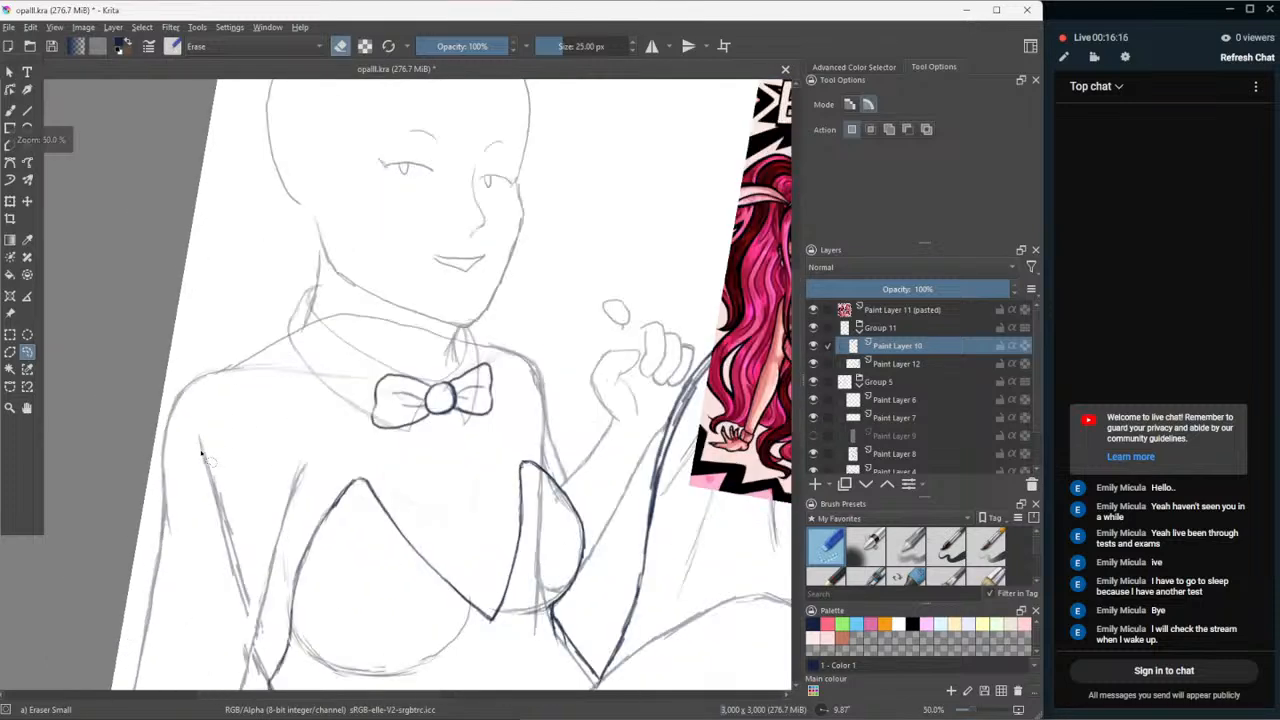
pyautogui.click(853, 366)
pyautogui.hotkey('ctrl', 't')
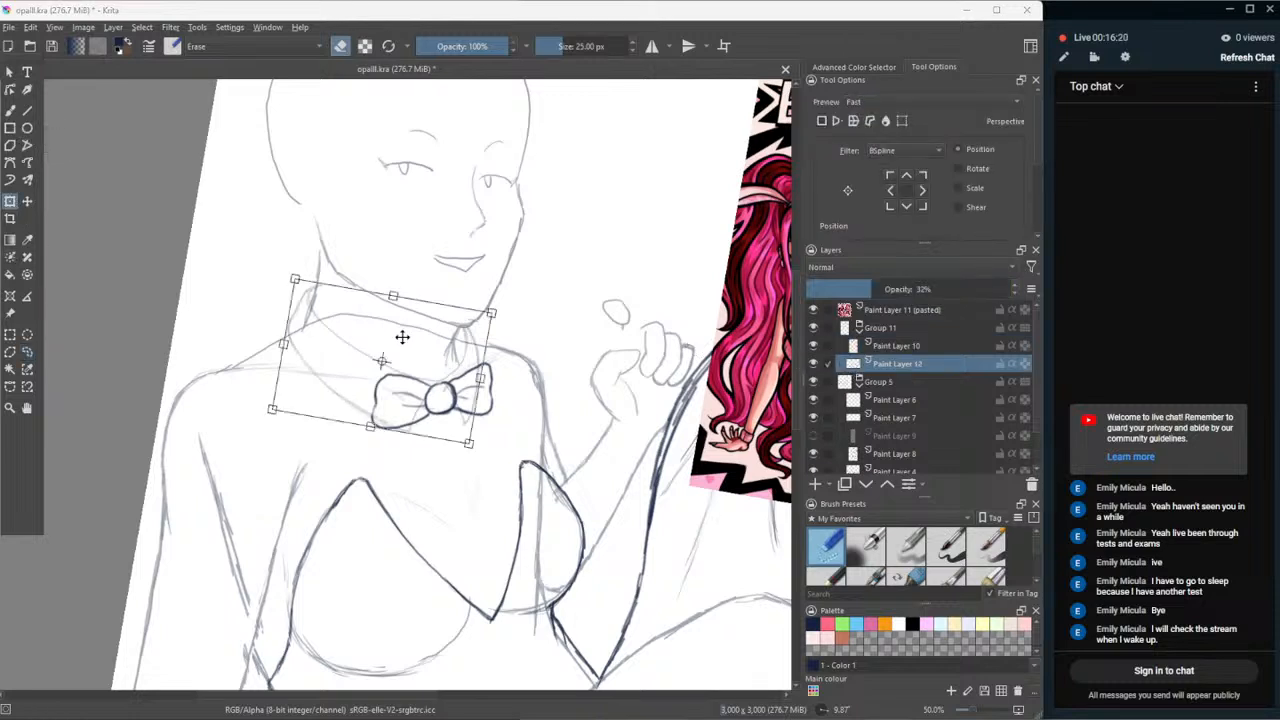
pyautogui.moveTo(485, 378); pyautogui.dragTo(483, 378)
pyautogui.moveTo(281, 344); pyautogui.dragTo(286, 344)
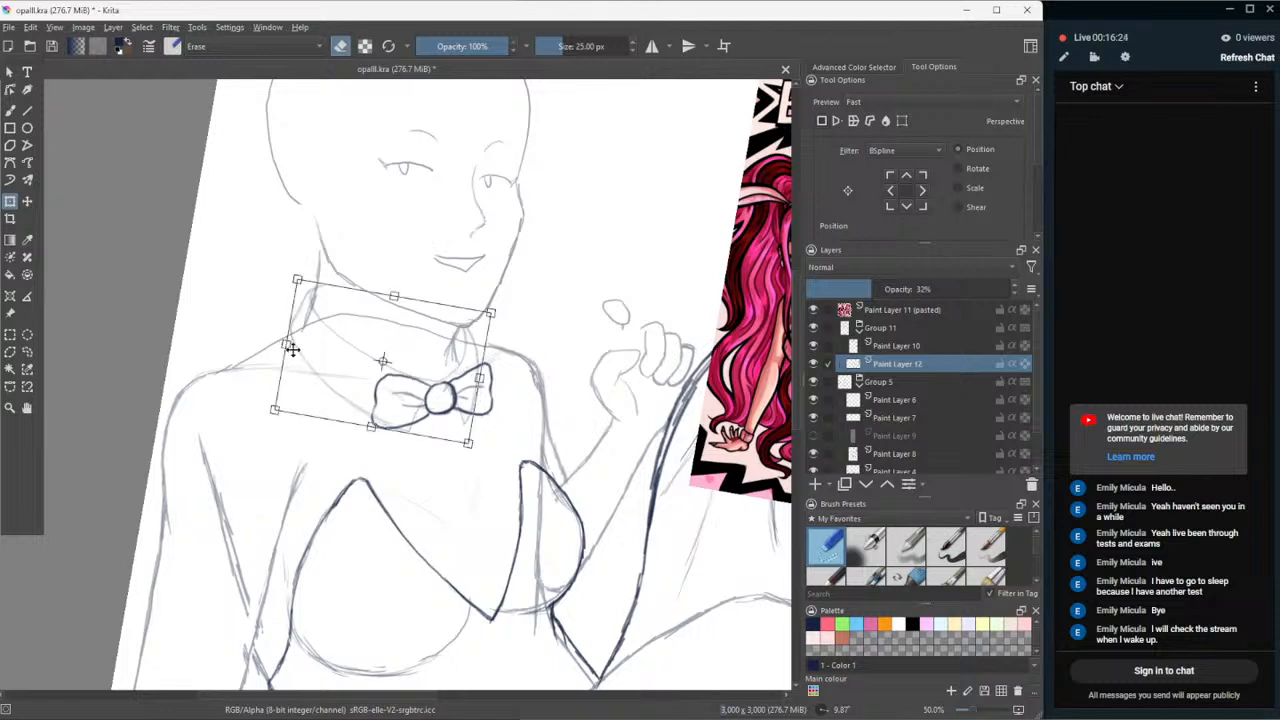
pyautogui.moveTo(481, 378); pyautogui.dragTo(477, 378)
pyautogui.click(860, 347)
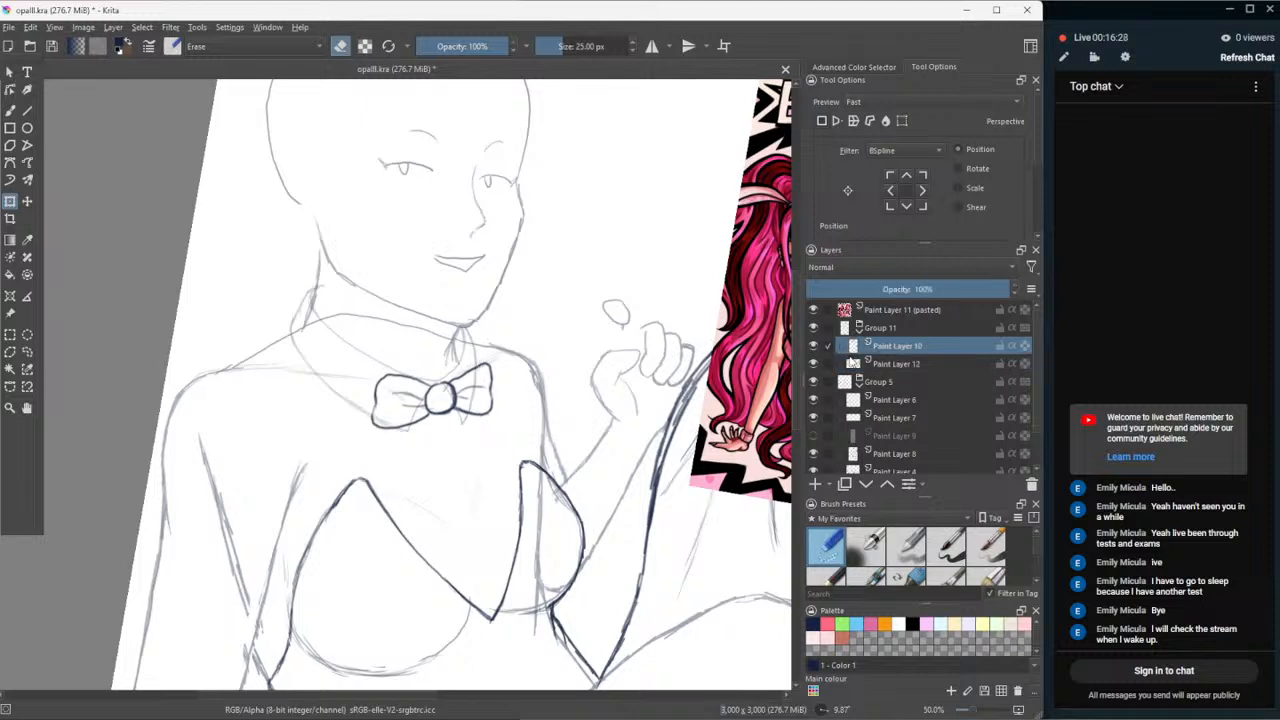
# - Lasso the bow tie on Paint Layer 10, nudge it slightly into place under the chin, and clear the selection
pyautogui.click(27, 352)
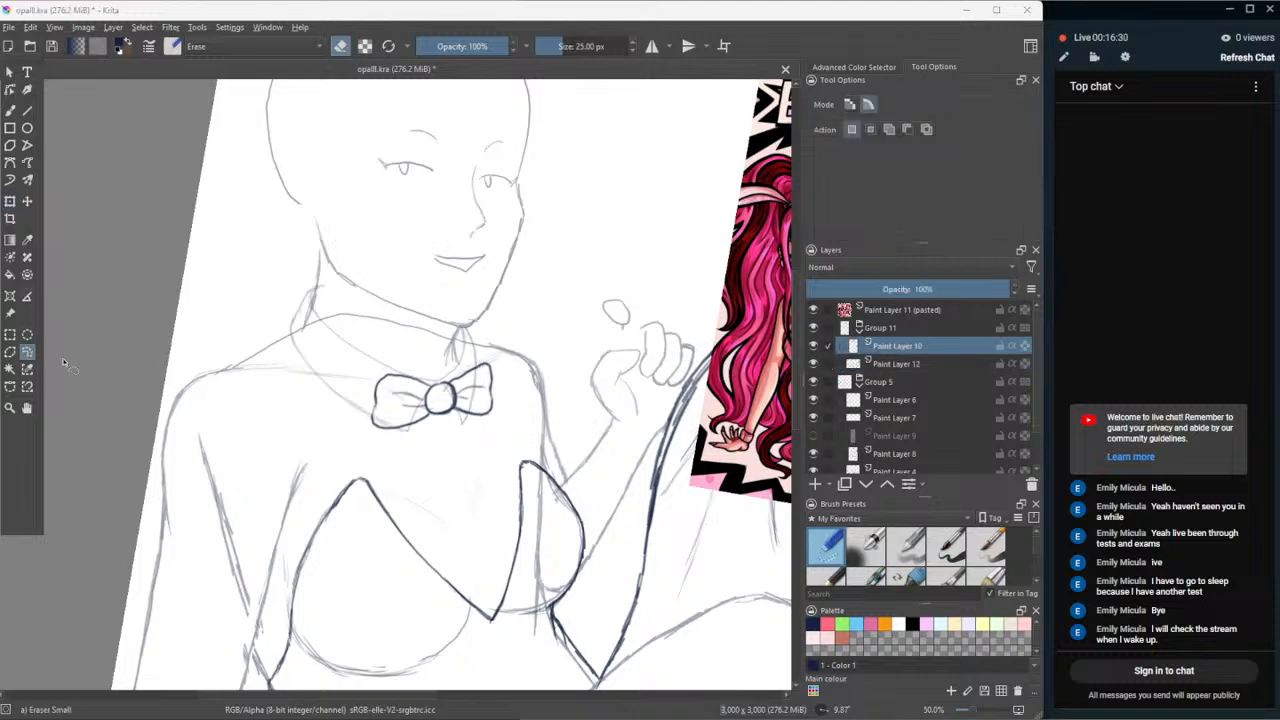
pyautogui.moveTo(380, 340)
pyautogui.mouseDown()
pyautogui.moveTo(530, 400)
pyautogui.moveTo(400, 335)
pyautogui.moveTo(380, 340)
pyautogui.mouseUp()
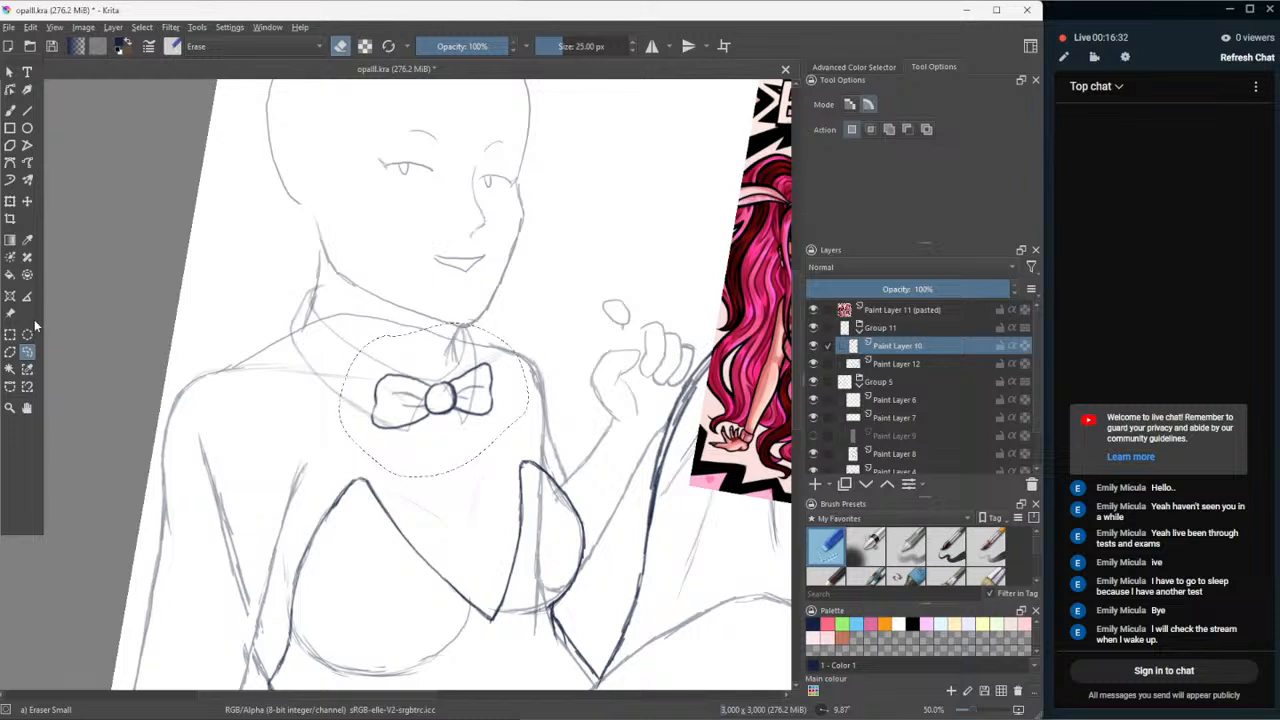
pyautogui.click(27, 201)
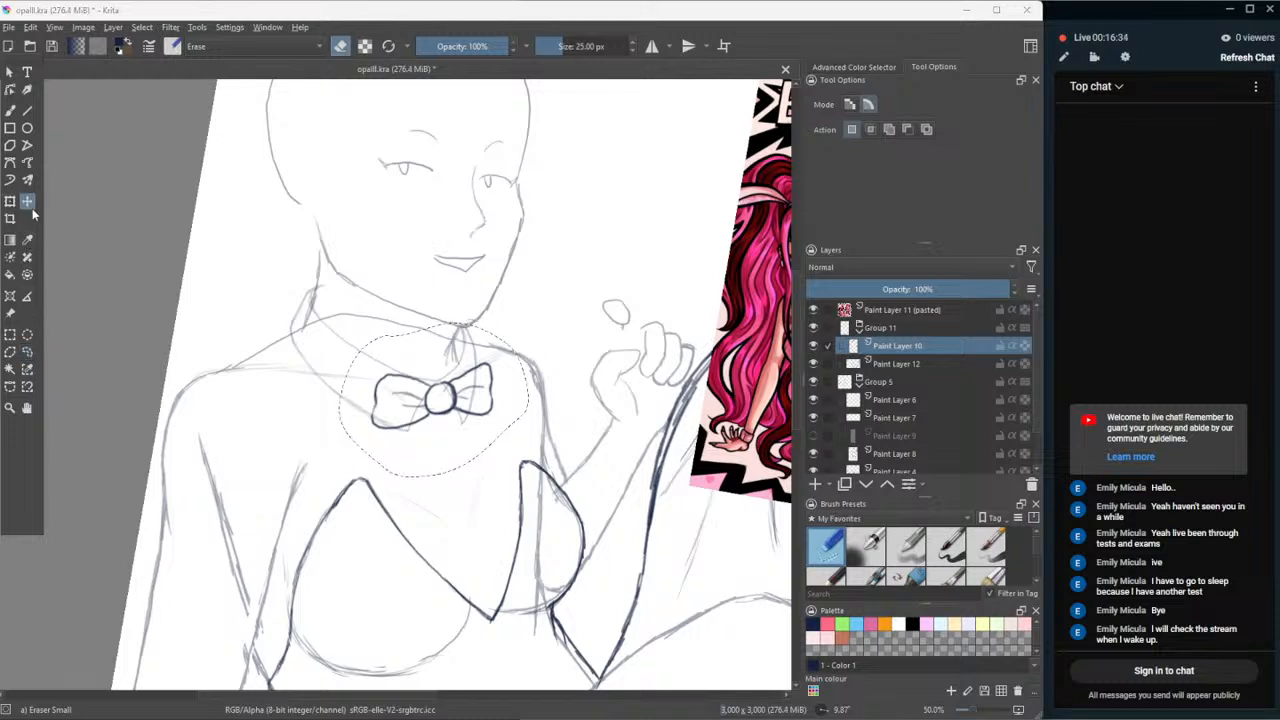
pyautogui.moveTo(320, 321); pyautogui.dragTo(326, 329)
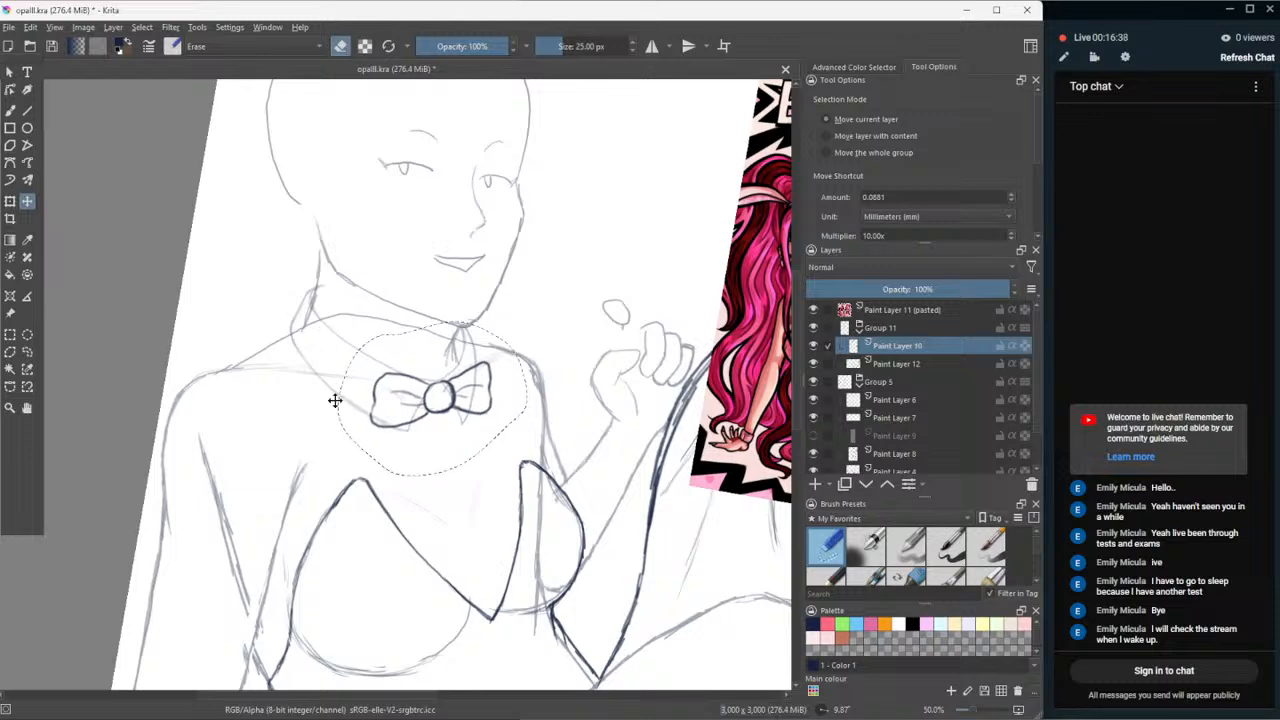
pyautogui.scroll(-3, 323, 392)
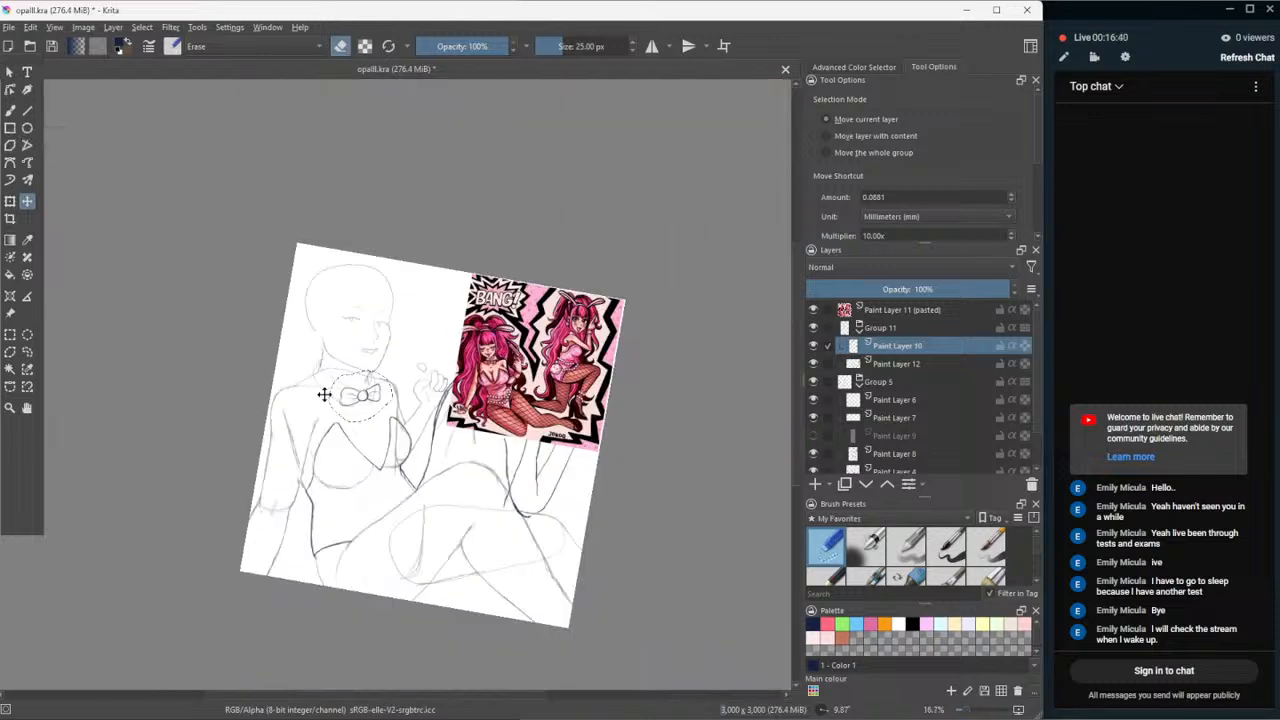
pyautogui.scroll(4, 323, 392)
pyautogui.scroll(1, 560, 452)
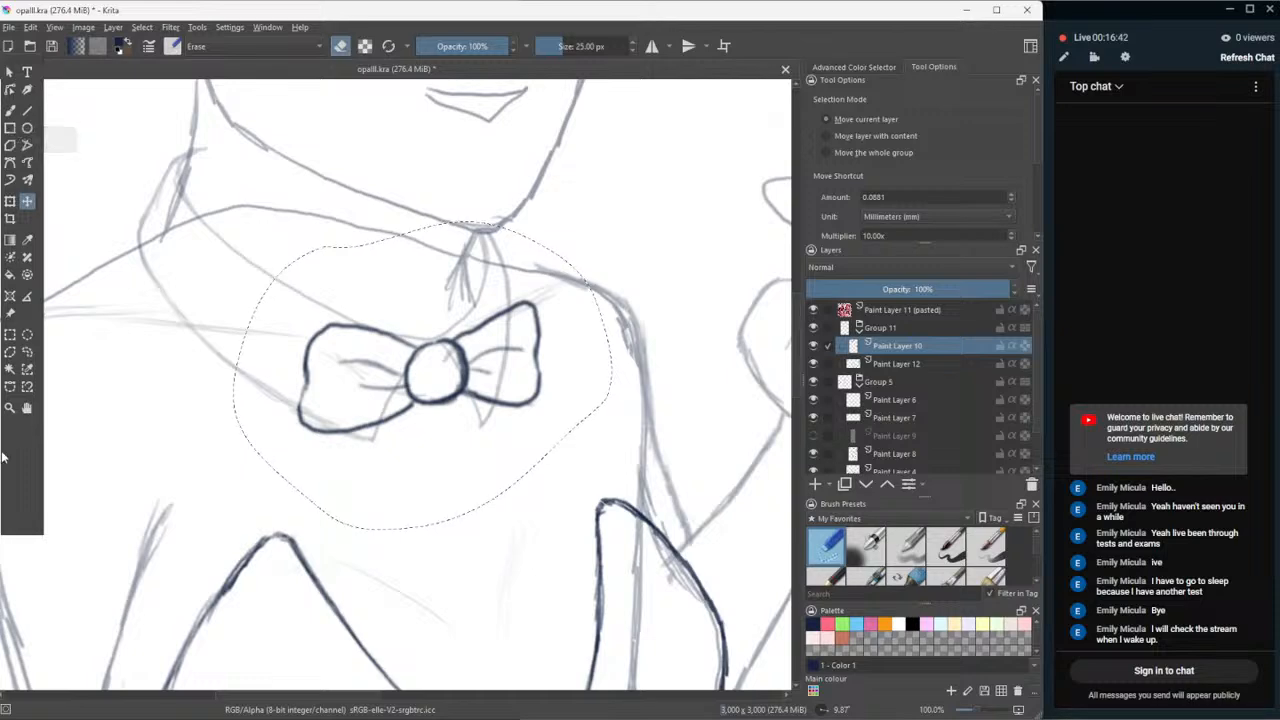
pyautogui.click(27, 408)
pyautogui.click(27, 352)
pyautogui.click(103, 403)
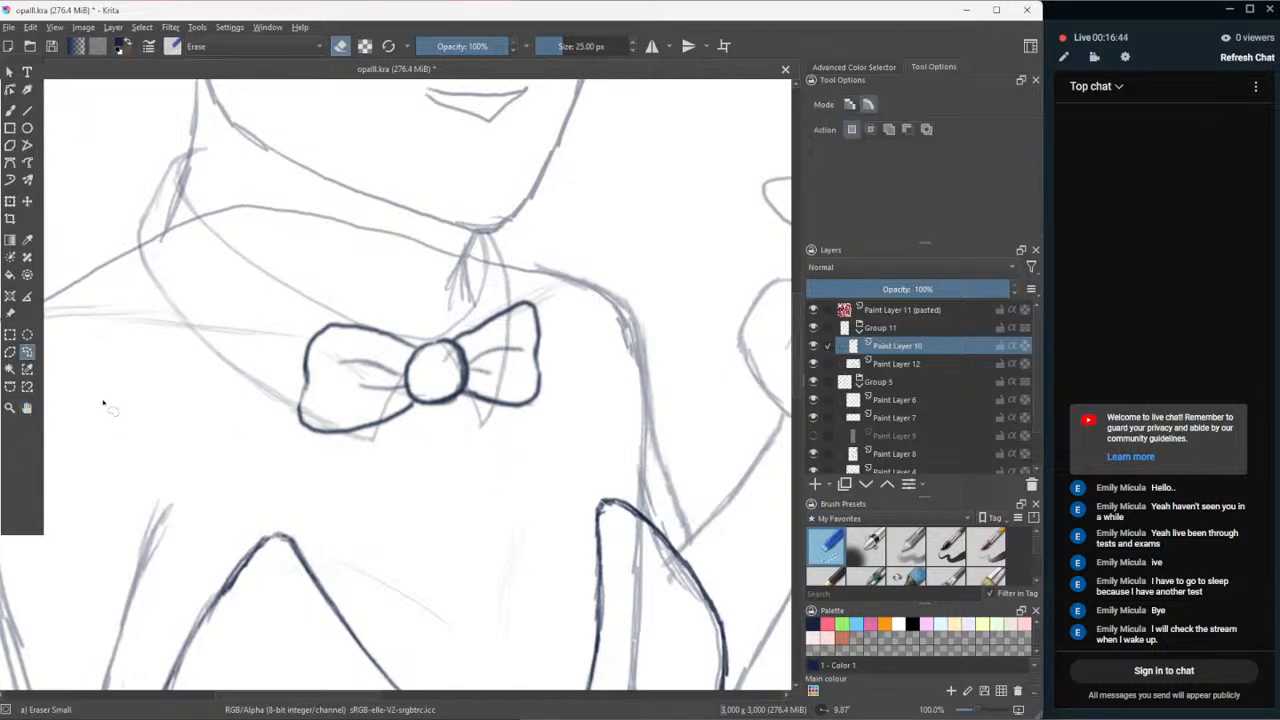
# - Erase the collar sketch lines that cross the inside of the bow tie's loops on Paint Layer 12
pyautogui.click(851, 364)
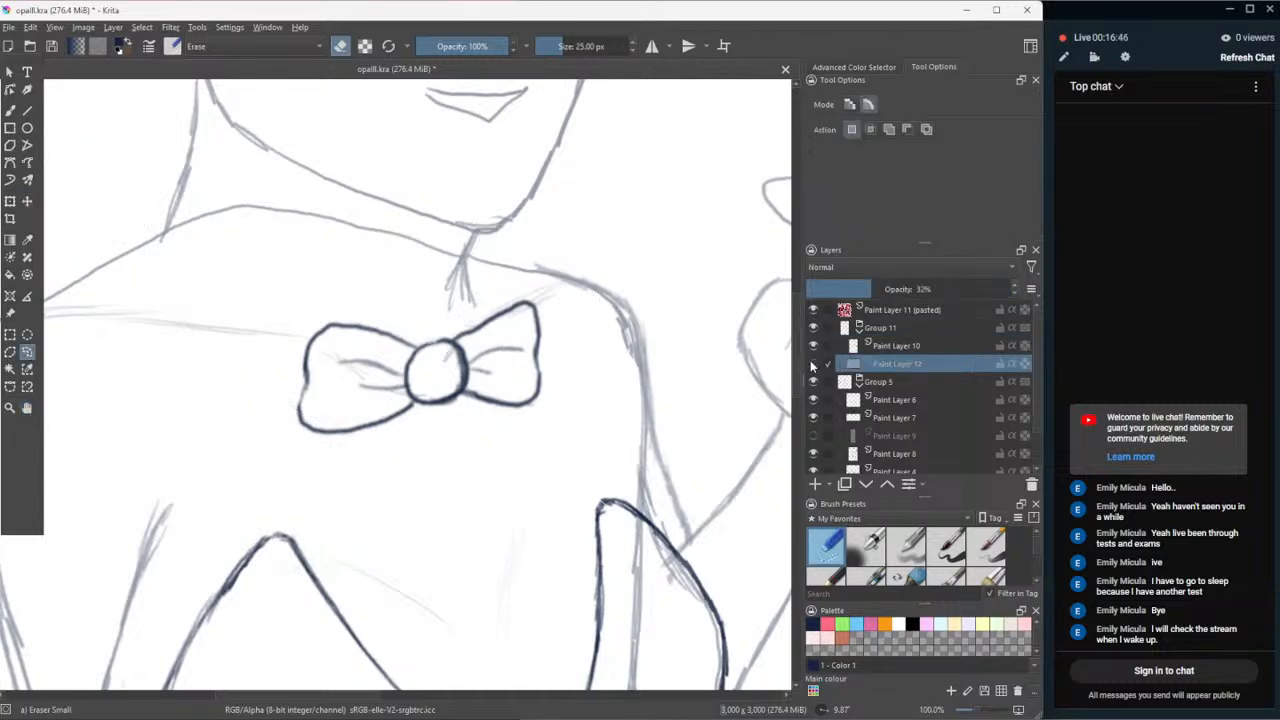
pyautogui.press('b')
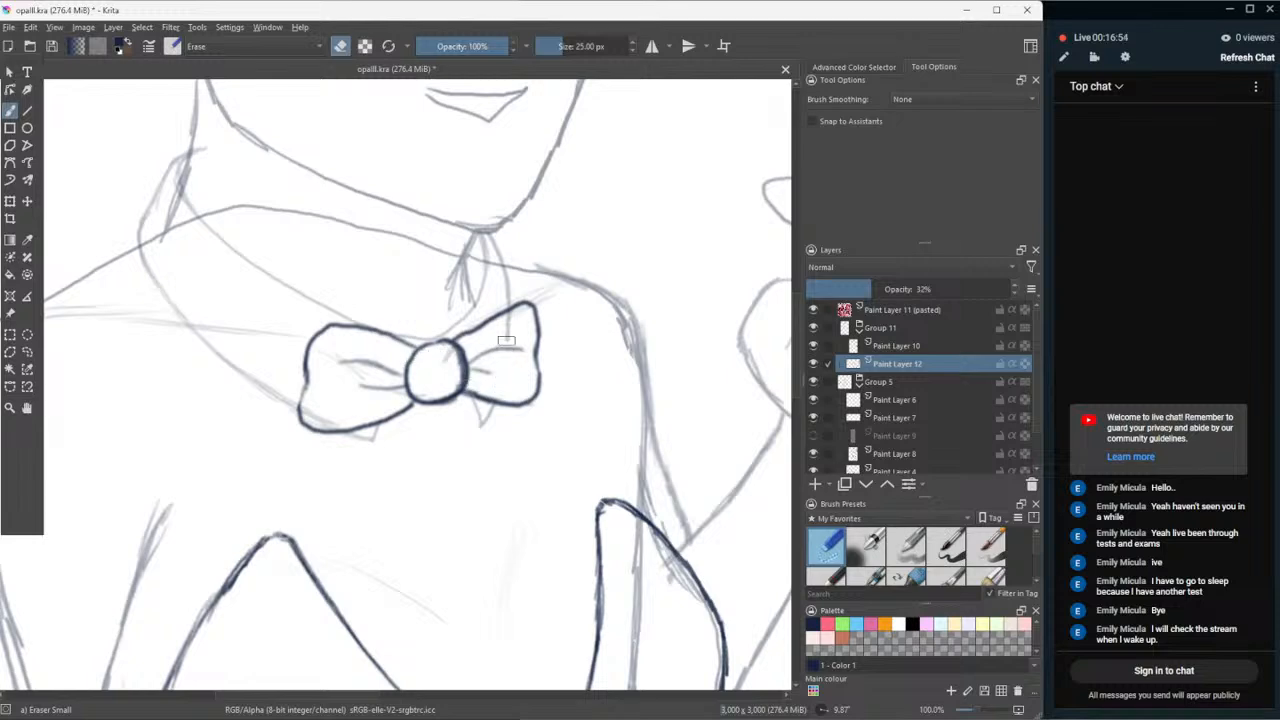
pyautogui.moveTo(507, 338); pyautogui.dragTo(510, 318)
pyautogui.moveTo(330, 408); pyautogui.dragTo(307, 411)
pyautogui.press('-')
pyautogui.press('-')
pyautogui.press('-')
pyautogui.press('-')
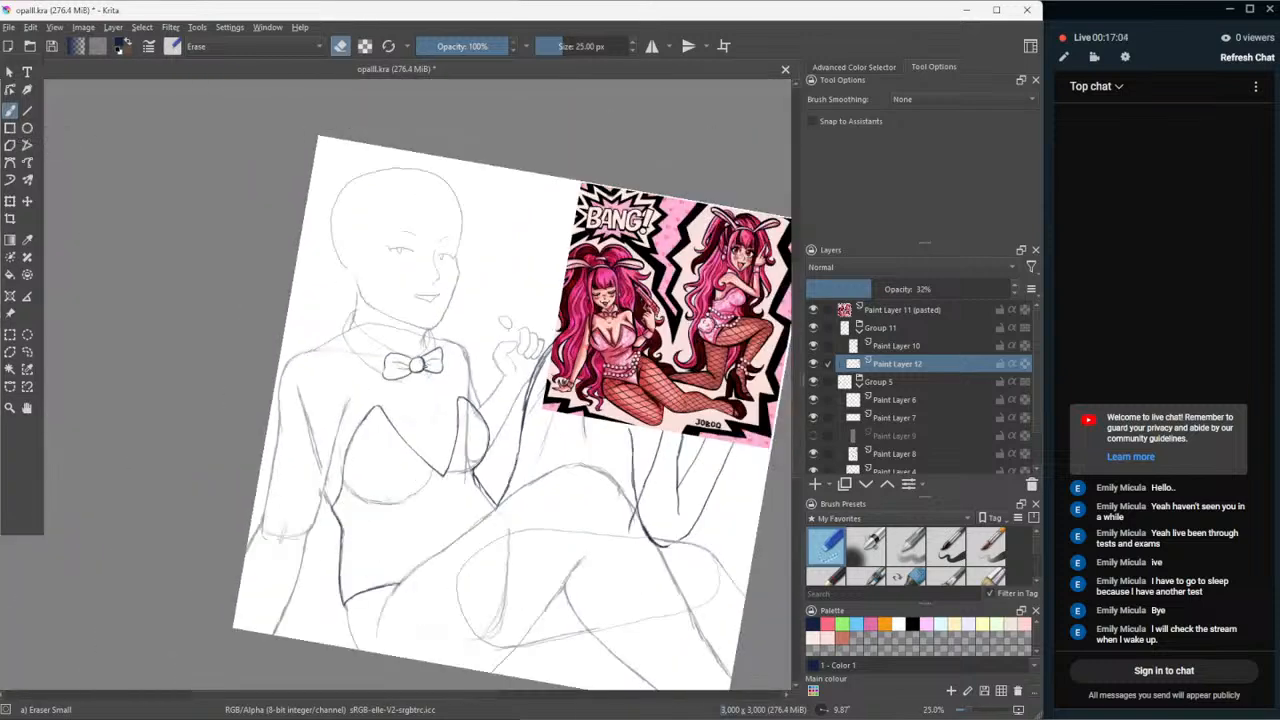
# - Identify the layer holding the raised arm by switching Paint Layers 12, 7 and 8 off and on, and make Paint Layer 8 active
pyautogui.press('+')
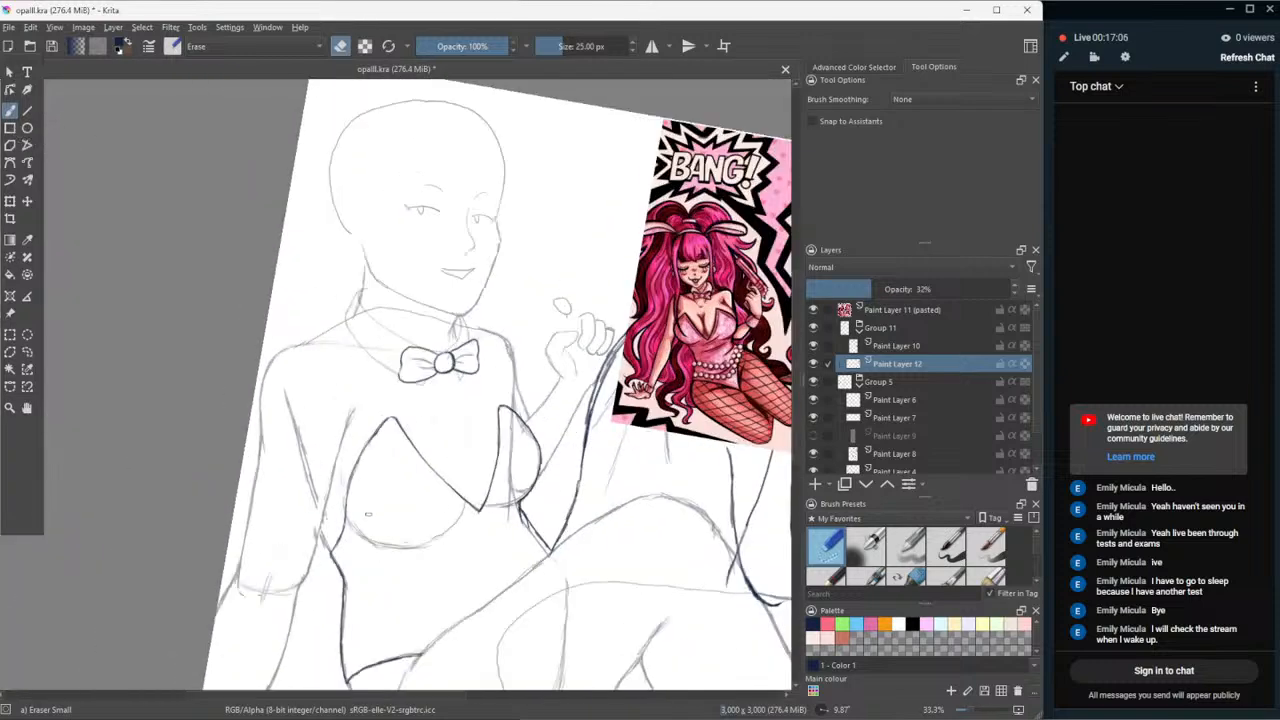
pyautogui.click(27, 408)
pyautogui.moveTo(521, 372); pyautogui.dragTo(421, 323)
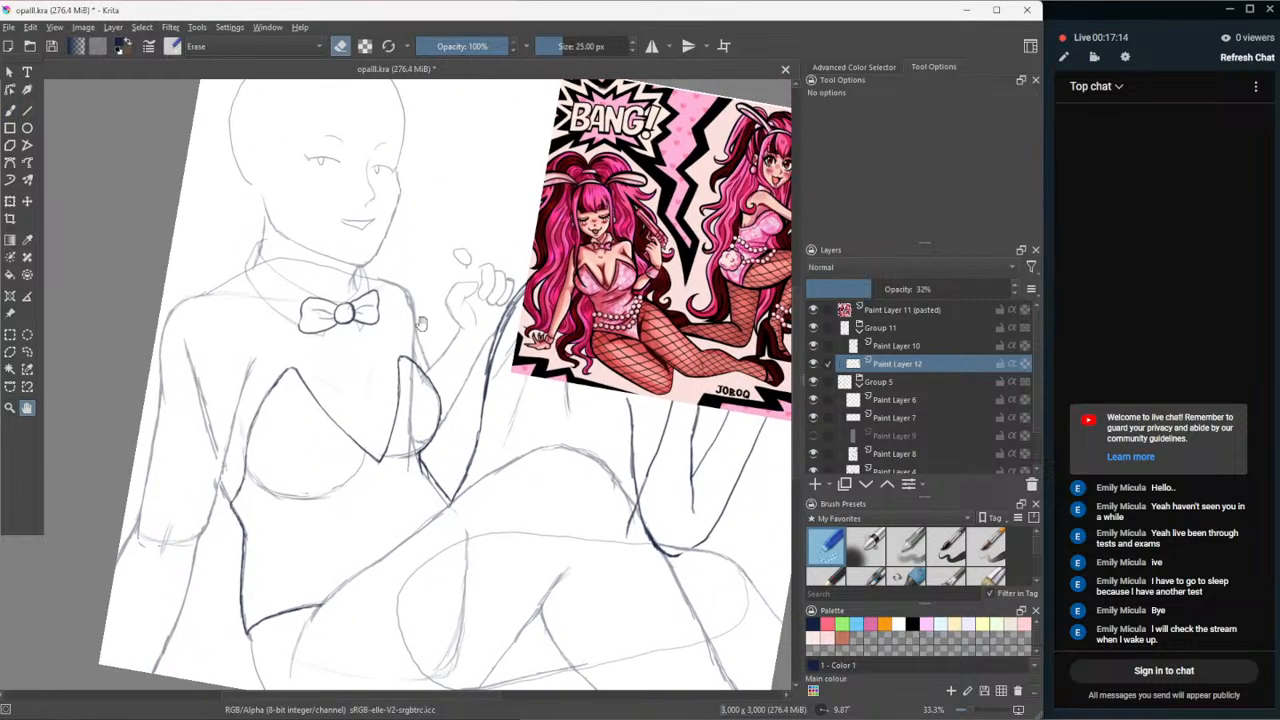
pyautogui.scroll(1, 421, 323)
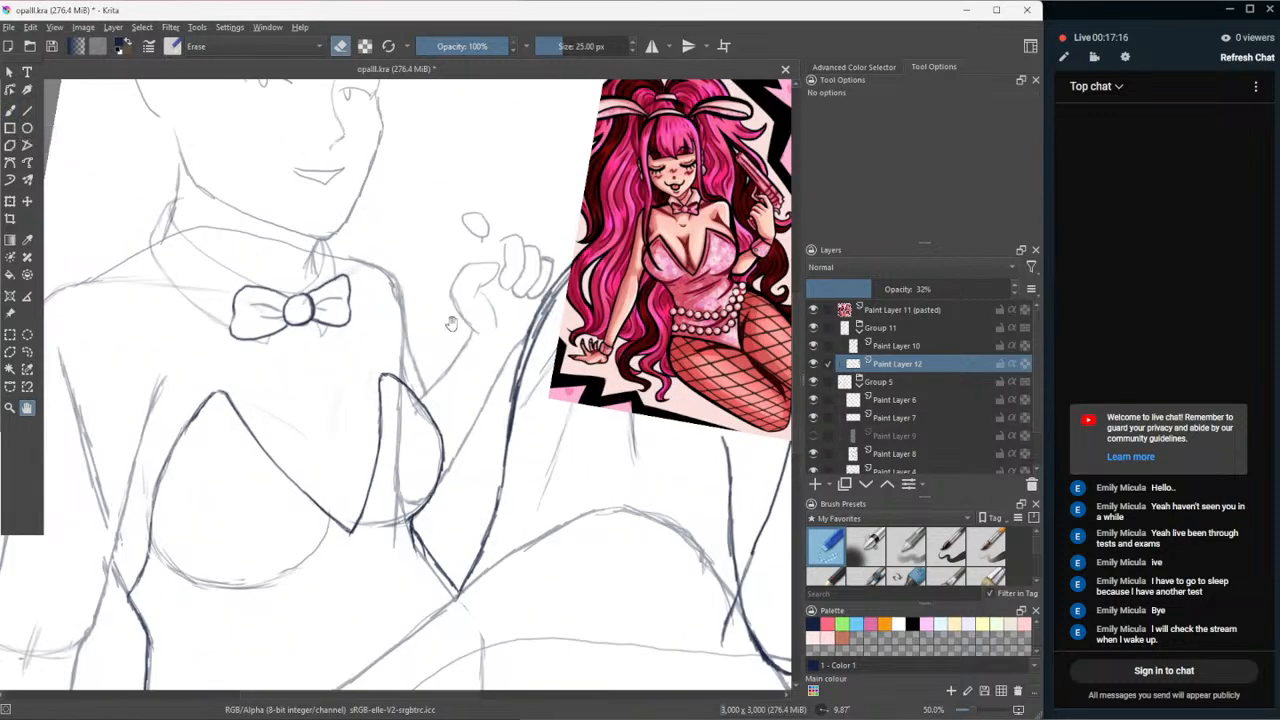
pyautogui.click(814, 365)
pyautogui.click(814, 365)
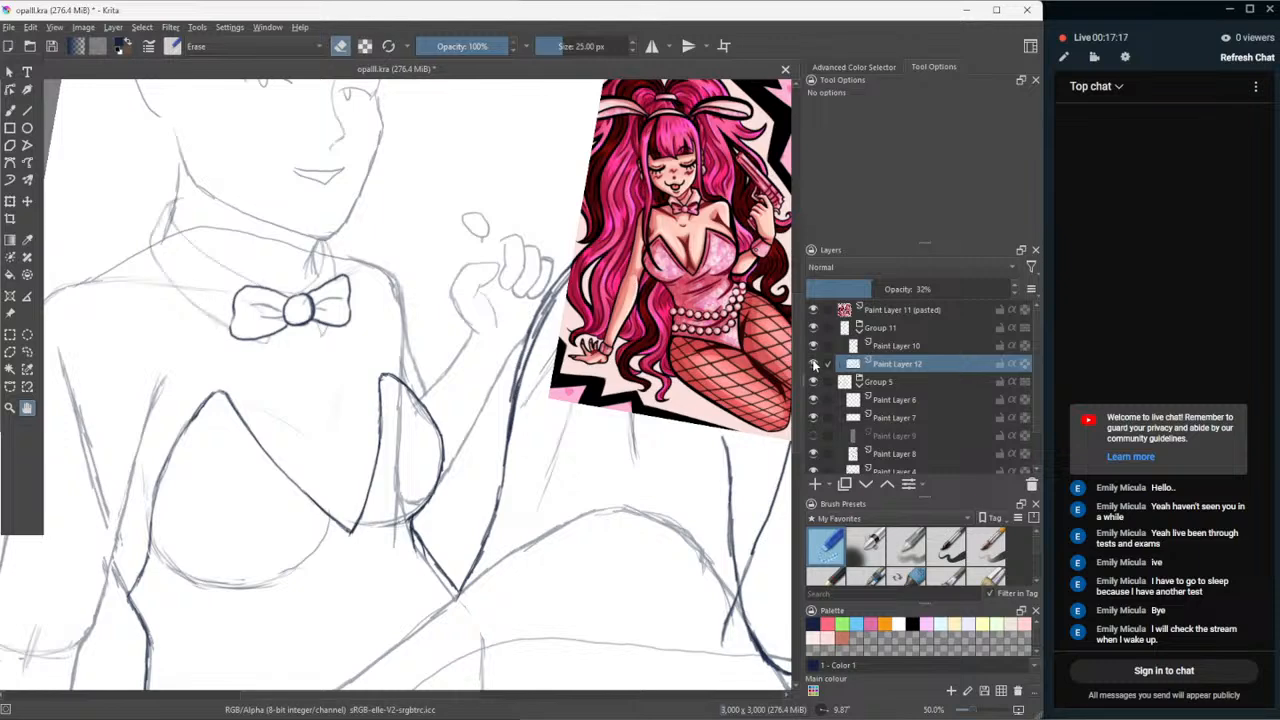
pyautogui.click(815, 418)
pyautogui.click(815, 418)
pyautogui.click(814, 453)
pyautogui.click(814, 453)
pyautogui.click(855, 453)
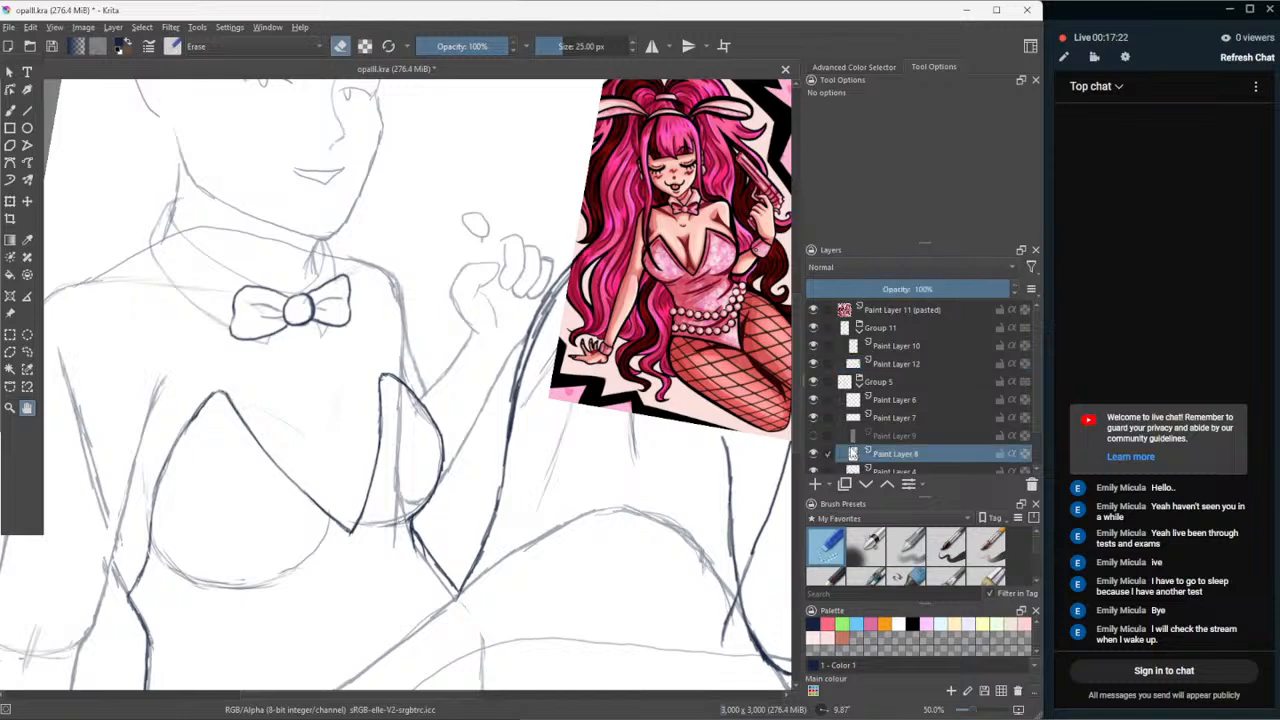
# - Show the gun sketch on Paint Layer 9 and check the raised arm against it by toggling Paint Layer 8's visibility
pyautogui.scroll(-1, 624, 438)
pyautogui.scroll(-1, 624, 438)
pyautogui.scroll(1, 624, 438)
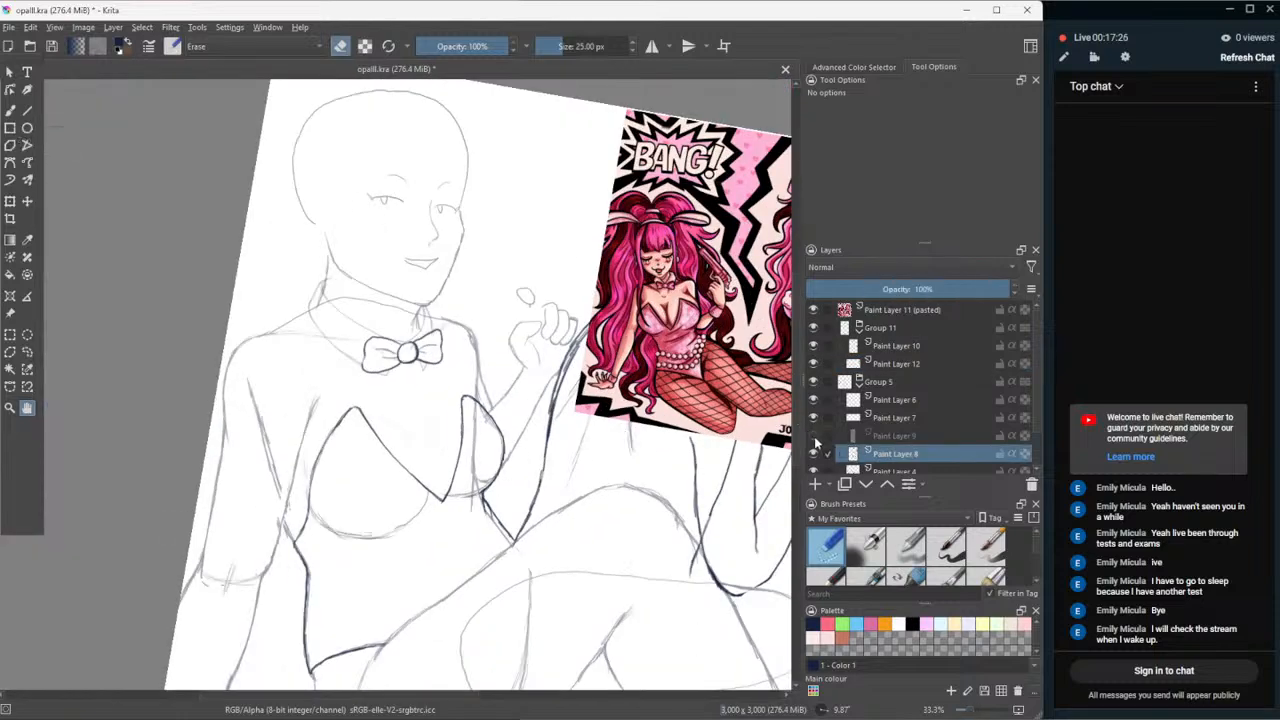
pyautogui.click(813, 436)
pyautogui.click(813, 453)
pyautogui.click(813, 453)
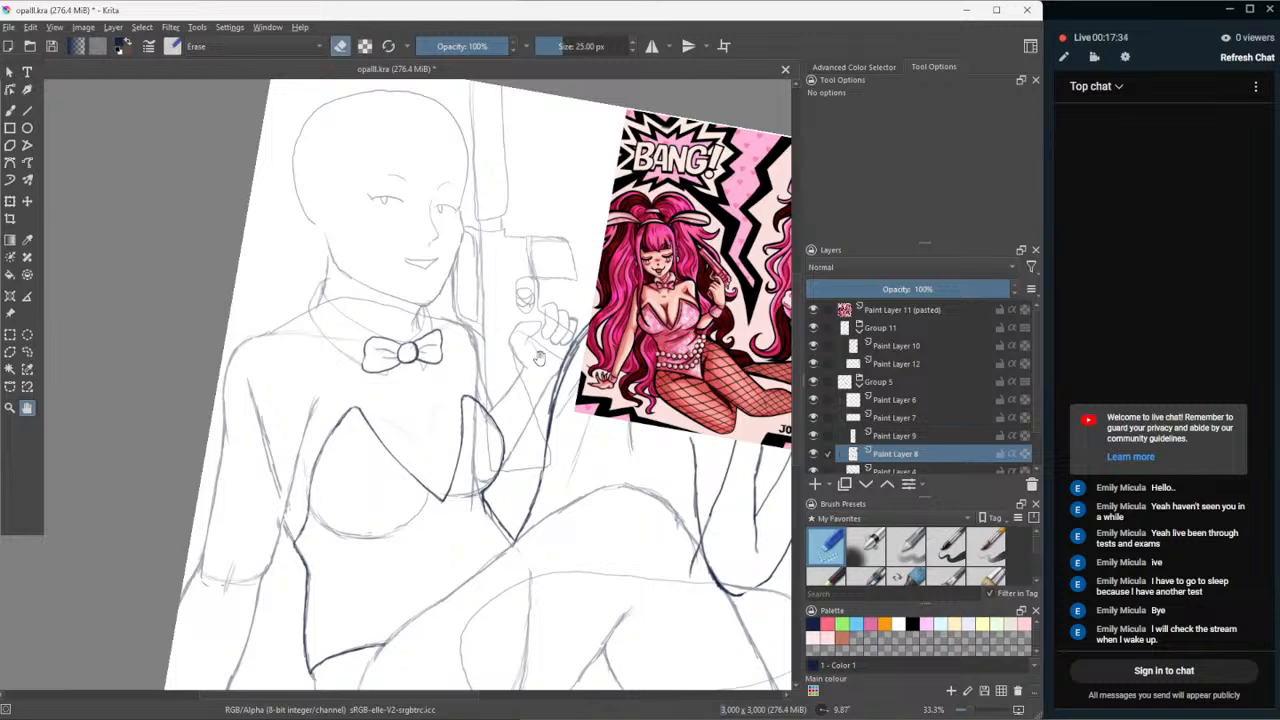
pyautogui.scroll(3, 539, 358)
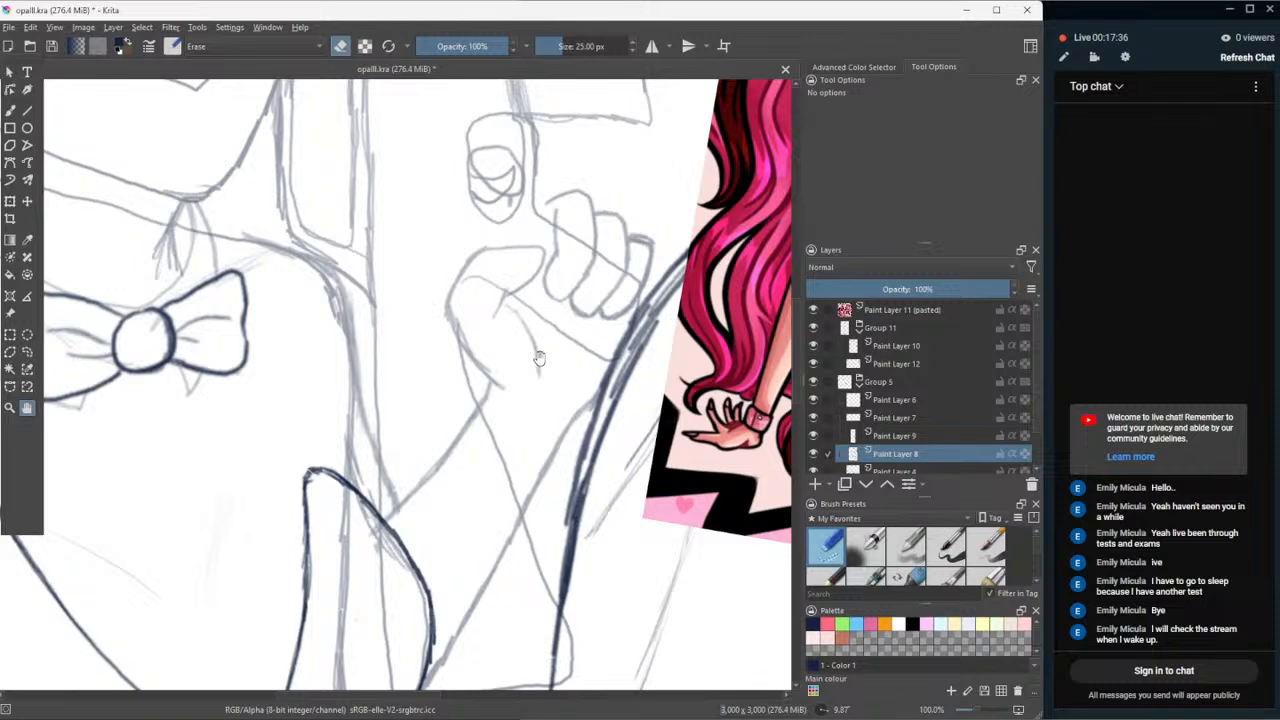
pyautogui.click(813, 456)
pyautogui.click(813, 456)
pyautogui.click(813, 455)
pyautogui.click(813, 455)
pyautogui.click(23, 200)
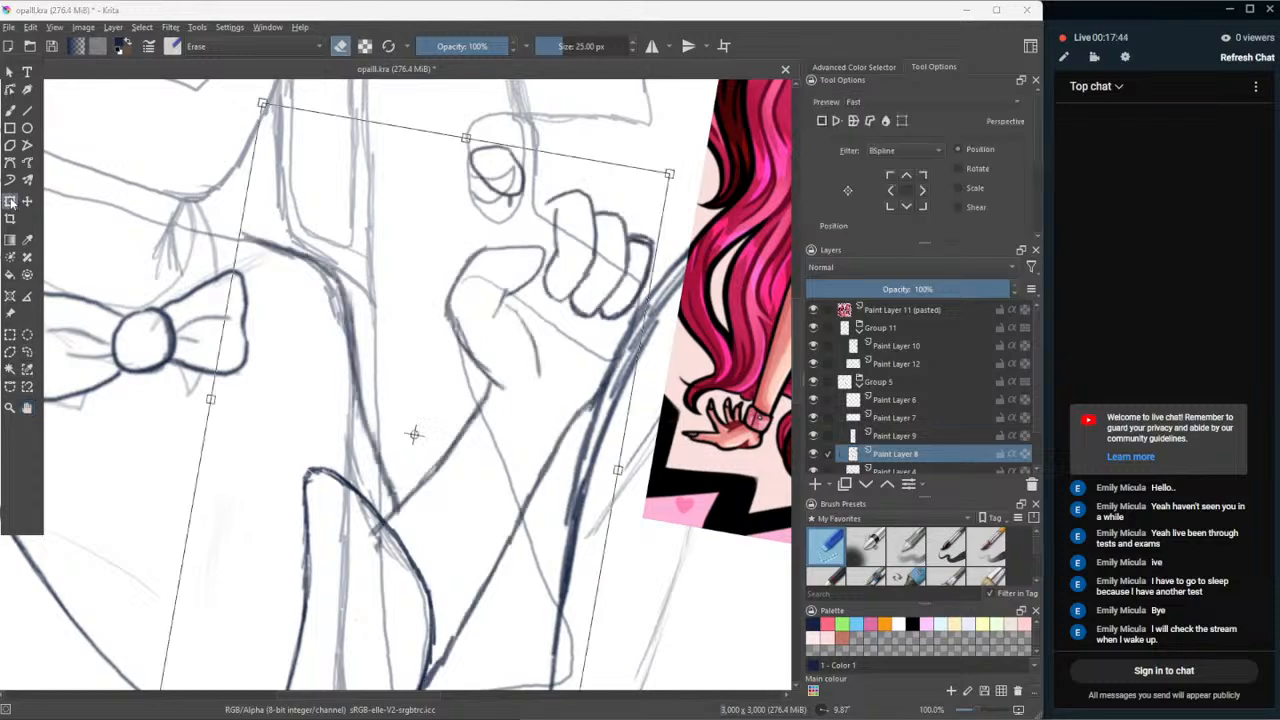
pyautogui.scroll(-2, 263, 280)
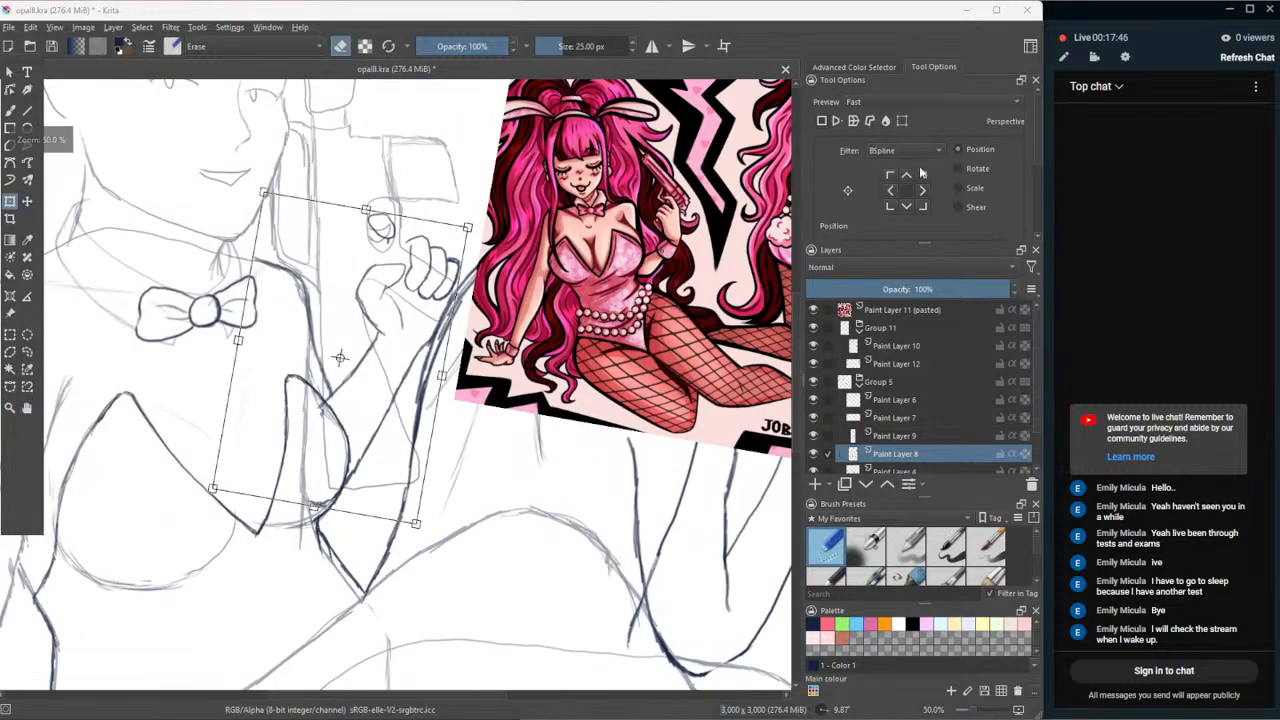
pyautogui.click(837, 121)
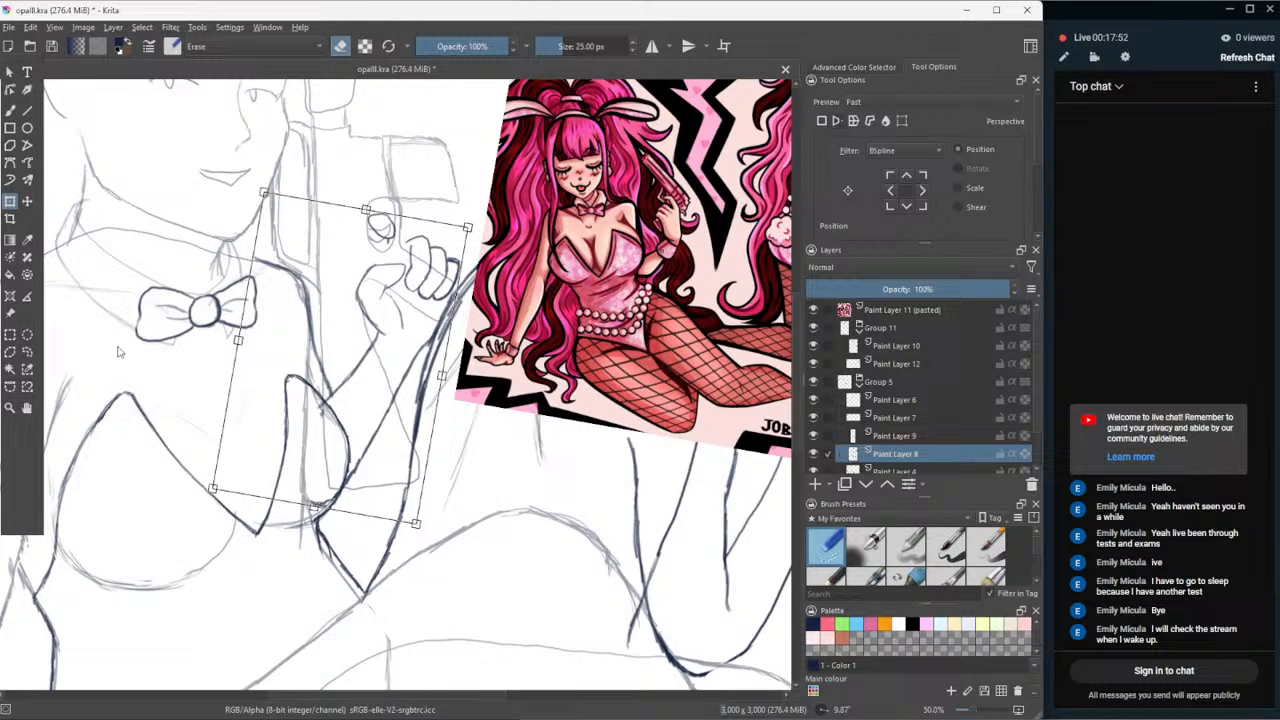
pyautogui.click(27, 408)
# - Compare the raised arm, hand and gun with the reference artwork, both in the whole composition and close up
pyautogui.scroll(-2, 362, 357)
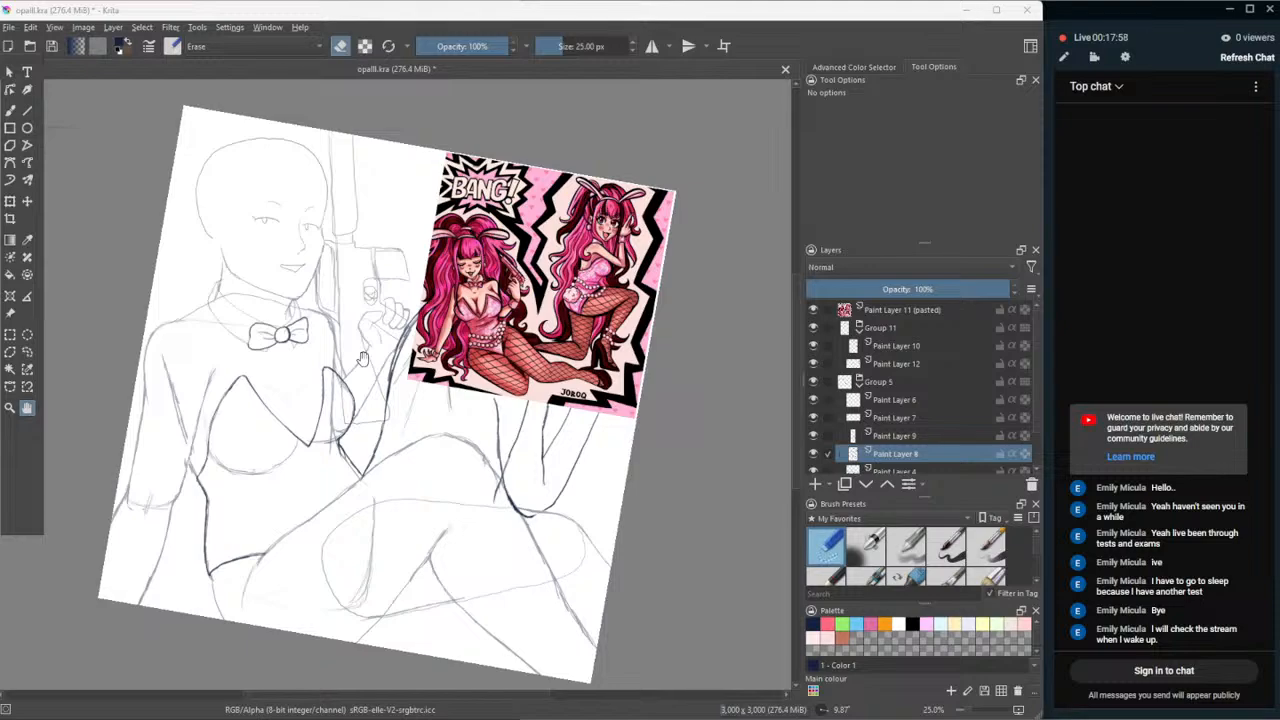
pyautogui.scroll(2, 362, 357)
pyautogui.scroll(-2, 362, 357)
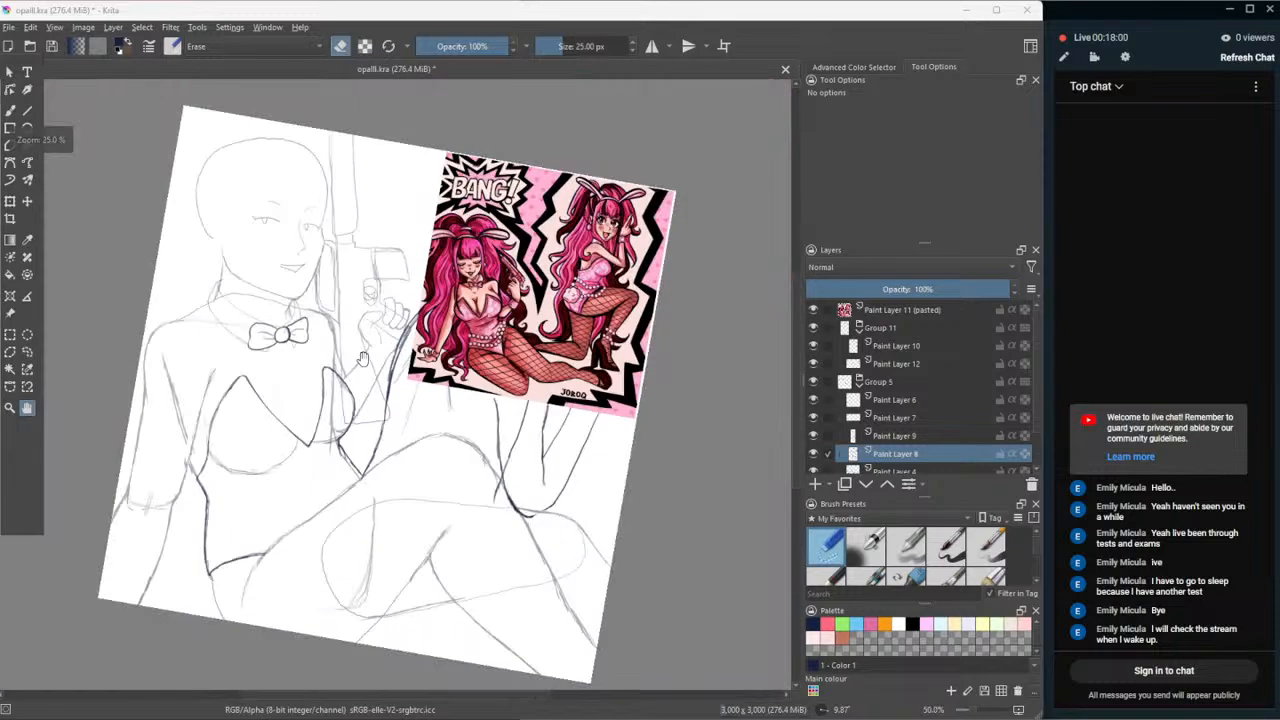
pyautogui.scroll(2, 362, 357)
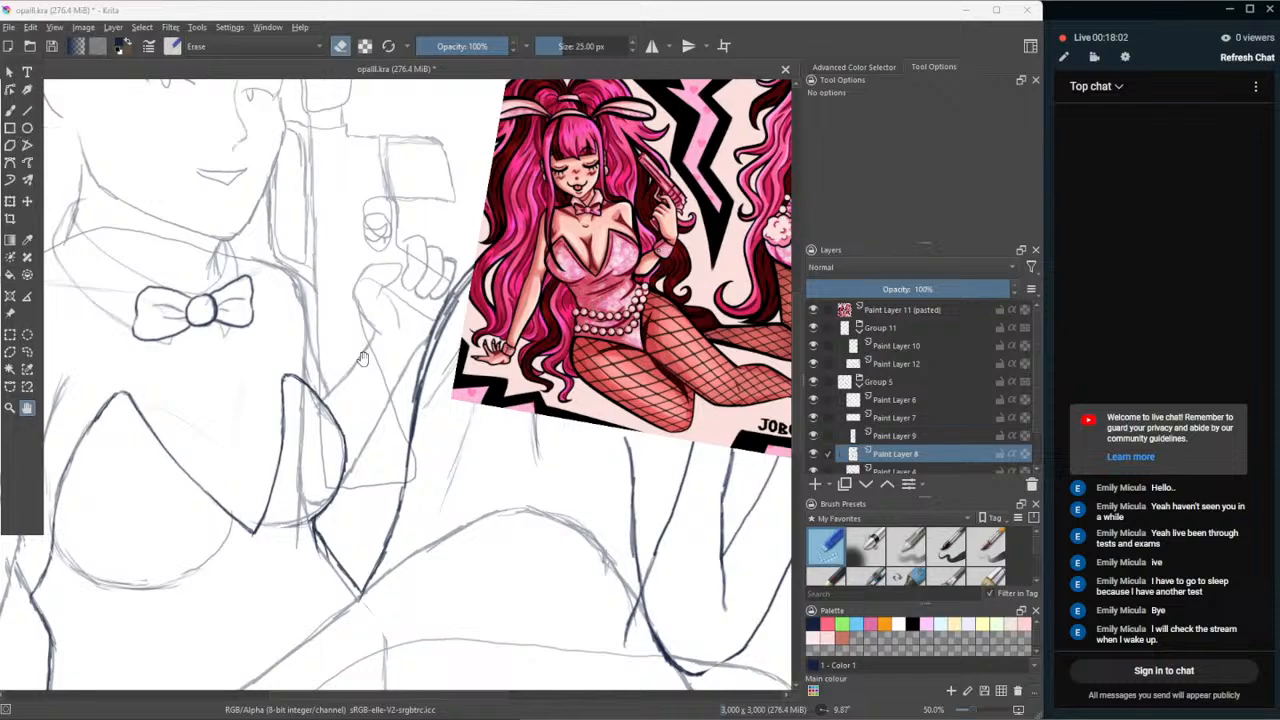
pyautogui.scroll(-2, 292, 389)
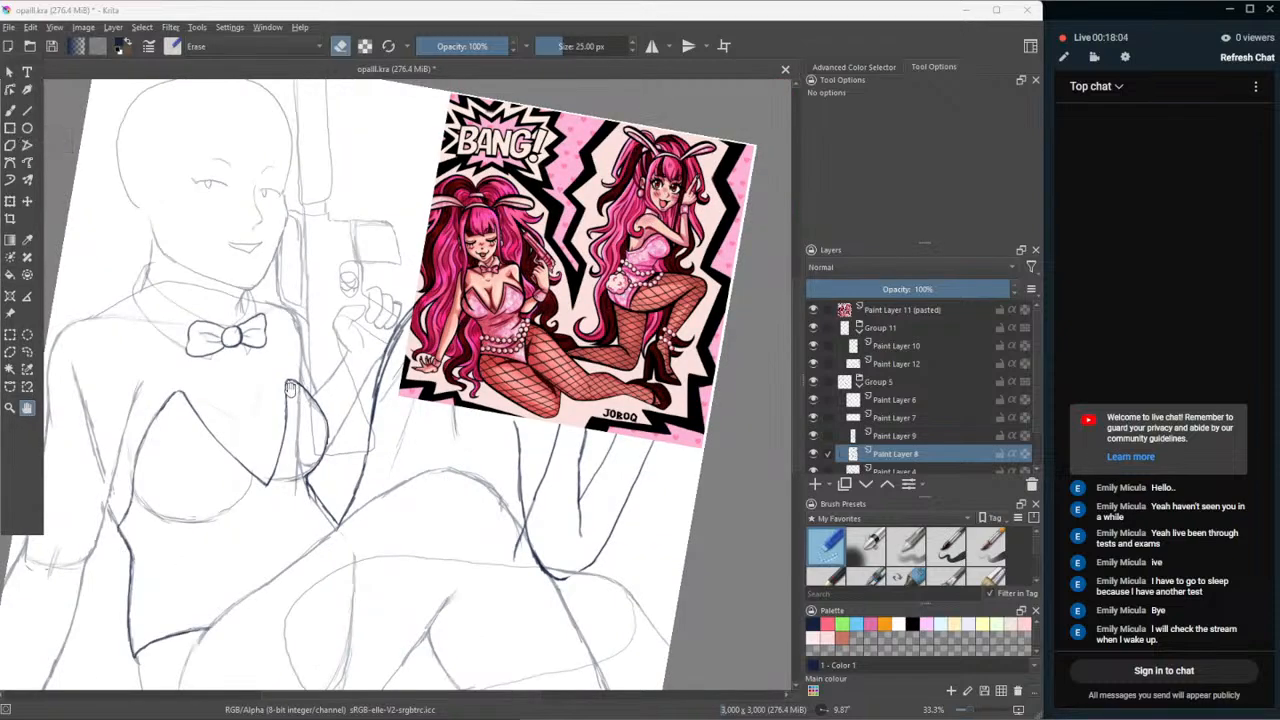
pyautogui.scroll(2, 289, 388)
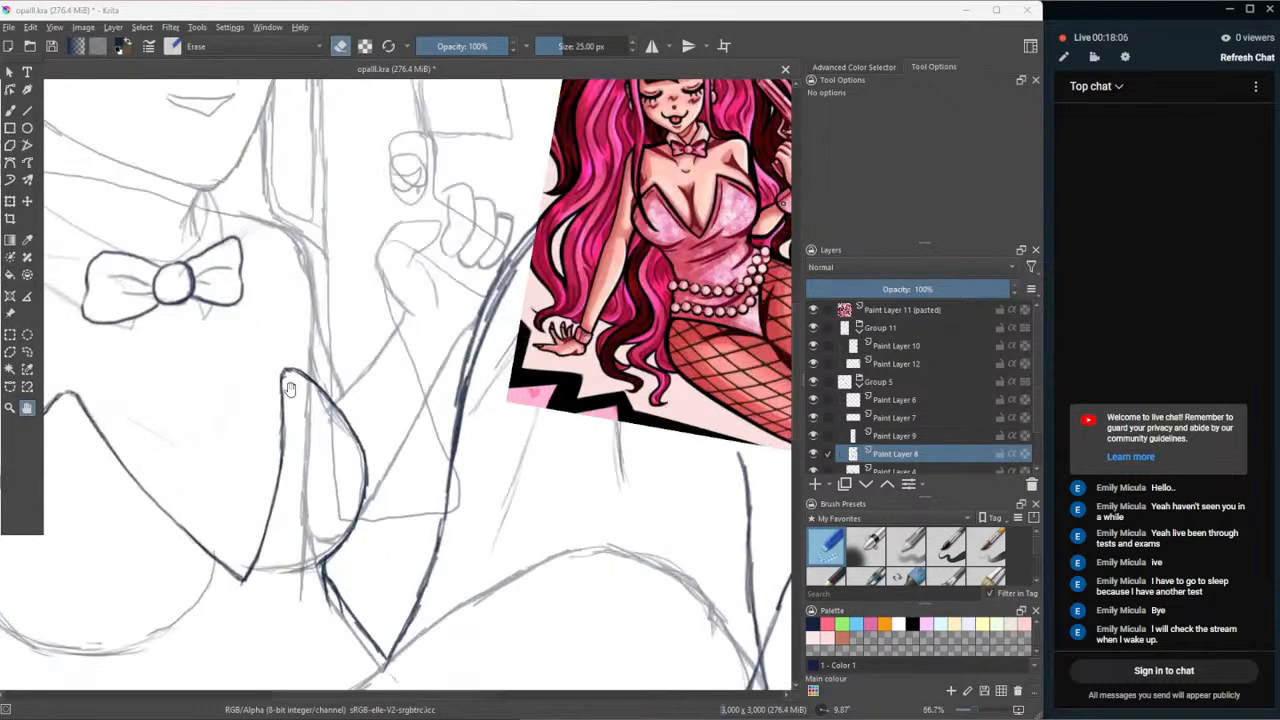
pyautogui.scroll(-2, 289, 388)
pyautogui.scroll(2, 130, 309)
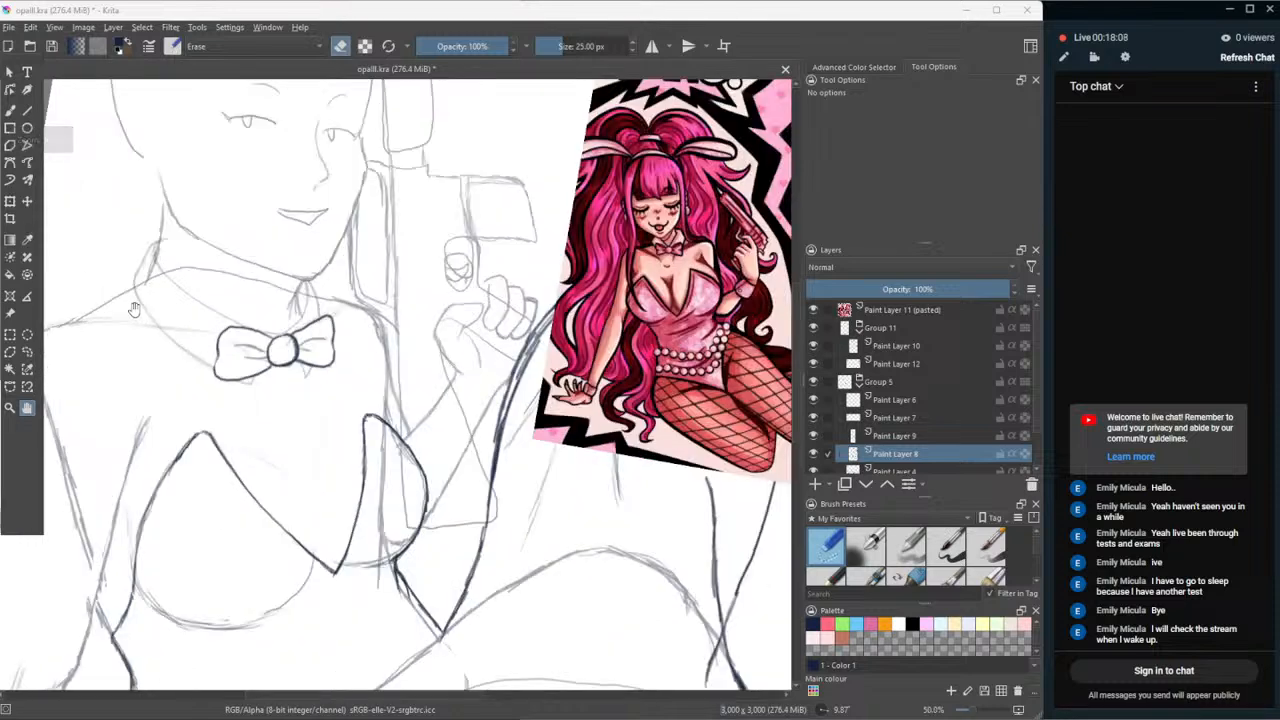
# - Lasso the raised forearm and hand on Paint Layer 8 and pull the lower outer corner inward with a perspective transform
pyautogui.click(28, 351)
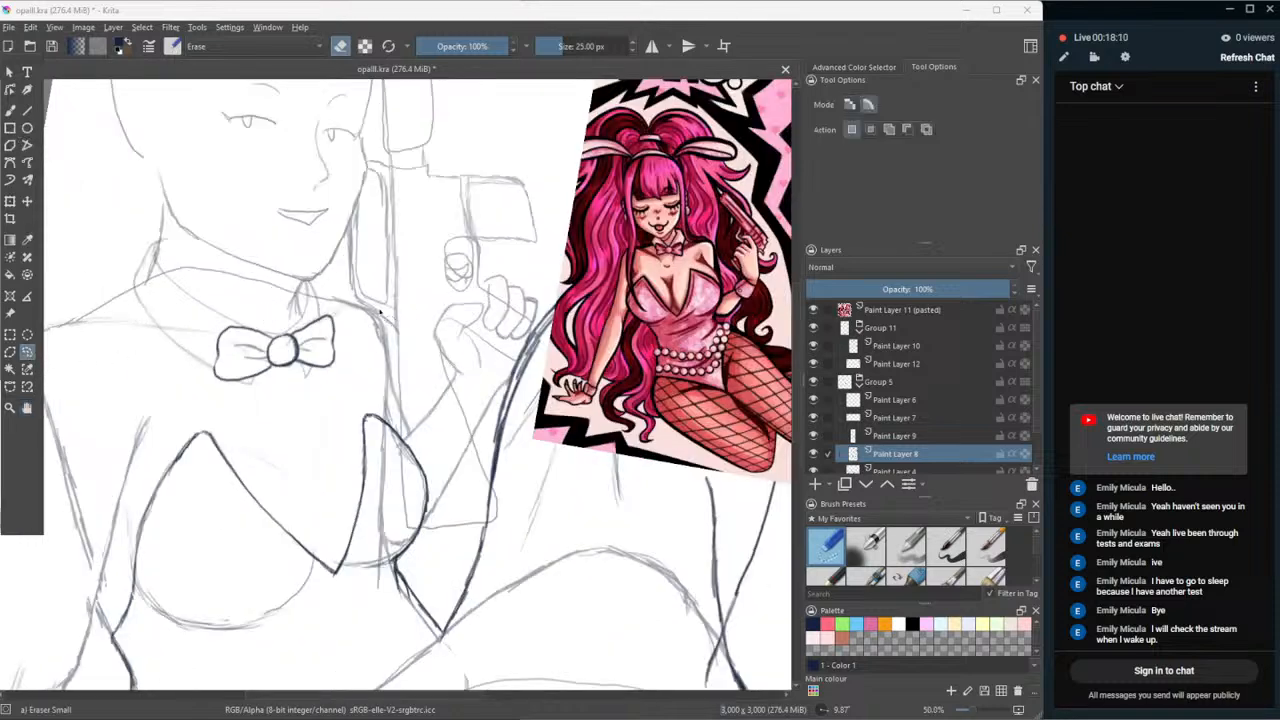
pyautogui.moveTo(424, 368)
pyautogui.mouseDown()
pyautogui.moveTo(437, 230)
pyautogui.moveTo(517, 210)
pyautogui.moveTo(580, 258)
pyautogui.moveTo(523, 497)
pyautogui.moveTo(467, 557)
pyautogui.moveTo(434, 567)
pyautogui.moveTo(394, 562)
pyautogui.moveTo(358, 530)
pyautogui.moveTo(389, 454)
pyautogui.moveTo(414, 434)
pyautogui.moveTo(418, 372)
pyautogui.mouseUp()
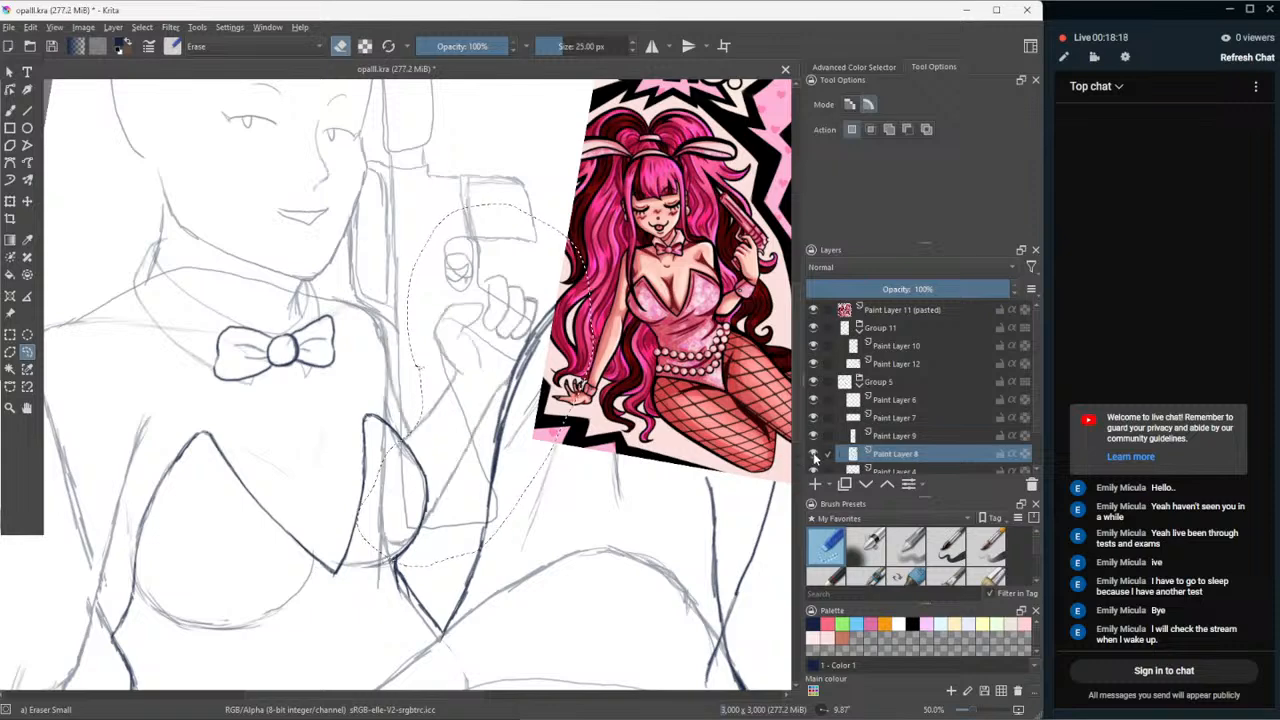
pyautogui.click(9, 201)
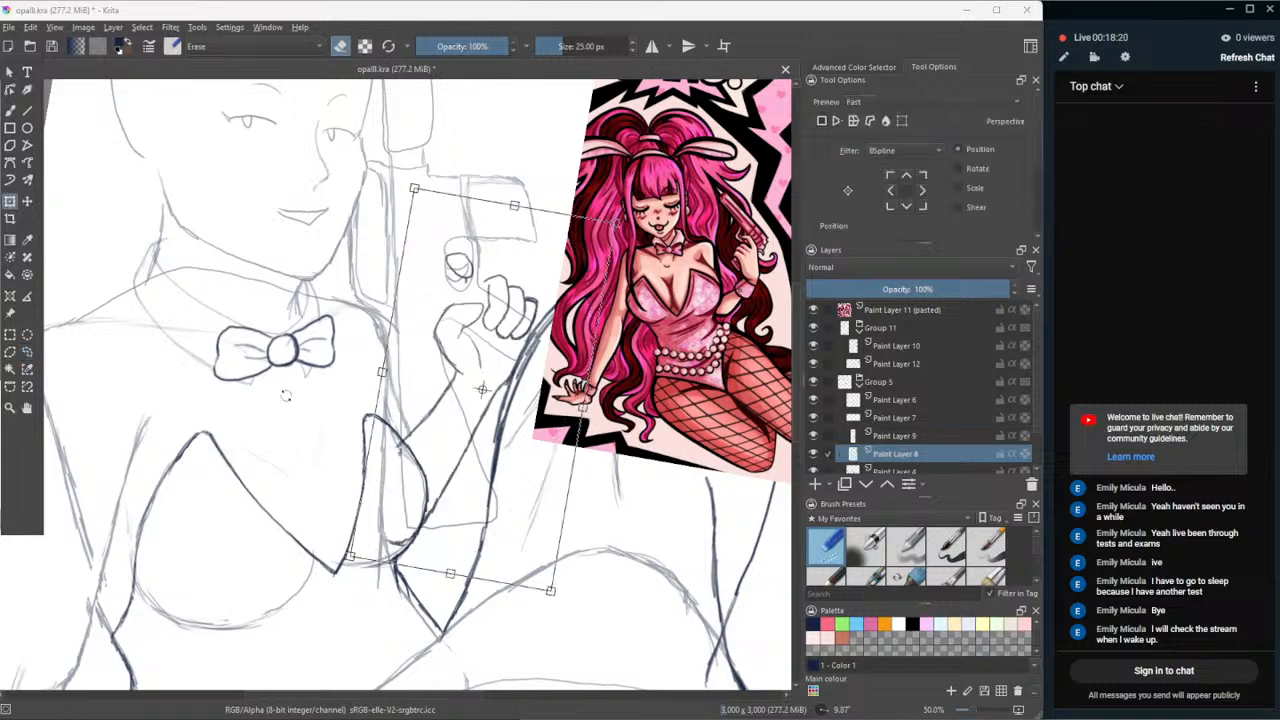
pyautogui.moveTo(552, 593); pyautogui.dragTo(554, 593)
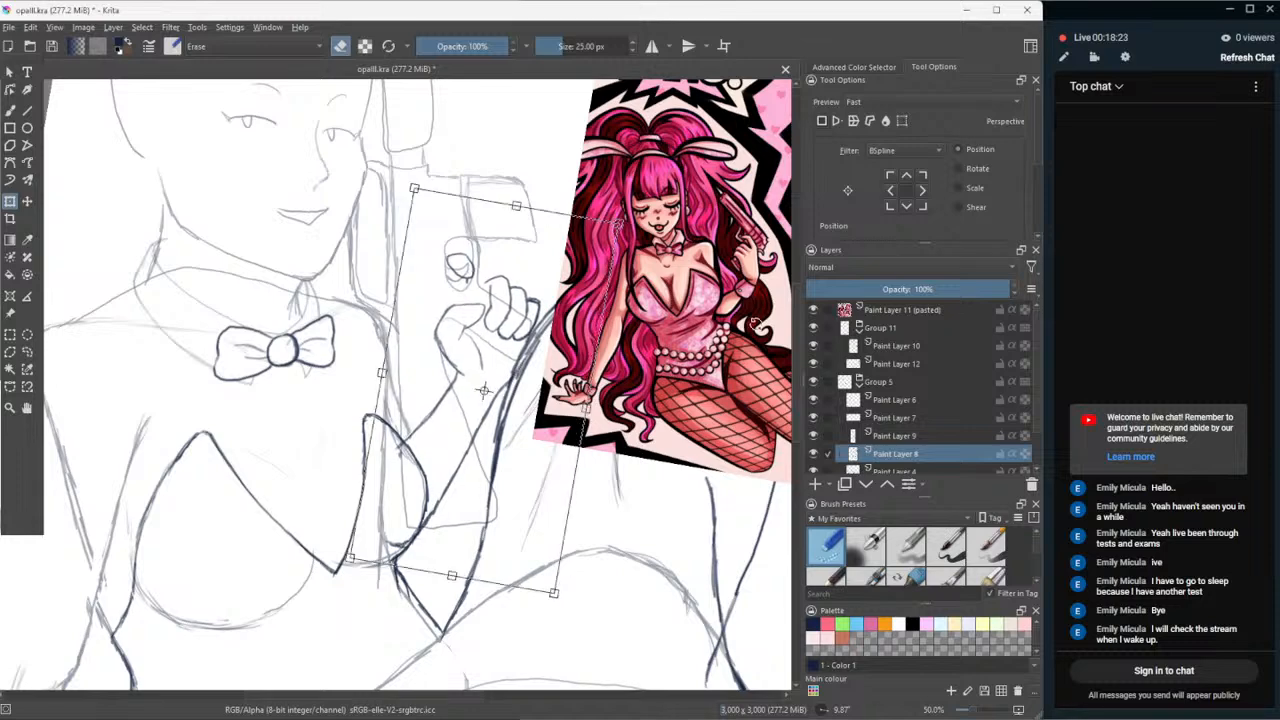
pyautogui.click(836, 121)
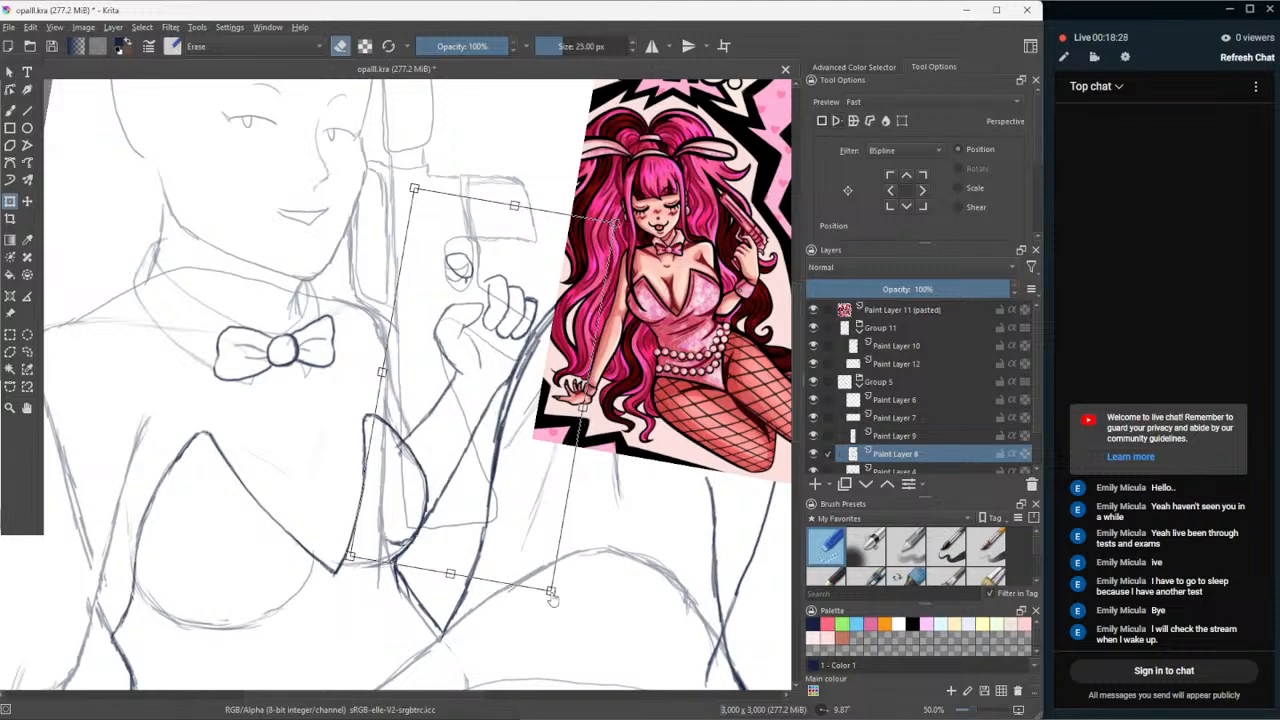
pyautogui.moveTo(551, 591); pyautogui.dragTo(536, 587)
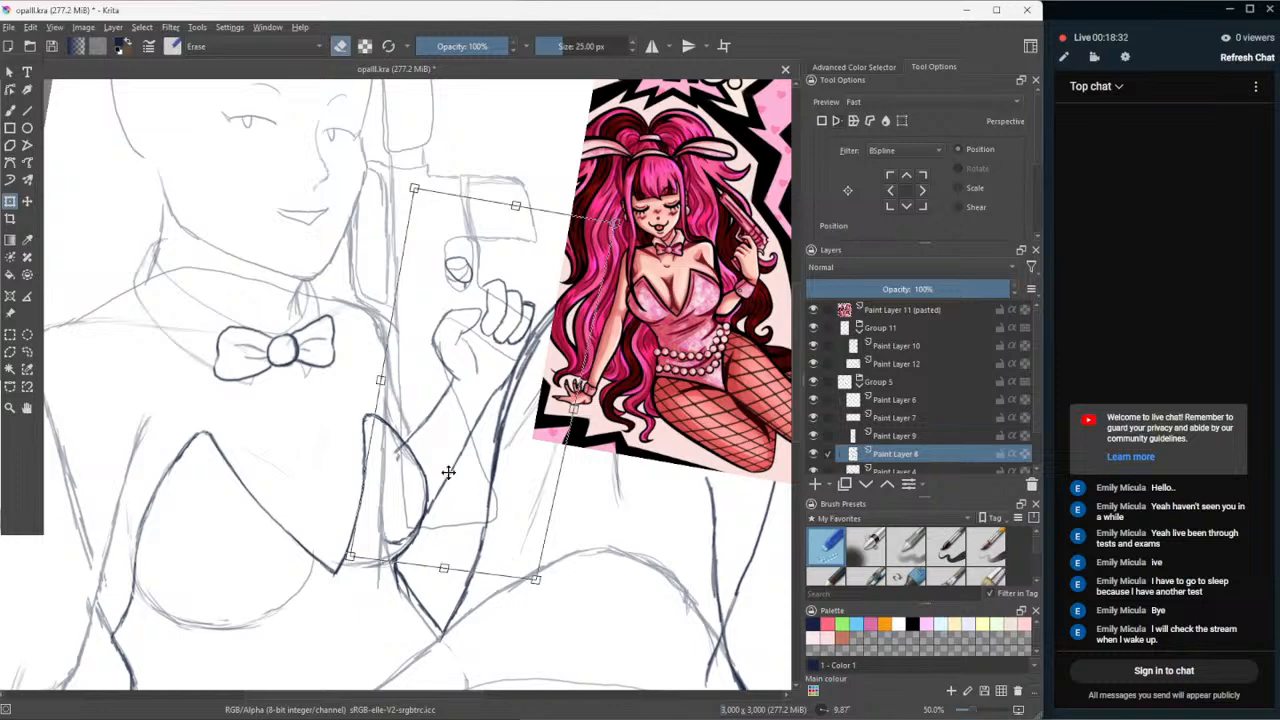
pyautogui.press('Return')
# - Fine-tune the outer and lower edges of the raised forearm's perspective transform, apply it and clear the selection
pyautogui.moveTo(577, 418); pyautogui.dragTo(578, 418)
pyautogui.moveTo(448, 577); pyautogui.dragTo(449, 573)
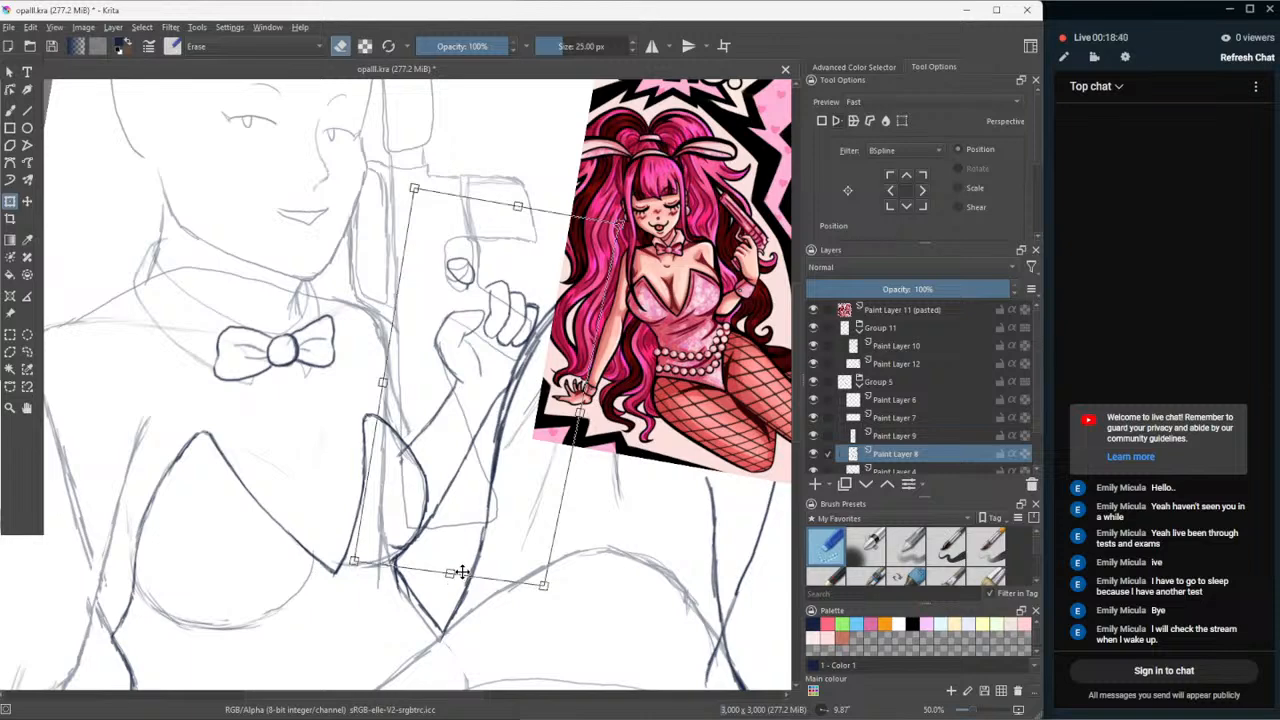
pyautogui.moveTo(449, 573); pyautogui.dragTo(446, 579)
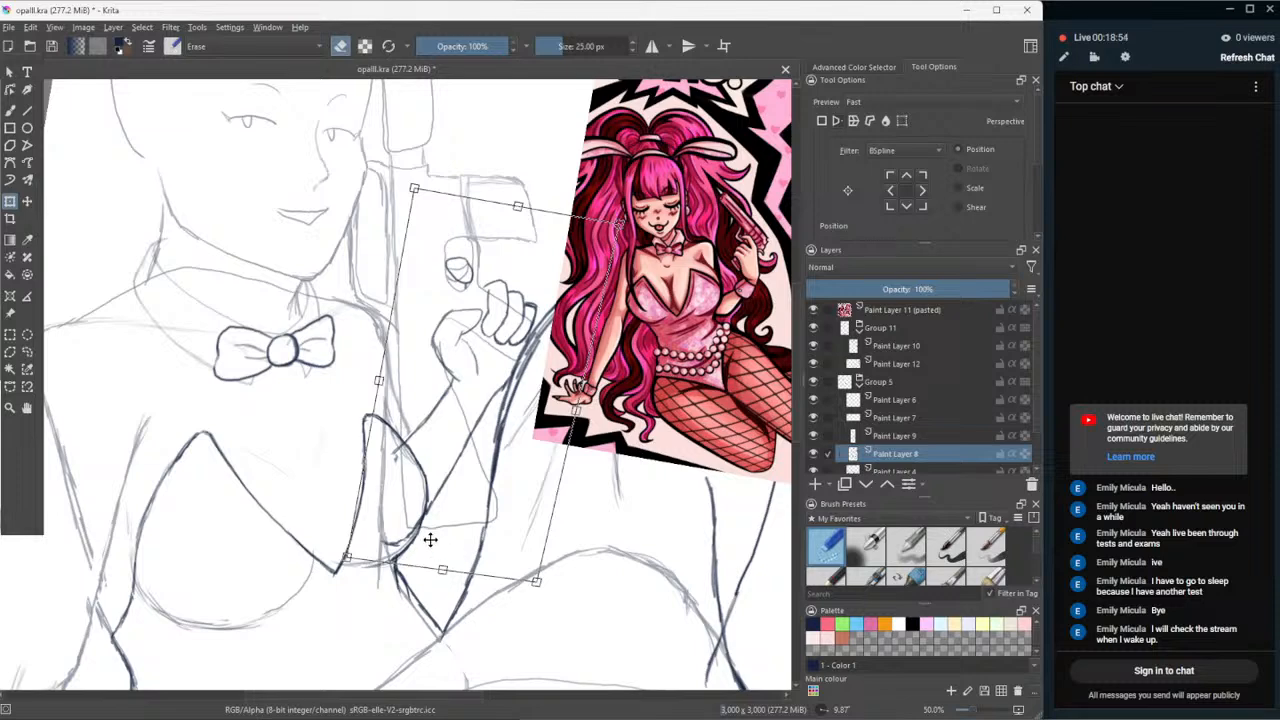
pyautogui.click(27, 408)
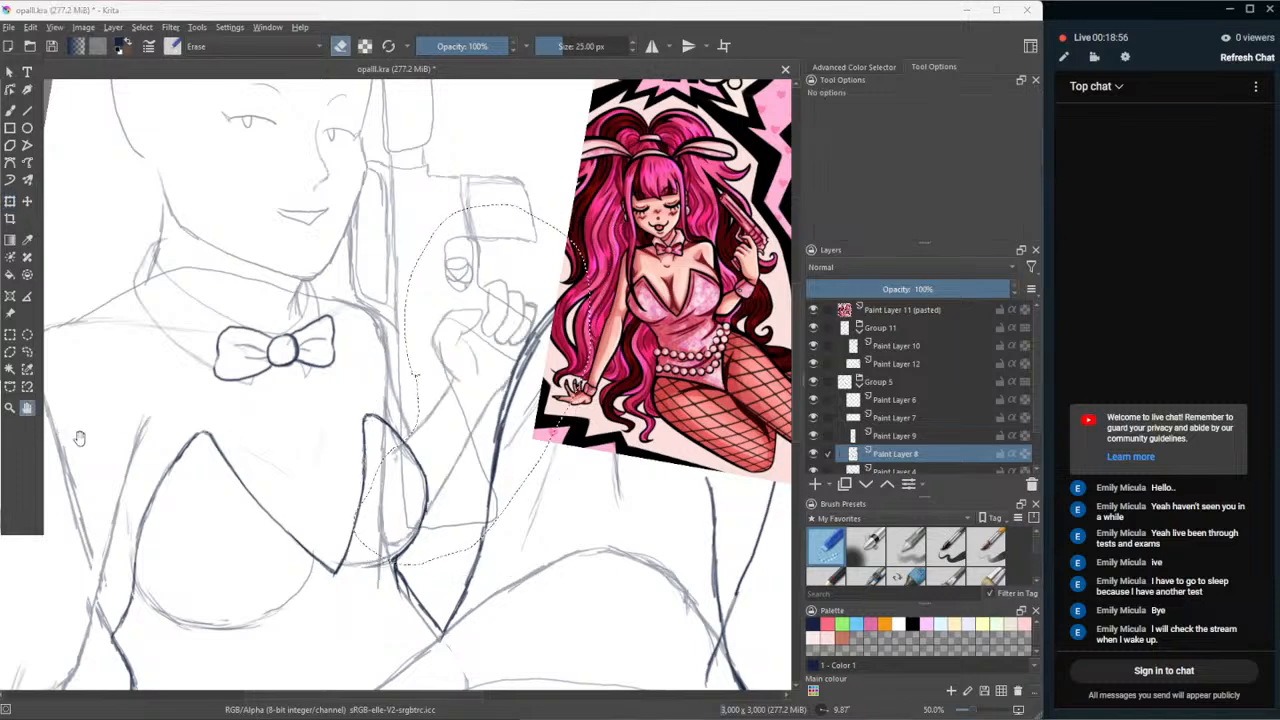
pyautogui.click(27, 352)
pyautogui.click(196, 401)
# - Try erasing the inner contour line of the raised forearm below the wrist, and undo the erasure
pyautogui.scroll(2, 336, 428)
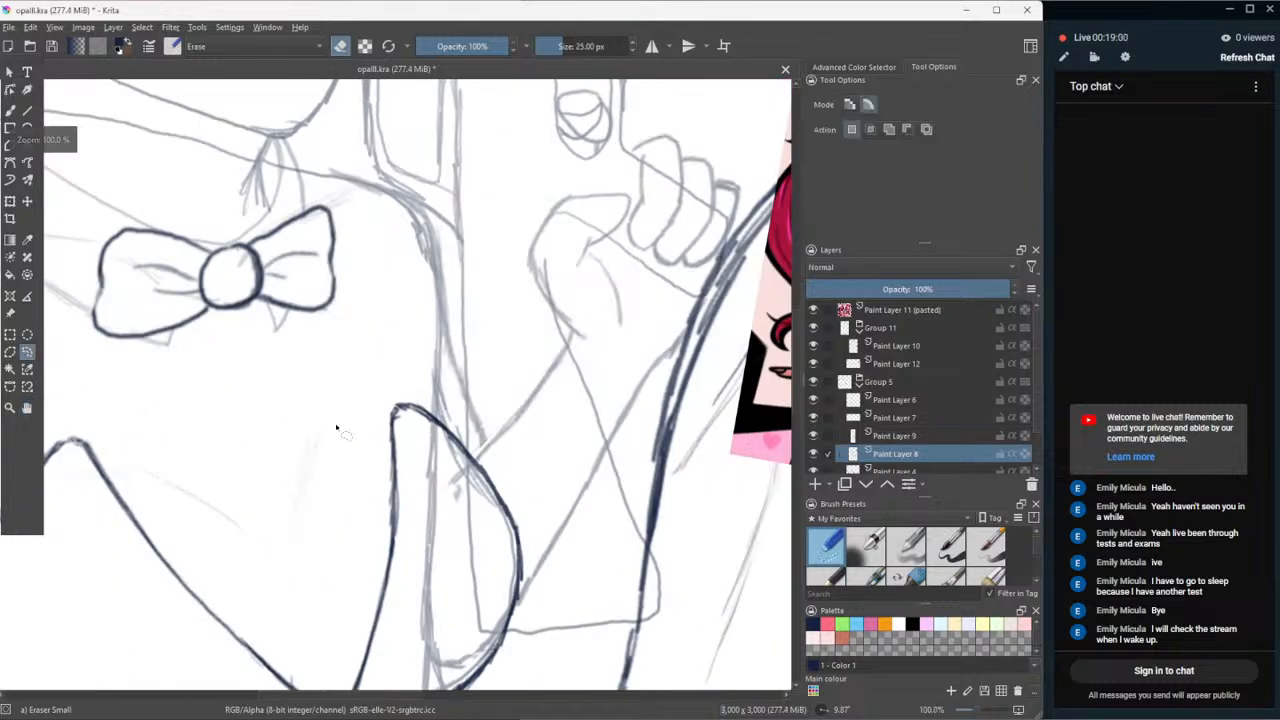
pyautogui.click(10, 111)
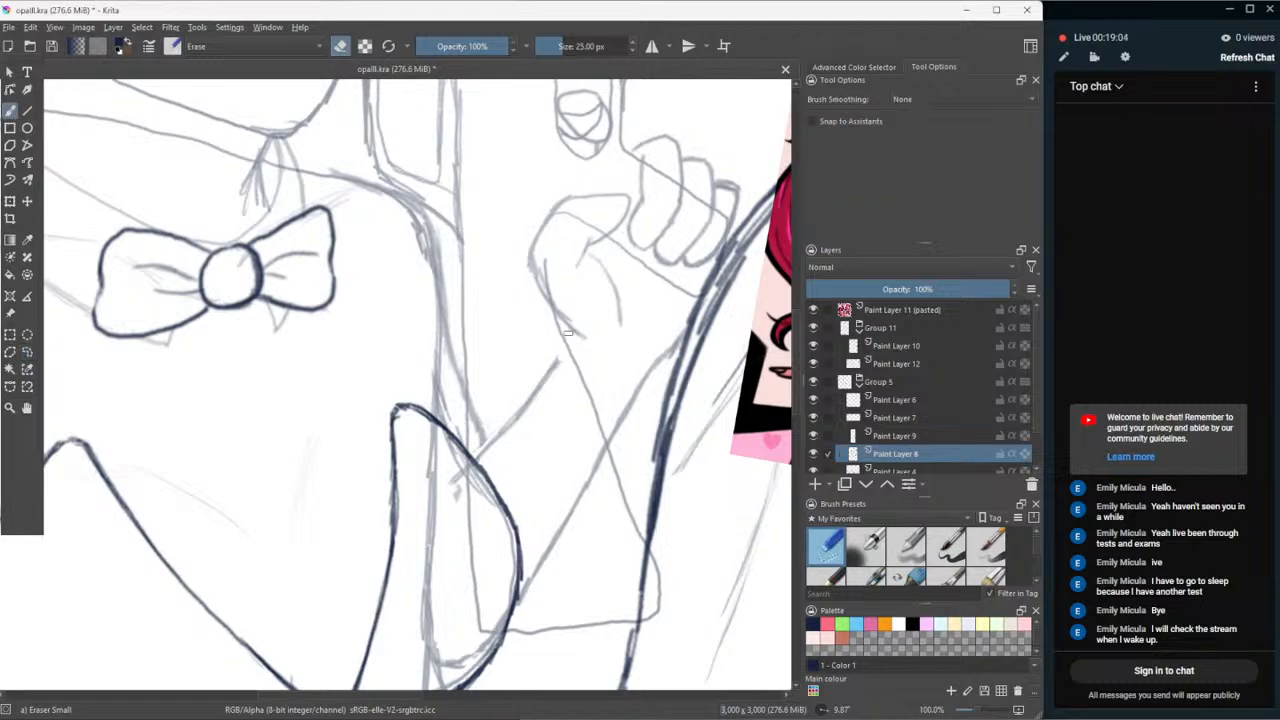
pyautogui.moveTo(560, 352)
pyautogui.mouseDown()
pyautogui.moveTo(553, 392)
pyautogui.moveTo(549, 359)
pyautogui.moveTo(455, 477)
pyautogui.mouseUp()
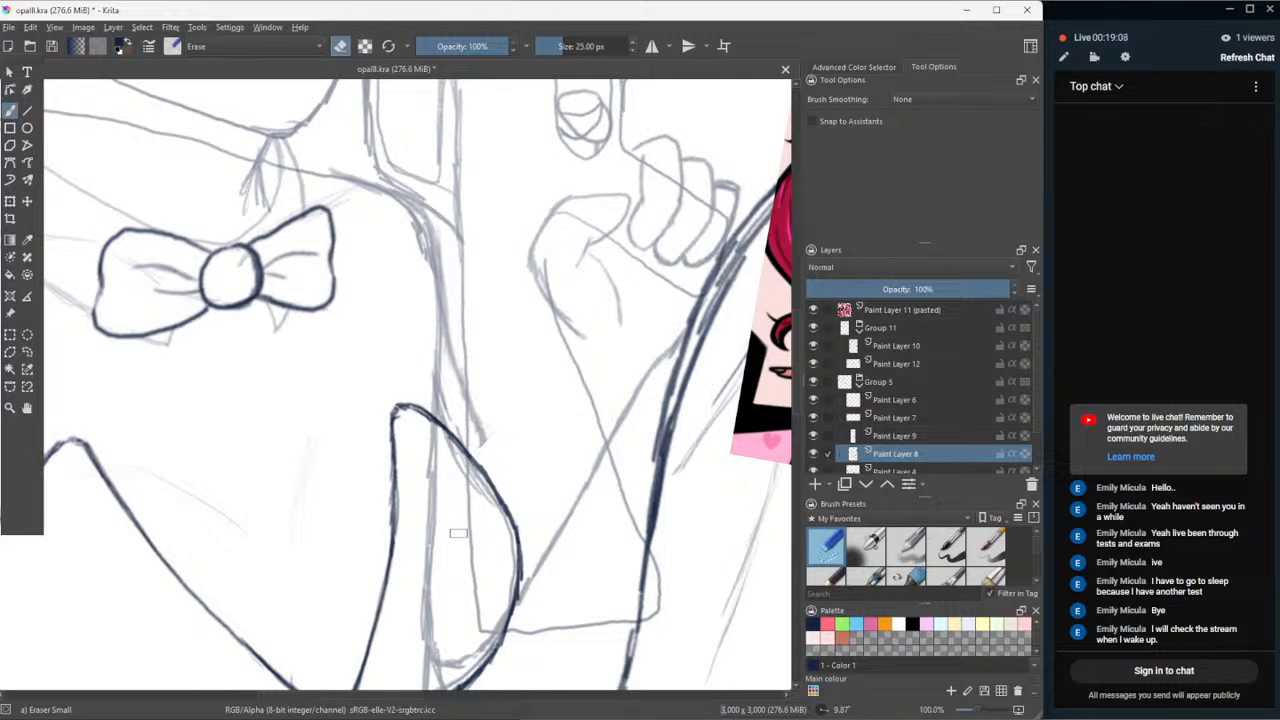
pyautogui.hotkey('ctrl', 'z')
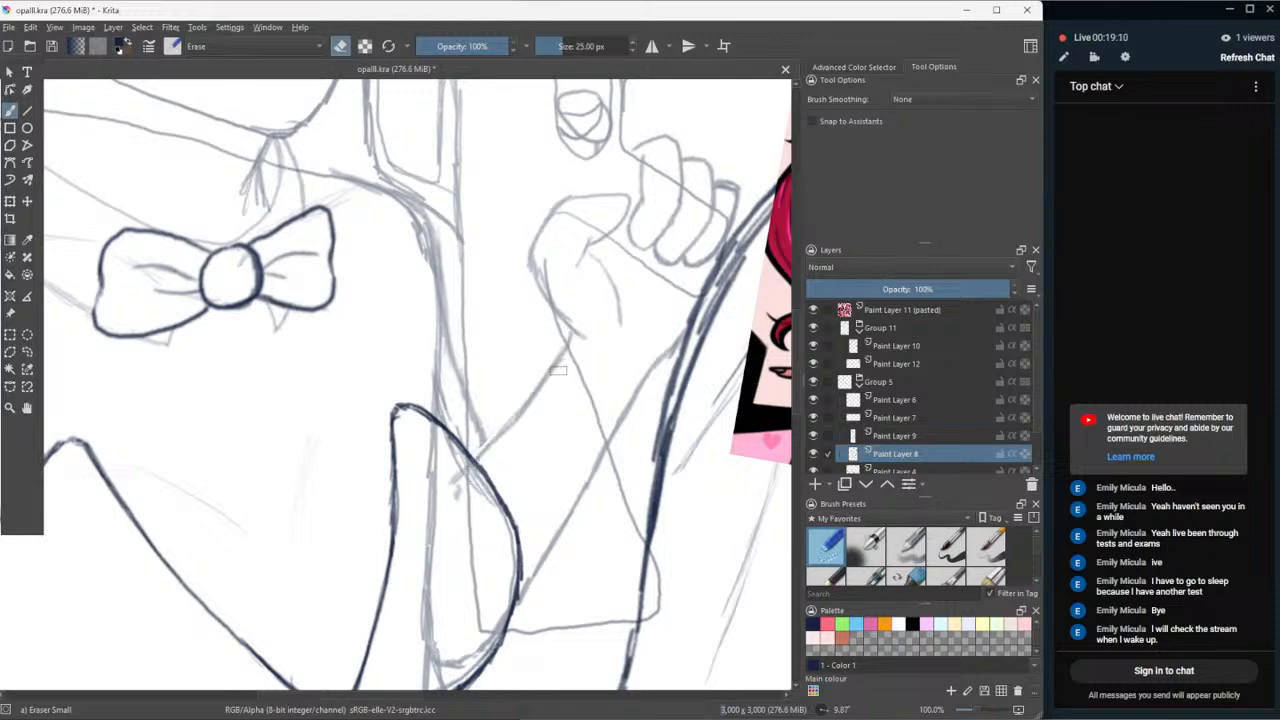
# - Lasso the inner contour line of the raised forearm, shift it slightly and rotate it with the Transform tool
pyautogui.click(27, 352)
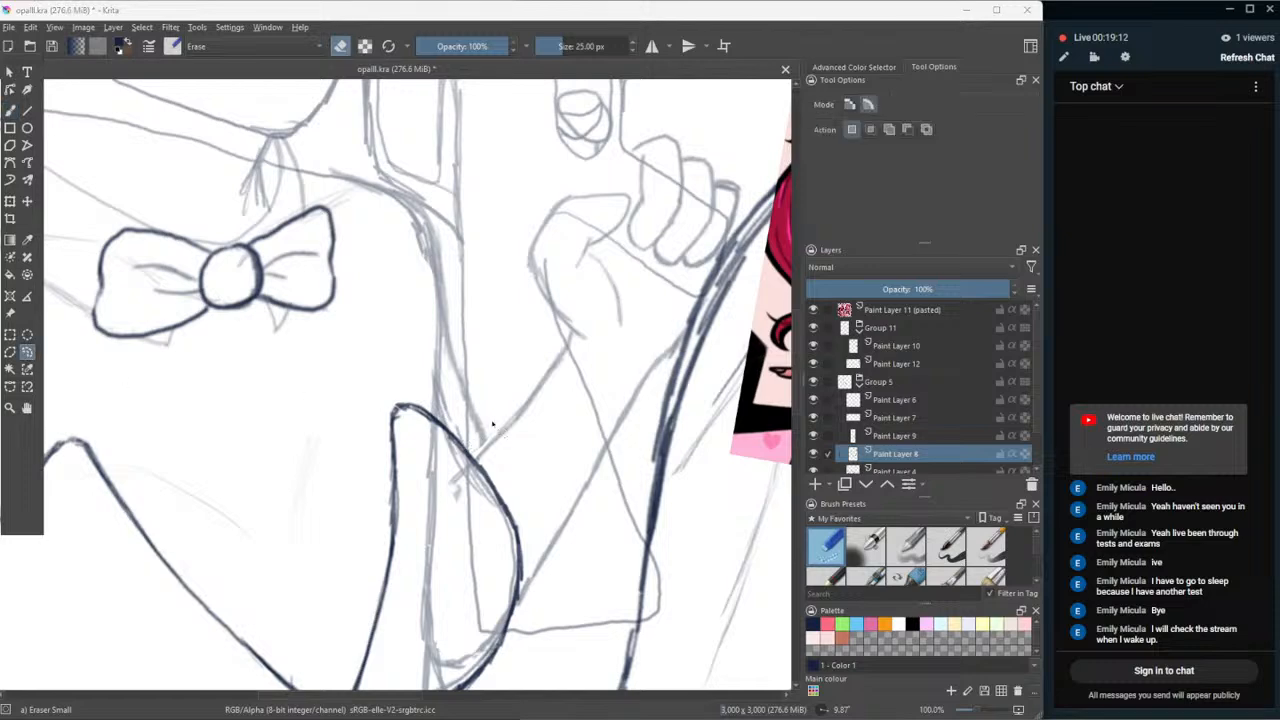
pyautogui.moveTo(503, 391)
pyautogui.mouseDown()
pyautogui.moveTo(489, 443)
pyautogui.moveTo(455, 469)
pyautogui.moveTo(442, 530)
pyautogui.moveTo(541, 435)
pyautogui.moveTo(576, 339)
pyautogui.moveTo(544, 336)
pyautogui.moveTo(494, 420)
pyautogui.mouseUp()
pyautogui.click(10, 202)
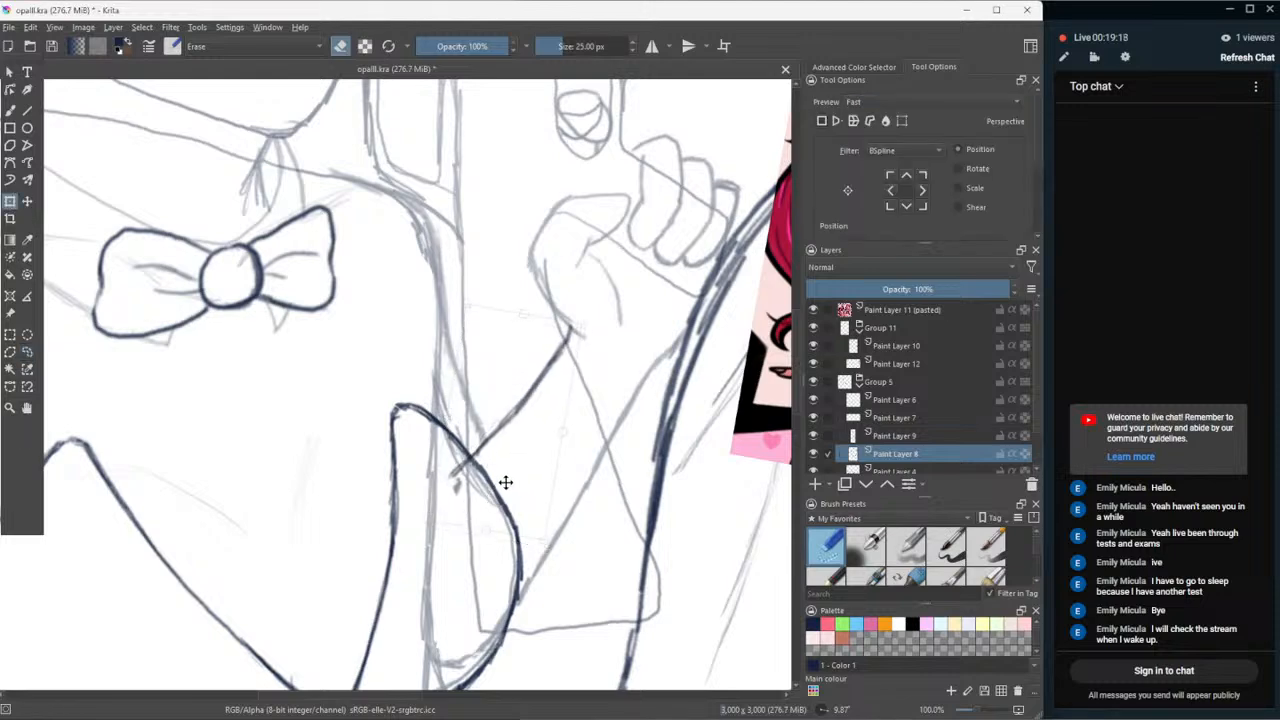
pyautogui.moveTo(505, 480); pyautogui.dragTo(509, 475)
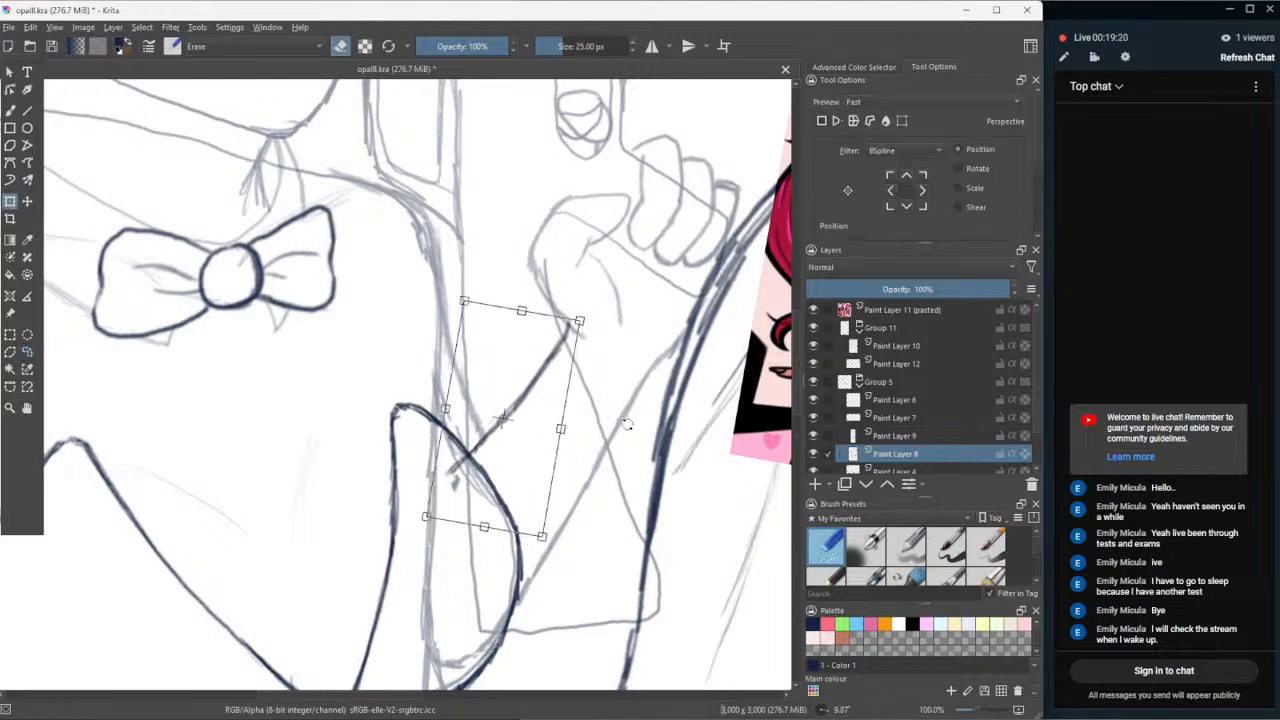
pyautogui.moveTo(627, 426); pyautogui.dragTo(628, 418)
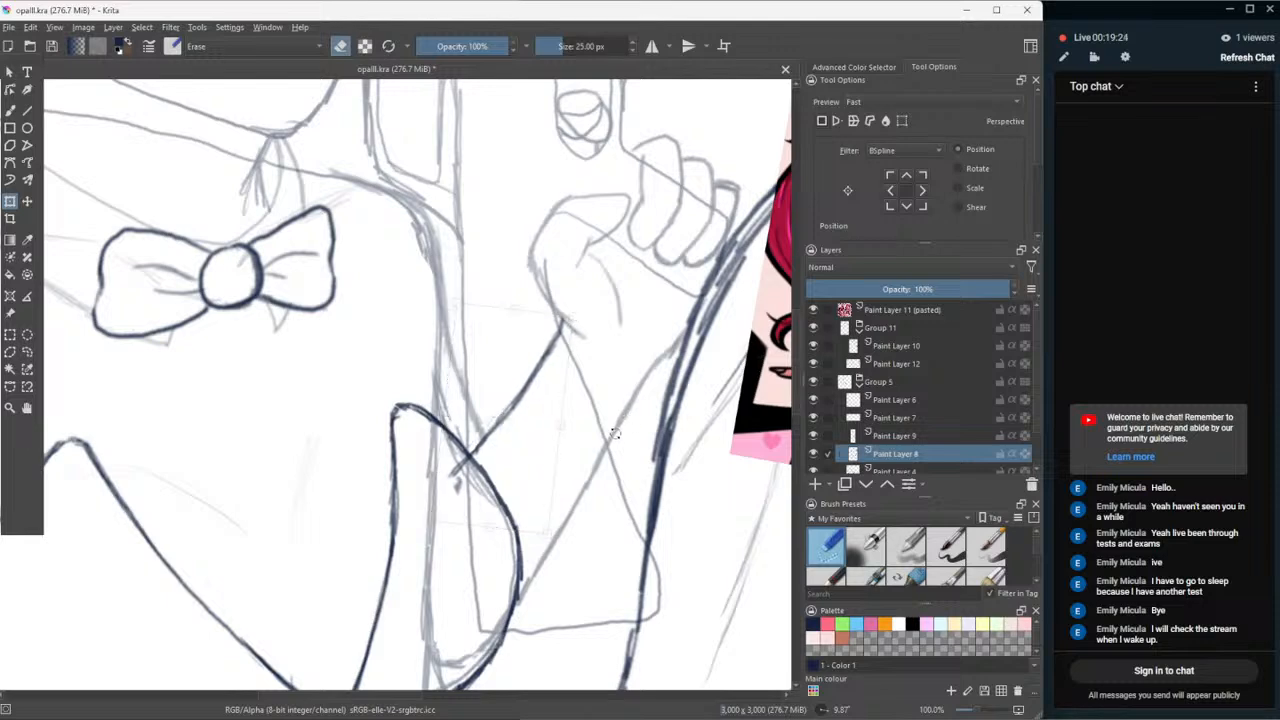
# - Judge the transformed forearm line against the whole figure, nudge it slightly, apply the transform and clear the selection
pyautogui.scroll(-5, 620, 465)
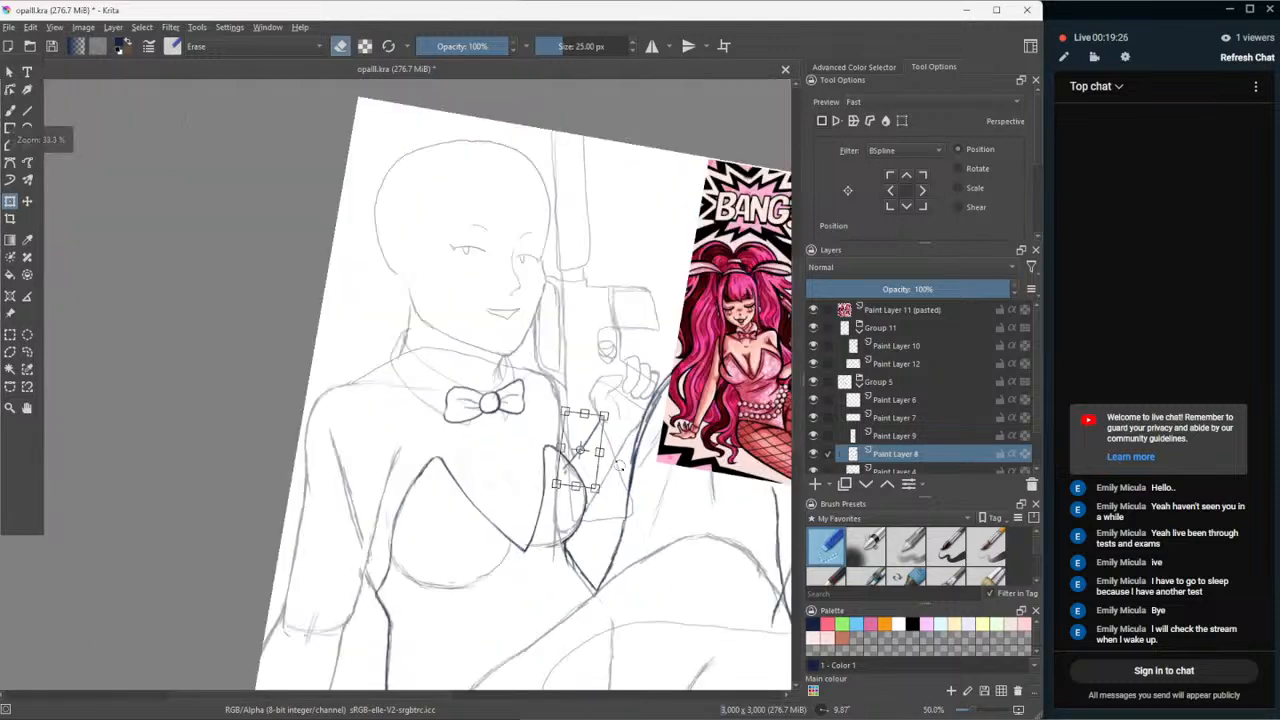
pyautogui.scroll(2, 620, 465)
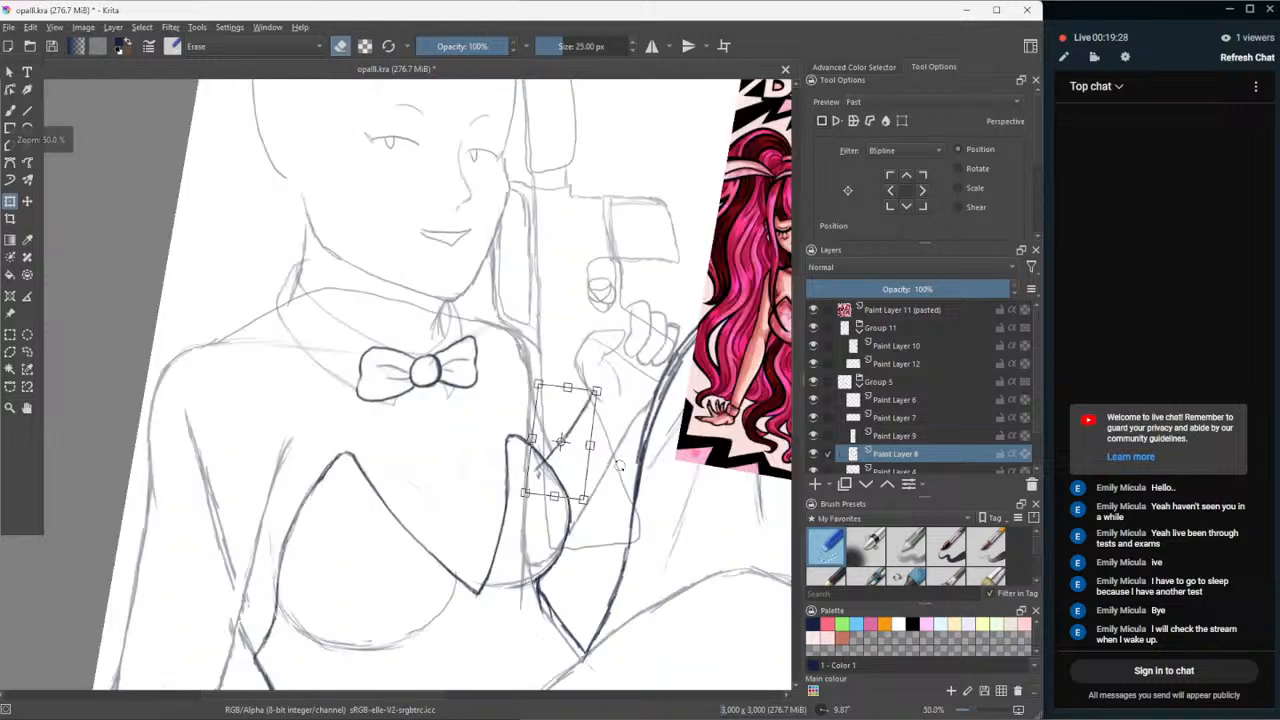
pyautogui.scroll(1, 620, 465)
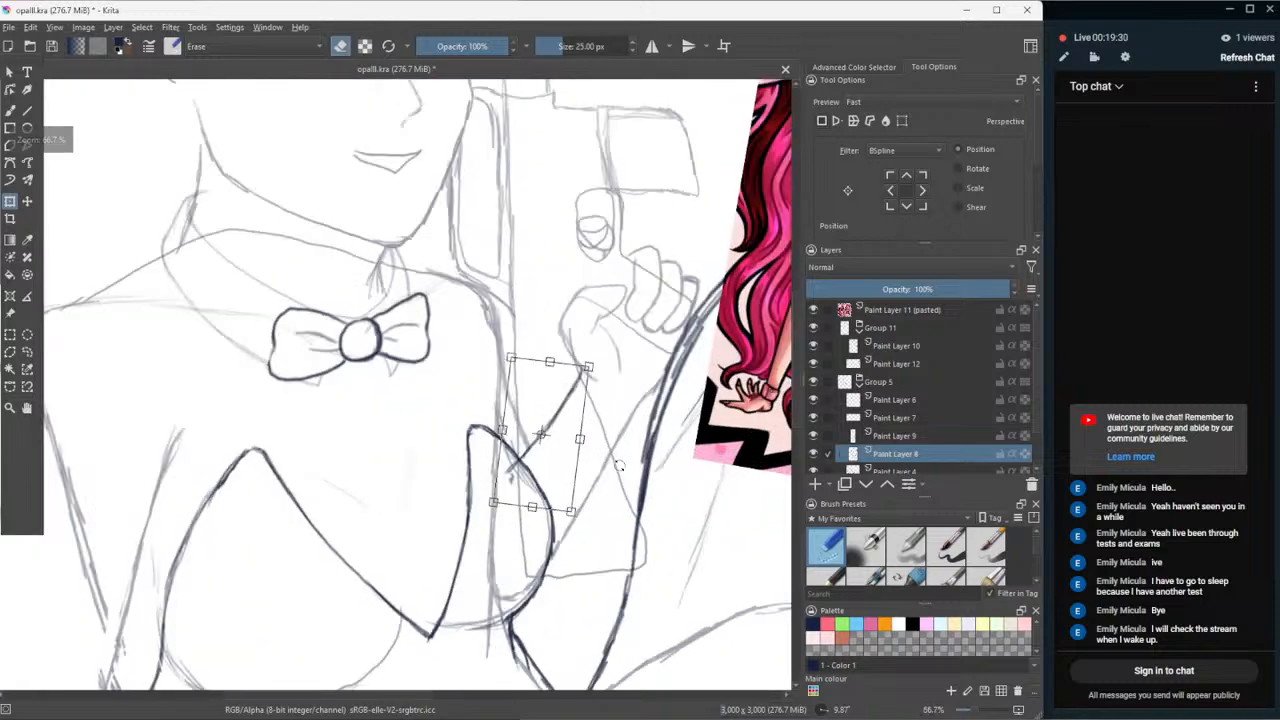
pyautogui.scroll(1, 619, 466)
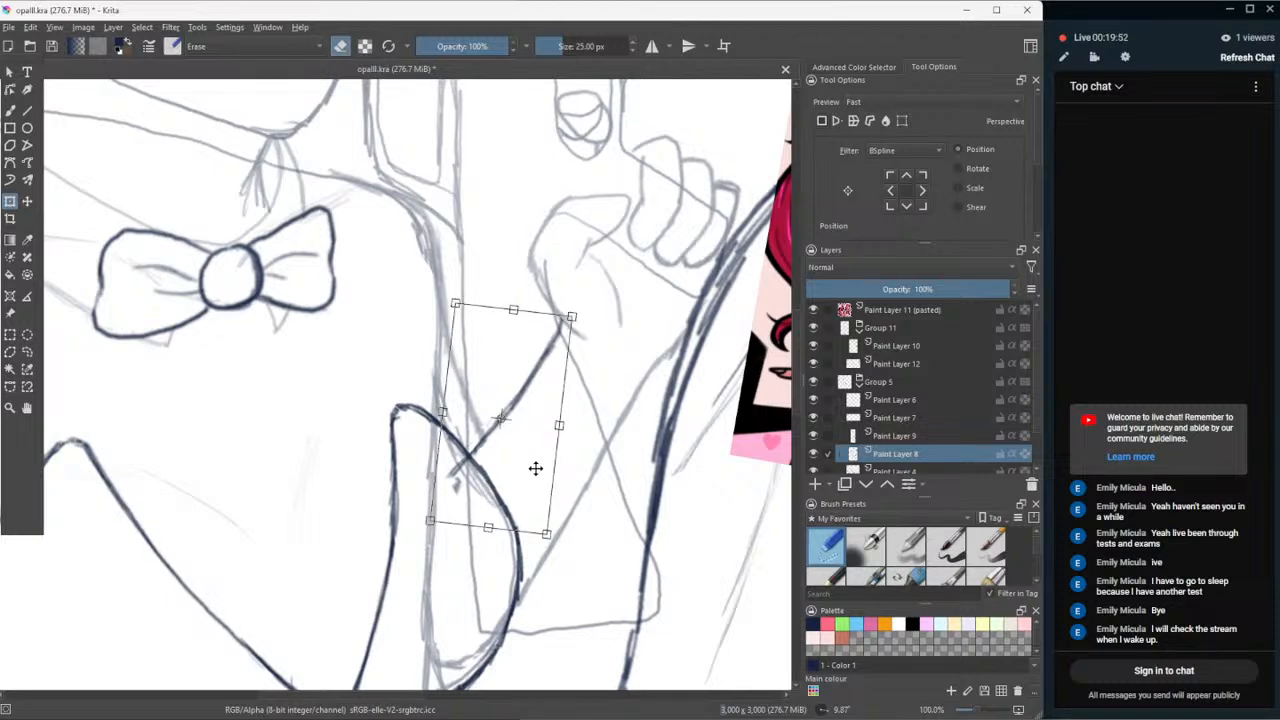
pyautogui.moveTo(539, 477); pyautogui.dragTo(544, 478)
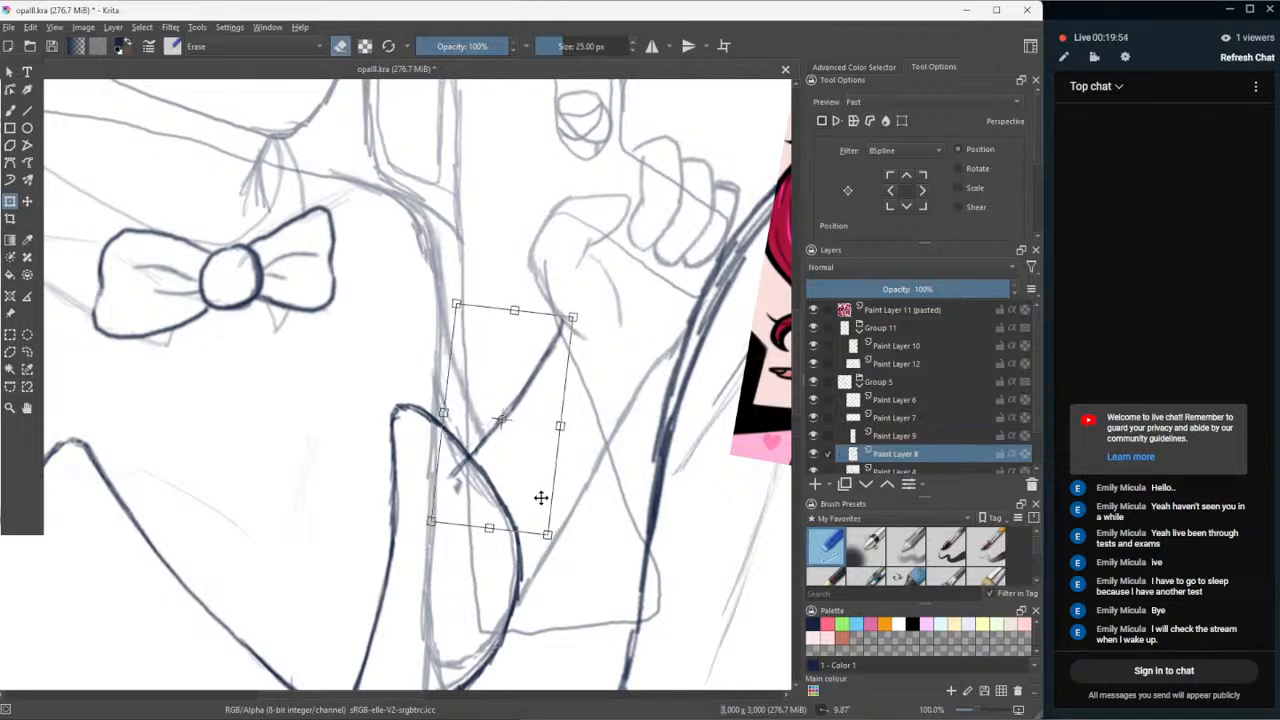
pyautogui.scroll(-2, 540, 497)
pyautogui.scroll(-1, 545, 480)
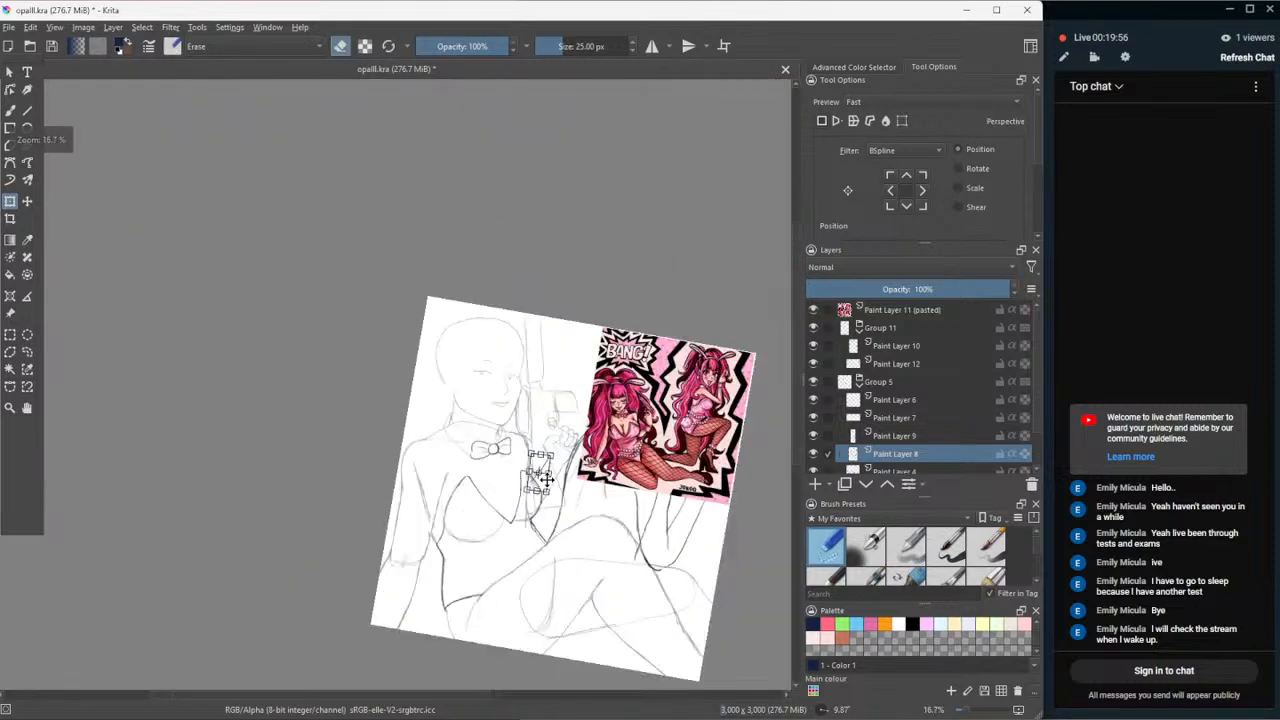
pyautogui.scroll(2, 545, 480)
pyautogui.scroll(2, 546, 480)
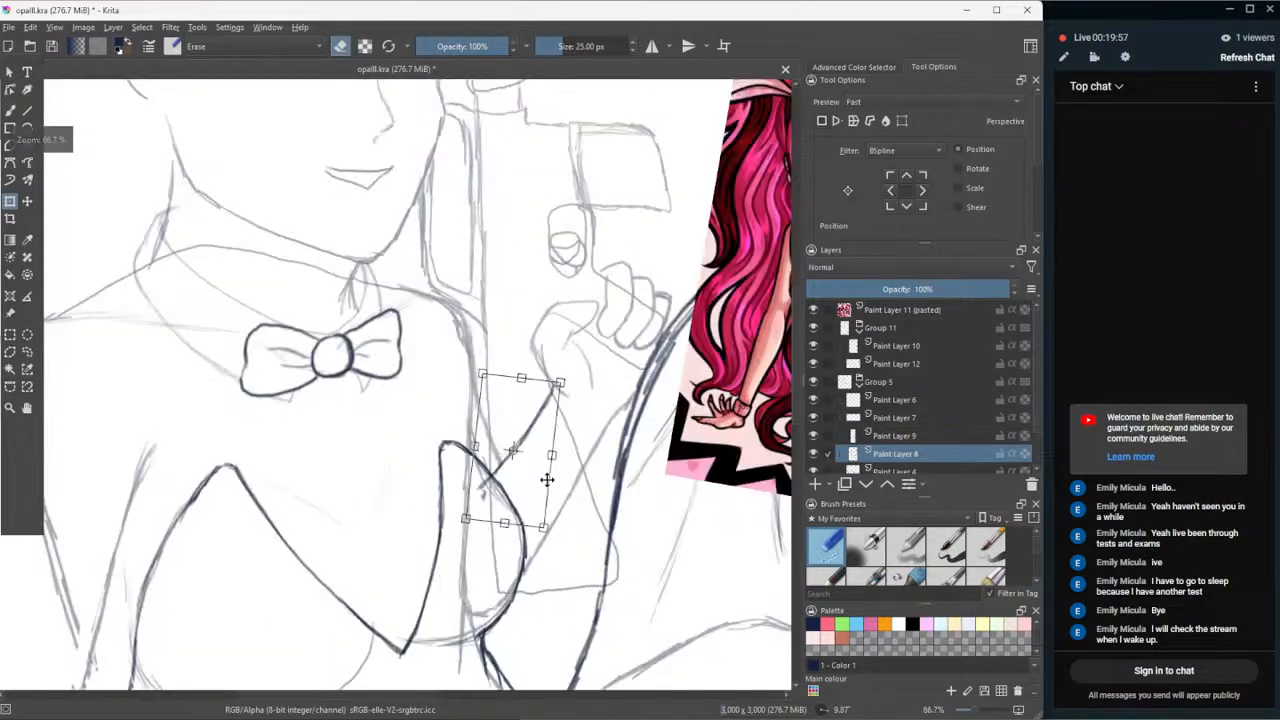
pyautogui.scroll(1, 547, 480)
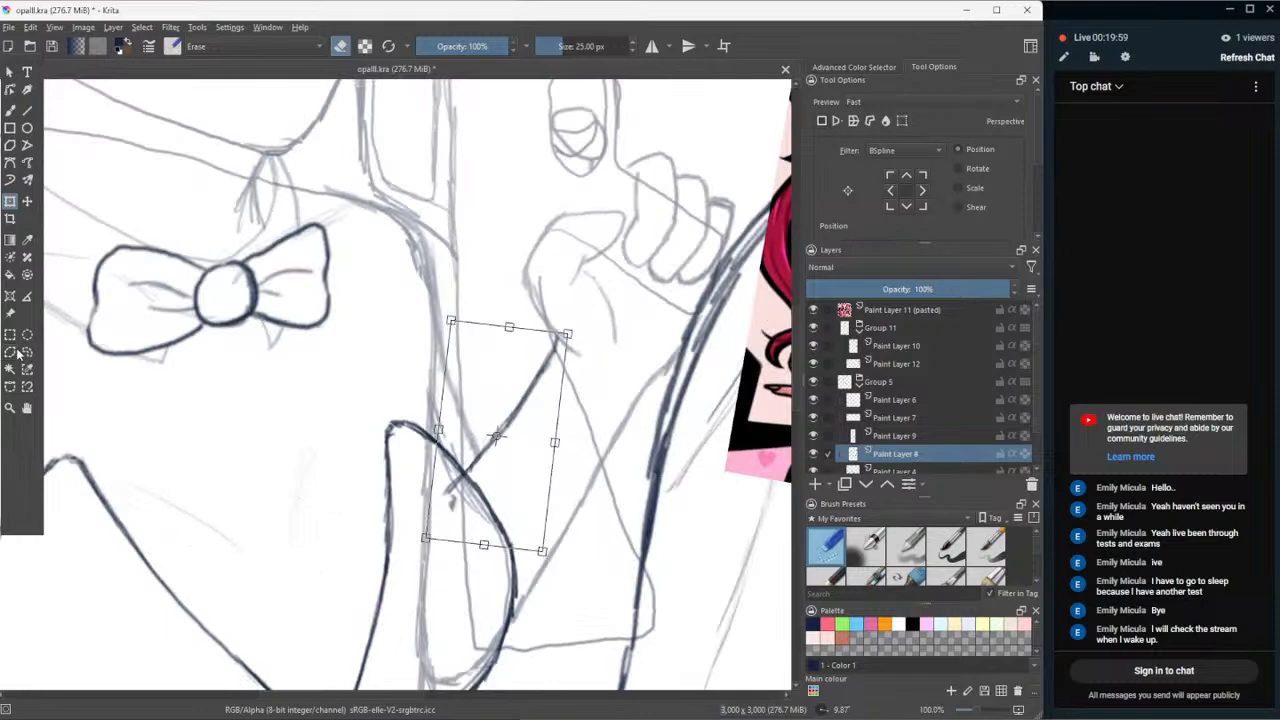
pyautogui.click(25, 352)
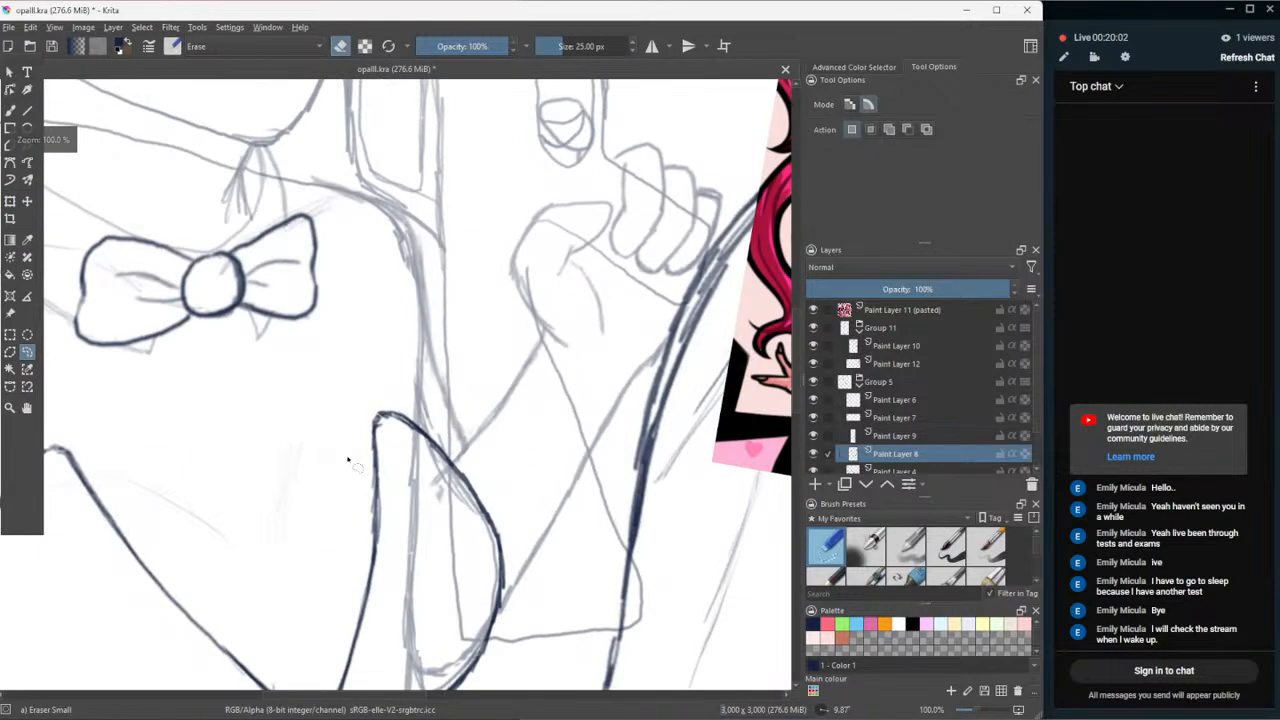
# - Examine the raised arm within the whole composition and check Paint Layers 6 and 12 by switching each off and on
pyautogui.scroll(-3, 456, 468)
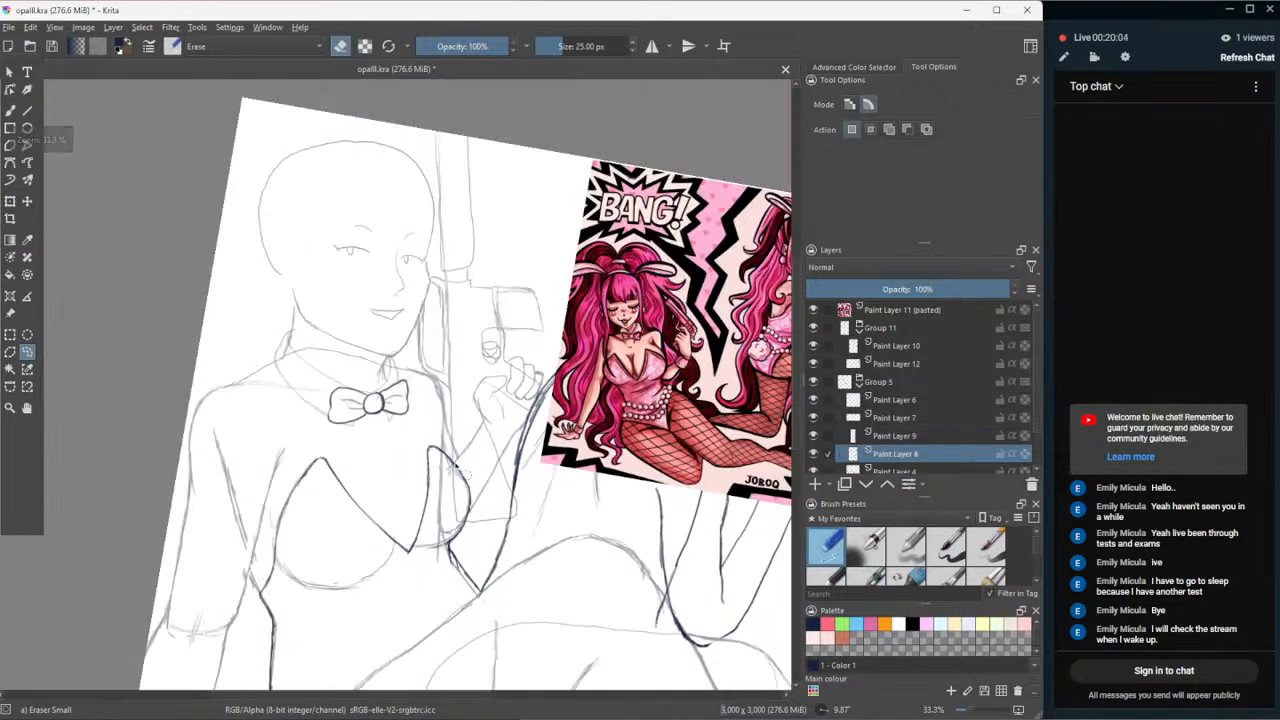
pyautogui.scroll(1, 493, 485)
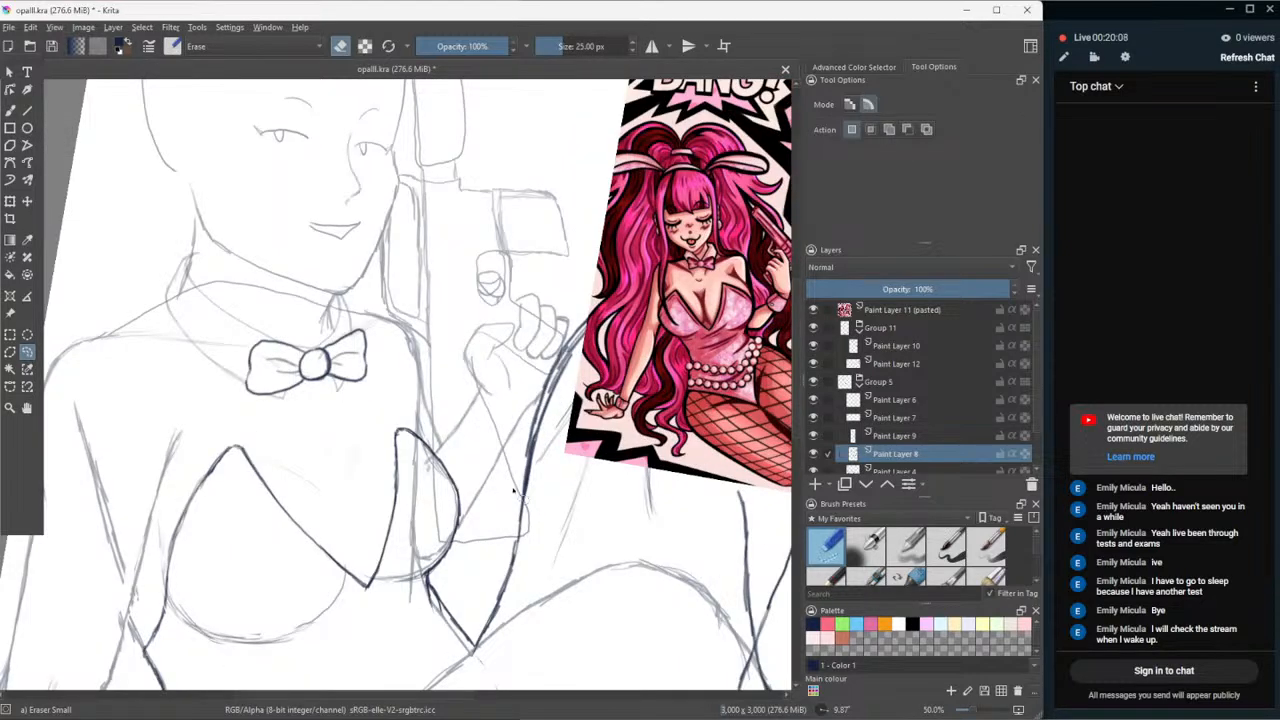
pyautogui.scroll(-3, 515, 490)
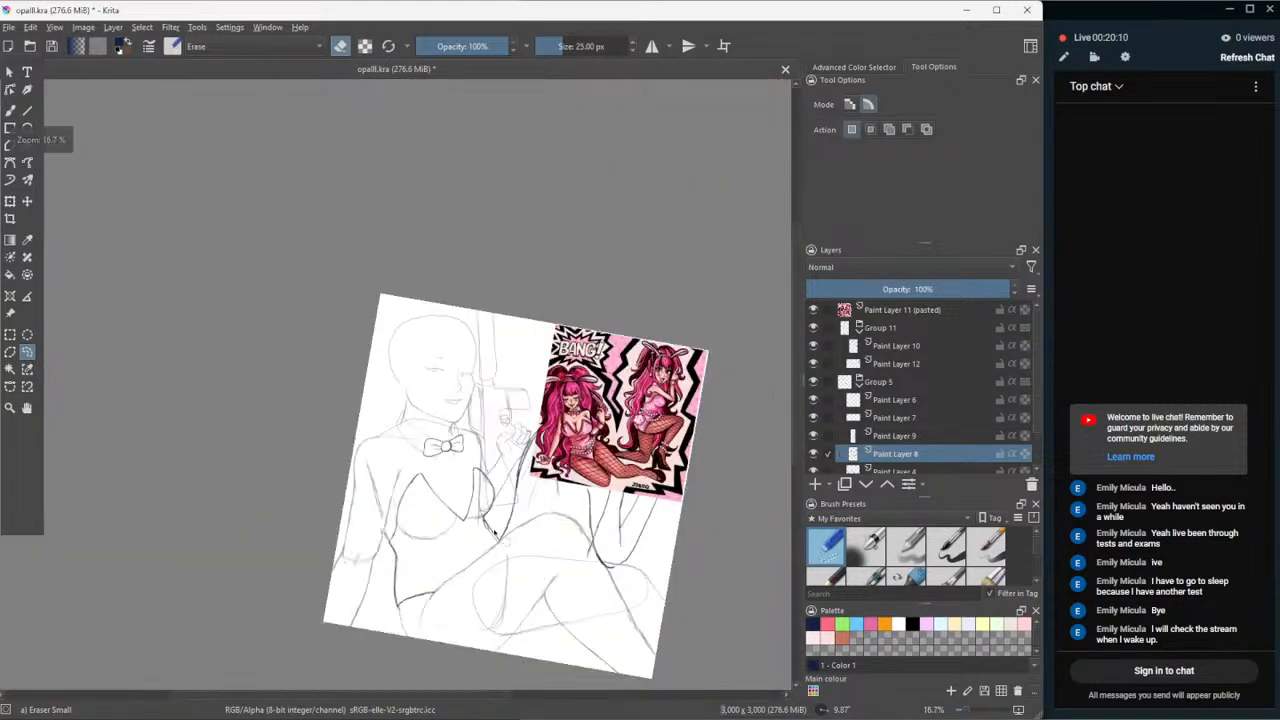
pyautogui.scroll(3, 661, 378)
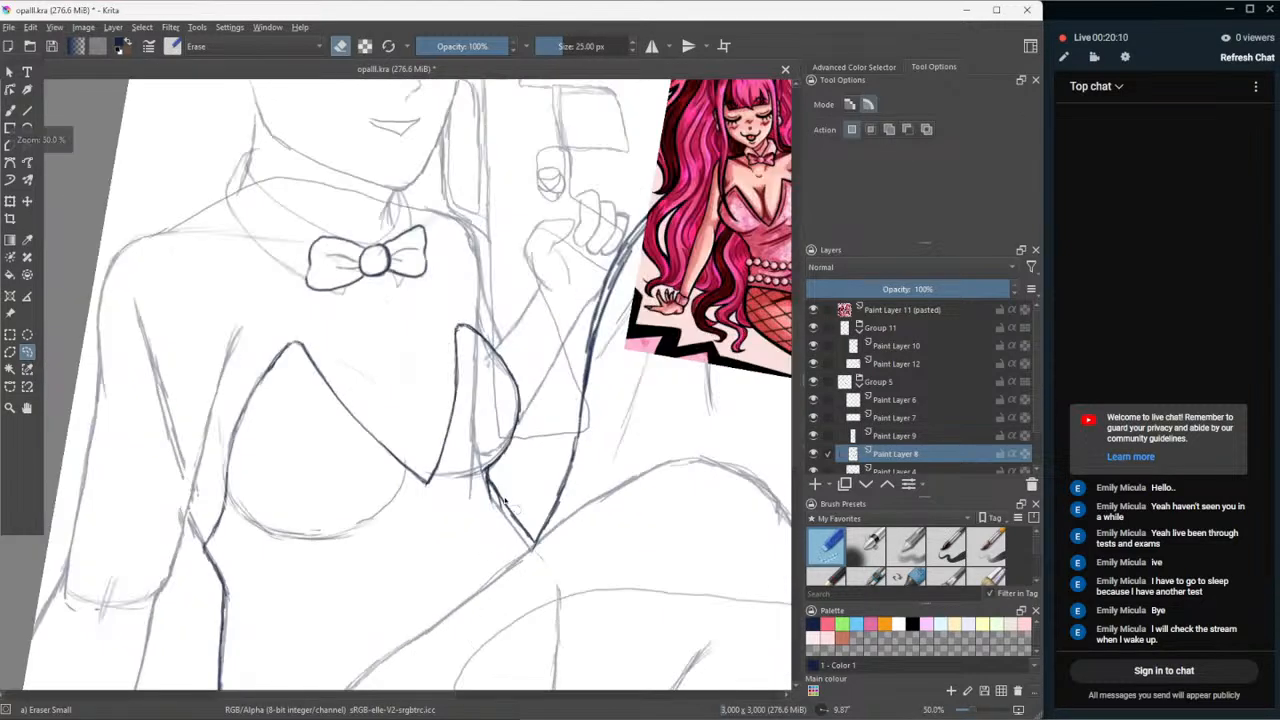
pyautogui.click(816, 400)
pyautogui.click(816, 400)
pyautogui.click(814, 364)
pyautogui.click(814, 364)
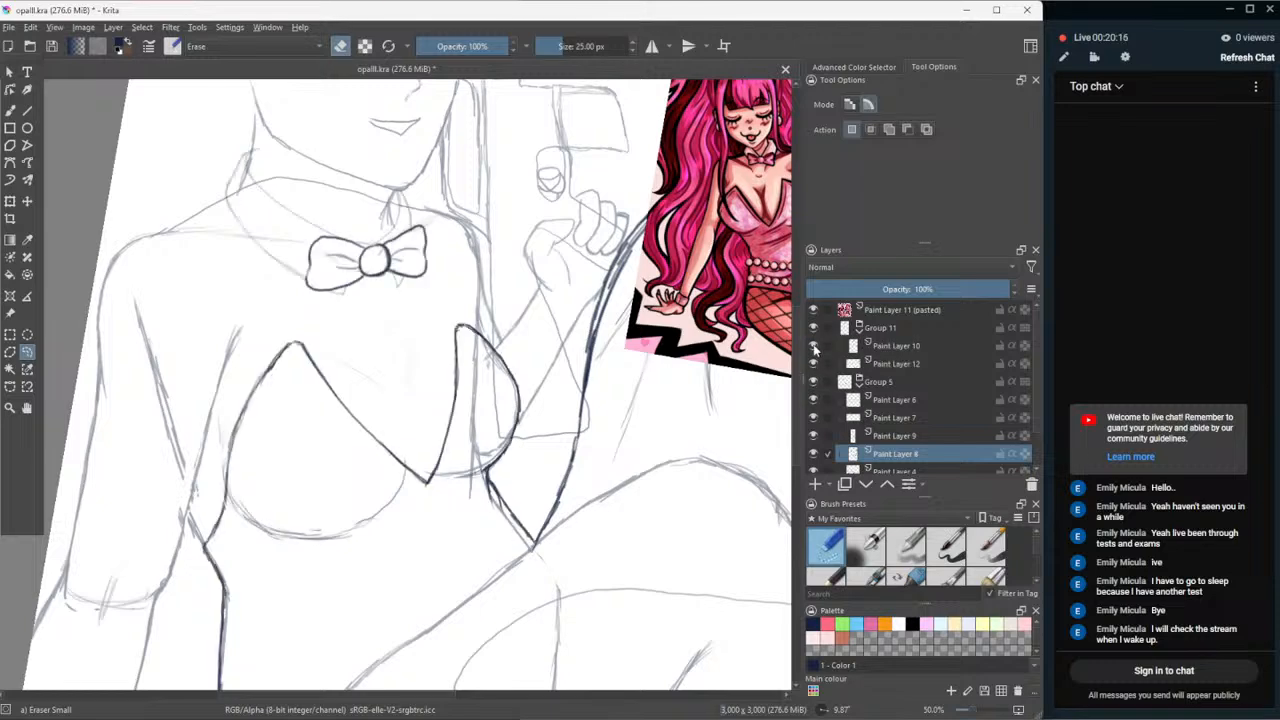
# - Make Paint Layer 12, which holds the collar and bow tie details, active and raise its opacity to 100%
pyautogui.click(849, 366)
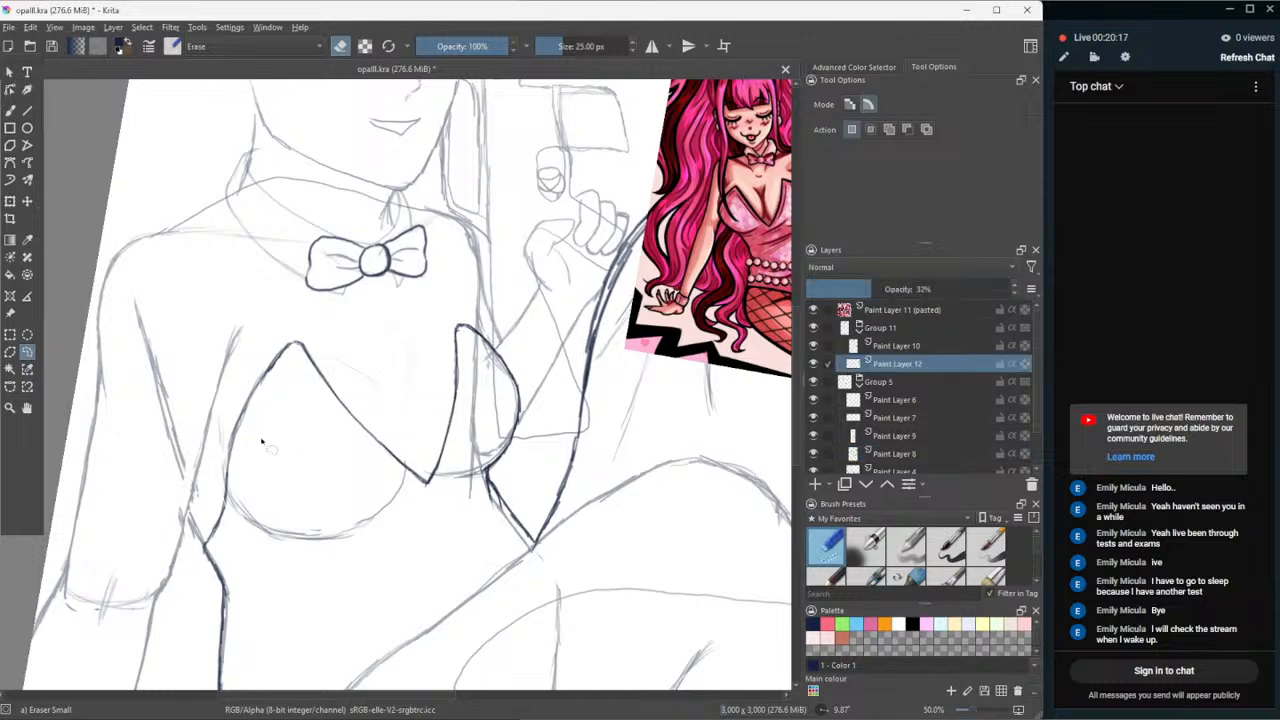
pyautogui.click(28, 410)
pyautogui.moveTo(389, 388); pyautogui.dragTo(297, 518)
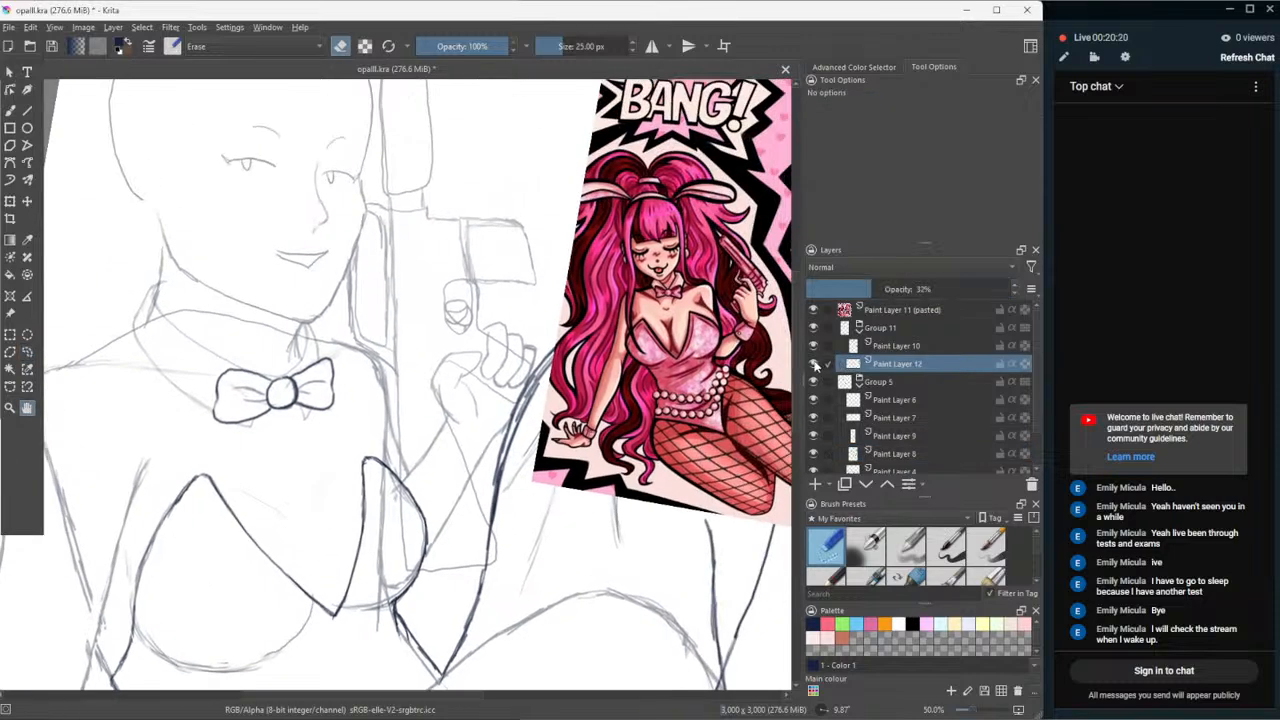
pyautogui.press('+')
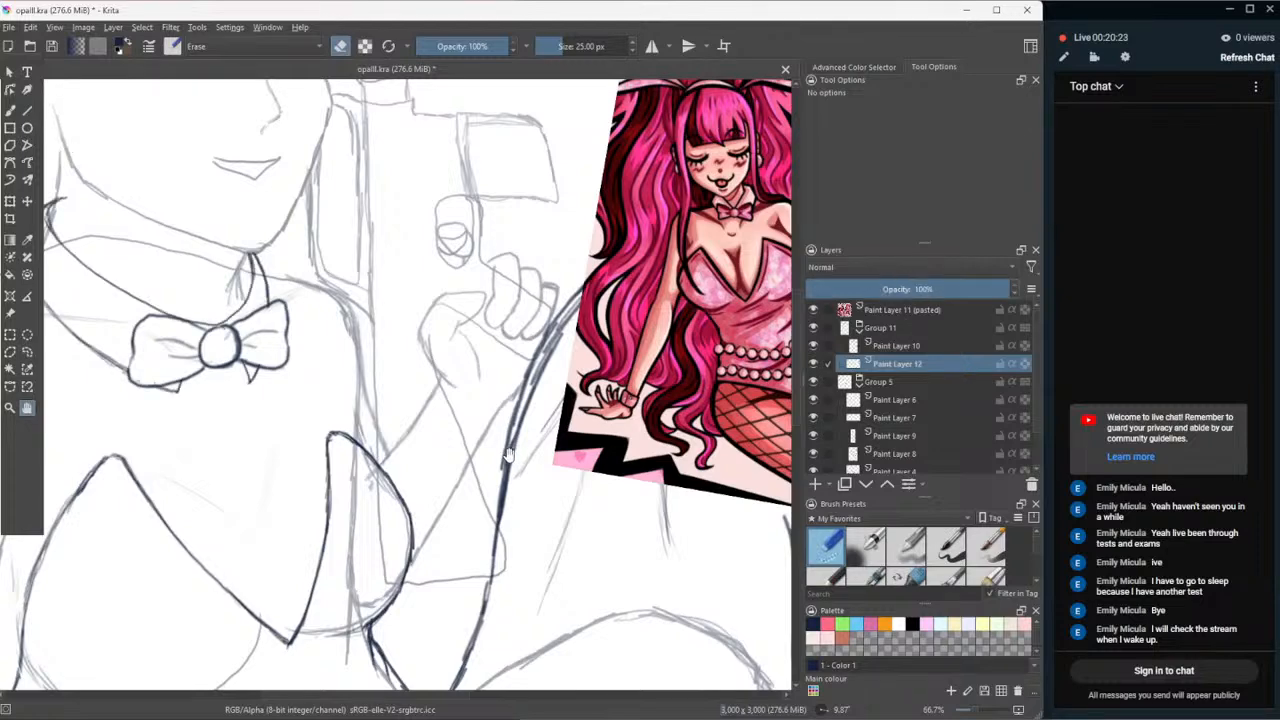
pyautogui.press('+')
# - Go through Paint Layers 10, 7, 6, 8, 4 and 12 to find the layer holding the linework around the raised arm
pyautogui.click(890, 346)
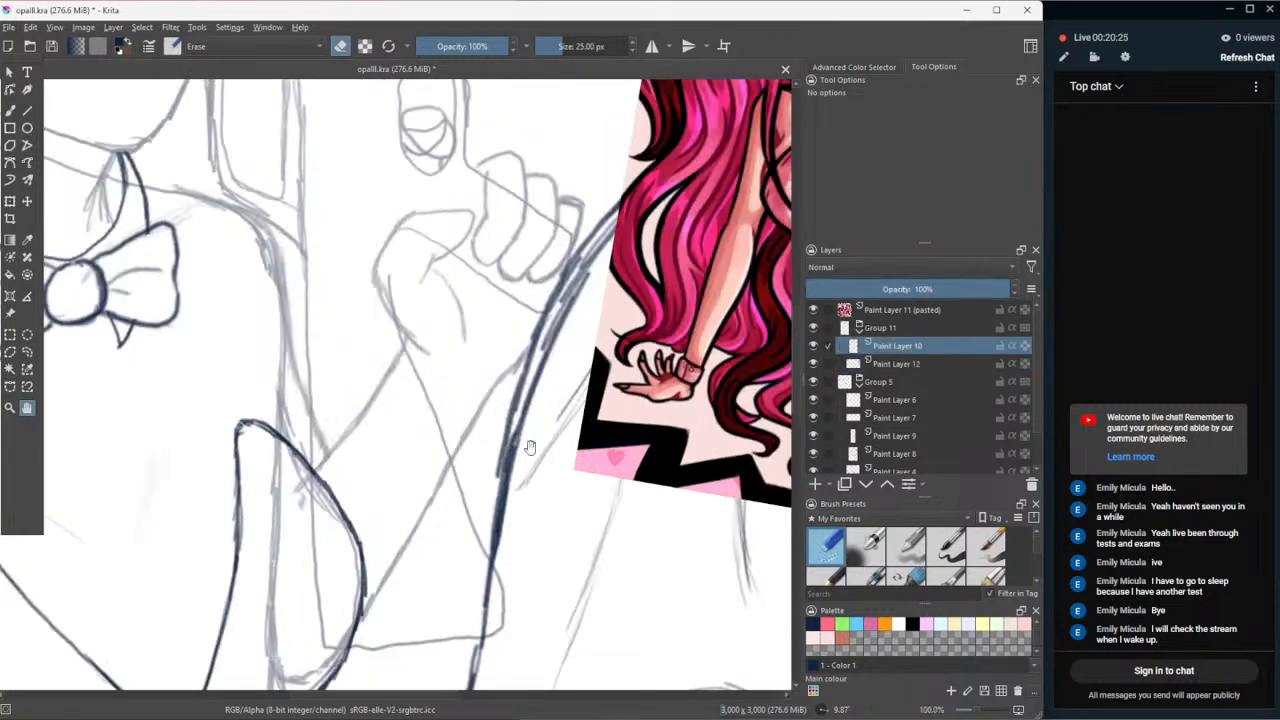
pyautogui.click(914, 419)
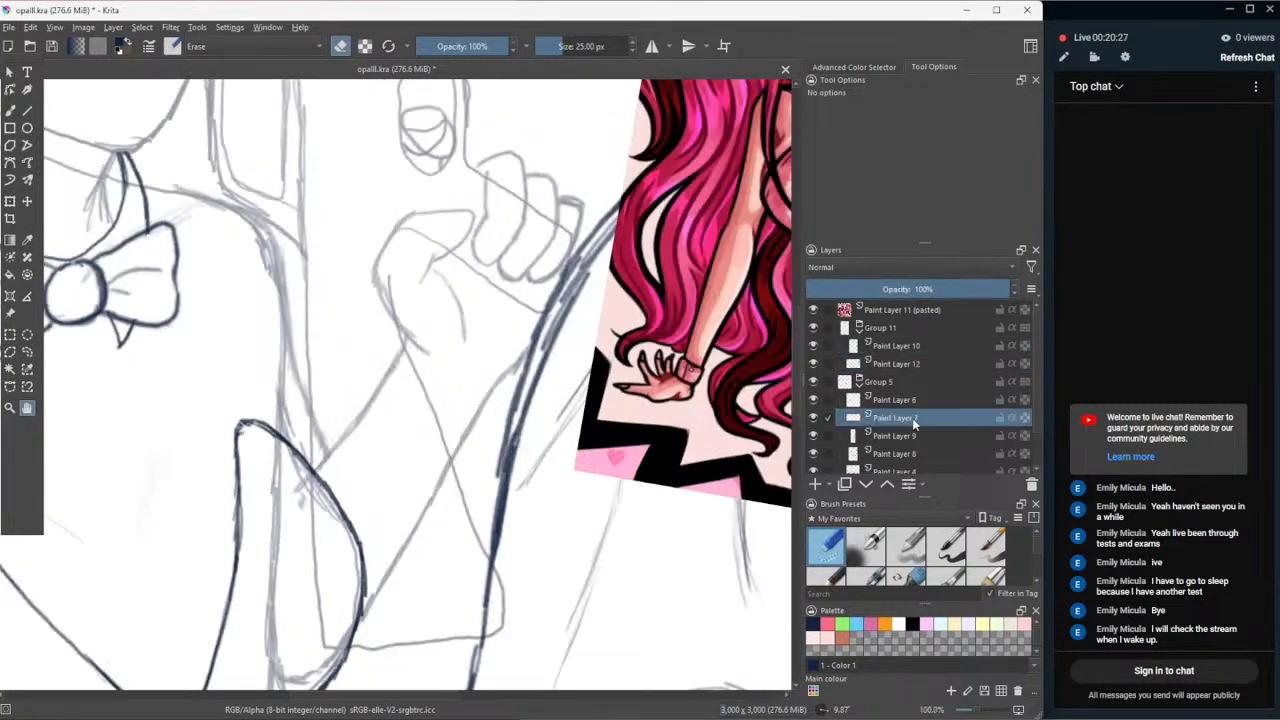
pyautogui.click(908, 402)
pyautogui.scroll(-1, 908, 403)
pyautogui.click(919, 412)
pyautogui.click(924, 432)
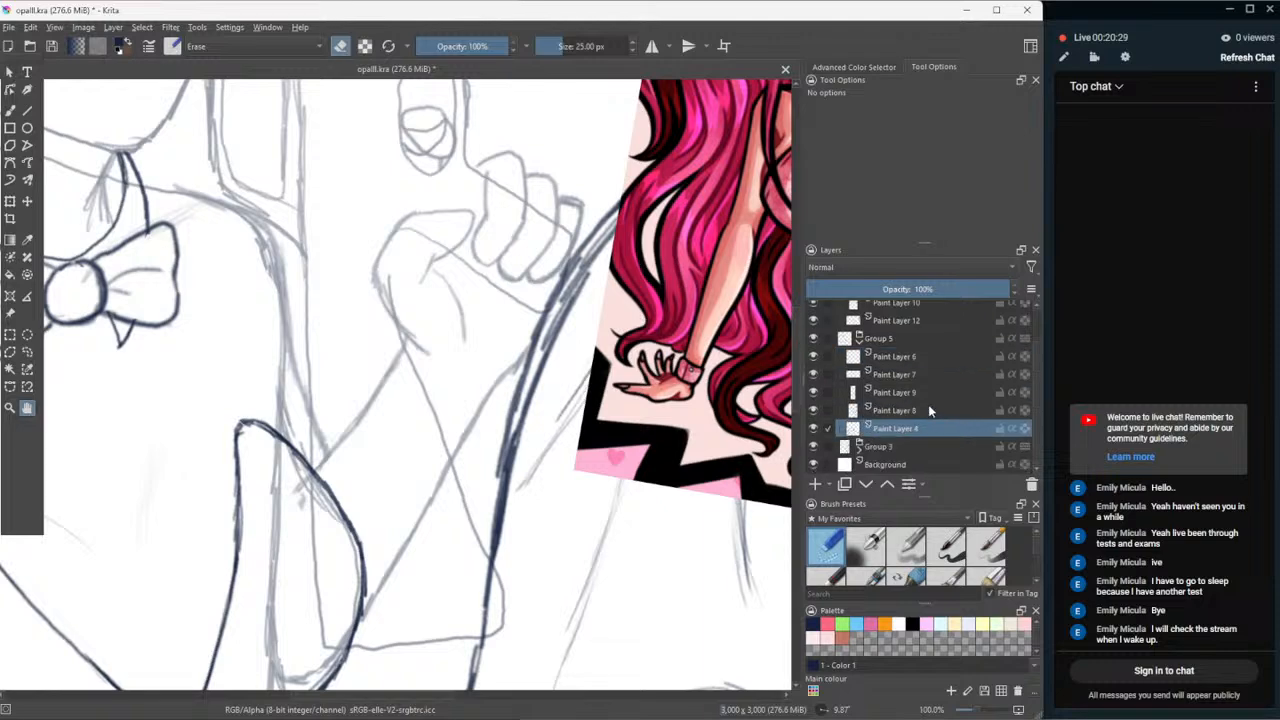
pyautogui.scroll(1, 914, 321)
pyautogui.click(902, 364)
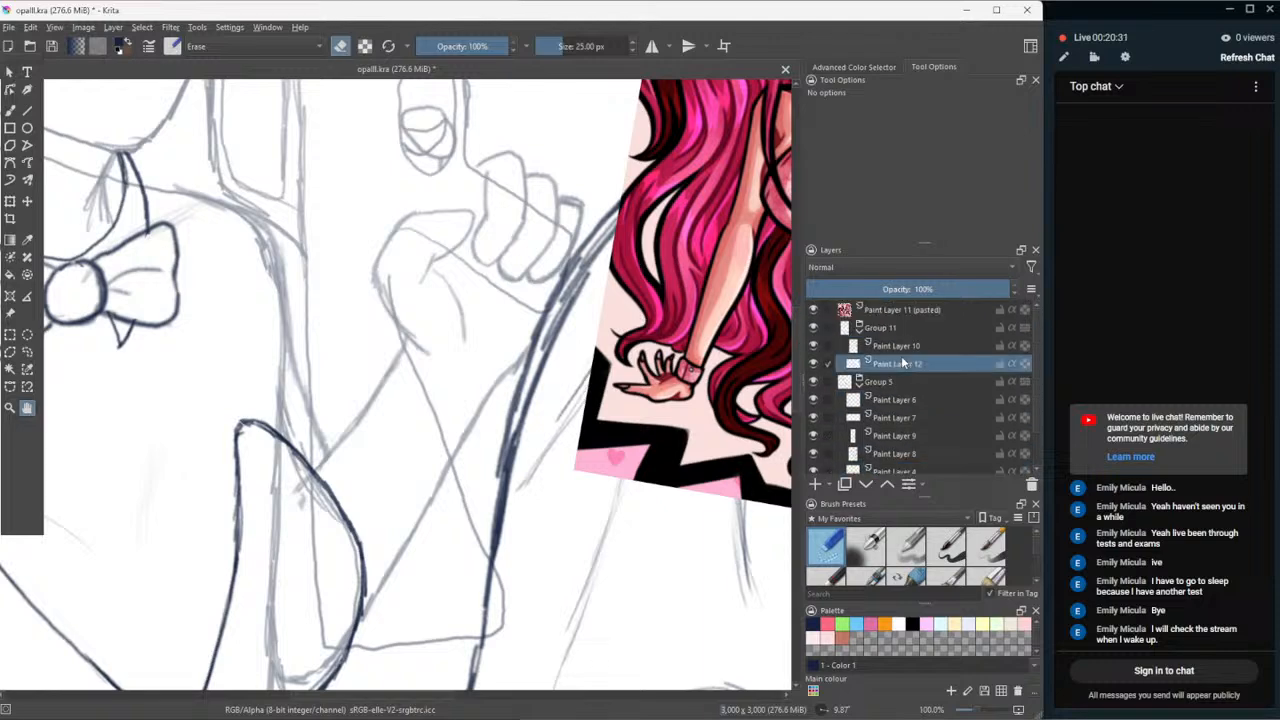
# - Check Paint Layer 12 by switching it off and on, and make Paint Layer 10 active with the Freehand Brush in eraser mode
pyautogui.click(812, 363)
pyautogui.click(813, 362)
pyautogui.click(851, 347)
pyautogui.scroll(-1, 440, 436)
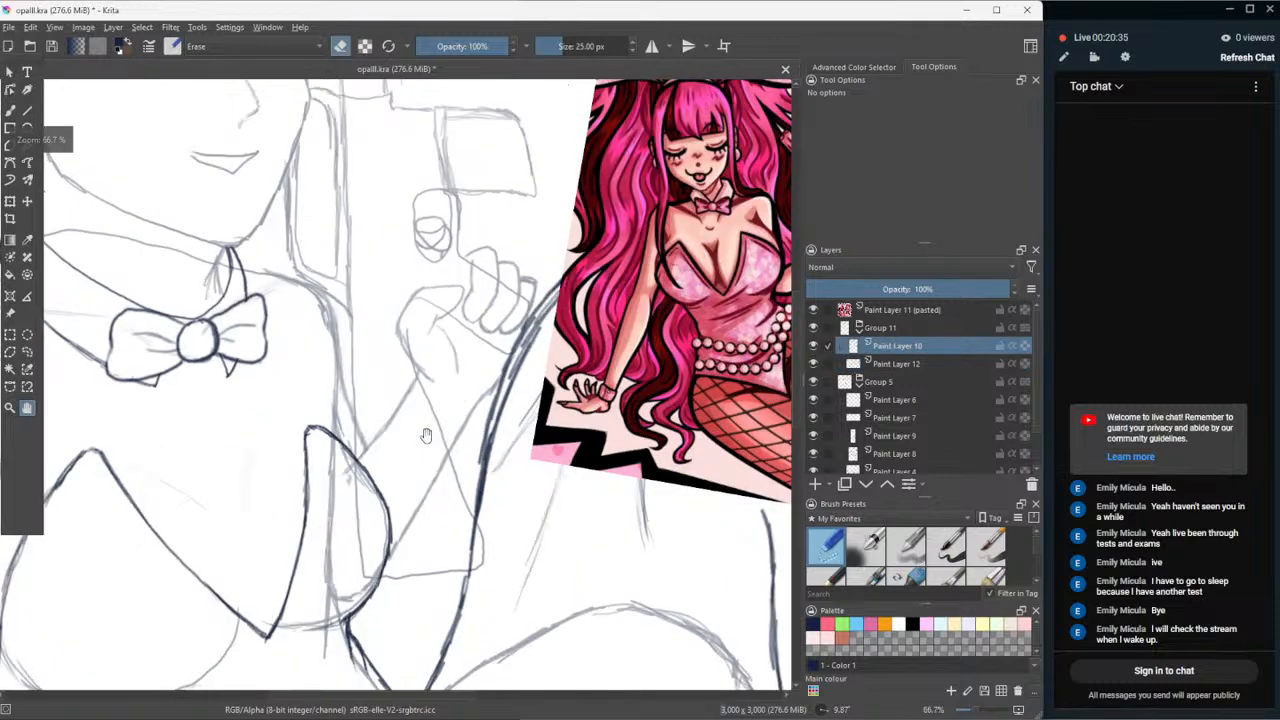
pyautogui.scroll(-1, 426, 435)
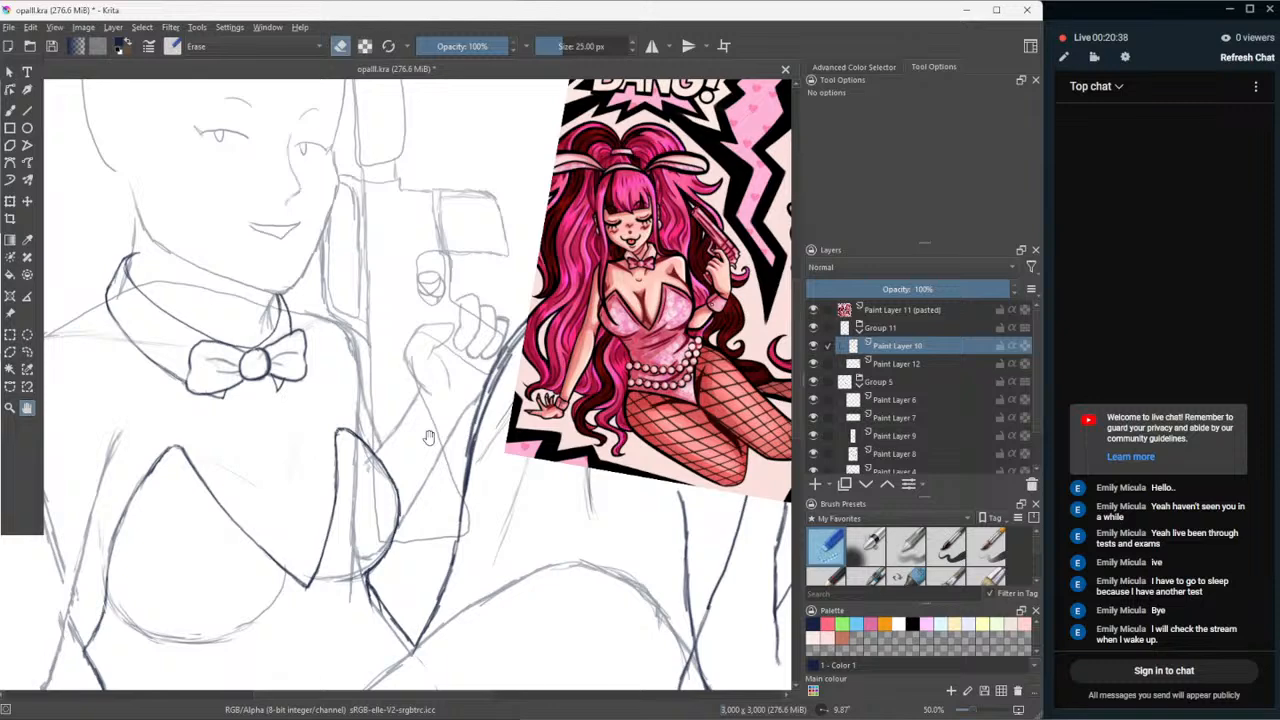
pyautogui.click(10, 111)
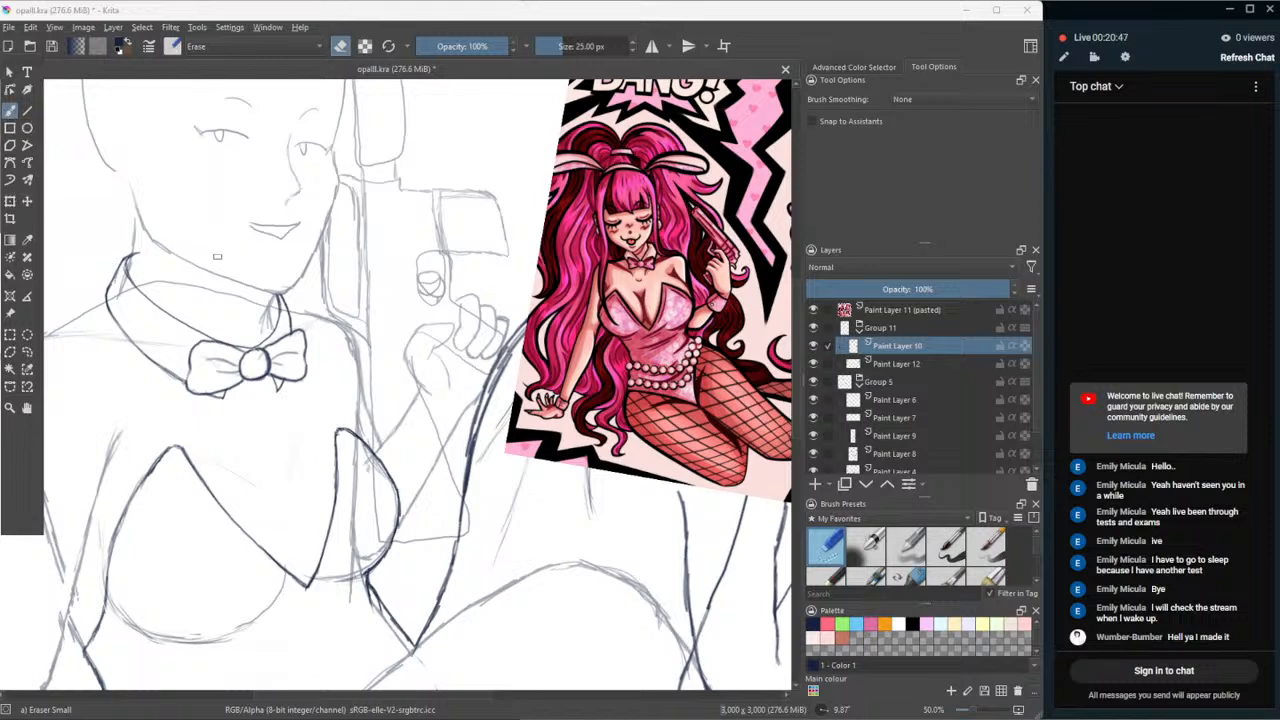
# - Sketch the curved upper edge of a cuff with a hooked outer end across the raised arm's wrist, using Pencil-2
pyautogui.scroll(3, 320, 330)
pyautogui.scroll(-2, 593, 481)
pyautogui.scroll(1, 639, 575)
pyautogui.scroll(-1, 639, 575)
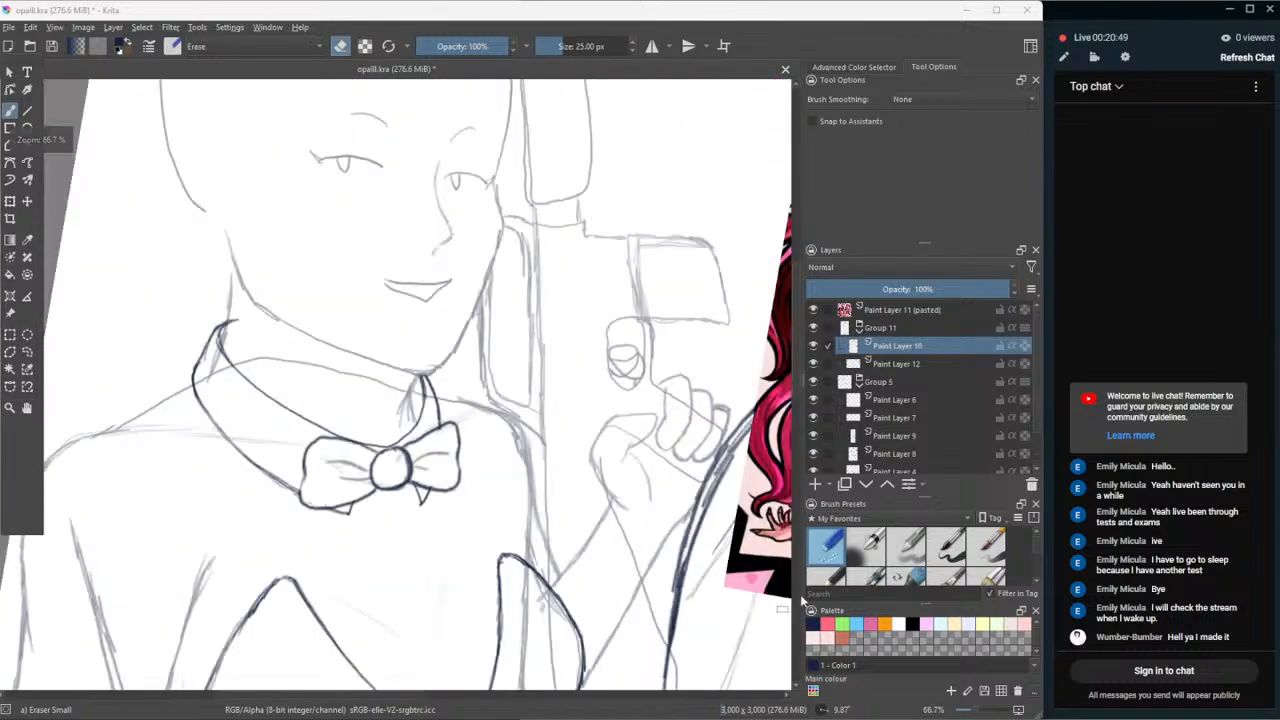
pyautogui.click(823, 581)
pyautogui.scroll(3, 745, 600)
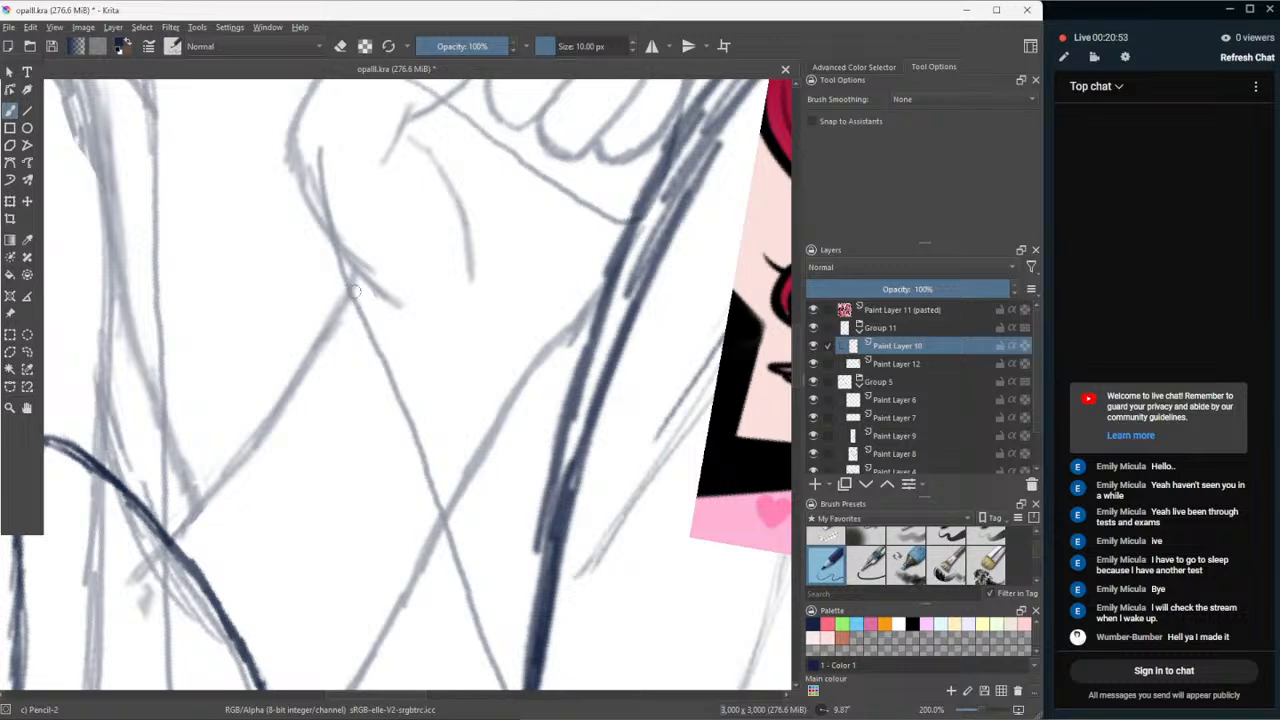
pyautogui.moveTo(348, 277)
pyautogui.mouseDown()
pyautogui.moveTo(400, 338)
pyautogui.moveTo(443, 360)
pyautogui.mouseUp()
pyautogui.hotkey('ctrl', 'z')
pyautogui.moveTo(346, 281)
pyautogui.mouseDown()
pyautogui.moveTo(384, 340)
pyautogui.moveTo(460, 390)
pyautogui.mouseUp()
pyautogui.hotkey('ctrl', 'z')
pyautogui.moveTo(352, 295)
pyautogui.mouseDown()
pyautogui.moveTo(430, 372)
pyautogui.moveTo(500, 397)
pyautogui.moveTo(543, 392)
pyautogui.mouseUp()
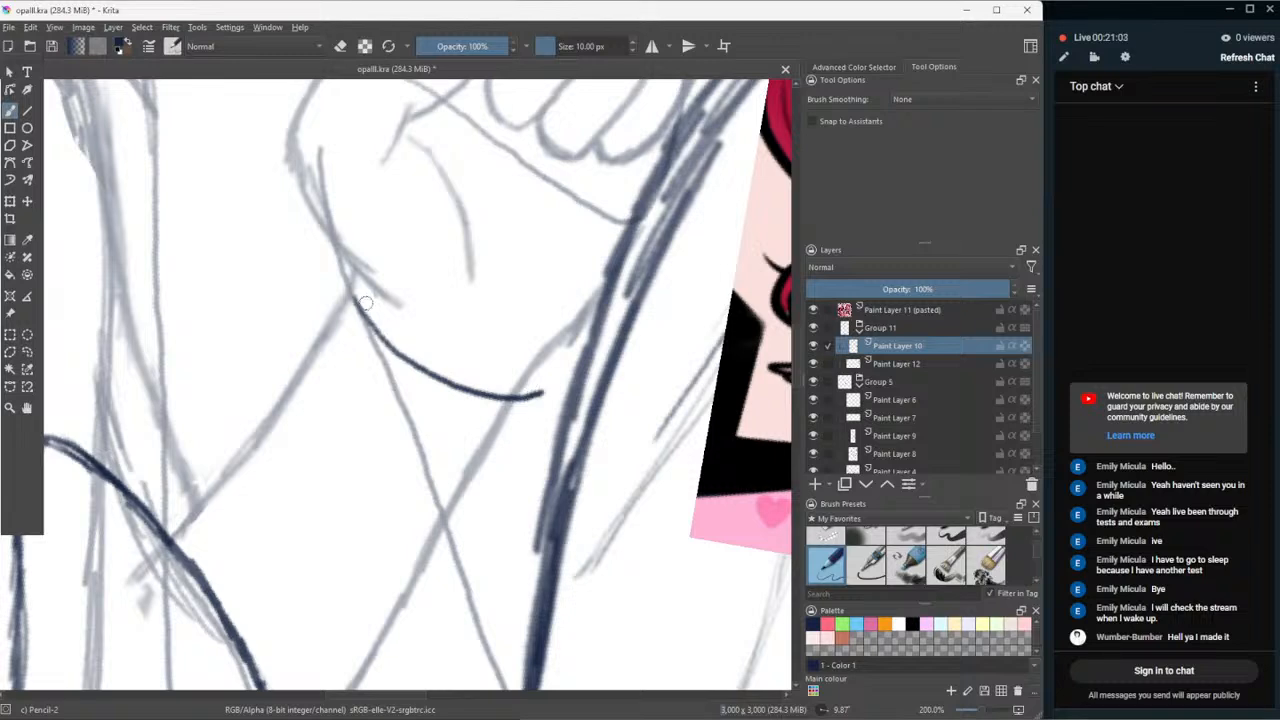
pyautogui.hotkey('ctrl', 'z')
pyautogui.moveTo(352, 294)
pyautogui.mouseDown()
pyautogui.moveTo(488, 403)
pyautogui.moveTo(527, 413)
pyautogui.moveTo(362, 312)
pyautogui.moveTo(412, 372)
pyautogui.moveTo(512, 420)
pyautogui.moveTo(547, 422)
pyautogui.moveTo(555, 398)
pyautogui.moveTo(527, 372)
pyautogui.mouseUp()
pyautogui.hotkey('ctrl', 'z')
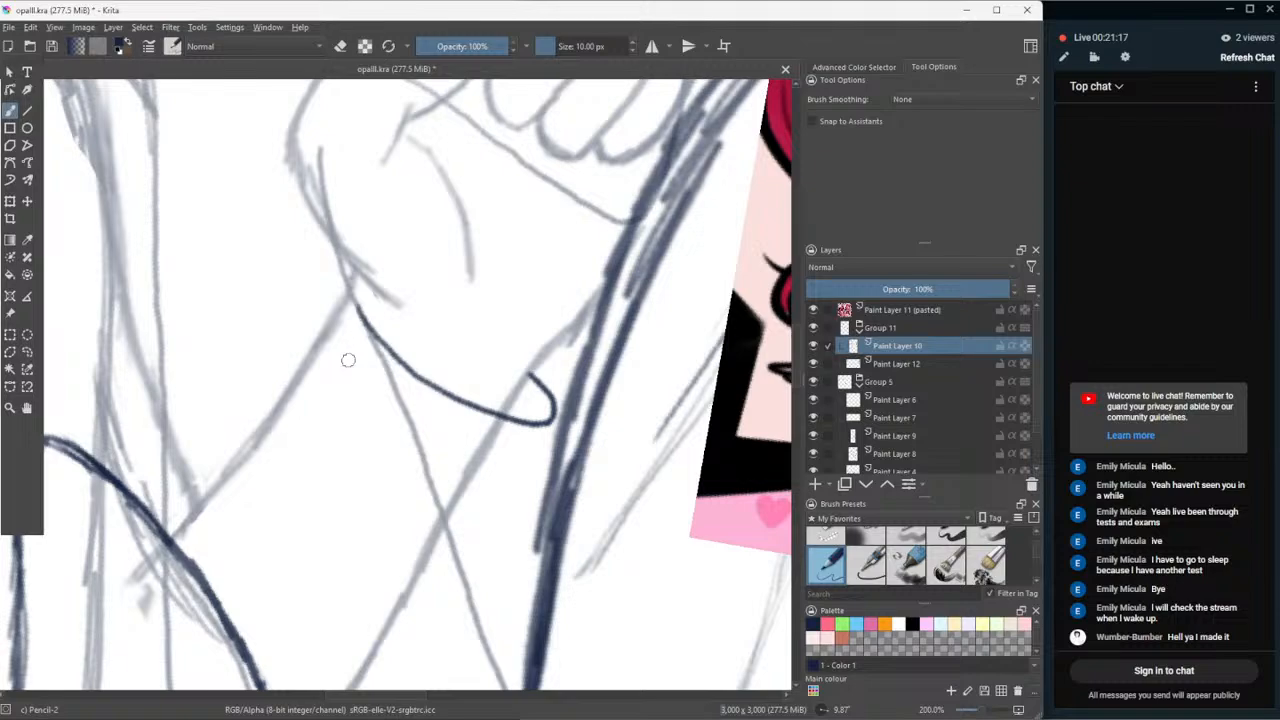
# - Draw the cuff's outer side slanting down from the hooked end of its upper edge toward the forearm
pyautogui.scroll(-3, 294, 500)
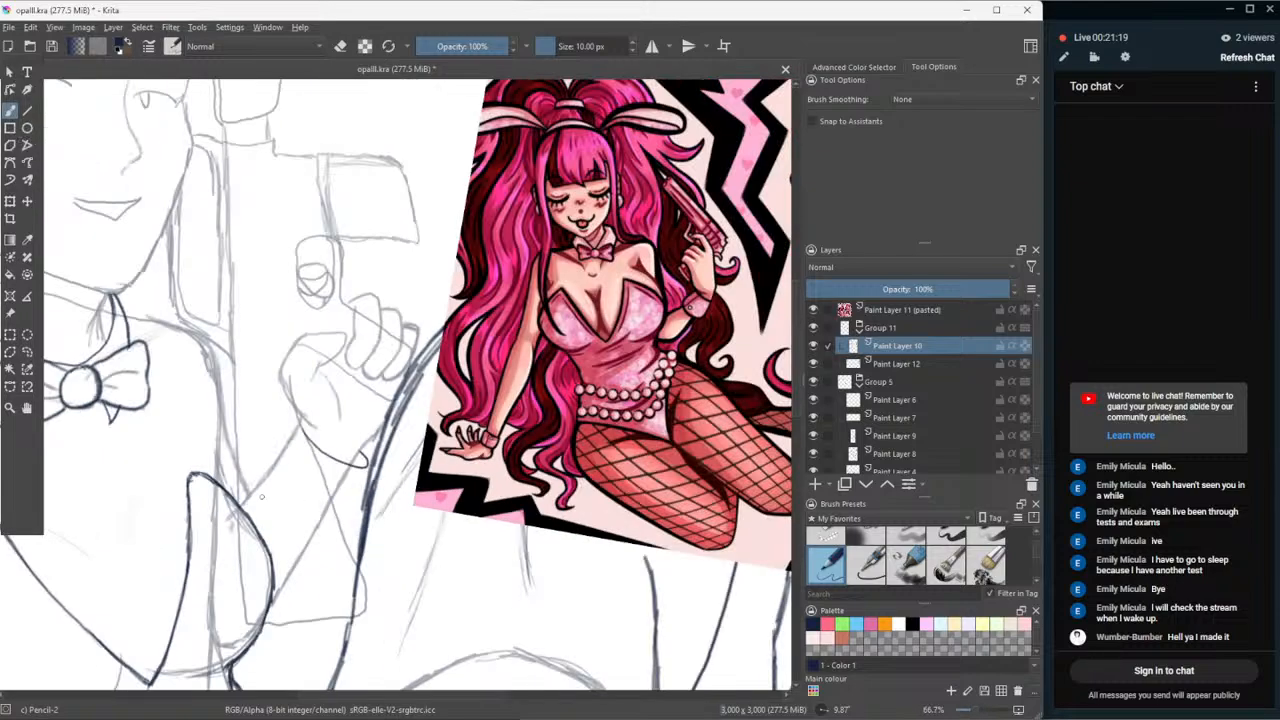
pyautogui.scroll(2, 260, 508)
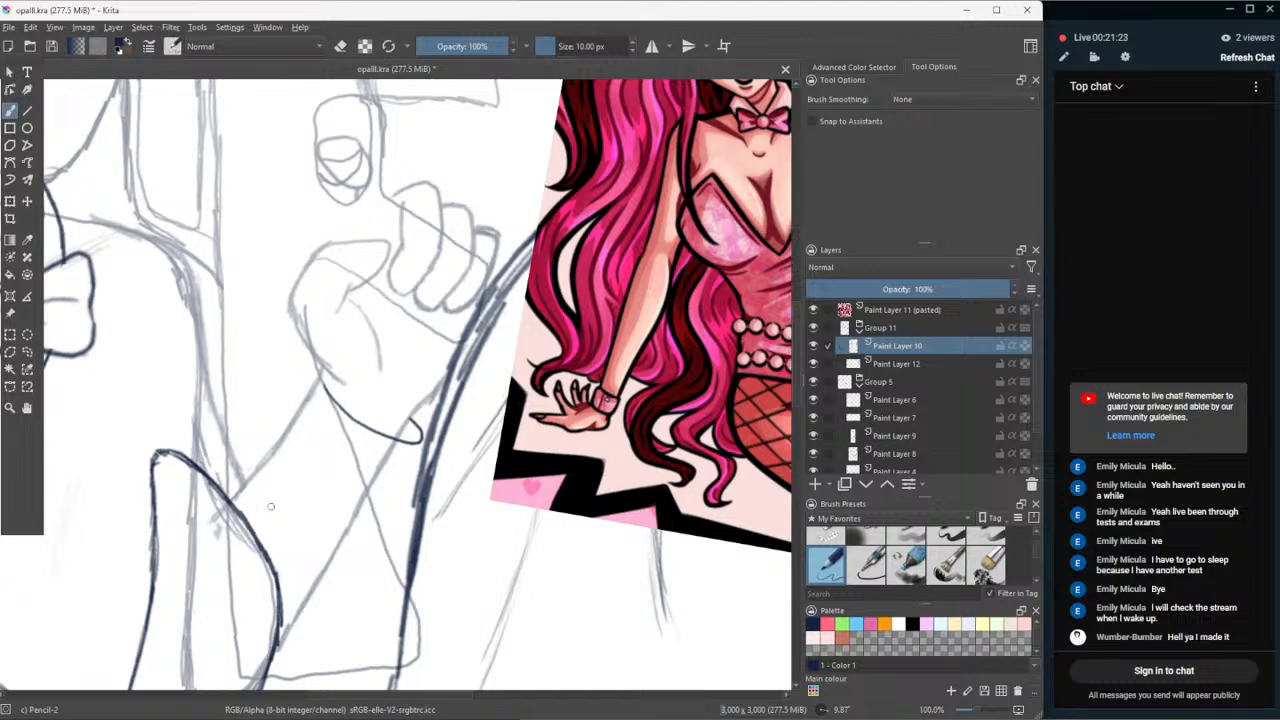
pyautogui.scroll(1, 279, 508)
pyautogui.scroll(-1, 374, 488)
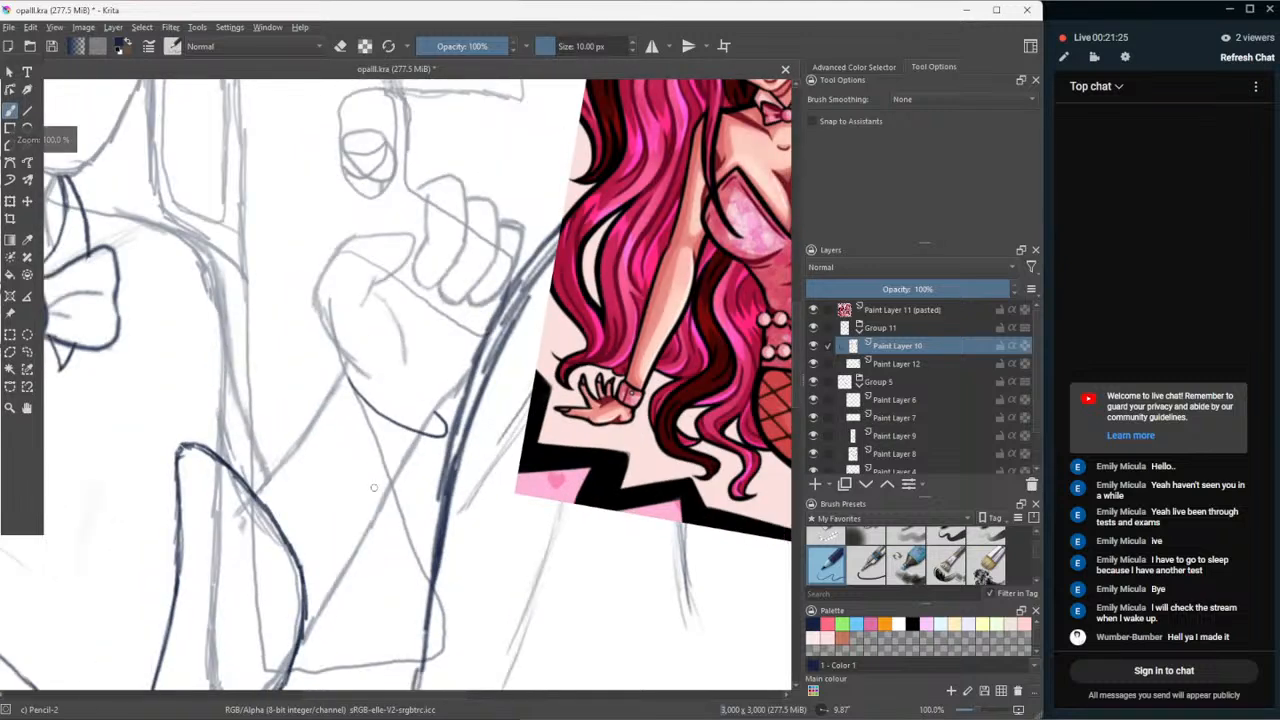
pyautogui.scroll(2, 374, 488)
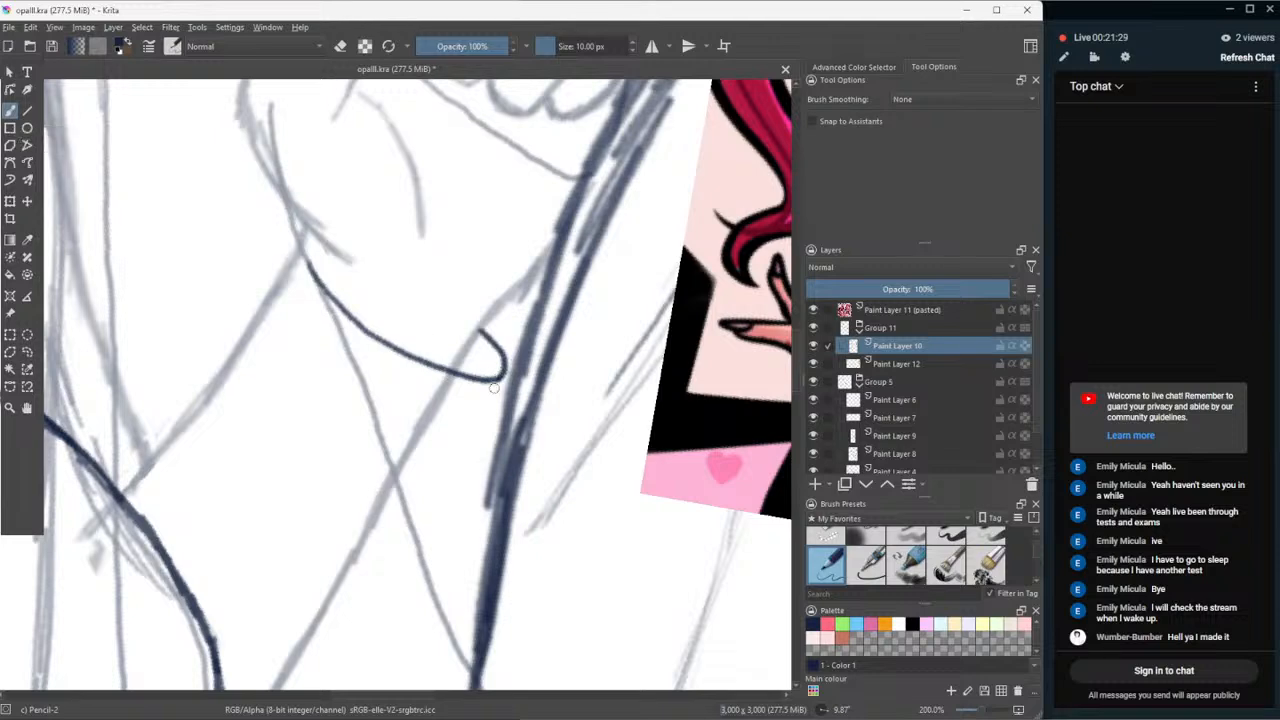
pyautogui.moveTo(494, 388); pyautogui.dragTo(422, 509)
pyautogui.scroll(-3, 410, 515)
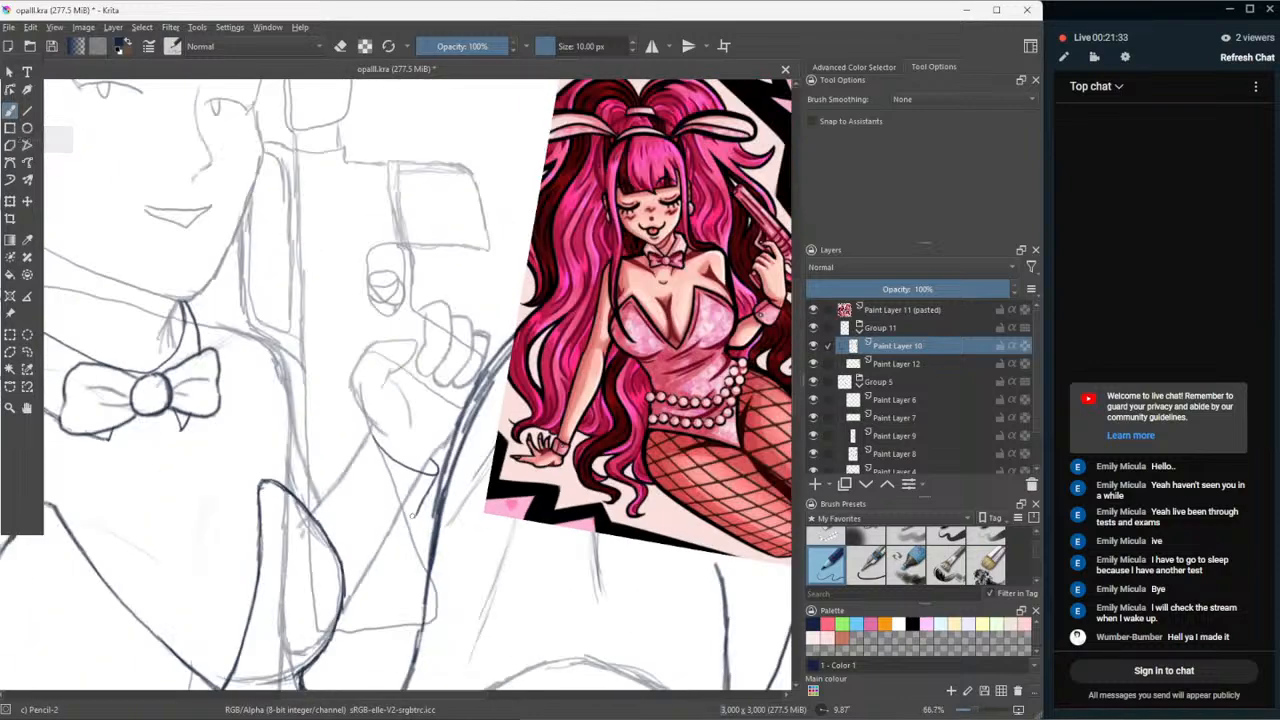
# - Extend the cuff's outer side into a rounded corner meeting the forearm line and darken it and the hooked end
pyautogui.scroll(-3, 410, 515)
pyautogui.scroll(8, 449, 482)
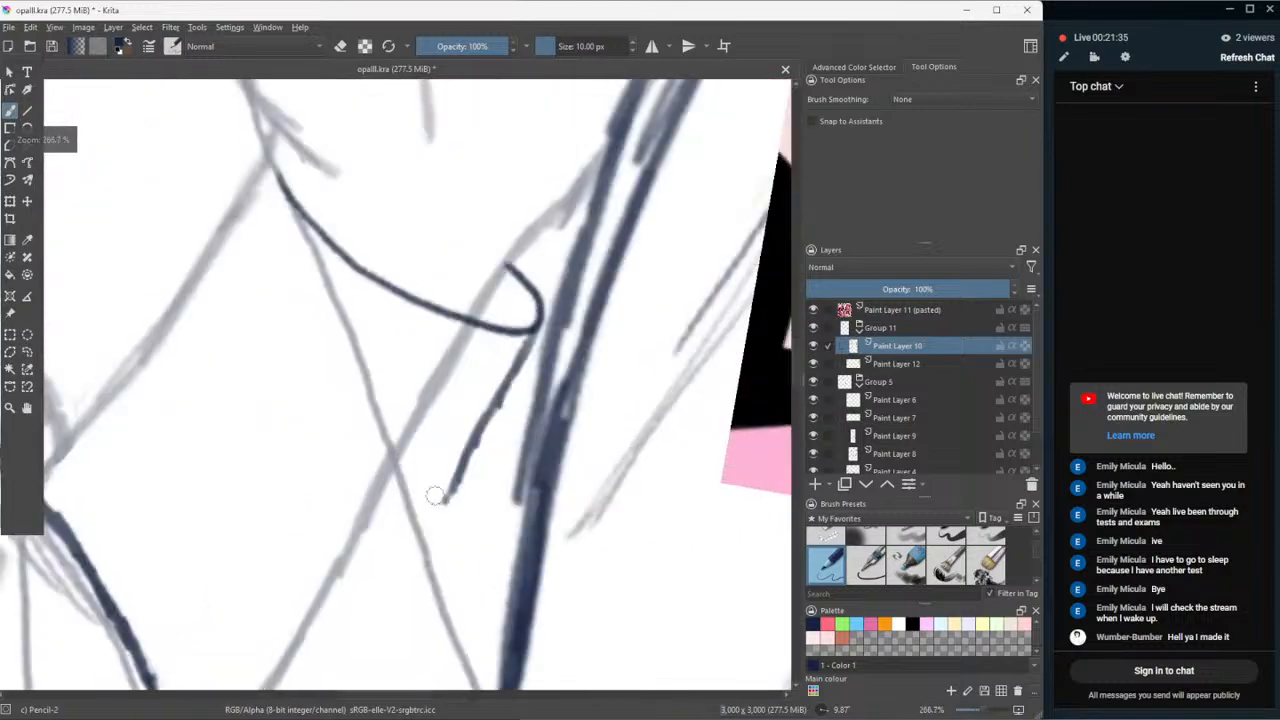
pyautogui.moveTo(512, 375)
pyautogui.mouseDown()
pyautogui.moveTo(458, 508)
pyautogui.moveTo(423, 517)
pyautogui.mouseUp()
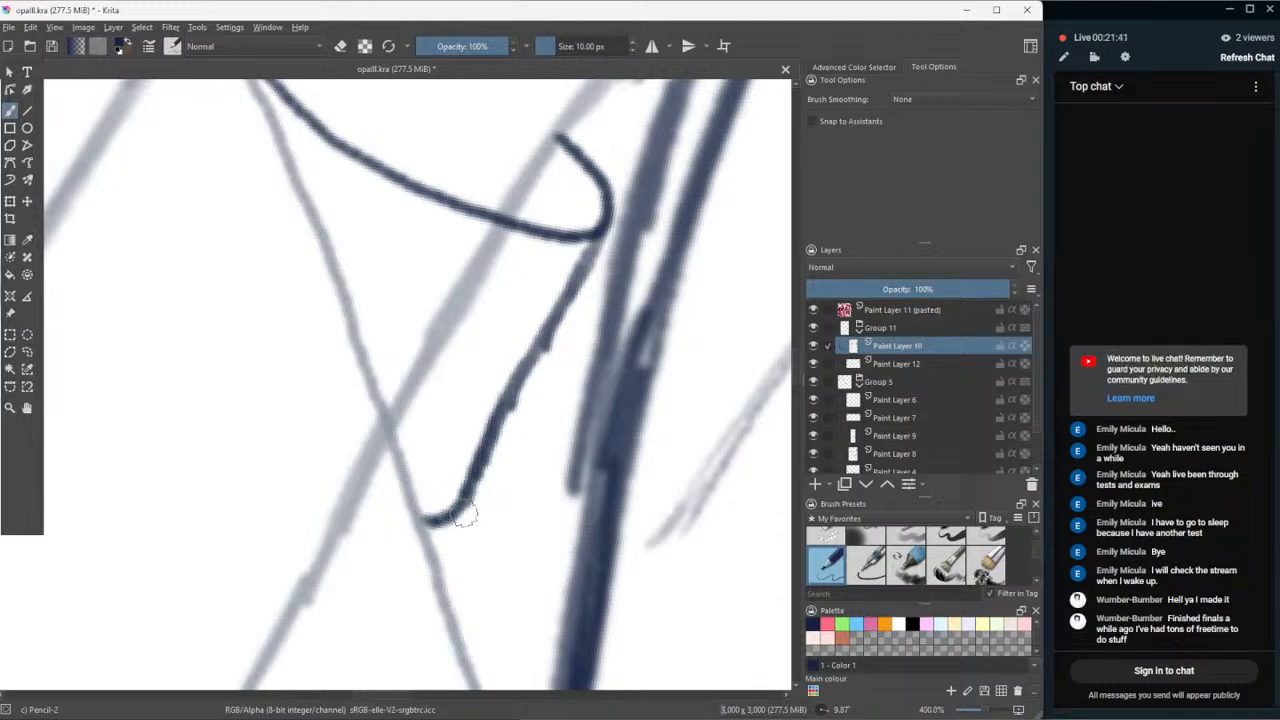
pyautogui.moveTo(426, 521)
pyautogui.mouseDown()
pyautogui.moveTo(461, 509)
pyautogui.moveTo(424, 520)
pyautogui.mouseUp()
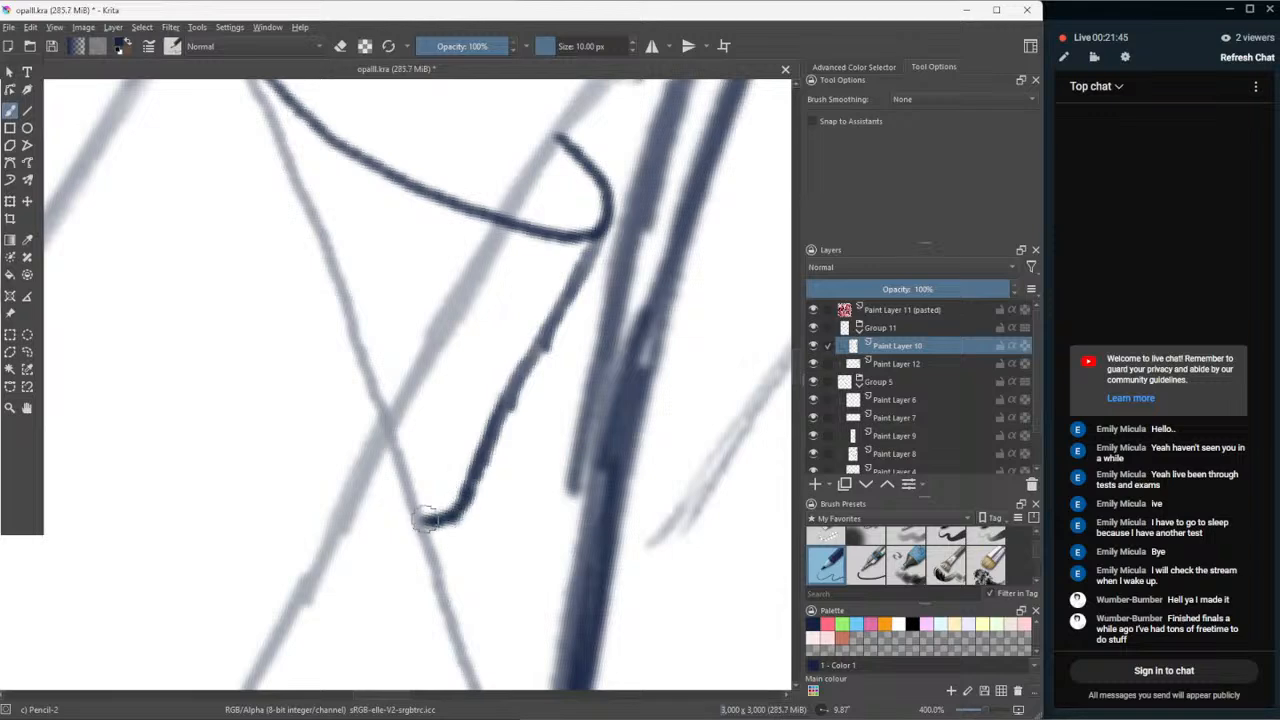
pyautogui.moveTo(476, 467)
pyautogui.mouseDown()
pyautogui.moveTo(526, 350)
pyautogui.moveTo(611, 212)
pyautogui.mouseUp()
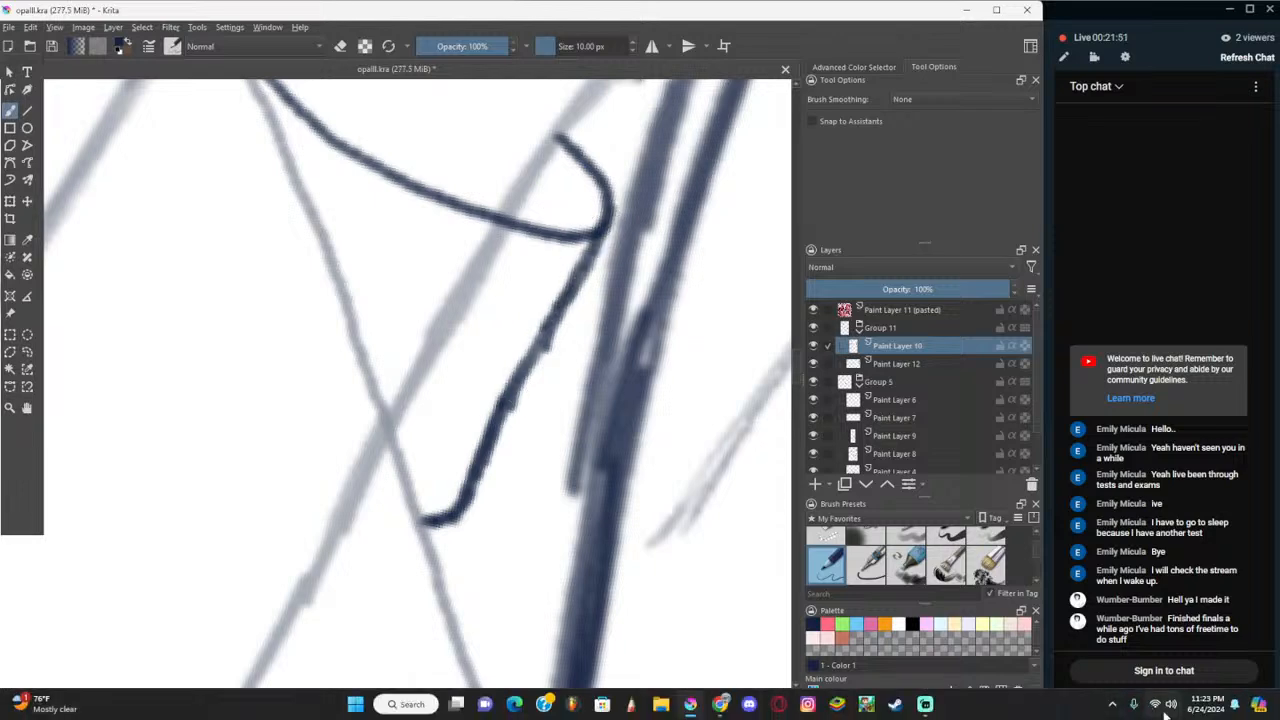
pyautogui.moveTo(516, 222)
pyautogui.mouseDown()
pyautogui.moveTo(597, 216)
pyautogui.moveTo(583, 221)
pyautogui.mouseUp()
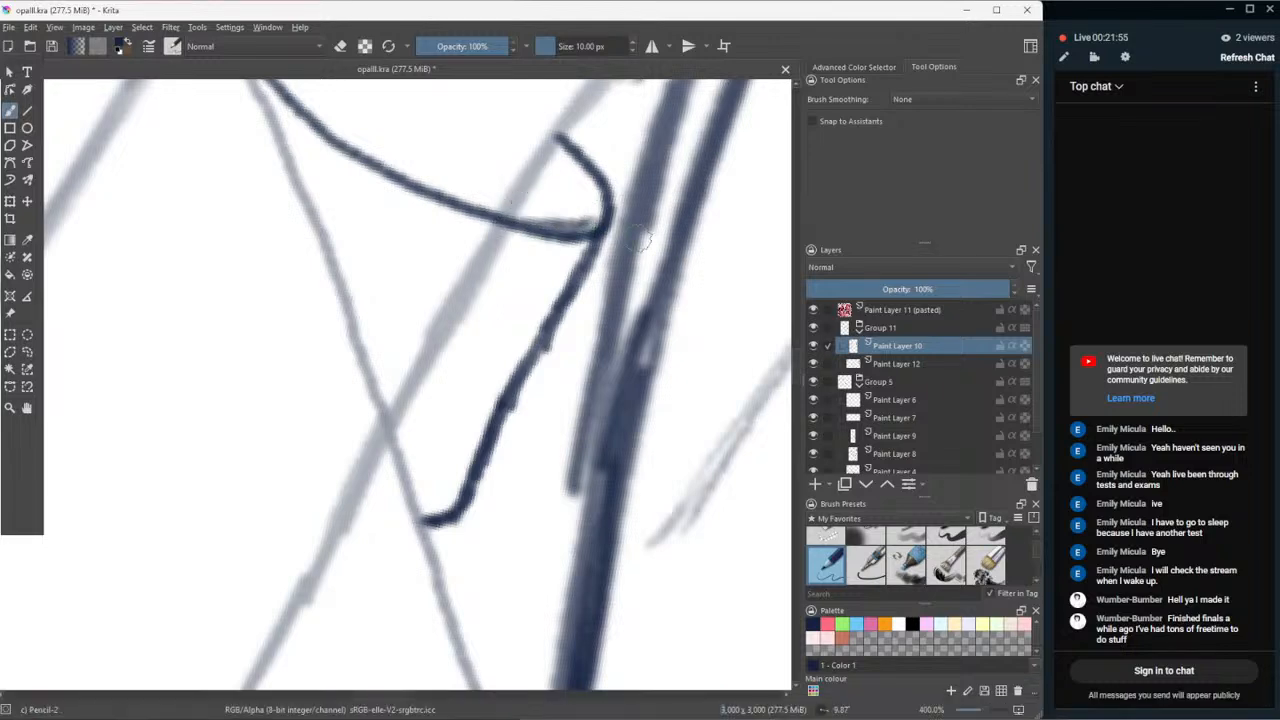
# - Draw a short slanting line from the middle of the cuff's upper edge down to the forearm line
pyautogui.scroll(-8, 542, 285)
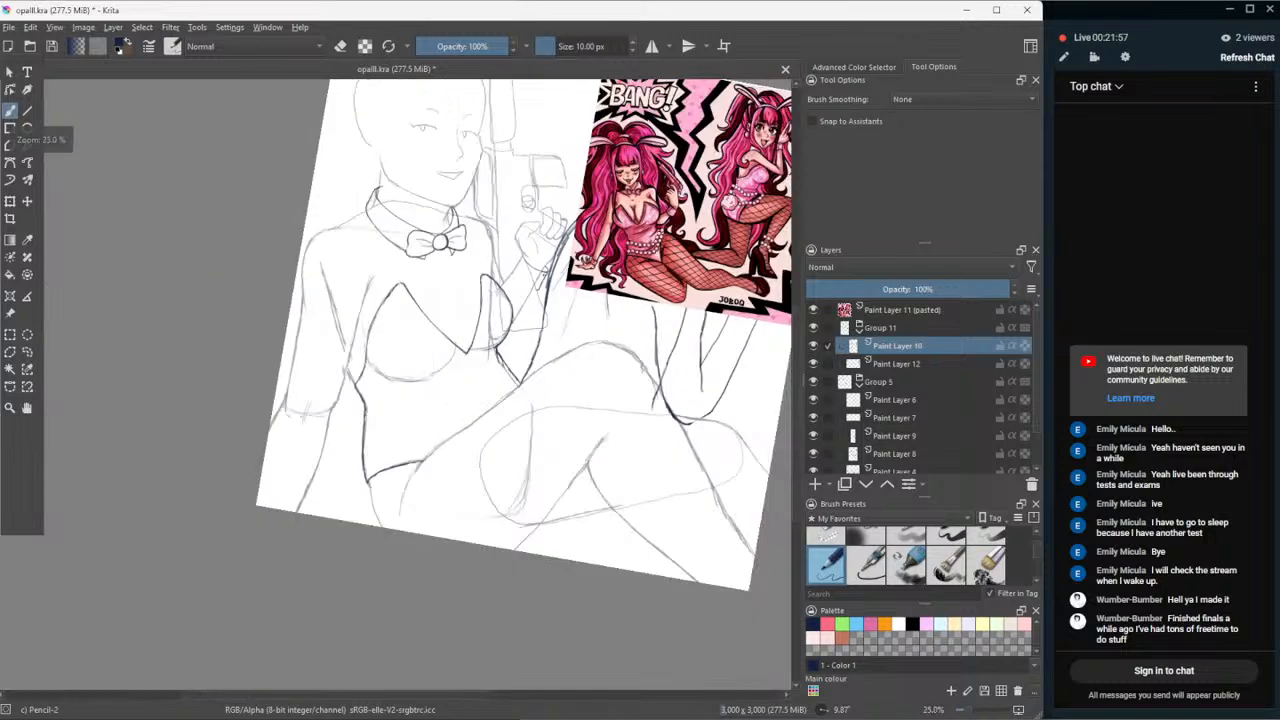
pyautogui.scroll(7, 543, 287)
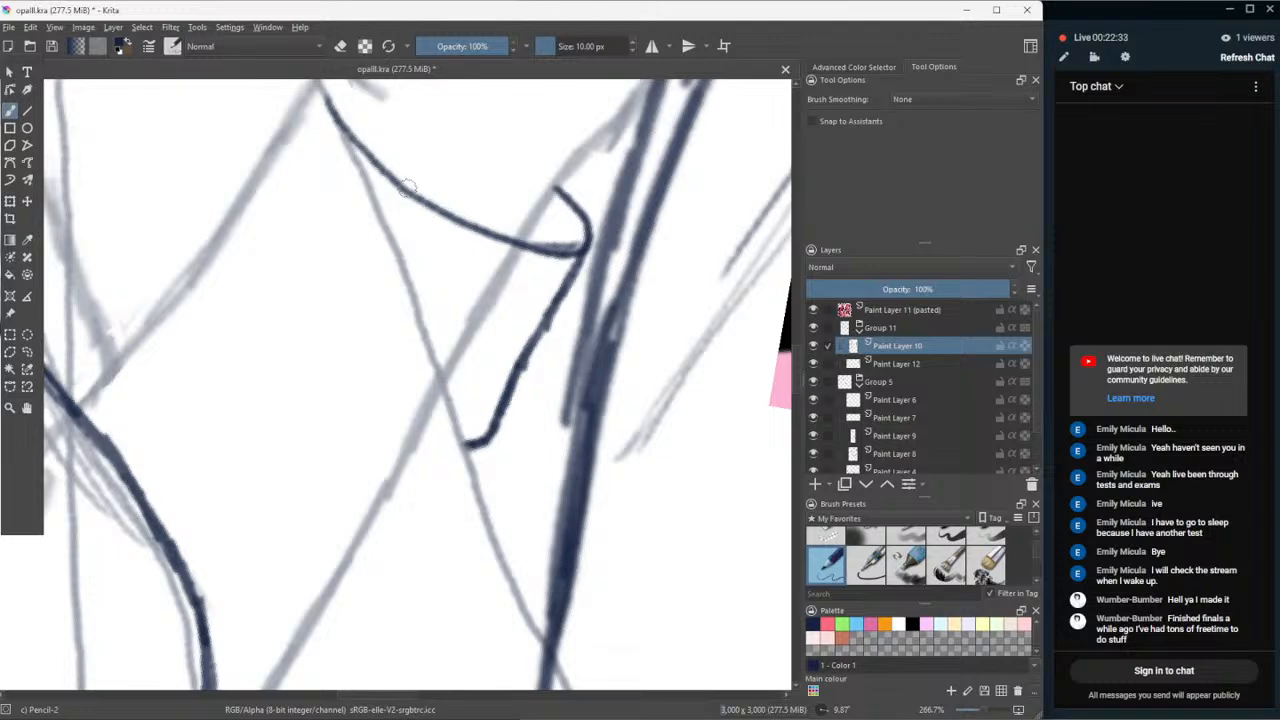
pyautogui.moveTo(406, 187)
pyautogui.mouseDown()
pyautogui.moveTo(457, 224)
pyautogui.moveTo(440, 274)
pyautogui.mouseUp()
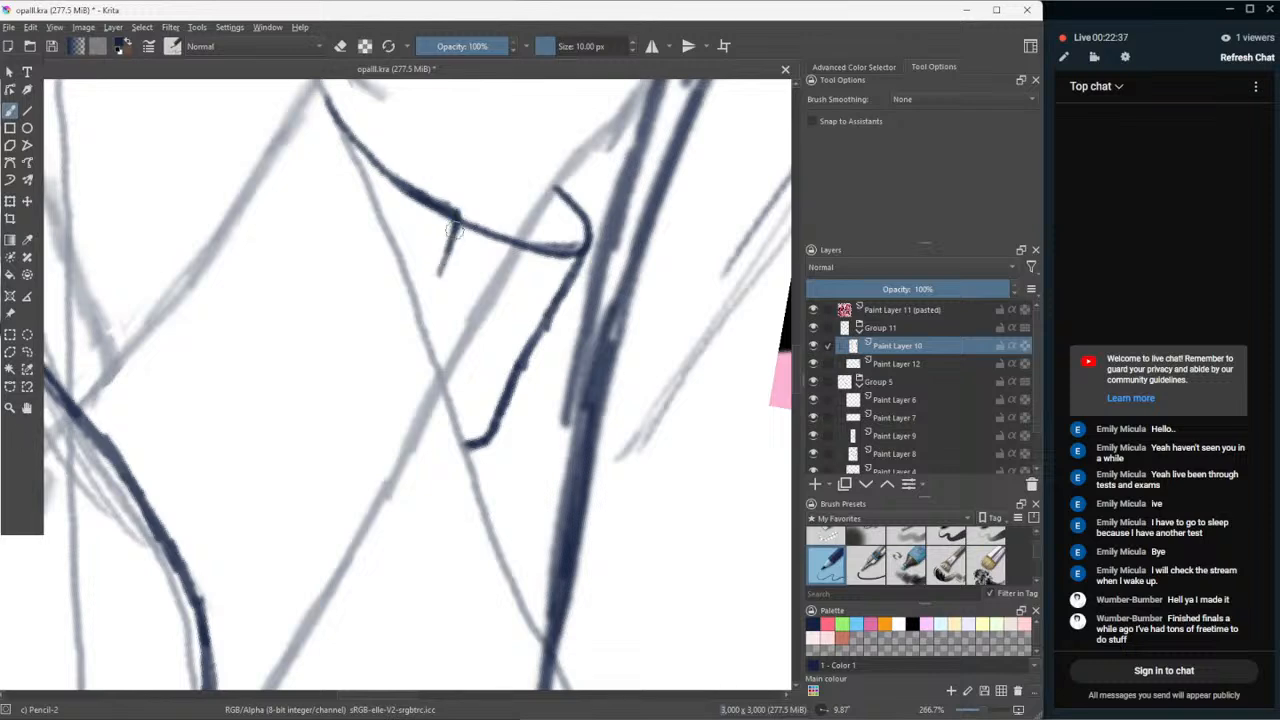
pyautogui.moveTo(454, 230); pyautogui.dragTo(422, 325)
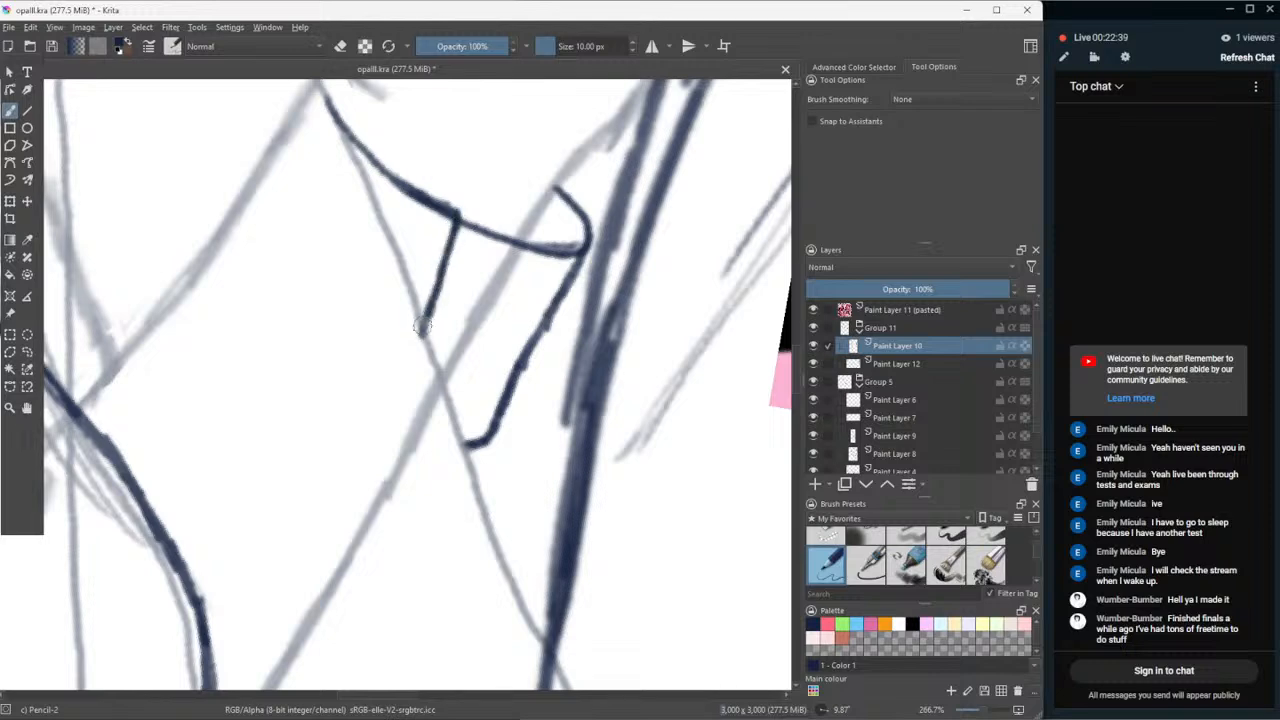
# - Thin the thickened part of the cuff's upper edge with Eraser Small and redraw it cleanly with Pencil-2
pyautogui.click(820, 532)
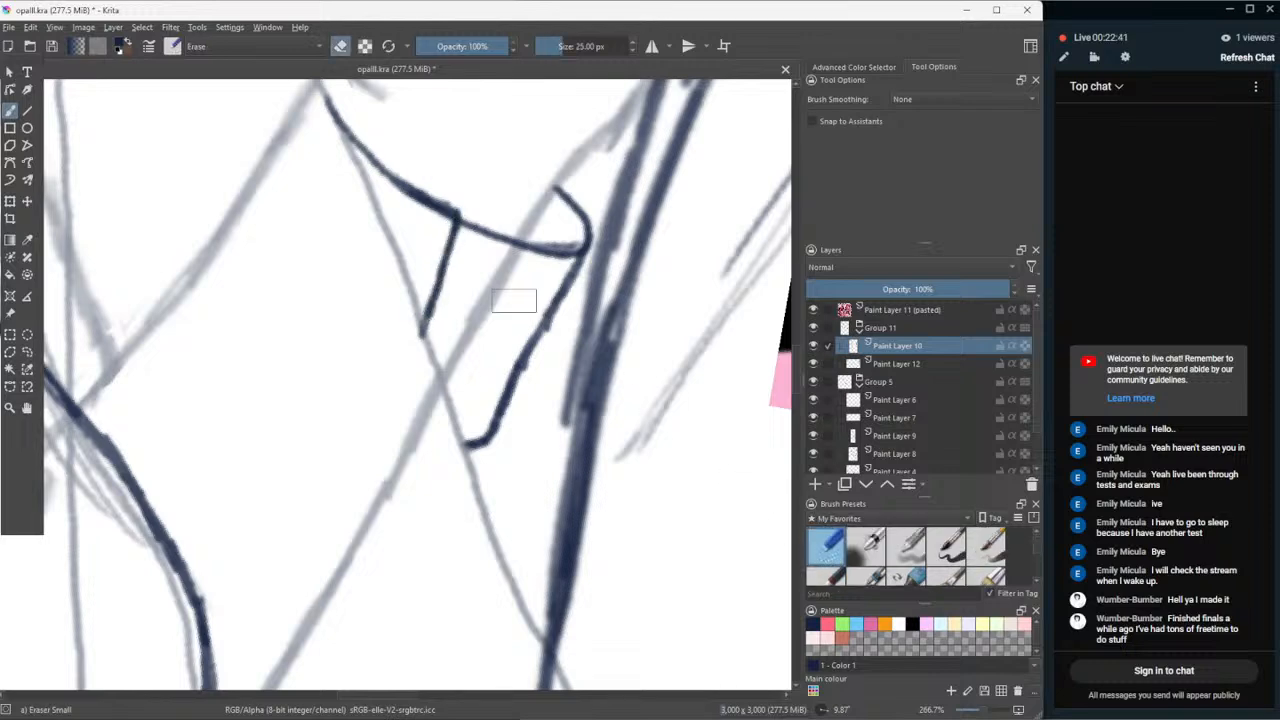
pyautogui.moveTo(362, 182); pyautogui.dragTo(438, 212)
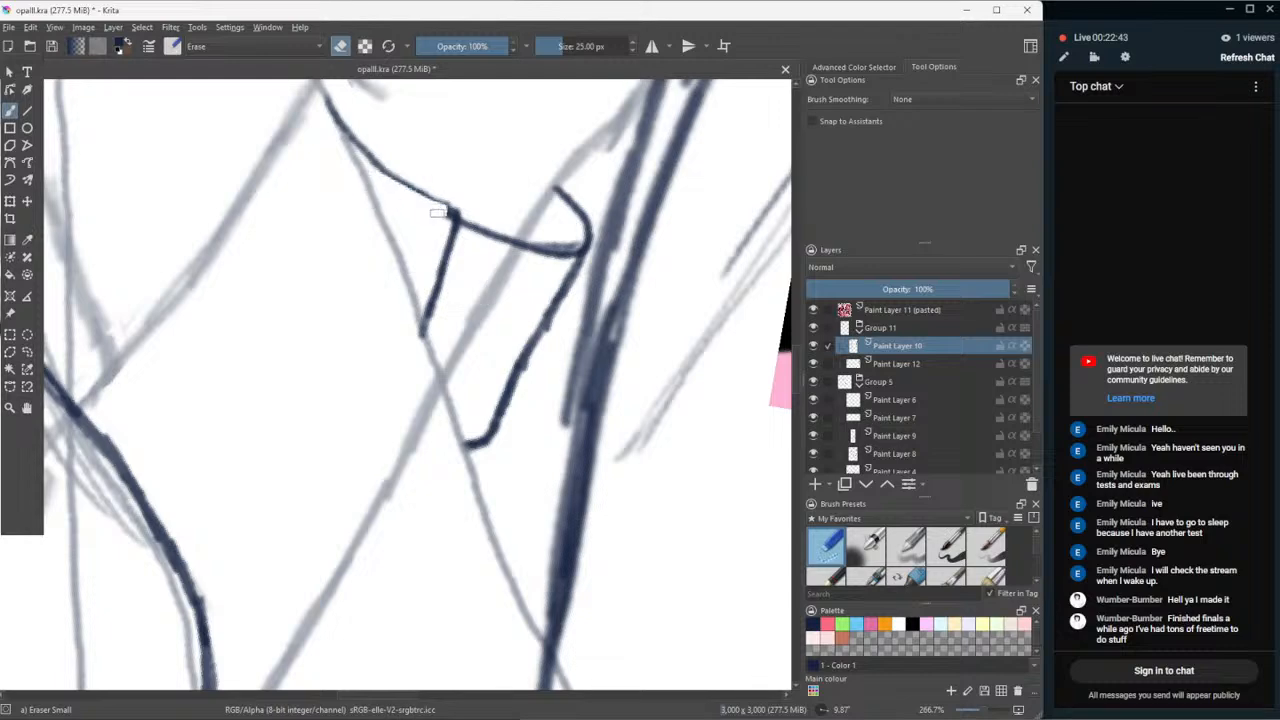
pyautogui.click(826, 577)
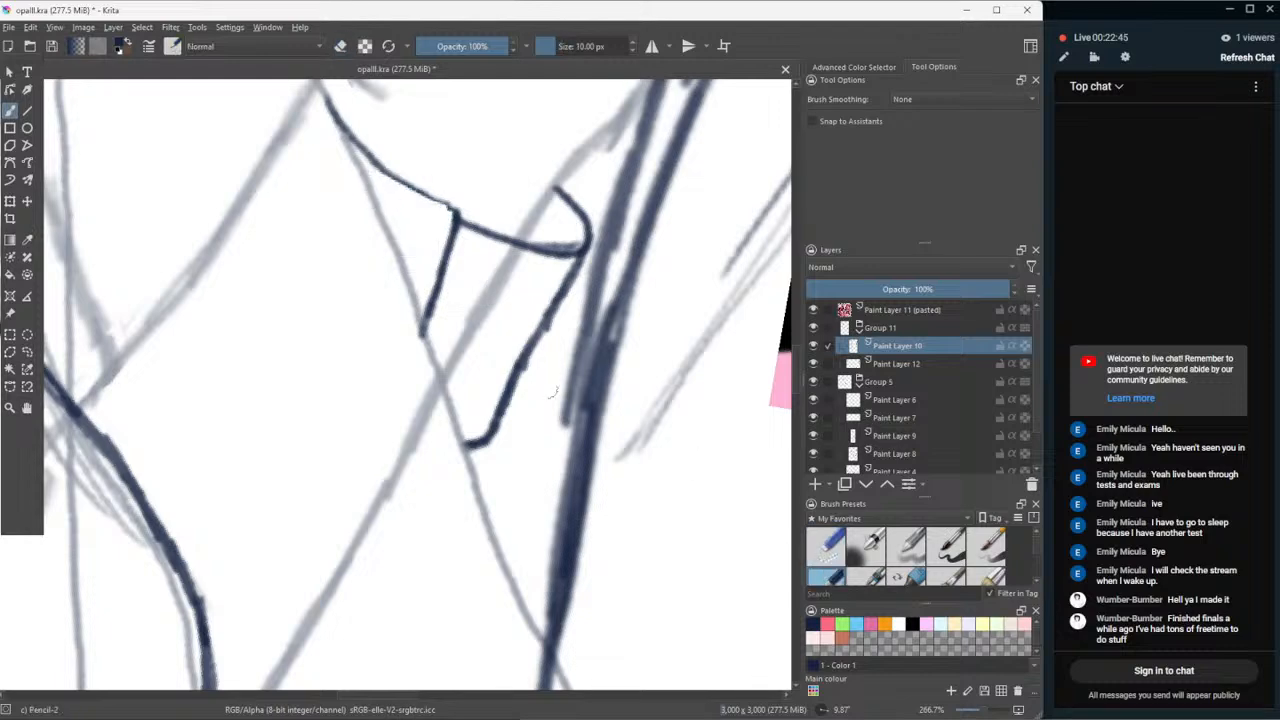
pyautogui.moveTo(348, 128); pyautogui.dragTo(462, 222)
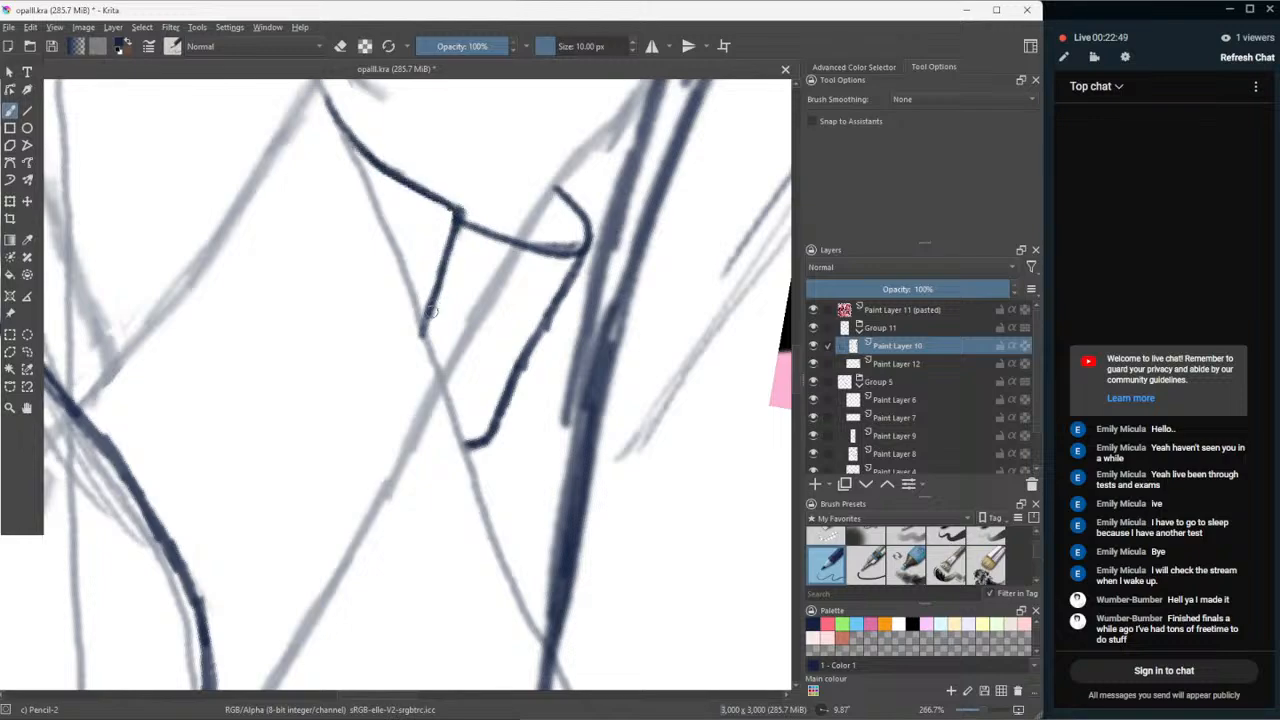
# - Examine the sketched cuff within the whole composition and against the pasted reference
pyautogui.scroll(1, 417, 334)
pyautogui.scroll(-9, 417, 334)
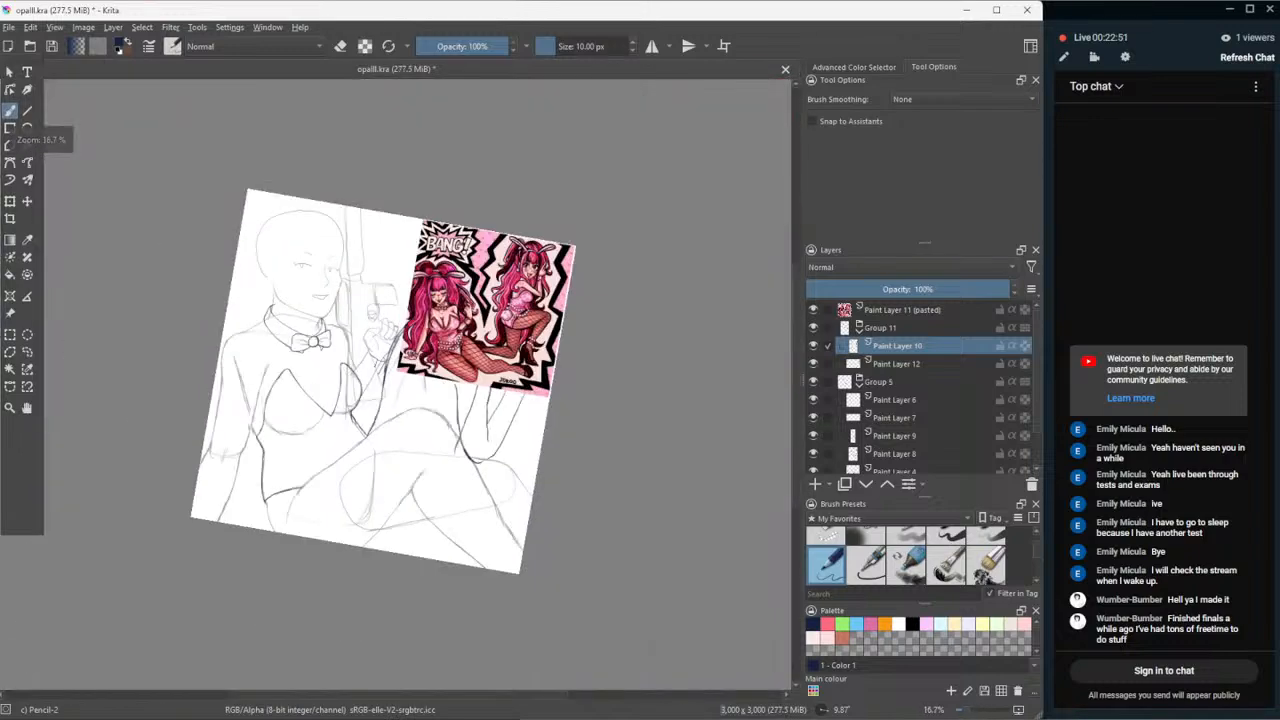
pyautogui.scroll(4, 357, 371)
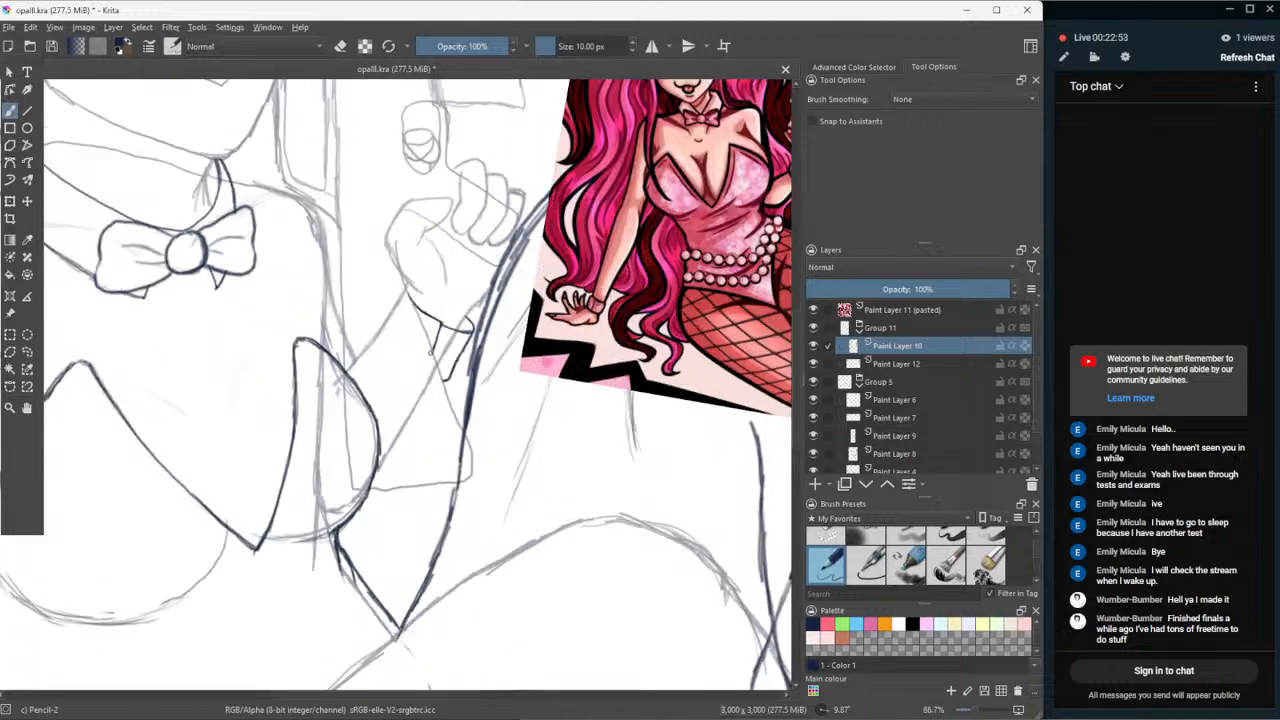
pyautogui.scroll(-6, 430, 352)
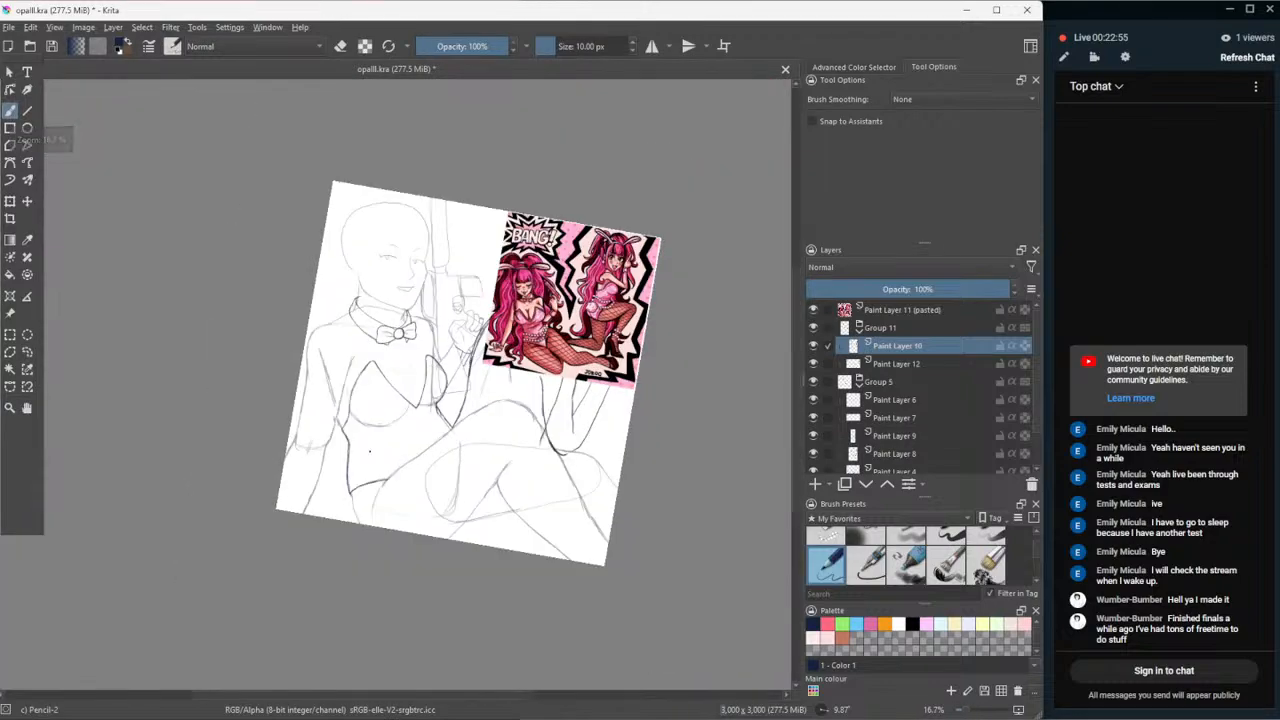
pyautogui.scroll(5, 368, 450)
pyautogui.scroll(-5, 368, 450)
pyautogui.scroll(5, 352, 205)
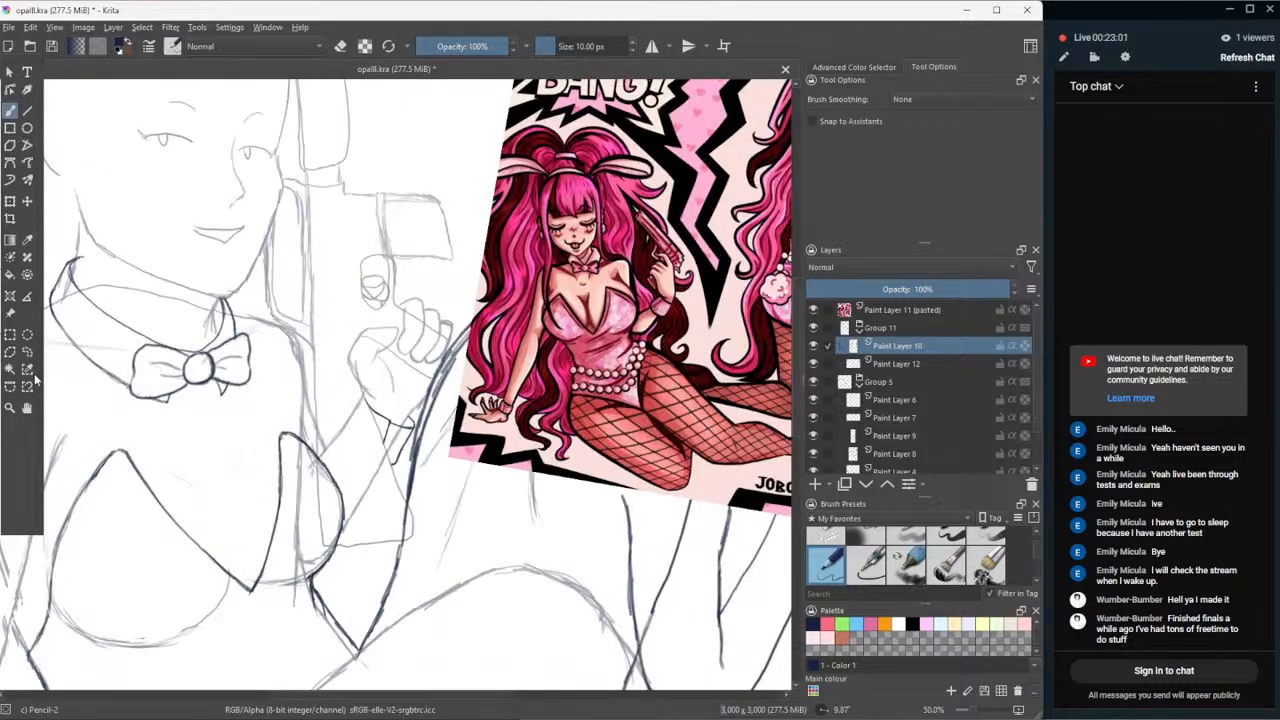
pyautogui.moveTo(170, 437); pyautogui.dragTo(268, 205)
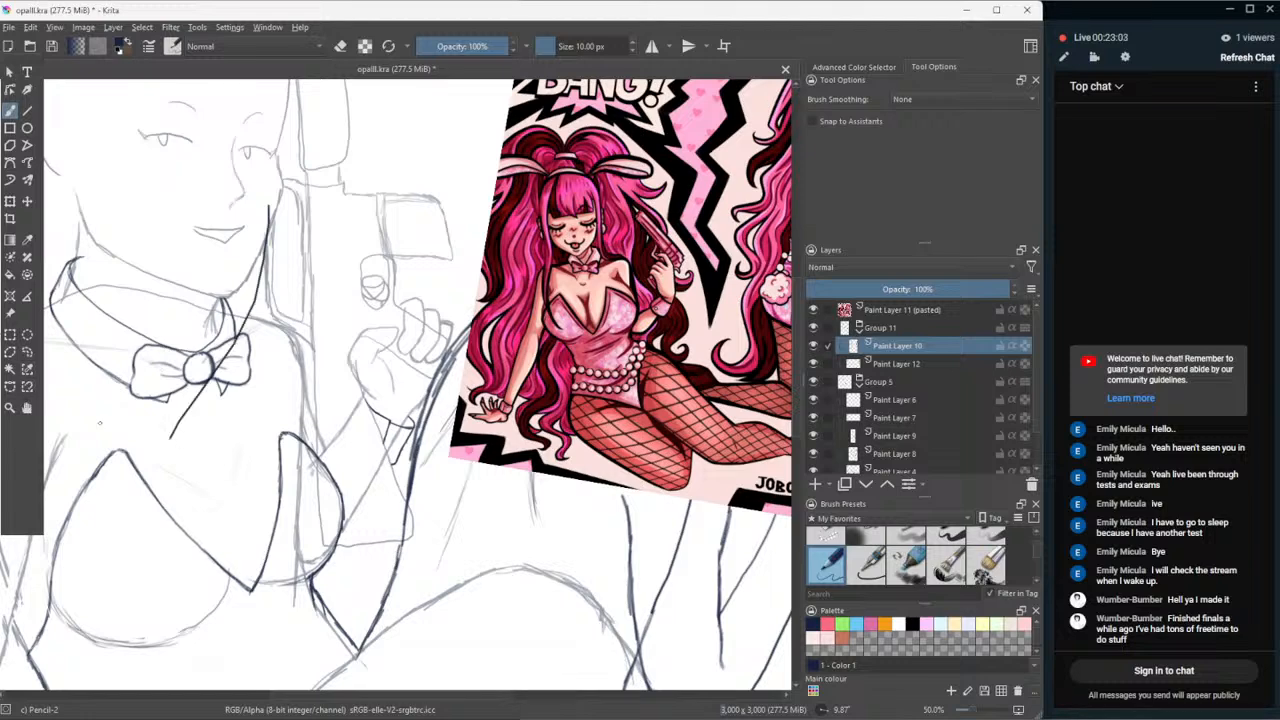
pyautogui.hotkey('ctrl', 'z')
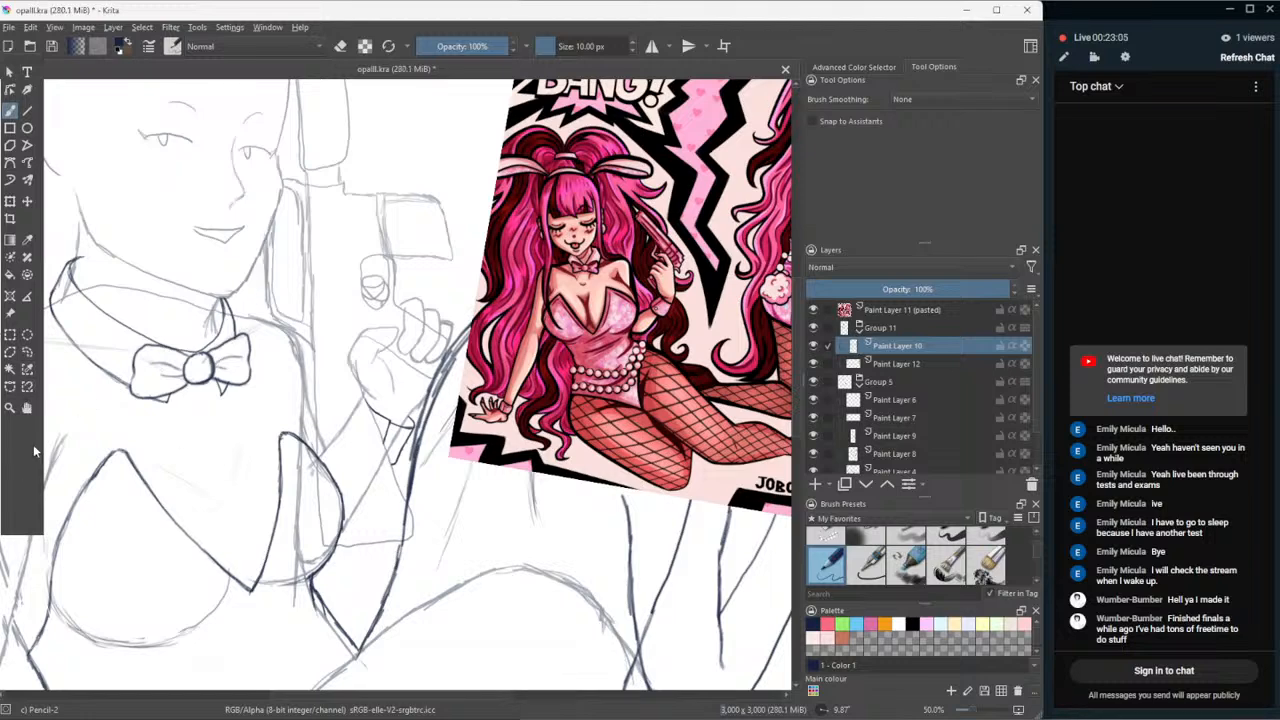
# - Add a new paint layer above Paint Layer 10 in Group 11
pyautogui.click(27, 407)
pyautogui.moveTo(124, 477); pyautogui.dragTo(189, 147)
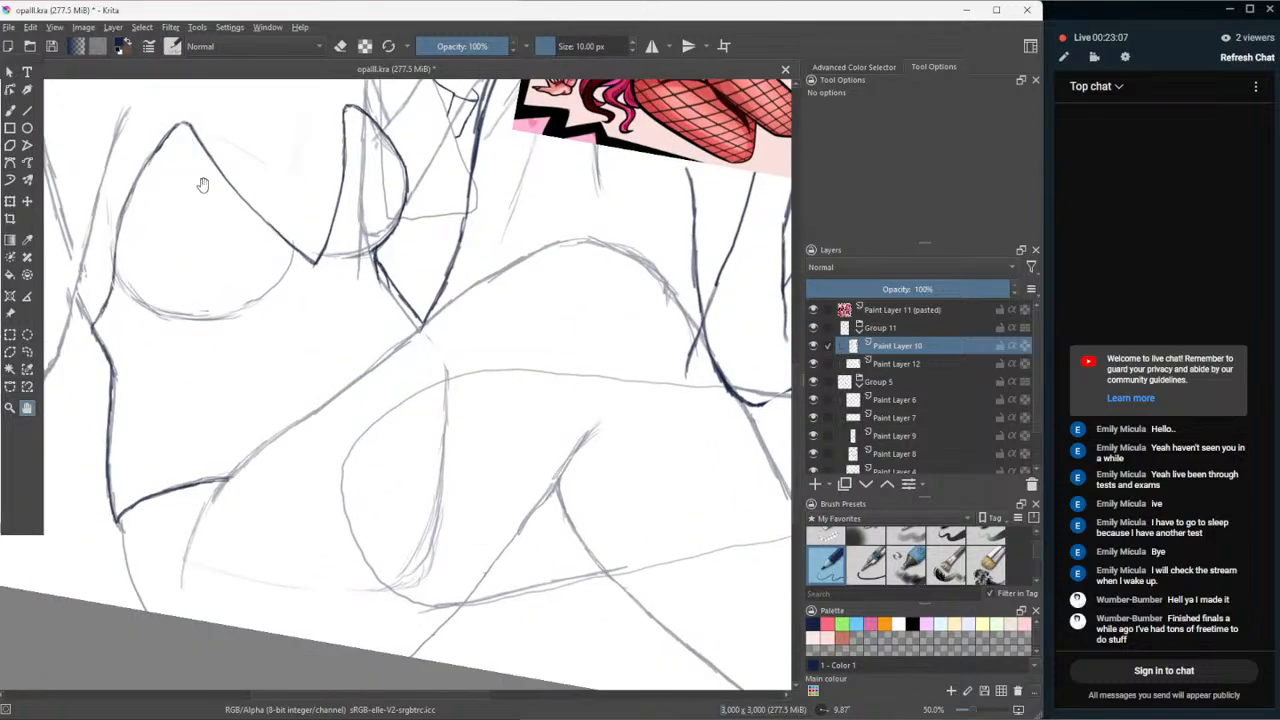
pyautogui.click(817, 484)
pyautogui.scroll(-2, 648, 516)
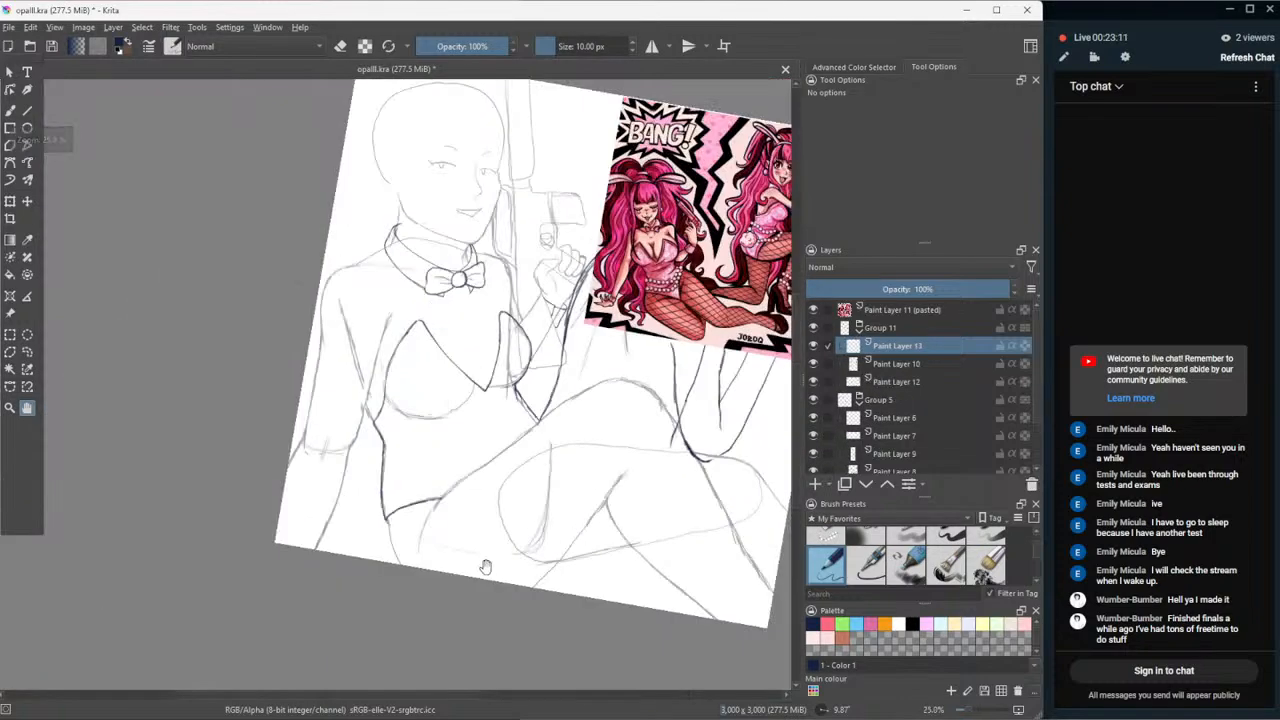
# - Draw seven curved fishnet strands with Pencil-2 across the hip, spaced downward from the bodysuit's leg opening
pyautogui.scroll(3, 414, 583)
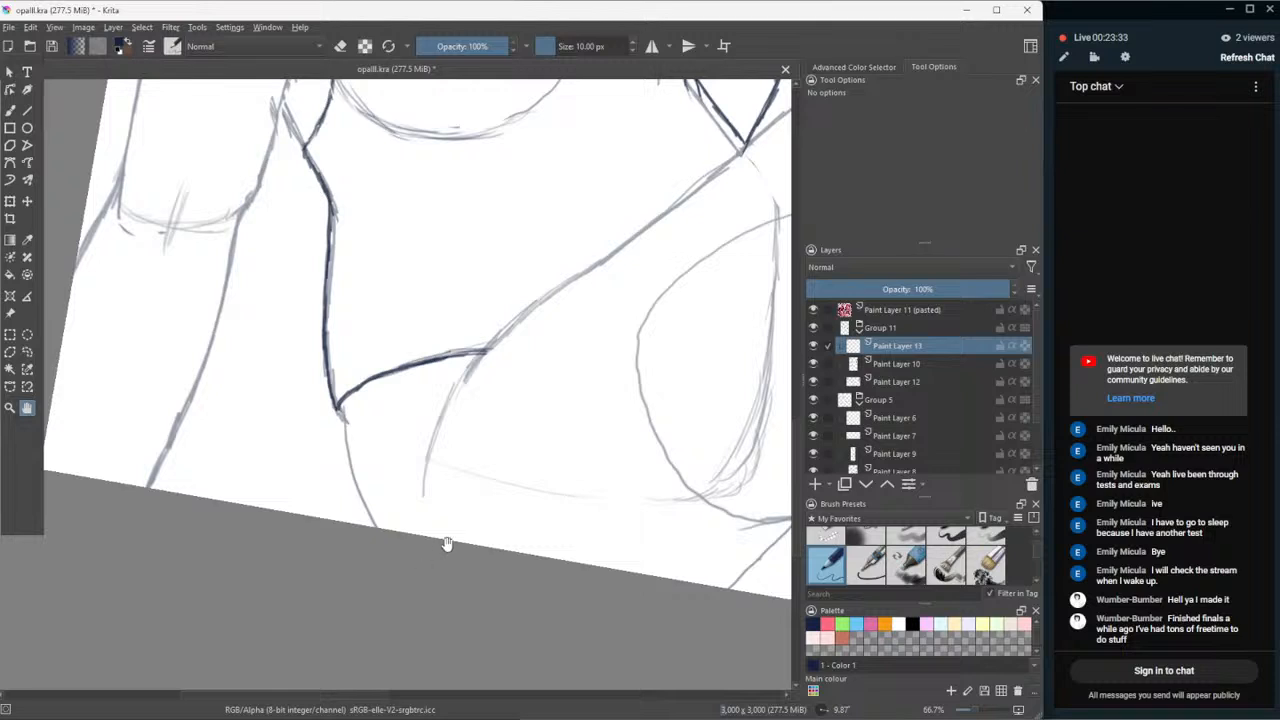
pyautogui.scroll(1, 447, 544)
pyautogui.click(10, 111)
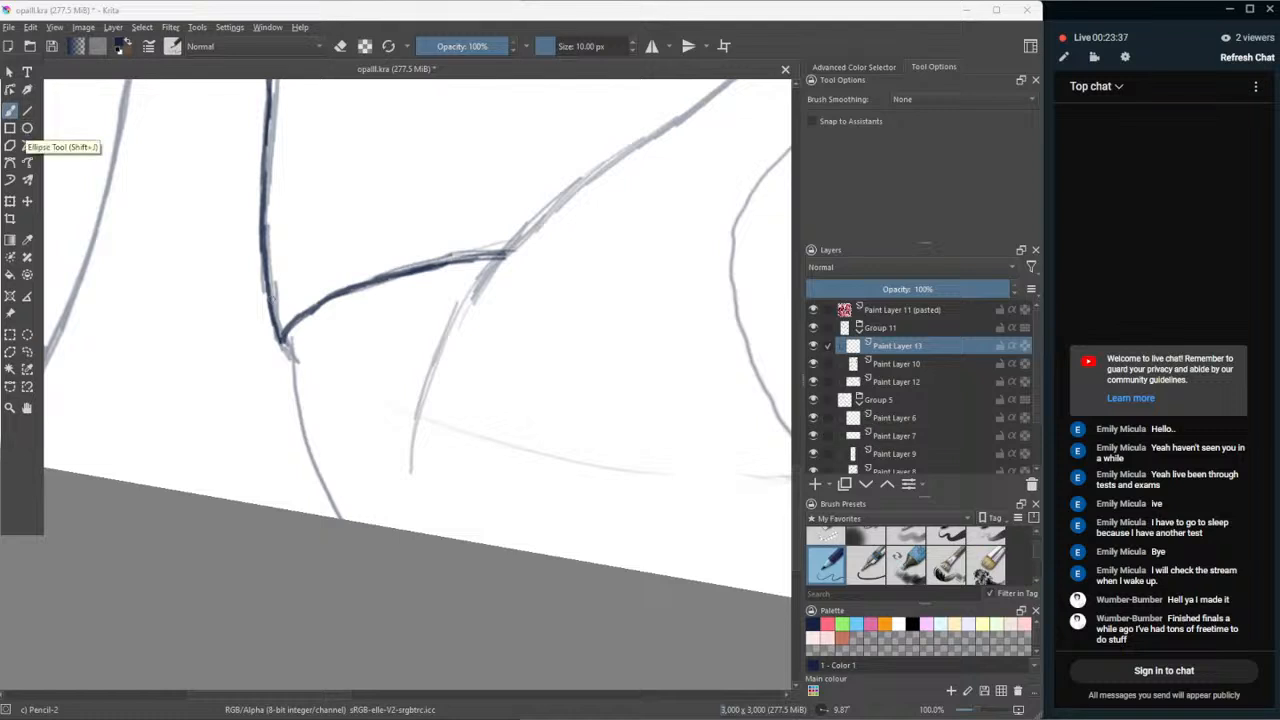
pyautogui.moveTo(430, 270); pyautogui.dragTo(478, 280)
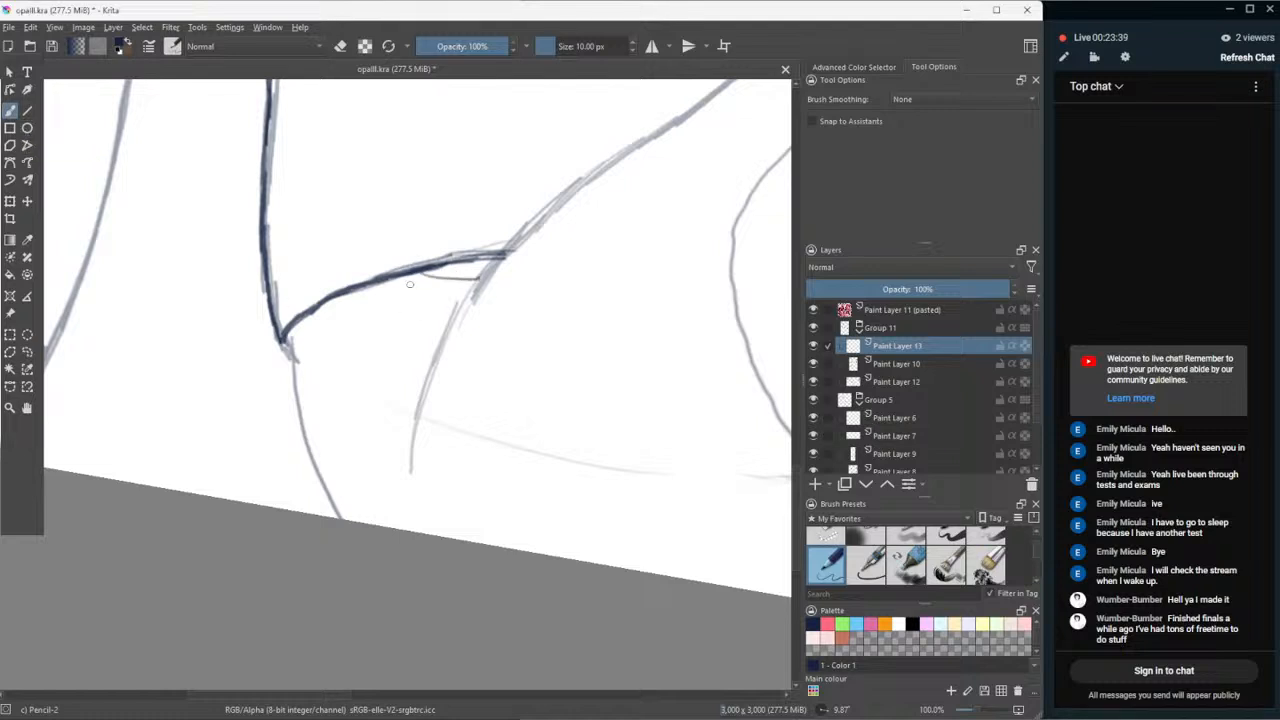
pyautogui.moveTo(392, 289); pyautogui.dragTo(460, 307)
pyautogui.moveTo(344, 302); pyautogui.dragTo(436, 338)
pyautogui.moveTo(318, 314); pyautogui.dragTo(423, 358)
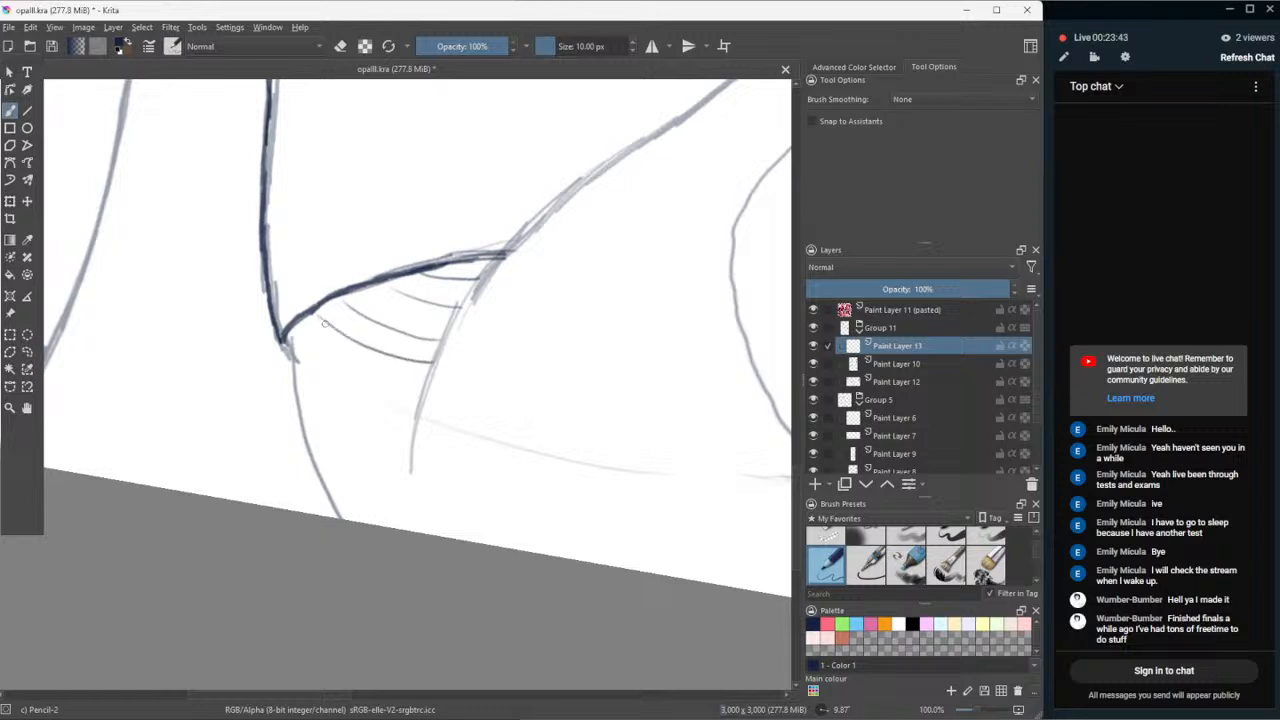
pyautogui.moveTo(303, 331); pyautogui.dragTo(424, 393)
pyautogui.hotkey('ctrl', 'z')
pyautogui.moveTo(296, 339); pyautogui.dragTo(406, 388)
pyautogui.moveTo(296, 375)
pyautogui.mouseDown()
pyautogui.moveTo(326, 396)
pyautogui.moveTo(411, 415)
pyautogui.mouseUp()
pyautogui.moveTo(303, 431); pyautogui.dragTo(411, 452)
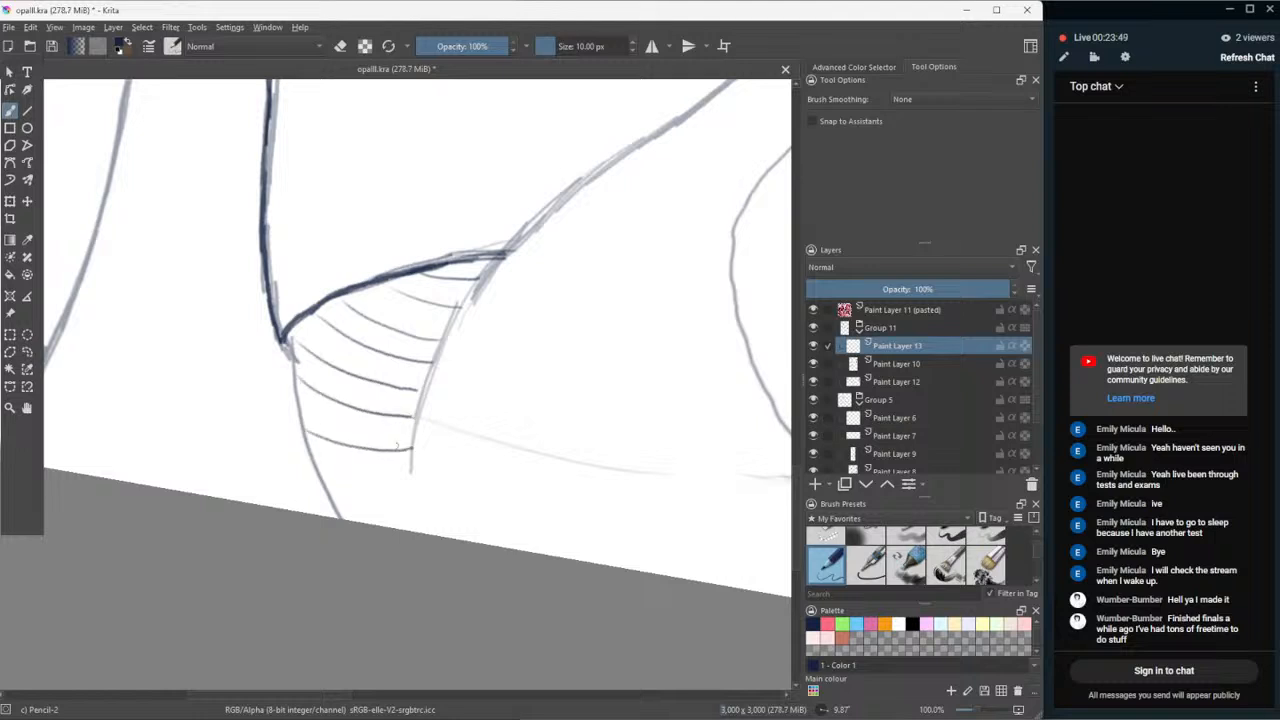
pyautogui.moveTo(326, 477); pyautogui.dragTo(404, 478)
pyautogui.hotkey('ctrl', 'z')
# - Draw diagonal strands across the hip's curved lines to form a fishnet grid
pyautogui.scroll(-2, 310, 477)
pyautogui.scroll(1, 310, 477)
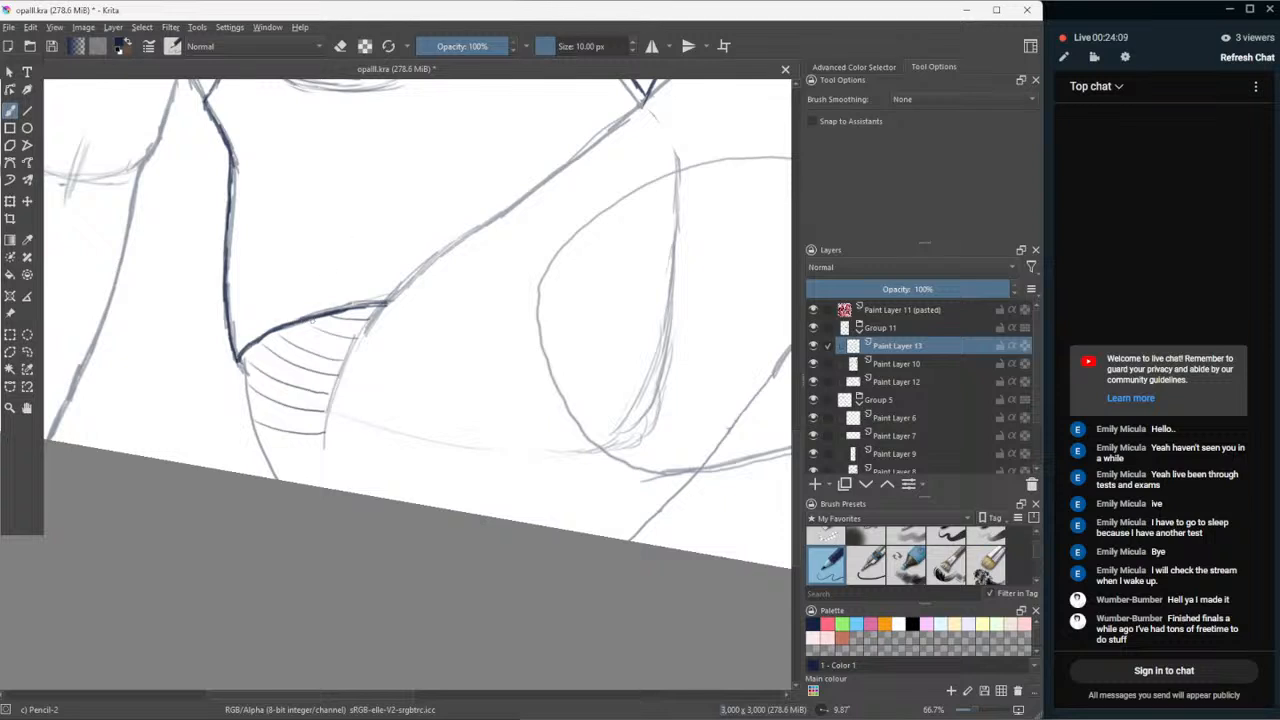
pyautogui.moveTo(313, 320); pyautogui.dragTo(254, 378)
pyautogui.moveTo(358, 305); pyautogui.dragTo(256, 414)
pyautogui.moveTo(344, 344); pyautogui.dragTo(262, 450)
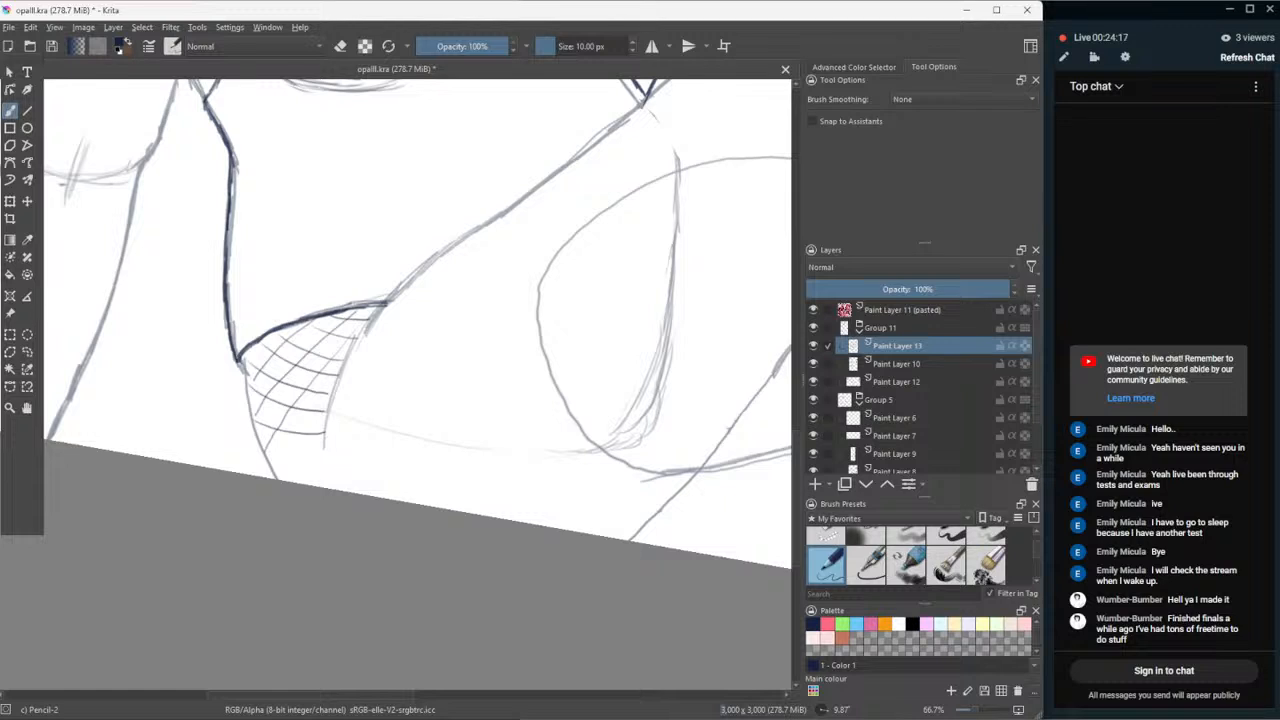
# - Draw one long curved fishnet strand from the bottom of the hip grid across the thigh to the lower leg line
pyautogui.scroll(-1, 405, 498)
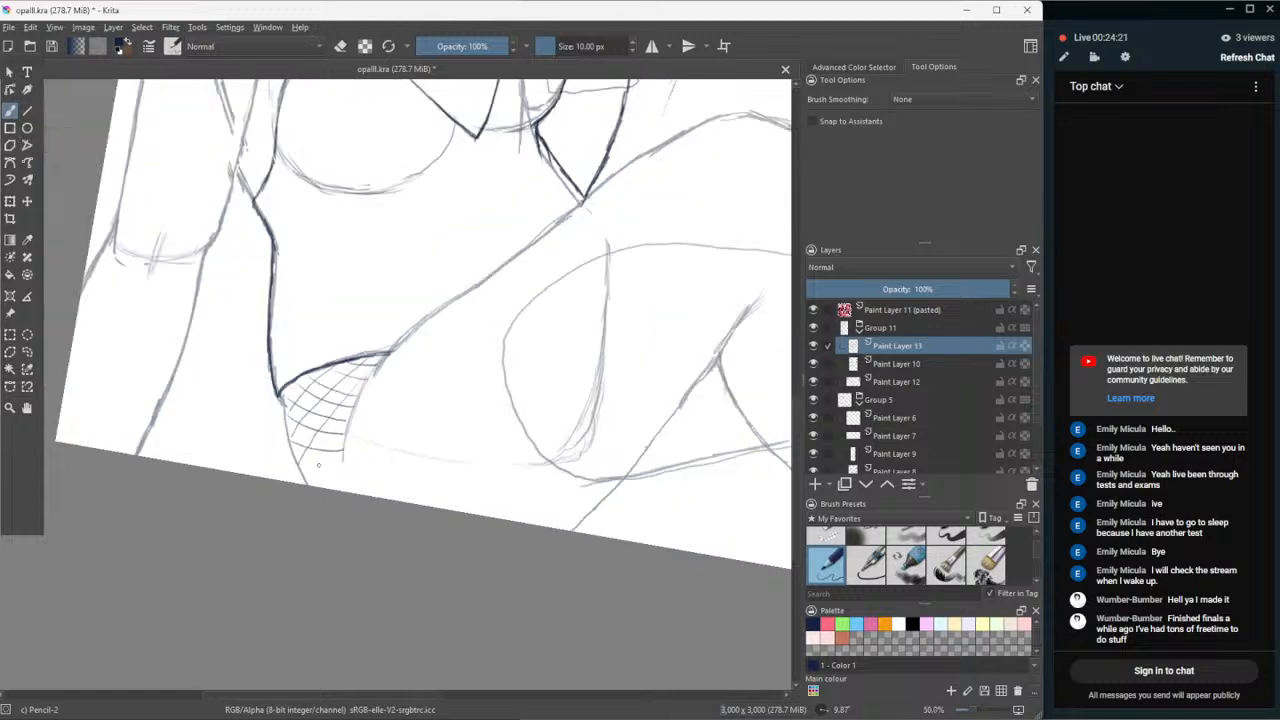
pyautogui.moveTo(302, 464)
pyautogui.mouseDown()
pyautogui.moveTo(509, 452)
pyautogui.moveTo(686, 390)
pyautogui.mouseUp()
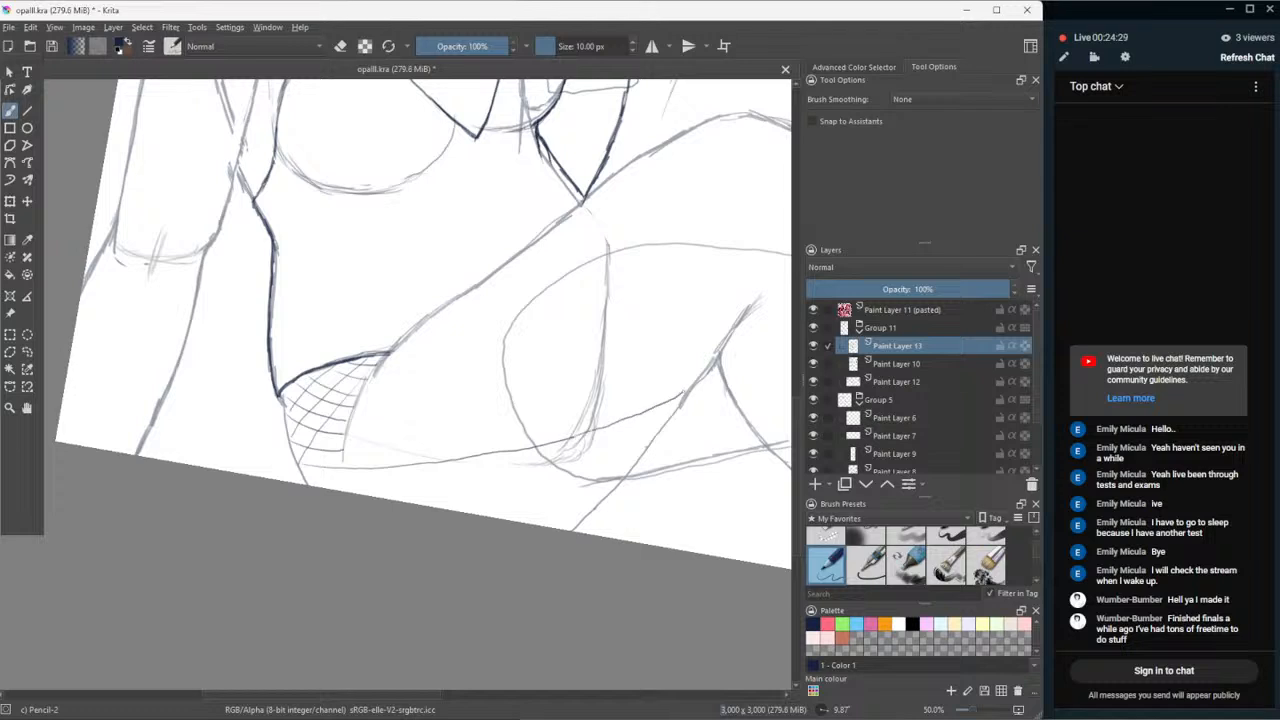
pyautogui.moveTo(314, 486); pyautogui.dragTo(387, 484)
pyautogui.hotkey('ctrl', 'z')
# - Add another diagonal crossing strand at the lower part of the hip grid, reaching down toward the canvas edge
pyautogui.click(27, 408)
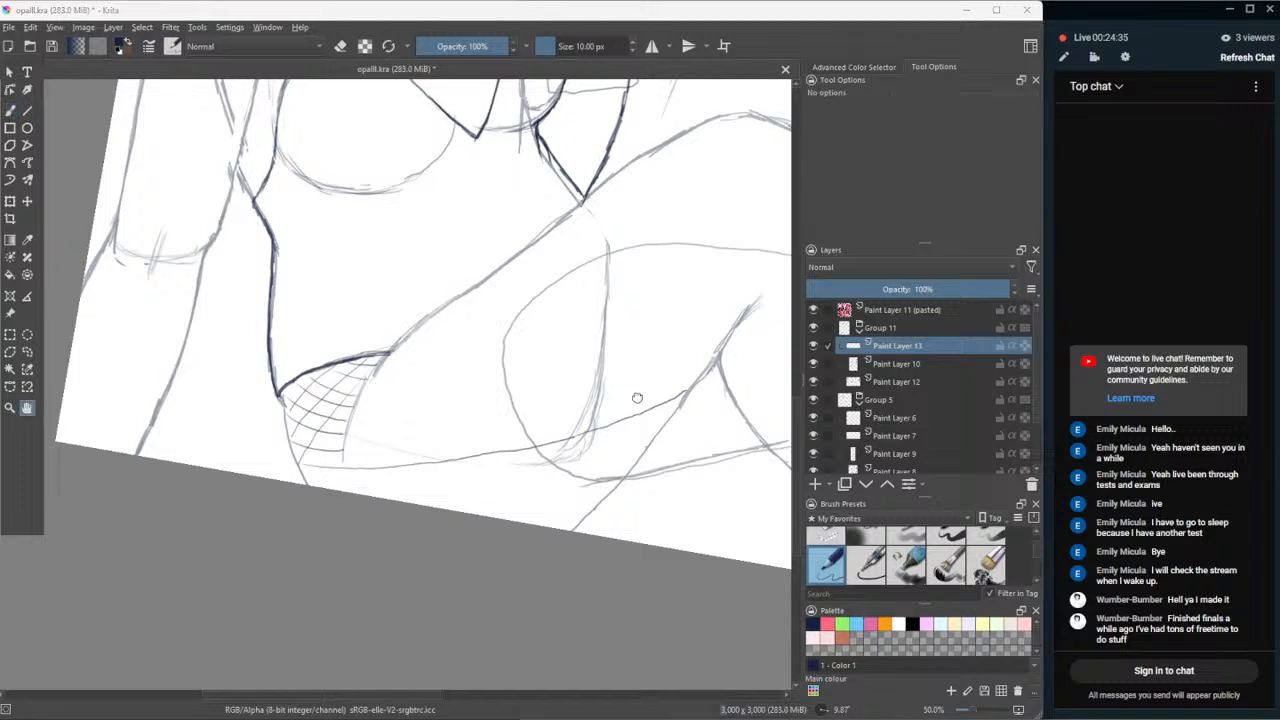
pyautogui.moveTo(634, 400); pyautogui.dragTo(513, 370)
pyautogui.scroll(1, 513, 370)
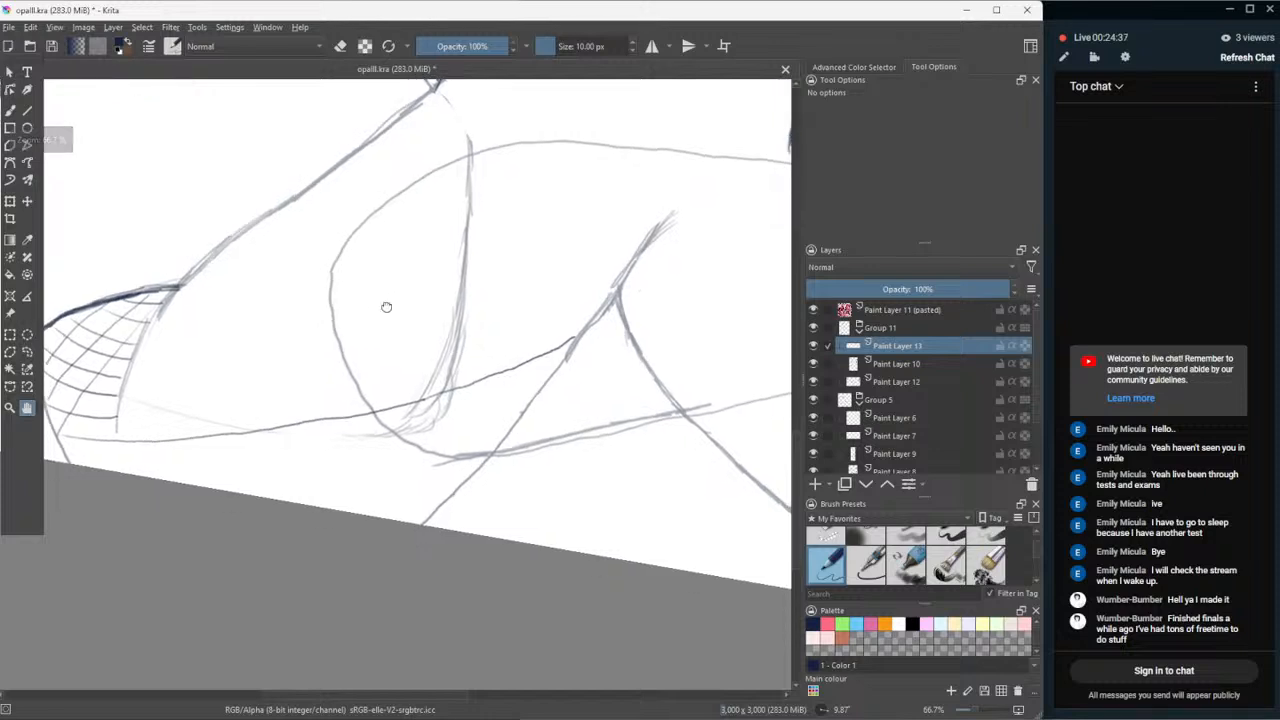
pyautogui.click(11, 112)
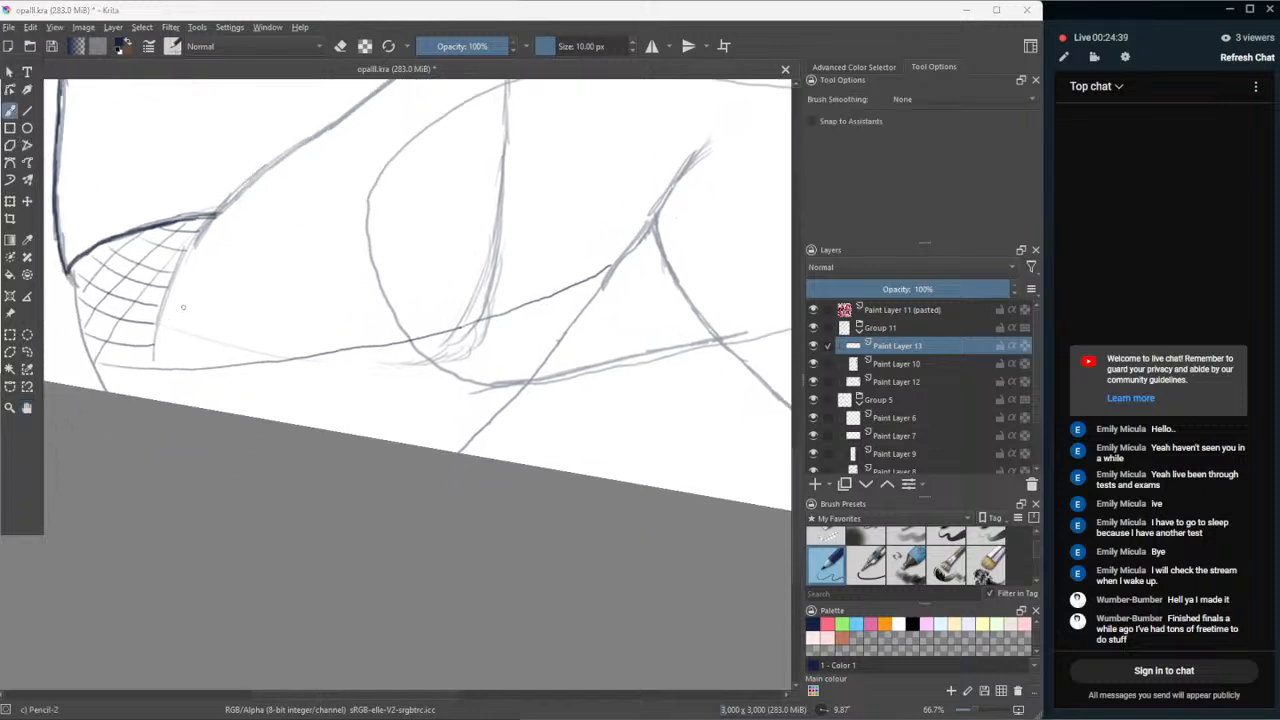
pyautogui.moveTo(170, 287); pyautogui.dragTo(134, 394)
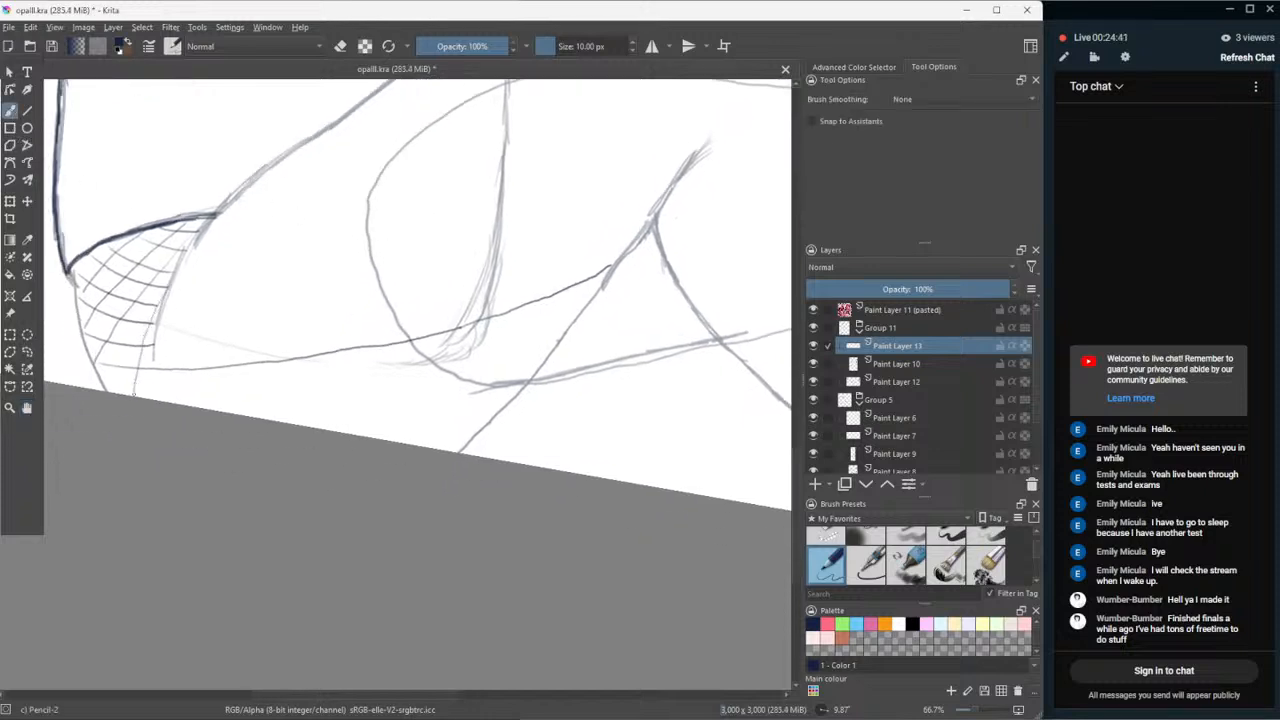
pyautogui.hotkey('ctrl', 'z')
pyautogui.moveTo(166, 290); pyautogui.dragTo(106, 388)
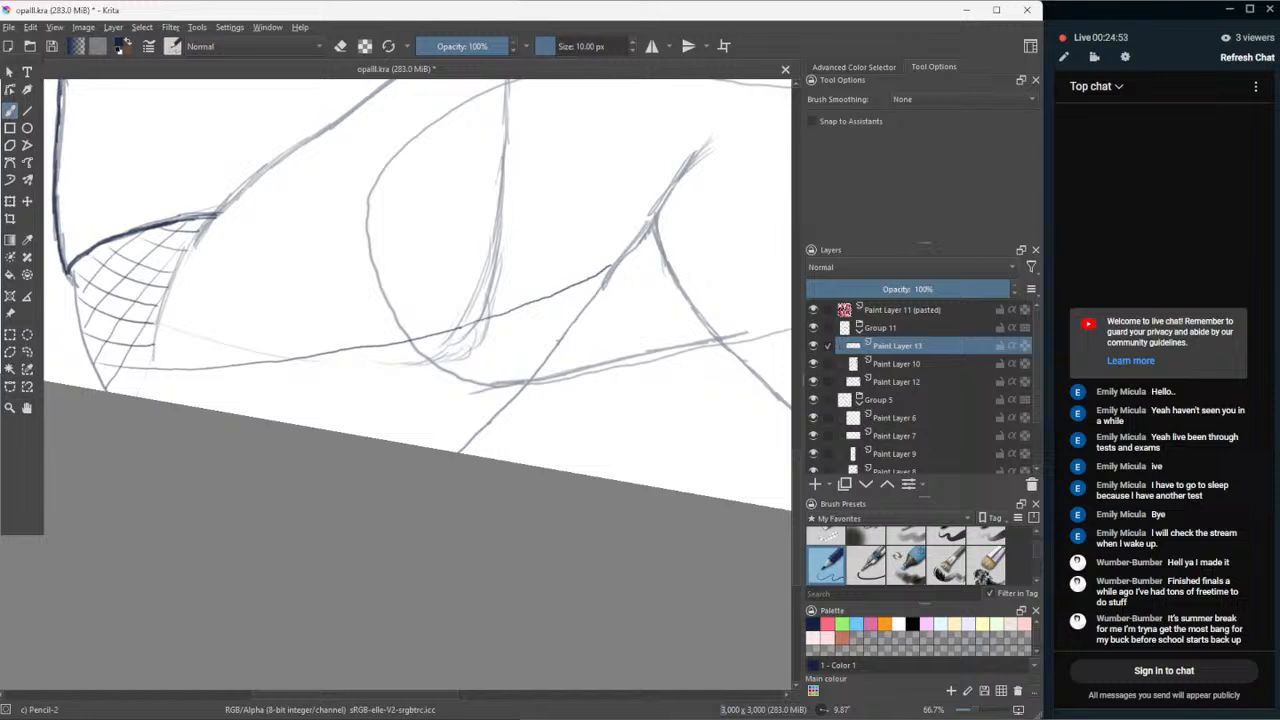
# - Draw a second long curved strand just below the first, from the hip outline's lower end to the lower leg line
pyautogui.moveTo(147, 361); pyautogui.dragTo(131, 395)
pyautogui.hotkey('ctrl', 'z')
pyautogui.moveTo(116, 393); pyautogui.dragTo(196, 396)
pyautogui.hotkey('ctrl', 'z')
pyautogui.moveTo(104, 391); pyautogui.dragTo(190, 389)
pyautogui.hotkey('ctrl', 'z')
pyautogui.moveTo(109, 391)
pyautogui.mouseDown()
pyautogui.moveTo(250, 397)
pyautogui.moveTo(418, 369)
pyautogui.mouseUp()
pyautogui.hotkey('ctrl', 'z')
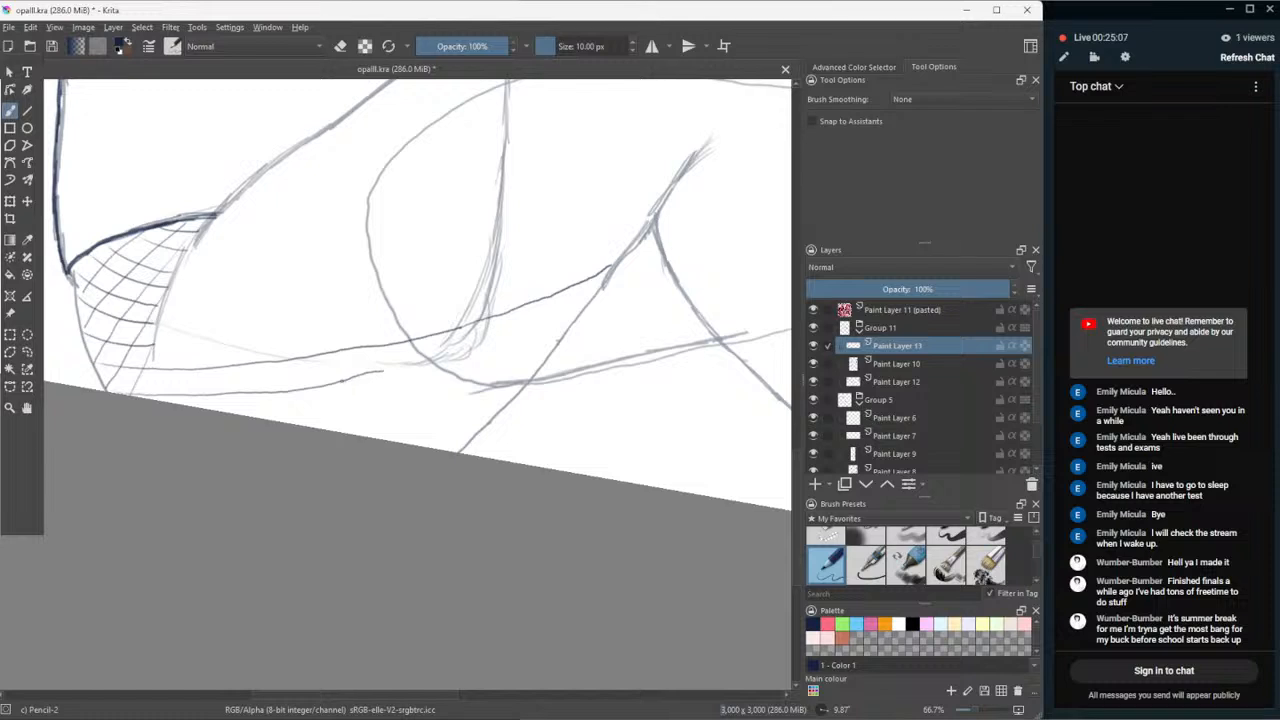
pyautogui.moveTo(342, 382); pyautogui.dragTo(585, 314)
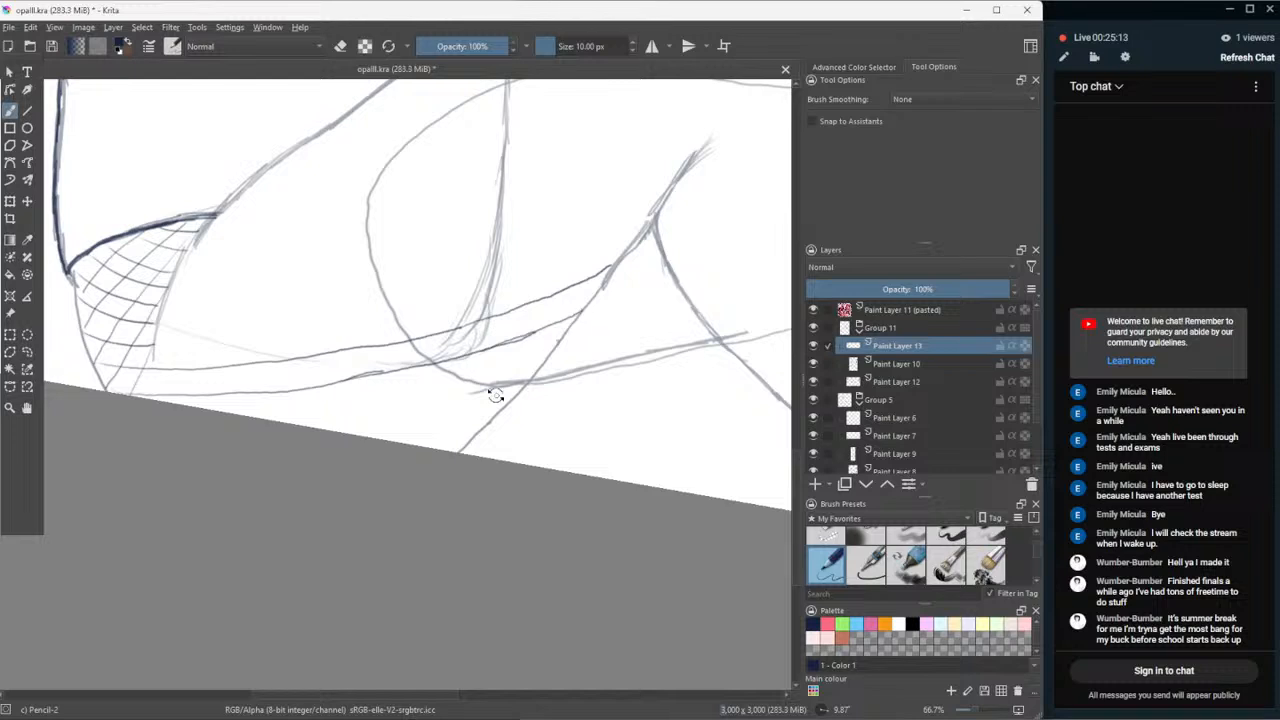
# - Rotate the canvas and draw two further long strands below the existing ones, running from the canvas edge to the lower leg line
pyautogui.moveTo(223, 271)
pyautogui.mouseDown()
pyautogui.moveTo(329, 269)
pyautogui.moveTo(337, 180)
pyautogui.mouseUp()
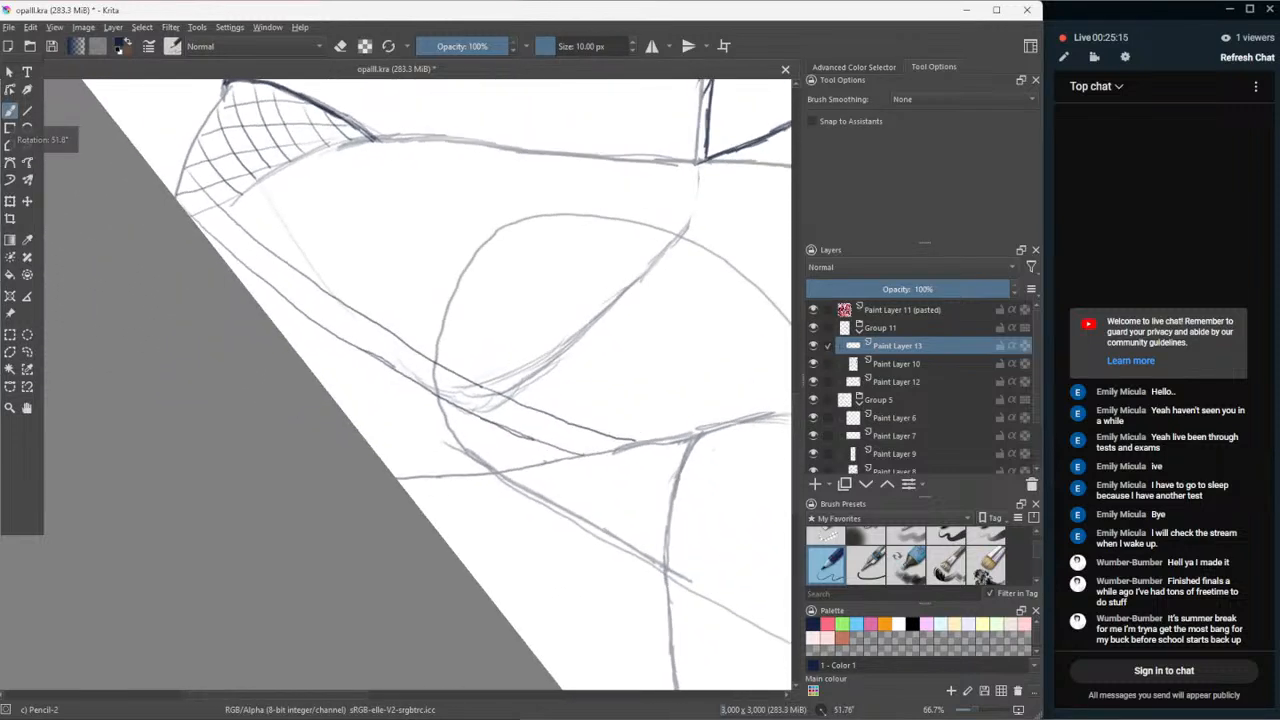
pyautogui.click(31, 406)
pyautogui.moveTo(243, 327); pyautogui.dragTo(269, 375)
pyautogui.click(10, 115)
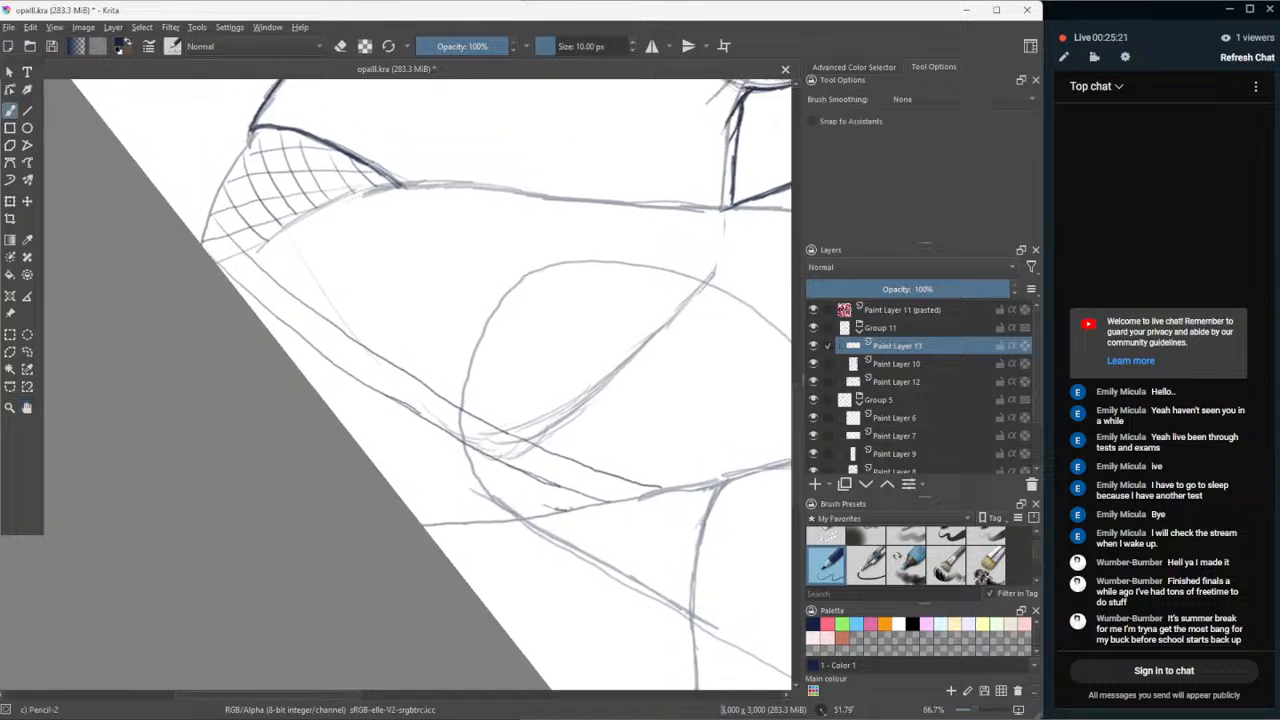
pyautogui.moveTo(564, 510)
pyautogui.mouseDown()
pyautogui.moveTo(469, 473)
pyautogui.moveTo(546, 508)
pyautogui.mouseUp()
pyautogui.moveTo(436, 457); pyautogui.dragTo(486, 482)
pyautogui.moveTo(383, 429)
pyautogui.mouseDown()
pyautogui.moveTo(430, 458)
pyautogui.moveTo(334, 399)
pyautogui.moveTo(388, 431)
pyautogui.mouseUp()
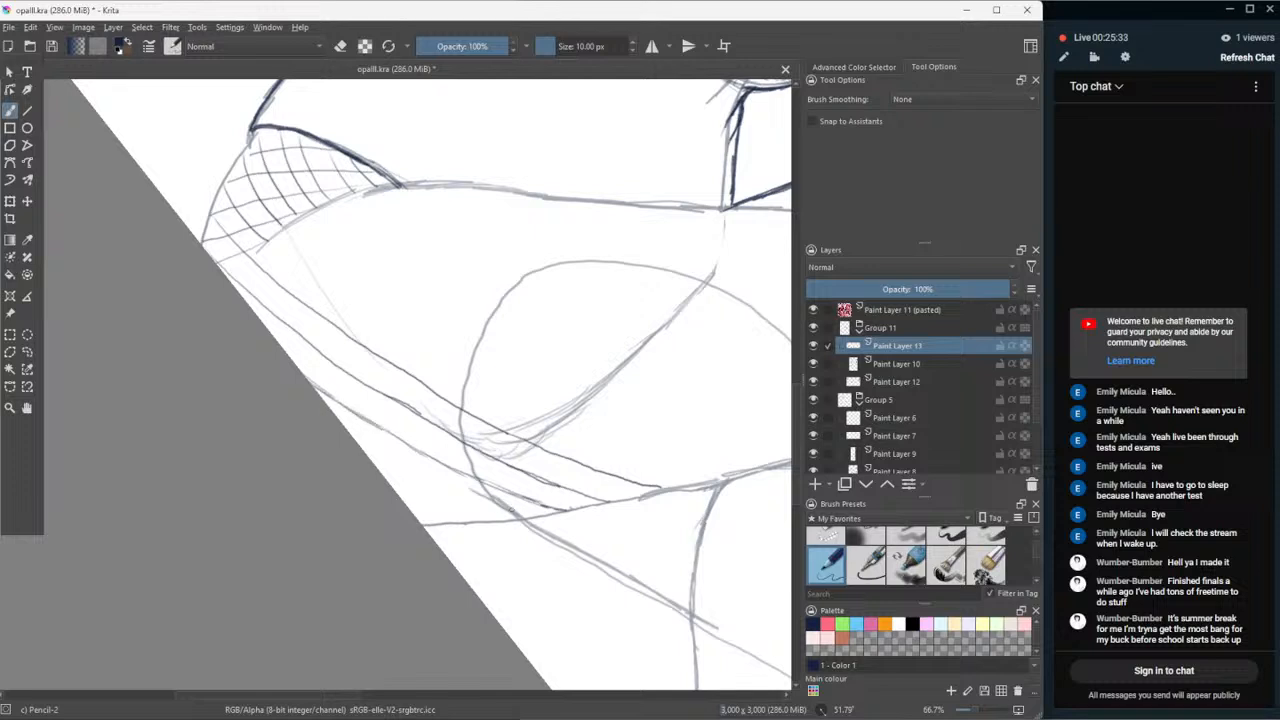
pyautogui.moveTo(522, 521)
pyautogui.mouseDown()
pyautogui.moveTo(386, 462)
pyautogui.moveTo(348, 430)
pyautogui.mouseUp()
pyautogui.moveTo(402, 468)
pyautogui.mouseDown()
pyautogui.moveTo(354, 438)
pyautogui.moveTo(362, 446)
pyautogui.mouseUp()
pyautogui.moveTo(420, 479); pyautogui.dragTo(408, 471)
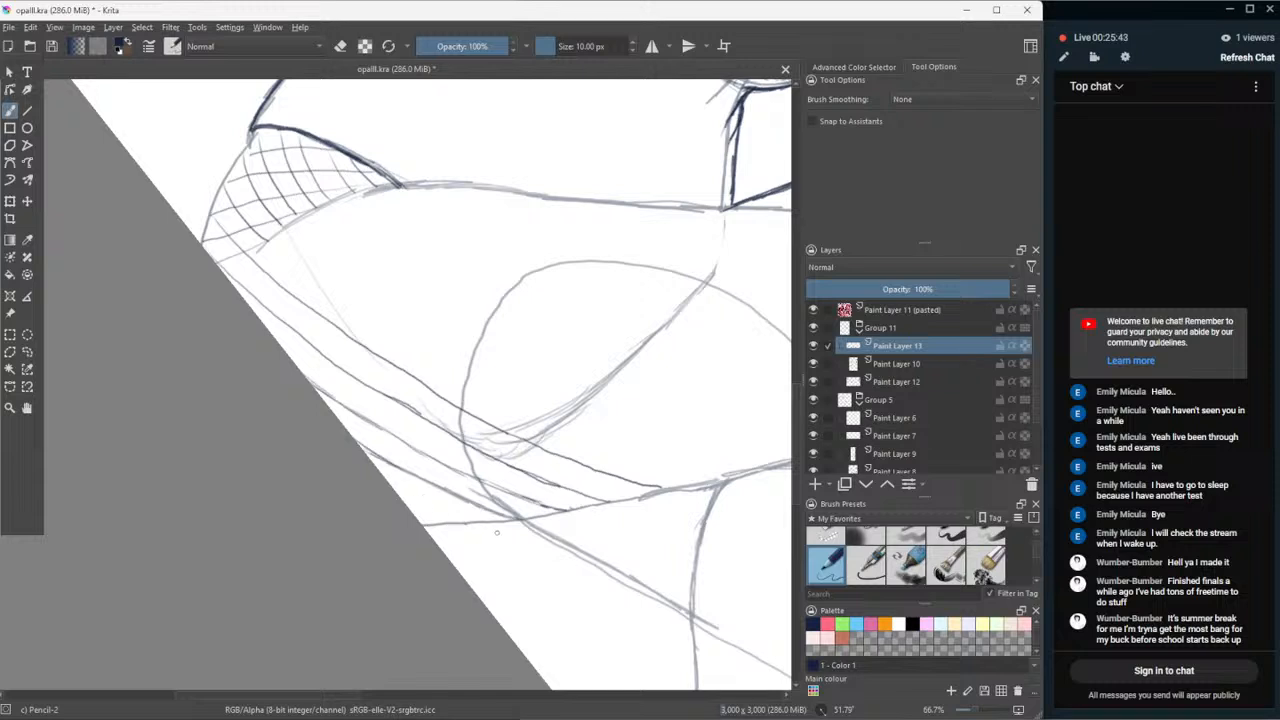
# - Erase the lowest thigh strand with Eraser Small, redraw it with Pencil-2, and add a short crossing stroke beside the hip grid
pyautogui.click(832, 534)
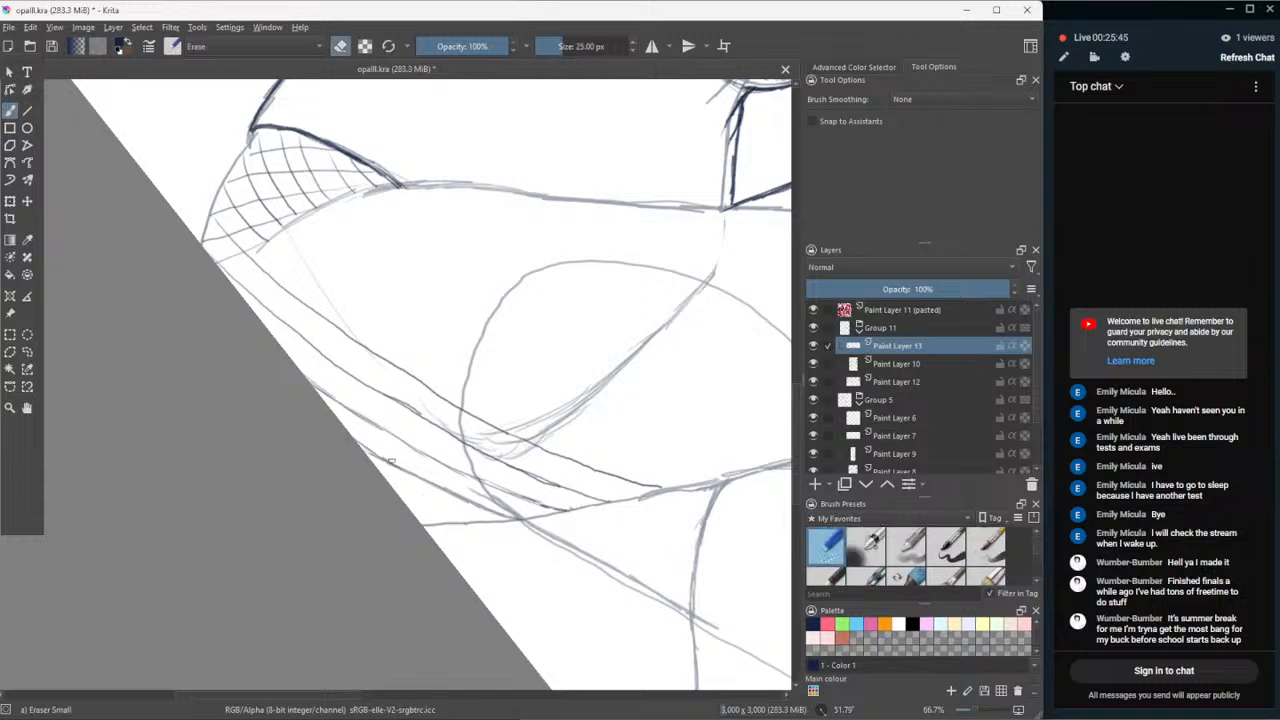
pyautogui.moveTo(391, 461); pyautogui.dragTo(485, 507)
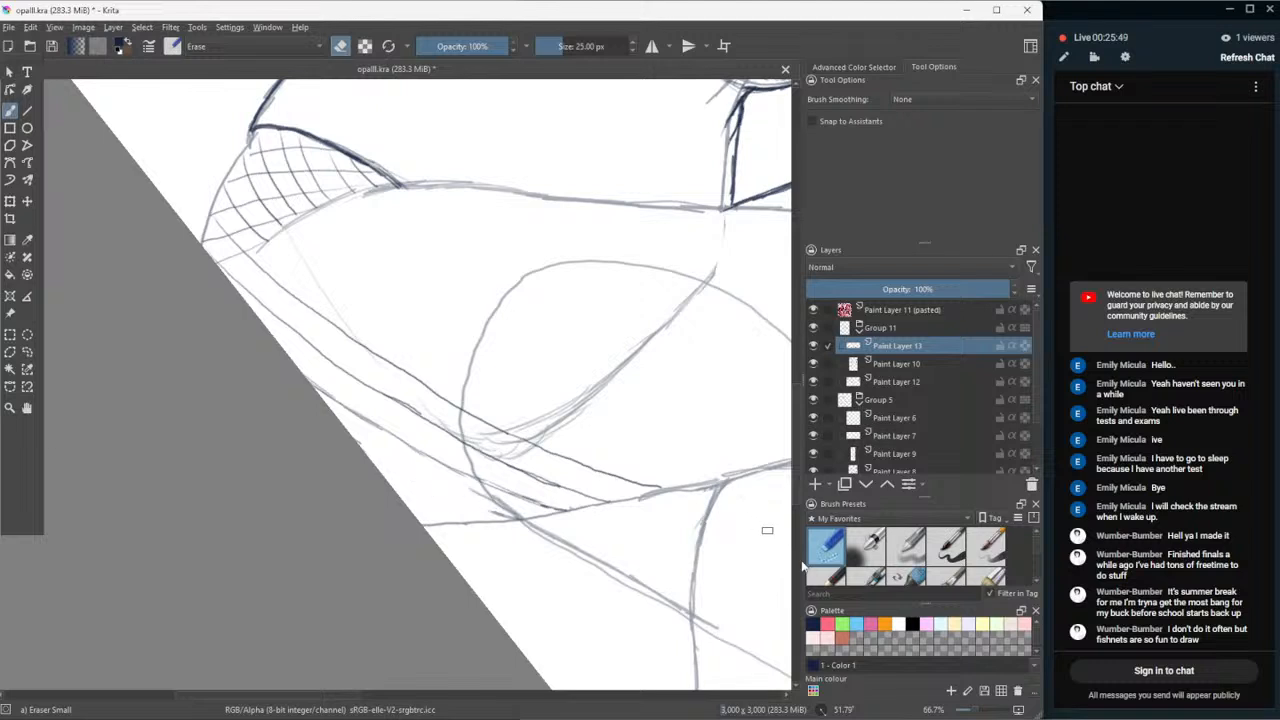
pyautogui.click(826, 575)
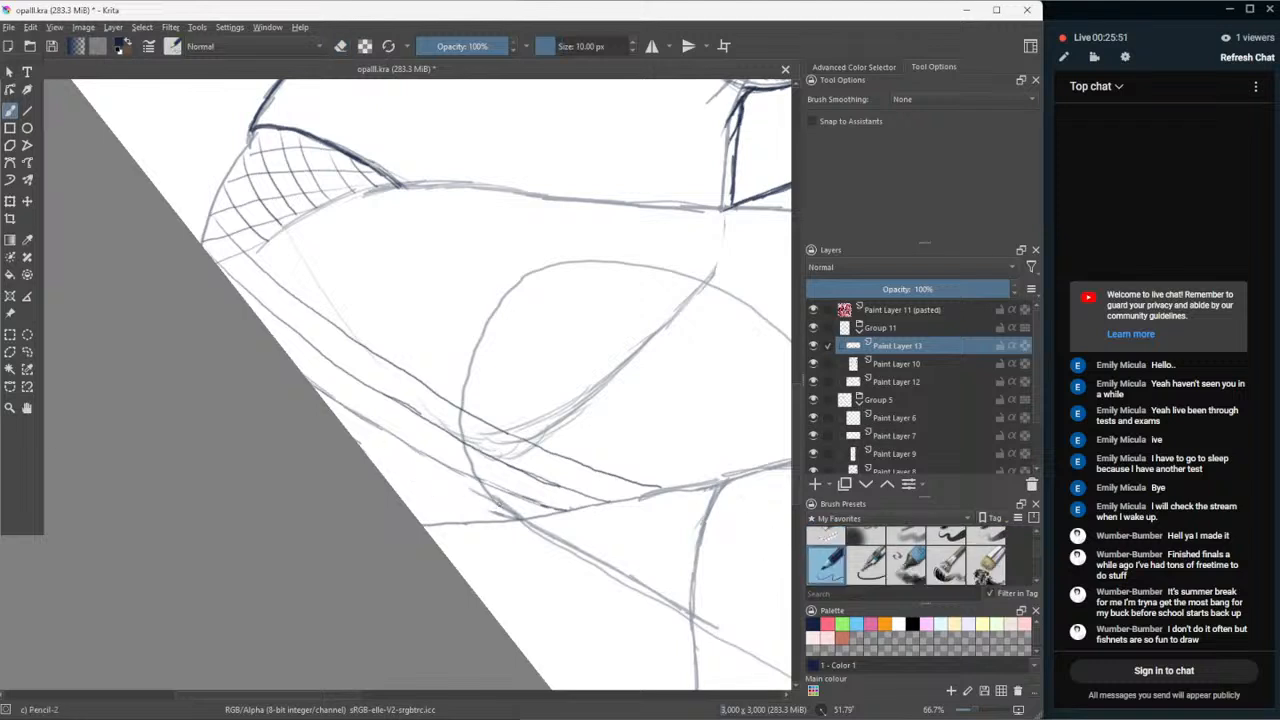
pyautogui.moveTo(496, 512); pyautogui.dragTo(520, 520)
pyautogui.moveTo(496, 513)
pyautogui.mouseDown()
pyautogui.moveTo(366, 454)
pyautogui.moveTo(386, 466)
pyautogui.moveTo(430, 456)
pyautogui.moveTo(494, 485)
pyautogui.moveTo(441, 520)
pyautogui.moveTo(403, 499)
pyautogui.mouseUp()
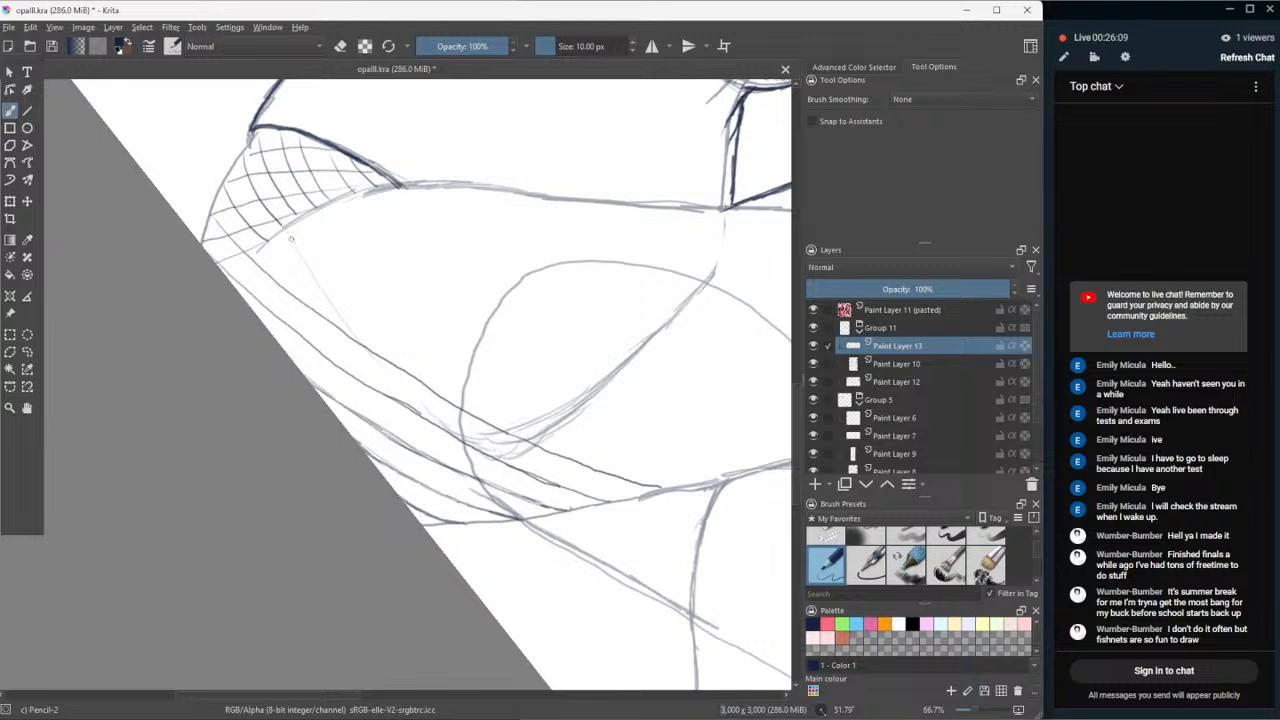
pyautogui.moveTo(255, 257); pyautogui.dragTo(233, 285)
# - Select the long thigh strands with a freehand outline and copy them to a new layer
pyautogui.press('q')
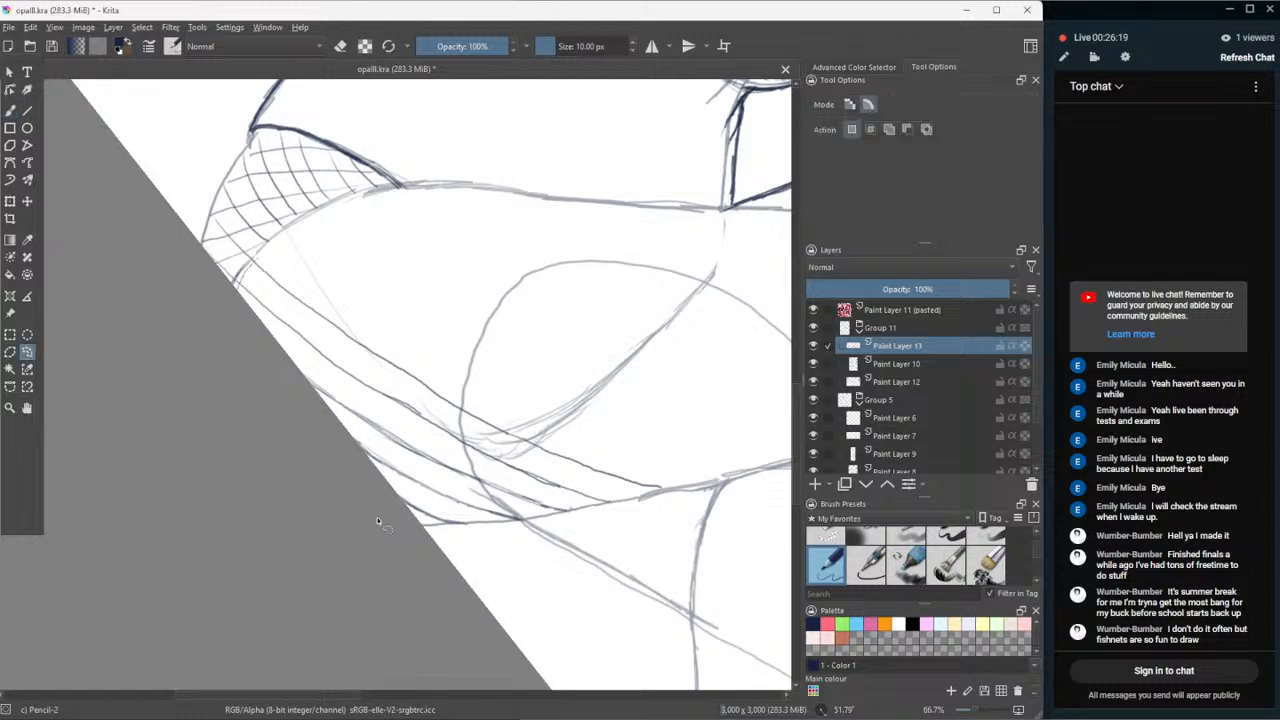
pyautogui.moveTo(420, 521)
pyautogui.mouseDown()
pyautogui.moveTo(611, 505)
pyautogui.moveTo(633, 498)
pyautogui.moveTo(667, 450)
pyautogui.moveTo(262, 262)
pyautogui.moveTo(300, 498)
pyautogui.mouseUp()
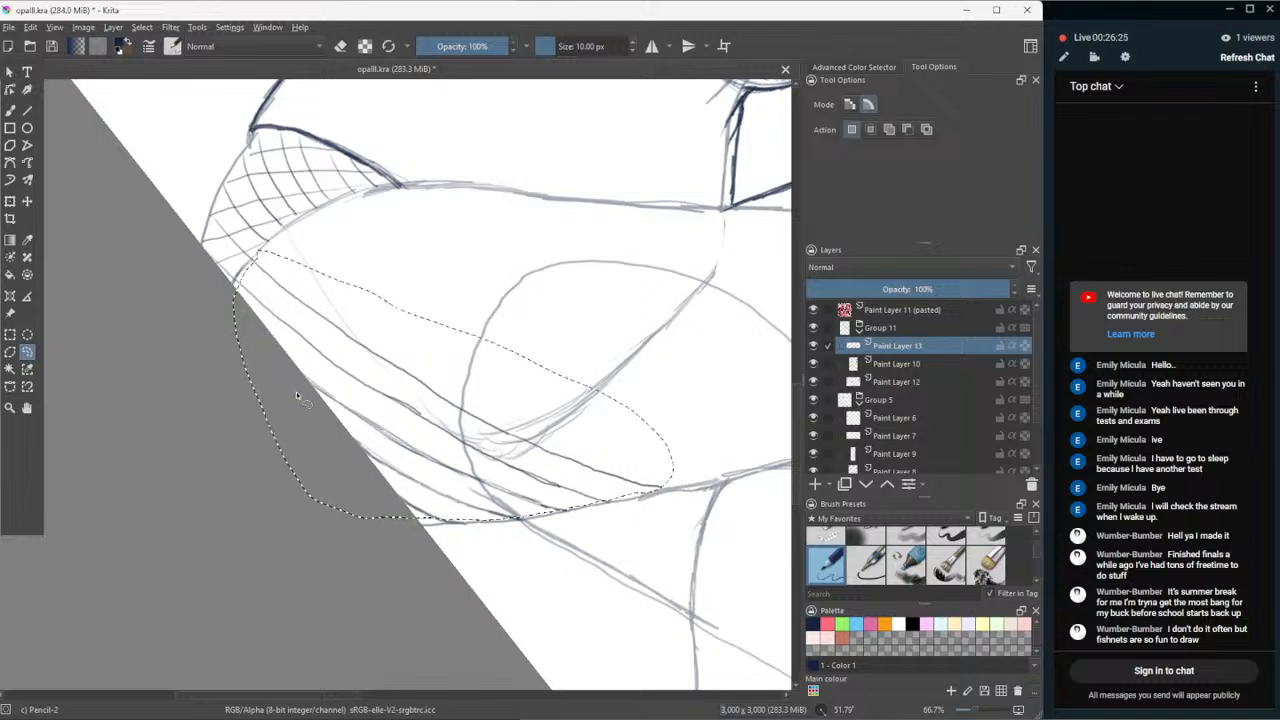
pyautogui.hotkey('ctrl', 'z')
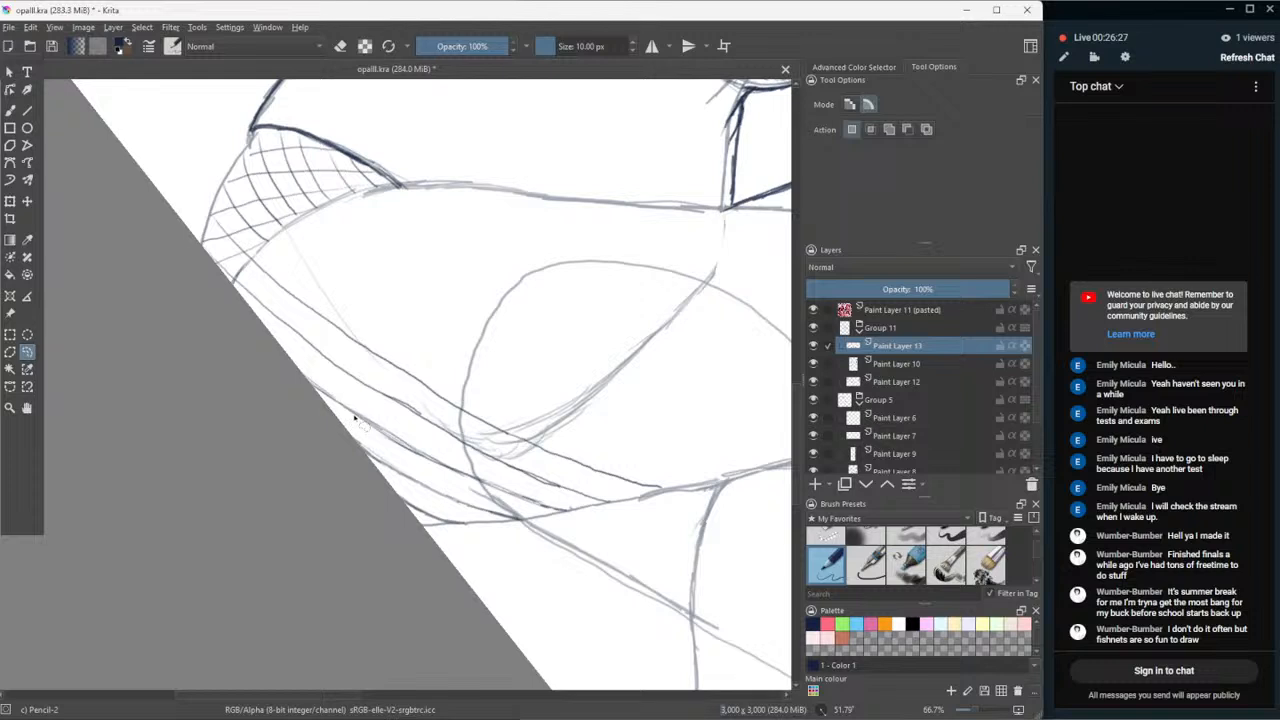
pyautogui.hotkey('ctrl', 'shift', 'z')
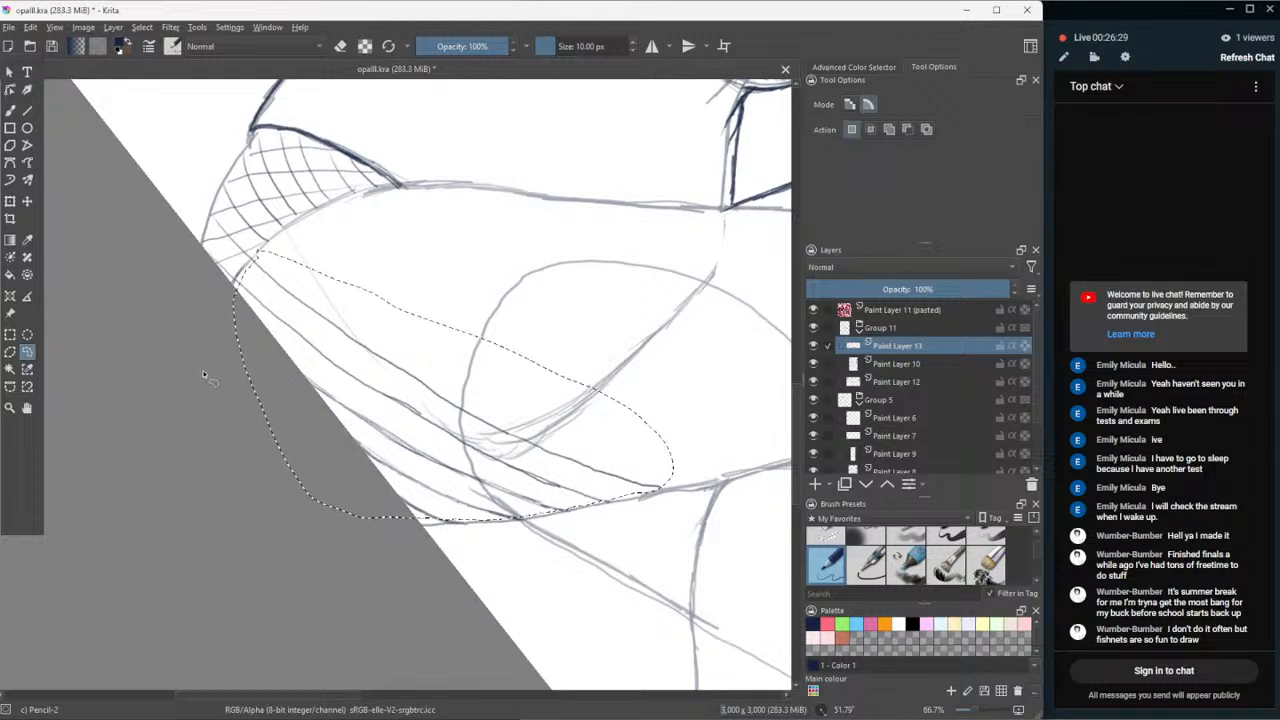
pyautogui.hotkey('ctrl', 'alt', 'j')
# - Move the copied strands onto the upper part of the thigh, above the original ones
pyautogui.hotkey('ctrl', 't')
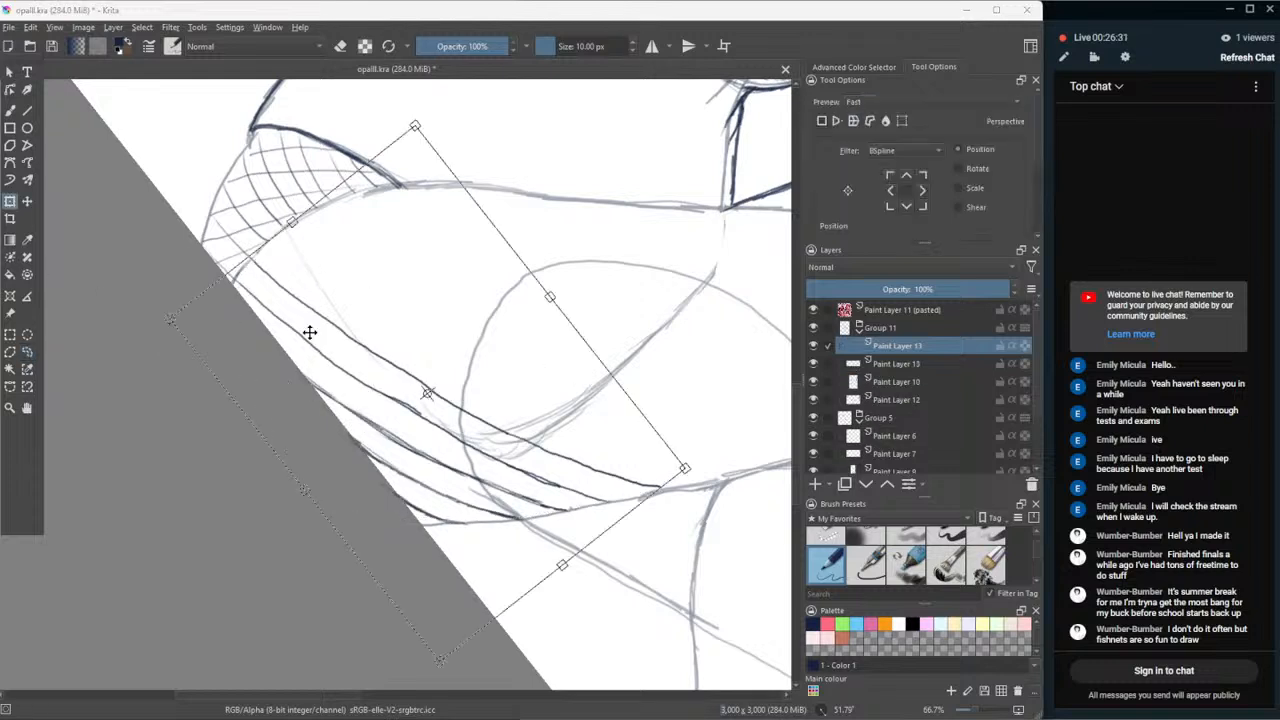
pyautogui.moveTo(310, 332); pyautogui.dragTo(696, 421)
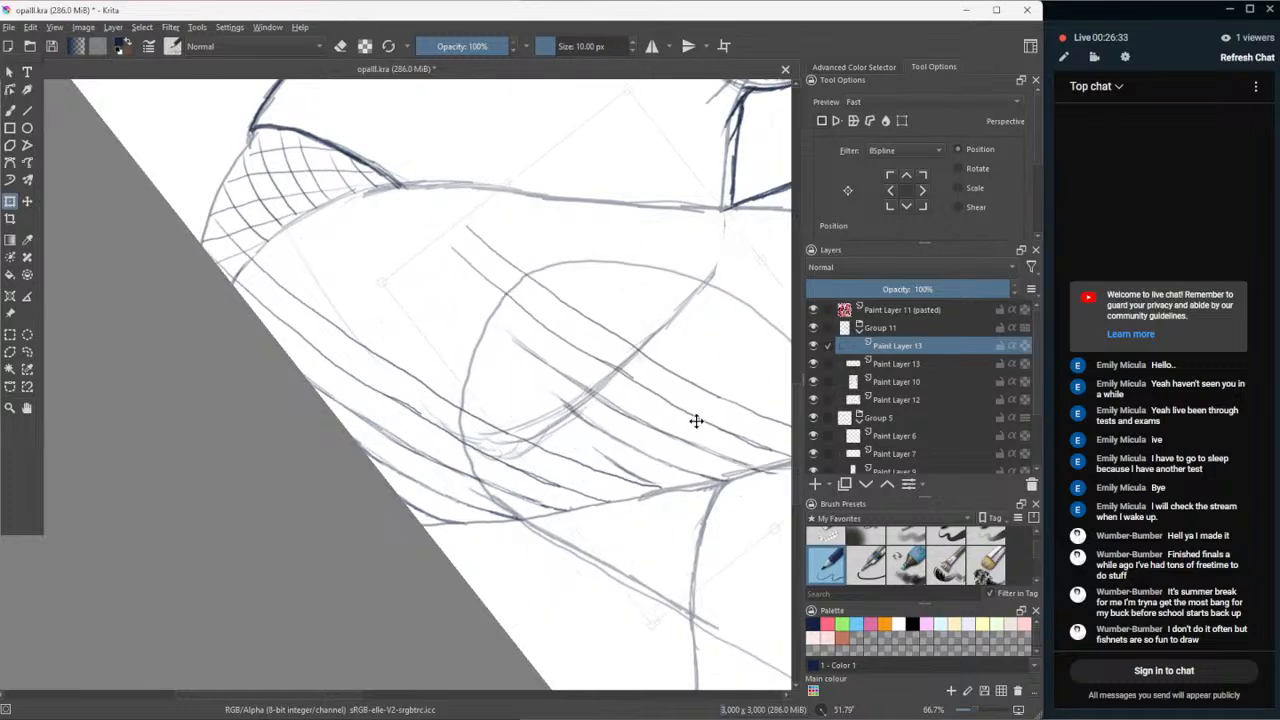
pyautogui.scroll(-2, 696, 421)
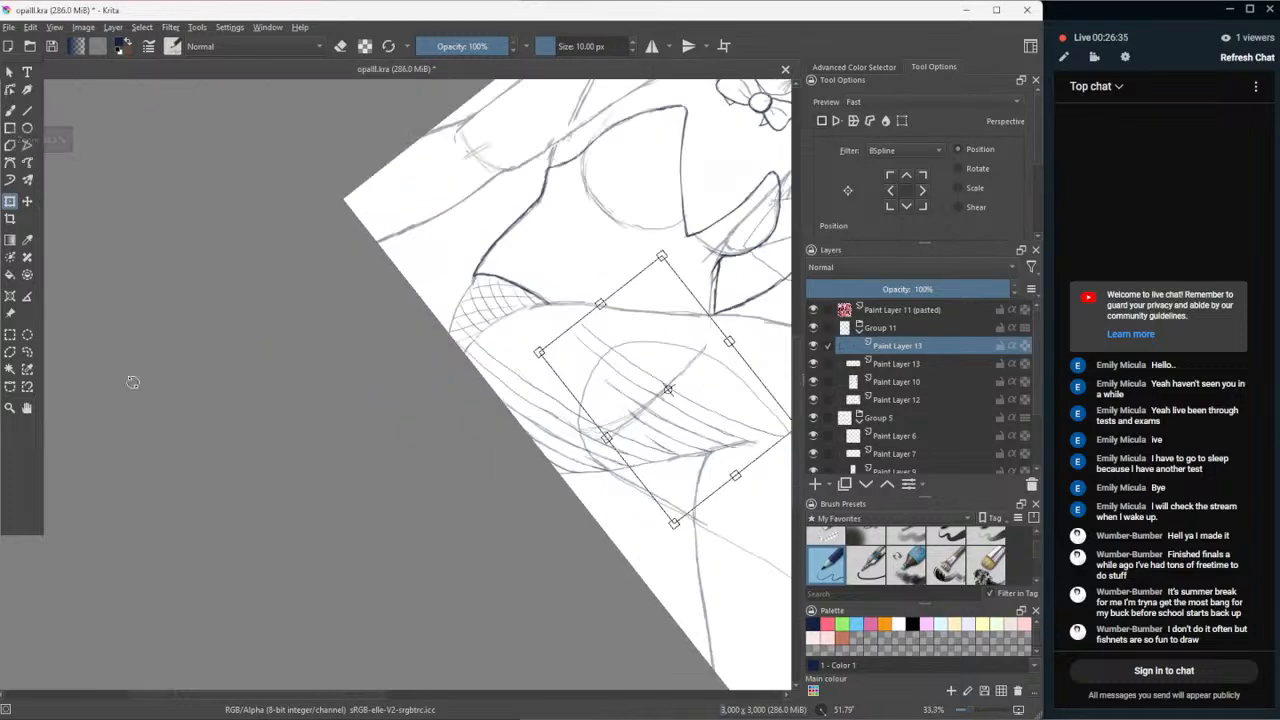
pyautogui.click(27, 408)
pyautogui.moveTo(358, 439); pyautogui.dragTo(279, 427)
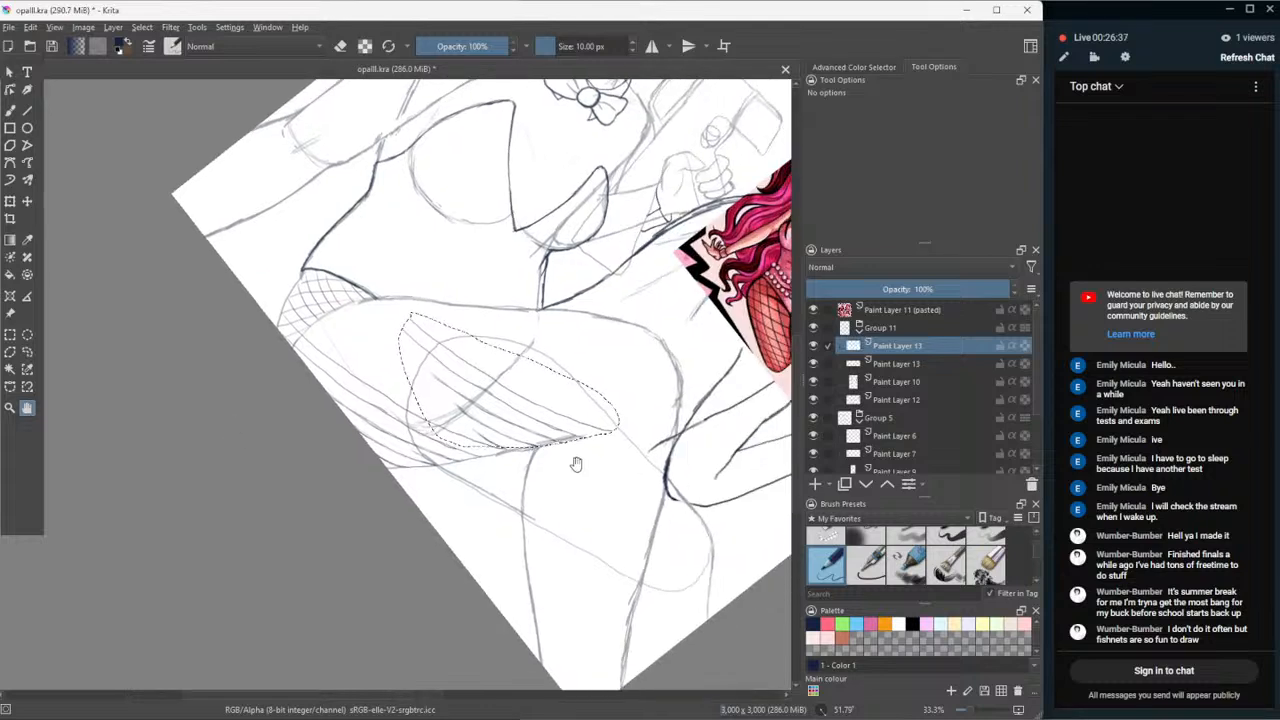
# - Fine-tune the position and rotation of the copied strands so they continue the spacing of the original thigh strands
pyautogui.scroll(1, 577, 465)
pyautogui.hotkey('ctrl', 't')
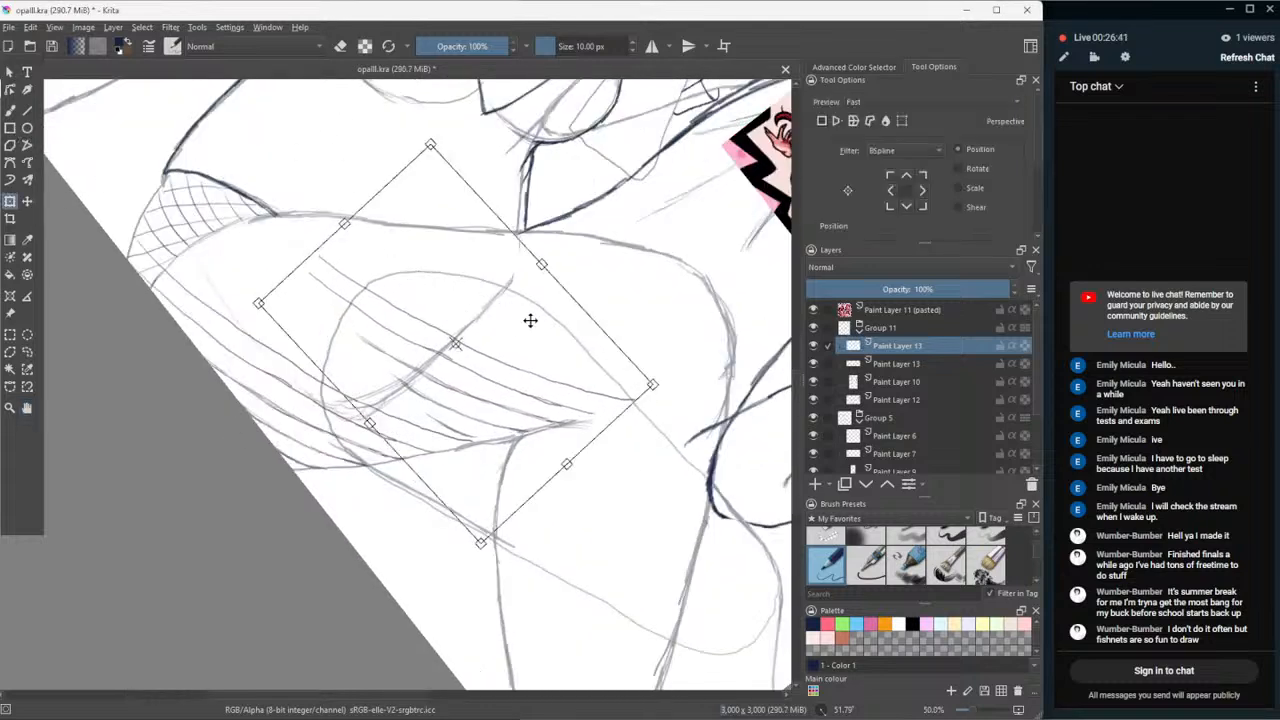
pyautogui.moveTo(502, 375); pyautogui.dragTo(474, 380)
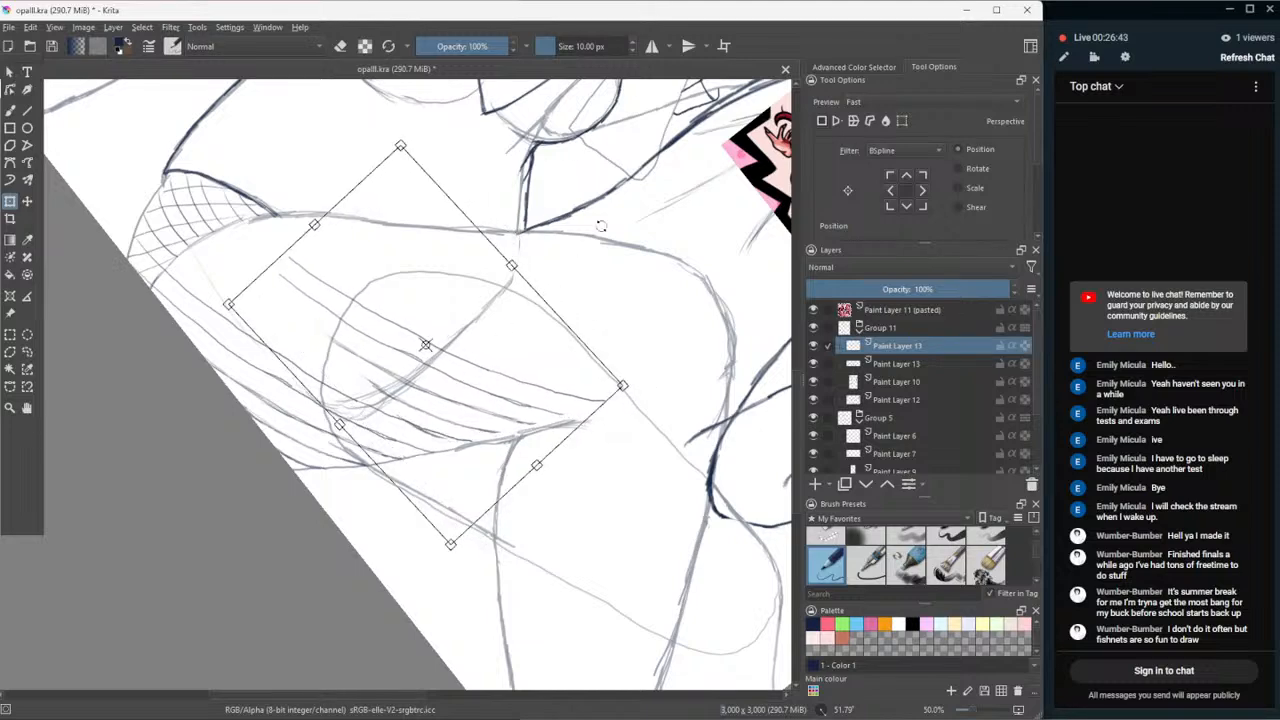
pyautogui.moveTo(600, 220); pyautogui.dragTo(653, 213)
pyautogui.moveTo(511, 351); pyautogui.dragTo(529, 349)
pyautogui.moveTo(651, 220); pyautogui.dragTo(656, 199)
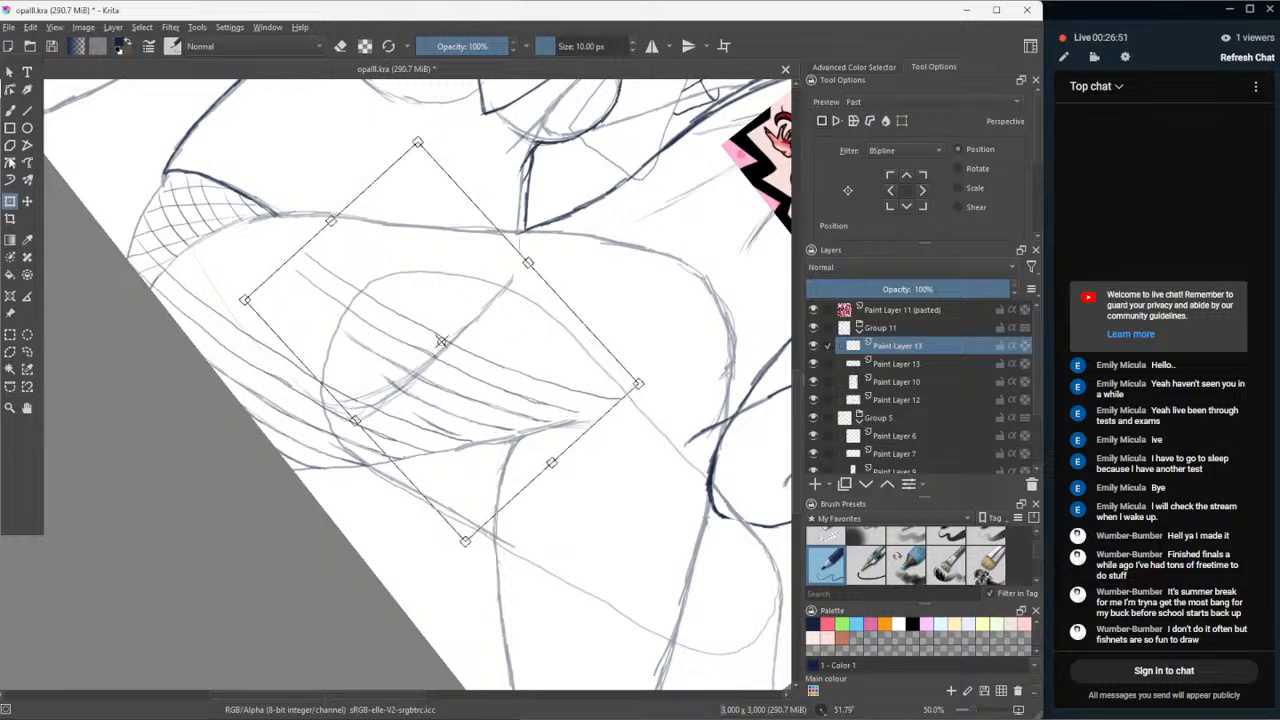
# - Apply the transform of the copied strands and clear the freehand selection around them
pyautogui.click(10, 111)
pyautogui.press('e')
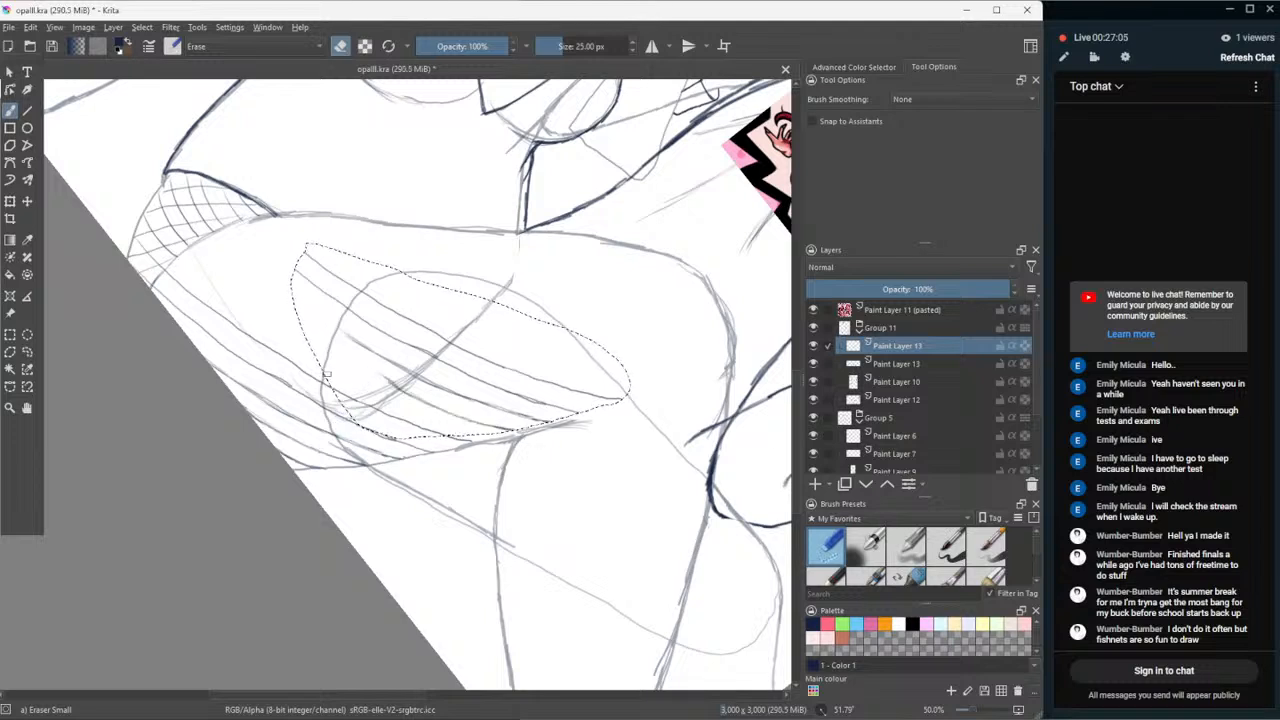
pyautogui.click(27, 354)
pyautogui.click(134, 396)
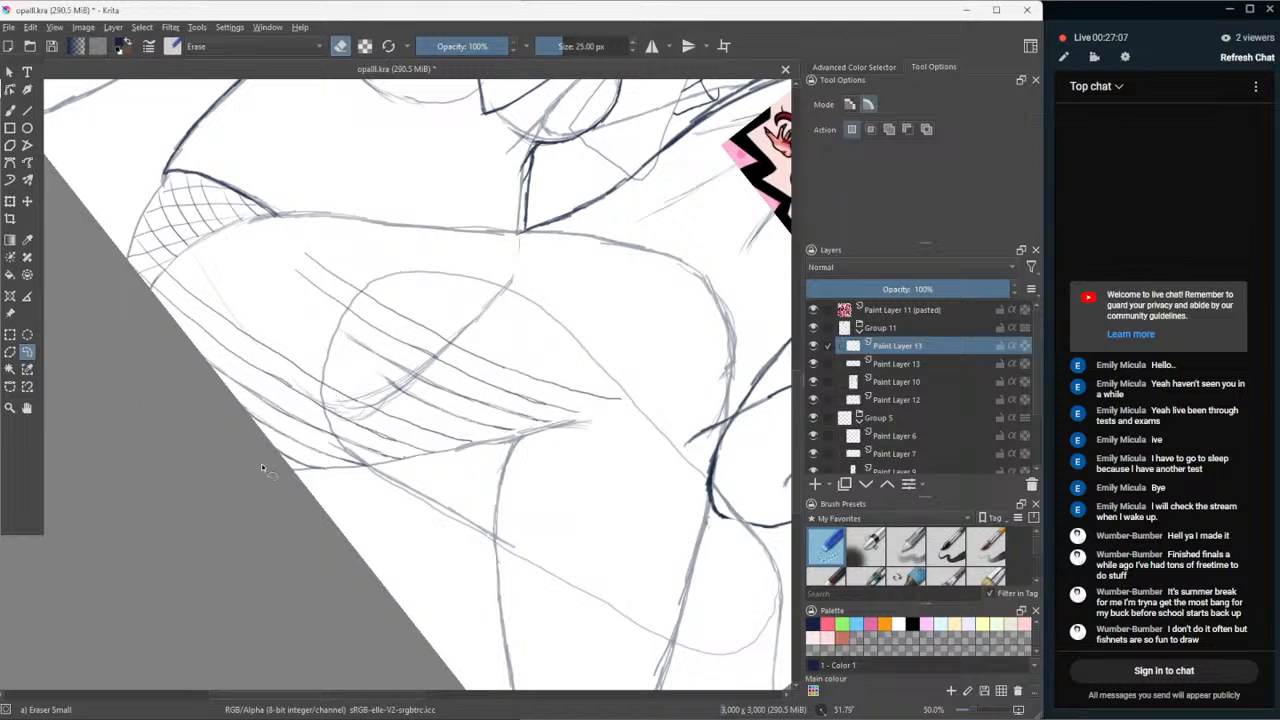
pyautogui.click(10, 110)
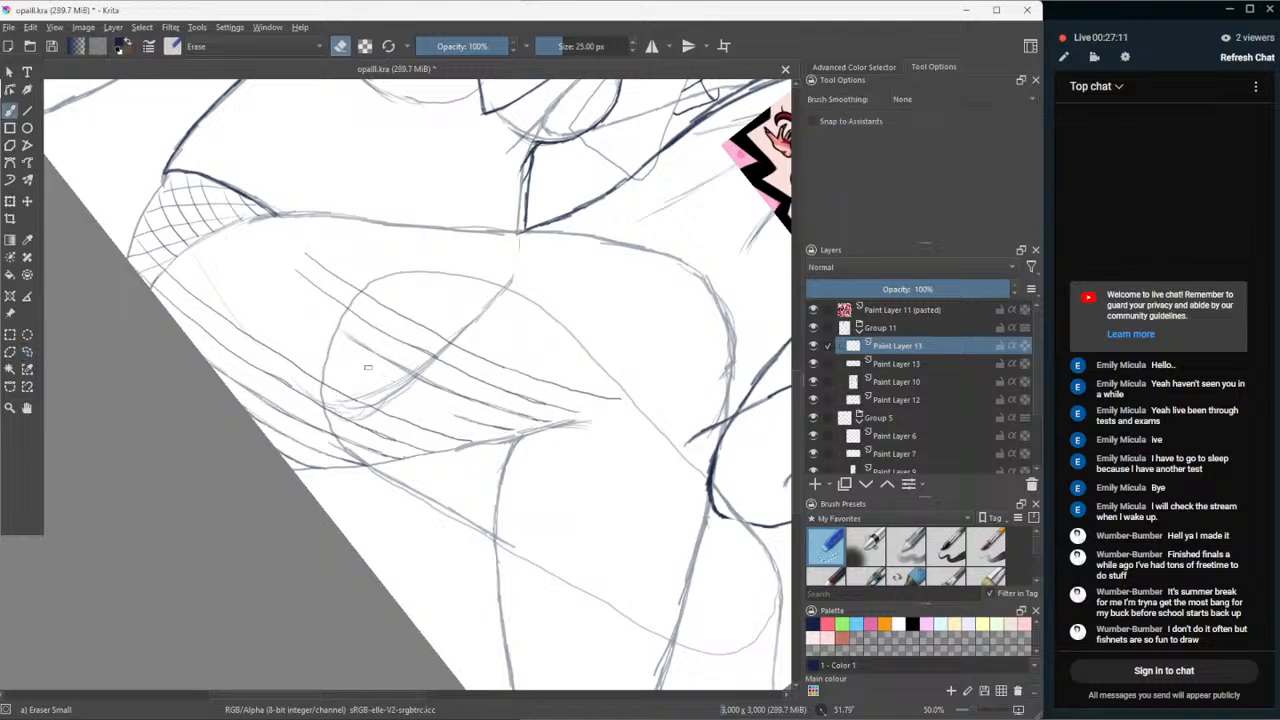
# - Extend the copied strands up to the hip grid with Pencil-2 at 10 px so they form continuous lines
pyautogui.click(826, 576)
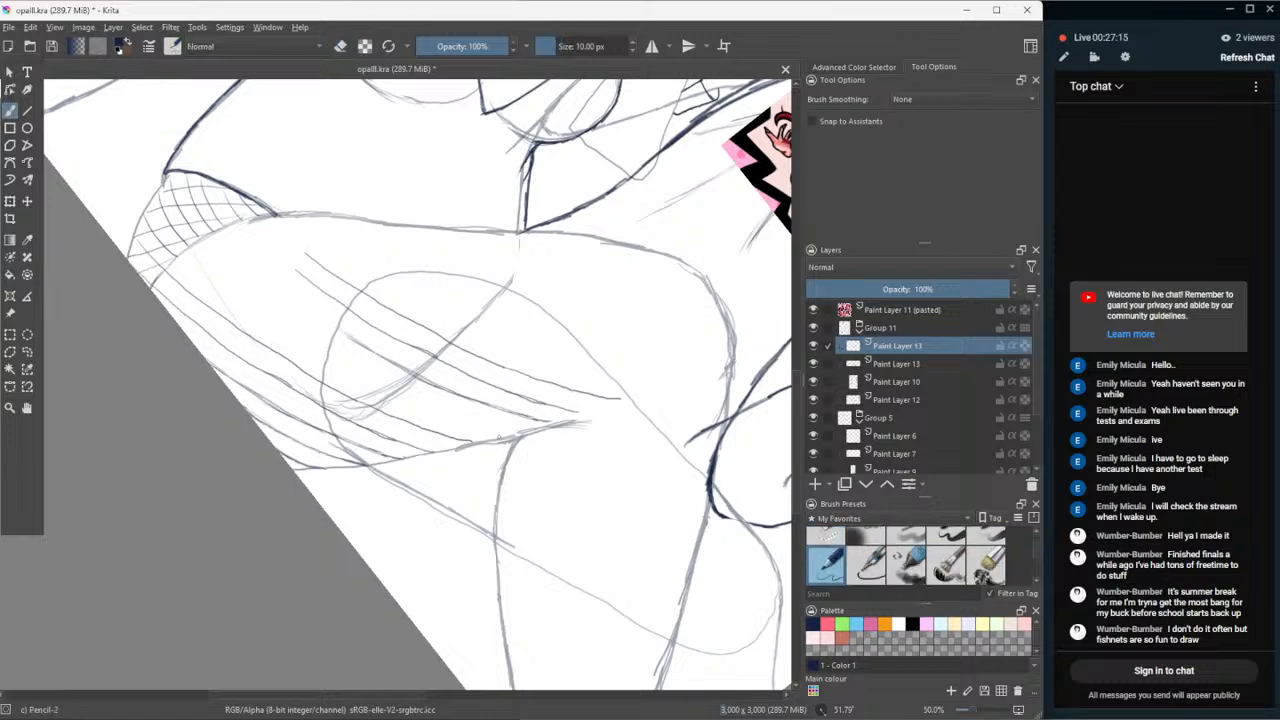
pyautogui.moveTo(464, 425)
pyautogui.mouseDown()
pyautogui.moveTo(392, 392)
pyautogui.moveTo(418, 400)
pyautogui.mouseUp()
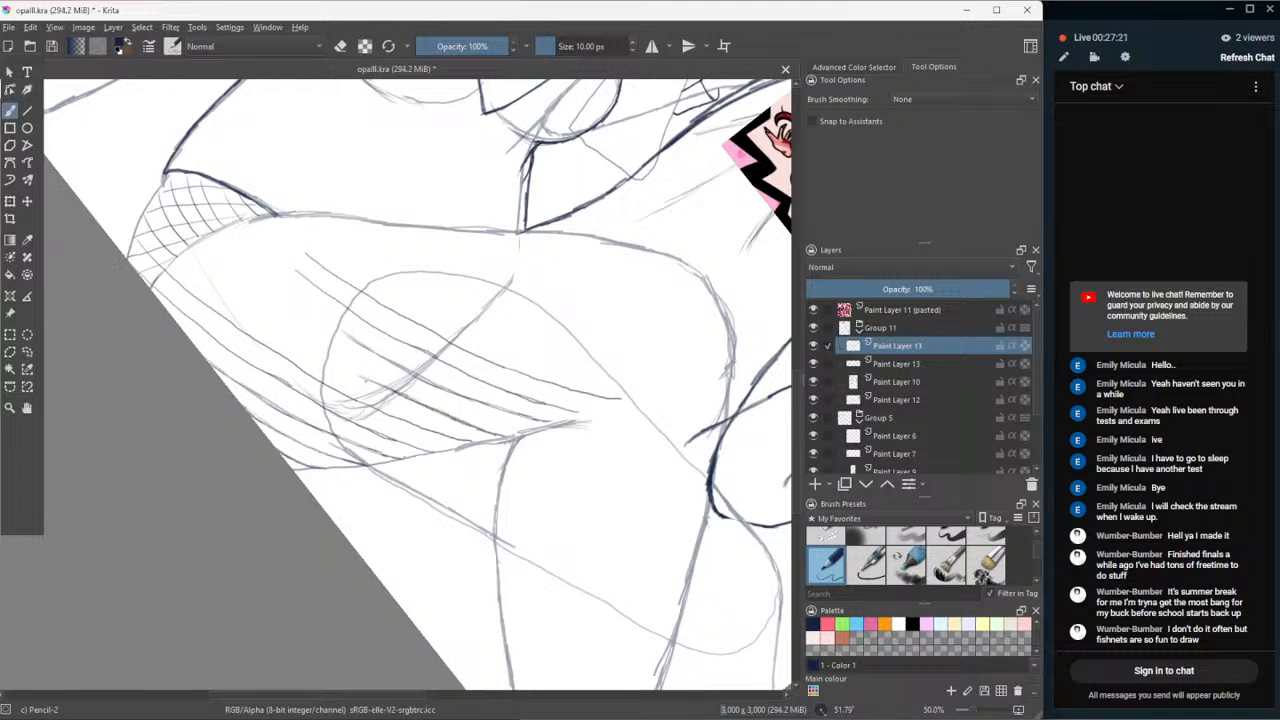
pyautogui.moveTo(352, 374)
pyautogui.mouseDown()
pyautogui.moveTo(400, 398)
pyautogui.moveTo(180, 258)
pyautogui.mouseUp()
pyautogui.moveTo(228, 296)
pyautogui.mouseDown()
pyautogui.moveTo(192, 264)
pyautogui.moveTo(223, 289)
pyautogui.mouseUp()
pyautogui.moveTo(280, 328); pyautogui.dragTo(264, 316)
pyautogui.moveTo(340, 362)
pyautogui.mouseDown()
pyautogui.moveTo(302, 344)
pyautogui.moveTo(368, 352)
pyautogui.moveTo(406, 374)
pyautogui.mouseUp()
pyautogui.moveTo(336, 336)
pyautogui.mouseDown()
pyautogui.moveTo(368, 354)
pyautogui.moveTo(206, 242)
pyautogui.mouseUp()
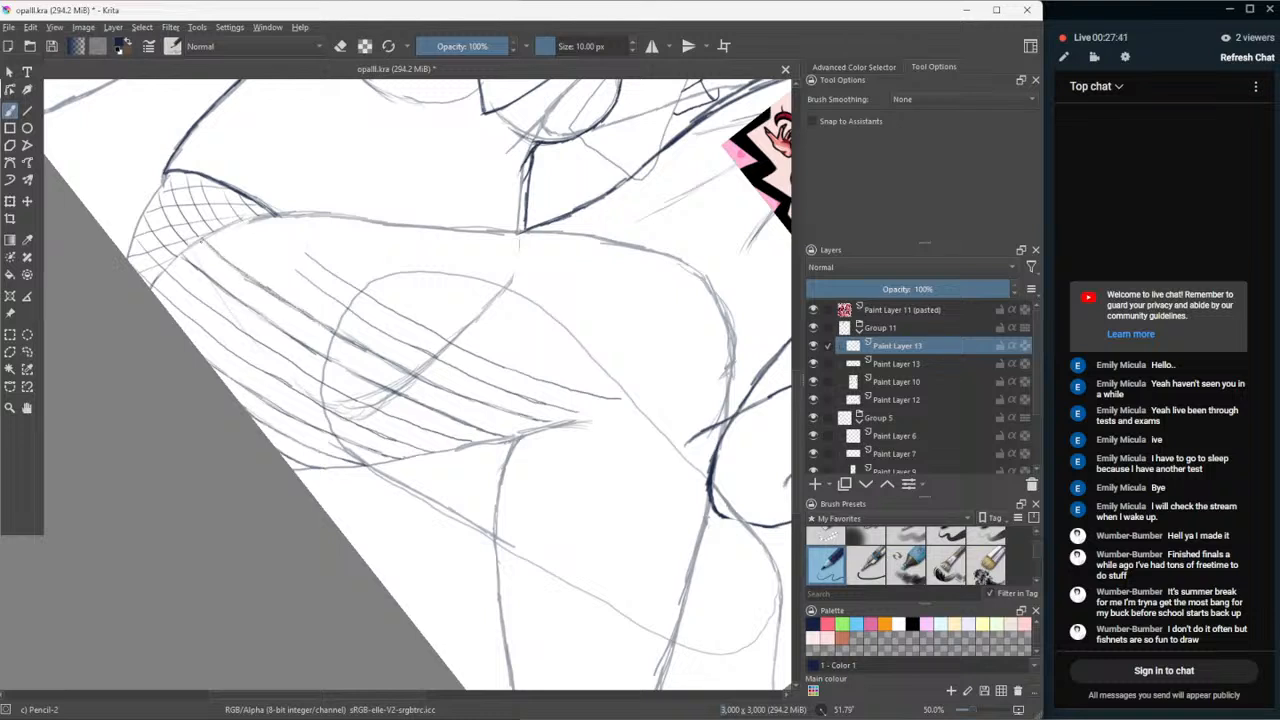
pyautogui.moveTo(258, 282)
pyautogui.mouseDown()
pyautogui.moveTo(210, 246)
pyautogui.moveTo(254, 246)
pyautogui.moveTo(374, 326)
pyautogui.mouseUp()
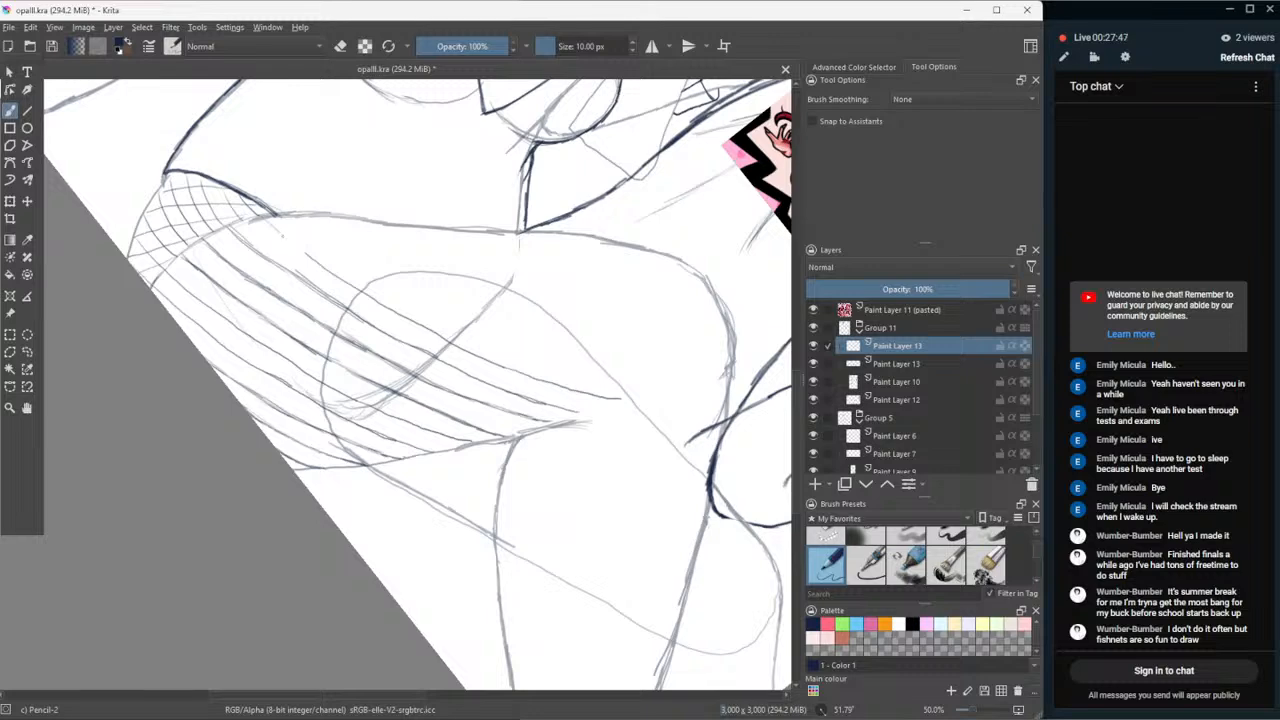
pyautogui.moveTo(282, 240)
pyautogui.mouseDown()
pyautogui.moveTo(318, 266)
pyautogui.moveTo(308, 256)
pyautogui.mouseUp()
pyautogui.moveTo(254, 216); pyautogui.dragTo(359, 292)
# - Erase a strand's end near the inner thigh with Eraser Small and redraw the strand ends toward the crease with Pencil-2
pyautogui.press('e')
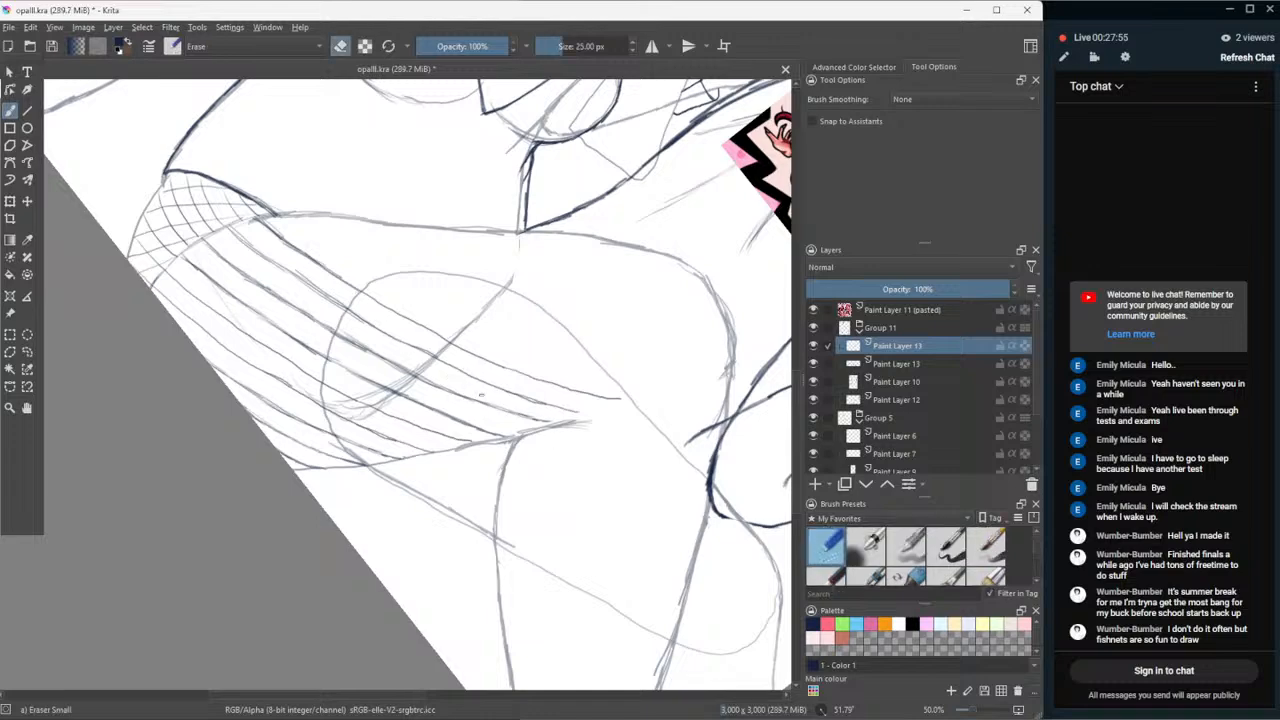
pyautogui.moveTo(533, 419); pyautogui.dragTo(471, 397)
pyautogui.press('e')
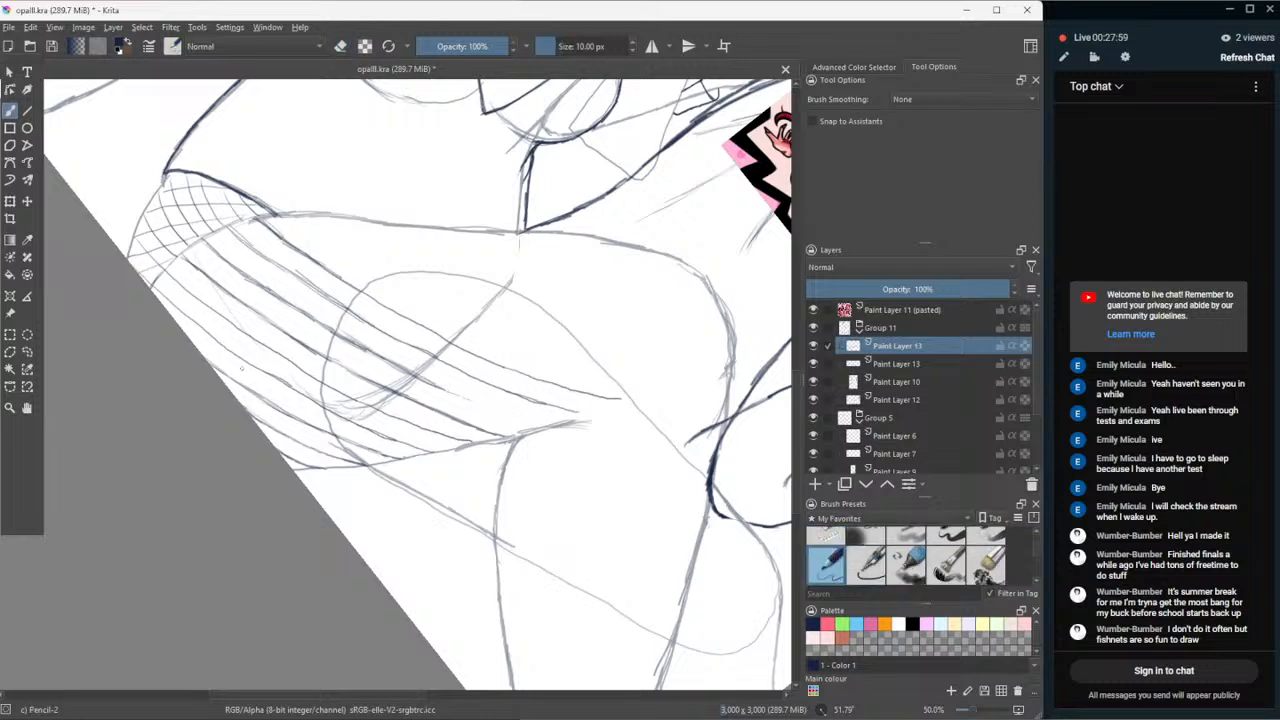
pyautogui.moveTo(430, 383); pyautogui.dragTo(535, 427)
pyautogui.moveTo(464, 378); pyautogui.dragTo(571, 425)
# - Erase the tip of the uppermost copied strand and continue it with Pencil-2 in a curve down to the knee
pyautogui.press('/')
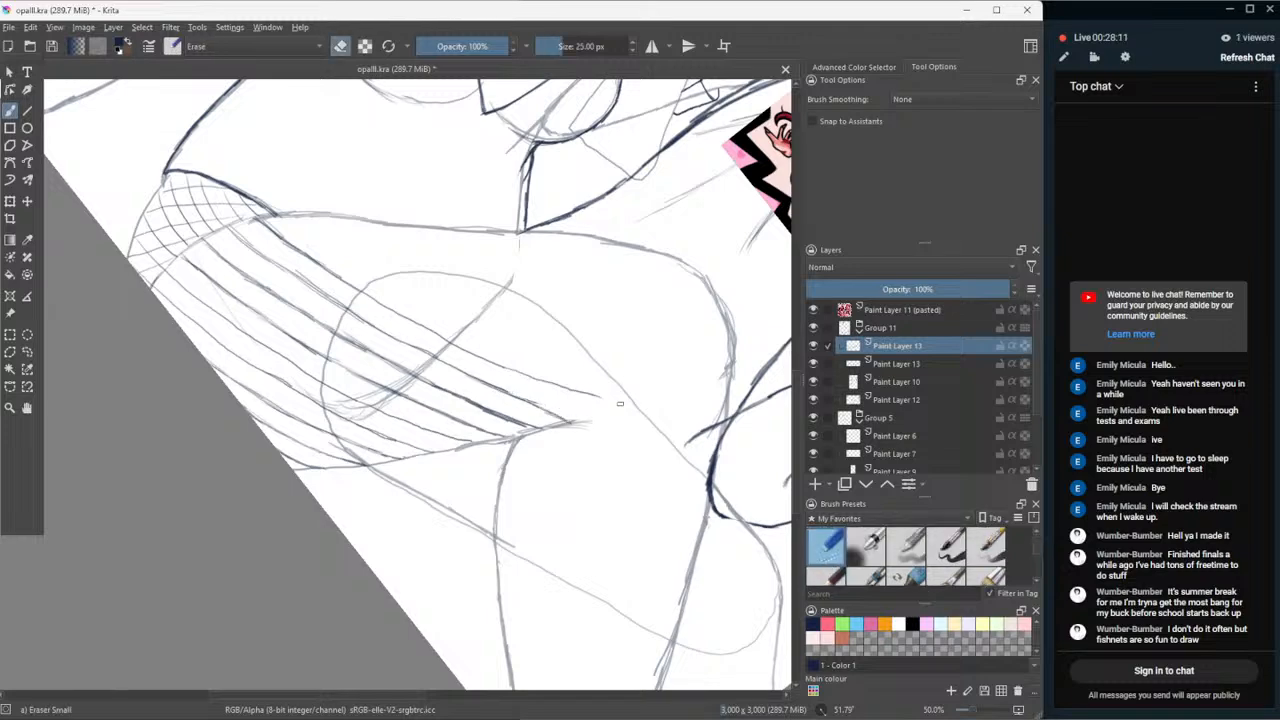
pyautogui.click(812, 574)
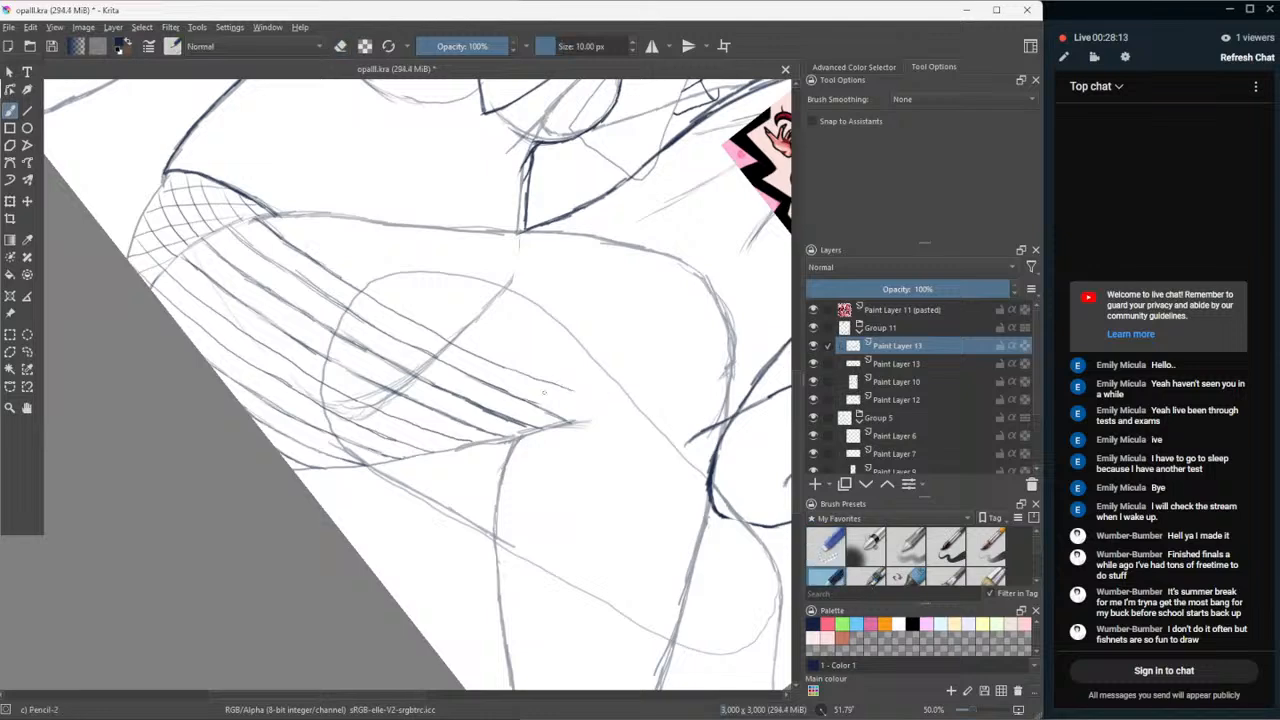
pyautogui.moveTo(577, 393)
pyautogui.mouseDown()
pyautogui.moveTo(643, 433)
pyautogui.moveTo(712, 508)
pyautogui.mouseUp()
pyautogui.moveTo(658, 448); pyautogui.dragTo(698, 492)
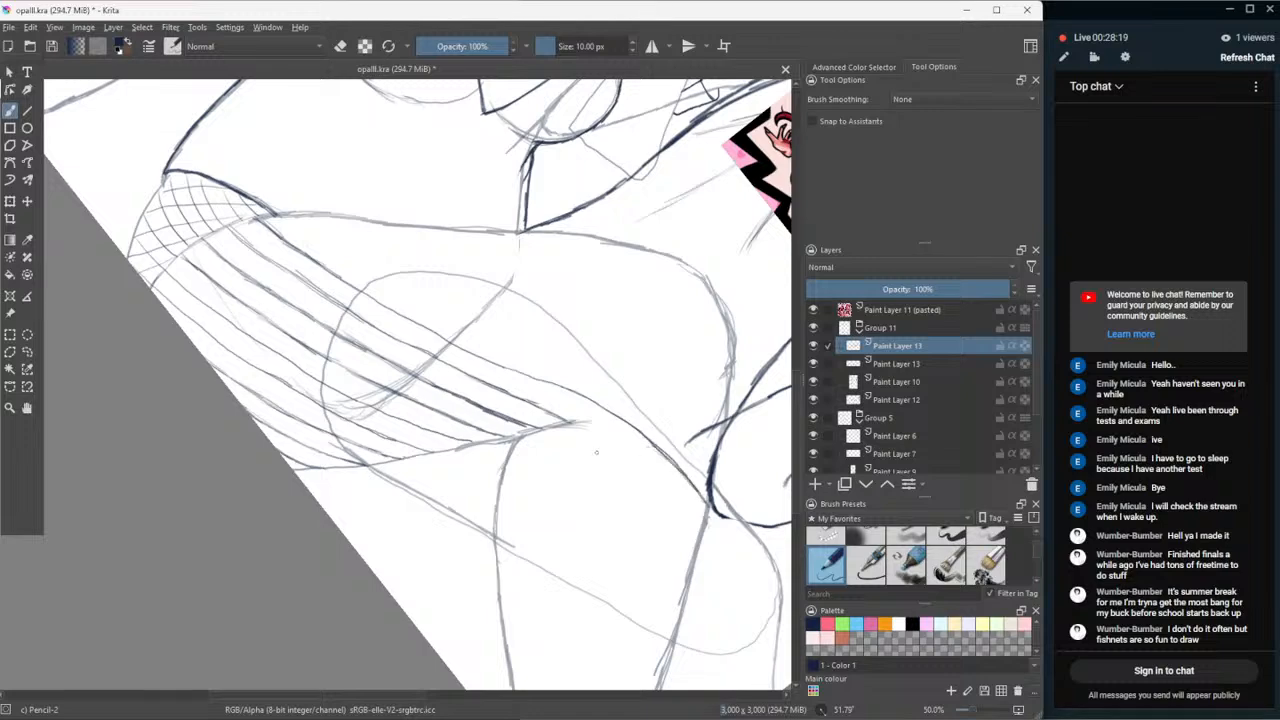
# - Draw two more long strands above the copied ones, running from the hip end of the thigh's upper outline to the knee
pyautogui.scroll(-4, 596, 452)
pyautogui.scroll(2, 605, 456)
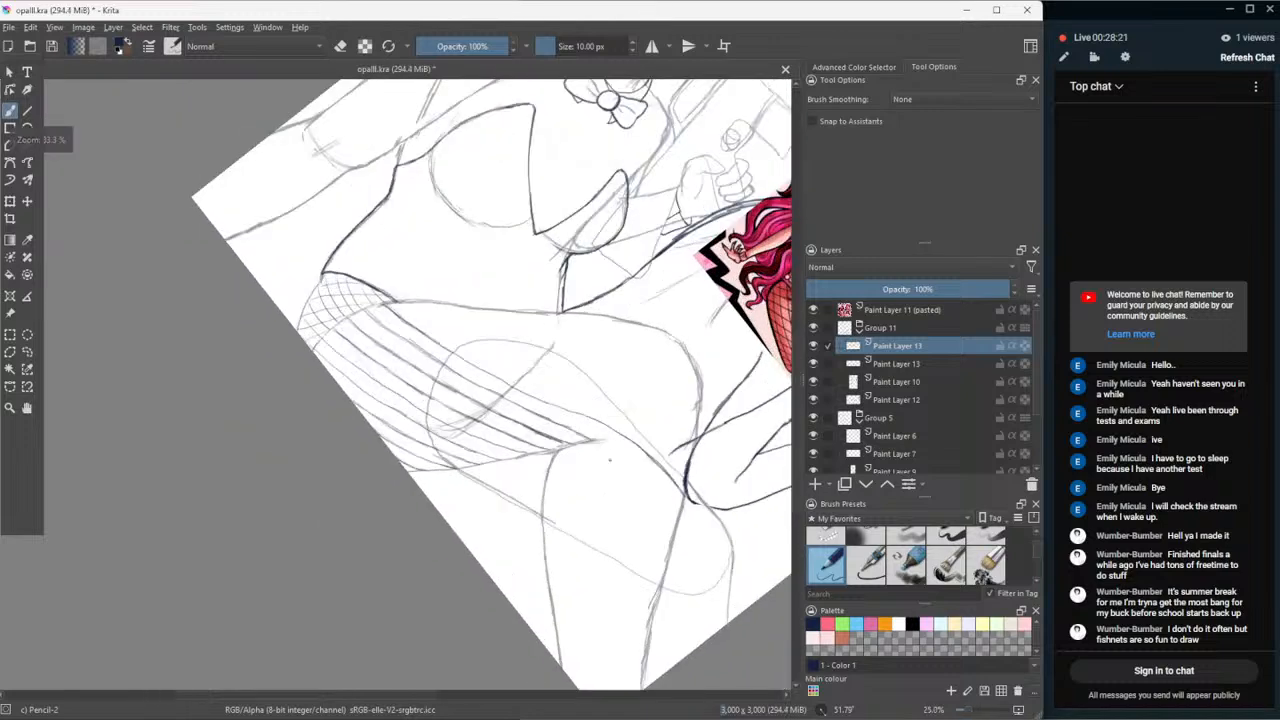
pyautogui.scroll(2, 610, 460)
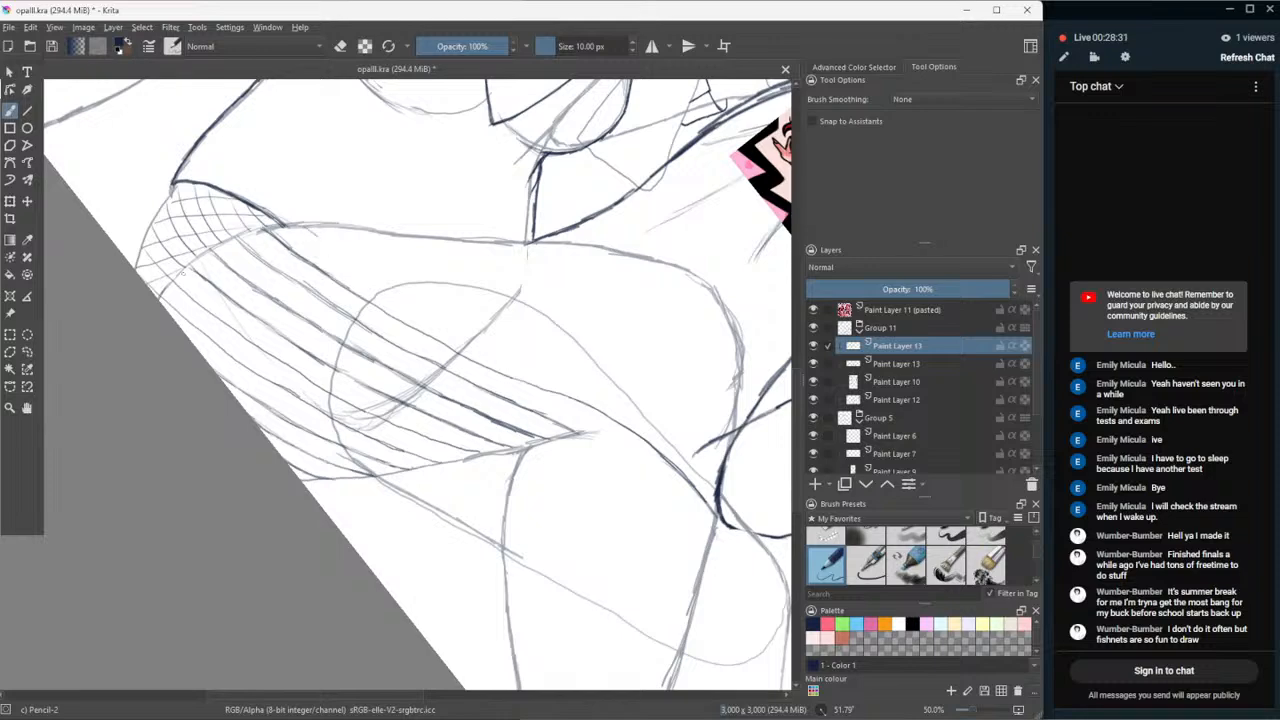
pyautogui.moveTo(160, 300)
pyautogui.mouseDown()
pyautogui.moveTo(208, 250)
pyautogui.moveTo(280, 223)
pyautogui.mouseUp()
pyautogui.hotkey('ctrl', 'z')
pyautogui.moveTo(290, 223); pyautogui.dragTo(389, 276)
pyautogui.hotkey('ctrl', 'z')
pyautogui.moveTo(290, 224); pyautogui.dragTo(392, 288)
pyautogui.moveTo(330, 246)
pyautogui.mouseDown()
pyautogui.moveTo(463, 328)
pyautogui.moveTo(662, 413)
pyautogui.moveTo(718, 468)
pyautogui.mouseUp()
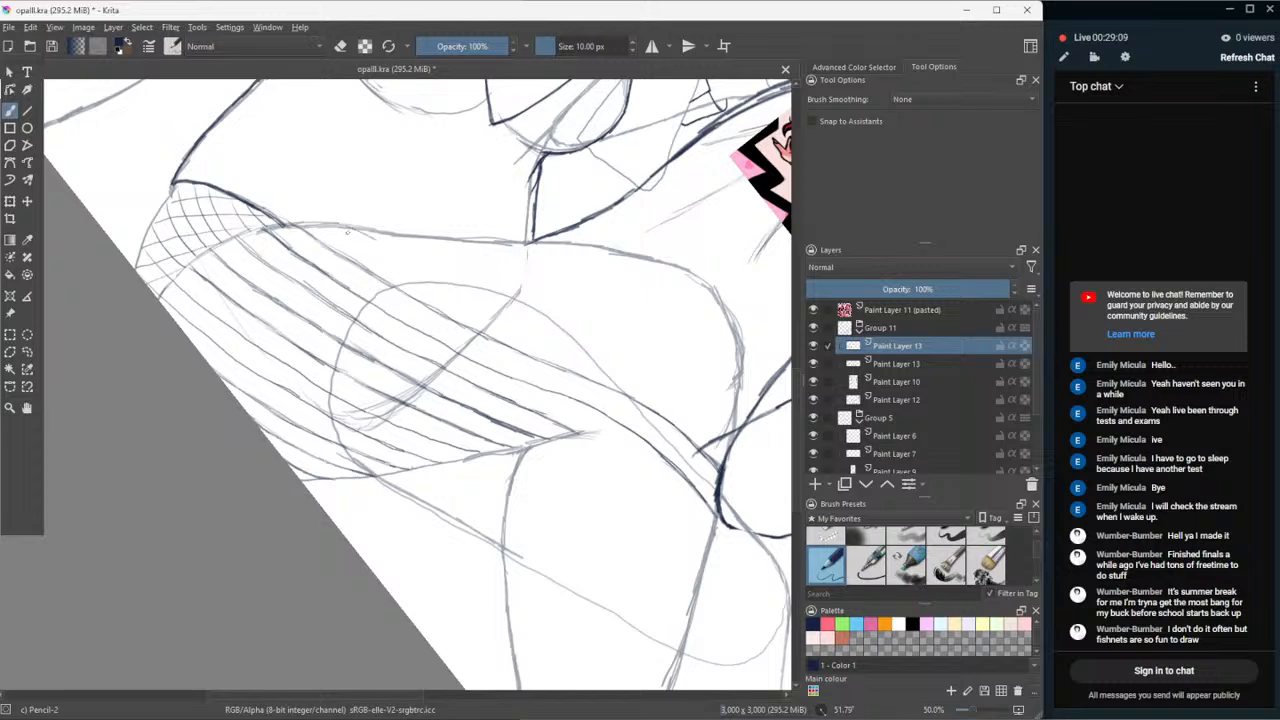
pyautogui.moveTo(356, 236)
pyautogui.mouseDown()
pyautogui.moveTo(332, 225)
pyautogui.moveTo(630, 368)
pyautogui.mouseUp()
pyautogui.moveTo(562, 341)
pyautogui.mouseDown()
pyautogui.moveTo(692, 400)
pyautogui.moveTo(732, 444)
pyautogui.mouseUp()
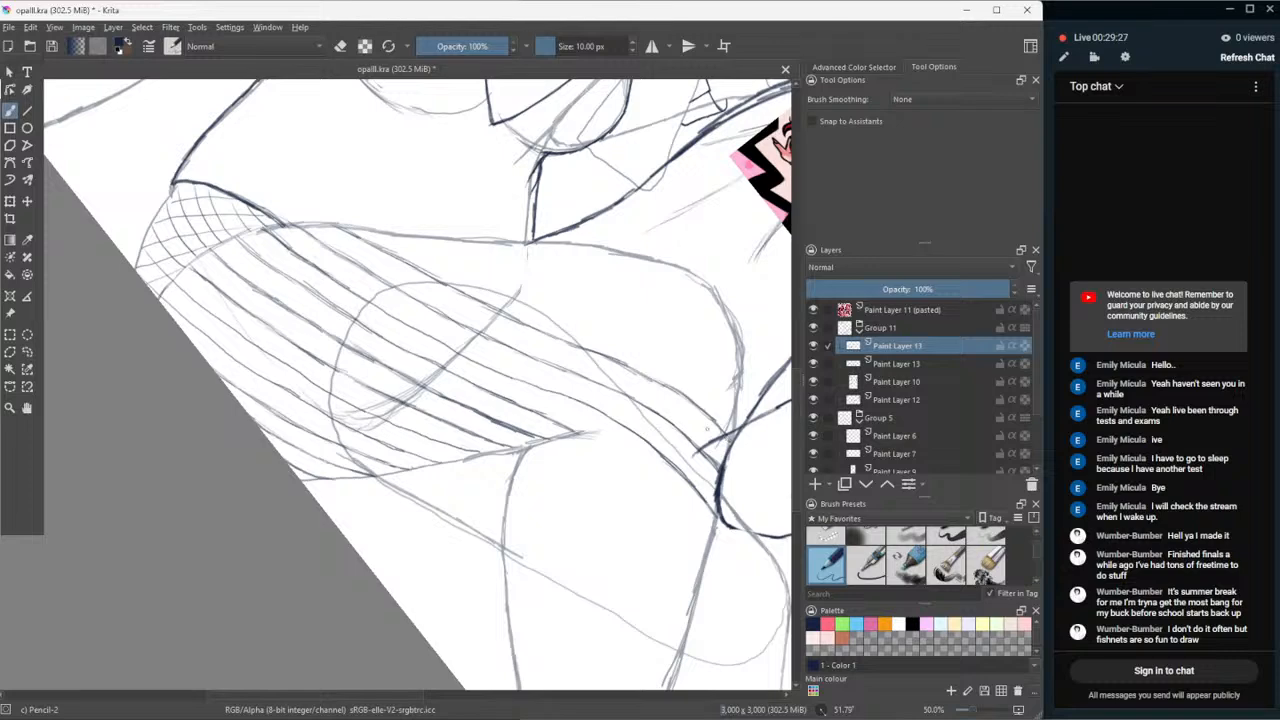
# - Sketch a third evenly spaced strand from the thigh's upper outline to the knee, undoing the first attempt
pyautogui.scroll(-3, 707, 429)
pyautogui.scroll(3, 708, 430)
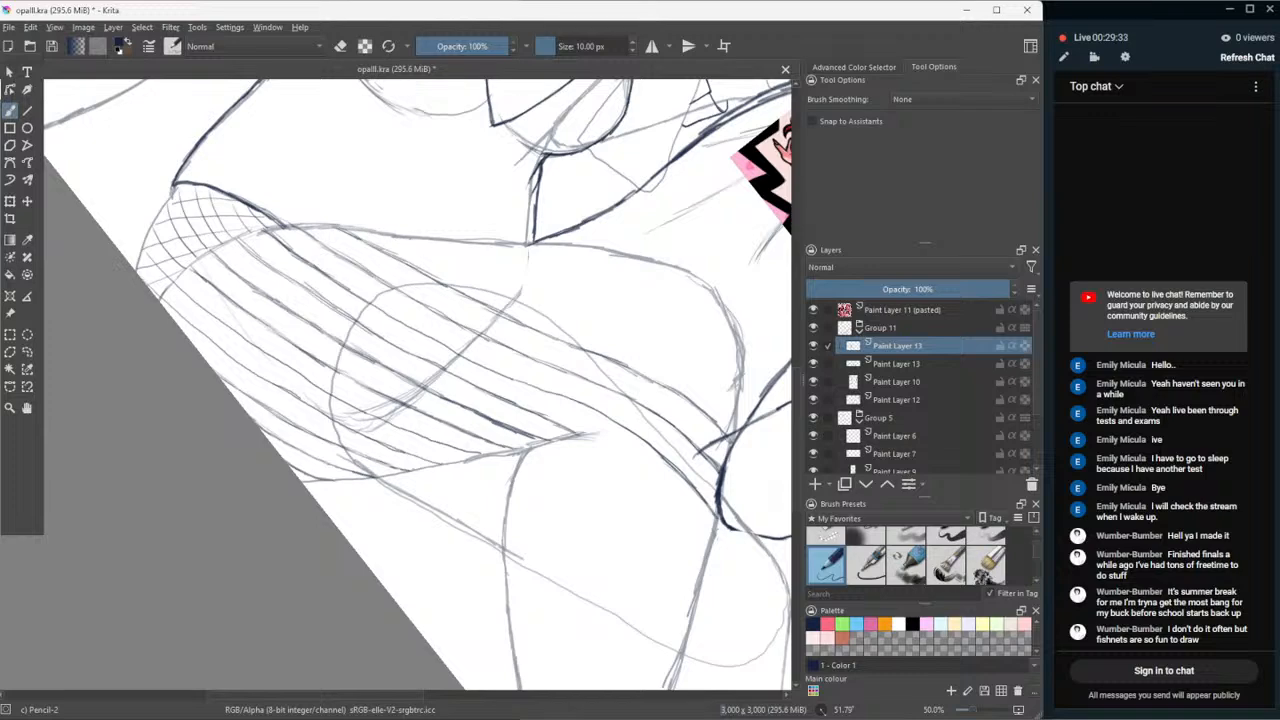
pyautogui.moveTo(392, 237); pyautogui.dragTo(578, 321)
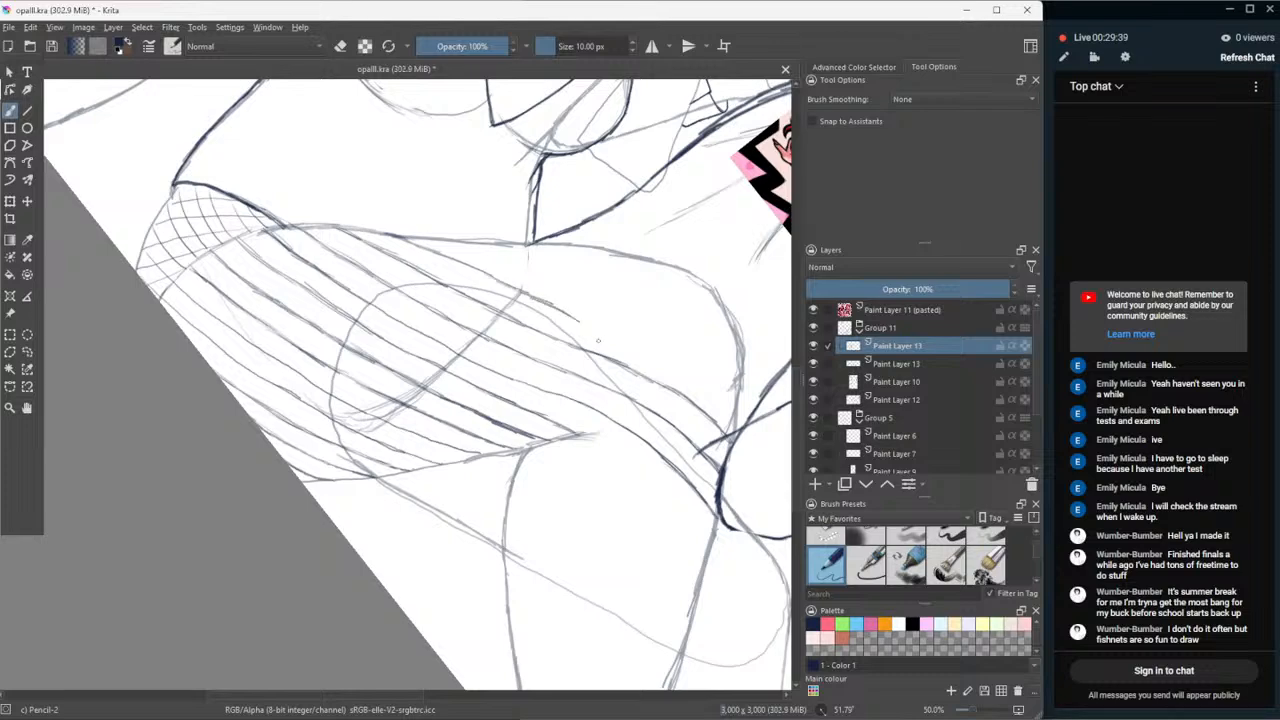
pyautogui.hotkey('ctrl', 'z')
pyautogui.hotkey('ctrl', 'z')
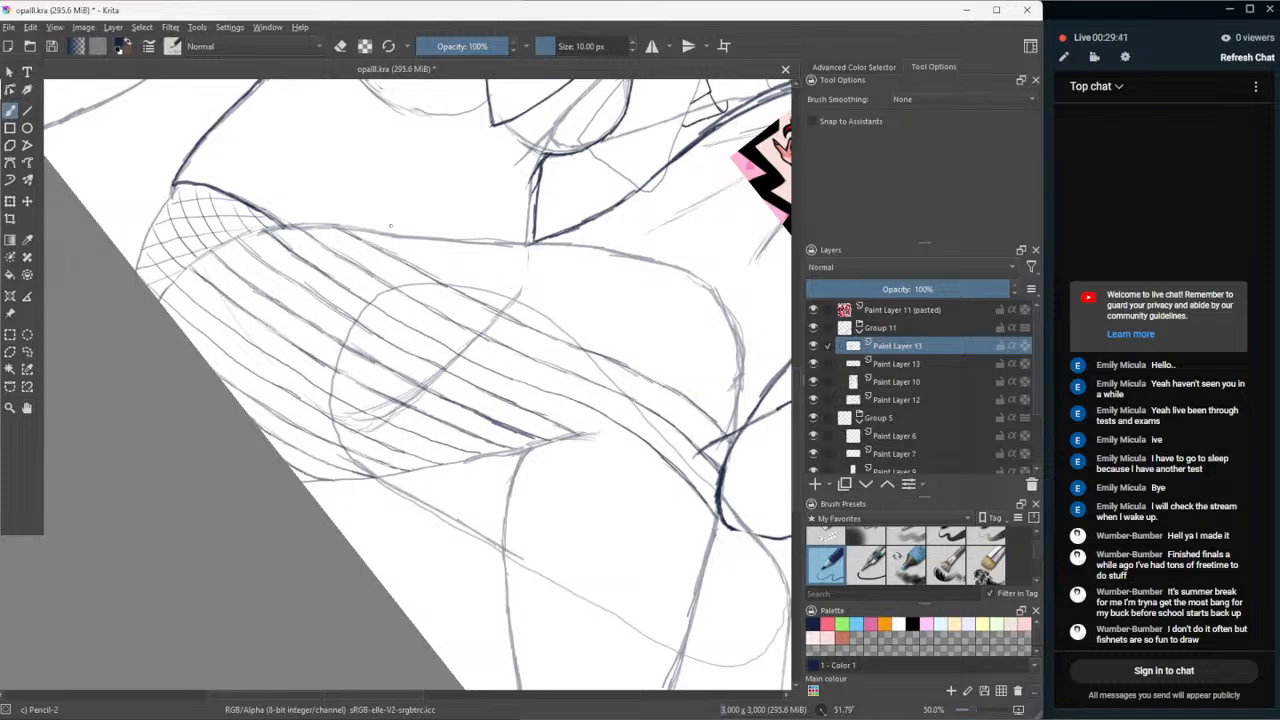
pyautogui.moveTo(384, 233)
pyautogui.mouseDown()
pyautogui.moveTo(673, 353)
pyautogui.moveTo(739, 413)
pyautogui.mouseUp()
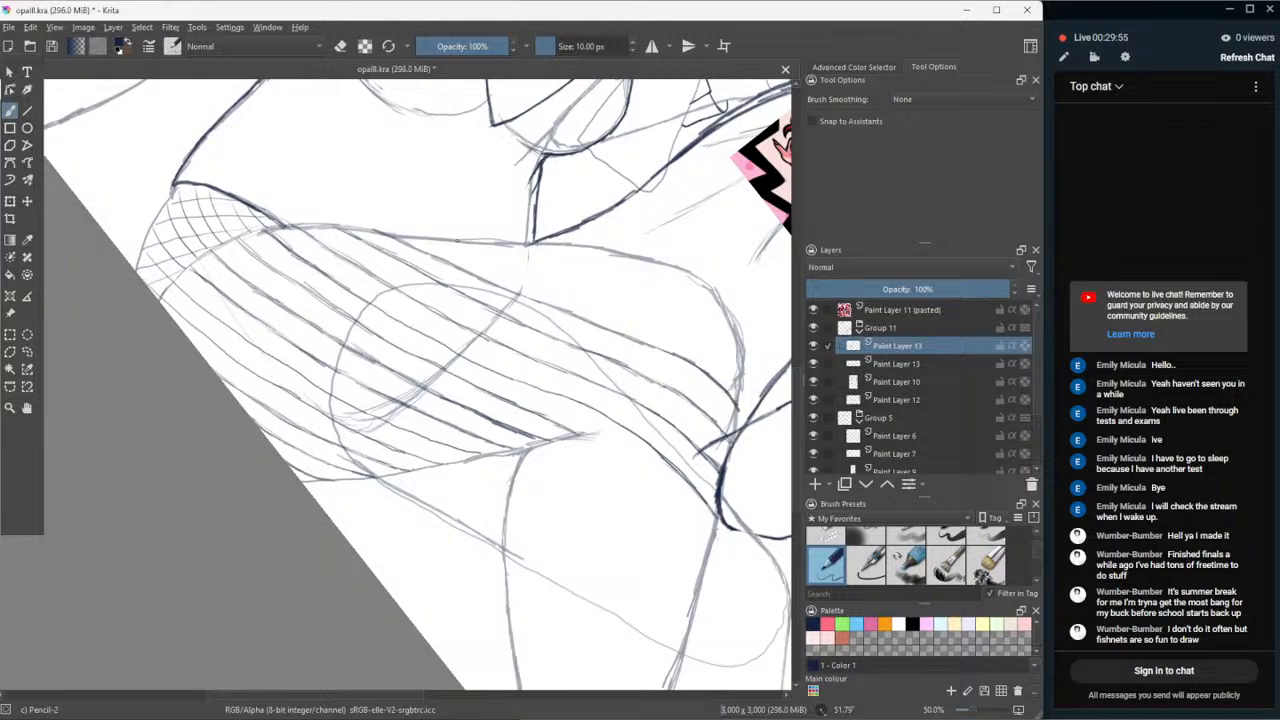
# - Add another strand starting farther along the thigh's upper outline and curve its end down over the knee
pyautogui.moveTo(436, 235); pyautogui.dragTo(462, 247)
pyautogui.hotkey('ctrl', 'z')
pyautogui.moveTo(425, 237); pyautogui.dragTo(634, 312)
pyautogui.moveTo(626, 308); pyautogui.dragTo(654, 318)
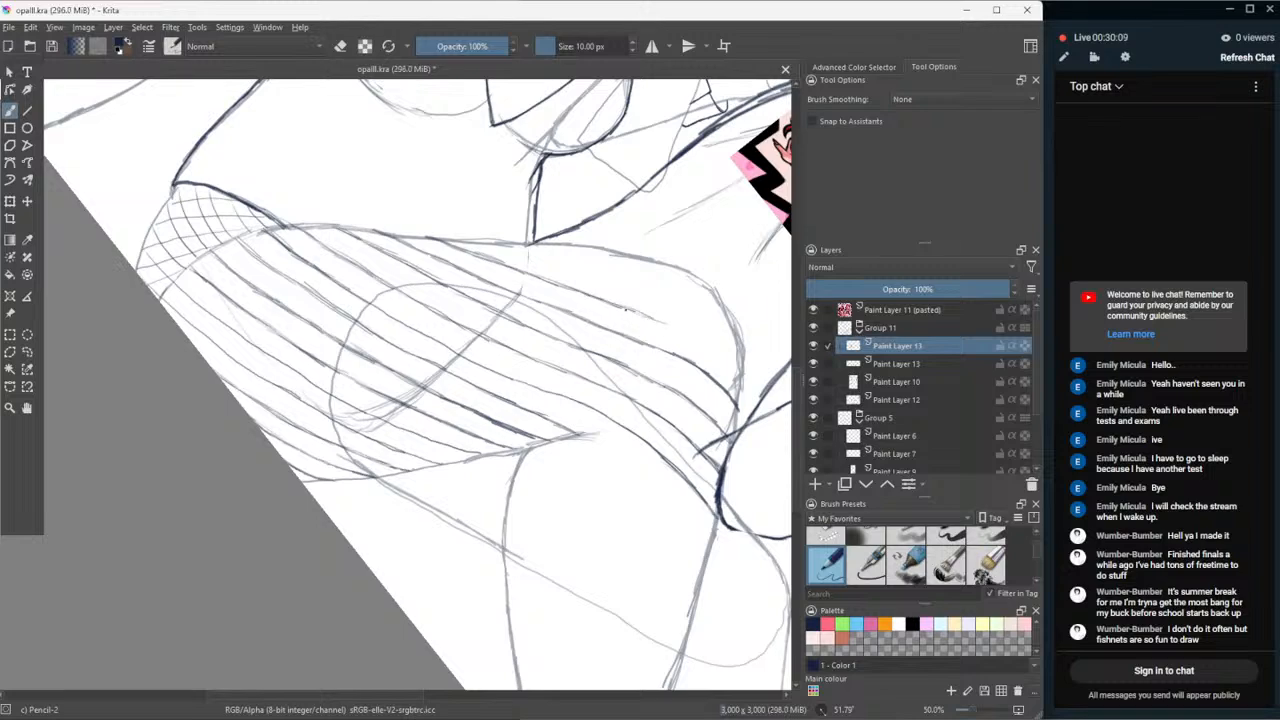
pyautogui.moveTo(628, 310)
pyautogui.mouseDown()
pyautogui.moveTo(716, 346)
pyautogui.moveTo(741, 379)
pyautogui.moveTo(735, 367)
pyautogui.mouseUp()
pyautogui.moveTo(704, 343); pyautogui.dragTo(721, 352)
# - Draw a strand from just before the bodysuit's crotch point along the upper thigh to the knee's outer edge
pyautogui.moveTo(478, 242); pyautogui.dragTo(522, 256)
pyautogui.moveTo(502, 249); pyautogui.dragTo(532, 262)
pyautogui.moveTo(504, 253); pyautogui.dragTo(600, 283)
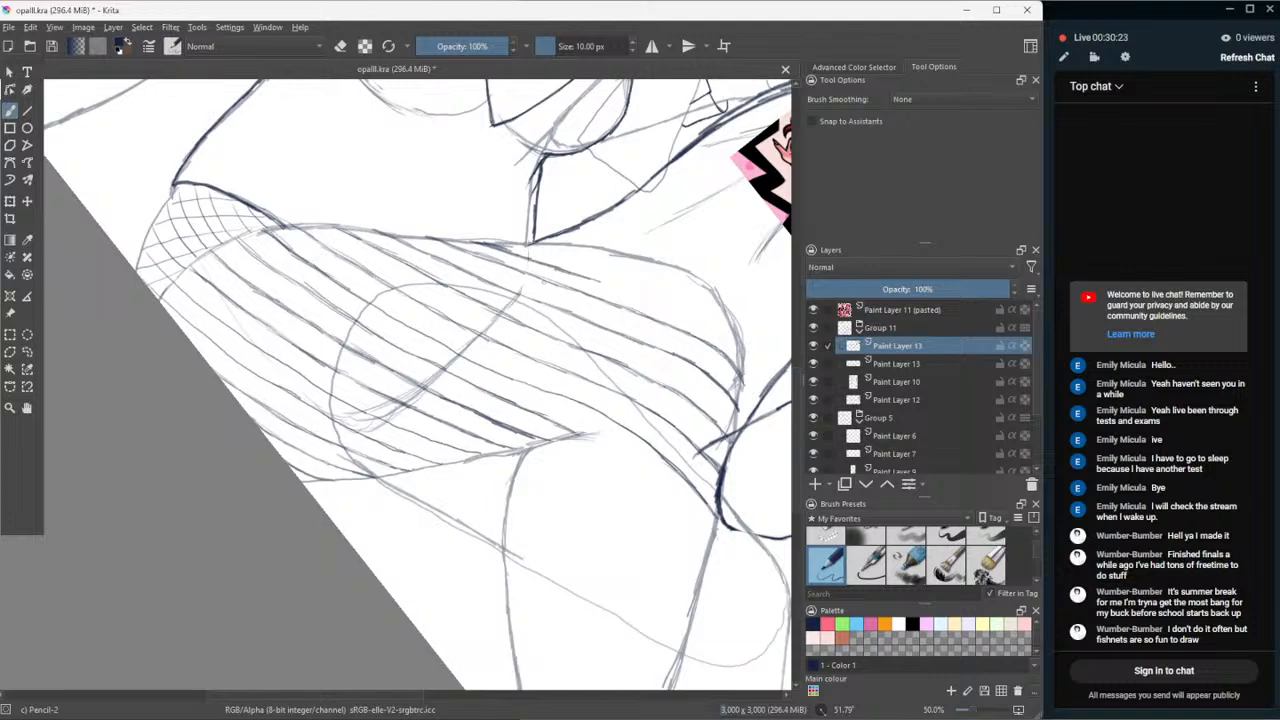
pyautogui.hotkey('ctrl', 'z')
pyautogui.moveTo(488, 241); pyautogui.dragTo(513, 249)
pyautogui.moveTo(486, 241); pyautogui.dragTo(504, 249)
pyautogui.moveTo(508, 249)
pyautogui.mouseDown()
pyautogui.moveTo(674, 298)
pyautogui.moveTo(736, 330)
pyautogui.moveTo(745, 350)
pyautogui.mouseUp()
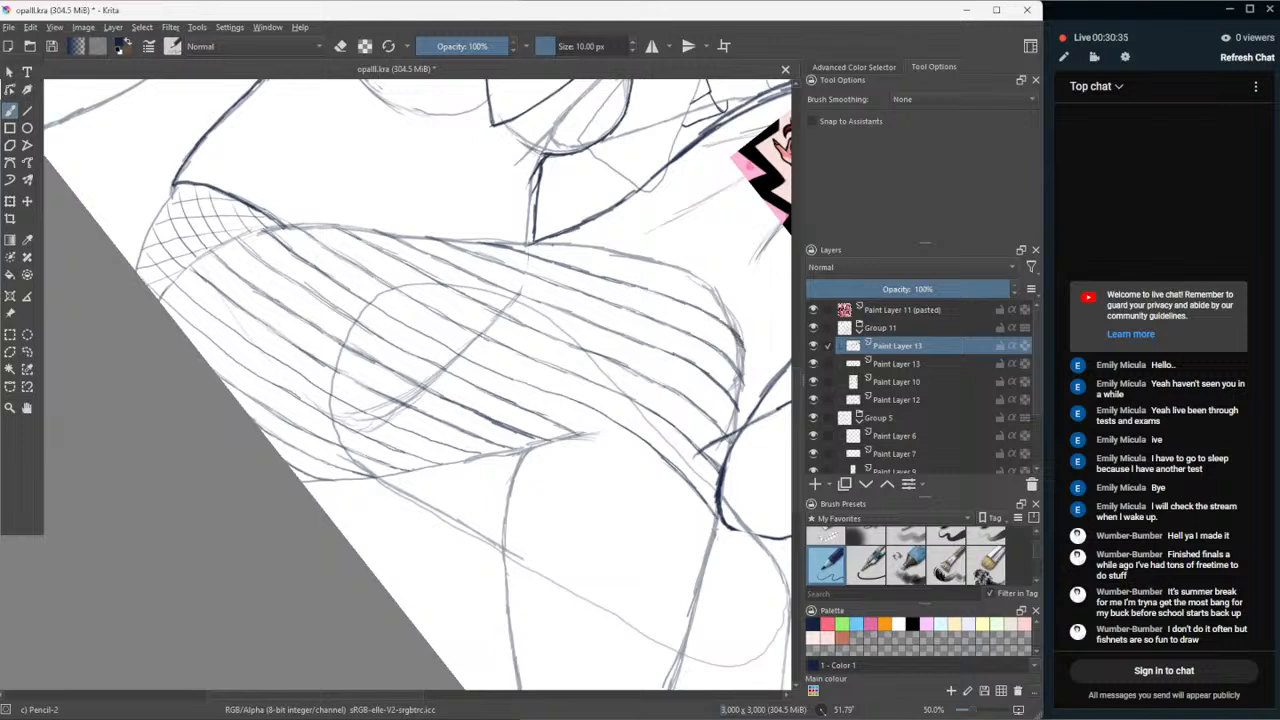
# - Draw the last lengthwise strand from the bodysuit's crotch point, closely following the thigh's upper outline toward the knee
pyautogui.moveTo(534, 249); pyautogui.dragTo(556, 244)
pyautogui.moveTo(560, 250); pyautogui.dragTo(690, 287)
pyautogui.hotkey('ctrl', 'z')
pyautogui.moveTo(532, 242)
pyautogui.mouseDown()
pyautogui.moveTo(672, 272)
pyautogui.moveTo(720, 297)
pyautogui.mouseUp()
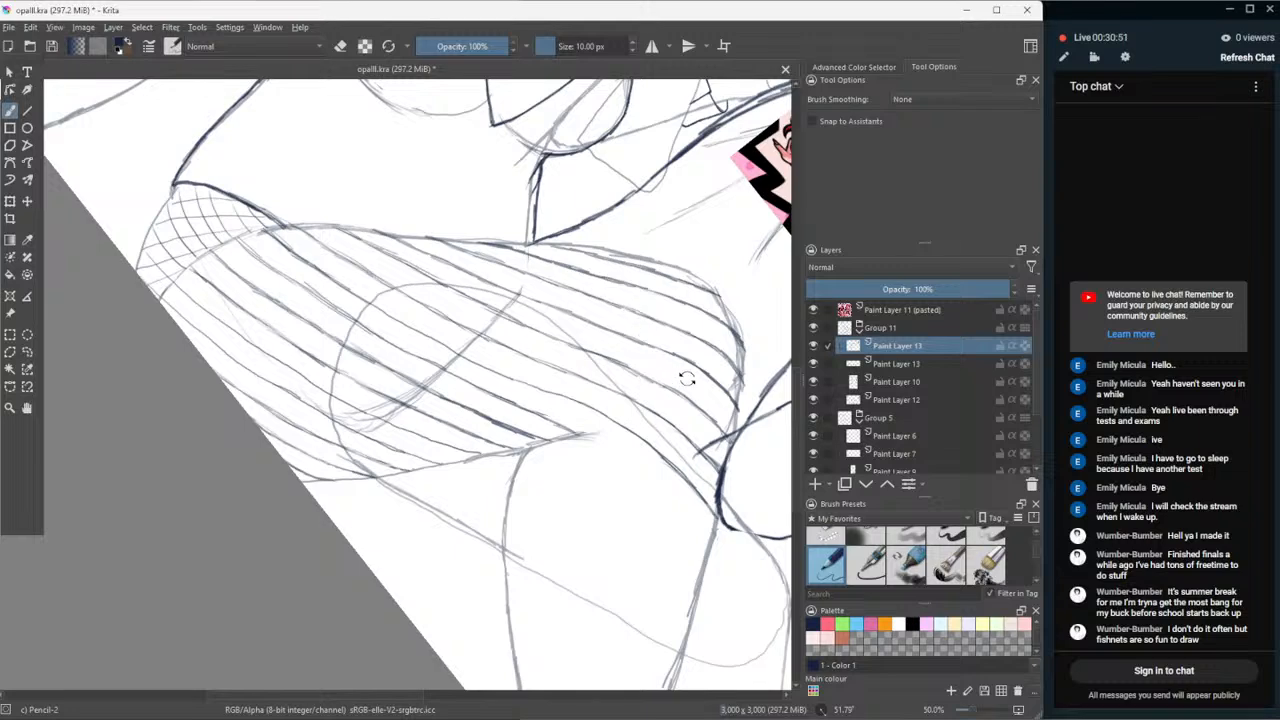
# - Rotate the canvas and draw the first four crossing strands down the thigh beside the hip grid
pyautogui.moveTo(687, 371); pyautogui.dragTo(675, 208)
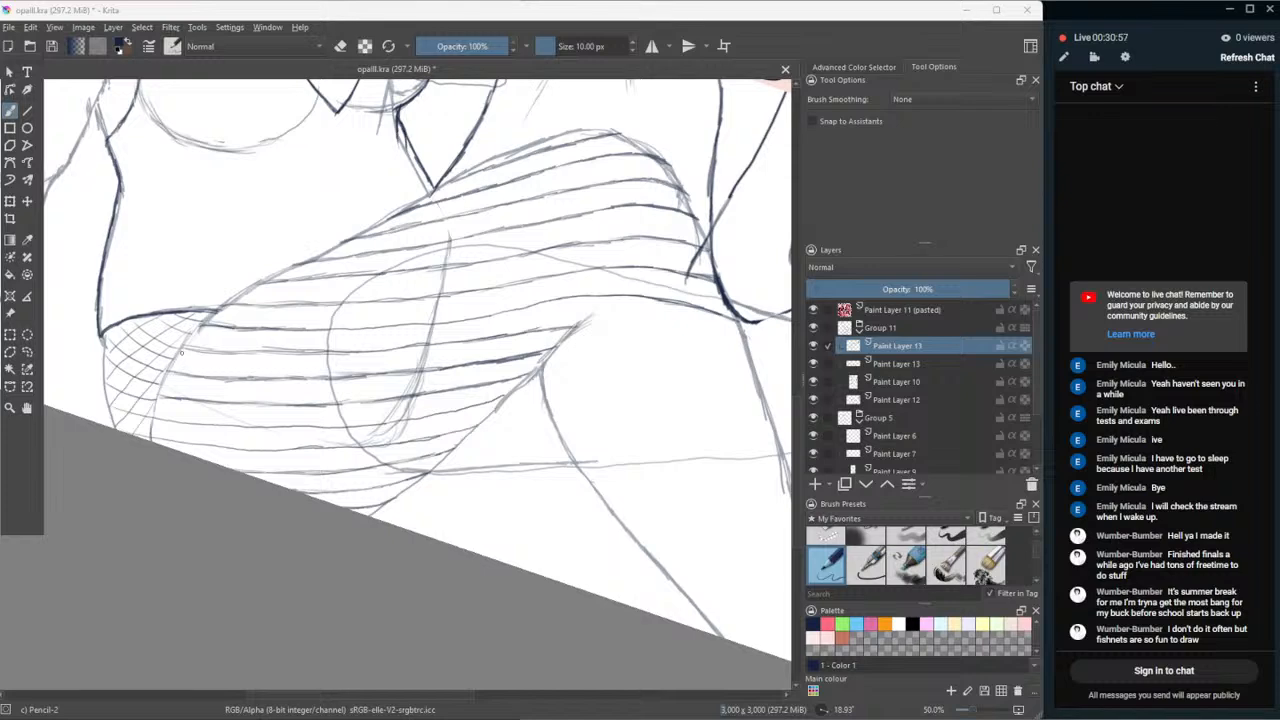
pyautogui.moveTo(181, 352); pyautogui.dragTo(190, 455)
pyautogui.hotkey('ctrl', 'z')
pyautogui.hotkey('ctrl', 'shift', 'z')
pyautogui.moveTo(163, 385); pyautogui.dragTo(157, 445)
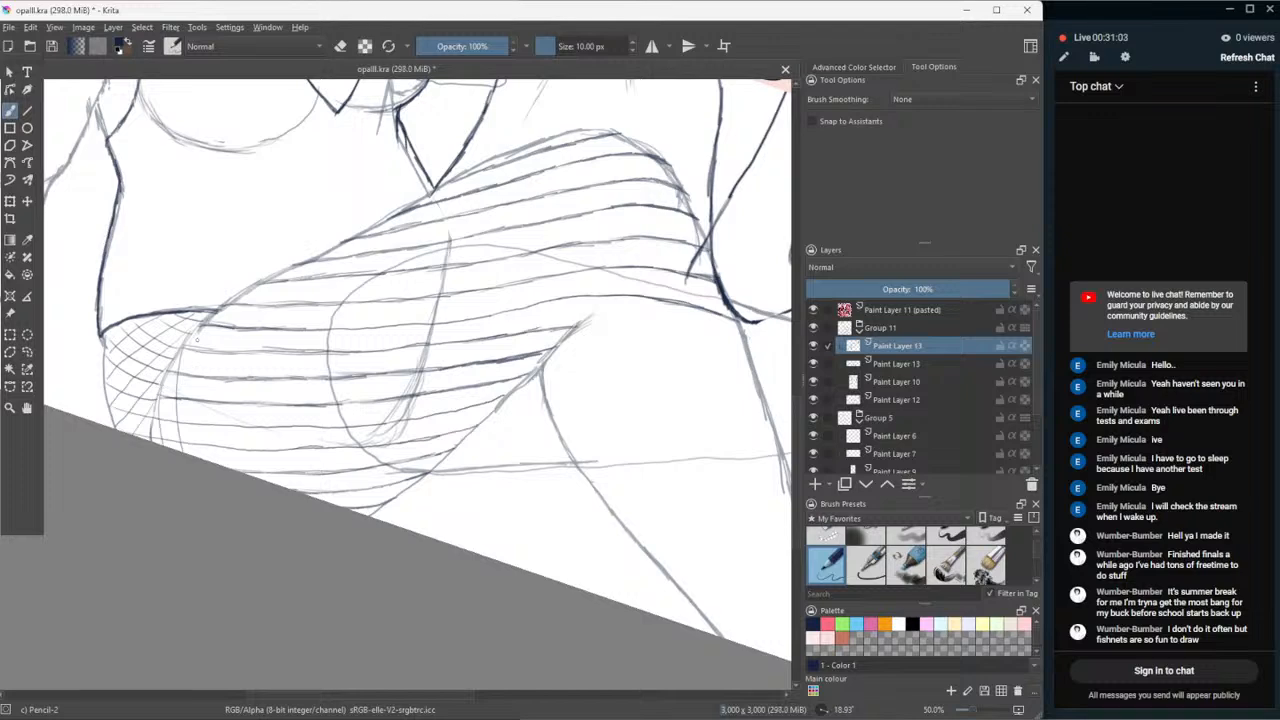
pyautogui.moveTo(204, 338); pyautogui.dragTo(208, 458)
pyautogui.hotkey('ctrl', 'z')
pyautogui.moveTo(200, 326); pyautogui.dragTo(209, 454)
pyautogui.moveTo(221, 314); pyautogui.dragTo(242, 472)
pyautogui.hotkey('ctrl', 'z')
pyautogui.moveTo(220, 312); pyautogui.dragTo(229, 466)
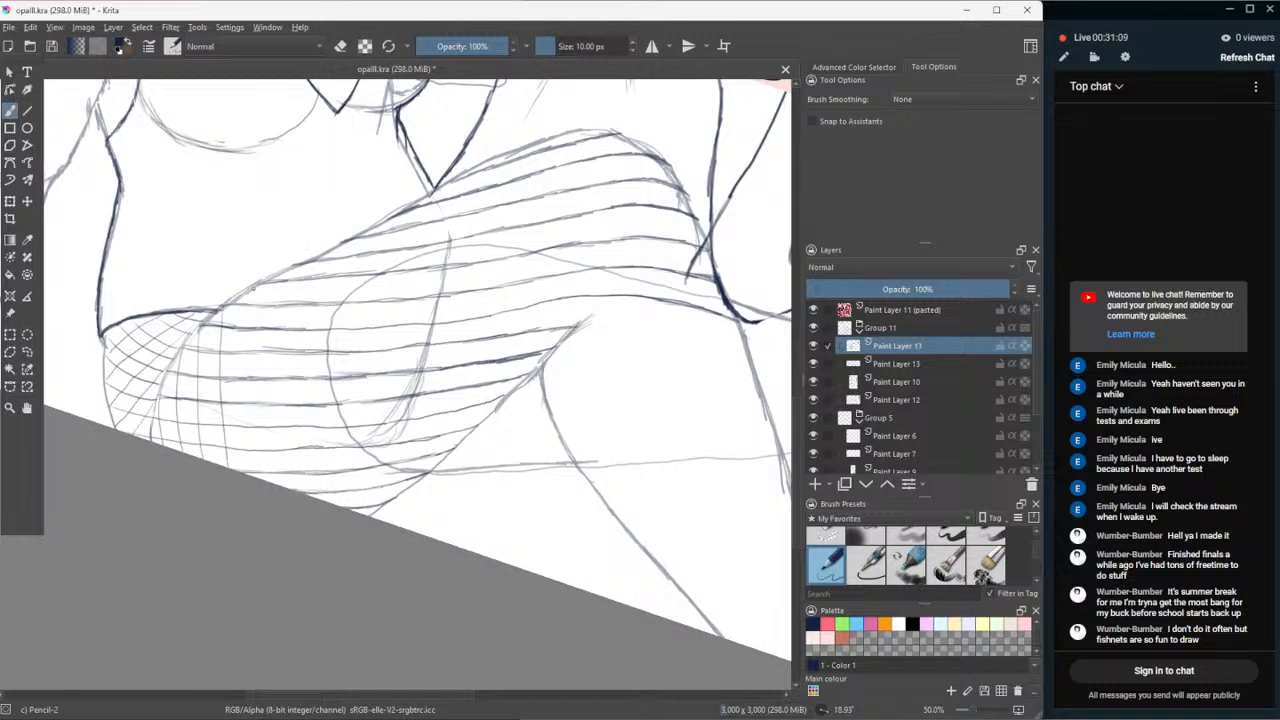
# - Add two more evenly spaced crossing strands from the thigh's upper outline to its lower edge, redrawing misplaced strokes
pyautogui.moveTo(250, 300); pyautogui.dragTo(242, 472)
pyautogui.hotkey('ctrl', 'z')
pyautogui.moveTo(254, 296); pyautogui.dragTo(249, 478)
pyautogui.hotkey('ctrl', 'z')
pyautogui.moveTo(247, 302); pyautogui.dragTo(250, 476)
pyautogui.moveTo(277, 280); pyautogui.dragTo(270, 364)
pyautogui.hotkey('ctrl', 'z')
pyautogui.moveTo(278, 278); pyautogui.dragTo(273, 474)
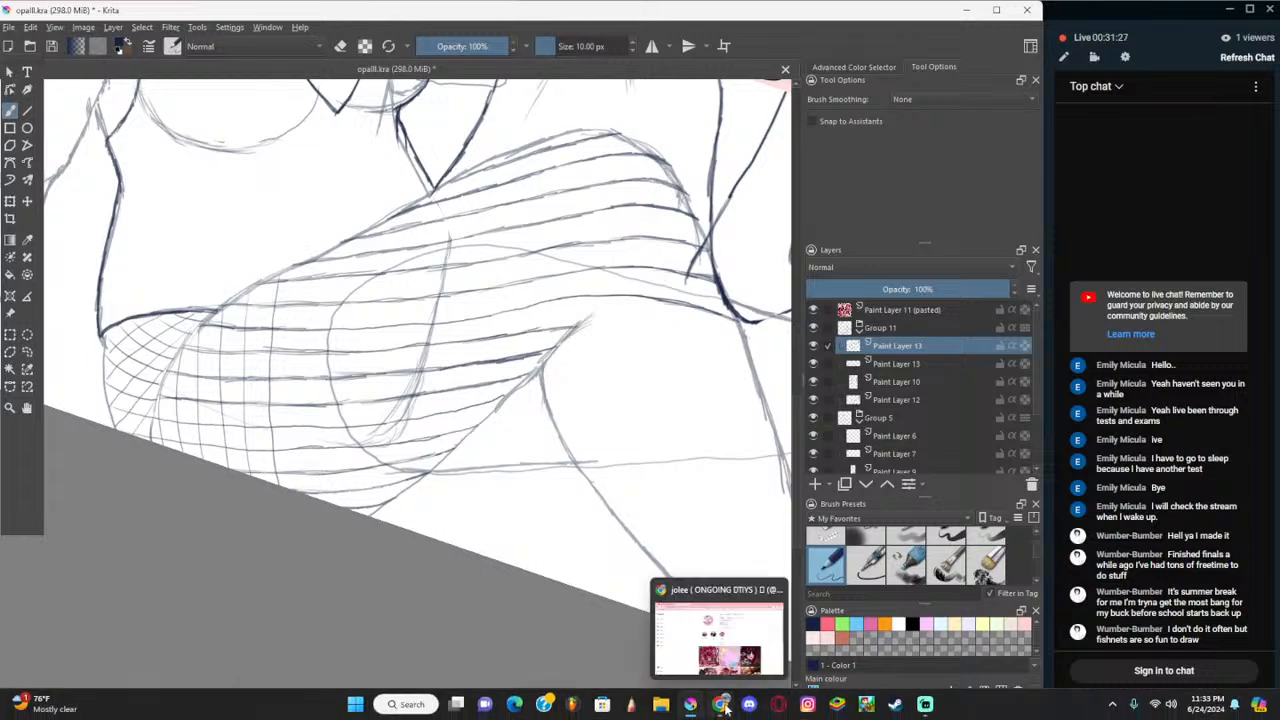
# - Switch to Chrome and browse the diesel patches channel's video list on YouTube for something to play
pyautogui.click(721, 706)
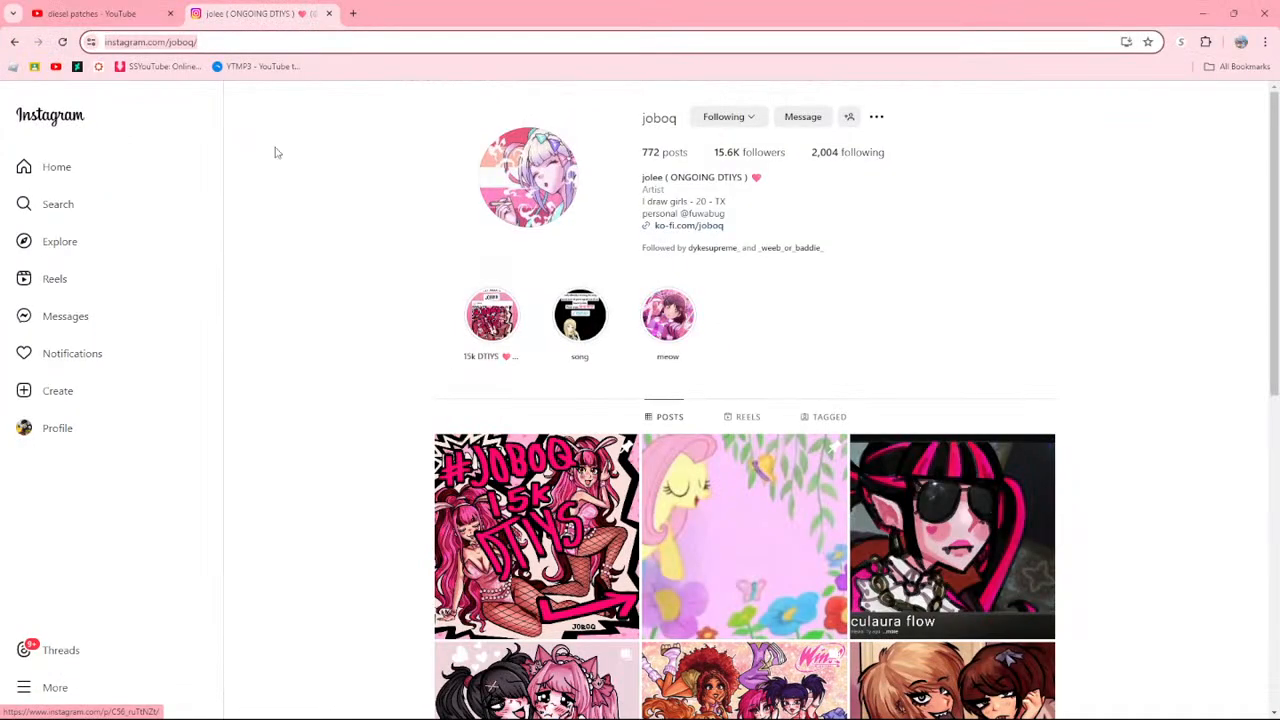
pyautogui.click(100, 13)
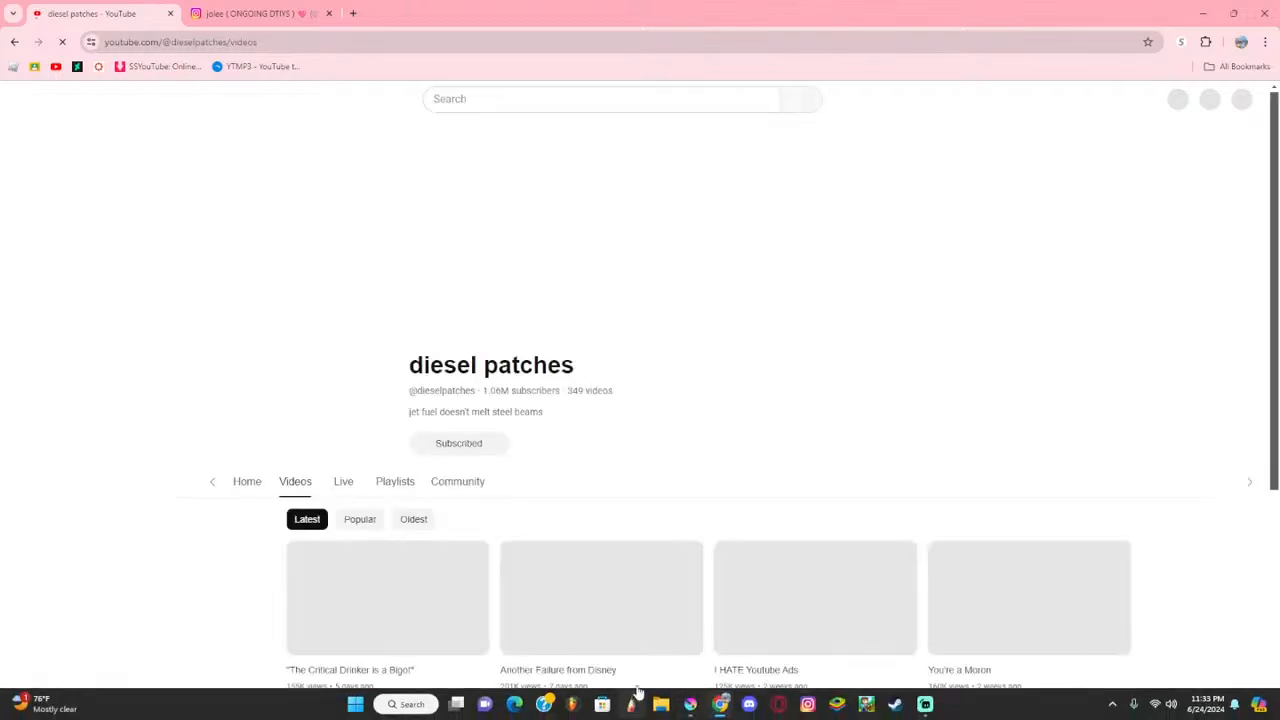
pyautogui.scroll(-6, 737, 334)
pyautogui.scroll(-3, 737, 334)
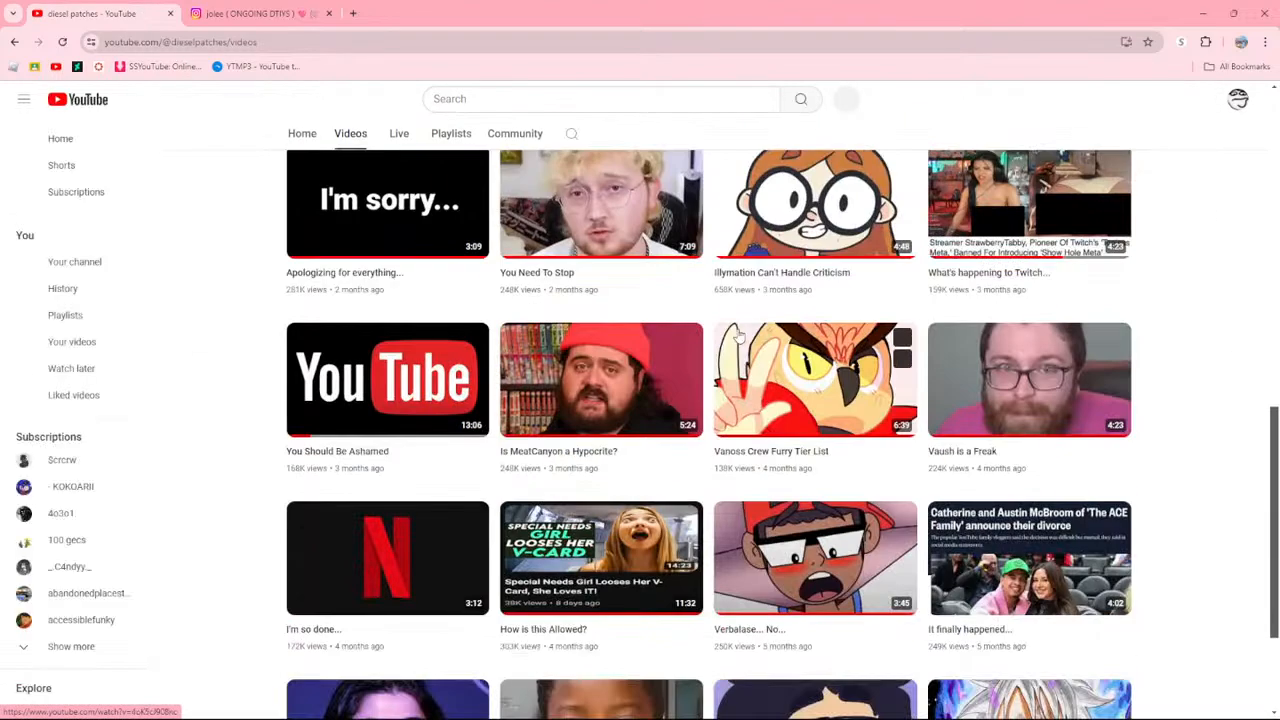
pyautogui.scroll(-2, 737, 334)
pyautogui.scroll(-9, 737, 327)
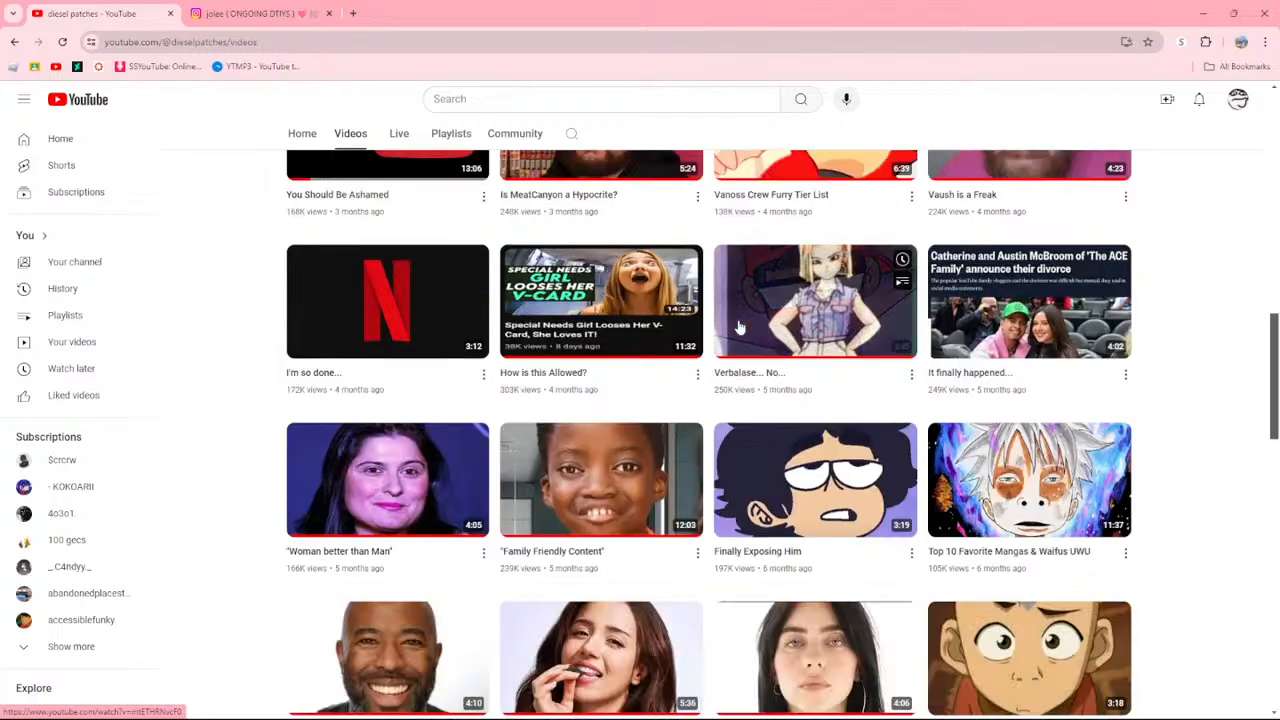
pyautogui.scroll(-5, 737, 327)
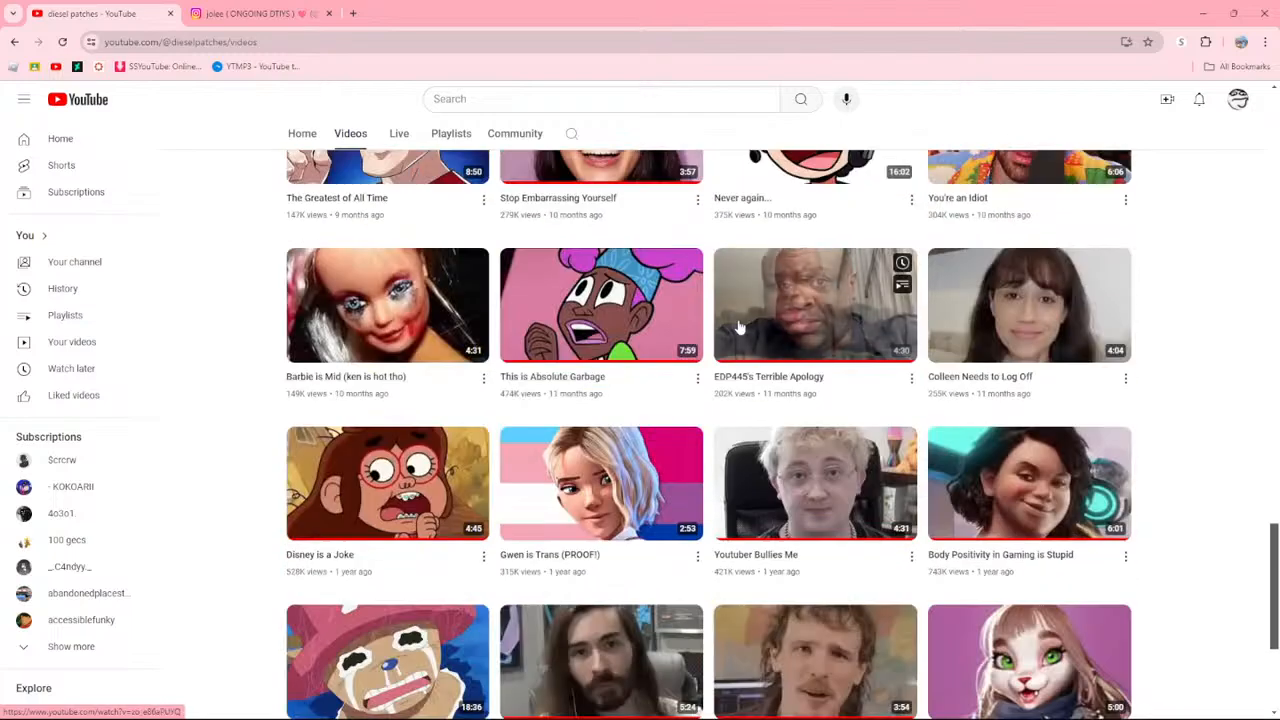
pyautogui.scroll(-6, 740, 332)
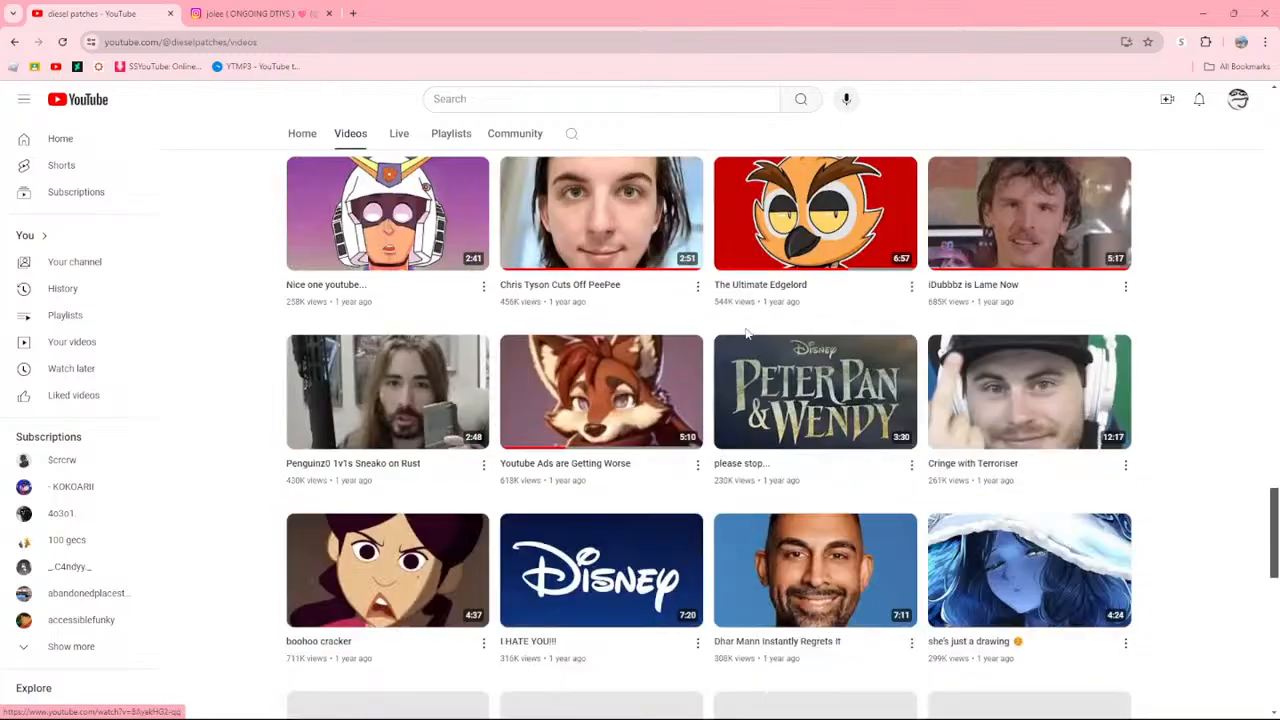
pyautogui.scroll(-6, 745, 337)
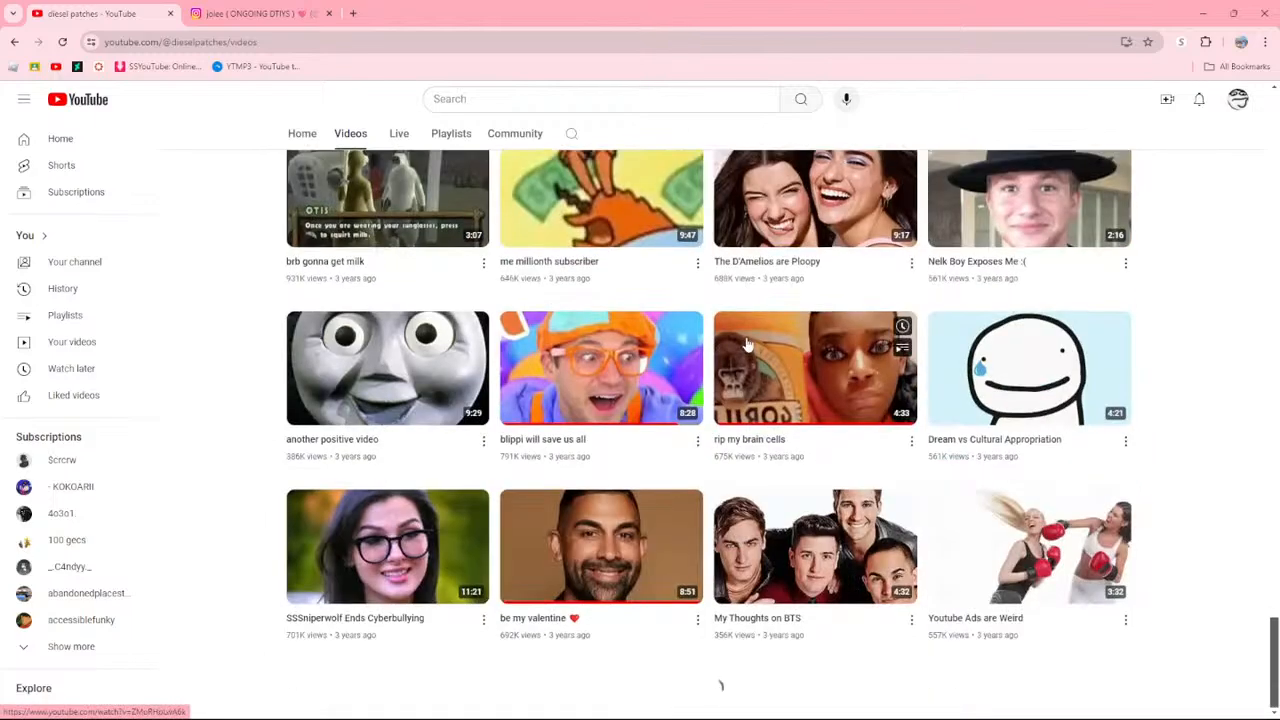
pyautogui.scroll(-10, 745, 344)
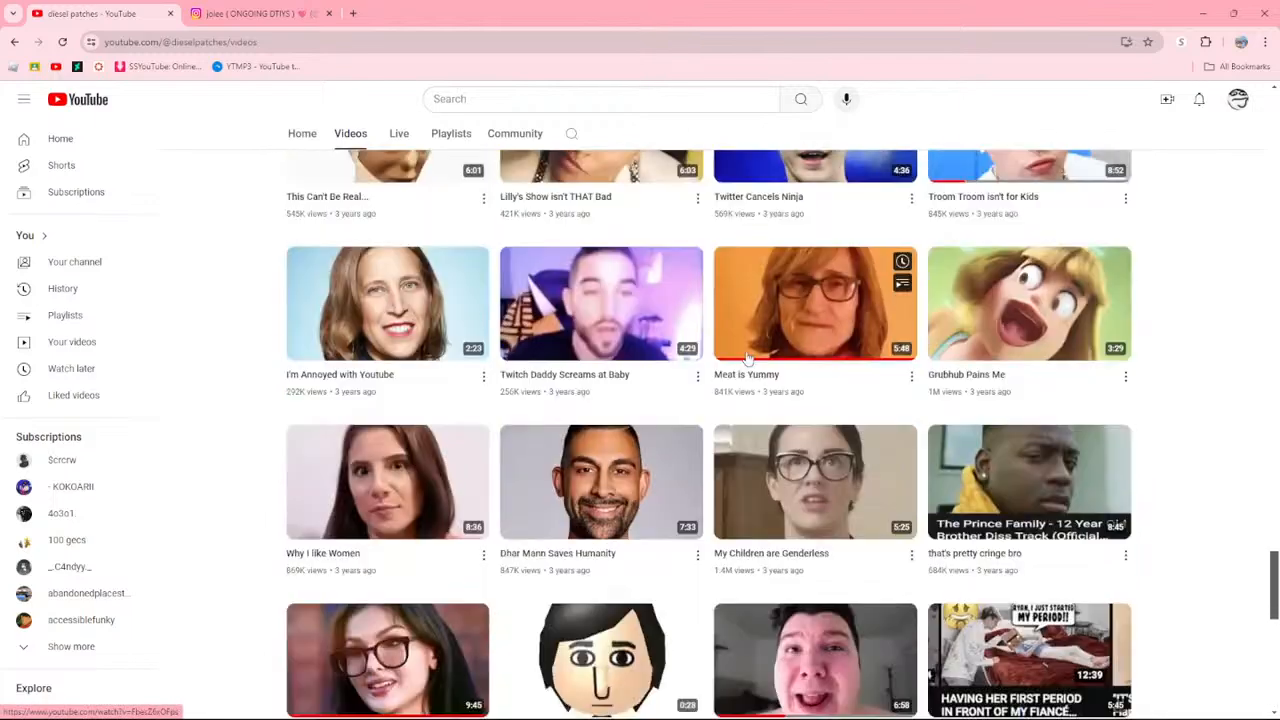
pyautogui.scroll(-4, 745, 358)
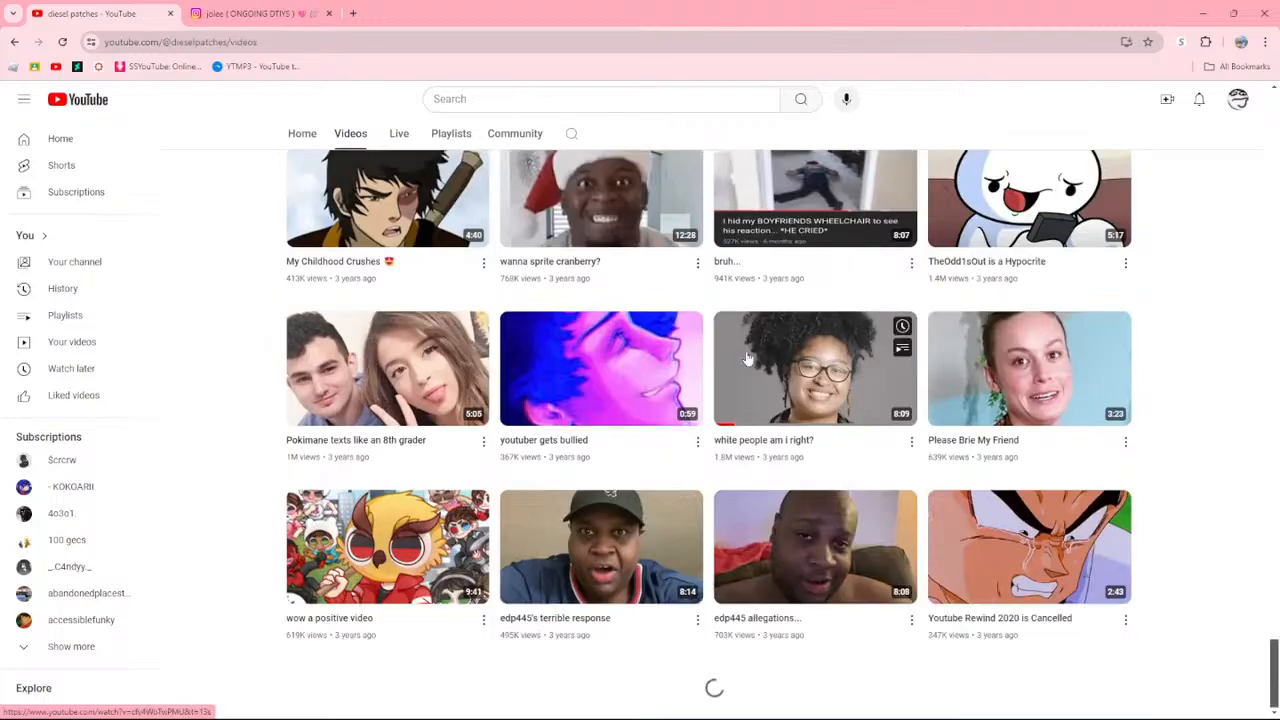
pyautogui.scroll(-5, 760, 352)
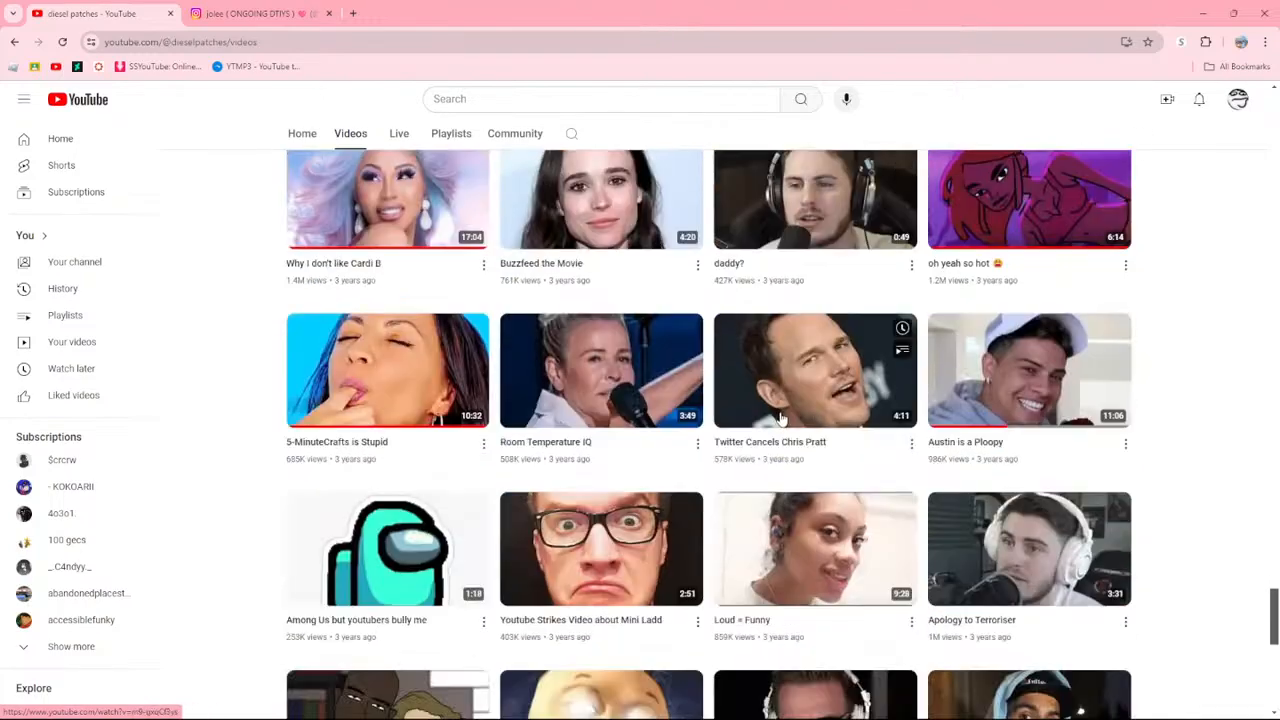
pyautogui.scroll(-6, 1145, 425)
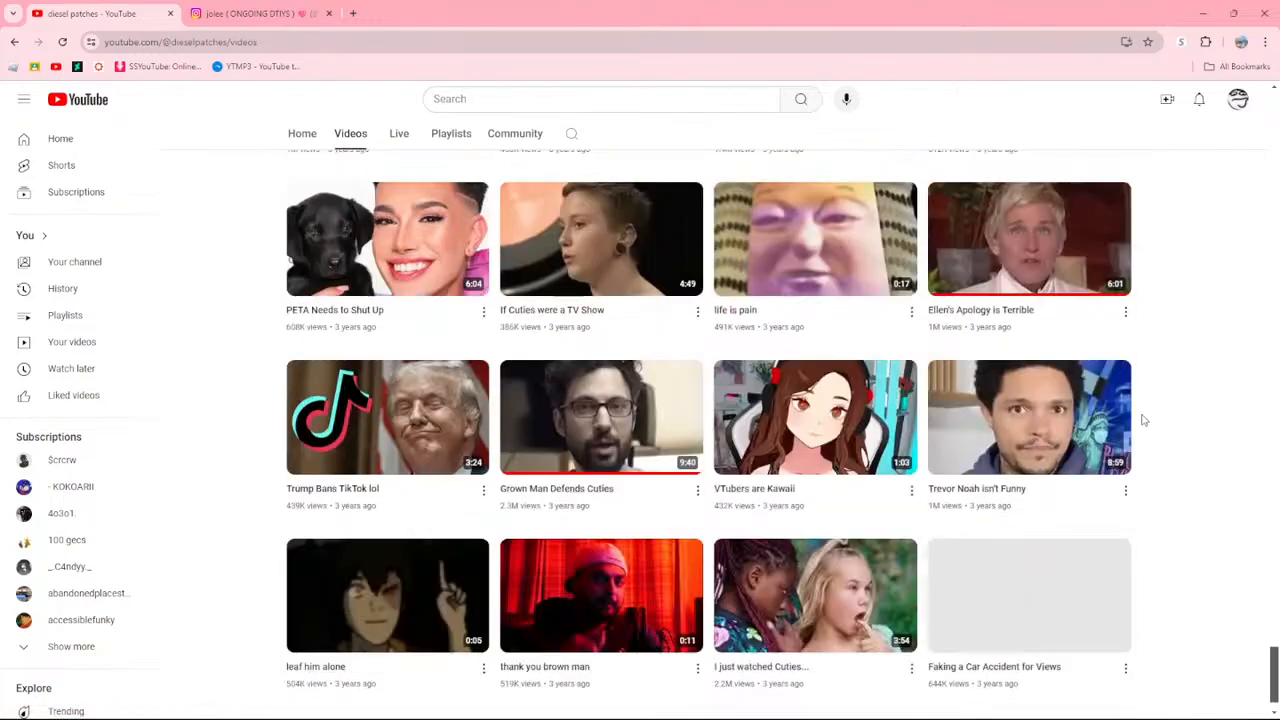
pyautogui.scroll(-7, 1145, 420)
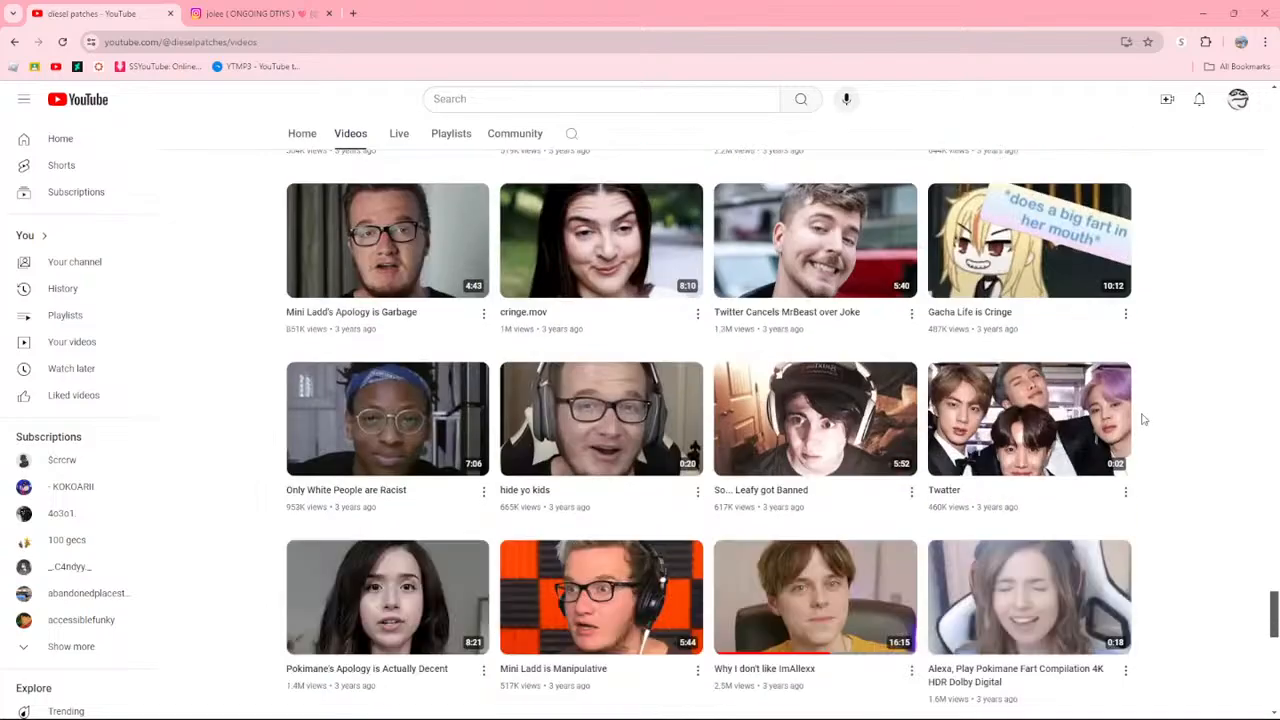
pyautogui.scroll(-7, 1143, 420)
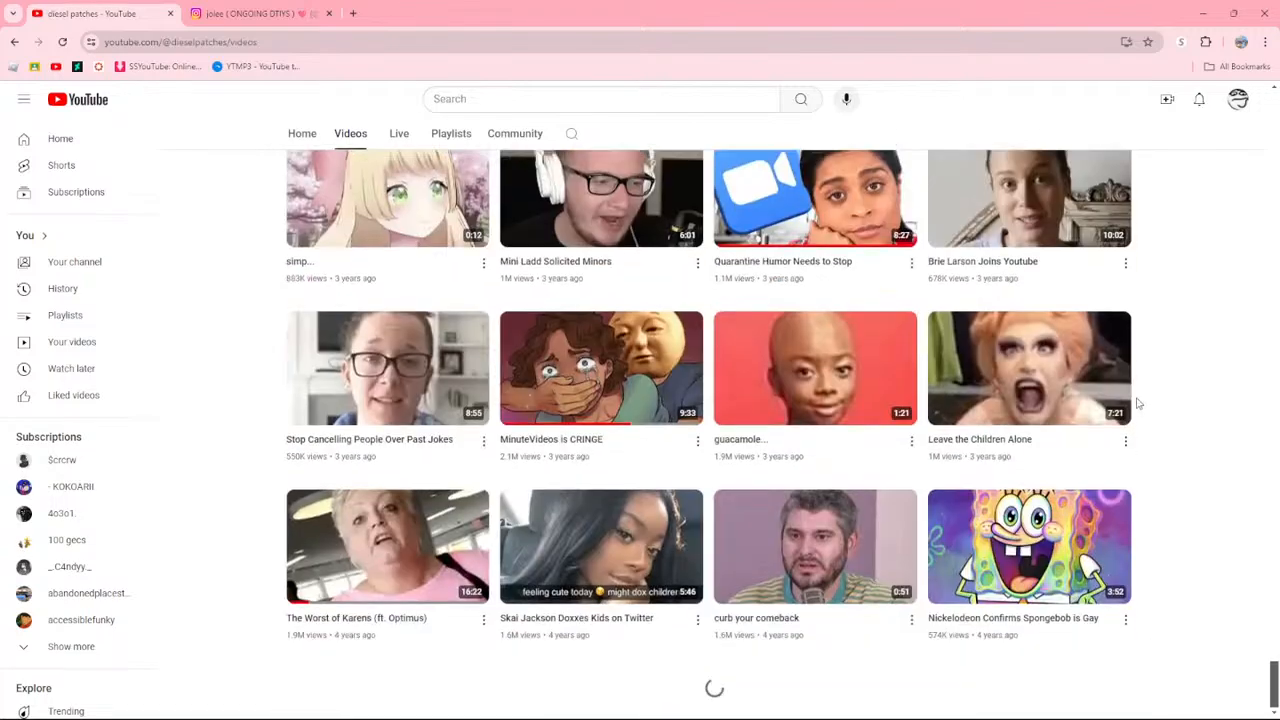
pyautogui.scroll(-1, 1138, 404)
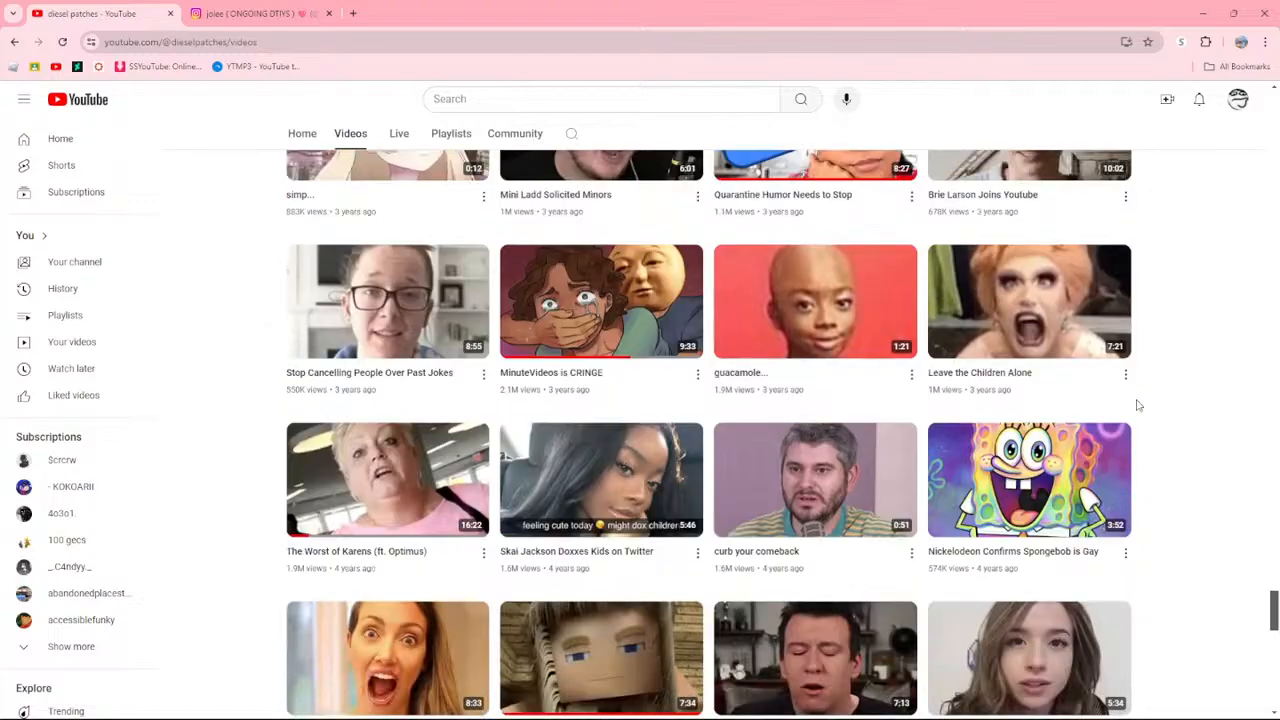
pyautogui.scroll(3, 1138, 404)
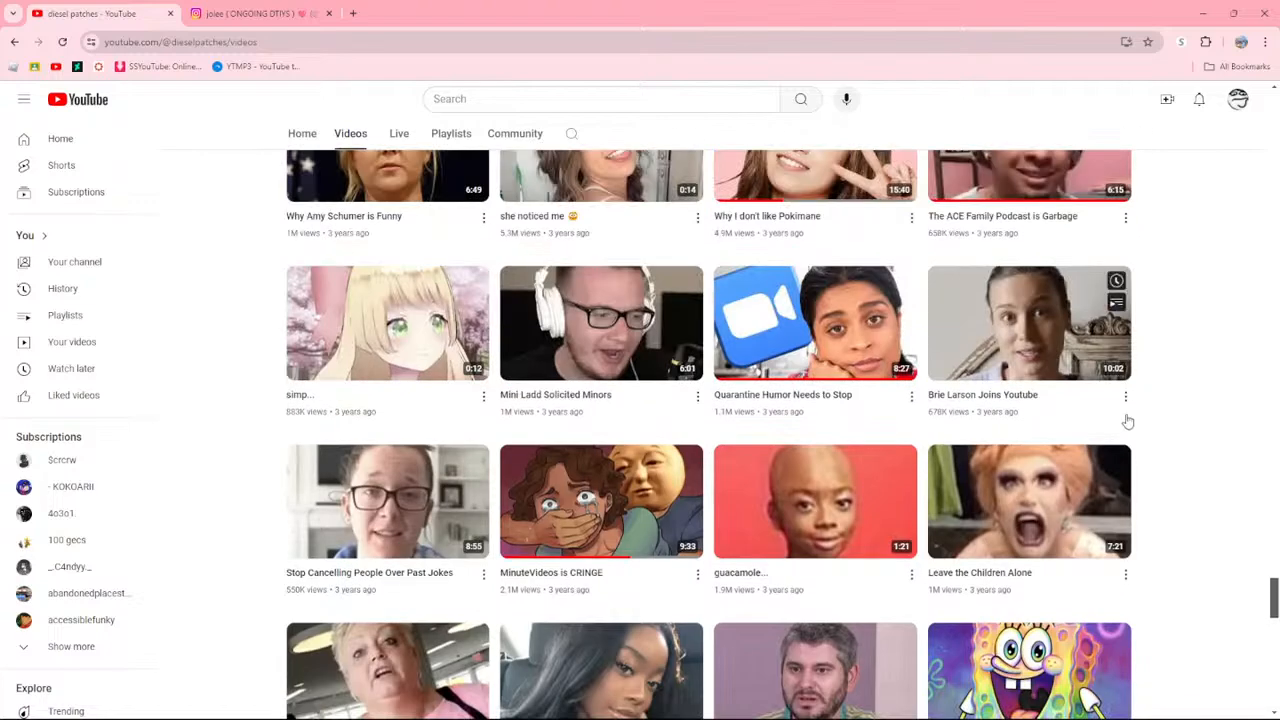
# - Browse YouTube's home feed, play "JAKE PAUL: The Hero Nobody Asked For" and skip its opening ads
pyautogui.click(96, 104)
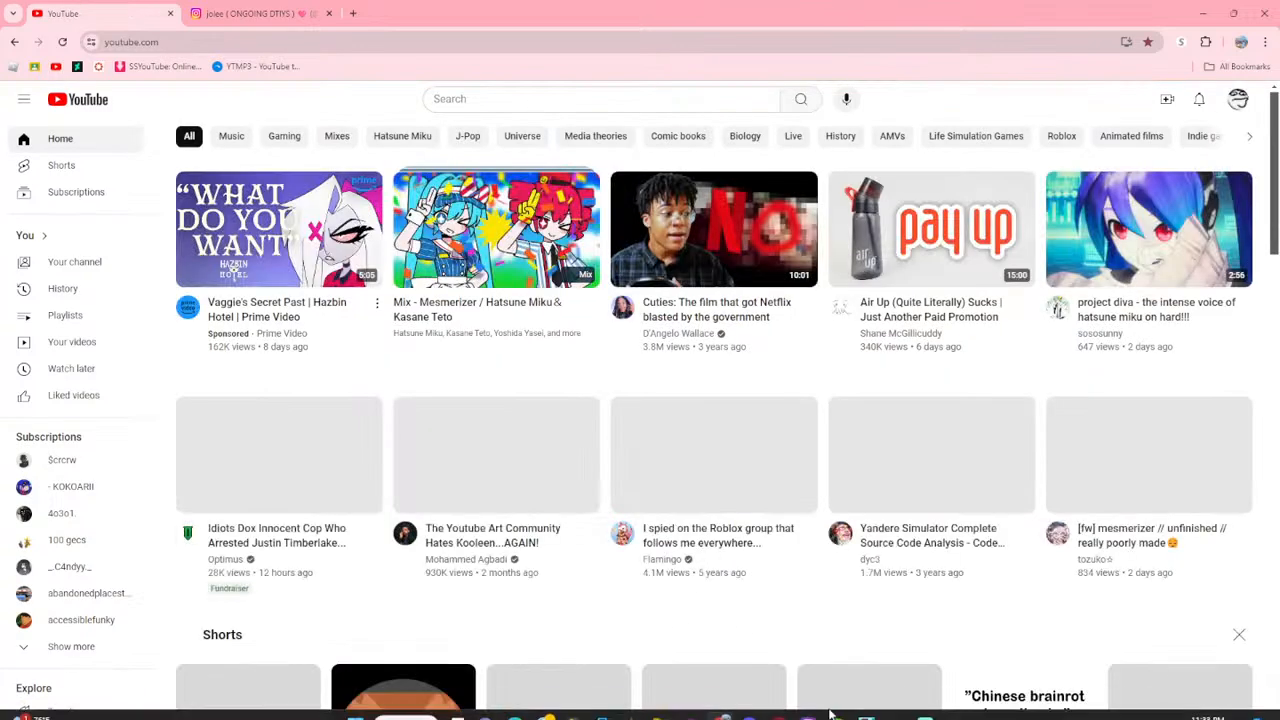
pyautogui.click(829, 712)
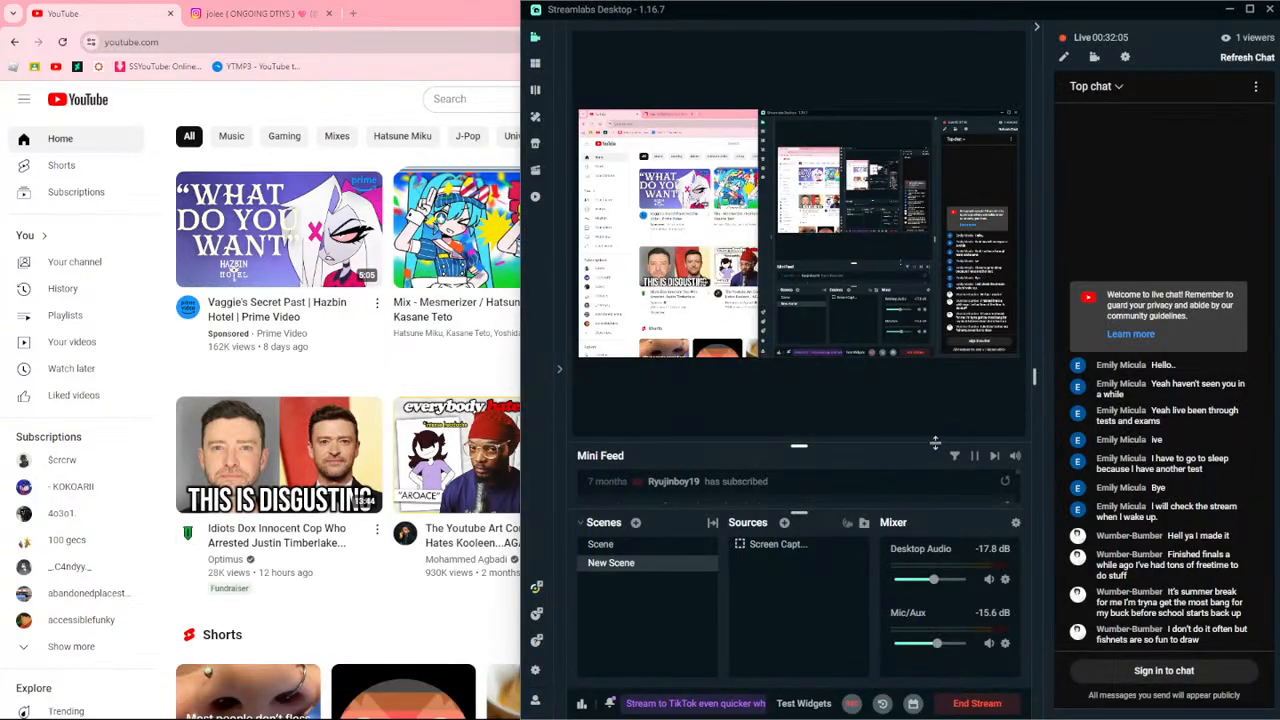
pyautogui.click(334, 90)
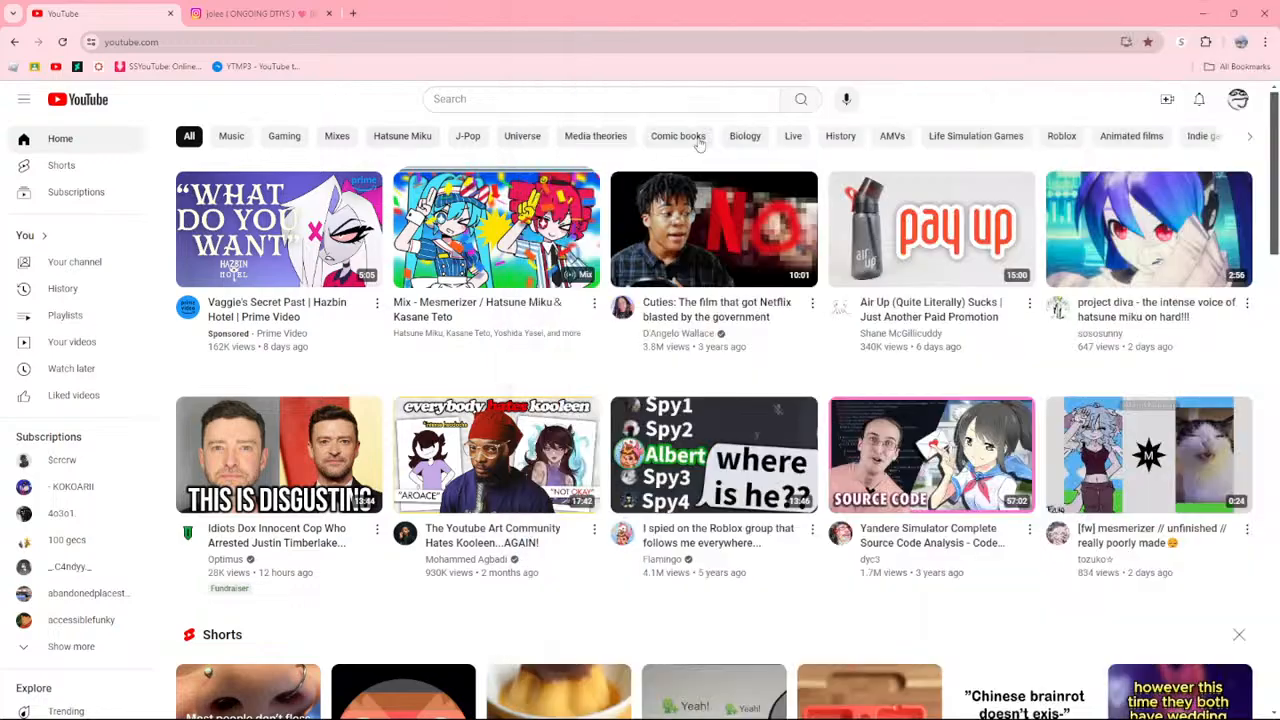
pyautogui.scroll(-1, 760, 143)
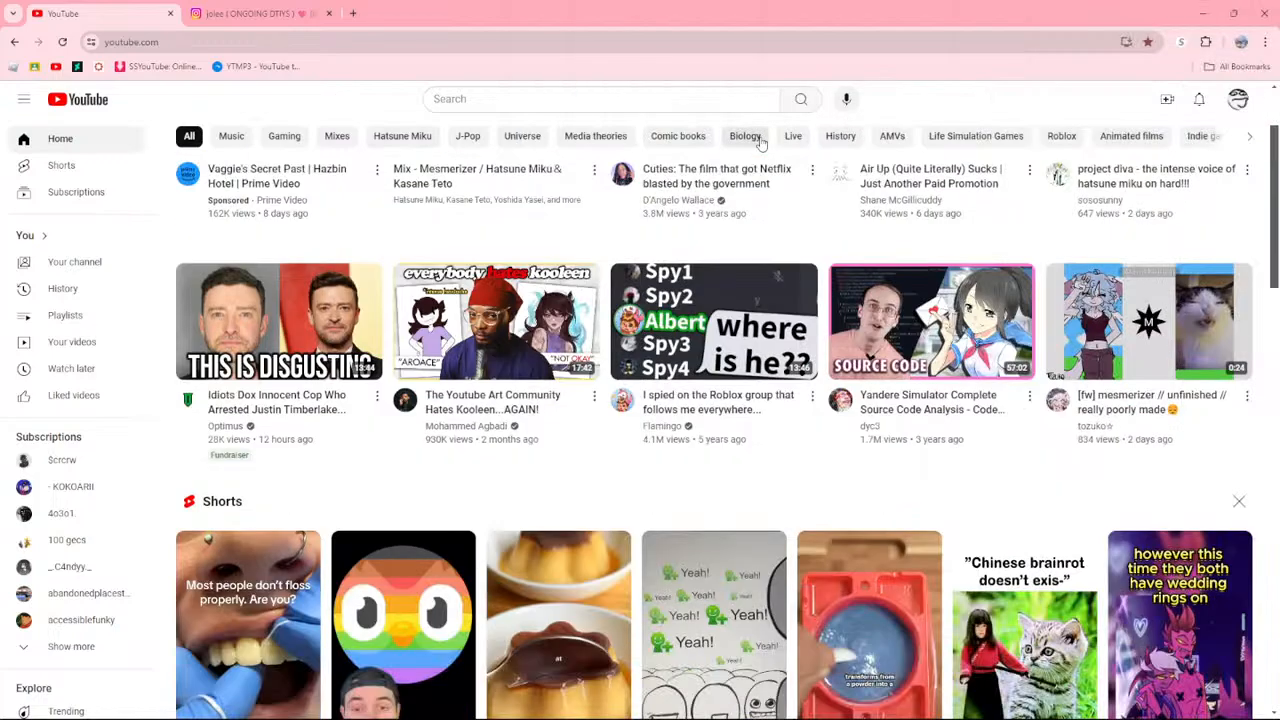
pyautogui.scroll(-3, 760, 143)
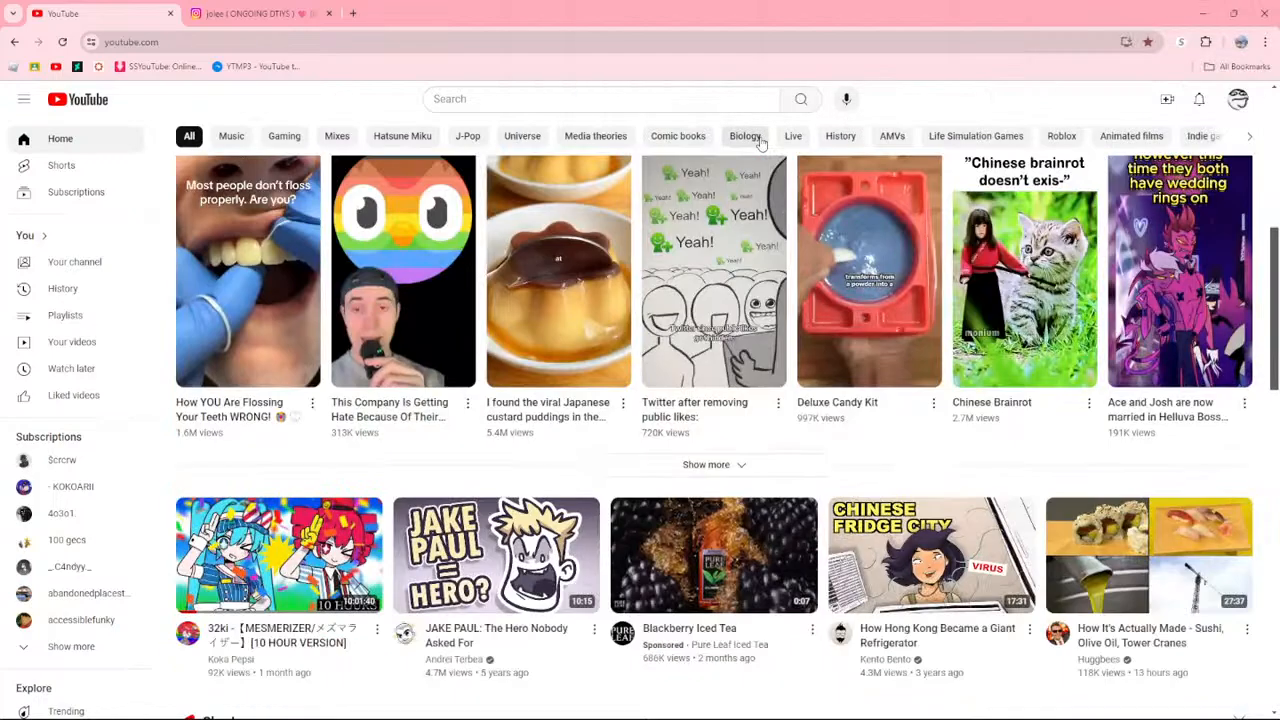
pyautogui.scroll(-2, 760, 143)
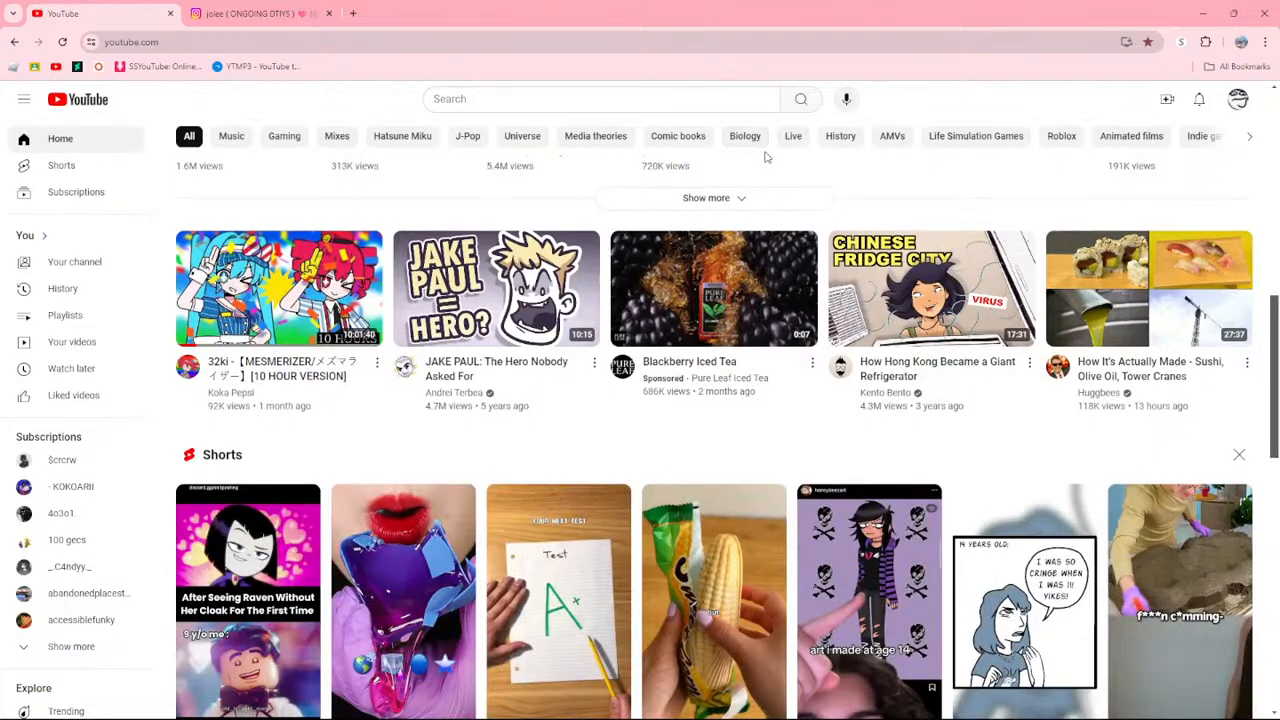
pyautogui.click(466, 298)
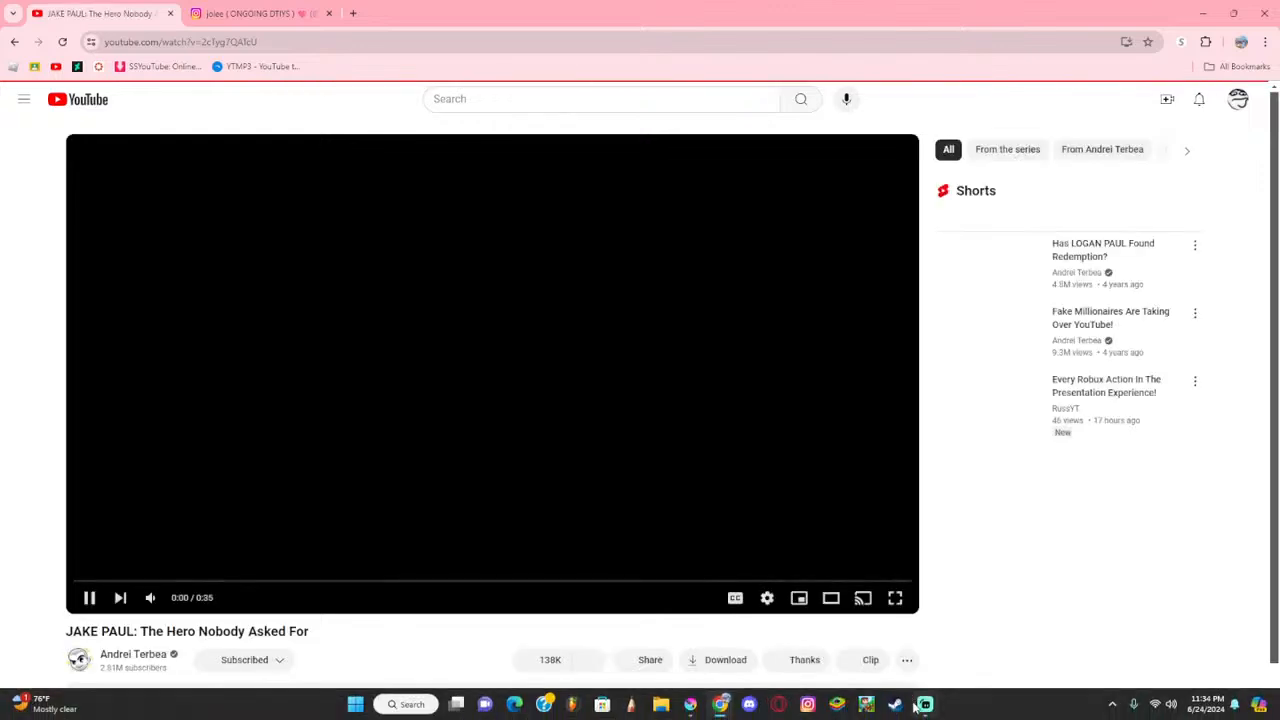
pyautogui.click(924, 704)
pyautogui.click(476, 623)
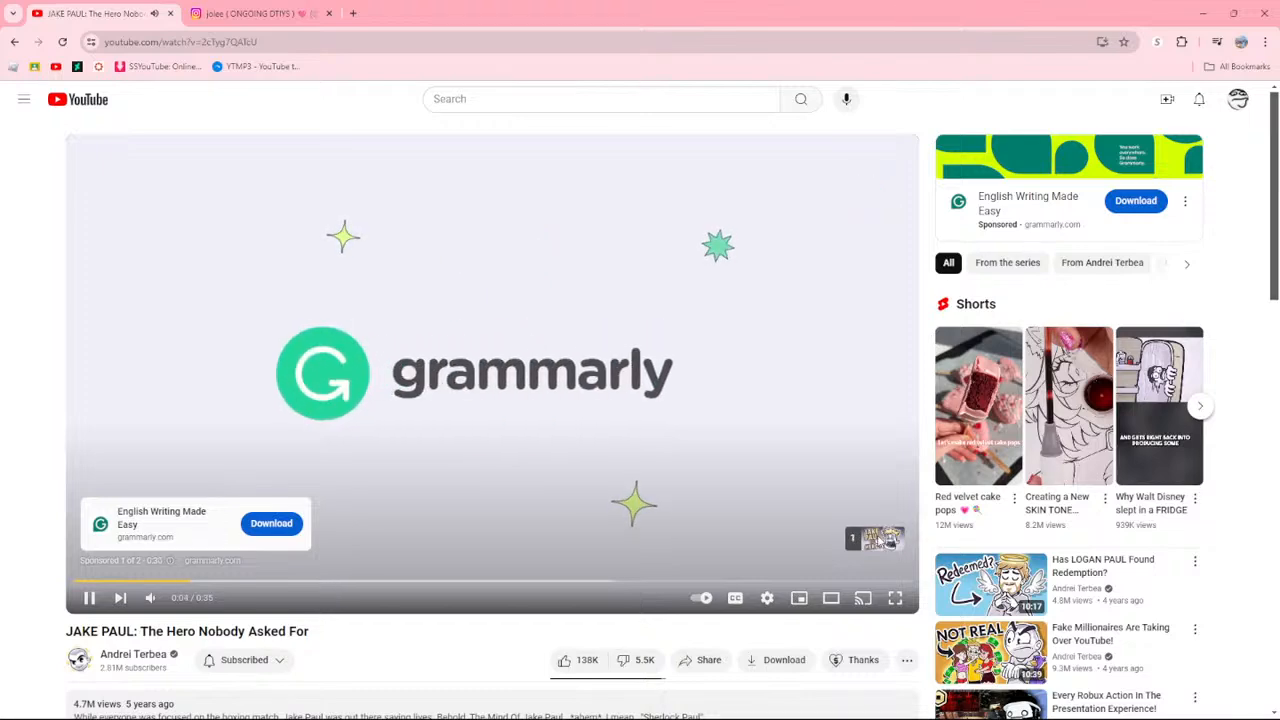
pyautogui.click(872, 538)
# - Bring up the Streamlabs chat beside Krita and draw the next crossing strand down the thigh, redoing the first stroke
pyautogui.click(924, 704)
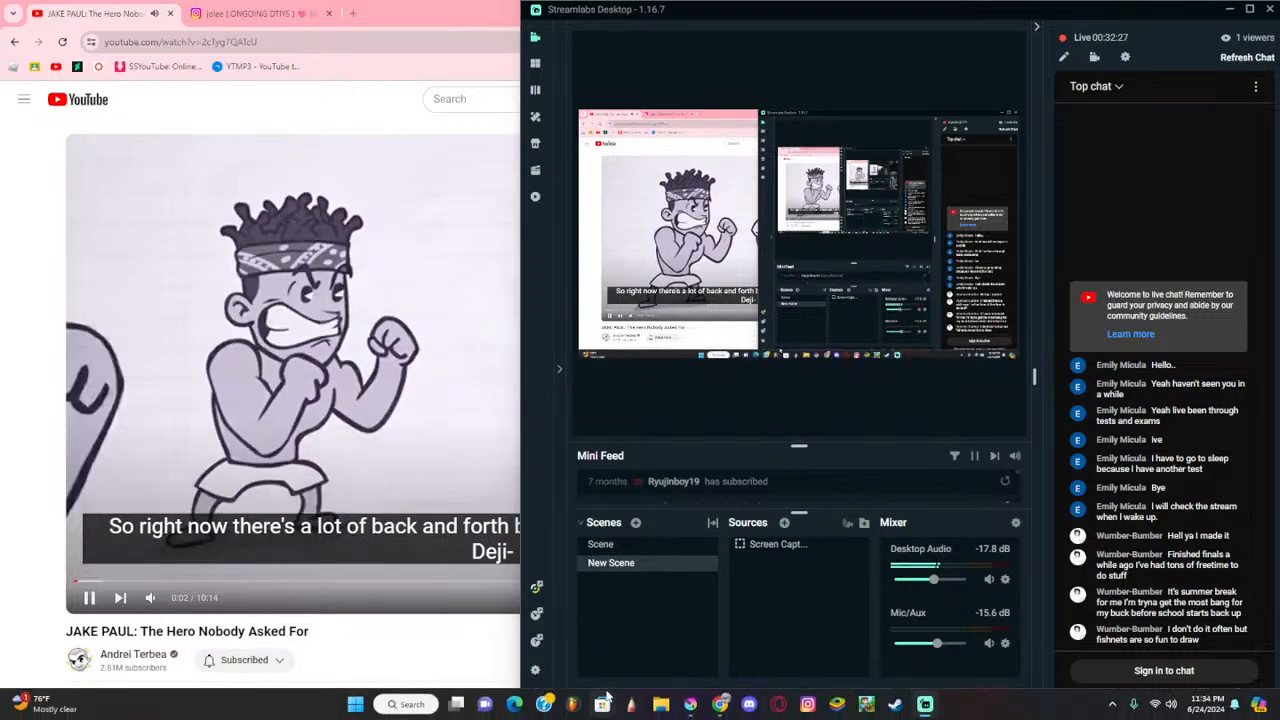
pyautogui.click(690, 704)
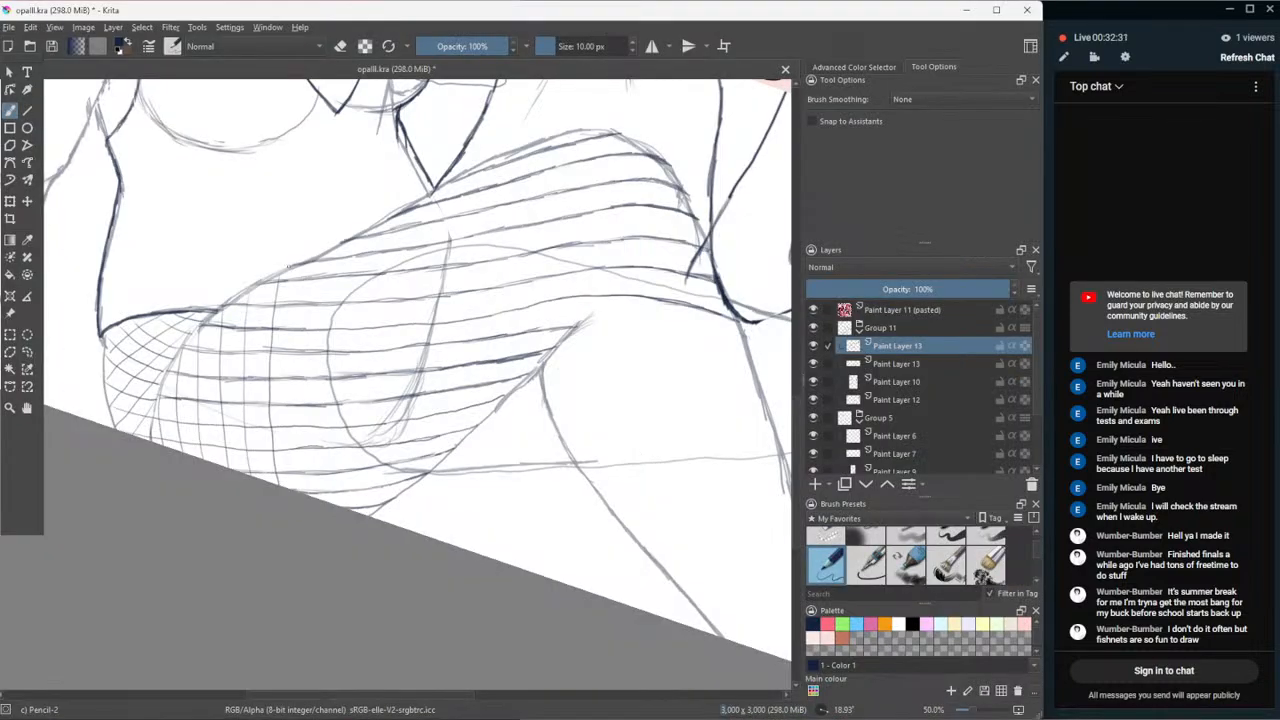
pyautogui.moveTo(306, 271); pyautogui.dragTo(306, 299)
pyautogui.hotkey('ctrl', 'z')
pyautogui.moveTo(302, 283); pyautogui.dragTo(302, 490)
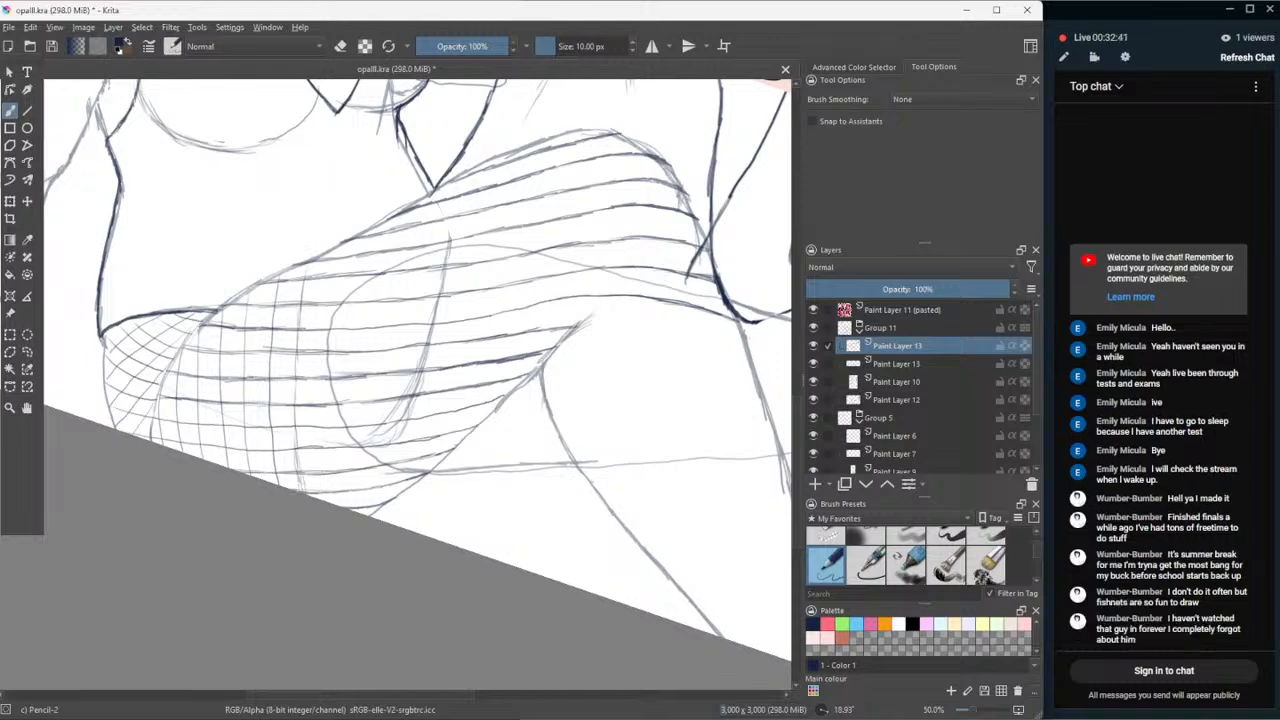
# - Switch to Chrome, pause the playing video, look over the page below it and resume playback
pyautogui.moveTo(850, 716)
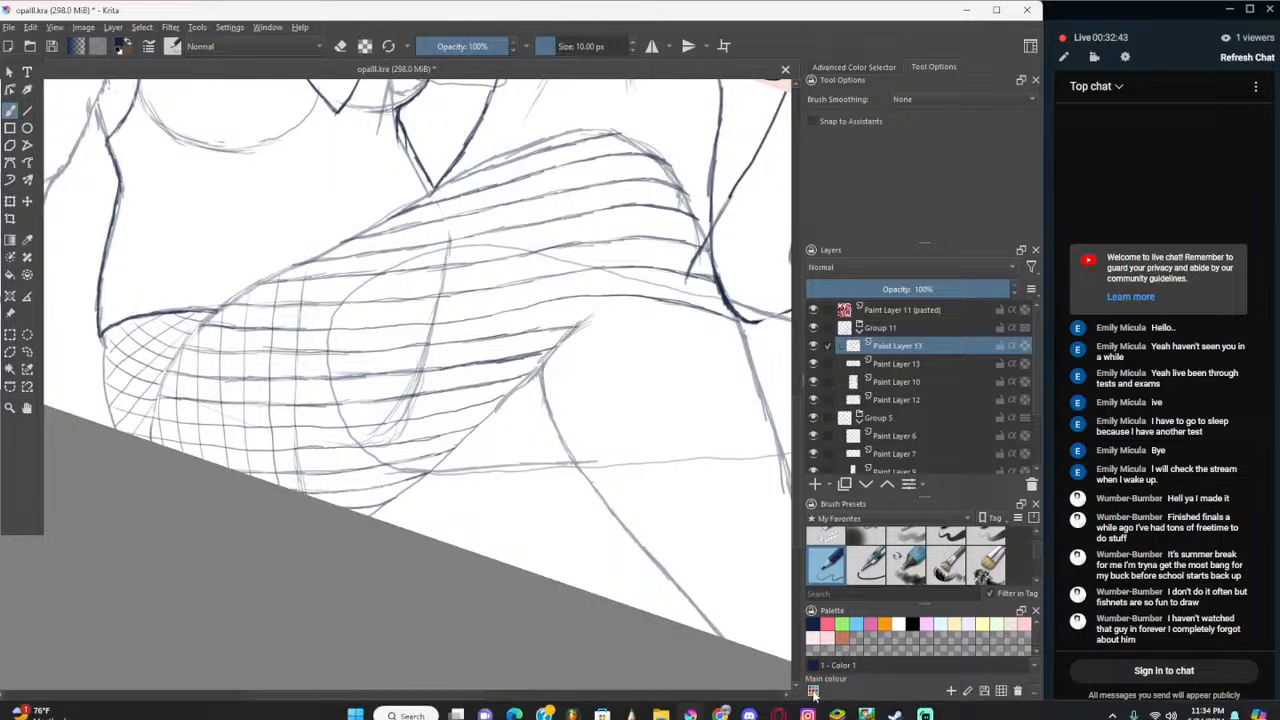
pyautogui.click(721, 706)
pyautogui.click(672, 491)
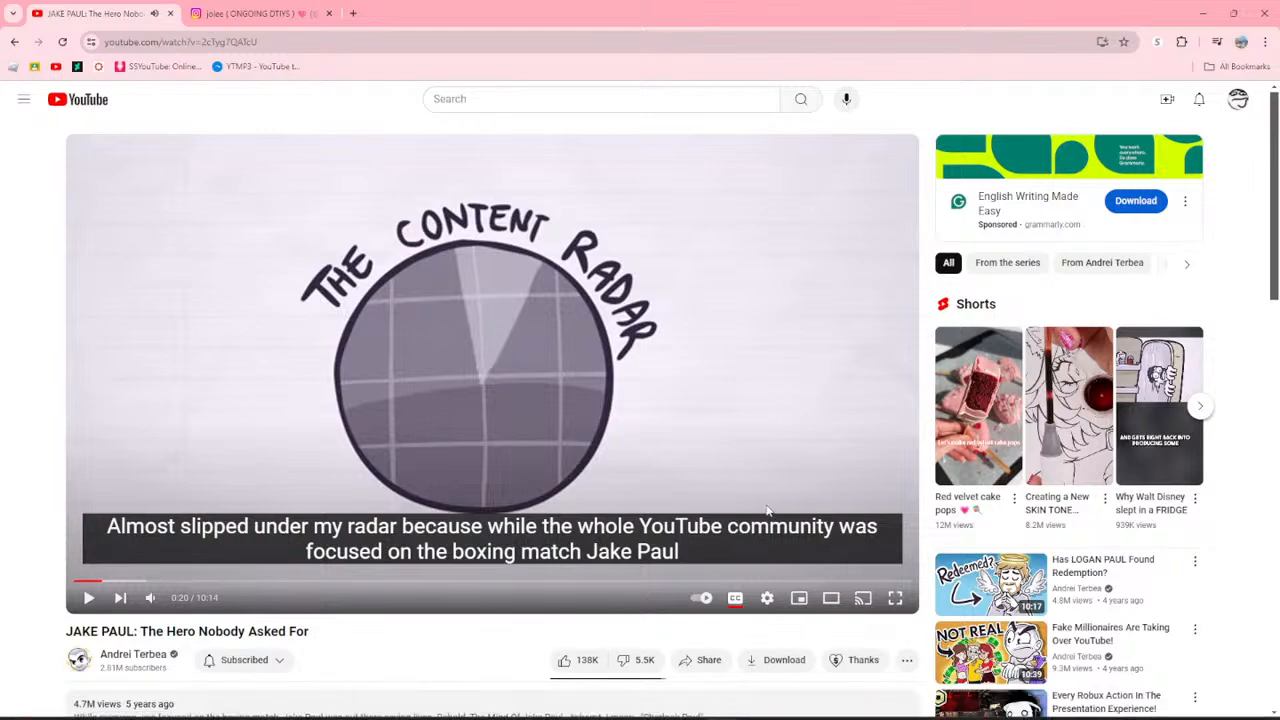
pyautogui.scroll(-3, 420, 345)
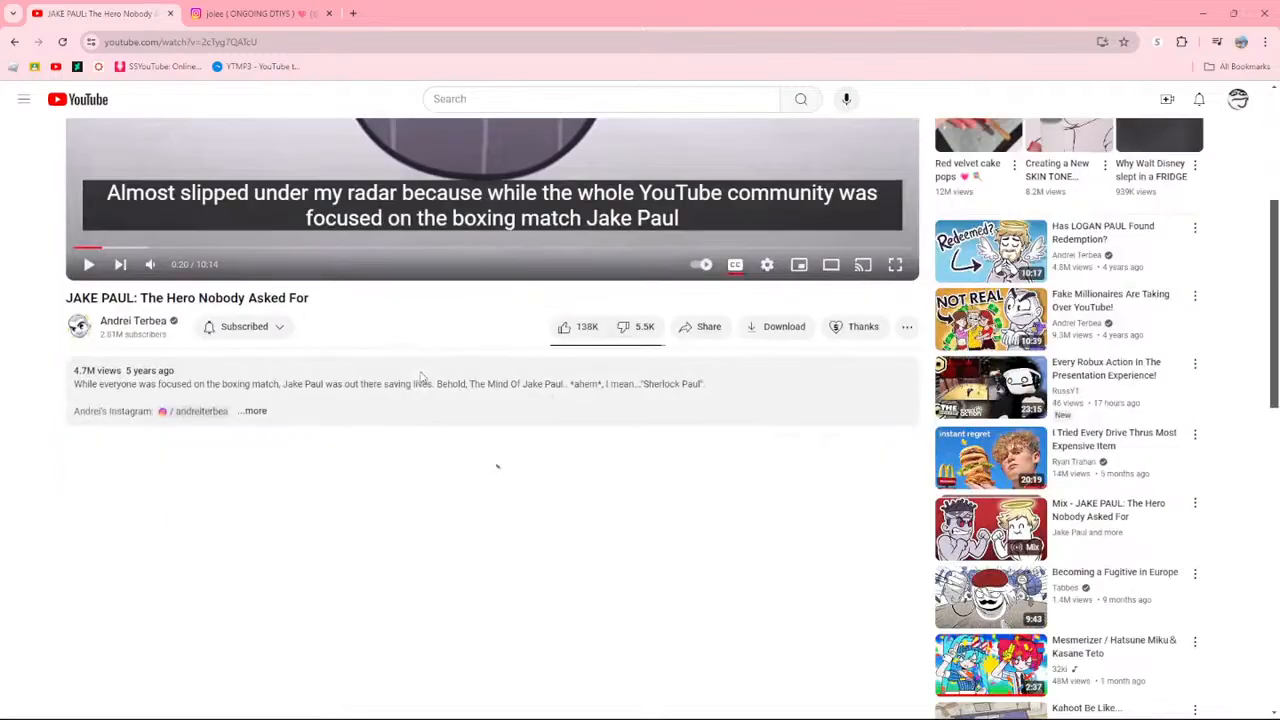
pyautogui.scroll(3, 421, 377)
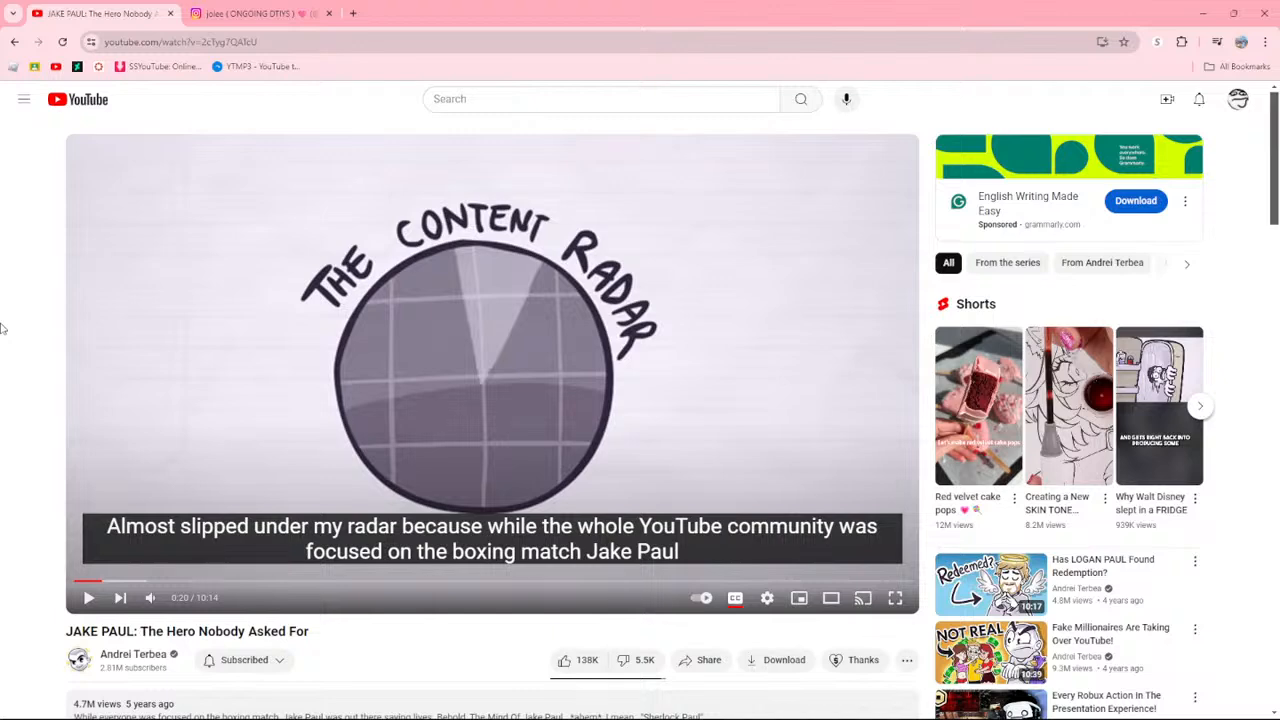
pyautogui.scroll(-4, 3, 328)
pyautogui.scroll(4, 3, 328)
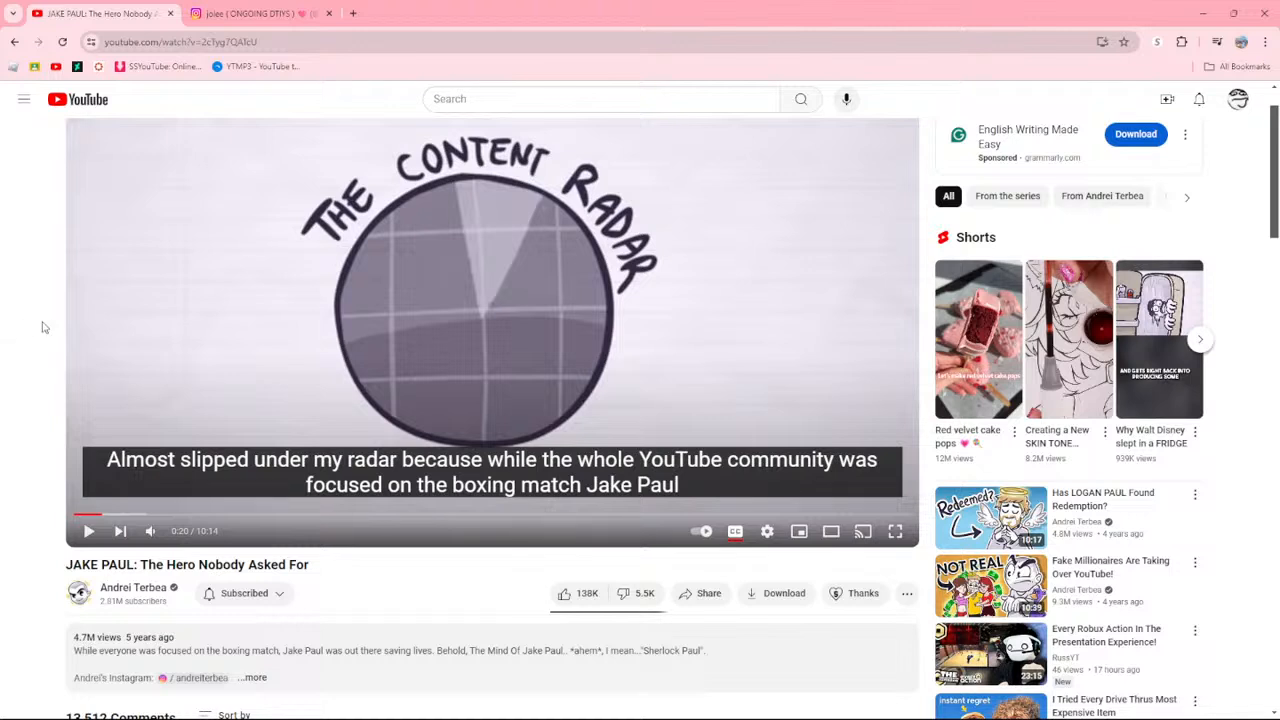
pyautogui.click(401, 384)
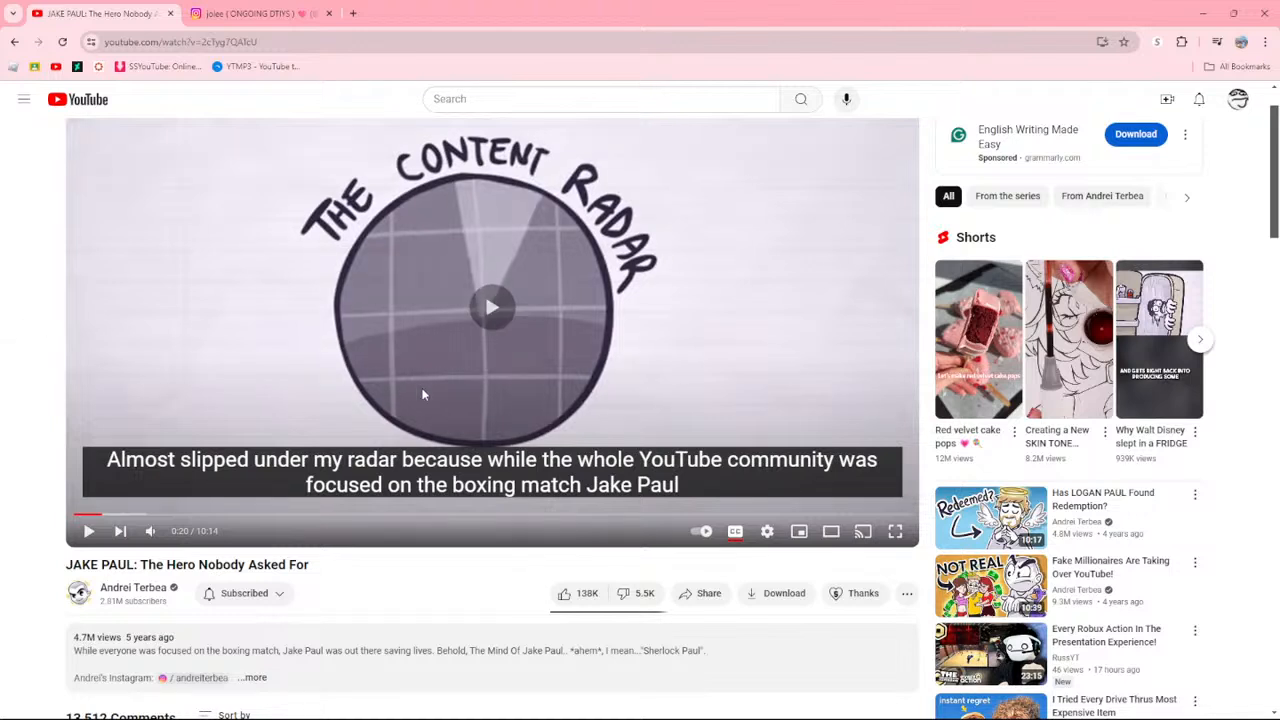
# - Return to Krita with the Streamlabs chat alongside and draw another crossing strand near the rounded guide's hip-side edge, redoing the first attempt
pyautogui.click(925, 706)
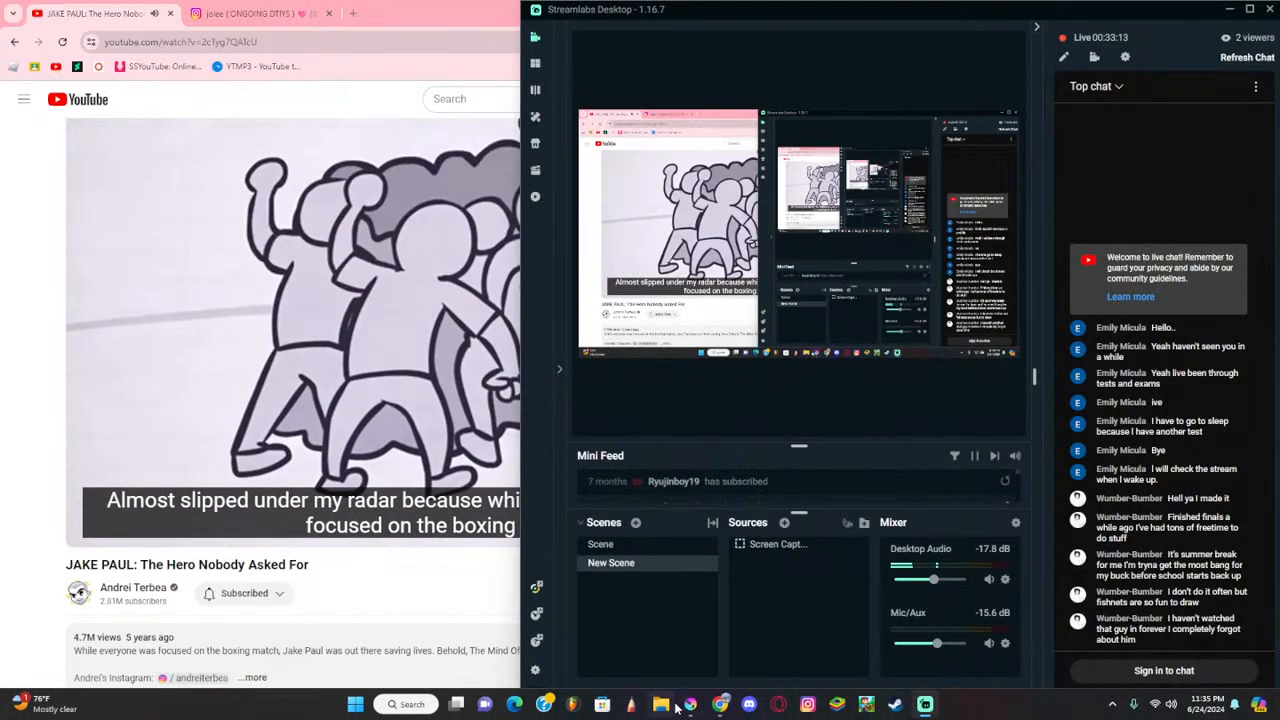
pyautogui.click(688, 706)
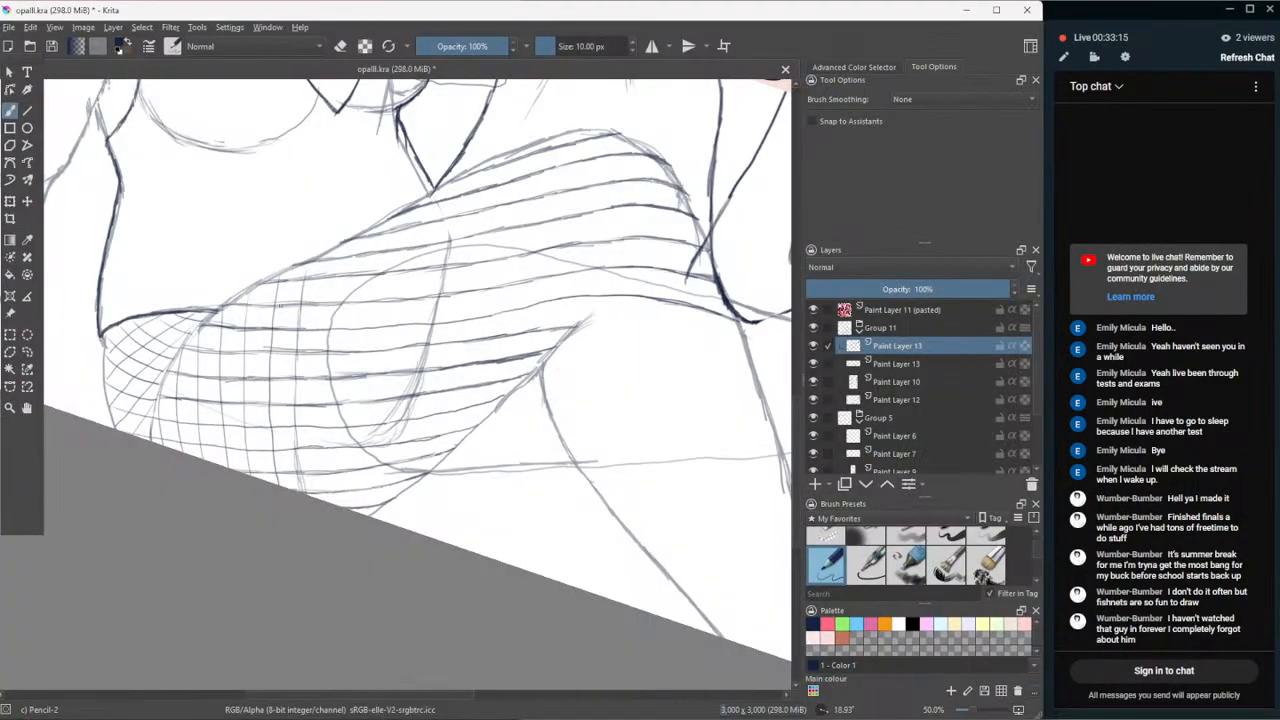
pyautogui.moveTo(336, 250); pyautogui.dragTo(320, 484)
pyautogui.hotkey('ctrl', 'z')
pyautogui.moveTo(326, 264); pyautogui.dragTo(324, 496)
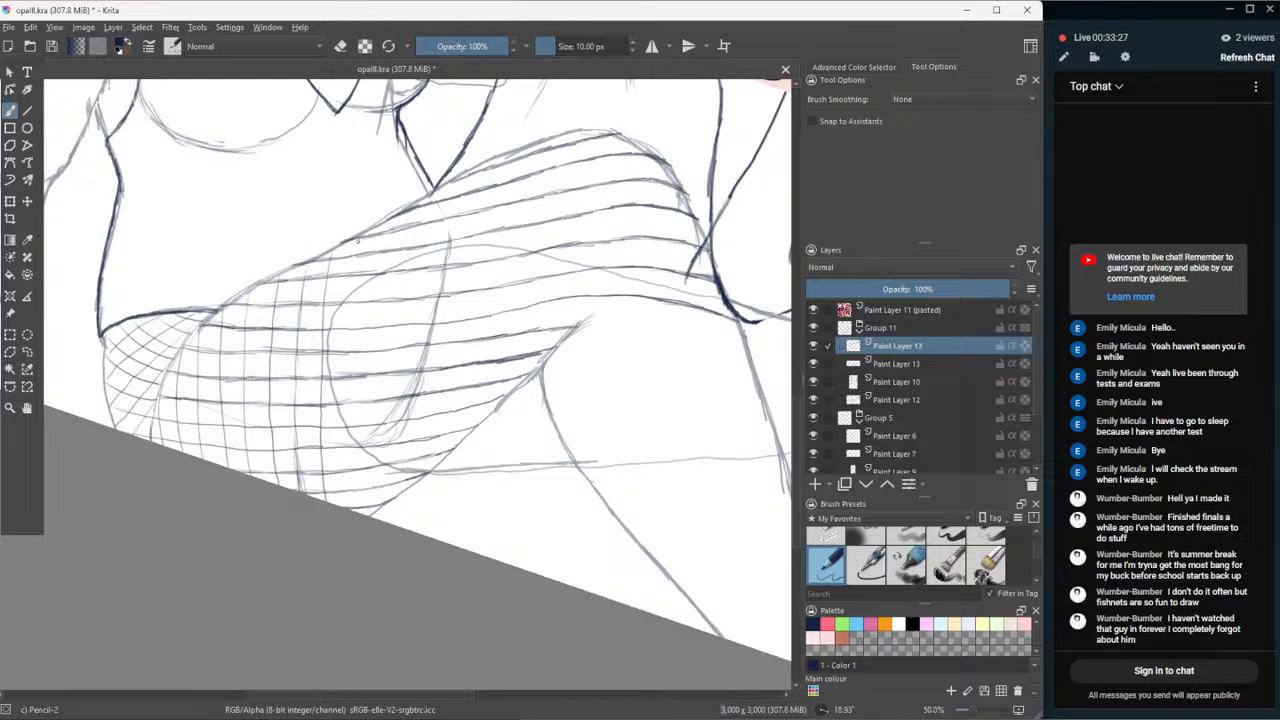
# - Draw two more crossing fishnet strands down the thigh inside the rounded guide's hip-side edge, redoing the second one
pyautogui.moveTo(355, 240); pyautogui.dragTo(347, 492)
pyautogui.moveTo(388, 220); pyautogui.dragTo(369, 510)
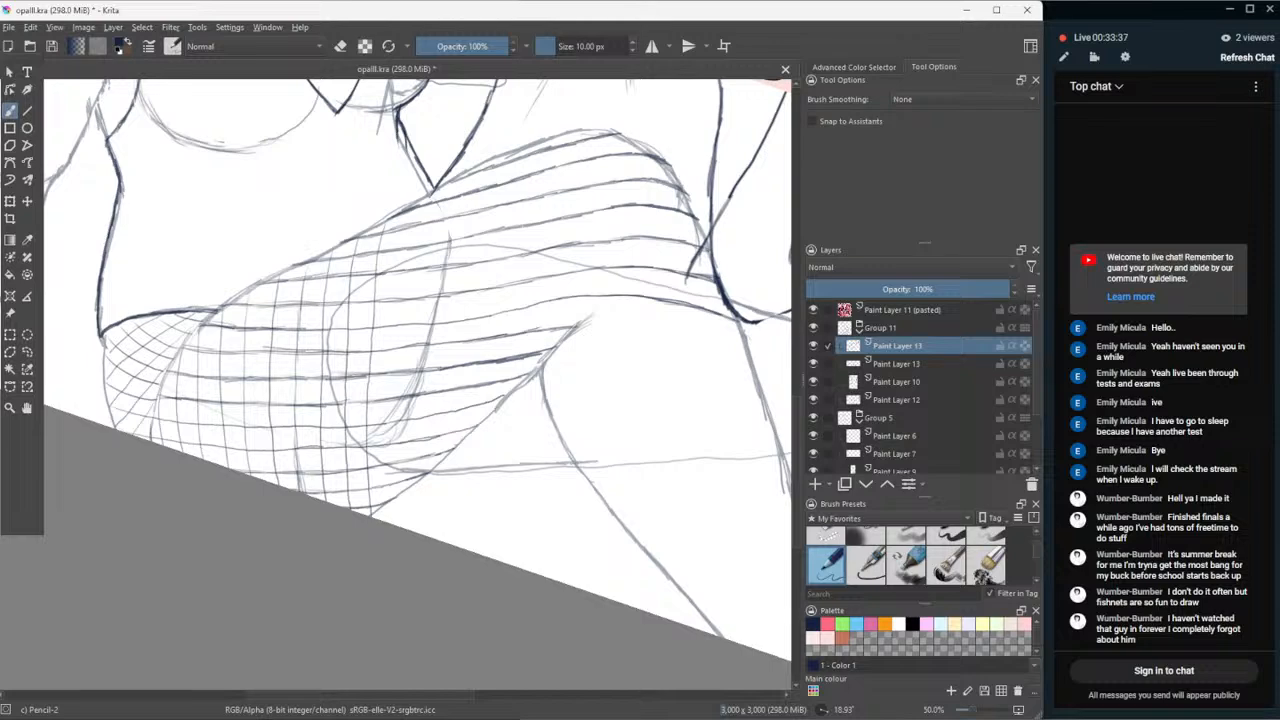
pyautogui.hotkey('ctrl', 'z')
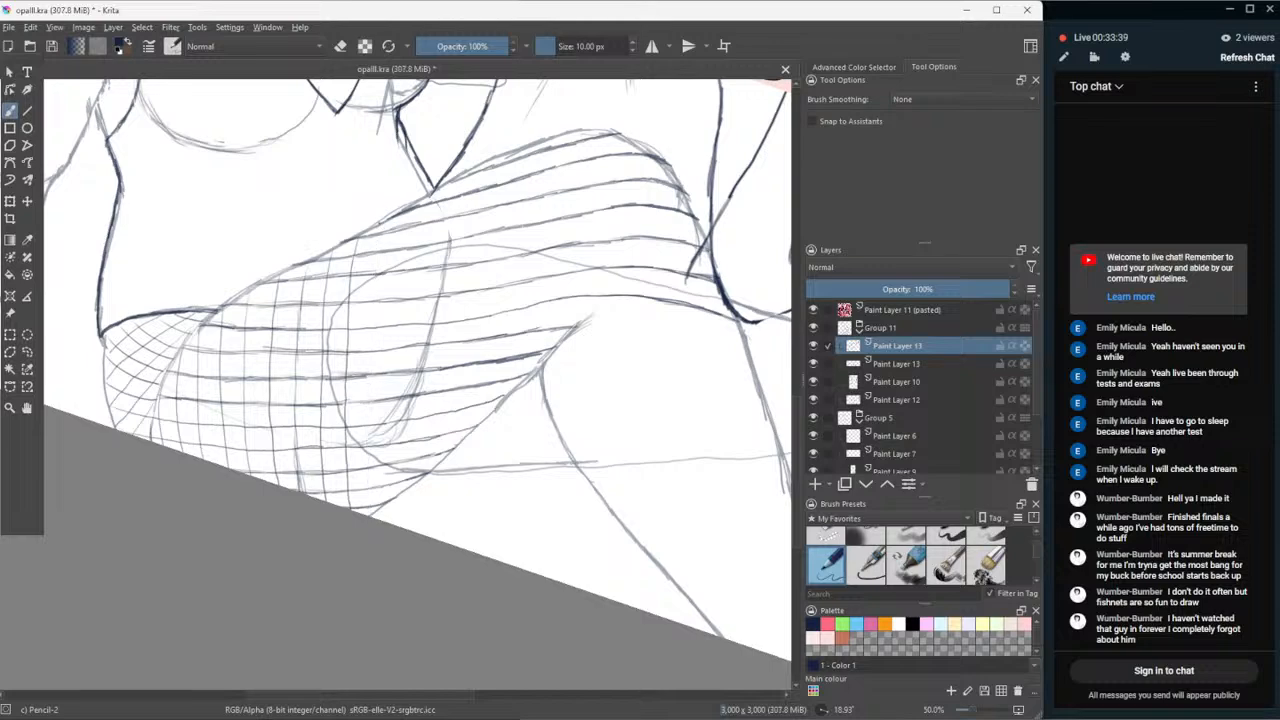
pyautogui.moveTo(379, 231); pyautogui.dragTo(371, 303)
pyautogui.hotkey('ctrl', 'z')
pyautogui.moveTo(373, 234); pyautogui.dragTo(366, 322)
pyautogui.hotkey('ctrl', 'z')
pyautogui.moveTo(382, 224); pyautogui.dragTo(371, 512)
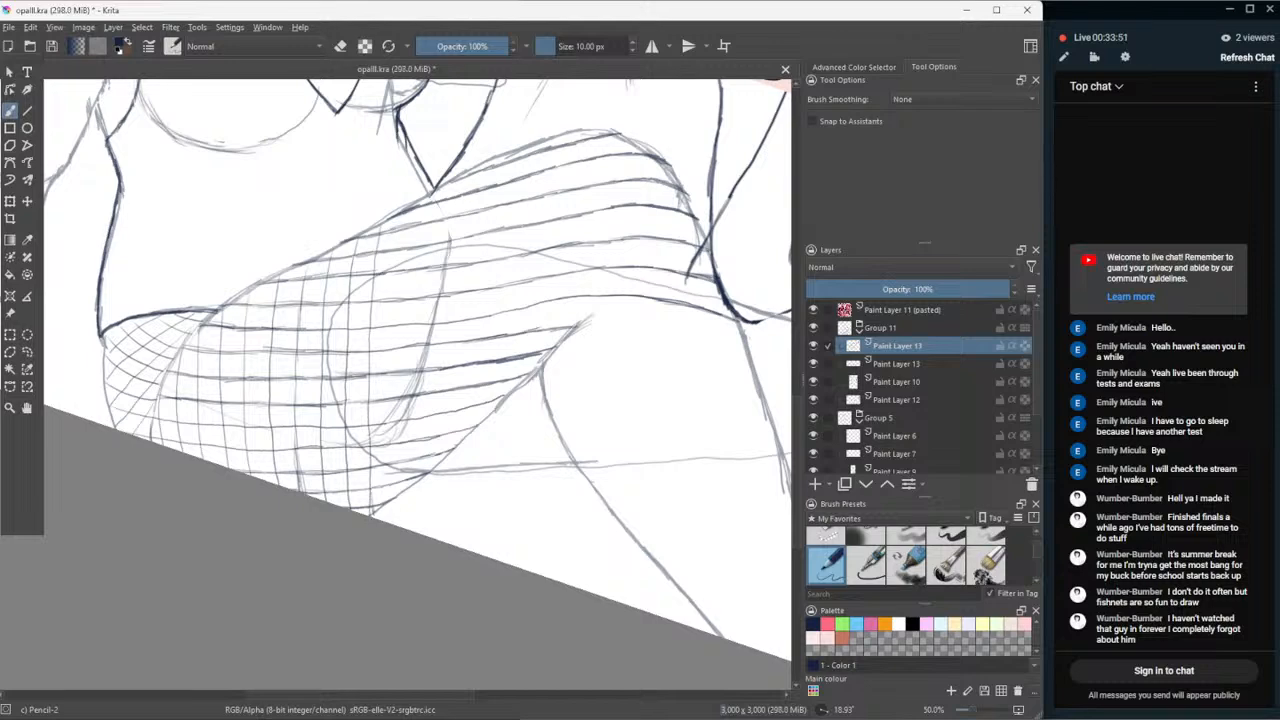
# - Add three crossing strands down the thigh around the pointed tip that meets its upper outline, redoing the first one
pyautogui.moveTo(403, 213); pyautogui.dragTo(405, 296)
pyautogui.hotkey('ctrl', 'z')
pyautogui.moveTo(402, 216); pyautogui.dragTo(397, 488)
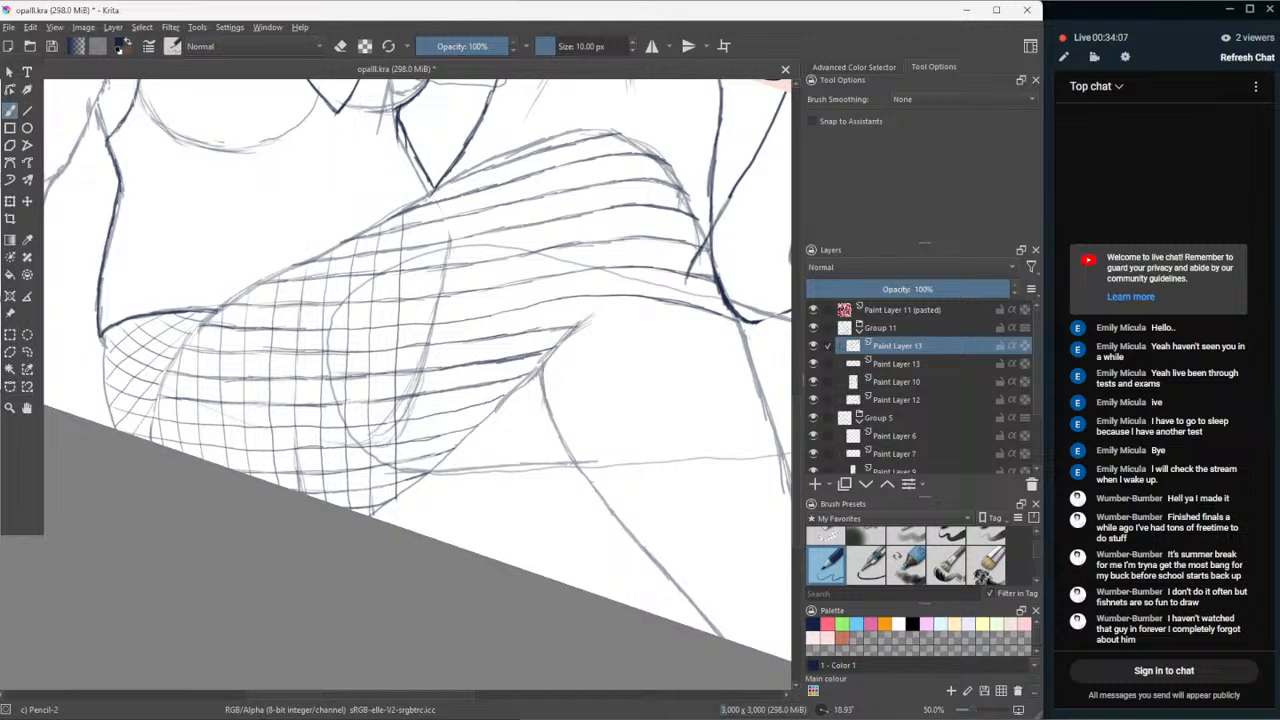
pyautogui.moveTo(426, 196); pyautogui.dragTo(421, 474)
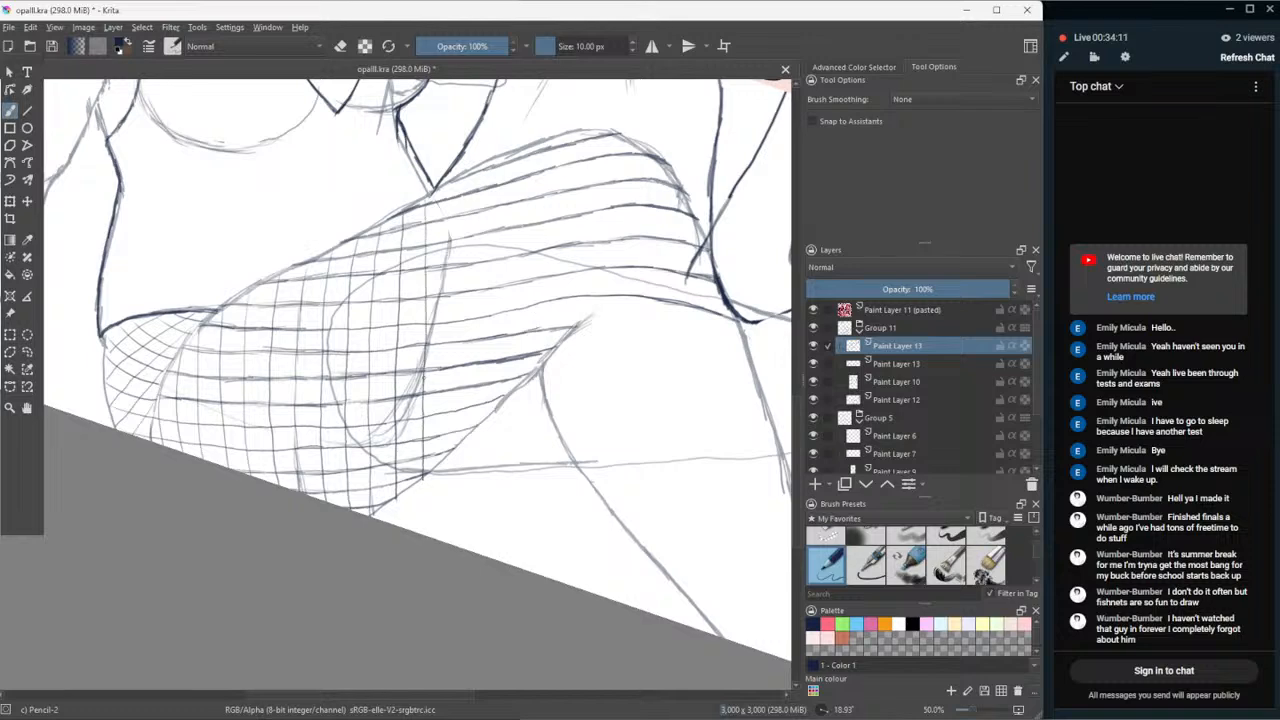
pyautogui.moveTo(447, 182); pyautogui.dragTo(448, 458)
# - Draw two crossing strands on the knee side of the pointed tip, redoing the first until it follows the thigh's curve
pyautogui.moveTo(470, 168); pyautogui.dragTo(481, 318)
pyautogui.hotkey('ctrl', 'z')
pyautogui.moveTo(467, 180); pyautogui.dragTo(474, 264)
pyautogui.hotkey('ctrl', 'z')
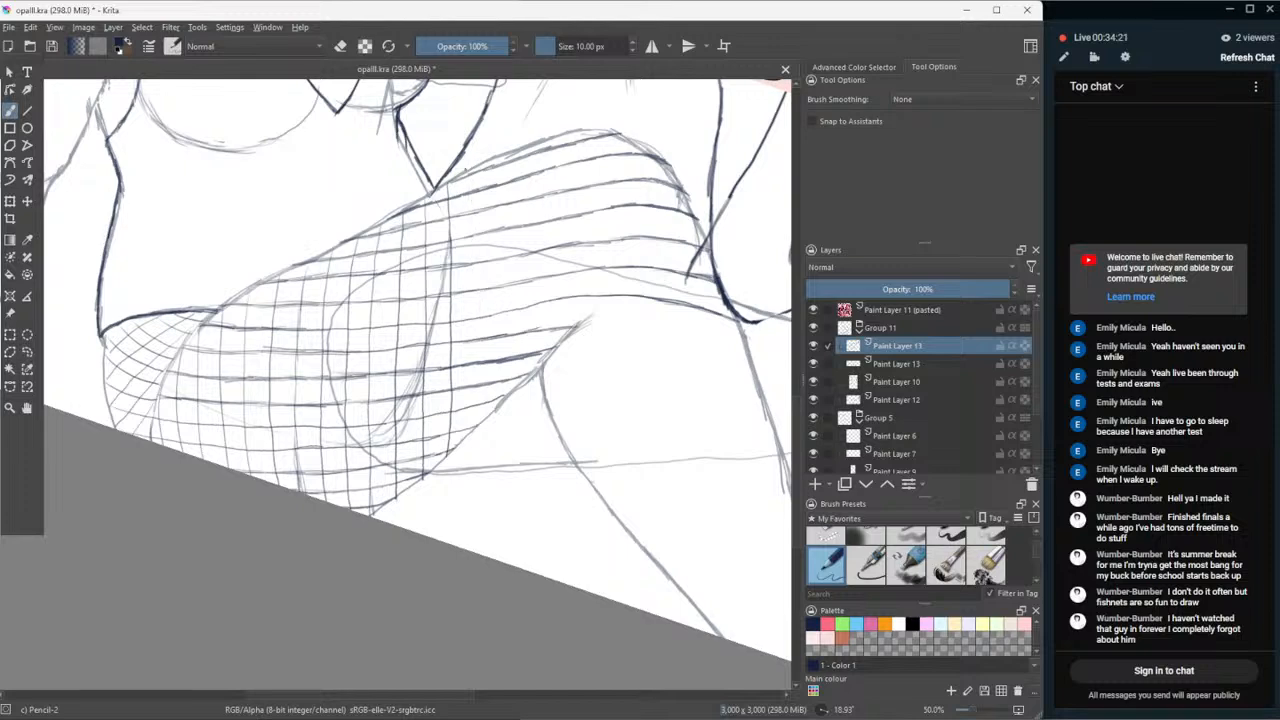
pyautogui.moveTo(466, 169)
pyautogui.mouseDown()
pyautogui.moveTo(477, 294)
pyautogui.moveTo(467, 432)
pyautogui.mouseUp()
pyautogui.hotkey('ctrl', 'z')
pyautogui.moveTo(466, 169); pyautogui.dragTo(477, 360)
pyautogui.hotkey('ctrl', 'z')
pyautogui.moveTo(463, 169); pyautogui.dragTo(478, 246)
pyautogui.hotkey('ctrl', 'z')
pyautogui.moveTo(468, 174); pyautogui.dragTo(468, 388)
pyautogui.hotkey('ctrl', 'z')
pyautogui.moveTo(467, 177)
pyautogui.mouseDown()
pyautogui.moveTo(481, 293)
pyautogui.moveTo(475, 426)
pyautogui.mouseUp()
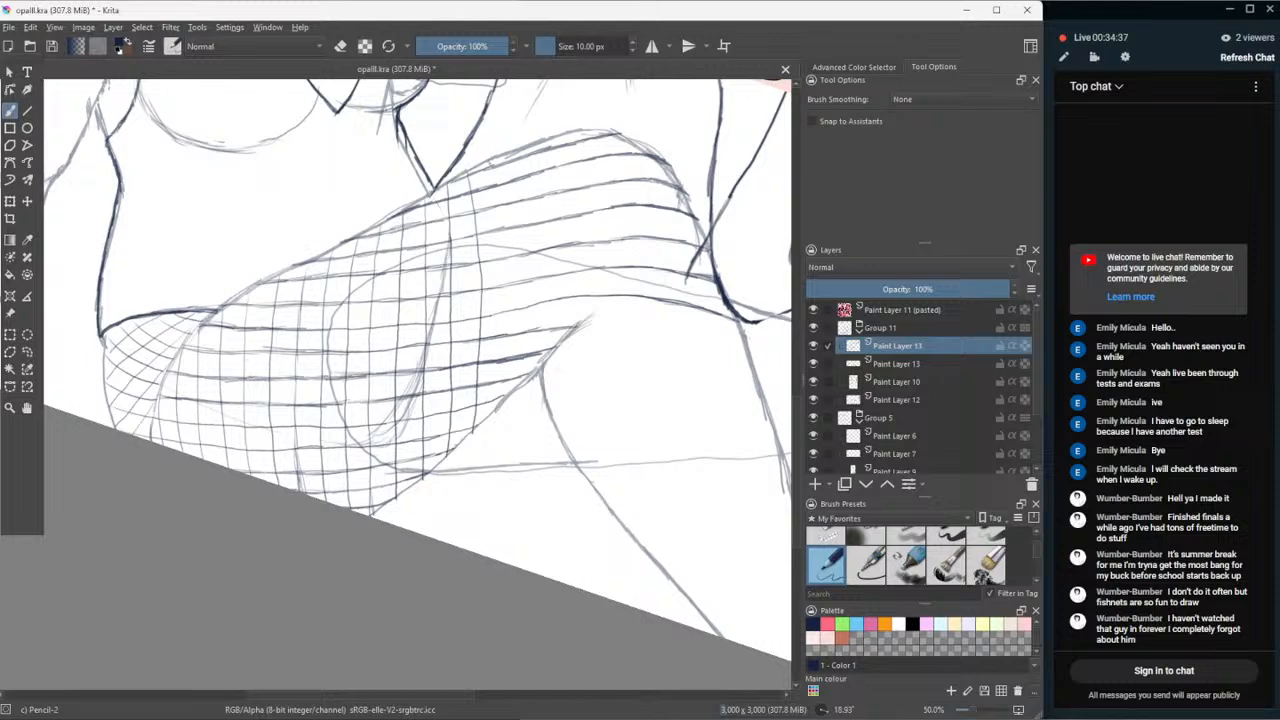
pyautogui.moveTo(497, 186)
pyautogui.mouseDown()
pyautogui.moveTo(506, 308)
pyautogui.moveTo(494, 411)
pyautogui.mouseUp()
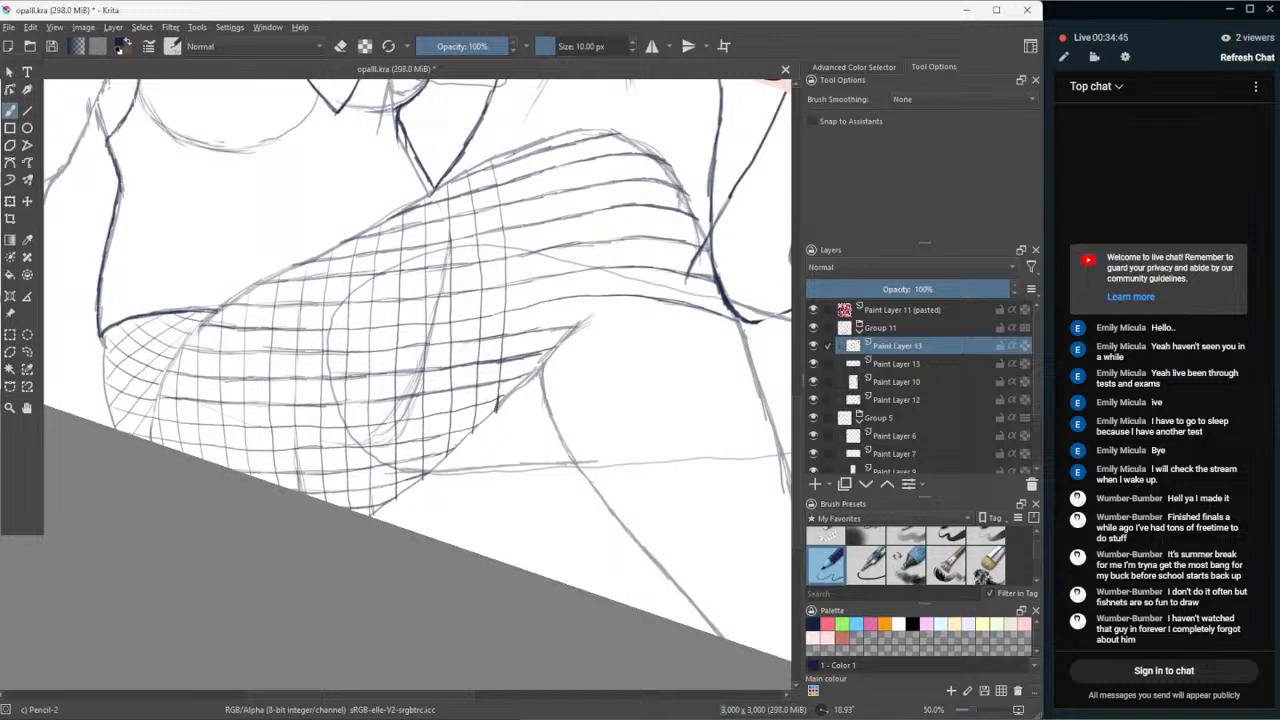
# - Draw two further crossing strands from the thigh's upper outline down to the crease behind the knee, redoing the first one
pyautogui.moveTo(517, 160); pyautogui.dragTo(532, 298)
pyautogui.hotkey('ctrl', 'z')
pyautogui.moveTo(515, 155); pyautogui.dragTo(532, 218)
pyautogui.hotkey('ctrl', 'z')
pyautogui.hotkey('ctrl', 'z')
pyautogui.hotkey('ctrl', 'z')
pyautogui.hotkey('ctrl', 'z')
pyautogui.hotkey('ctrl', 'z')
pyautogui.moveTo(510, 154); pyautogui.dragTo(528, 204)
pyautogui.hotkey('ctrl', 'z')
pyautogui.moveTo(510, 154)
pyautogui.mouseDown()
pyautogui.moveTo(531, 242)
pyautogui.moveTo(522, 384)
pyautogui.mouseUp()
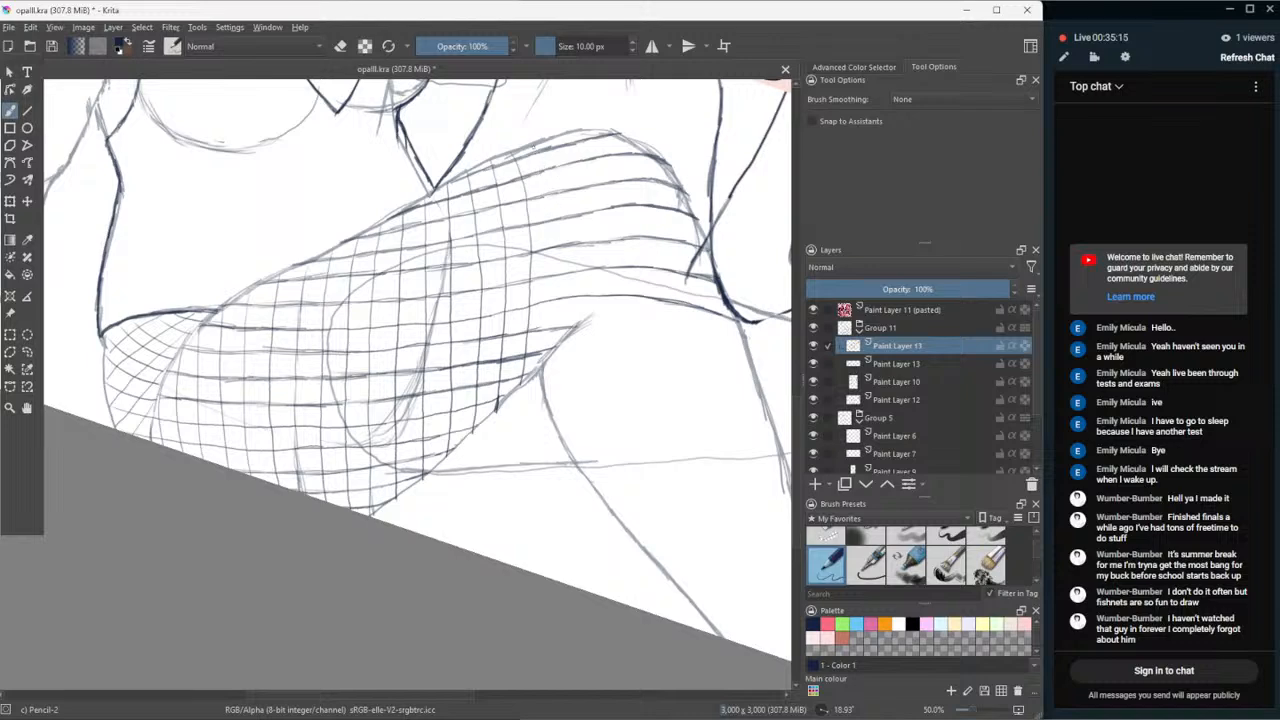
pyautogui.moveTo(532, 142)
pyautogui.mouseDown()
pyautogui.moveTo(554, 248)
pyautogui.moveTo(542, 366)
pyautogui.mouseUp()
# - Draw the first fishnet strand across the lower leg, from the knee crease to the shin outline, redoing the stroke
pyautogui.click(26, 409)
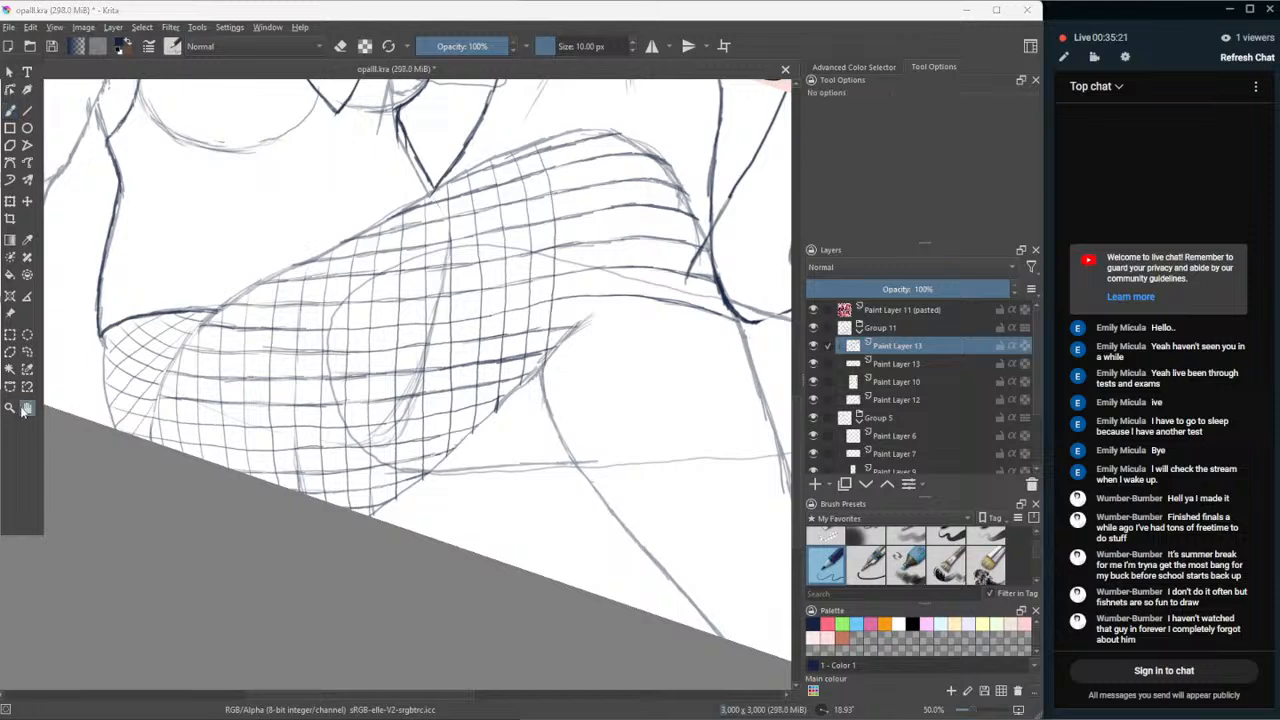
pyautogui.moveTo(637, 543); pyautogui.dragTo(400, 537)
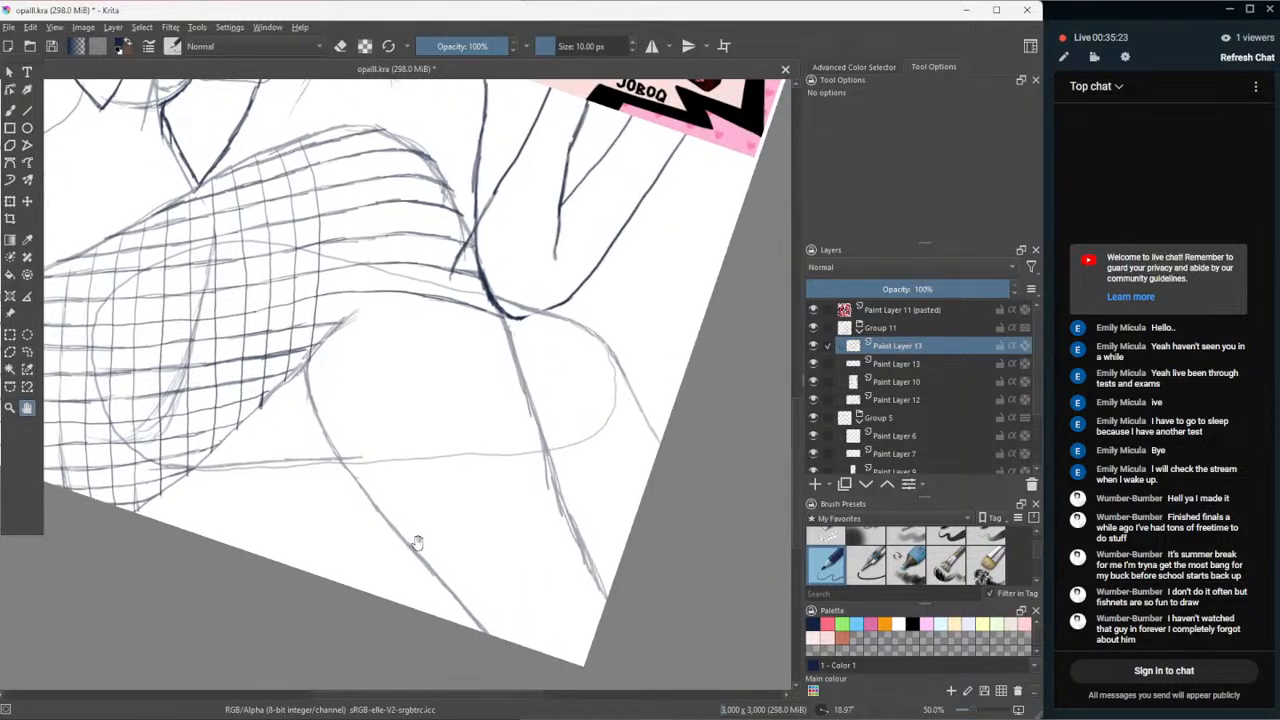
pyautogui.click(10, 111)
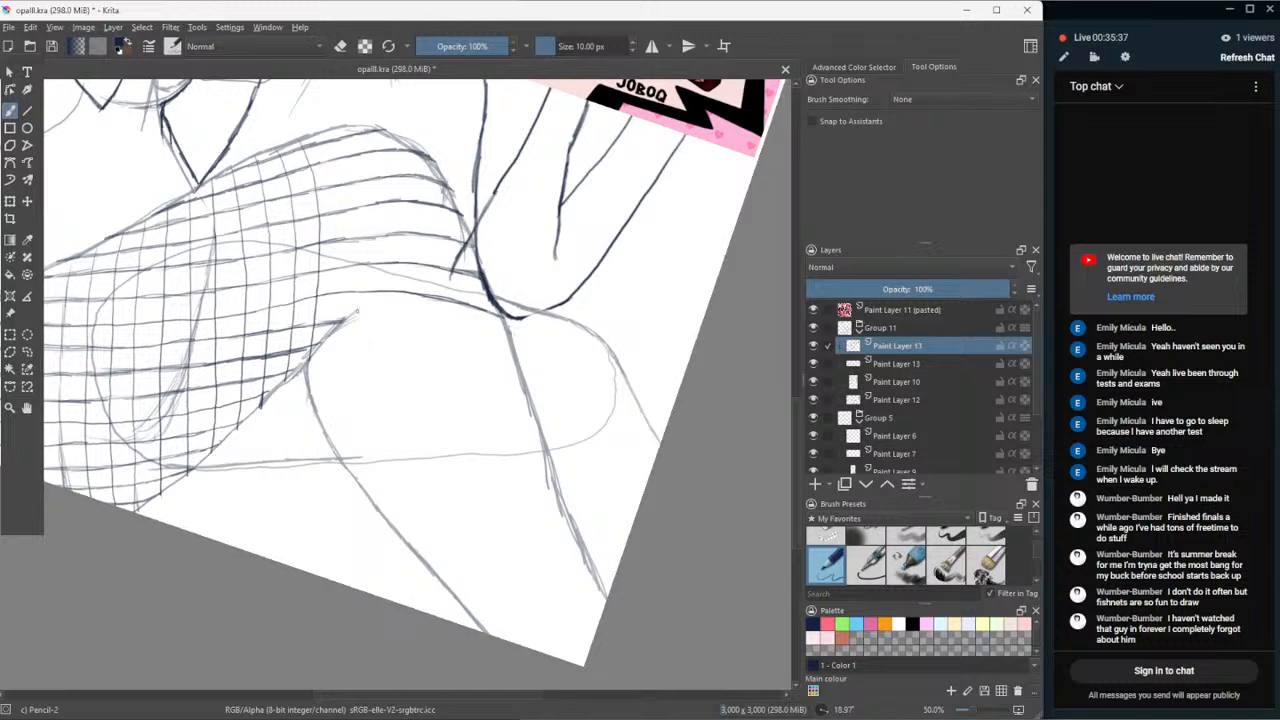
pyautogui.moveTo(362, 331); pyautogui.dragTo(430, 363)
pyautogui.hotkey('ctrl', 'z')
pyautogui.moveTo(352, 316); pyautogui.dragTo(512, 347)
pyautogui.moveTo(336, 328); pyautogui.dragTo(446, 369)
pyautogui.hotkey('ctrl', 'z')
pyautogui.hotkey('ctrl', 'z')
pyautogui.hotkey('ctrl', 'z')
pyautogui.hotkey('ctrl', 'z')
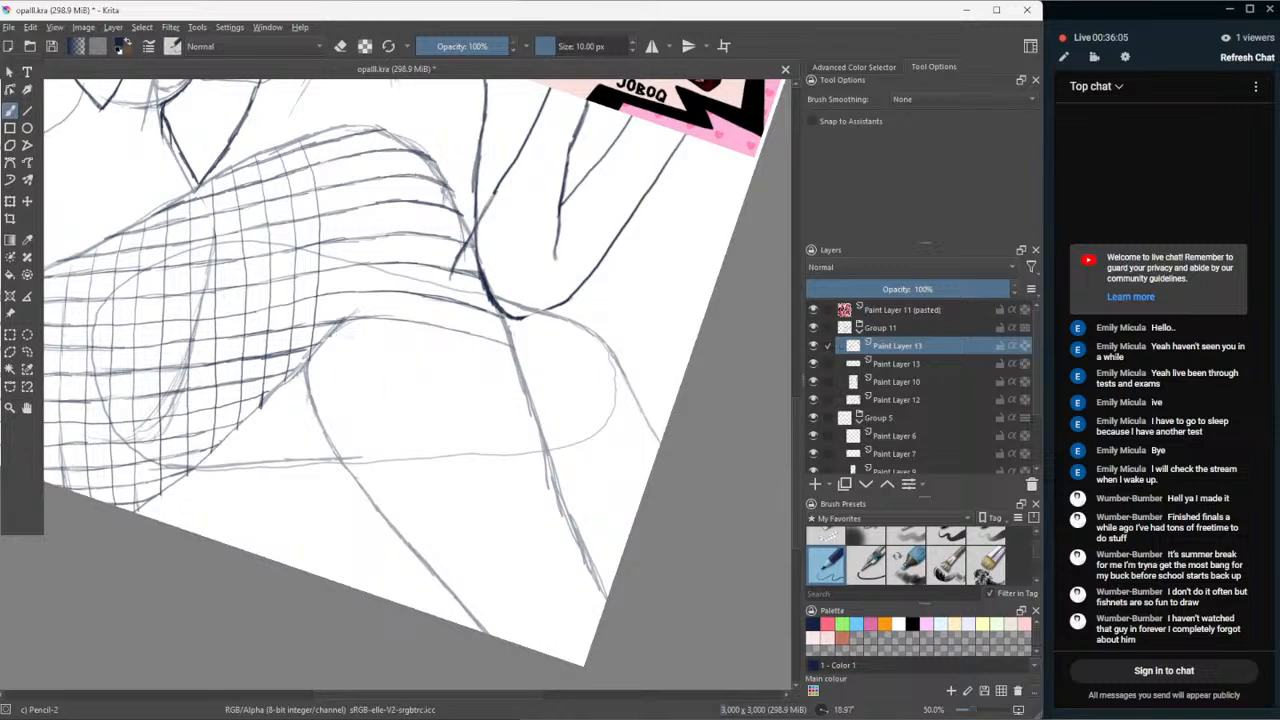
# - Draw three more fishnet strands across the lower leg beneath the first, redoing the middle one
pyautogui.moveTo(336, 333); pyautogui.dragTo(520, 377)
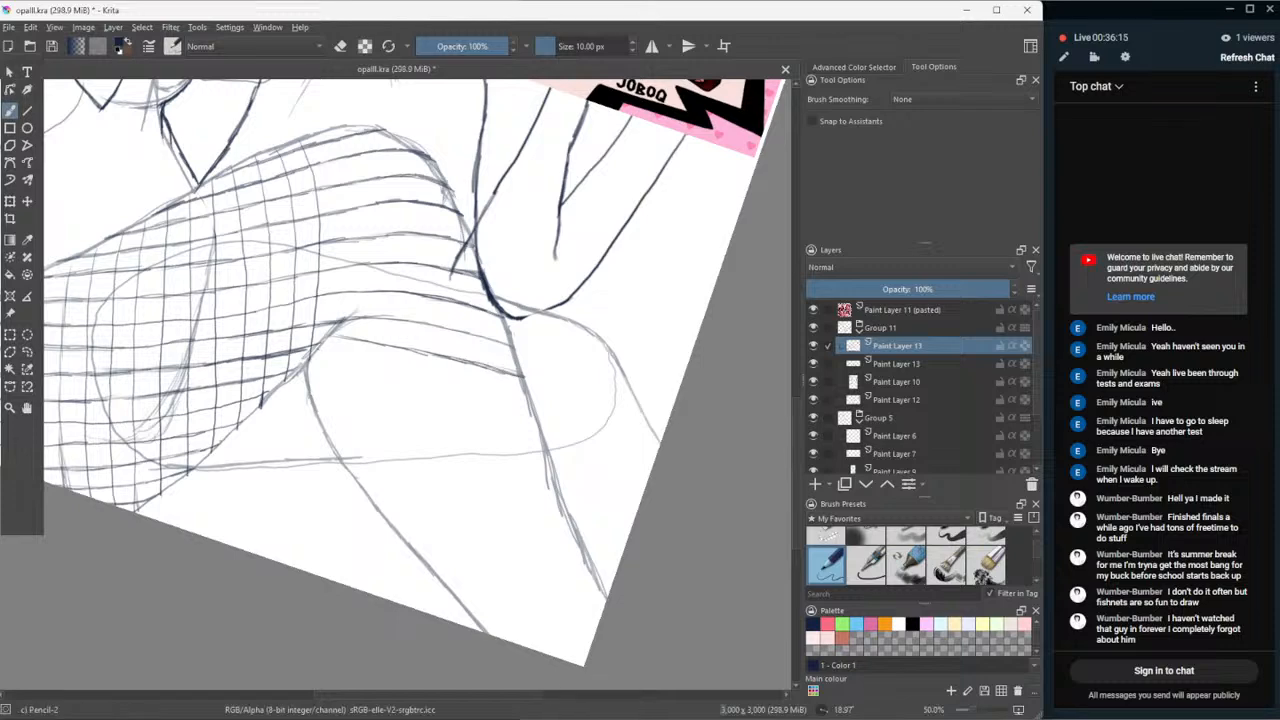
pyautogui.moveTo(323, 354)
pyautogui.mouseDown()
pyautogui.moveTo(401, 384)
pyautogui.moveTo(509, 398)
pyautogui.mouseUp()
pyautogui.hotkey('ctrl', 'z')
pyautogui.hotkey('ctrl', 'z')
pyautogui.hotkey('ctrl', 'z')
pyautogui.hotkey('ctrl', 'z')
pyautogui.moveTo(332, 357); pyautogui.dragTo(535, 401)
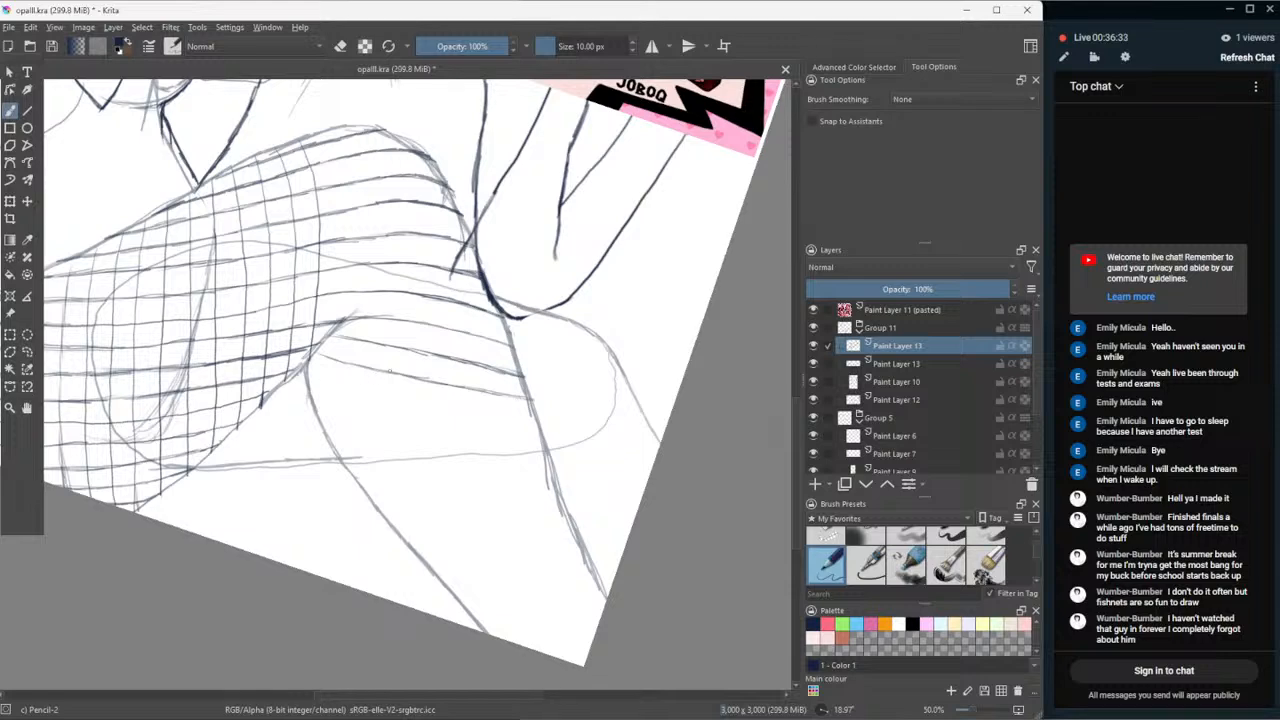
pyautogui.moveTo(369, 370); pyautogui.dragTo(431, 384)
pyautogui.moveTo(311, 374)
pyautogui.mouseDown()
pyautogui.moveTo(381, 405)
pyautogui.moveTo(536, 427)
pyautogui.mouseUp()
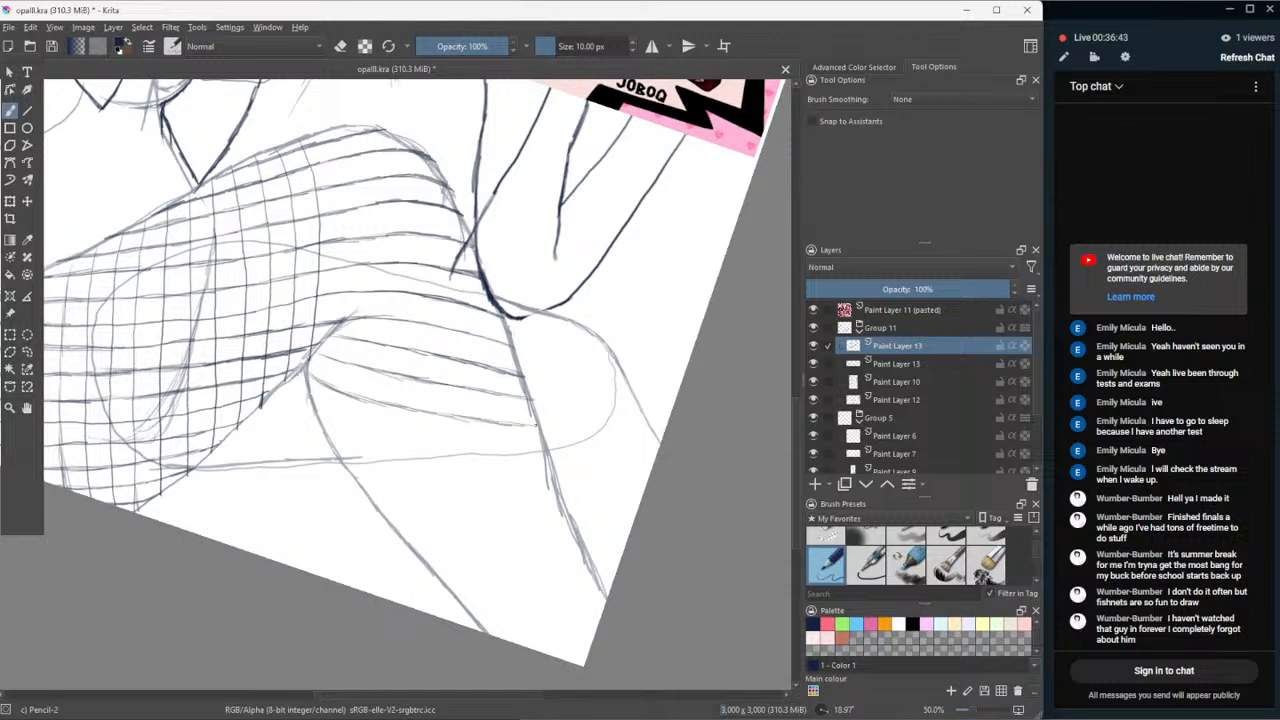
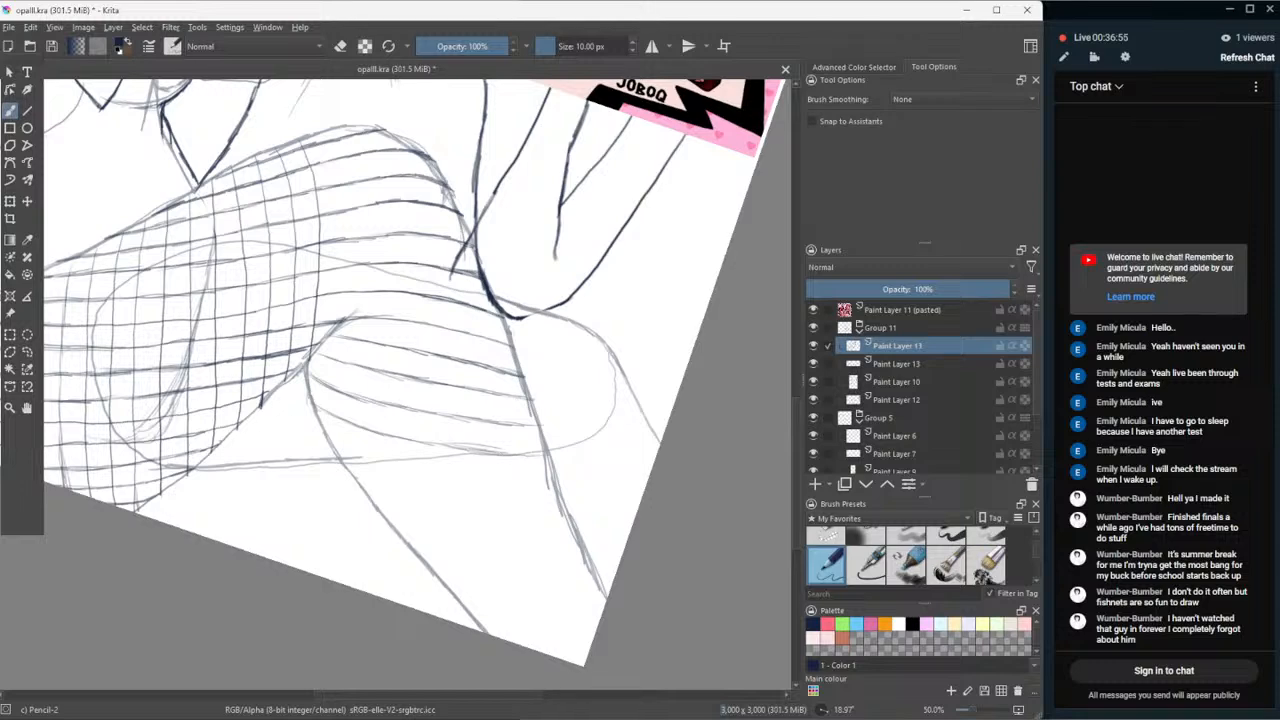
# - Draw a curved fishnet line across the lower leg and tidy and extend the end of the line above it to the leg's edge
pyautogui.scroll(-4, 292, 405)
pyautogui.scroll(5, 291, 404)
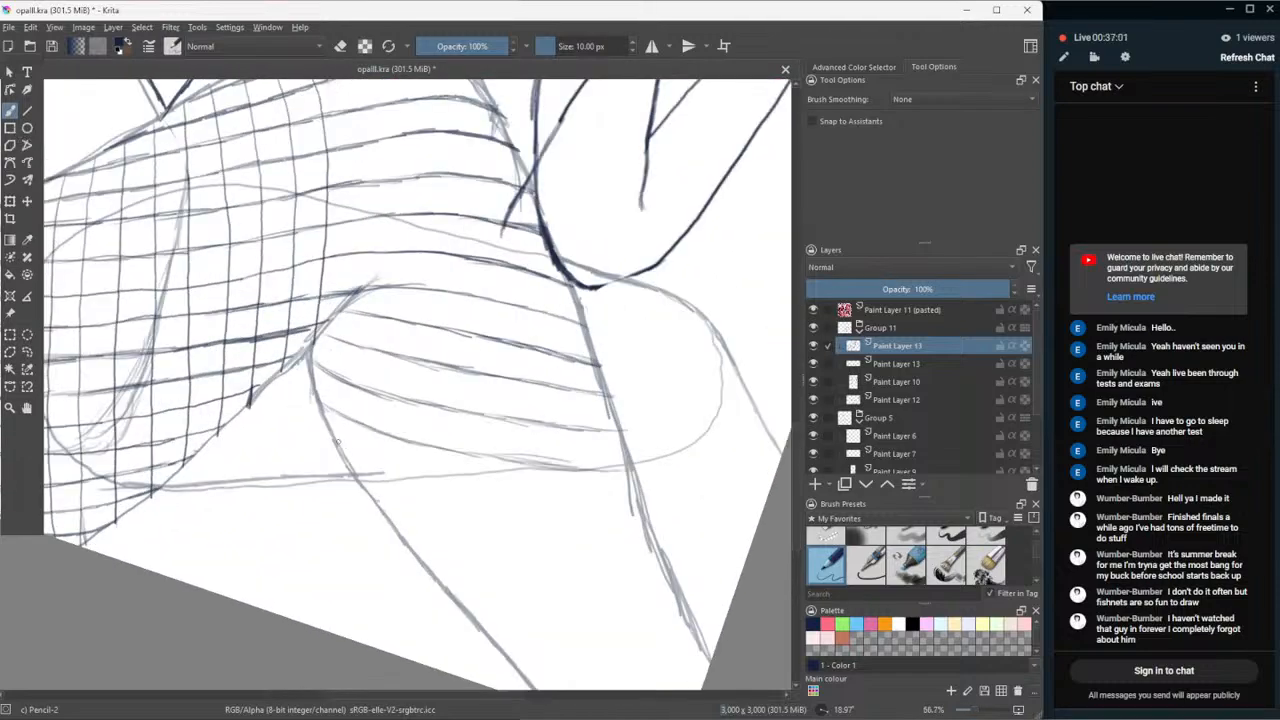
pyautogui.moveTo(334, 442)
pyautogui.mouseDown()
pyautogui.moveTo(467, 495)
pyautogui.moveTo(406, 478)
pyautogui.moveTo(460, 477)
pyautogui.moveTo(442, 486)
pyautogui.moveTo(489, 499)
pyautogui.moveTo(634, 507)
pyautogui.mouseUp()
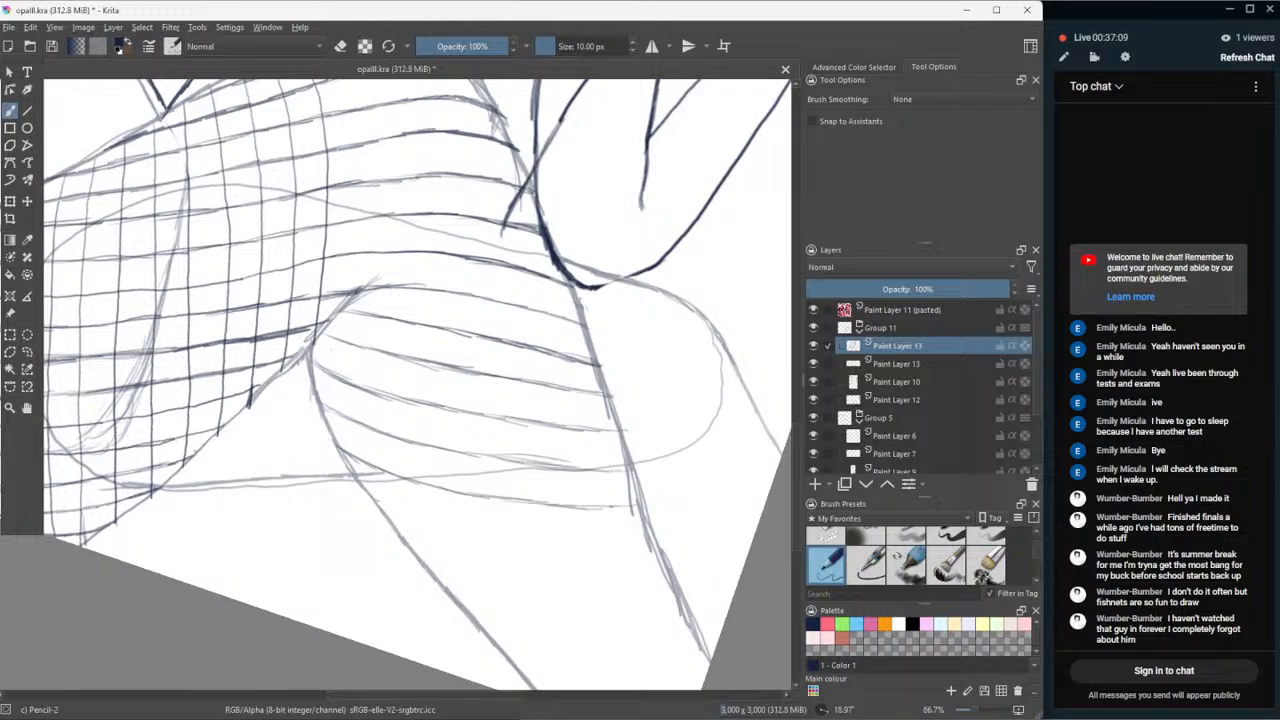
pyautogui.press('e')
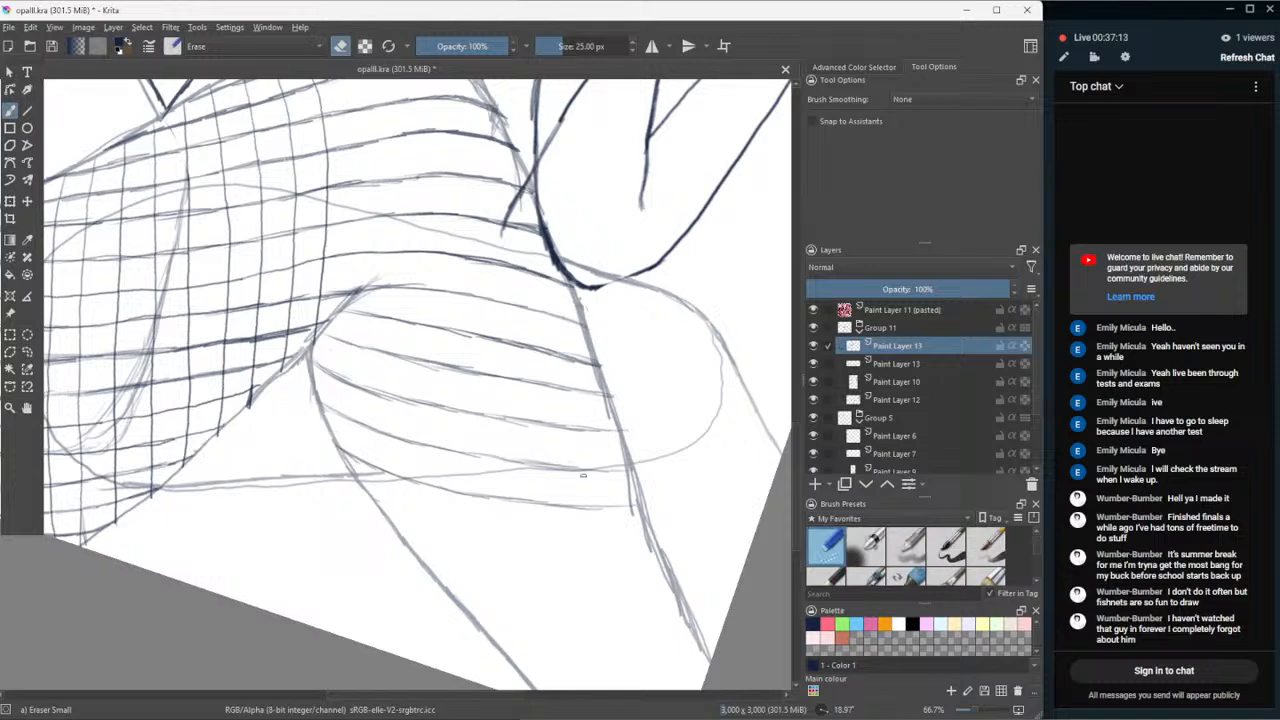
pyautogui.press('e')
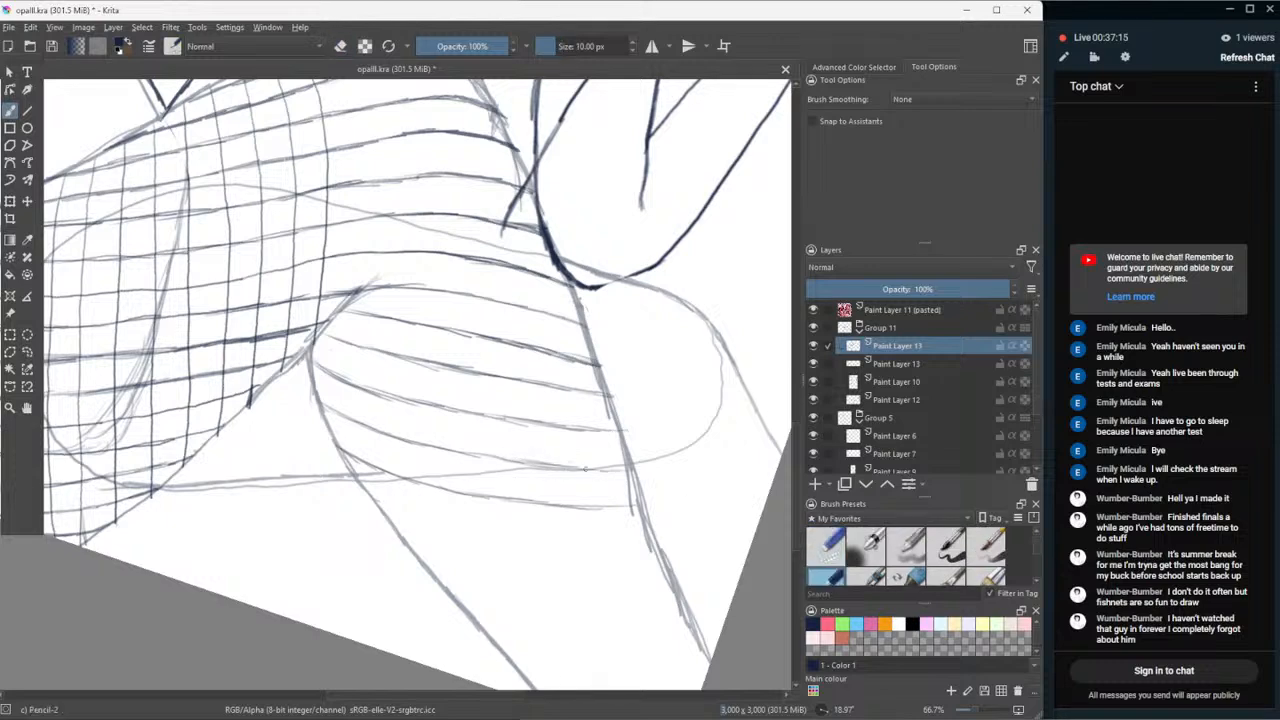
pyautogui.moveTo(572, 469); pyautogui.dragTo(620, 469)
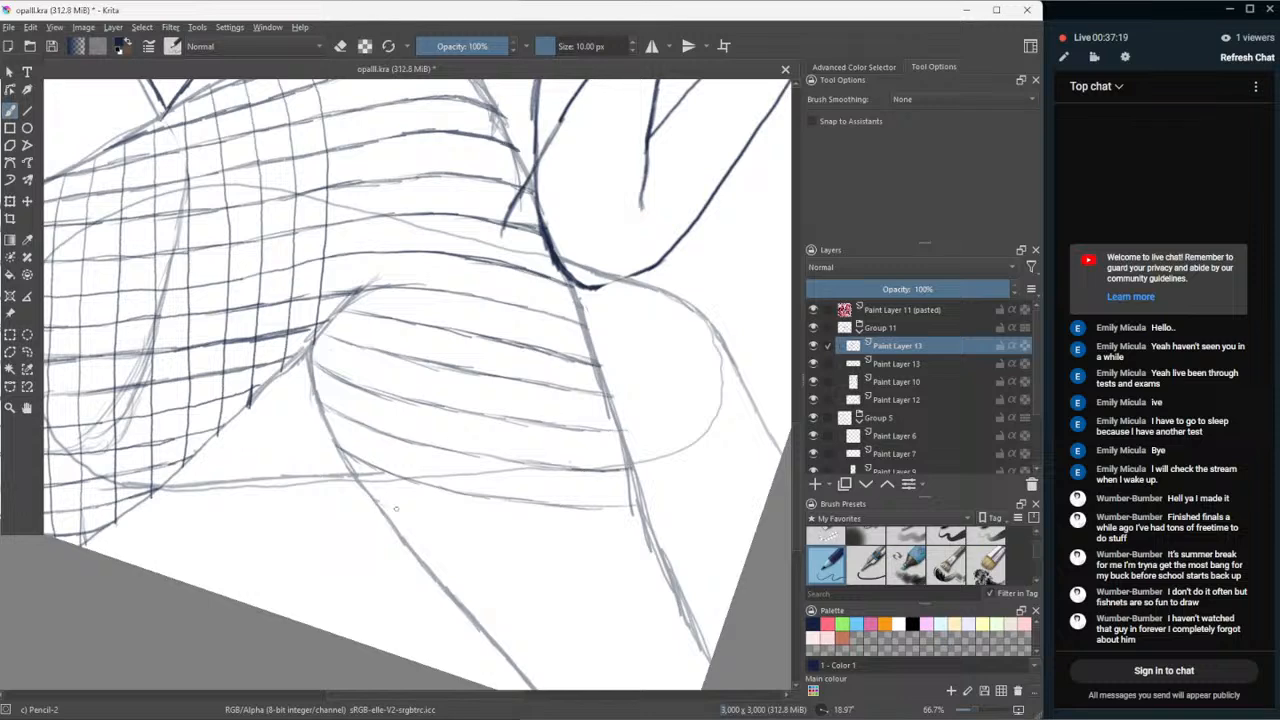
pyautogui.moveTo(378, 498)
pyautogui.mouseDown()
pyautogui.moveTo(516, 535)
pyautogui.moveTo(488, 528)
pyautogui.moveTo(497, 534)
pyautogui.moveTo(647, 535)
pyautogui.mouseUp()
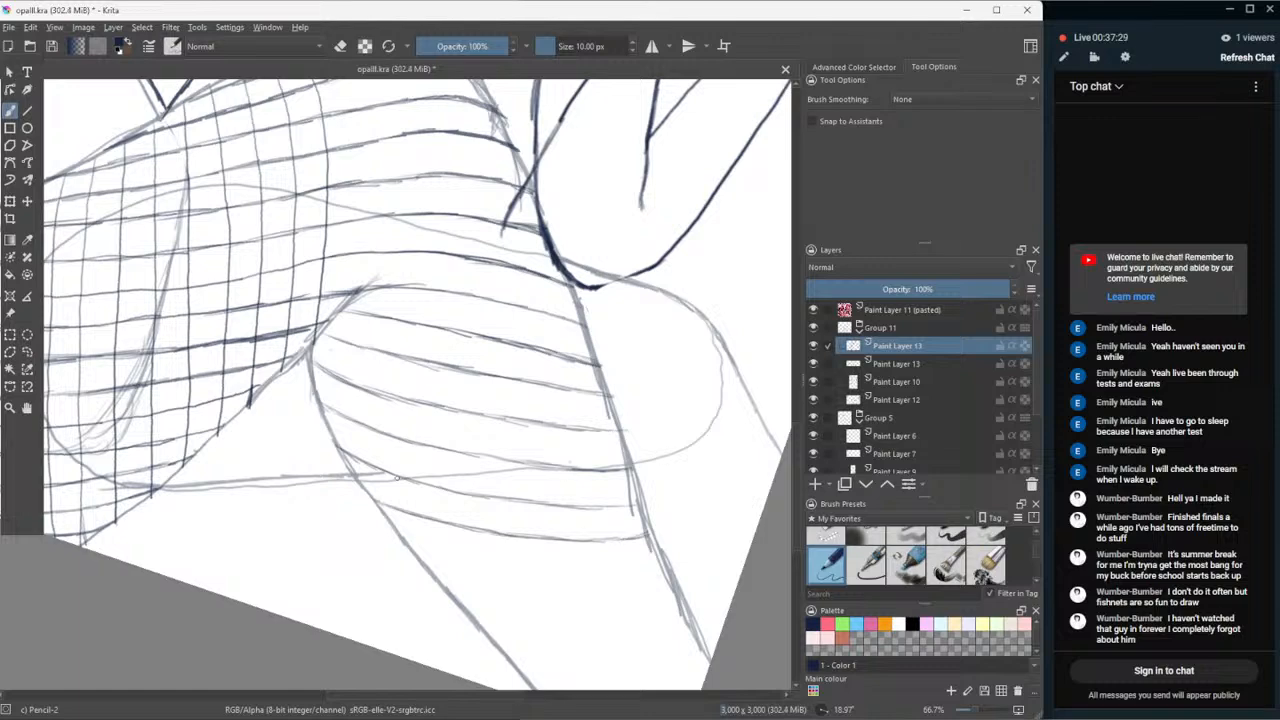
pyautogui.hotkey('ctrl', 'z')
pyautogui.hotkey('ctrl', 'z')
pyautogui.hotkey('ctrl', 'z')
pyautogui.hotkey('ctrl', 'z')
pyautogui.hotkey('ctrl', 'z')
pyautogui.hotkey('ctrl', 'z')
pyautogui.hotkey('ctrl', 'z')
pyautogui.hotkey('ctrl', 'z')
pyautogui.hotkey('ctrl', 'z')
pyautogui.hotkey('ctrl', 'z')
pyautogui.hotkey('ctrl', 'z')
pyautogui.hotkey('ctrl', 'z')
pyautogui.hotkey('ctrl', 'z')
pyautogui.hotkey('ctrl', 'z')
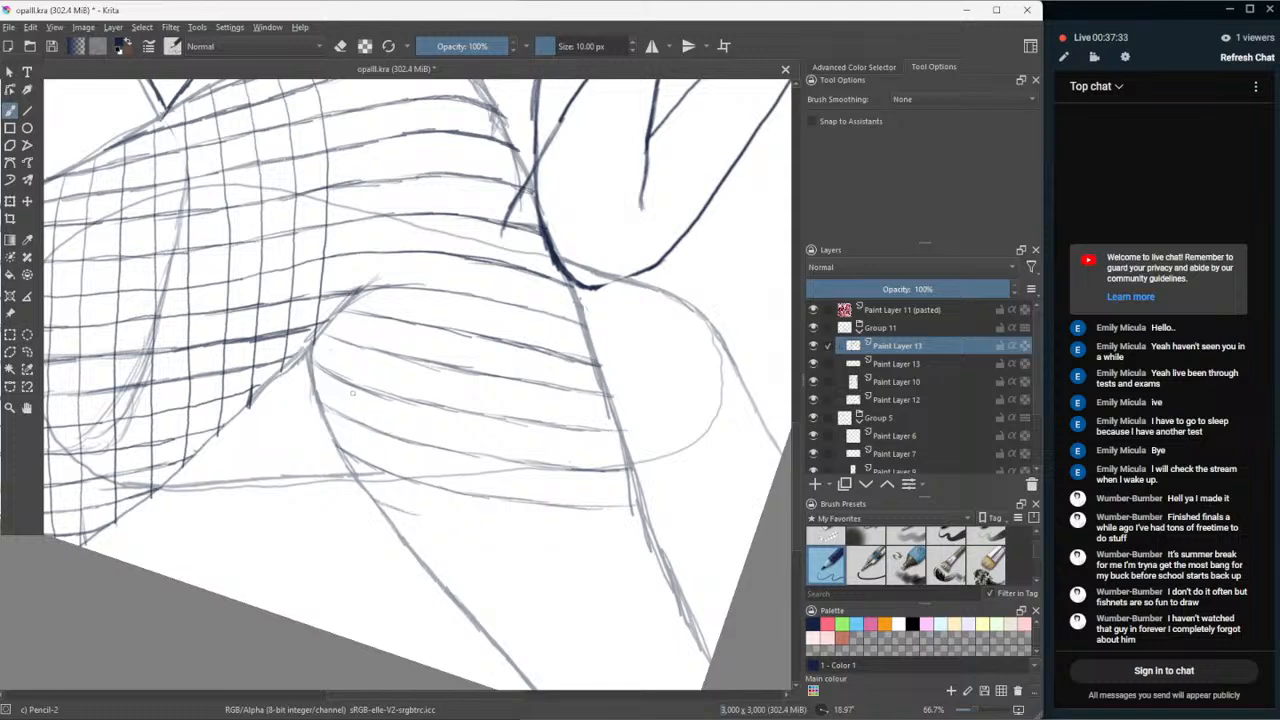
# - Draw evenly spaced curved fishnet lines across the remaining lower leg, continuing down to the canvas corner
pyautogui.moveTo(380, 504)
pyautogui.mouseDown()
pyautogui.moveTo(490, 537)
pyautogui.moveTo(660, 540)
pyautogui.mouseUp()
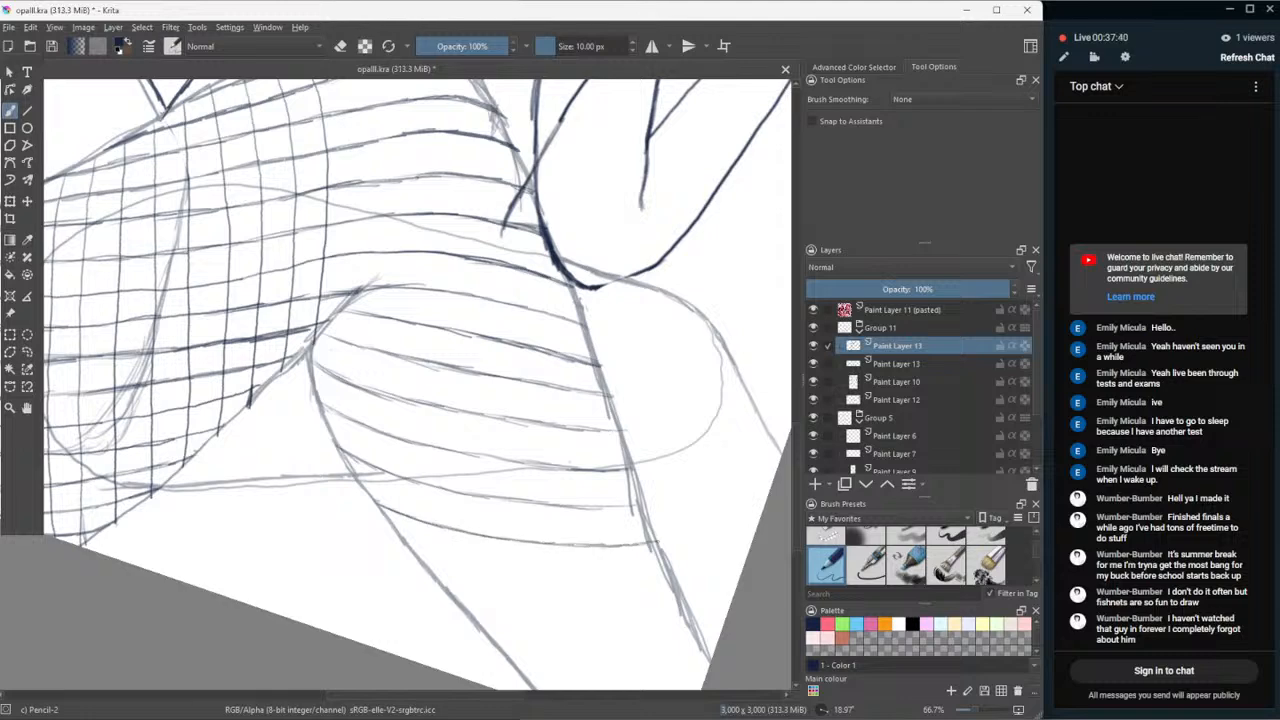
pyautogui.click(27, 408)
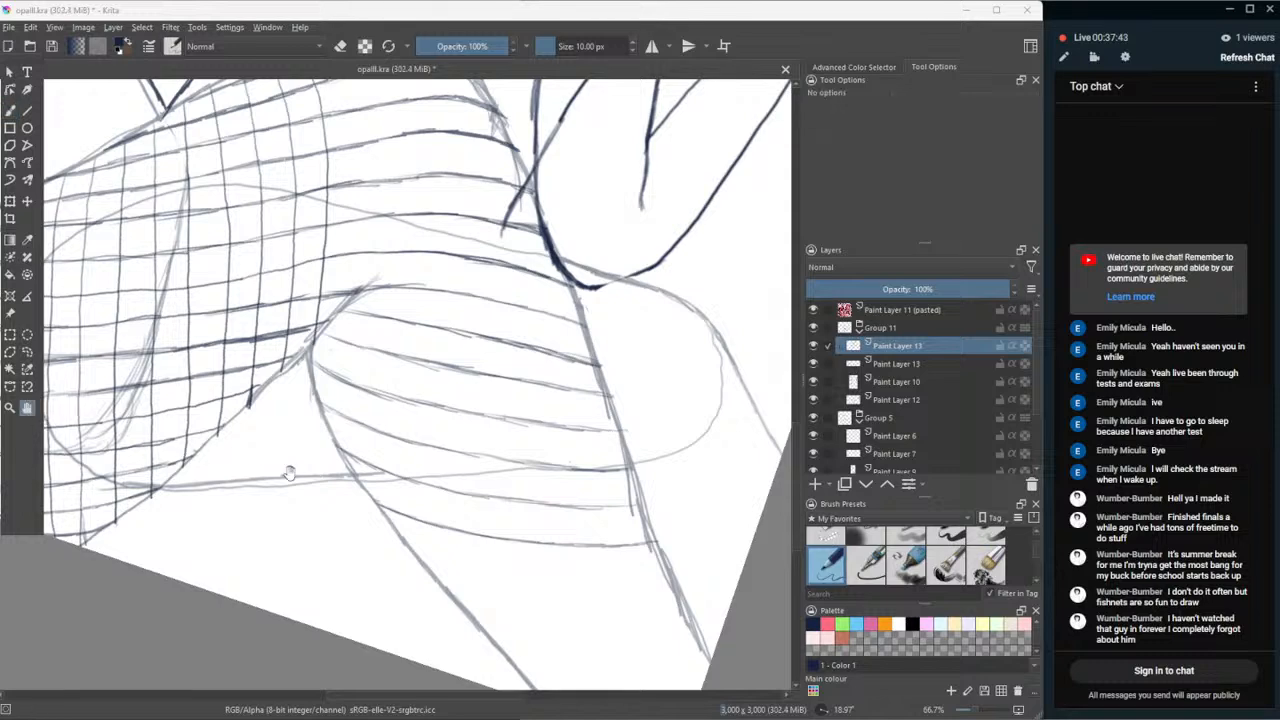
pyautogui.moveTo(286, 471); pyautogui.dragTo(158, 285)
pyautogui.click(10, 111)
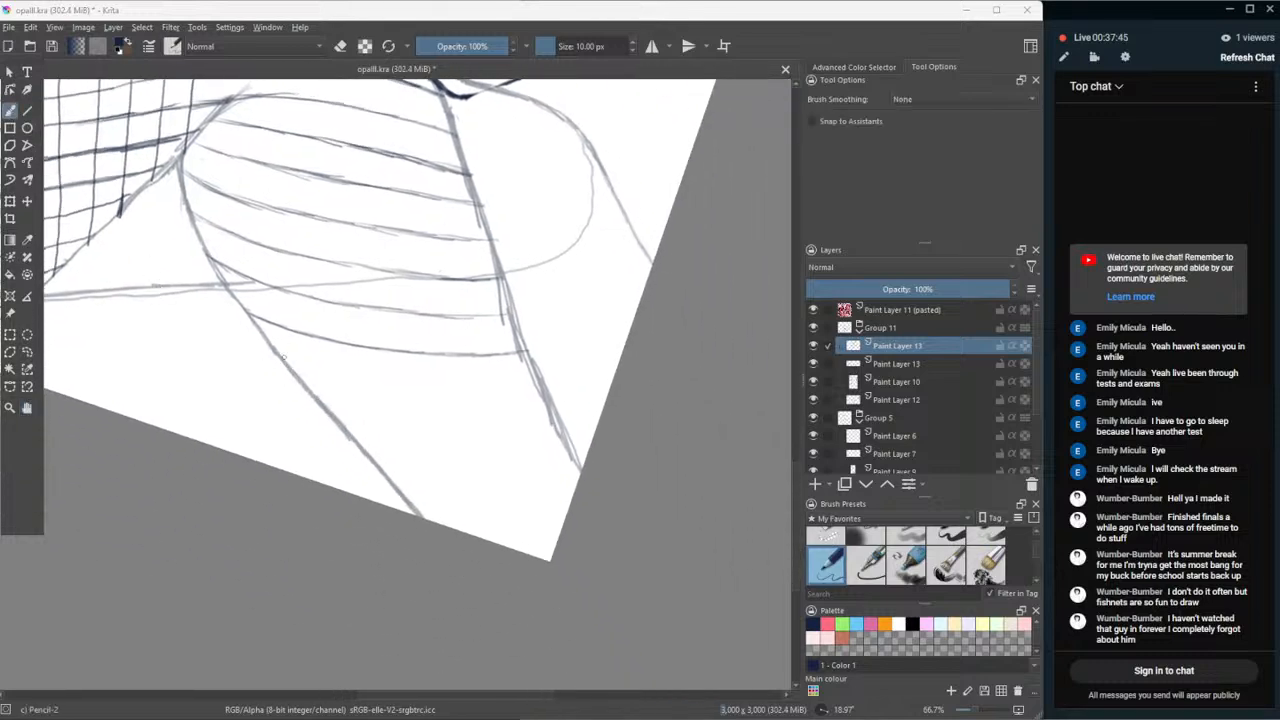
pyautogui.moveTo(288, 364)
pyautogui.mouseDown()
pyautogui.moveTo(433, 392)
pyautogui.moveTo(544, 389)
pyautogui.mouseUp()
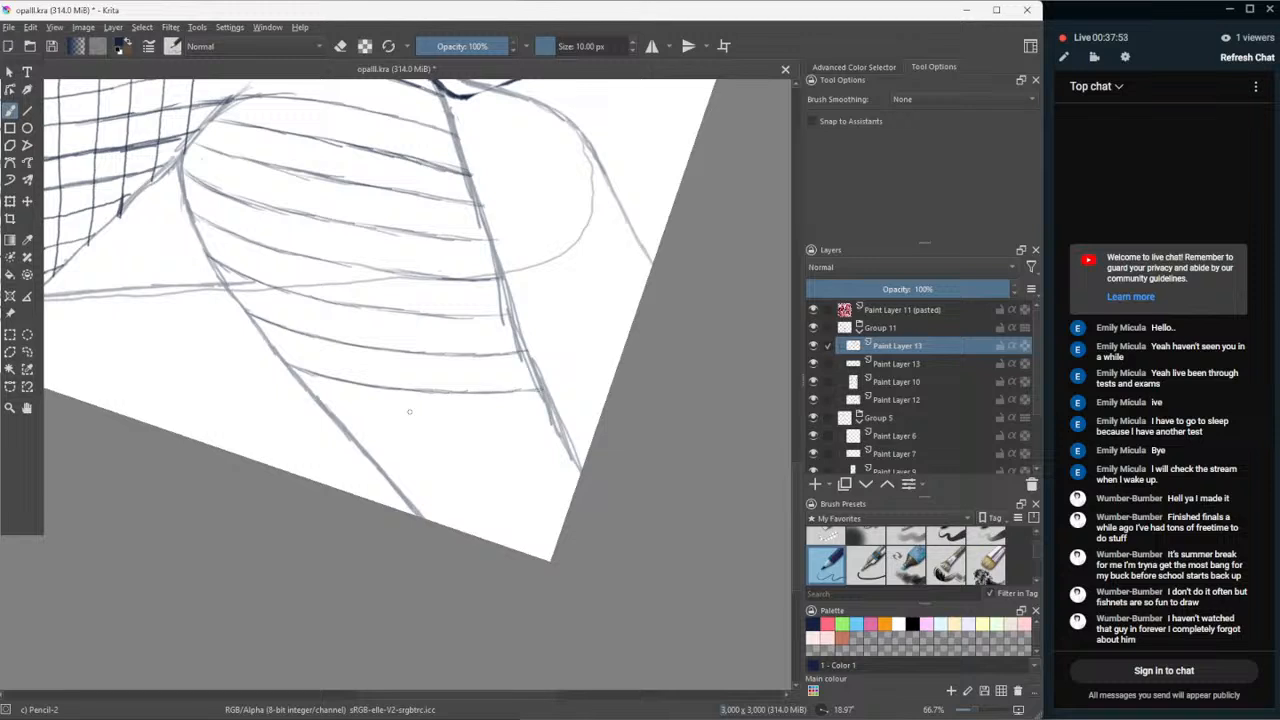
pyautogui.moveTo(330, 410)
pyautogui.mouseDown()
pyautogui.moveTo(416, 428)
pyautogui.moveTo(558, 420)
pyautogui.mouseUp()
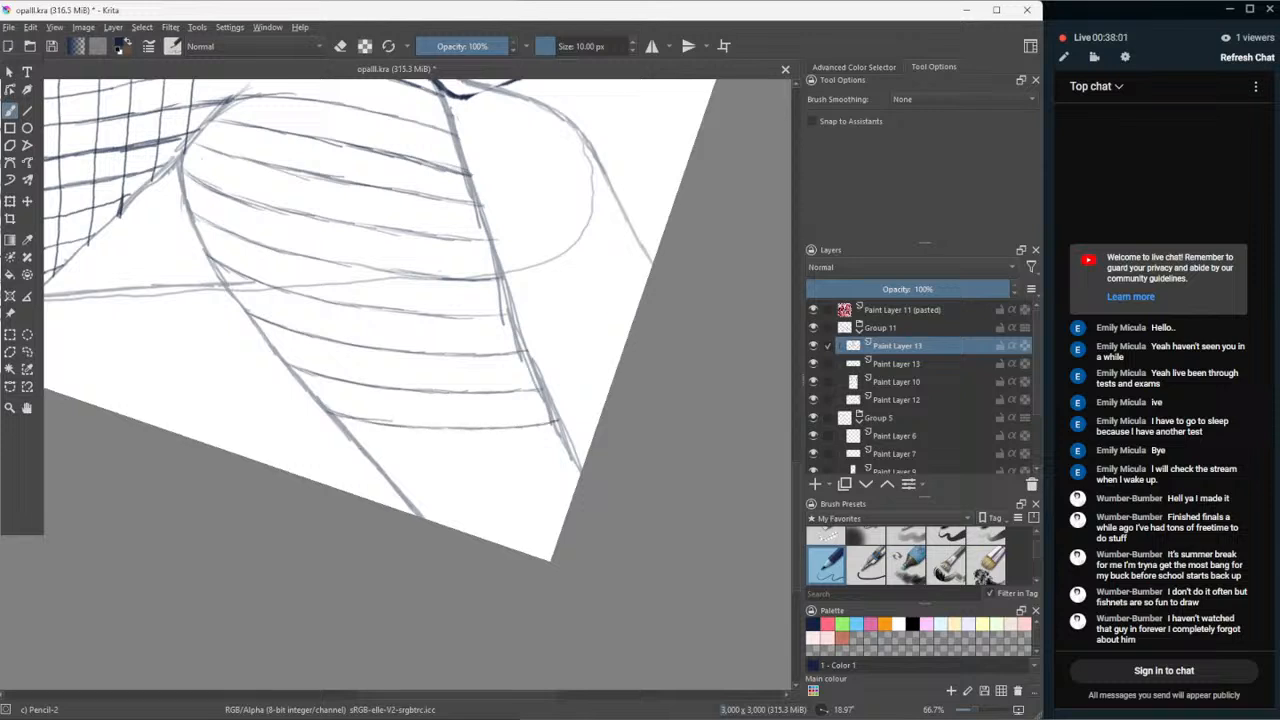
pyautogui.moveTo(368, 452)
pyautogui.mouseDown()
pyautogui.moveTo(530, 466)
pyautogui.moveTo(573, 449)
pyautogui.mouseUp()
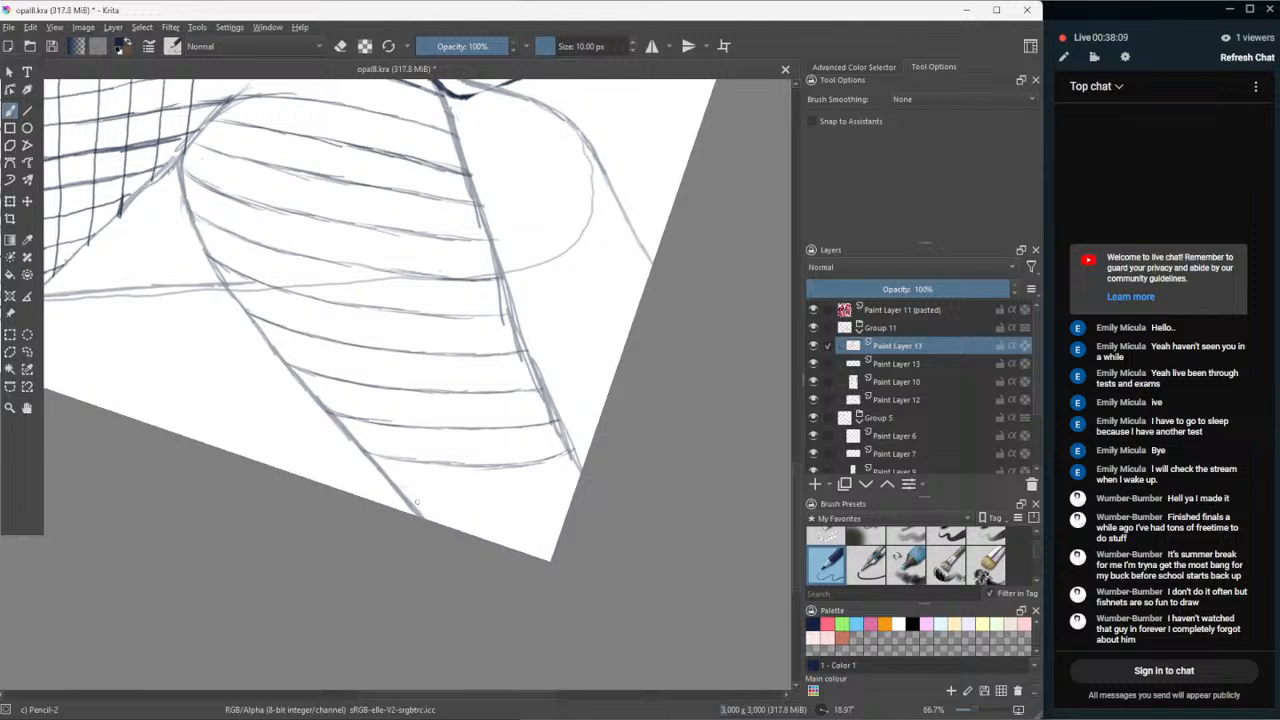
pyautogui.hotkey('ctrl', 'z')
pyautogui.hotkey('ctrl', 'shift', 'z')
pyautogui.moveTo(404, 495)
pyautogui.mouseDown()
pyautogui.moveTo(522, 505)
pyautogui.moveTo(579, 485)
pyautogui.mouseUp()
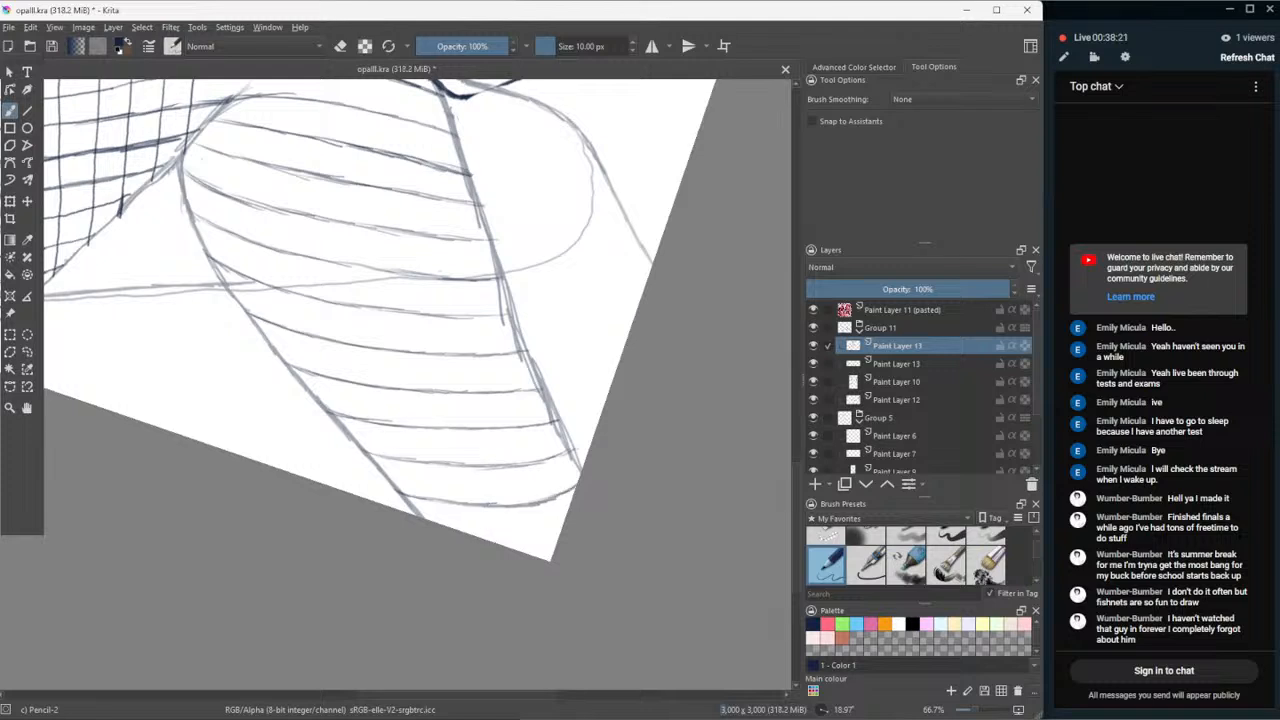
pyautogui.moveTo(486, 541); pyautogui.dragTo(558, 534)
pyautogui.moveTo(508, 541); pyautogui.dragTo(560, 531)
# - Draw two lengthwise fishnet lines over the raised thigh near the knee, curving from its upper outline down to the inner crease
pyautogui.scroll(-6, 538, 480)
pyautogui.scroll(5, 522, 445)
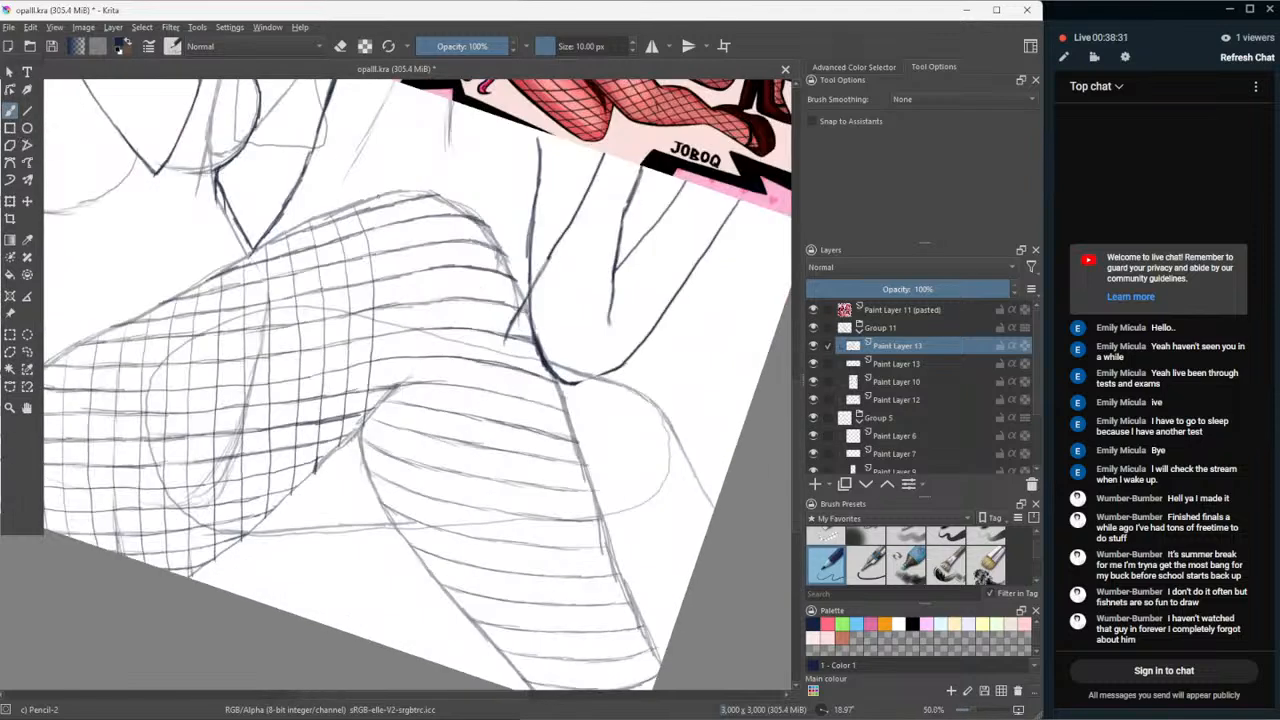
pyautogui.moveTo(378, 200)
pyautogui.mouseDown()
pyautogui.moveTo(402, 294)
pyautogui.moveTo(394, 384)
pyautogui.mouseUp()
pyautogui.moveTo(403, 199); pyautogui.dragTo(417, 242)
pyautogui.hotkey('ctrl', 'z')
pyautogui.moveTo(403, 197); pyautogui.dragTo(427, 290)
pyautogui.hotkey('ctrl', 'z')
pyautogui.hotkey('ctrl', 'z')
pyautogui.moveTo(402, 194); pyautogui.dragTo(423, 294)
pyautogui.hotkey('ctrl', 'z')
pyautogui.moveTo(417, 218)
pyautogui.mouseDown()
pyautogui.moveTo(428, 306)
pyautogui.moveTo(411, 381)
pyautogui.mouseUp()
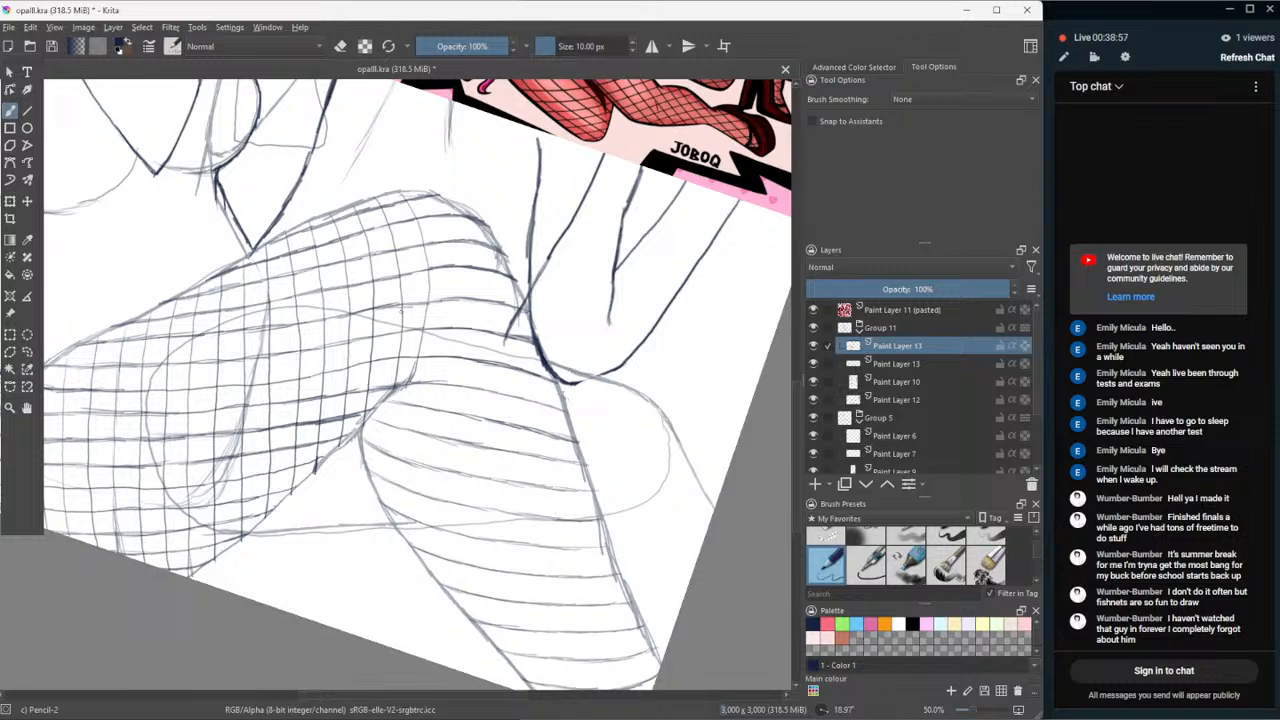
pyautogui.hotkey('ctrl', 'z')
pyautogui.moveTo(410, 208)
pyautogui.mouseDown()
pyautogui.moveTo(422, 300)
pyautogui.moveTo(402, 388)
pyautogui.mouseUp()
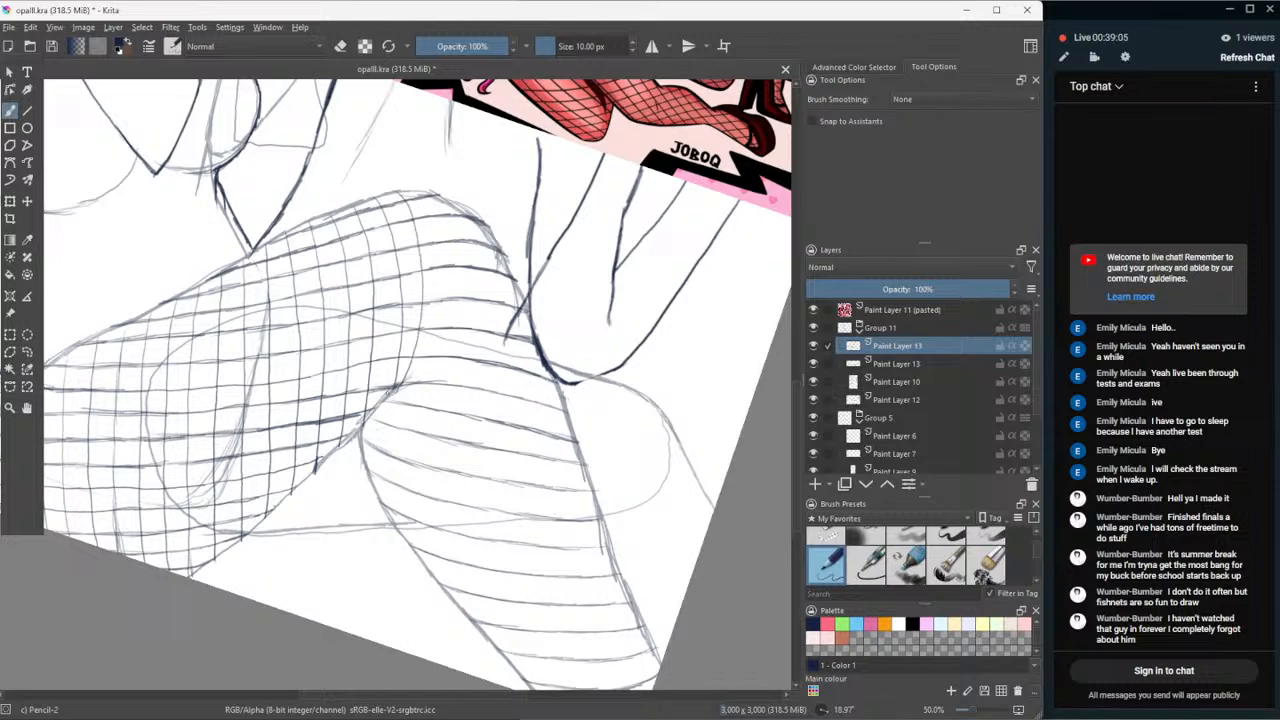
# - Draw the next lengthwise fishnet line from the top of the knee, bending it into the crease behind the knee
pyautogui.moveTo(432, 202); pyautogui.dragTo(440, 244)
pyautogui.moveTo(440, 238)
pyautogui.mouseDown()
pyautogui.moveTo(420, 372)
pyautogui.moveTo(370, 420)
pyautogui.mouseUp()
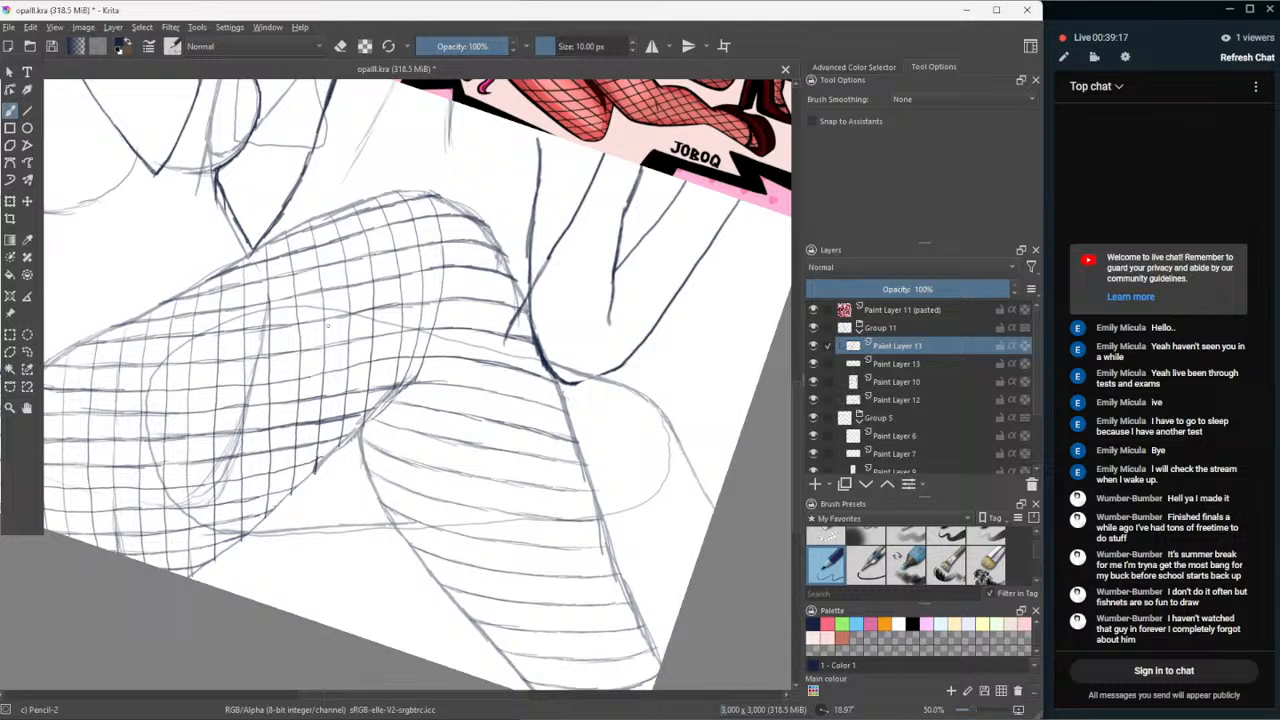
pyautogui.hotkey('ctrl', 'z')
pyautogui.hotkey('ctrl', 'z')
pyautogui.hotkey('ctrl', 'z')
pyautogui.hotkey('ctrl', 'z')
pyautogui.hotkey('ctrl', 'z')
pyautogui.moveTo(442, 276)
pyautogui.mouseDown()
pyautogui.moveTo(428, 370)
pyautogui.moveTo(363, 444)
pyautogui.mouseUp()
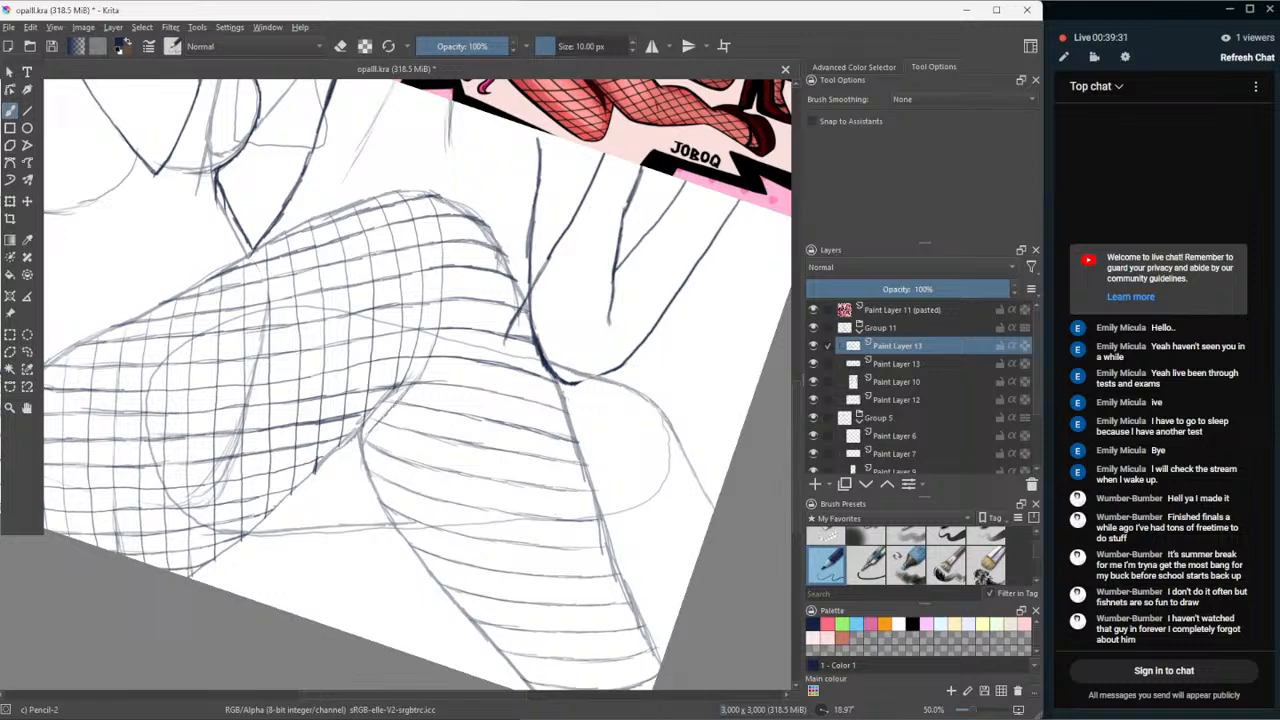
pyautogui.moveTo(363, 444); pyautogui.dragTo(360, 450)
# - Draw two more lengthwise fishnet lines around the front of the knee, sweeping back to the inner edge of the lower leg
pyautogui.moveTo(459, 210); pyautogui.dragTo(466, 286)
pyautogui.hotkey('ctrl', 'z')
pyautogui.moveTo(457, 205)
pyautogui.mouseDown()
pyautogui.moveTo(475, 304)
pyautogui.moveTo(446, 398)
pyautogui.mouseUp()
pyautogui.hotkey('ctrl', 'z')
pyautogui.moveTo(454, 208)
pyautogui.mouseDown()
pyautogui.moveTo(468, 276)
pyautogui.moveTo(451, 362)
pyautogui.moveTo(368, 465)
pyautogui.mouseUp()
pyautogui.hotkey('ctrl', 'z')
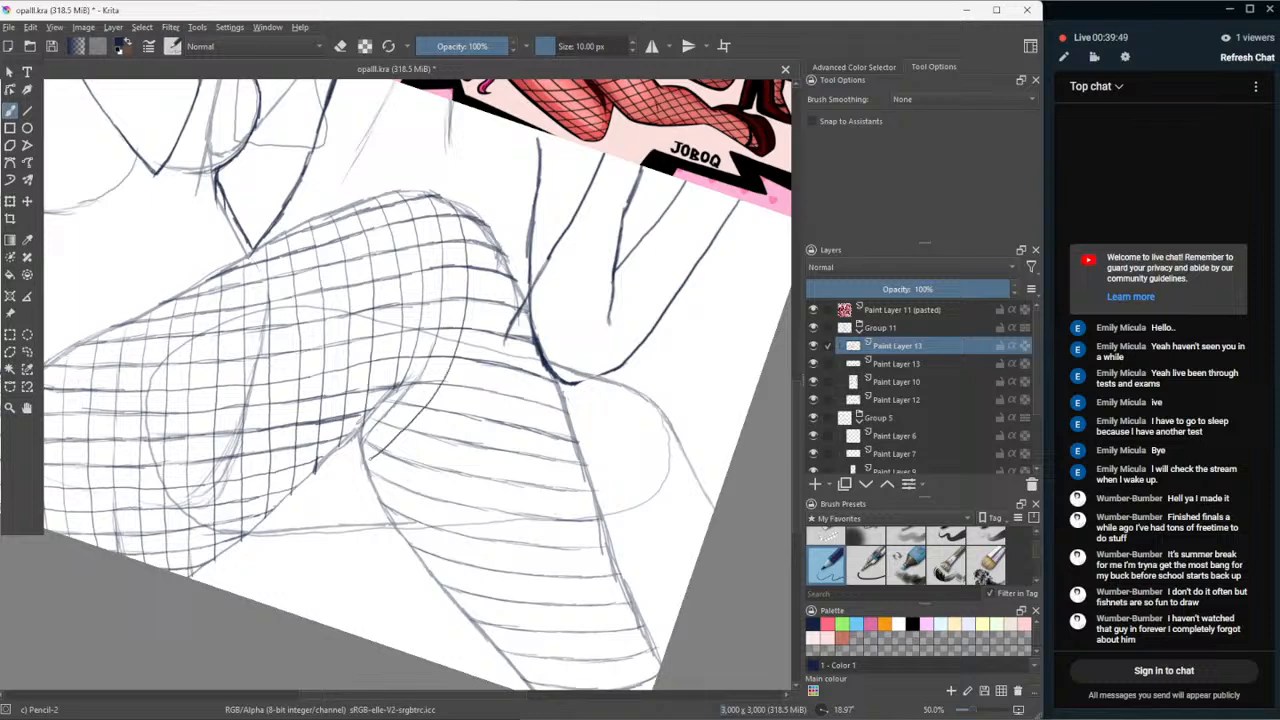
pyautogui.scroll(-4, 360, 493)
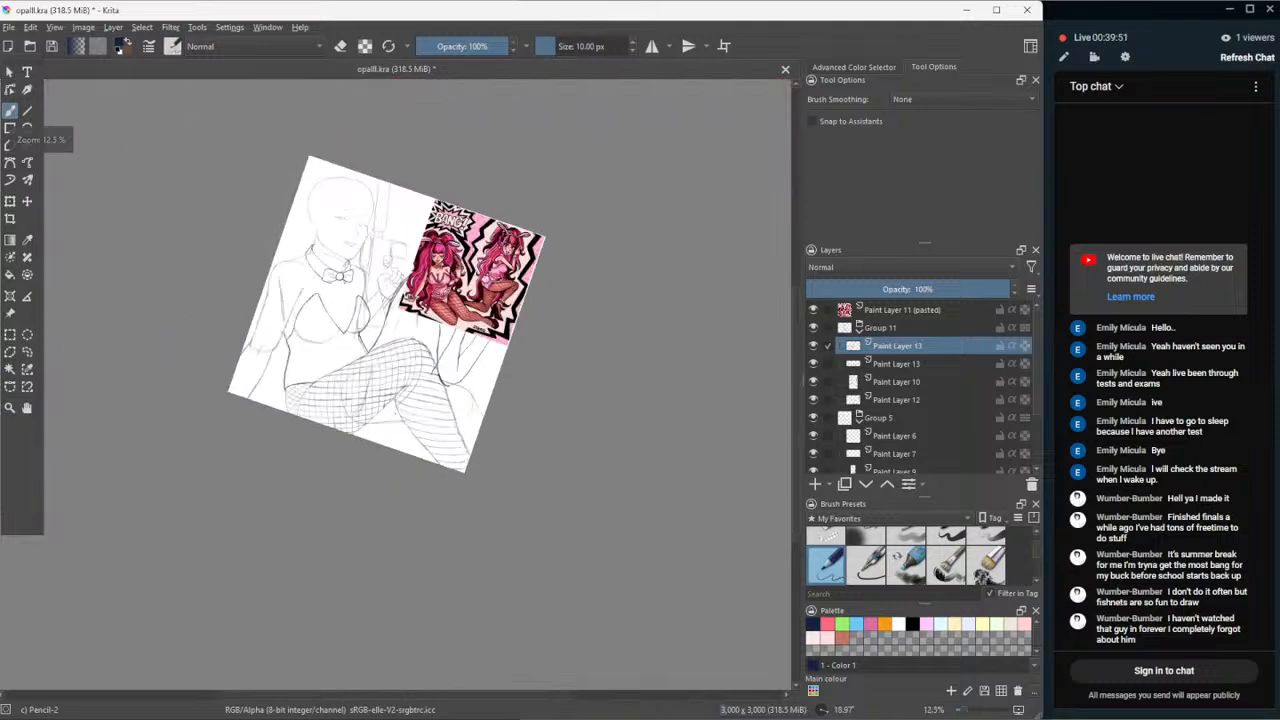
pyautogui.scroll(3, 376, 458)
pyautogui.scroll(1, 376, 458)
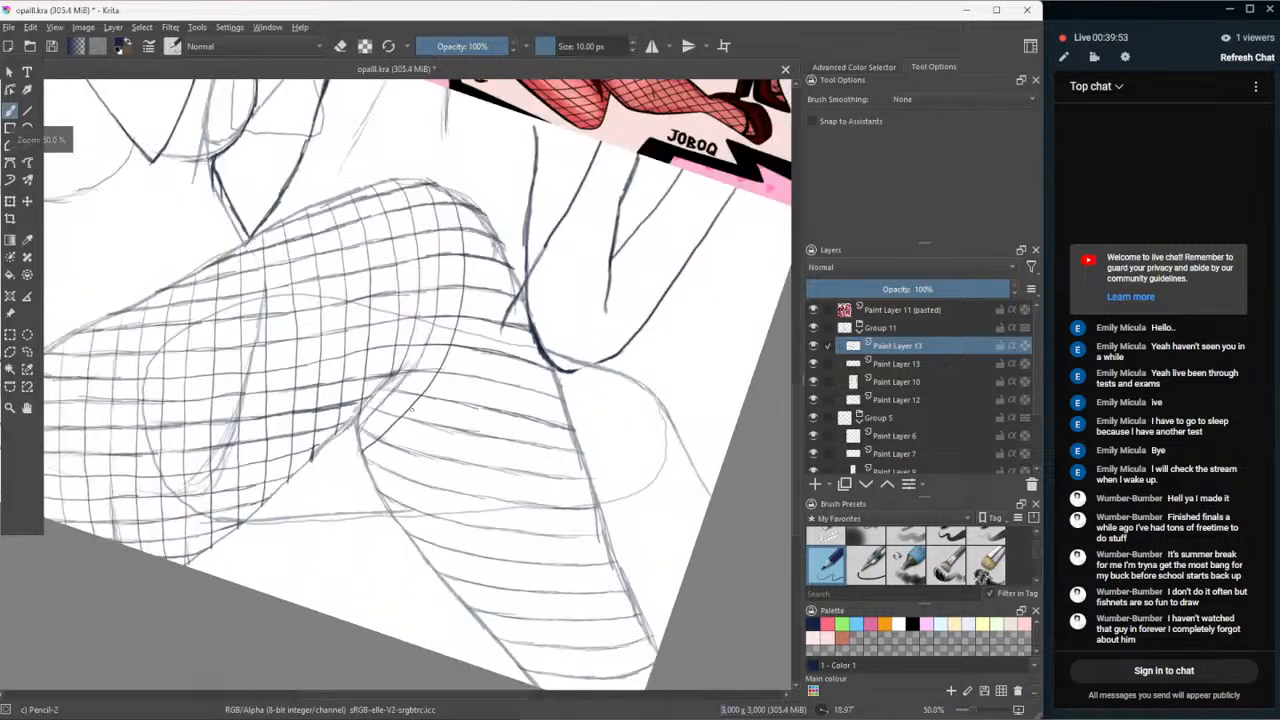
pyautogui.scroll(-4, 376, 458)
pyautogui.scroll(4, 376, 458)
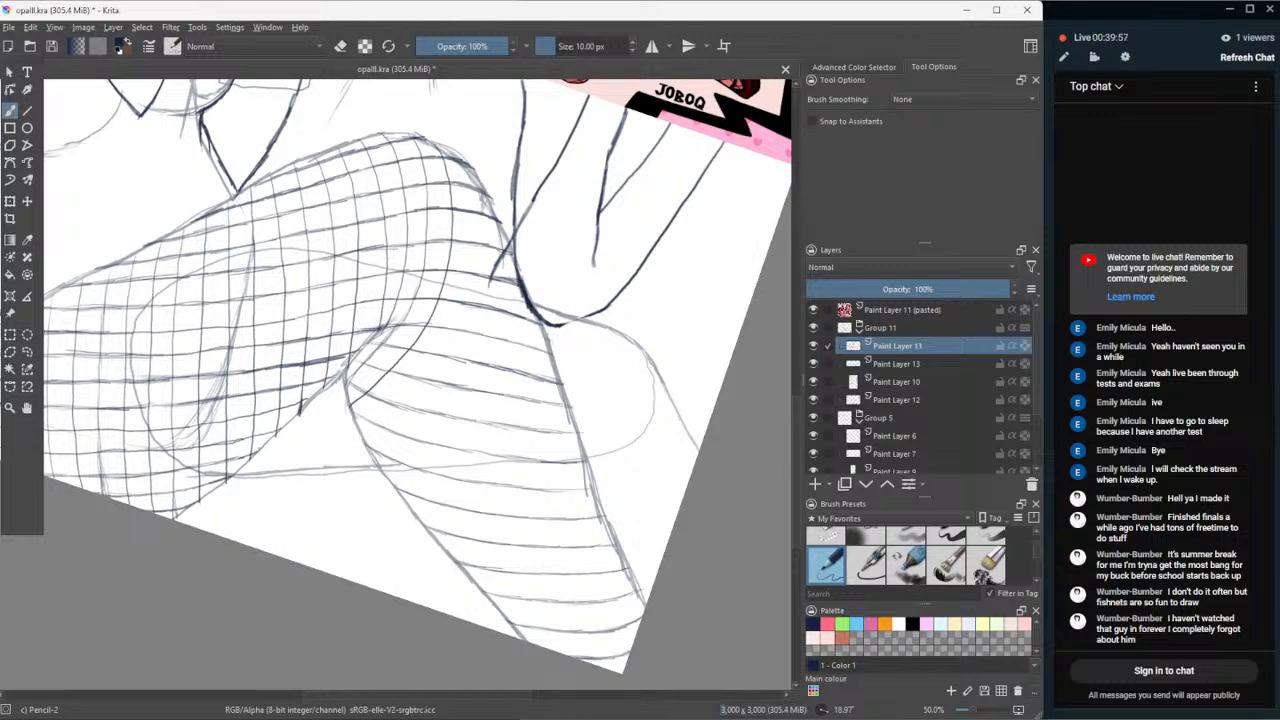
pyautogui.moveTo(470, 176)
pyautogui.mouseDown()
pyautogui.moveTo(479, 251)
pyautogui.moveTo(462, 324)
pyautogui.moveTo(364, 427)
pyautogui.mouseUp()
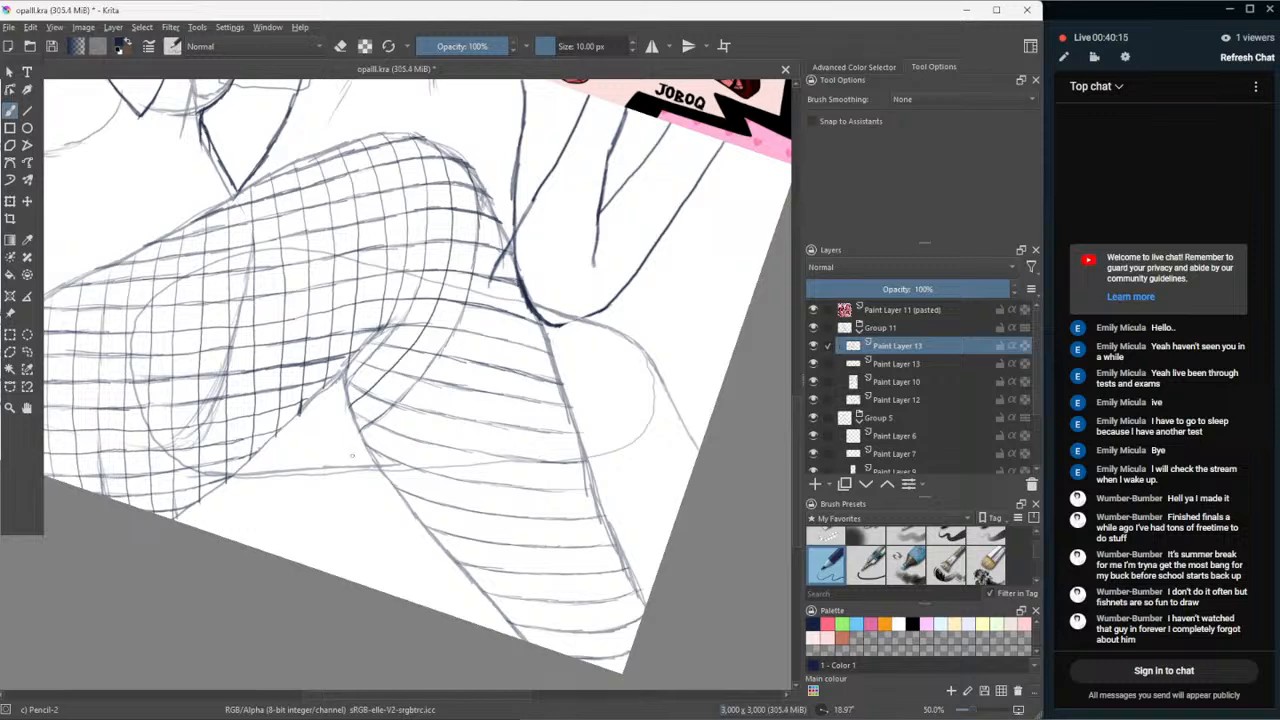
# - Switch to the Dynamic Brush tool, set its mass to 0.15, and test curved strokes on and beside the leg
pyautogui.click(10, 180)
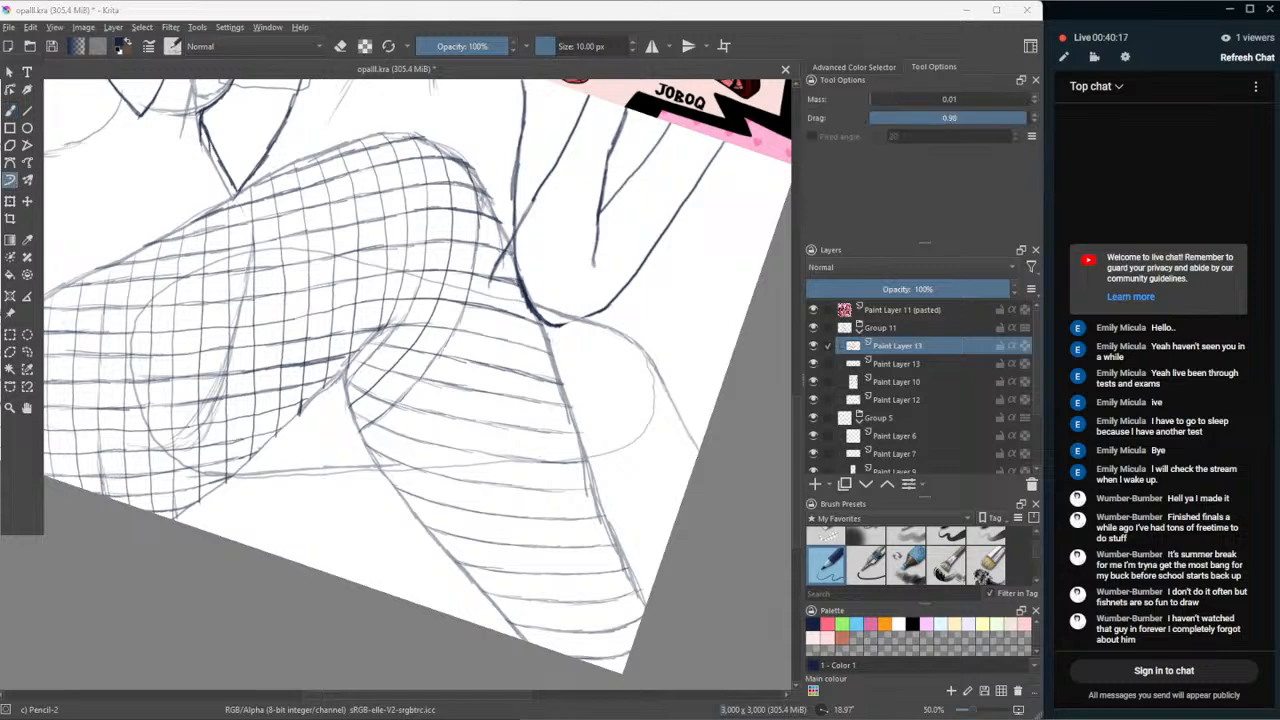
pyautogui.moveTo(502, 228); pyautogui.dragTo(478, 368)
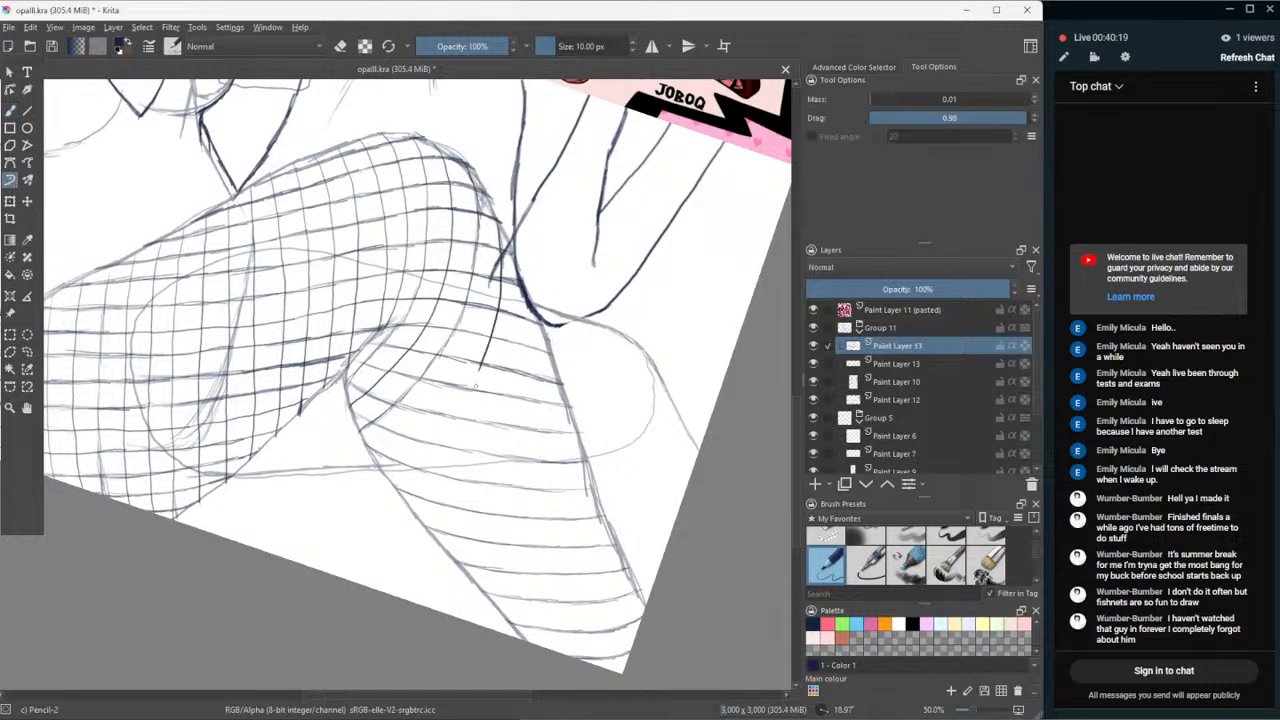
pyautogui.hotkey('ctrl', 'z')
pyautogui.moveTo(498, 232)
pyautogui.mouseDown()
pyautogui.moveTo(488, 308)
pyautogui.moveTo(444, 396)
pyautogui.mouseUp()
pyautogui.hotkey('ctrl', 'z')
pyautogui.click(892, 101)
pyautogui.moveTo(662, 292)
pyautogui.mouseDown()
pyautogui.moveTo(639, 376)
pyautogui.moveTo(618, 420)
pyautogui.mouseUp()
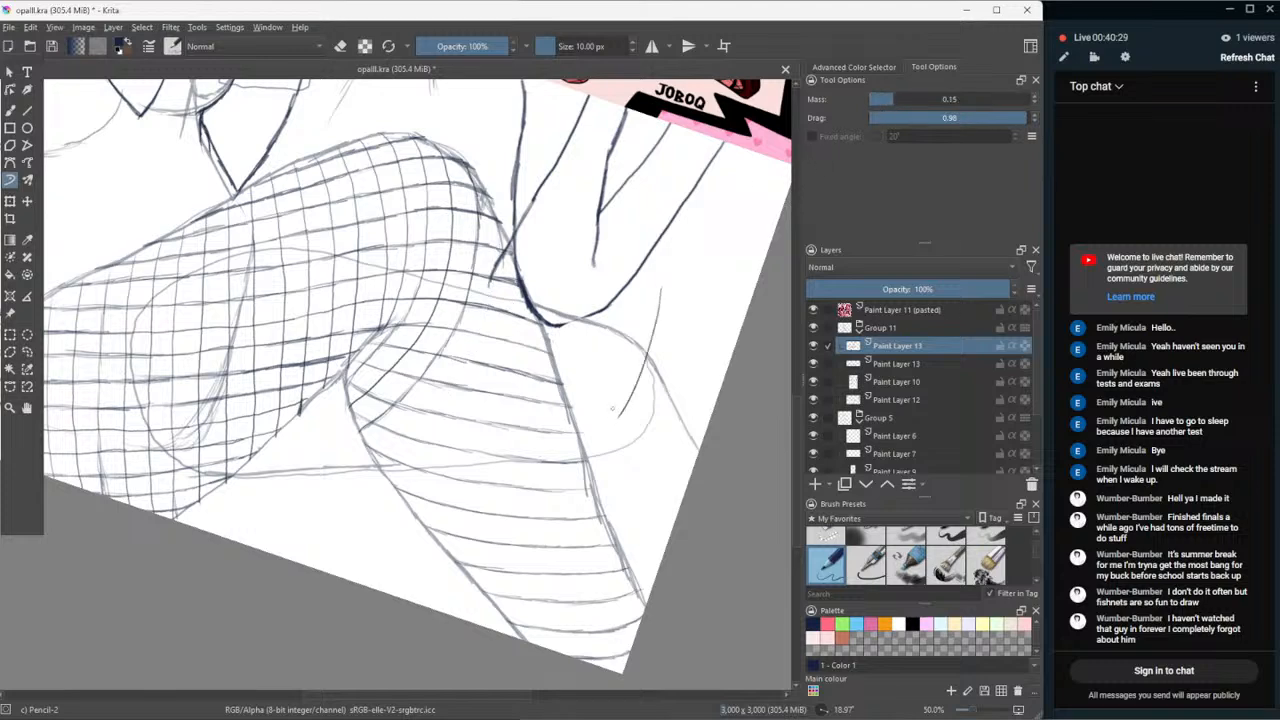
pyautogui.hotkey('ctrl', 'z')
pyautogui.moveTo(688, 282); pyautogui.dragTo(626, 377)
pyautogui.hotkey('ctrl', 'z')
# - Draw a smooth lengthwise fishnet line from the knee's outer edge, curving down across the lower leg
pyautogui.moveTo(497, 222)
pyautogui.mouseDown()
pyautogui.moveTo(482, 322)
pyautogui.moveTo(418, 424)
pyautogui.mouseUp()
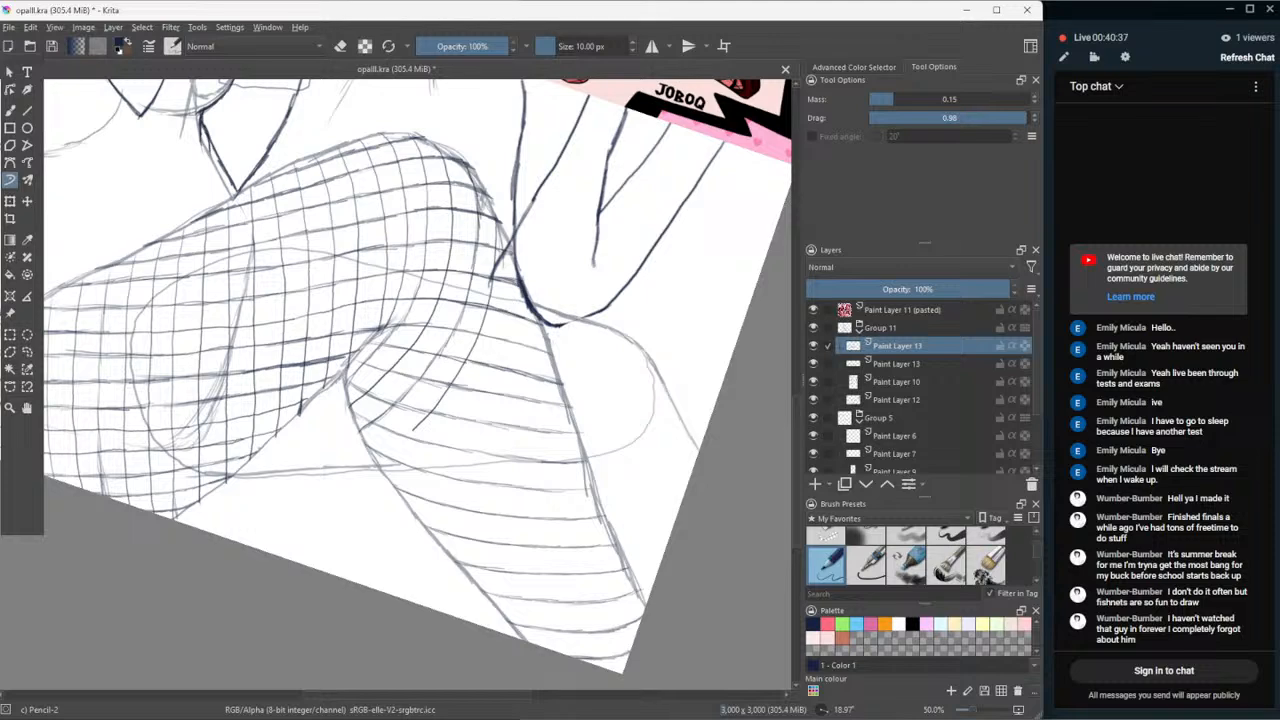
pyautogui.moveTo(452, 382); pyautogui.dragTo(412, 433)
pyautogui.hotkey('ctrl', 'z')
# - Examine the fishnet pattern on the whole figure against the reference artwork and check the unfinished lower leg up close
pyautogui.press('2')
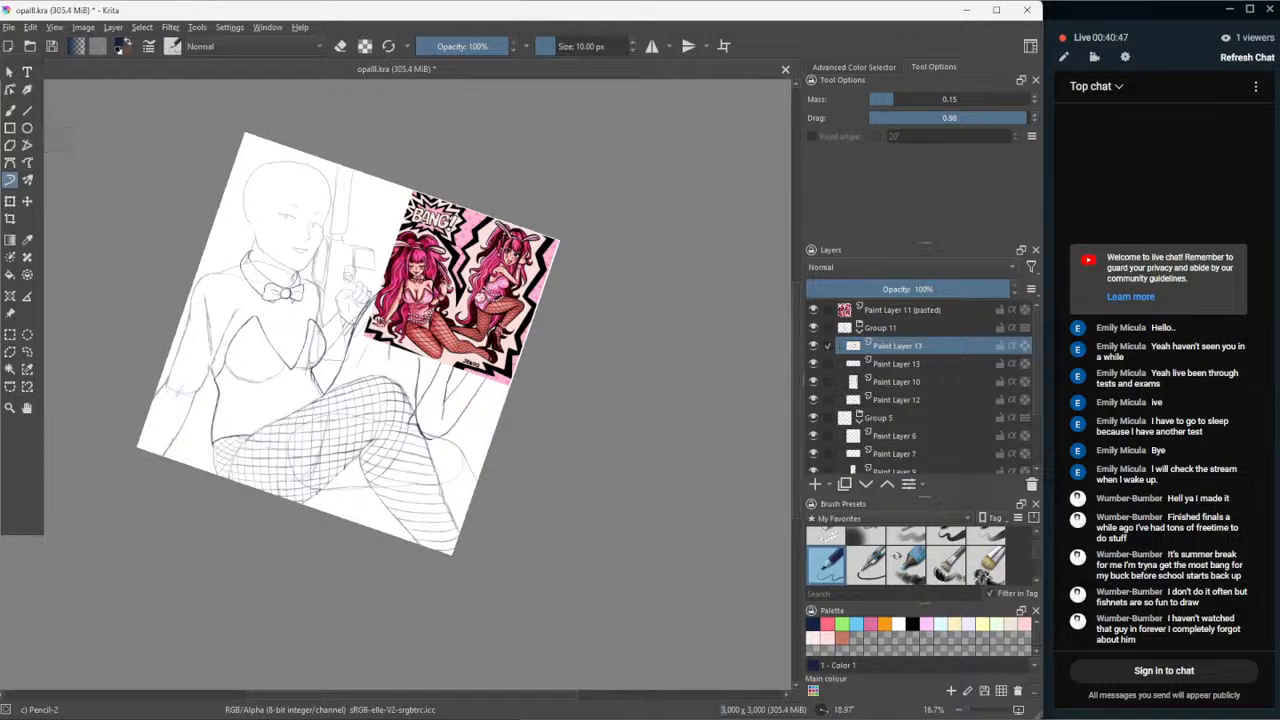
pyautogui.scroll(1, 309, 486)
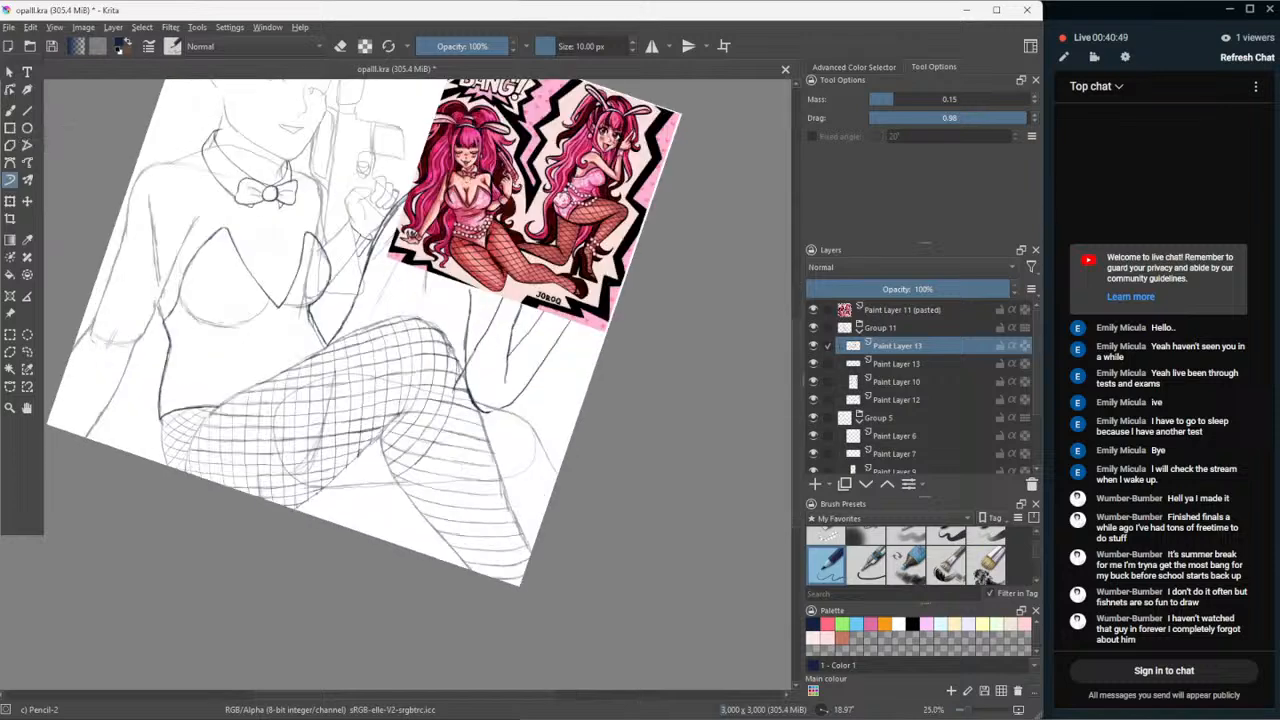
pyautogui.scroll(2, 316, 496)
pyautogui.scroll(-3, 316, 496)
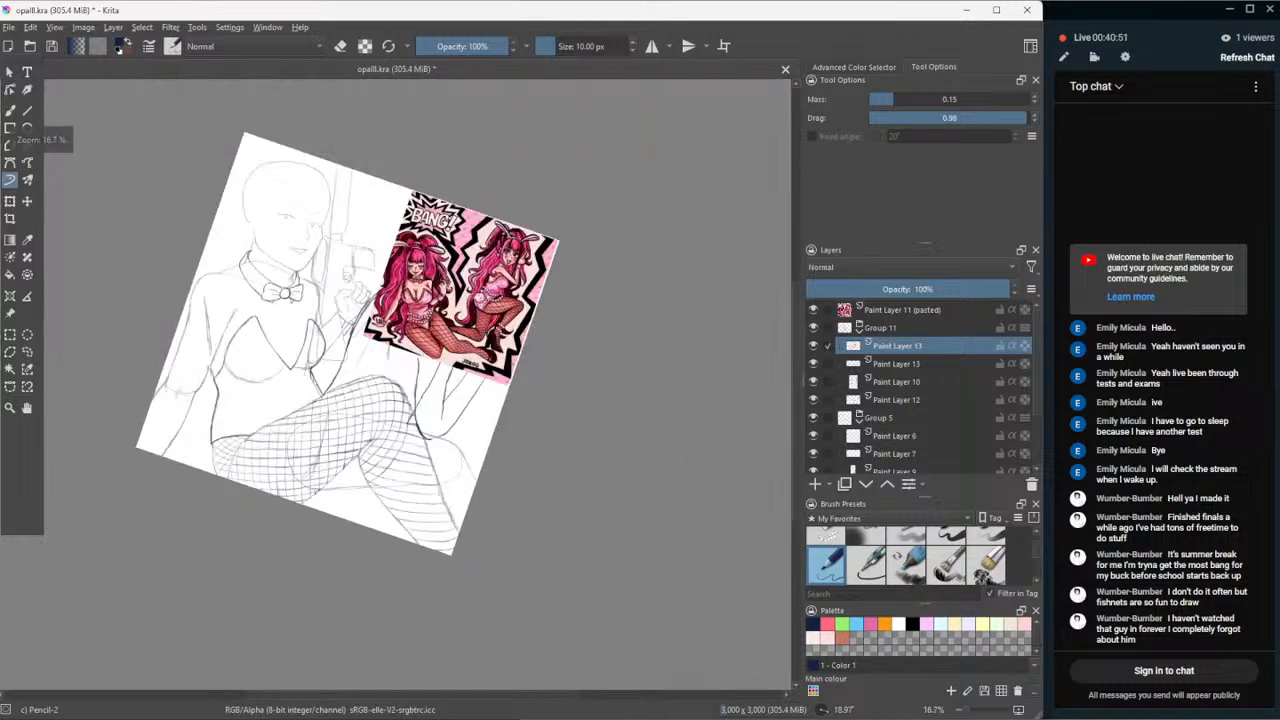
pyautogui.scroll(3, 193, 400)
pyautogui.scroll(-1, 193, 400)
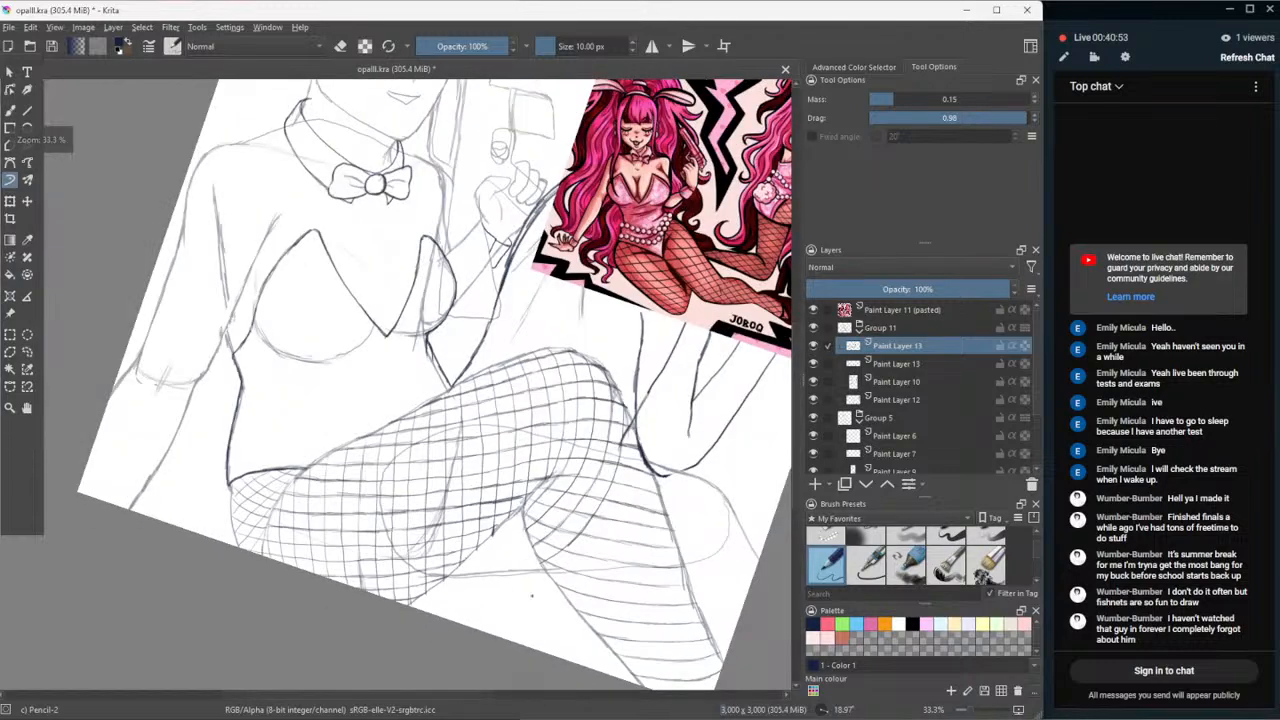
pyautogui.scroll(1, 714, 656)
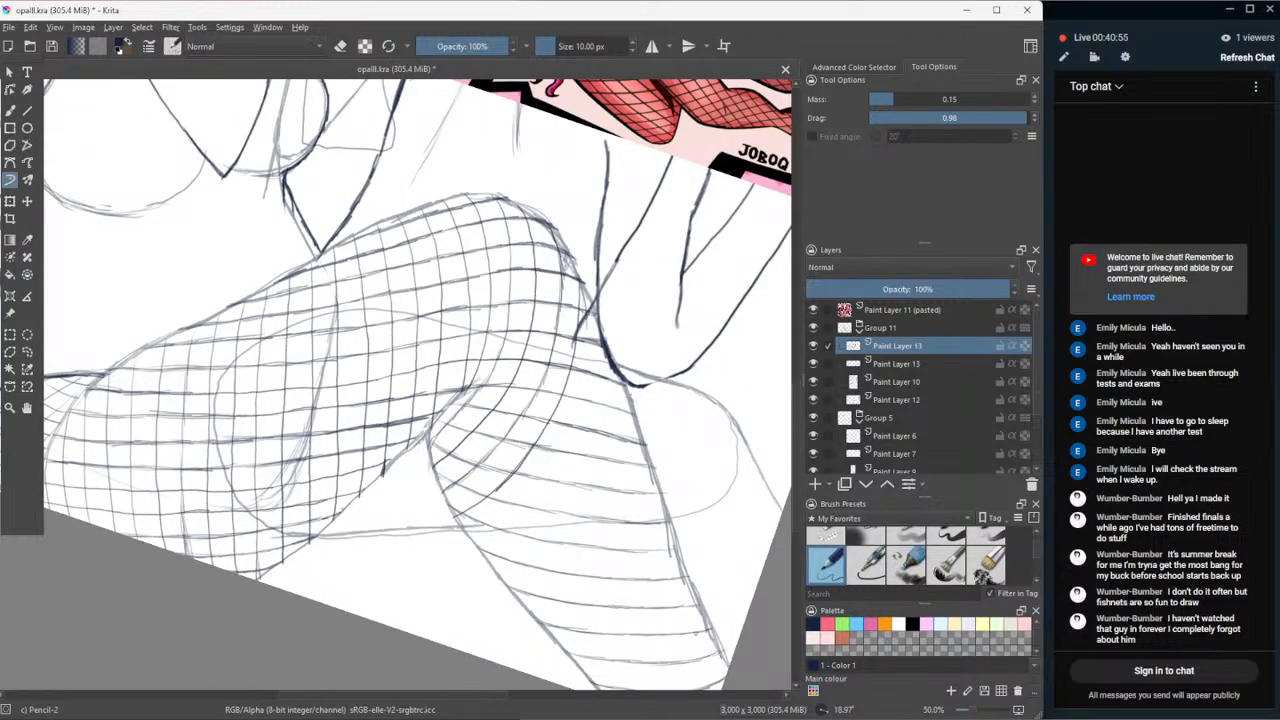
pyautogui.click(27, 407)
pyautogui.moveTo(384, 406); pyautogui.dragTo(291, 287)
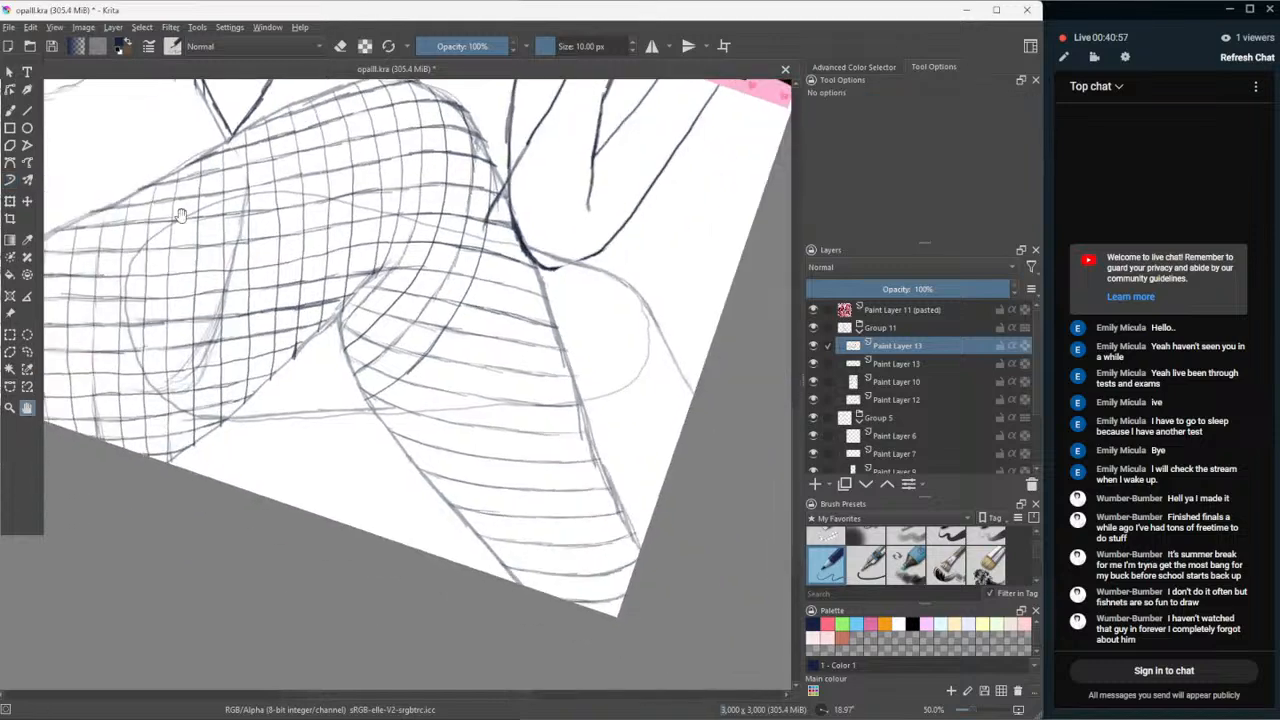
# - Reactivate the Dynamic Brush tool and save the drawing
pyautogui.click(10, 181)
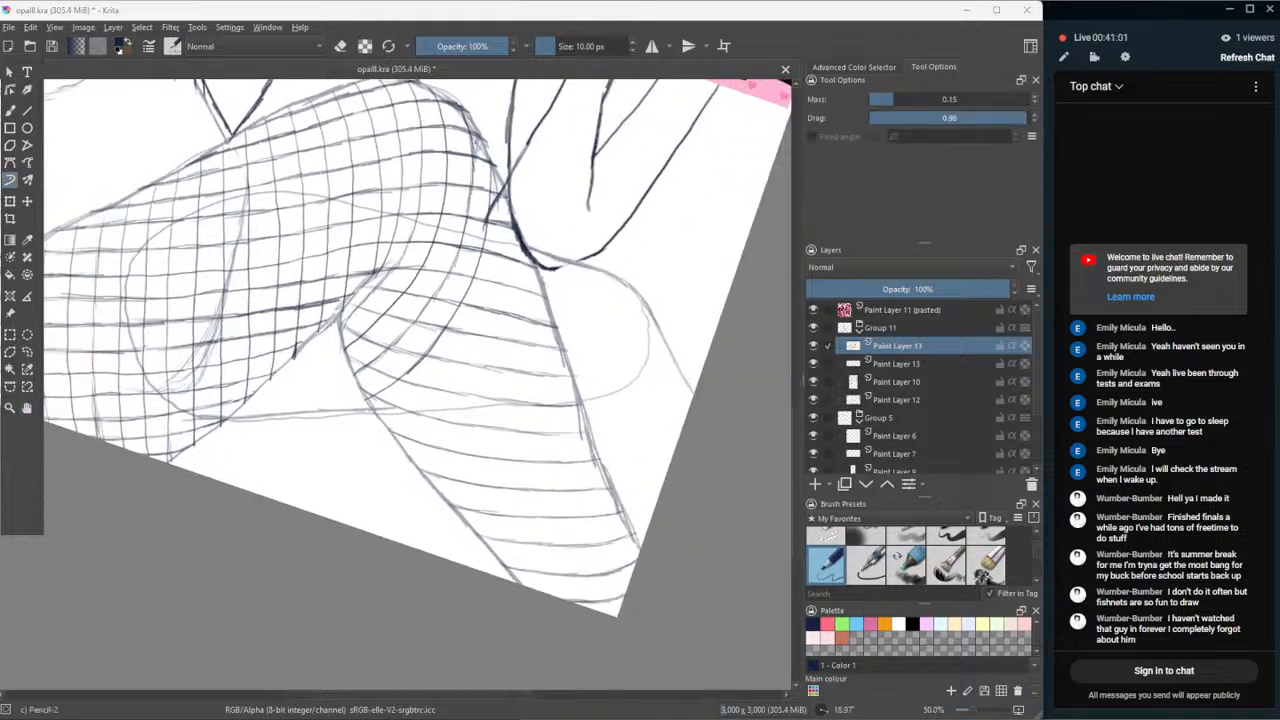
pyautogui.hotkey('ctrl', 's')
pyautogui.moveTo(508, 229)
pyautogui.mouseDown()
pyautogui.moveTo(488, 299)
pyautogui.moveTo(498, 277)
pyautogui.mouseUp()
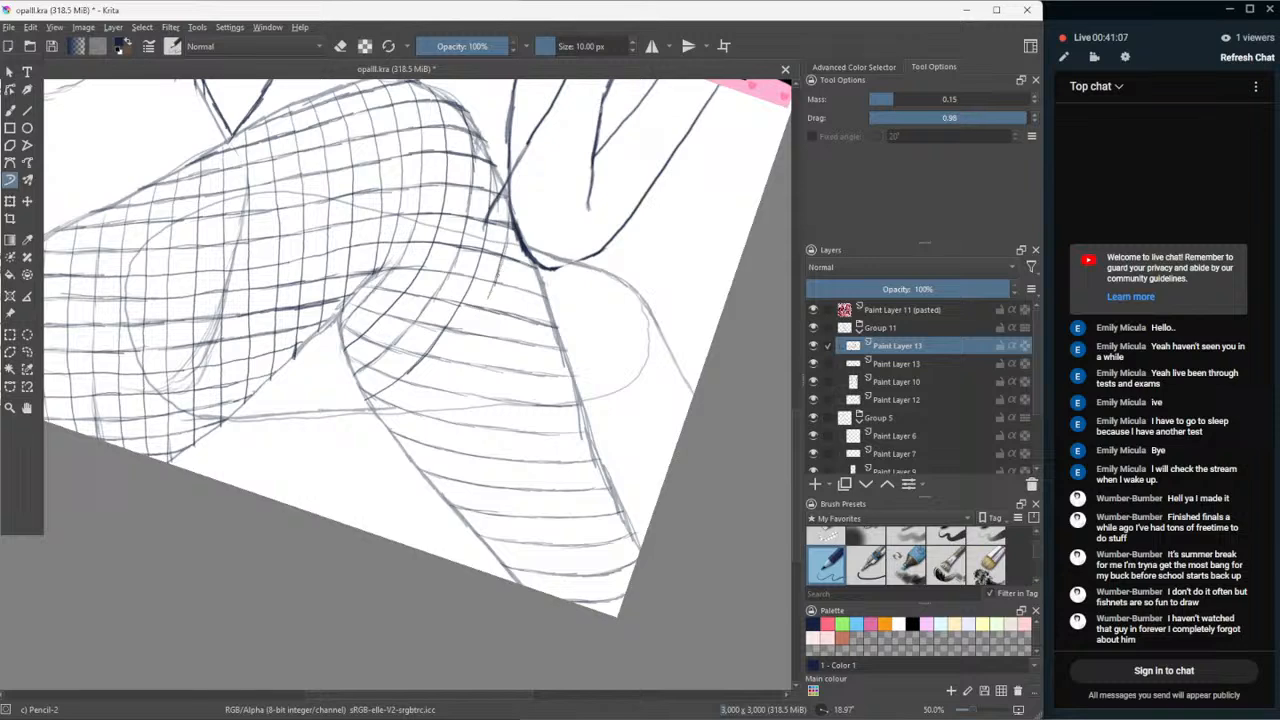
pyautogui.hotkey('ctrl', 'z')
pyautogui.hotkey('ctrl', 'z')
pyautogui.hotkey('ctrl', 'z')
pyautogui.hotkey('ctrl', 'z')
# - Draw a curved fishnet line from the knee's outer edge diagonally down to the inner edge of the lower leg
pyautogui.moveTo(510, 220)
pyautogui.mouseDown()
pyautogui.moveTo(485, 316)
pyautogui.moveTo(427, 391)
pyautogui.mouseUp()
pyautogui.moveTo(468, 340)
pyautogui.mouseDown()
pyautogui.moveTo(452, 376)
pyautogui.moveTo(382, 420)
pyautogui.mouseUp()
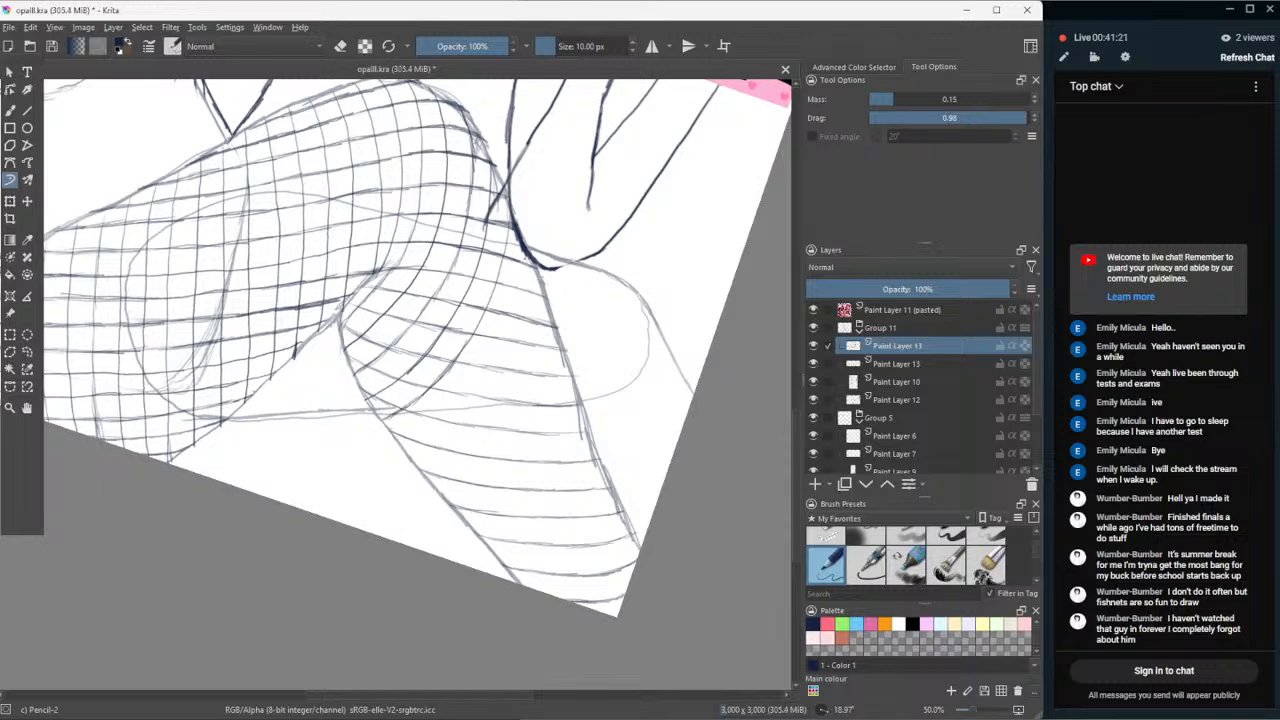
pyautogui.moveTo(528, 256); pyautogui.dragTo(488, 354)
pyautogui.hotkey('ctrl', 'z')
pyautogui.hotkey('ctrl', 'z')
pyautogui.hotkey('ctrl', 'z')
pyautogui.hotkey('ctrl', 'z')
pyautogui.hotkey('ctrl', 'z')
pyautogui.hotkey('ctrl', 'z')
pyautogui.hotkey('ctrl', 'z')
# - Draw five evenly spaced fishnet lines curving from the lower leg's outer edge down to its inner edge, lowering the brush mass to 0.10 after the first
pyautogui.moveTo(526, 264)
pyautogui.mouseDown()
pyautogui.moveTo(484, 362)
pyautogui.moveTo(392, 444)
pyautogui.mouseUp()
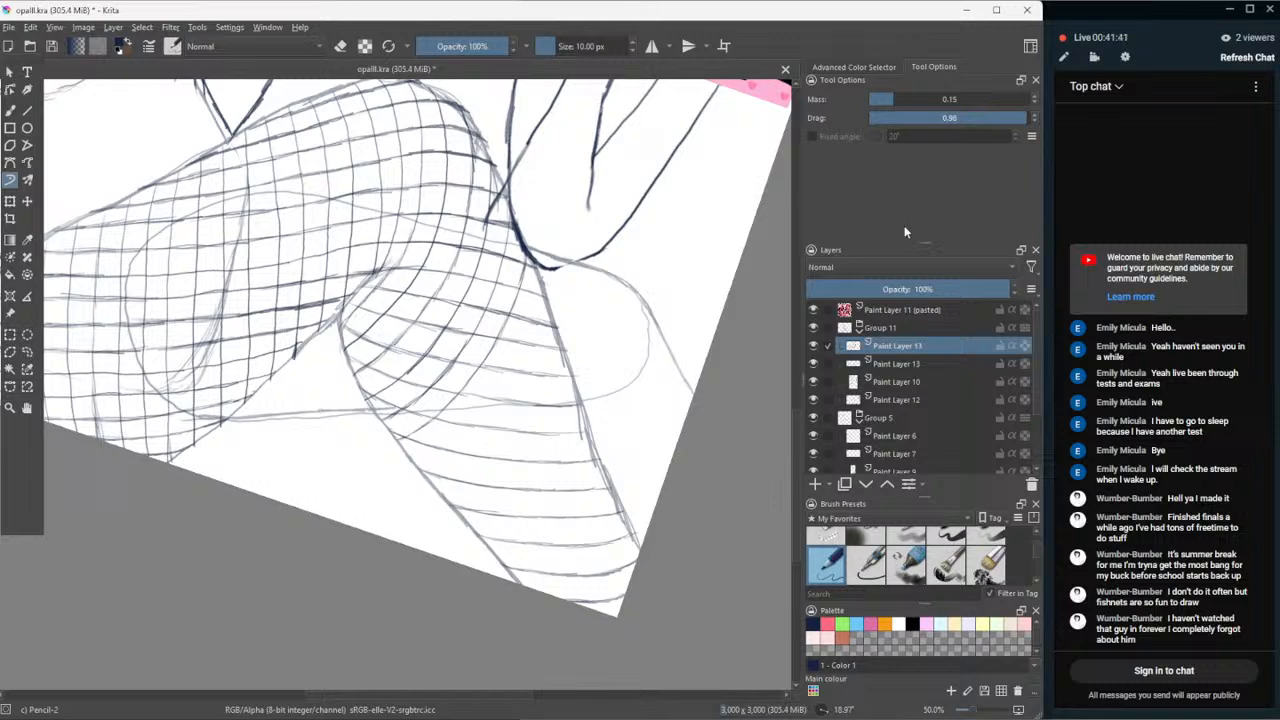
pyautogui.click(883, 98)
pyautogui.moveTo(536, 320)
pyautogui.mouseDown()
pyautogui.moveTo(474, 418)
pyautogui.moveTo(404, 460)
pyautogui.mouseUp()
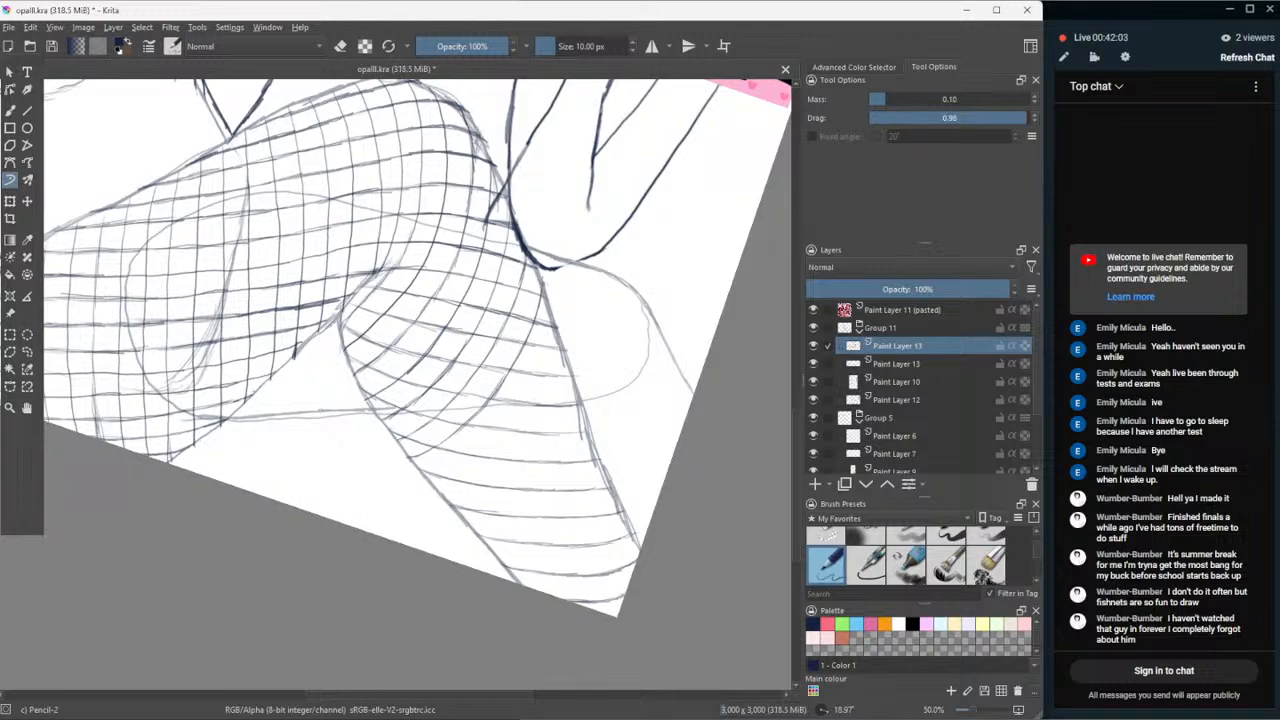
pyautogui.moveTo(557, 334)
pyautogui.mouseDown()
pyautogui.moveTo(498, 436)
pyautogui.moveTo(426, 484)
pyautogui.mouseUp()
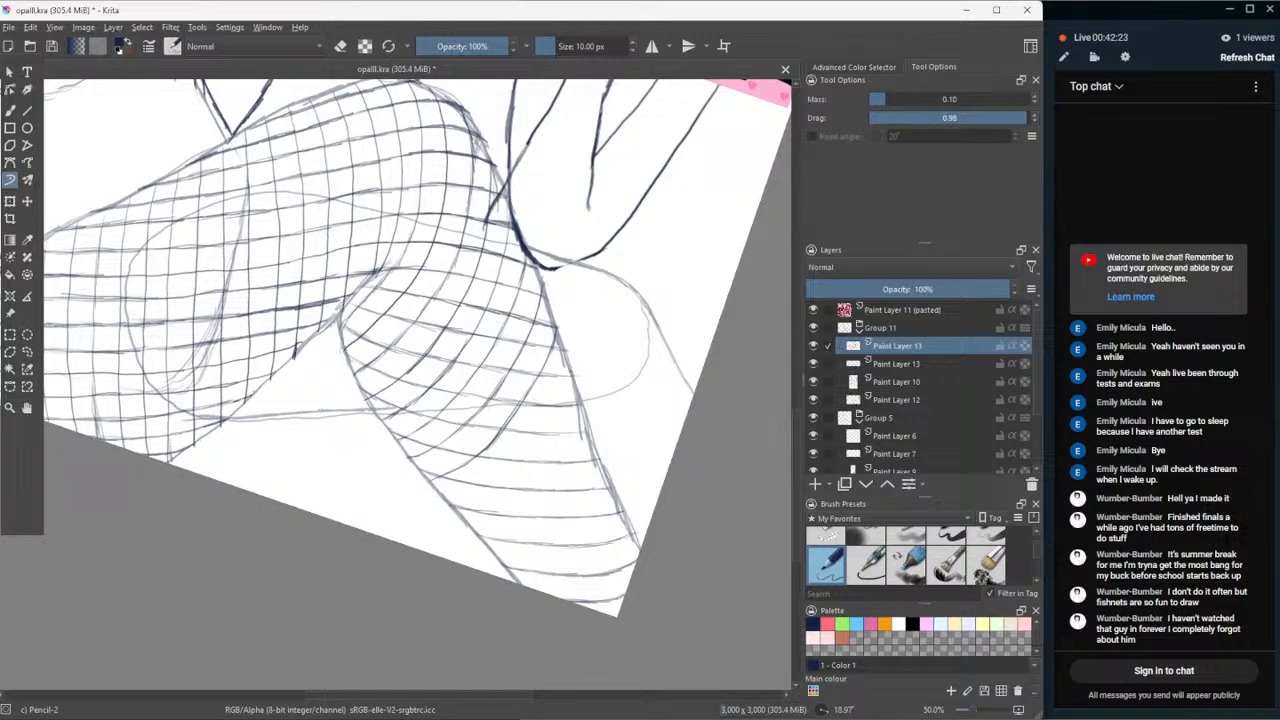
pyautogui.moveTo(569, 368)
pyautogui.mouseDown()
pyautogui.moveTo(527, 451)
pyautogui.moveTo(453, 509)
pyautogui.mouseUp()
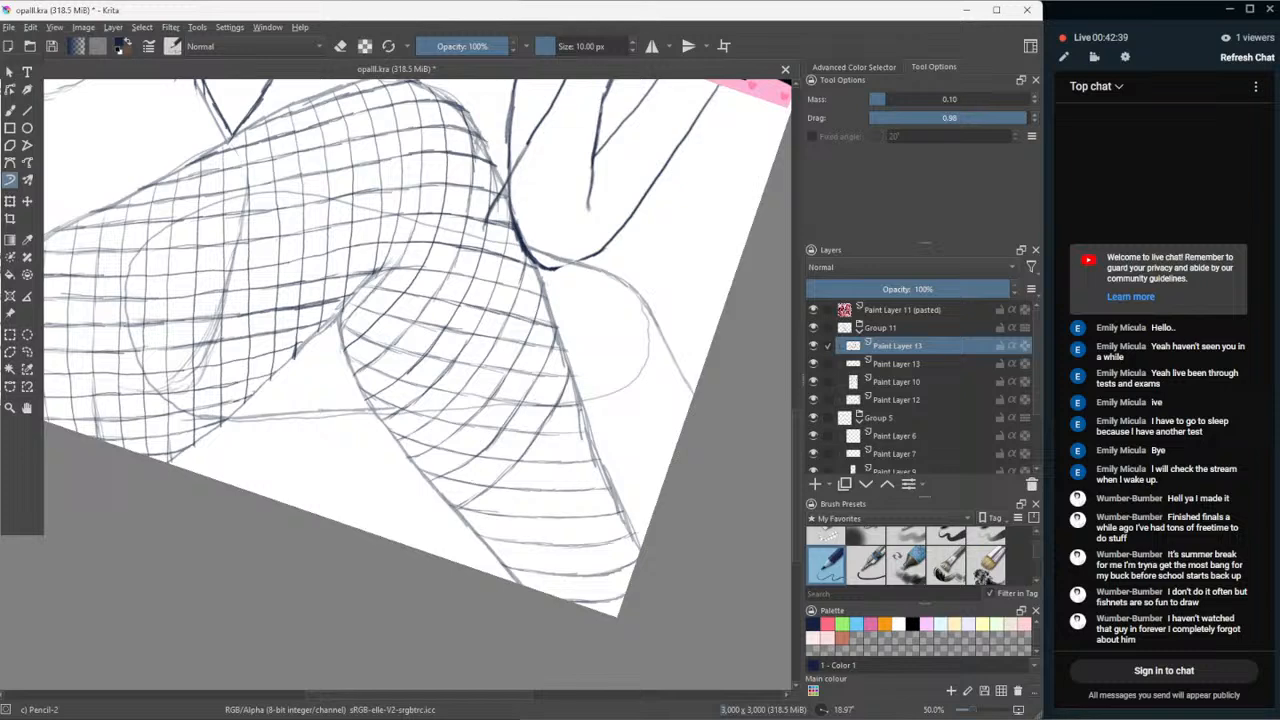
pyautogui.moveTo(580, 405)
pyautogui.mouseDown()
pyautogui.moveTo(542, 480)
pyautogui.moveTo(472, 534)
pyautogui.mouseUp()
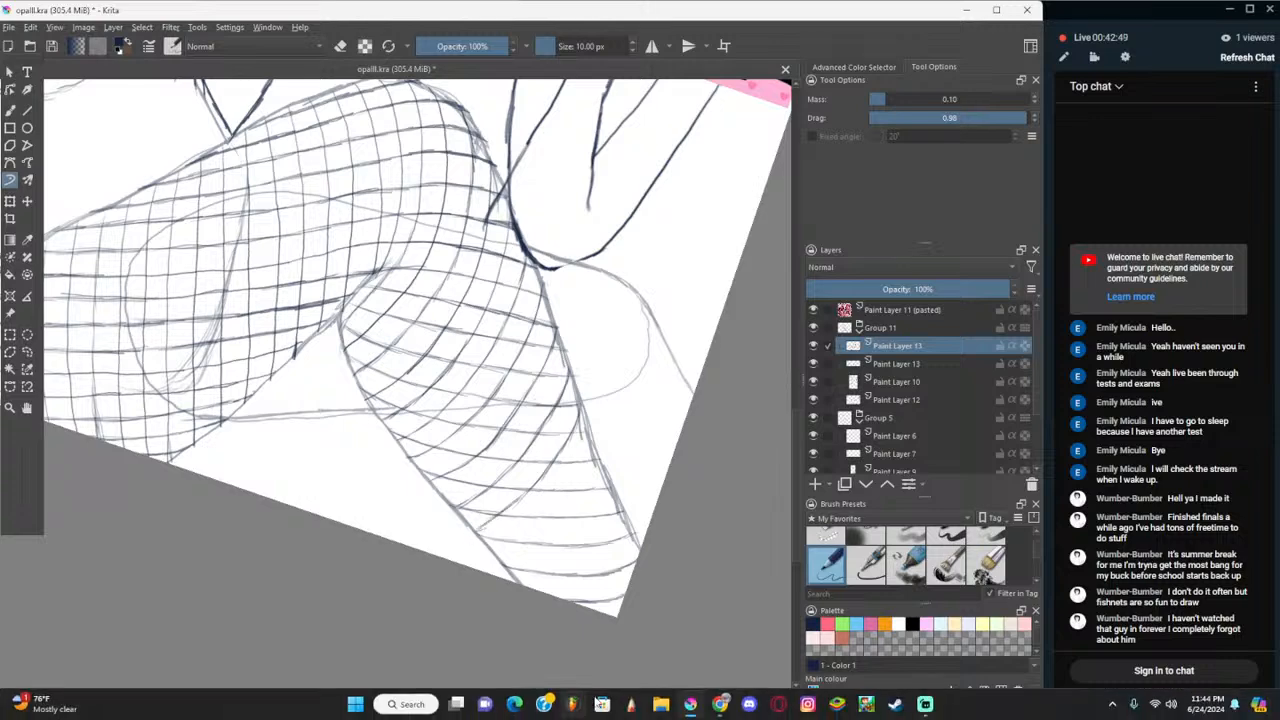
# - Switch to YouTube in the browser, pause the playing video and read through its comments
pyautogui.click(719, 706)
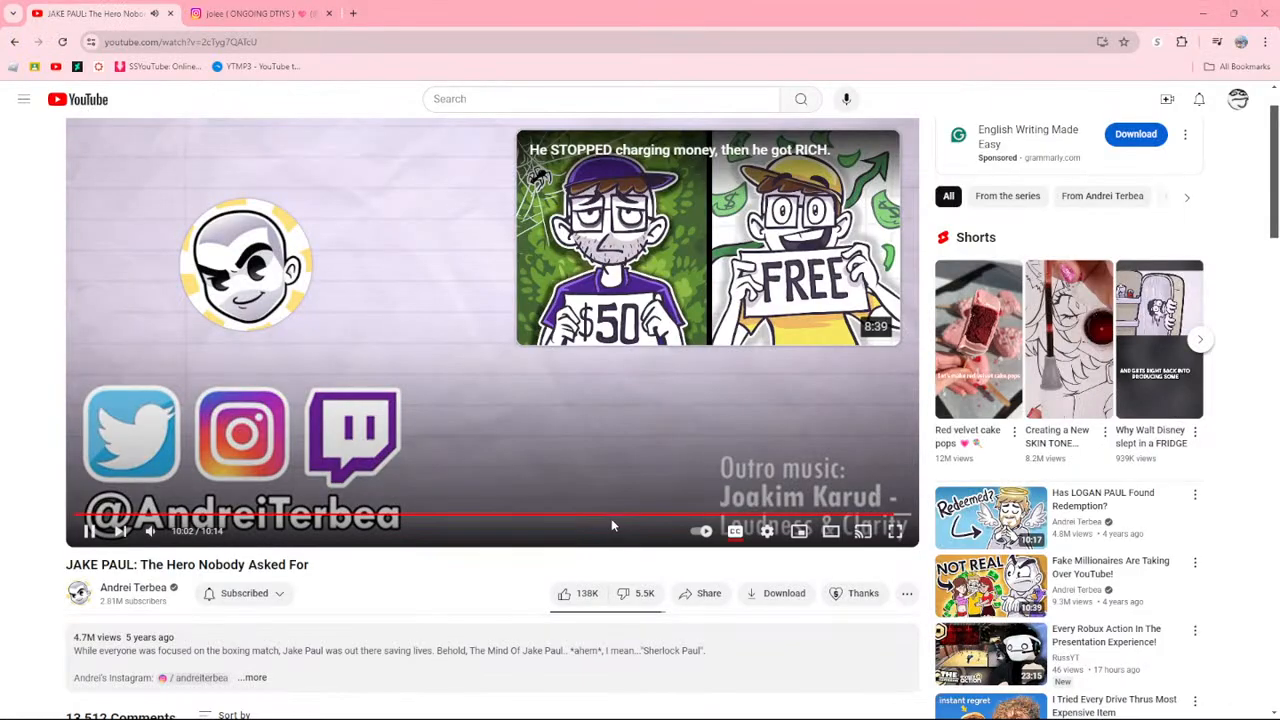
pyautogui.press('space')
pyautogui.scroll(-3, 489, 551)
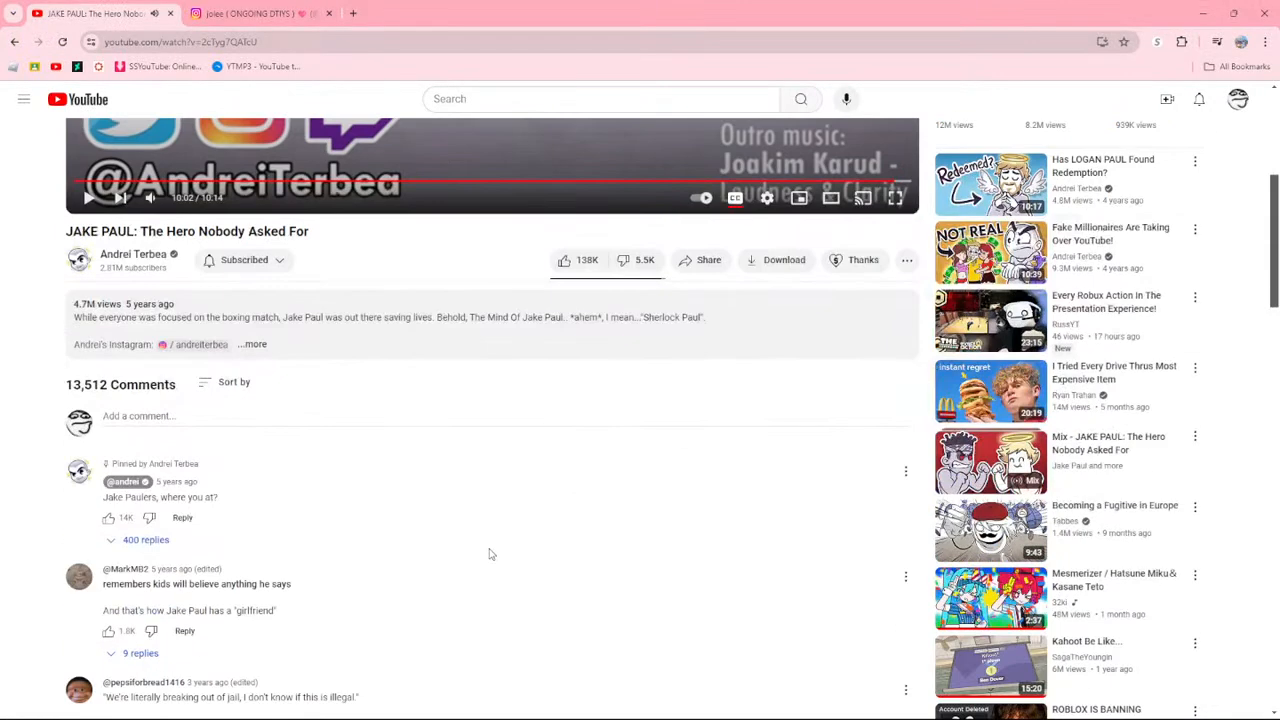
pyautogui.scroll(1, 489, 551)
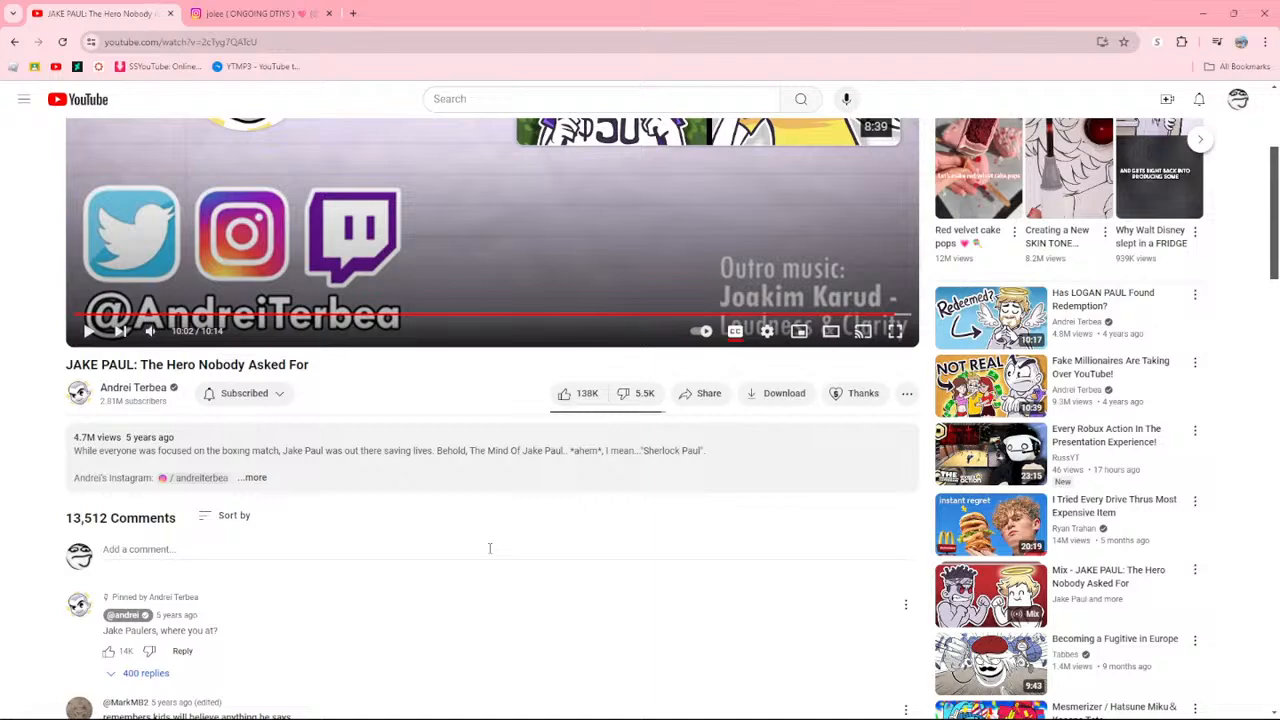
pyautogui.scroll(-2, 489, 548)
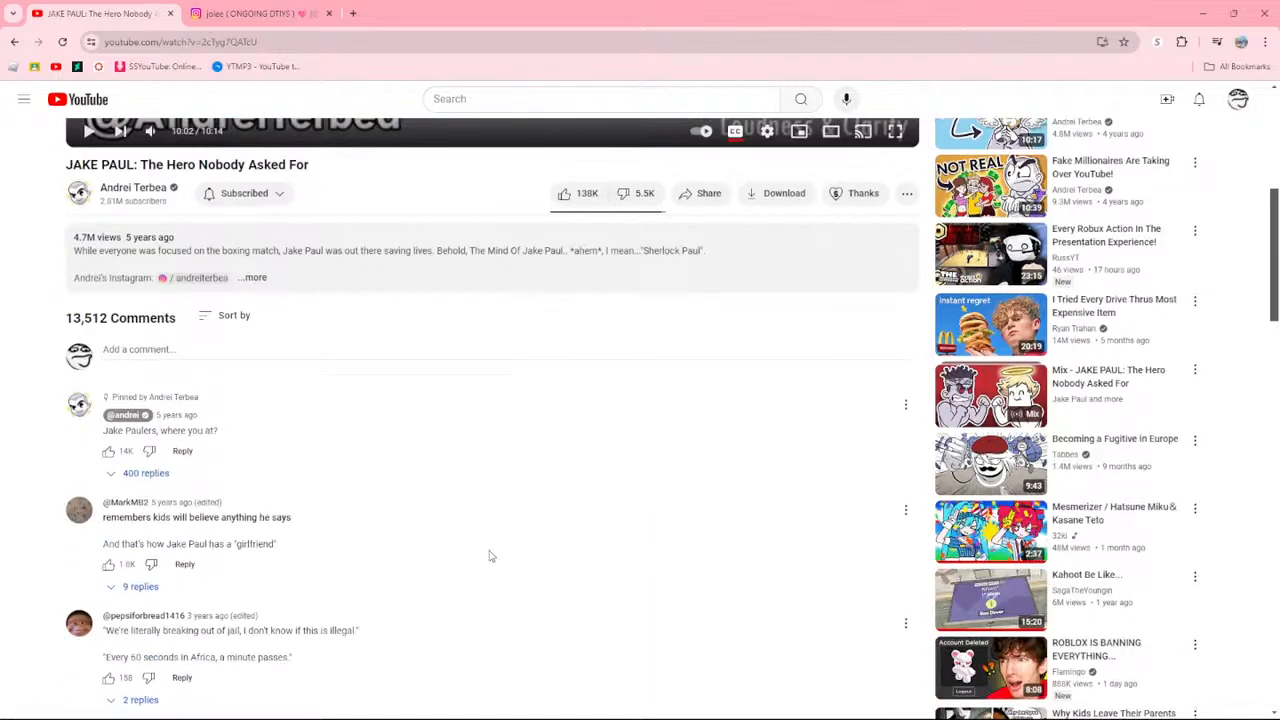
pyautogui.scroll(-1, 489, 556)
pyautogui.scroll(-2, 489, 566)
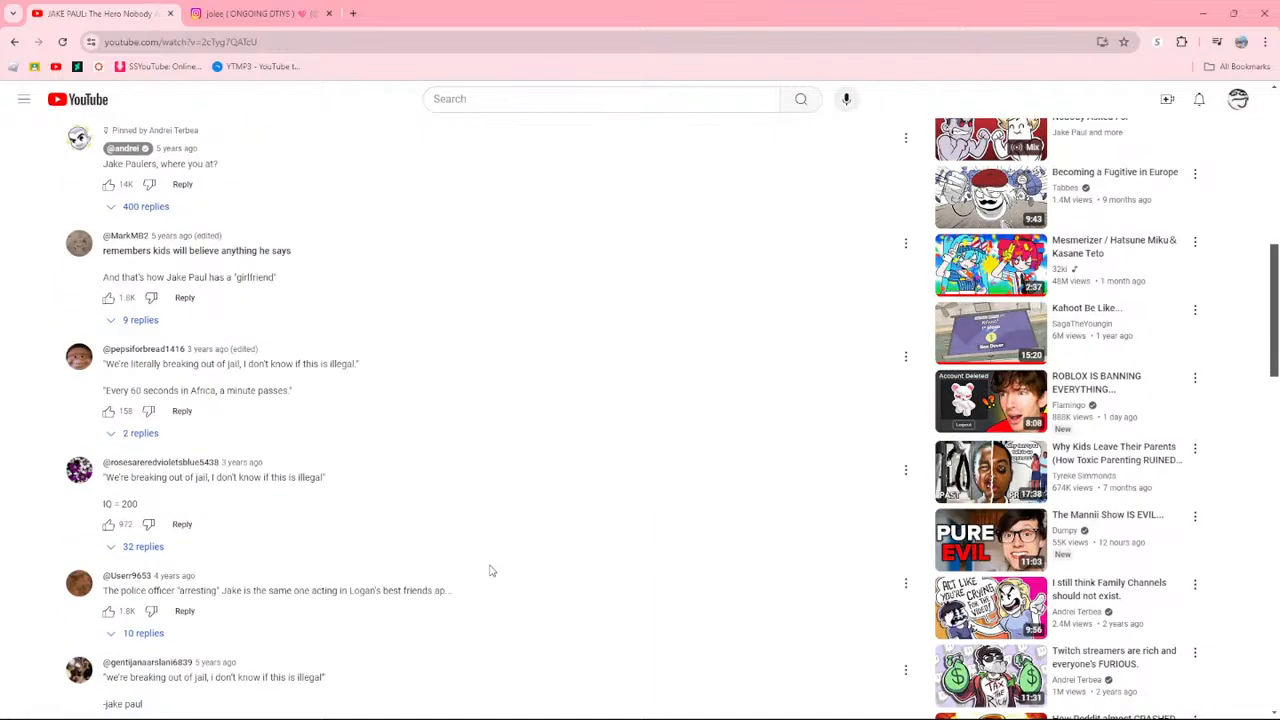
pyautogui.scroll(-2, 489, 570)
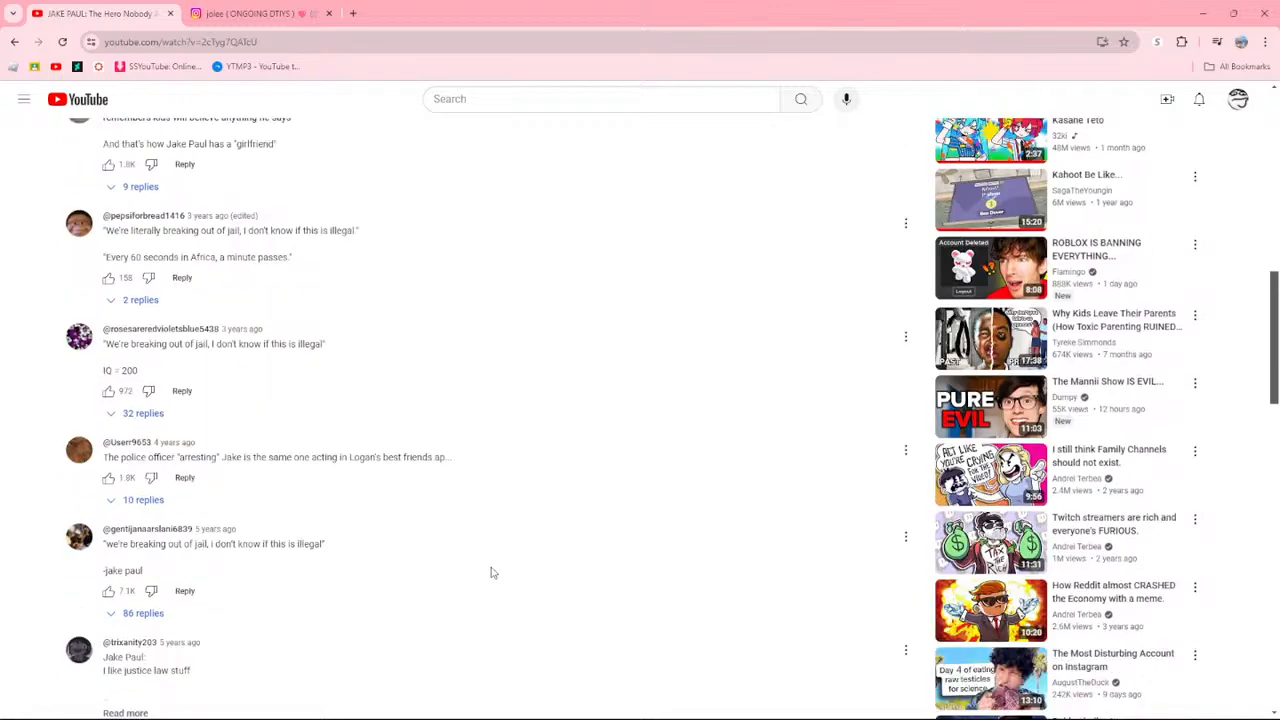
pyautogui.scroll(-2, 491, 571)
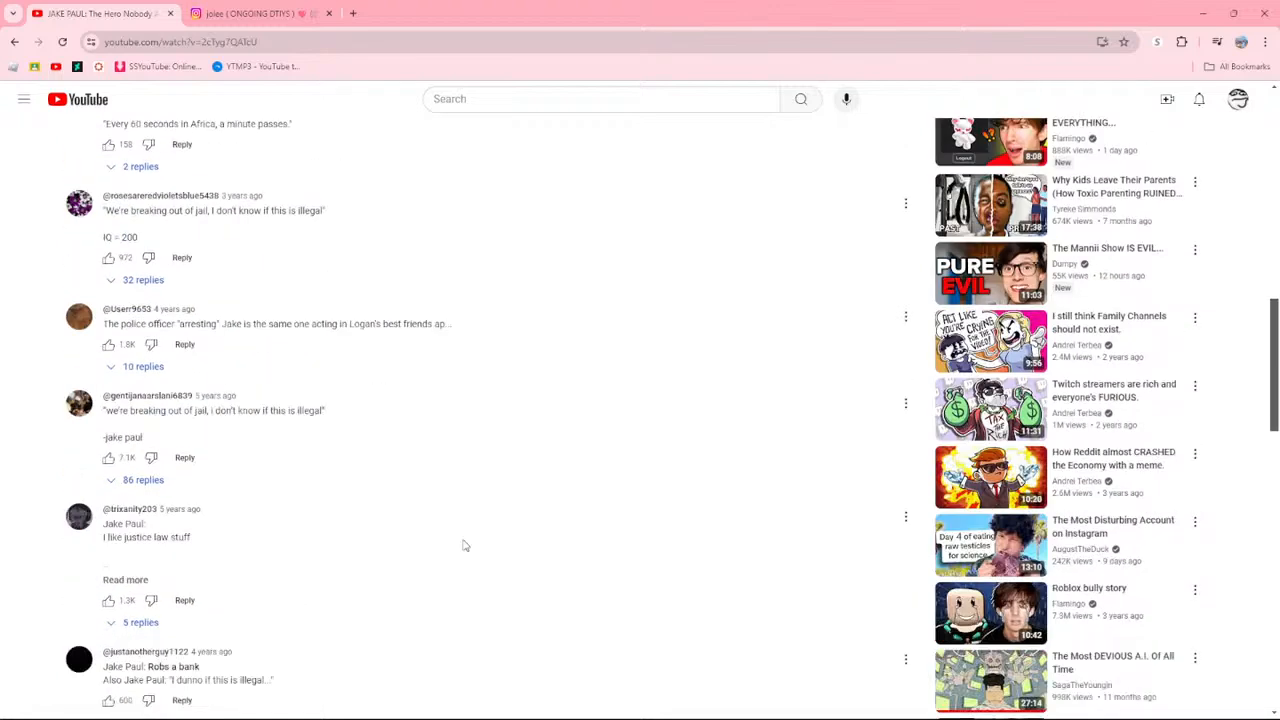
pyautogui.scroll(-3, 729, 532)
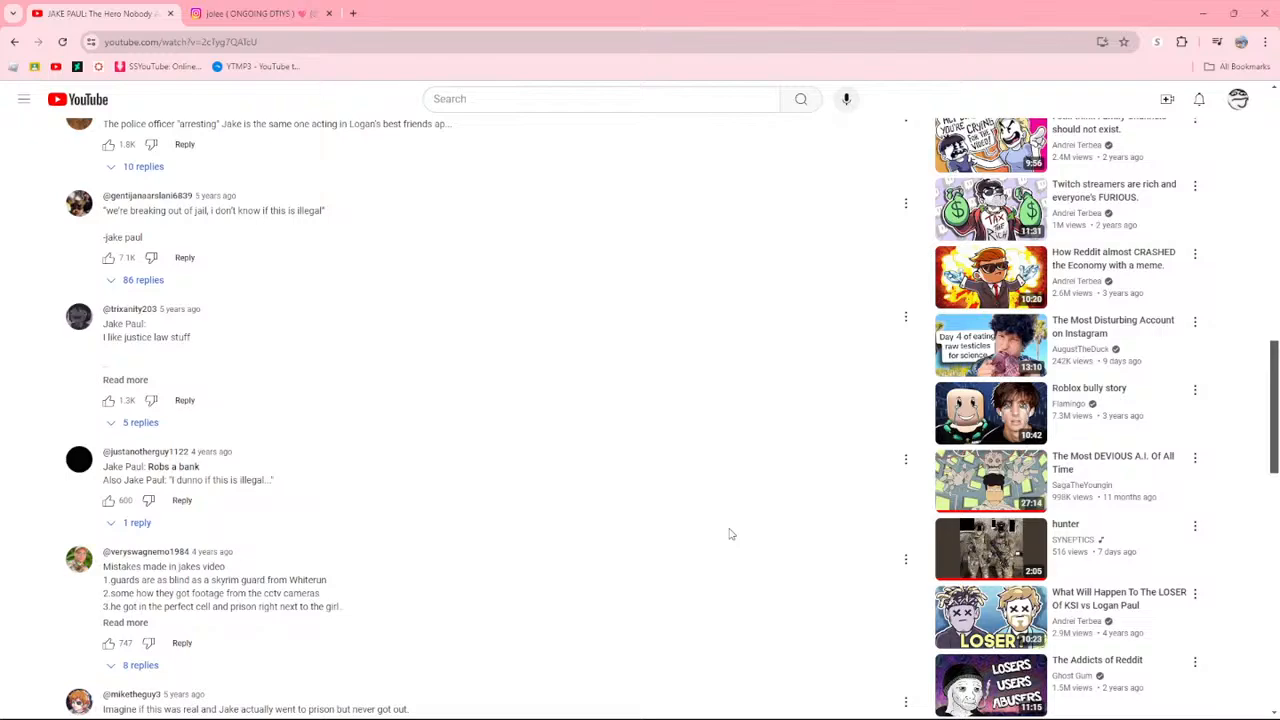
pyautogui.scroll(15, 729, 532)
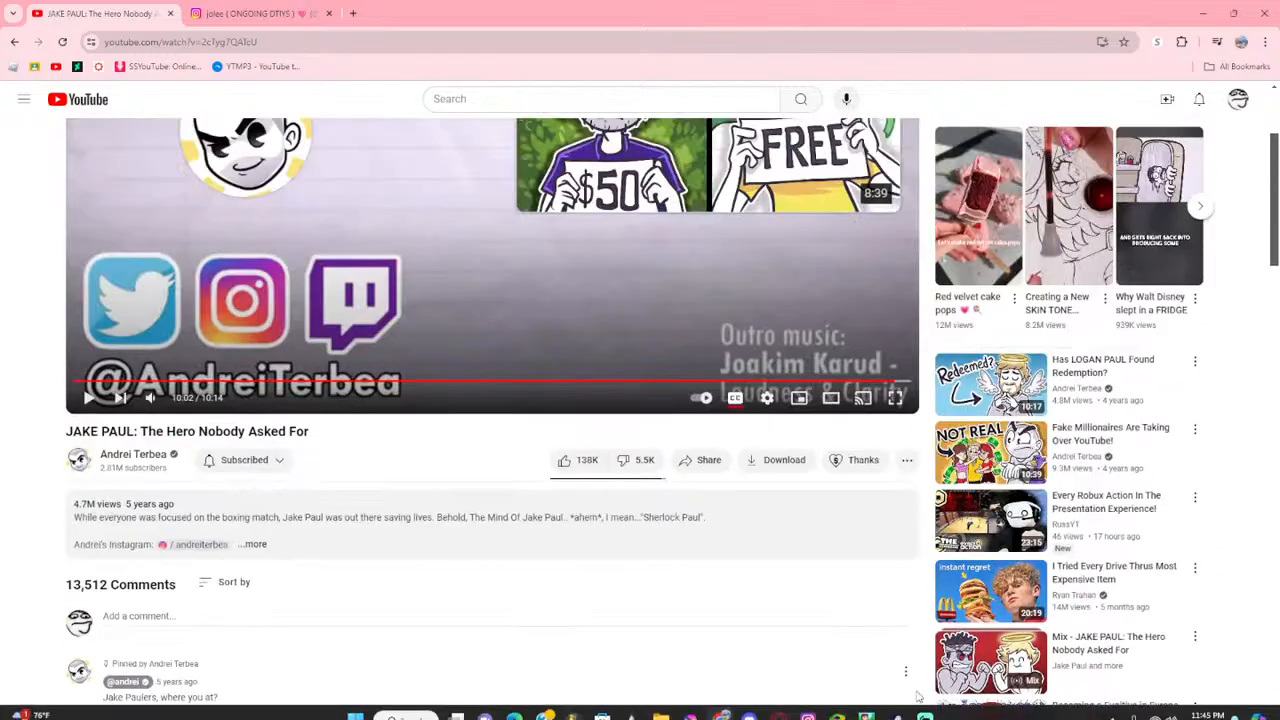
# - Check the stream in Streamlabs, return to YouTube, play "Fake Millionaires Are Taking Over YouTube!" from the suggestions and skip its ad
pyautogui.click(925, 714)
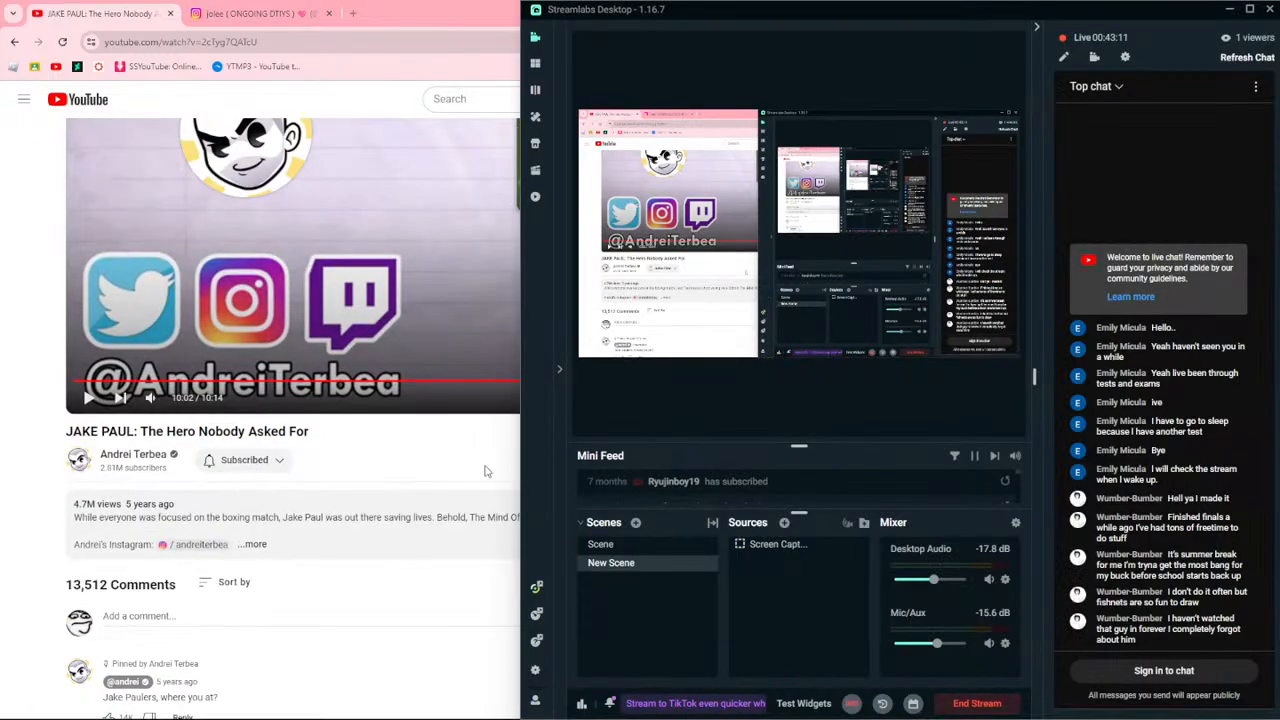
pyautogui.click(486, 469)
pyautogui.scroll(2, 968, 465)
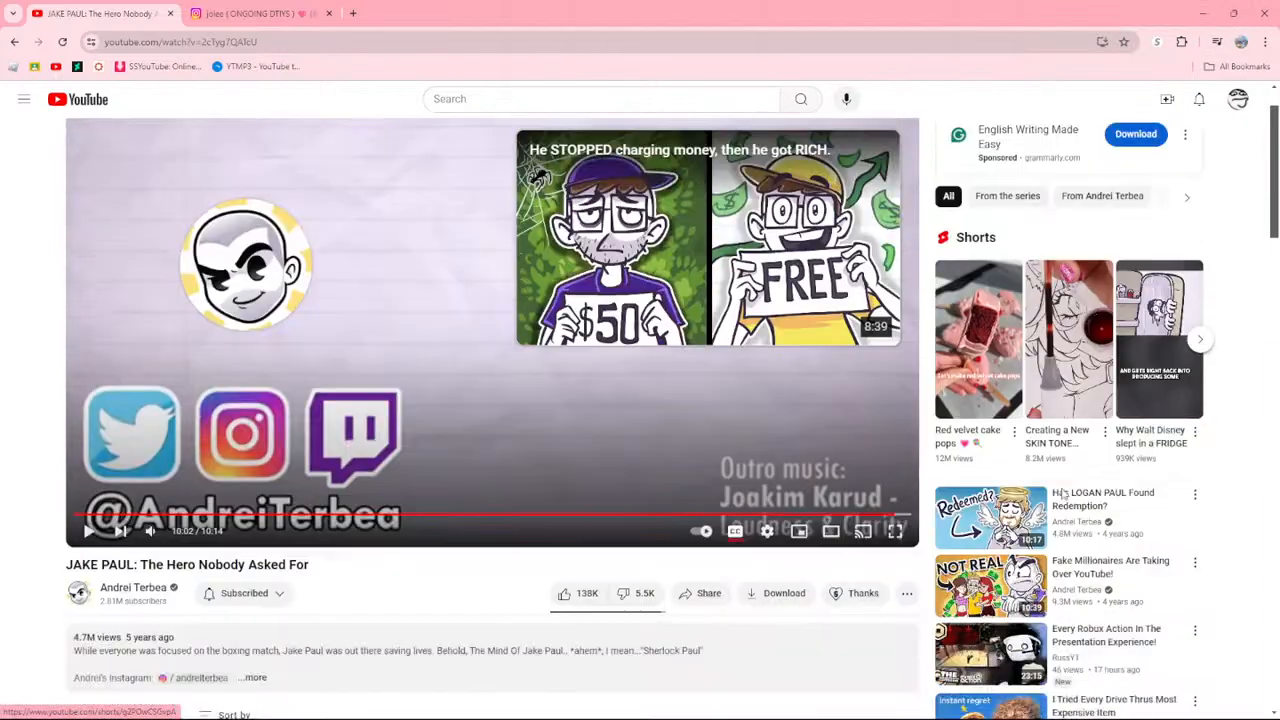
pyautogui.scroll(-2, 1062, 492)
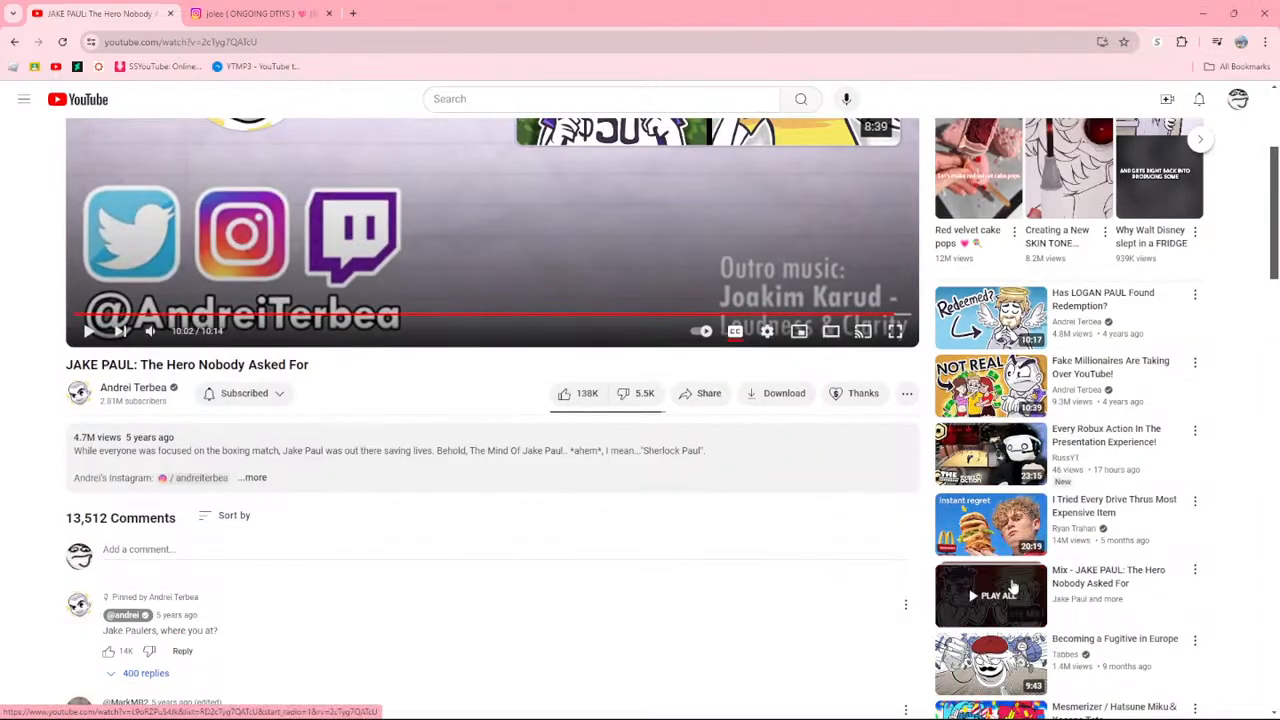
pyautogui.click(988, 398)
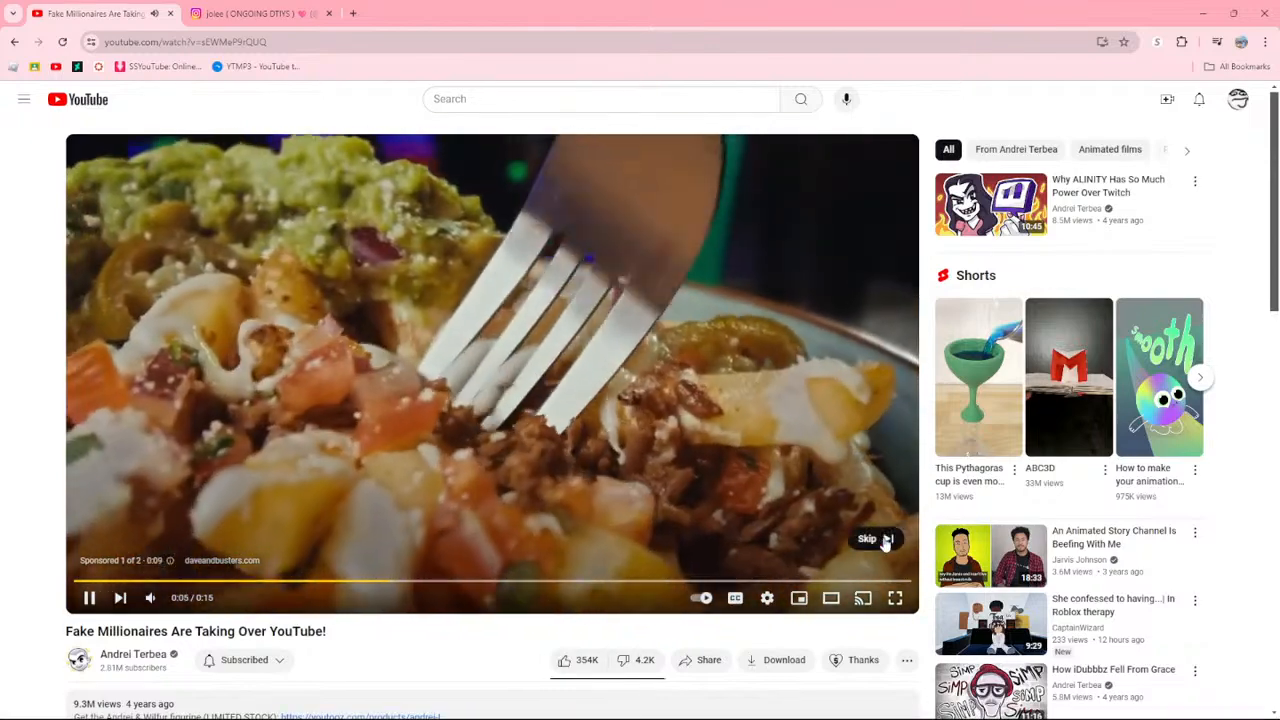
pyautogui.click(884, 541)
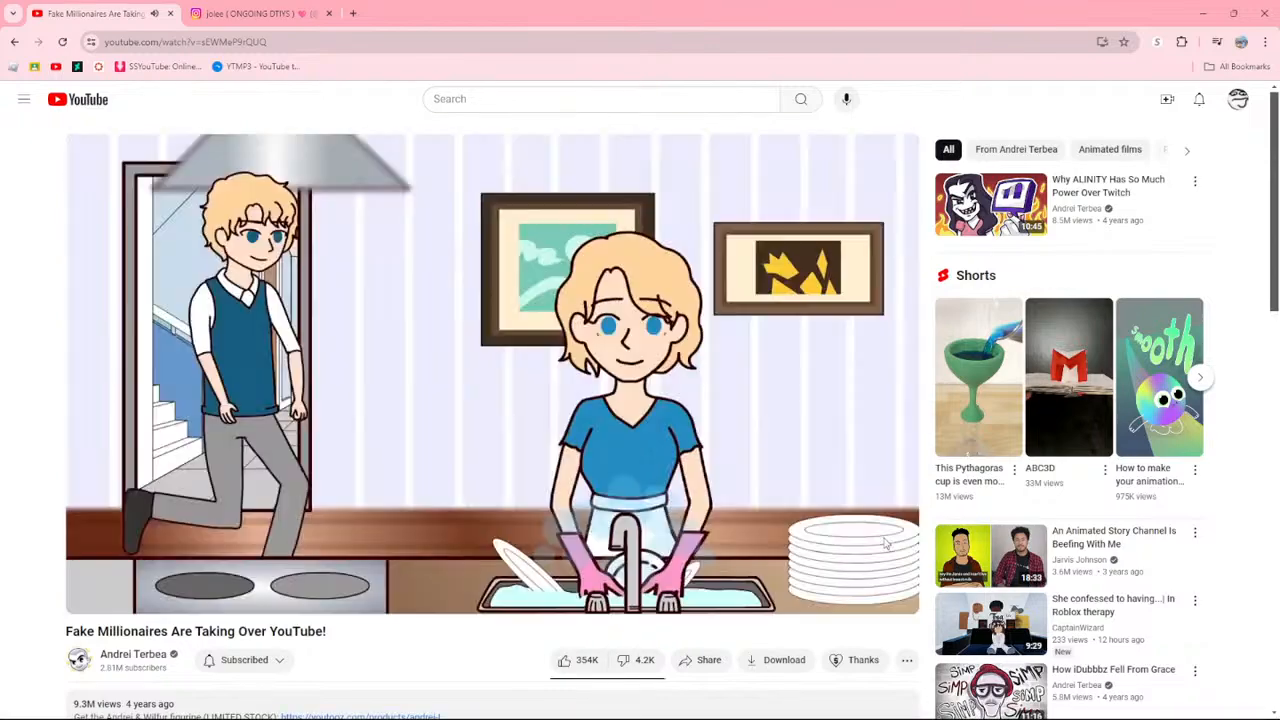
# - Switch back to Krita and draw two more fishnet lines curving from the outer to the inner edge of the lower shin
pyautogui.click(692, 705)
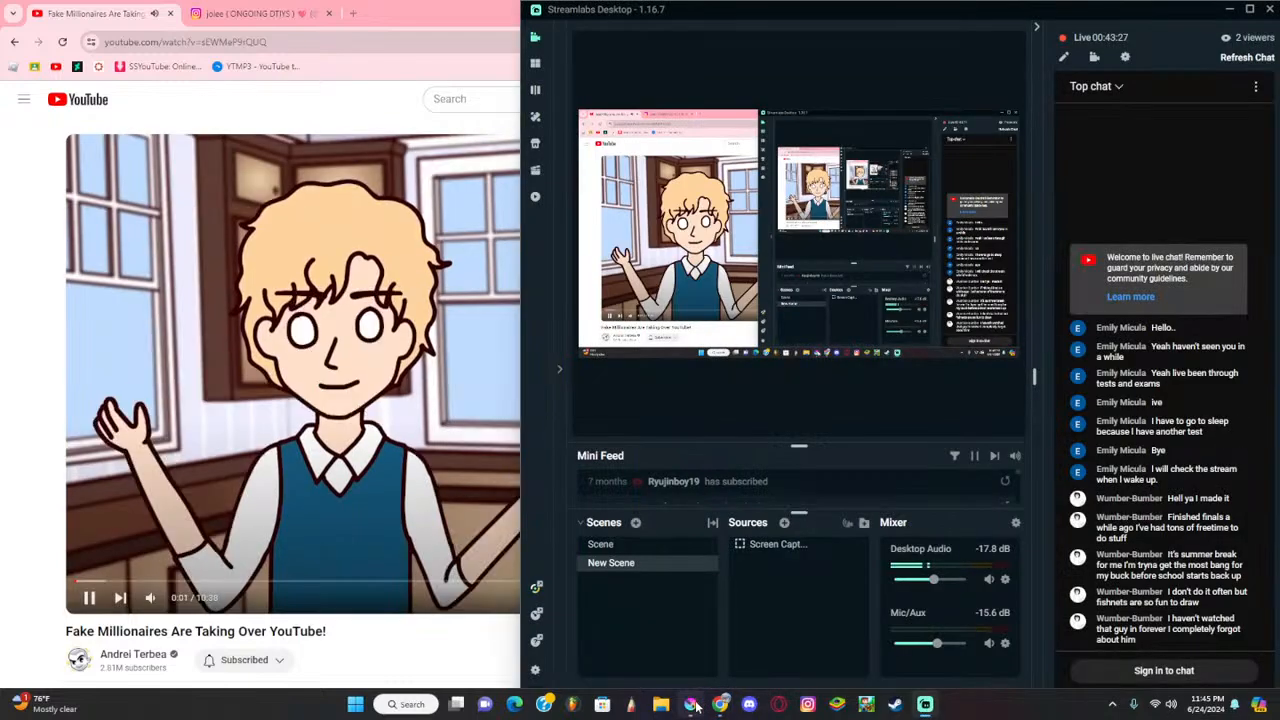
pyautogui.click(692, 705)
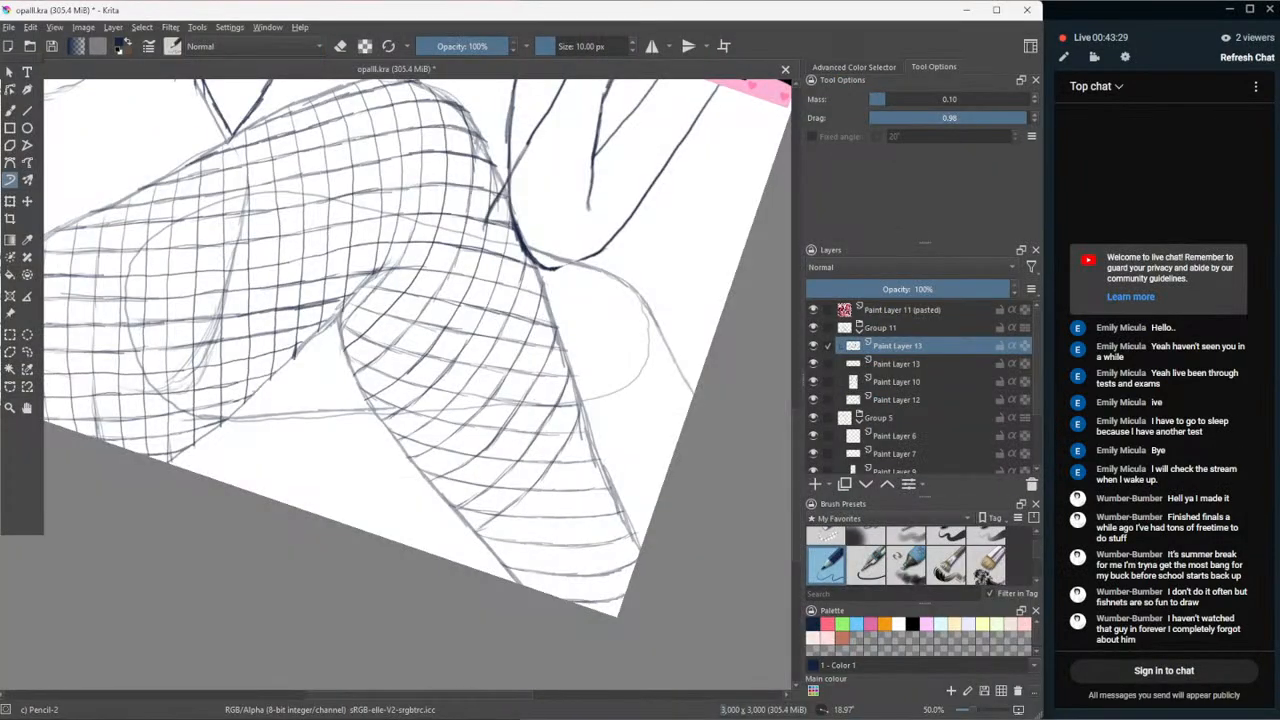
pyautogui.scroll(1, 725, 668)
pyautogui.scroll(1, 630, 664)
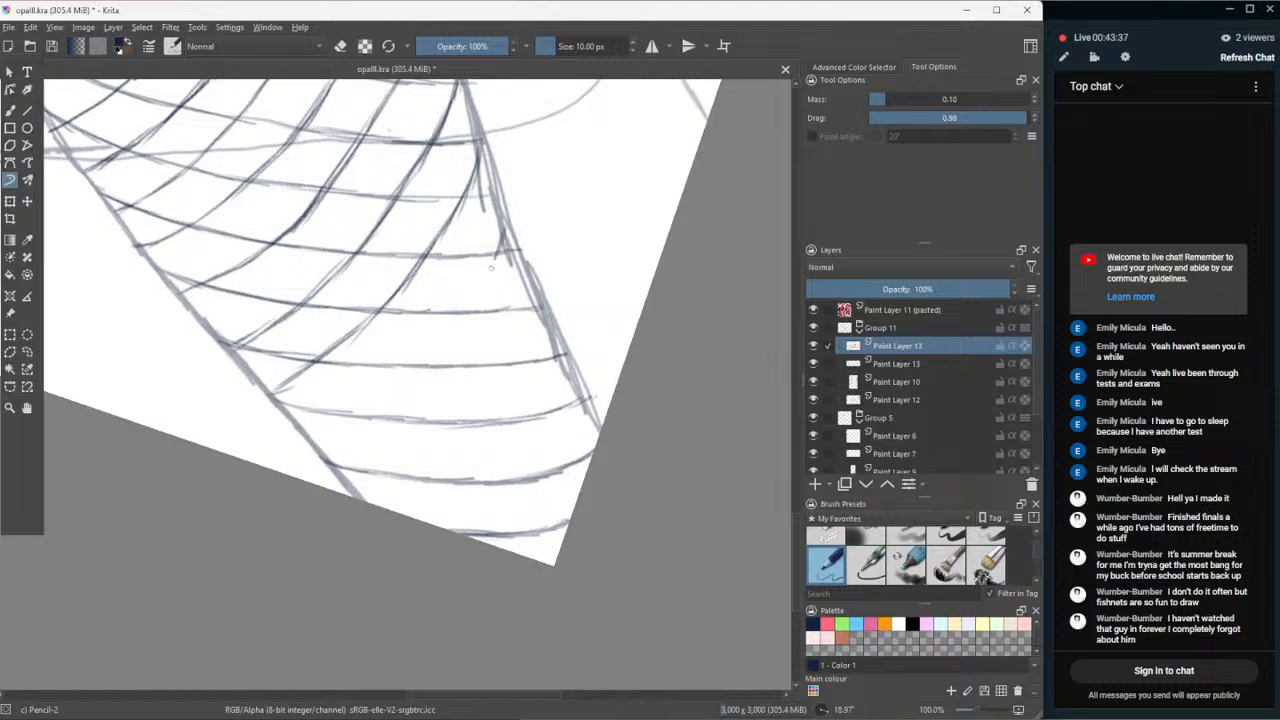
pyautogui.moveTo(502, 240)
pyautogui.mouseDown()
pyautogui.moveTo(406, 374)
pyautogui.moveTo(426, 350)
pyautogui.moveTo(296, 438)
pyautogui.mouseUp()
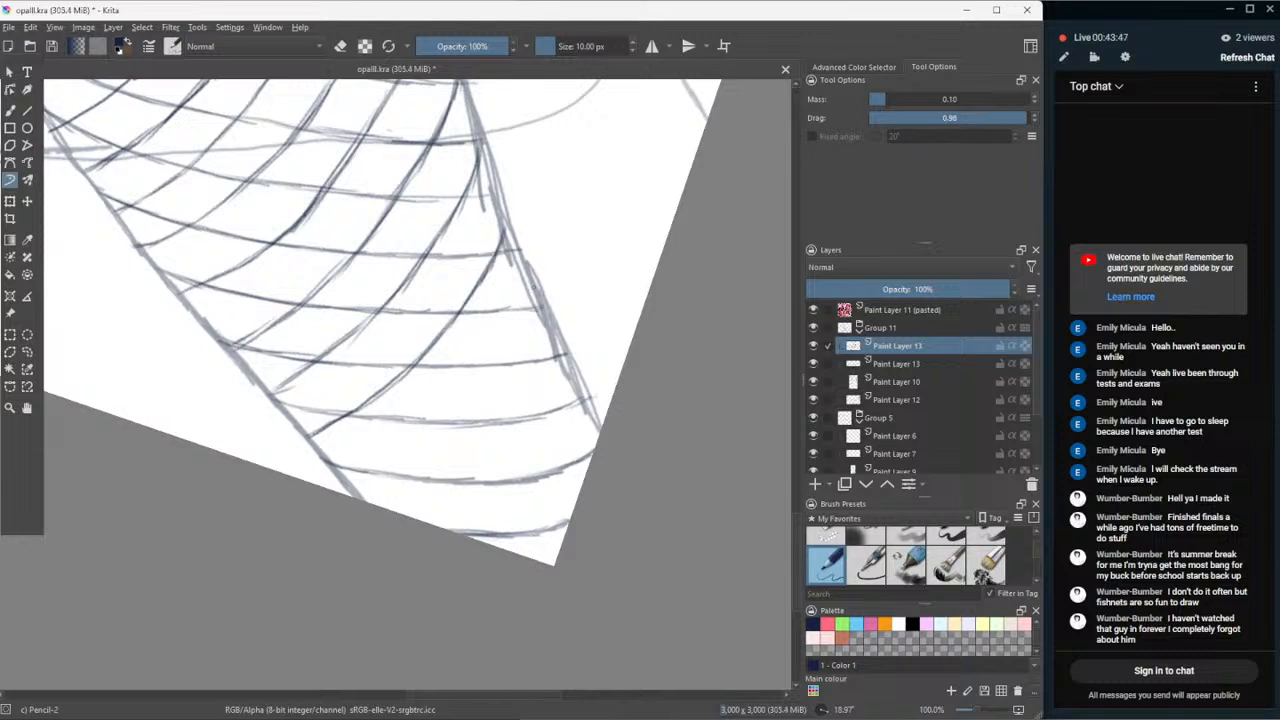
pyautogui.moveTo(533, 286)
pyautogui.mouseDown()
pyautogui.moveTo(448, 418)
pyautogui.moveTo(341, 492)
pyautogui.mouseUp()
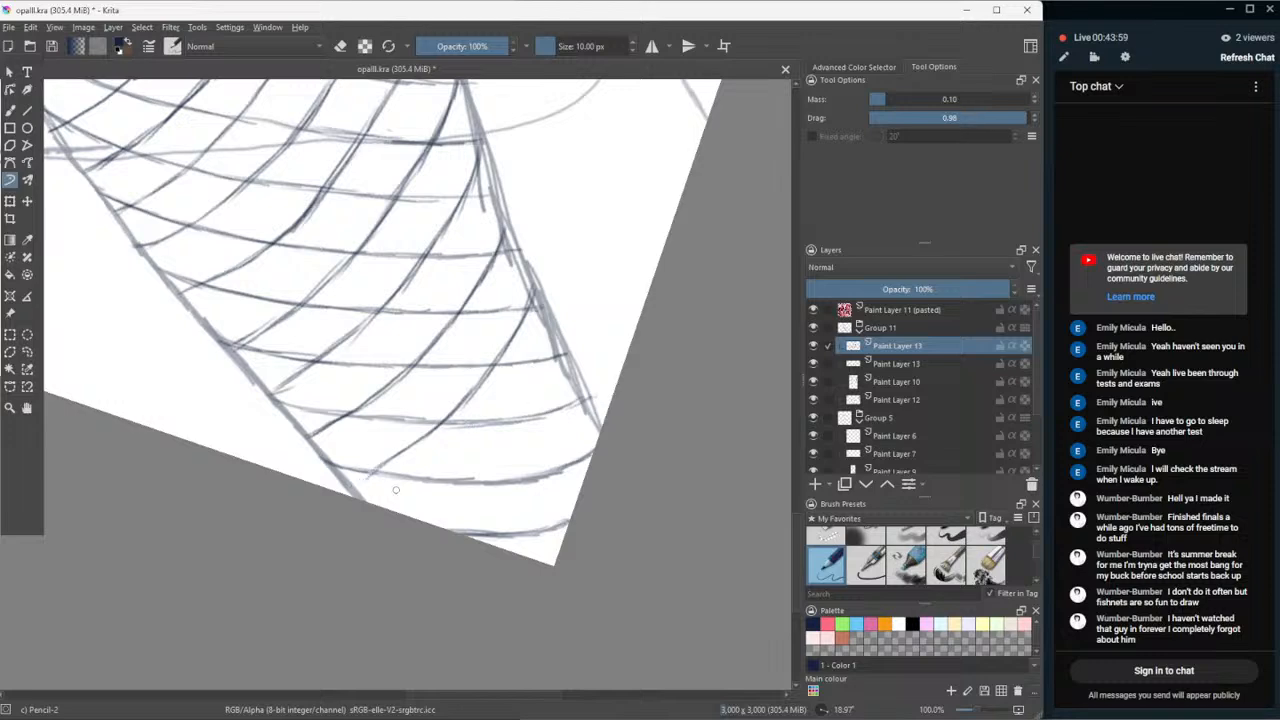
pyautogui.moveTo(430, 432); pyautogui.dragTo(348, 494)
# - Draw the last two curved fishnet lines across the lower leg's end, running from the outer edge down to the canvas border
pyautogui.moveTo(561, 373); pyautogui.dragTo(512, 437)
pyautogui.moveTo(545, 396)
pyautogui.mouseDown()
pyautogui.moveTo(475, 478)
pyautogui.moveTo(418, 512)
pyautogui.mouseUp()
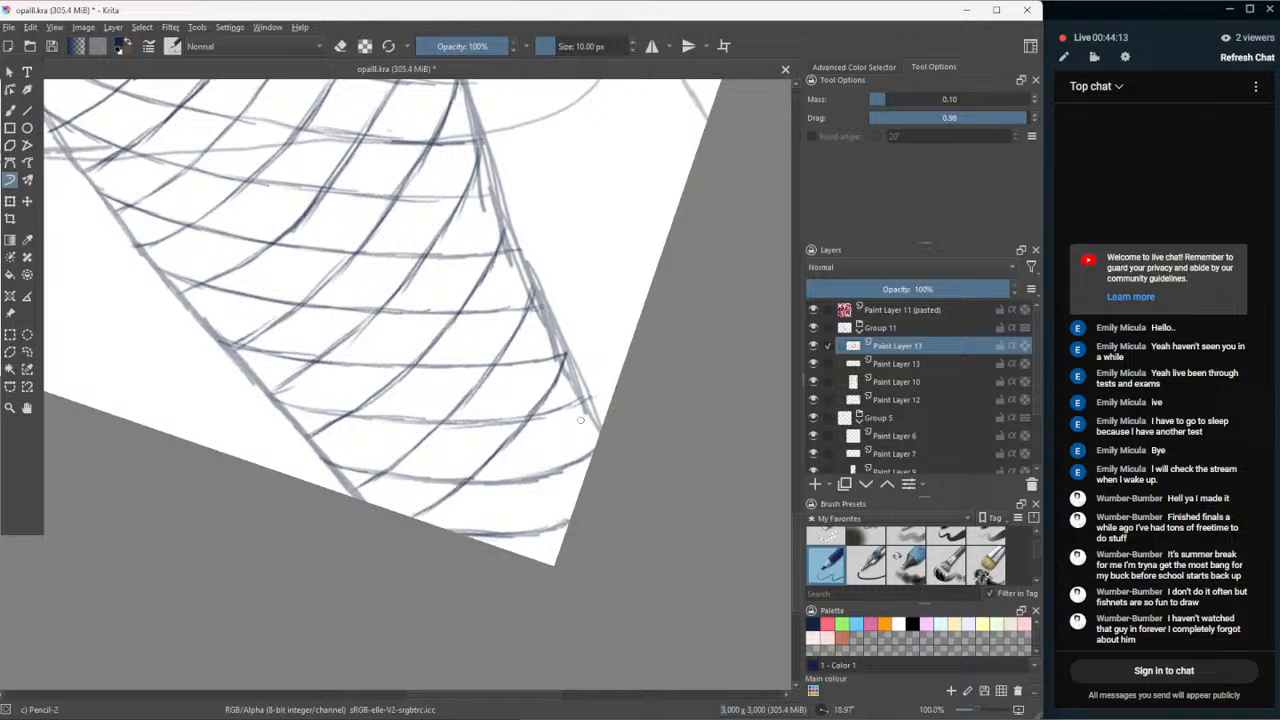
pyautogui.moveTo(590, 401); pyautogui.dragTo(578, 450)
pyautogui.hotkey('ctrl', 'z')
pyautogui.moveTo(592, 410)
pyautogui.mouseDown()
pyautogui.moveTo(567, 478)
pyautogui.moveTo(506, 544)
pyautogui.mouseUp()
pyautogui.moveTo(585, 408)
pyautogui.mouseDown()
pyautogui.moveTo(561, 466)
pyautogui.moveTo(496, 540)
pyautogui.mouseUp()
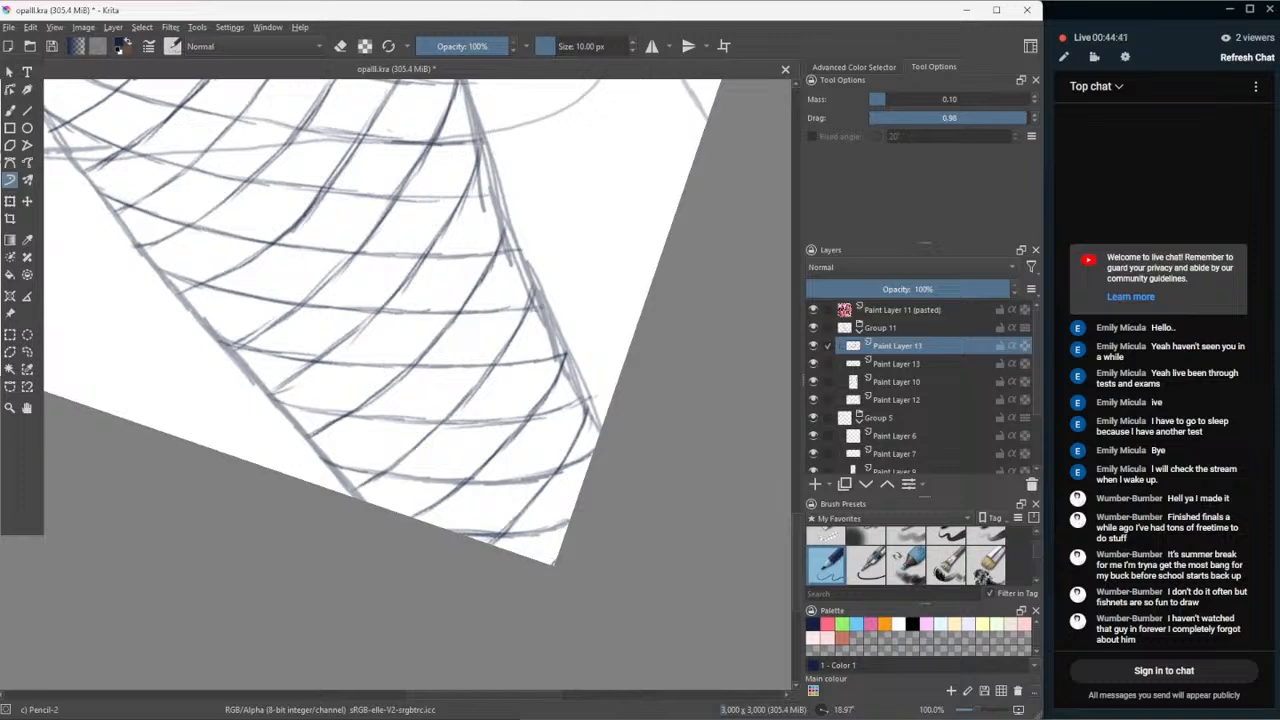
# - Examine the fishnet pattern on both the whole figure and the legs up close against the reference artwork
pyautogui.press('-')
pyautogui.press('-')
pyautogui.press('-')
pyautogui.press('-')
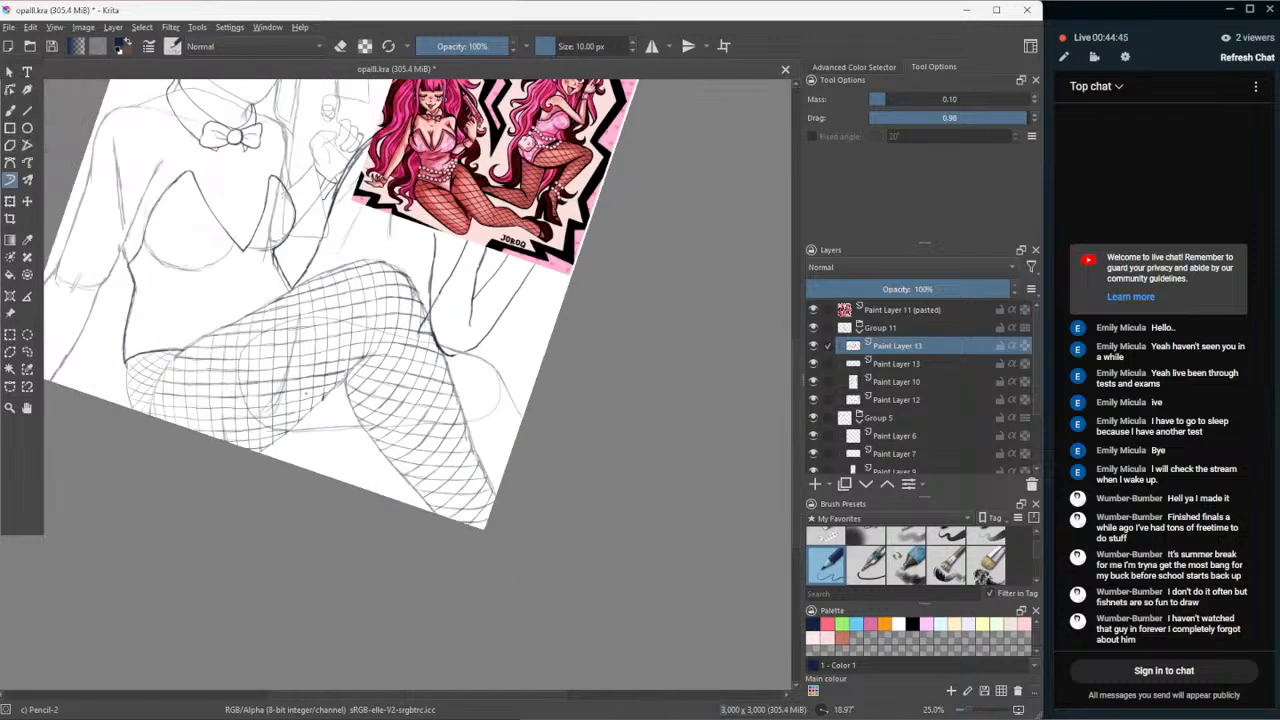
pyautogui.press('+')
pyautogui.press('+')
pyautogui.press('+')
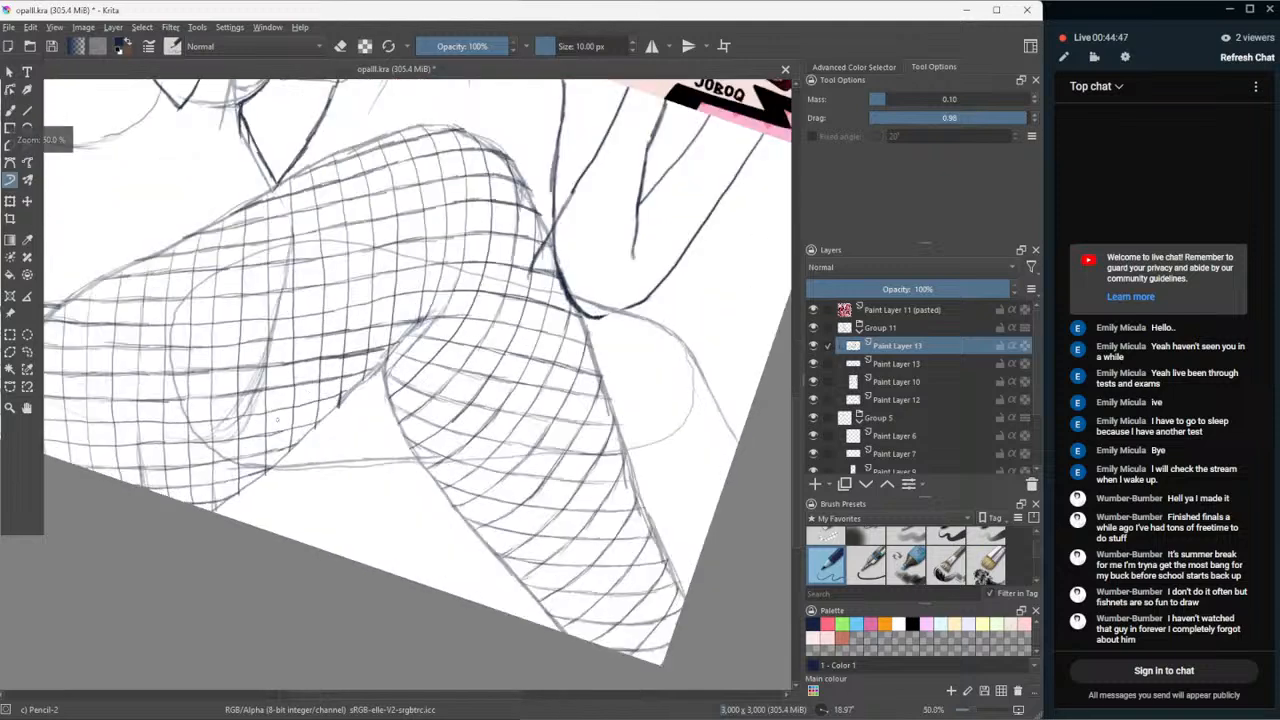
pyautogui.press('-')
pyautogui.press('-')
pyautogui.press('-')
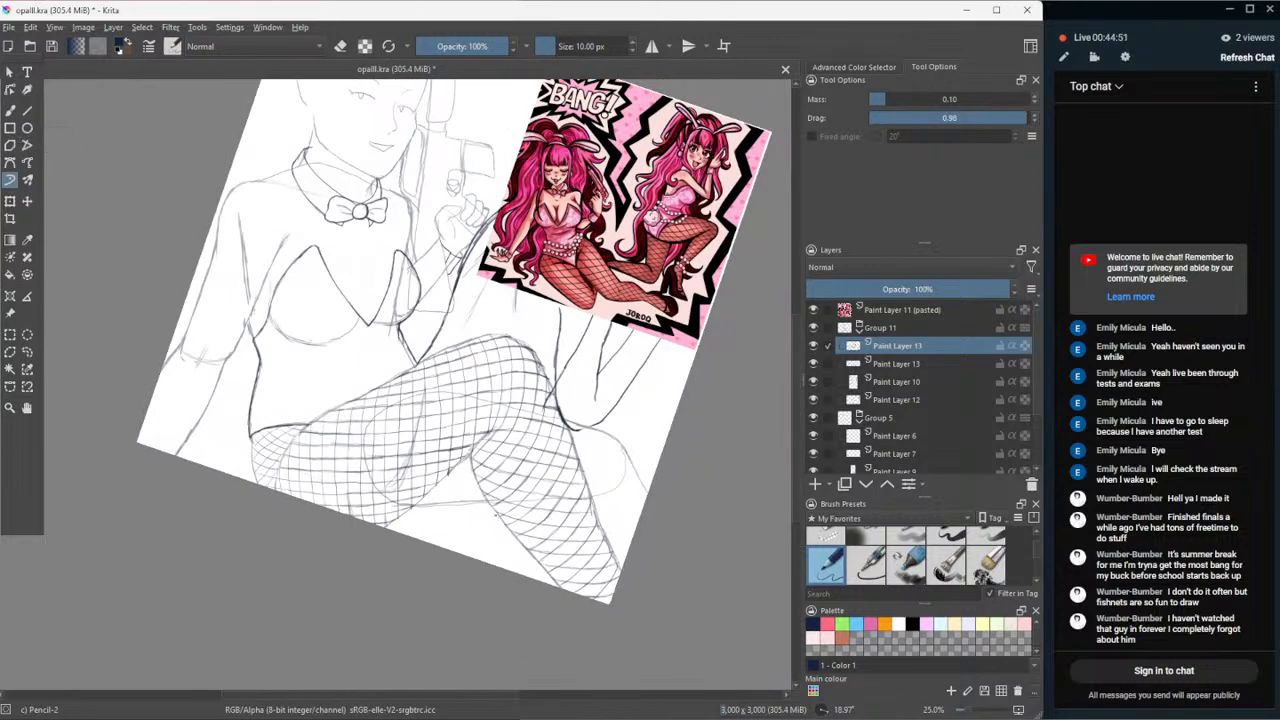
pyautogui.press('+')
pyautogui.press('+')
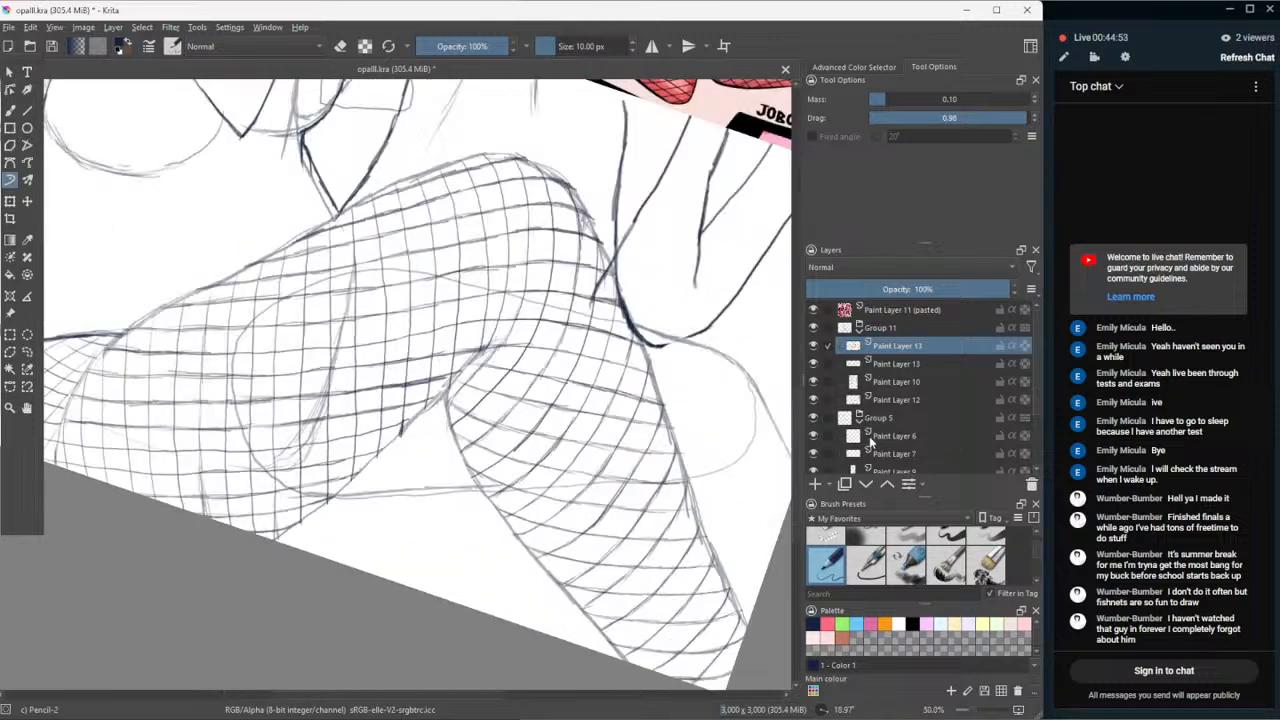
# - Add a new paint layer above the fishnet line layer in Group 11 and review the legs
pyautogui.click(815, 484)
pyautogui.press('+')
pyautogui.press('+')
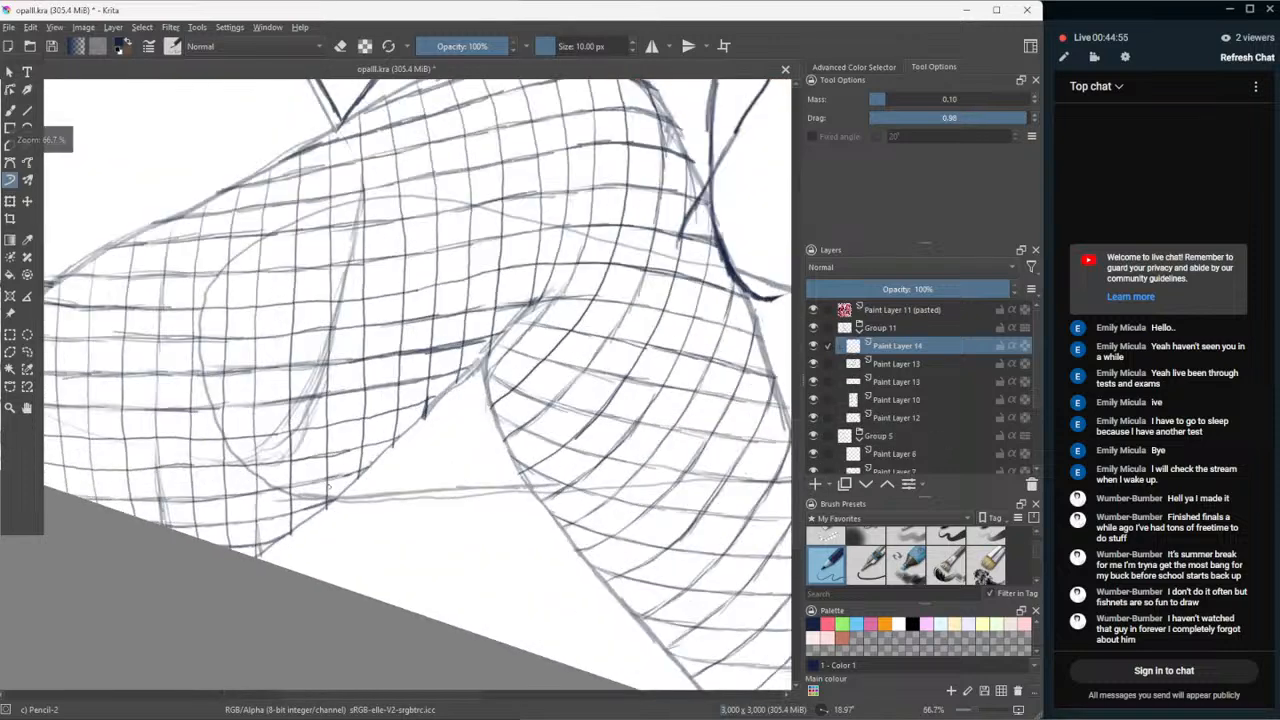
pyautogui.press('-')
pyautogui.press('-')
pyautogui.press('-')
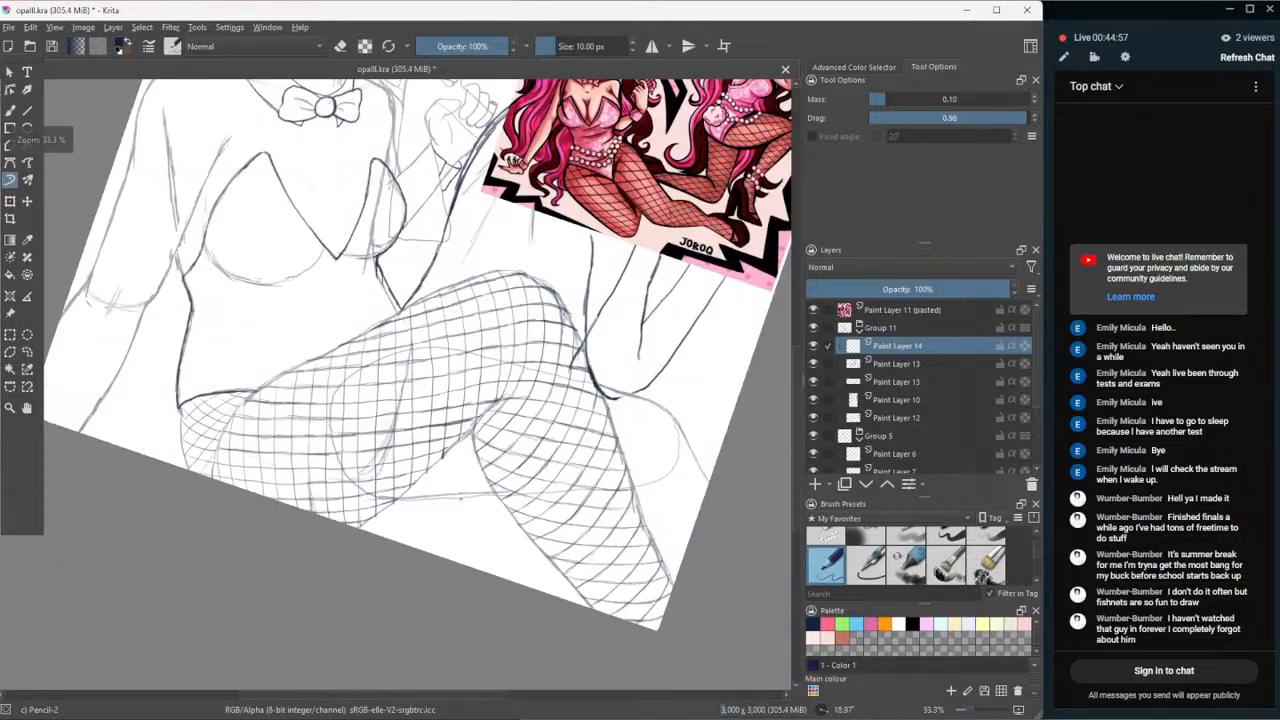
# - Draw the first two short curved fishnet lines in the triangular area between the thigh and the shin, redoing the second one
pyautogui.press('+')
pyautogui.press('+')
pyautogui.press('+')
pyautogui.press('+')
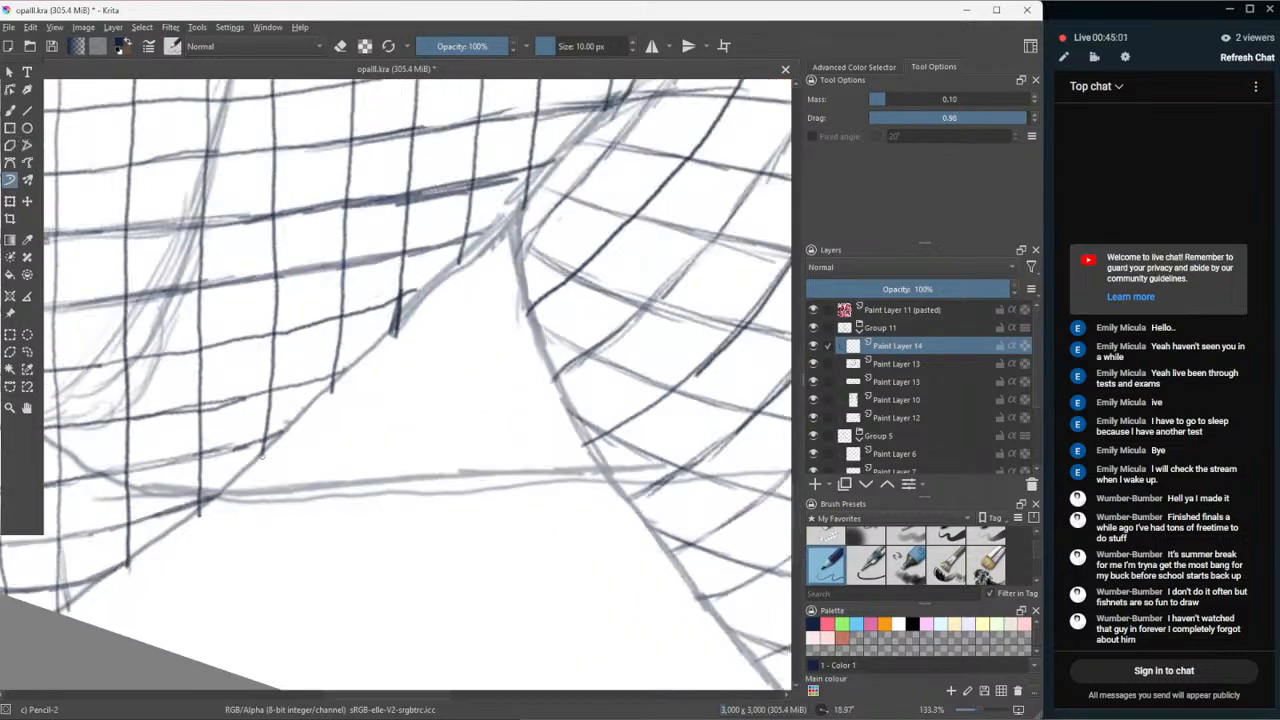
pyautogui.moveTo(262, 456); pyautogui.dragTo(309, 486)
pyautogui.moveTo(374, 483); pyautogui.dragTo(336, 447)
pyautogui.hotkey('ctrl', 'z')
pyautogui.moveTo(378, 480)
pyautogui.mouseDown()
pyautogui.moveTo(321, 415)
pyautogui.moveTo(338, 434)
pyautogui.mouseUp()
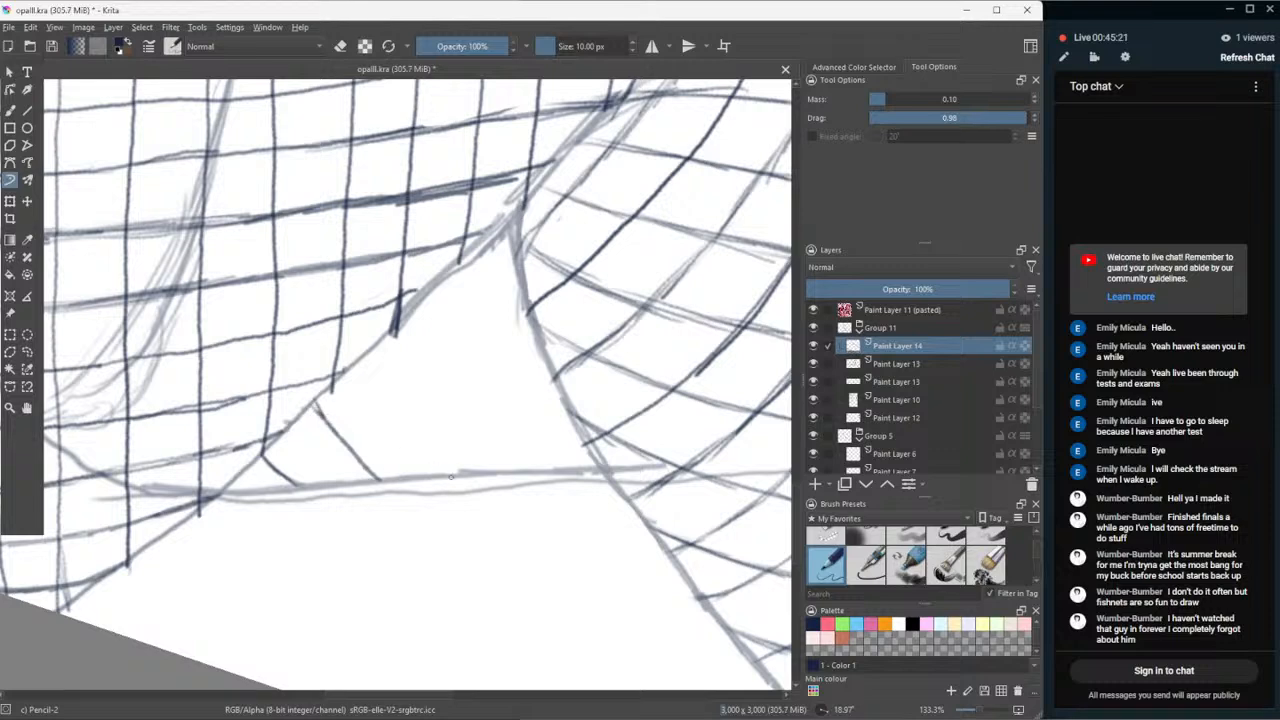
# - Draw three more, progressively longer curved lines across the triangle, from the thigh's underside to the baseline, ending near the shin
pyautogui.moveTo(441, 469)
pyautogui.mouseDown()
pyautogui.moveTo(390, 418)
pyautogui.moveTo(366, 364)
pyautogui.moveTo(418, 450)
pyautogui.mouseUp()
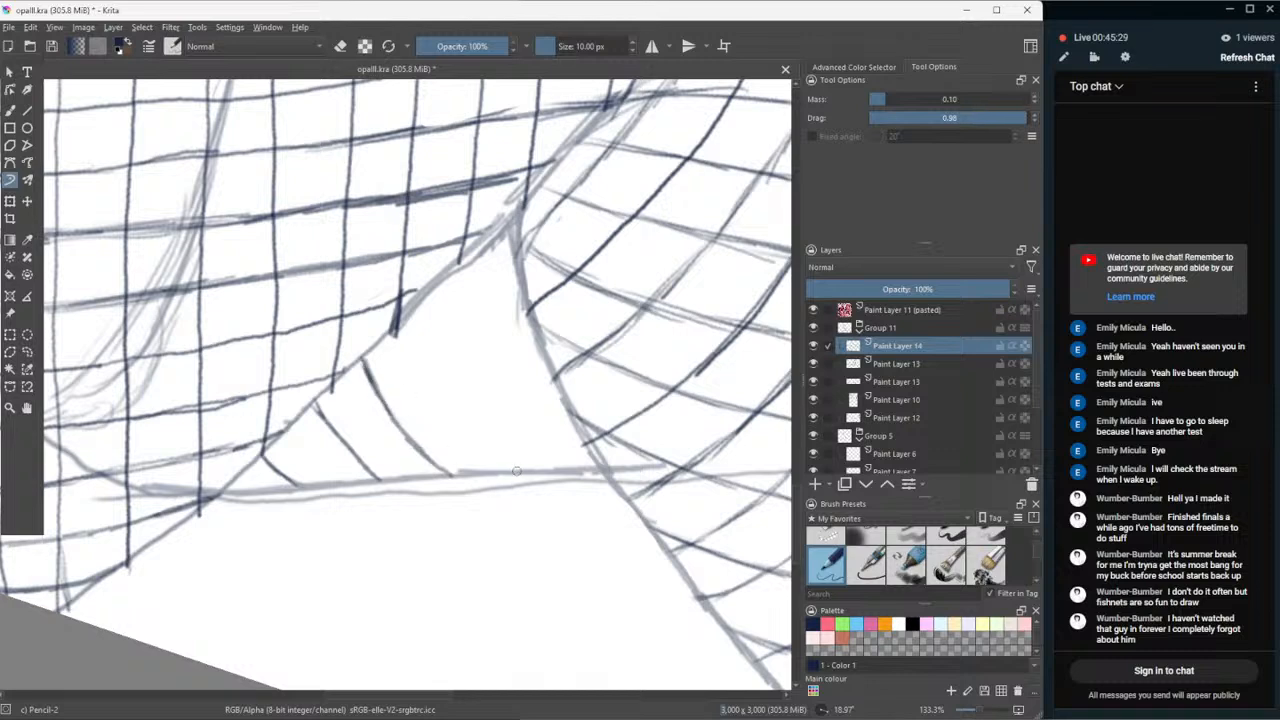
pyautogui.moveTo(512, 470); pyautogui.dragTo(435, 376)
pyautogui.moveTo(412, 326); pyautogui.dragTo(437, 380)
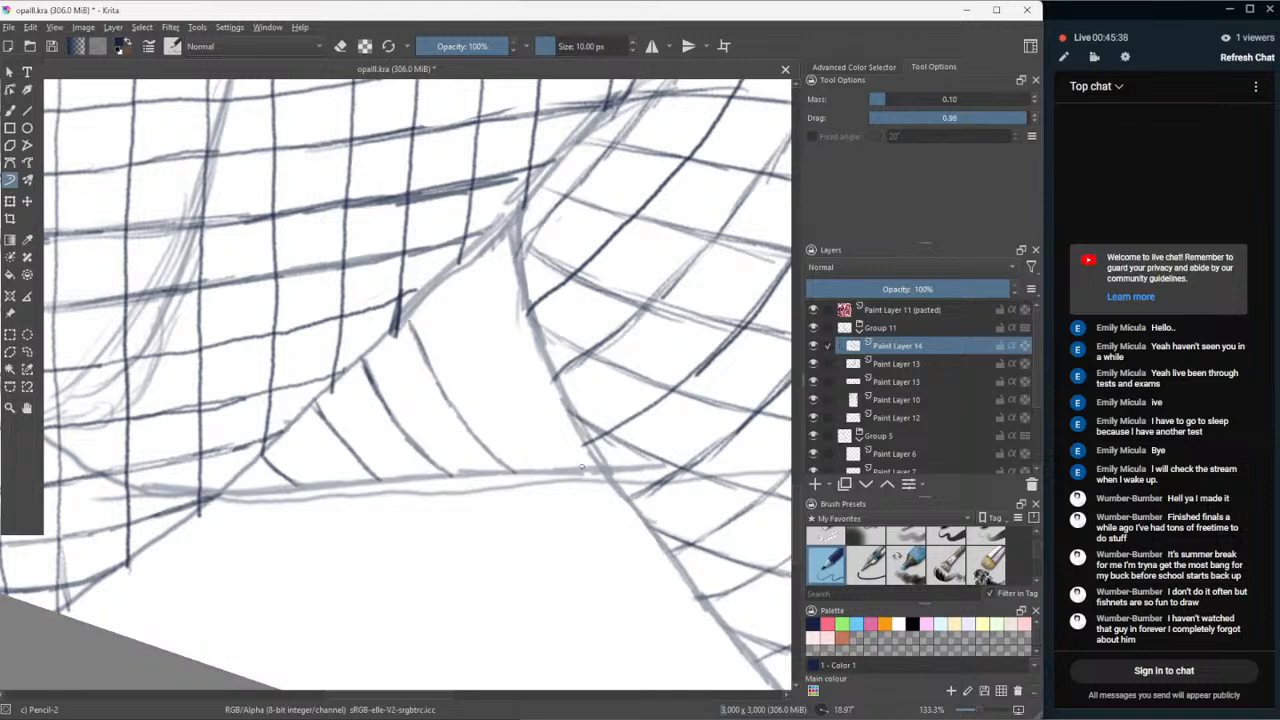
pyautogui.moveTo(580, 468)
pyautogui.mouseDown()
pyautogui.moveTo(500, 368)
pyautogui.moveTo(471, 303)
pyautogui.moveTo(505, 384)
pyautogui.mouseUp()
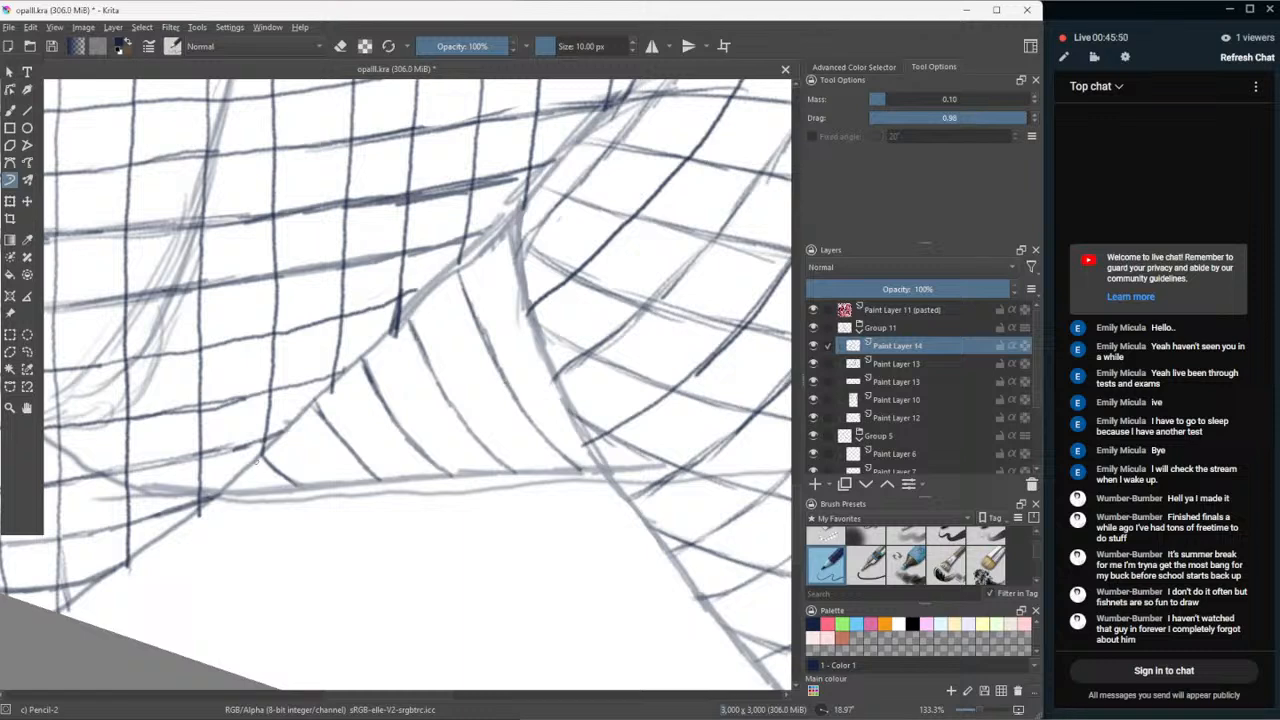
# - Transform the curved lines in the triangle so that they sit closer together
pyautogui.moveTo(257, 455); pyautogui.dragTo(253, 476)
pyautogui.moveTo(315, 408); pyautogui.dragTo(305, 490)
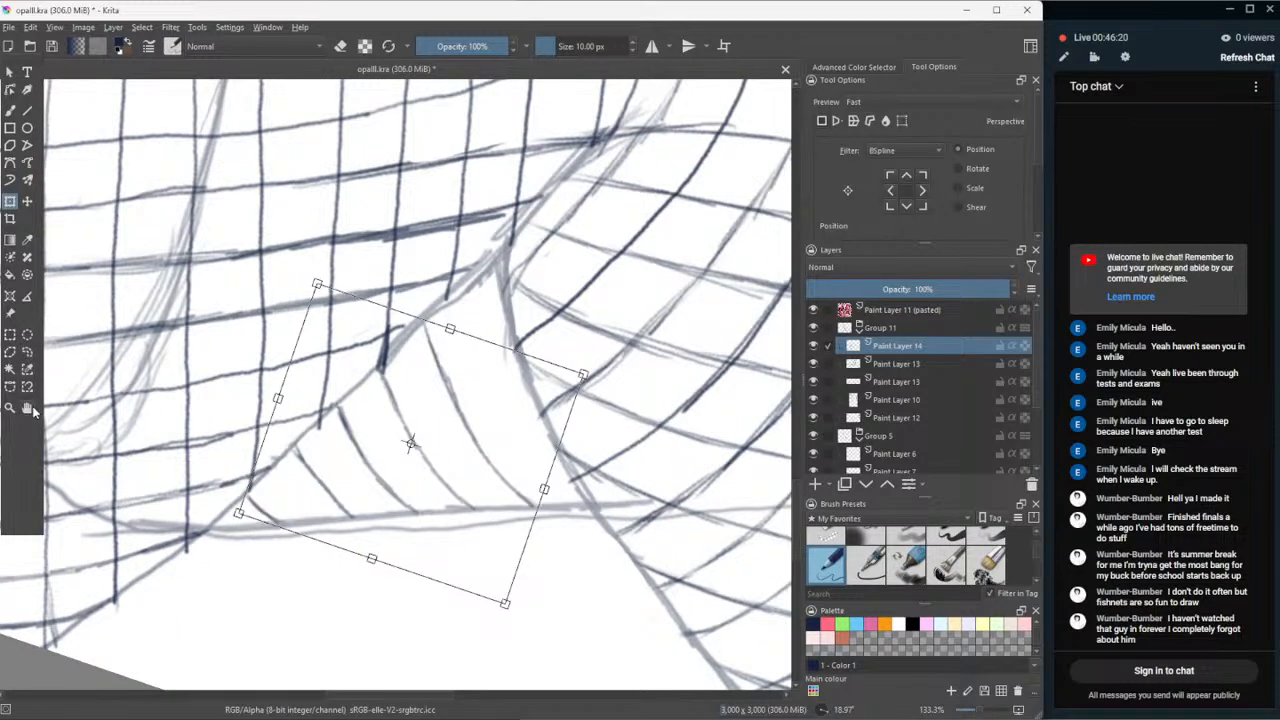
pyautogui.press('Return')
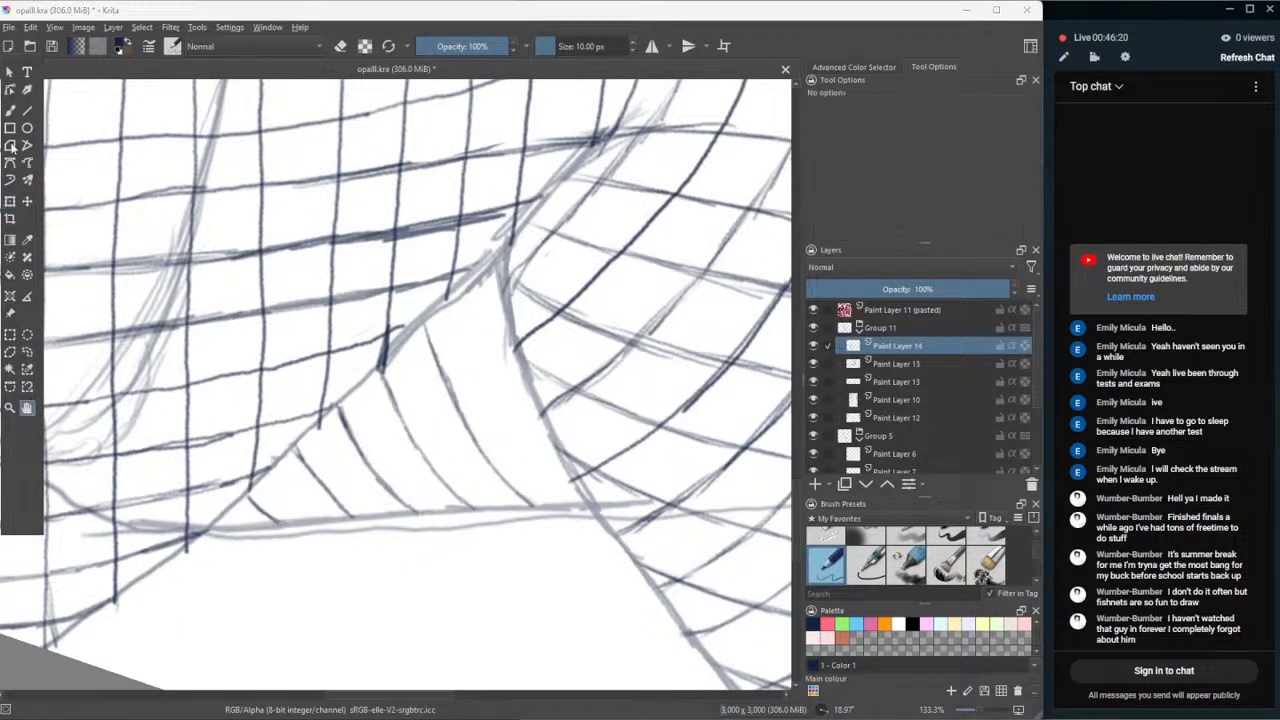
# - Erase the shortest line at the triangle's narrow outer corner and redraw it with the Pencil-2 brush, adding a tiny line beside it
pyautogui.click(11, 112)
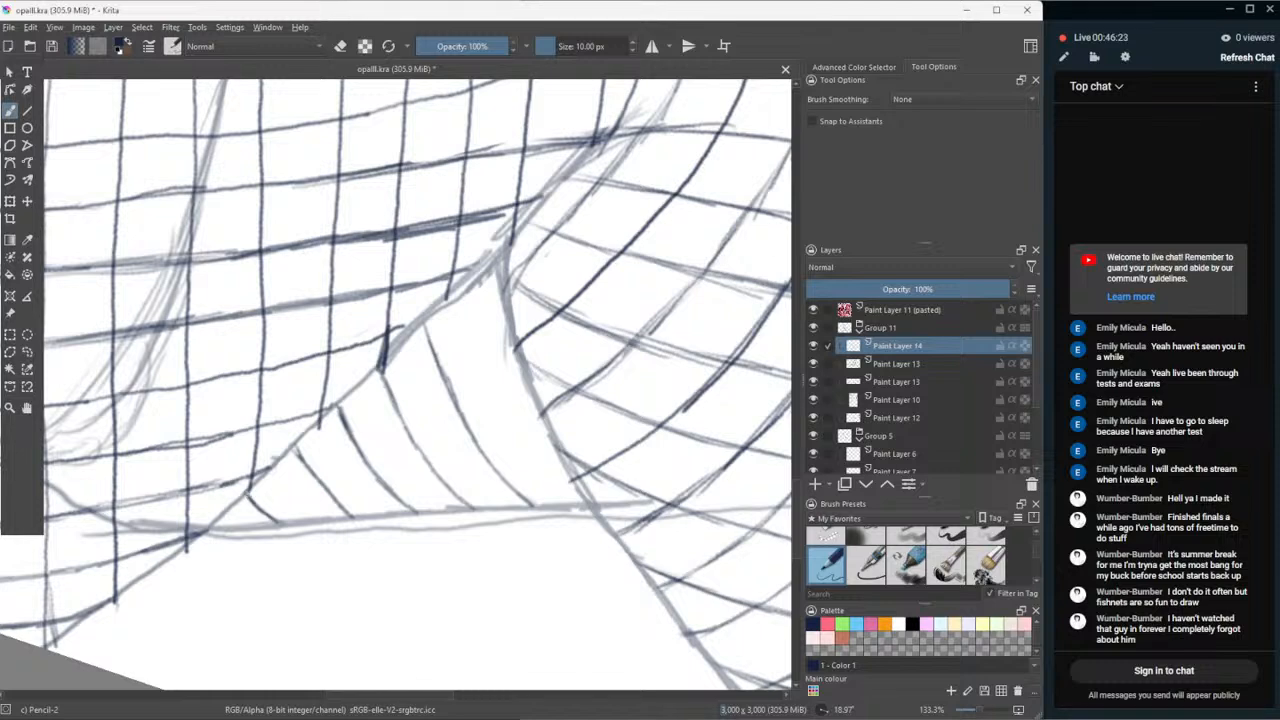
pyautogui.moveTo(249, 490); pyautogui.dragTo(278, 523)
pyautogui.click(828, 545)
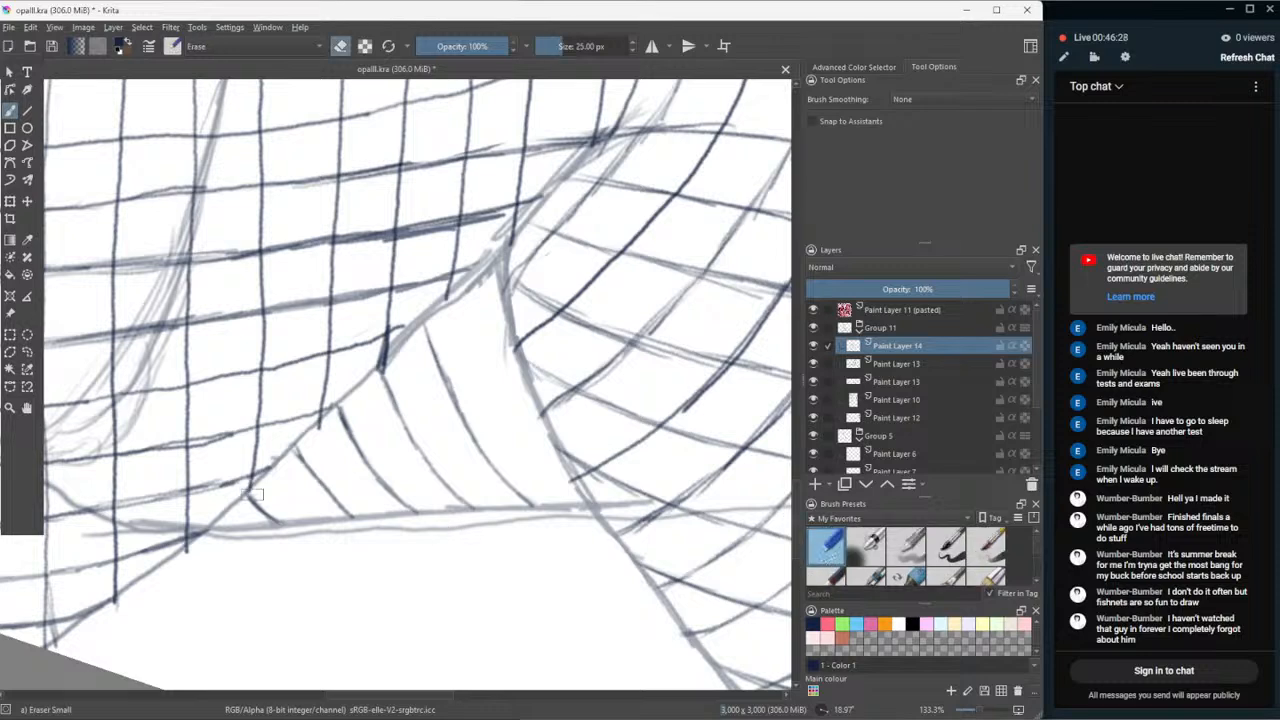
pyautogui.moveTo(257, 494); pyautogui.dragTo(280, 522)
pyautogui.press('/')
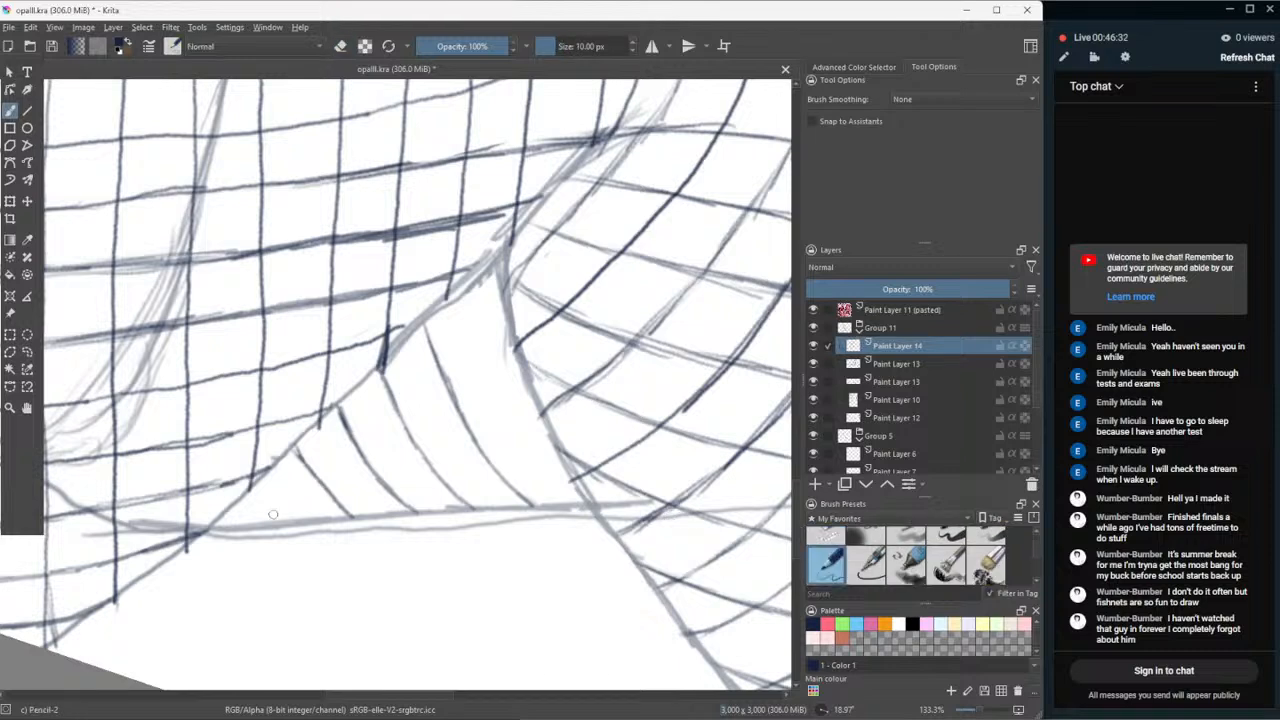
pyautogui.moveTo(286, 524); pyautogui.dragTo(274, 515)
pyautogui.moveTo(469, 301); pyautogui.dragTo(558, 467)
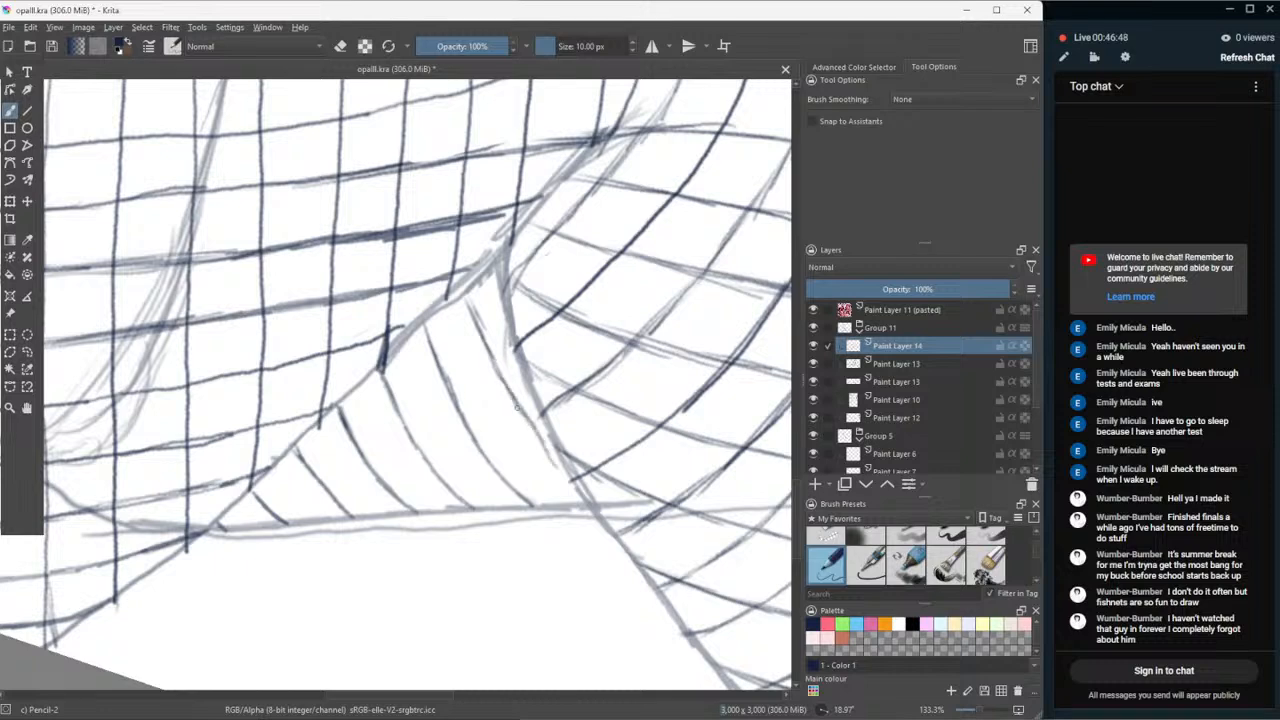
pyautogui.moveTo(518, 408); pyautogui.dragTo(586, 498)
pyautogui.hotkey('ctrl', 'z')
pyautogui.hotkey('ctrl', 'z')
pyautogui.hotkey('ctrl', 'z')
pyautogui.hotkey('ctrl', 'z')
pyautogui.hotkey('ctrl', 'z')
pyautogui.hotkey('ctrl', 'z')
pyautogui.hotkey('ctrl', 'z')
pyautogui.hotkey('ctrl', 'z')
pyautogui.hotkey('ctrl', 'z')
pyautogui.hotkey('ctrl', 'z')
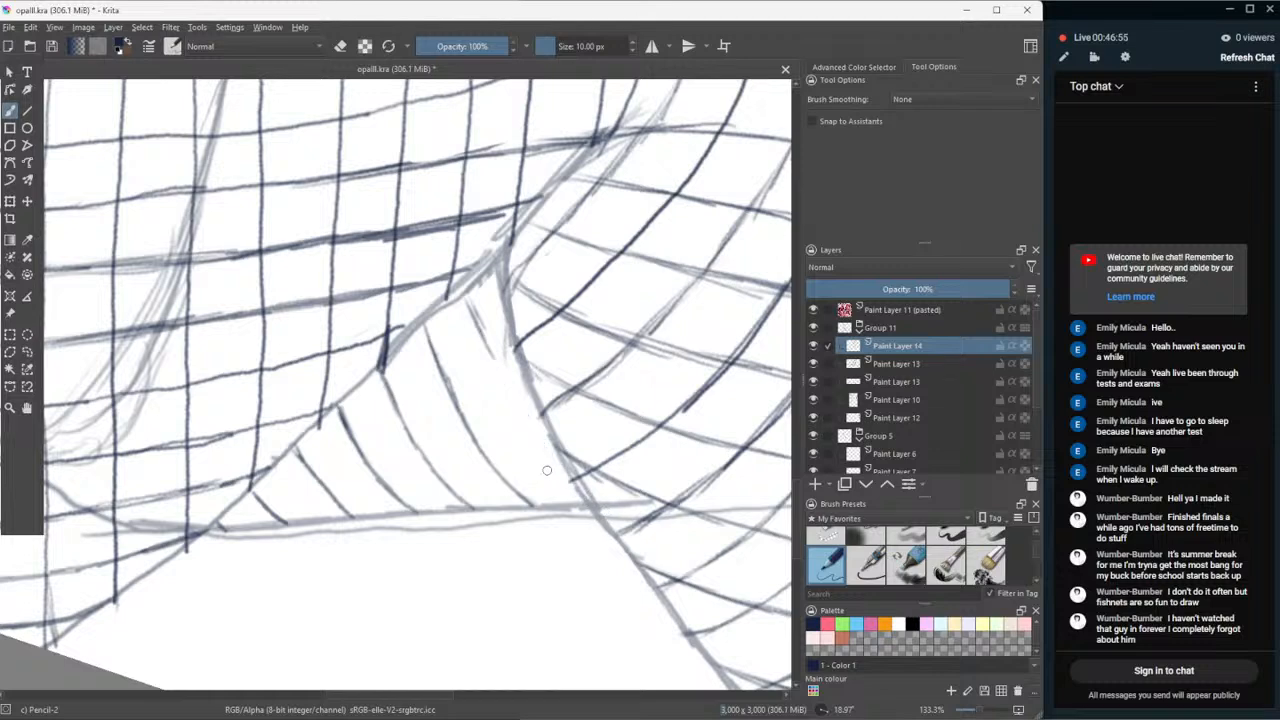
pyautogui.hotkey('ctrl', 'z')
# - Draw the last curved line from the thigh crease down alongside the shin, erasing rough strokes, redrawing it and trimming its upper part
pyautogui.moveTo(560, 473)
pyautogui.mouseDown()
pyautogui.moveTo(571, 484)
pyautogui.moveTo(500, 386)
pyautogui.mouseUp()
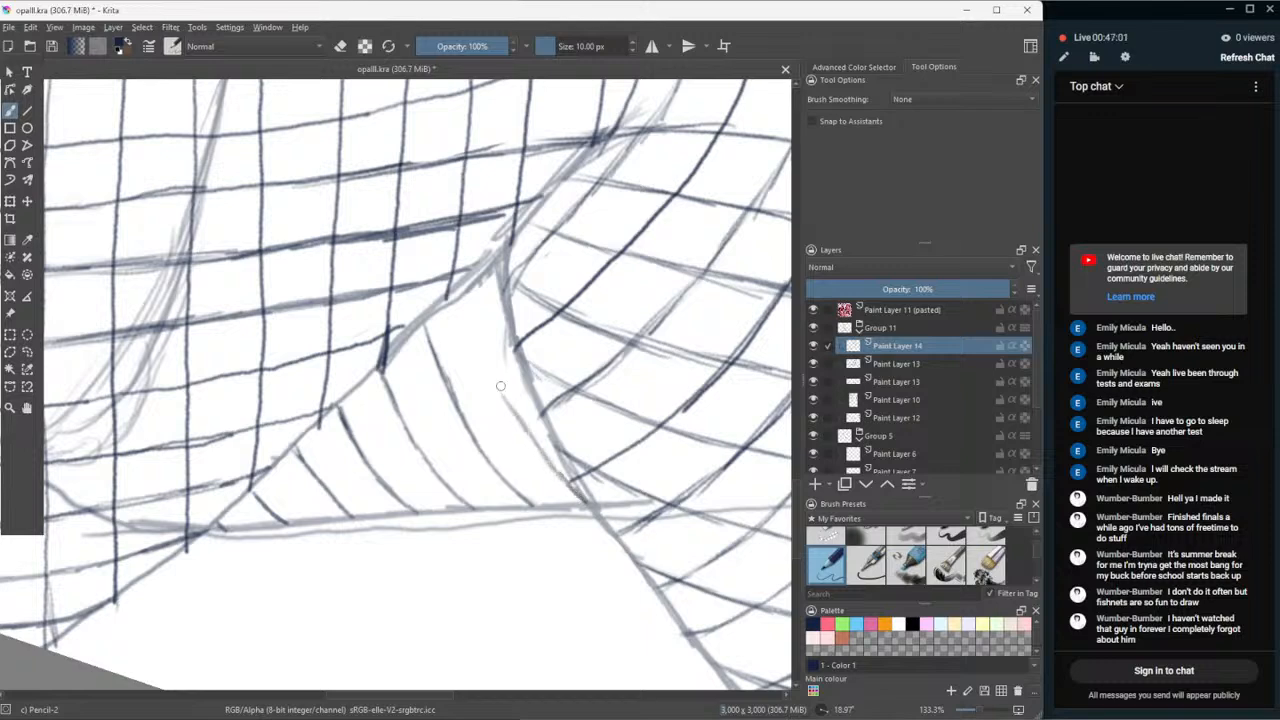
pyautogui.moveTo(478, 336)
pyautogui.mouseDown()
pyautogui.moveTo(519, 416)
pyautogui.moveTo(470, 318)
pyautogui.mouseUp()
pyautogui.press('e')
pyautogui.moveTo(468, 321)
pyautogui.mouseDown()
pyautogui.moveTo(535, 466)
pyautogui.moveTo(520, 430)
pyautogui.mouseUp()
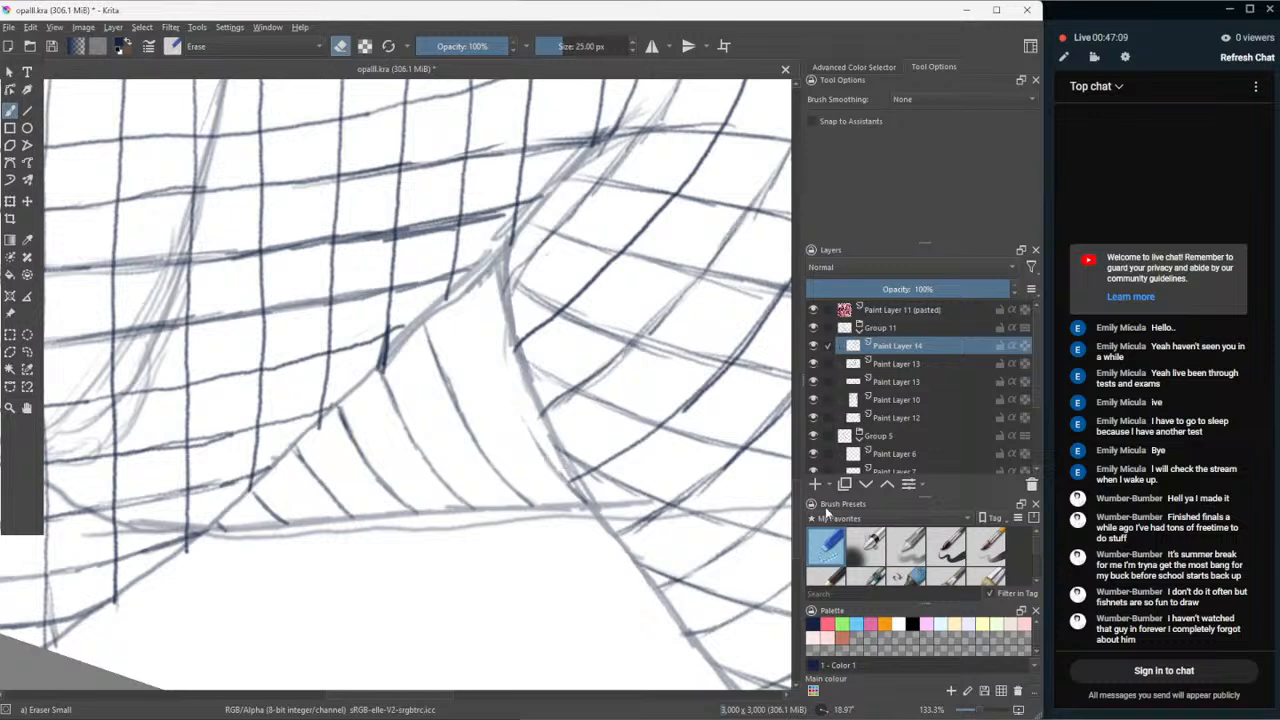
pyautogui.press('e')
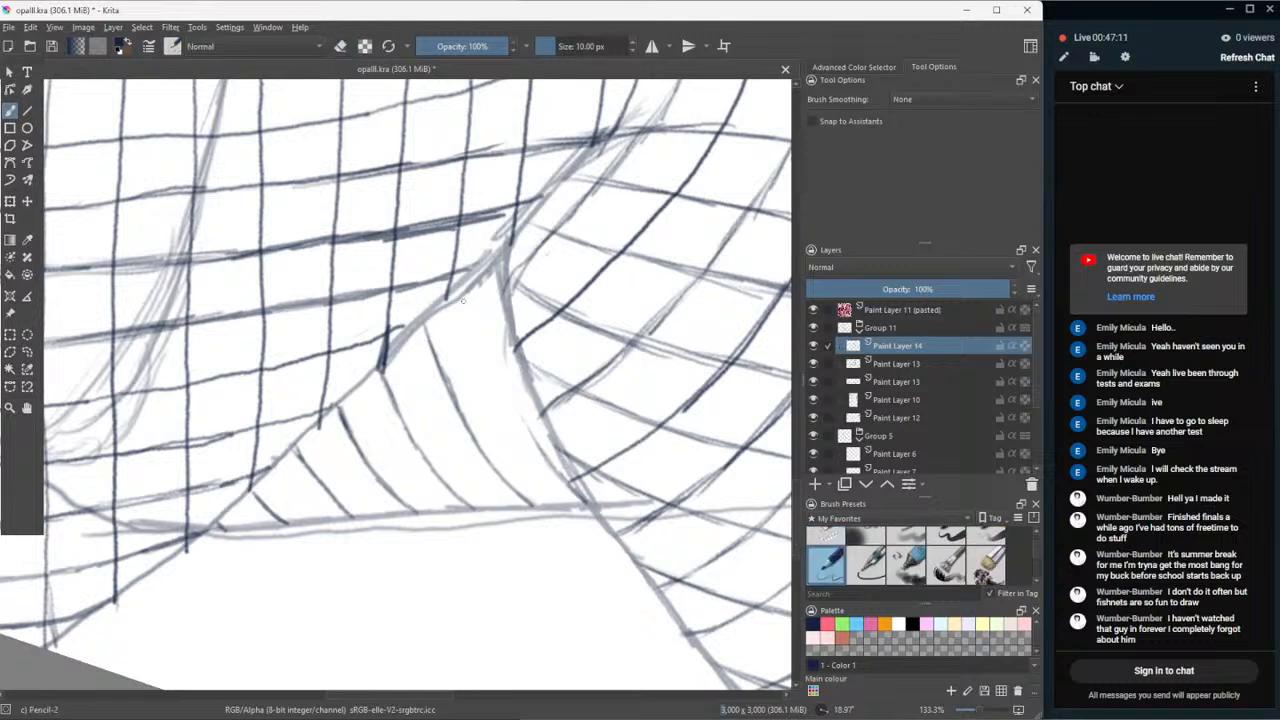
pyautogui.moveTo(465, 300); pyautogui.dragTo(539, 447)
pyautogui.moveTo(507, 392); pyautogui.dragTo(535, 441)
pyautogui.moveTo(490, 358)
pyautogui.mouseDown()
pyautogui.moveTo(510, 399)
pyautogui.moveTo(466, 297)
pyautogui.moveTo(491, 348)
pyautogui.mouseUp()
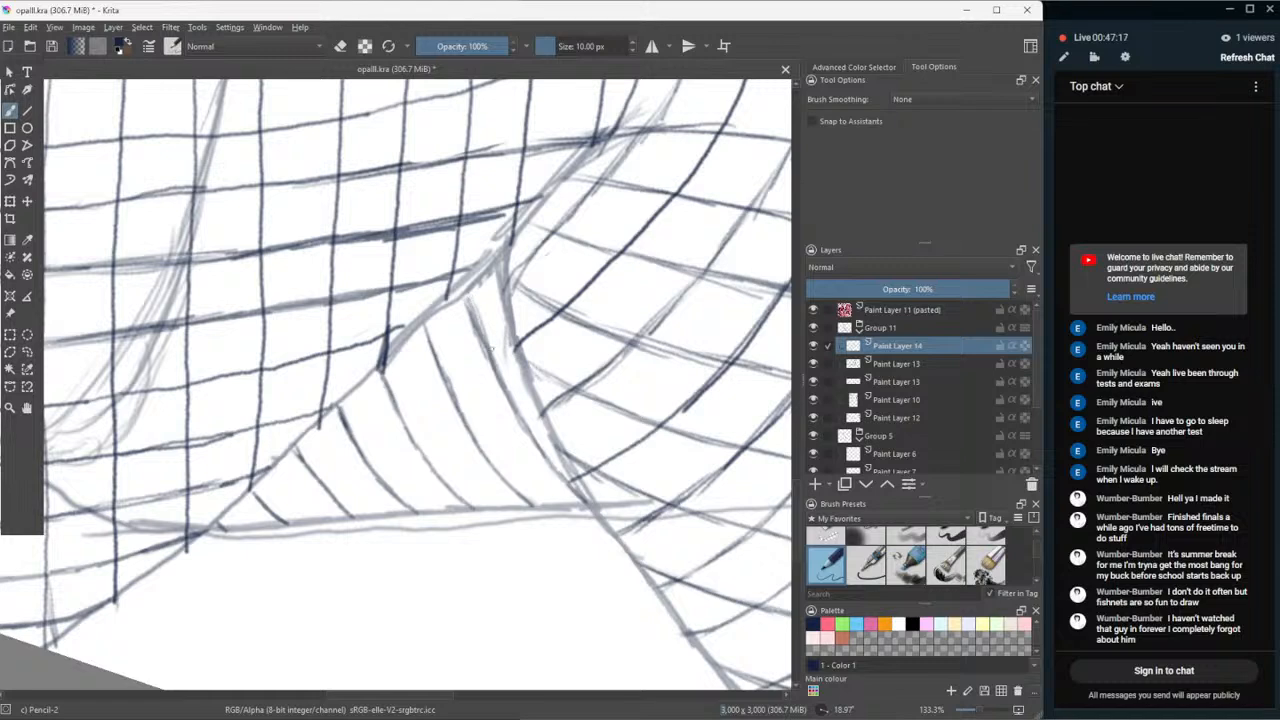
pyautogui.press('e')
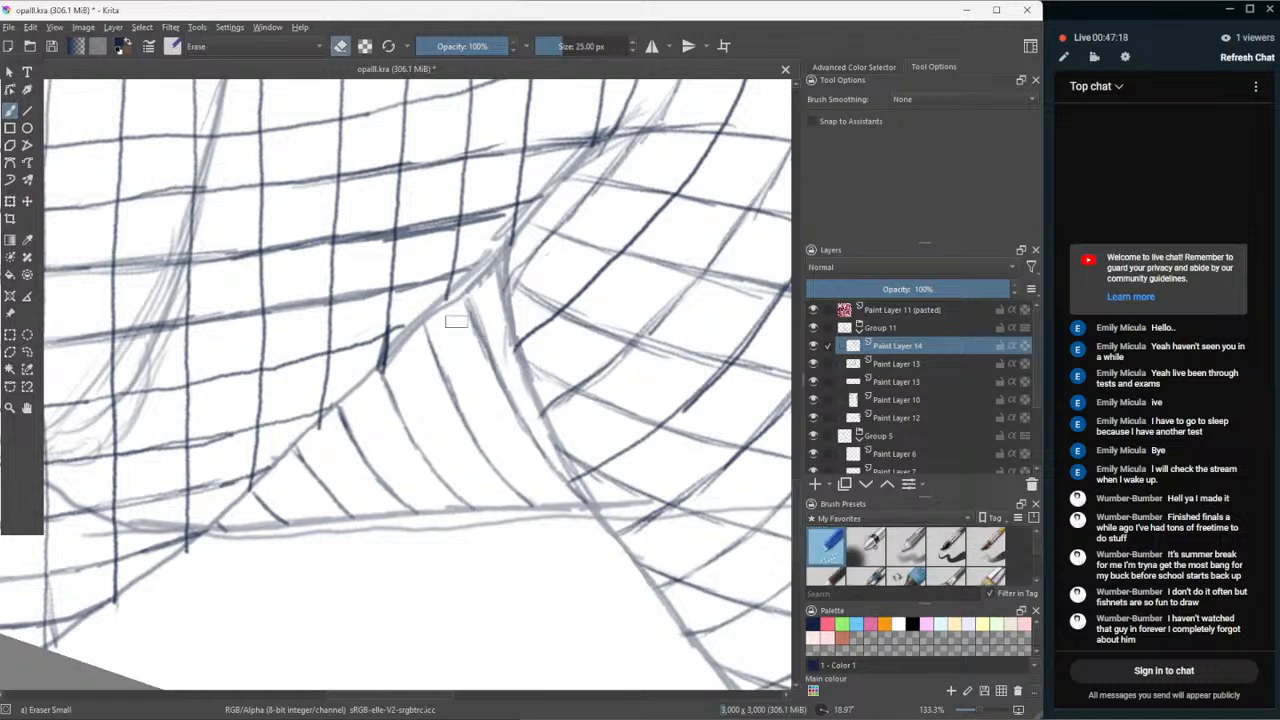
pyautogui.moveTo(458, 301)
pyautogui.mouseDown()
pyautogui.moveTo(499, 396)
pyautogui.moveTo(471, 318)
pyautogui.mouseUp()
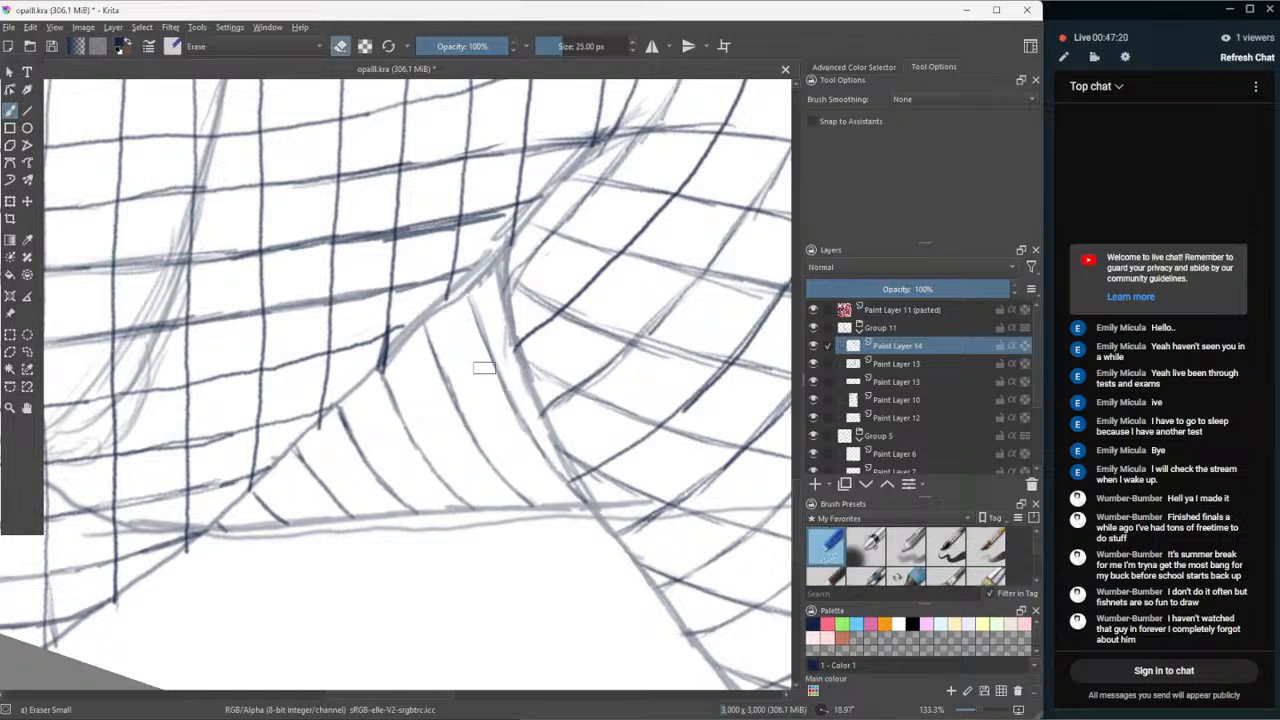
pyautogui.click(843, 570)
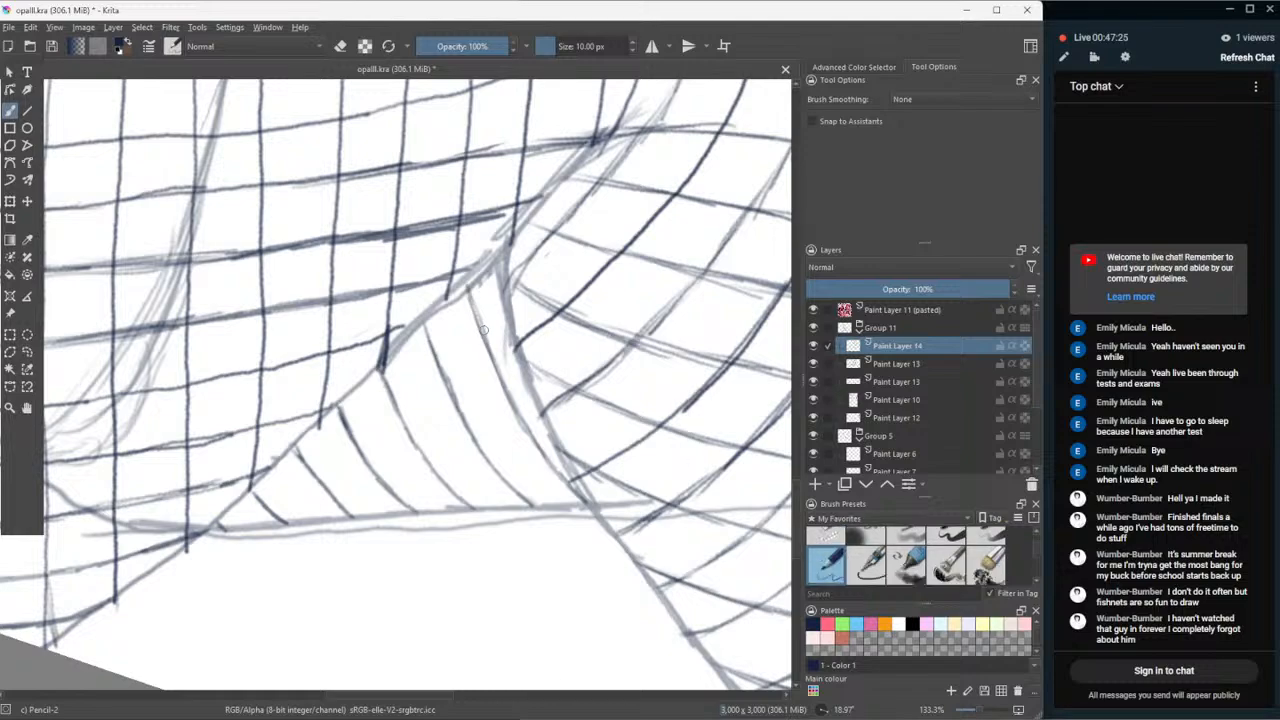
# - Check the new lines between the thigh and shin against the whole figure and the reference illustration
pyautogui.press('-')
pyautogui.press('-')
pyautogui.press('-')
pyautogui.press('-')
pyautogui.press('-')
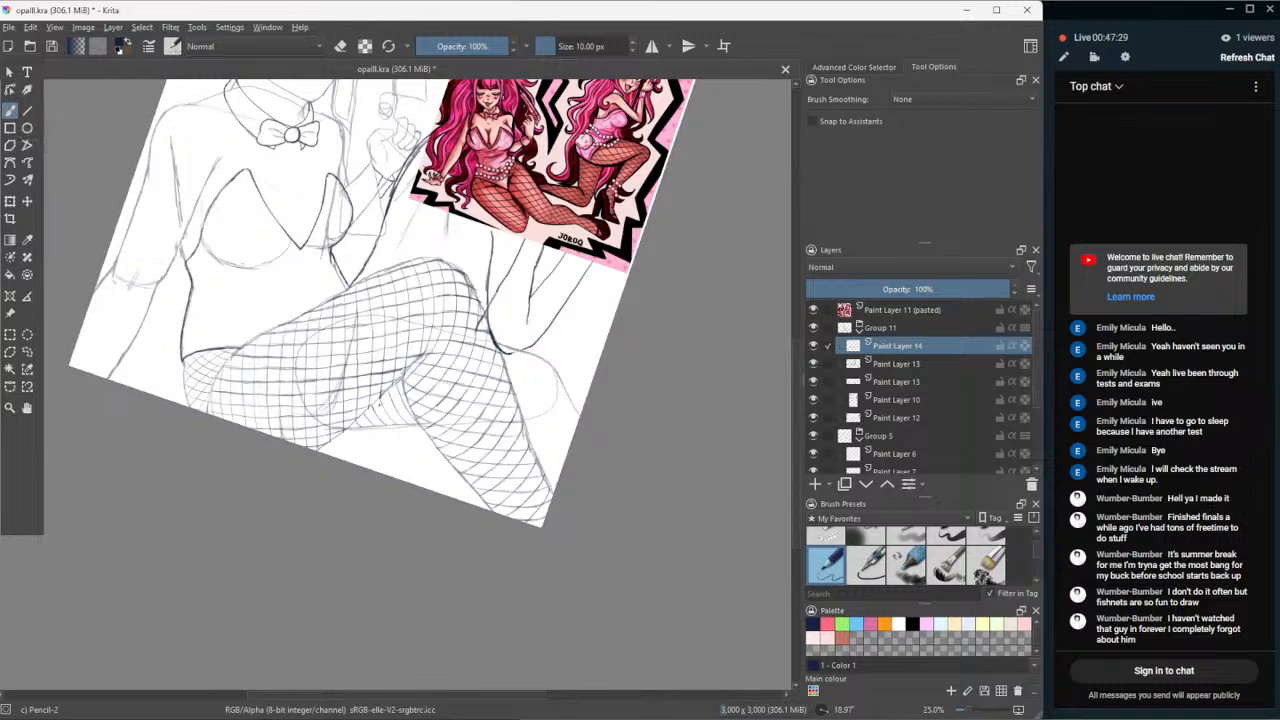
pyautogui.press('+')
pyautogui.press('+')
pyautogui.press('+')
pyautogui.press('+')
pyautogui.press('+')
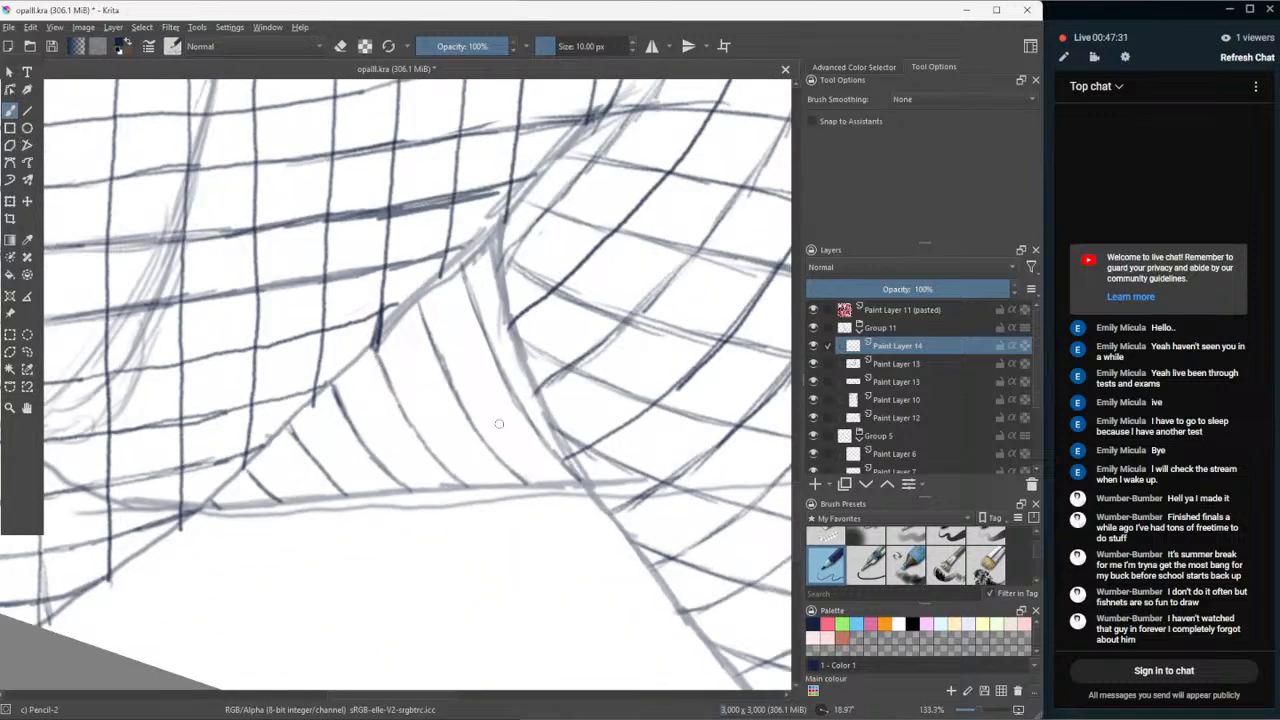
# - Draw three crossing lines from the shin edge down to the triangle's baseline, redoing the third one
pyautogui.moveTo(552, 430); pyautogui.dragTo(530, 484)
pyautogui.moveTo(524, 376); pyautogui.dragTo(478, 490)
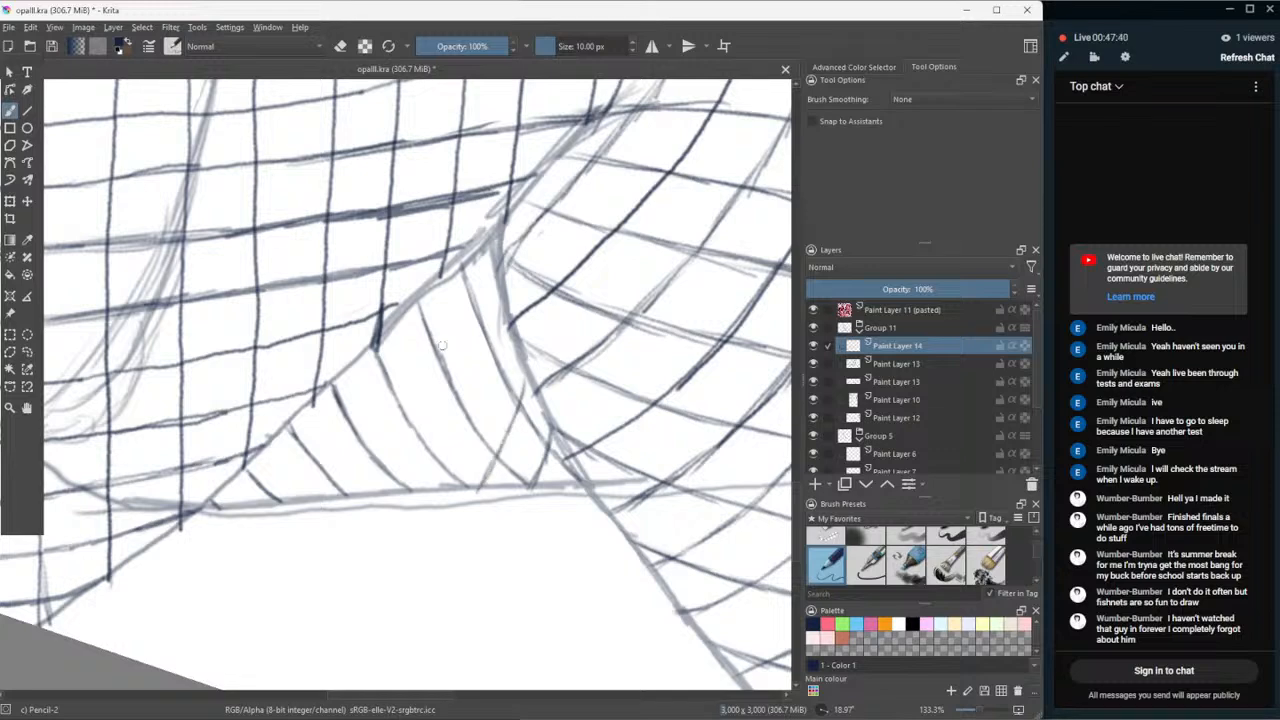
pyautogui.moveTo(502, 334); pyautogui.dragTo(447, 486)
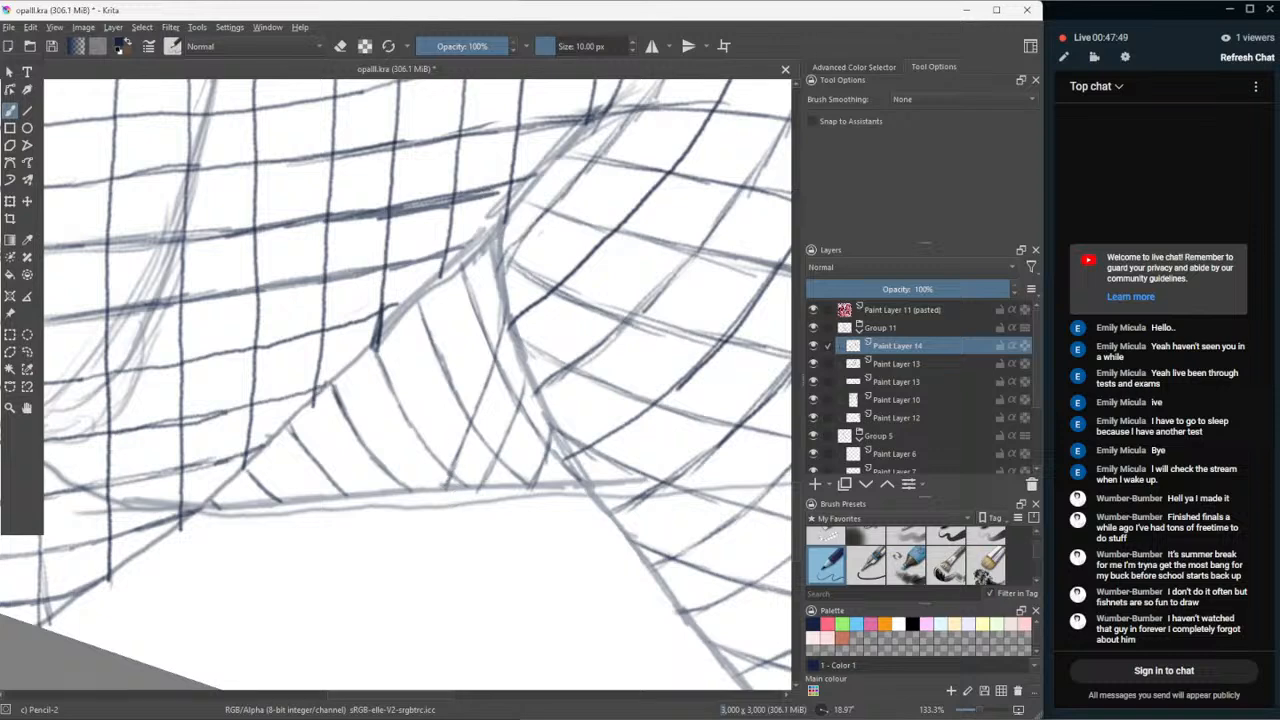
pyautogui.hotkey('ctrl', 'z')
pyautogui.moveTo(488, 374); pyautogui.dragTo(443, 480)
pyautogui.moveTo(465, 433); pyautogui.dragTo(438, 483)
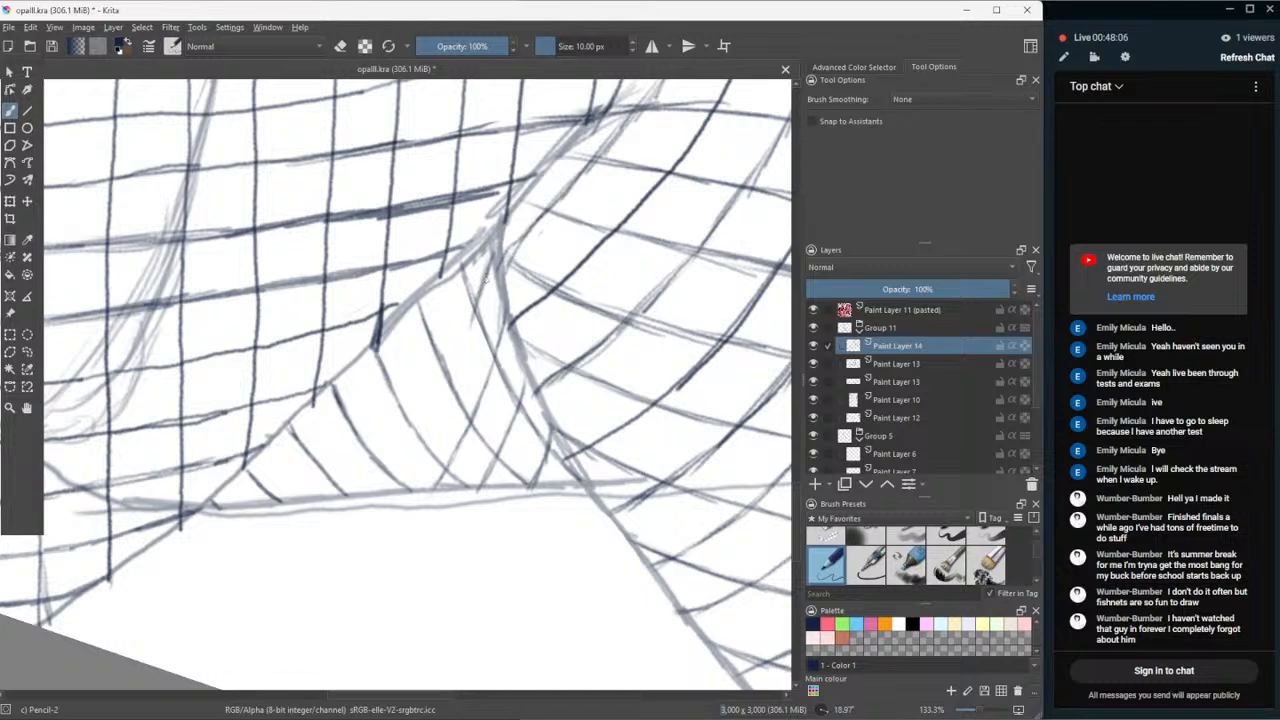
# - Draw a longer crossing line from the thigh crease down to the baseline and darken its lower end
pyautogui.moveTo(486, 277); pyautogui.dragTo(400, 476)
pyautogui.moveTo(422, 432); pyautogui.dragTo(383, 494)
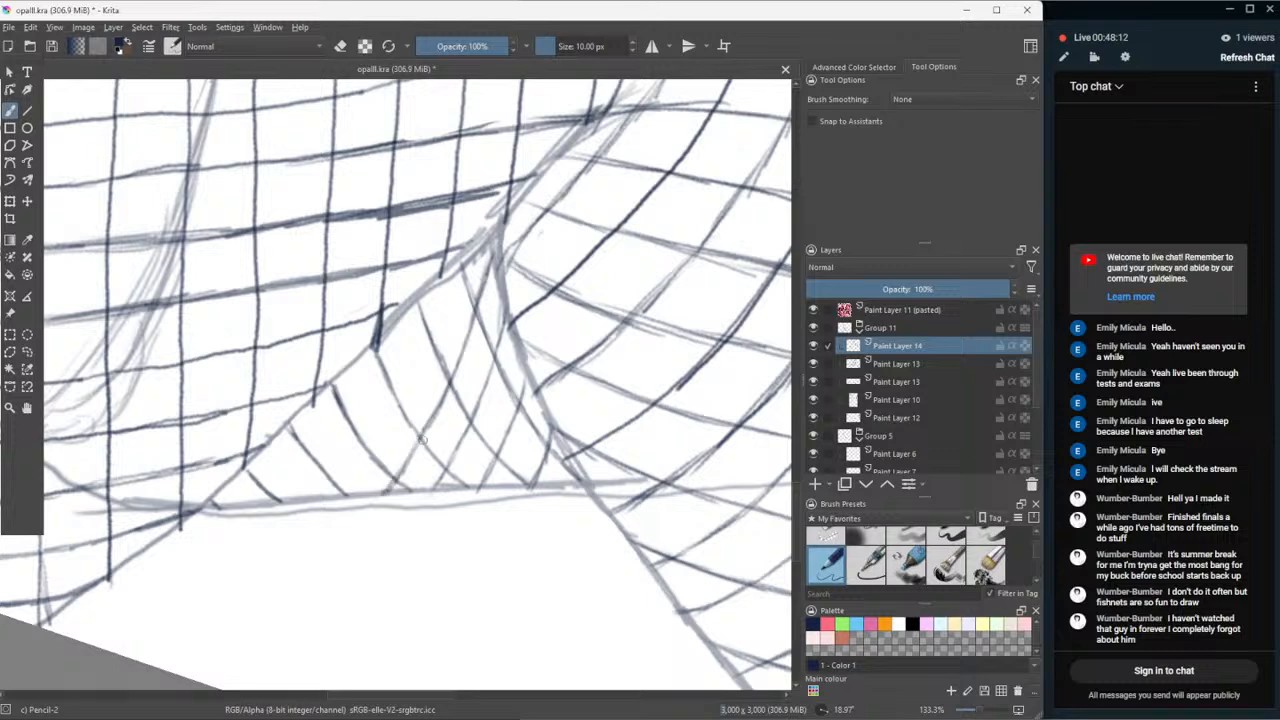
pyautogui.moveTo(424, 430); pyautogui.dragTo(384, 494)
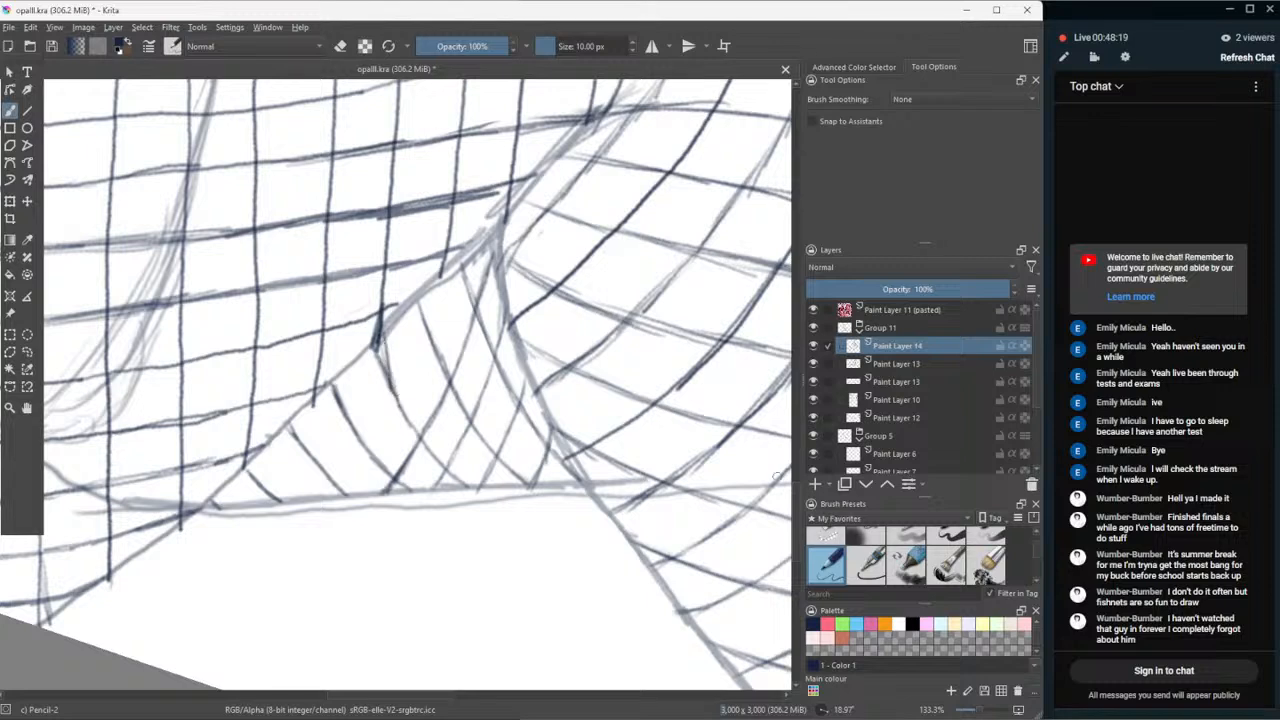
# - Erase the upper ends of the curved lines under the thigh and redraw them to meet the thigh's edge
pyautogui.click(828, 546)
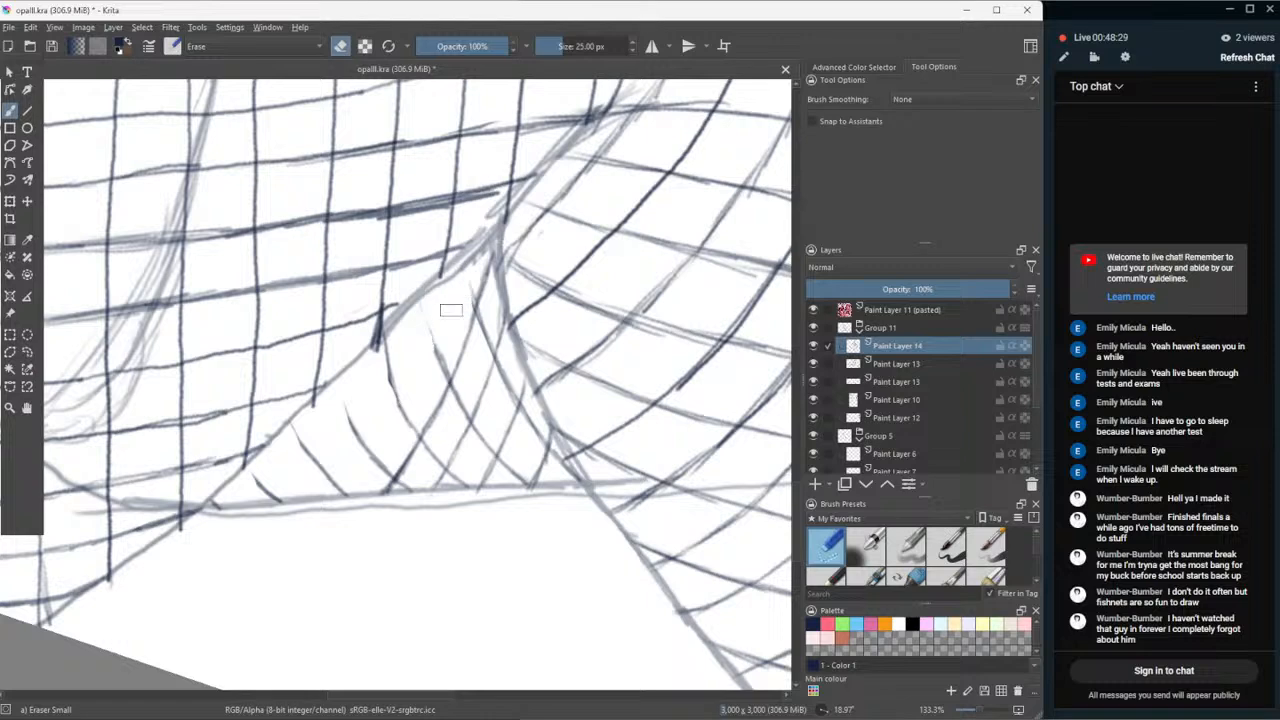
pyautogui.click(826, 548)
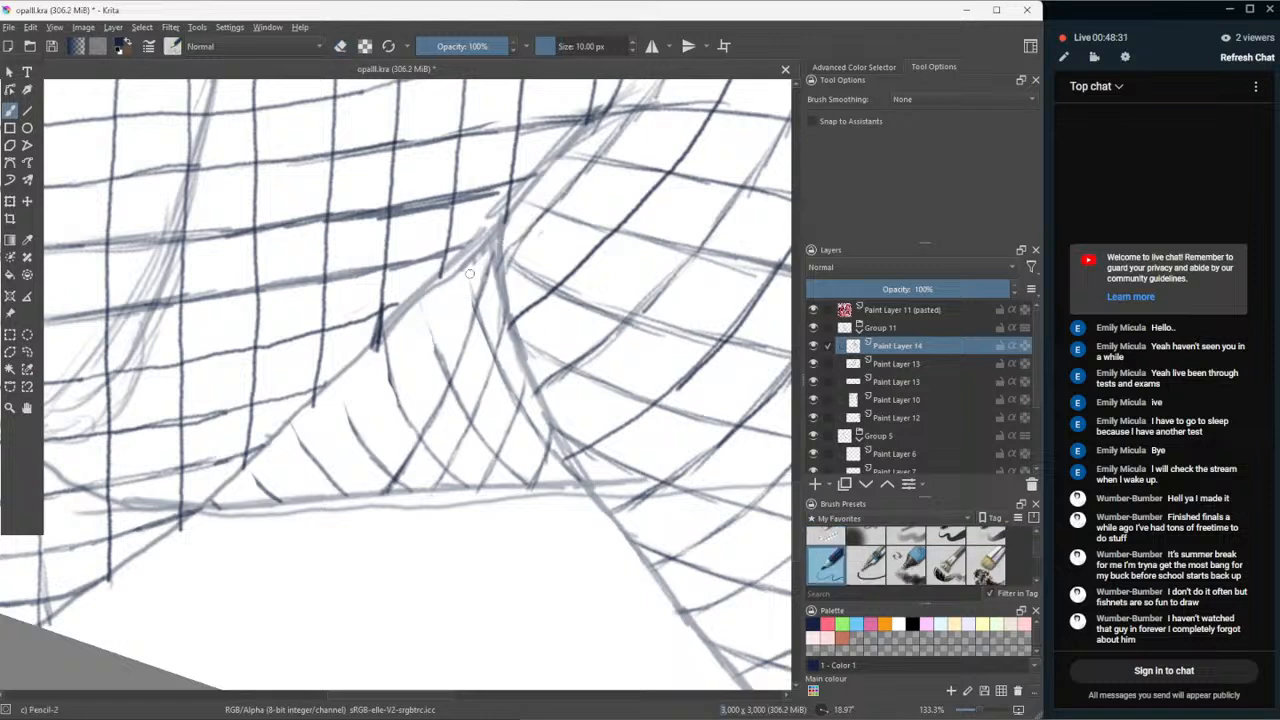
pyautogui.moveTo(477, 306)
pyautogui.mouseDown()
pyautogui.moveTo(467, 269)
pyautogui.moveTo(422, 331)
pyautogui.moveTo(420, 299)
pyautogui.moveTo(434, 340)
pyautogui.mouseUp()
pyautogui.moveTo(424, 292)
pyautogui.mouseDown()
pyautogui.moveTo(412, 336)
pyautogui.moveTo(385, 346)
pyautogui.moveTo(395, 389)
pyautogui.moveTo(394, 363)
pyautogui.moveTo(340, 397)
pyautogui.moveTo(339, 373)
pyautogui.moveTo(351, 430)
pyautogui.mouseUp()
pyautogui.moveTo(340, 380)
pyautogui.mouseDown()
pyautogui.moveTo(358, 436)
pyautogui.moveTo(338, 378)
pyautogui.moveTo(312, 456)
pyautogui.mouseUp()
pyautogui.moveTo(298, 406)
pyautogui.mouseDown()
pyautogui.moveTo(318, 463)
pyautogui.moveTo(309, 437)
pyautogui.moveTo(361, 480)
pyautogui.moveTo(250, 414)
pyautogui.moveTo(262, 488)
pyautogui.mouseUp()
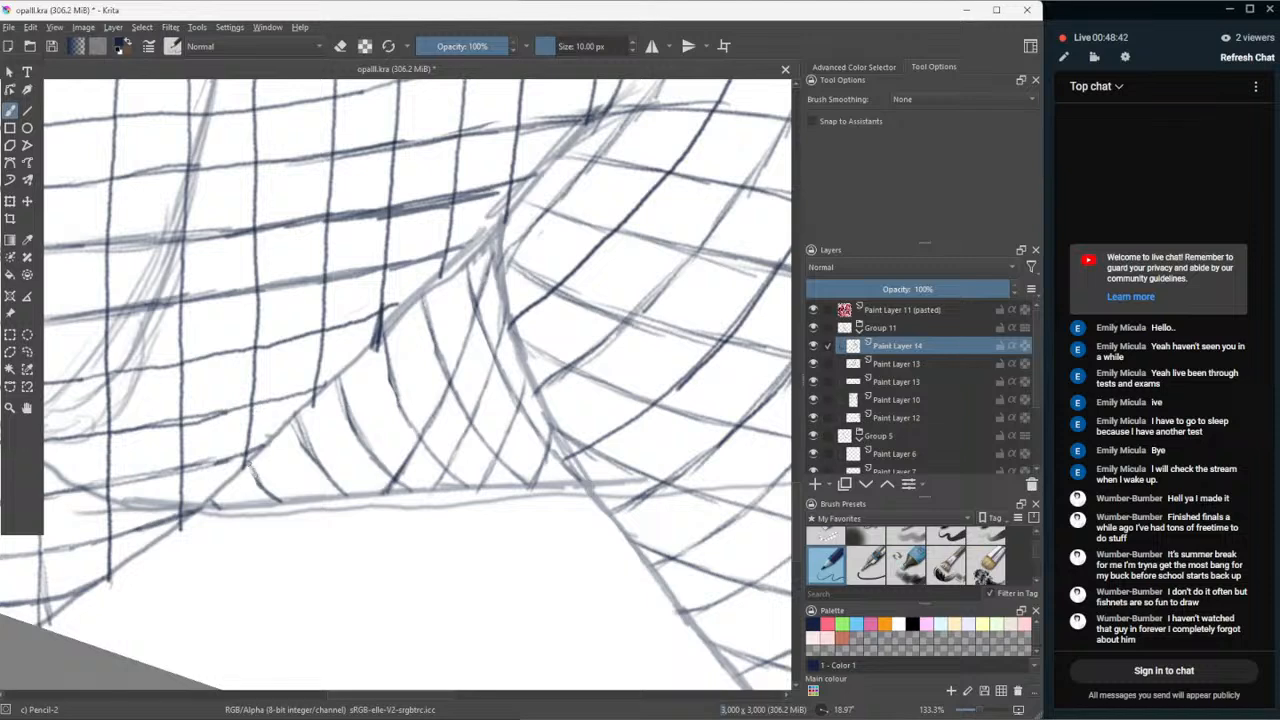
# - Lasso the fishnet lines beside the shin, shift them slightly with the Transform tool, and clear the selection
pyautogui.click(826, 535)
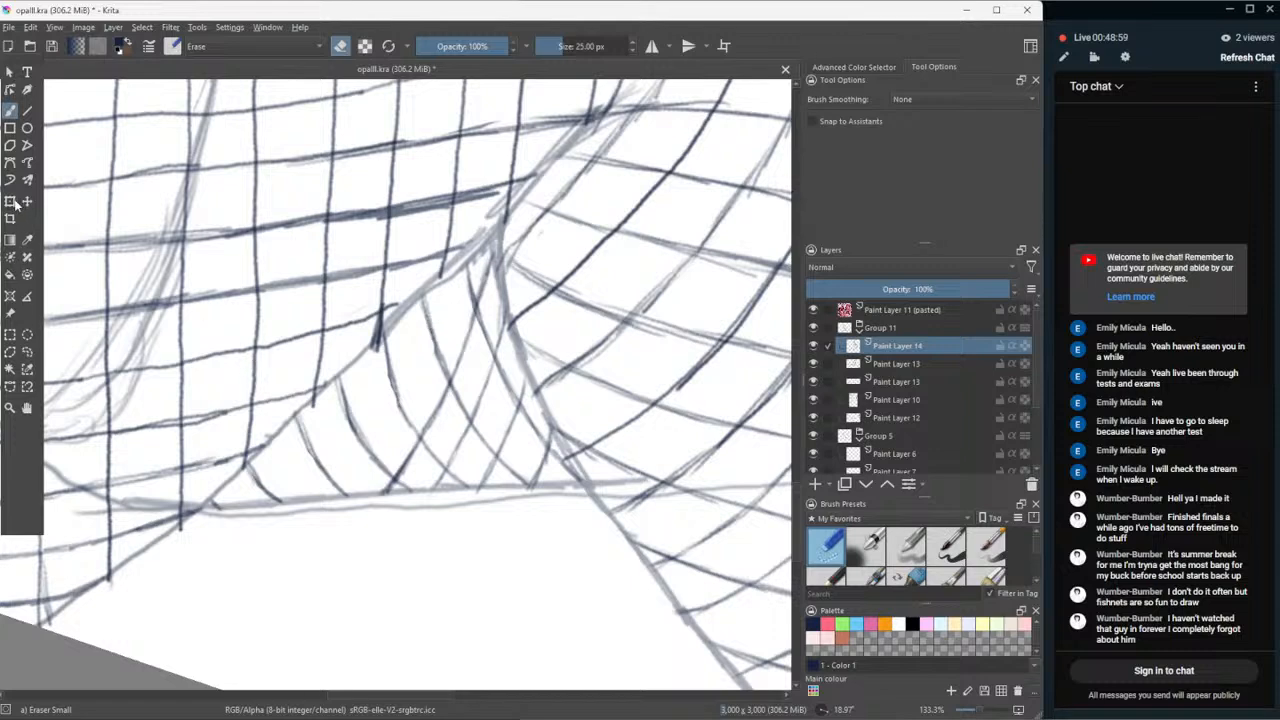
pyautogui.click(27, 351)
pyautogui.moveTo(450, 325)
pyautogui.mouseDown()
pyautogui.moveTo(480, 382)
pyautogui.moveTo(553, 262)
pyautogui.moveTo(448, 250)
pyautogui.mouseUp()
pyautogui.hotkey('ctrl', 't')
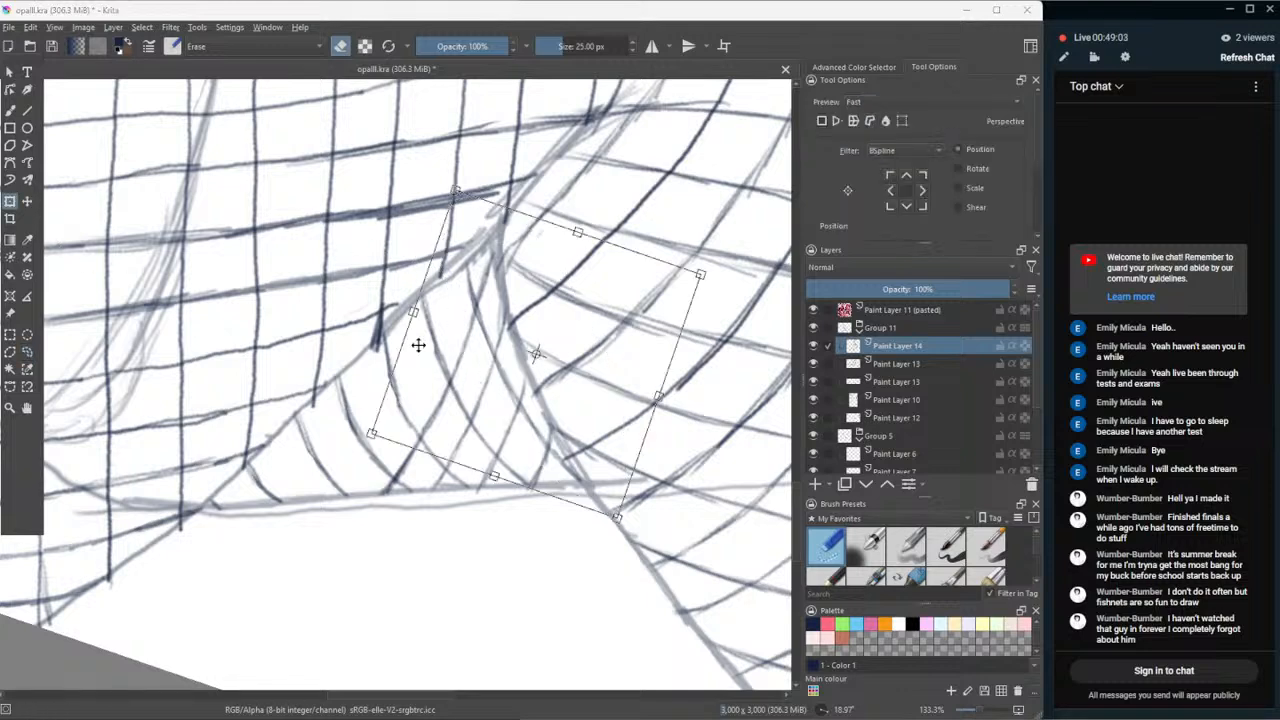
pyautogui.press('Return')
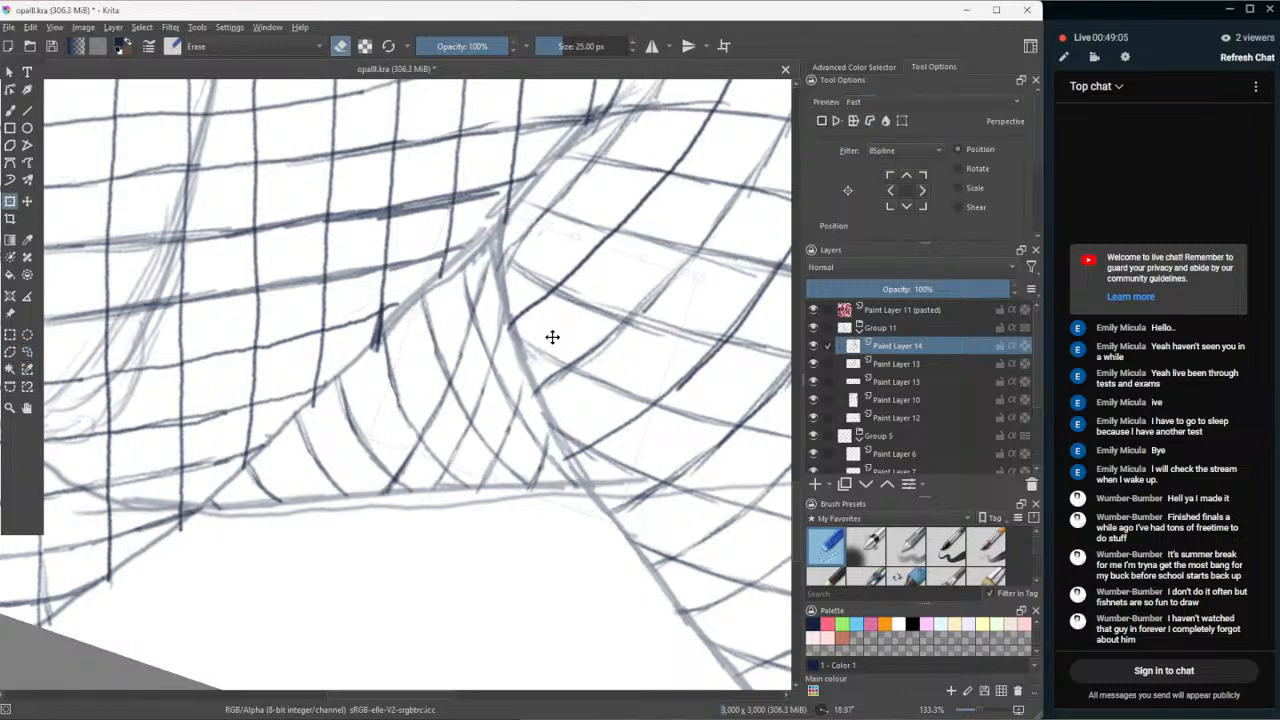
pyautogui.click(731, 220)
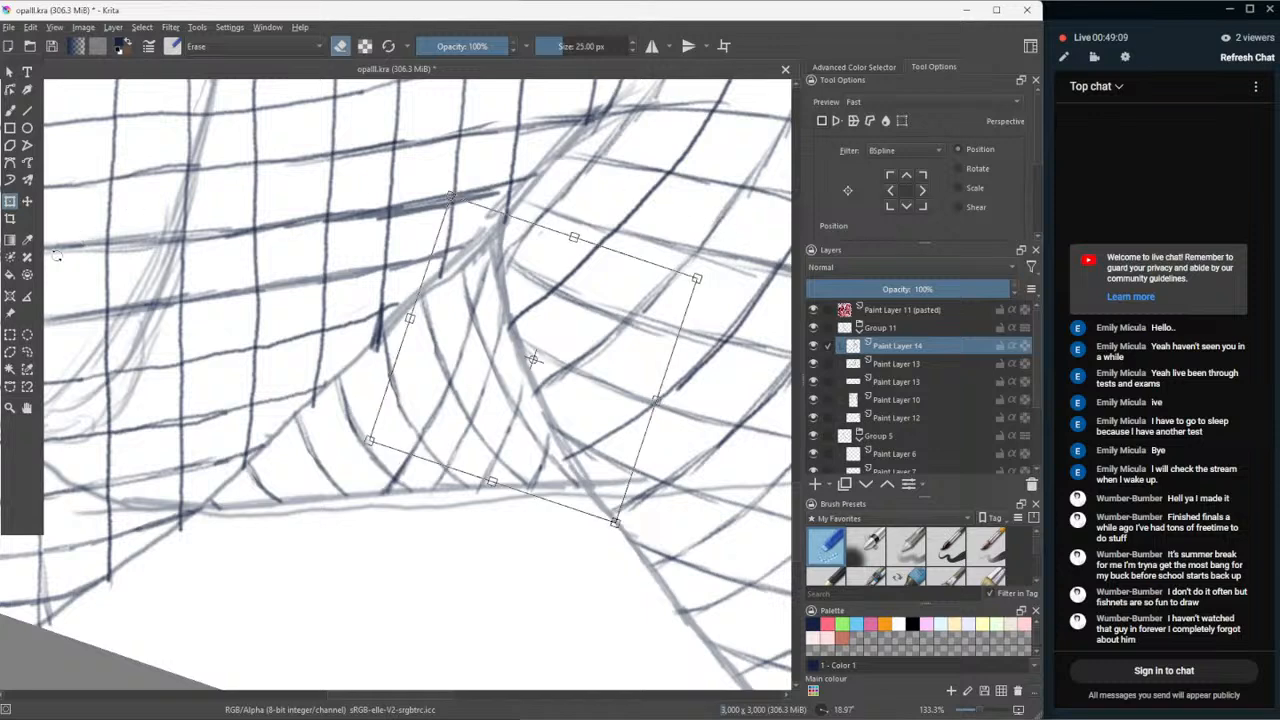
pyautogui.click(12, 112)
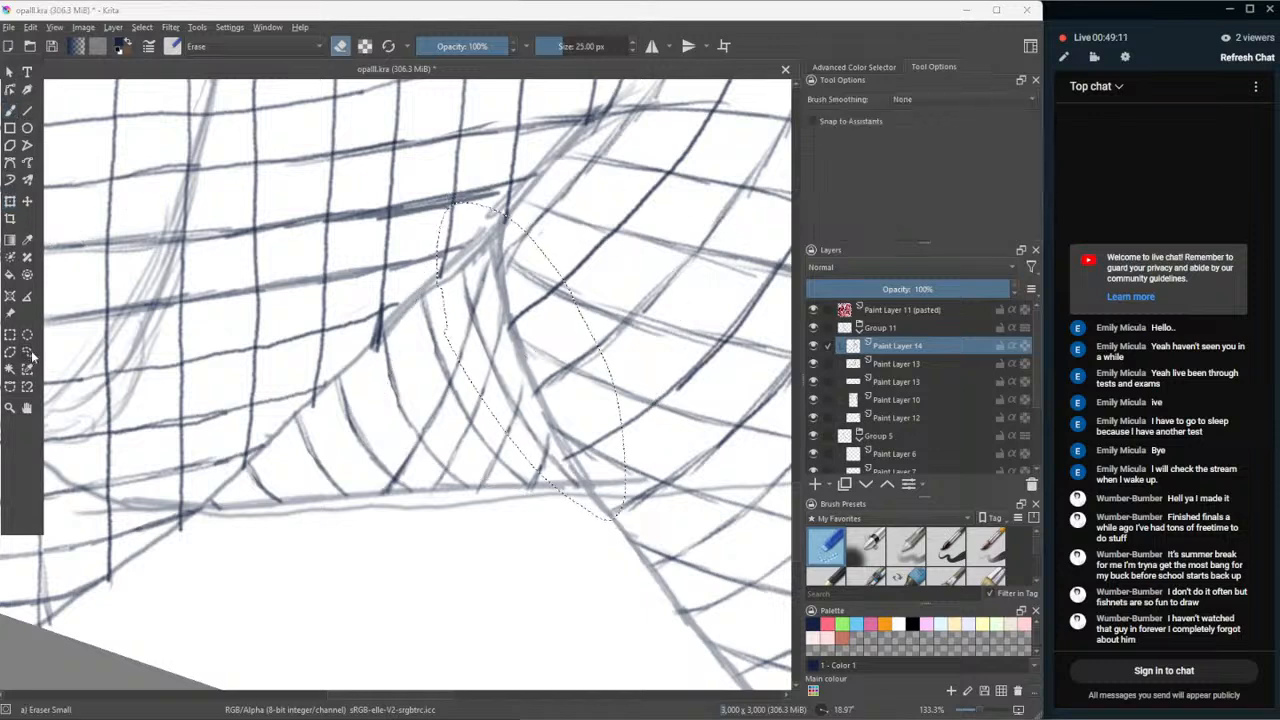
pyautogui.hotkey('ctrl', 'shift', 'a')
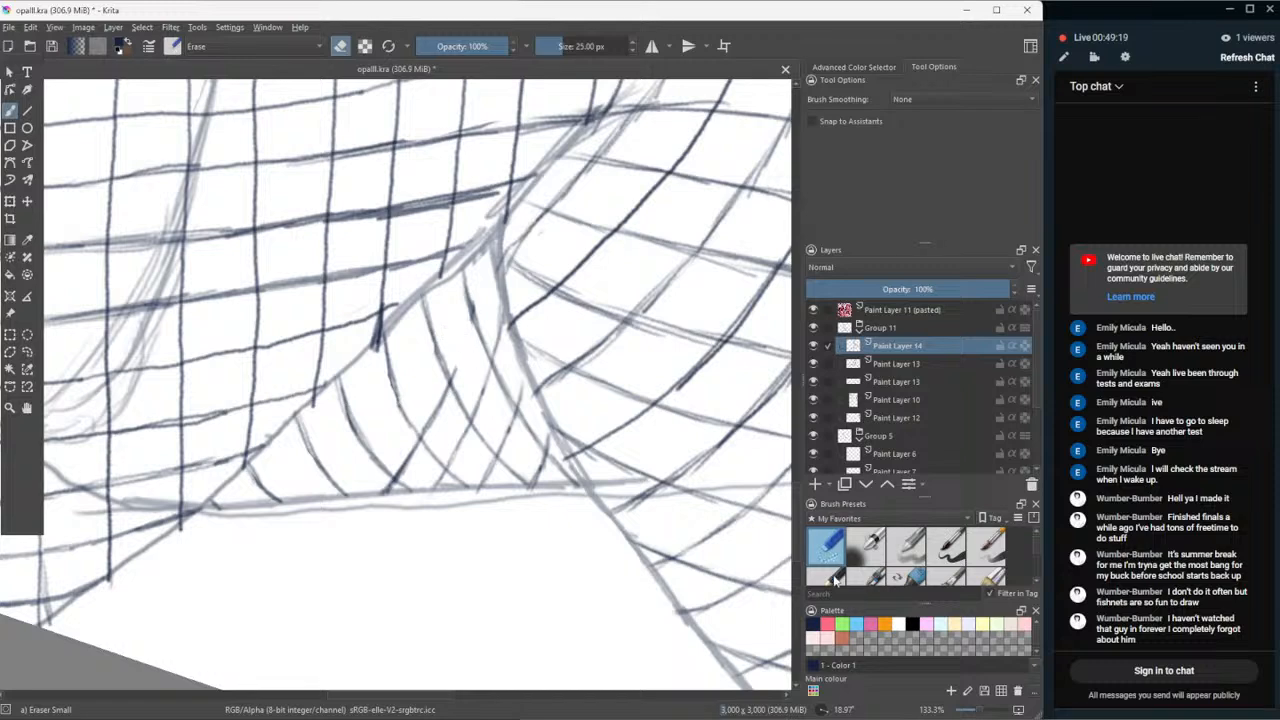
# - With the Pencil-2 brush, draw three crossing lines from the thigh's edge down to the triangle's baseline
pyautogui.click(838, 578)
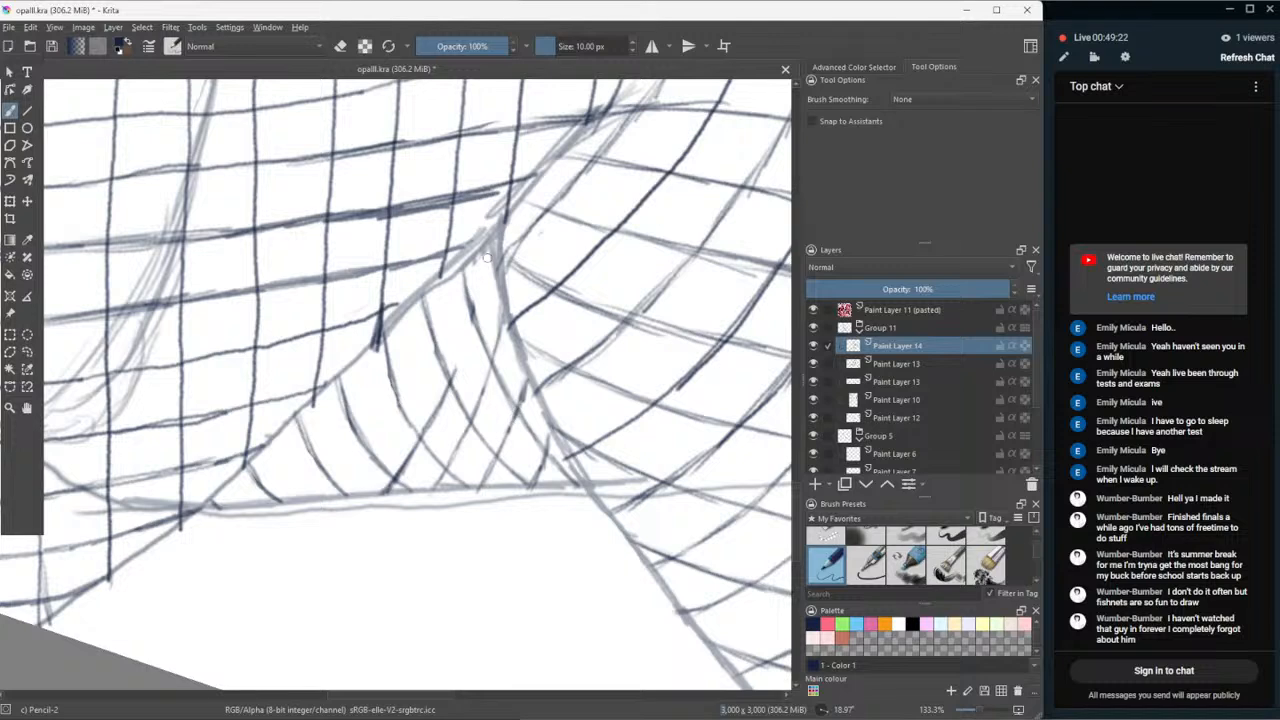
pyautogui.moveTo(485, 252)
pyautogui.mouseDown()
pyautogui.moveTo(471, 326)
pyautogui.moveTo(480, 378)
pyautogui.mouseUp()
pyautogui.moveTo(442, 284); pyautogui.dragTo(393, 417)
pyautogui.moveTo(420, 352); pyautogui.dragTo(340, 492)
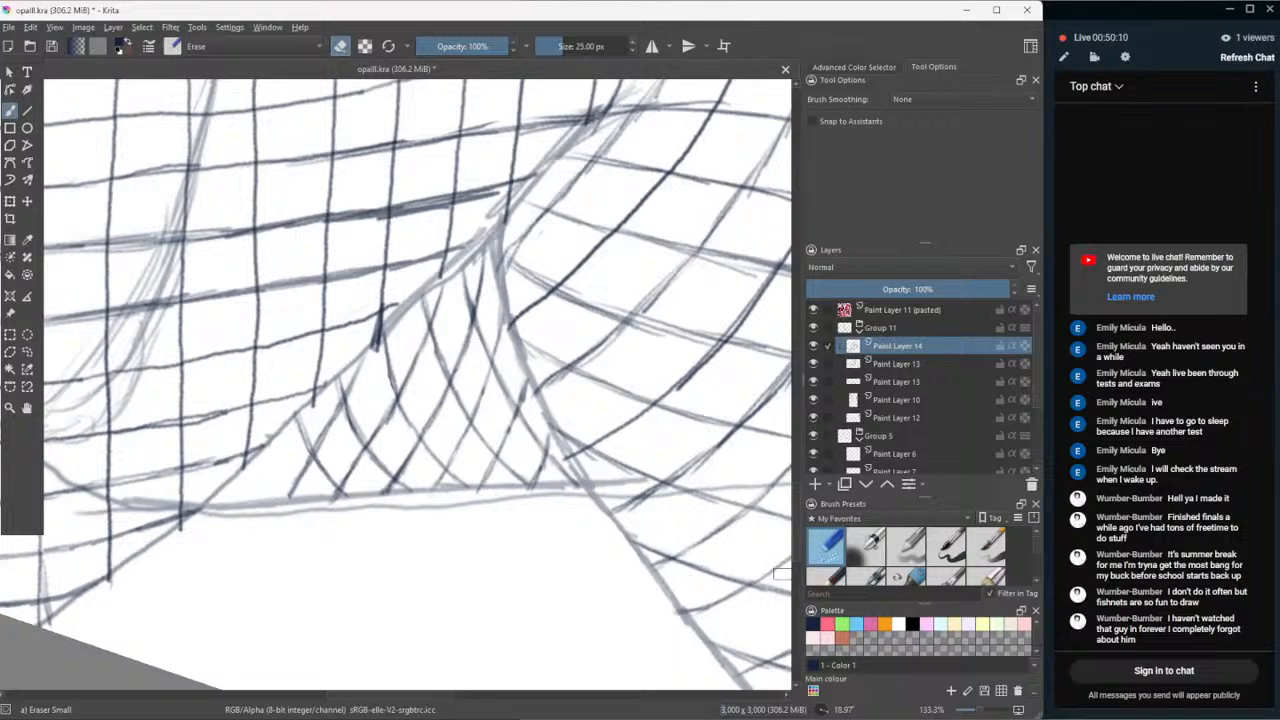
# - Draw short crossing lines in the triangle's narrow corner with the Pencil-2 brush, redoing the first stroke
pyautogui.click(833, 579)
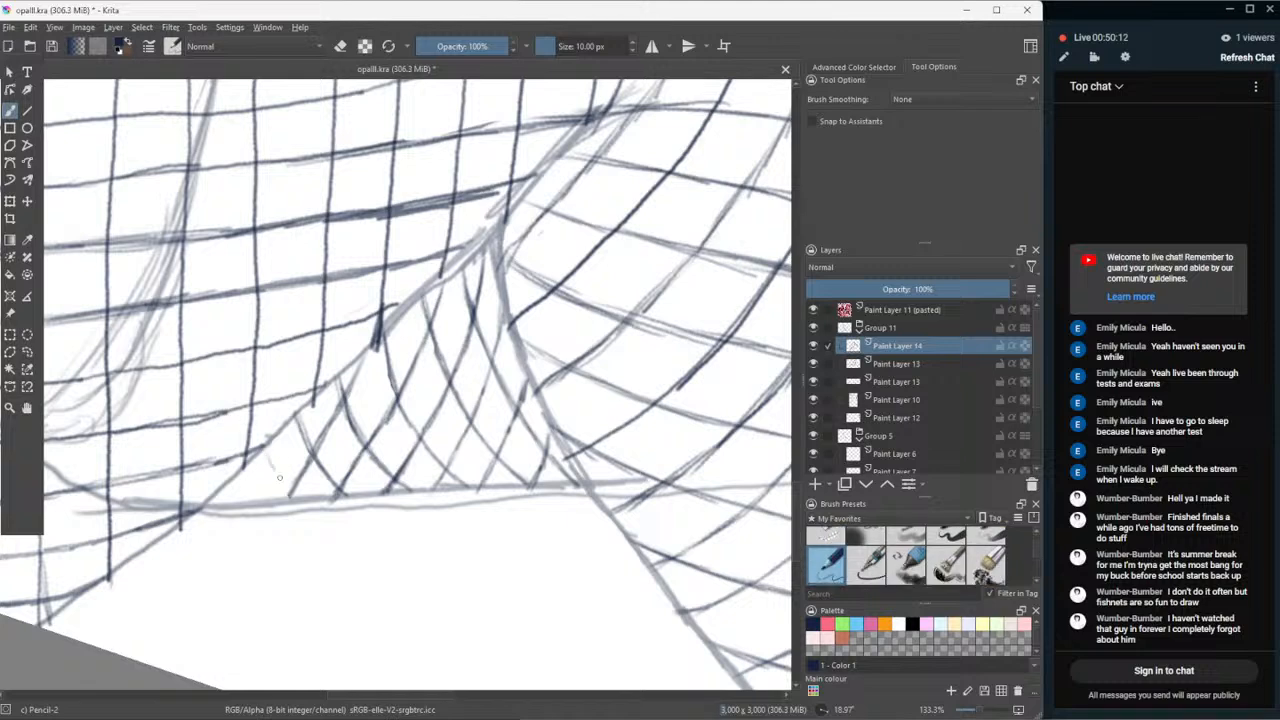
pyautogui.moveTo(266, 454)
pyautogui.mouseDown()
pyautogui.moveTo(276, 462)
pyautogui.moveTo(306, 506)
pyautogui.mouseUp()
pyautogui.hotkey('ctrl', 'z')
pyautogui.hotkey('ctrl', 'z')
pyautogui.hotkey('ctrl', 'z')
pyautogui.moveTo(264, 455); pyautogui.dragTo(302, 504)
pyautogui.moveTo(268, 452); pyautogui.dragTo(251, 504)
pyautogui.moveTo(273, 440); pyautogui.dragTo(263, 477)
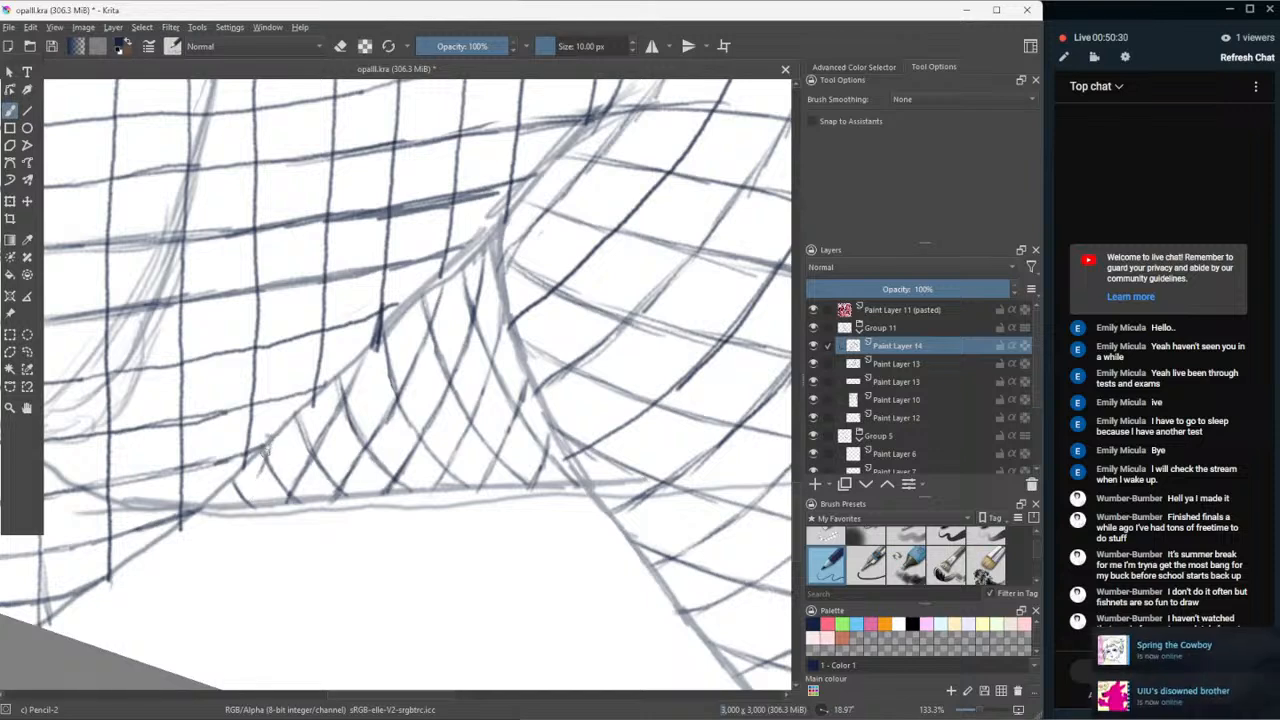
pyautogui.moveTo(266, 450)
pyautogui.mouseDown()
pyautogui.moveTo(246, 500)
pyautogui.moveTo(214, 510)
pyautogui.mouseUp()
# - Hide the collapsed sketch group directly above the Background layer
pyautogui.scroll(-7, 222, 505)
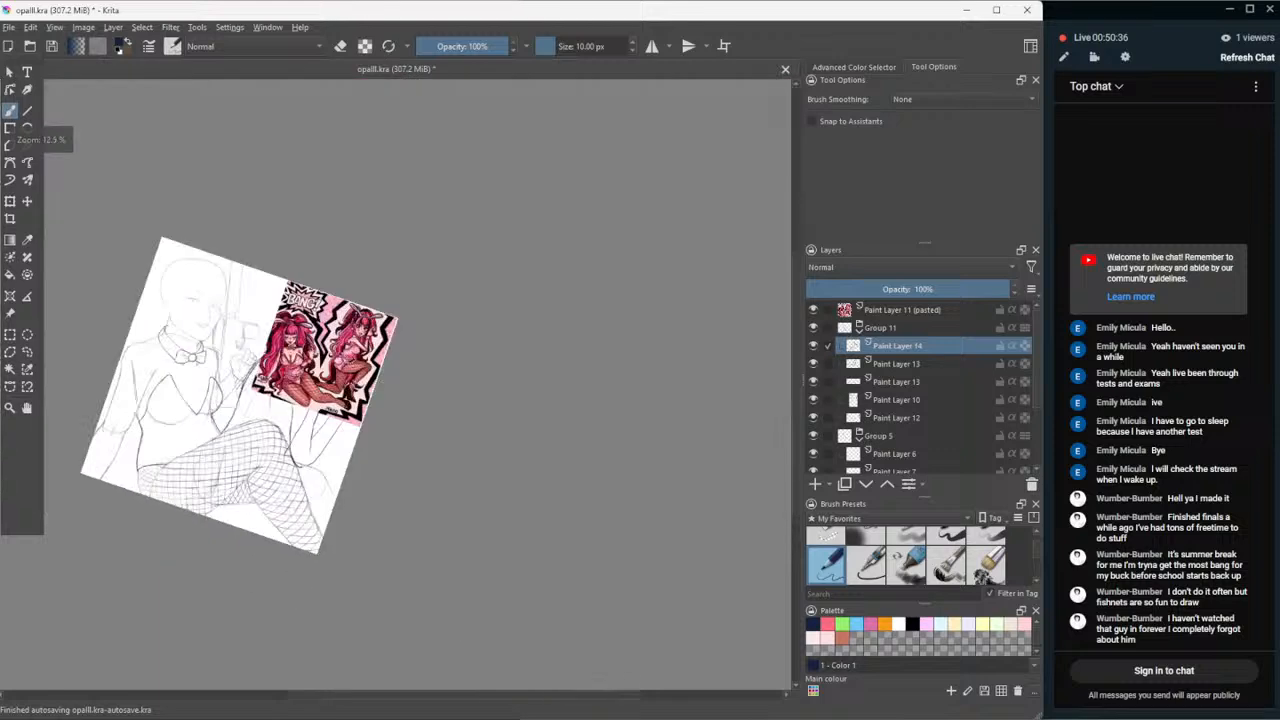
pyautogui.scroll(1, 222, 505)
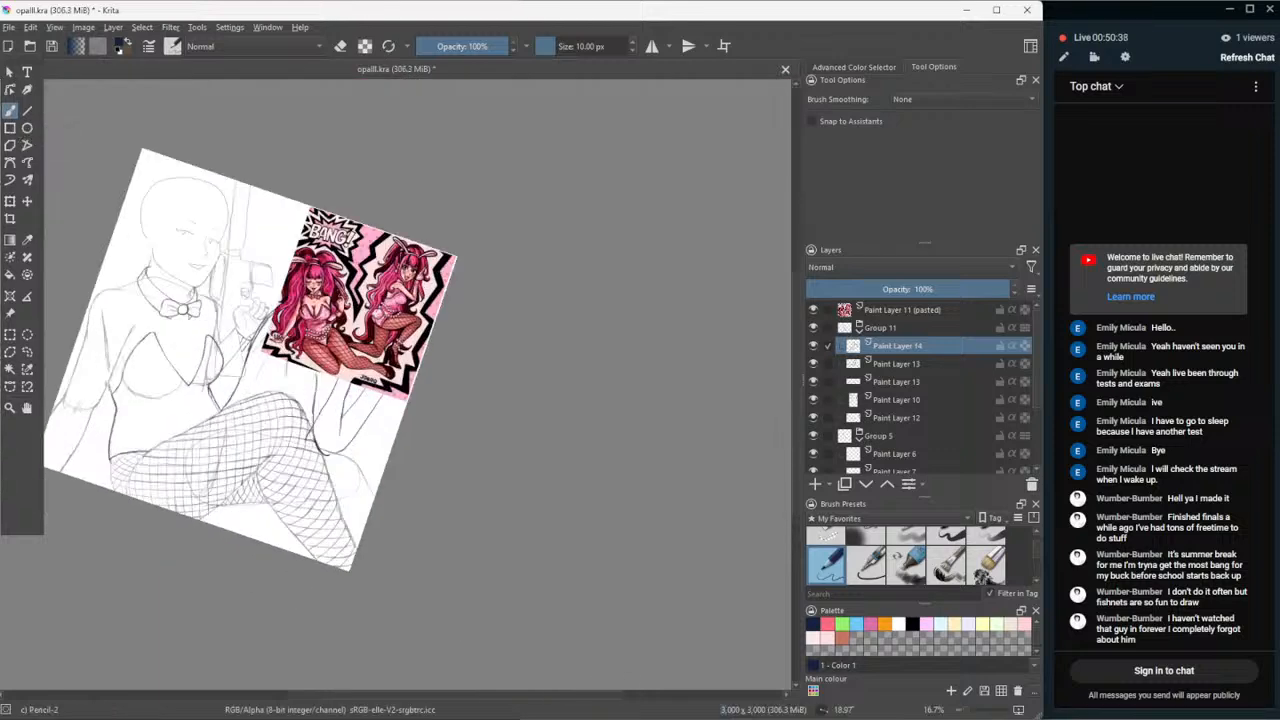
pyautogui.scroll(1, 408, 528)
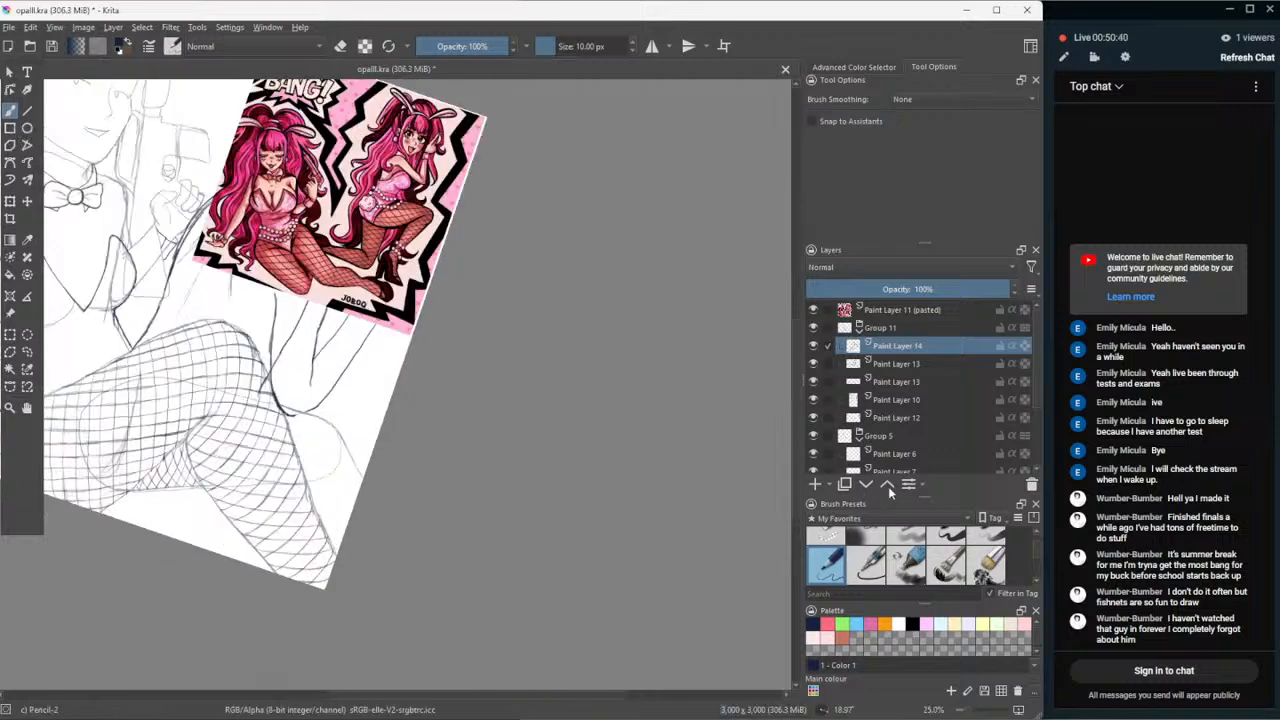
pyautogui.scroll(-2, 866, 380)
pyautogui.click(814, 446)
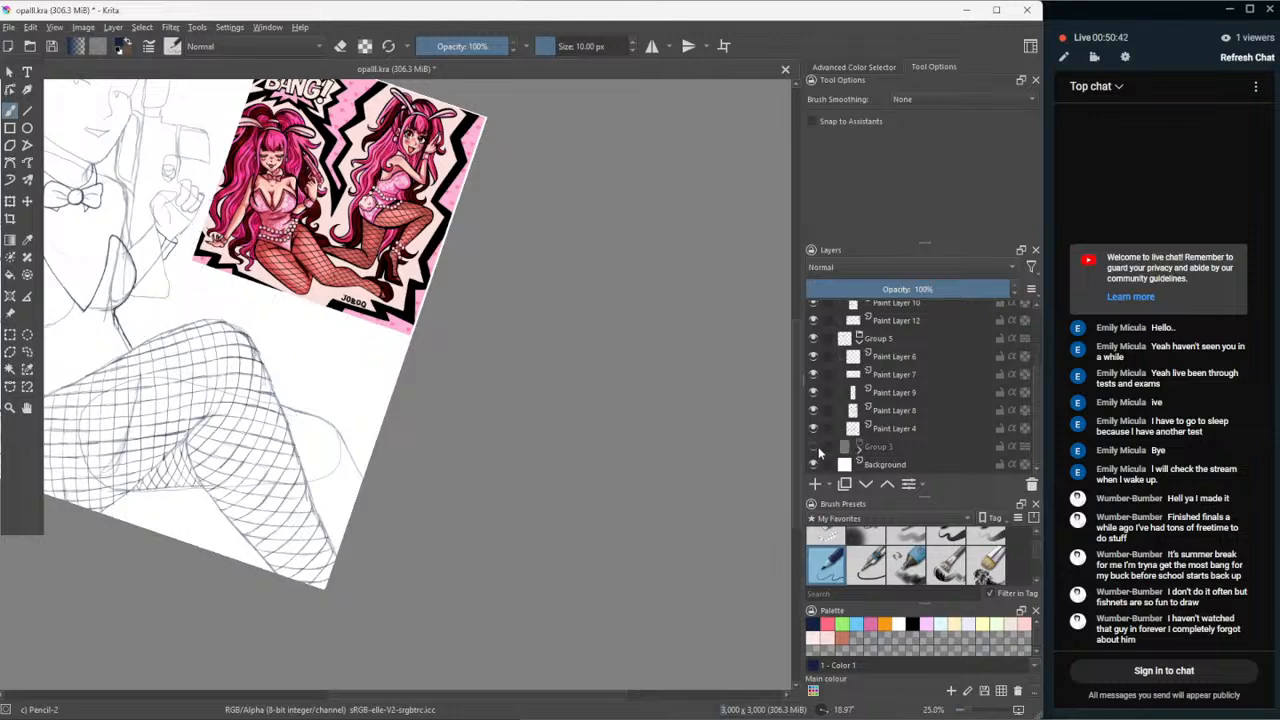
pyautogui.scroll(-3, 284, 446)
pyautogui.scroll(3, 300, 458)
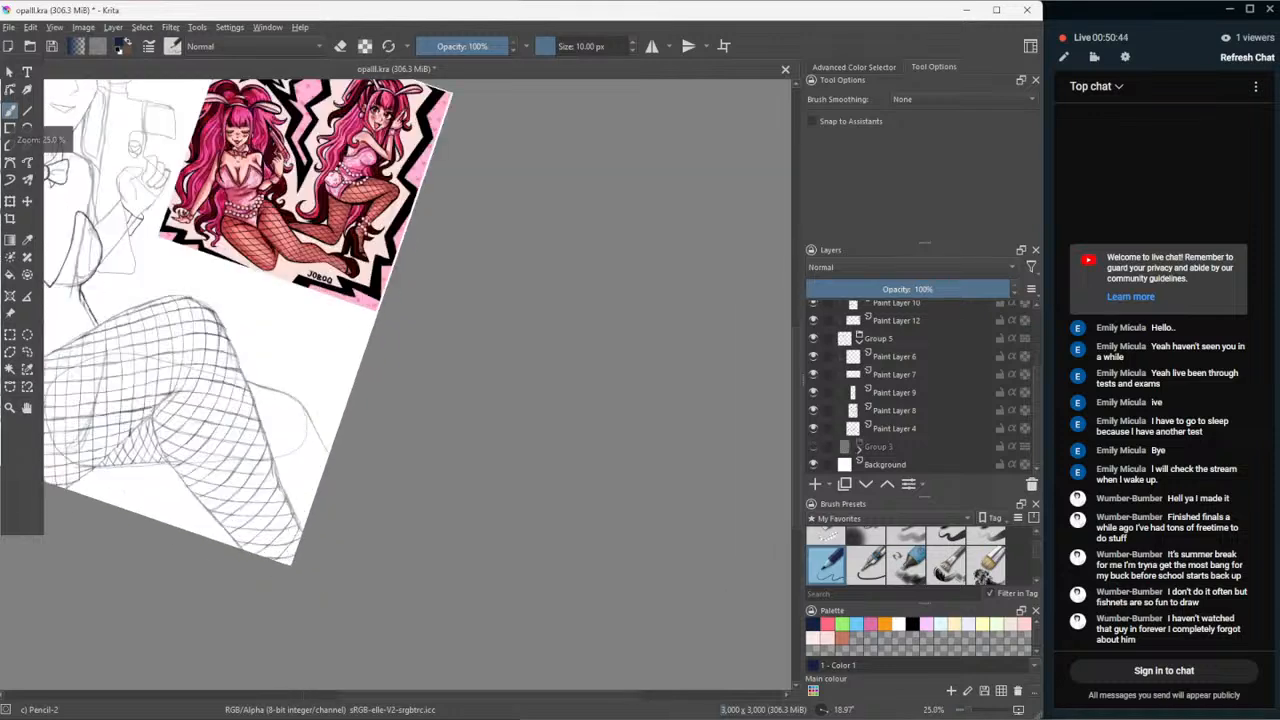
pyautogui.scroll(3, 935, 412)
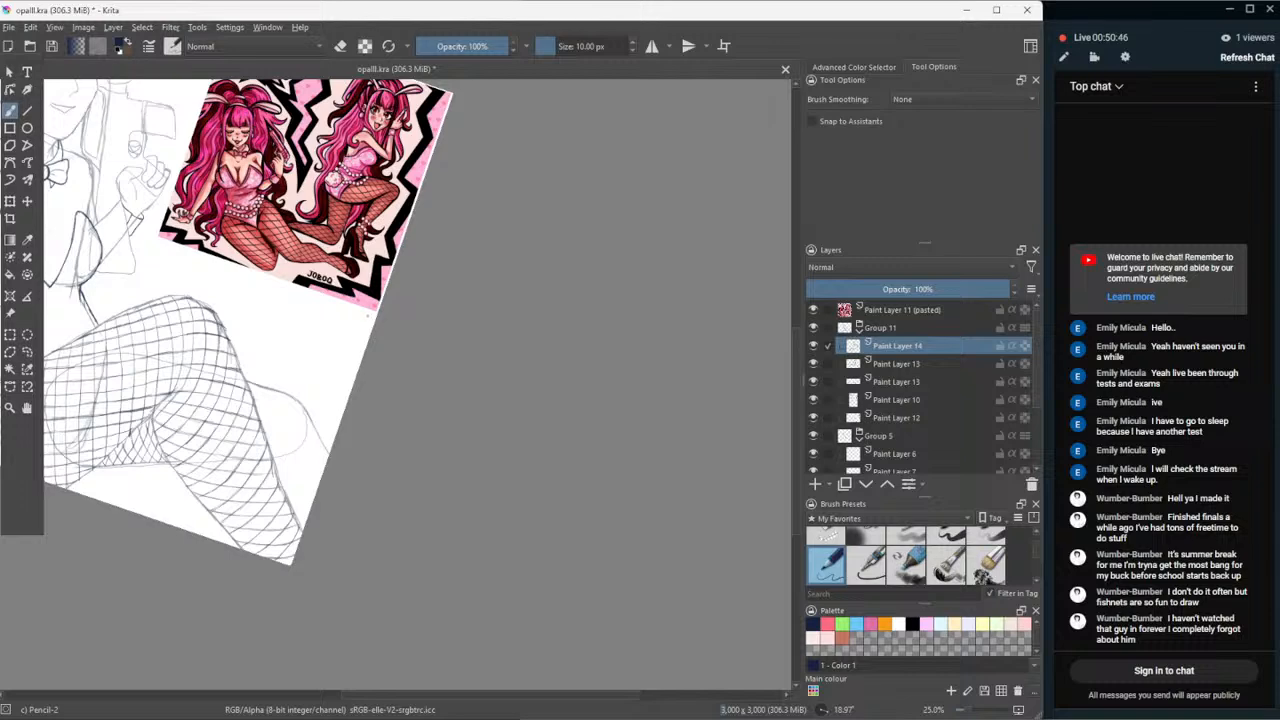
# - Draw the first curved fishnet line on the far knee, close along the shin's edge, comparing attempts with undo and redo
pyautogui.scroll(2, 259, 427)
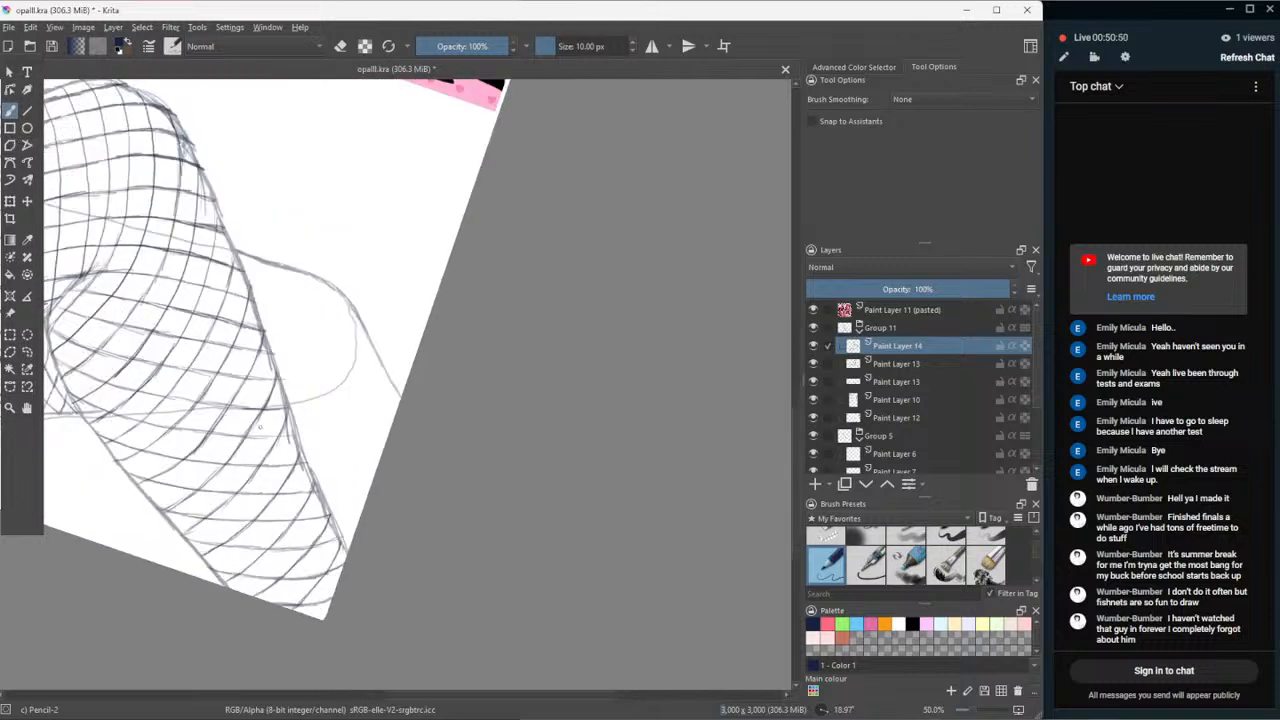
pyautogui.scroll(1, 254, 352)
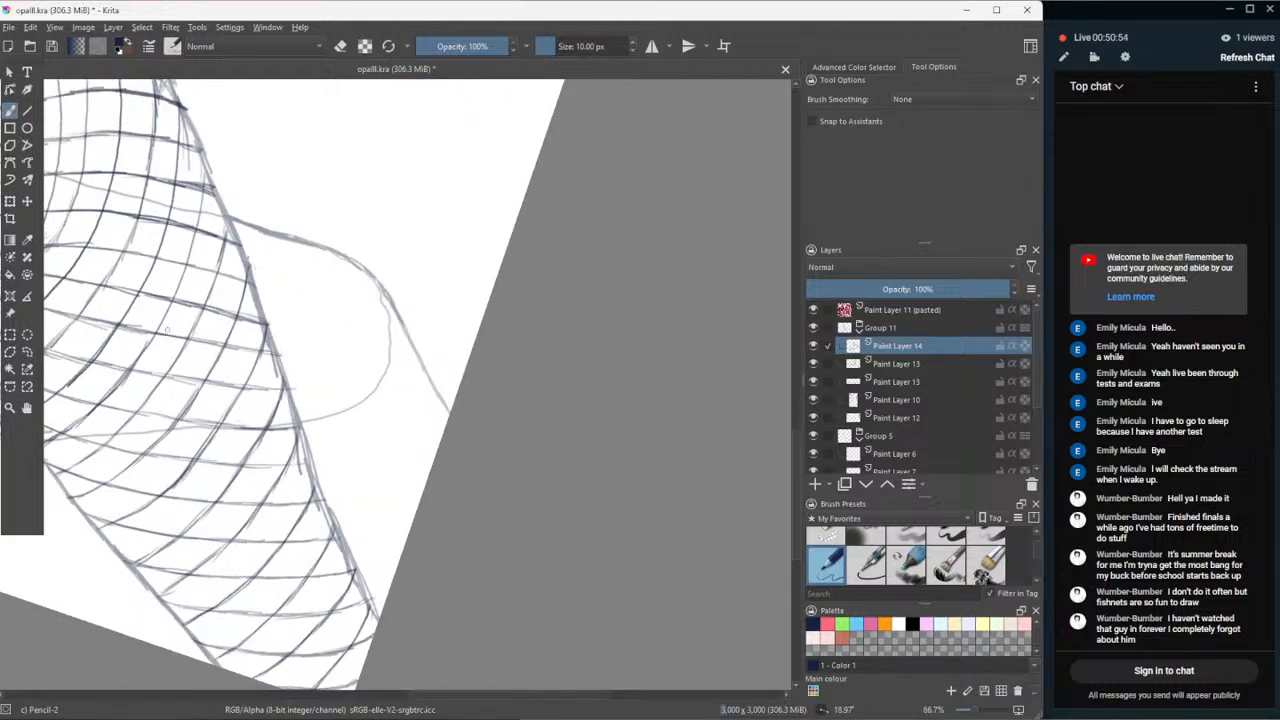
pyautogui.scroll(-2, 300, 380)
pyautogui.click(29, 407)
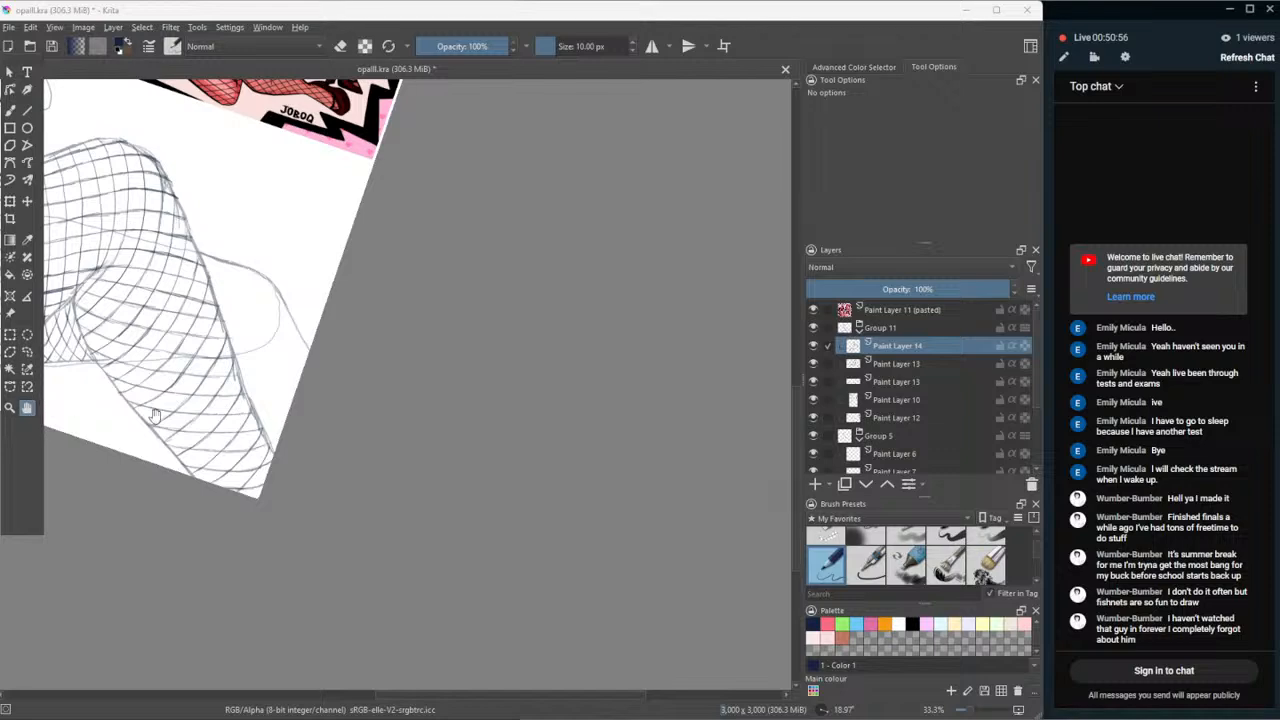
pyautogui.moveTo(142, 307); pyautogui.dragTo(420, 383)
pyautogui.moveTo(518, 428); pyautogui.dragTo(491, 428)
pyautogui.scroll(2, 490, 425)
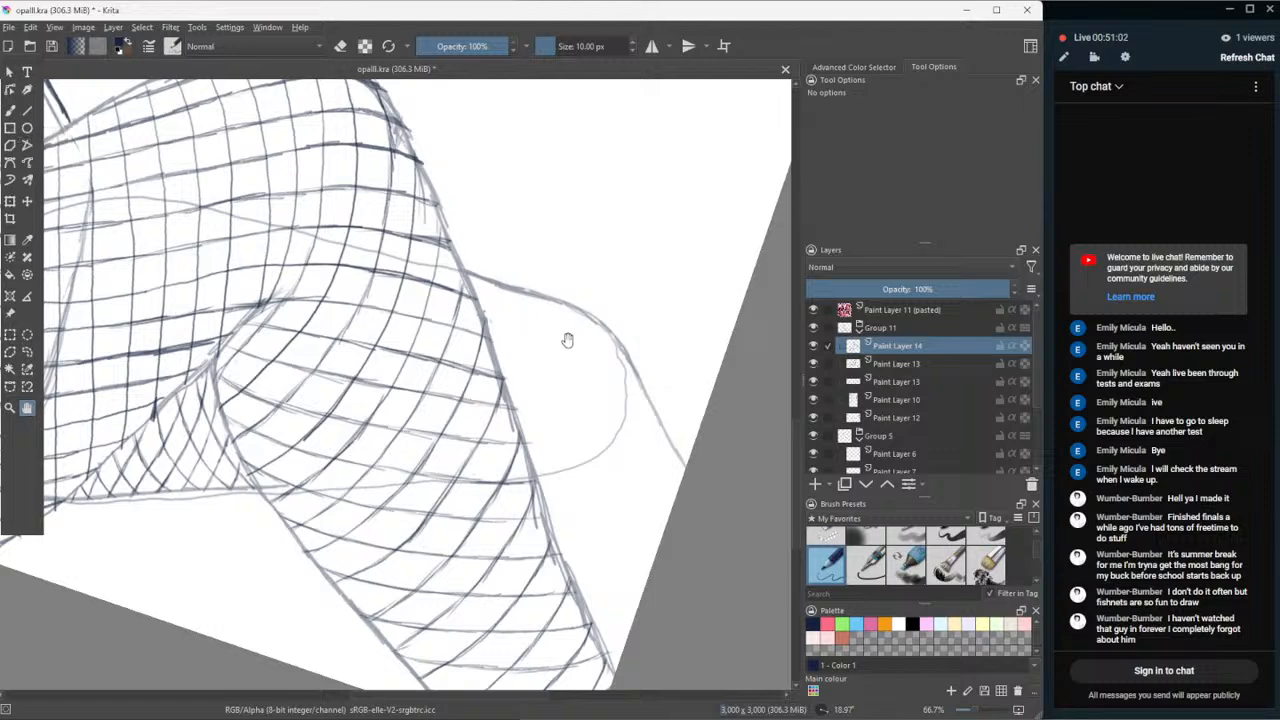
pyautogui.moveTo(567, 341); pyautogui.dragTo(498, 352)
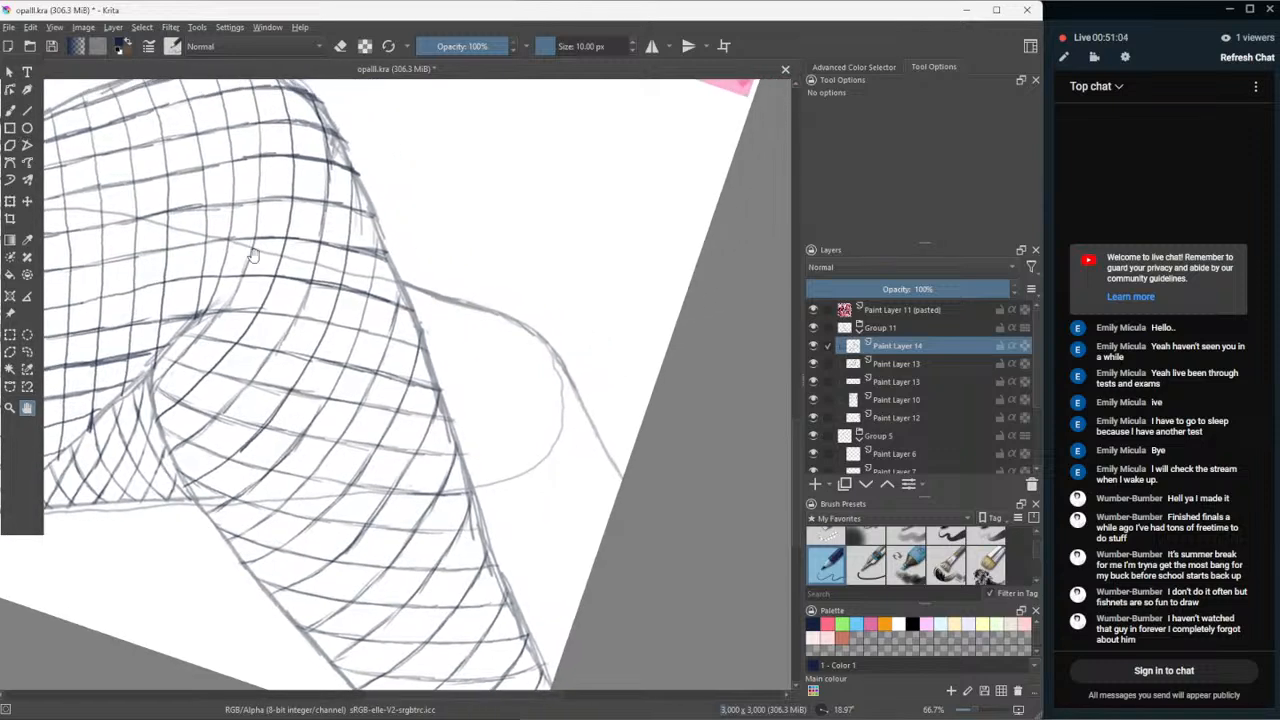
pyautogui.click(11, 111)
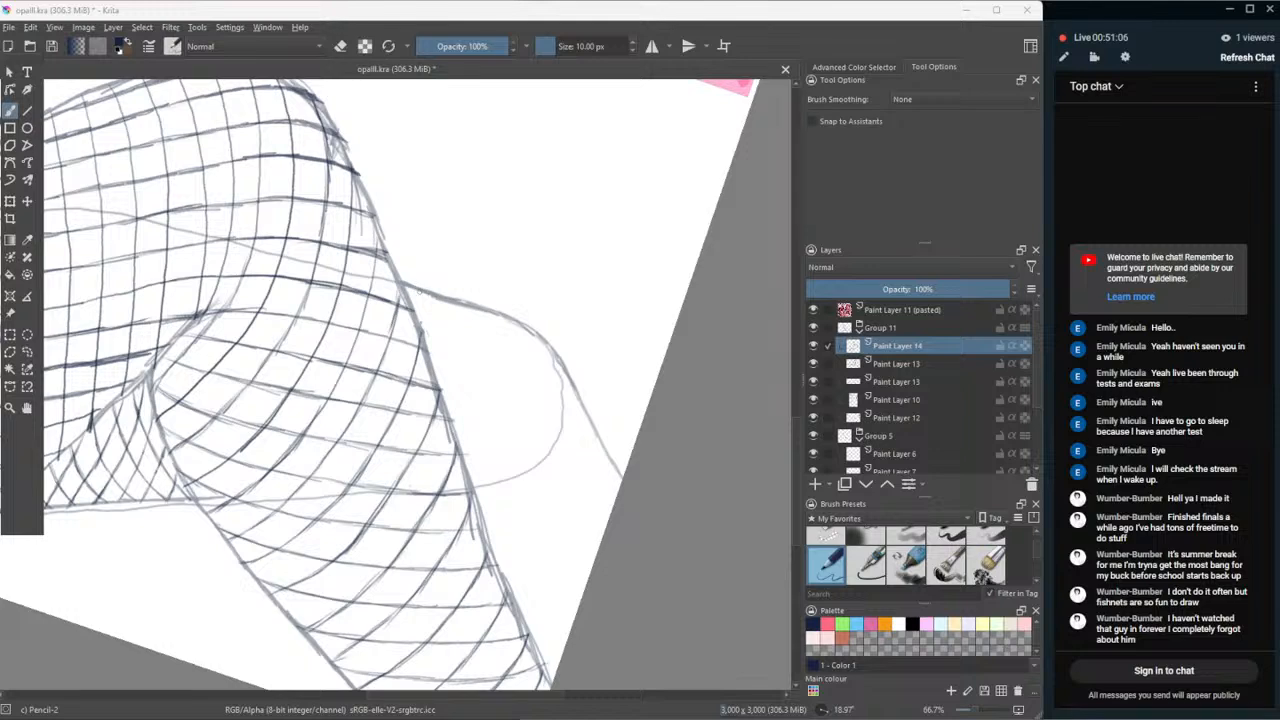
pyautogui.moveTo(421, 298); pyautogui.dragTo(436, 362)
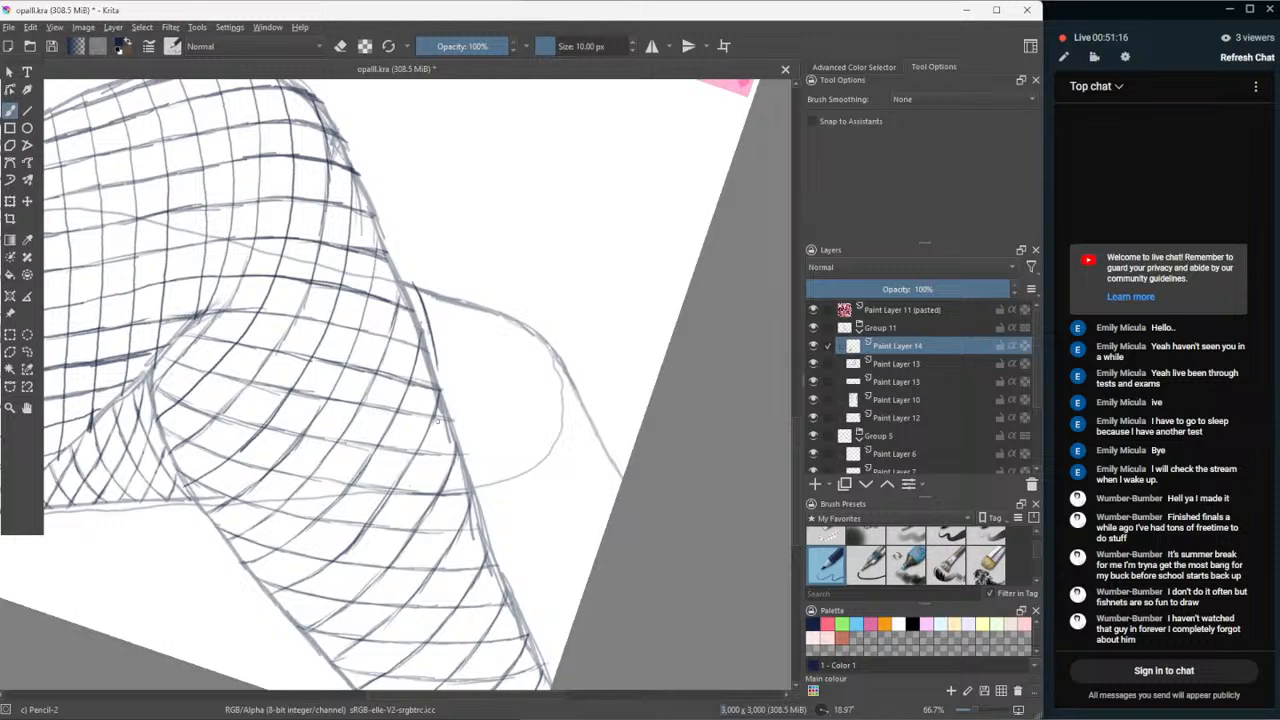
pyautogui.hotkey('ctrl', 'z')
pyautogui.hotkey('ctrl', 'z')
pyautogui.hotkey('ctrl', 'z')
pyautogui.hotkey('ctrl', 'shift', 'z')
pyautogui.hotkey('ctrl', 'shift', 'z')
pyautogui.hotkey('ctrl', 'shift', 'z')
pyautogui.hotkey('ctrl', 'shift', 'z')
pyautogui.hotkey('ctrl', 'shift', 'z')
# - Draw a second curved line from the far knee's outline down to the shin's edge, redoing the first attempt
pyautogui.moveTo(453, 330); pyautogui.dragTo(456, 382)
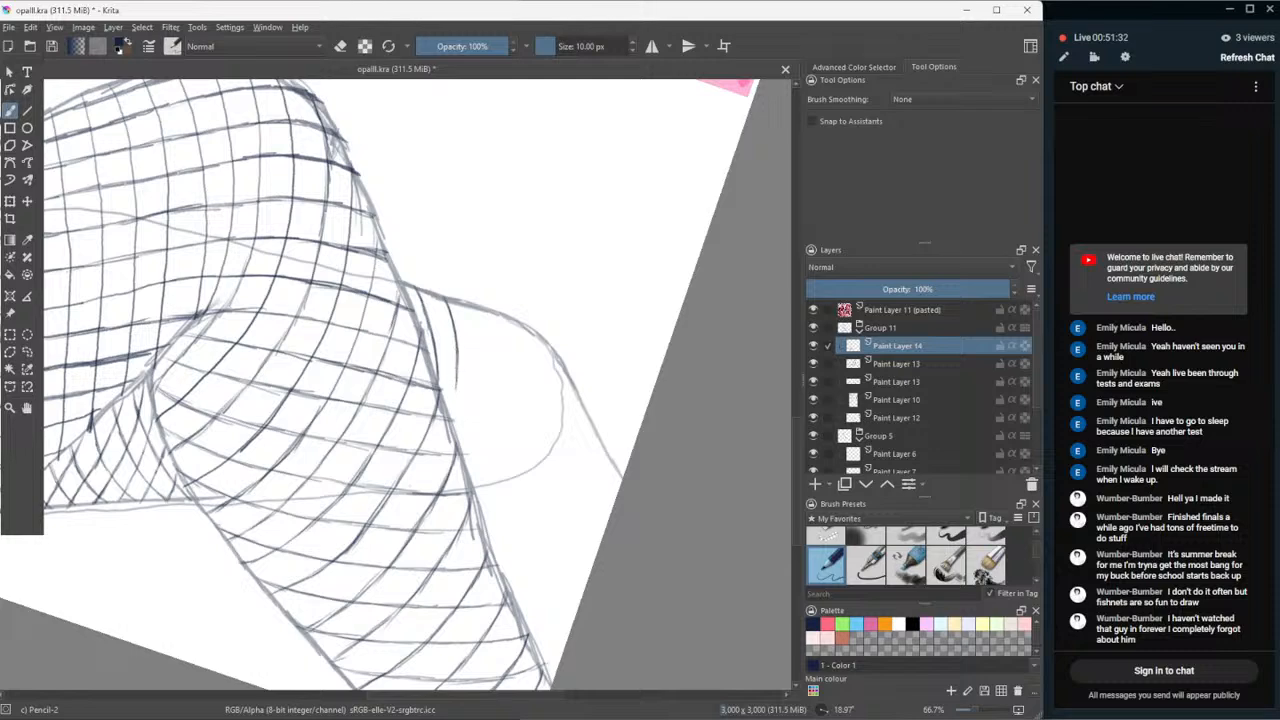
pyautogui.hotkey('ctrl', 'z')
pyautogui.hotkey('ctrl', 'z')
pyautogui.hotkey('ctrl', 'z')
pyautogui.moveTo(456, 326); pyautogui.dragTo(455, 424)
pyautogui.scroll(-1, 417, 429)
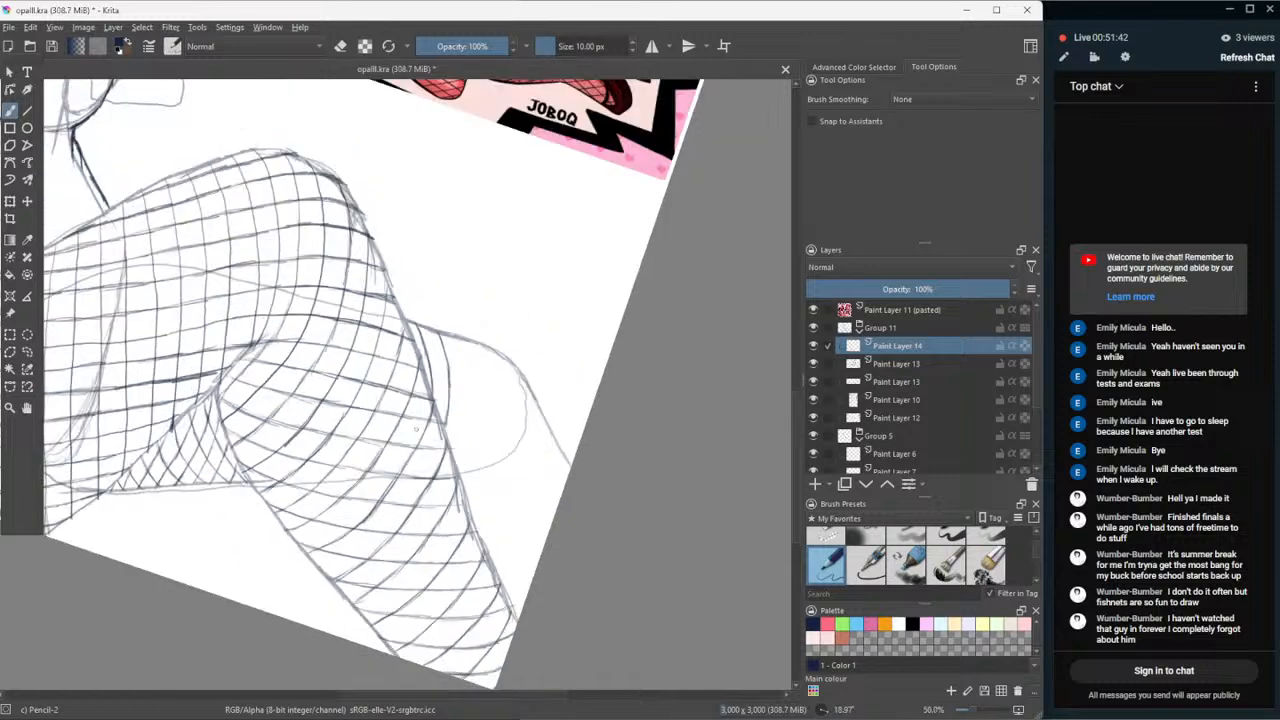
pyautogui.scroll(1, 417, 429)
pyautogui.scroll(1, 417, 429)
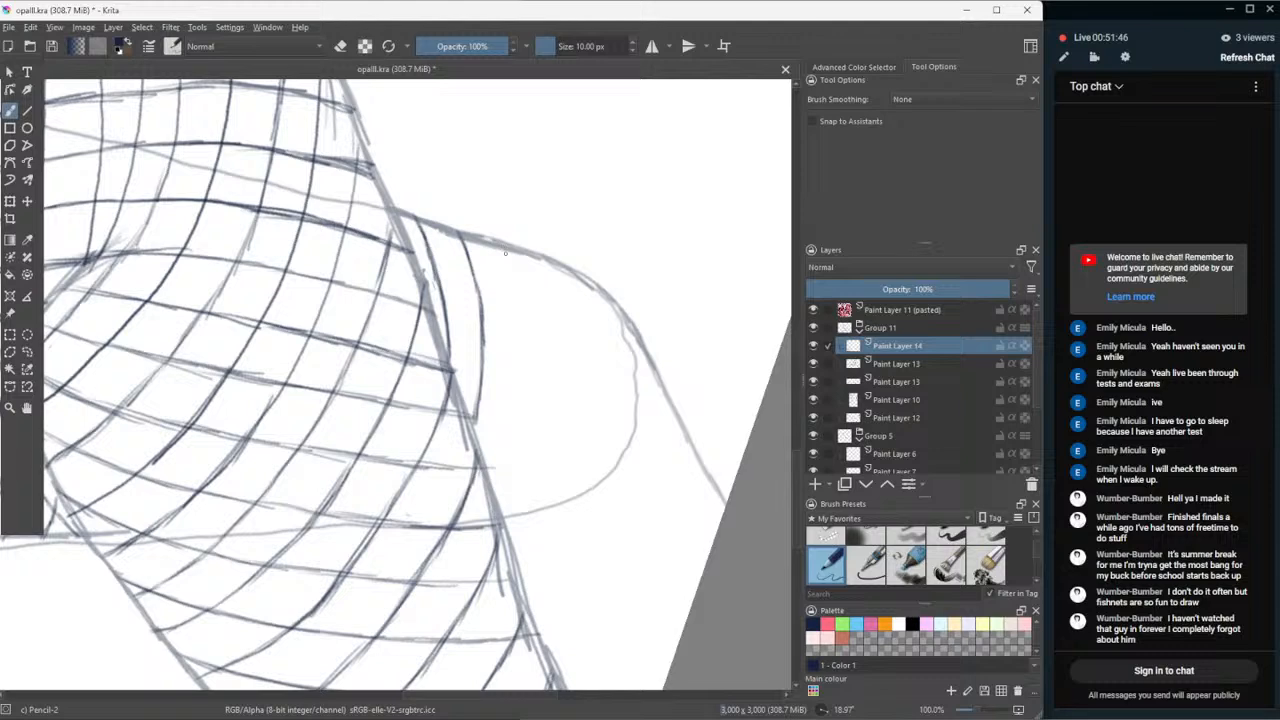
# - Retouch the second curve's upper end using the Dynamic Brush tool and draw a third curve beside it
pyautogui.moveTo(505, 253); pyautogui.dragTo(509, 265)
pyautogui.click(11, 179)
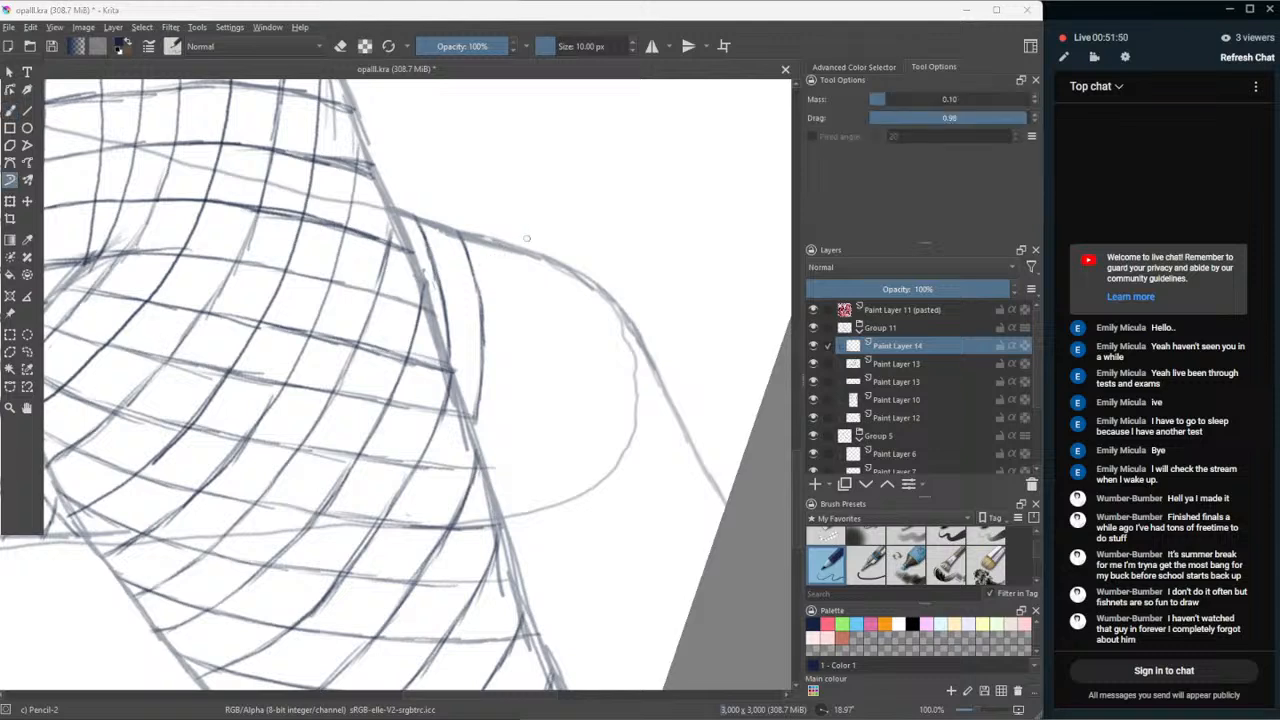
pyautogui.moveTo(463, 231); pyautogui.dragTo(476, 272)
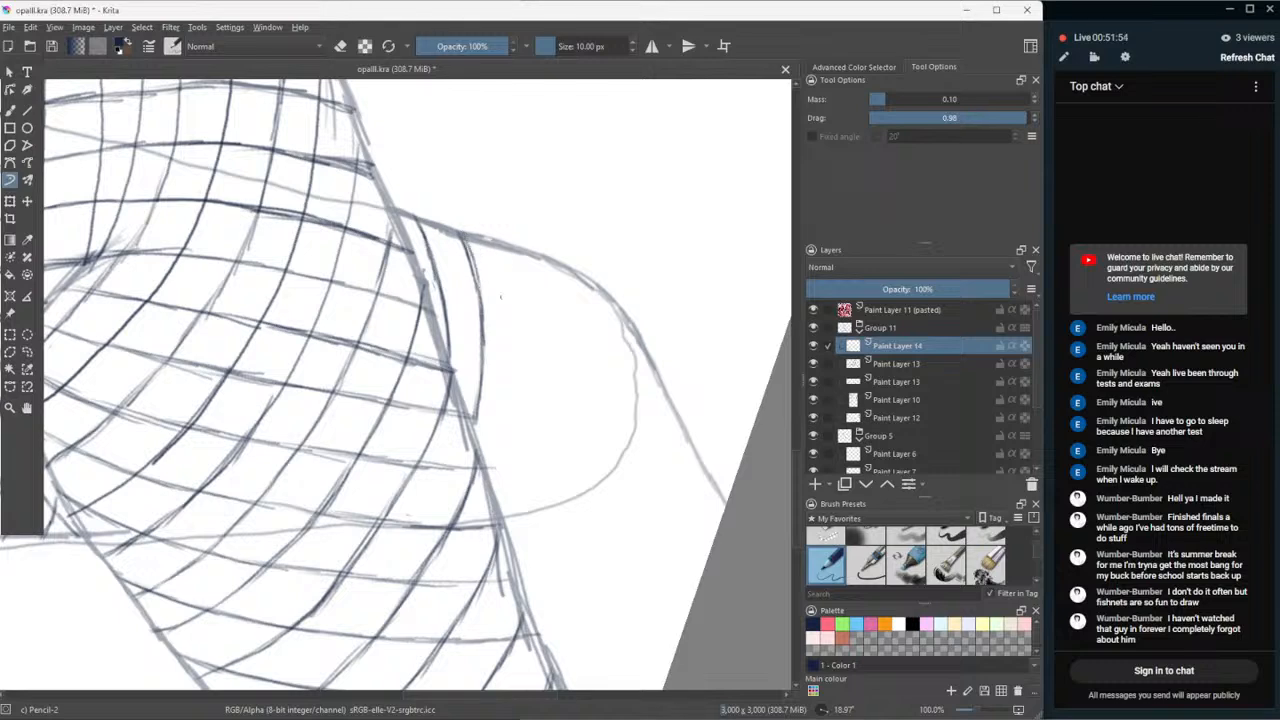
pyautogui.click(826, 536)
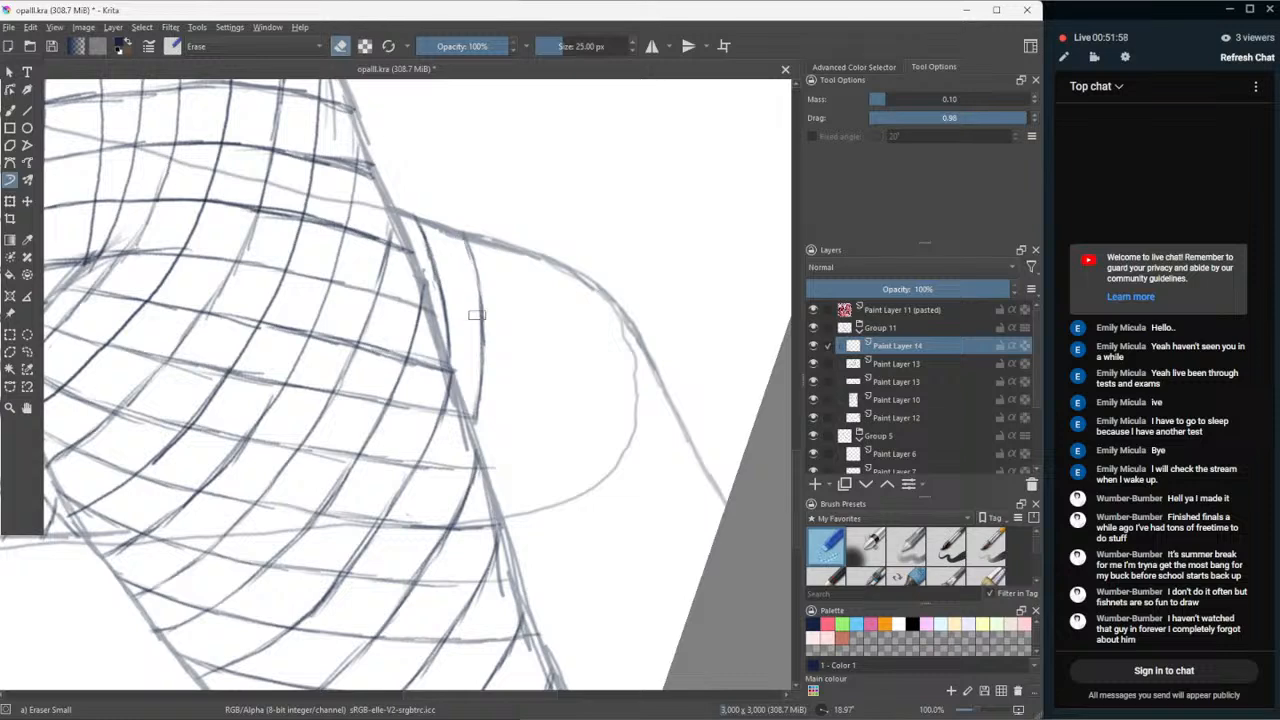
pyautogui.click(829, 579)
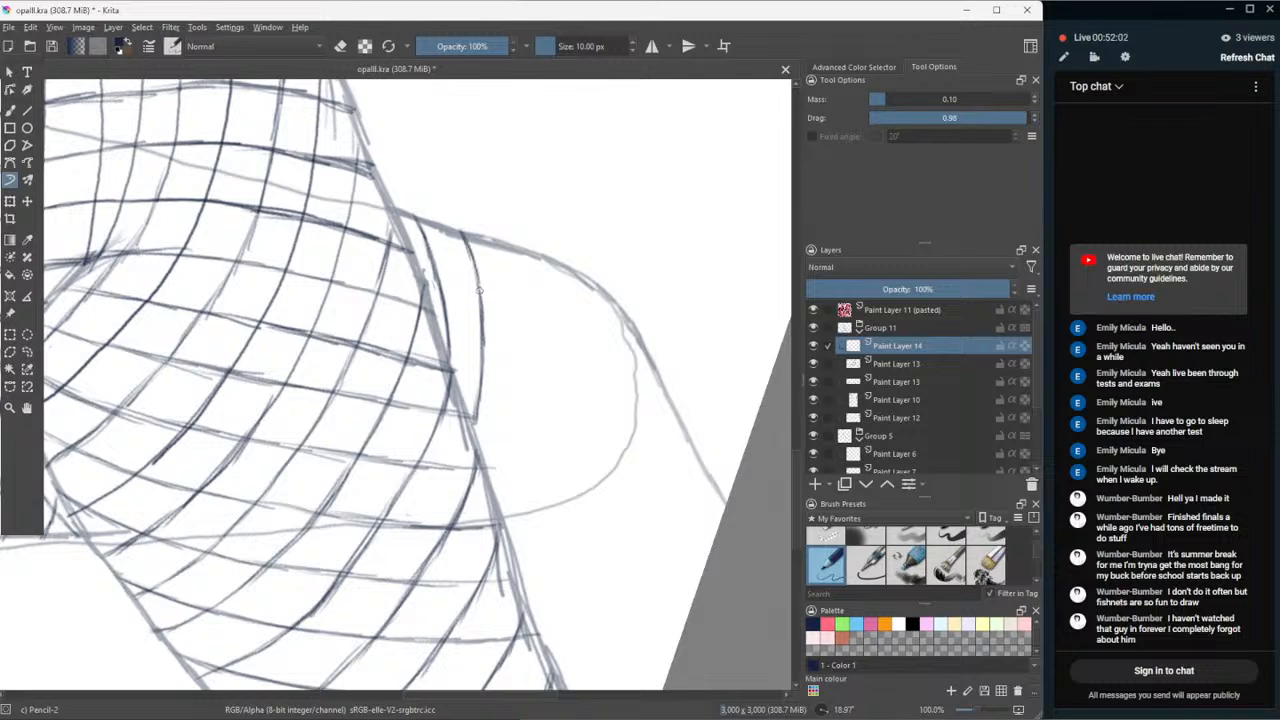
pyautogui.moveTo(502, 243)
pyautogui.mouseDown()
pyautogui.moveTo(513, 366)
pyautogui.moveTo(515, 355)
pyautogui.moveTo(487, 452)
pyautogui.mouseUp()
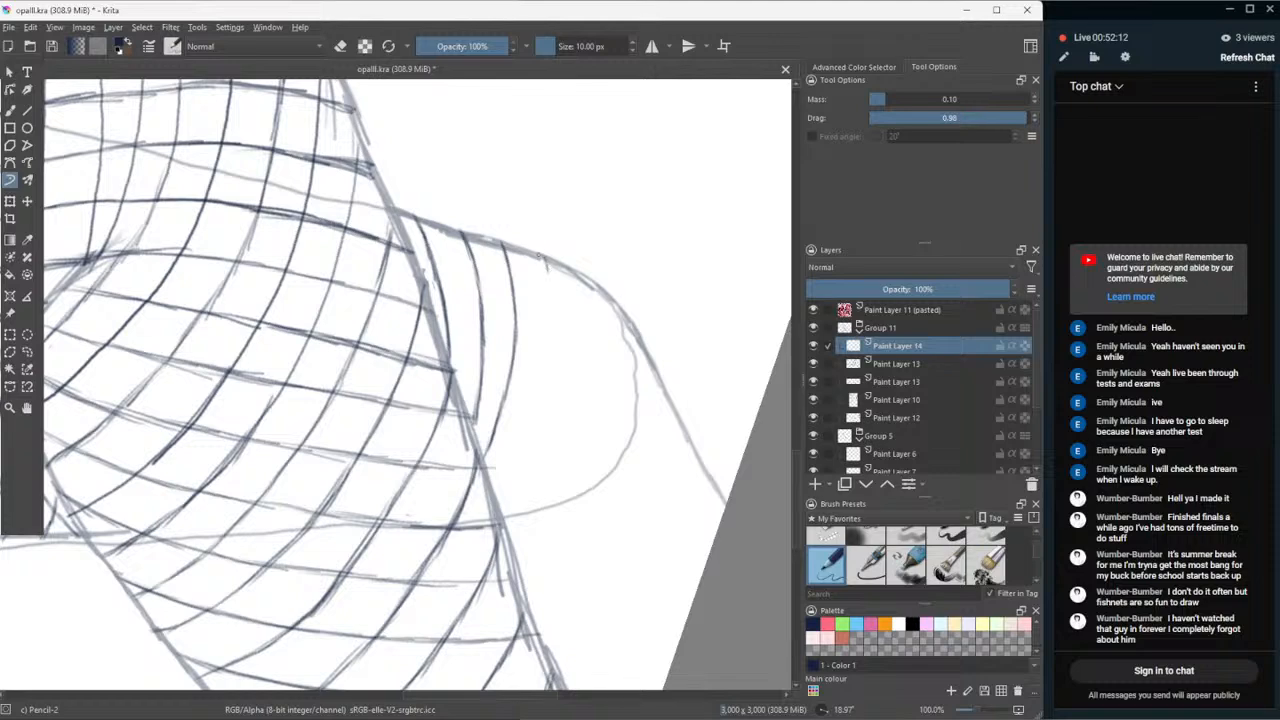
# - Draw a fourth curved line from the far knee's outline to the shin's edge, undoing and redoing strokes until the curve fits
pyautogui.moveTo(541, 257); pyautogui.dragTo(549, 337)
pyautogui.hotkey('ctrl', 'z')
pyautogui.hotkey('ctrl', 'z')
pyautogui.hotkey('ctrl', 'z')
pyautogui.hotkey('ctrl', 'z')
pyautogui.moveTo(536, 254)
pyautogui.mouseDown()
pyautogui.moveTo(549, 339)
pyautogui.moveTo(500, 470)
pyautogui.mouseUp()
pyautogui.hotkey('ctrl', 'z')
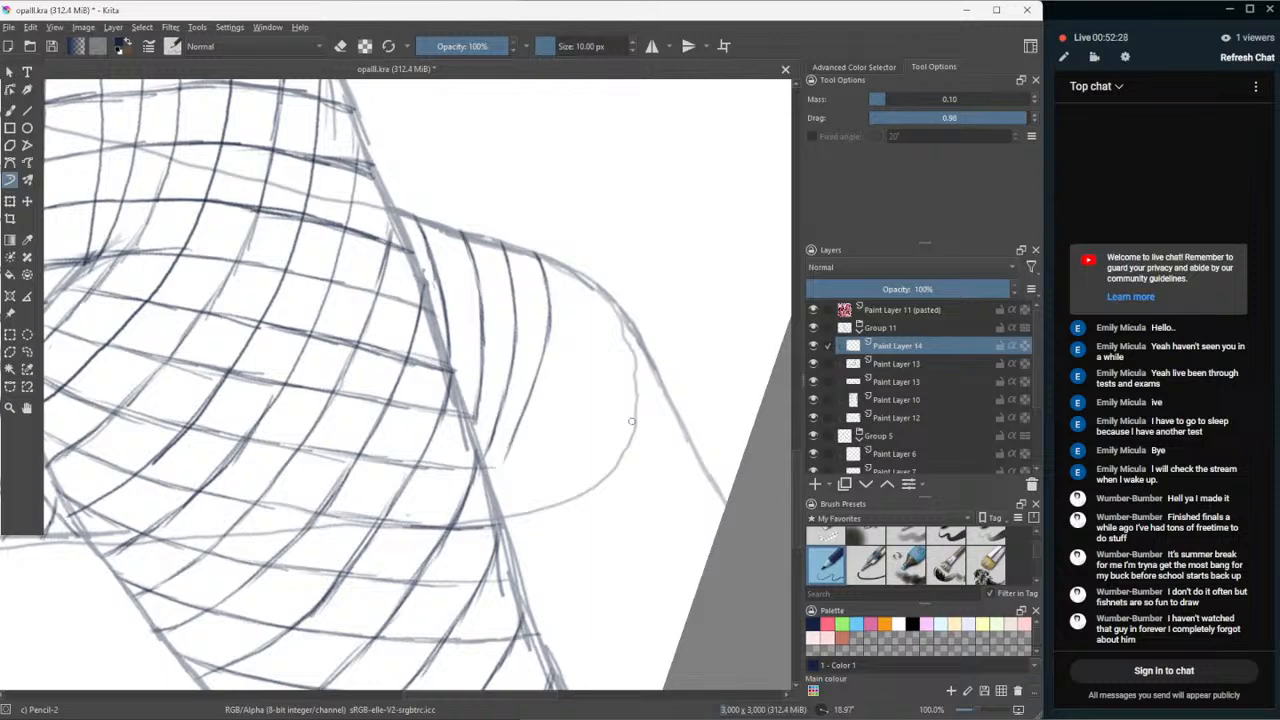
pyautogui.hotkey('ctrl', 'z')
pyautogui.hotkey('ctrl', 'z')
pyautogui.hotkey('ctrl', 'z')
pyautogui.hotkey('ctrl', 'z')
pyautogui.hotkey('ctrl', 'z')
pyautogui.hotkey('ctrl', 'z')
pyautogui.hotkey('ctrl', 'z')
pyautogui.hotkey('ctrl', 'z')
pyautogui.moveTo(549, 336)
pyautogui.mouseDown()
pyautogui.moveTo(532, 418)
pyautogui.moveTo(497, 488)
pyautogui.mouseUp()
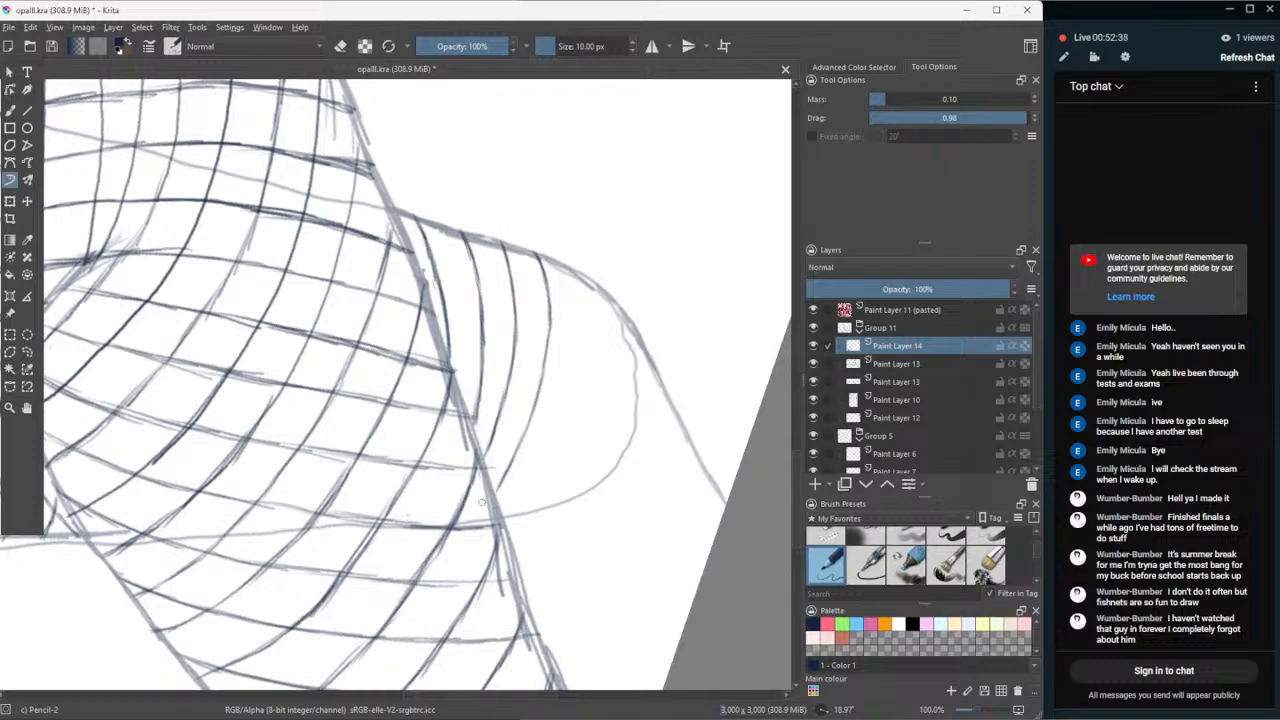
# - Draw a fifth curved line across the far knee down to the shin's edge with the Dynamic Brush tool
pyautogui.scroll(-5, 320, 420)
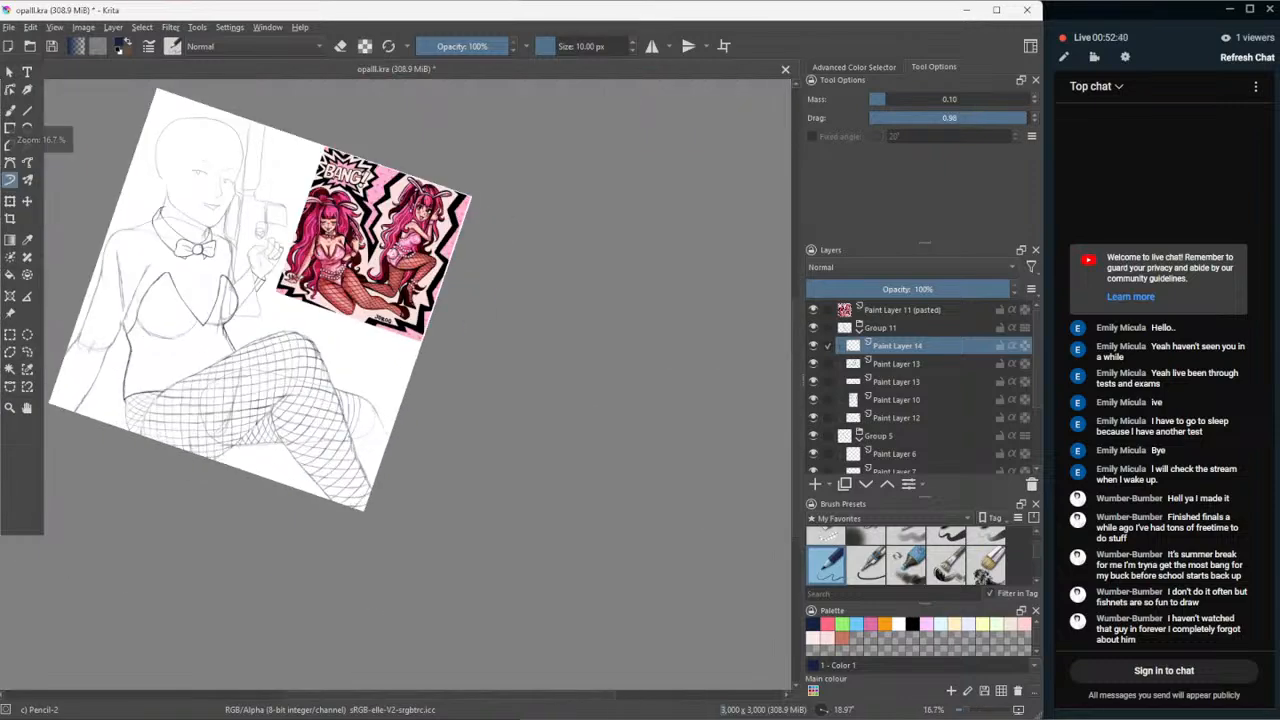
pyautogui.scroll(2, 492, 530)
pyautogui.scroll(-3, 375, 494)
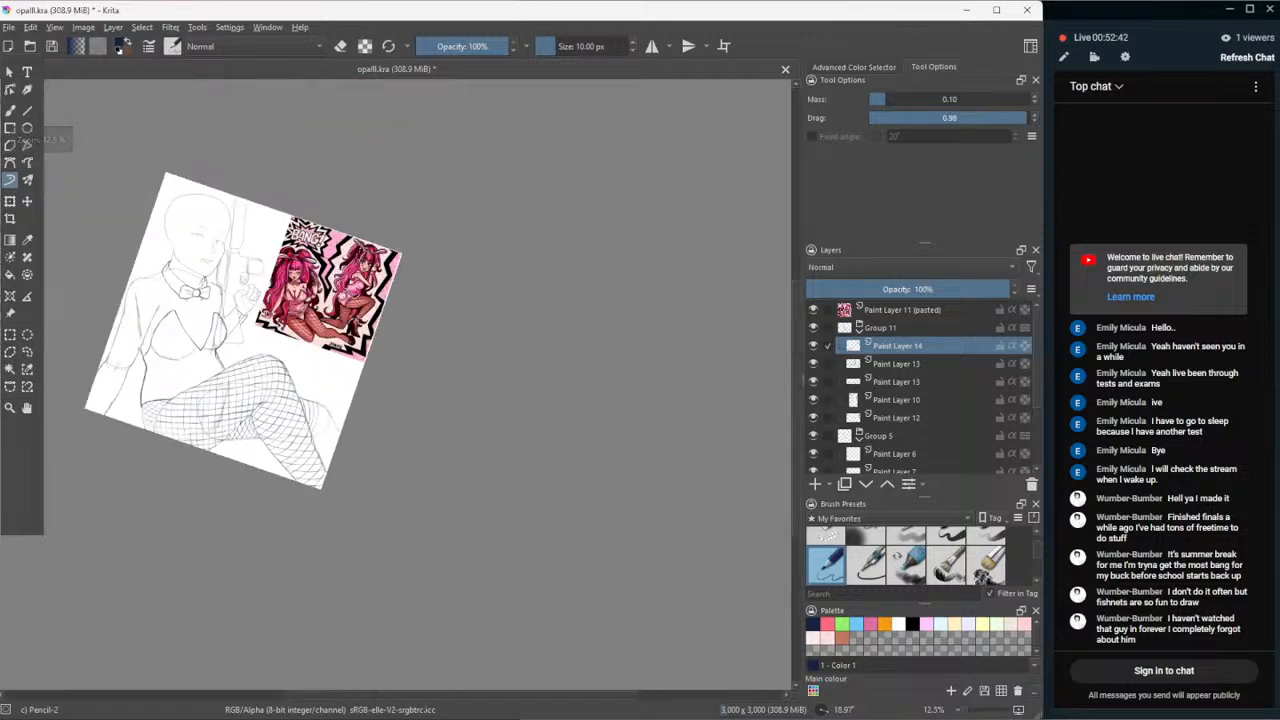
pyautogui.click(27, 407)
pyautogui.scroll(3, 323, 526)
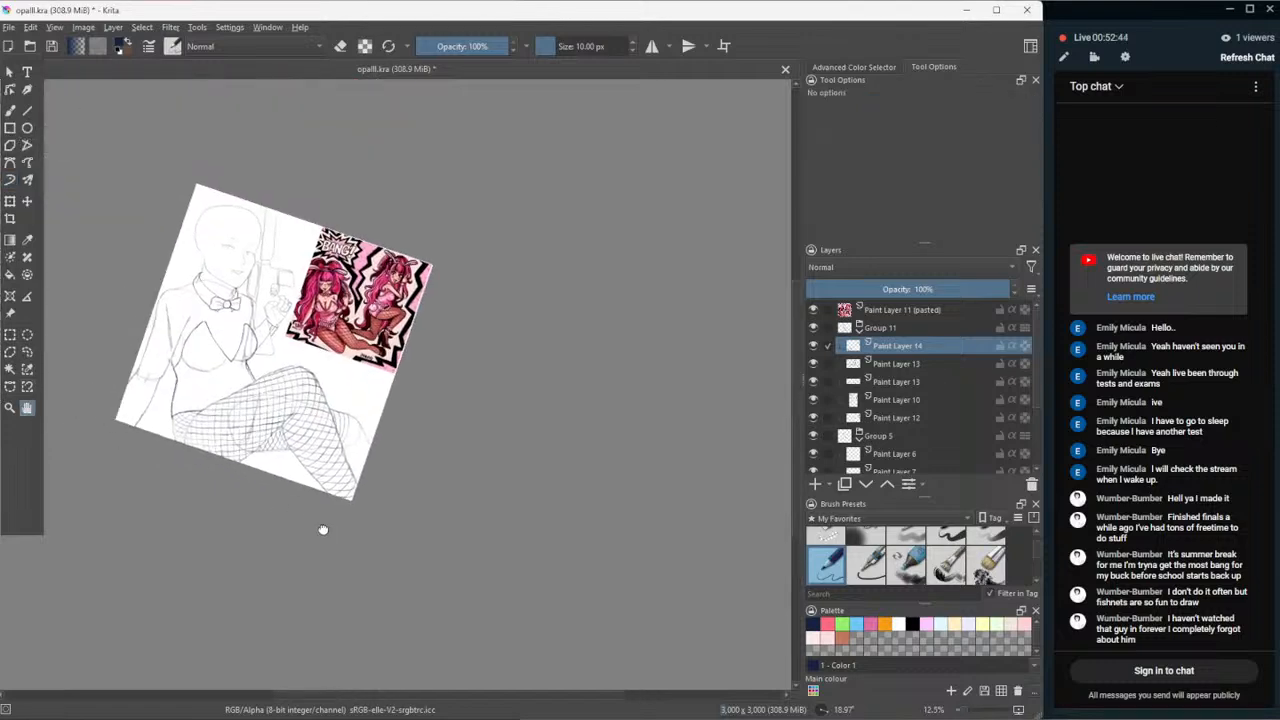
pyautogui.scroll(4, 374, 390)
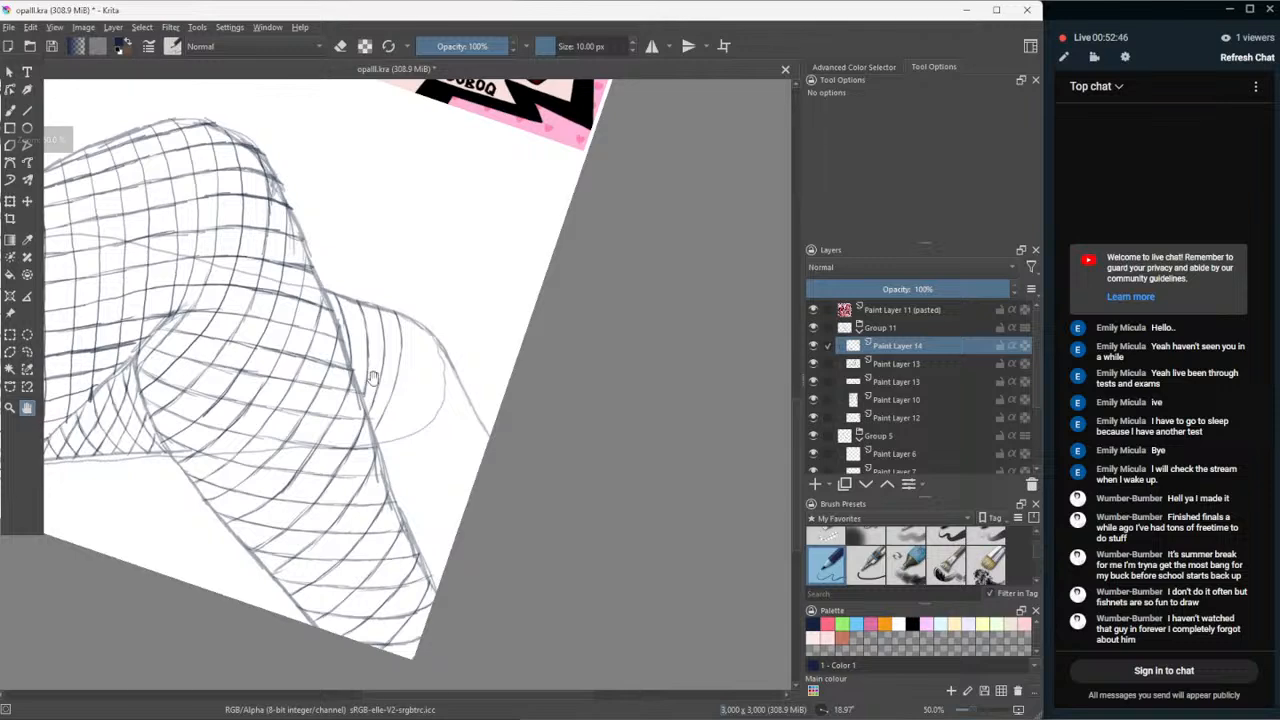
pyautogui.click(10, 181)
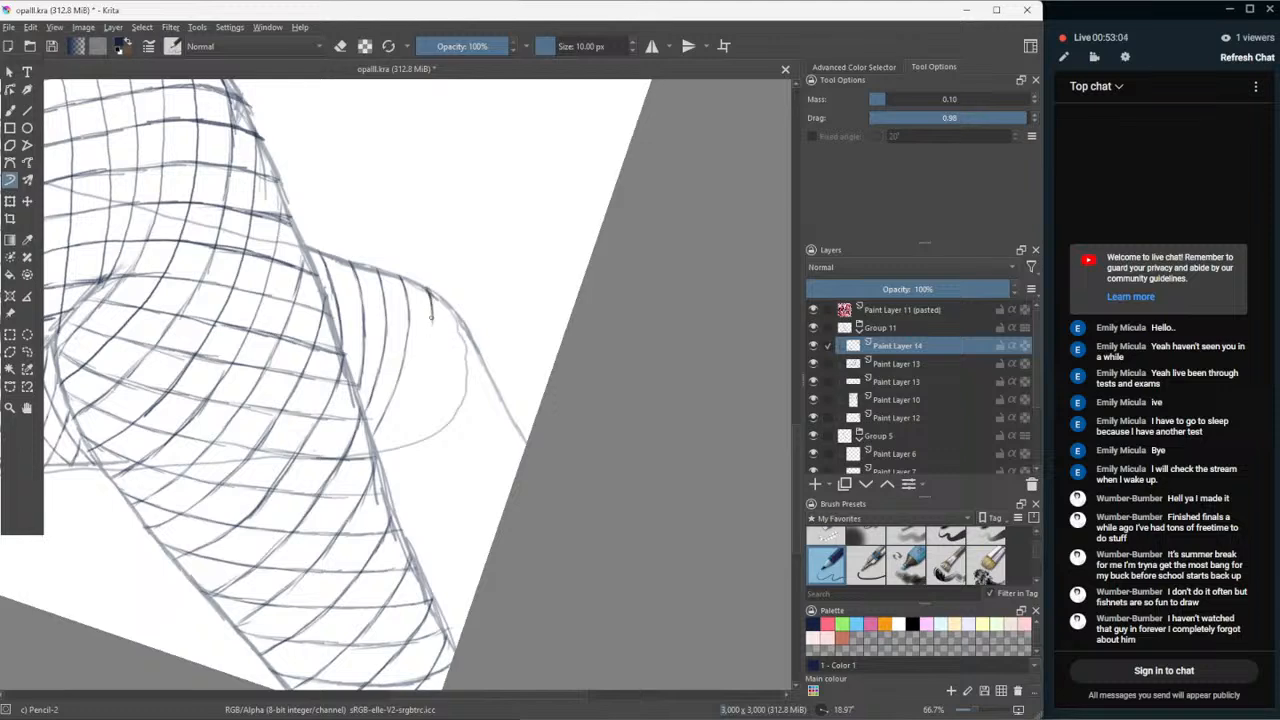
pyautogui.moveTo(430, 318)
pyautogui.mouseDown()
pyautogui.moveTo(424, 378)
pyautogui.moveTo(388, 461)
pyautogui.mouseUp()
# - Draw a sixth curved line from the far knee's bend past its rounded lower contour, replacing the first attempt
pyautogui.moveTo(457, 326); pyautogui.dragTo(458, 345)
pyautogui.moveTo(458, 344); pyautogui.dragTo(447, 399)
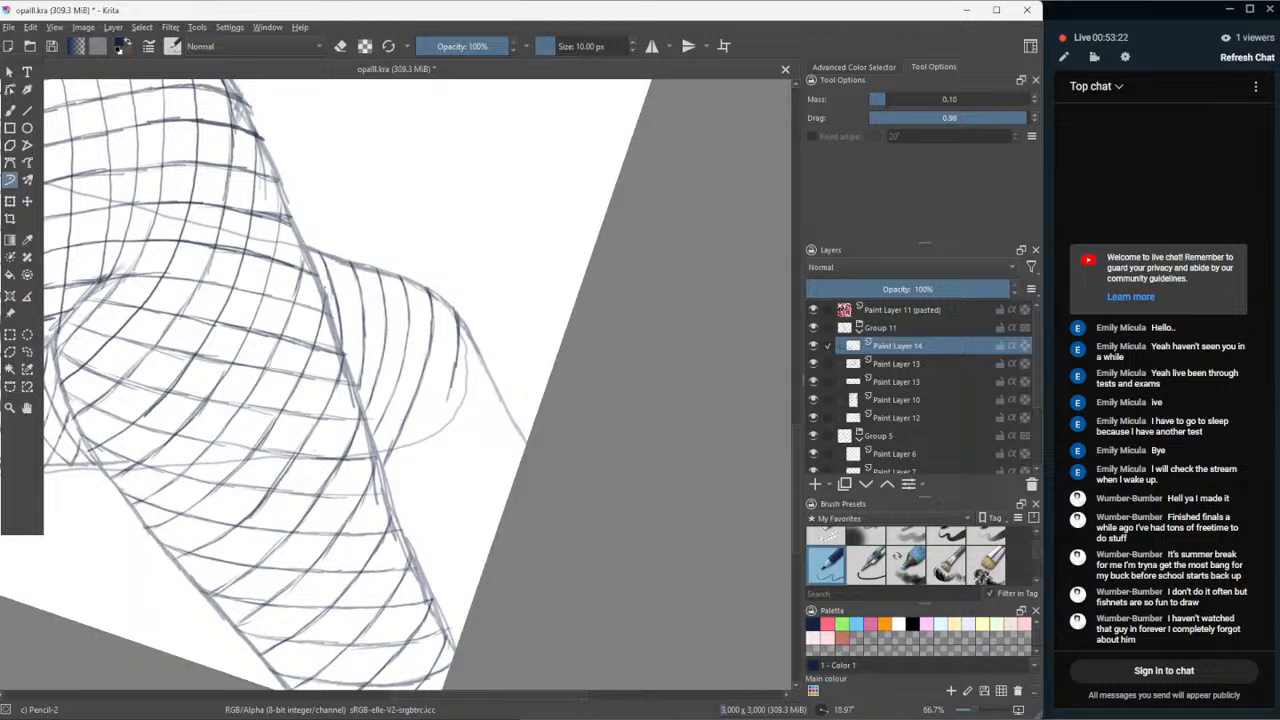
pyautogui.hotkey('ctrl', 'z')
pyautogui.hotkey('ctrl', 'z')
pyautogui.moveTo(455, 308)
pyautogui.mouseDown()
pyautogui.moveTo(453, 378)
pyautogui.moveTo(400, 482)
pyautogui.mouseUp()
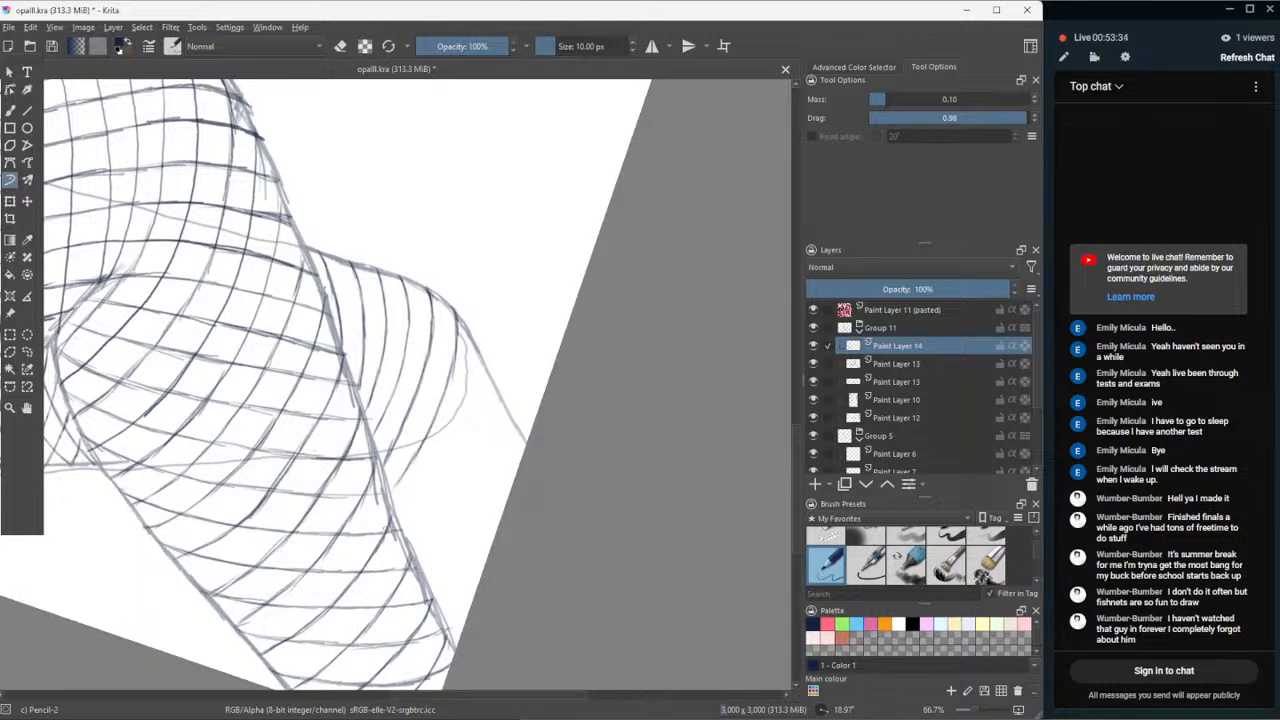
pyautogui.press('-')
pyautogui.press('-')
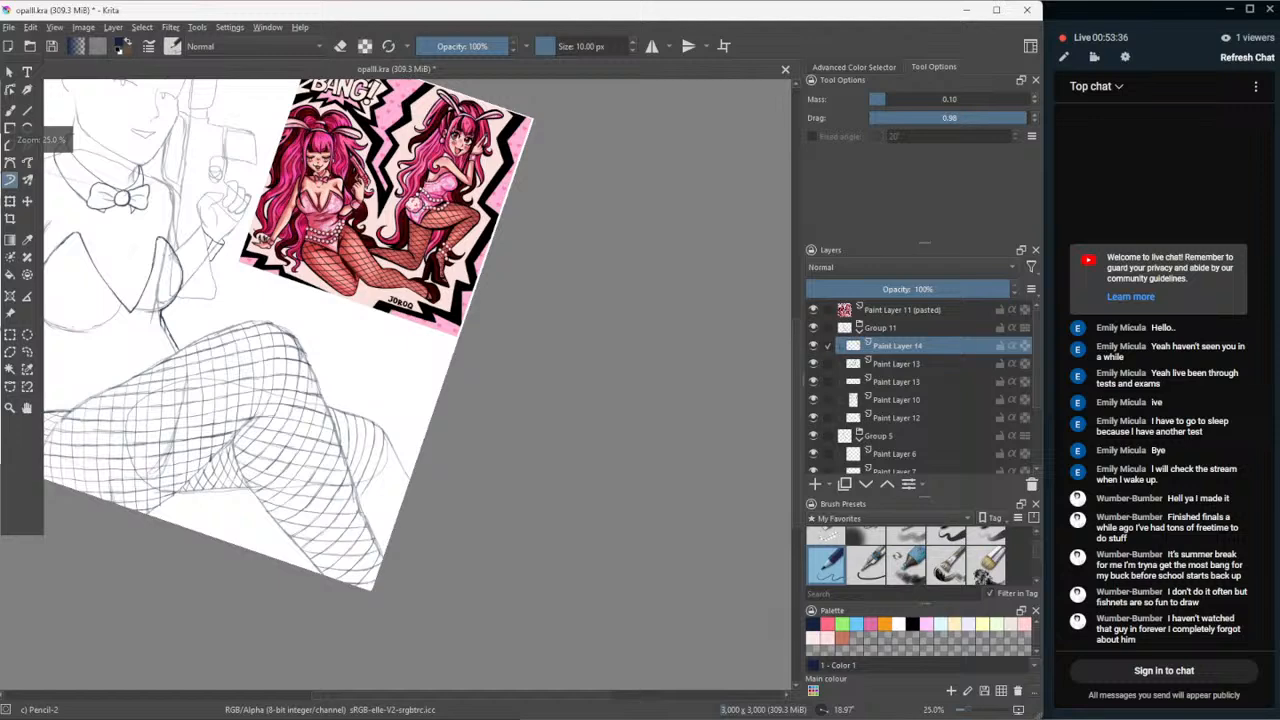
# - Switch to the browser and look through the YouTube page's comments and recommended videos for something else to play
pyautogui.press('+')
pyautogui.press('+')
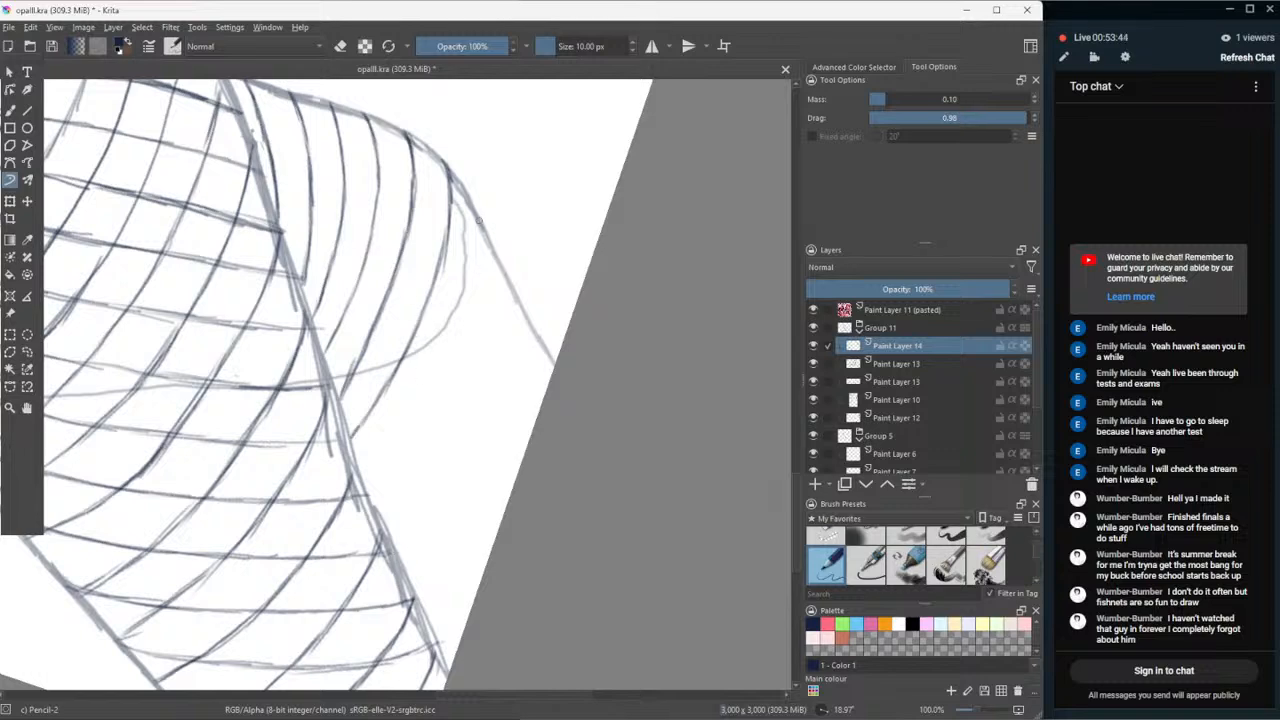
pyautogui.click(720, 704)
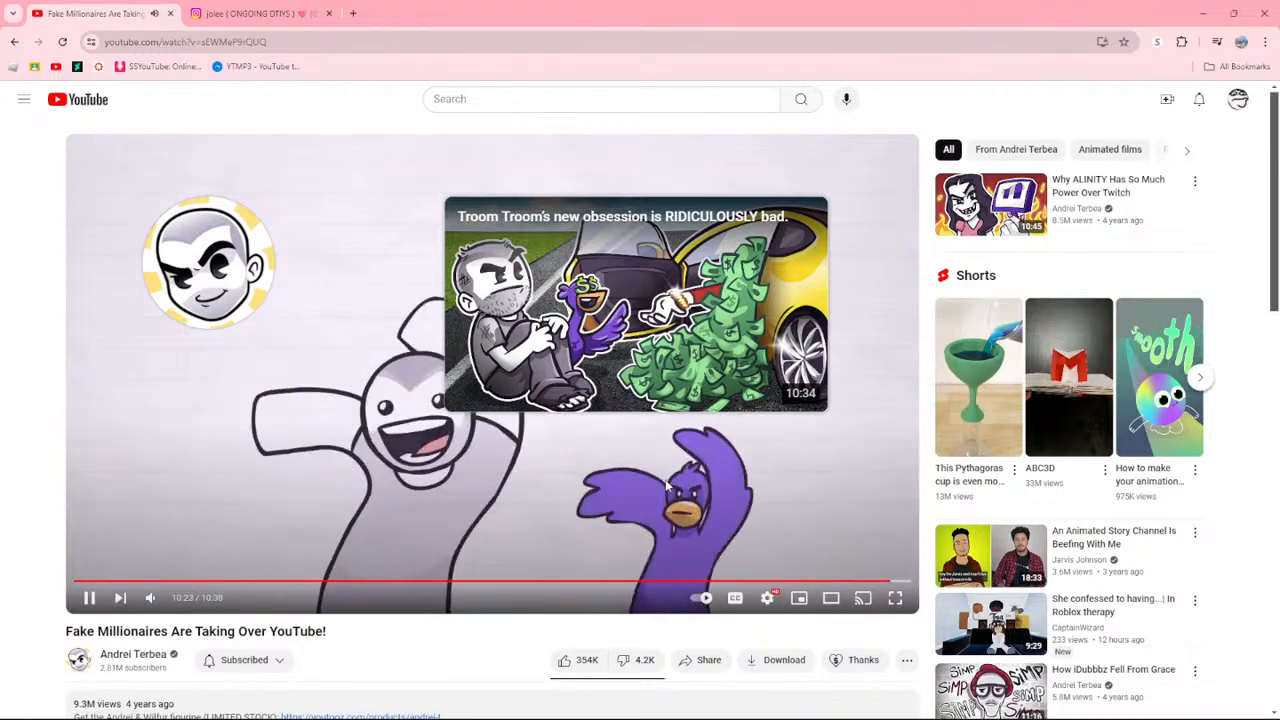
pyautogui.scroll(-3, 668, 483)
pyautogui.scroll(-3, 667, 486)
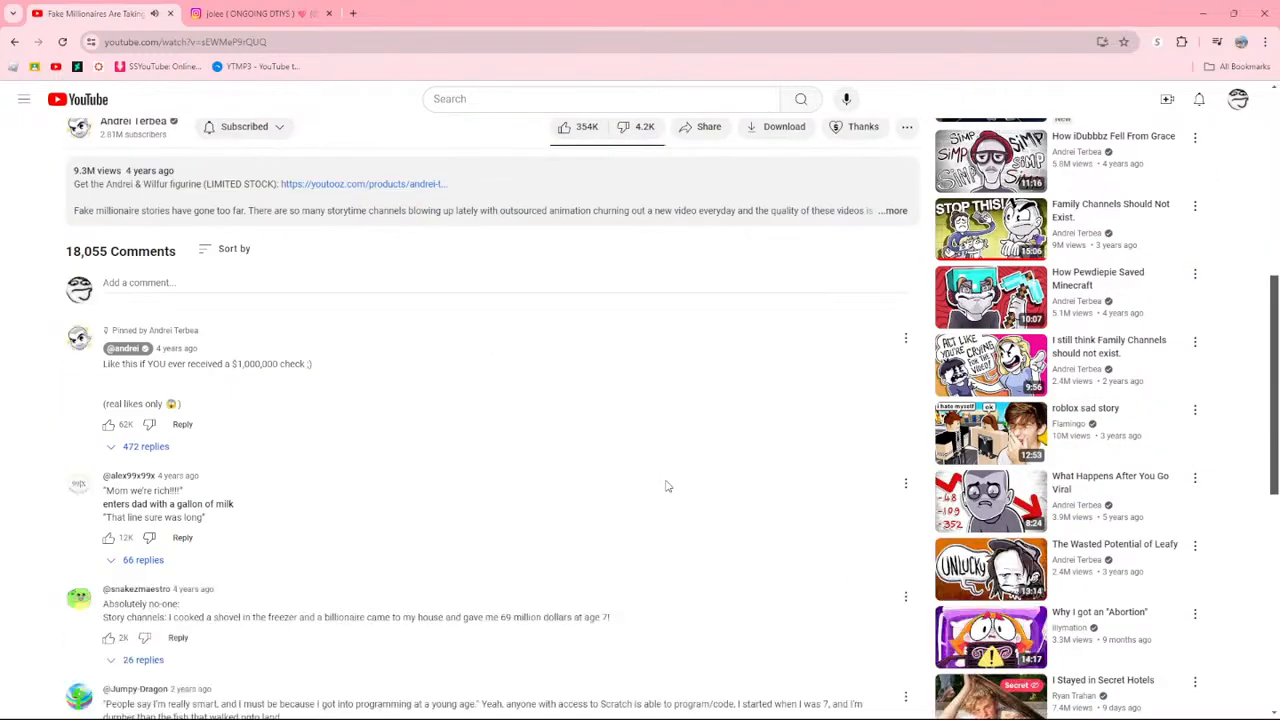
pyautogui.scroll(-3, 668, 486)
pyautogui.scroll(-3, 667, 486)
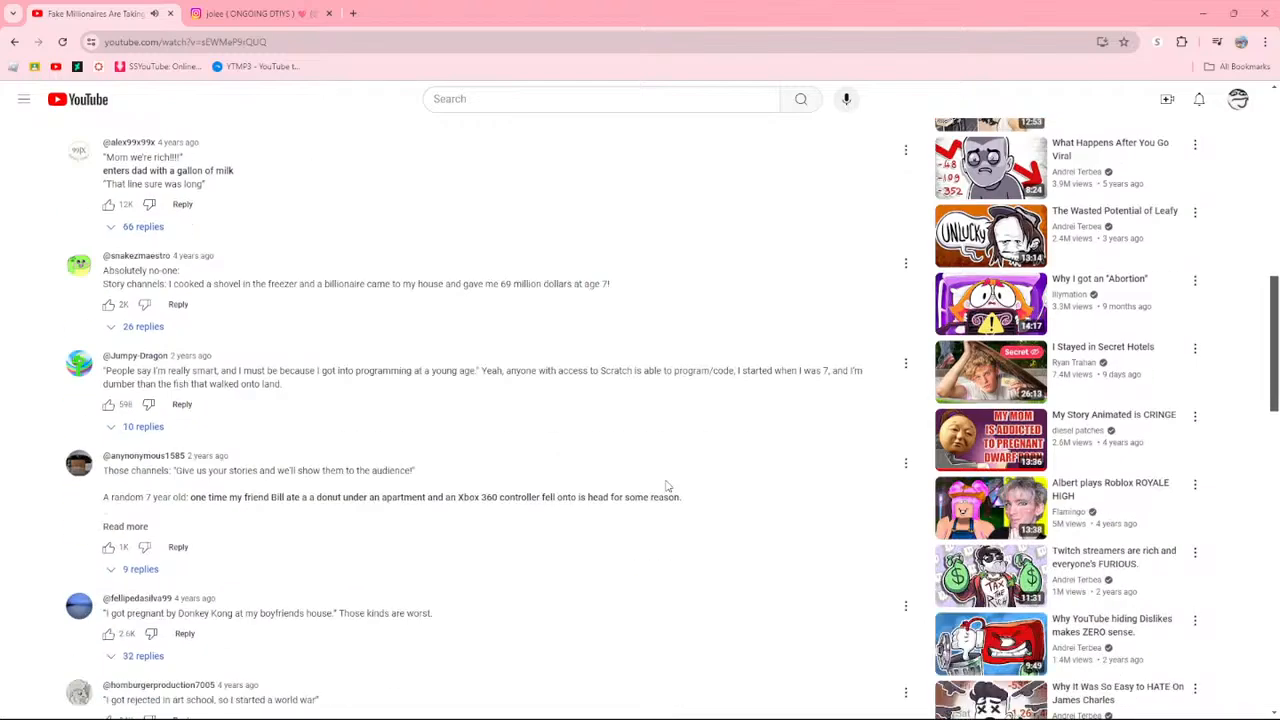
pyautogui.scroll(-5, 667, 486)
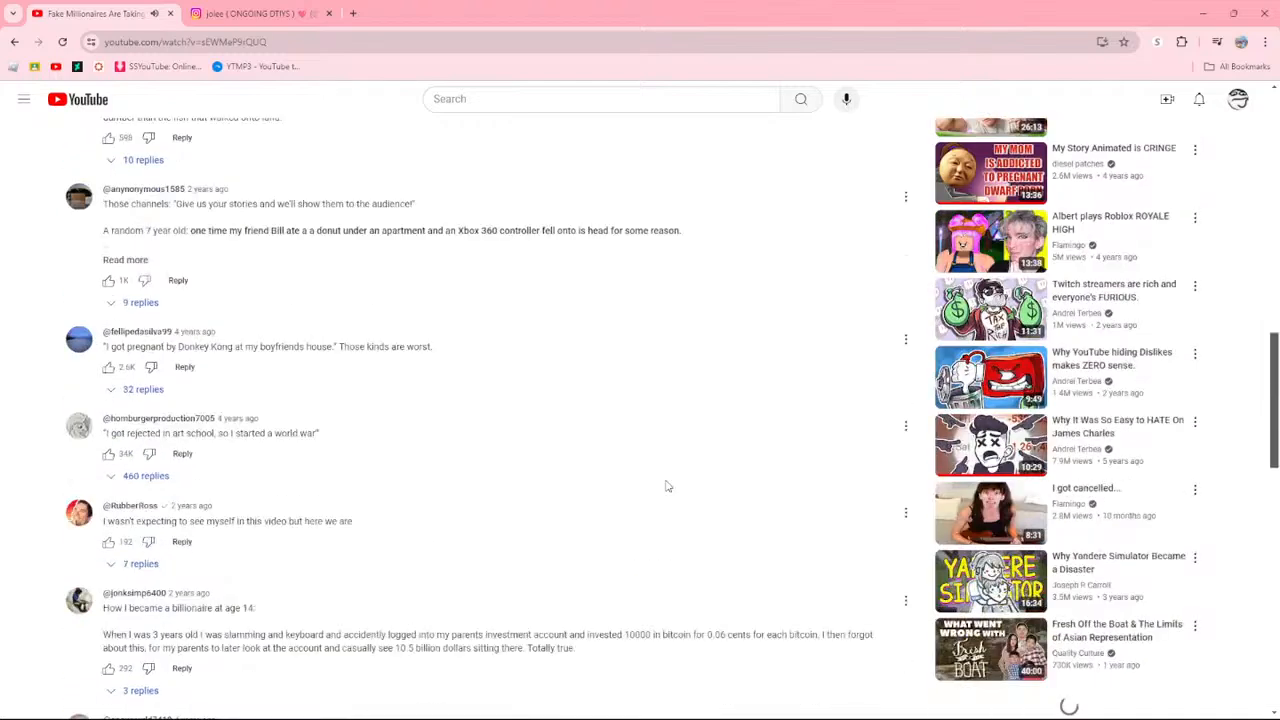
pyautogui.scroll(15, 668, 486)
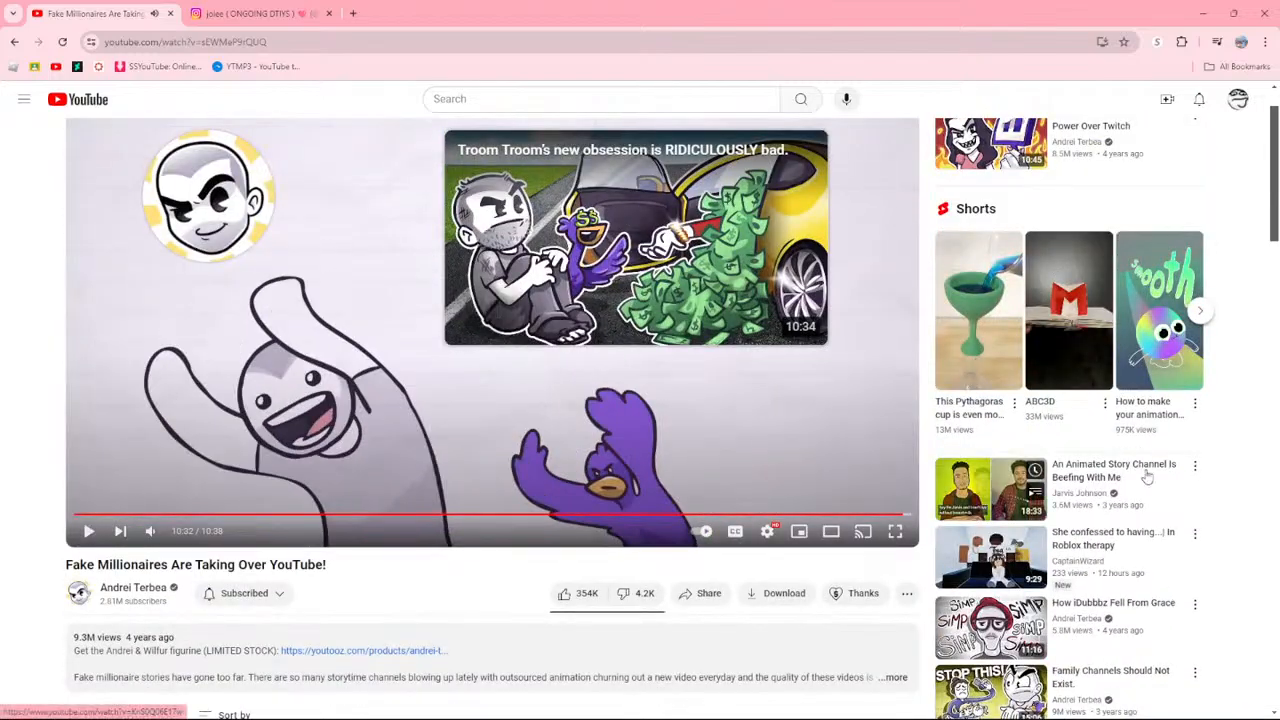
pyautogui.scroll(-3, 842, 458)
pyautogui.scroll(-3, 846, 466)
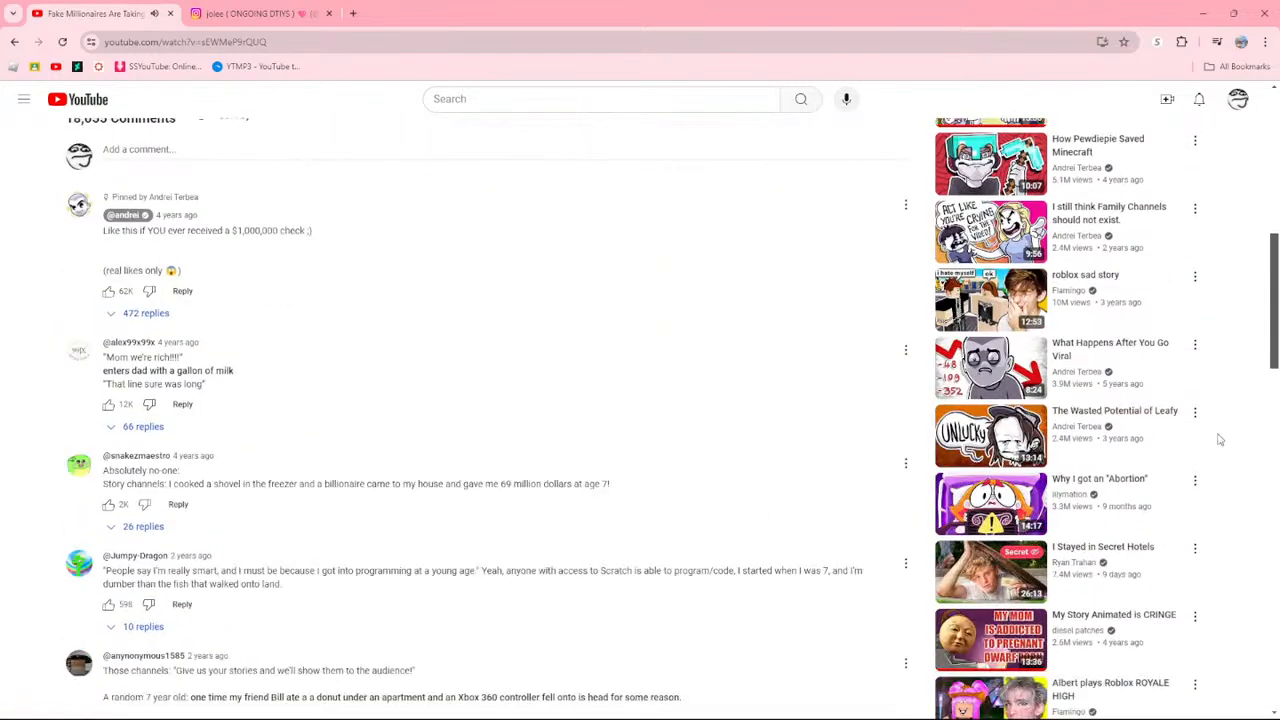
pyautogui.scroll(2, 880, 520)
pyautogui.scroll(5, 903, 509)
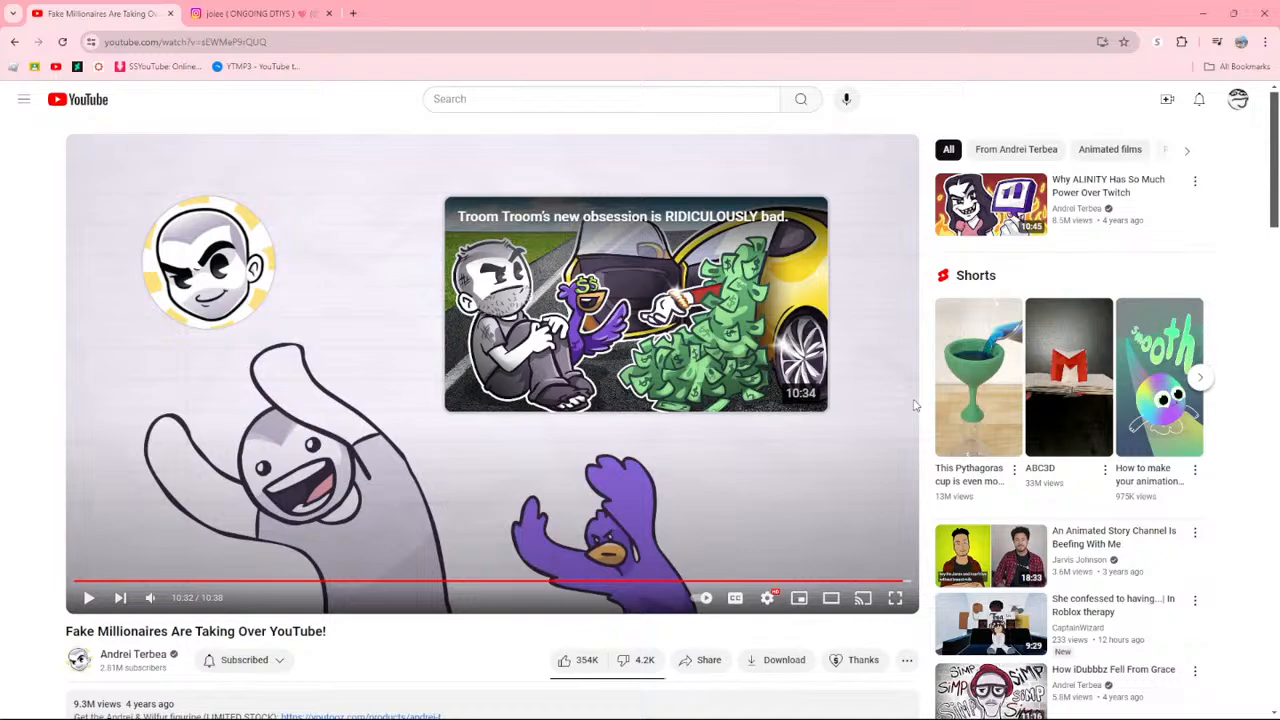
pyautogui.scroll(-2, 913, 405)
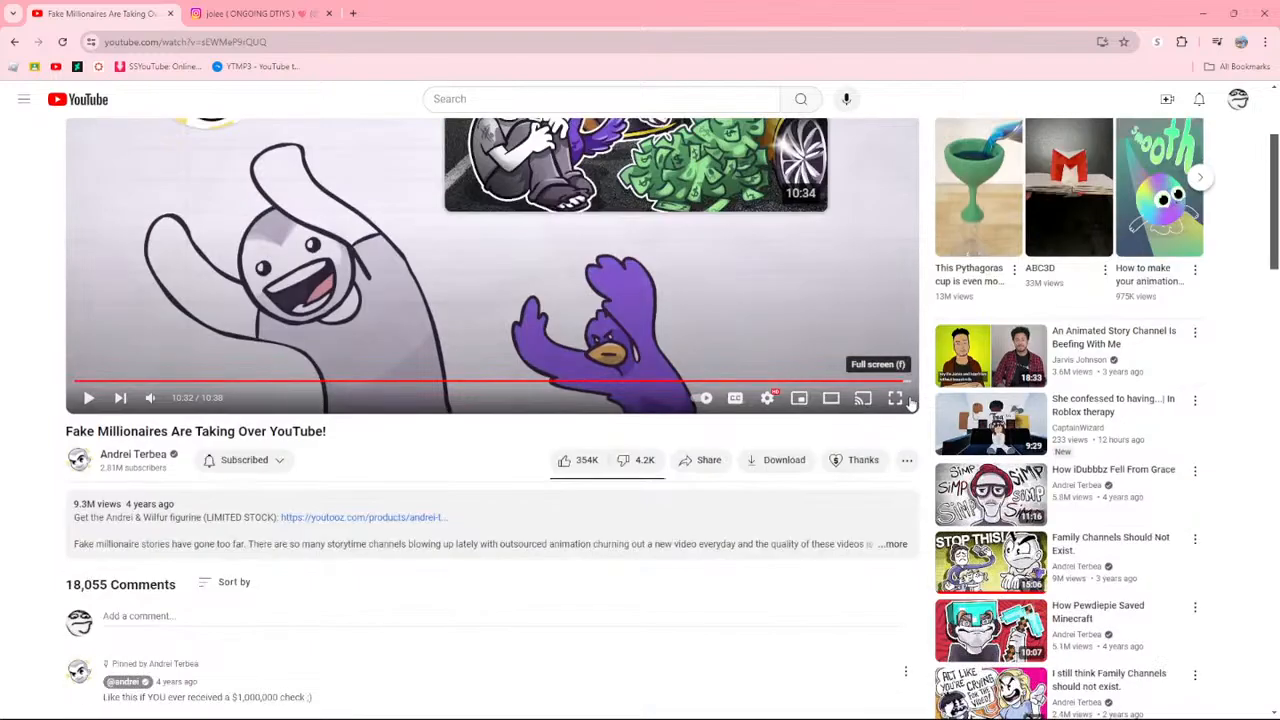
pyautogui.scroll(2, 744, 571)
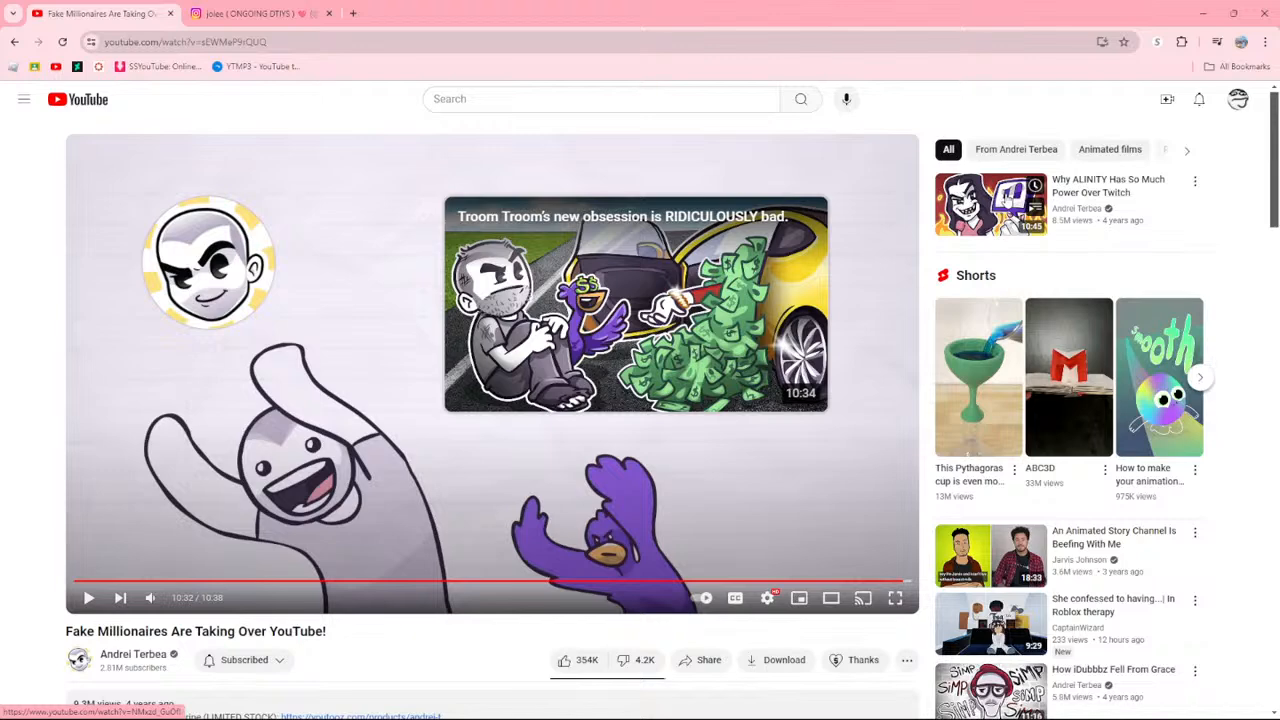
# - Play the YouTube video "Why ALINITY Has So Much Power Over Twitch", skip its advertisement and return to Krita
pyautogui.click(990, 205)
pyautogui.click(925, 704)
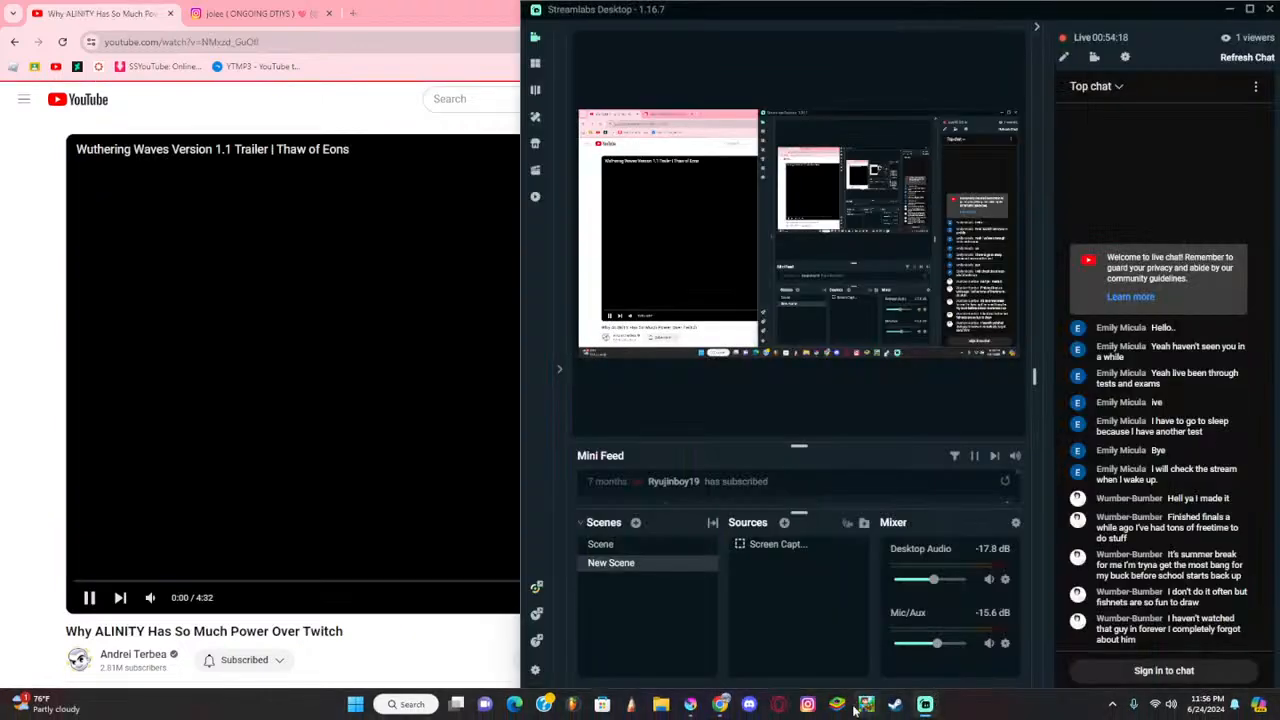
pyautogui.click(862, 705)
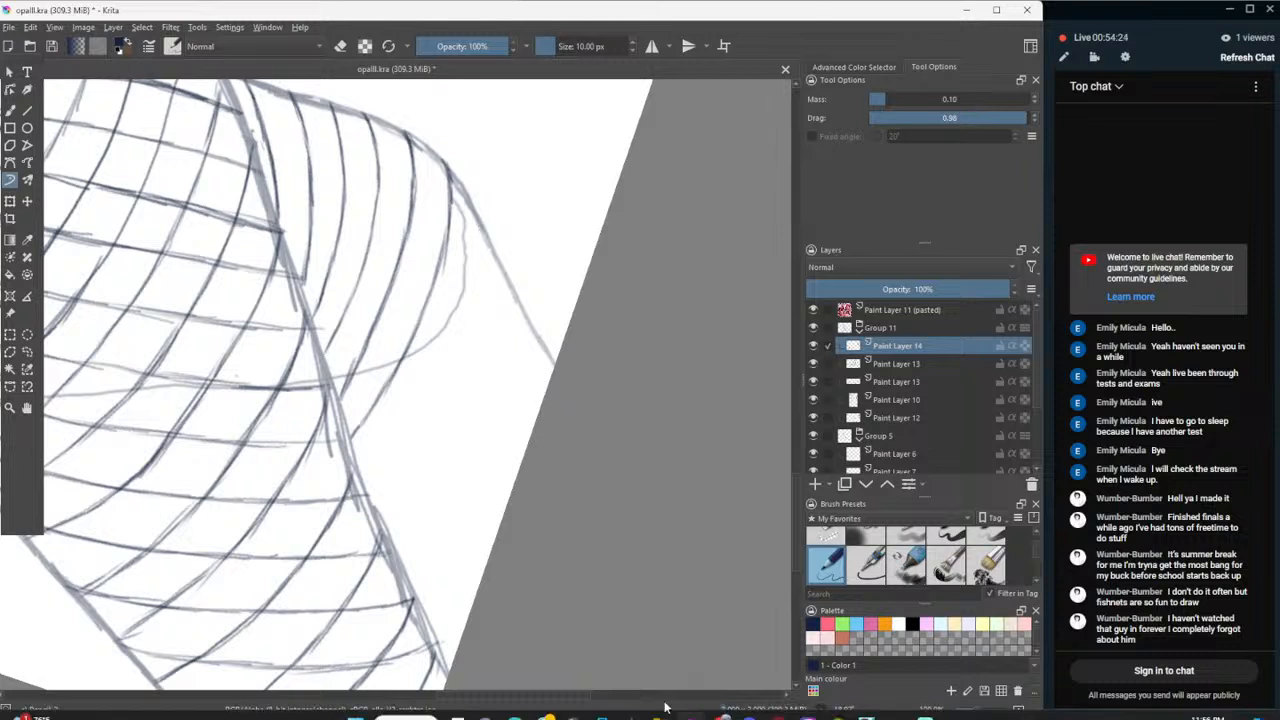
pyautogui.click(720, 708)
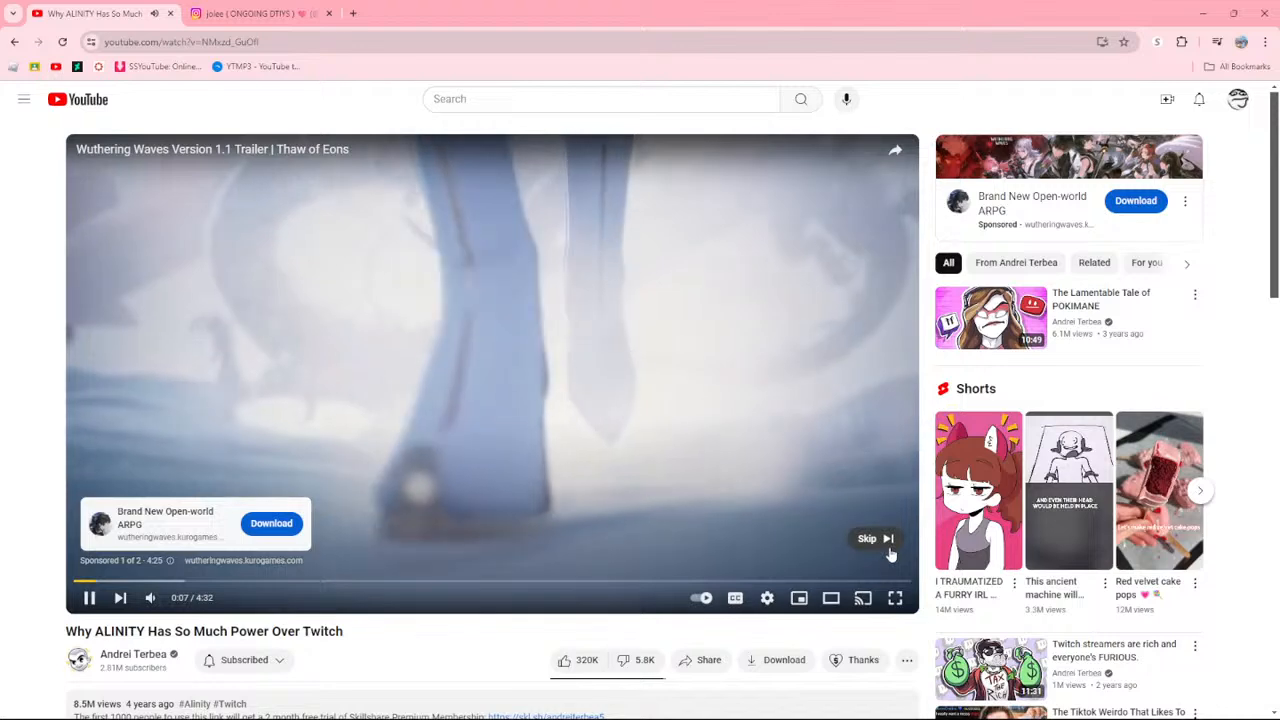
pyautogui.click(889, 545)
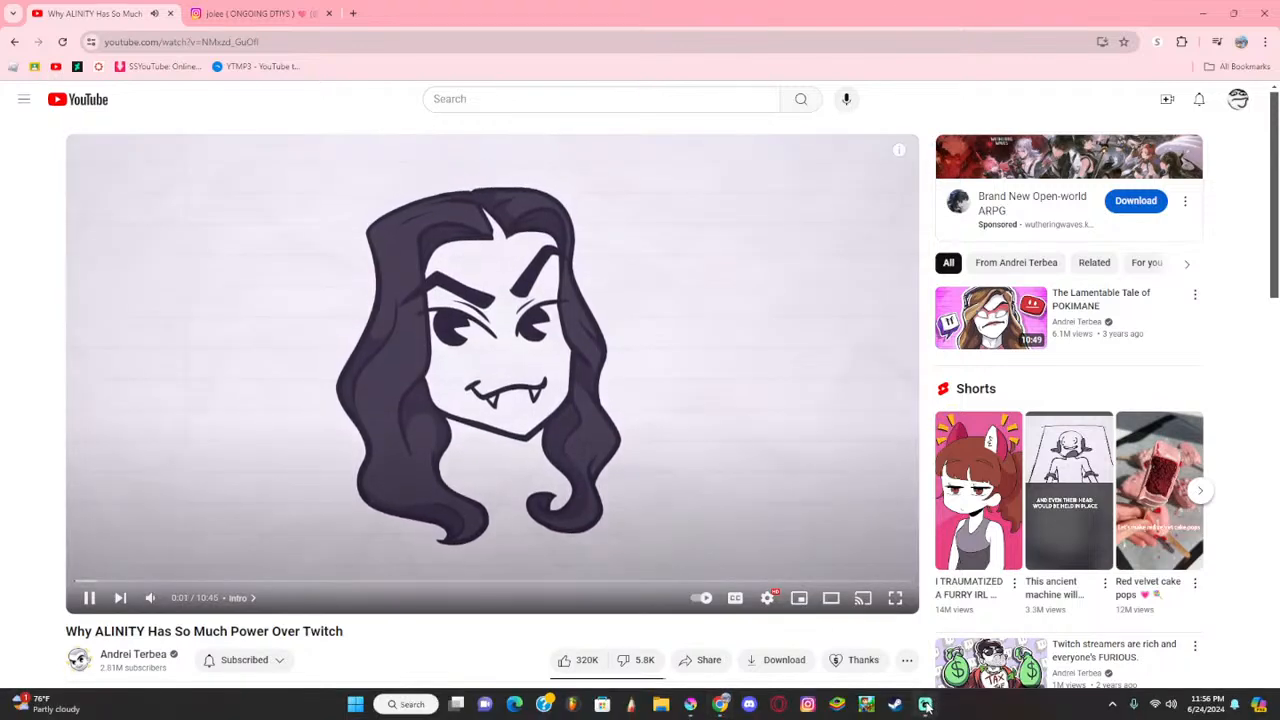
pyautogui.click(926, 704)
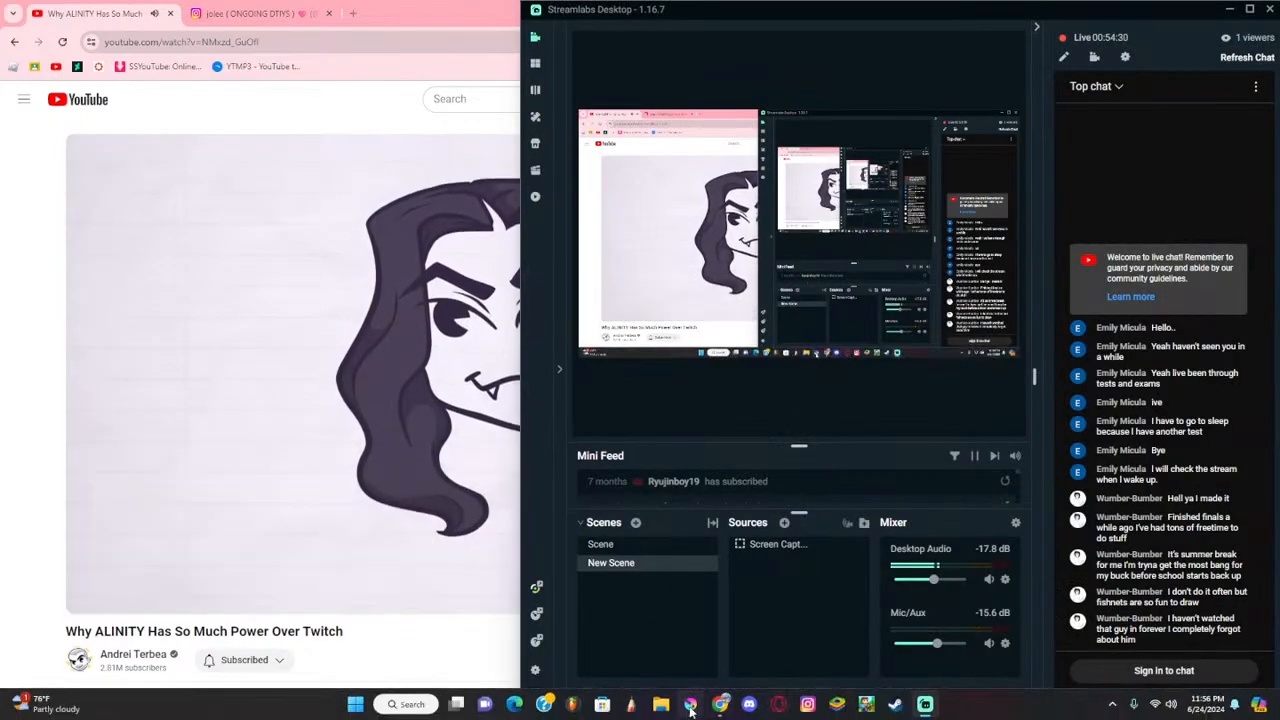
pyautogui.click(776, 706)
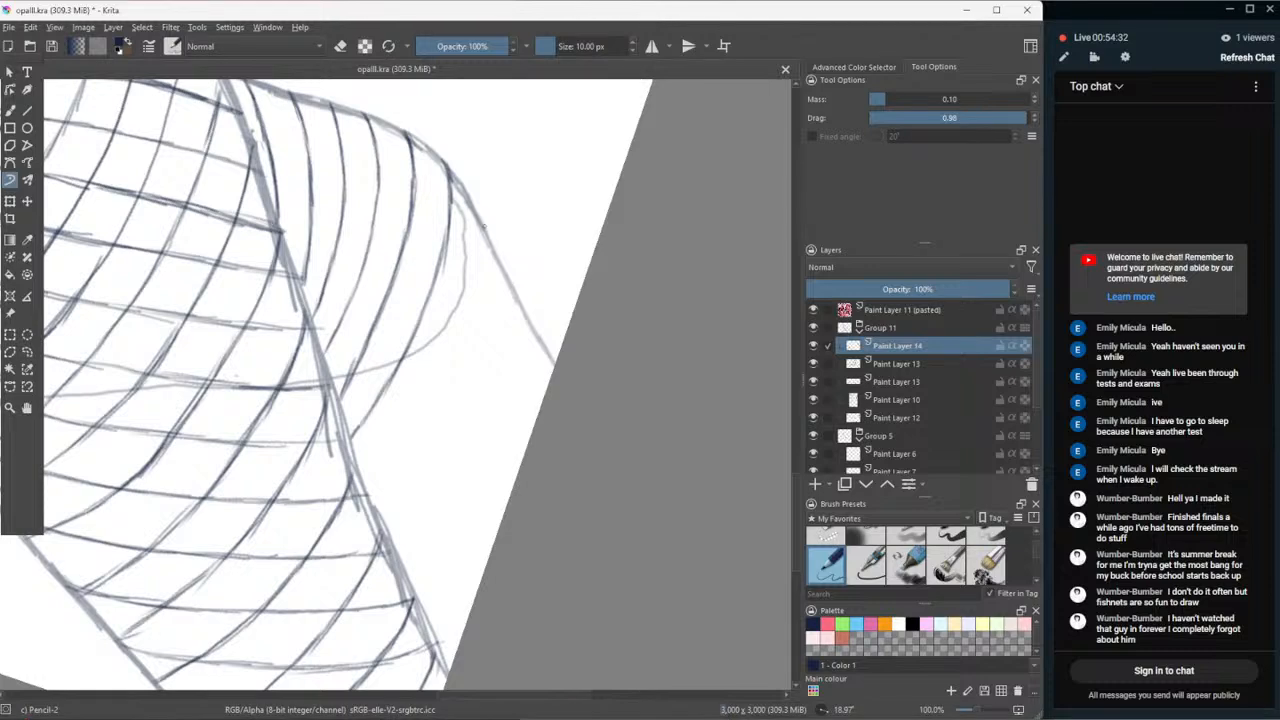
# - Draw a seventh curved line from the far knee's outline to the shin's edge and the upper part of an eighth beside it
pyautogui.moveTo(483, 225)
pyautogui.mouseDown()
pyautogui.moveTo(492, 254)
pyautogui.moveTo(475, 248)
pyautogui.moveTo(485, 259)
pyautogui.moveTo(466, 330)
pyautogui.moveTo(477, 299)
pyautogui.moveTo(369, 478)
pyautogui.mouseUp()
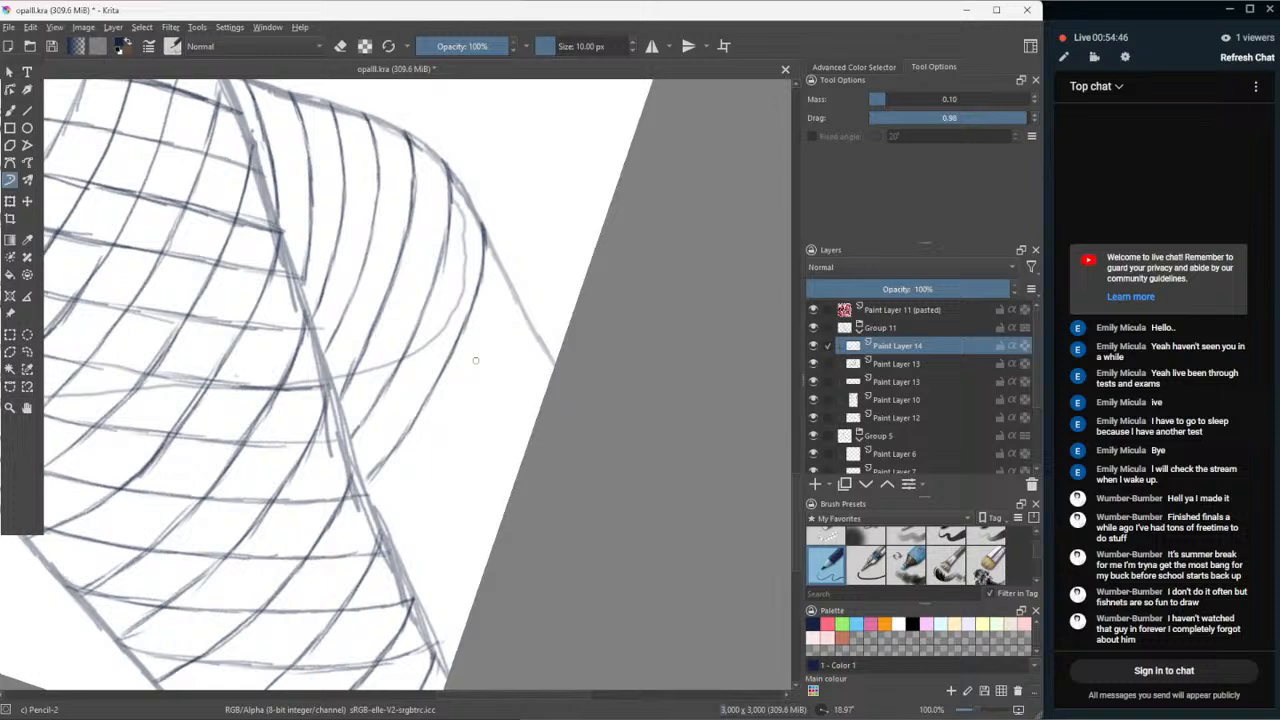
pyautogui.scroll(-6, 580, 311)
pyautogui.scroll(4, 570, 313)
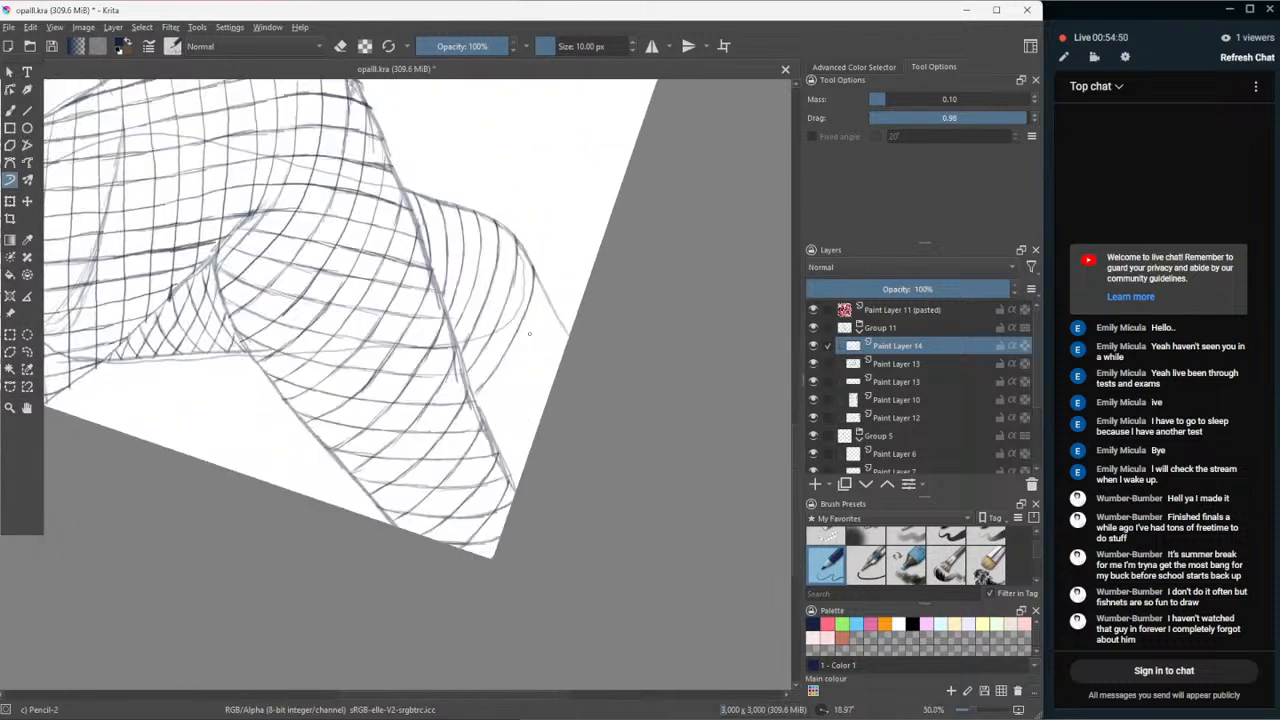
pyautogui.scroll(1, 607, 344)
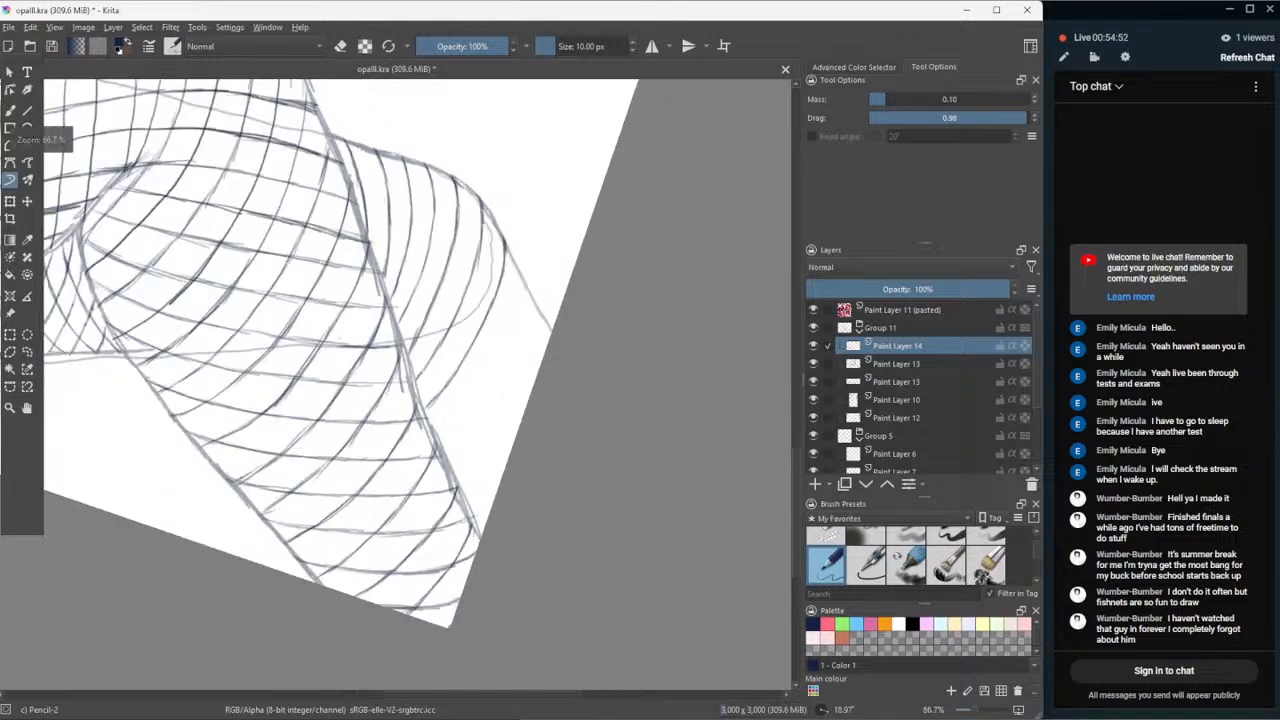
pyautogui.scroll(1, 352, 246)
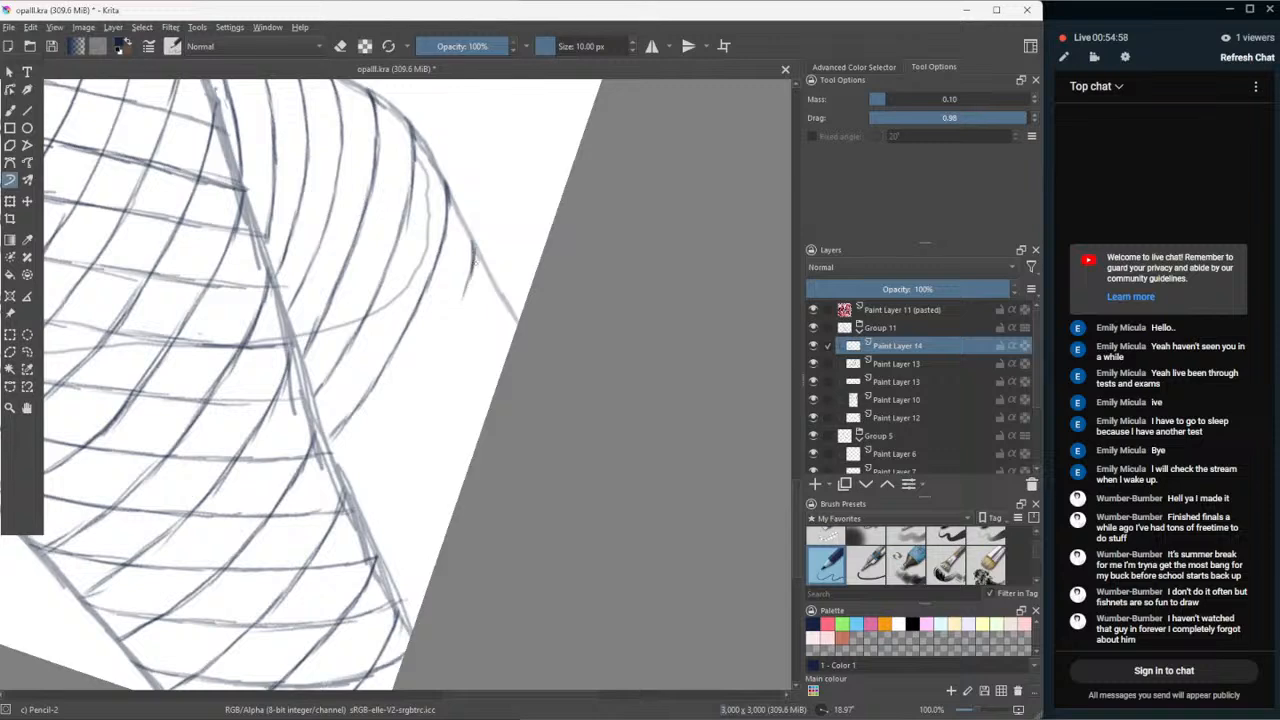
pyautogui.moveTo(473, 243); pyautogui.dragTo(423, 388)
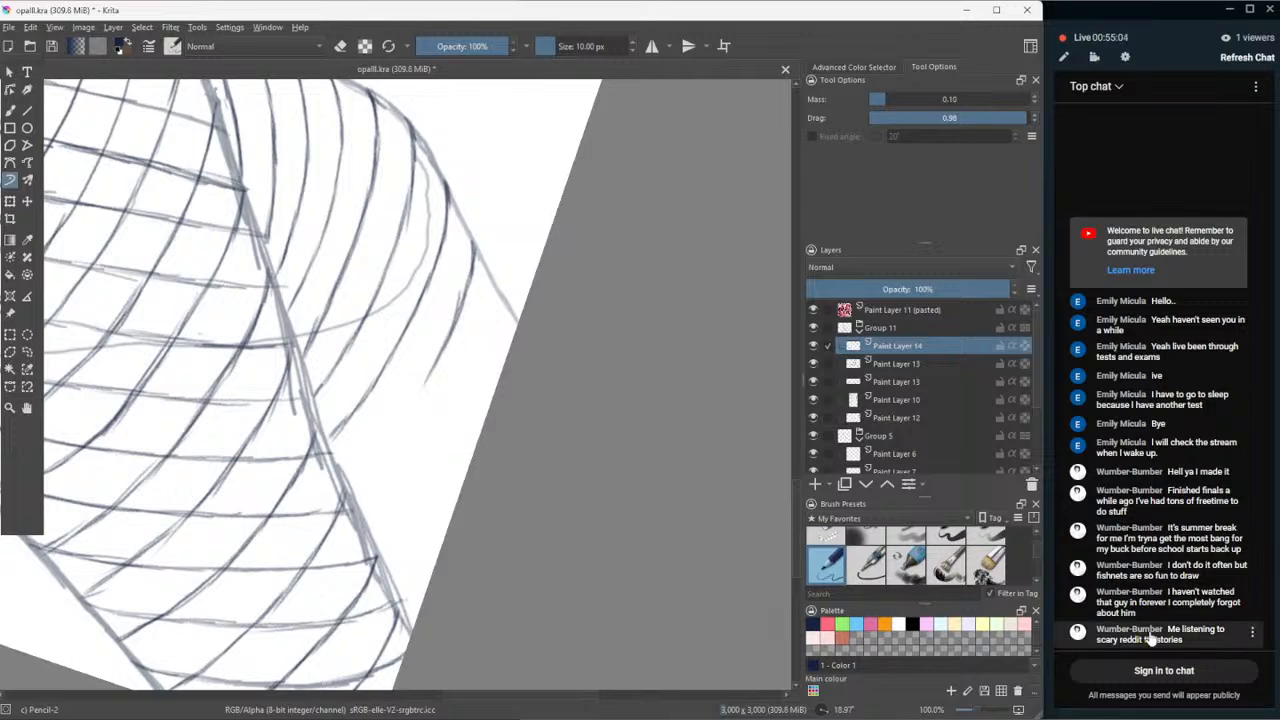
# - Check the playing YouTube video in the browser and return to Krita
pyautogui.moveTo(546, 712)
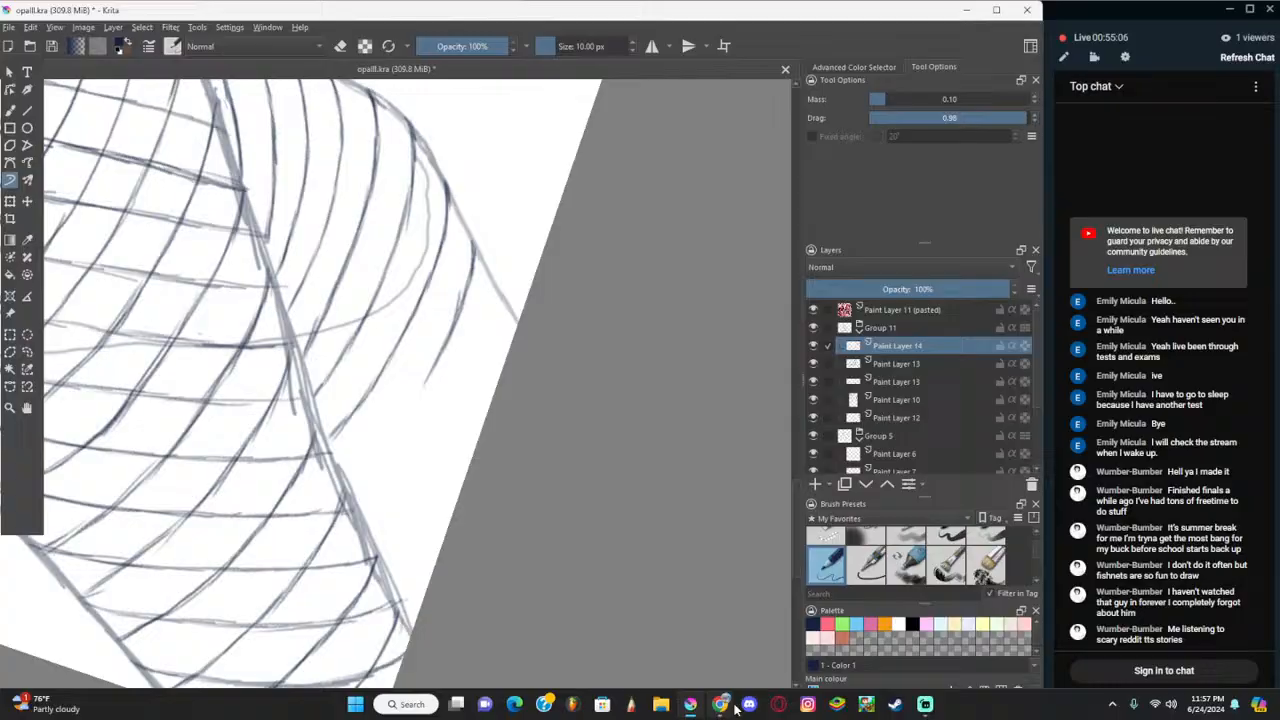
pyautogui.click(721, 704)
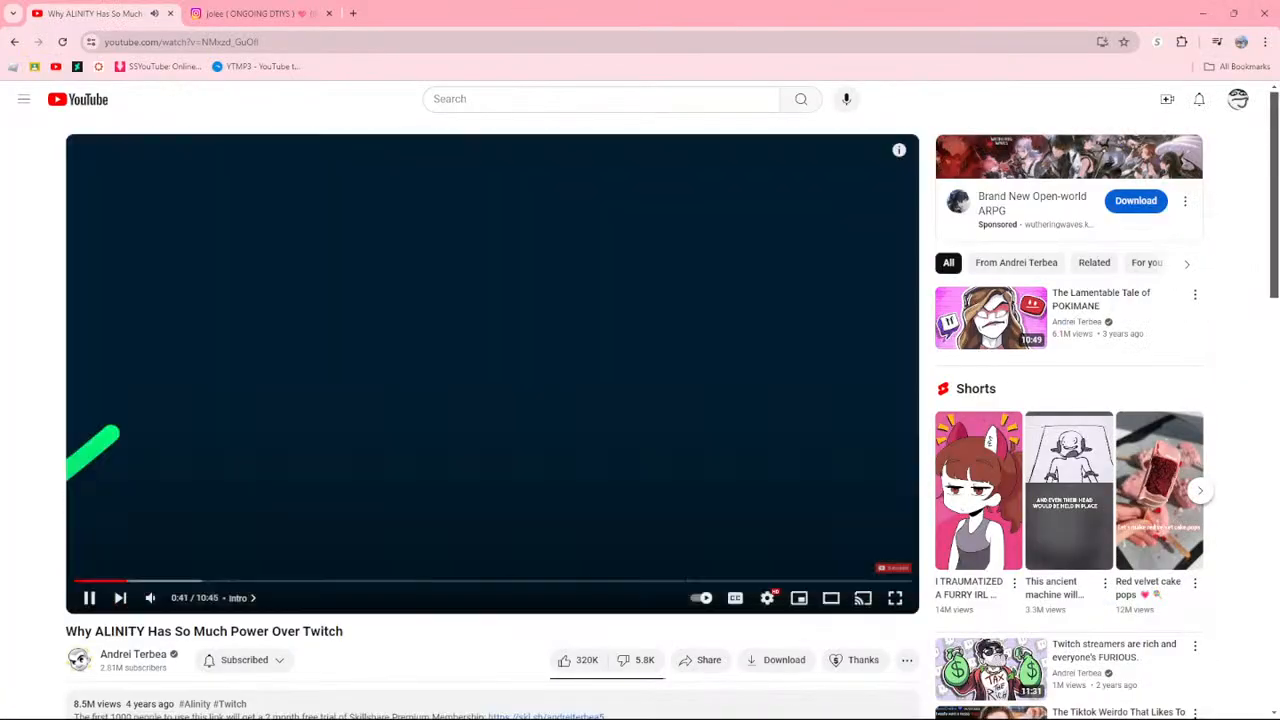
pyautogui.click(925, 704)
pyautogui.click(691, 704)
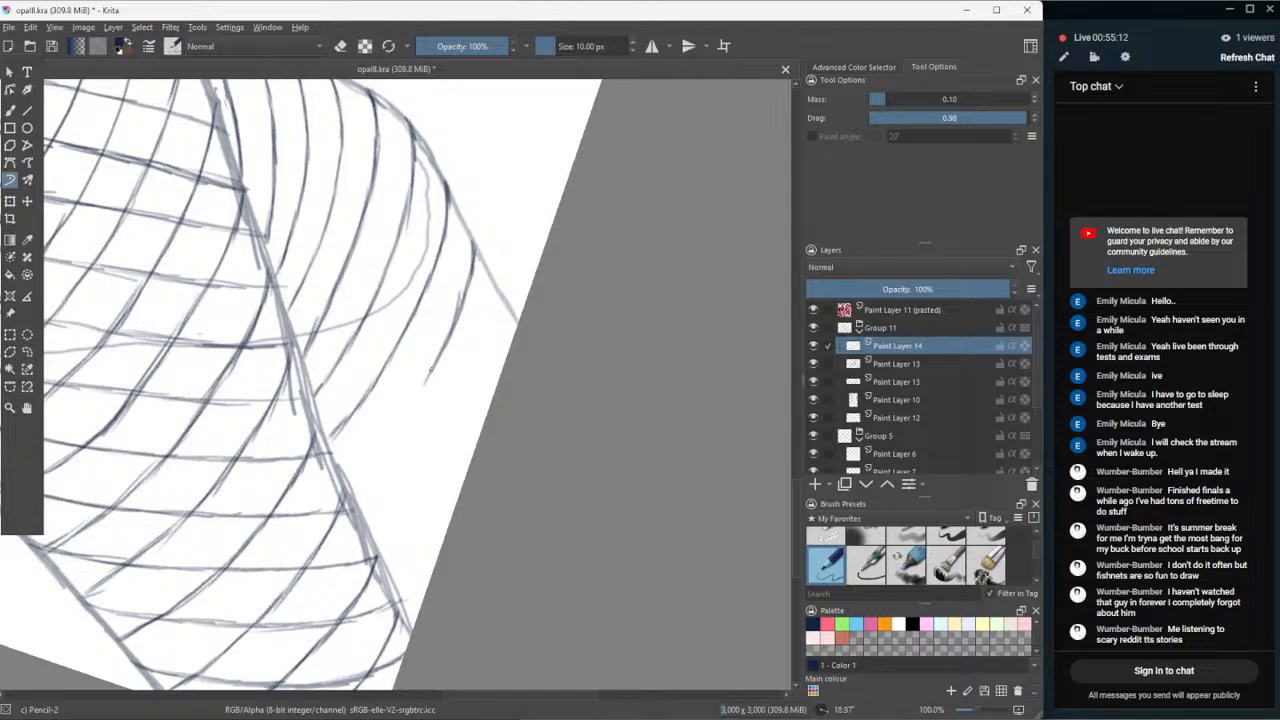
# - Extend the eighth curved line to the shin's edge, then erase its lower end and redraw it with Pencil-2
pyautogui.moveTo(426, 376)
pyautogui.mouseDown()
pyautogui.moveTo(343, 470)
pyautogui.moveTo(369, 446)
pyautogui.moveTo(350, 428)
pyautogui.moveTo(358, 402)
pyautogui.moveTo(336, 431)
pyautogui.moveTo(348, 476)
pyautogui.mouseUp()
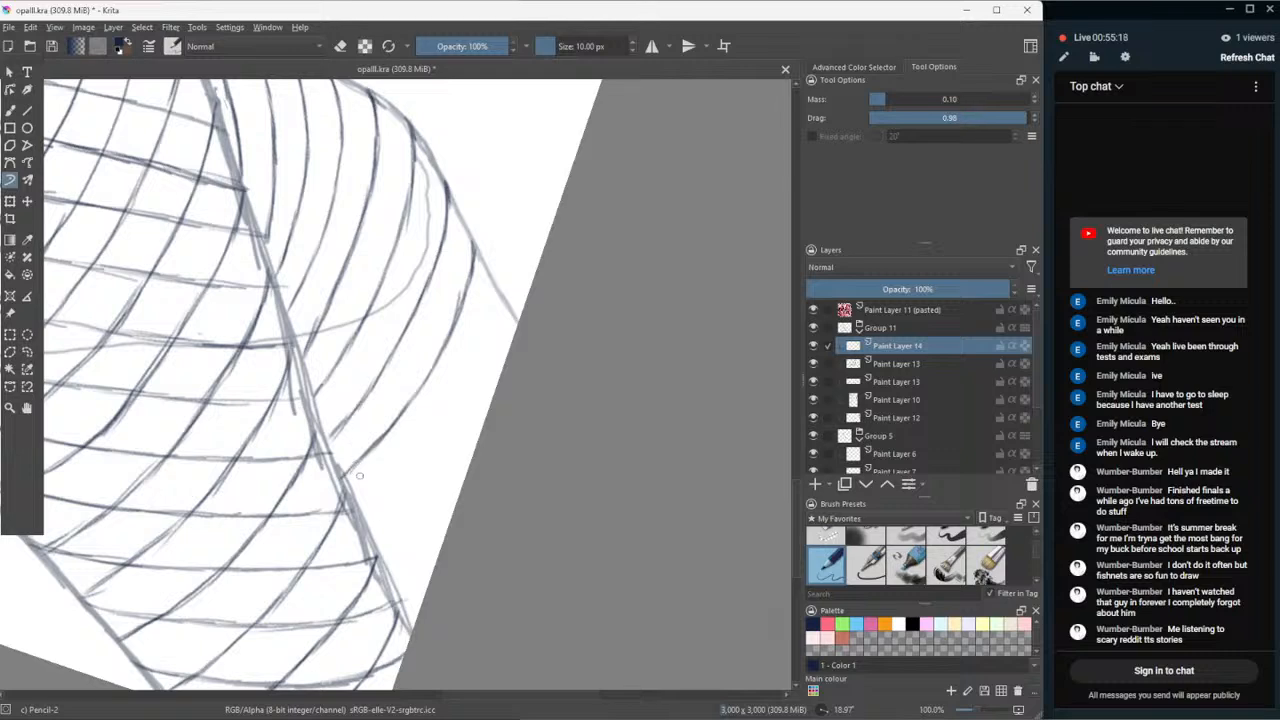
pyautogui.click(827, 540)
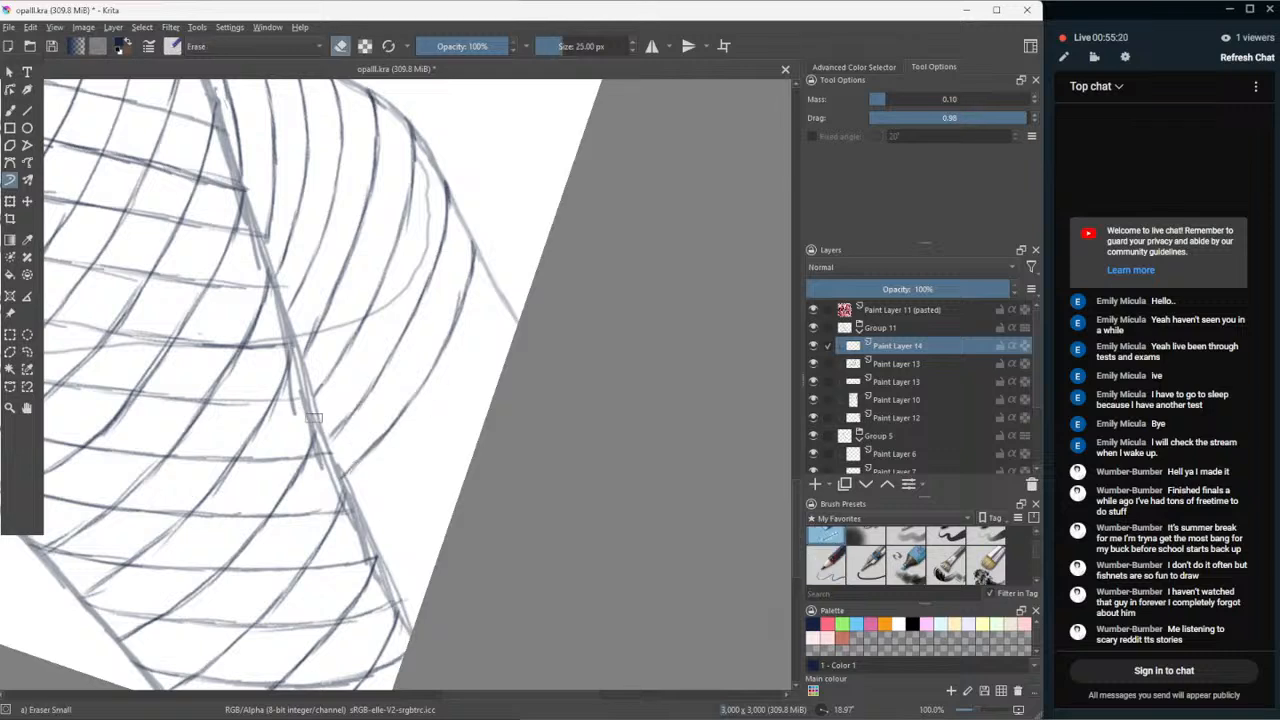
pyautogui.moveTo(382, 436); pyautogui.dragTo(344, 475)
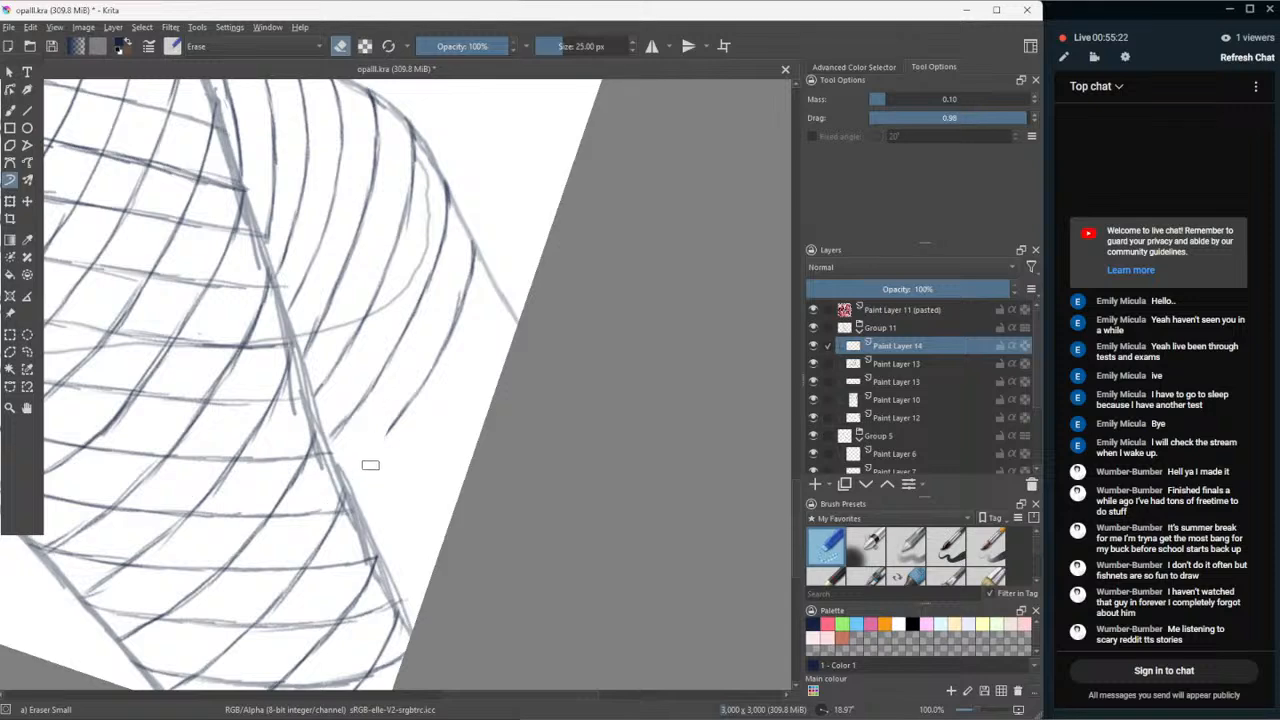
pyautogui.press('/')
pyautogui.moveTo(393, 421); pyautogui.dragTo(331, 497)
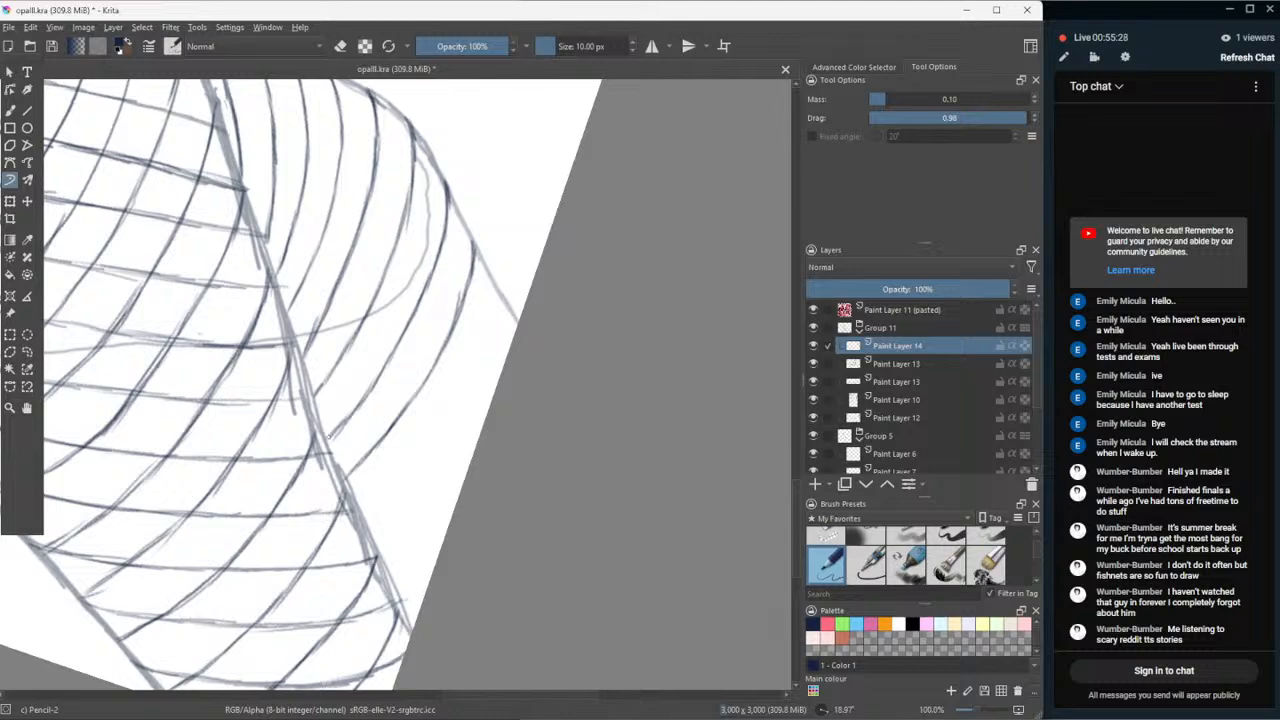
# - Draw a ninth curved line down toward the shin and a short tenth one between shin and canvas edge, undoing and redoing strokes
pyautogui.moveTo(500, 292)
pyautogui.mouseDown()
pyautogui.moveTo(482, 368)
pyautogui.moveTo(370, 516)
pyautogui.mouseUp()
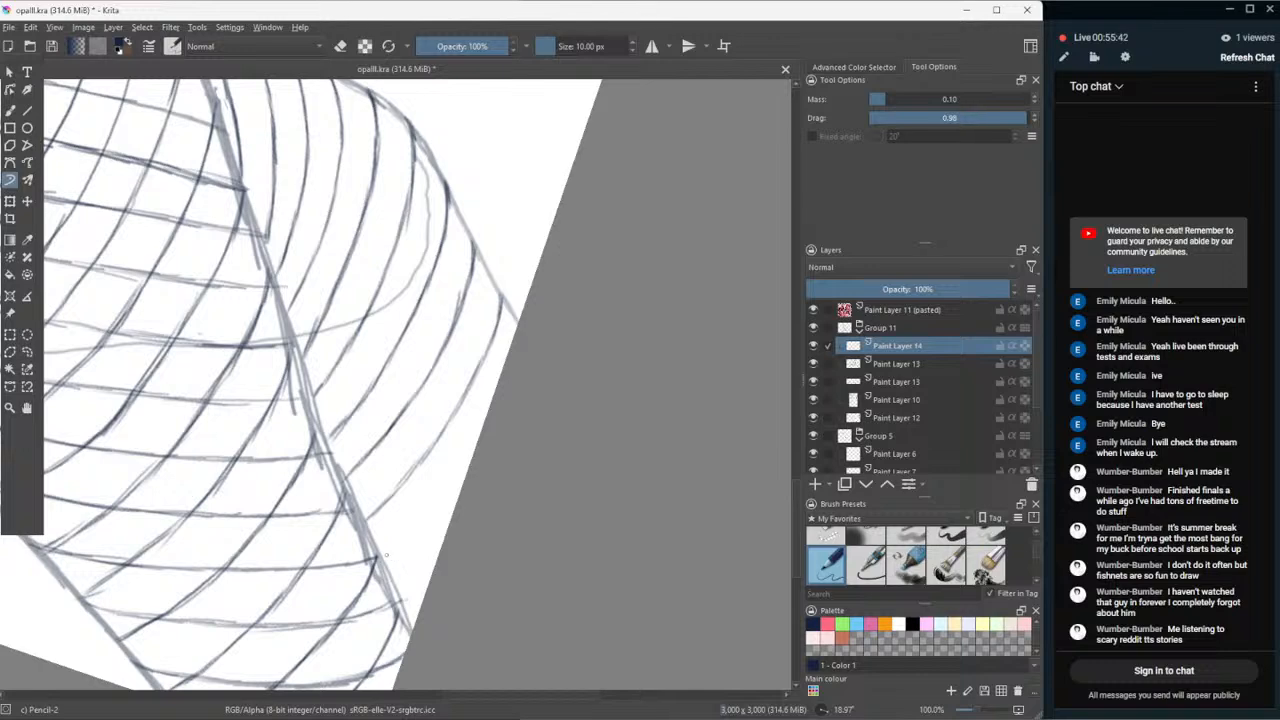
pyautogui.moveTo(393, 551); pyautogui.dragTo(442, 502)
pyautogui.hotkey('ctrl', 'z')
pyautogui.hotkey('ctrl', 'z')
pyautogui.hotkey('ctrl', 'z')
pyautogui.hotkey('ctrl', 'z')
pyautogui.hotkey('ctrl', 'shift', 'z')
pyautogui.hotkey('ctrl', 'shift', 'z')
pyautogui.hotkey('ctrl', 'shift', 'z')
pyautogui.hotkey('ctrl', 'shift', 'z')
pyautogui.moveTo(397, 551); pyautogui.dragTo(470, 460)
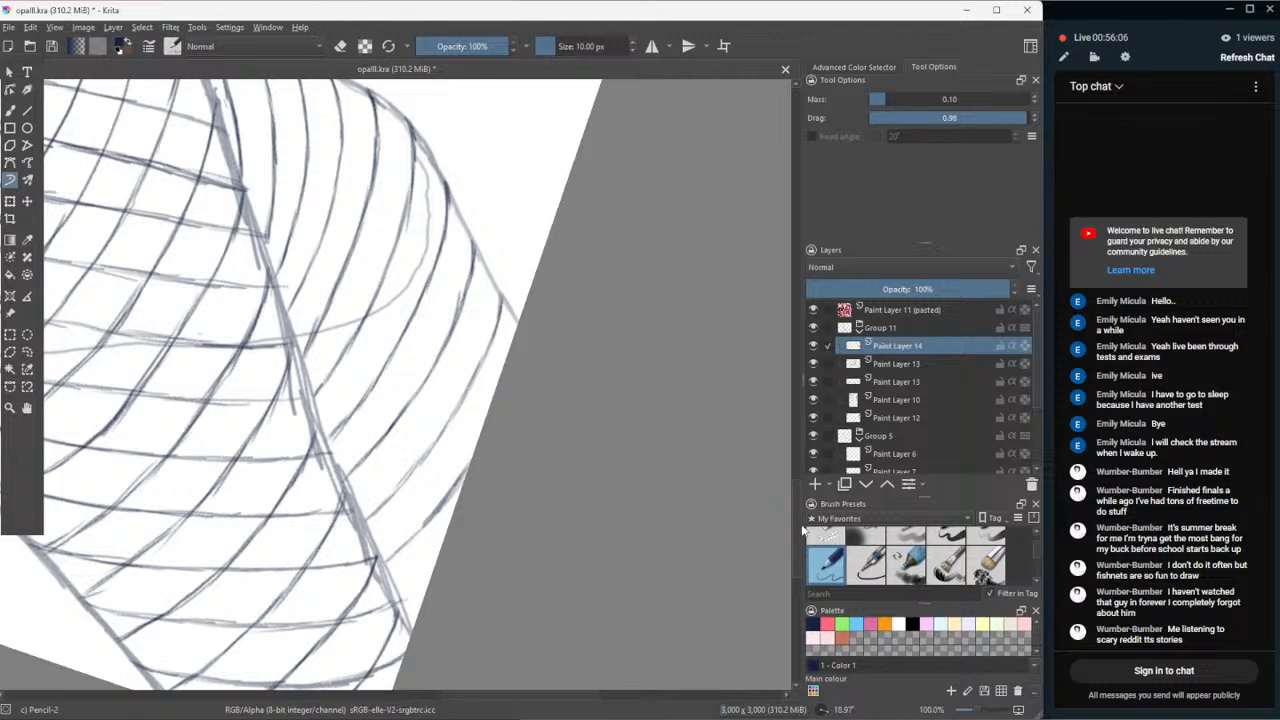
# - Clean up the short line's end at the canvas edge with Eraser Small and add short Pencil-2 strokes beside the lower shin
pyautogui.press('e')
pyautogui.moveTo(465, 452); pyautogui.dragTo(470, 458)
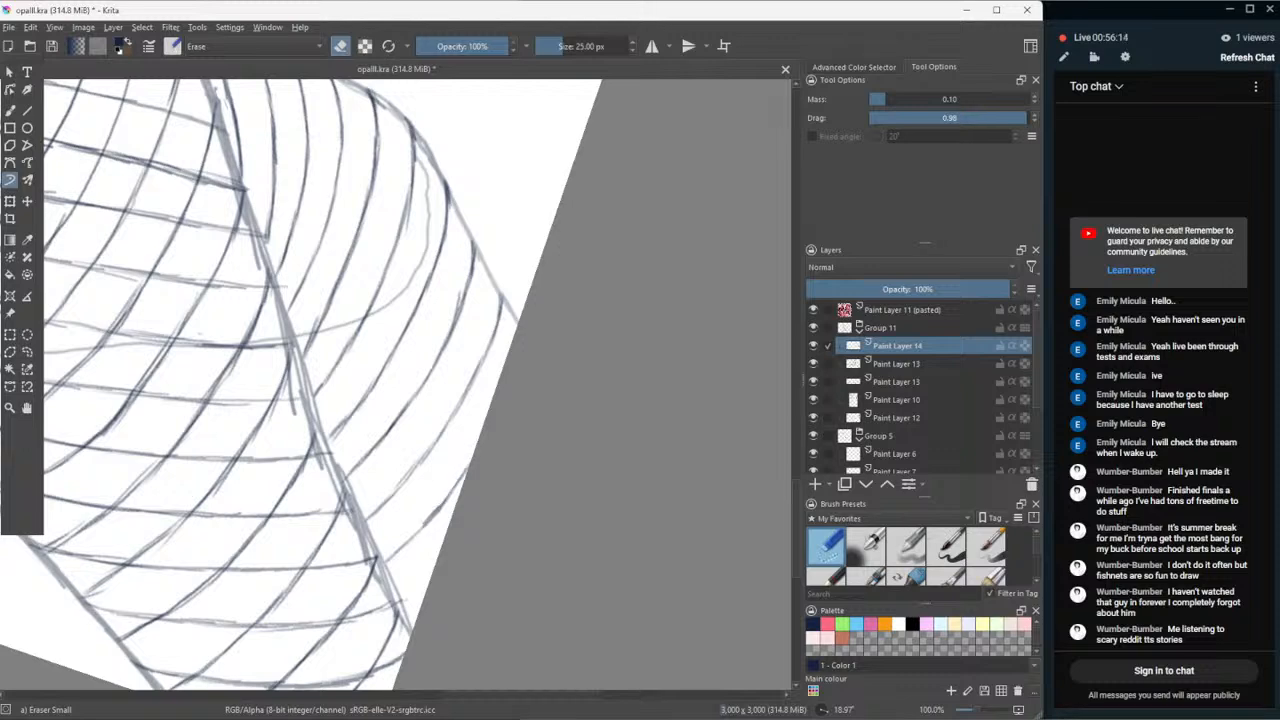
pyautogui.click(808, 537)
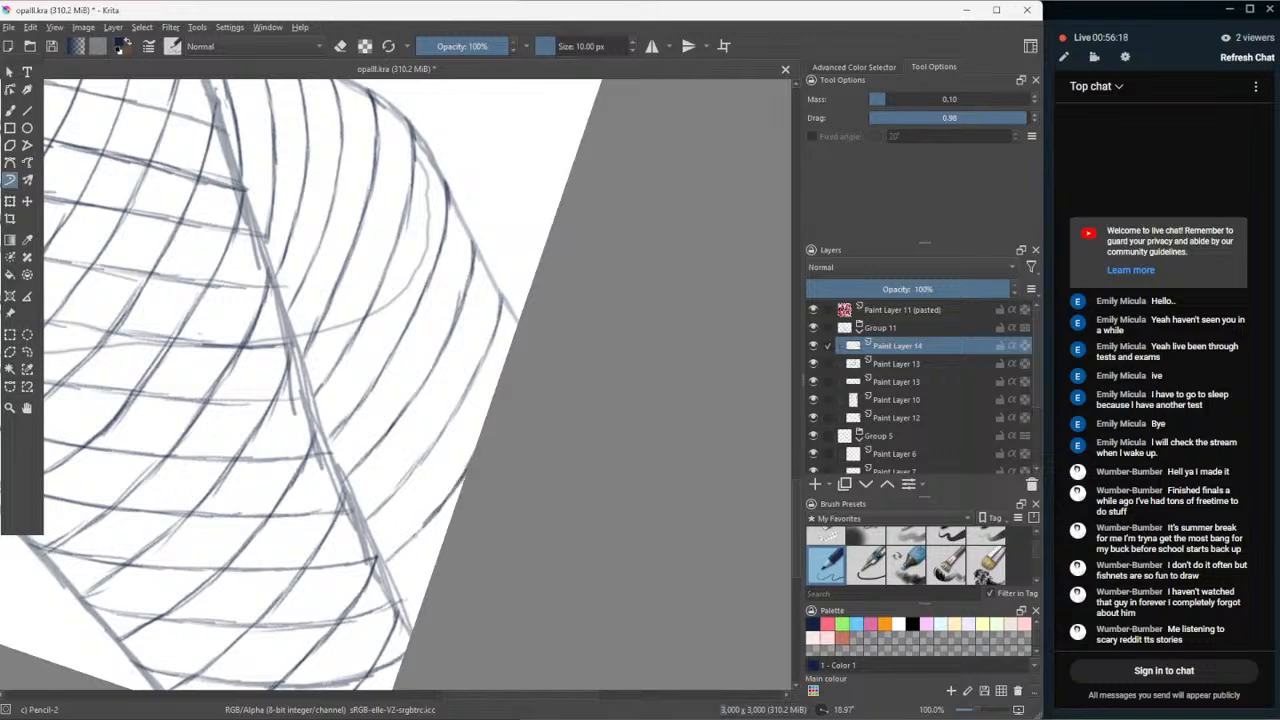
pyautogui.moveTo(424, 525); pyautogui.dragTo(382, 560)
pyautogui.moveTo(404, 602); pyautogui.dragTo(424, 585)
pyautogui.scroll(-6, 428, 572)
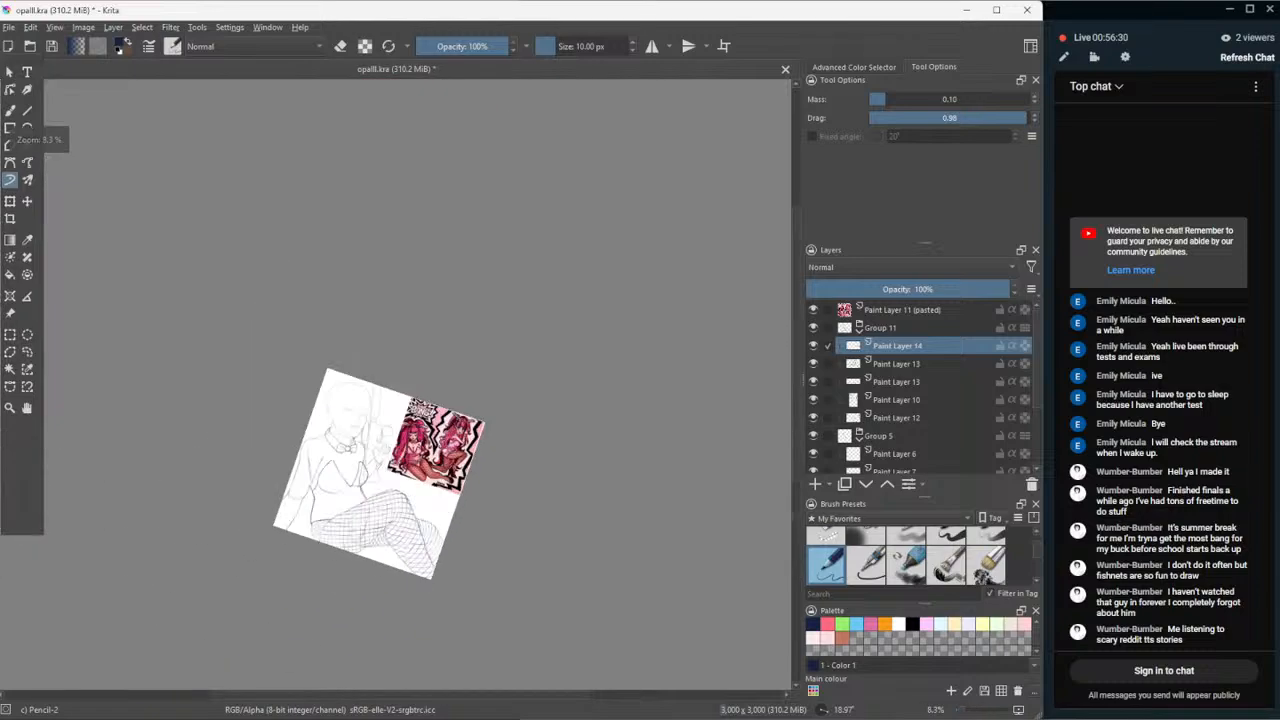
pyautogui.scroll(2, 60, 140)
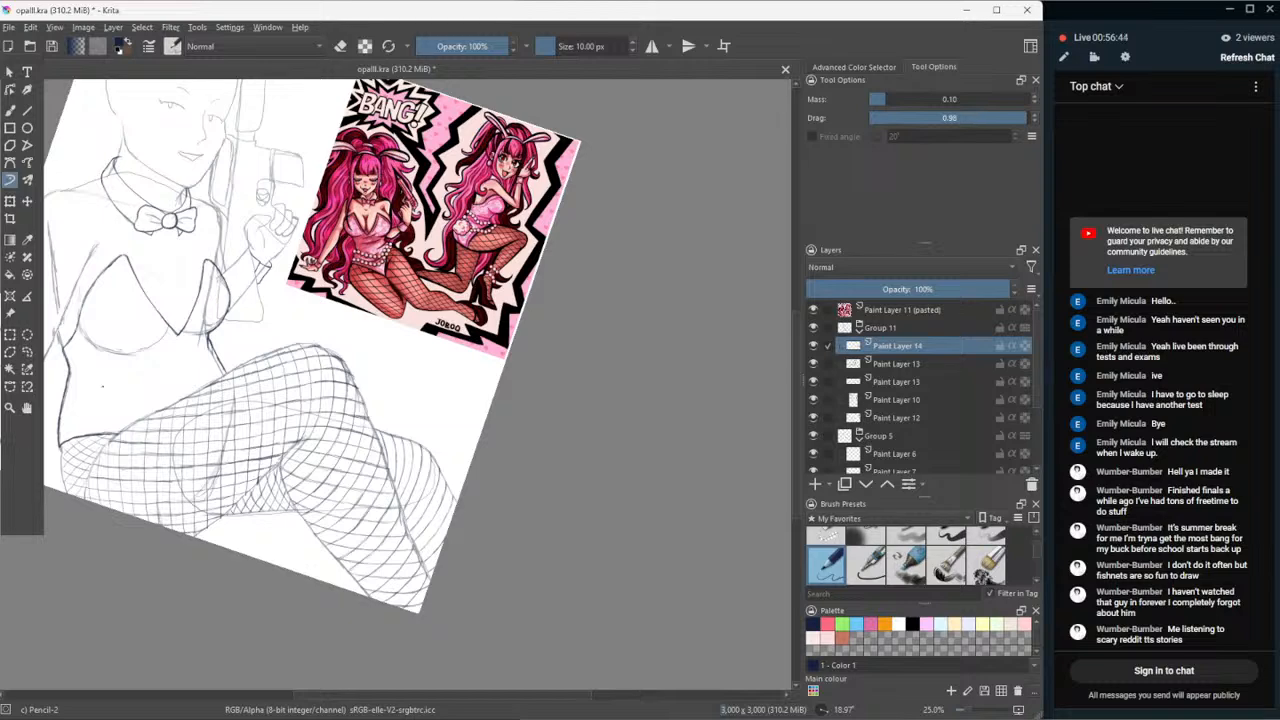
pyautogui.click(28, 408)
pyautogui.moveTo(173, 443); pyautogui.dragTo(298, 465)
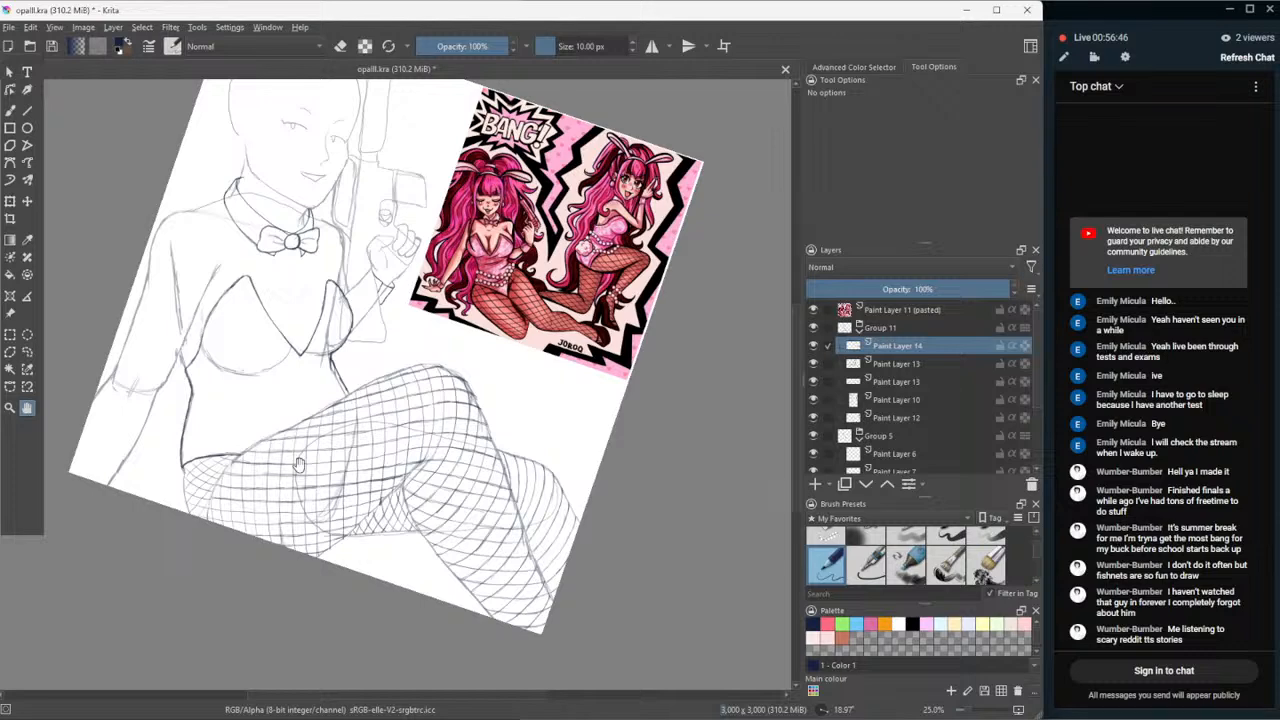
# - Check the whole drawing's fishnet lines with the Group 5 sketch hidden, then show the group again
pyautogui.scroll(-2, 249, 527)
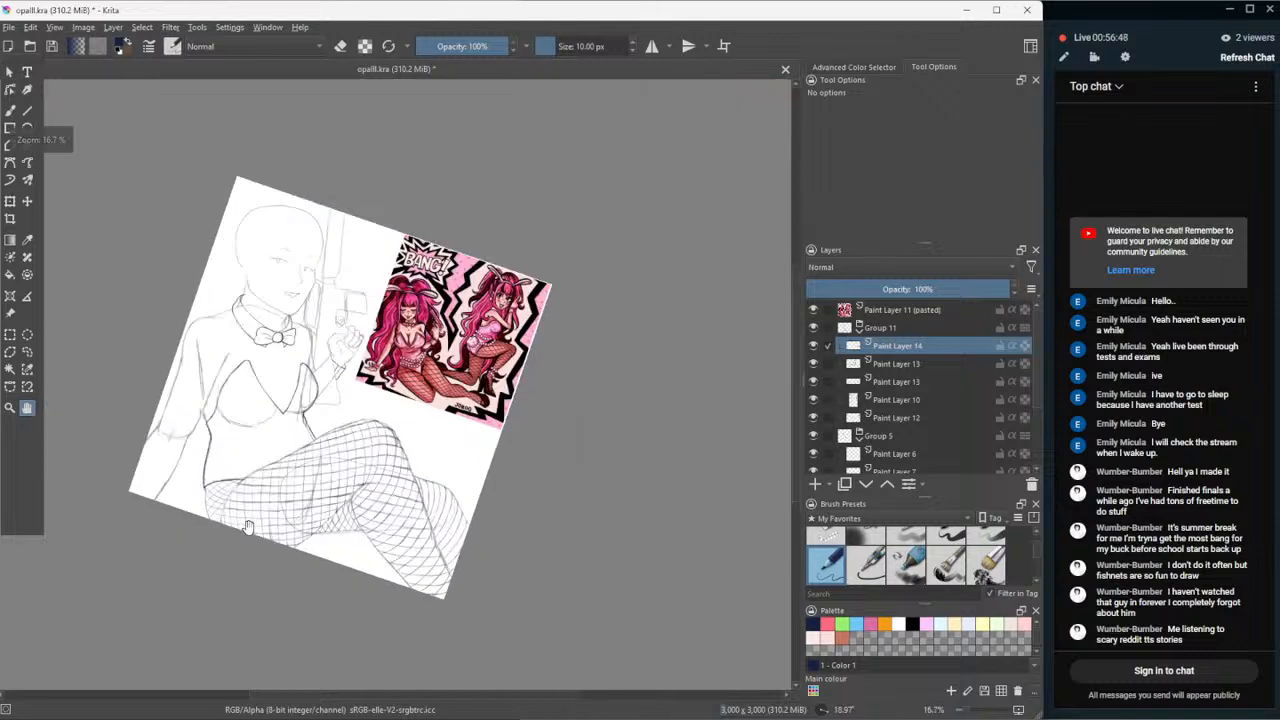
pyautogui.scroll(1, 249, 527)
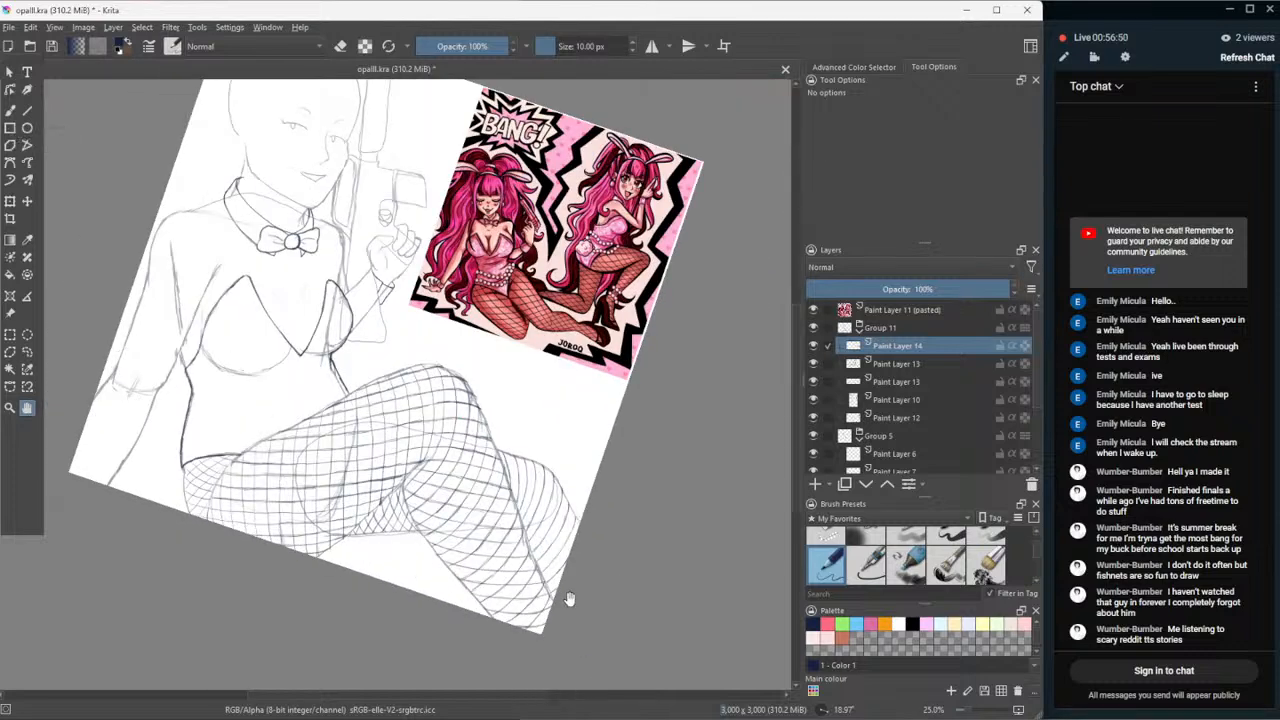
pyautogui.click(813, 436)
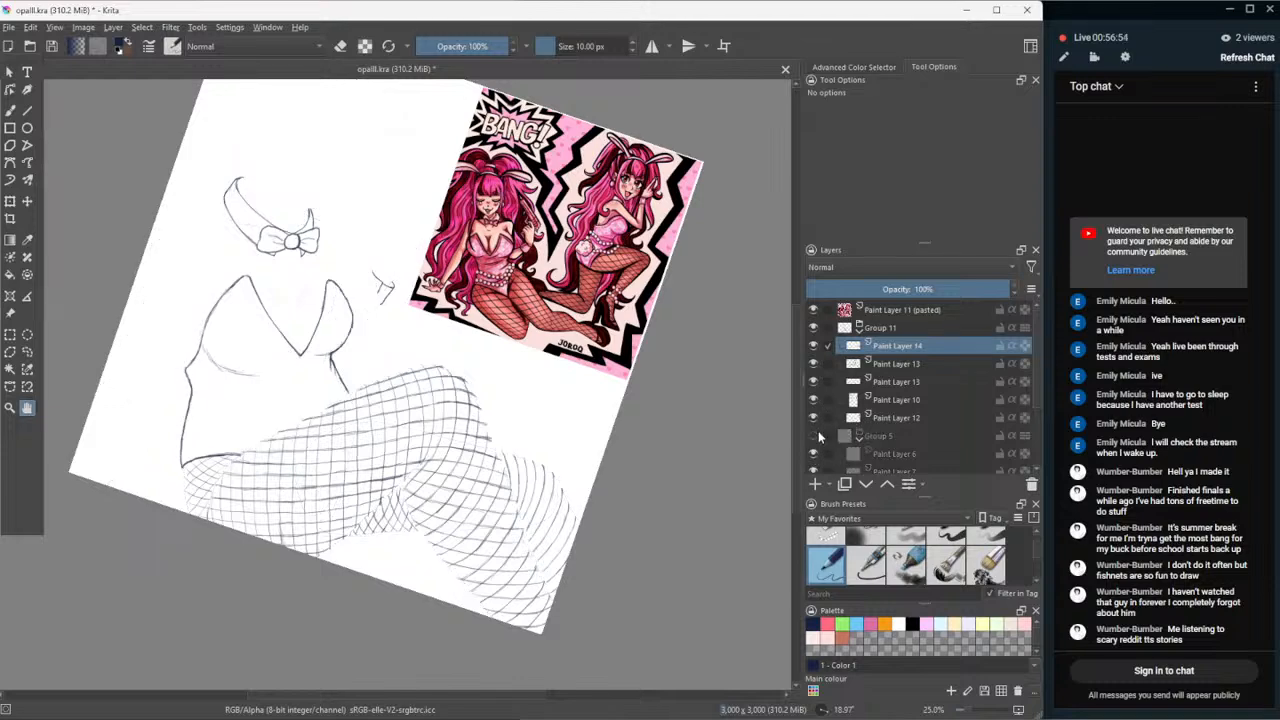
pyautogui.click(813, 436)
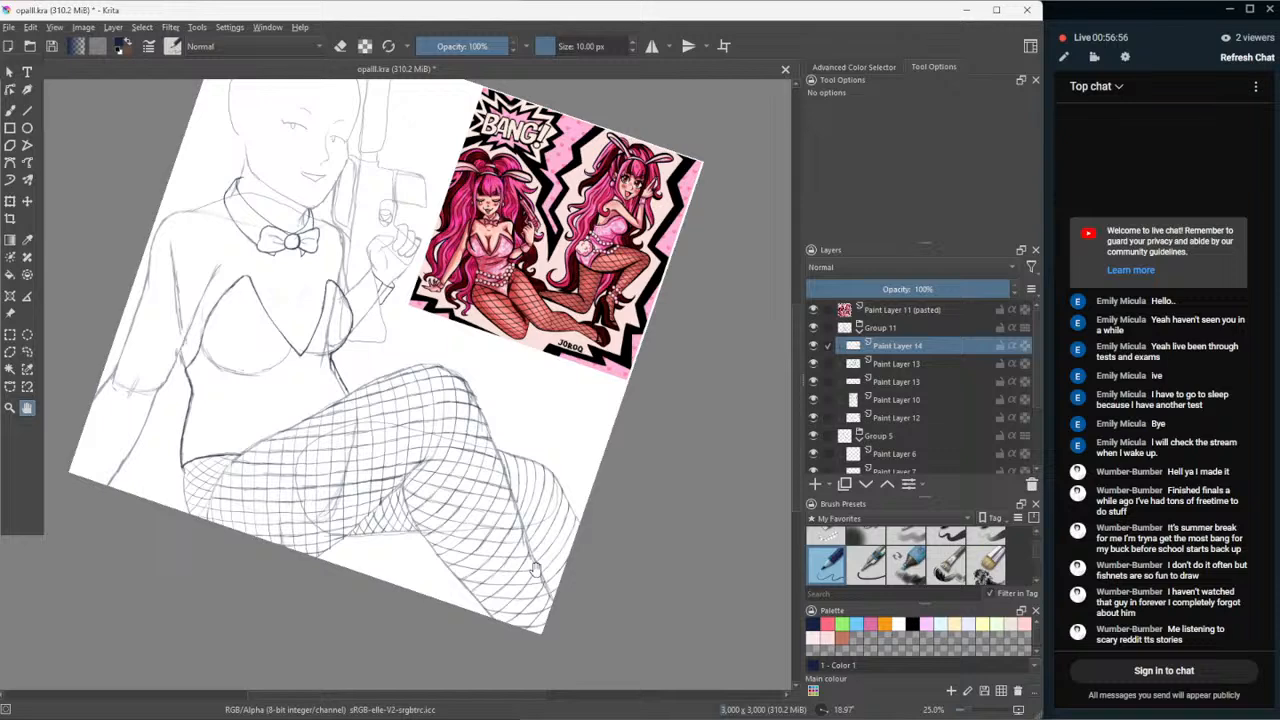
# - Add short Pencil-2 strokes on Paint Layer 14 where the far leg's upper outline meets the shin
pyautogui.scroll(1, 538, 568)
pyautogui.scroll(1, 585, 533)
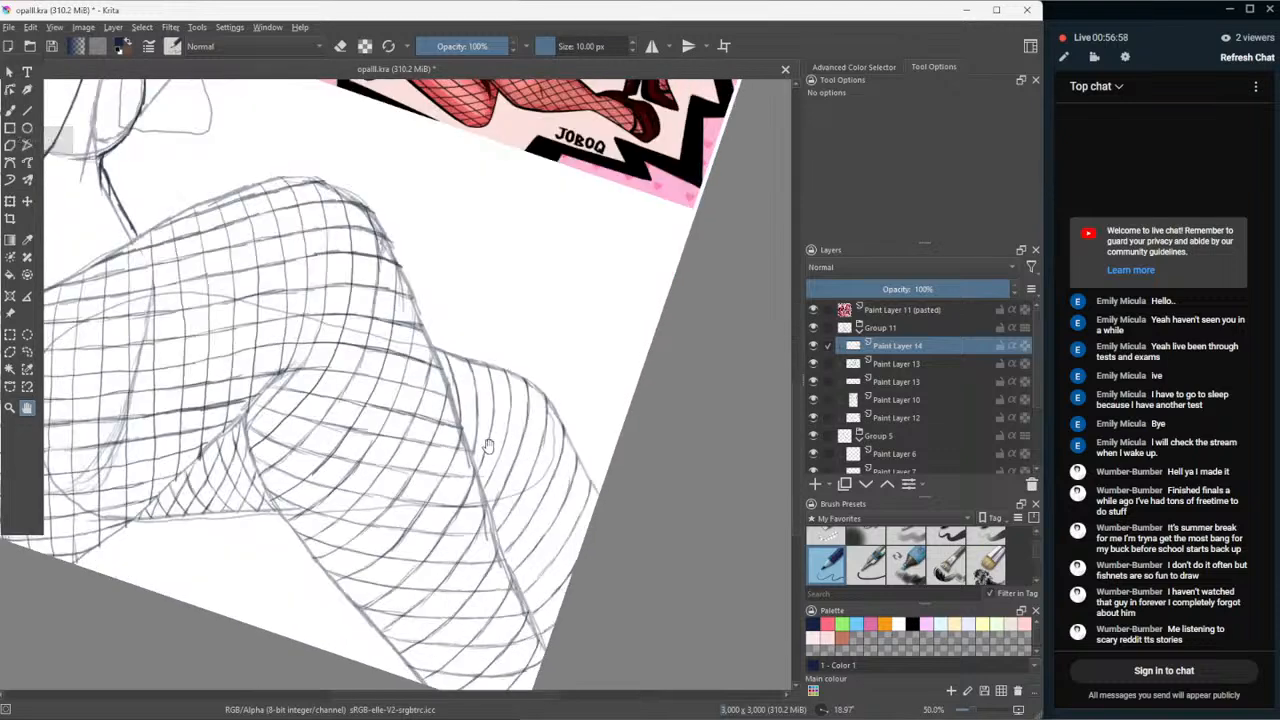
pyautogui.scroll(1, 478, 433)
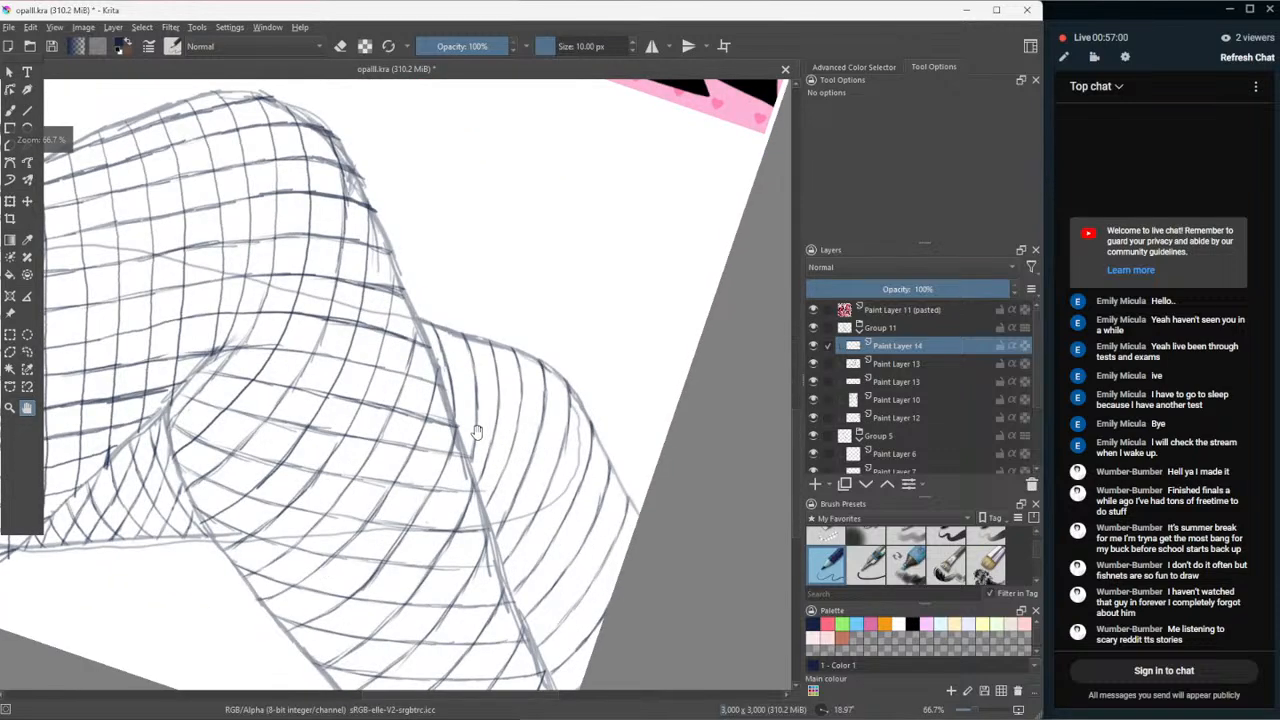
pyautogui.scroll(1, 478, 433)
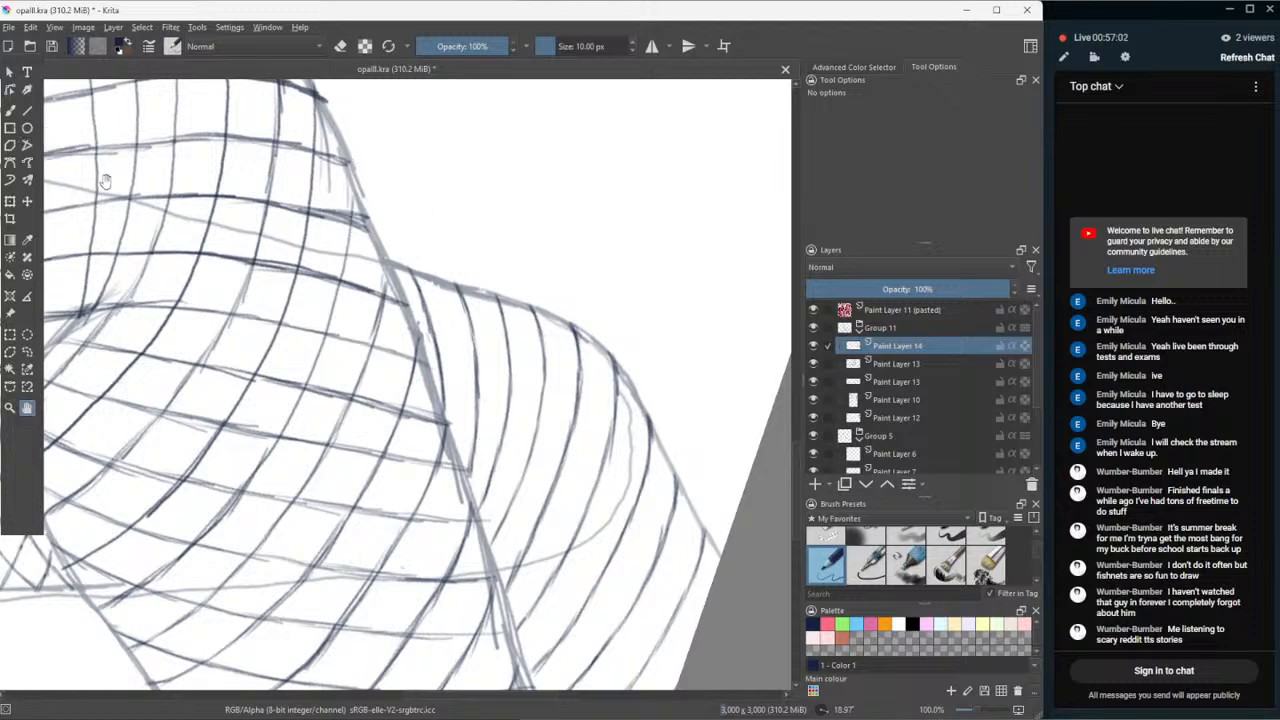
pyautogui.click(10, 110)
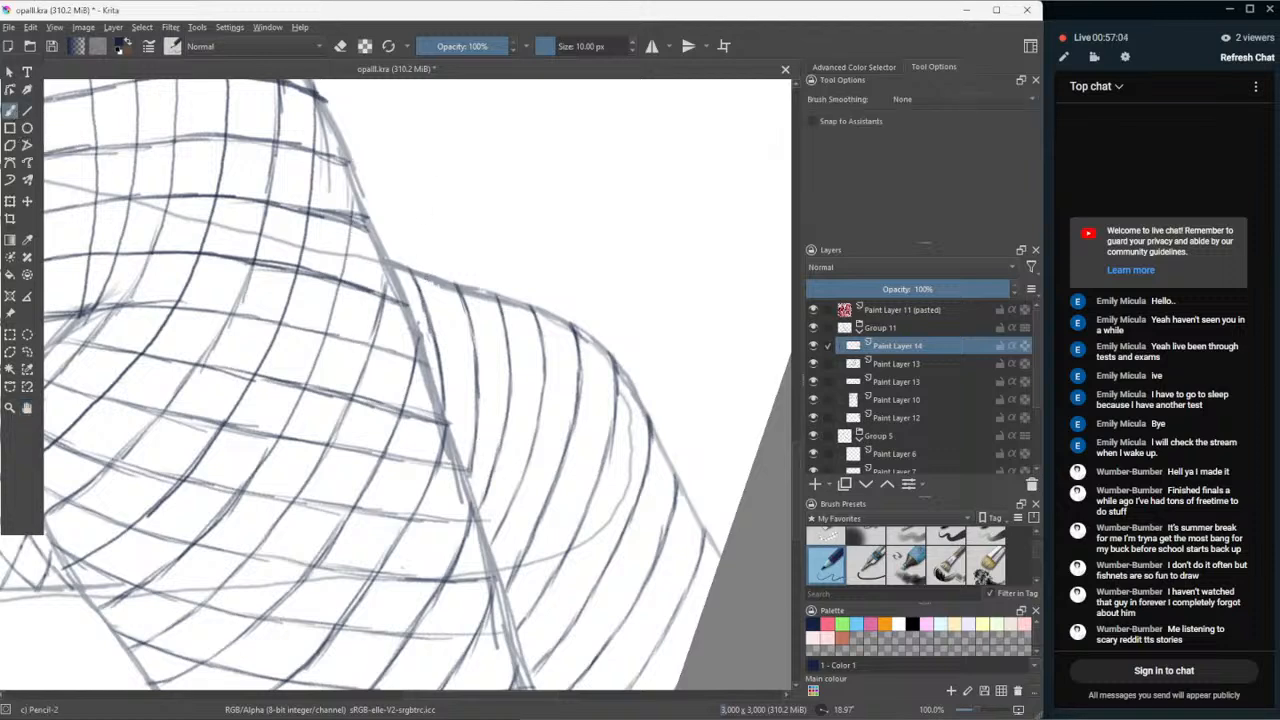
pyautogui.moveTo(406, 304); pyautogui.dragTo(417, 286)
pyautogui.press('-')
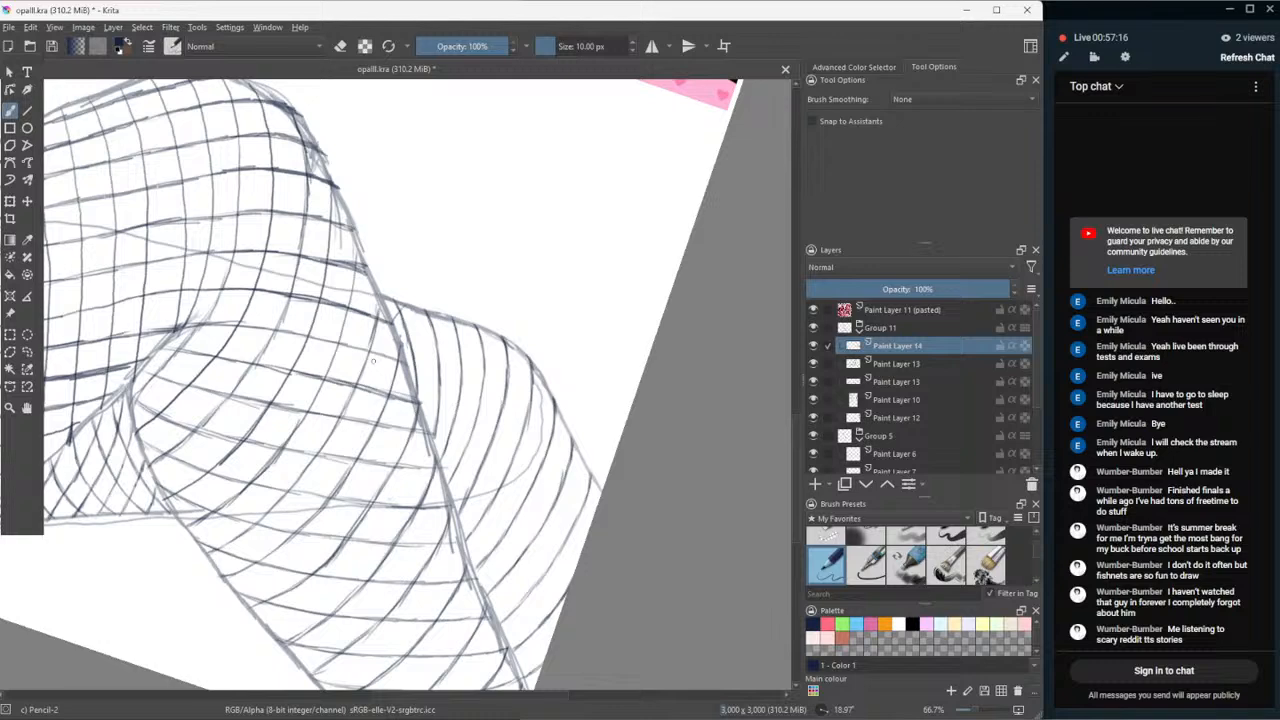
pyautogui.press('+')
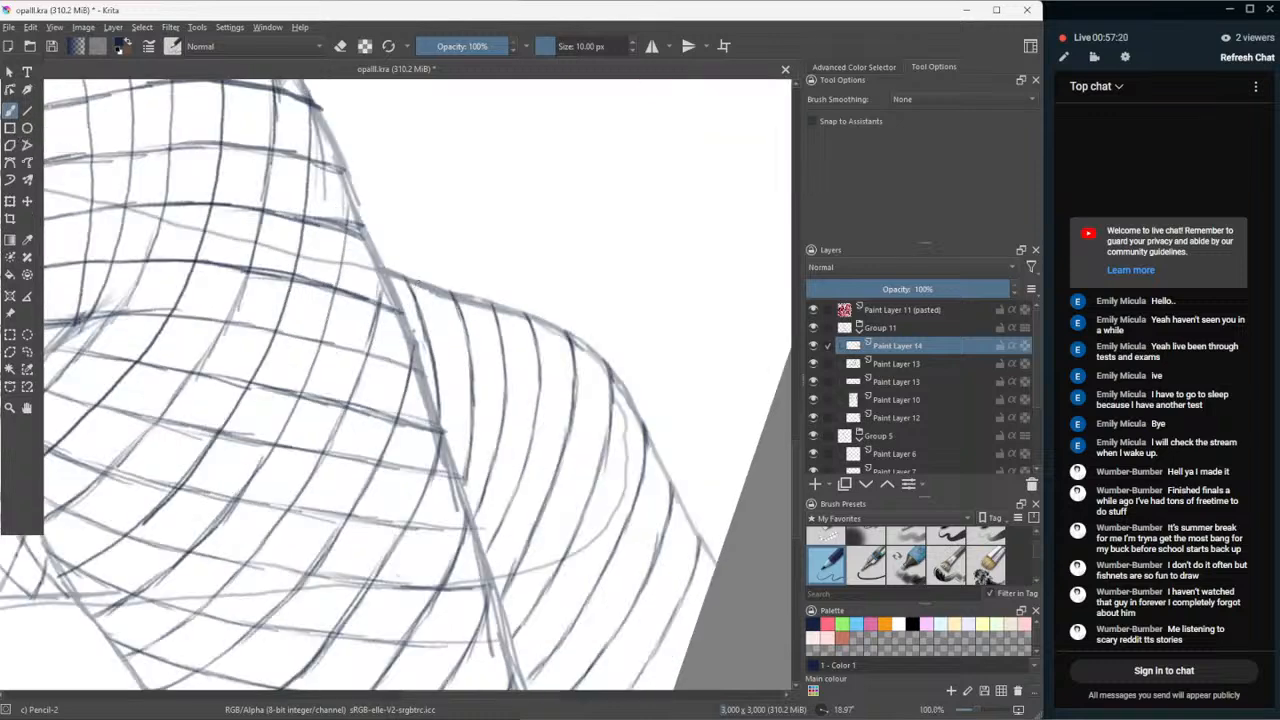
pyautogui.moveTo(415, 286)
pyautogui.mouseDown()
pyautogui.moveTo(402, 314)
pyautogui.moveTo(391, 277)
pyautogui.mouseUp()
# - Extend a net line to the near leg's edge with short strokes on the upper Paint Layer 13, then return to Paint Layer 14
pyautogui.click(855, 364)
pyautogui.click(813, 364)
pyautogui.click(813, 364)
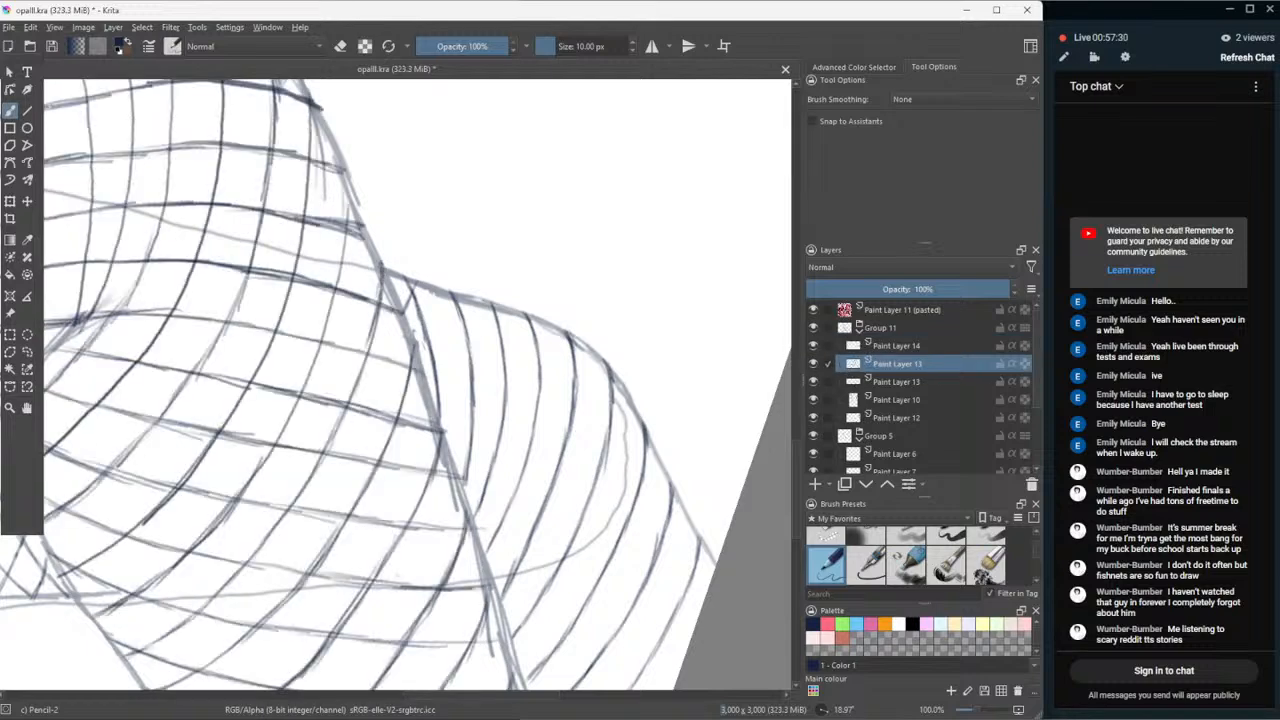
pyautogui.moveTo(341, 233); pyautogui.dragTo(366, 245)
pyautogui.moveTo(337, 225); pyautogui.dragTo(373, 252)
pyautogui.moveTo(345, 227); pyautogui.dragTo(375, 249)
pyautogui.click(856, 345)
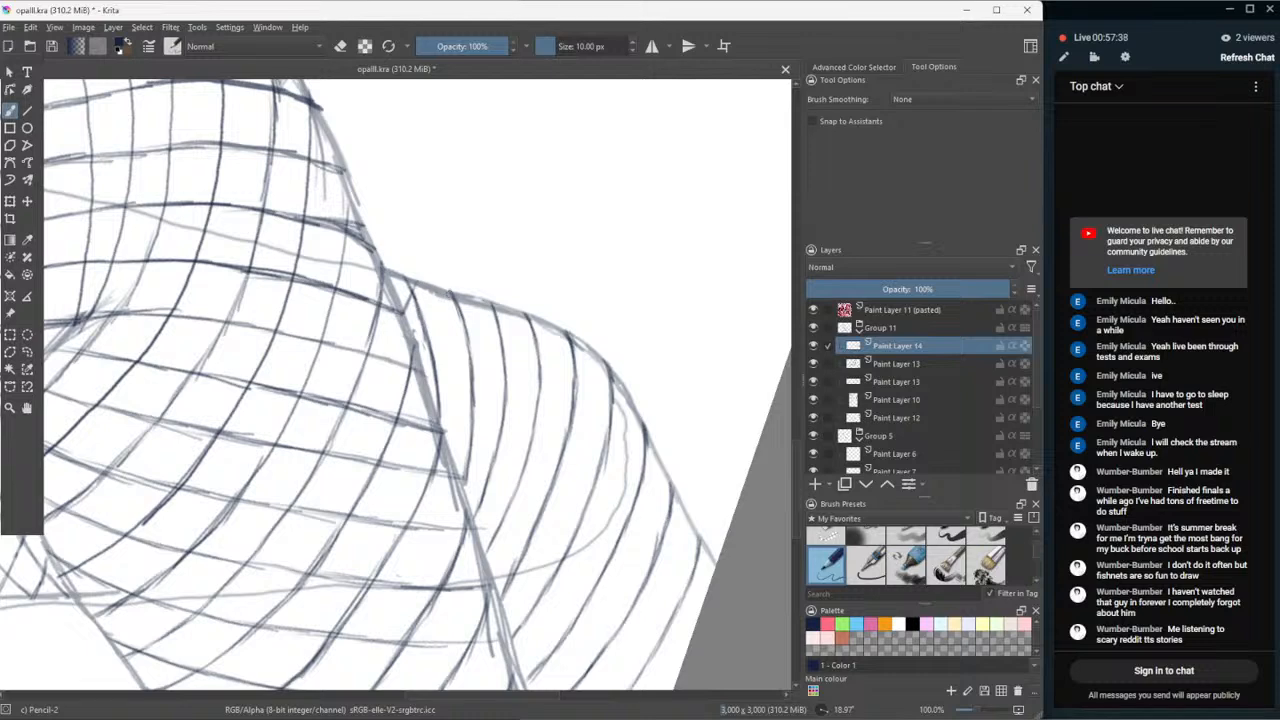
# - Try two crossing net lines from the far leg's upper outline down to the shin's edge
pyautogui.moveTo(452, 290); pyautogui.dragTo(427, 367)
pyautogui.moveTo(449, 321); pyautogui.dragTo(425, 375)
pyautogui.moveTo(492, 300); pyautogui.dragTo(442, 414)
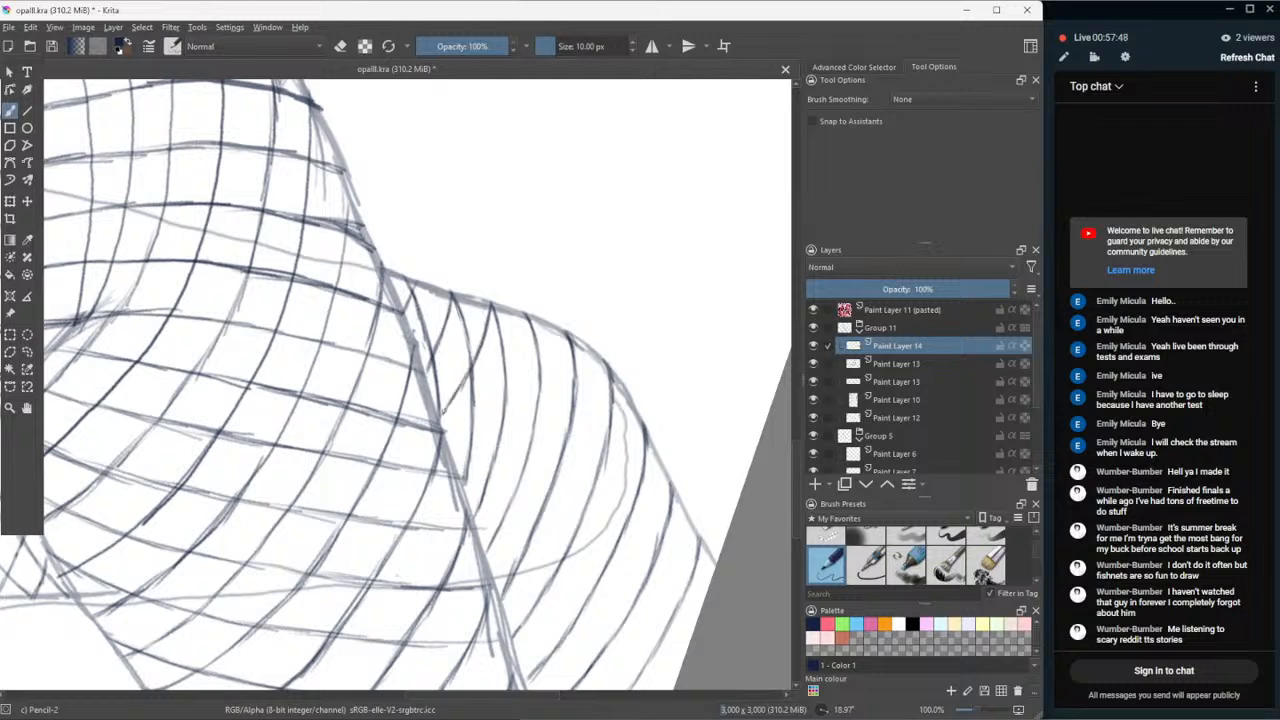
pyautogui.scroll(-2, 418, 430)
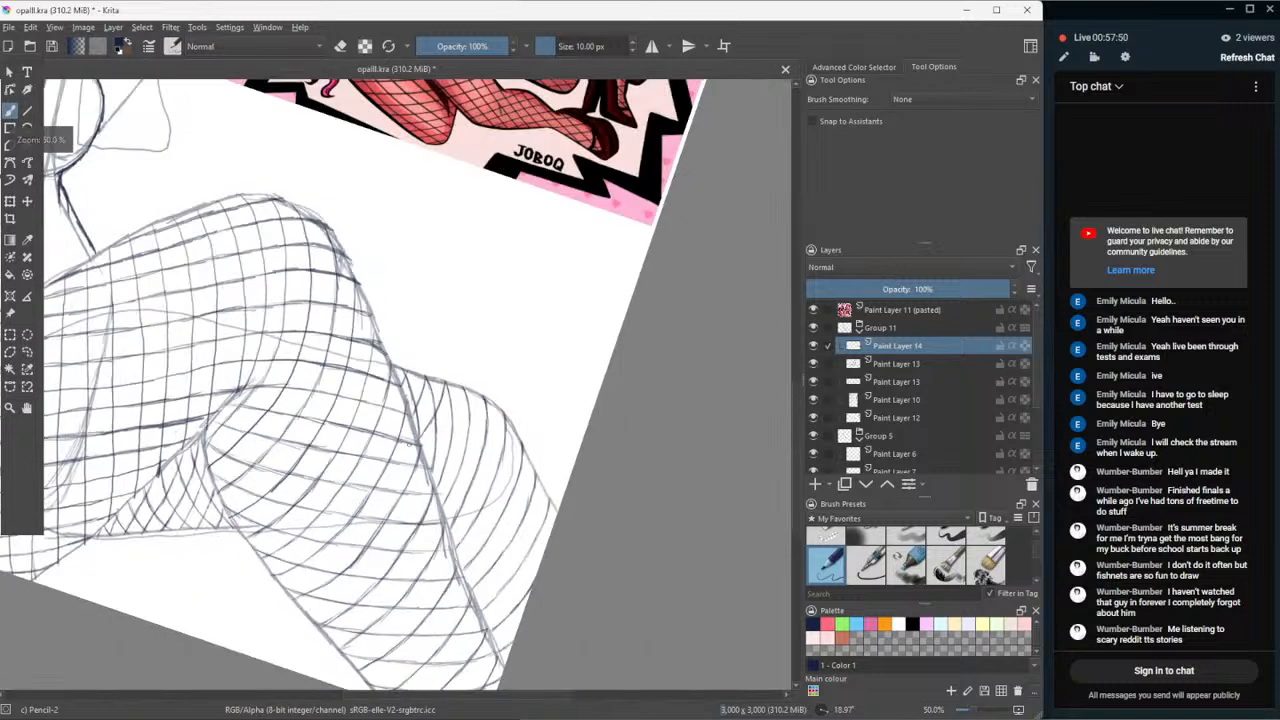
pyautogui.scroll(2, 428, 432)
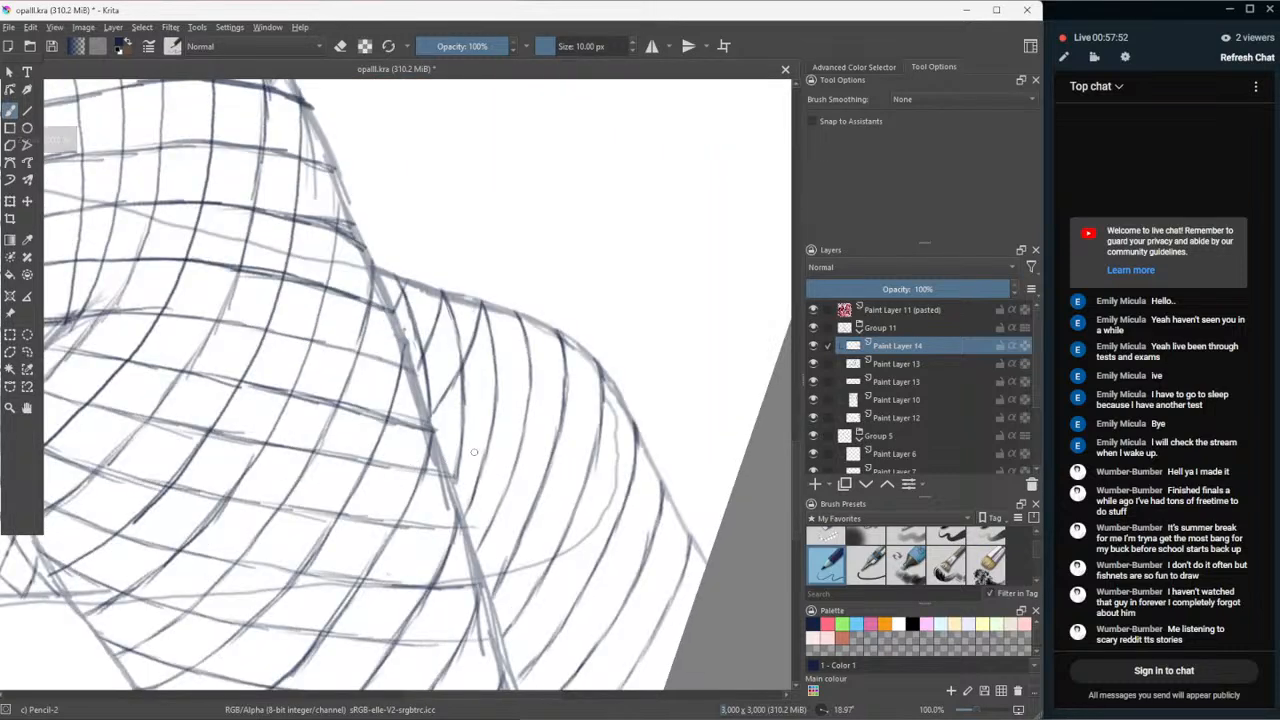
pyautogui.scroll(-2, 494, 470)
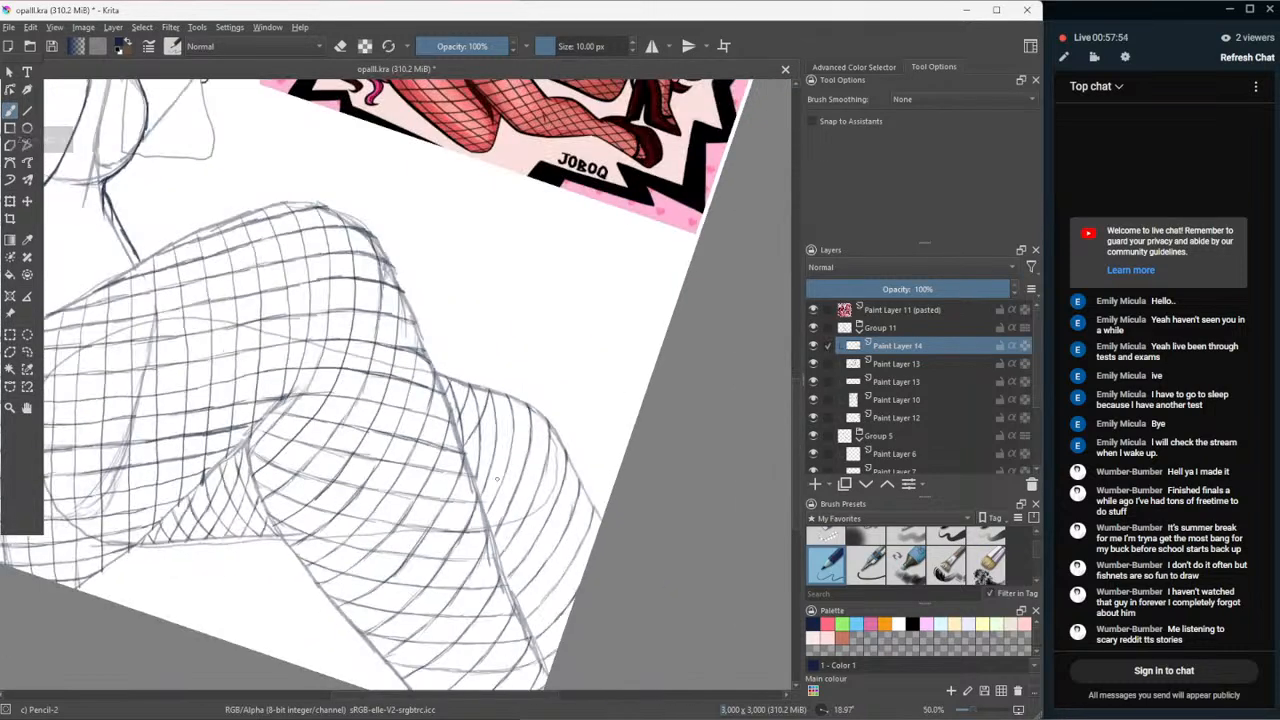
pyautogui.scroll(1, 500, 495)
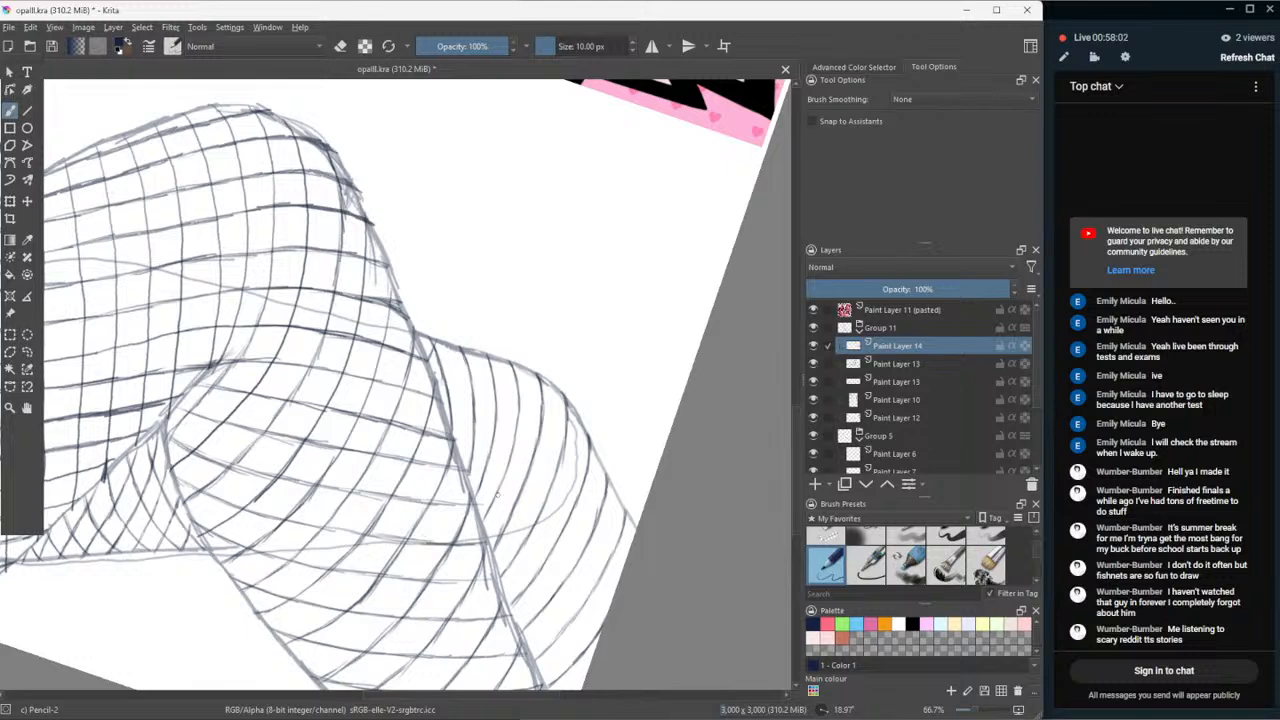
pyautogui.scroll(-1, 499, 495)
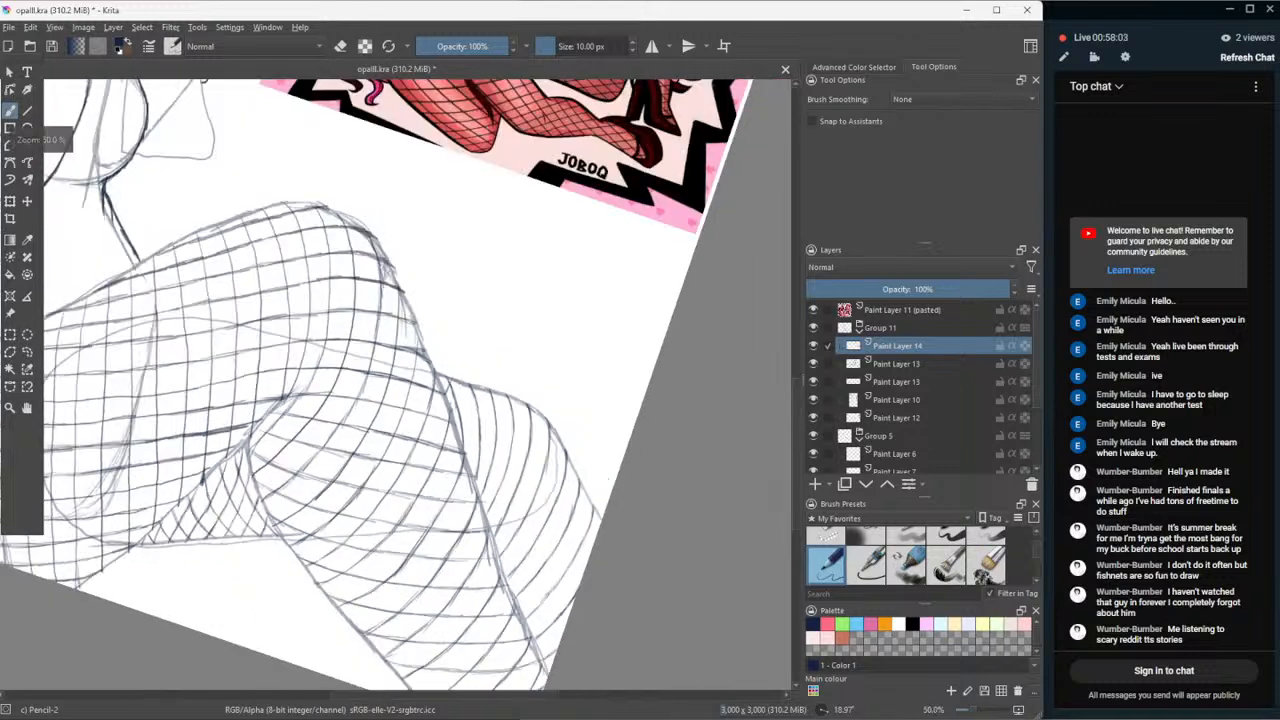
# - Lasso the far leg's curved lines and narrow them slightly with Transform, then deselect and return to the freehand brush
pyautogui.click(12, 205)
pyautogui.click(27, 351)
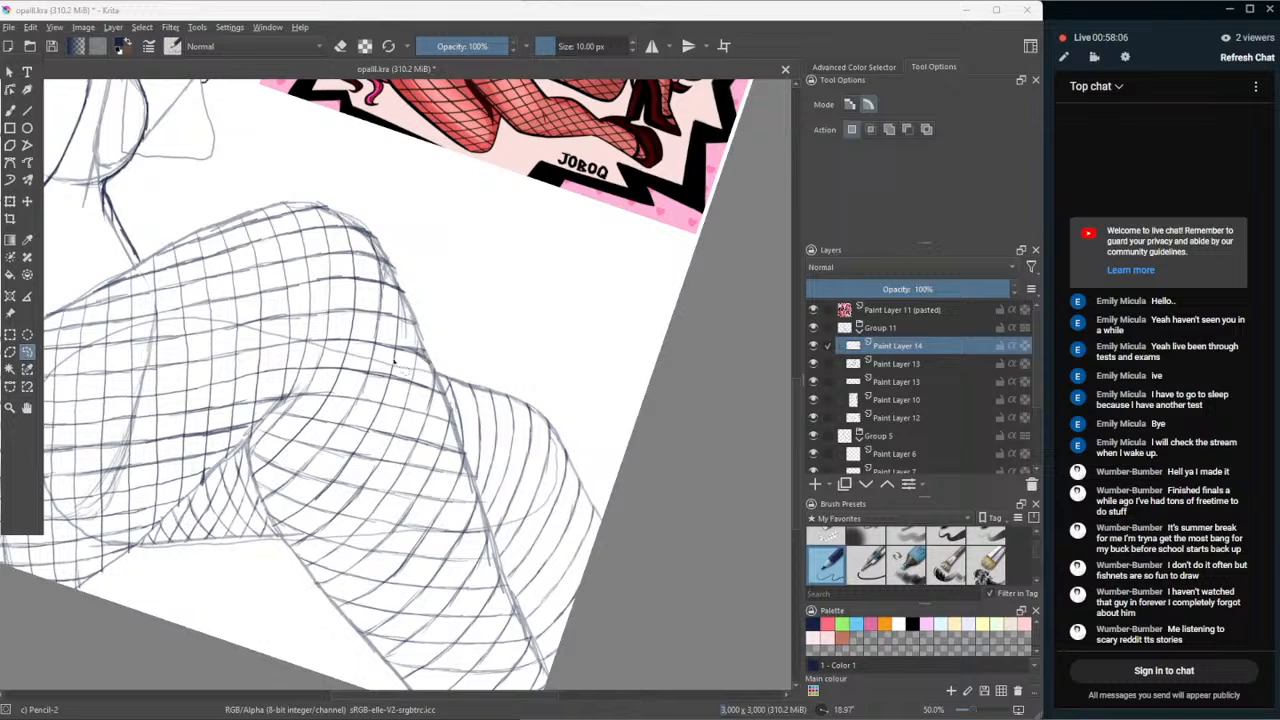
pyautogui.moveTo(394, 362)
pyautogui.mouseDown()
pyautogui.moveTo(497, 668)
pyautogui.moveTo(551, 691)
pyautogui.moveTo(723, 491)
pyautogui.moveTo(663, 348)
pyautogui.moveTo(457, 305)
pyautogui.moveTo(380, 337)
pyautogui.mouseUp()
pyautogui.hotkey('ctrl', 't')
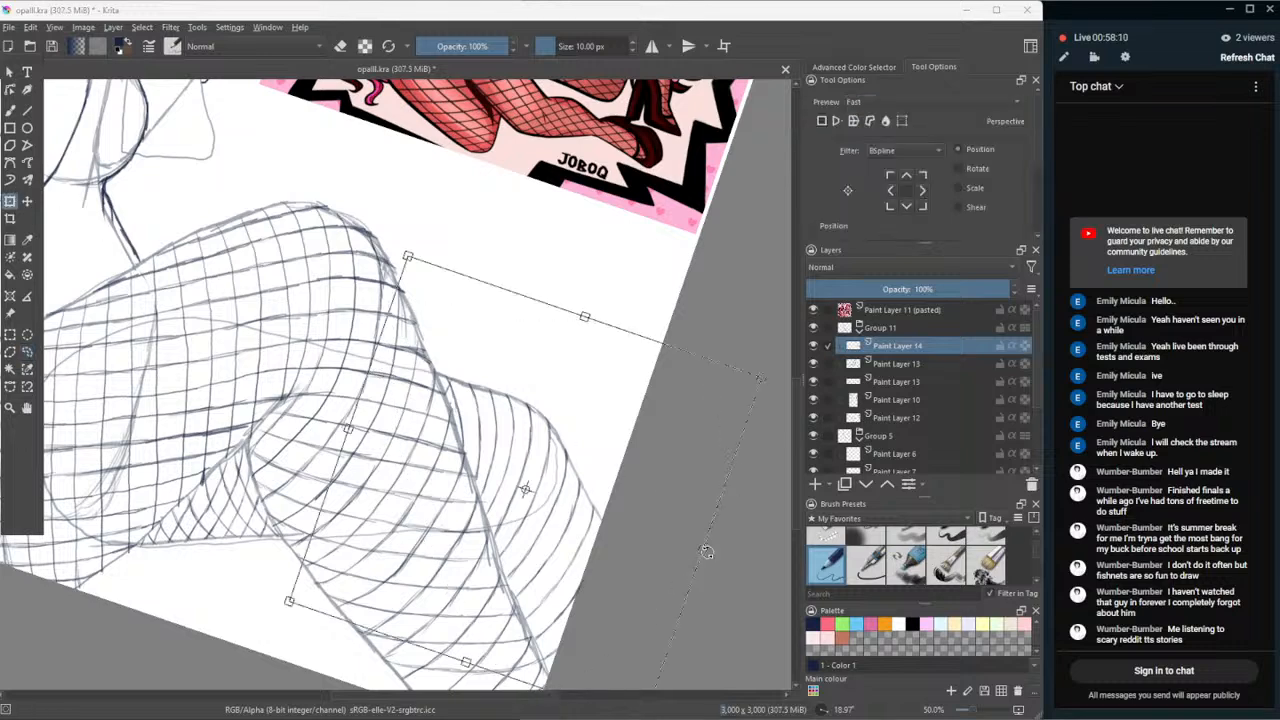
pyautogui.moveTo(703, 550); pyautogui.dragTo(700, 549)
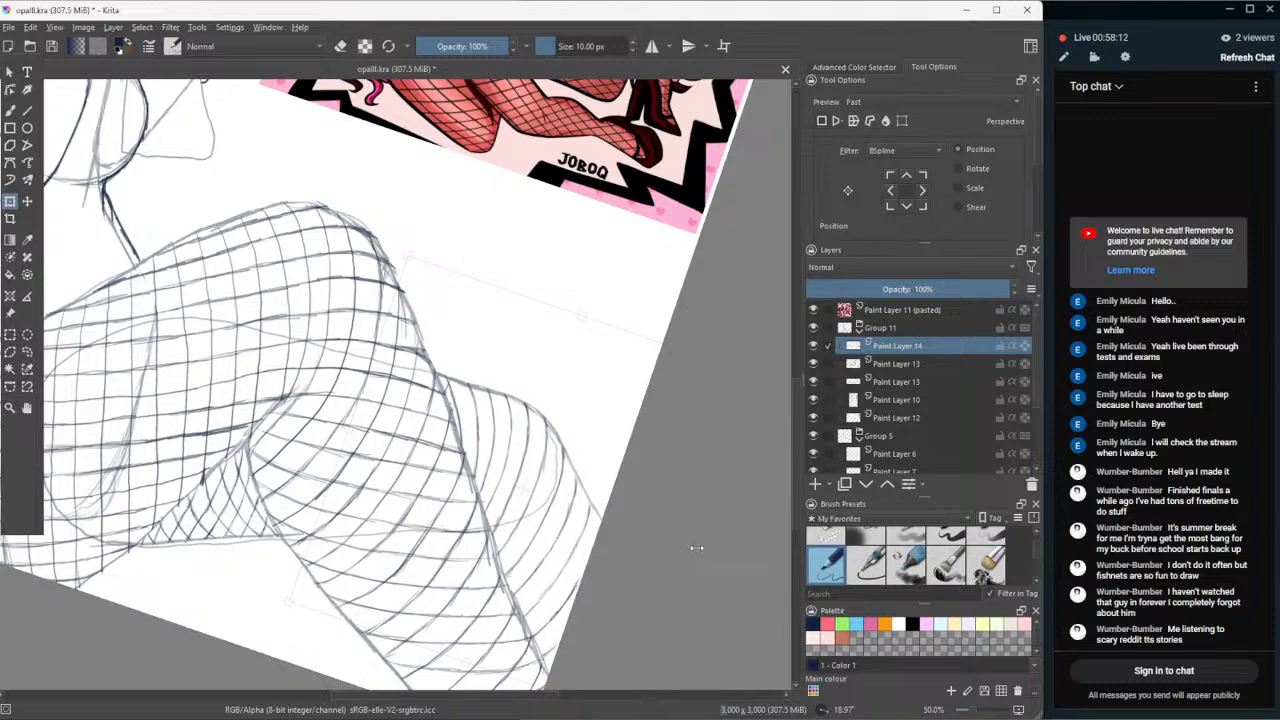
pyautogui.moveTo(347, 427); pyautogui.dragTo(350, 428)
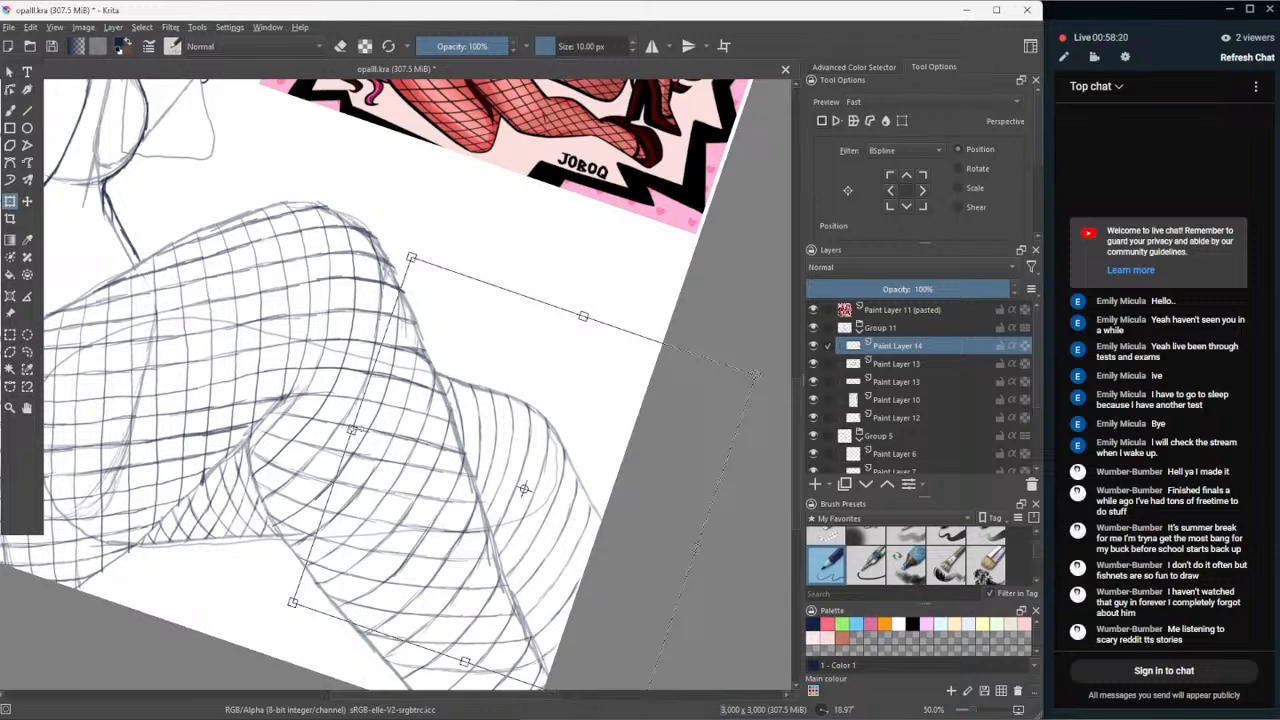
pyautogui.moveTo(357, 428); pyautogui.dragTo(361, 430)
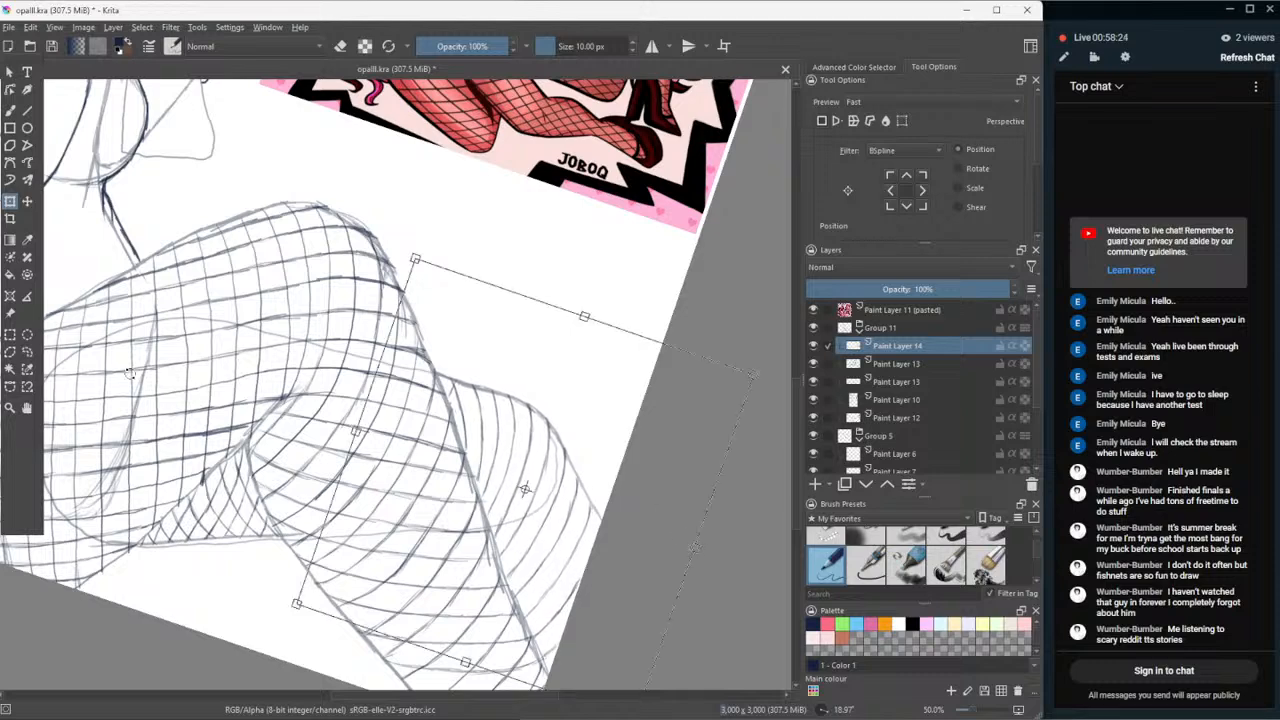
pyautogui.click(27, 407)
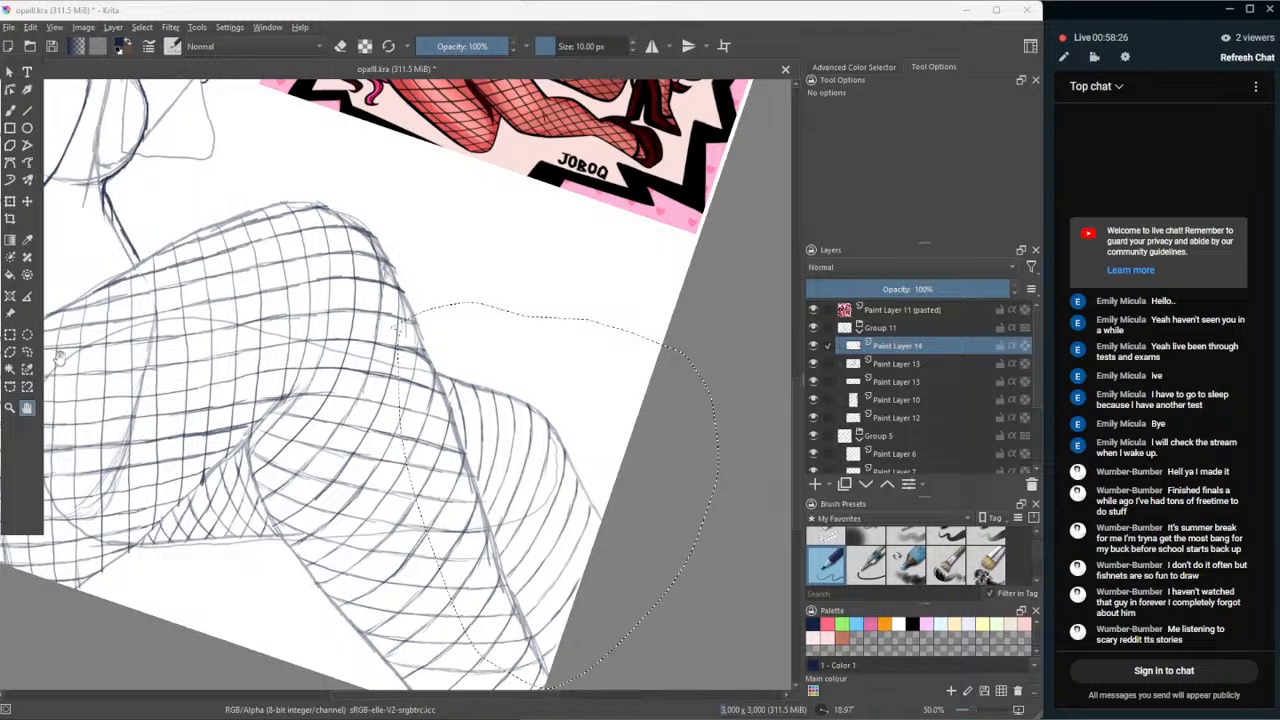
pyautogui.click(27, 352)
pyautogui.click(108, 390)
pyautogui.click(10, 110)
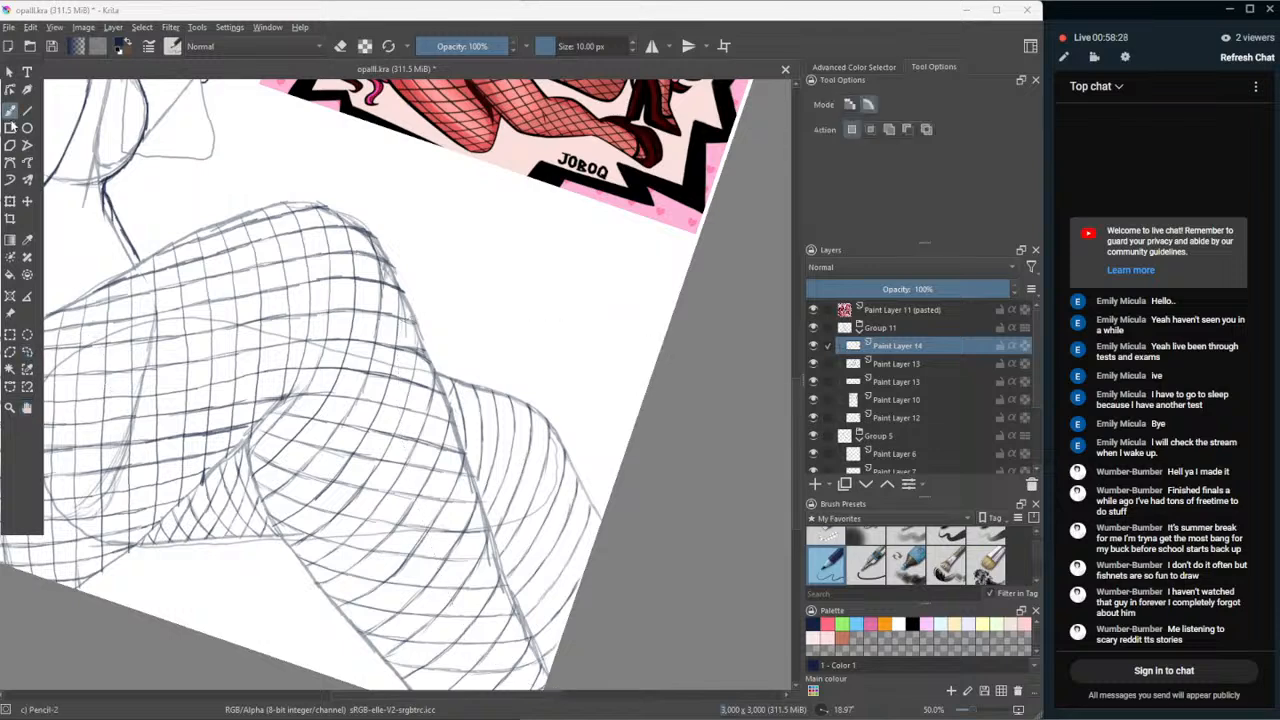
# - Try short strokes along the far leg's first curved lines beside the shin and undo them
pyautogui.scroll(2, 494, 472)
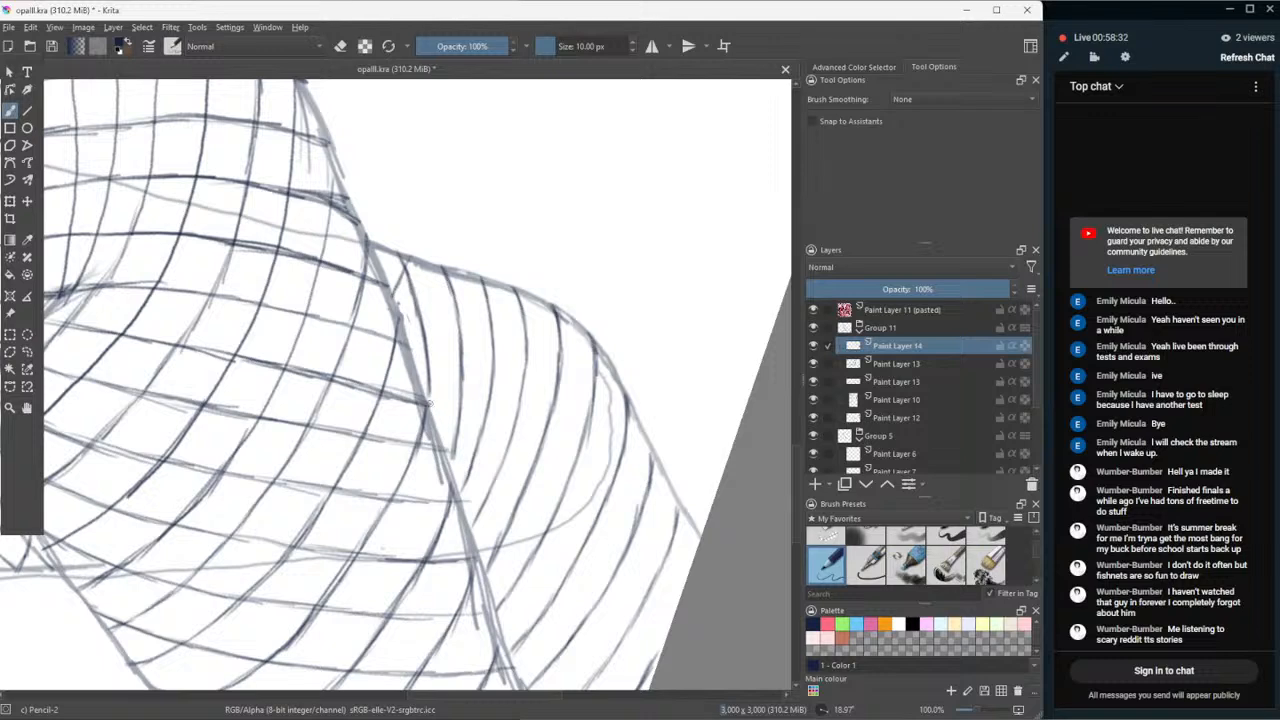
pyautogui.moveTo(453, 461); pyautogui.dragTo(455, 466)
pyautogui.scroll(-1, 391, 334)
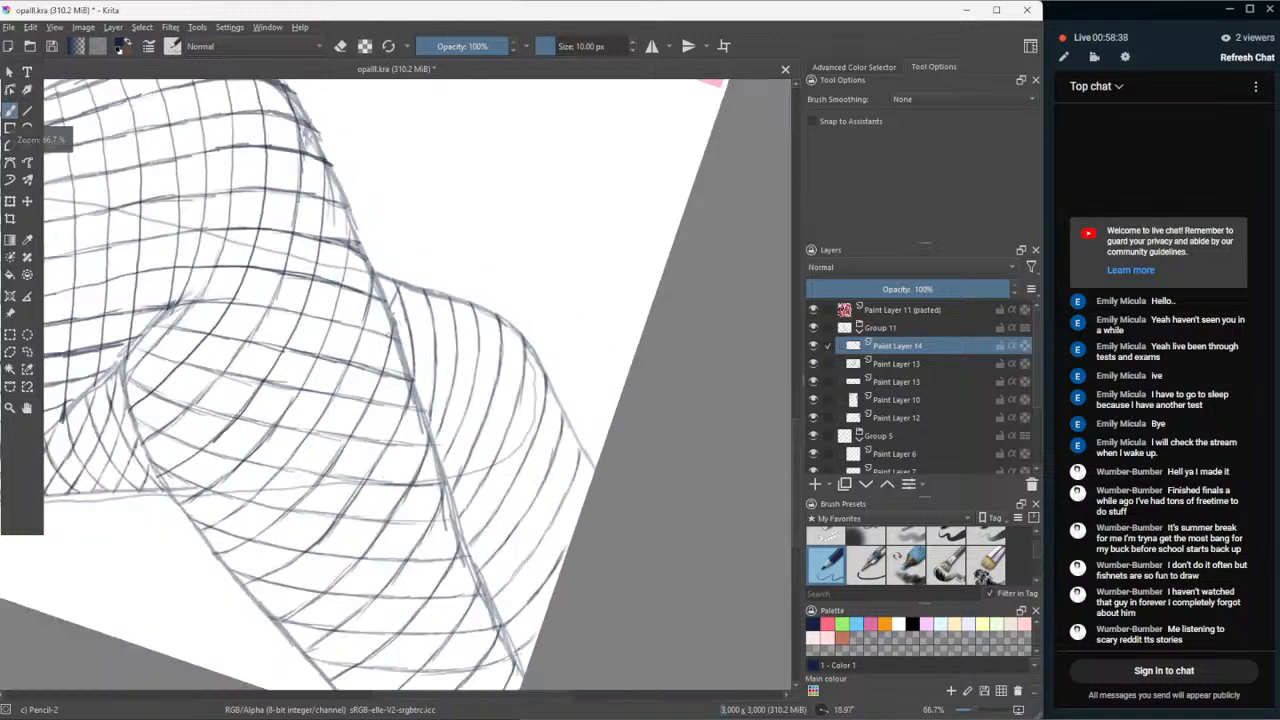
pyautogui.scroll(1, 391, 334)
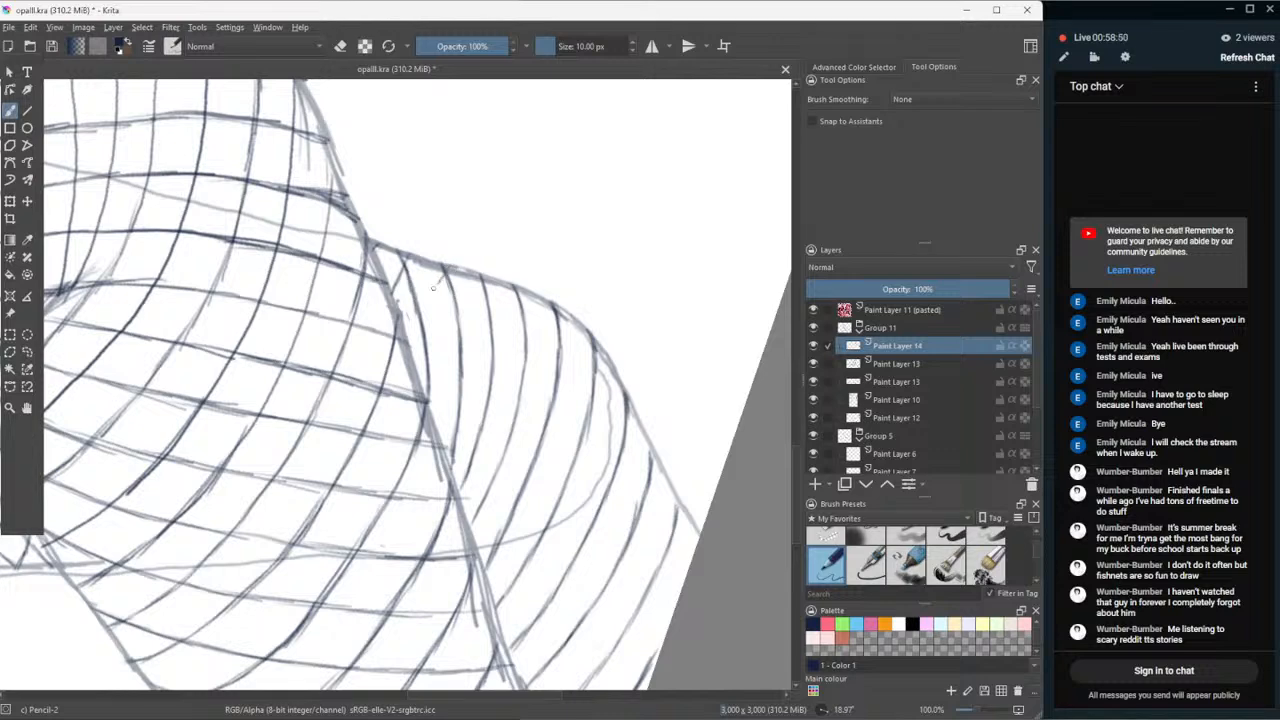
pyautogui.moveTo(433, 288)
pyautogui.mouseDown()
pyautogui.moveTo(408, 336)
pyautogui.moveTo(415, 320)
pyautogui.mouseUp()
pyautogui.hotkey('ctrl', 'z')
pyautogui.hotkey('ctrl', 'z')
pyautogui.hotkey('ctrl', 'z')
pyautogui.hotkey('ctrl', 'z')
pyautogui.hotkey('ctrl', 'z')
# - Sketch the far leg's first crossing line from its upper outline to the shin, then try a second one and undo its last stroke
pyautogui.moveTo(444, 276); pyautogui.dragTo(416, 356)
pyautogui.moveTo(428, 306); pyautogui.dragTo(412, 358)
pyautogui.moveTo(477, 280); pyautogui.dragTo(448, 358)
pyautogui.moveTo(468, 316)
pyautogui.mouseDown()
pyautogui.moveTo(433, 385)
pyautogui.moveTo(445, 361)
pyautogui.mouseUp()
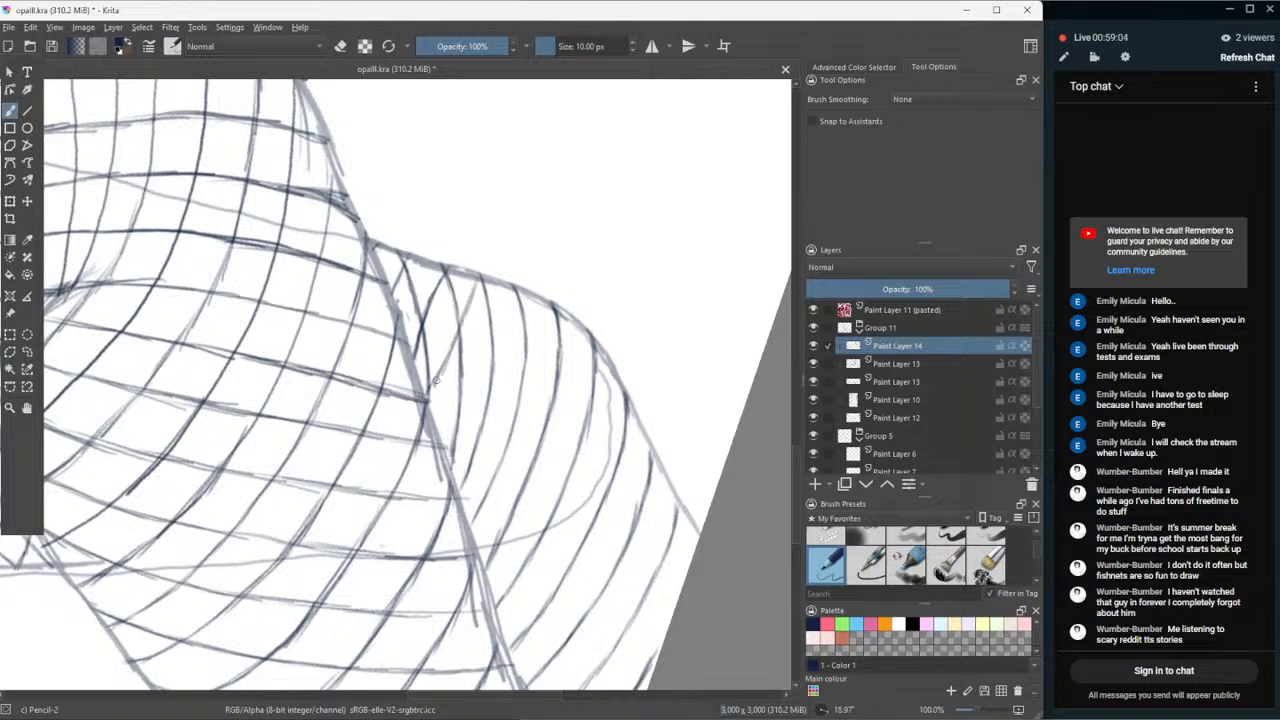
pyautogui.press('-')
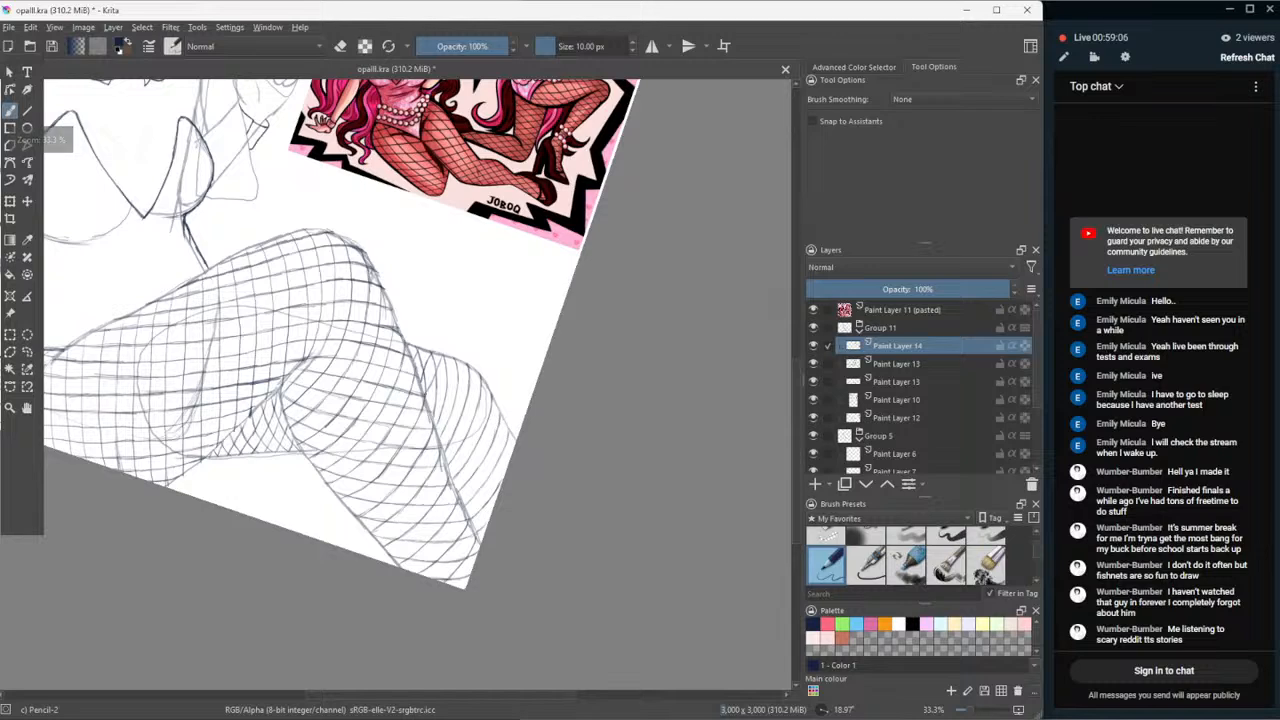
pyautogui.press('-')
pyautogui.press('1')
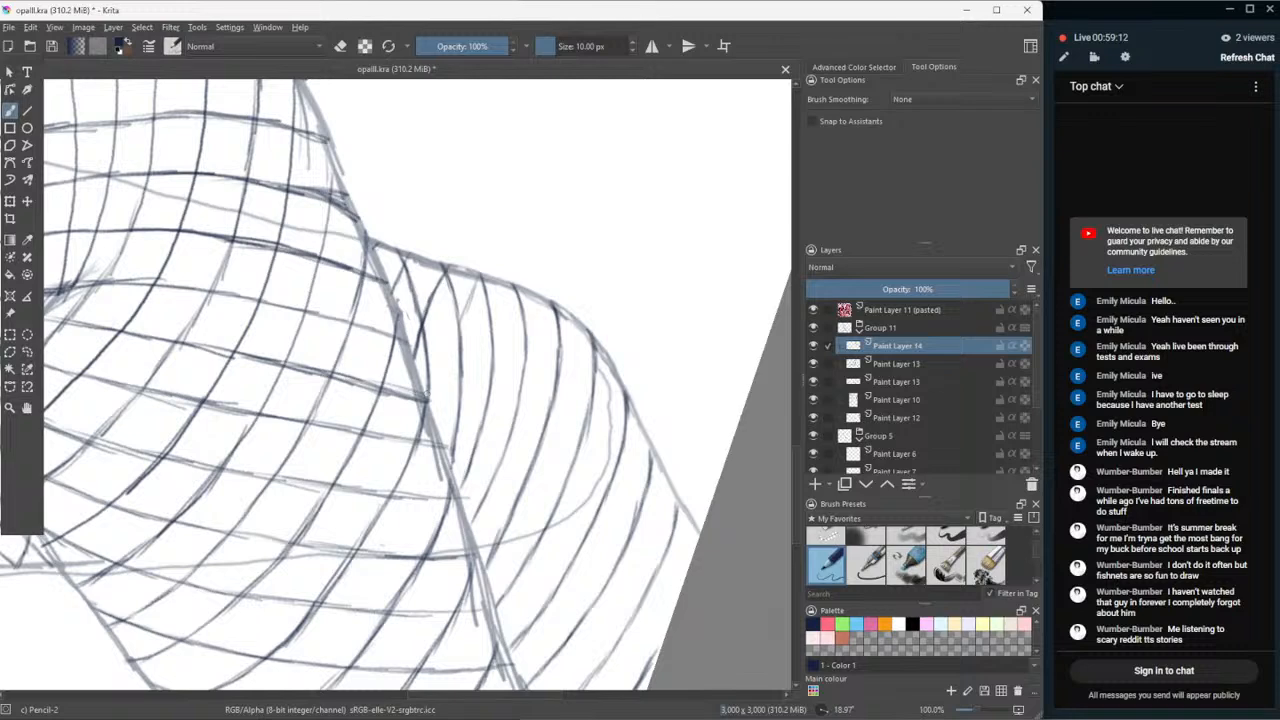
pyautogui.hotkey('ctrl', 'z')
pyautogui.scroll(1, 428, 394)
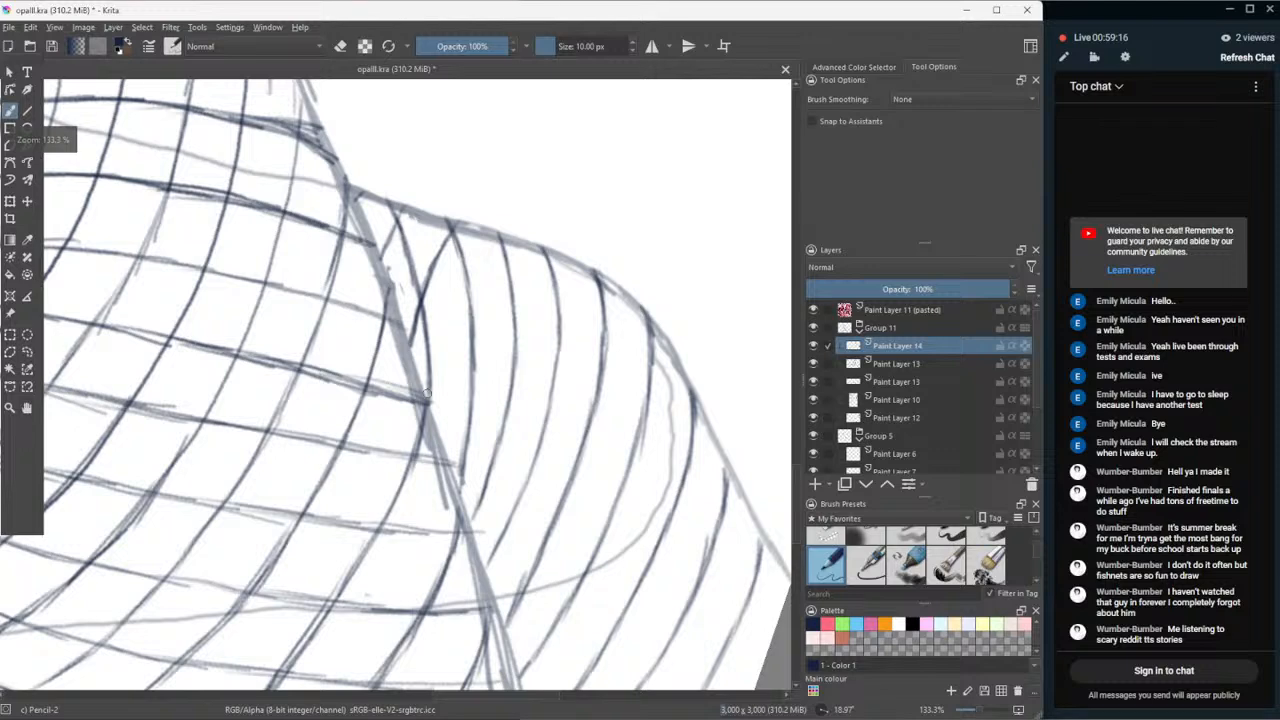
# - Draw the second crossing line down to the shin's edge and add a third beside it, undoing and redrawing the third
pyautogui.moveTo(496, 235); pyautogui.dragTo(424, 392)
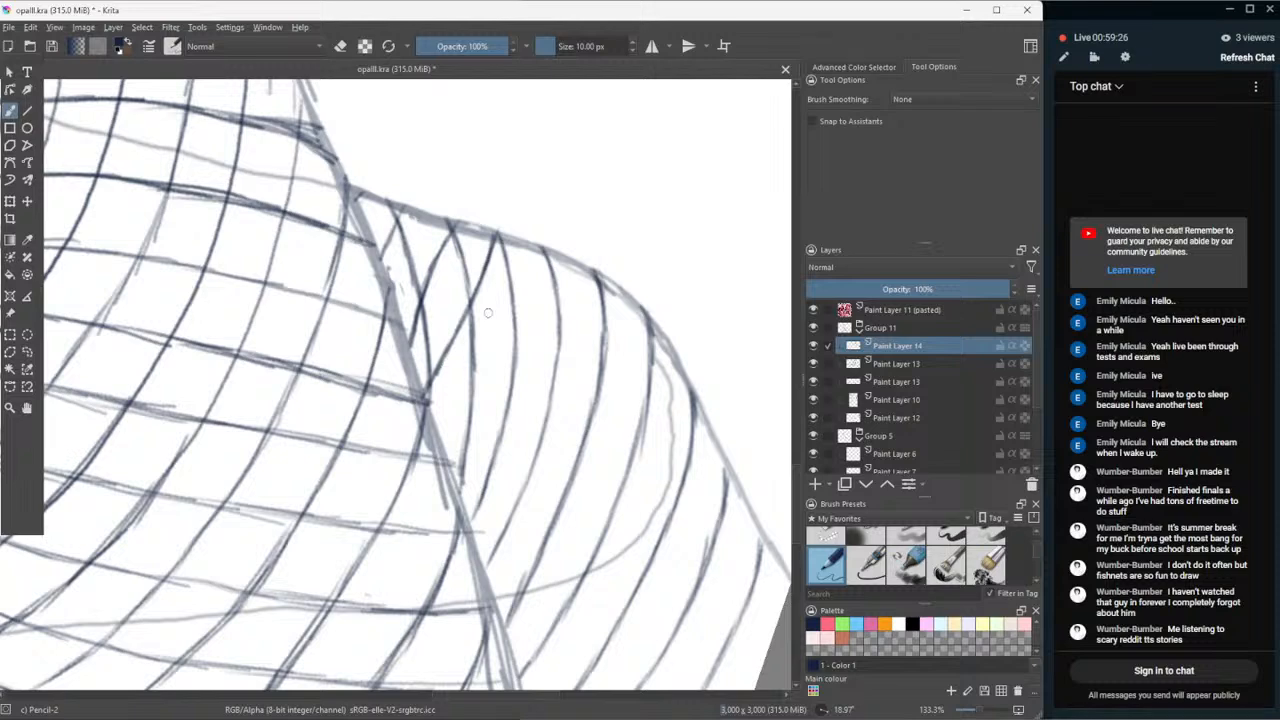
pyautogui.moveTo(542, 245)
pyautogui.mouseDown()
pyautogui.moveTo(523, 315)
pyautogui.moveTo(442, 448)
pyautogui.mouseUp()
pyautogui.hotkey('ctrl', 'z')
pyautogui.moveTo(540, 243)
pyautogui.mouseDown()
pyautogui.moveTo(478, 385)
pyautogui.moveTo(450, 418)
pyautogui.moveTo(438, 410)
pyautogui.mouseUp()
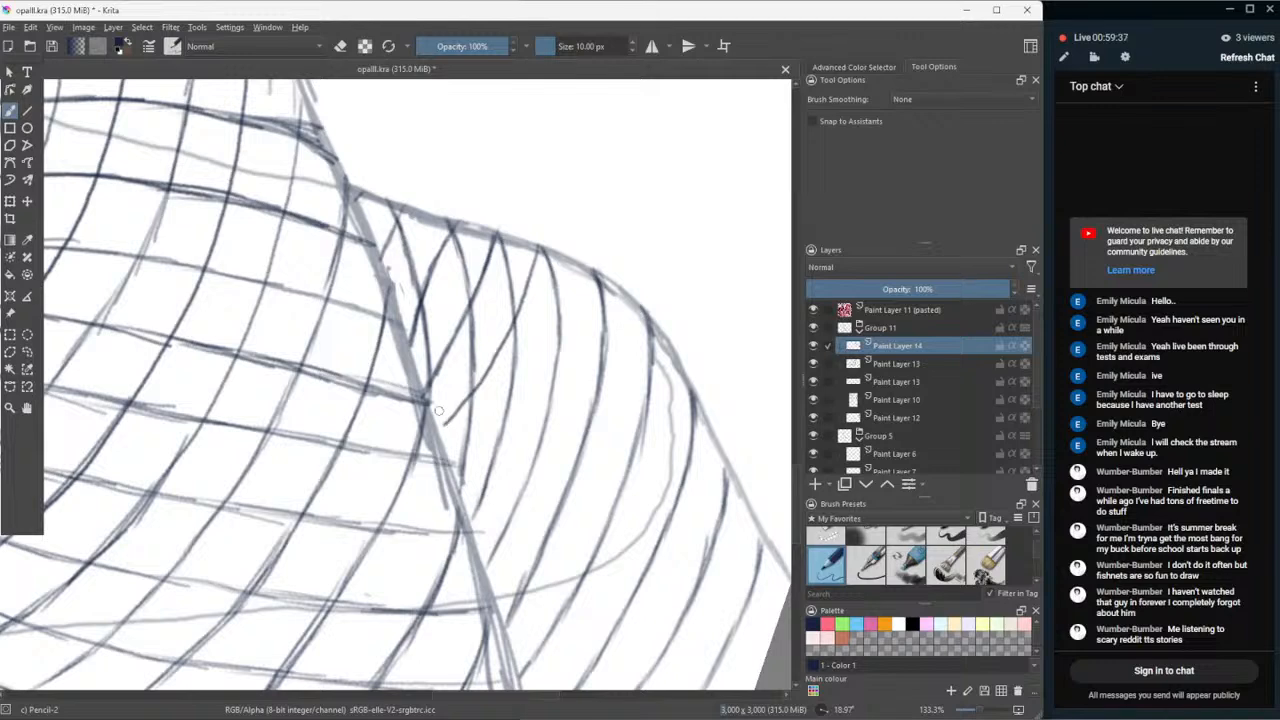
pyautogui.scroll(-3, 438, 410)
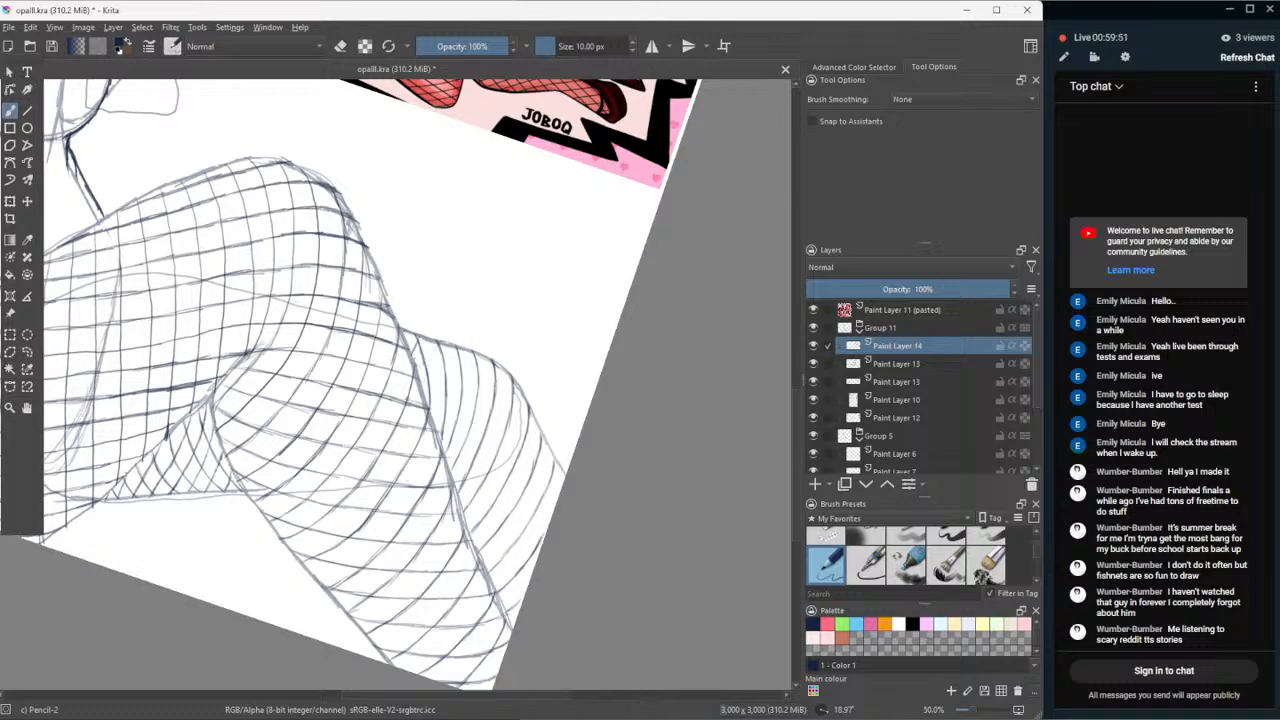
# - Lasso the far leg's curved lines, narrow them from both sides with Transform, then deselect and return to the freehand brush
pyautogui.click(28, 352)
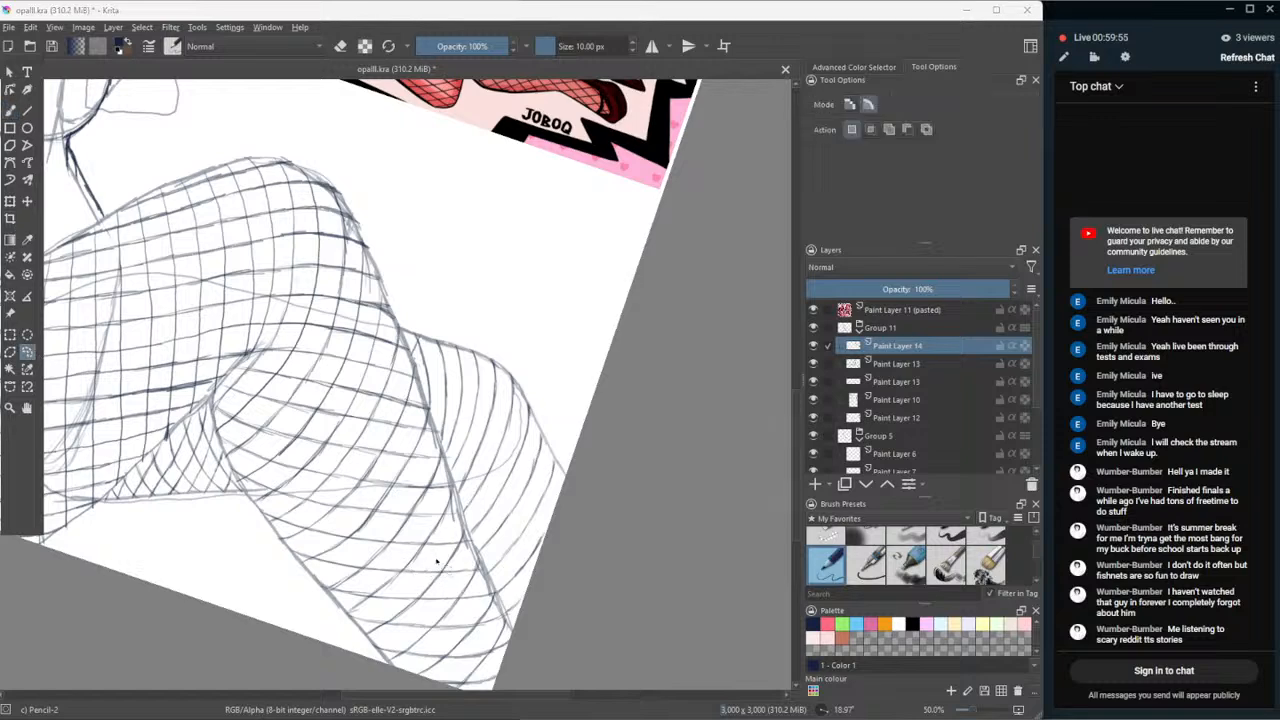
pyautogui.moveTo(436, 557)
pyautogui.mouseDown()
pyautogui.moveTo(619, 551)
pyautogui.moveTo(537, 315)
pyautogui.moveTo(388, 263)
pyautogui.mouseUp()
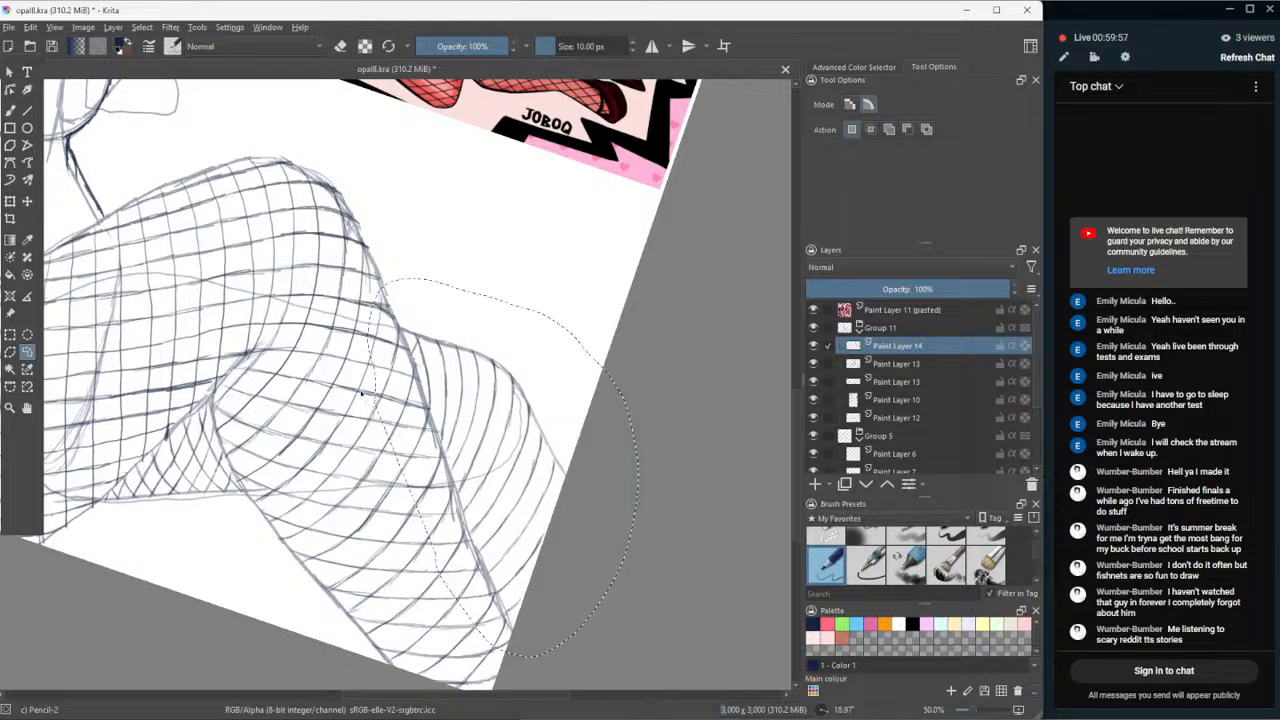
pyautogui.hotkey('ctrl', 't')
pyautogui.moveTo(333, 418); pyautogui.dragTo(339, 421)
pyautogui.moveTo(645, 521); pyautogui.dragTo(616, 513)
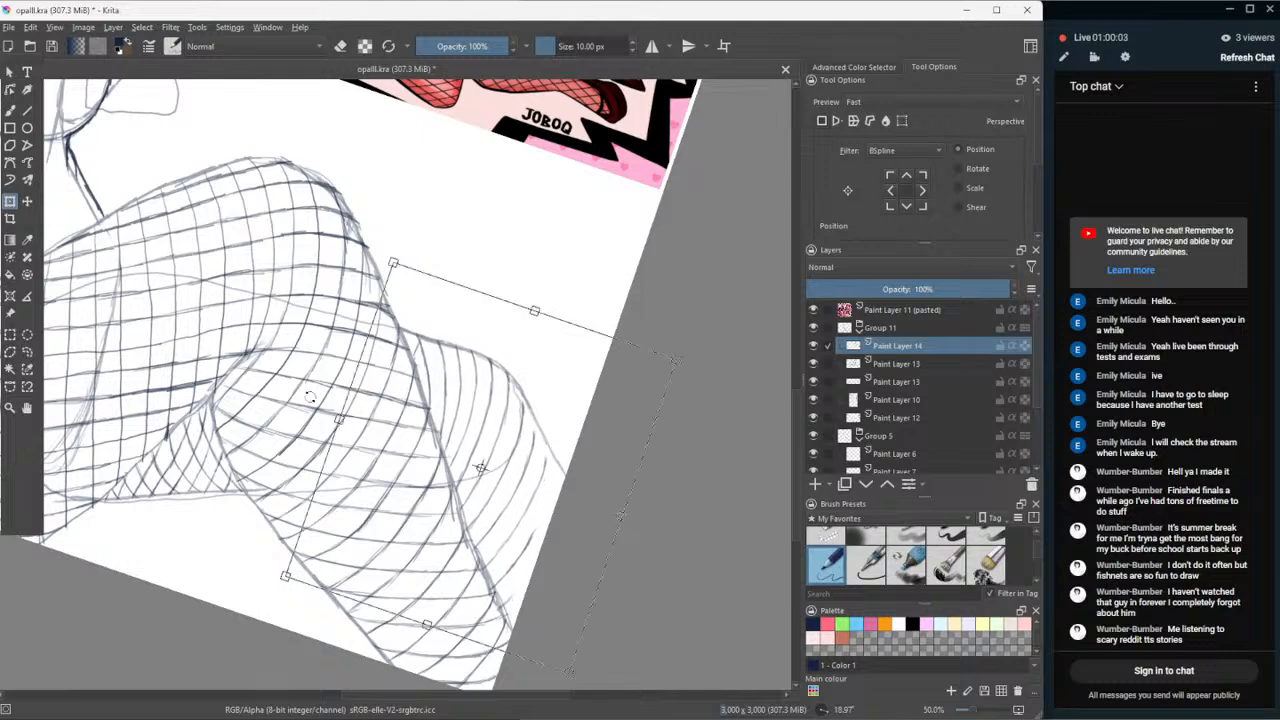
pyautogui.moveTo(337, 417); pyautogui.dragTo(341, 443)
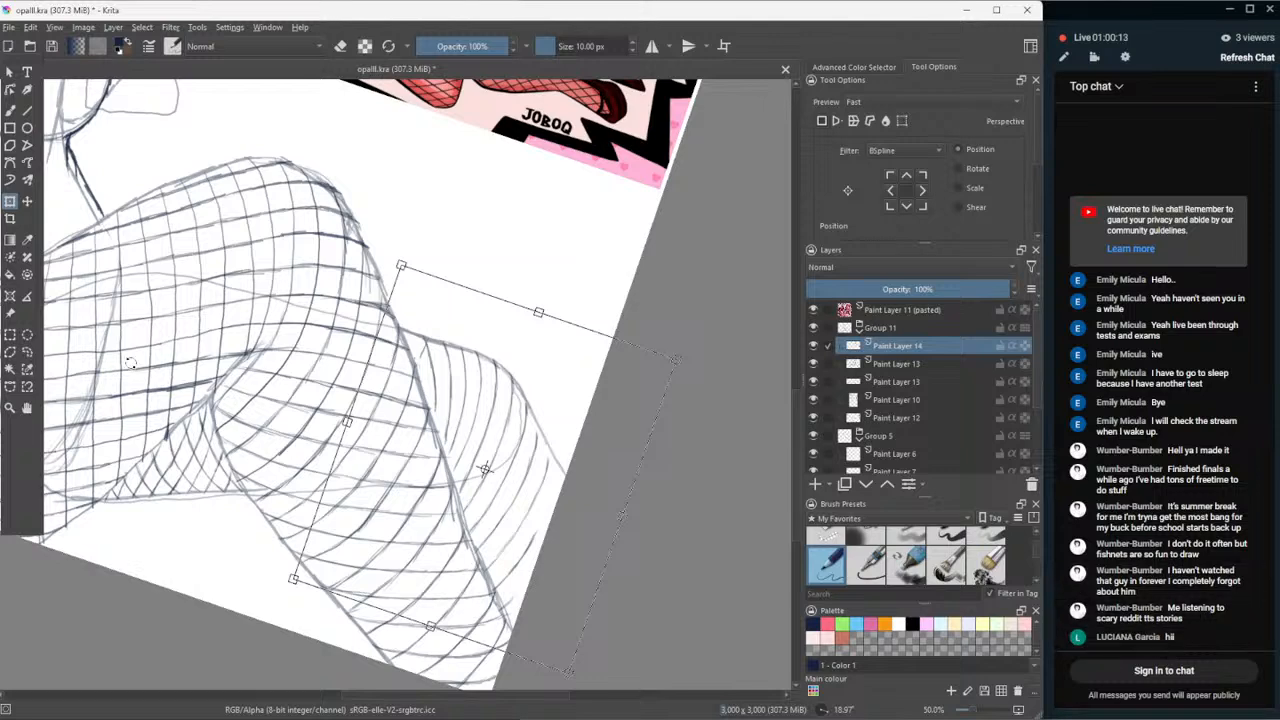
pyautogui.click(27, 408)
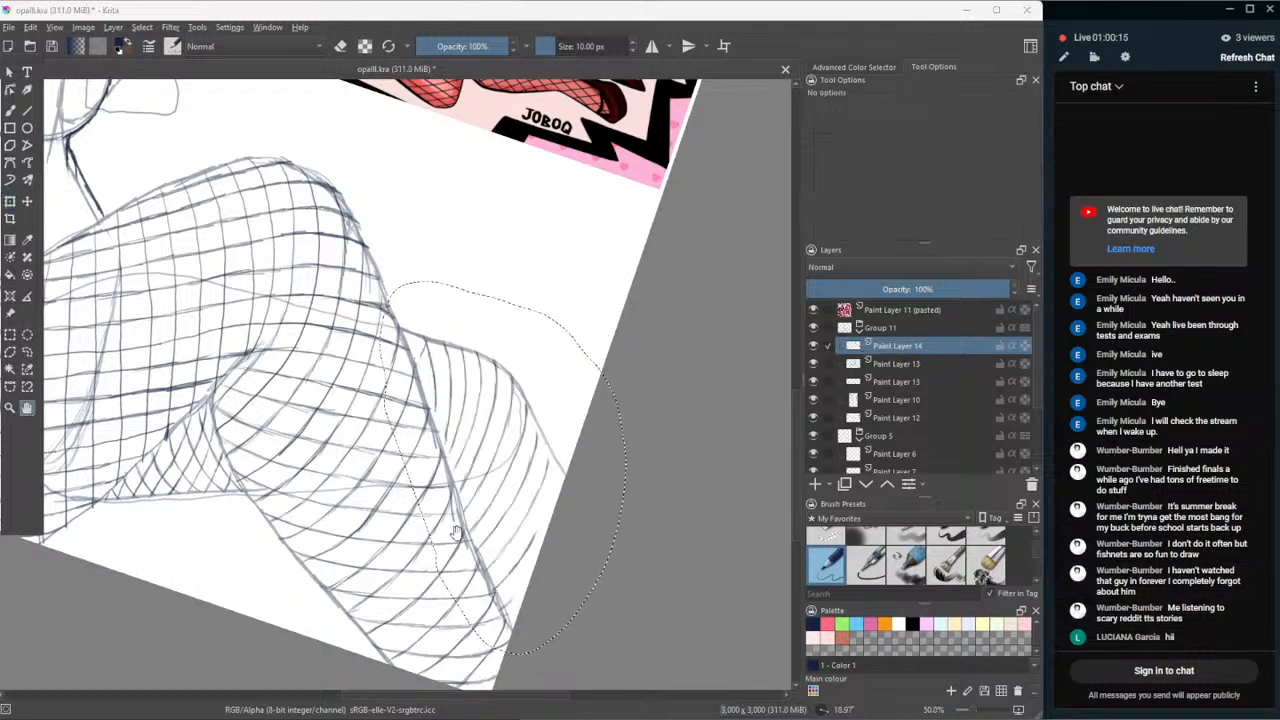
pyautogui.scroll(1, 452, 527)
pyautogui.scroll(1, 452, 527)
pyautogui.click(27, 352)
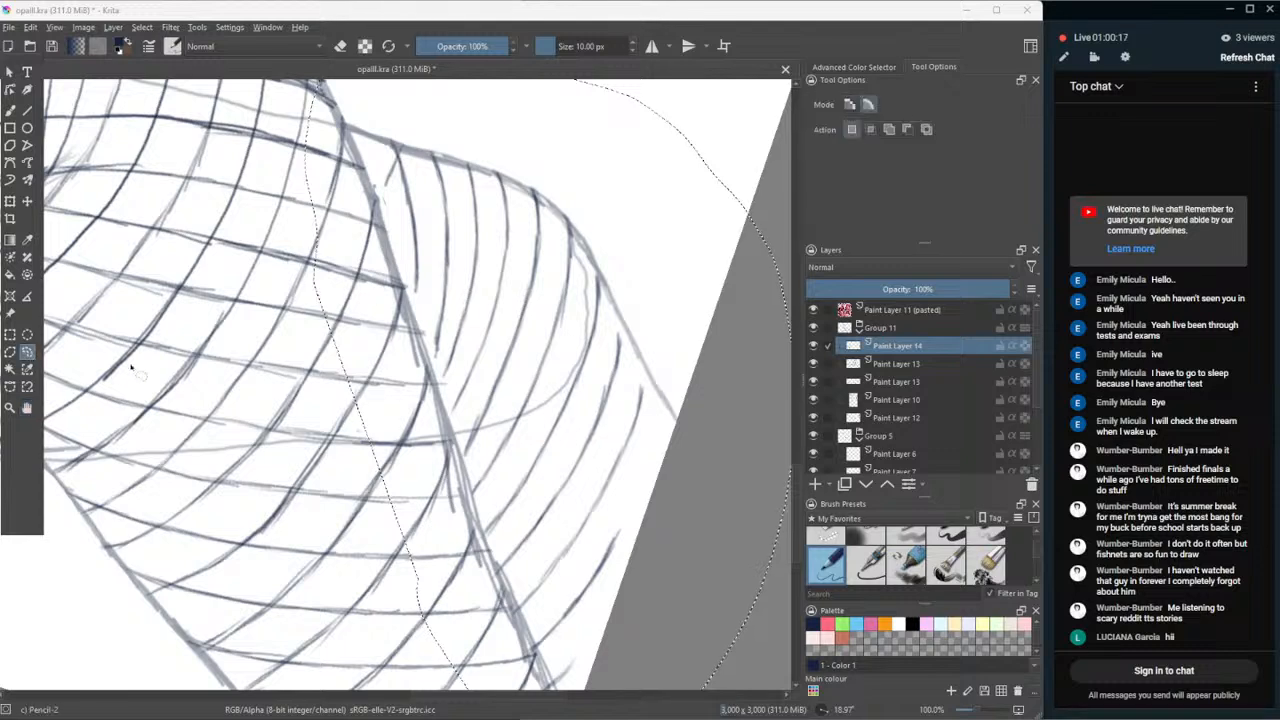
pyautogui.click(140, 343)
pyautogui.click(10, 111)
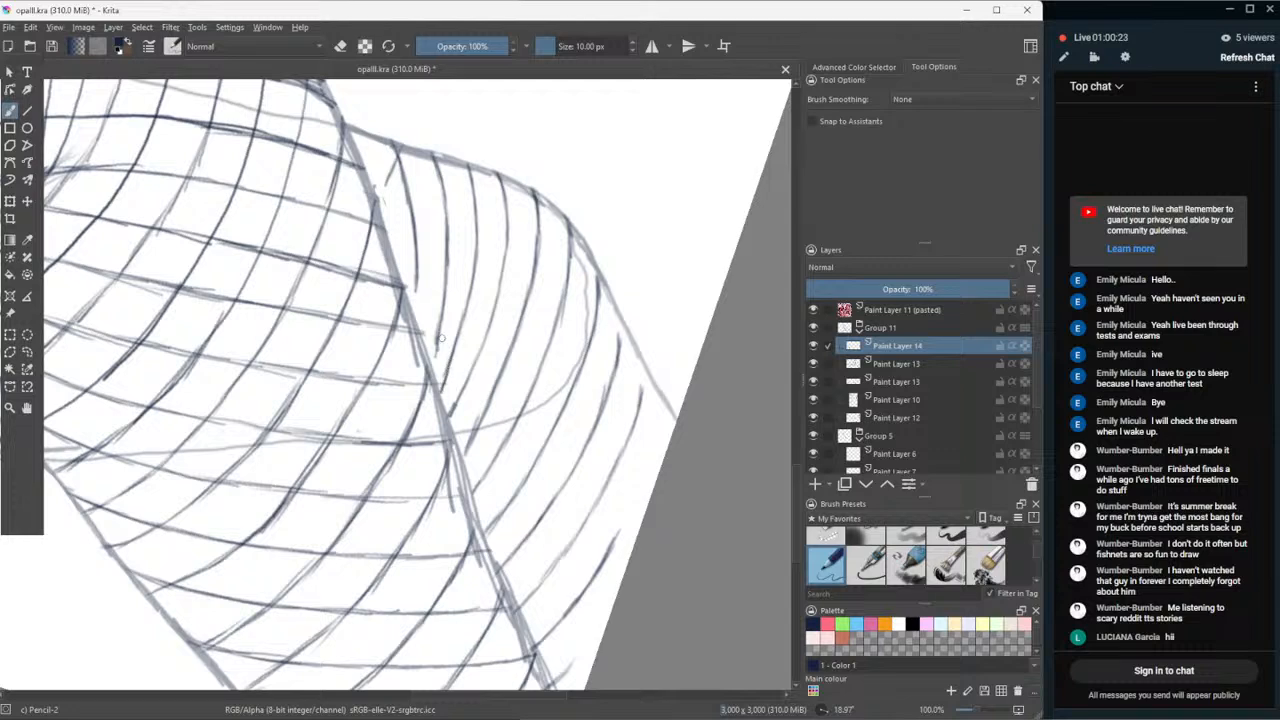
# - Extend the far leg's first curved lines down to the shin's edge and try another line along the shin
pyautogui.moveTo(436, 346); pyautogui.dragTo(433, 370)
pyautogui.moveTo(417, 286); pyautogui.dragTo(419, 330)
pyautogui.moveTo(354, 126); pyautogui.dragTo(392, 243)
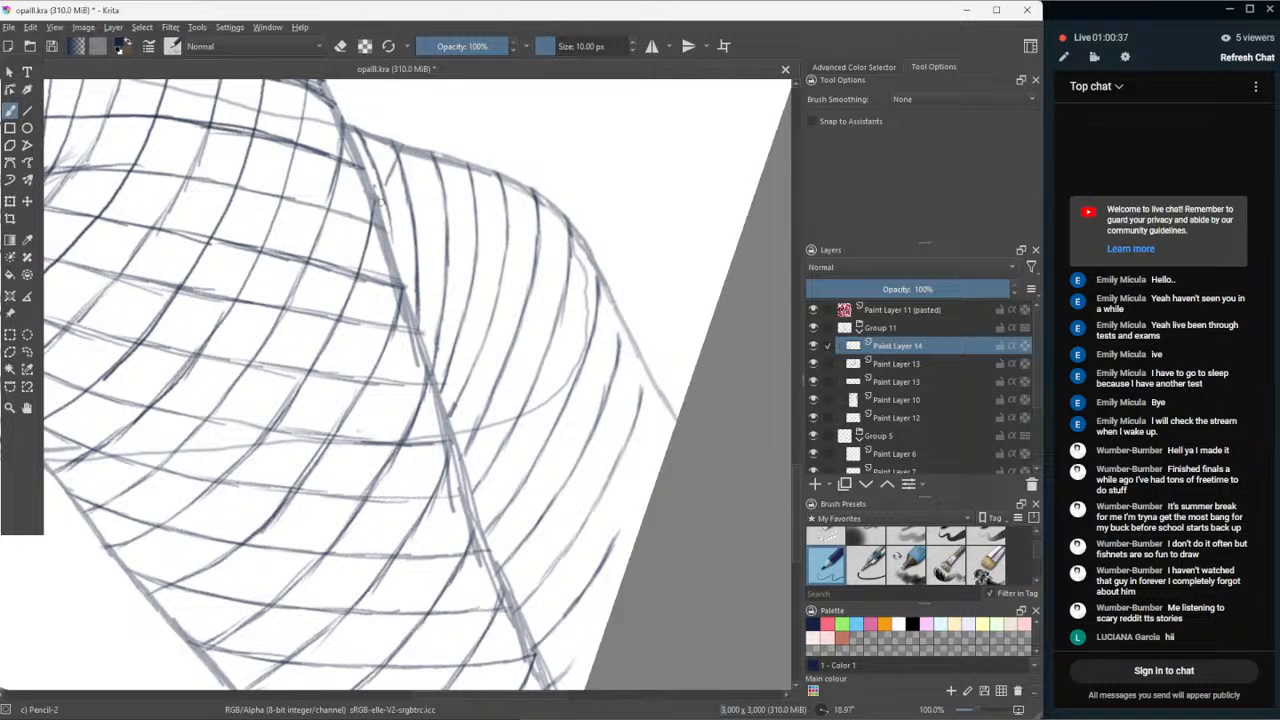
pyautogui.moveTo(381, 200); pyautogui.dragTo(401, 275)
pyautogui.press('-')
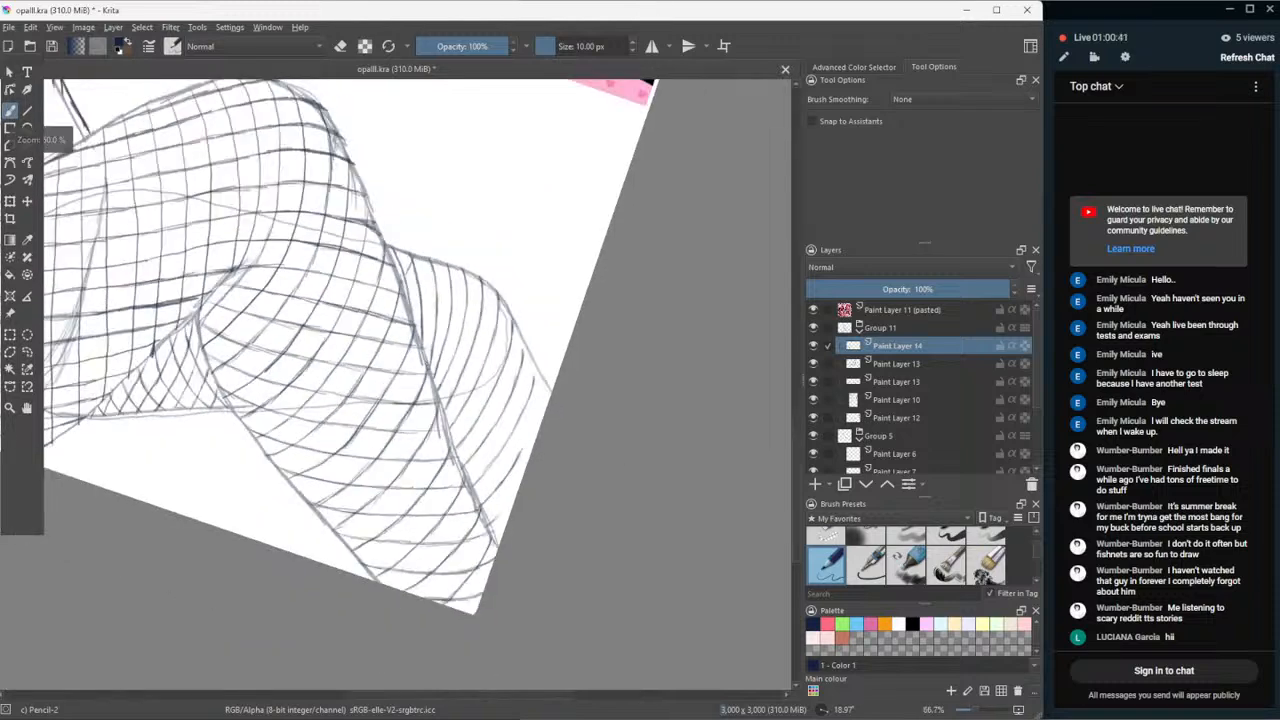
pyautogui.press('1')
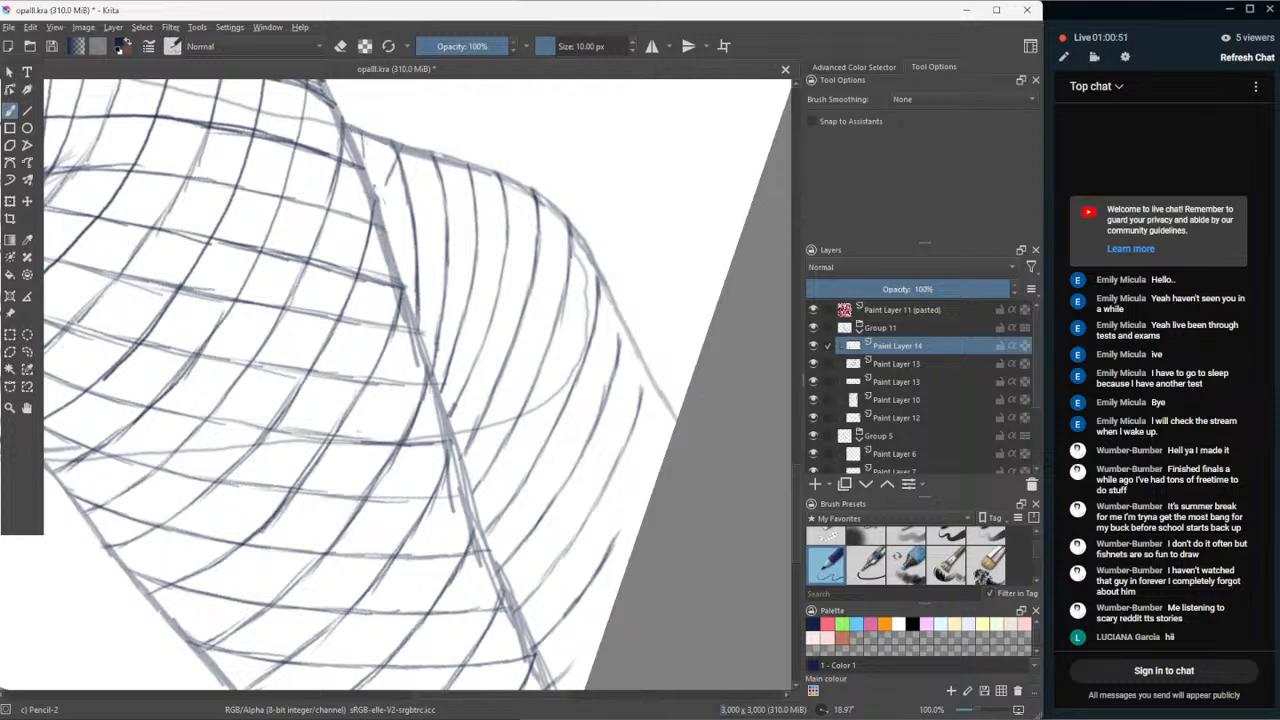
# - Redraw the curved line along the shin and sketch two short crossing strokes at the far leg's upper corner
pyautogui.moveTo(363, 138); pyautogui.dragTo(385, 230)
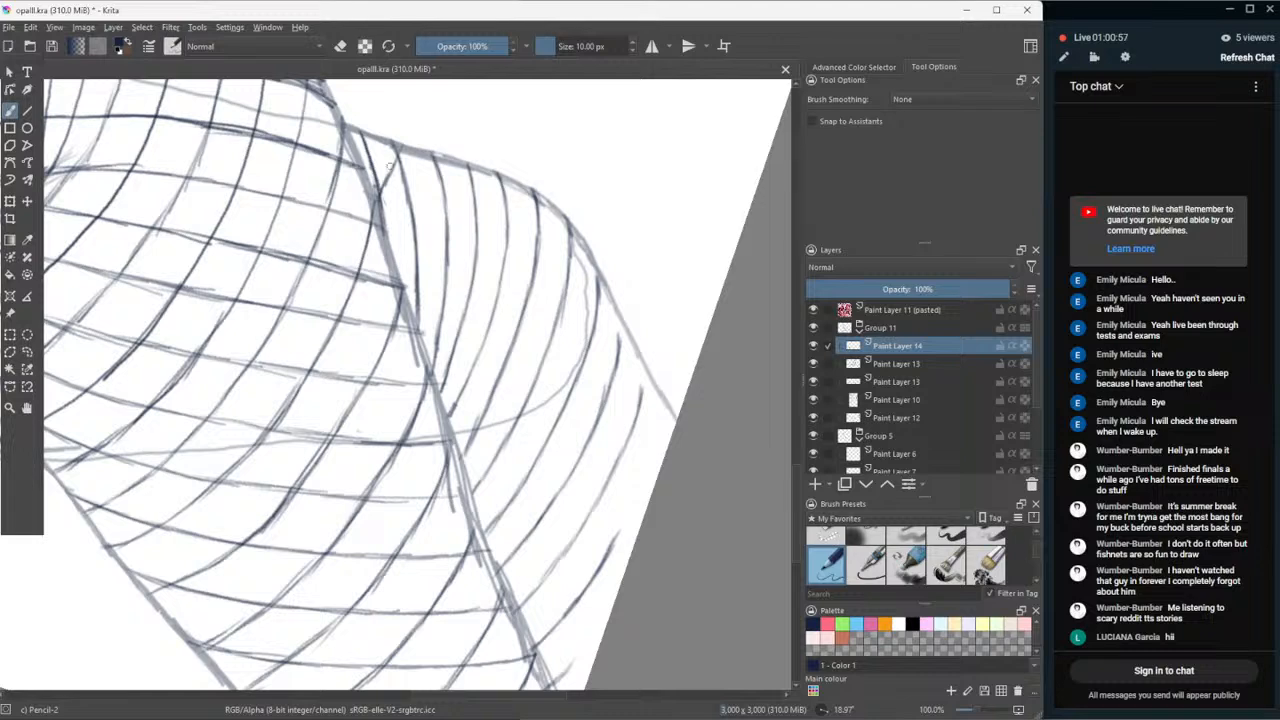
pyautogui.moveTo(379, 136); pyautogui.dragTo(364, 152)
pyautogui.moveTo(394, 166); pyautogui.dragTo(409, 146)
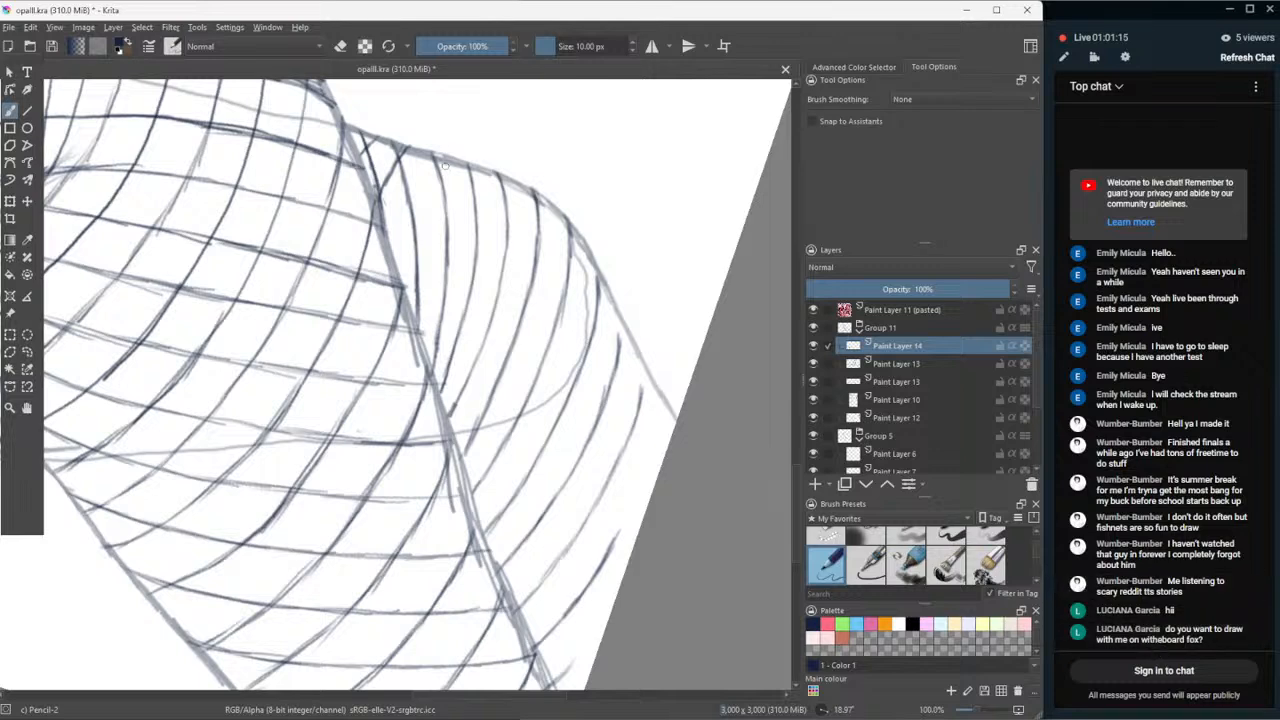
# - Switch to the browser to skip the YouTube video's ad, then return to Krita with the Streamlabs Desktop chat alongside
pyautogui.click(728, 698)
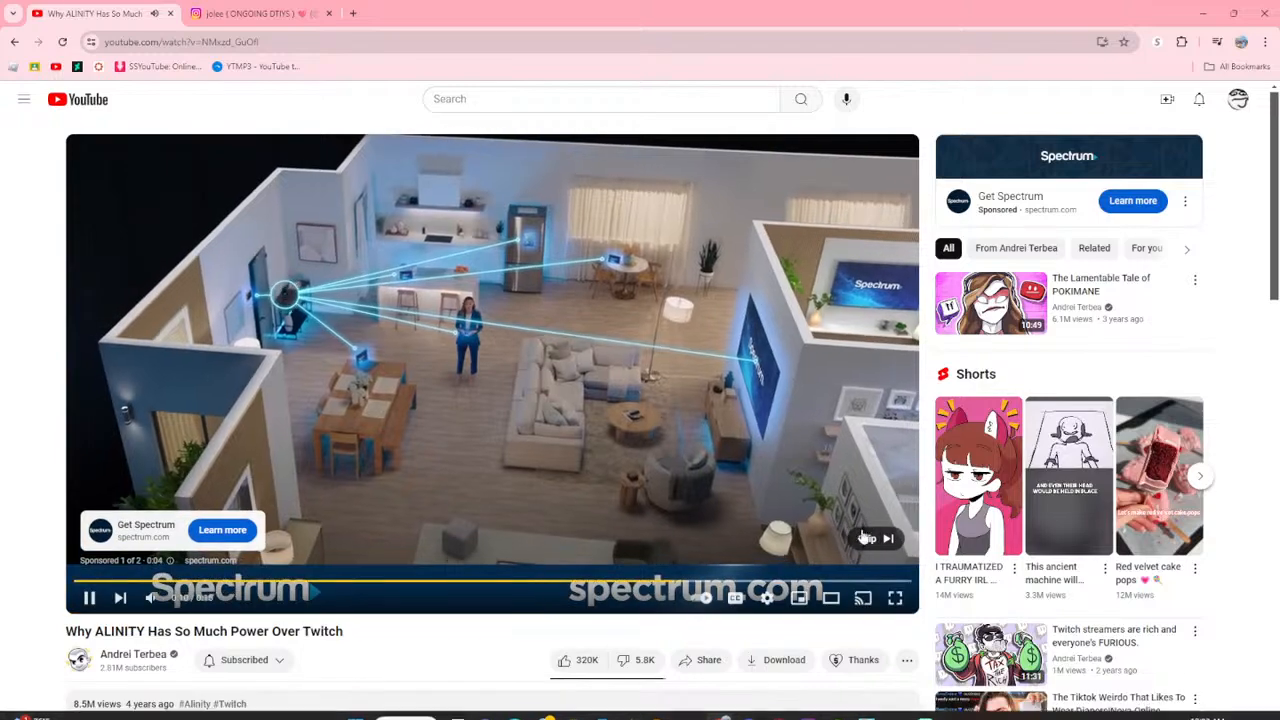
pyautogui.click(866, 538)
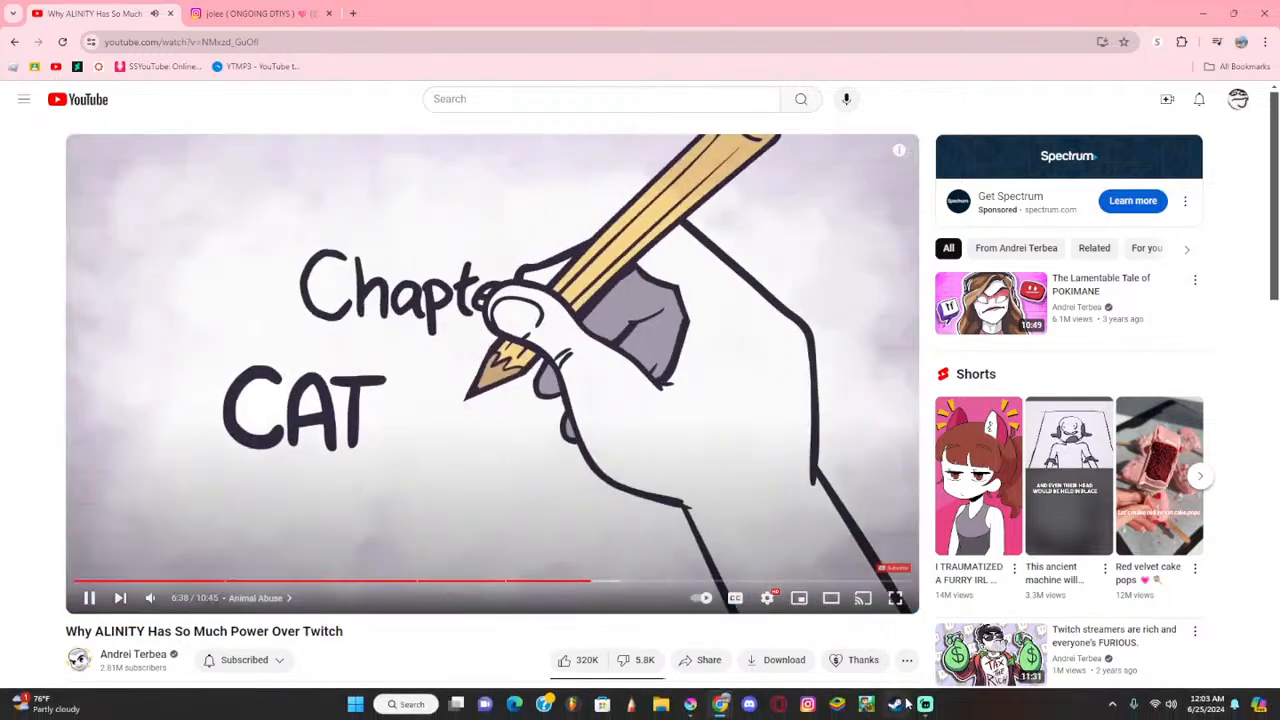
pyautogui.click(925, 708)
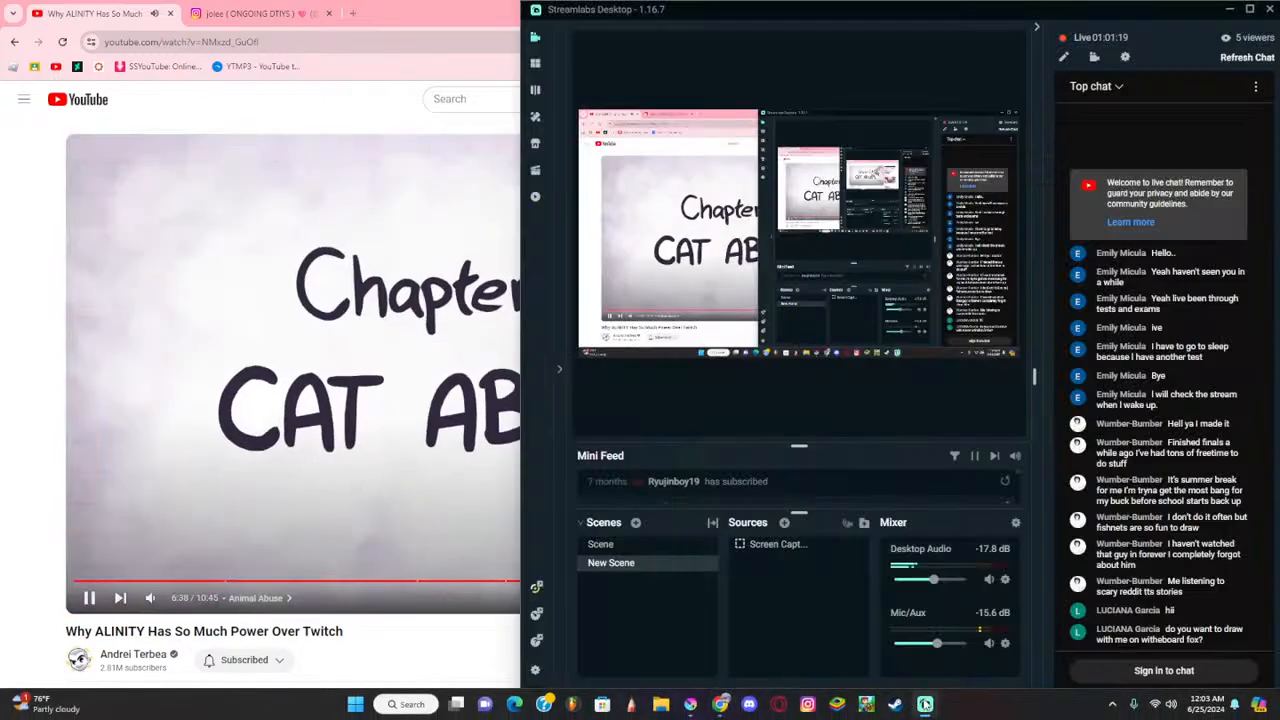
pyautogui.click(690, 708)
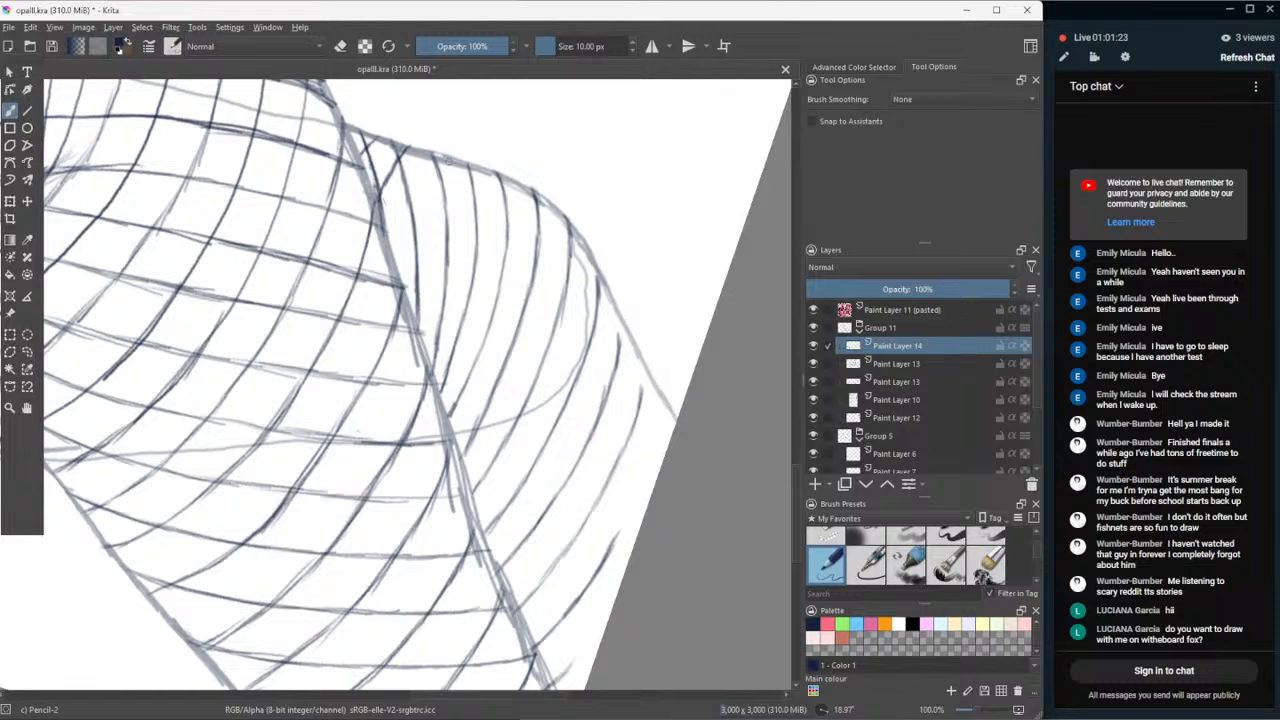
# - Try the next crossing line from the far leg's upper outline to the shin and undo the attempts
pyautogui.moveTo(457, 162); pyautogui.dragTo(413, 211)
pyautogui.hotkey('ctrl', 'z')
pyautogui.hotkey('ctrl', 'z')
pyautogui.hotkey('ctrl', 'z')
pyautogui.moveTo(453, 156)
pyautogui.mouseDown()
pyautogui.moveTo(387, 234)
pyautogui.moveTo(392, 250)
pyautogui.mouseUp()
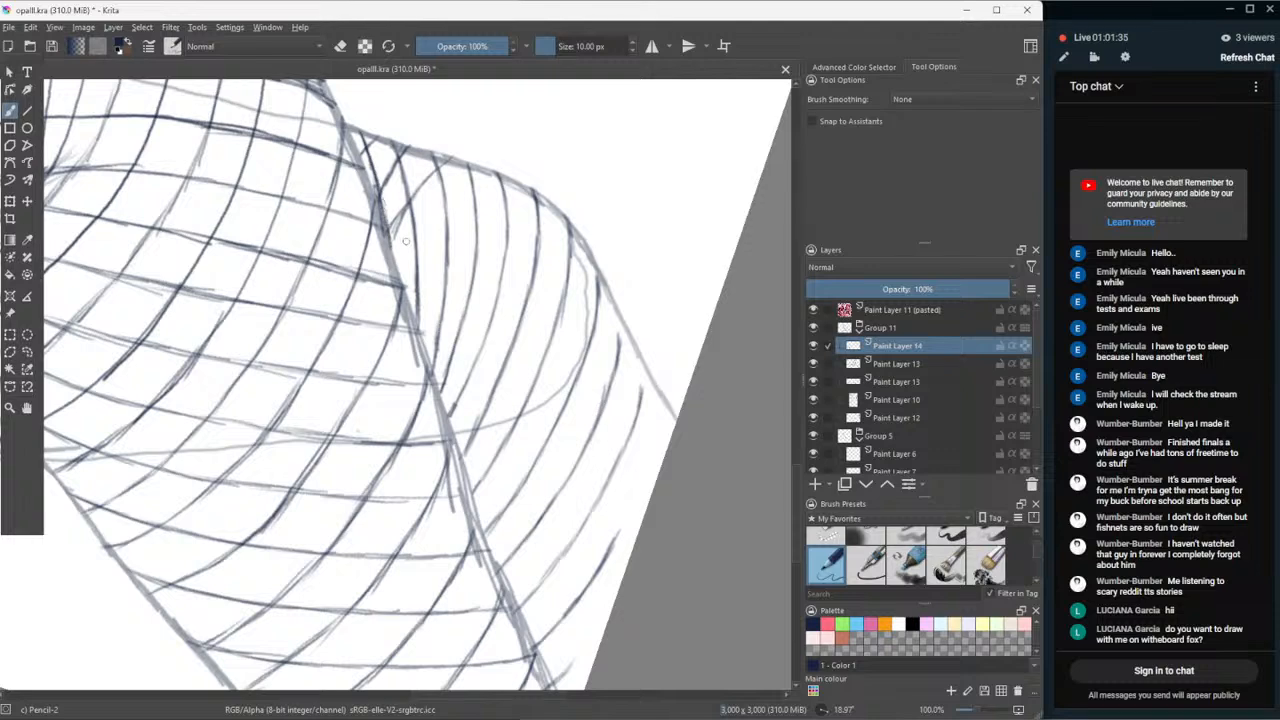
pyautogui.hotkey('ctrl', 'z')
pyautogui.hotkey('ctrl', 'z')
pyautogui.hotkey('ctrl', 'z')
pyautogui.hotkey('ctrl', 'z')
pyautogui.hotkey('ctrl', 'z')
pyautogui.hotkey('ctrl', 'z')
pyautogui.hotkey('ctrl', 'z')
pyautogui.hotkey('ctrl', 'z')
pyautogui.hotkey('ctrl', 'z')
pyautogui.hotkey('ctrl', 'z')
# - Darken the curved line along the shin and draw two longer crossing lines from the far leg's upper outline to the shin
pyautogui.moveTo(382, 192); pyautogui.dragTo(393, 262)
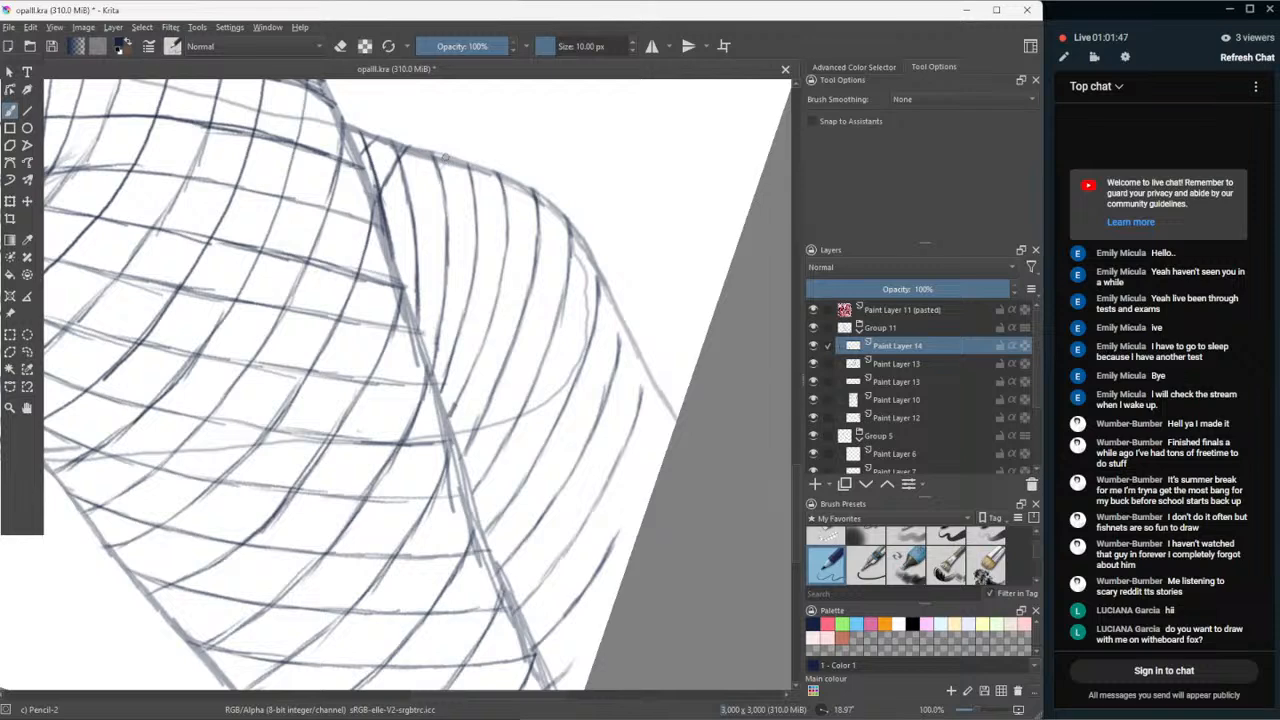
pyautogui.moveTo(443, 157); pyautogui.dragTo(390, 226)
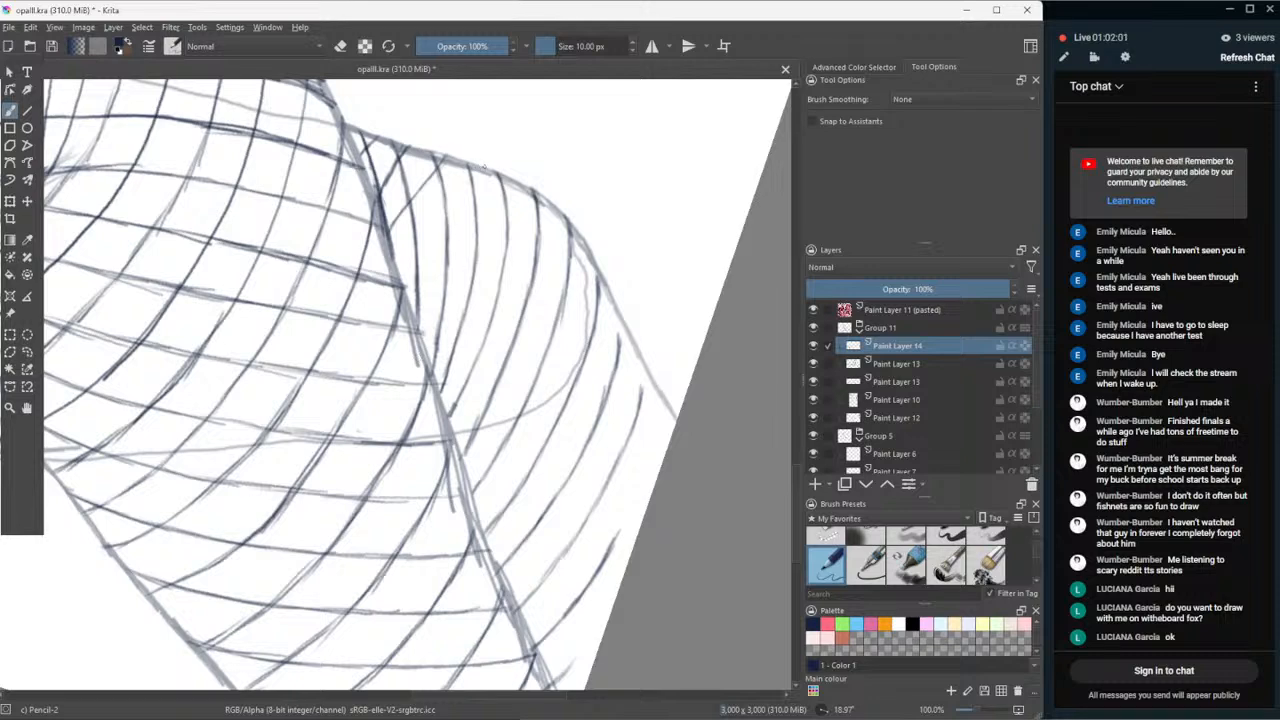
pyautogui.moveTo(484, 166); pyautogui.dragTo(411, 249)
pyautogui.moveTo(435, 223); pyautogui.dragTo(399, 258)
pyautogui.scroll(-4, 459, 372)
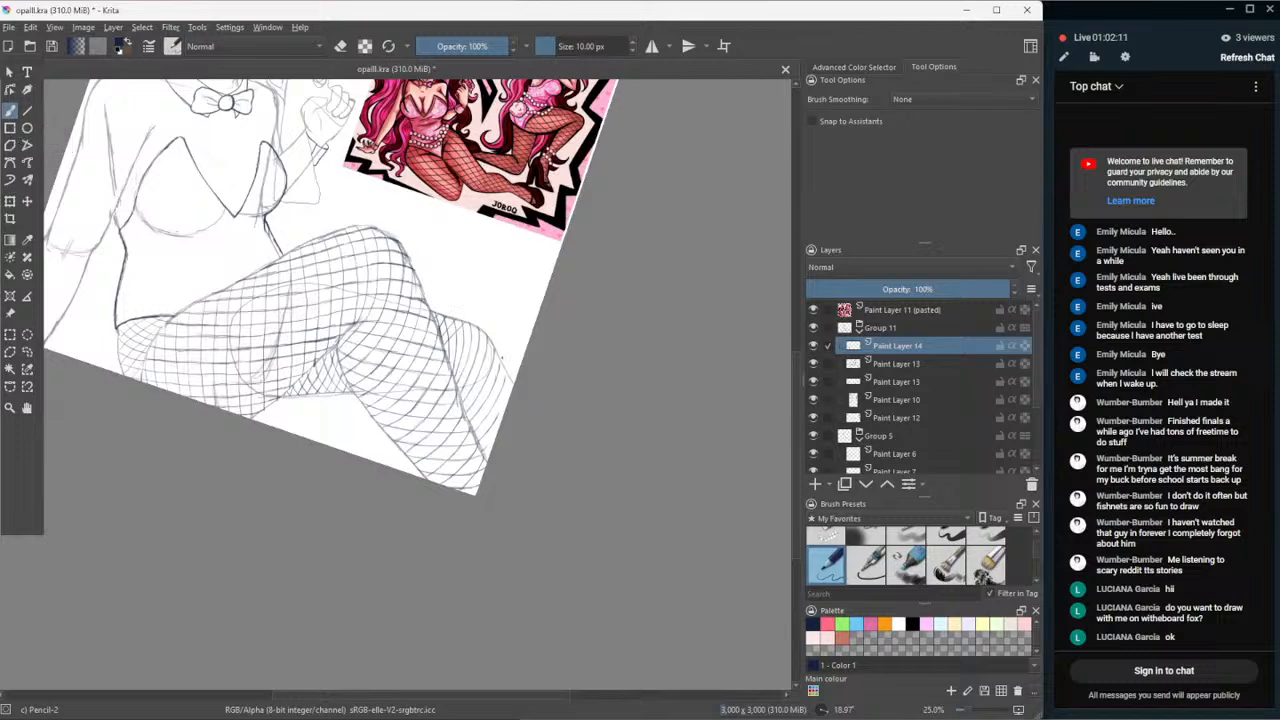
pyautogui.scroll(4, 340, 233)
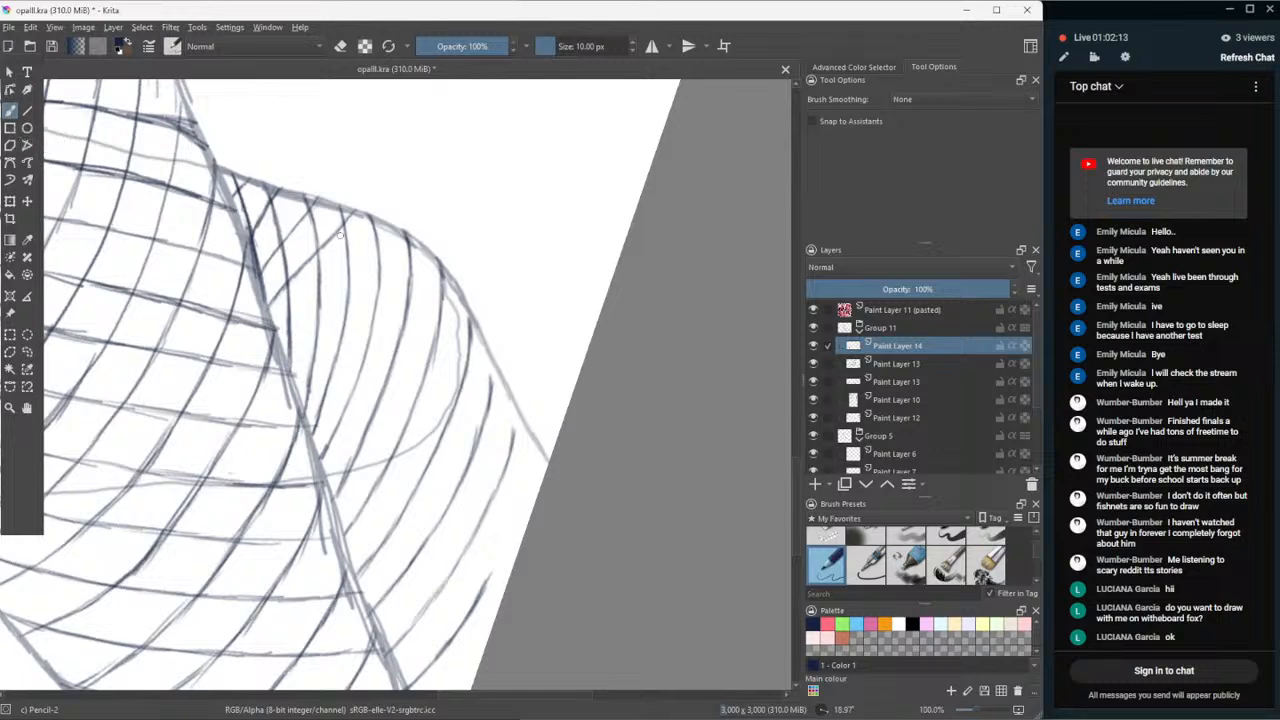
# - Undo the latest crossing line's strokes and redraw the line down to the shin's edge
pyautogui.hotkey('ctrl', 'z')
pyautogui.hotkey('ctrl', 'z')
pyautogui.hotkey('ctrl', 'z')
pyautogui.hotkey('ctrl', 'z')
pyautogui.hotkey('ctrl', 'z')
pyautogui.moveTo(322, 248); pyautogui.dragTo(270, 316)
# - Try several strokes for the following crossing line over the far leg's curved lines and undo them
pyautogui.moveTo(392, 226); pyautogui.dragTo(365, 259)
pyautogui.hotkey('ctrl', 'z')
pyautogui.hotkey('ctrl', 'z')
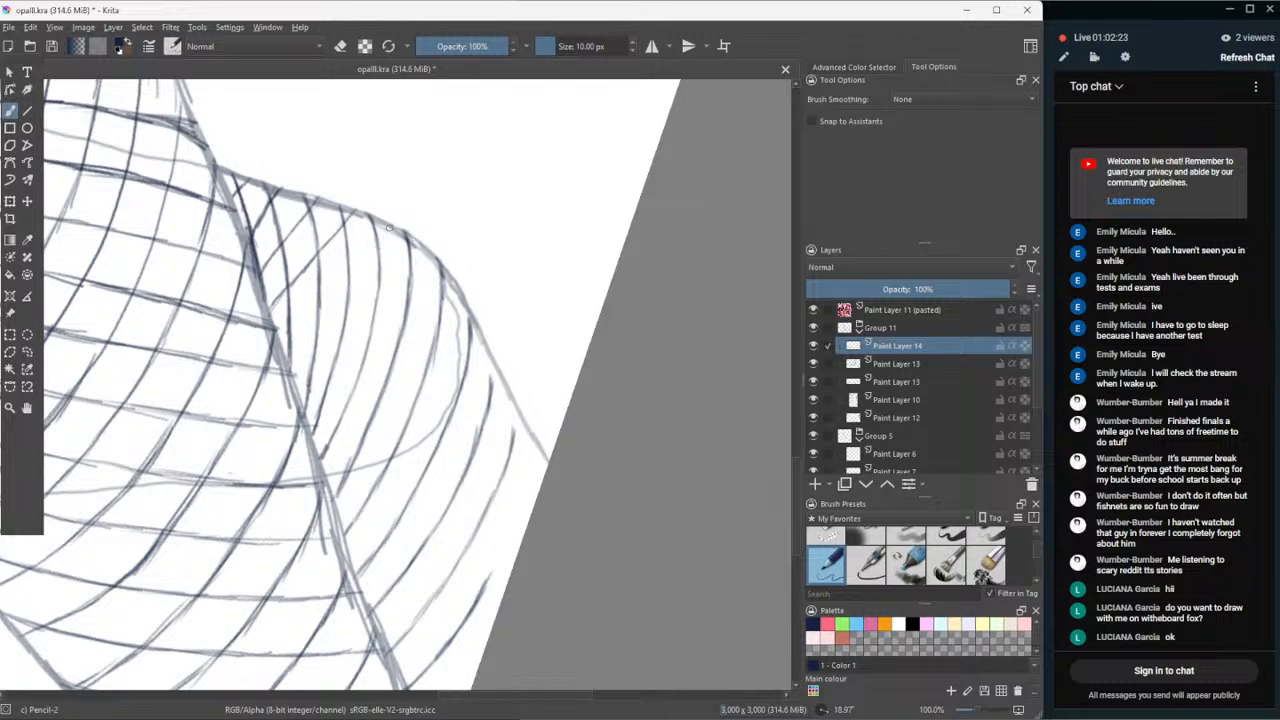
pyautogui.moveTo(376, 249); pyautogui.dragTo(272, 356)
pyautogui.hotkey('ctrl', 'z')
pyautogui.hotkey('ctrl', 'z')
pyautogui.moveTo(328, 300)
pyautogui.mouseDown()
pyautogui.moveTo(283, 348)
pyautogui.moveTo(309, 335)
pyautogui.moveTo(343, 281)
pyautogui.mouseUp()
pyautogui.hotkey('ctrl', 'z')
pyautogui.hotkey('ctrl', 'z')
pyautogui.hotkey('ctrl', 'z')
pyautogui.hotkey('ctrl', 'z')
pyautogui.hotkey('ctrl', 'z')
pyautogui.hotkey('ctrl', 'z')
pyautogui.hotkey('ctrl', 'z')
# - Draw four more crossing lines from the far leg's outer outline to the shin and darken one curved line's upper end
pyautogui.moveTo(379, 222); pyautogui.dragTo(280, 340)
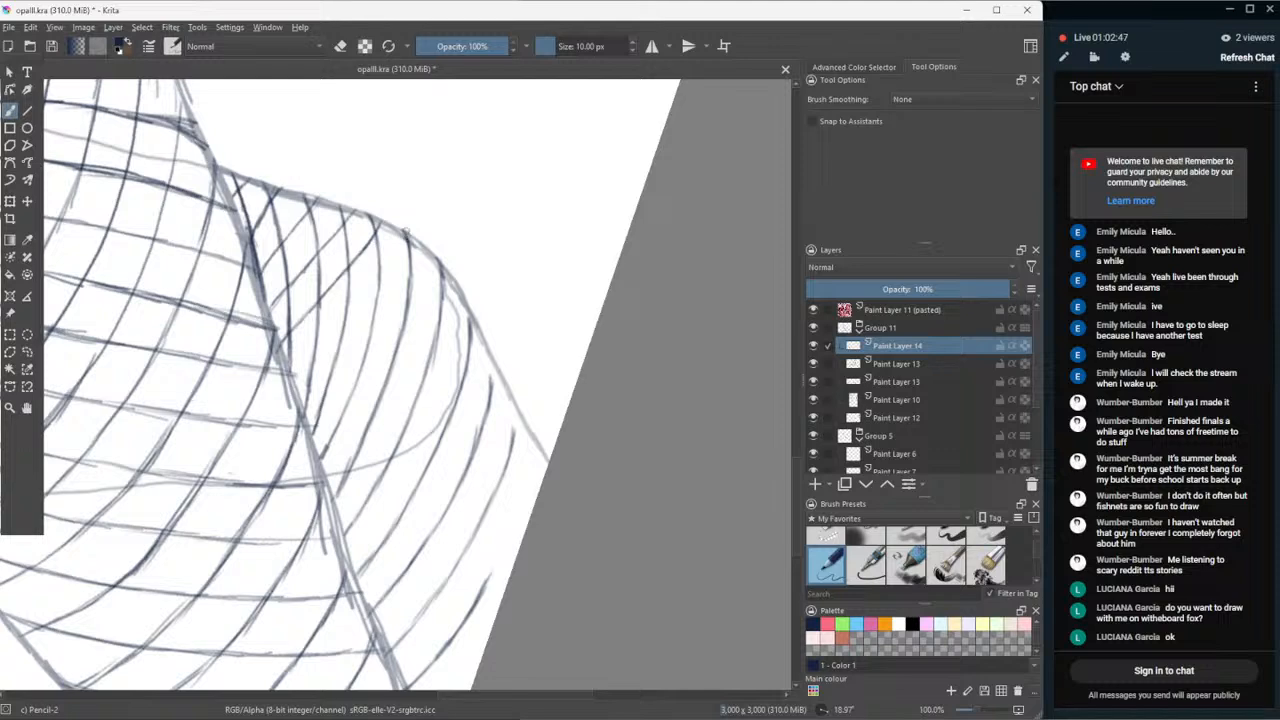
pyautogui.moveTo(406, 239); pyautogui.dragTo(290, 374)
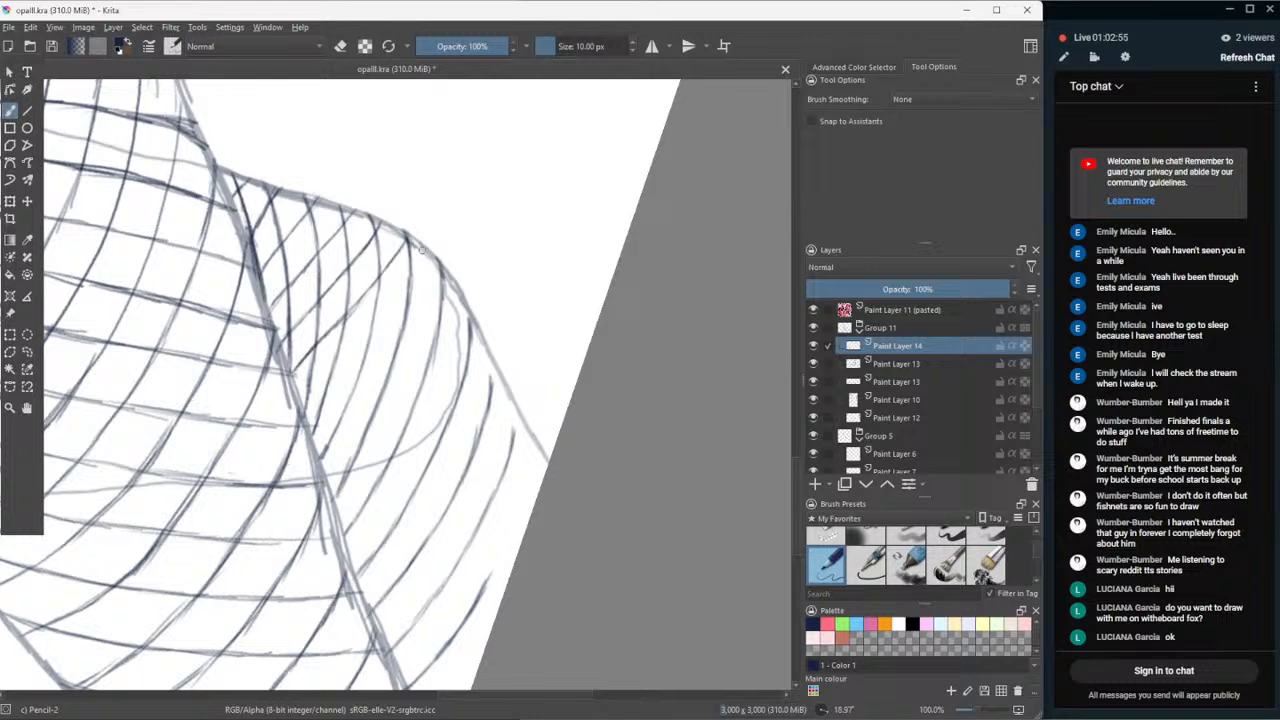
pyautogui.moveTo(437, 260); pyautogui.dragTo(300, 397)
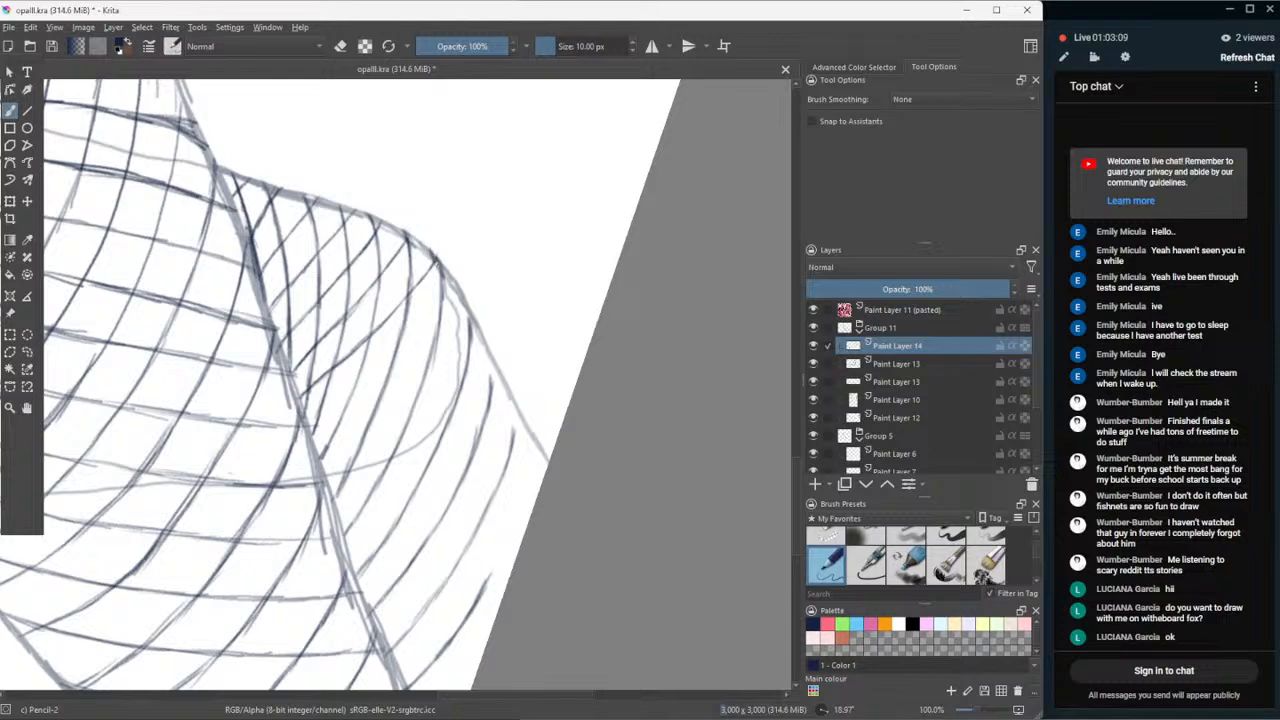
pyautogui.moveTo(435, 262); pyautogui.dragTo(441, 293)
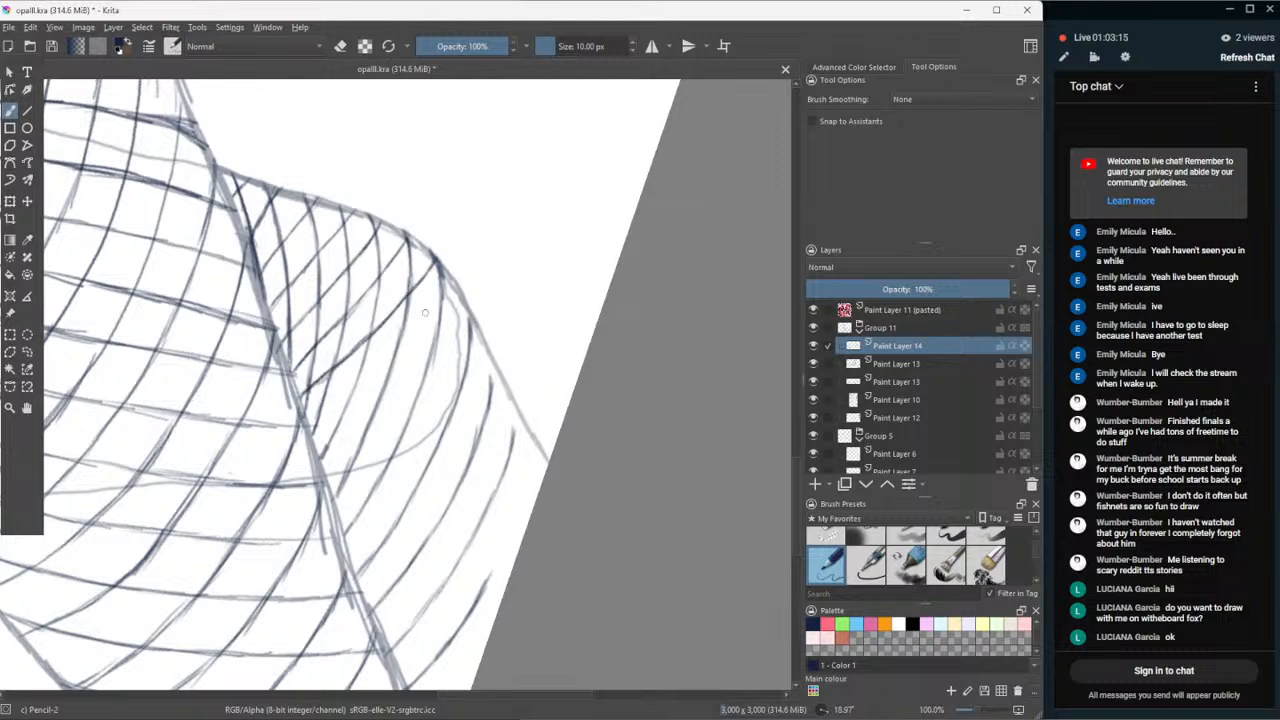
pyautogui.moveTo(460, 298); pyautogui.dragTo(411, 354)
pyautogui.hotkey('ctrl', 'z')
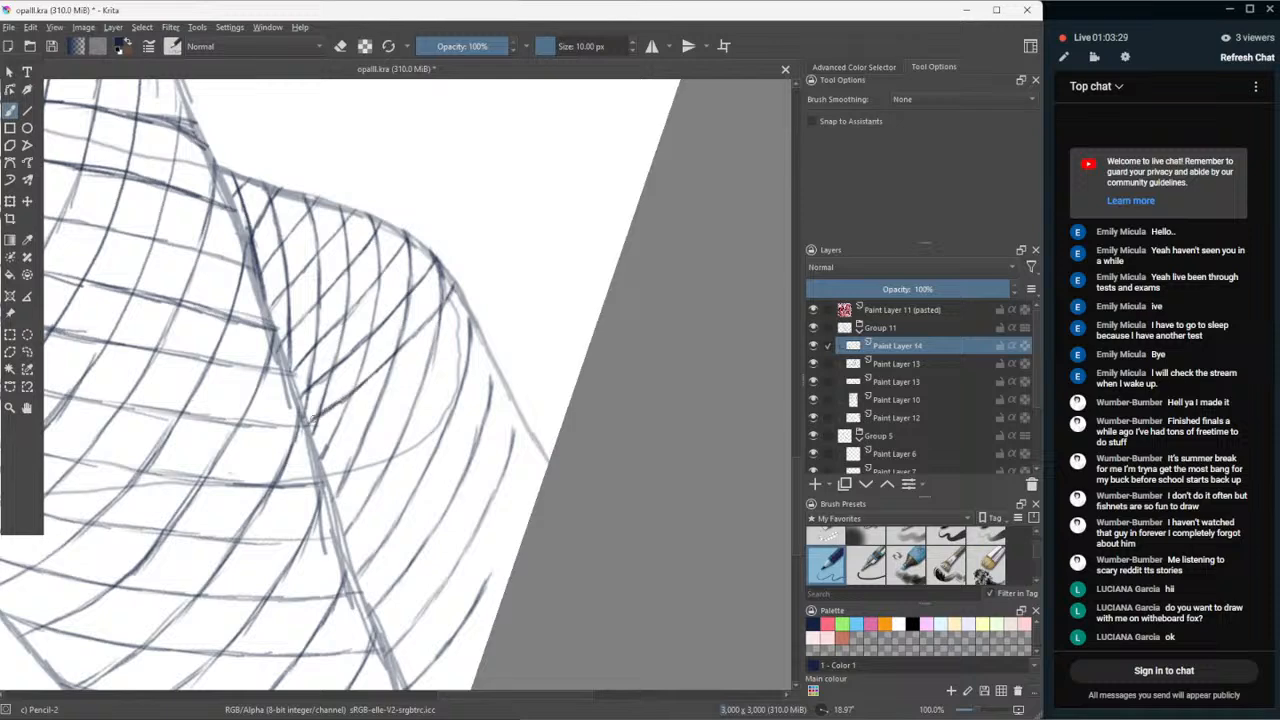
# - Lasso the far leg's fishnet lines, squash them slightly downward from the upper edge with Transform, and apply the change
pyautogui.scroll(-3, 249, 465)
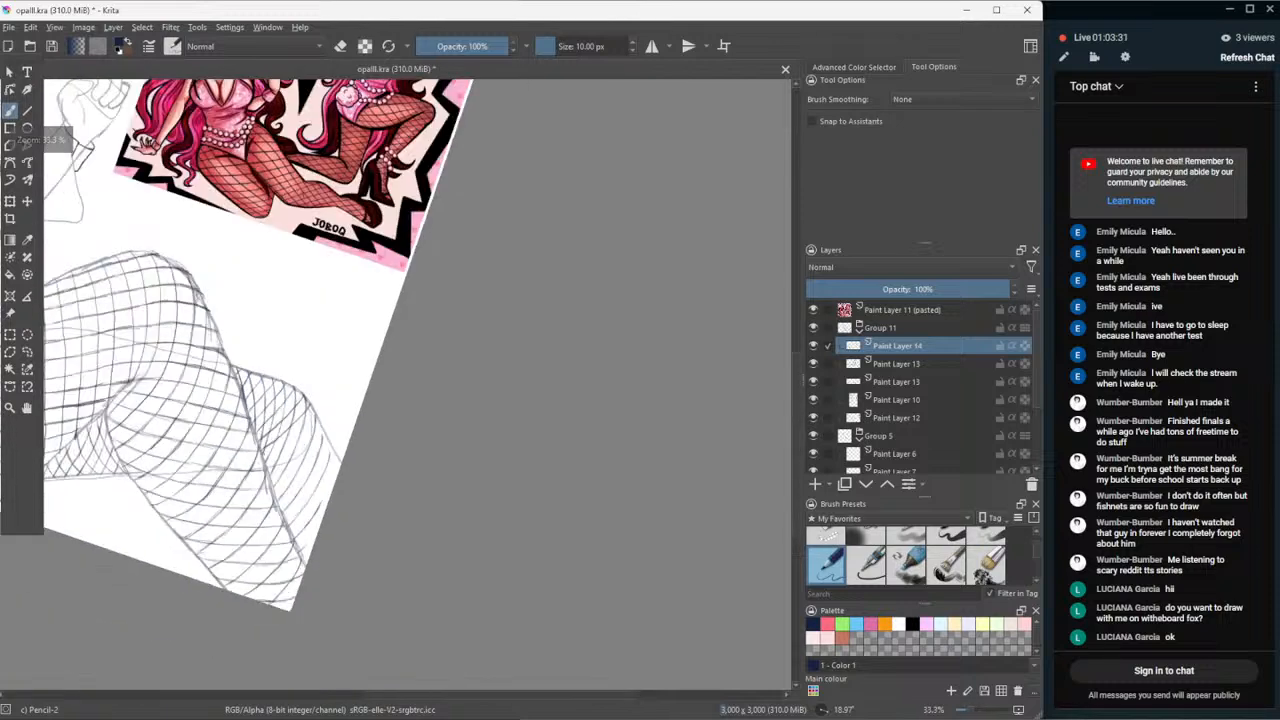
pyautogui.scroll(-1, 217, 520)
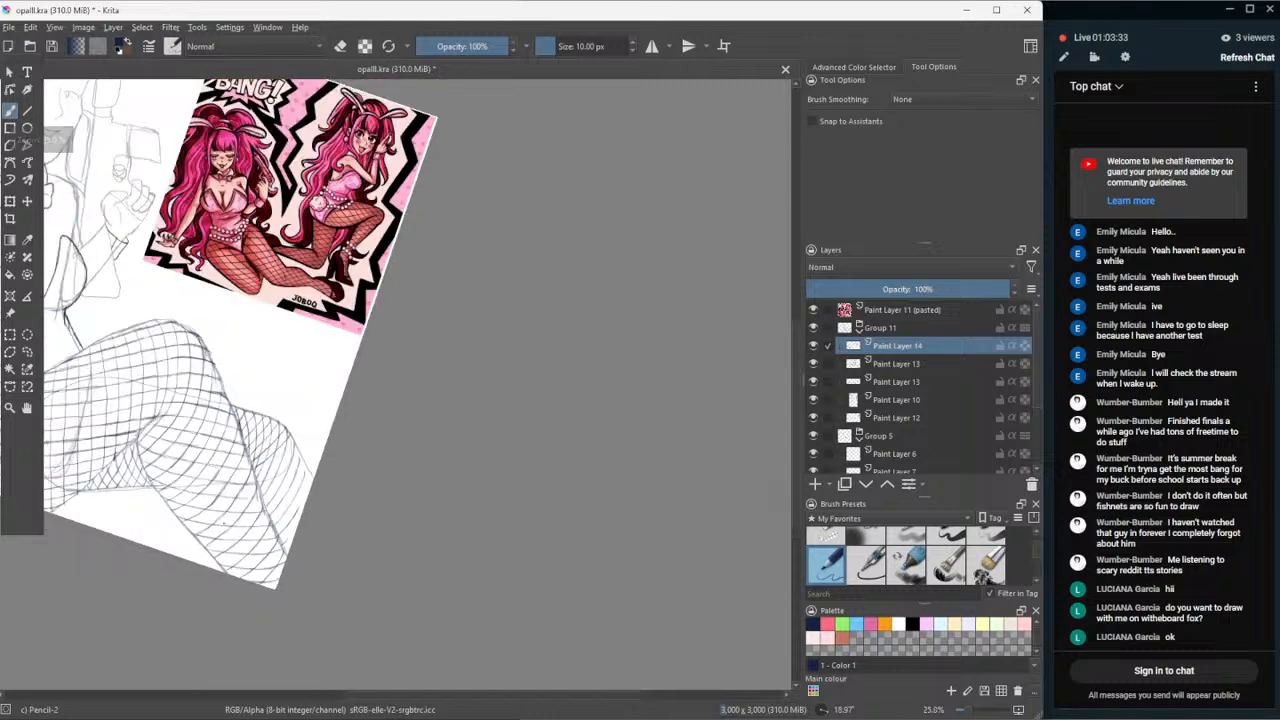
pyautogui.scroll(2, 217, 520)
pyautogui.scroll(1, 288, 481)
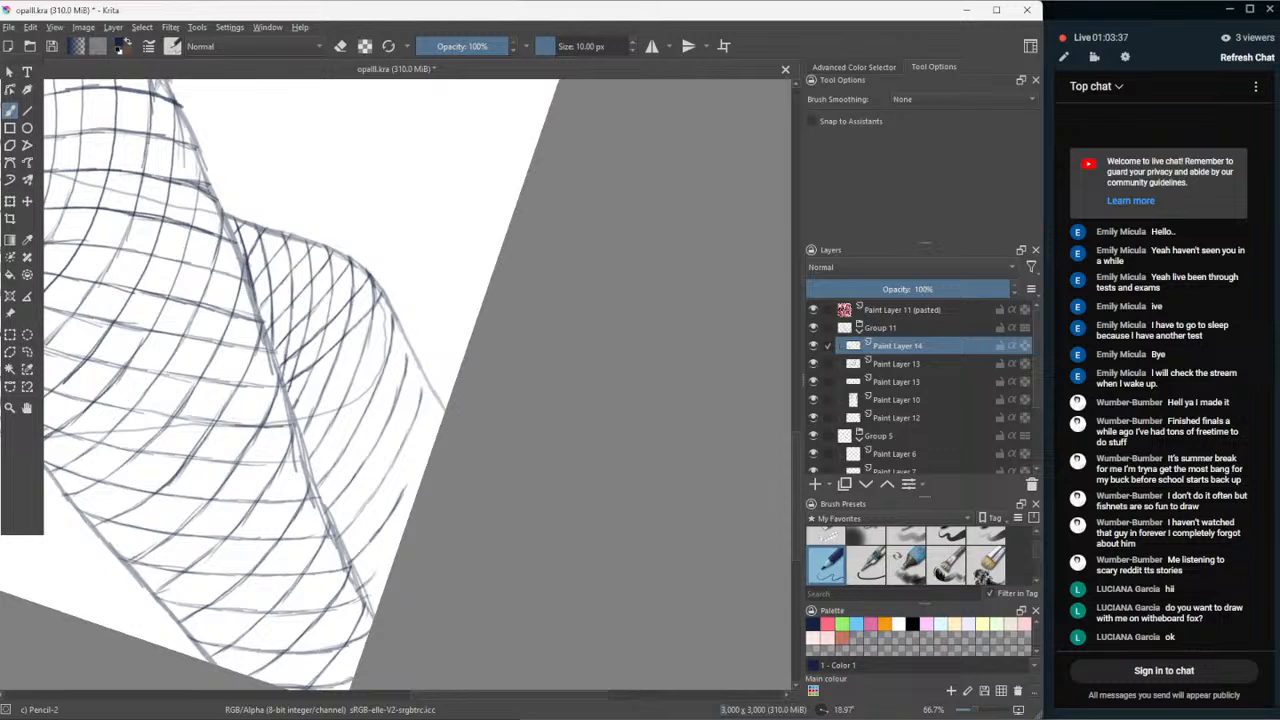
pyautogui.click(27, 352)
pyautogui.moveTo(275, 455)
pyautogui.mouseDown()
pyautogui.moveTo(372, 642)
pyautogui.moveTo(518, 495)
pyautogui.moveTo(429, 210)
pyautogui.moveTo(266, 158)
pyautogui.moveTo(180, 227)
pyautogui.moveTo(171, 288)
pyautogui.mouseUp()
pyautogui.click(10, 202)
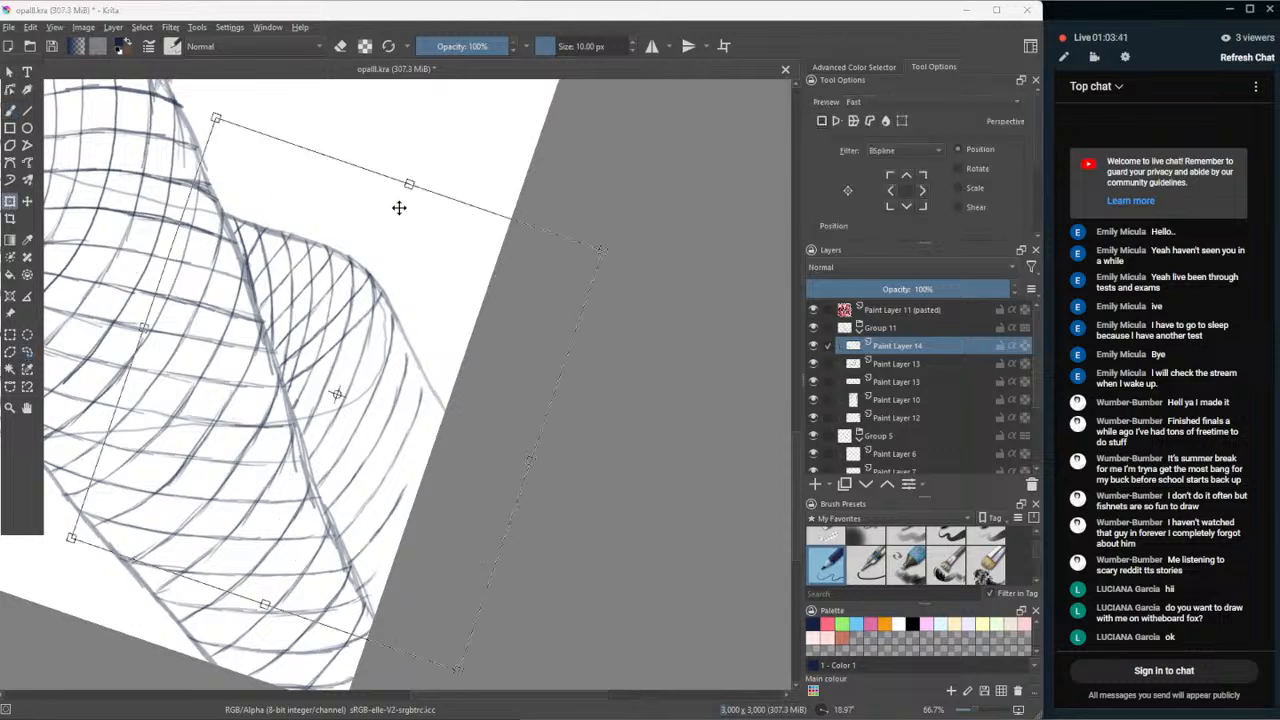
pyautogui.moveTo(409, 184); pyautogui.dragTo(403, 200)
pyautogui.moveTo(423, 297); pyautogui.dragTo(431, 306)
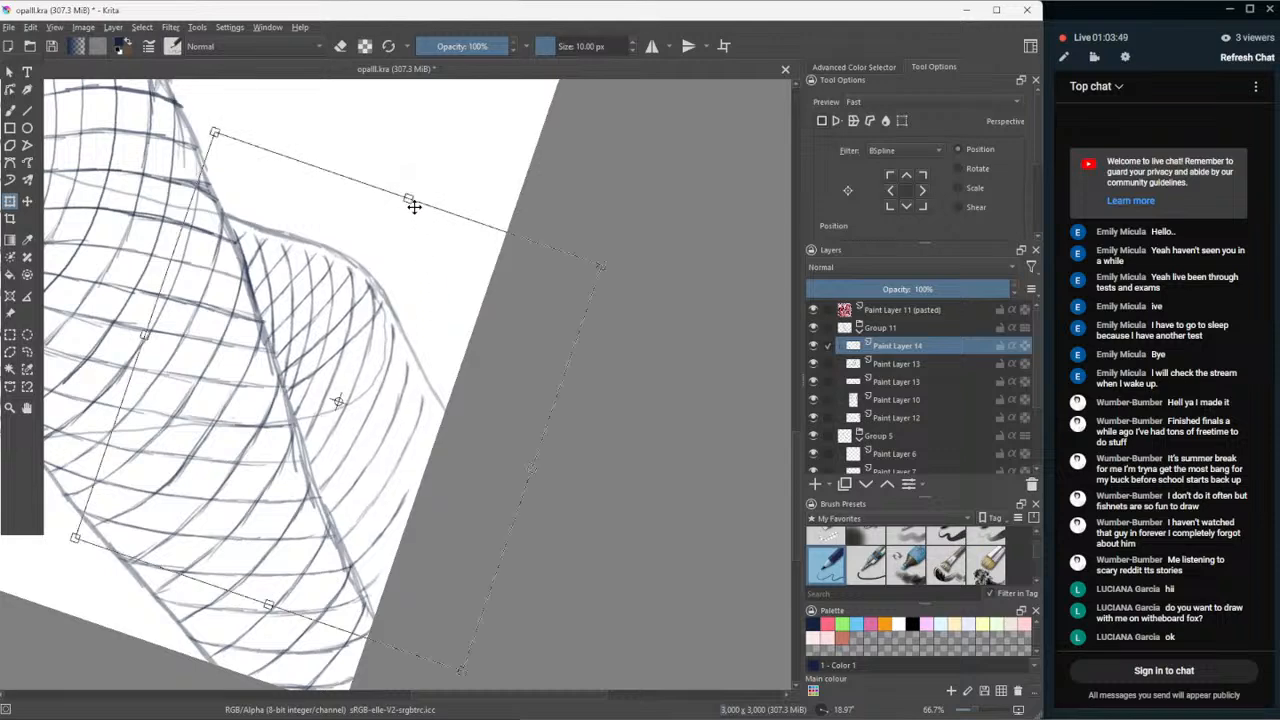
pyautogui.moveTo(409, 197); pyautogui.dragTo(409, 209)
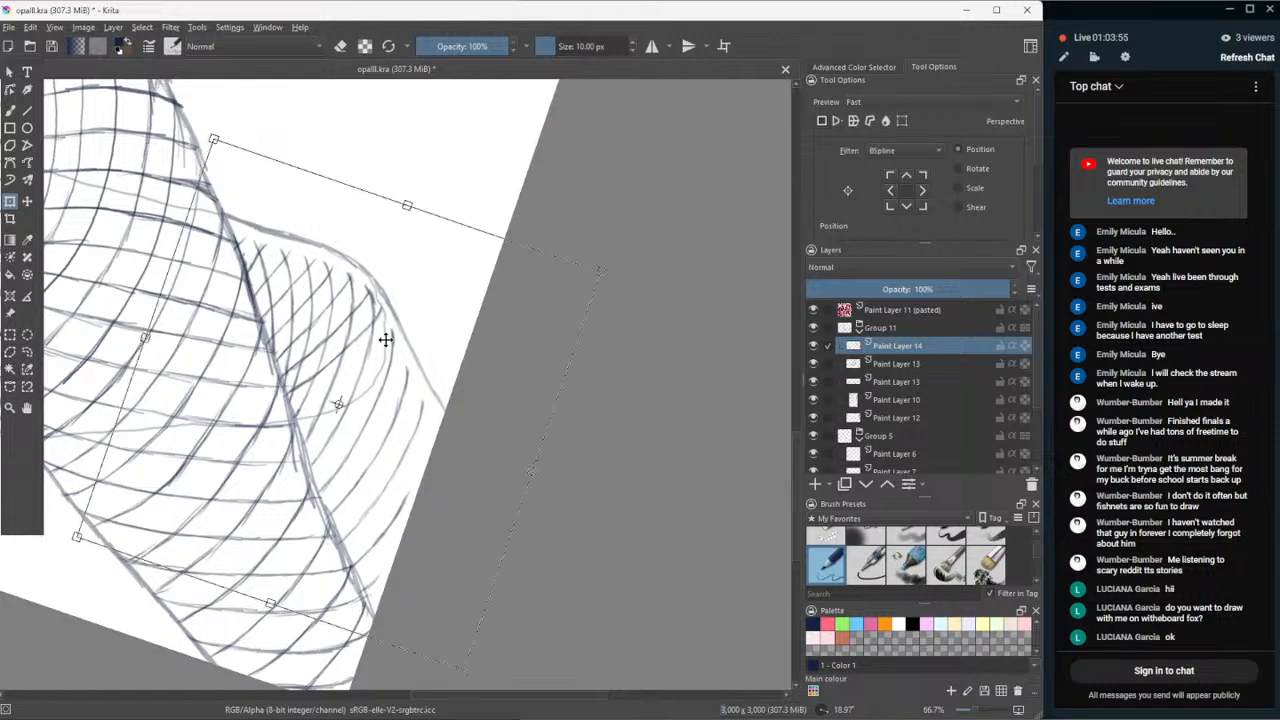
pyautogui.click(27, 407)
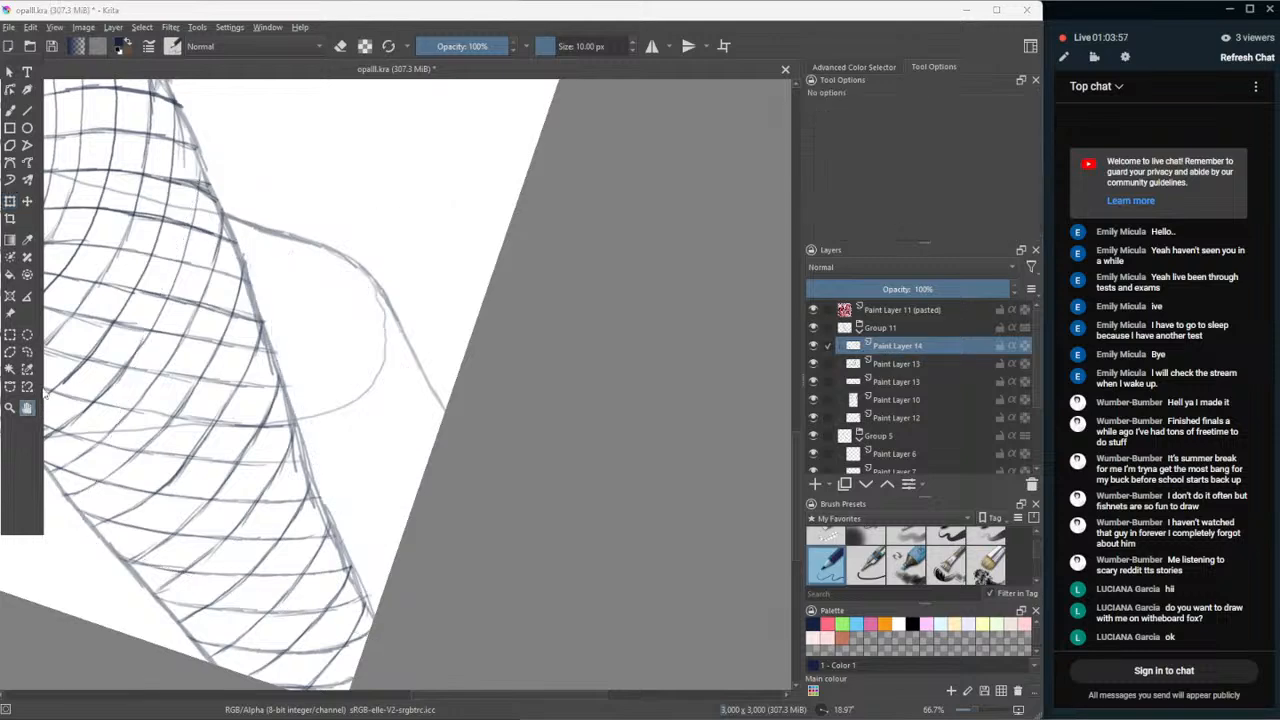
pyautogui.click(27, 352)
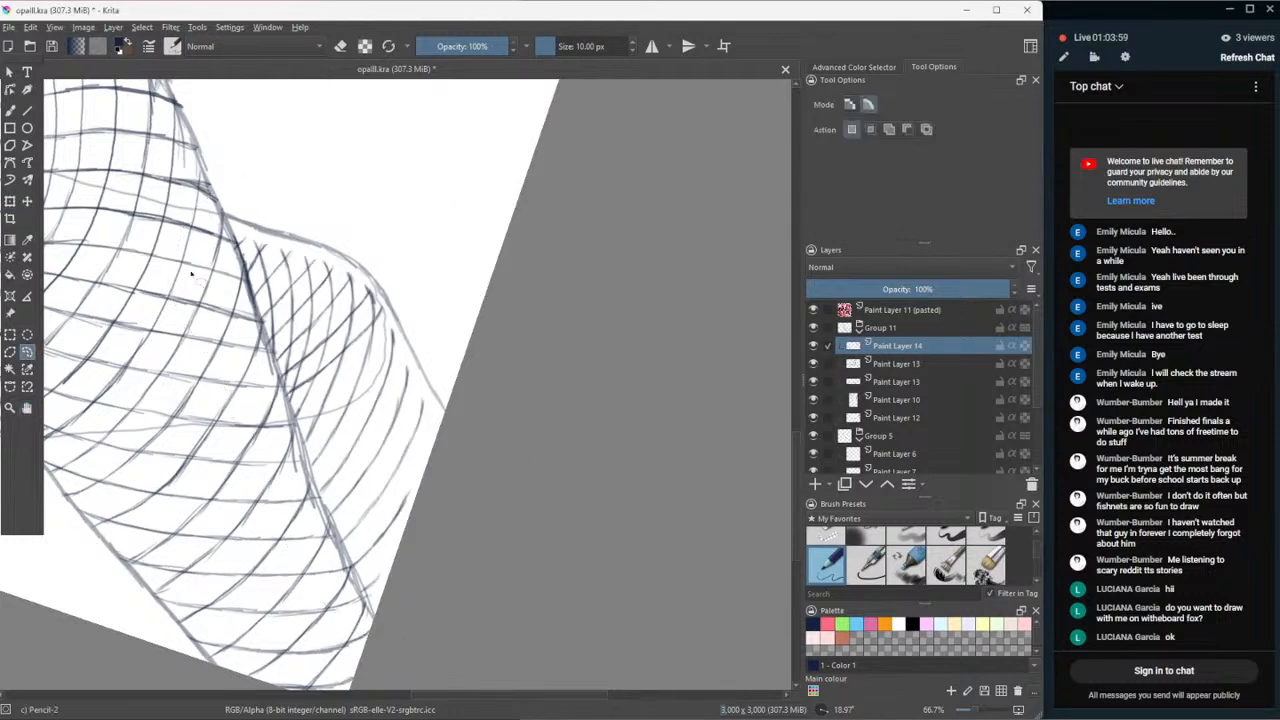
# - Lasso the far leg's fishnet lines and use Transform to shift them up against the leg's outer outline
pyautogui.scroll(2, 192, 274)
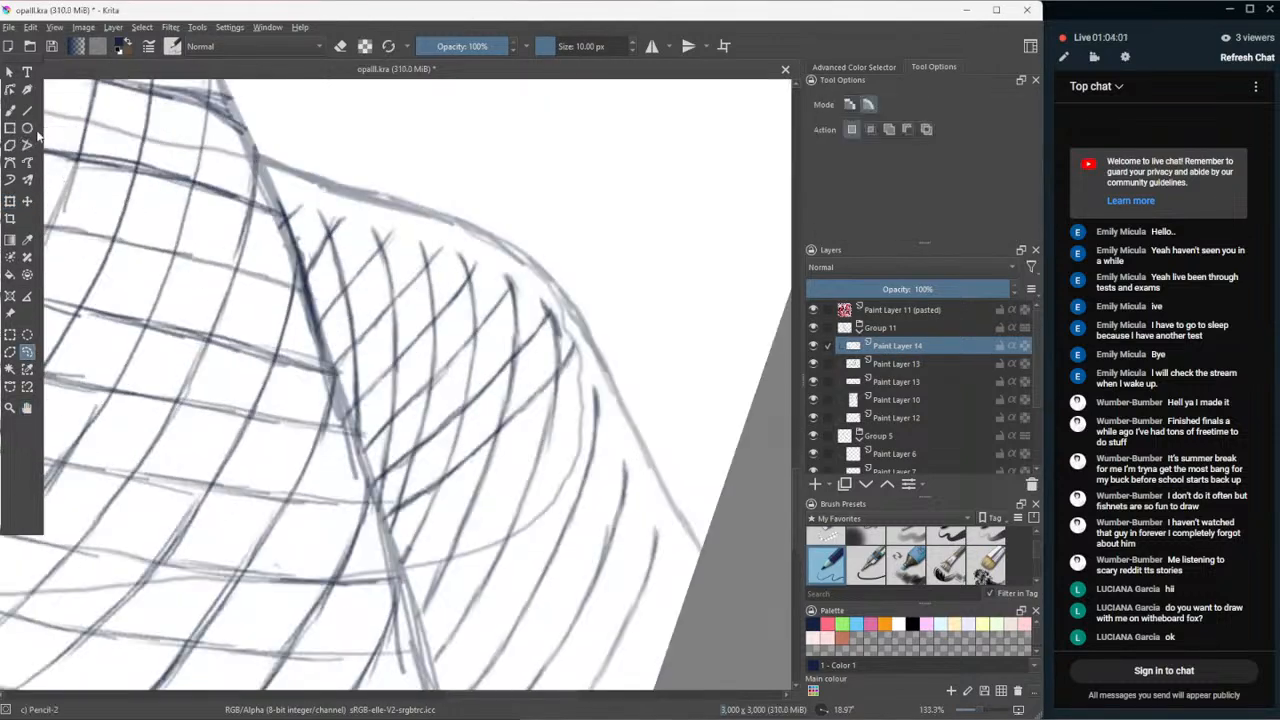
pyautogui.click(10, 111)
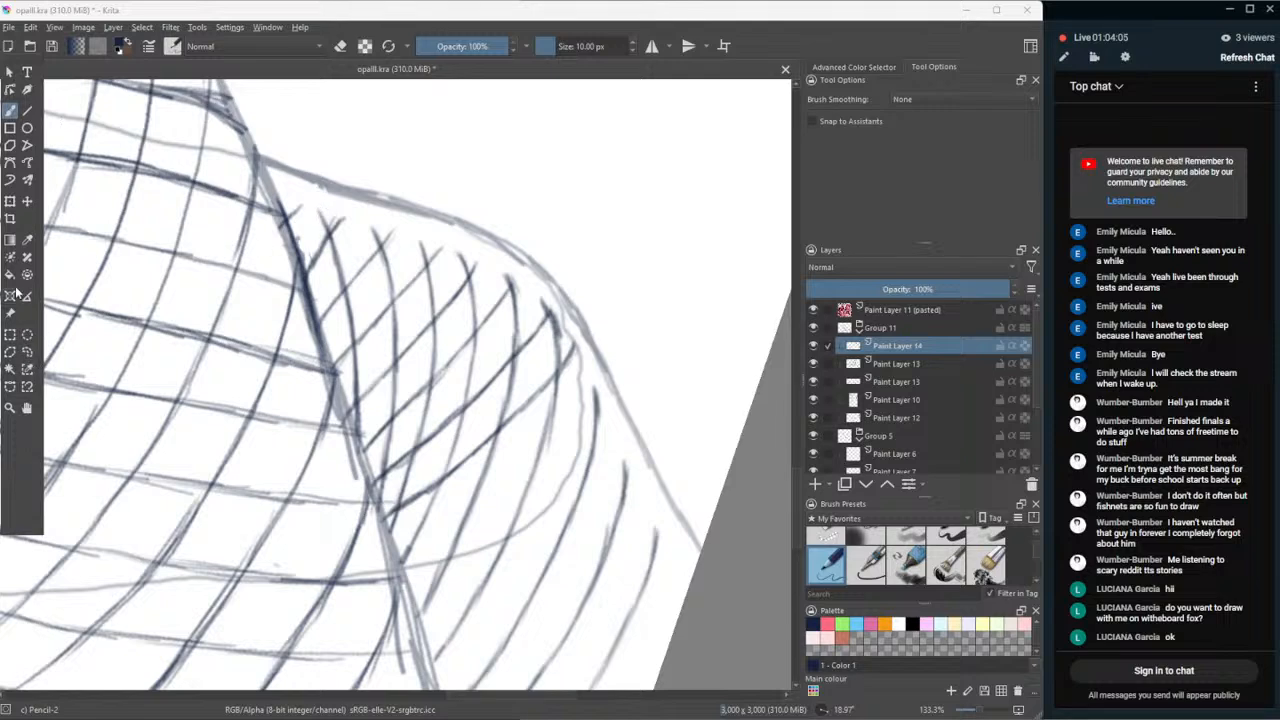
pyautogui.press('-')
pyautogui.press('-')
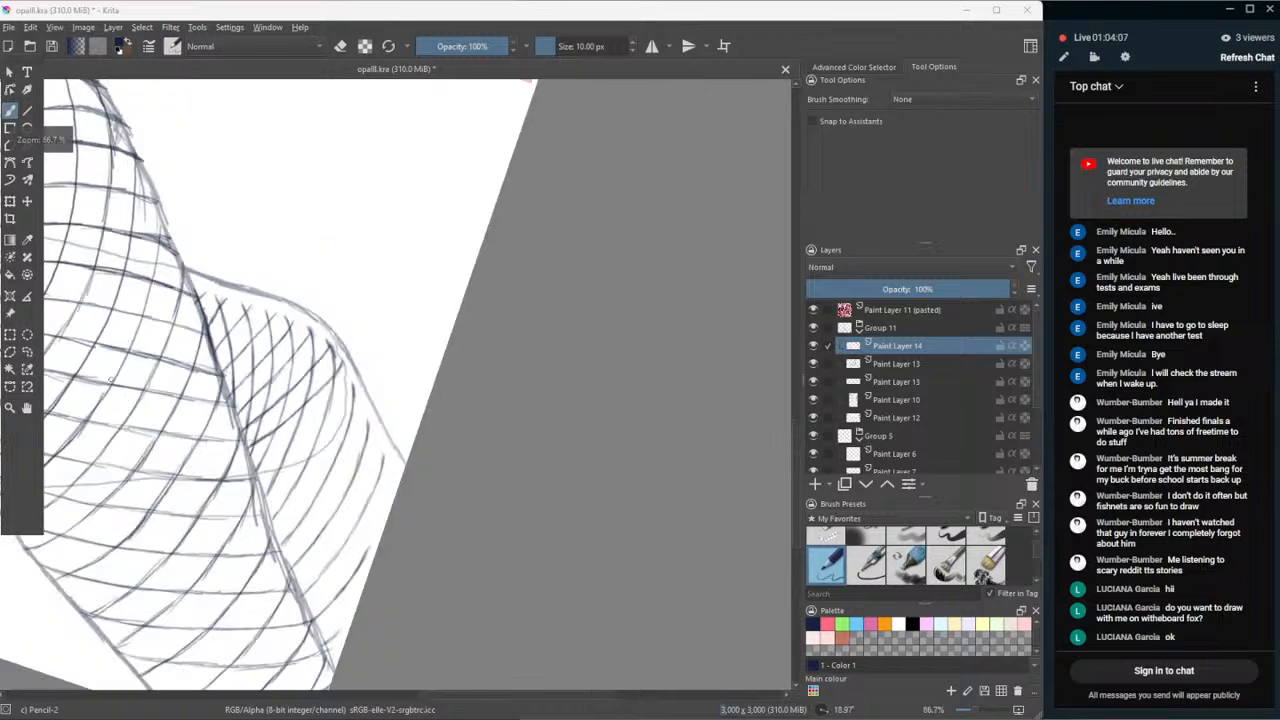
pyautogui.click(27, 352)
pyautogui.moveTo(191, 490)
pyautogui.mouseDown()
pyautogui.moveTo(233, 583)
pyautogui.moveTo(360, 656)
pyautogui.mouseUp()
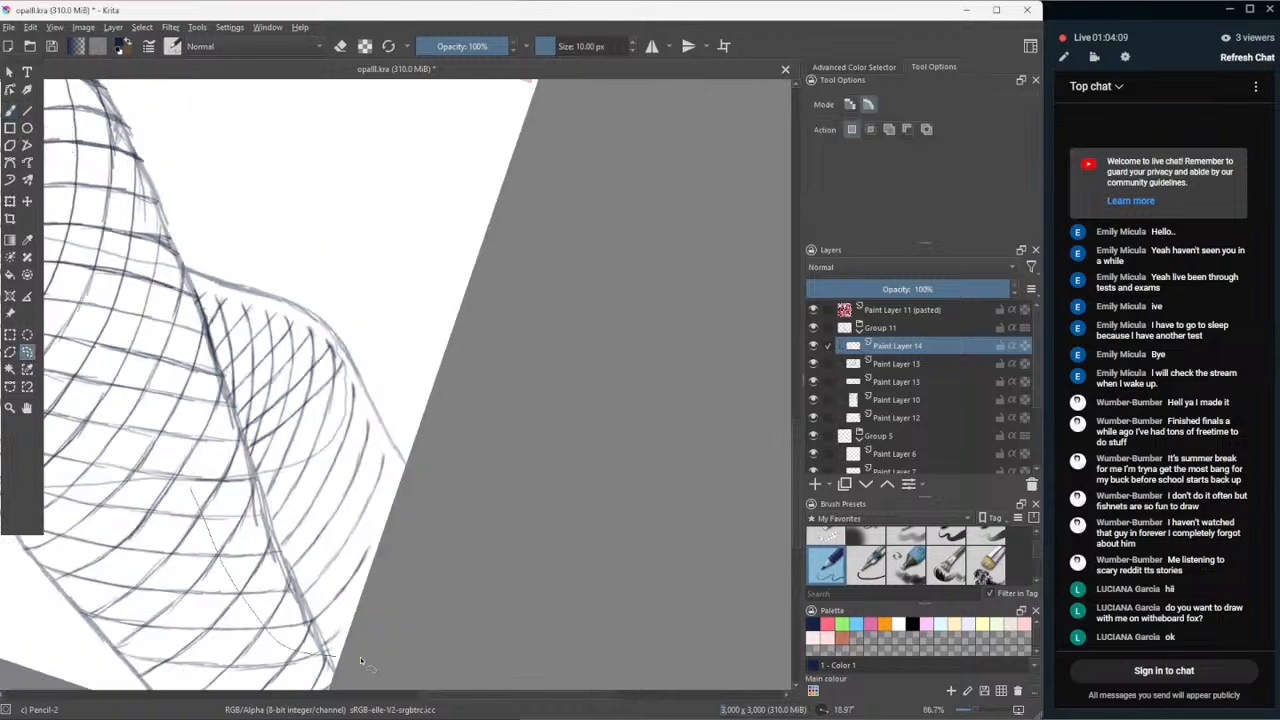
pyautogui.moveTo(435, 393)
pyautogui.mouseDown()
pyautogui.moveTo(185, 250)
pyautogui.moveTo(165, 455)
pyautogui.moveTo(178, 470)
pyautogui.mouseUp()
pyautogui.click(10, 201)
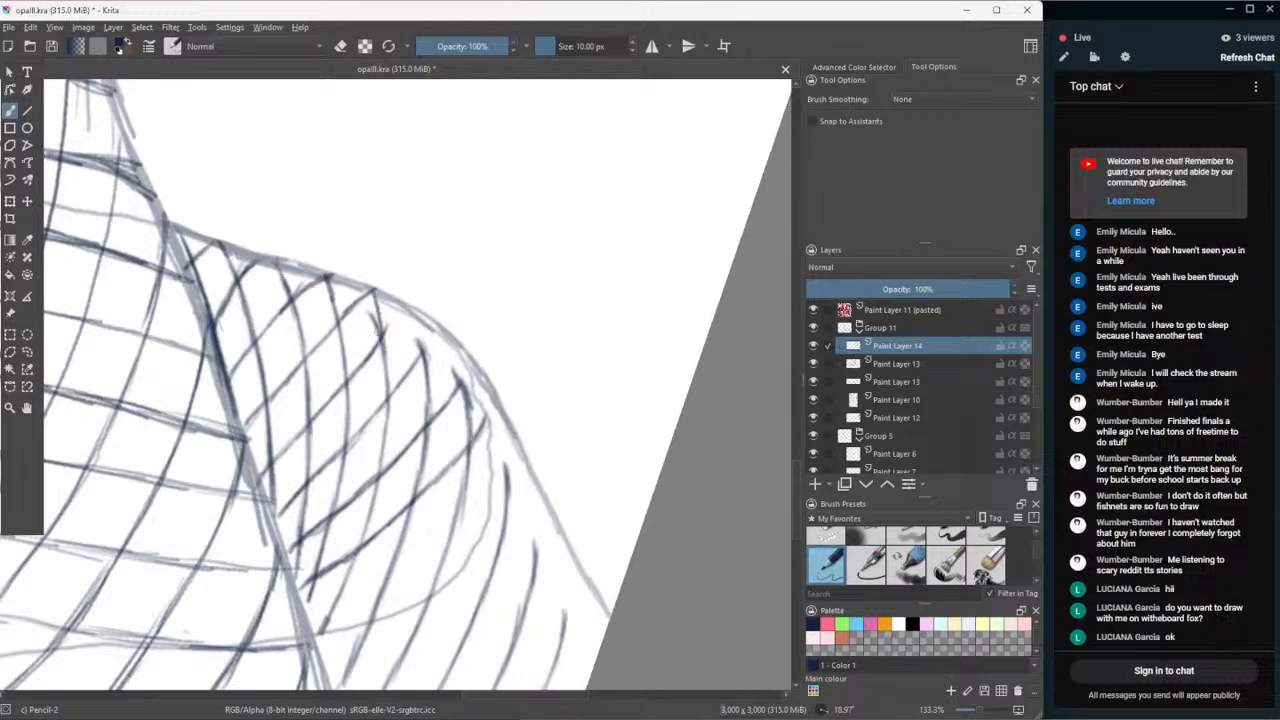
# - Extend two mesh lines to the far leg's outer outline near the knee and undo the surplus strokes
pyautogui.moveTo(384, 350)
pyautogui.mouseDown()
pyautogui.moveTo(376, 292)
pyautogui.moveTo(395, 318)
pyautogui.moveTo(414, 311)
pyautogui.mouseUp()
pyautogui.moveTo(424, 356)
pyautogui.mouseDown()
pyautogui.moveTo(414, 306)
pyautogui.moveTo(430, 370)
pyautogui.moveTo(468, 382)
pyautogui.moveTo(466, 360)
pyautogui.mouseUp()
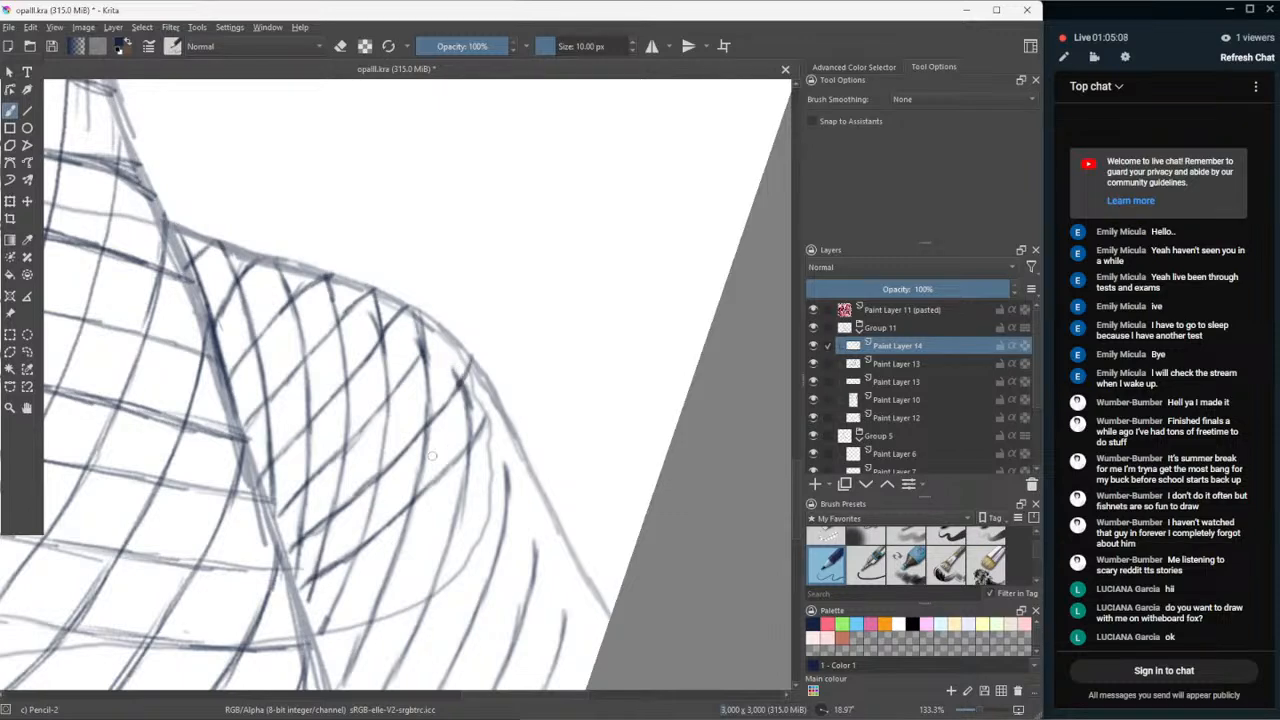
pyautogui.hotkey('ctrl', 'z')
pyautogui.hotkey('ctrl', 'z')
pyautogui.hotkey('ctrl', 'z')
pyautogui.hotkey('ctrl', 'z')
pyautogui.hotkey('ctrl', 'z')
# - Erase the next crossing line's upper end, redraw it up to the outline, and undo the trial strokes for the adjoining curved line
pyautogui.click(826, 537)
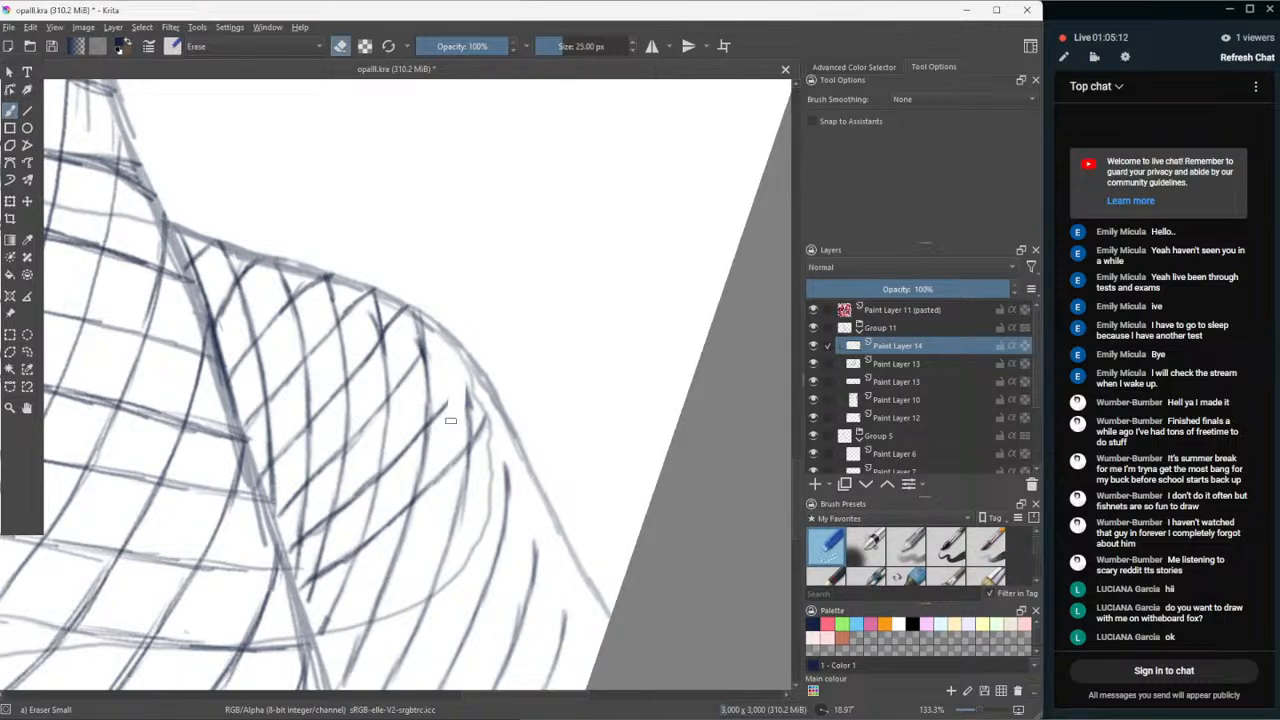
pyautogui.press('/')
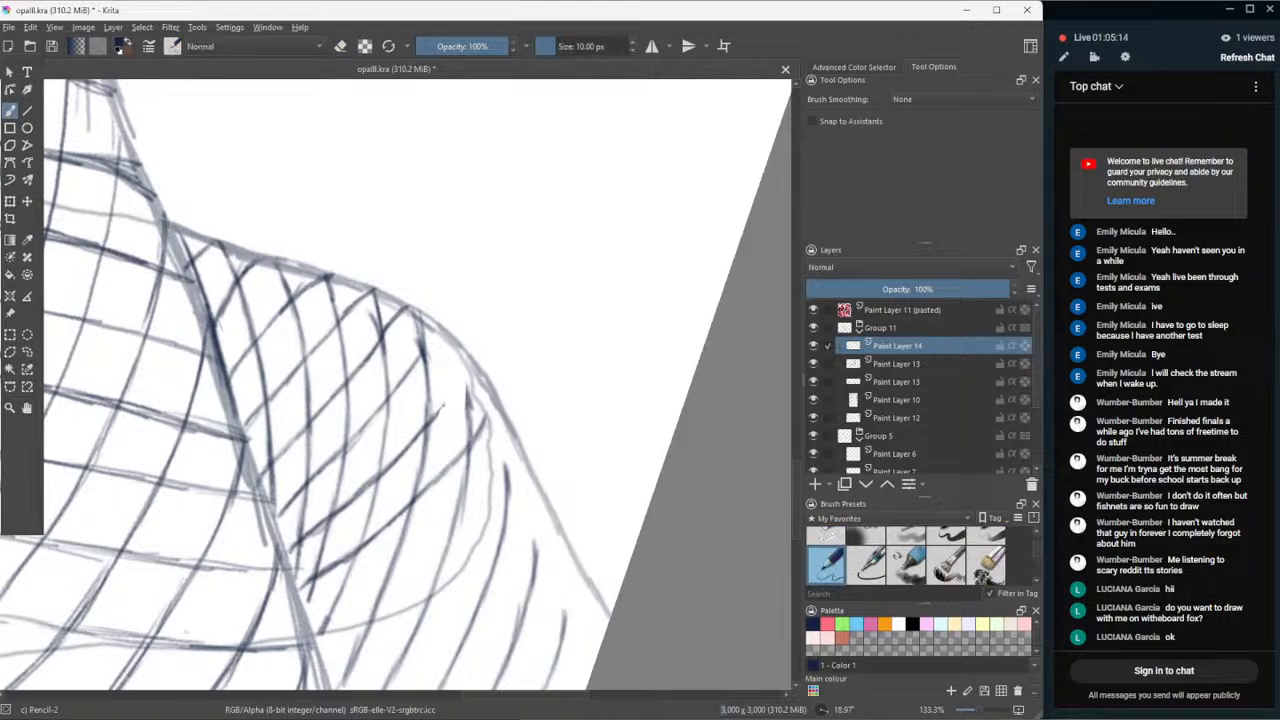
pyautogui.moveTo(441, 406); pyautogui.dragTo(458, 347)
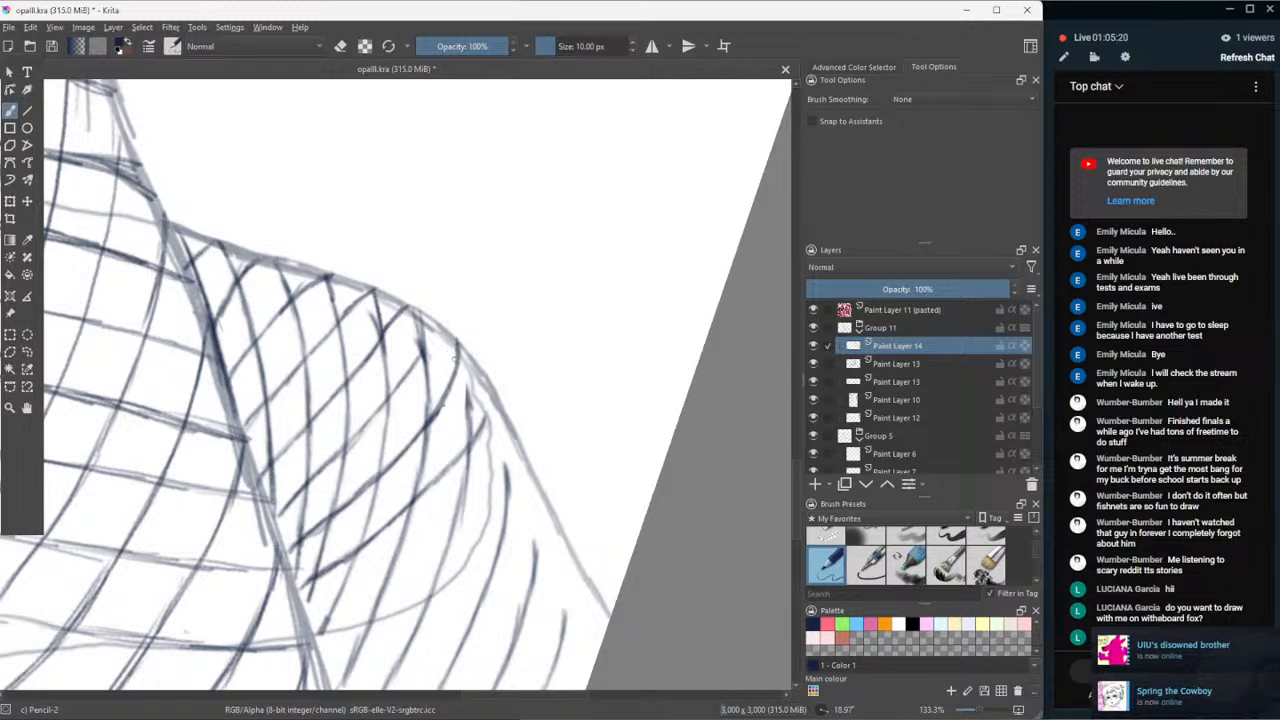
pyautogui.moveTo(466, 398); pyautogui.dragTo(430, 327)
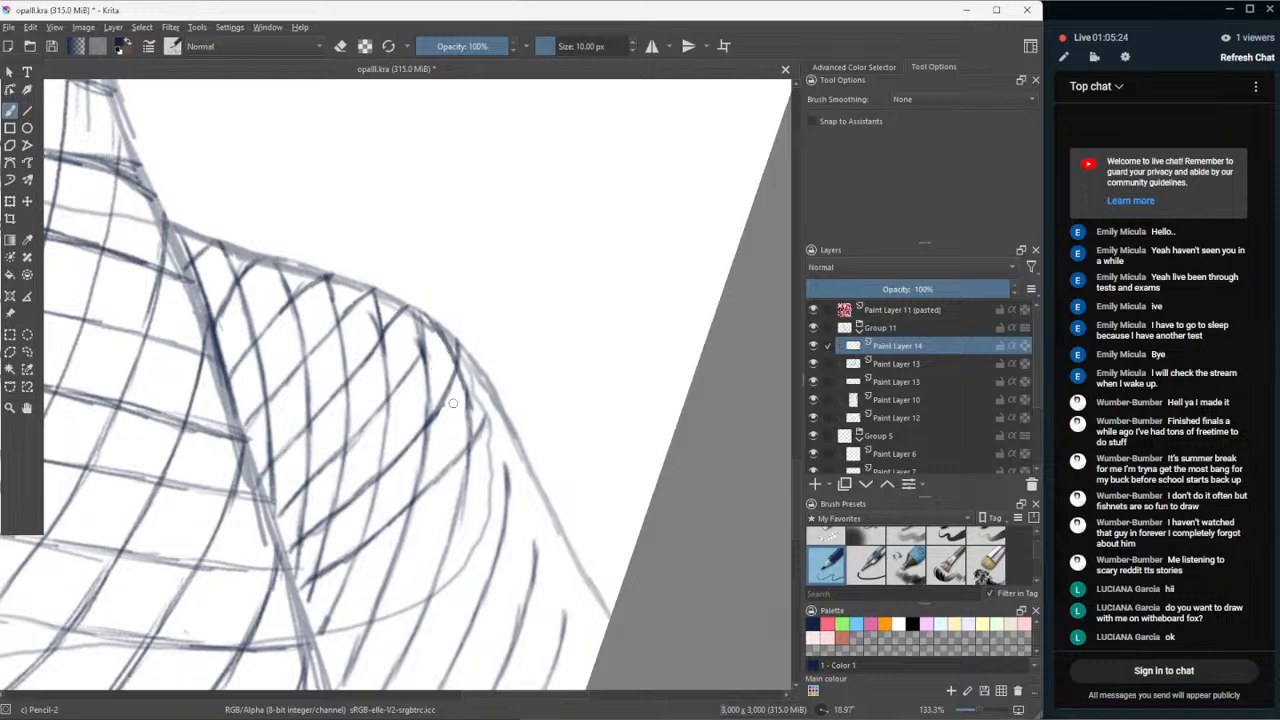
pyautogui.hotkey('ctrl', 'z')
pyautogui.moveTo(421, 358)
pyautogui.mouseDown()
pyautogui.moveTo(442, 329)
pyautogui.moveTo(430, 342)
pyautogui.moveTo(439, 328)
pyautogui.moveTo(458, 372)
pyautogui.moveTo(449, 396)
pyautogui.mouseUp()
pyautogui.hotkey('ctrl', 'z')
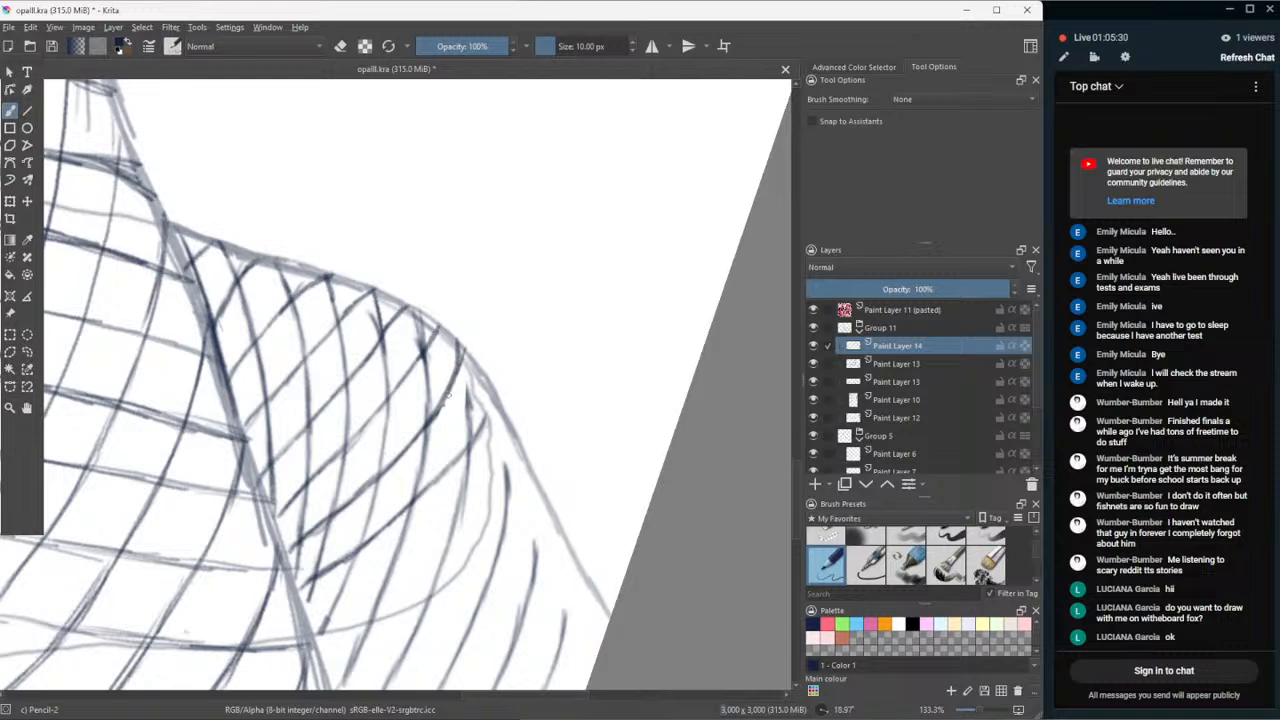
# - Clean up the area below the outline with the eraser and redraw the adjoining curved line from the outline with Pencil-2
pyautogui.press('e')
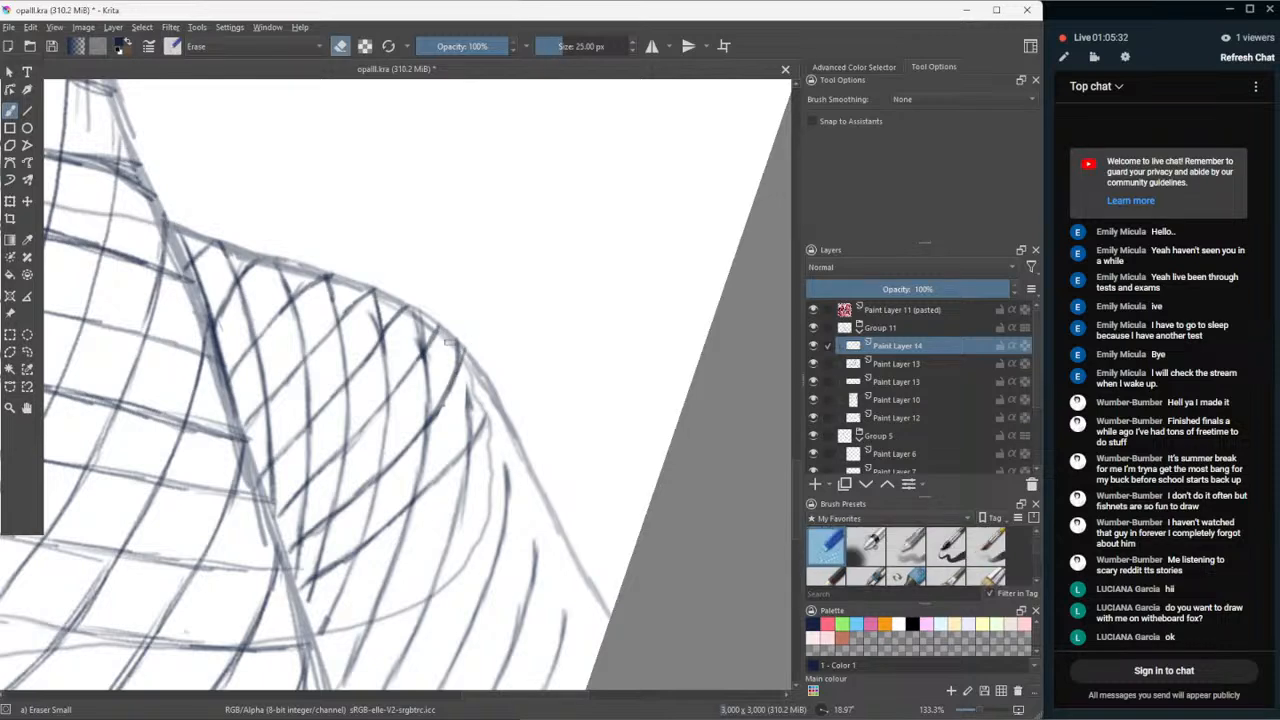
pyautogui.moveTo(459, 338); pyautogui.dragTo(462, 380)
pyautogui.click(826, 578)
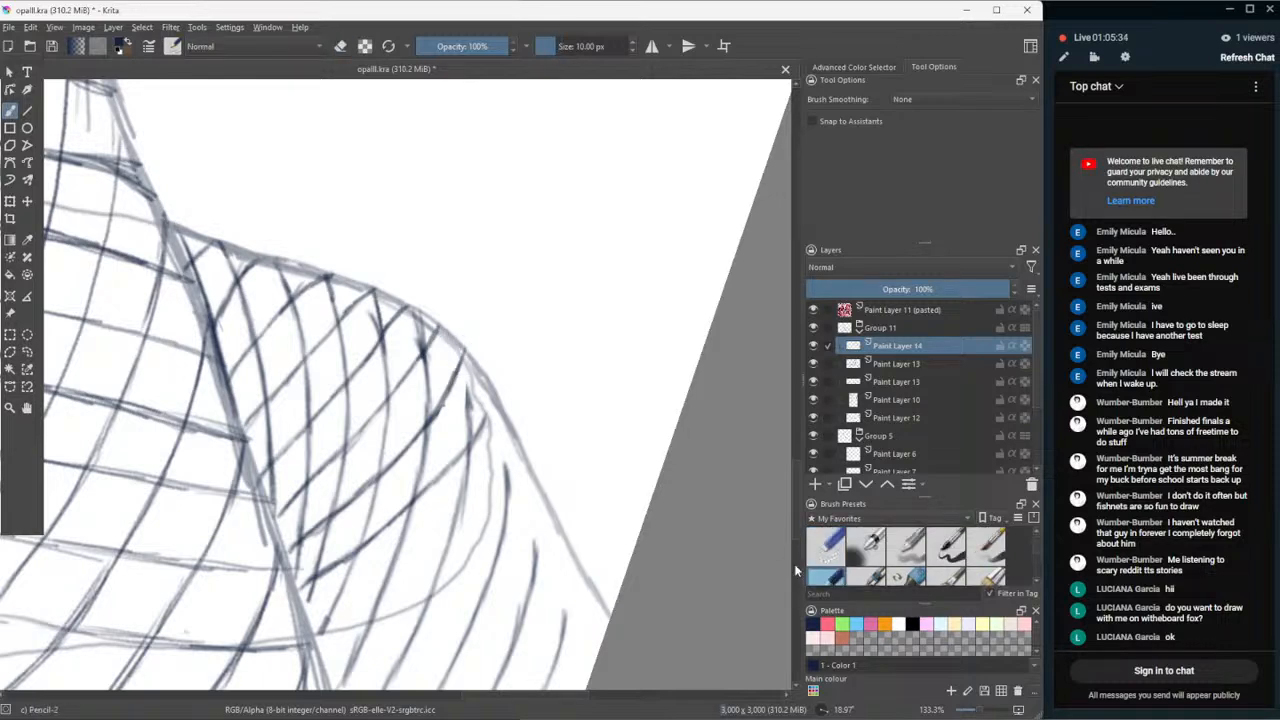
pyautogui.moveTo(456, 358)
pyautogui.mouseDown()
pyautogui.moveTo(468, 409)
pyautogui.moveTo(443, 334)
pyautogui.mouseUp()
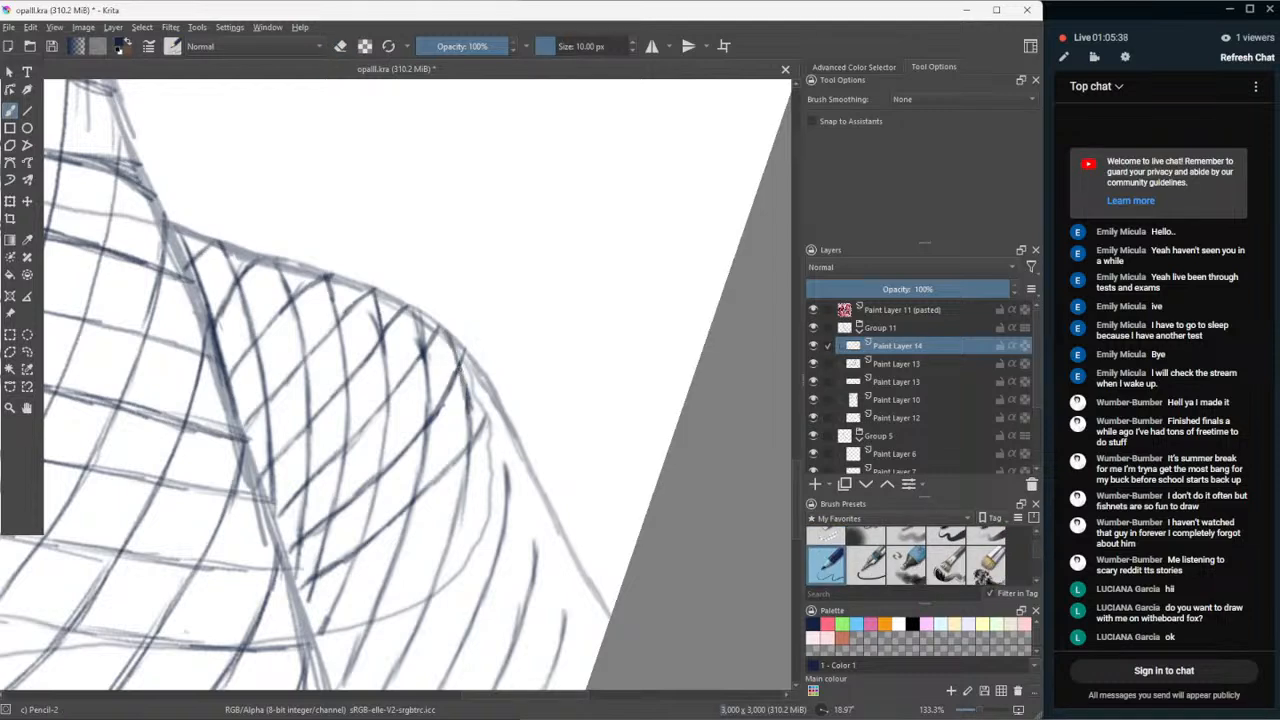
pyautogui.moveTo(461, 377); pyautogui.dragTo(470, 463)
# - Extend the outermost curved line up to the far leg's outline and darken the crossing line beside it
pyautogui.moveTo(491, 394); pyautogui.dragTo(506, 470)
pyautogui.moveTo(473, 379)
pyautogui.mouseDown()
pyautogui.moveTo(479, 415)
pyautogui.moveTo(450, 470)
pyautogui.mouseUp()
pyautogui.moveTo(456, 454); pyautogui.dragTo(420, 490)
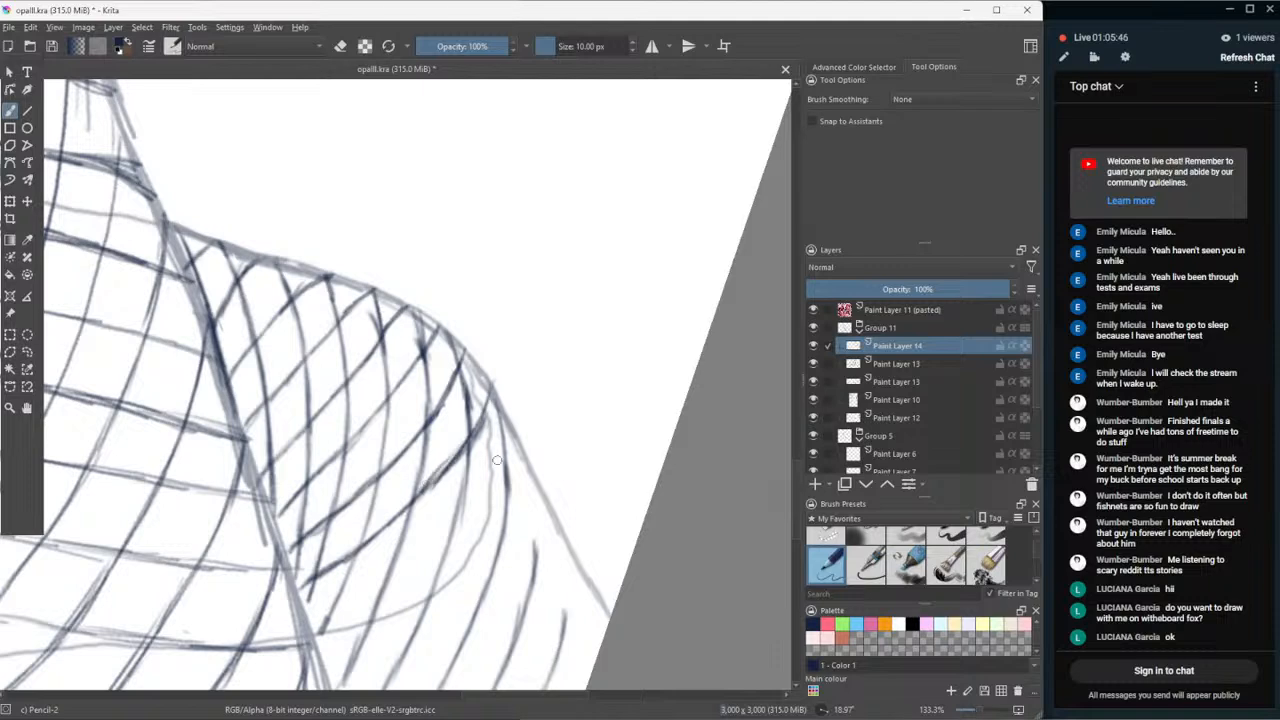
# - Extend the far leg's lower curved lines up to the outer outline and along the canvas edge, undoing the last stroke
pyautogui.scroll(-3, 511, 522)
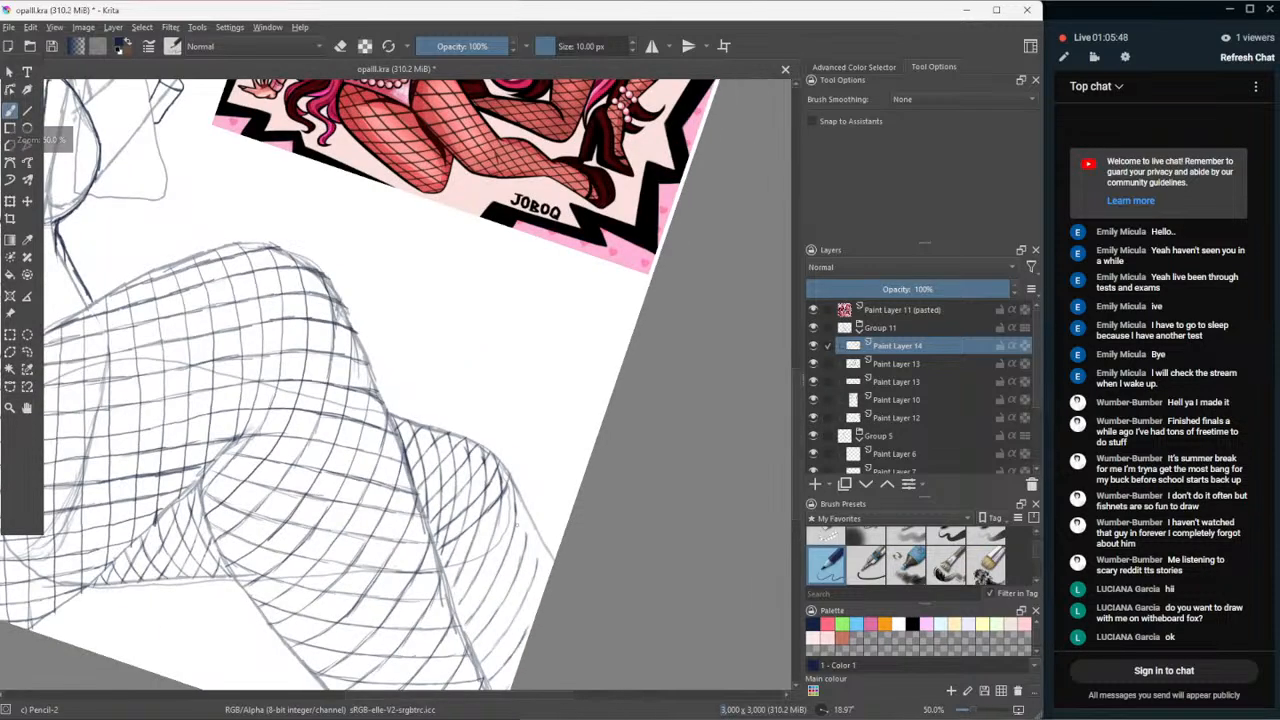
pyautogui.scroll(3, 508, 672)
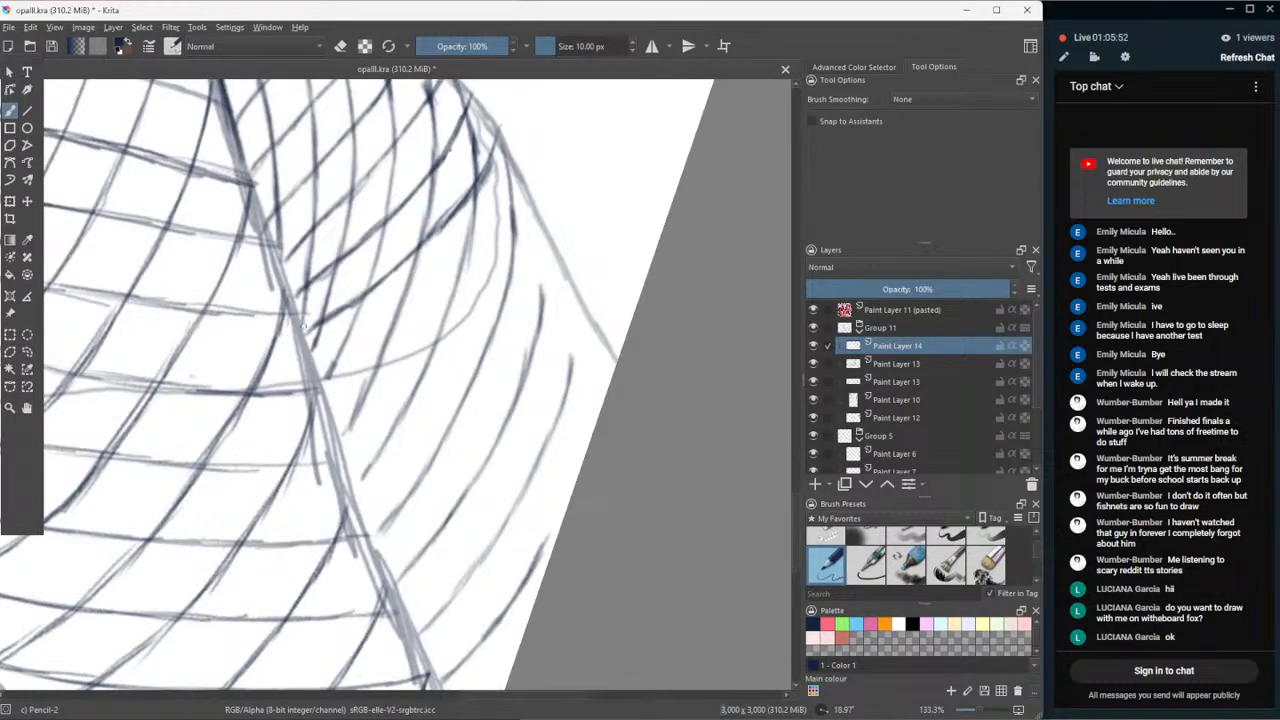
pyautogui.click(284, 267)
pyautogui.scroll(-1, 397, 541)
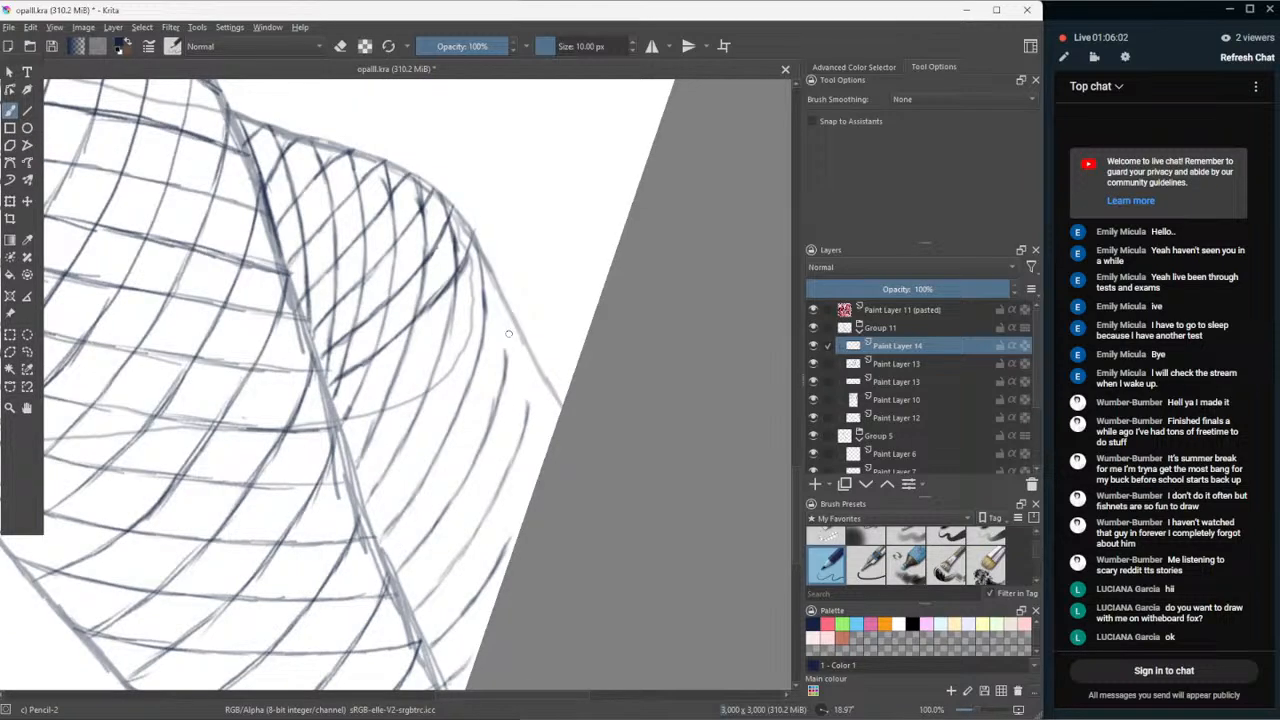
pyautogui.moveTo(506, 339)
pyautogui.mouseDown()
pyautogui.moveTo(509, 366)
pyautogui.moveTo(515, 322)
pyautogui.mouseUp()
pyautogui.moveTo(532, 376)
pyautogui.mouseDown()
pyautogui.moveTo(531, 350)
pyautogui.moveTo(530, 395)
pyautogui.moveTo(530, 378)
pyautogui.mouseUp()
pyautogui.moveTo(515, 527); pyautogui.dragTo(497, 561)
pyautogui.moveTo(518, 515)
pyautogui.mouseDown()
pyautogui.moveTo(510, 545)
pyautogui.moveTo(550, 421)
pyautogui.moveTo(545, 449)
pyautogui.mouseUp()
pyautogui.hotkey('ctrl', 'z')
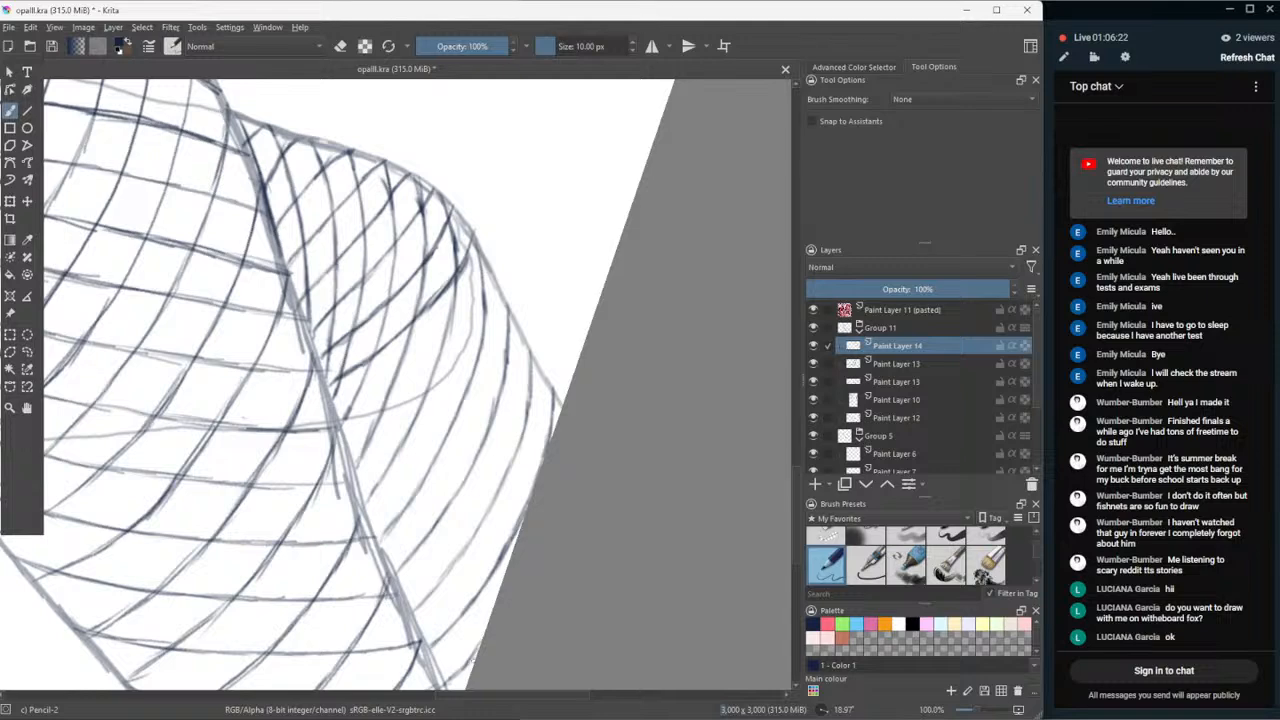
pyautogui.scroll(-2, 466, 586)
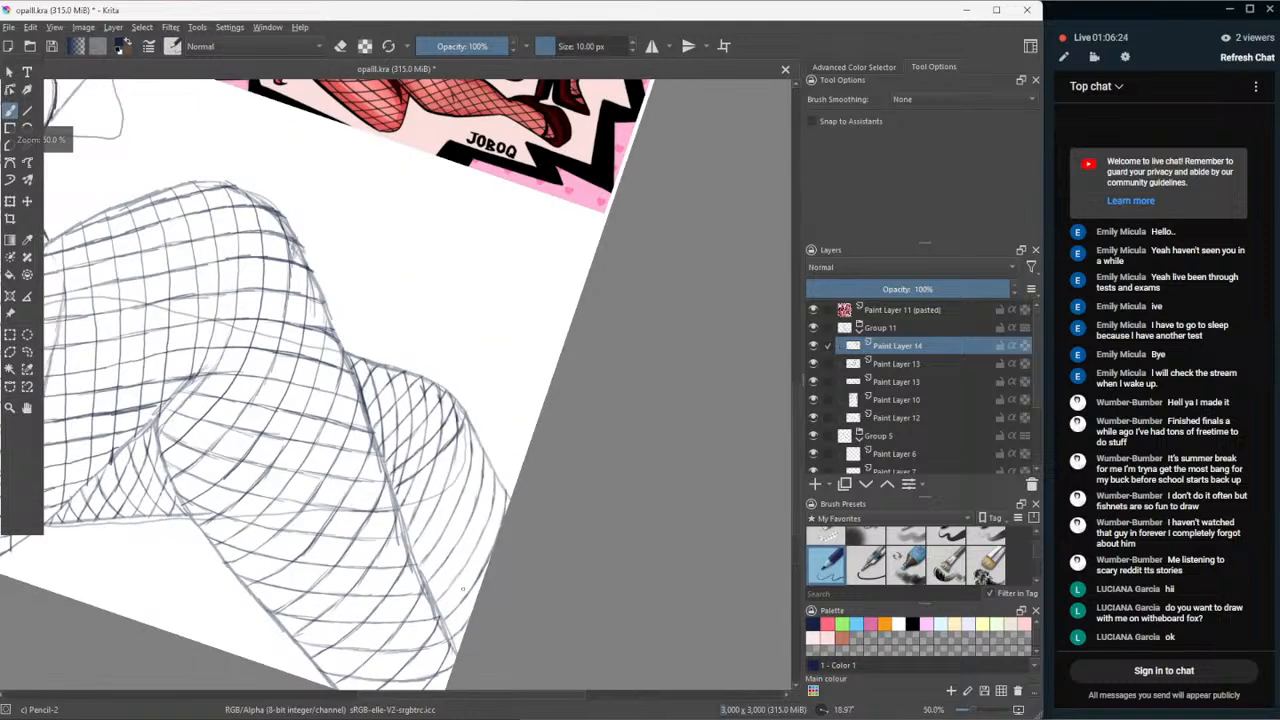
pyautogui.scroll(2, 462, 590)
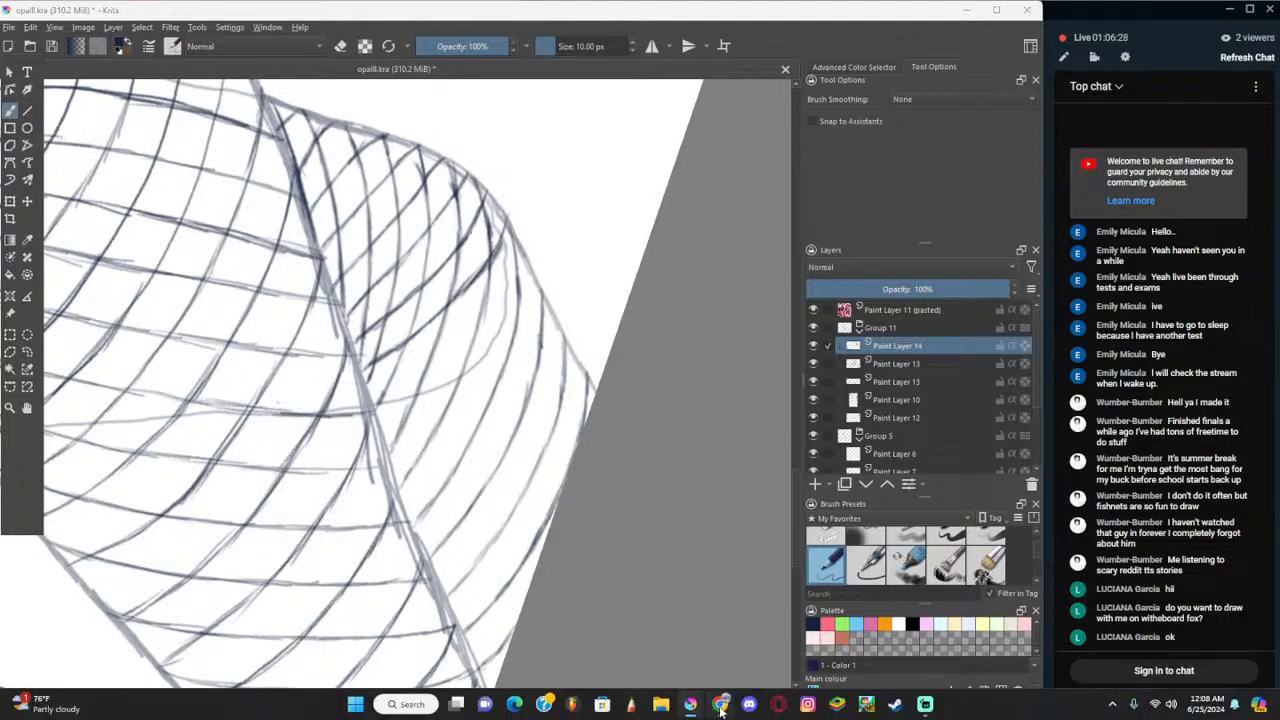
pyautogui.click(716, 705)
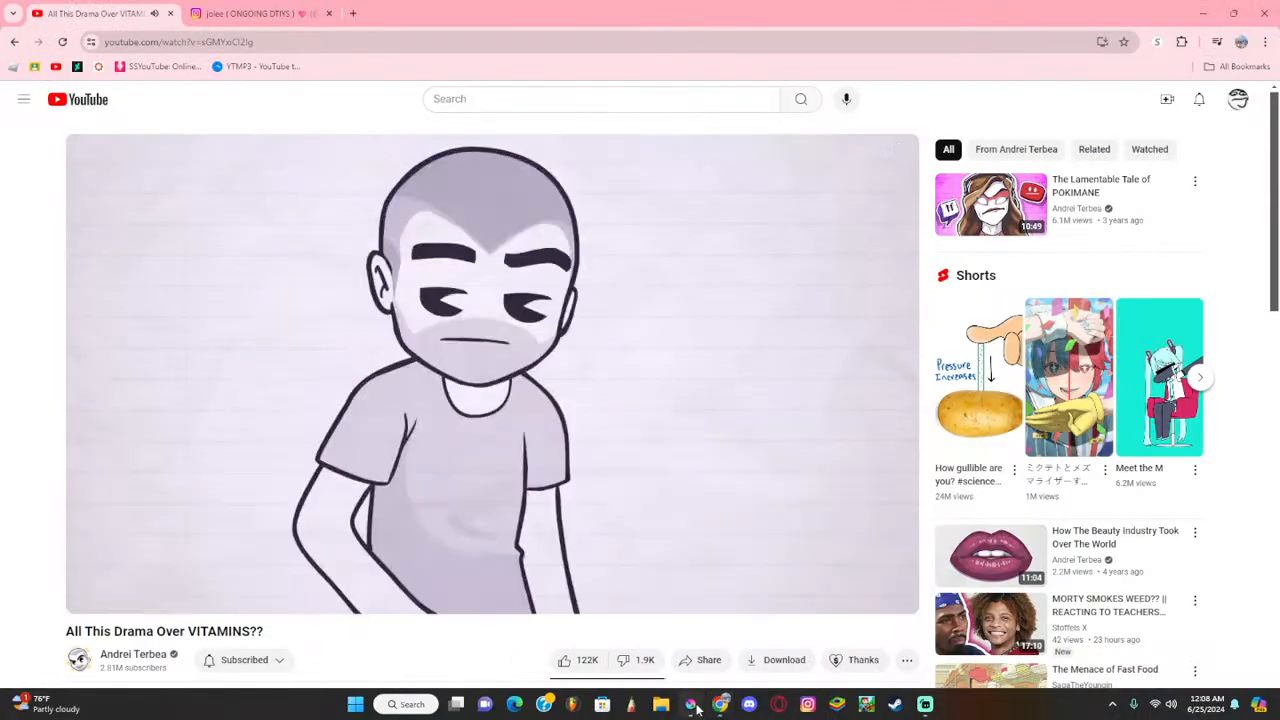
pyautogui.click(693, 705)
pyautogui.click(926, 704)
pyautogui.click(690, 705)
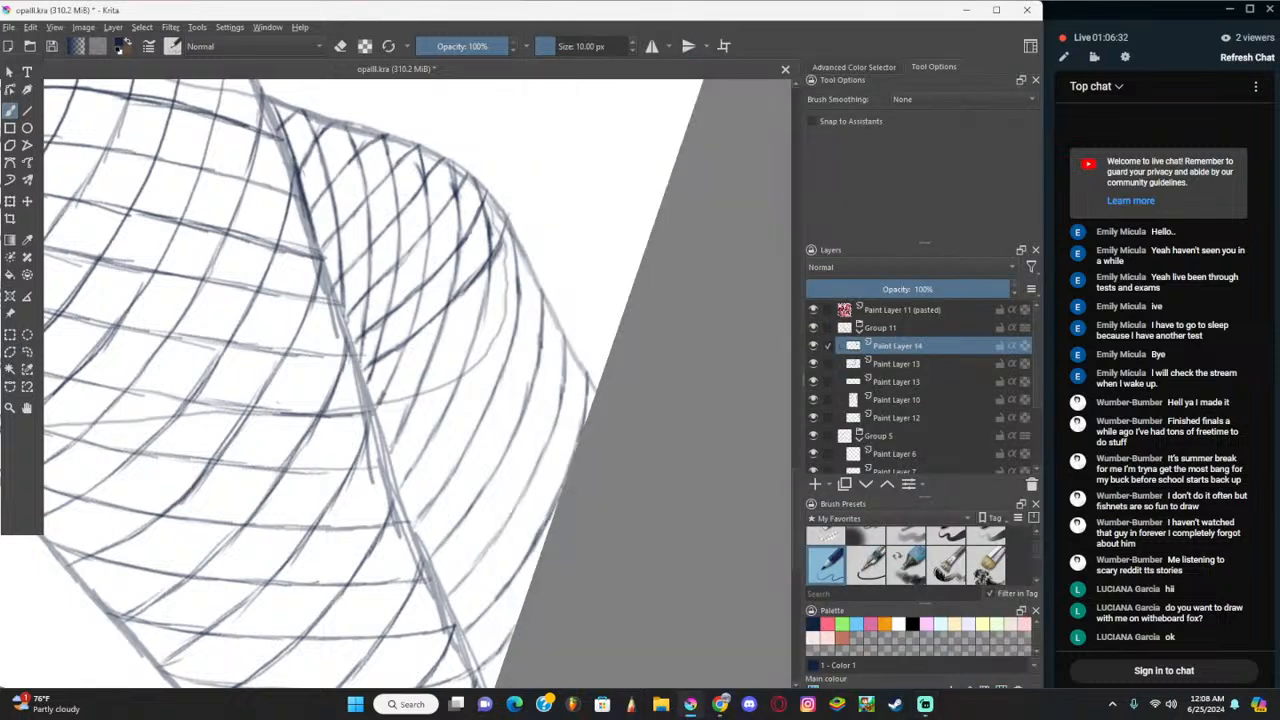
# - Draw the next crossing line from the far leg's outer outline down to the shin's edge, undoing the failed strokes
pyautogui.scroll(1, 527, 392)
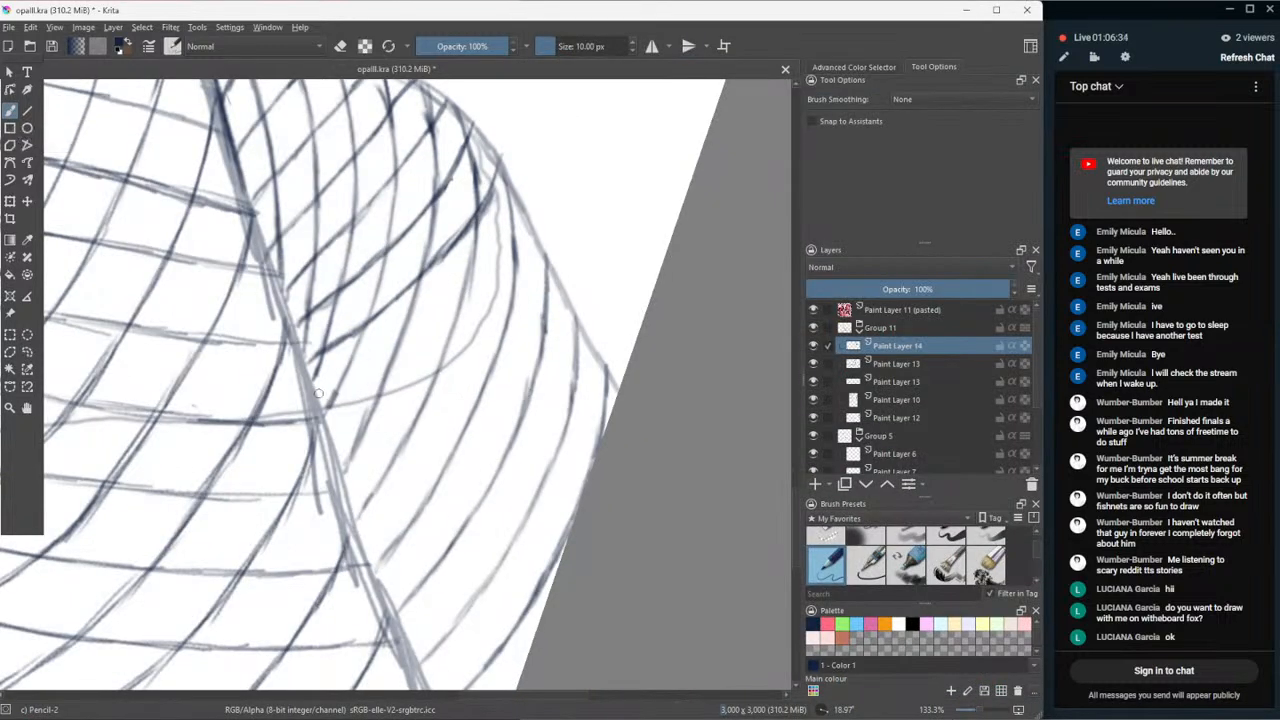
pyautogui.moveTo(322, 396); pyautogui.dragTo(370, 389)
pyautogui.hotkey('ctrl', 'z')
pyautogui.moveTo(313, 384); pyautogui.dragTo(406, 340)
pyautogui.moveTo(315, 386)
pyautogui.mouseDown()
pyautogui.moveTo(430, 338)
pyautogui.moveTo(499, 279)
pyautogui.mouseUp()
pyautogui.hotkey('ctrl', 'z')
pyautogui.moveTo(524, 209); pyautogui.dragTo(470, 290)
pyautogui.moveTo(500, 250)
pyautogui.mouseDown()
pyautogui.moveTo(463, 295)
pyautogui.moveTo(479, 276)
pyautogui.moveTo(315, 387)
pyautogui.mouseUp()
# - Draw another crossing line below it from the outer outline to the shin and reinforce its upper part
pyautogui.scroll(-3, 282, 334)
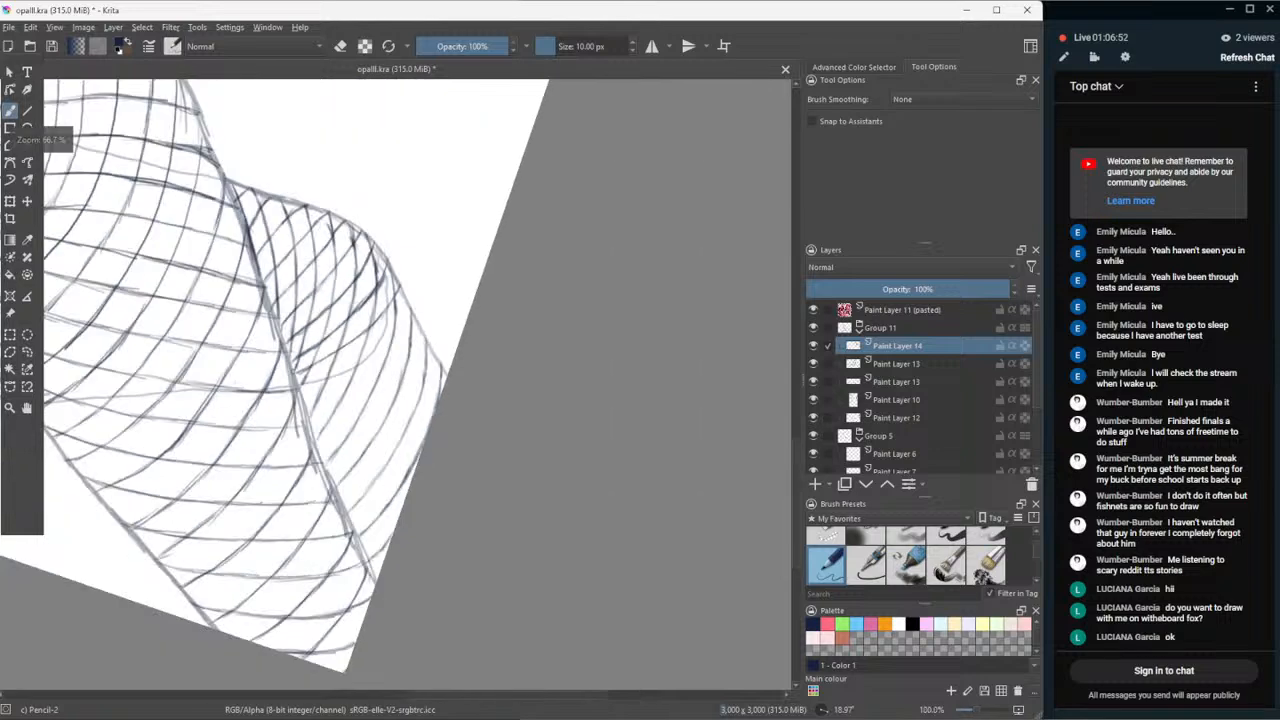
pyautogui.scroll(2, 272, 334)
pyautogui.scroll(1, 320, 381)
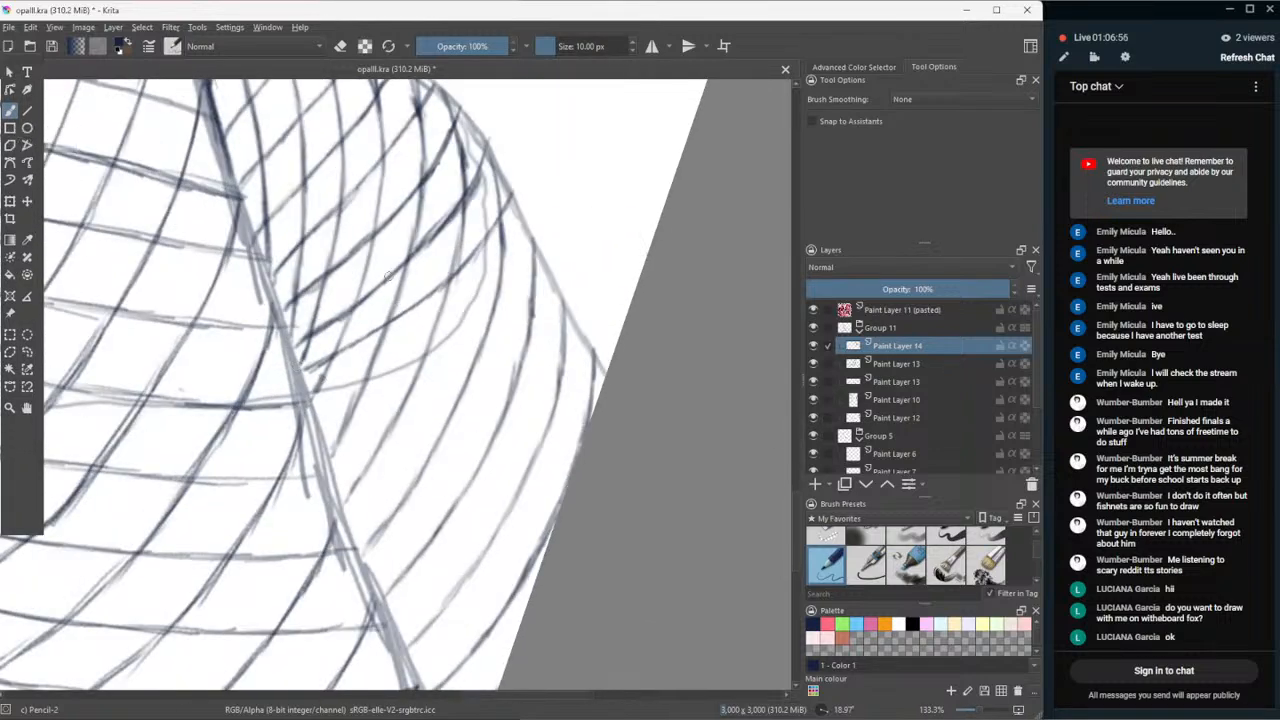
pyautogui.moveTo(527, 265); pyautogui.dragTo(450, 335)
pyautogui.moveTo(490, 298)
pyautogui.mouseDown()
pyautogui.moveTo(451, 333)
pyautogui.moveTo(491, 300)
pyautogui.moveTo(313, 403)
pyautogui.mouseUp()
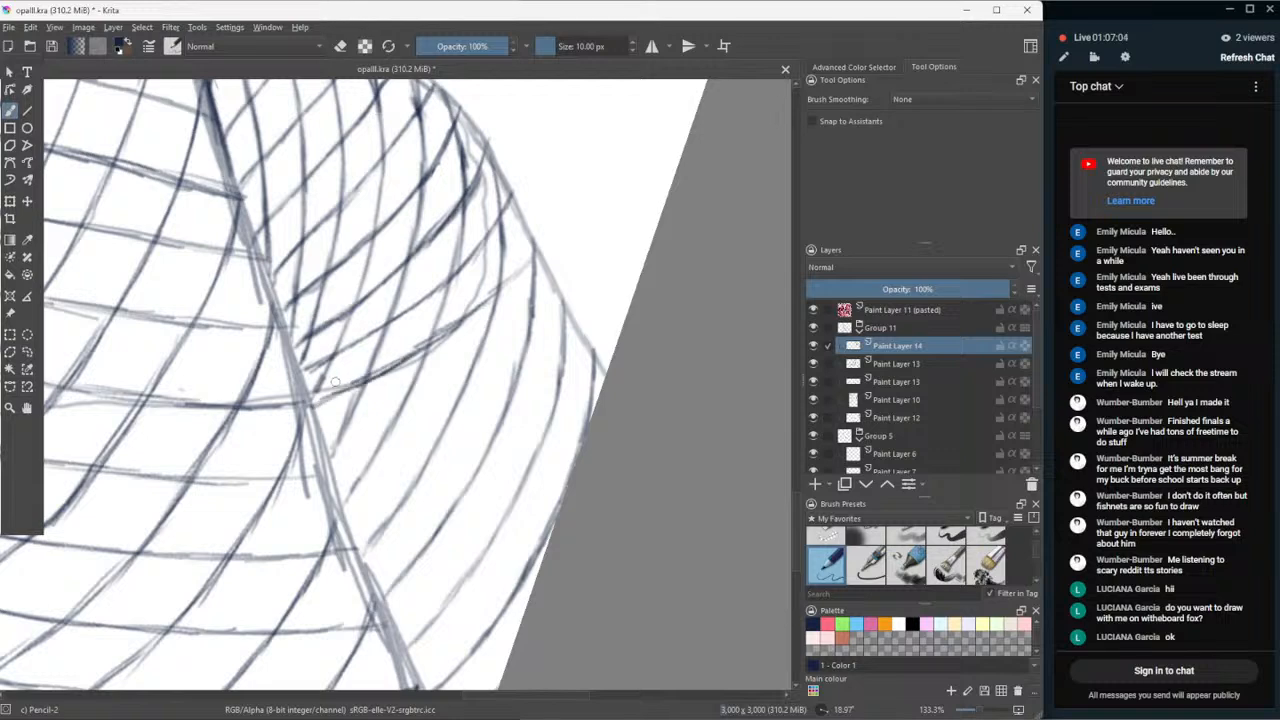
pyautogui.moveTo(536, 256); pyautogui.dragTo(462, 322)
# - Undo the short starting stroke and draw the following crossing line from the outer outline toward the shin
pyautogui.moveTo(561, 303)
pyautogui.mouseDown()
pyautogui.moveTo(541, 326)
pyautogui.moveTo(545, 311)
pyautogui.mouseUp()
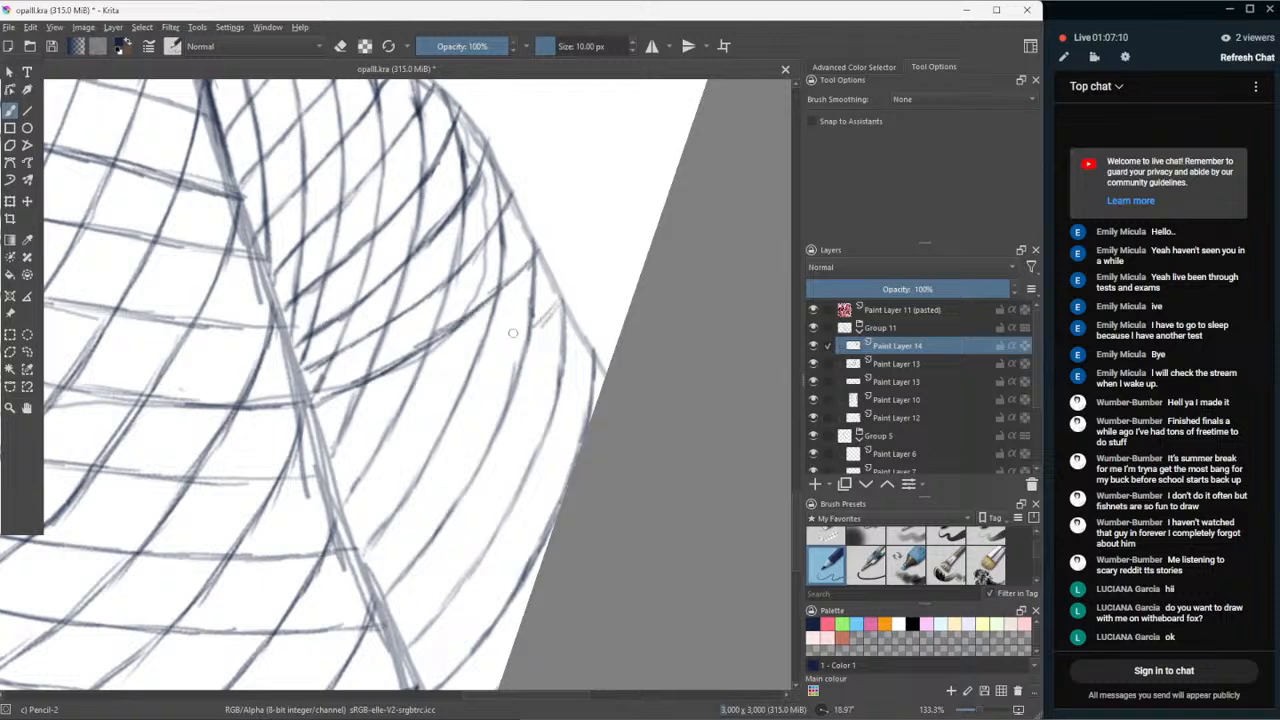
pyautogui.hotkey('ctrl', 'z')
pyautogui.moveTo(552, 300)
pyautogui.mouseDown()
pyautogui.moveTo(444, 381)
pyautogui.moveTo(320, 436)
pyautogui.moveTo(399, 404)
pyautogui.mouseUp()
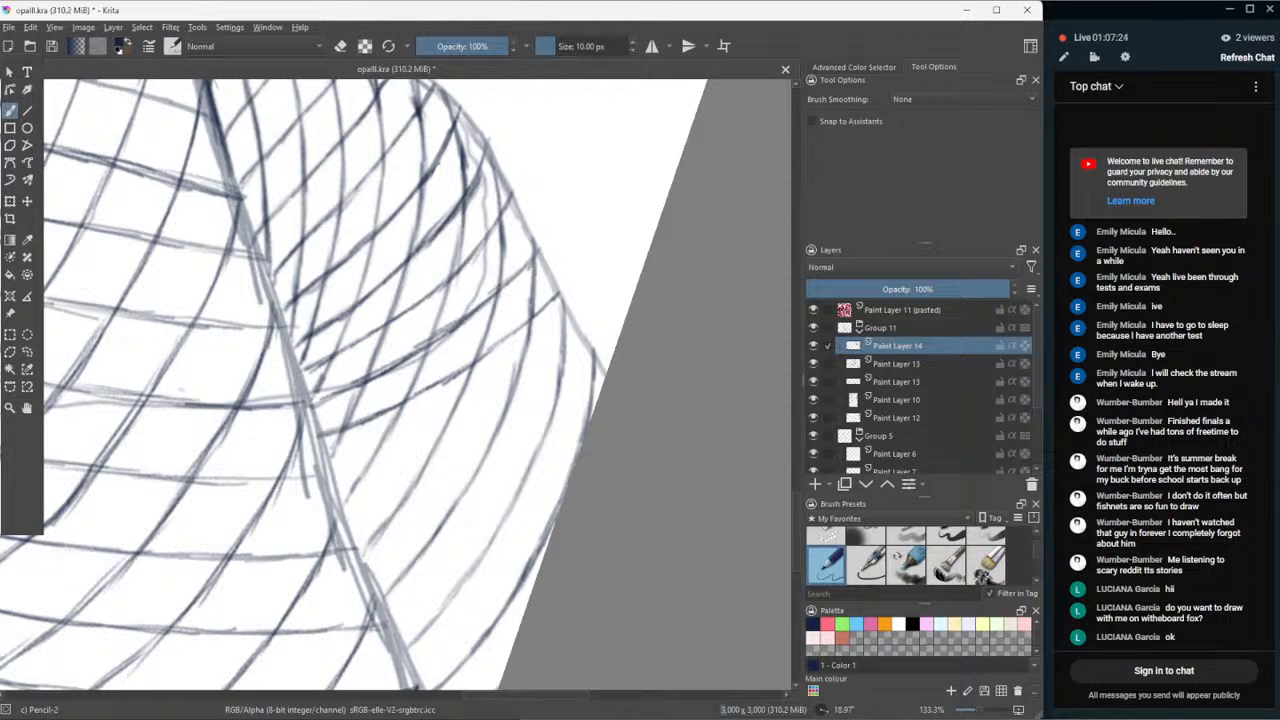
# - Erase the middle of the curved line near the outer outline and redraw it as a smoother curve with Pencil-2
pyautogui.click(829, 542)
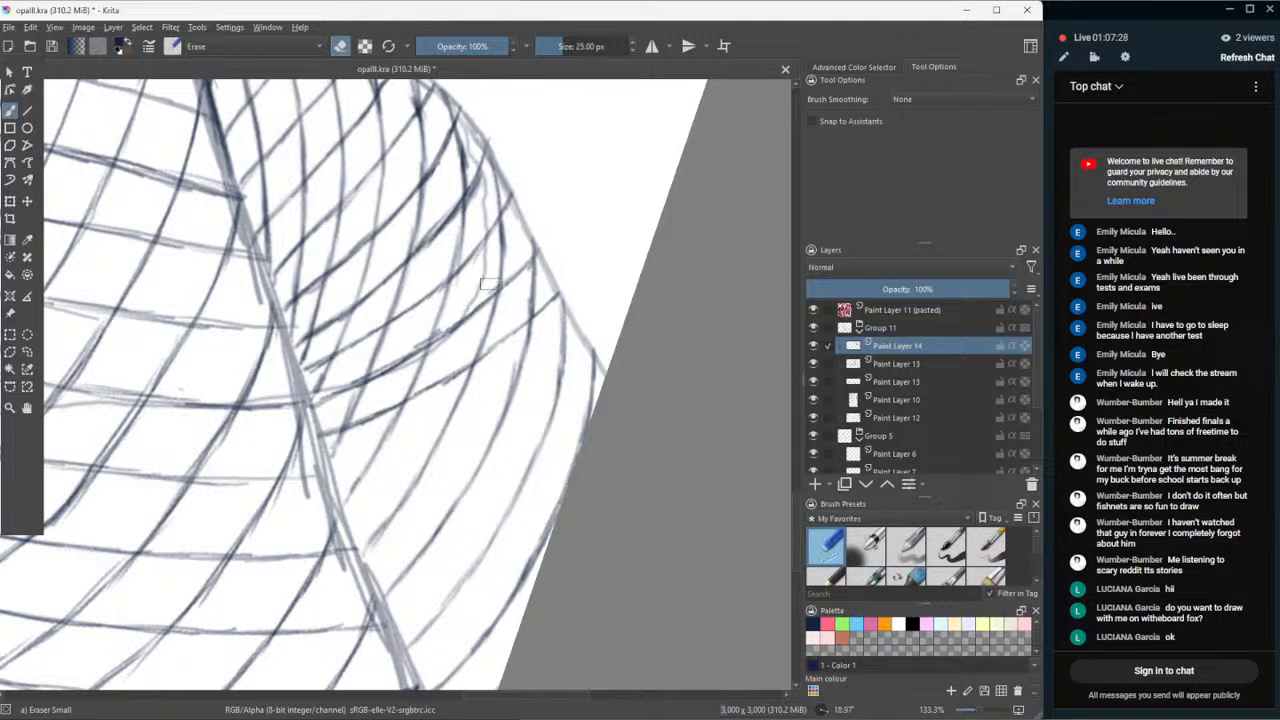
pyautogui.moveTo(518, 268)
pyautogui.mouseDown()
pyautogui.moveTo(543, 243)
pyautogui.moveTo(544, 257)
pyautogui.moveTo(480, 306)
pyautogui.mouseUp()
pyautogui.moveTo(502, 241); pyautogui.dragTo(473, 353)
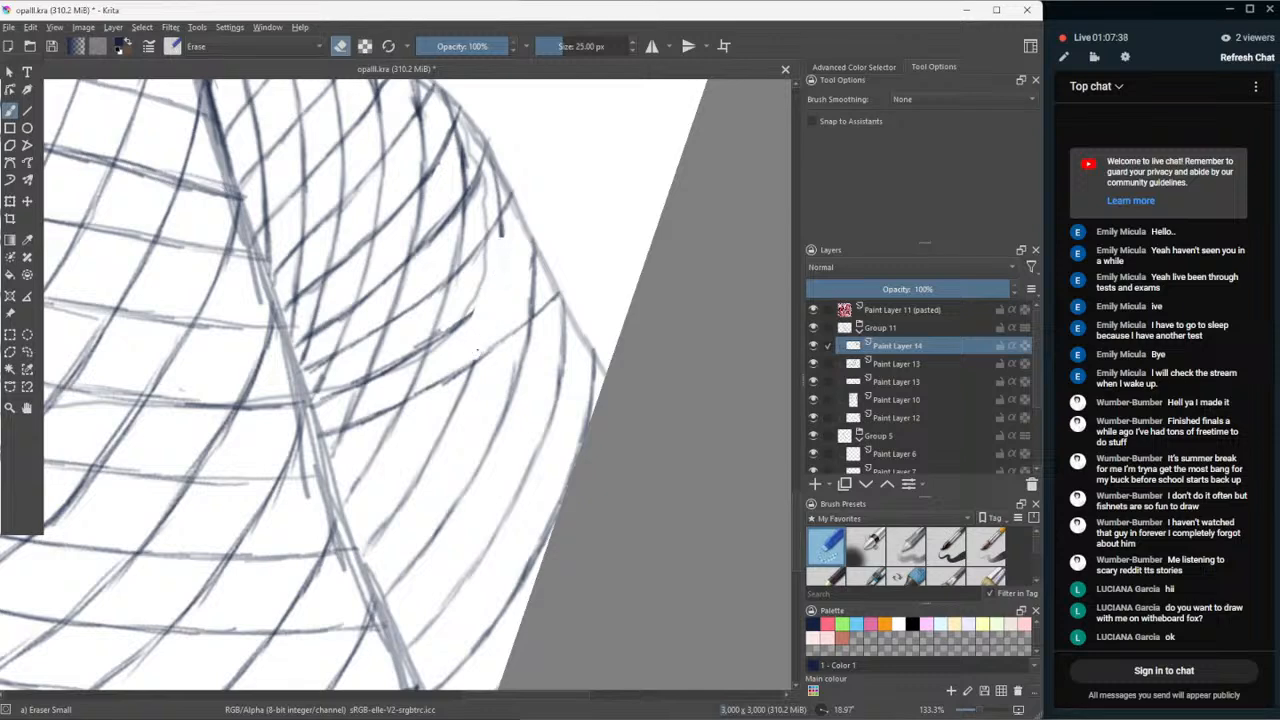
pyautogui.press('/')
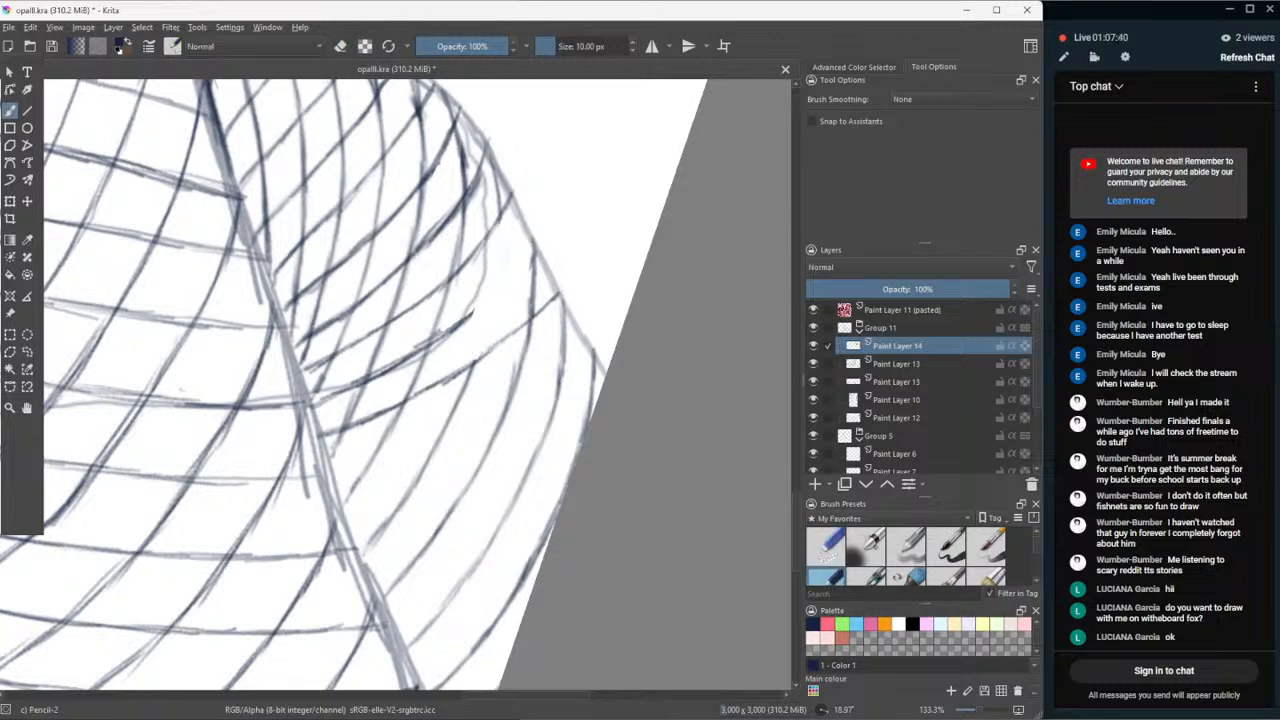
pyautogui.moveTo(502, 214); pyautogui.dragTo(475, 350)
pyautogui.moveTo(482, 324); pyautogui.dragTo(470, 377)
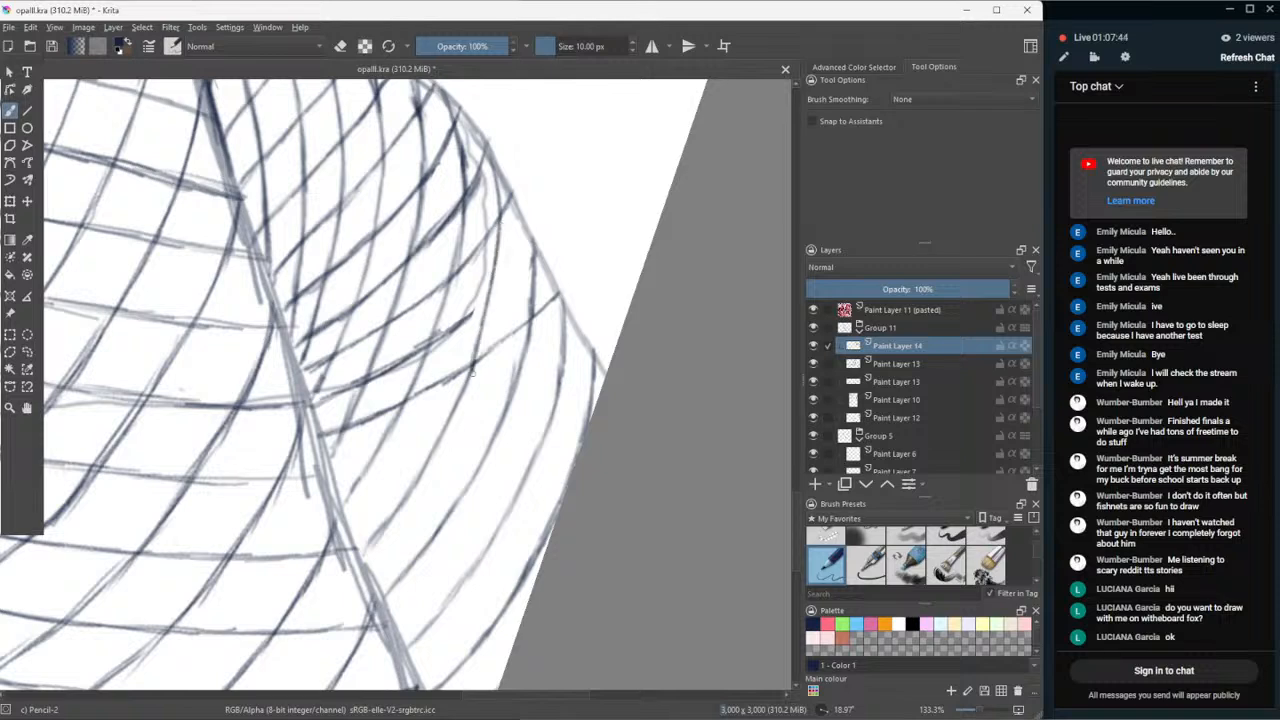
# - Reconnect the two lowest crossing lines through the erased gap up to the far leg's outer outline
pyautogui.moveTo(462, 326); pyautogui.dragTo(532, 246)
pyautogui.moveTo(522, 260); pyautogui.dragTo(536, 241)
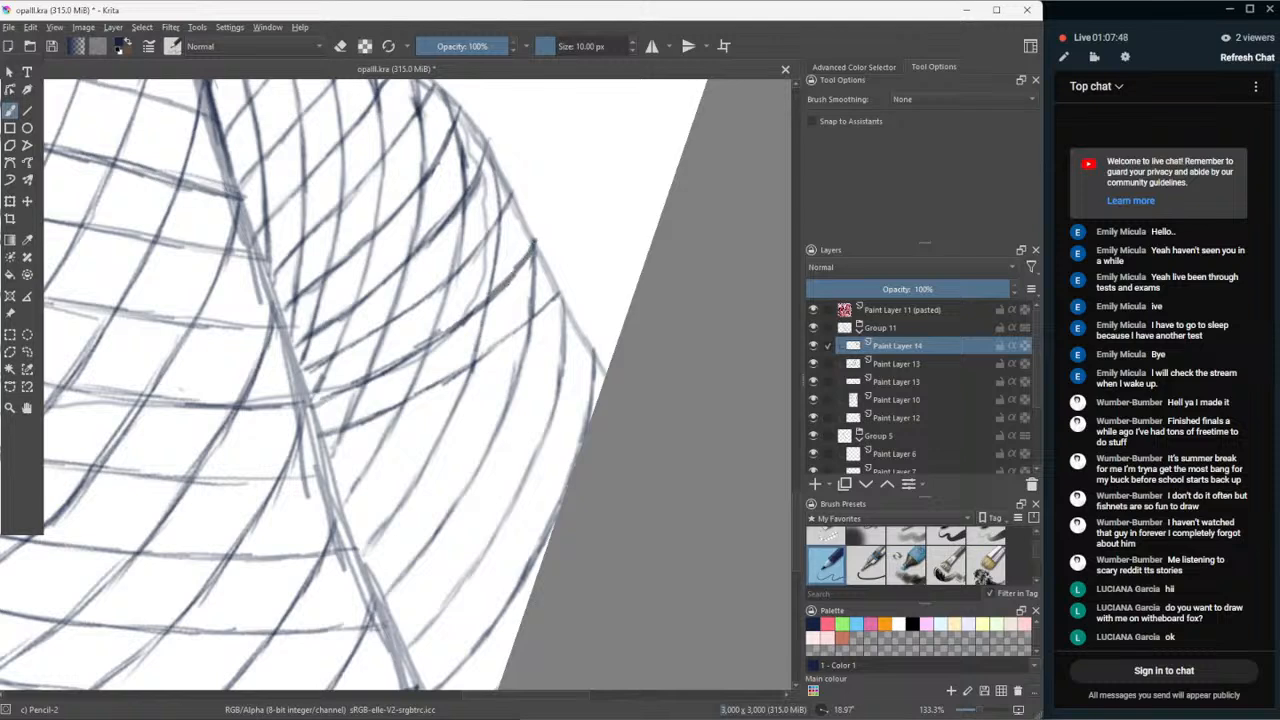
pyautogui.moveTo(558, 283); pyautogui.dragTo(516, 326)
pyautogui.moveTo(515, 332); pyautogui.dragTo(484, 356)
pyautogui.click(690, 706)
pyautogui.click(394, 551)
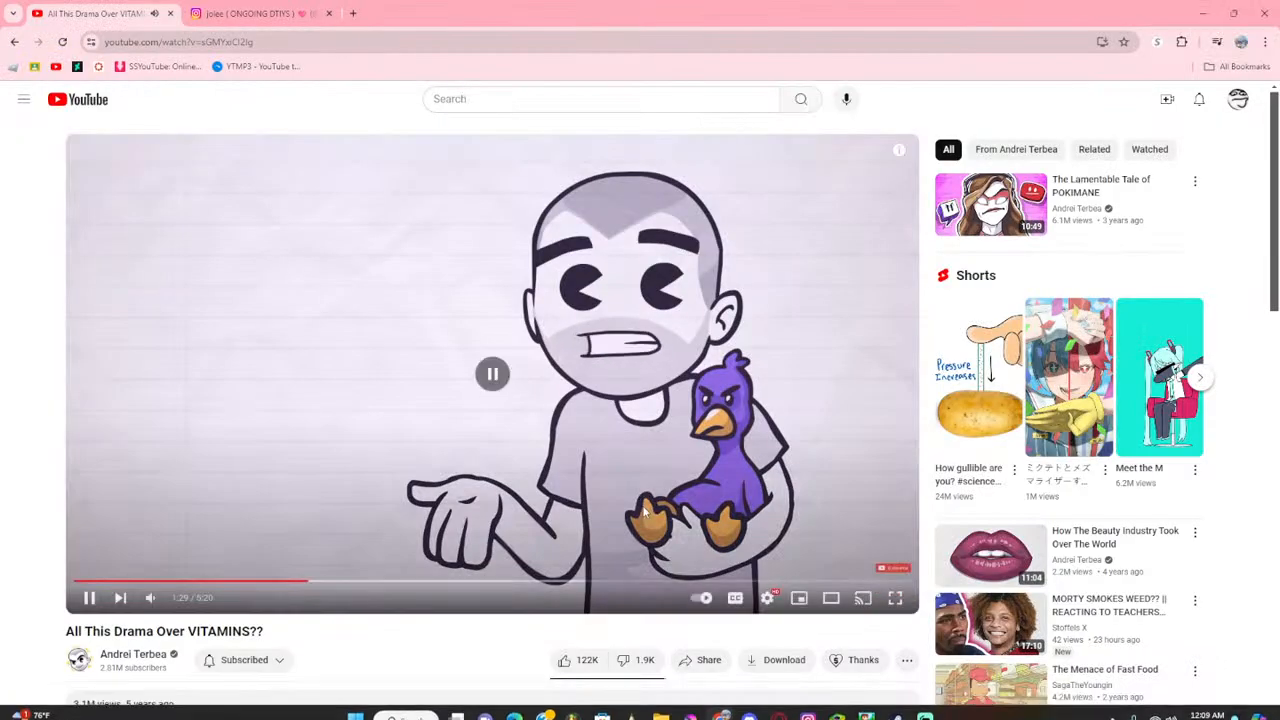
# - Expand the YouTube video's description to view its full text
pyautogui.scroll(-3, 384, 556)
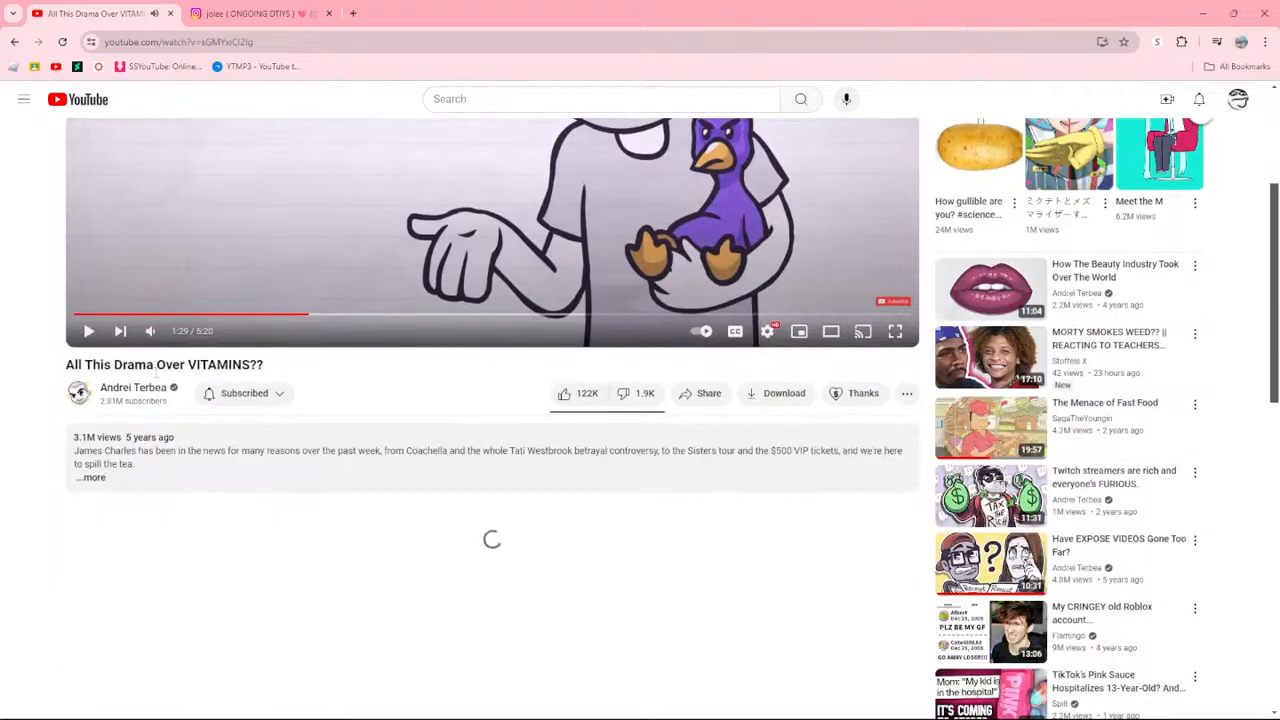
pyautogui.click(166, 437)
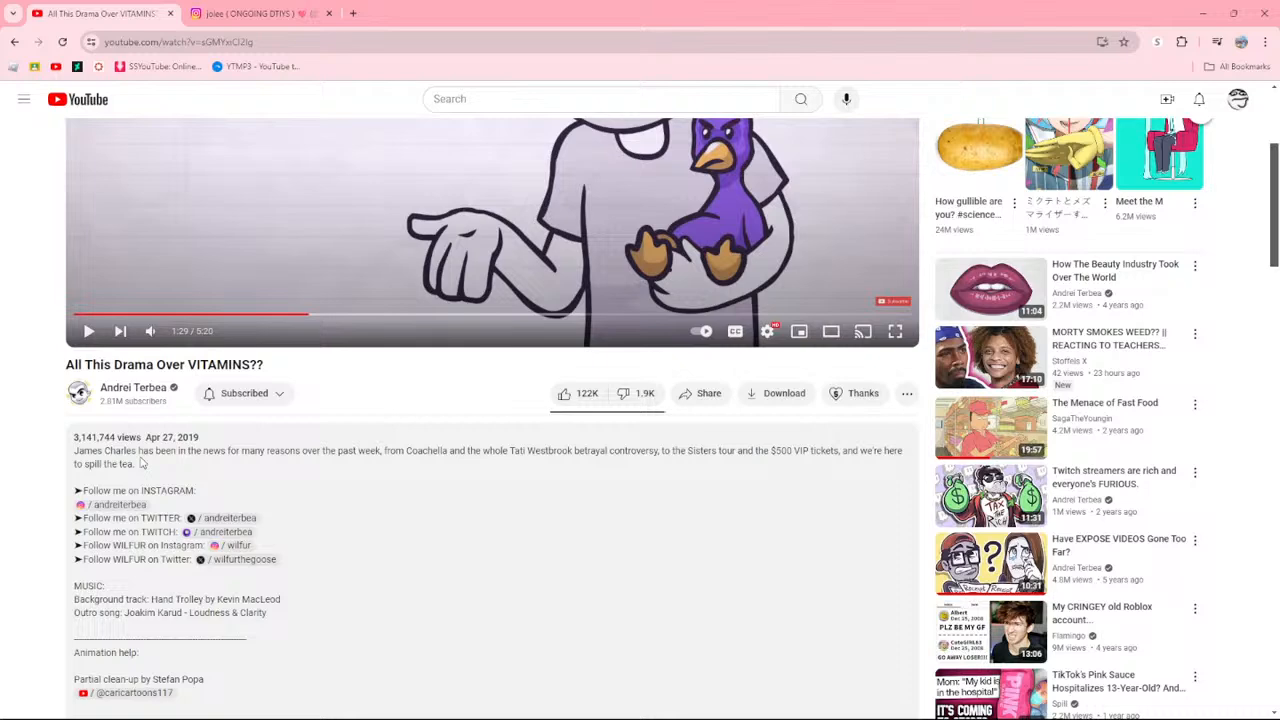
pyautogui.scroll(2, 250, 420)
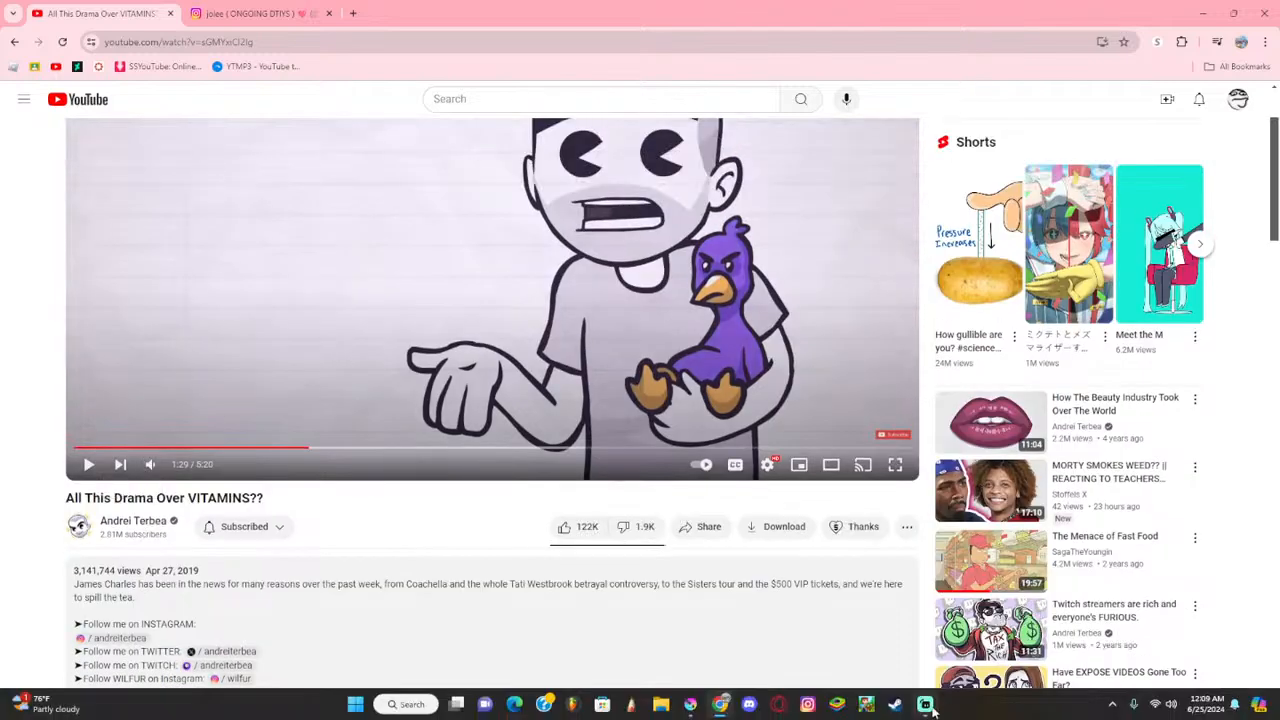
# - Resume the video, bring up the Streamlabs live chat, and switch back to Krita
pyautogui.click(925, 704)
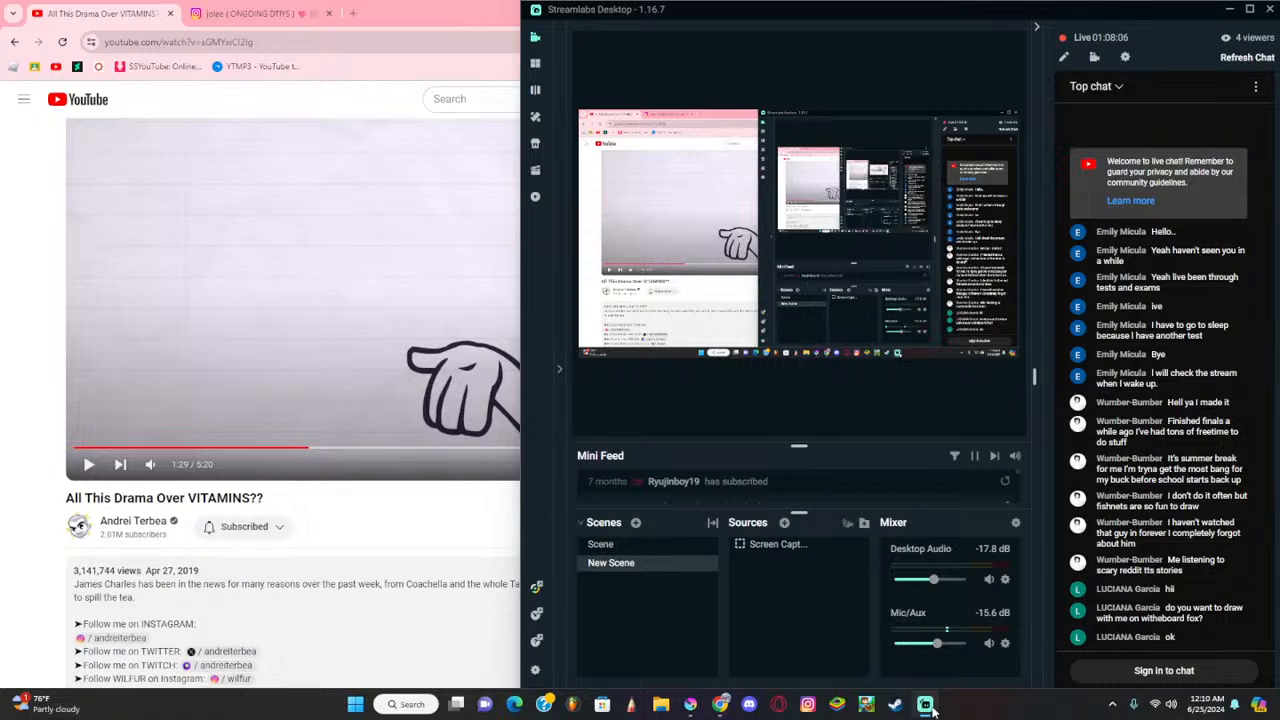
pyautogui.click(402, 307)
pyautogui.click(925, 705)
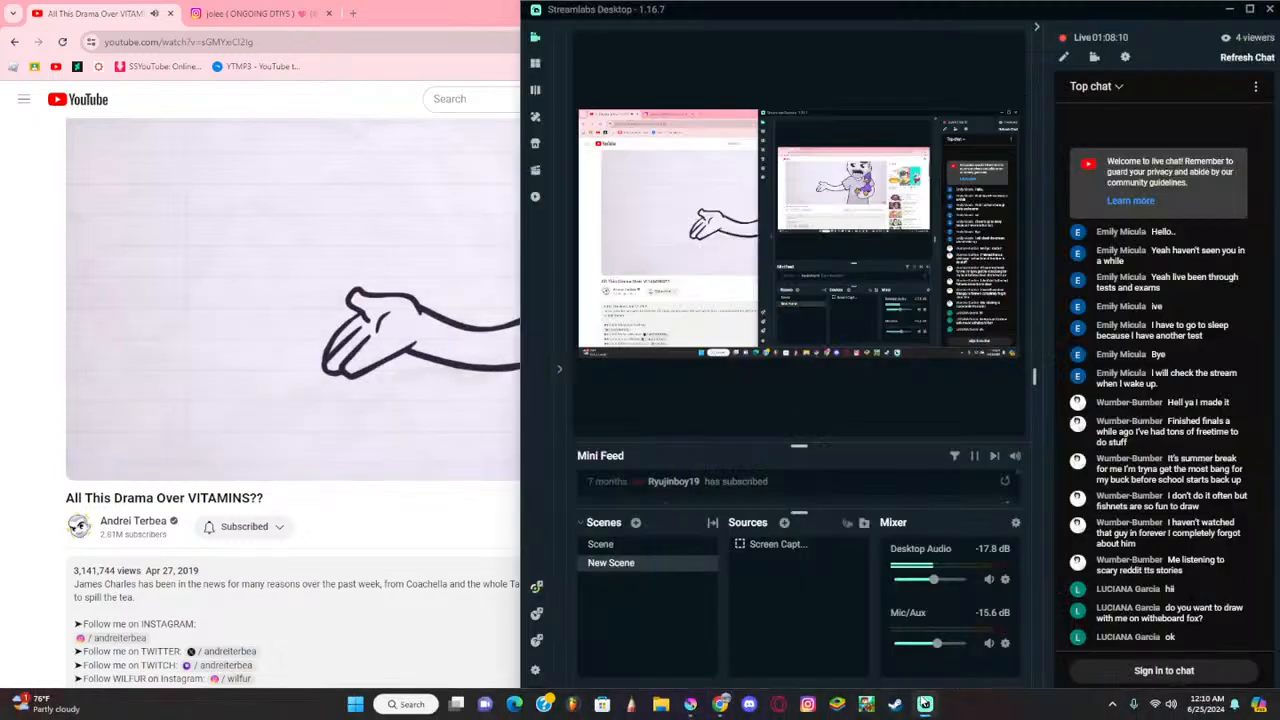
pyautogui.click(690, 704)
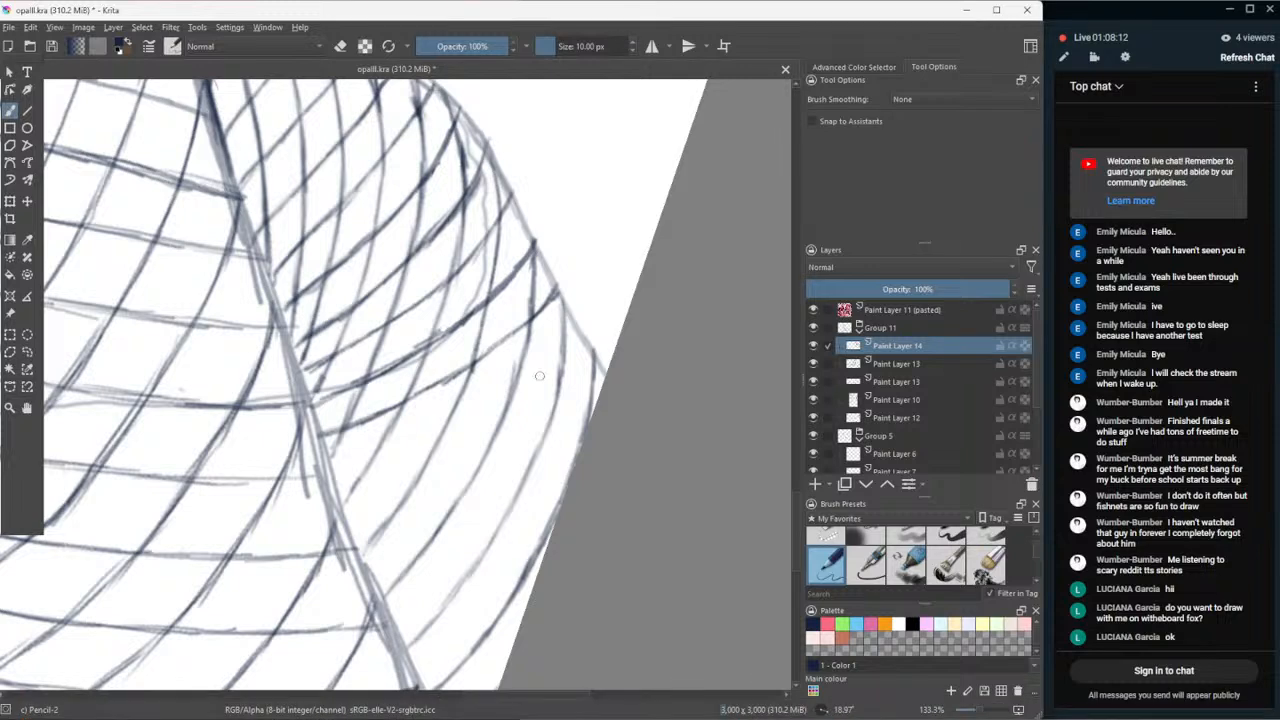
# - Draw the next crossing line over the far leg's mesh to the shin and redo its lower end
pyautogui.scroll(-3, 540, 376)
pyautogui.scroll(3, 538, 374)
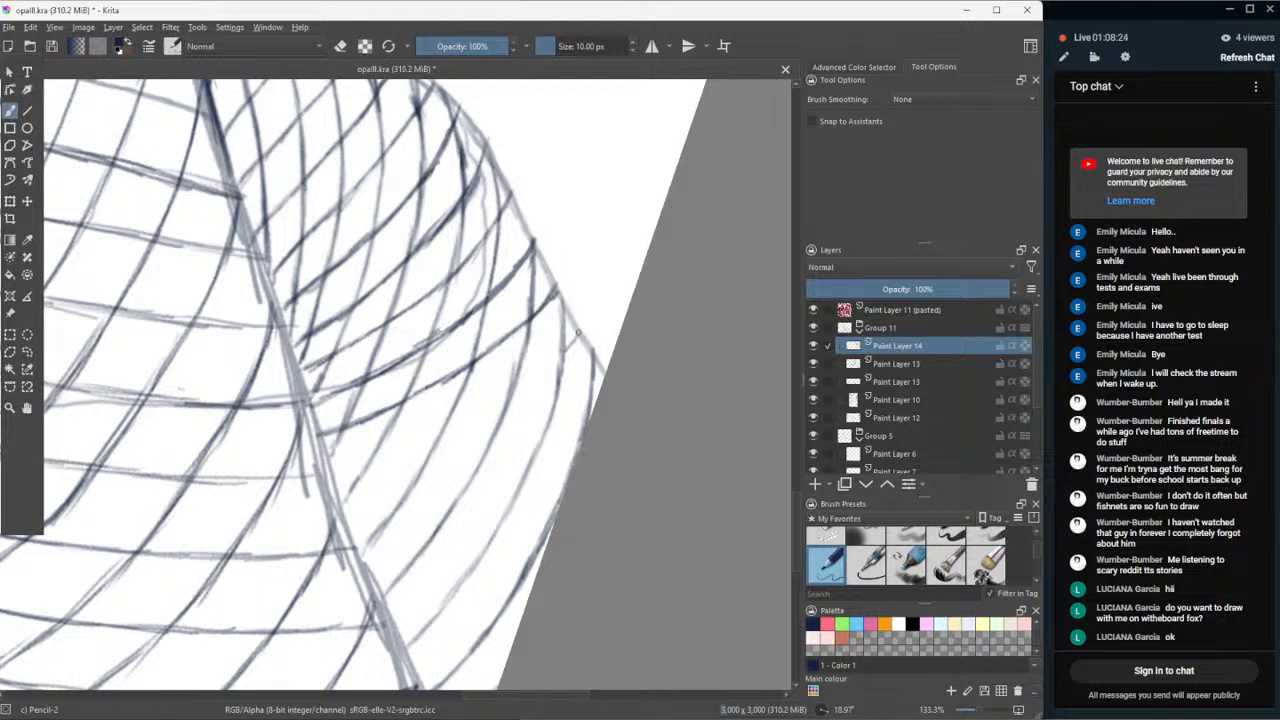
pyautogui.moveTo(552, 362)
pyautogui.mouseDown()
pyautogui.moveTo(498, 403)
pyautogui.moveTo(331, 472)
pyautogui.mouseUp()
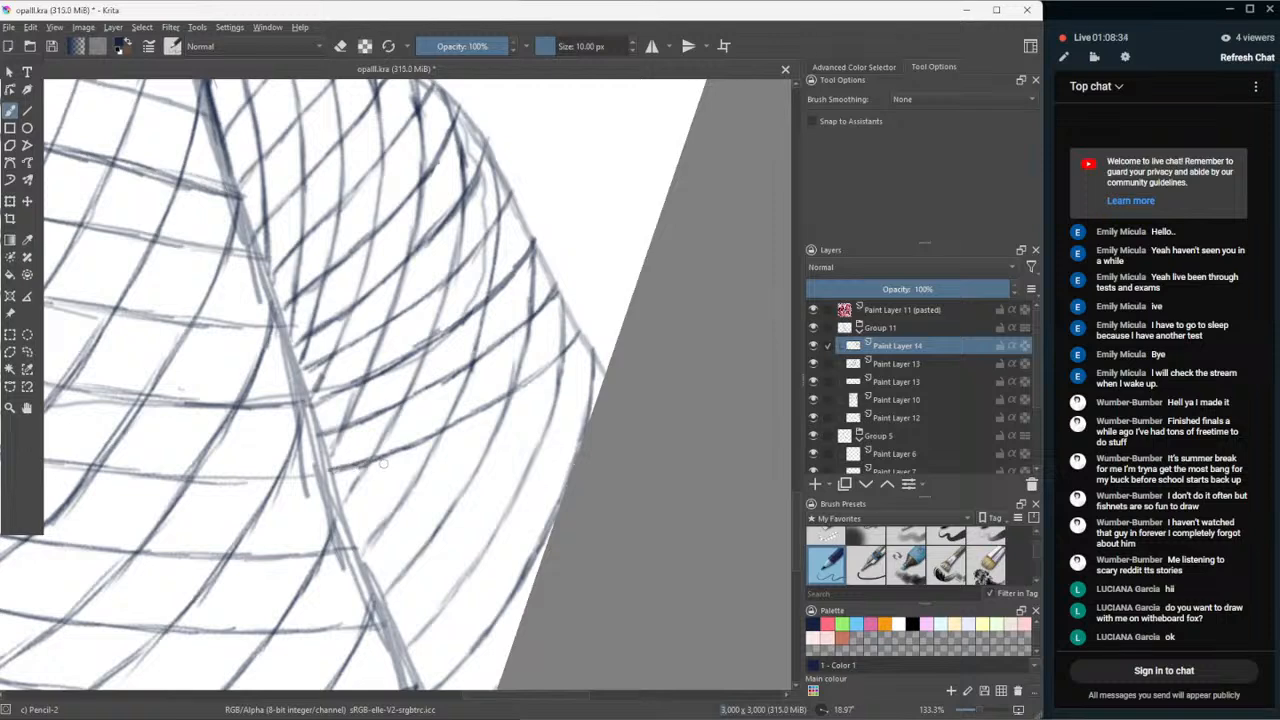
pyautogui.hotkey('ctrl', 'z')
pyautogui.hotkey('ctrl', 'z')
pyautogui.moveTo(366, 463); pyautogui.dragTo(331, 472)
pyautogui.moveTo(364, 464); pyautogui.dragTo(336, 472)
pyautogui.moveTo(384, 458); pyautogui.dragTo(338, 471)
# - Draw another crossing line from the far leg's outer outline down to the shin, replacing the short starting stroke
pyautogui.moveTo(581, 402); pyautogui.dragTo(600, 378)
pyautogui.hotkey('ctrl', 'z')
pyautogui.moveTo(602, 377)
pyautogui.mouseDown()
pyautogui.moveTo(530, 430)
pyautogui.moveTo(573, 406)
pyautogui.moveTo(445, 471)
pyautogui.mouseUp()
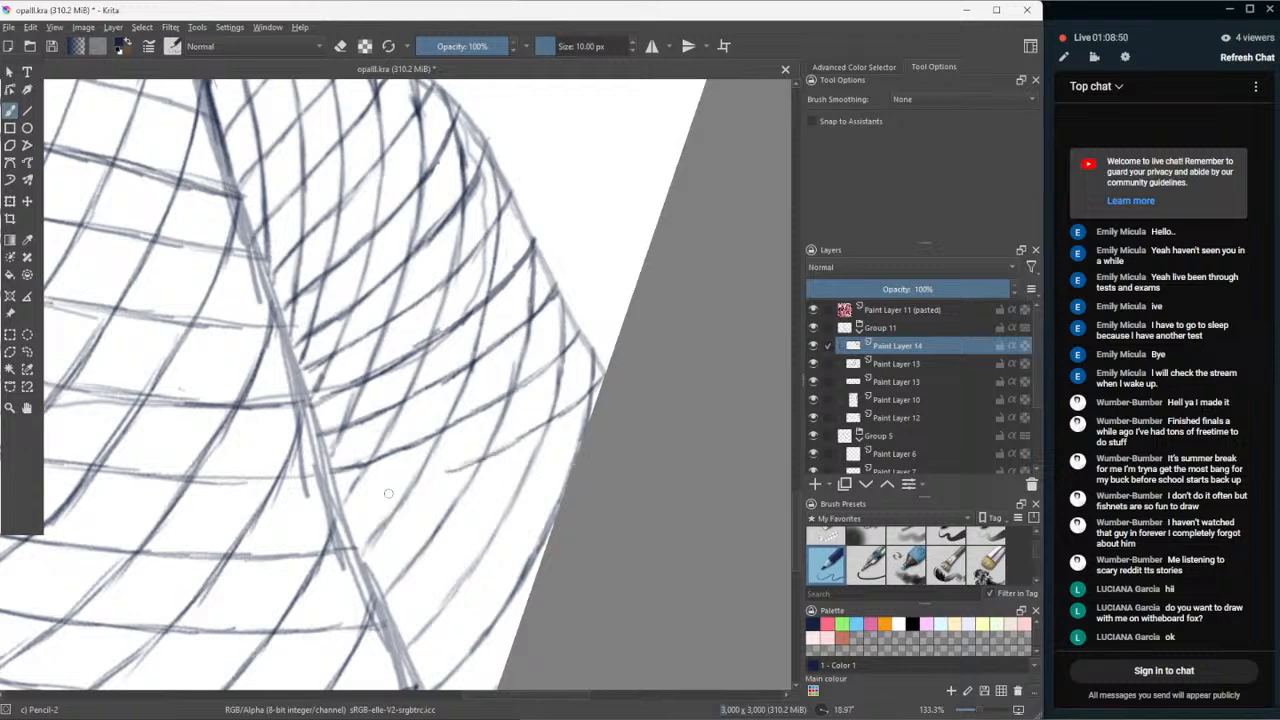
pyautogui.moveTo(450, 472); pyautogui.dragTo(344, 506)
# - Fill the far leg's lowest part with short crossing lines running from the shin toward the canvas edge
pyautogui.moveTo(204, 500); pyautogui.dragTo(270, 566)
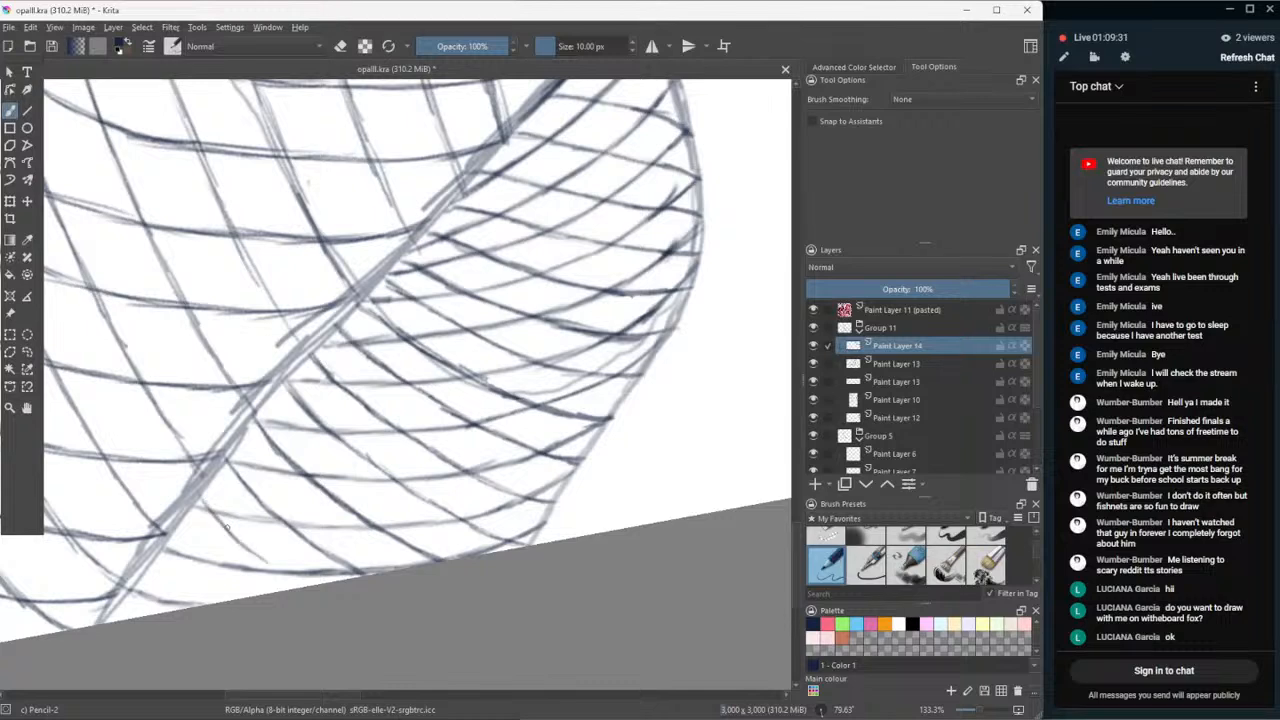
pyautogui.moveTo(226, 526)
pyautogui.mouseDown()
pyautogui.moveTo(304, 585)
pyautogui.moveTo(240, 544)
pyautogui.moveTo(202, 496)
pyautogui.mouseUp()
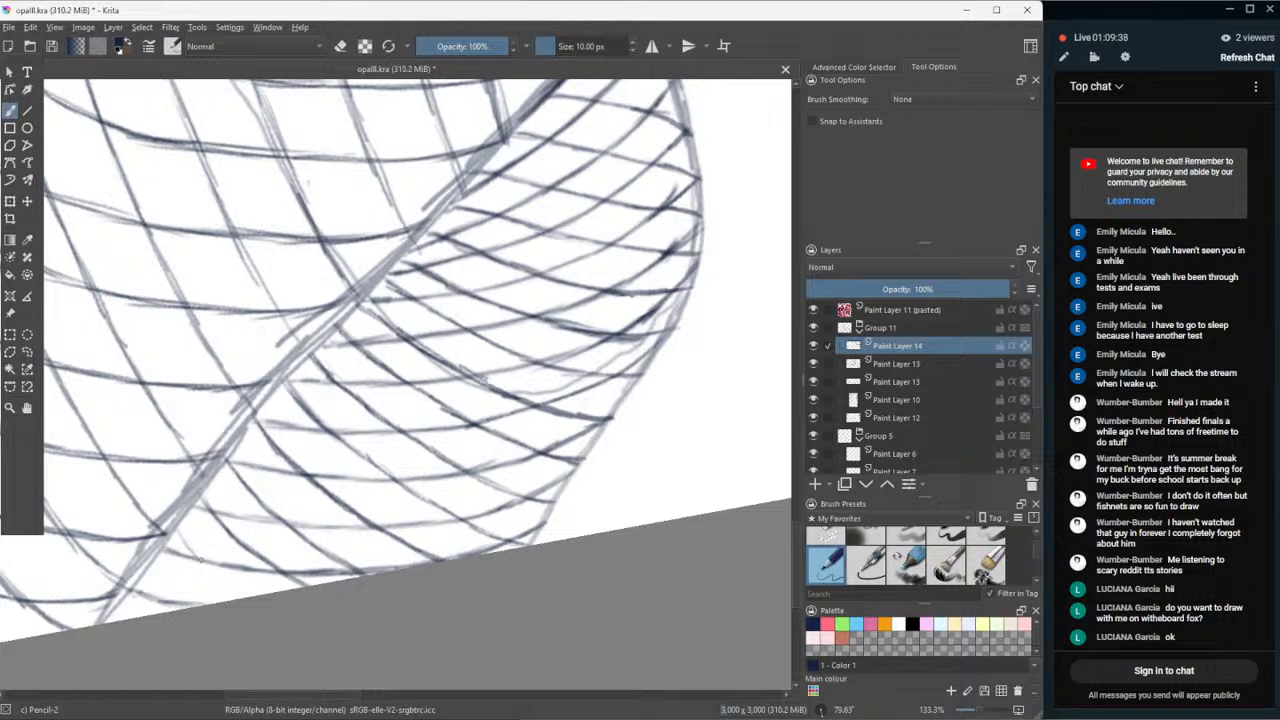
pyautogui.moveTo(222, 580); pyautogui.dragTo(172, 518)
pyautogui.moveTo(153, 557)
pyautogui.mouseDown()
pyautogui.moveTo(189, 606)
pyautogui.moveTo(162, 570)
pyautogui.mouseUp()
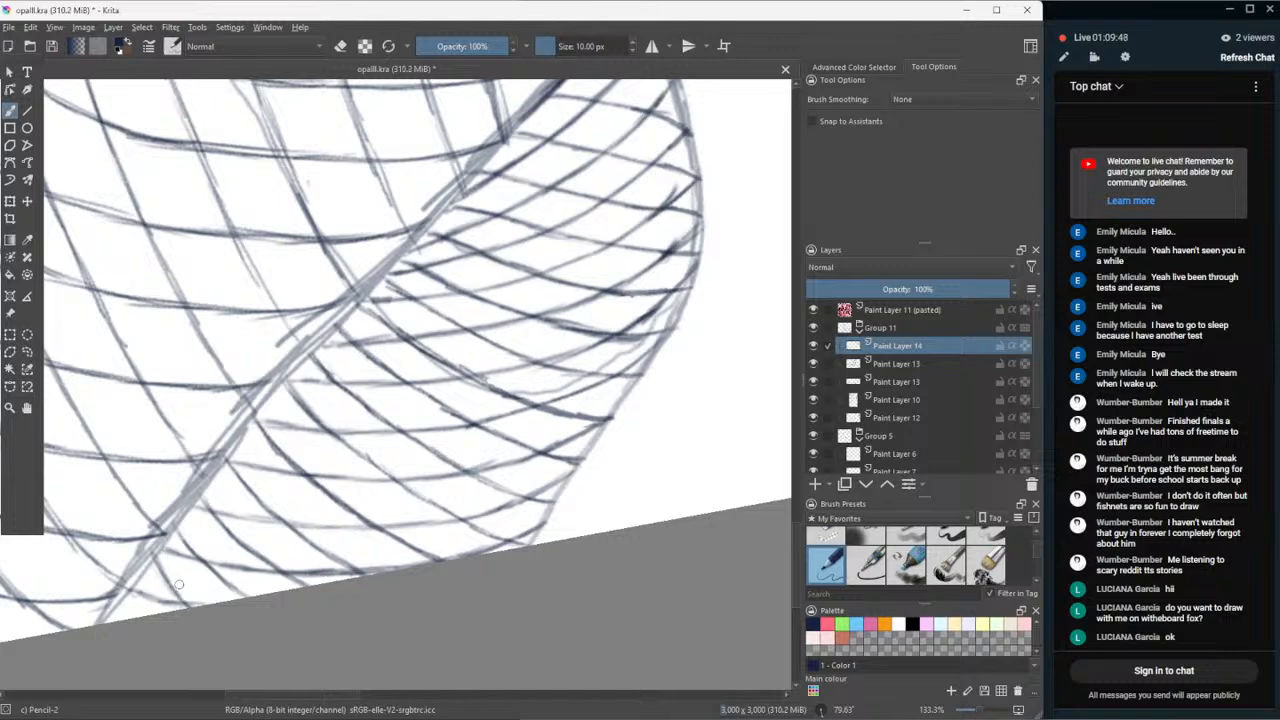
pyautogui.hotkey('ctrl', 'z')
pyautogui.moveTo(152, 561); pyautogui.dragTo(185, 603)
# - Identify the collar's layer by toggling its visibility and add a new paint layer directly beneath Paint Layer 12
pyautogui.scroll(-2, 168, 632)
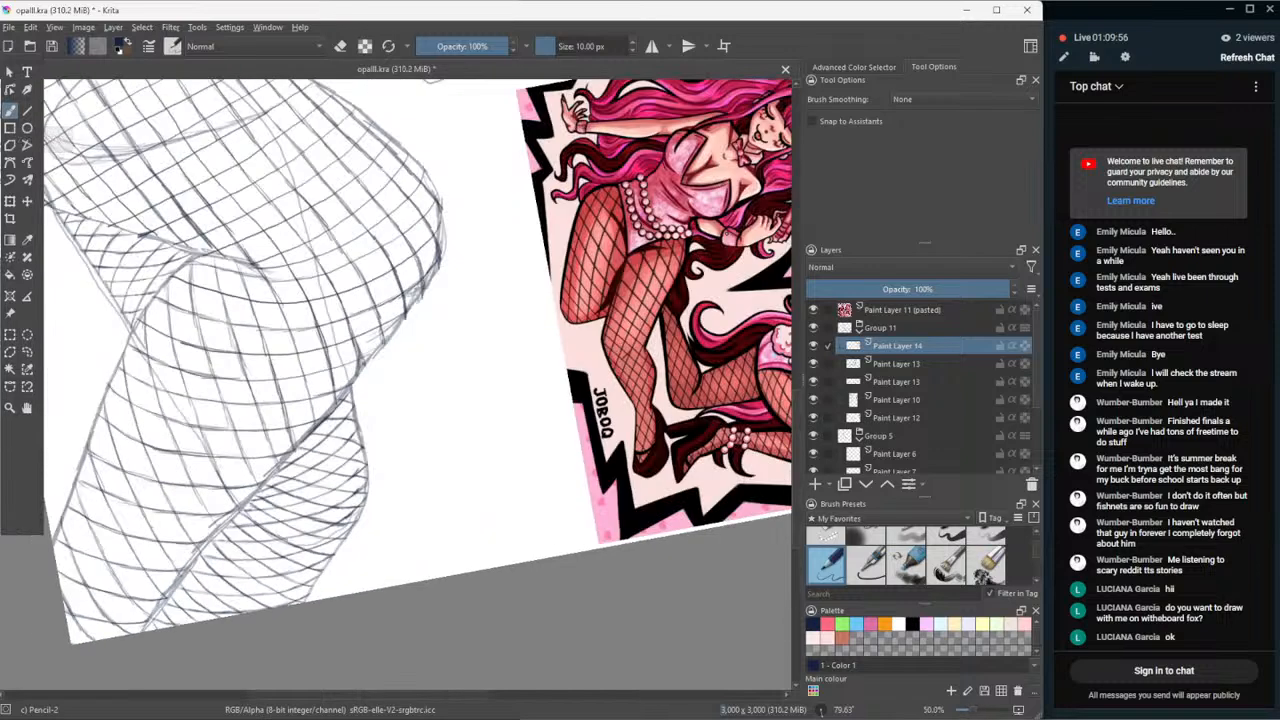
pyautogui.scroll(-3, 168, 632)
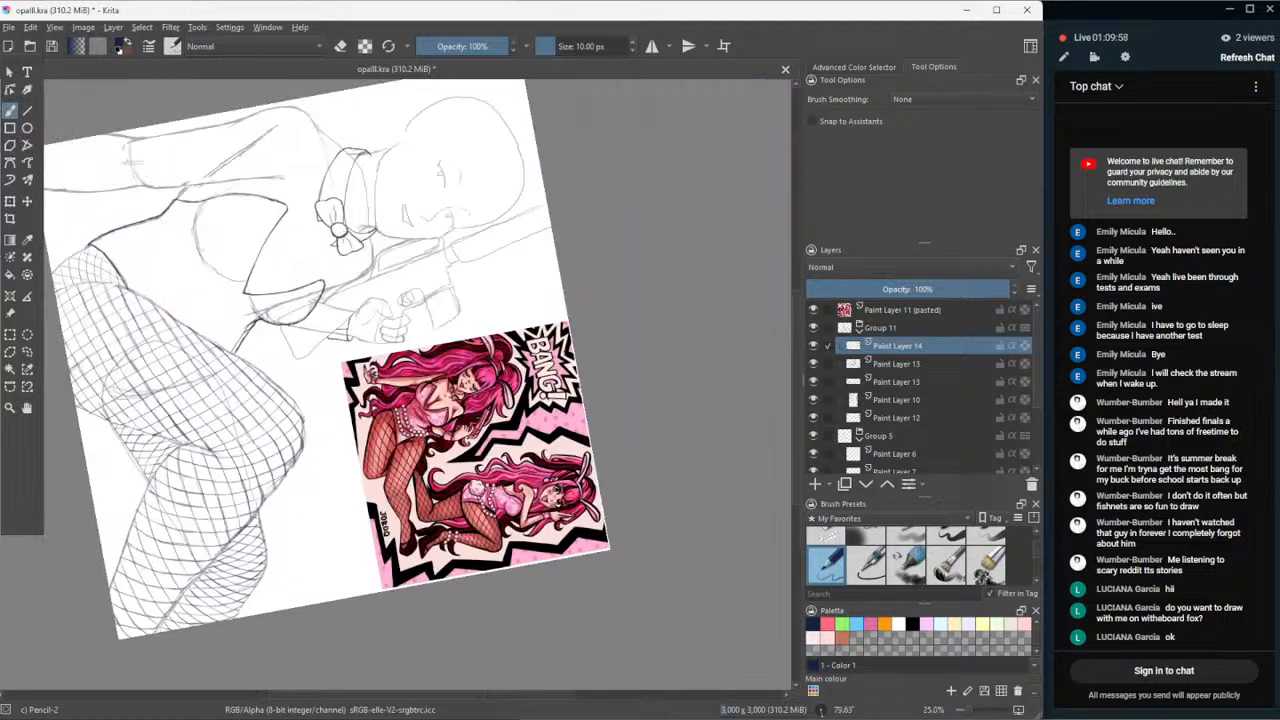
pyautogui.moveTo(225, 573); pyautogui.dragTo(479, 495)
pyautogui.scroll(1, 402, 562)
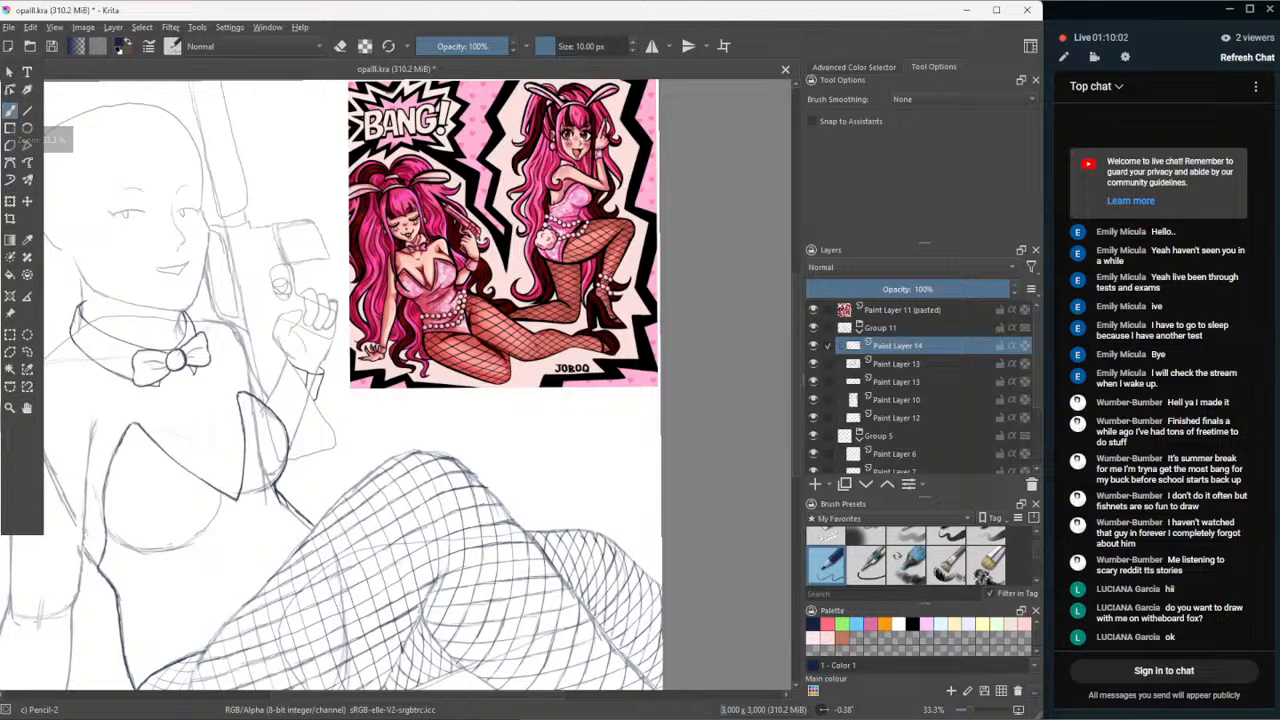
pyautogui.click(27, 409)
pyautogui.moveTo(160, 465); pyautogui.dragTo(435, 365)
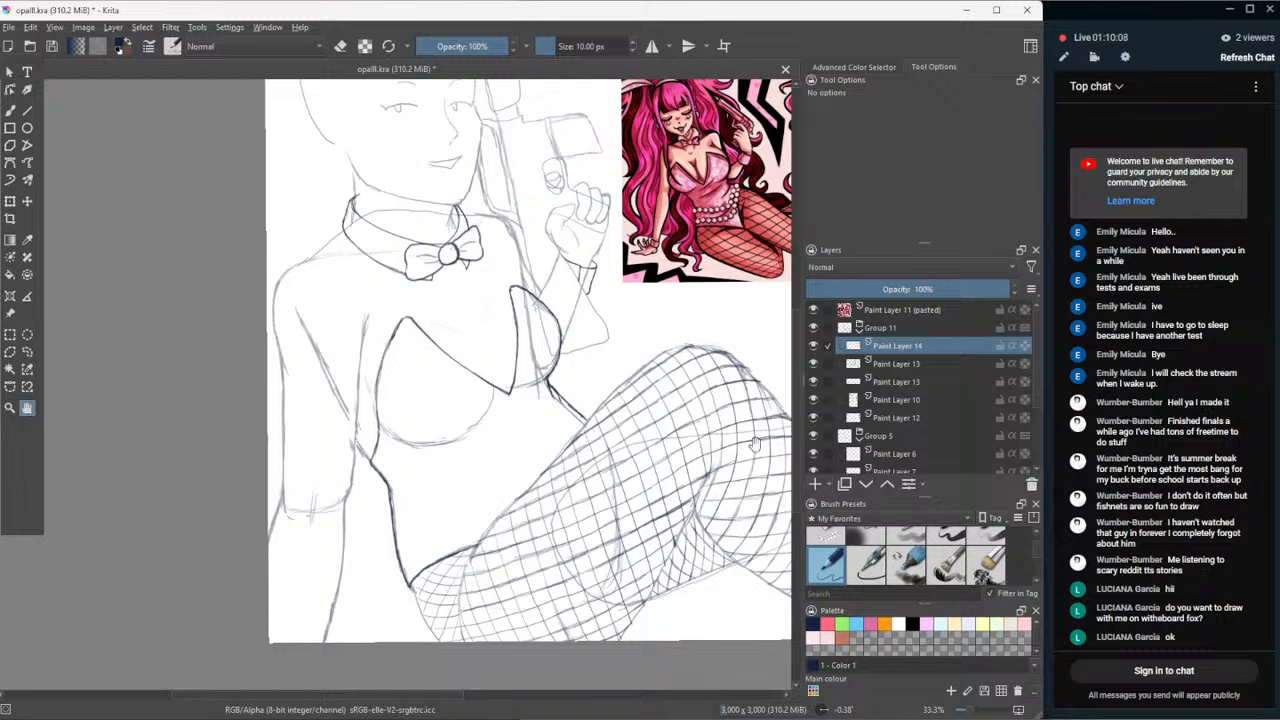
pyautogui.moveTo(729, 444); pyautogui.dragTo(649, 492)
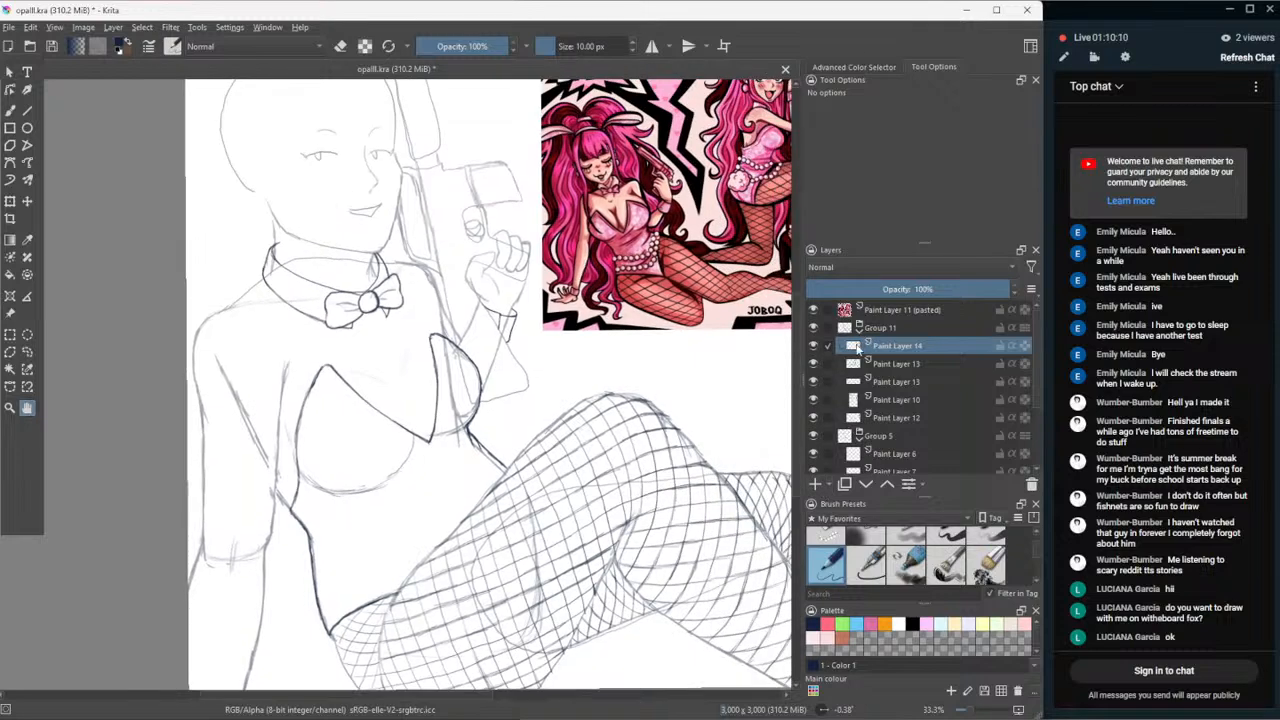
pyautogui.click(813, 418)
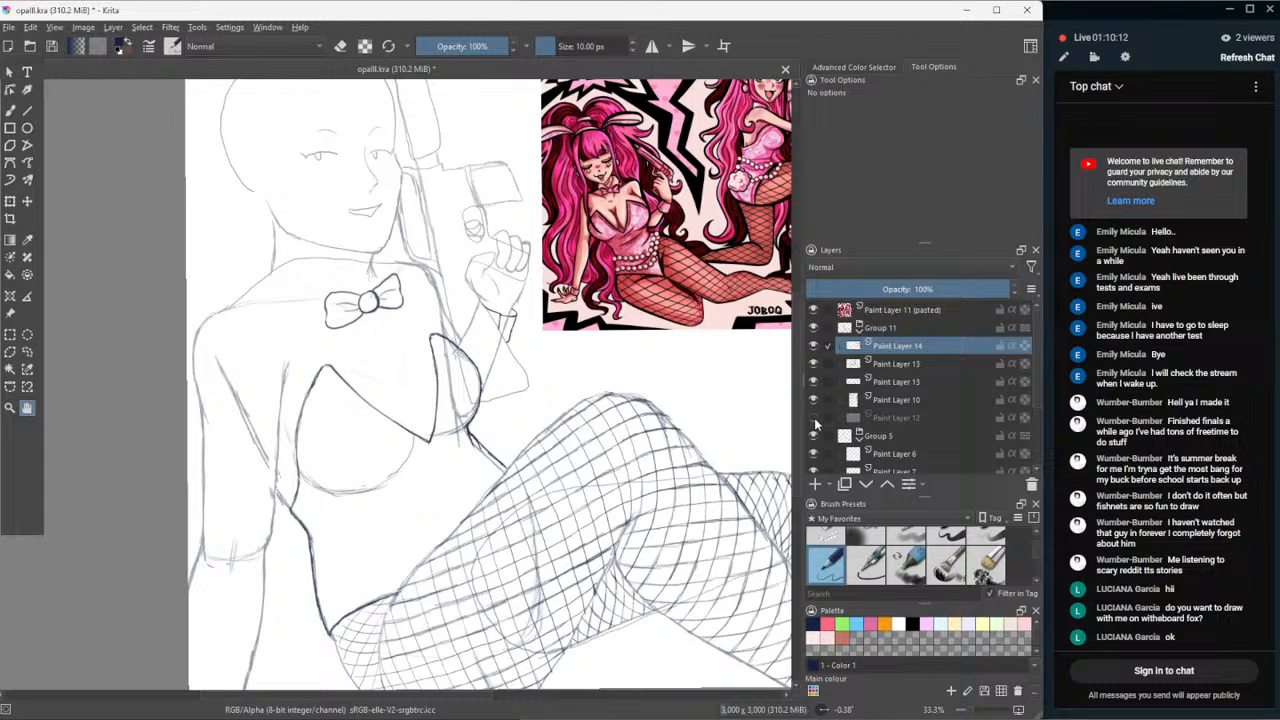
pyautogui.click(813, 418)
pyautogui.click(853, 418)
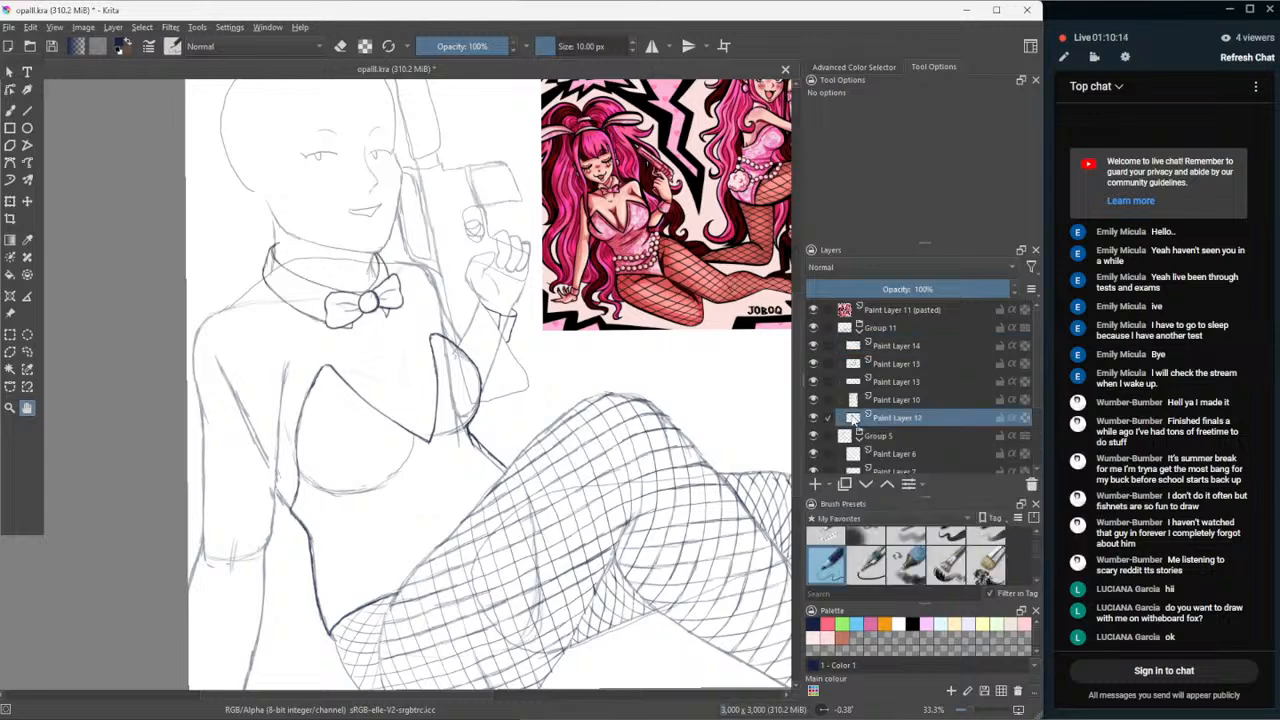
pyautogui.press('Insert')
pyautogui.moveTo(856, 418); pyautogui.dragTo(852, 438)
pyautogui.click(852, 436)
# - Find the head sketch's layer by toggling layer visibility and make Paint Layer 4 active for brush drawing
pyautogui.moveTo(133, 421); pyautogui.dragTo(310, 493)
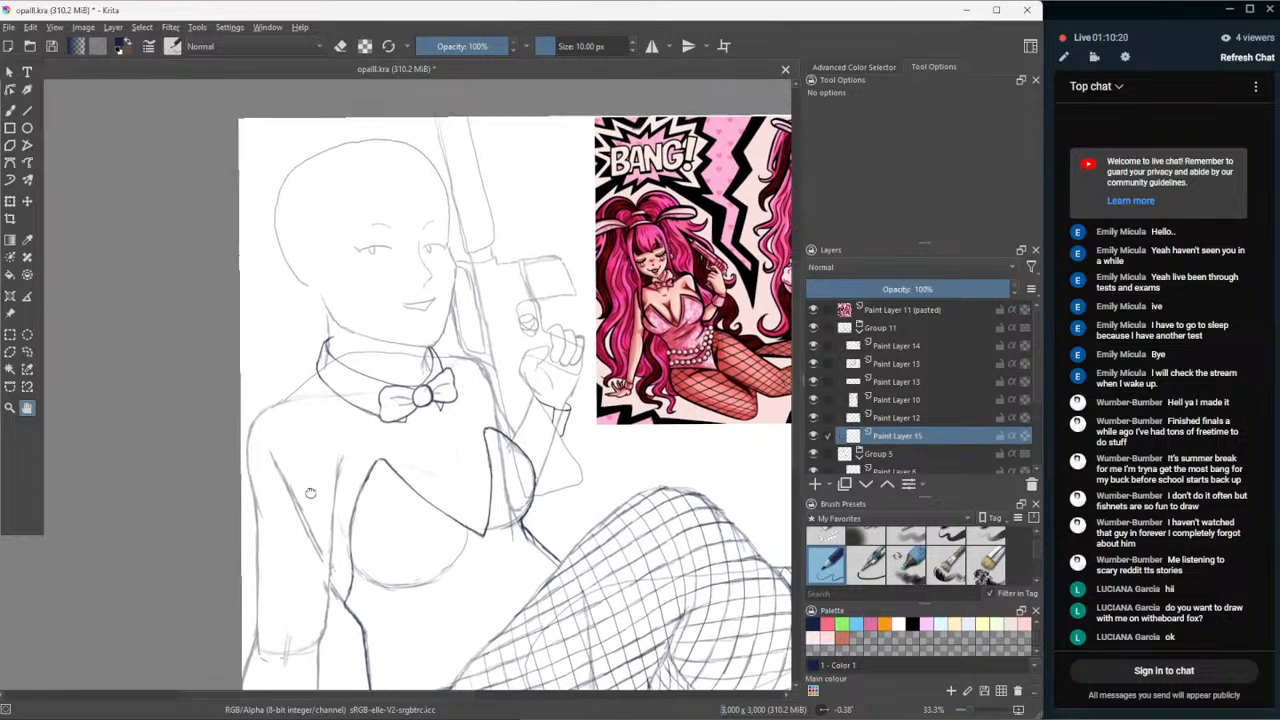
pyautogui.scroll(2, 266, 304)
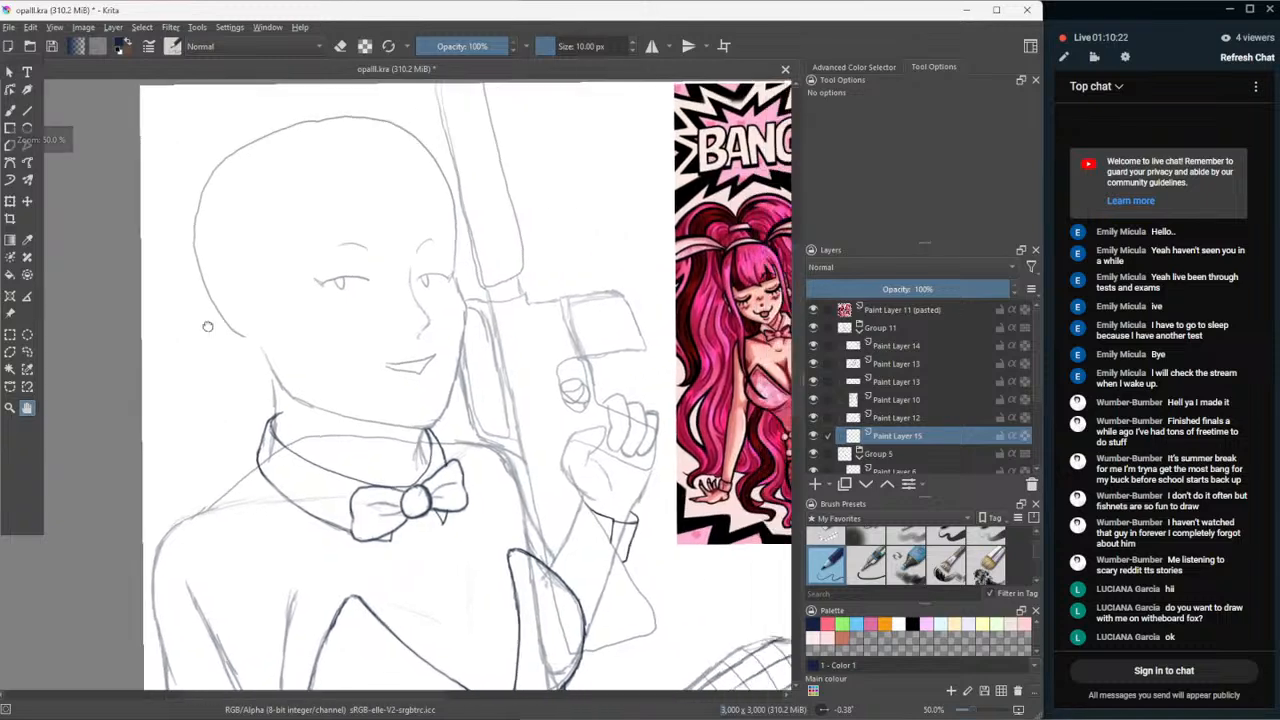
pyautogui.moveTo(424, 357); pyautogui.dragTo(392, 387)
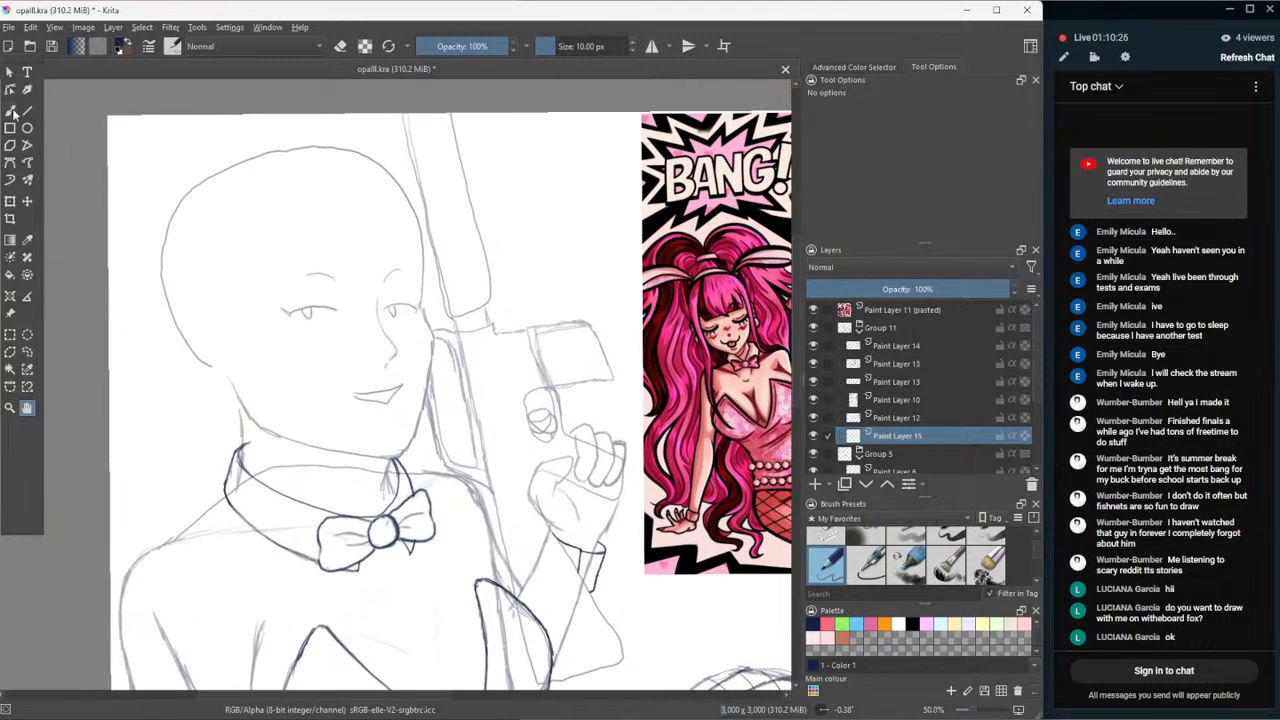
pyautogui.click(11, 111)
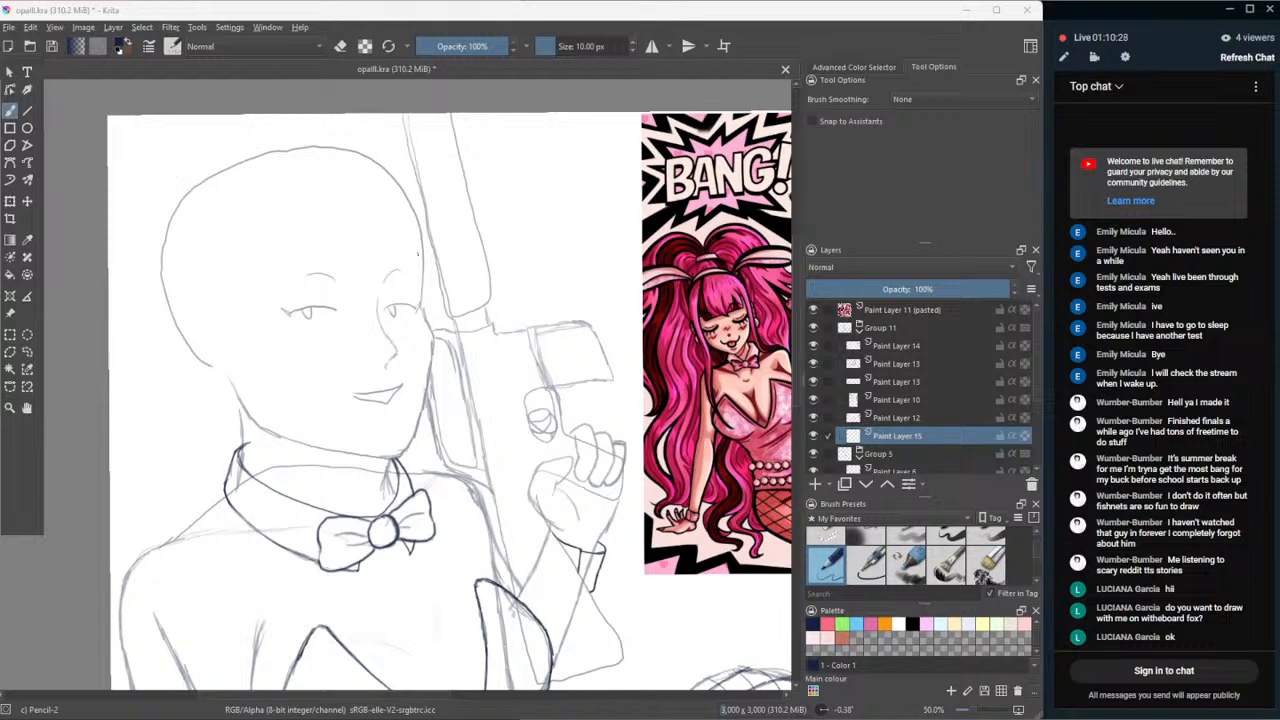
pyautogui.click(814, 454)
pyautogui.click(814, 454)
pyautogui.scroll(-2, 852, 448)
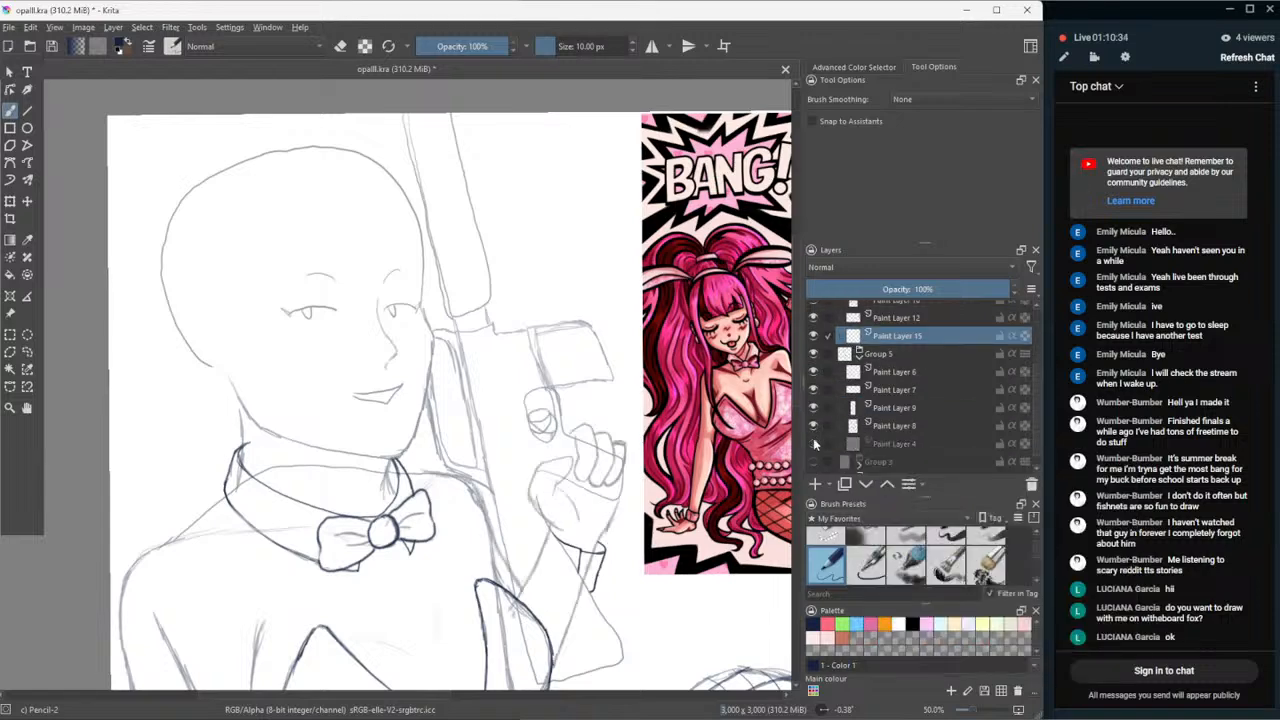
pyautogui.click(813, 443)
pyautogui.click(813, 443)
pyautogui.click(818, 446)
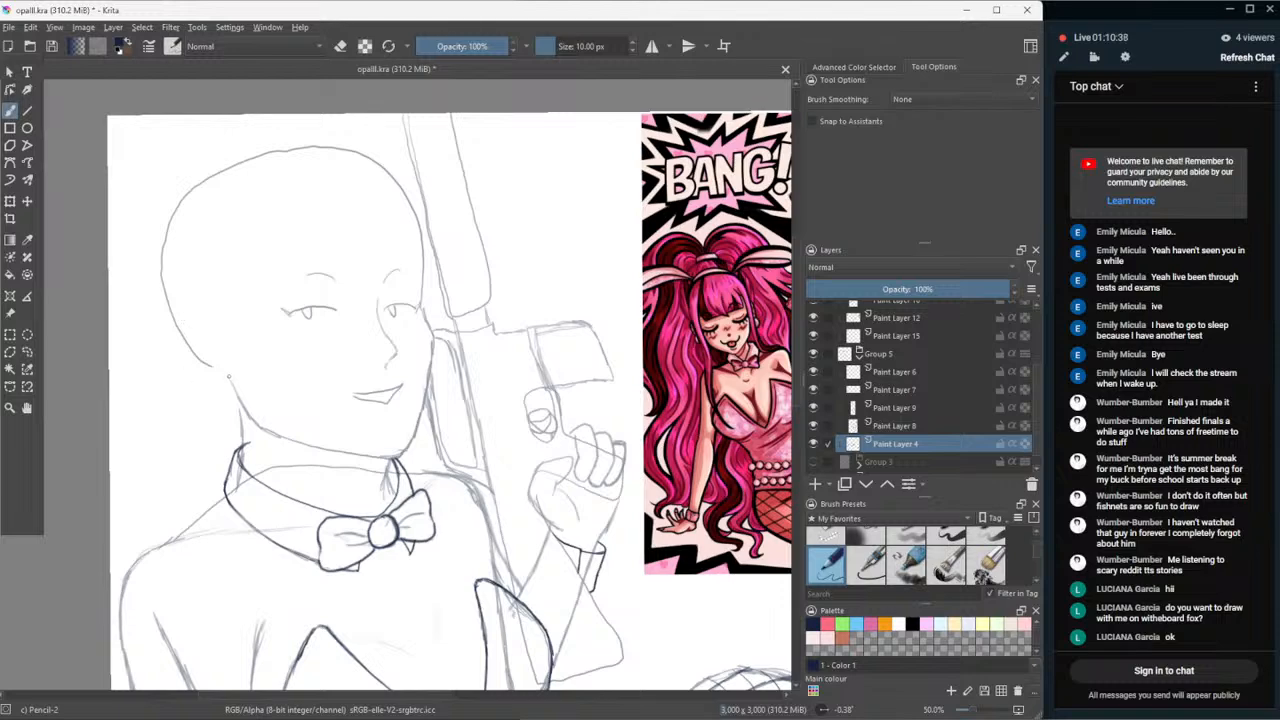
# - Sketch an ear on the side of the head and erase the head outline crossing it with Eraser Small
pyautogui.moveTo(218, 385)
pyautogui.mouseDown()
pyautogui.moveTo(167, 347)
pyautogui.moveTo(156, 315)
pyautogui.moveTo(180, 318)
pyautogui.moveTo(165, 332)
pyautogui.moveTo(220, 382)
pyautogui.mouseUp()
pyautogui.hotkey('ctrl', 'z')
pyautogui.moveTo(168, 342); pyautogui.dragTo(175, 356)
pyautogui.click(830, 537)
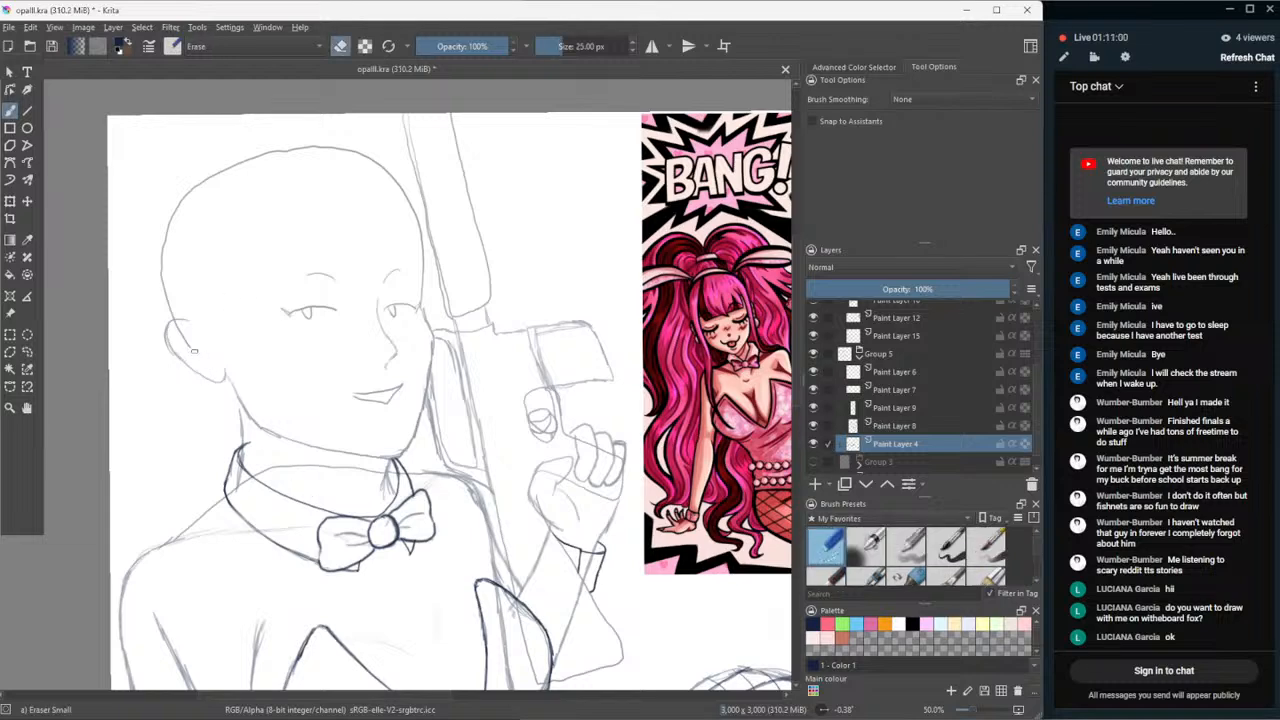
pyautogui.click(176, 323)
pyautogui.press('/')
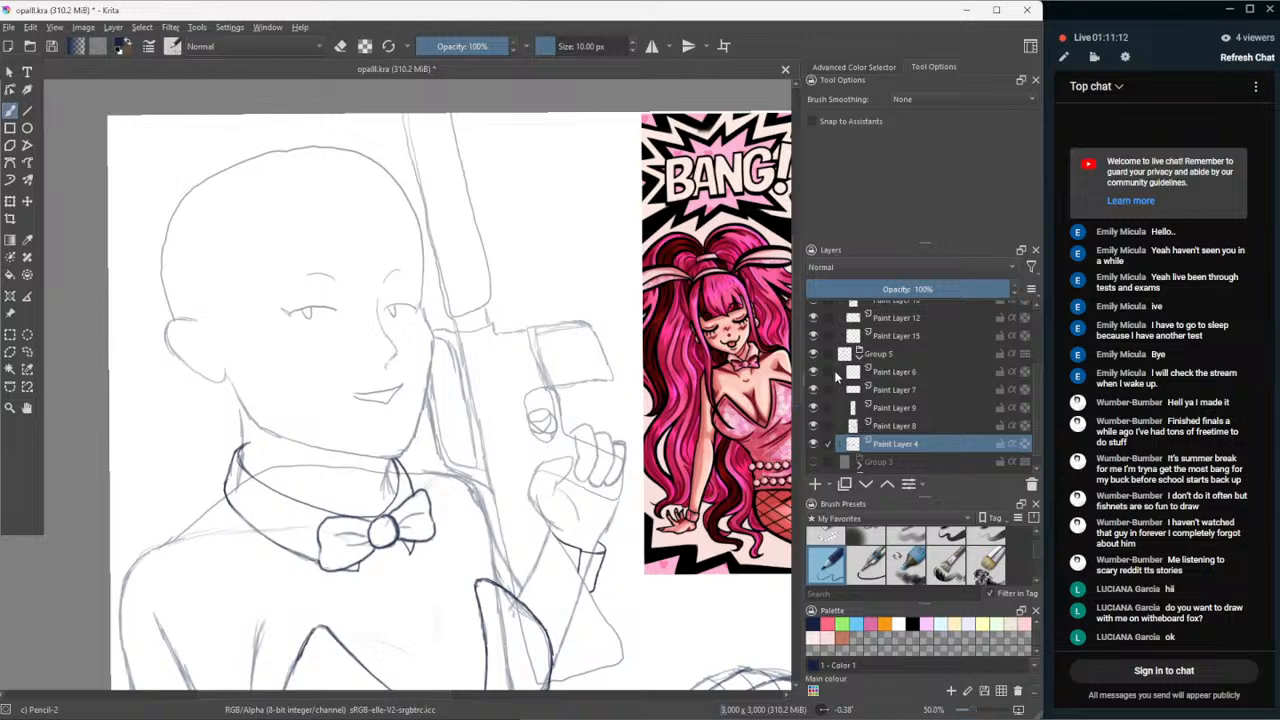
# - On Paint Layer 15, sketch the hairline from the ear up the temple and across the forehead with Pencil-2
pyautogui.scroll(1, 857, 352)
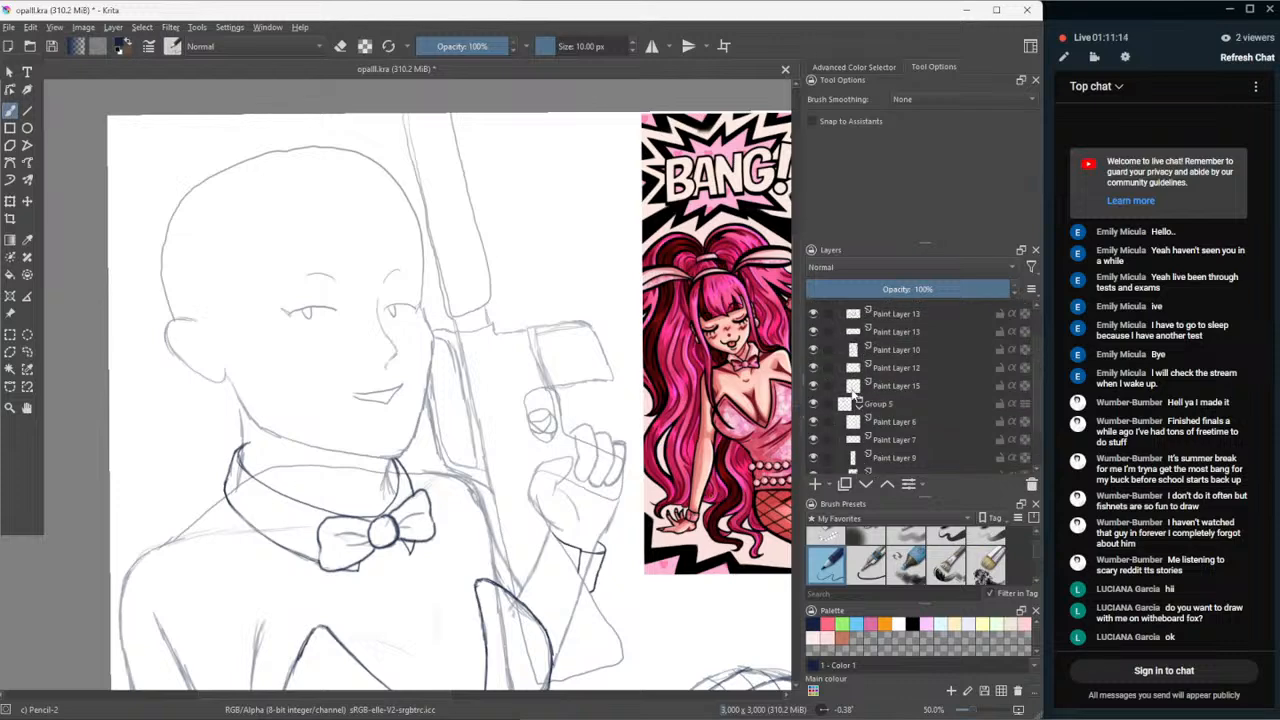
pyautogui.click(856, 388)
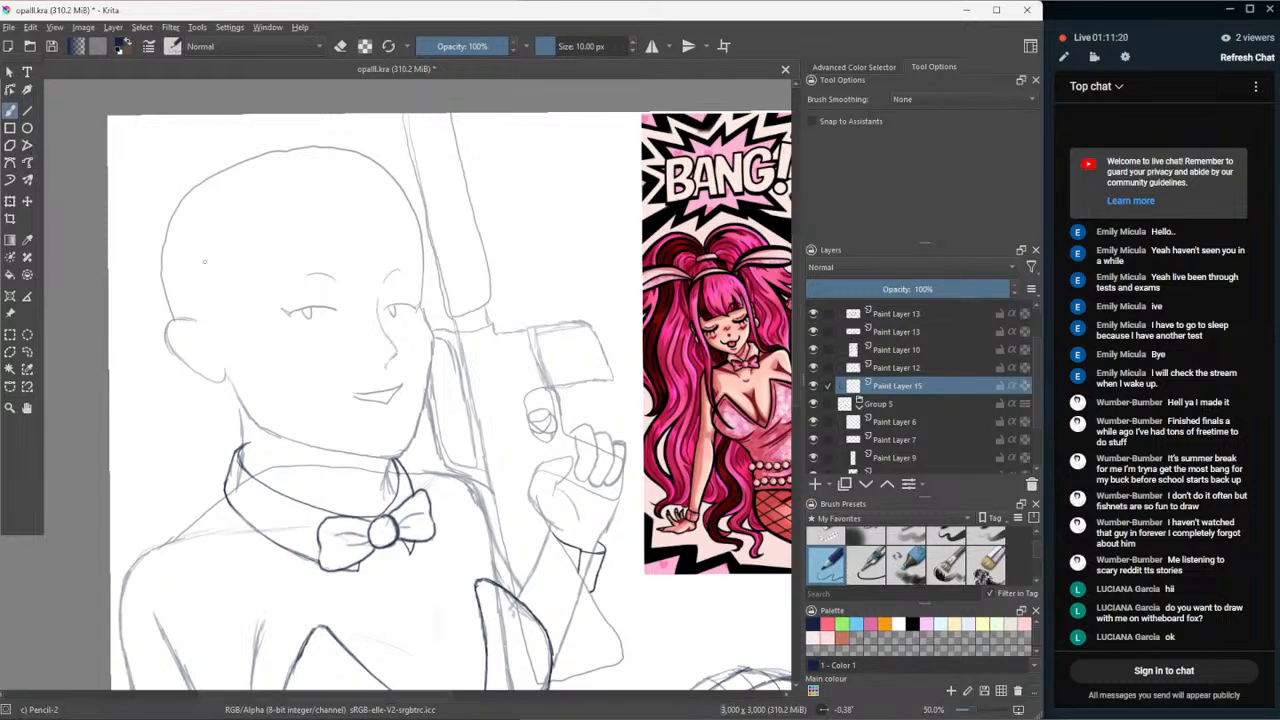
pyautogui.moveTo(190, 315); pyautogui.dragTo(216, 336)
pyautogui.moveTo(240, 332)
pyautogui.mouseDown()
pyautogui.moveTo(244, 352)
pyautogui.moveTo(244, 336)
pyautogui.mouseUp()
pyautogui.moveTo(236, 297); pyautogui.dragTo(243, 334)
pyautogui.moveTo(236, 244)
pyautogui.mouseDown()
pyautogui.moveTo(298, 205)
pyautogui.moveTo(356, 198)
pyautogui.moveTo(283, 211)
pyautogui.moveTo(404, 206)
pyautogui.mouseUp()
# - Add a paint layer above the hairline layer and sketch a hair strand hanging down in front of the ear
pyautogui.click(816, 485)
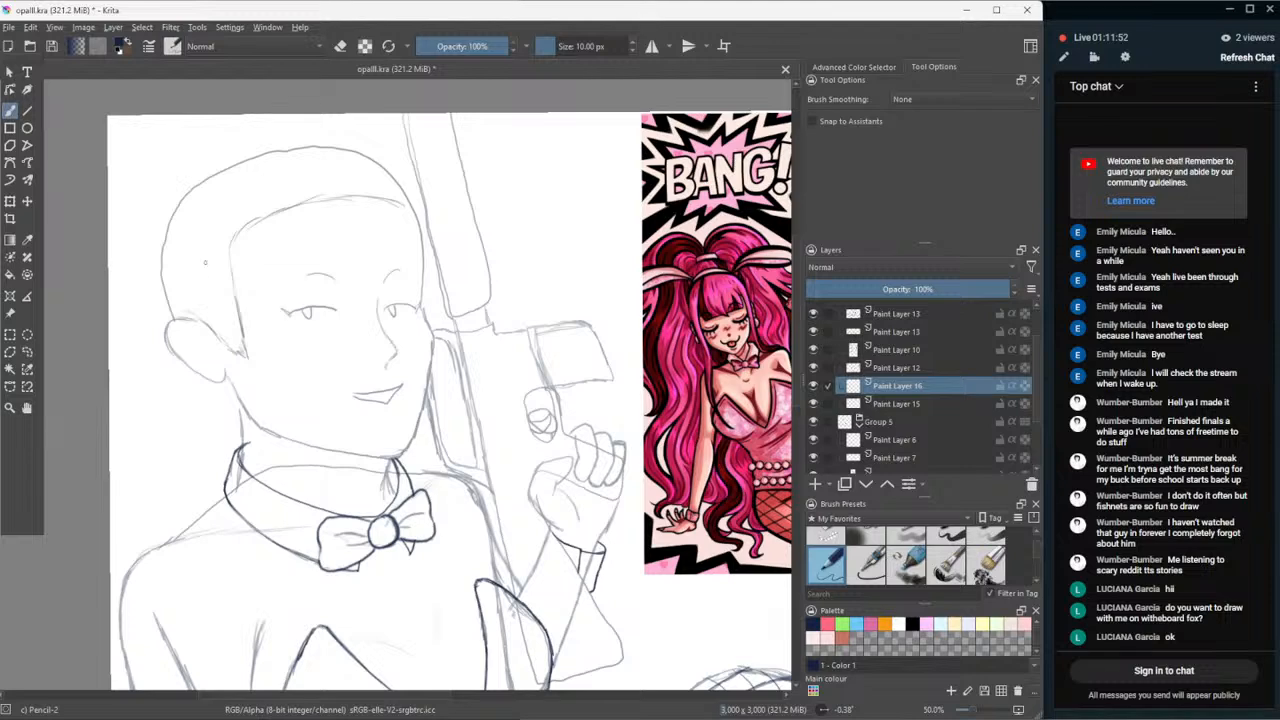
pyautogui.moveTo(205, 269); pyautogui.dragTo(222, 345)
pyautogui.moveTo(204, 270); pyautogui.dragTo(236, 379)
pyautogui.scroll(-1, 281, 538)
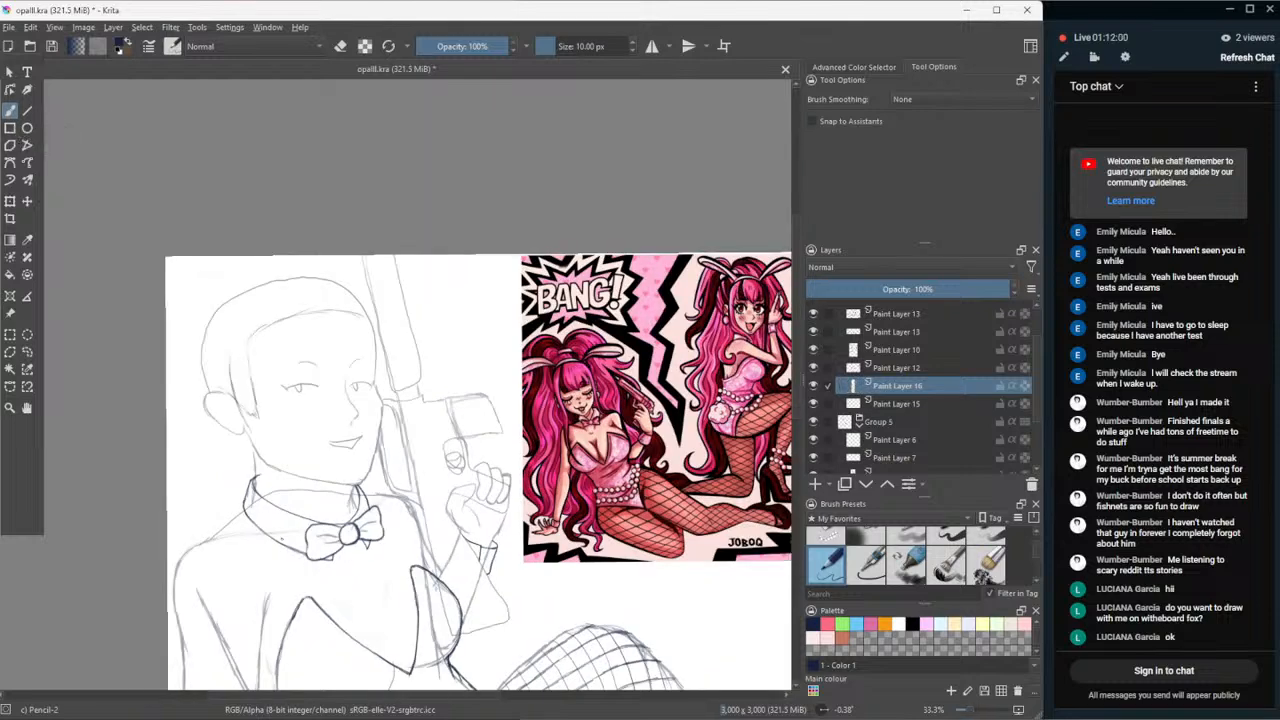
pyautogui.click(27, 408)
pyautogui.moveTo(300, 475); pyautogui.dragTo(300, 341)
# - Check the YouTube video in the browser, bring the stream chat forward, and return to the drawing in Krita
pyautogui.click(715, 710)
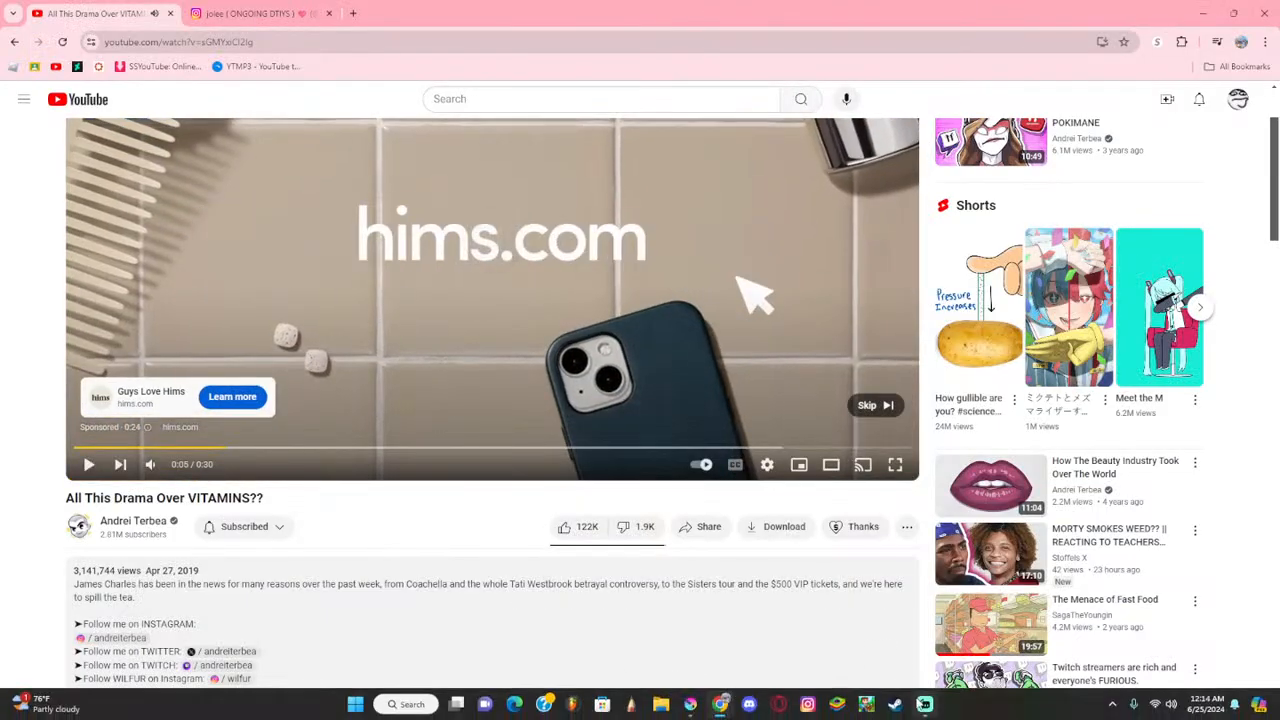
pyautogui.click(925, 704)
pyautogui.click(693, 705)
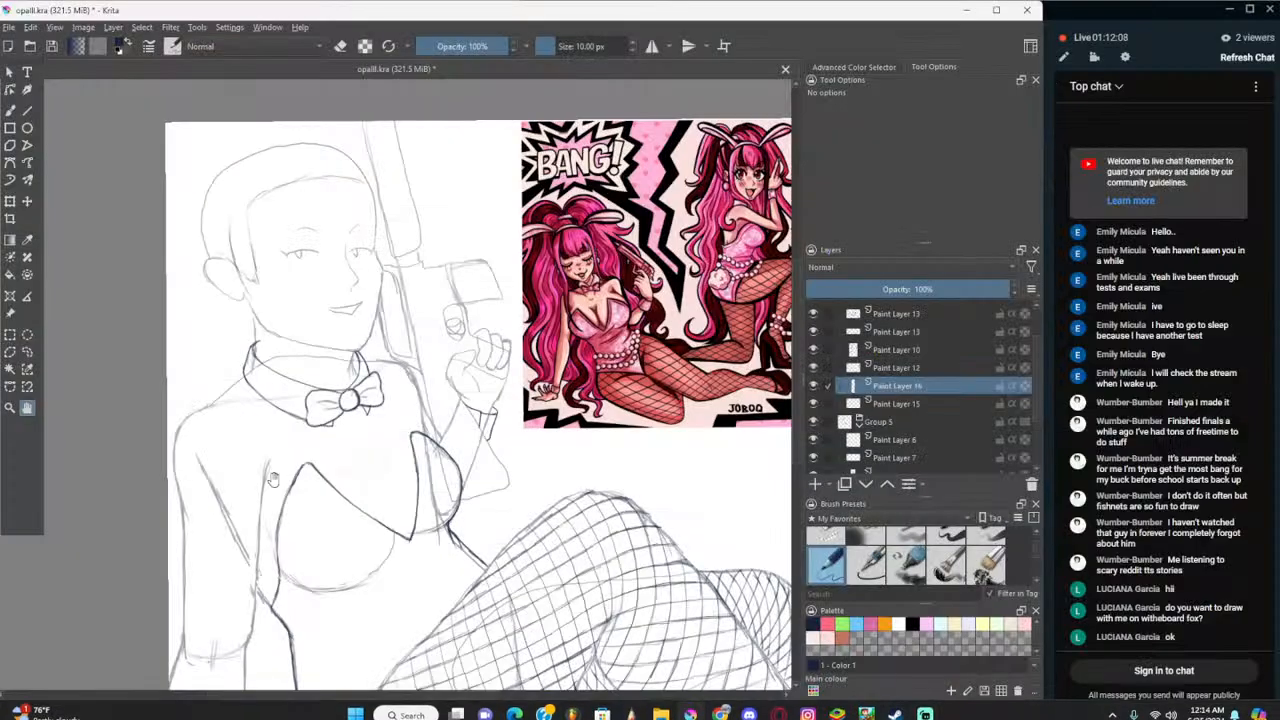
pyautogui.scroll(2, 260, 468)
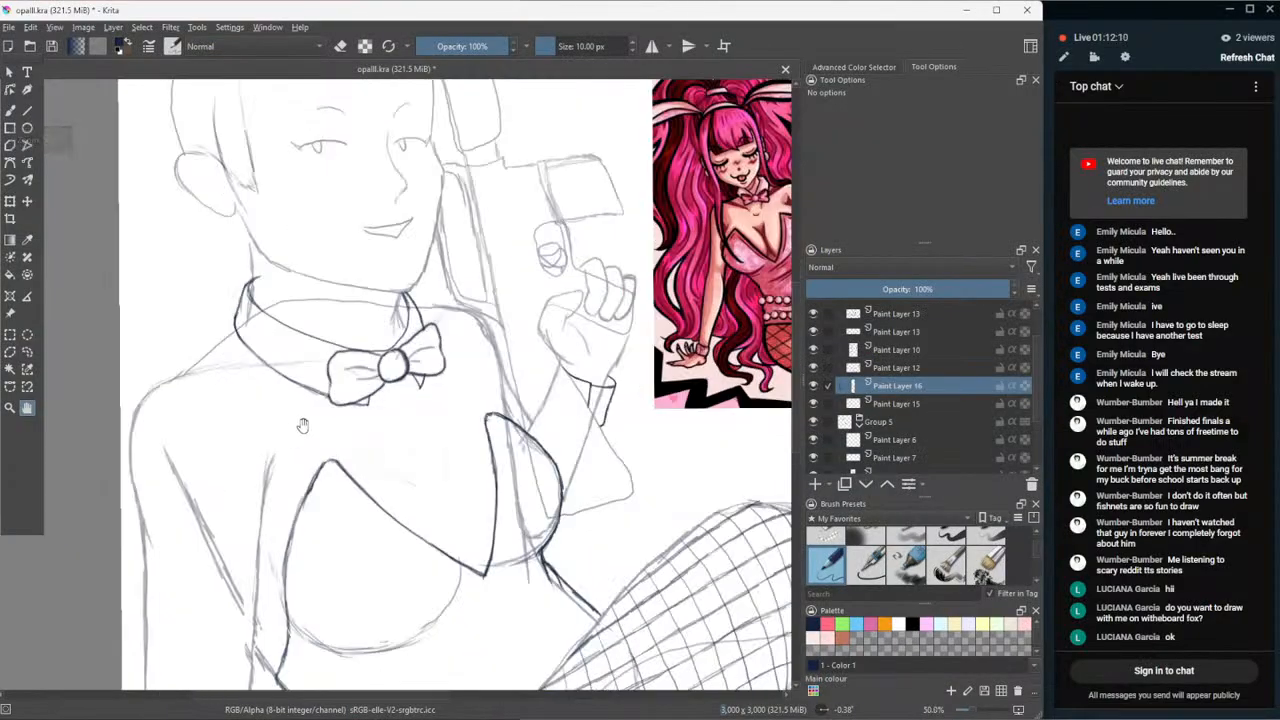
pyautogui.moveTo(300, 430); pyautogui.dragTo(296, 437)
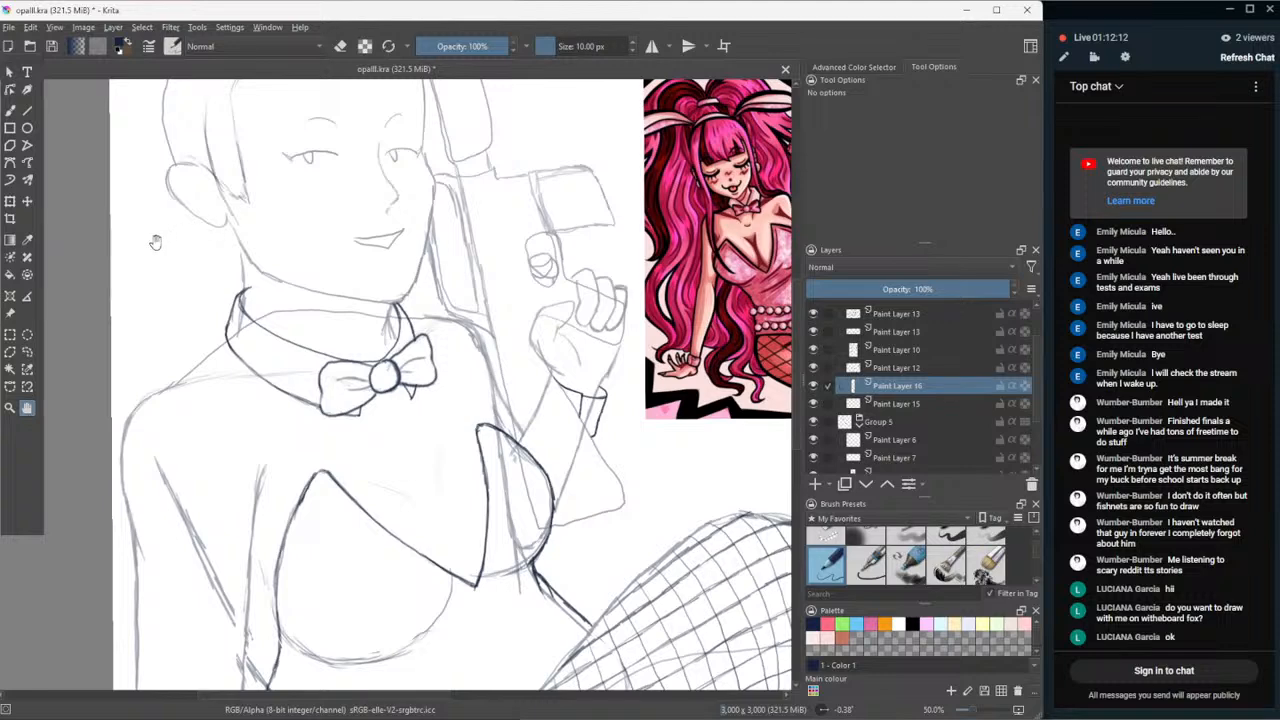
# - Extend the hair strand in front of the ear with Pencil-2, down past the collar and onto the chest
pyautogui.click(10, 110)
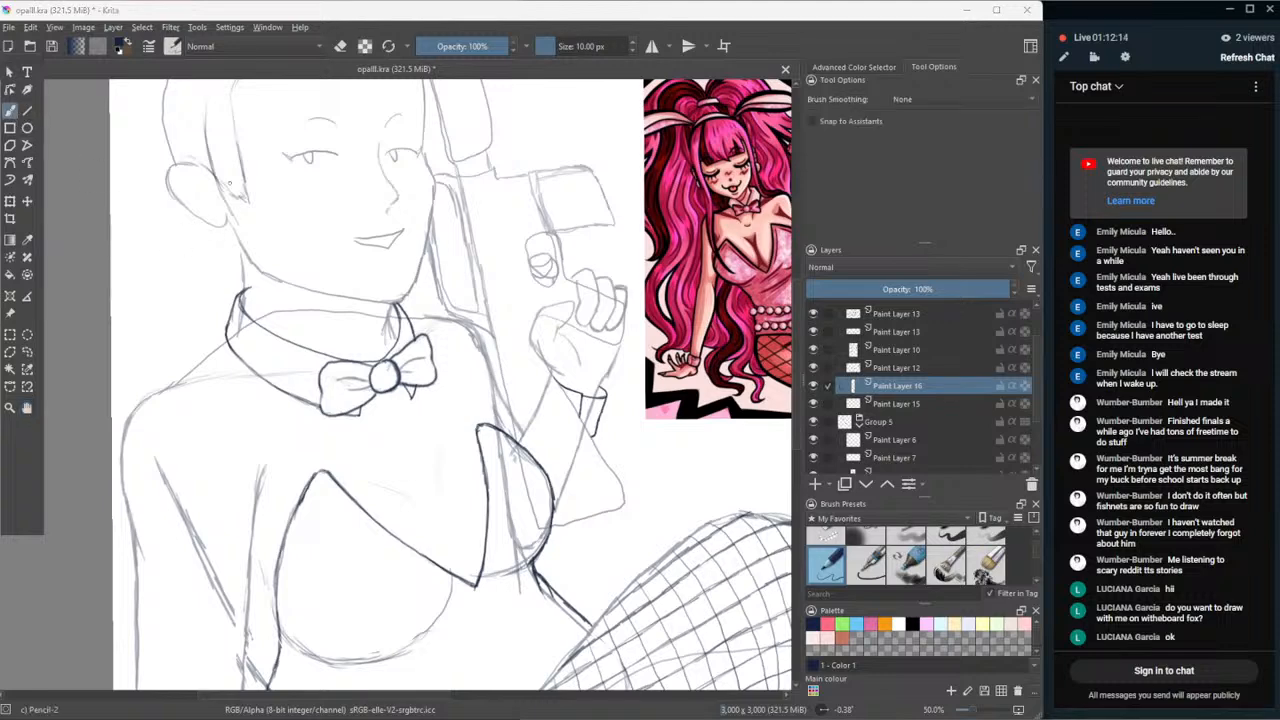
pyautogui.moveTo(235, 217)
pyautogui.mouseDown()
pyautogui.moveTo(236, 436)
pyautogui.moveTo(247, 410)
pyautogui.moveTo(249, 470)
pyautogui.moveTo(281, 560)
pyautogui.moveTo(263, 515)
pyautogui.moveTo(331, 625)
pyautogui.mouseUp()
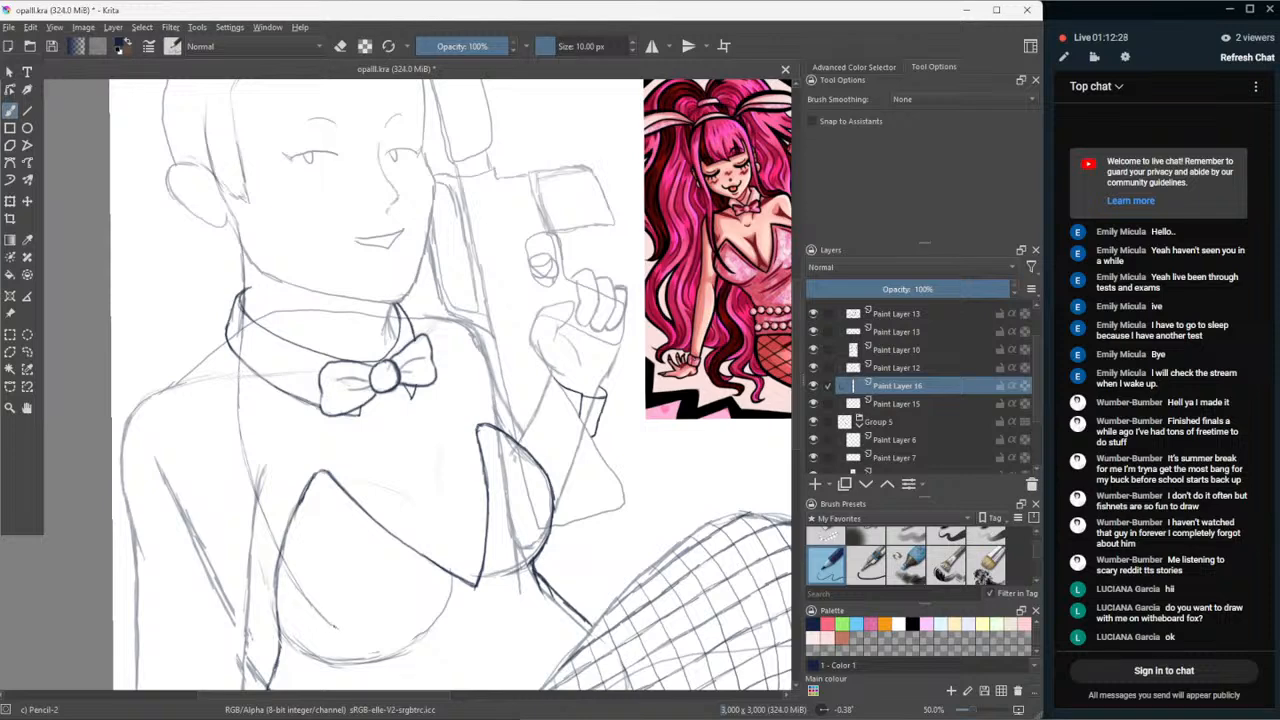
pyautogui.moveTo(320, 600)
pyautogui.mouseDown()
pyautogui.moveTo(336, 626)
pyautogui.moveTo(328, 612)
pyautogui.mouseUp()
pyautogui.moveTo(298, 564); pyautogui.dragTo(322, 604)
pyautogui.moveTo(286, 538); pyautogui.dragTo(298, 562)
pyautogui.moveTo(278, 506); pyautogui.dragTo(286, 526)
pyautogui.moveTo(272, 494)
pyautogui.mouseDown()
pyautogui.moveTo(284, 522)
pyautogui.moveTo(280, 512)
pyautogui.mouseUp()
pyautogui.moveTo(270, 468)
pyautogui.mouseDown()
pyautogui.moveTo(280, 502)
pyautogui.moveTo(256, 402)
pyautogui.moveTo(256, 230)
pyautogui.mouseUp()
pyautogui.moveTo(258, 246); pyautogui.dragTo(252, 213)
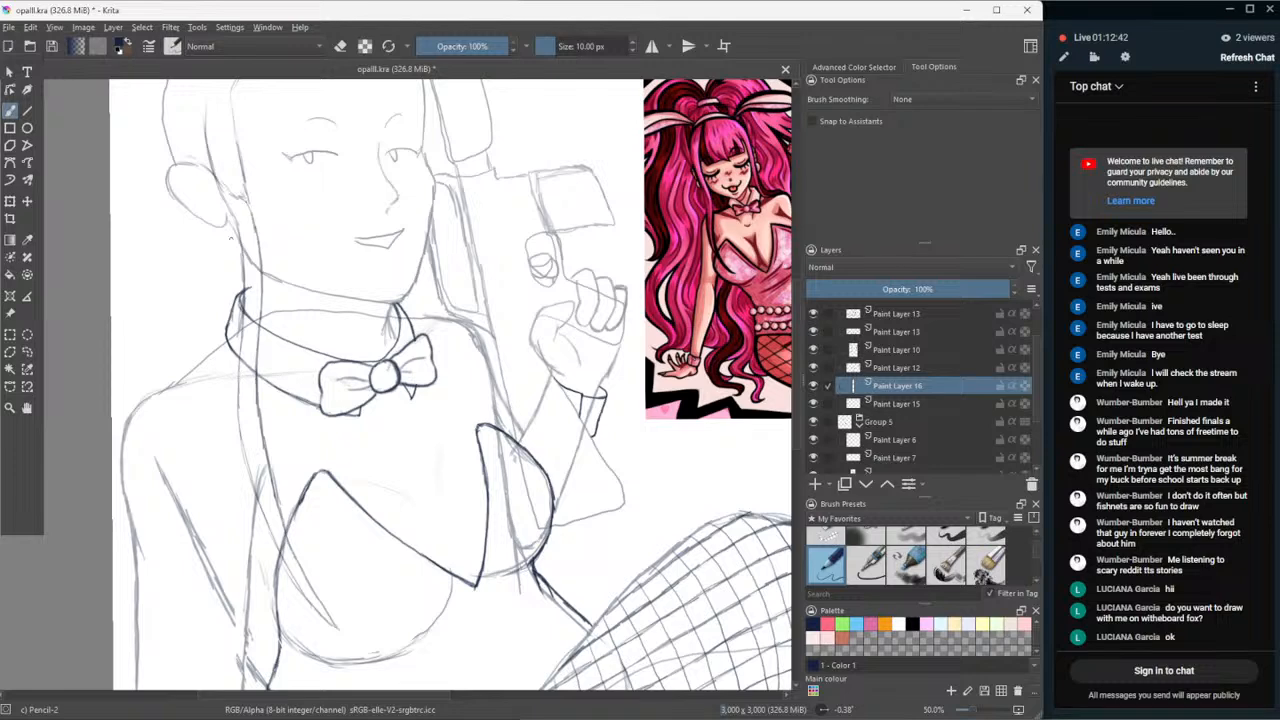
# - Lower the opacity of Paint Layer 15 with the hairline guide to 34% and make Paint Layer 16 active again
pyautogui.click(28, 407)
pyautogui.moveTo(262, 280); pyautogui.dragTo(240, 423)
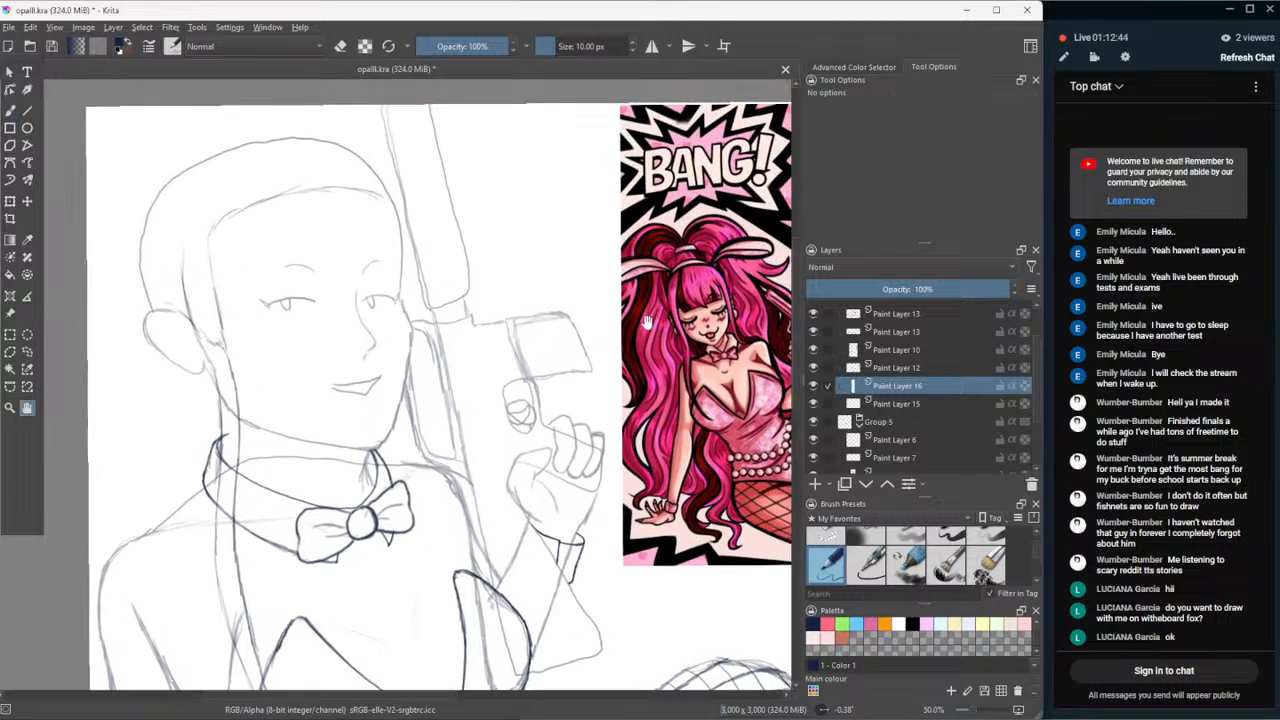
pyautogui.click(897, 403)
pyautogui.click(874, 288)
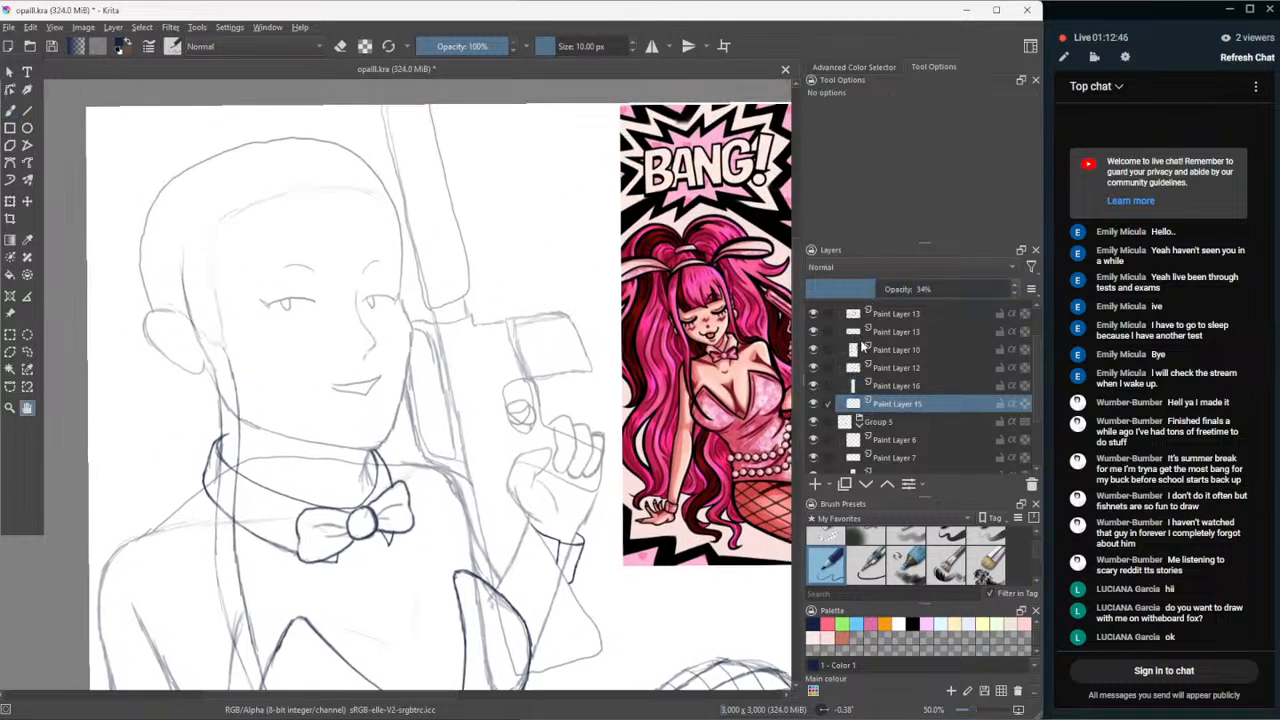
pyautogui.click(922, 389)
pyautogui.click(814, 403)
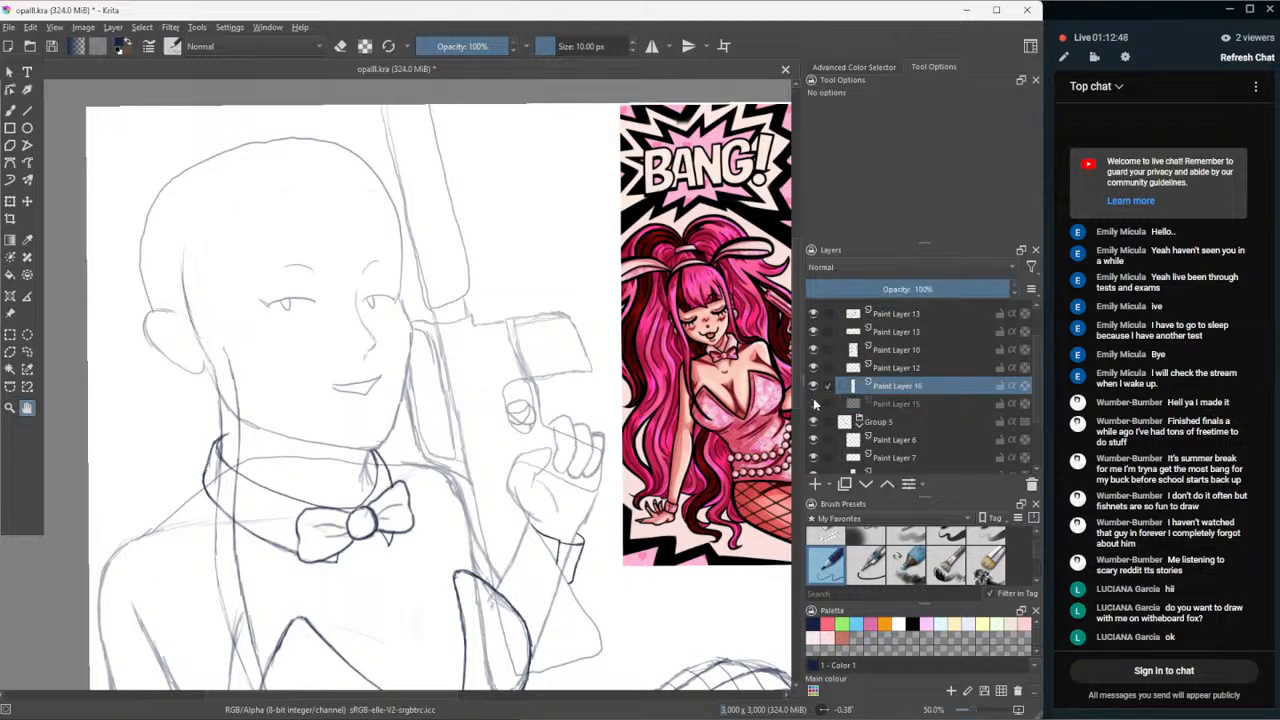
pyautogui.click(814, 403)
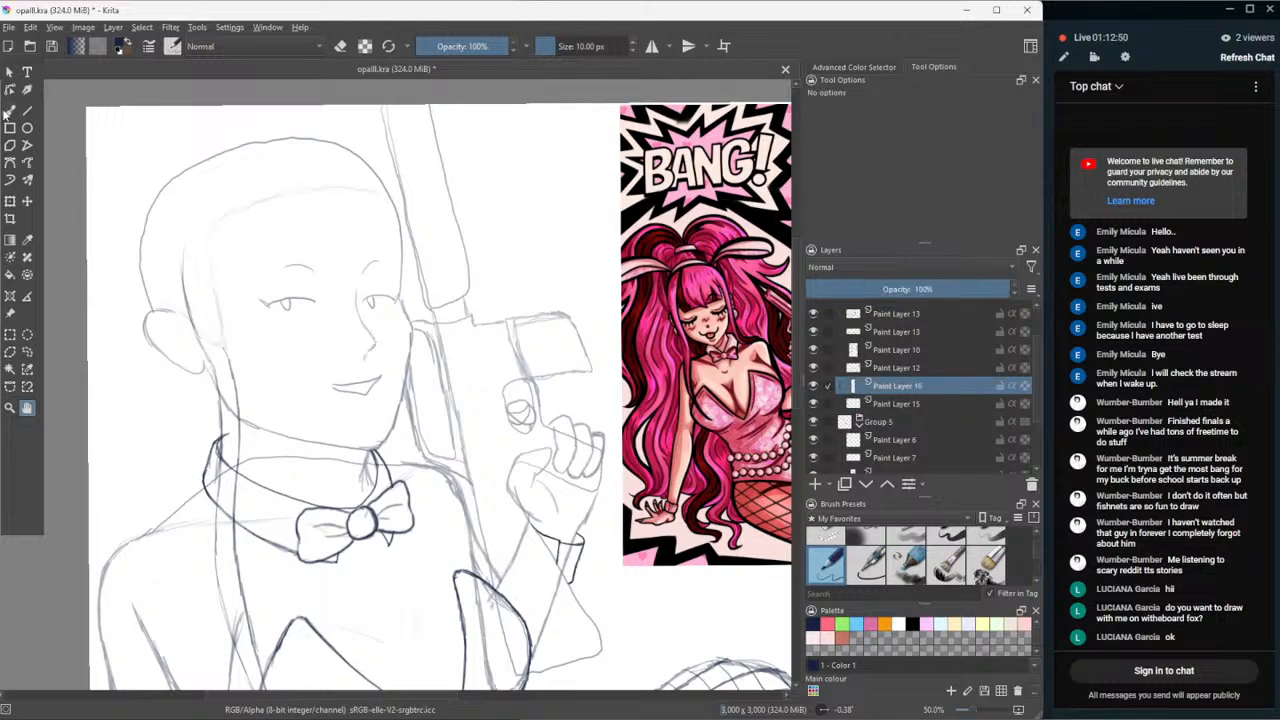
# - Sketch the strand's front edge from the forehead down the temple and start the straight fringe above the eyebrows
pyautogui.click(9, 110)
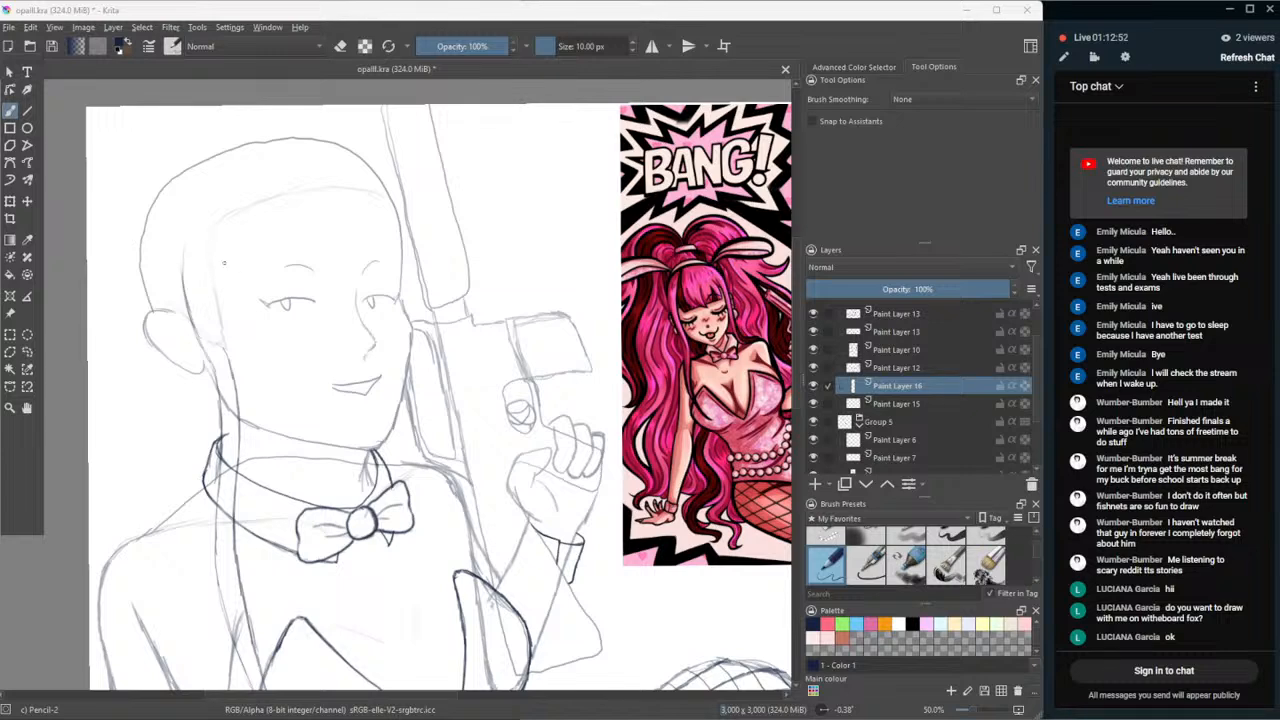
pyautogui.moveTo(212, 228); pyautogui.dragTo(226, 356)
pyautogui.moveTo(219, 308); pyautogui.dragTo(231, 363)
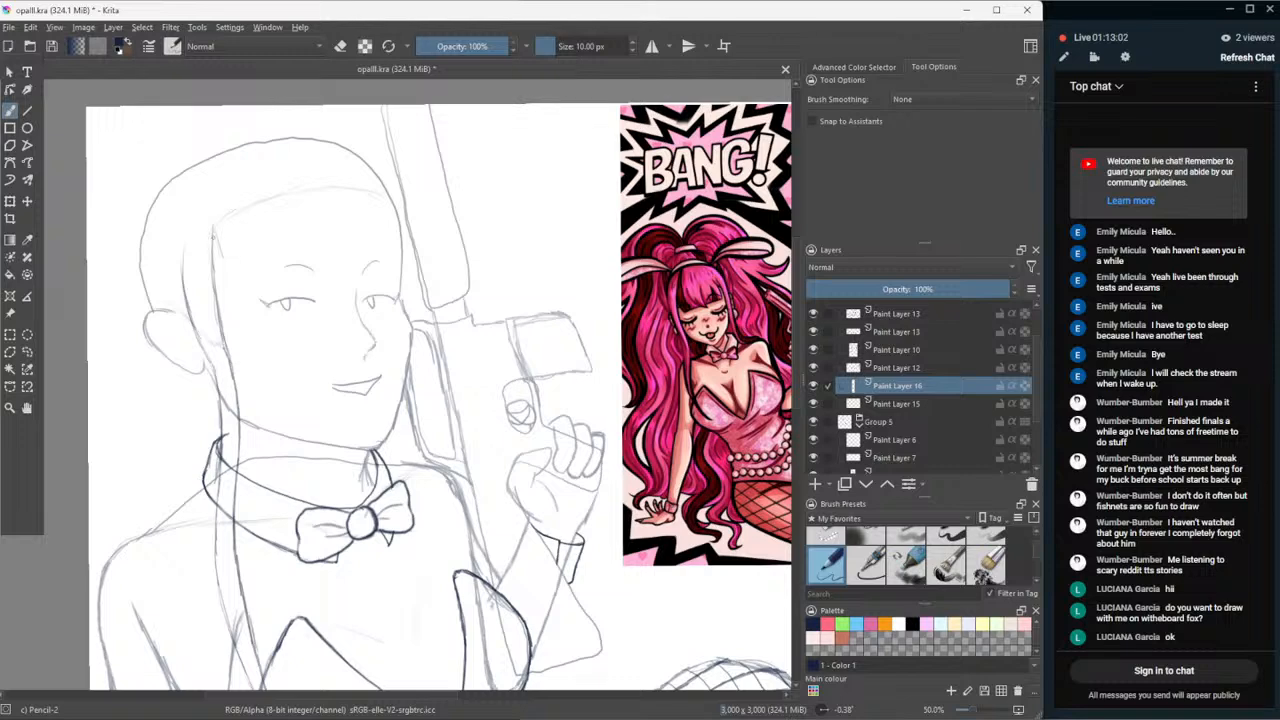
pyautogui.moveTo(219, 243)
pyautogui.mouseDown()
pyautogui.moveTo(277, 242)
pyautogui.moveTo(278, 254)
pyautogui.moveTo(307, 237)
pyautogui.mouseUp()
pyautogui.moveTo(225, 270); pyautogui.dragTo(229, 260)
pyautogui.moveTo(306, 251); pyautogui.dragTo(340, 234)
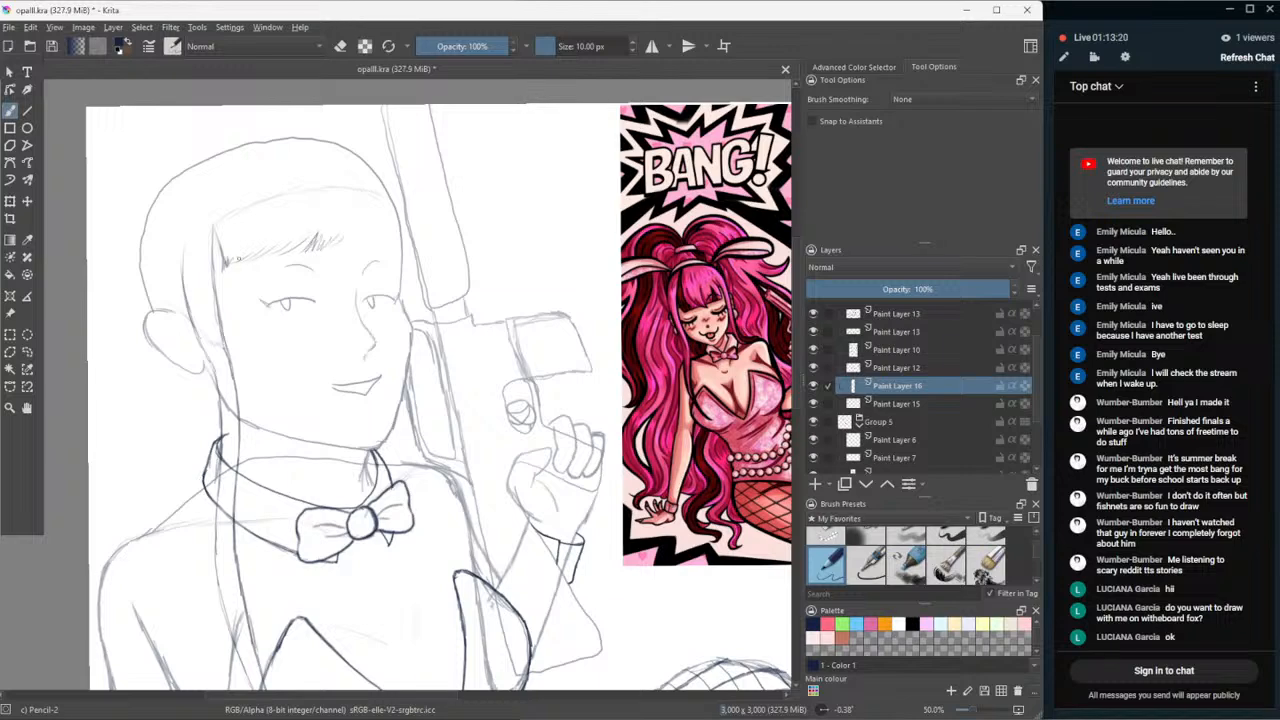
# - Fill out the fringe with short strokes across the forehead and close it at the far temple
pyautogui.moveTo(238, 262); pyautogui.dragTo(258, 253)
pyautogui.moveTo(250, 260); pyautogui.dragTo(278, 248)
pyautogui.moveTo(270, 255); pyautogui.dragTo(293, 247)
pyautogui.moveTo(284, 256); pyautogui.dragTo(364, 235)
pyautogui.moveTo(358, 248); pyautogui.dragTo(377, 233)
pyautogui.moveTo(371, 243); pyautogui.dragTo(389, 222)
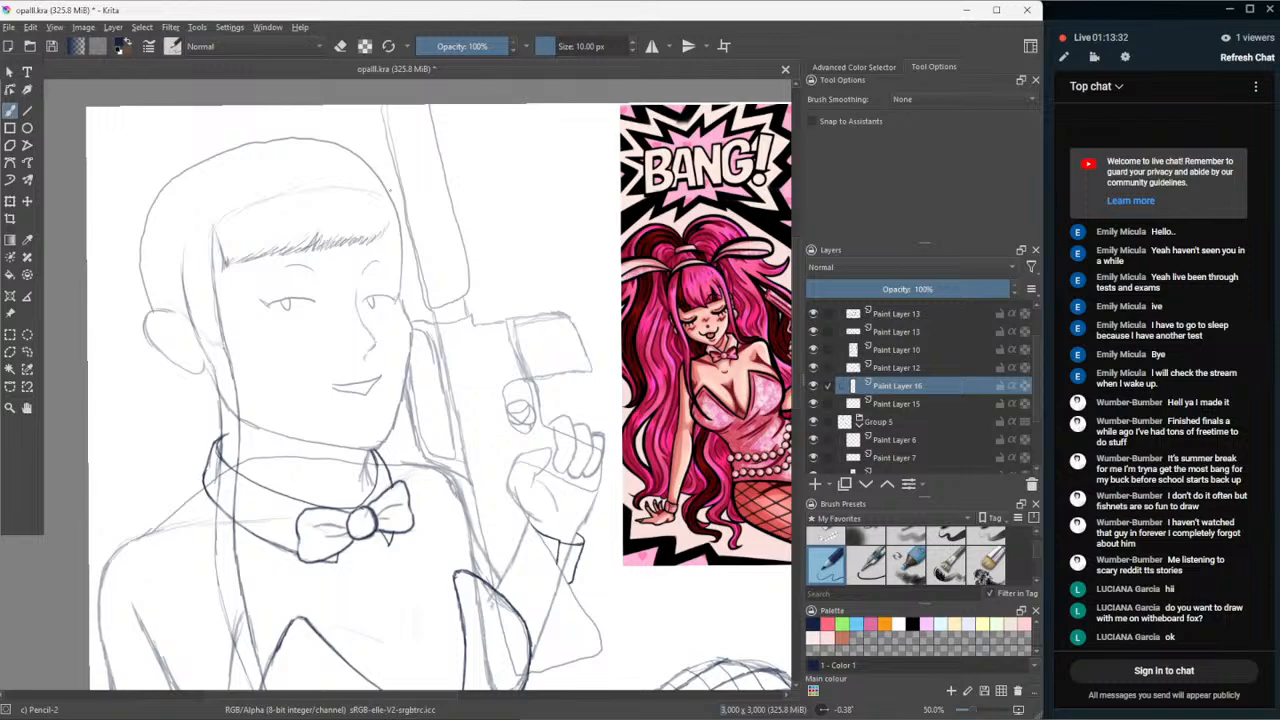
pyautogui.moveTo(387, 185)
pyautogui.mouseDown()
pyautogui.moveTo(399, 236)
pyautogui.moveTo(379, 243)
pyautogui.mouseUp()
# - Hide Paint Layer 9, which holds the gun sketch
pyautogui.click(813, 368)
pyautogui.click(813, 368)
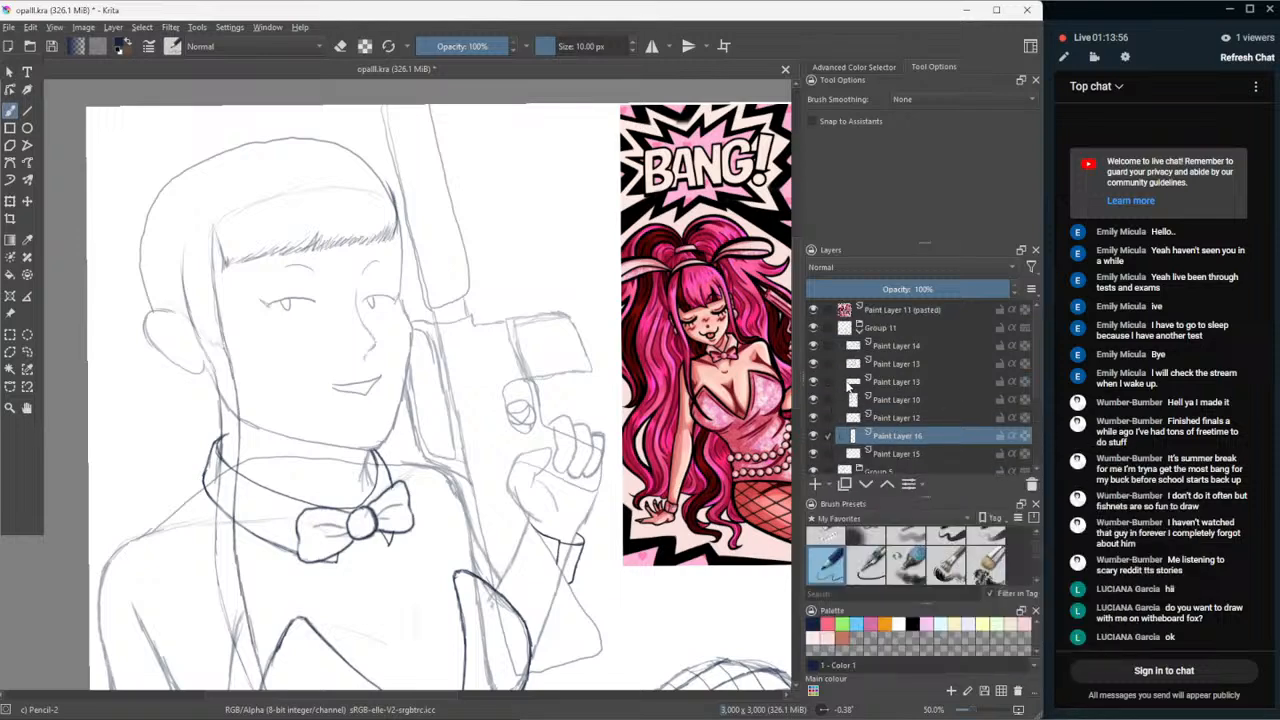
pyautogui.scroll(-1, 848, 386)
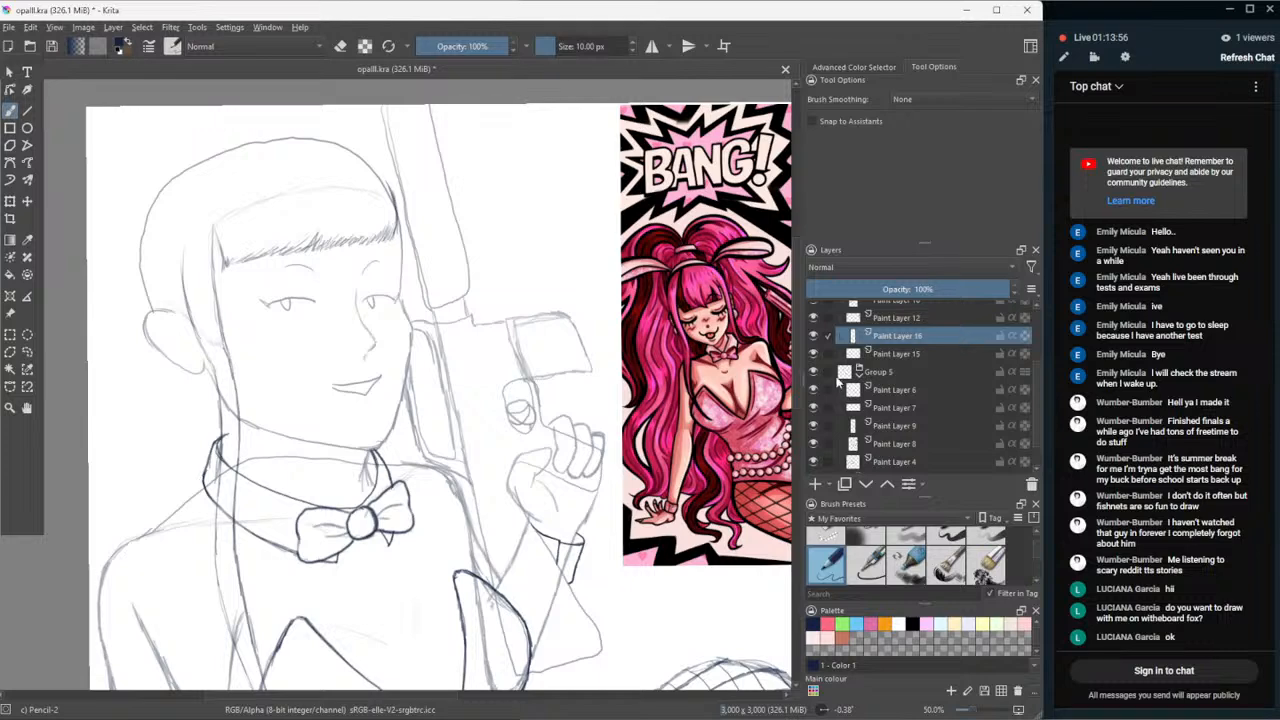
pyautogui.click(815, 425)
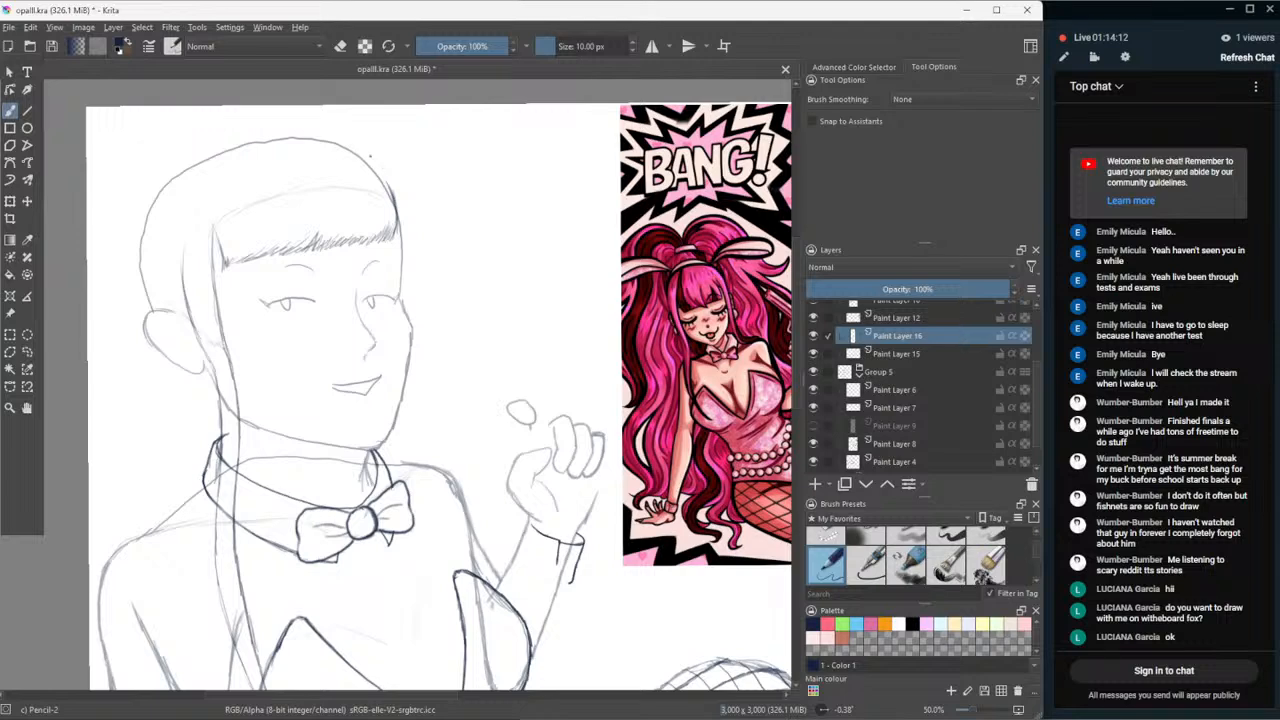
# - Sketch the hair falling along the far side of the face to the shoulder, clearing the misplaced lower line with Eraser Small
pyautogui.moveTo(371, 157)
pyautogui.mouseDown()
pyautogui.moveTo(409, 232)
pyautogui.moveTo(412, 333)
pyautogui.moveTo(367, 323)
pyautogui.moveTo(412, 354)
pyautogui.mouseUp()
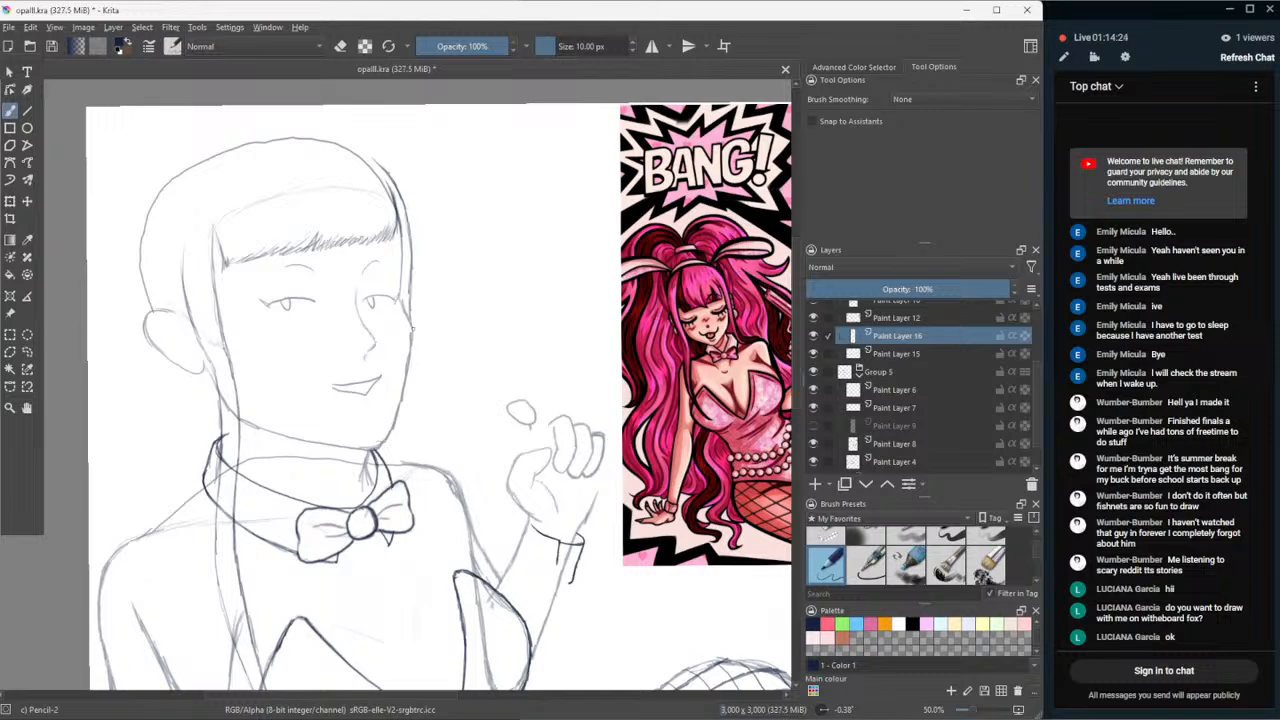
pyautogui.moveTo(414, 356); pyautogui.dragTo(427, 424)
pyautogui.click(827, 538)
pyautogui.moveTo(411, 232); pyautogui.dragTo(411, 322)
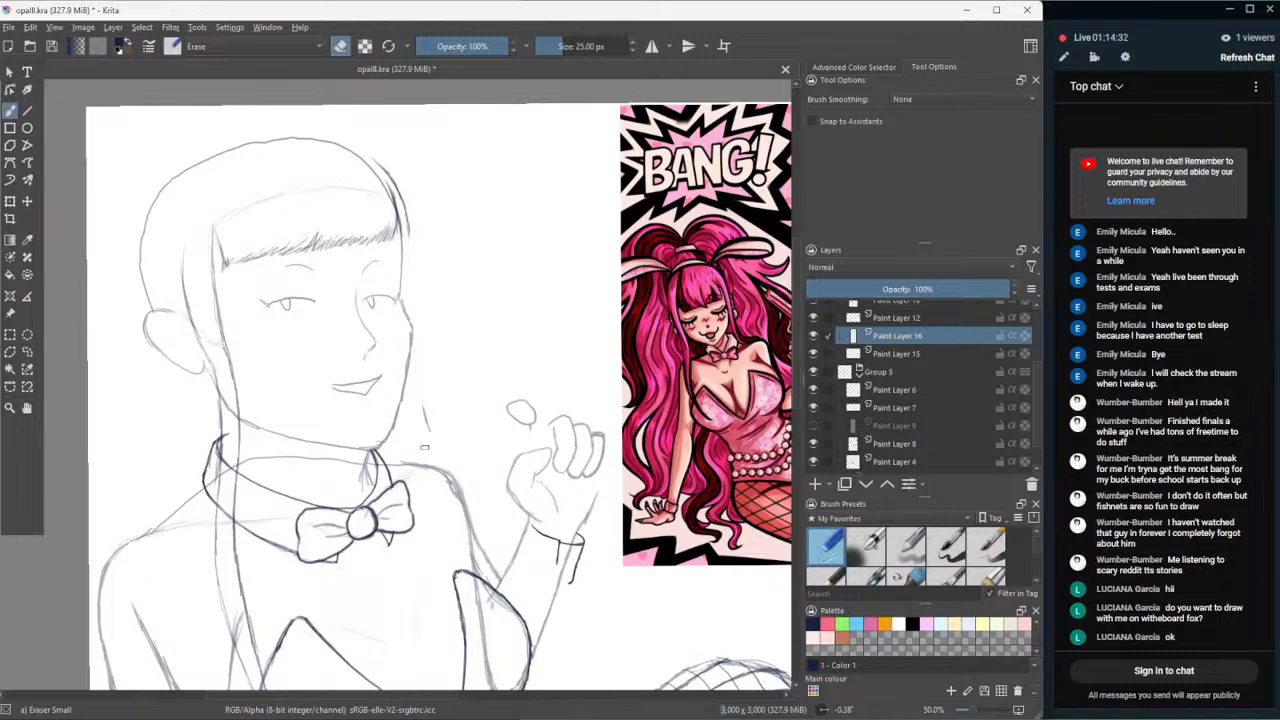
pyautogui.click(826, 575)
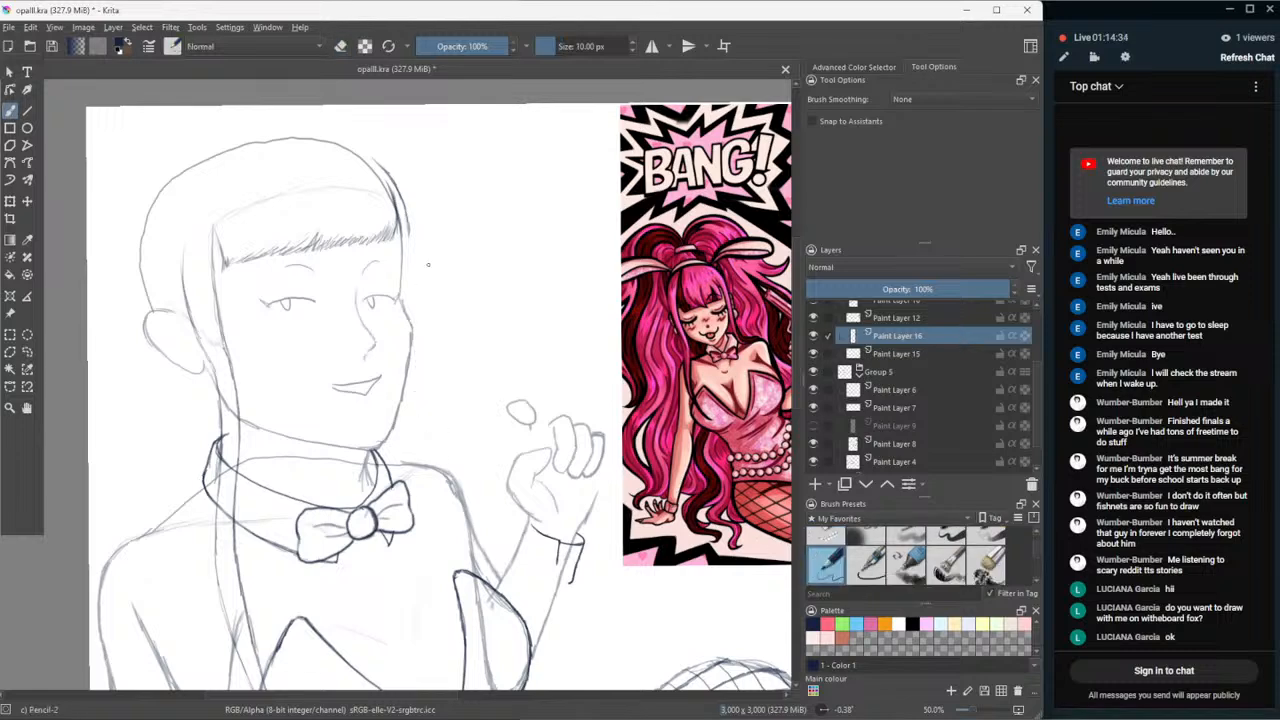
pyautogui.moveTo(407, 232); pyautogui.dragTo(406, 311)
pyautogui.moveTo(409, 374)
pyautogui.mouseDown()
pyautogui.moveTo(424, 446)
pyautogui.moveTo(445, 473)
pyautogui.mouseUp()
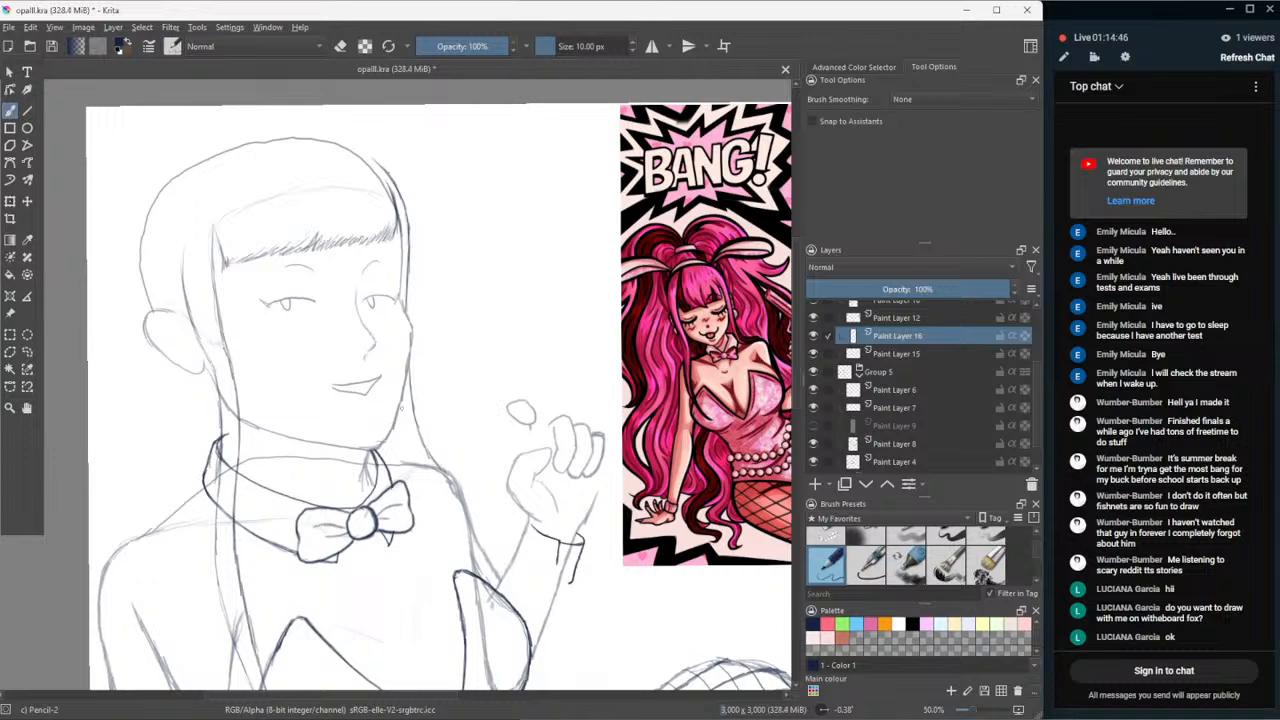
pyautogui.moveTo(402, 399); pyautogui.dragTo(416, 463)
# - Sketch the parting at the crown and the hair outline curving over the back of the head to the ear
pyautogui.moveTo(282, 157); pyautogui.dragTo(229, 147)
pyautogui.moveTo(151, 314); pyautogui.dragTo(140, 289)
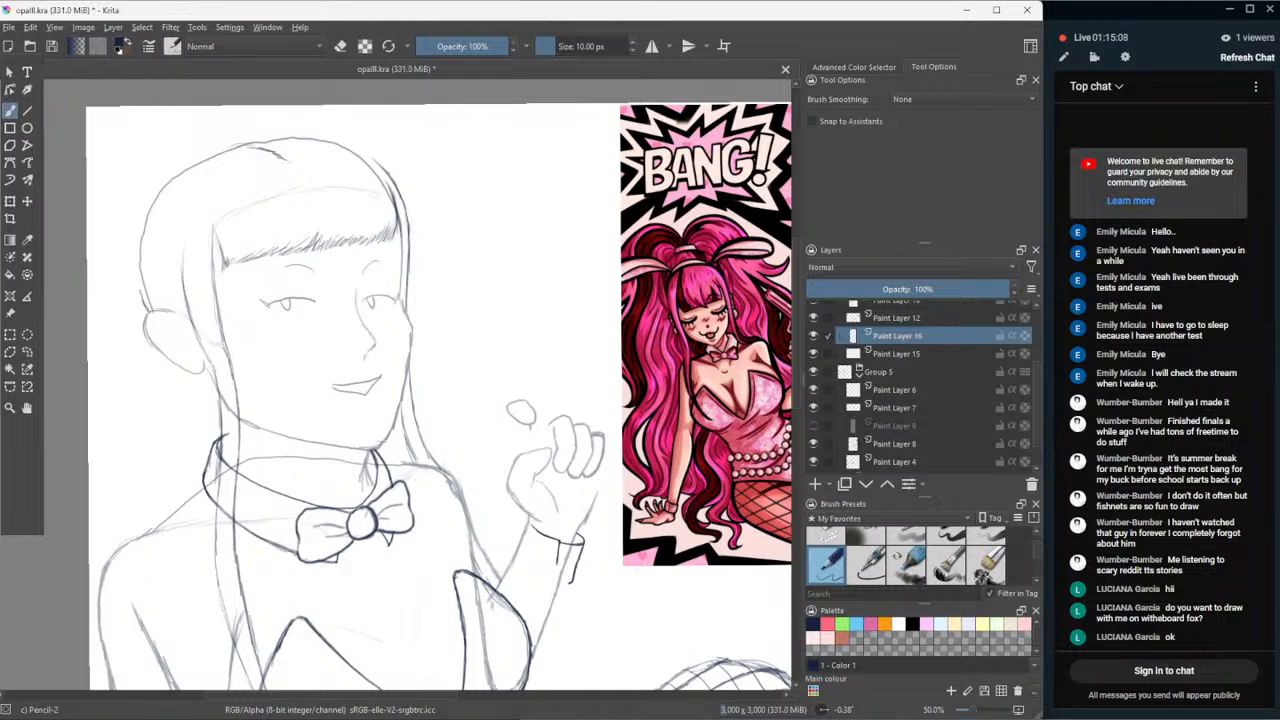
pyautogui.moveTo(242, 143)
pyautogui.mouseDown()
pyautogui.moveTo(165, 185)
pyautogui.moveTo(175, 168)
pyautogui.moveTo(140, 218)
pyautogui.moveTo(142, 302)
pyautogui.mouseUp()
pyautogui.moveTo(244, 141)
pyautogui.mouseDown()
pyautogui.moveTo(200, 155)
pyautogui.moveTo(142, 214)
pyautogui.moveTo(142, 304)
pyautogui.mouseUp()
pyautogui.moveTo(147, 256)
pyautogui.mouseDown()
pyautogui.moveTo(161, 308)
pyautogui.moveTo(194, 331)
pyautogui.mouseUp()
pyautogui.scroll(-1, 160, 358)
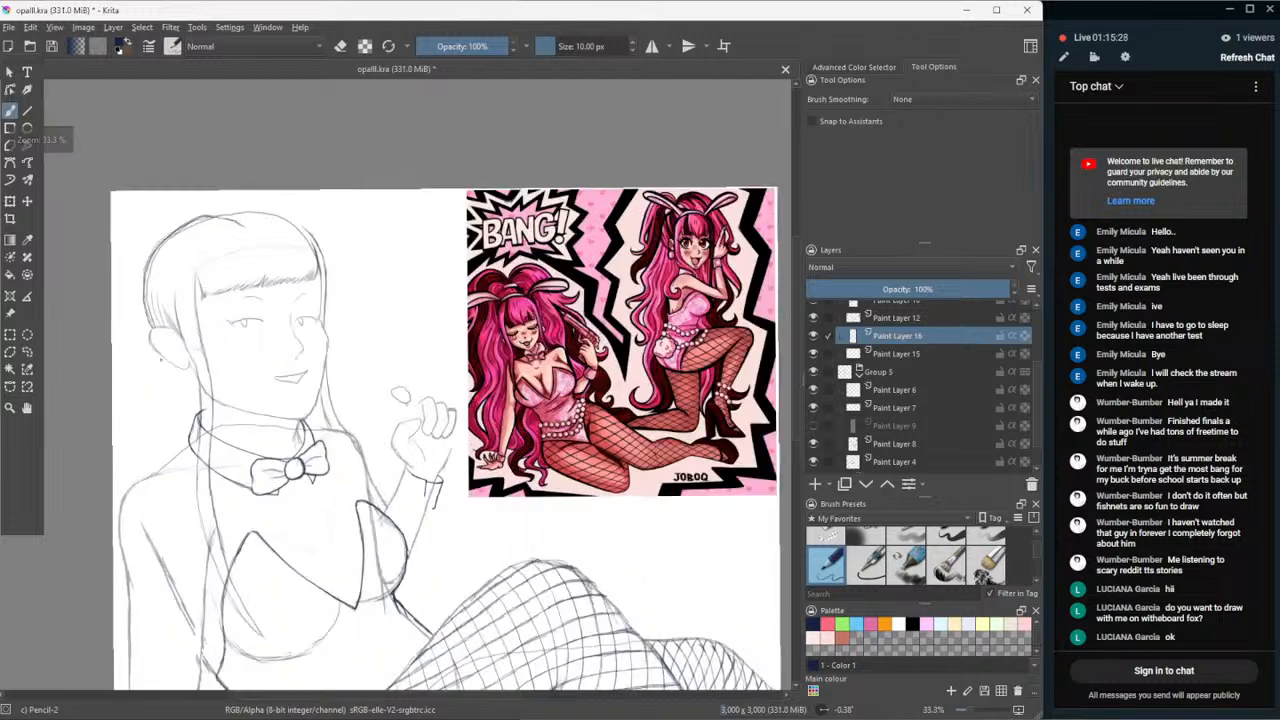
pyautogui.scroll(1, 160, 358)
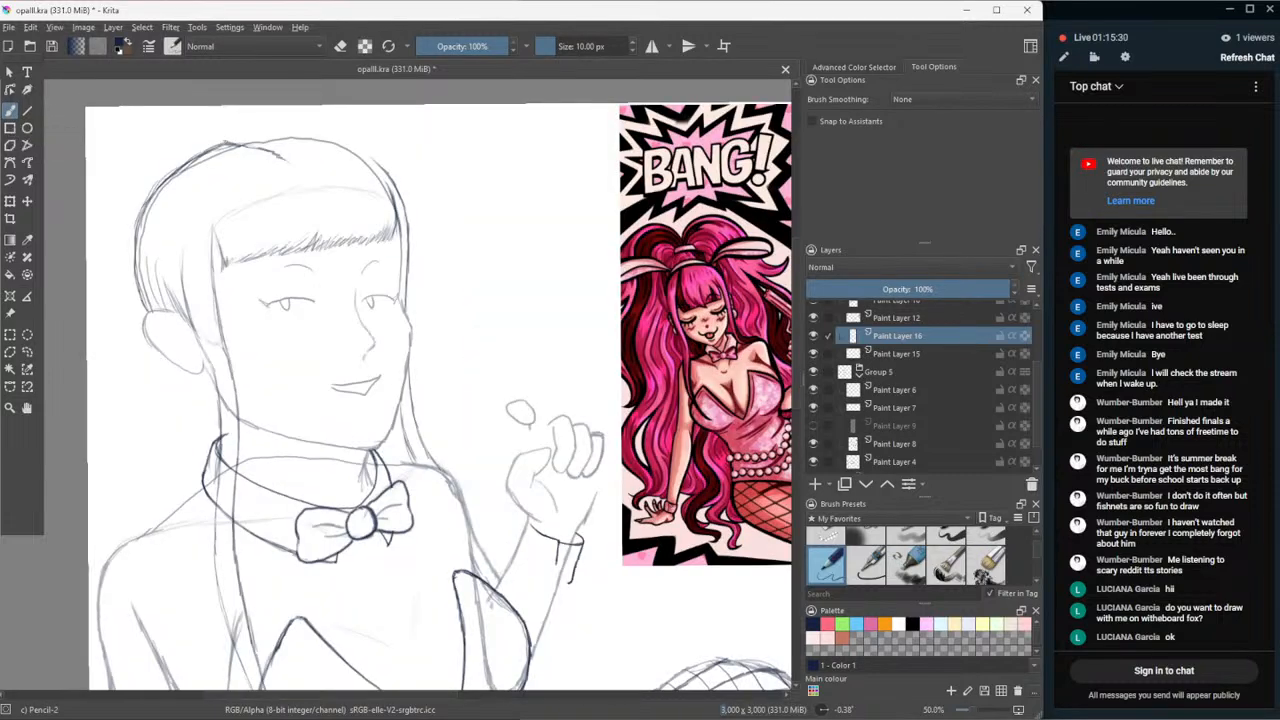
pyautogui.moveTo(232, 141)
pyautogui.mouseDown()
pyautogui.moveTo(205, 153)
pyautogui.moveTo(237, 145)
pyautogui.mouseUp()
pyautogui.hotkey('ctrl', 'z')
# - Select the hair outline at the back of the head freehand, enlarge it slightly outward with Transform, and deselect
pyautogui.click(27, 351)
pyautogui.moveTo(161, 268)
pyautogui.mouseDown()
pyautogui.moveTo(166, 310)
pyautogui.moveTo(148, 340)
pyautogui.moveTo(113, 162)
pyautogui.moveTo(197, 103)
pyautogui.moveTo(295, 122)
pyautogui.moveTo(307, 175)
pyautogui.moveTo(233, 181)
pyautogui.moveTo(181, 217)
pyautogui.moveTo(168, 245)
pyautogui.mouseUp()
pyautogui.click(9, 203)
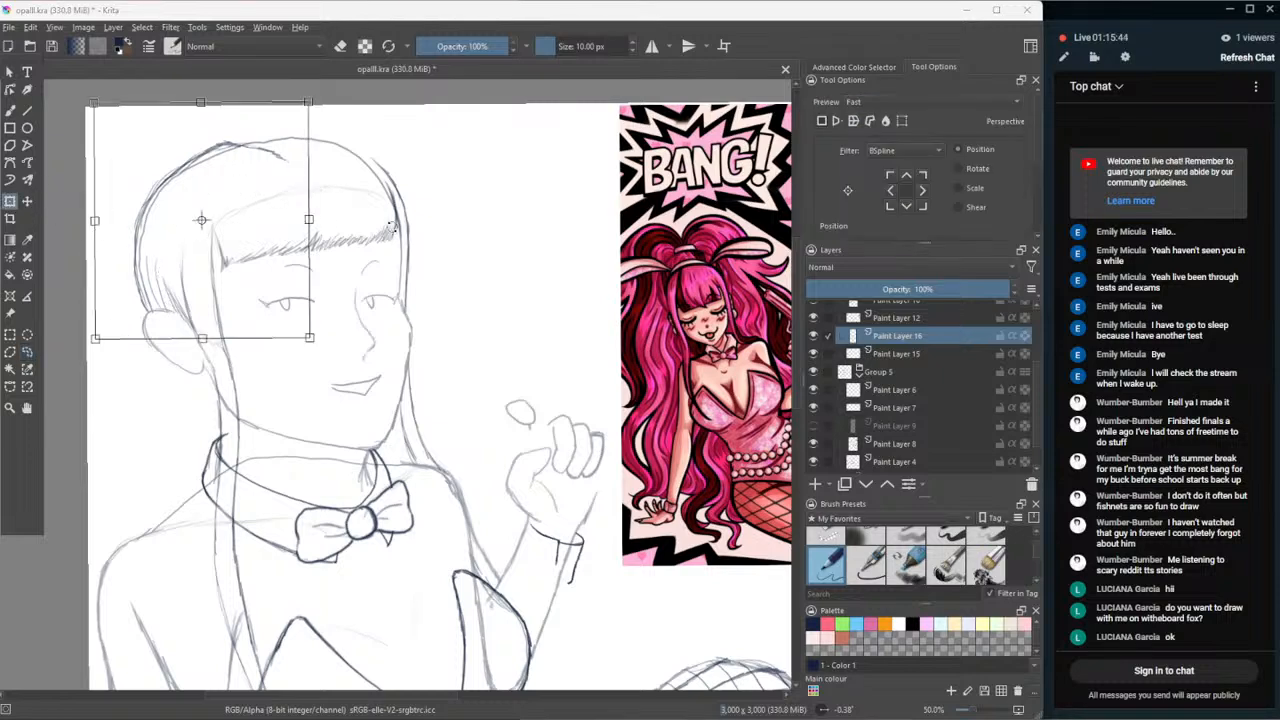
pyautogui.moveTo(95, 104); pyautogui.dragTo(86, 100)
pyautogui.moveTo(313, 101); pyautogui.dragTo(317, 95)
pyautogui.press('Return')
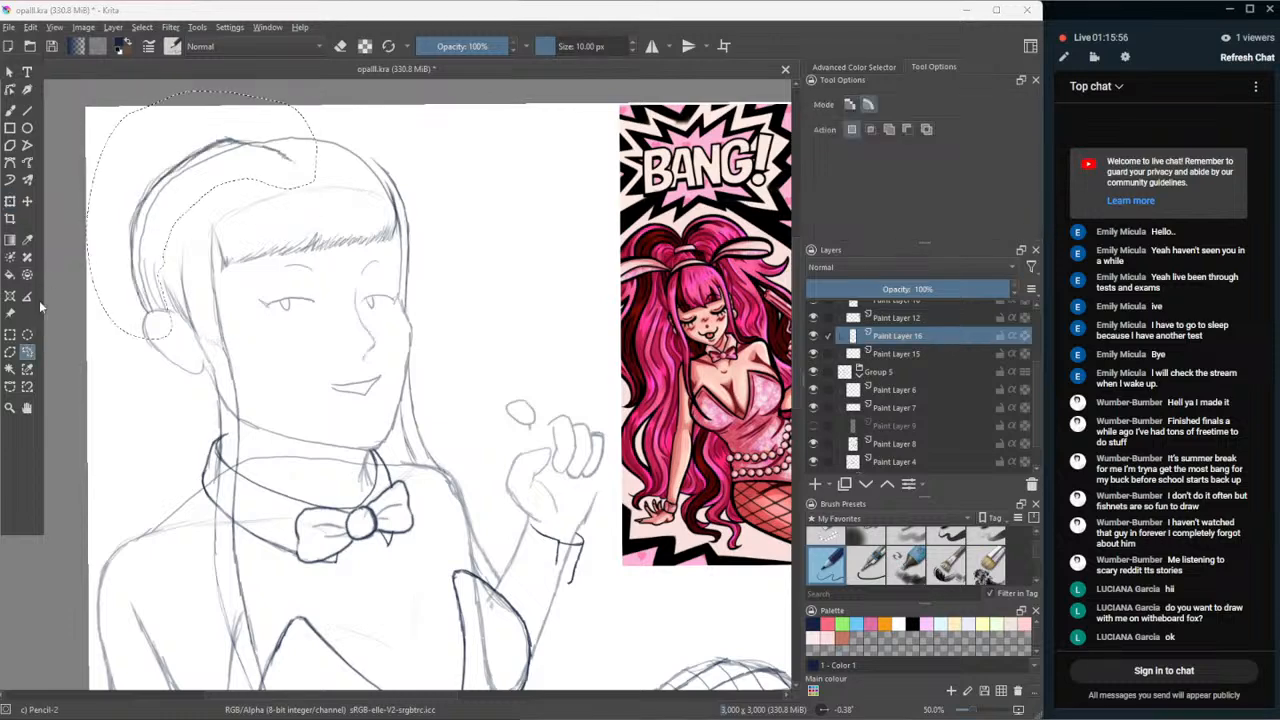
pyautogui.click(9, 110)
pyautogui.click(830, 552)
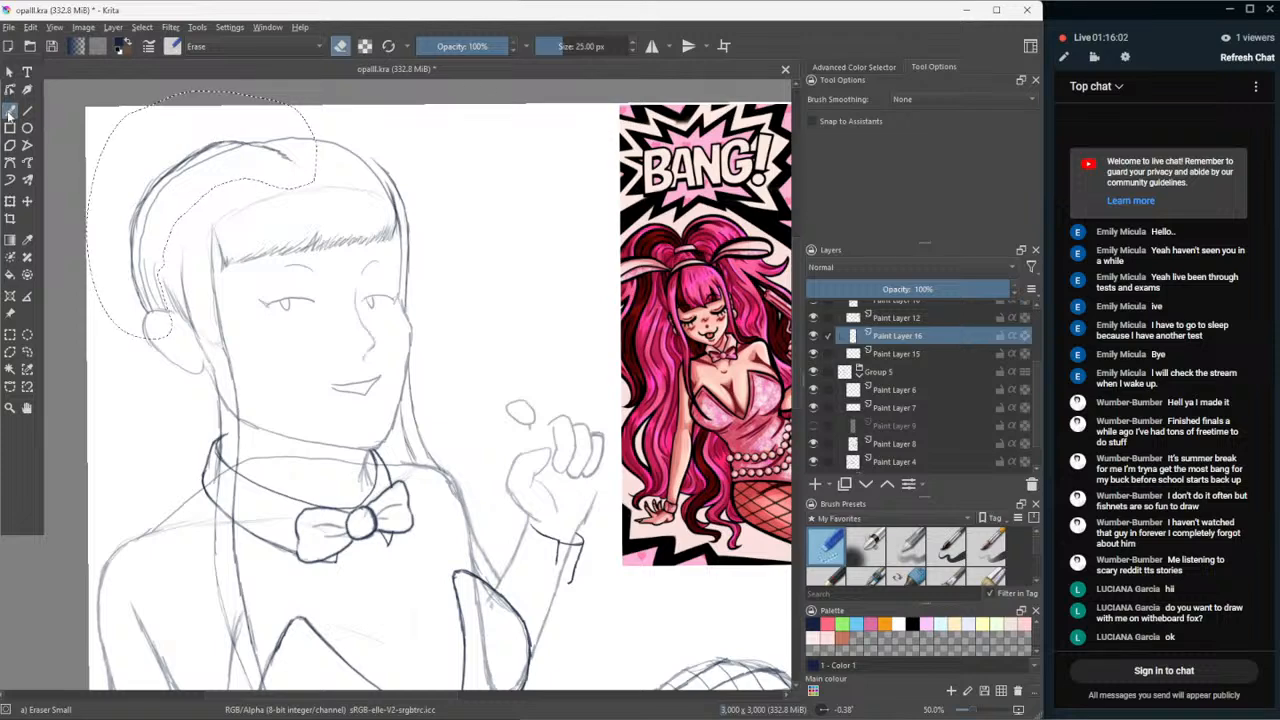
pyautogui.click(836, 580)
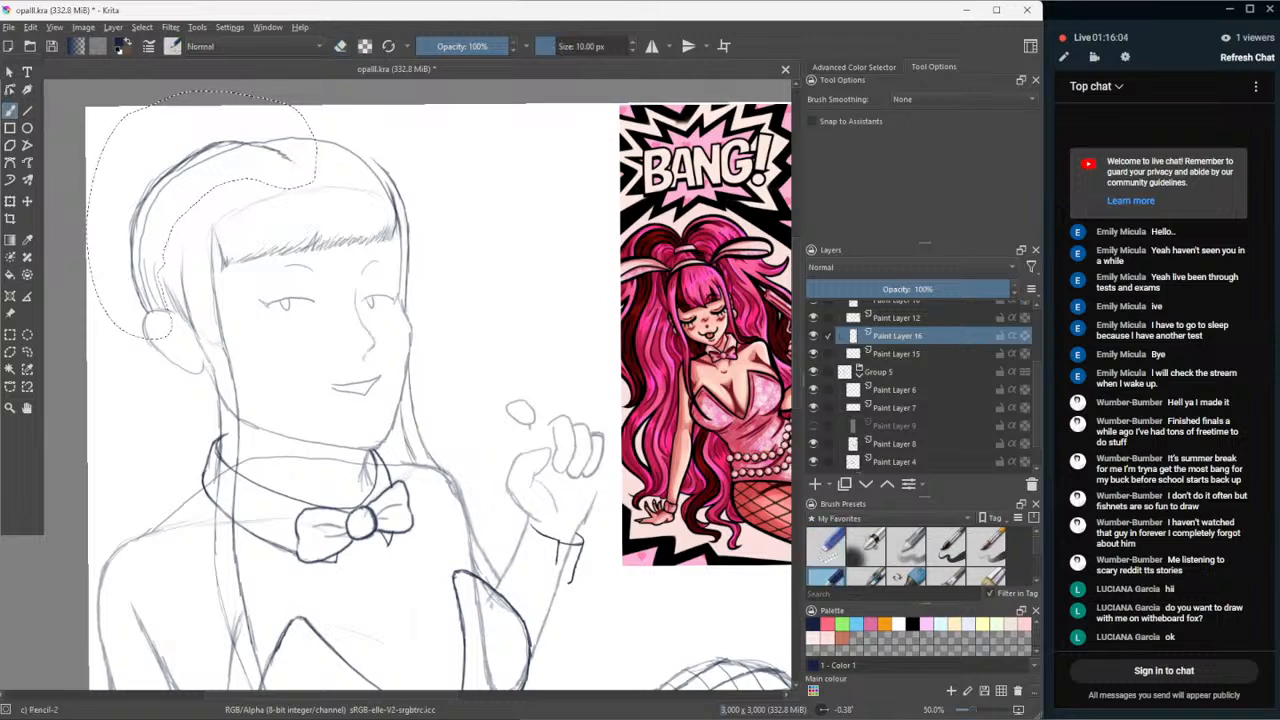
pyautogui.click(27, 352)
pyautogui.hotkey('ctrl', 'shift', 'a')
# - Sketch the raised hair outline with Pencil-2 from the crown over the top of the head to the far temple
pyautogui.click(10, 110)
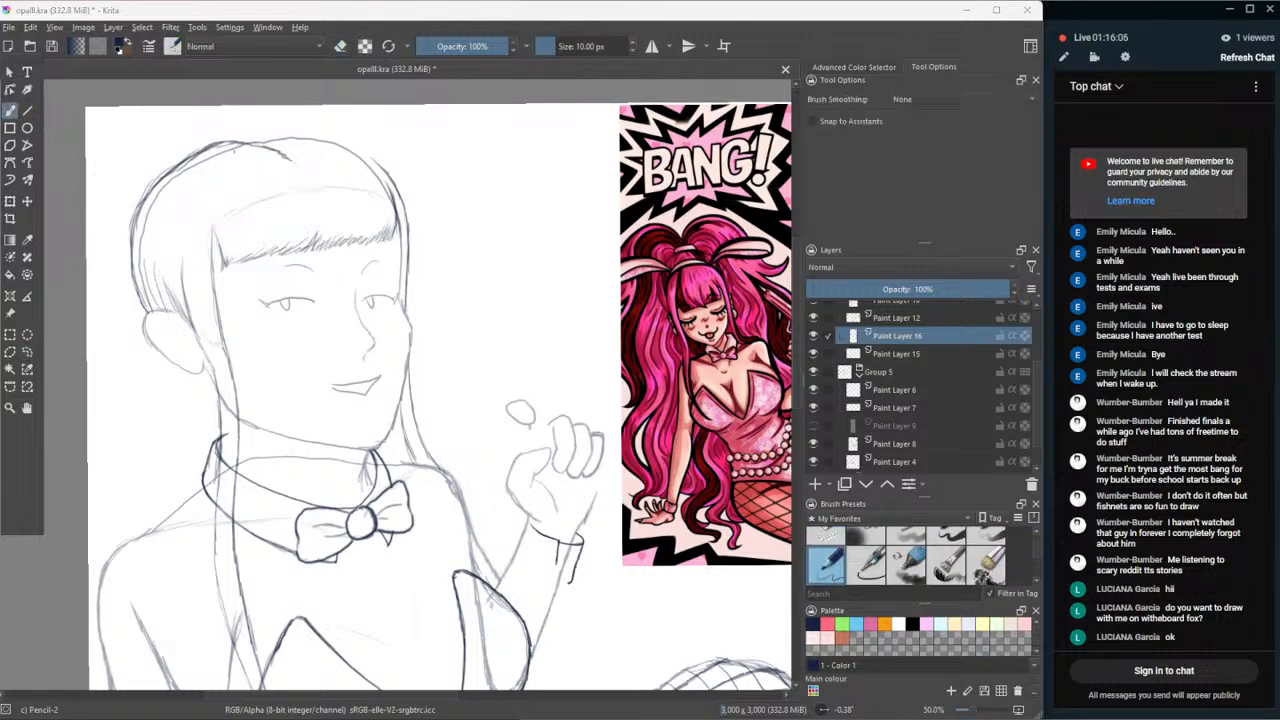
pyautogui.moveTo(237, 142); pyautogui.dragTo(212, 138)
pyautogui.moveTo(242, 140)
pyautogui.mouseDown()
pyautogui.moveTo(340, 132)
pyautogui.moveTo(377, 158)
pyautogui.mouseUp()
pyautogui.moveTo(376, 158); pyautogui.dragTo(398, 195)
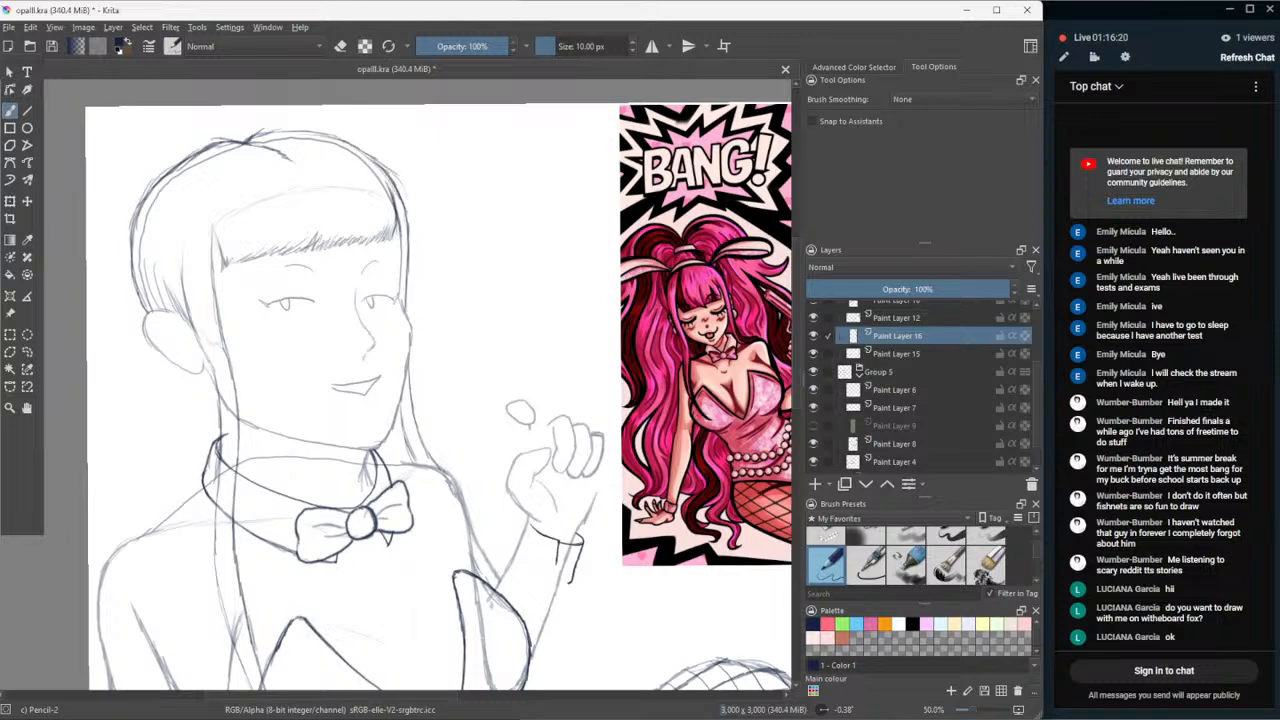
pyautogui.moveTo(286, 154); pyautogui.dragTo(306, 161)
# - Add a paint layer above Paint Layer 16, sketch a small hair-tie loop on the crown, and move it into place
pyautogui.click(814, 484)
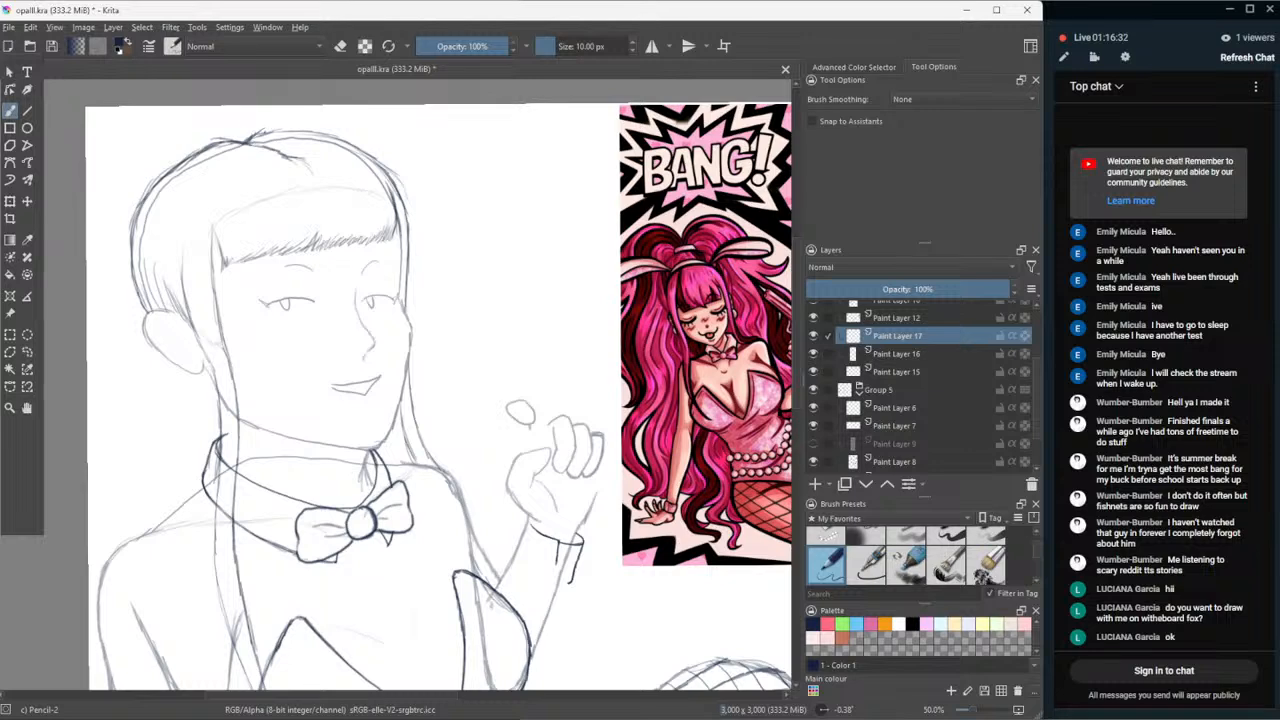
pyautogui.moveTo(255, 128)
pyautogui.mouseDown()
pyautogui.moveTo(224, 135)
pyautogui.moveTo(274, 127)
pyautogui.moveTo(210, 135)
pyautogui.mouseUp()
pyautogui.hotkey('ctrl', 'z')
pyautogui.hotkey('ctrl', 'z')
pyautogui.moveTo(234, 130); pyautogui.dragTo(203, 140)
pyautogui.hotkey('ctrl', 'z')
pyautogui.moveTo(239, 127)
pyautogui.mouseDown()
pyautogui.moveTo(250, 132)
pyautogui.moveTo(205, 140)
pyautogui.mouseUp()
pyautogui.press('t')
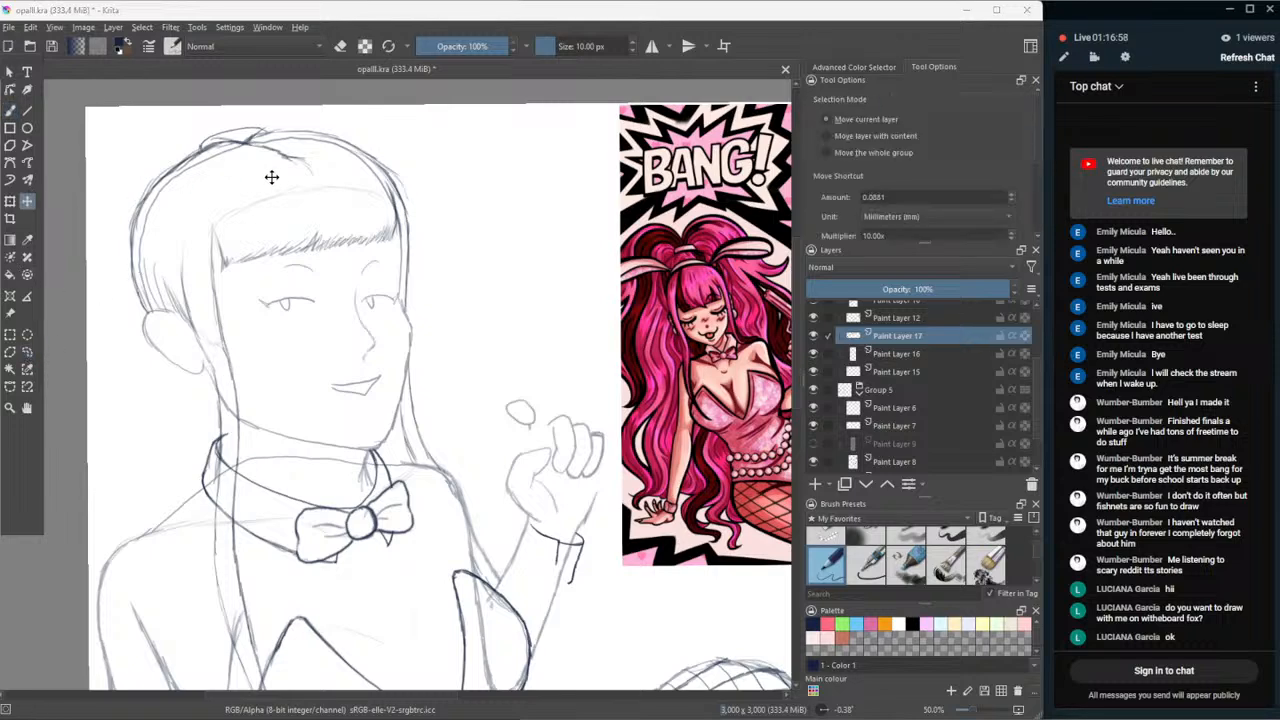
pyautogui.moveTo(280, 187)
pyautogui.mouseDown()
pyautogui.moveTo(270, 184)
pyautogui.moveTo(305, 184)
pyautogui.mouseUp()
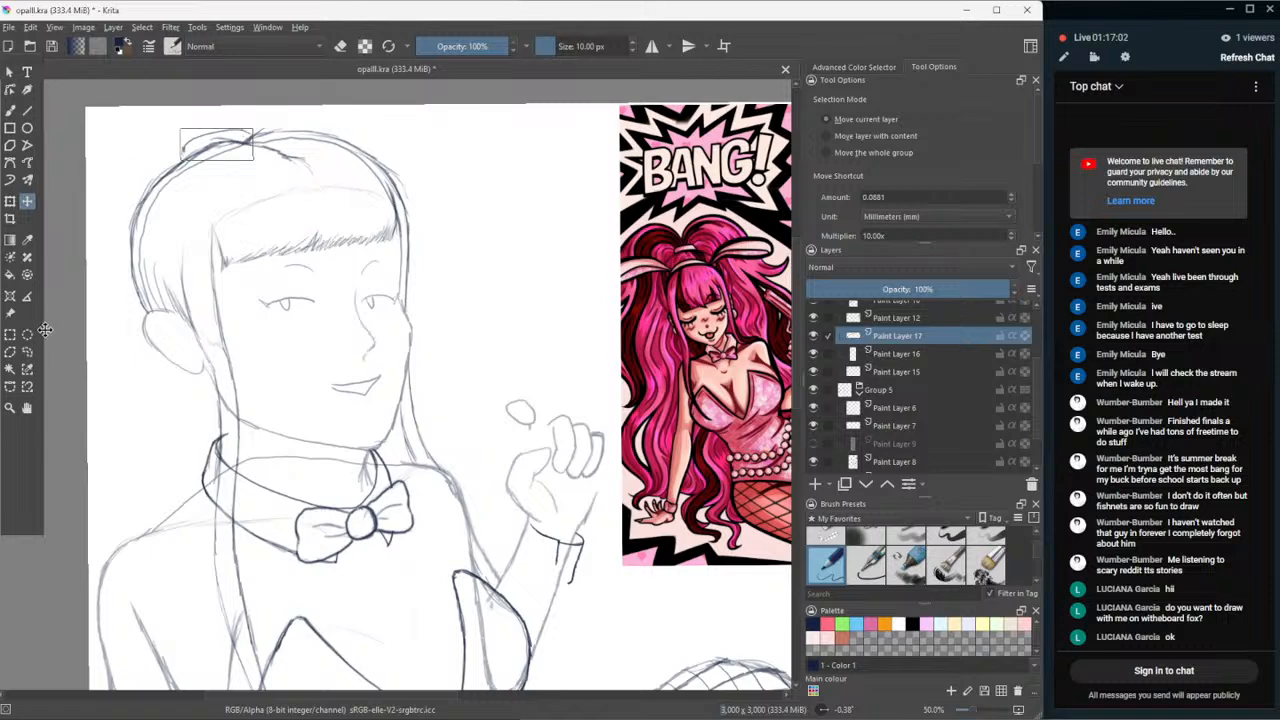
# - Darken the hair tie with Pencil-2 and sketch ponytail arcs sweeping from it to the canvas edge and over the head
pyautogui.click(10, 112)
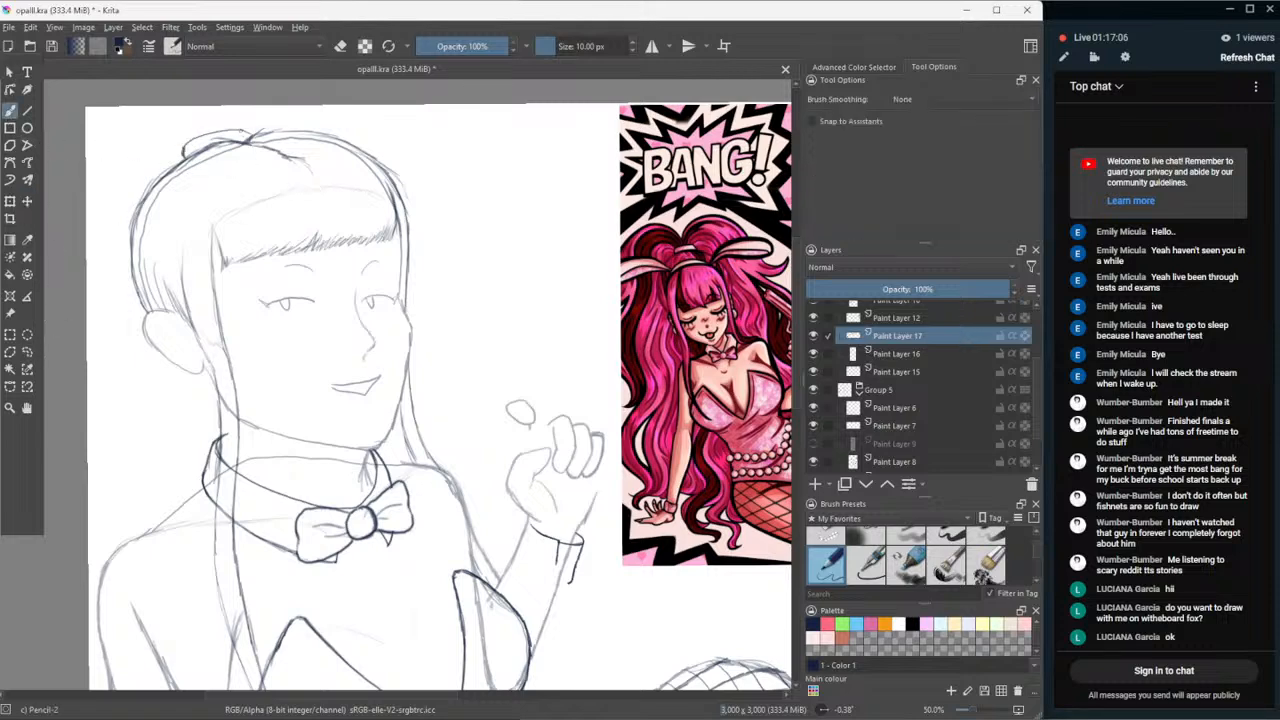
pyautogui.moveTo(238, 129)
pyautogui.mouseDown()
pyautogui.moveTo(250, 134)
pyautogui.moveTo(215, 130)
pyautogui.moveTo(184, 150)
pyautogui.mouseUp()
pyautogui.moveTo(210, 126)
pyautogui.mouseDown()
pyautogui.moveTo(133, 118)
pyautogui.moveTo(88, 176)
pyautogui.mouseUp()
pyautogui.moveTo(130, 122); pyautogui.dragTo(88, 178)
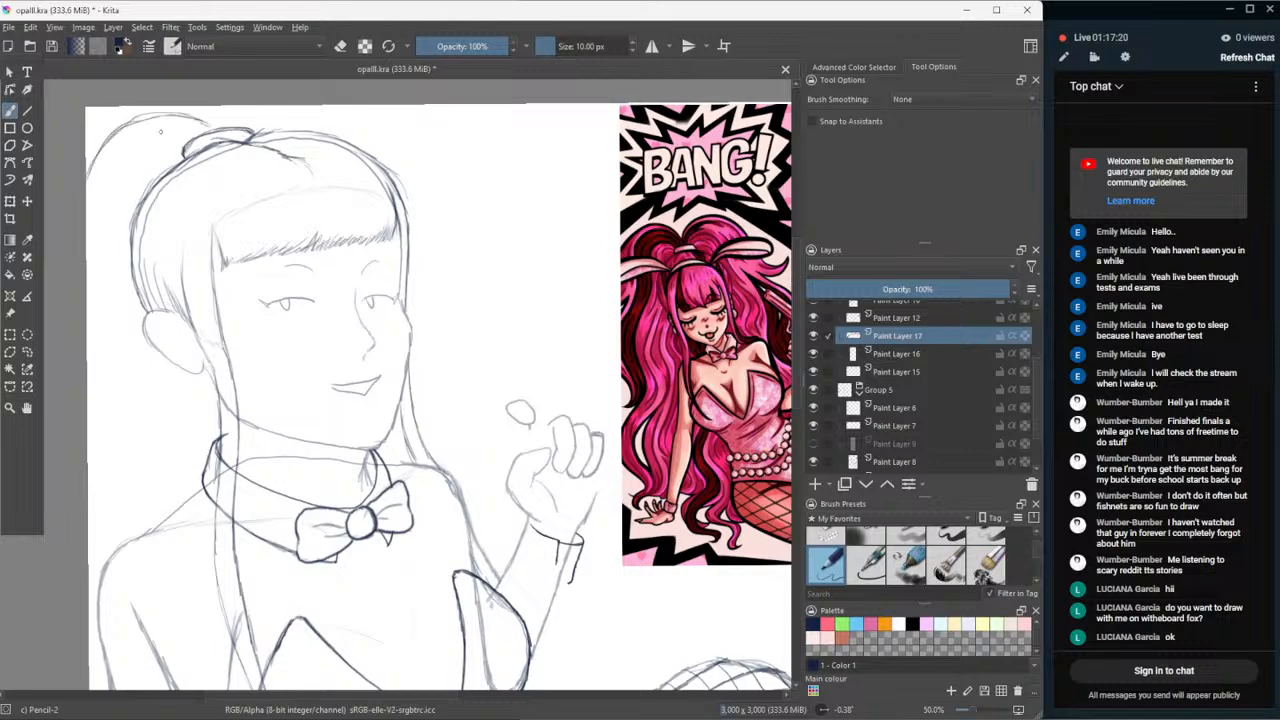
pyautogui.moveTo(206, 120)
pyautogui.mouseDown()
pyautogui.moveTo(172, 104)
pyautogui.moveTo(208, 123)
pyautogui.moveTo(228, 105)
pyautogui.moveTo(319, 105)
pyautogui.moveTo(386, 134)
pyautogui.moveTo(380, 122)
pyautogui.mouseUp()
pyautogui.moveTo(380, 126); pyautogui.dragTo(411, 192)
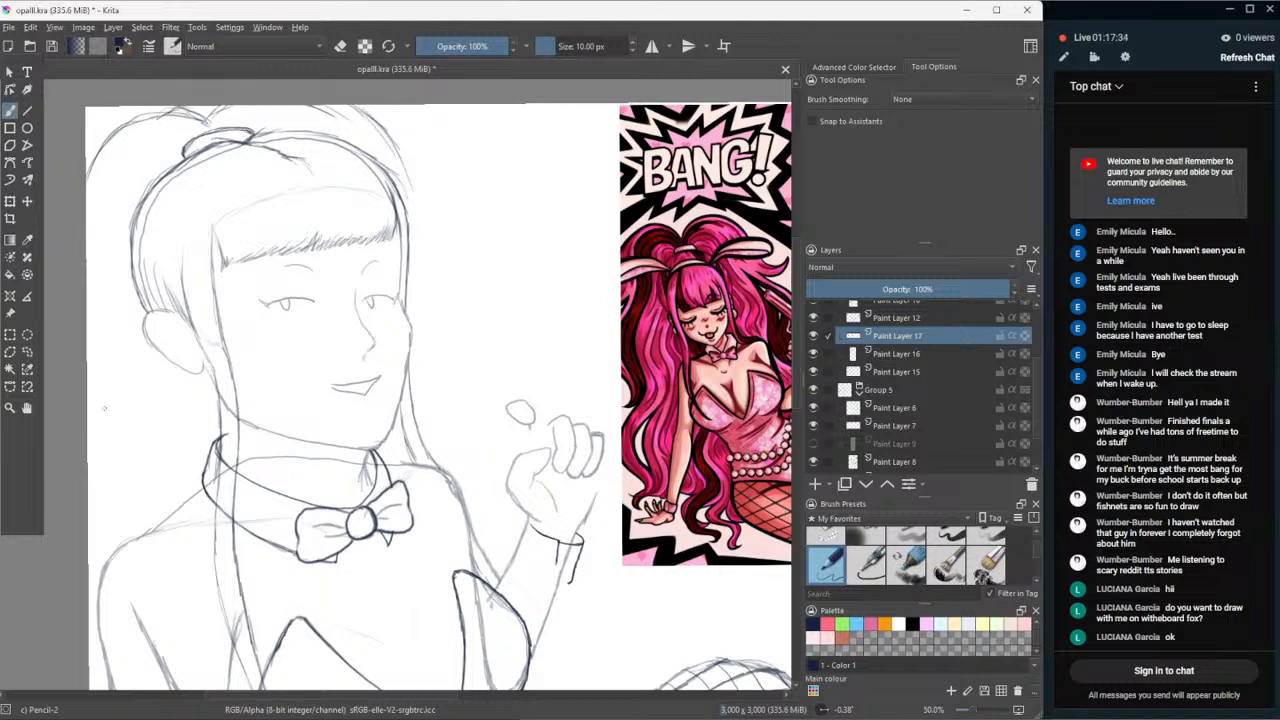
# - Sketch the ponytail's long strands hanging behind the ear to the shoulder and reinforce its upper outer edge
pyautogui.moveTo(101, 290); pyautogui.dragTo(88, 380)
pyautogui.moveTo(97, 330)
pyautogui.mouseDown()
pyautogui.moveTo(116, 428)
pyautogui.moveTo(126, 510)
pyautogui.mouseUp()
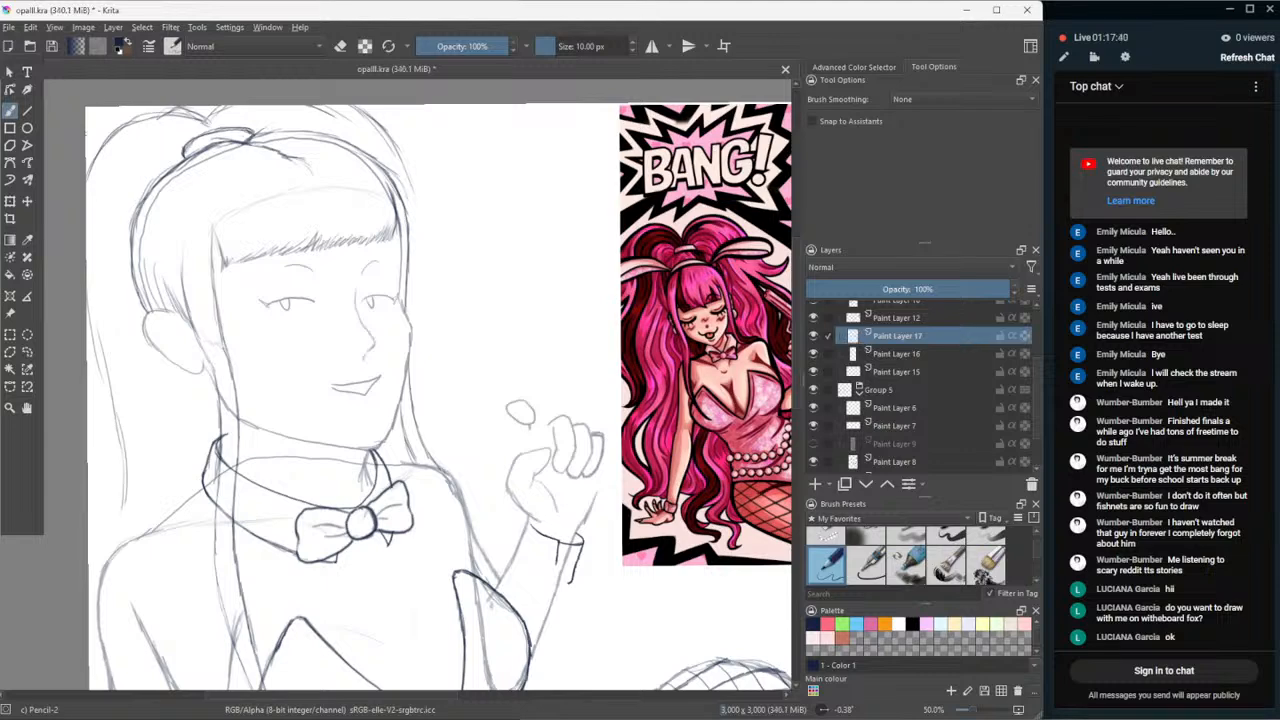
pyautogui.moveTo(146, 119); pyautogui.dragTo(94, 146)
pyautogui.moveTo(96, 144); pyautogui.dragTo(85, 155)
pyautogui.press('-')
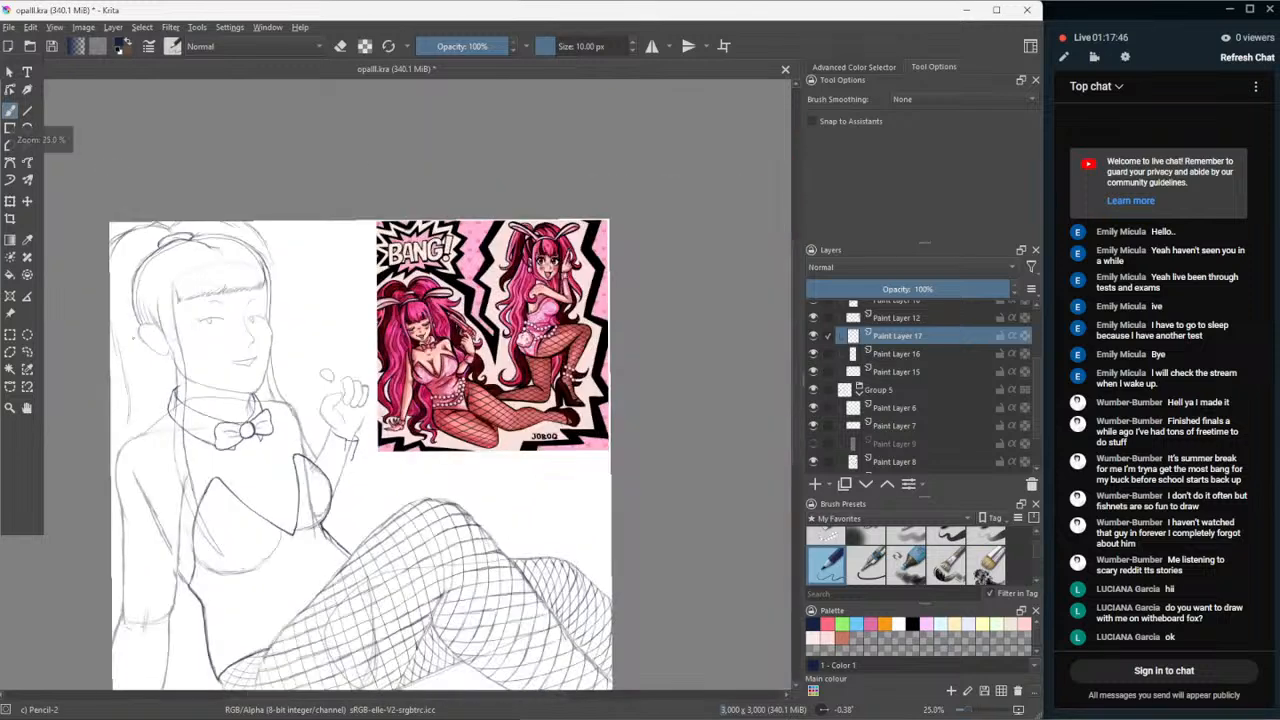
# - Extend the ponytail's outer strands with Pencil-2 down the canvas edge, past the shoulder and along the supporting arm
pyautogui.press('+')
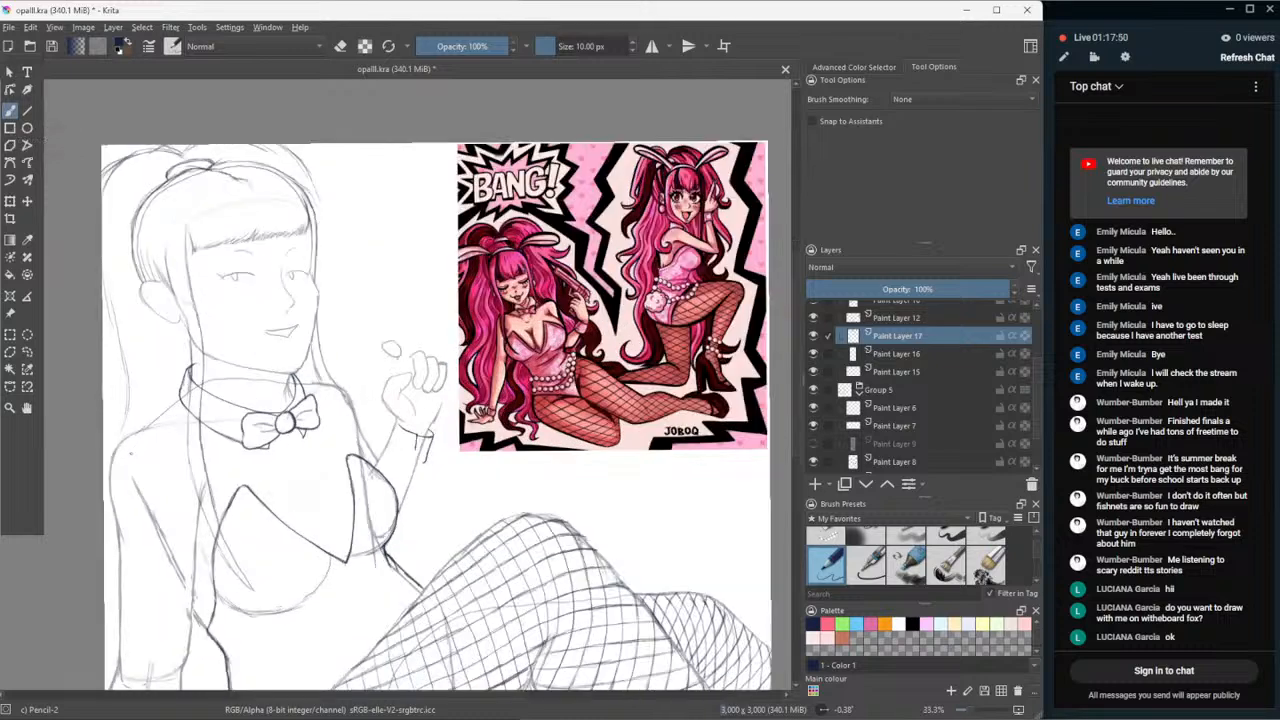
pyautogui.click(27, 408)
pyautogui.moveTo(156, 464); pyautogui.dragTo(178, 377)
pyautogui.click(11, 111)
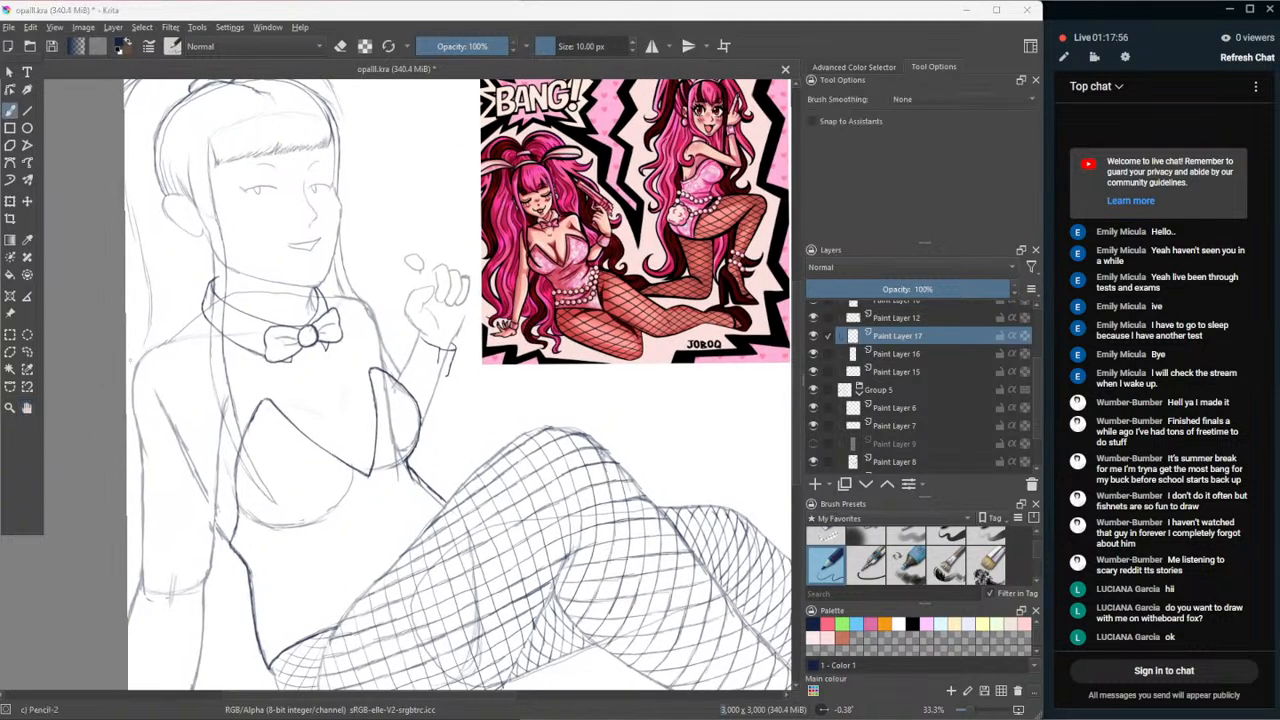
pyautogui.moveTo(136, 248); pyautogui.dragTo(131, 366)
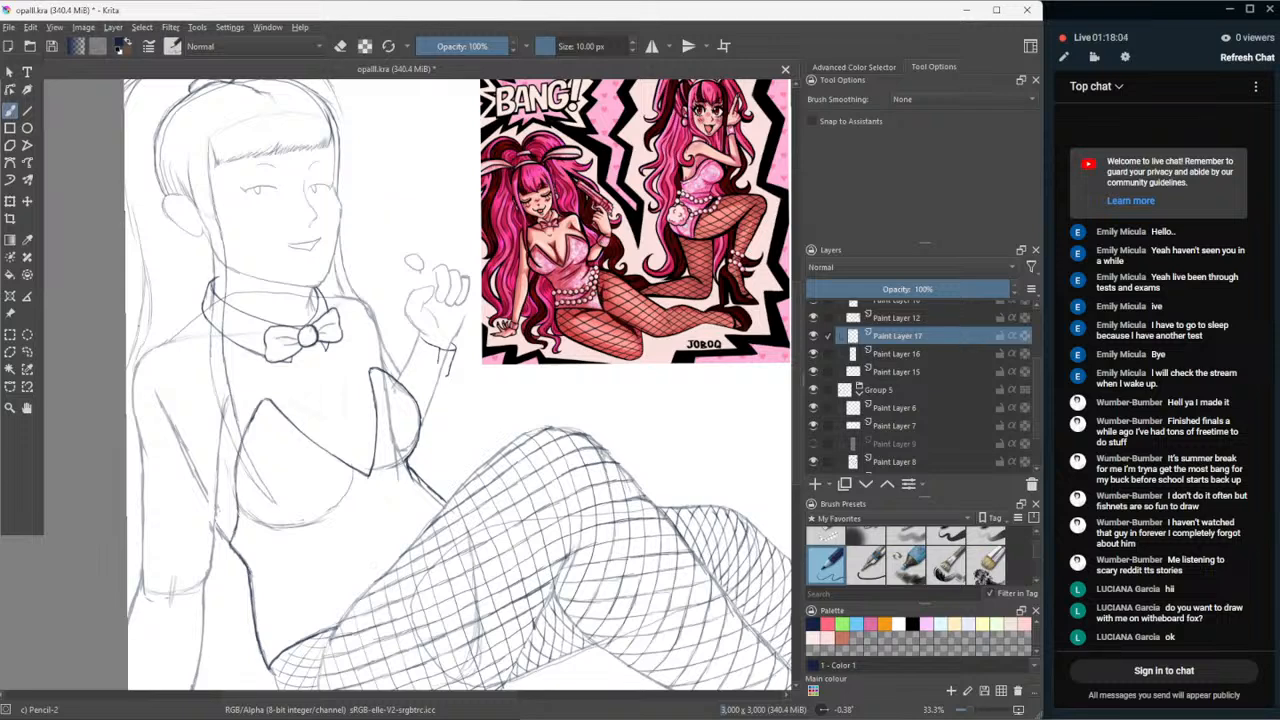
pyautogui.moveTo(139, 325); pyautogui.dragTo(134, 369)
pyautogui.moveTo(127, 527); pyautogui.dragTo(140, 565)
# - Sketch the ponytail's lower ends fanning out between the supporting arm and the hip at the canvas's lower edge
pyautogui.click(27, 409)
pyautogui.moveTo(114, 476); pyautogui.dragTo(86, 490)
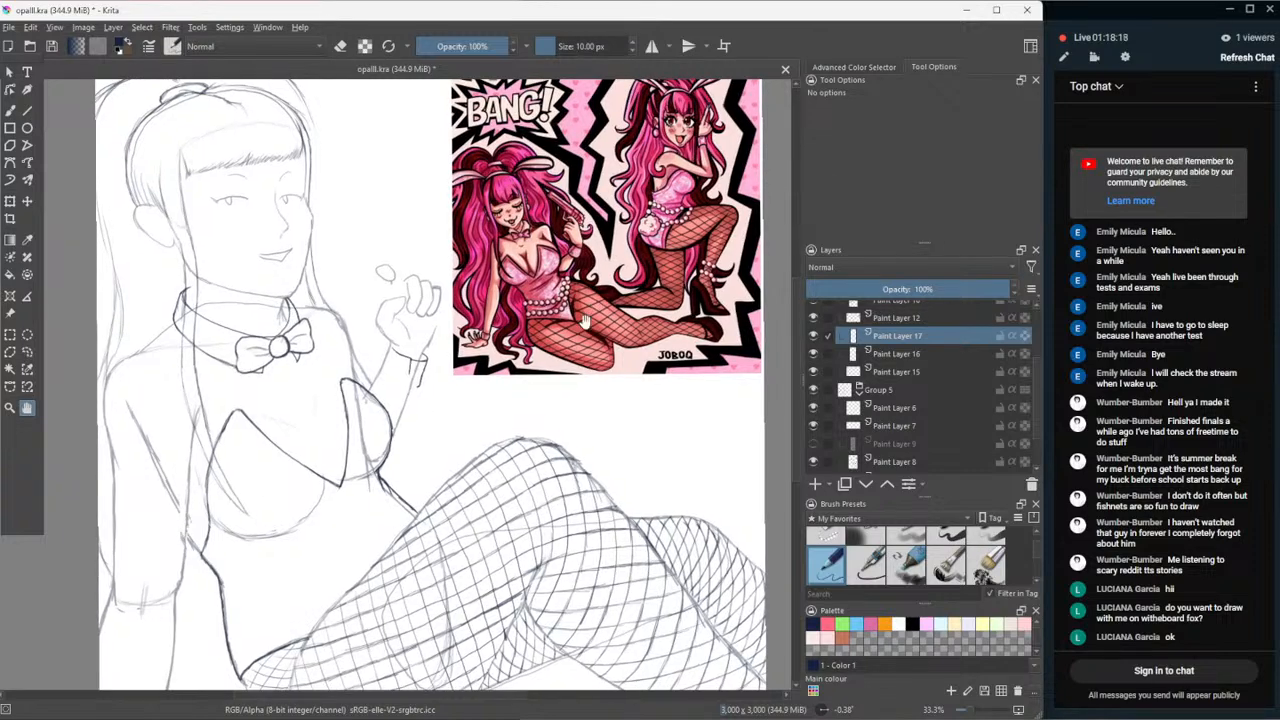
pyautogui.moveTo(509, 527); pyautogui.dragTo(527, 423)
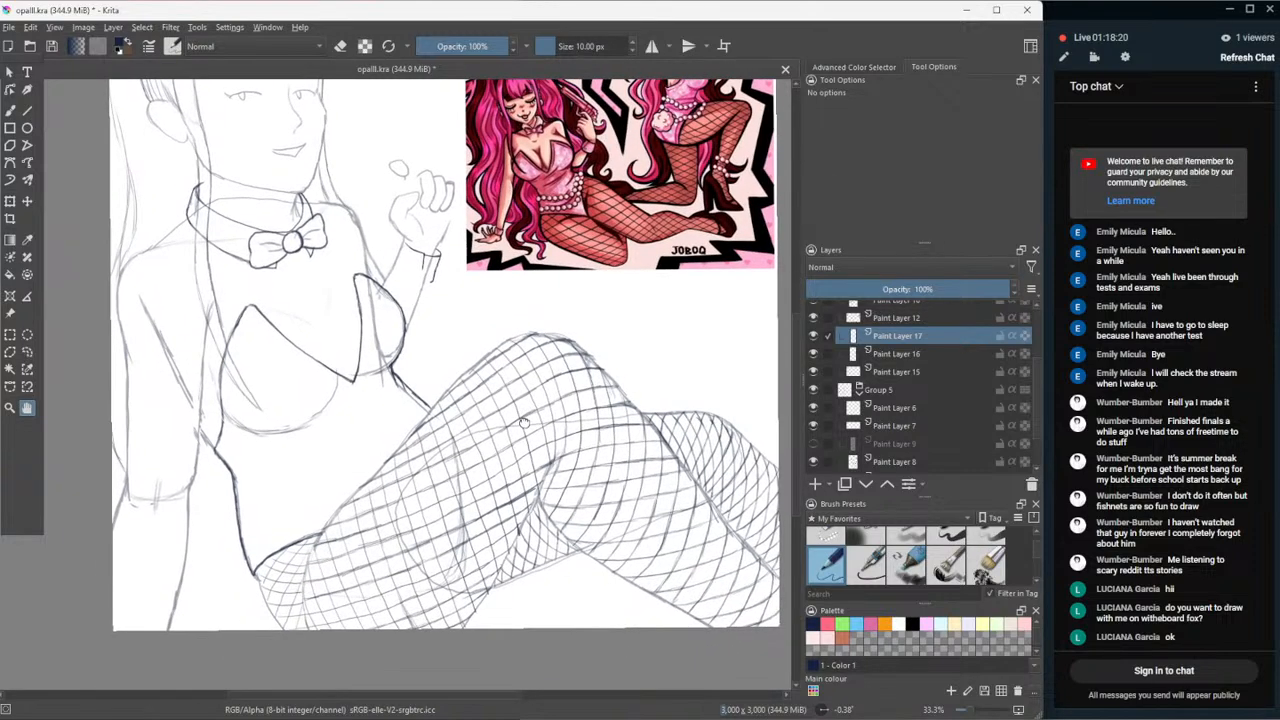
pyautogui.moveTo(636, 172); pyautogui.dragTo(510, 274)
pyautogui.moveTo(408, 577)
pyautogui.mouseDown()
pyautogui.moveTo(500, 457)
pyautogui.moveTo(628, 416)
pyautogui.mouseUp()
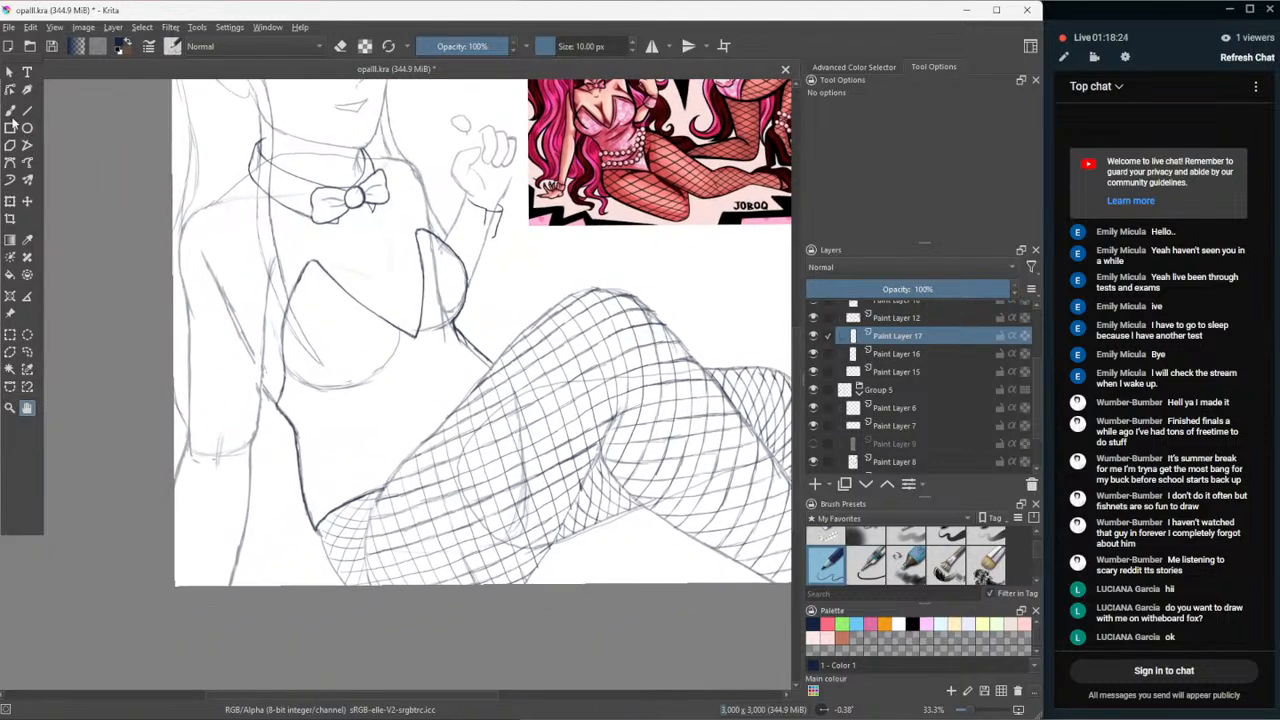
pyautogui.click(11, 112)
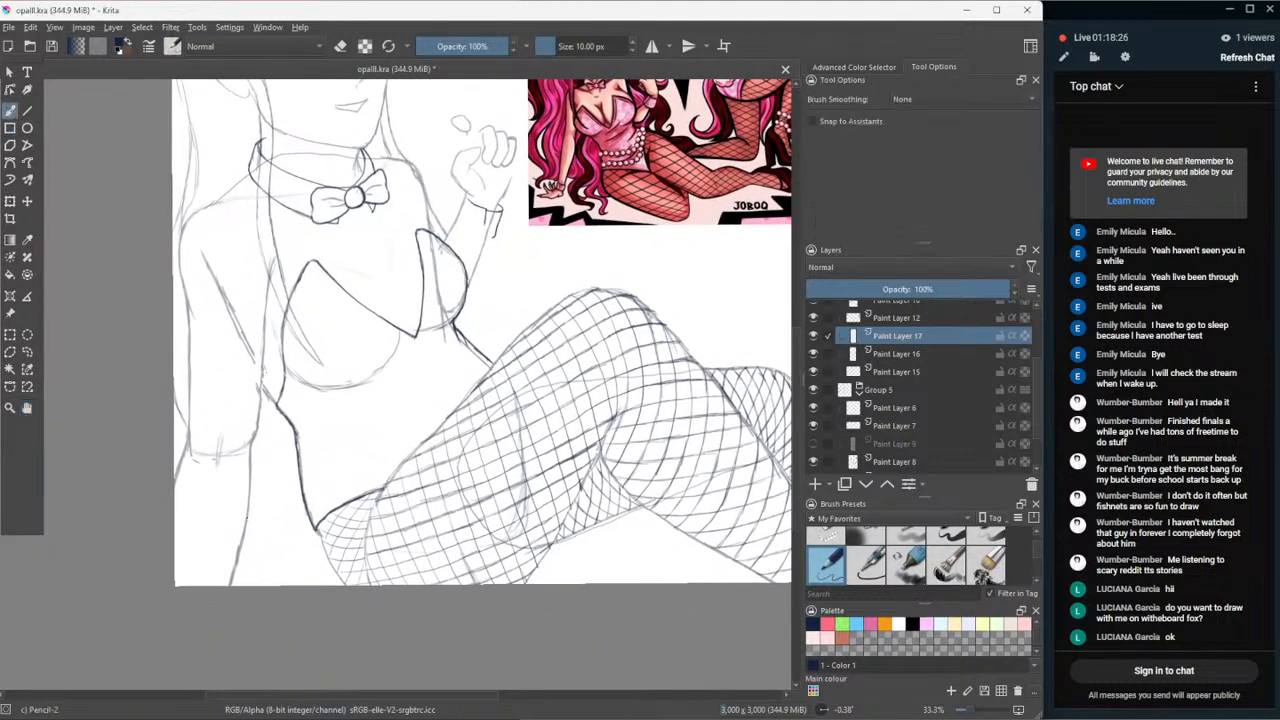
pyautogui.moveTo(248, 526); pyautogui.dragTo(325, 584)
pyautogui.moveTo(250, 532)
pyautogui.mouseDown()
pyautogui.moveTo(263, 564)
pyautogui.moveTo(292, 580)
pyautogui.mouseUp()
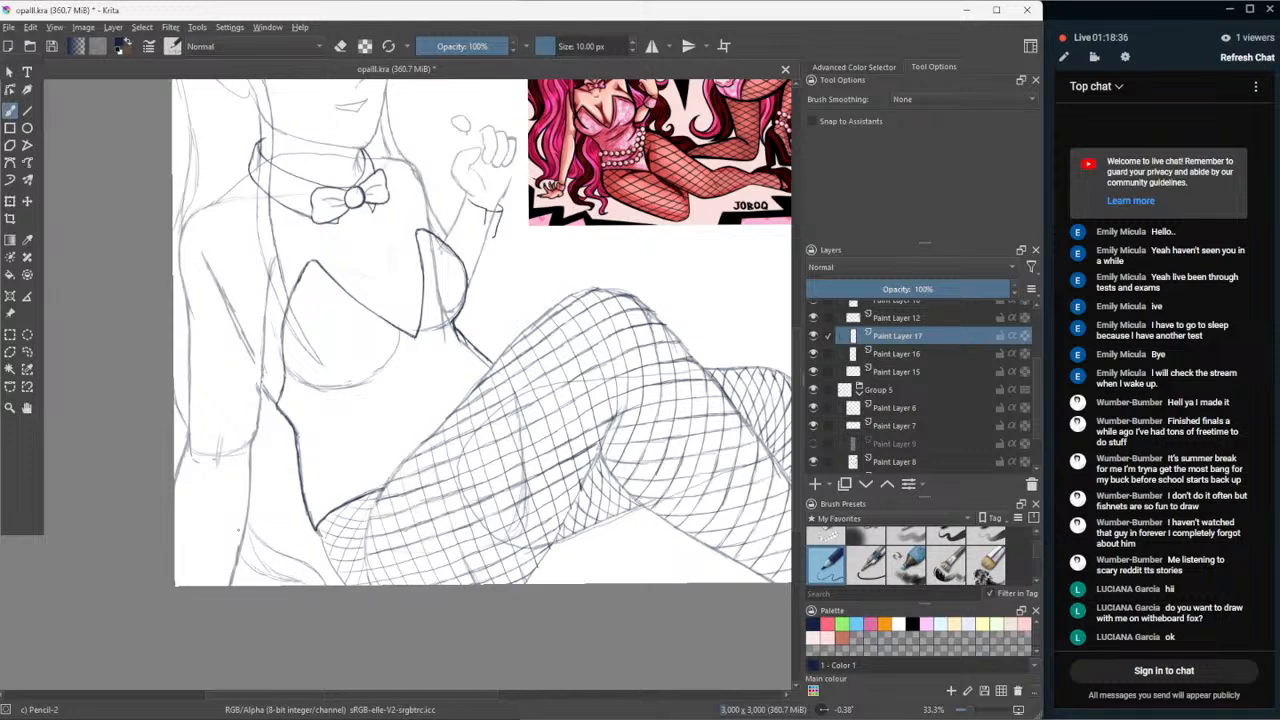
pyautogui.hotkey('ctrl', 'z')
pyautogui.moveTo(245, 568); pyautogui.dragTo(241, 586)
pyautogui.moveTo(299, 559); pyautogui.dragTo(319, 583)
# - Sketch a long loose strand on the far side of the face, flicking outward beside the chin and falling to the shoulder
pyautogui.scroll(-3, 240, 420)
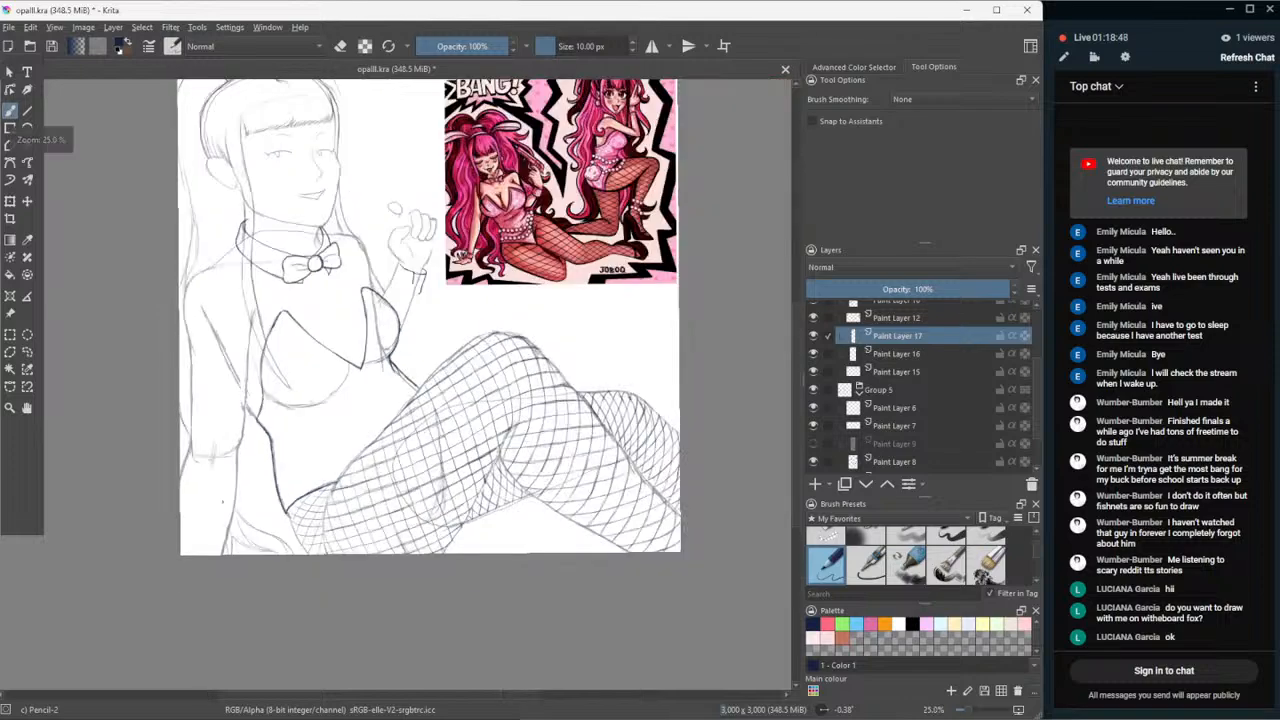
pyautogui.scroll(2, 340, 260)
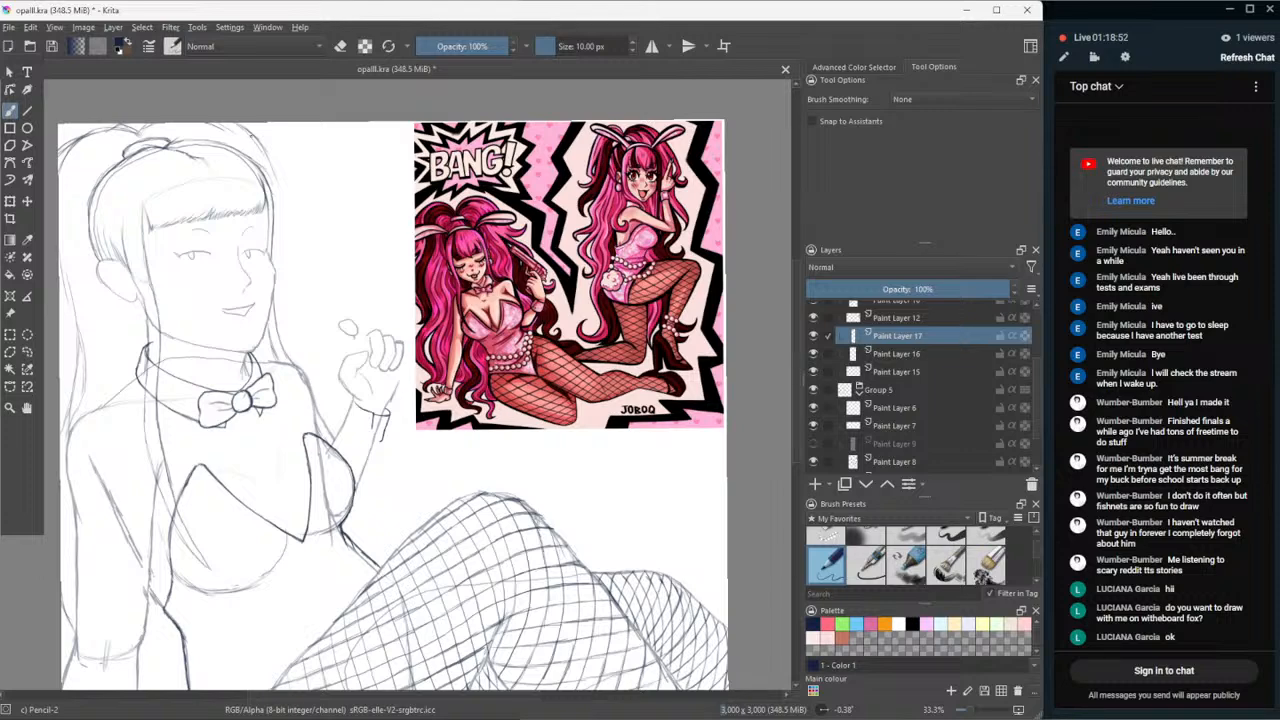
pyautogui.moveTo(273, 186); pyautogui.dragTo(262, 150)
pyautogui.moveTo(281, 207); pyautogui.dragTo(268, 169)
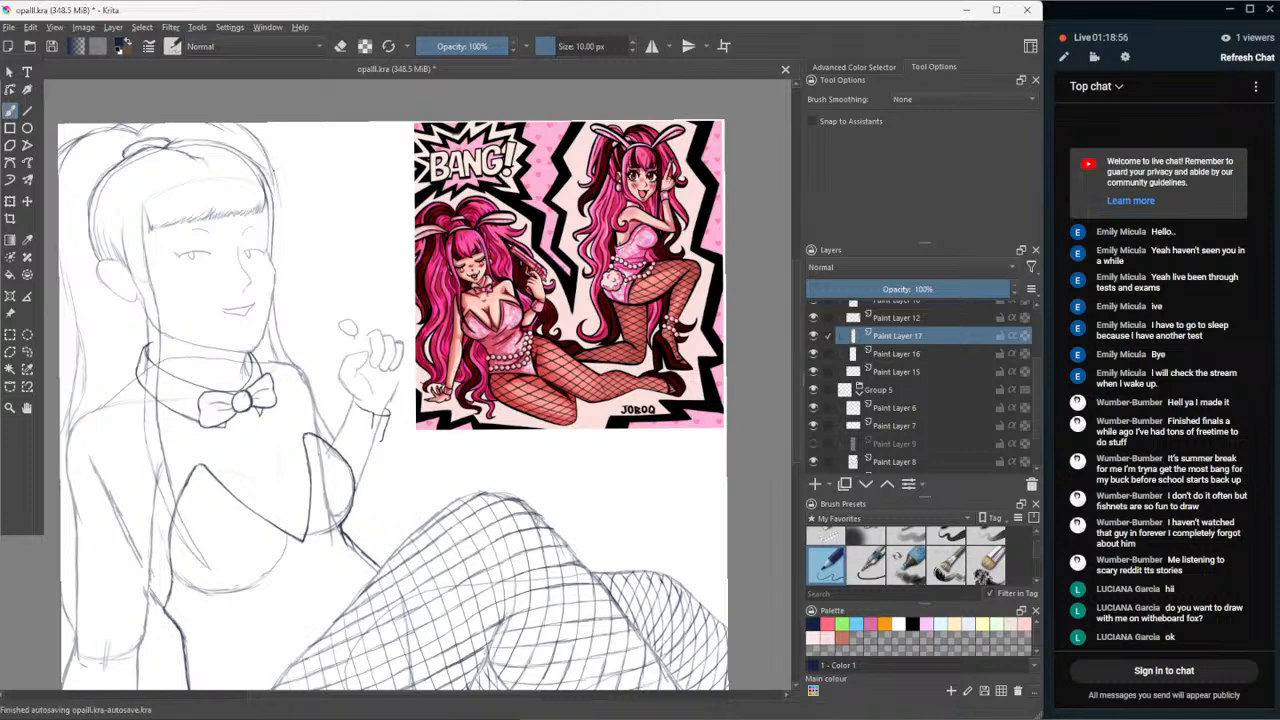
pyautogui.moveTo(284, 243); pyautogui.dragTo(271, 171)
pyautogui.moveTo(287, 267)
pyautogui.mouseDown()
pyautogui.moveTo(281, 217)
pyautogui.moveTo(286, 230)
pyautogui.mouseUp()
pyautogui.moveTo(307, 299)
pyautogui.mouseDown()
pyautogui.moveTo(286, 258)
pyautogui.moveTo(295, 287)
pyautogui.mouseUp()
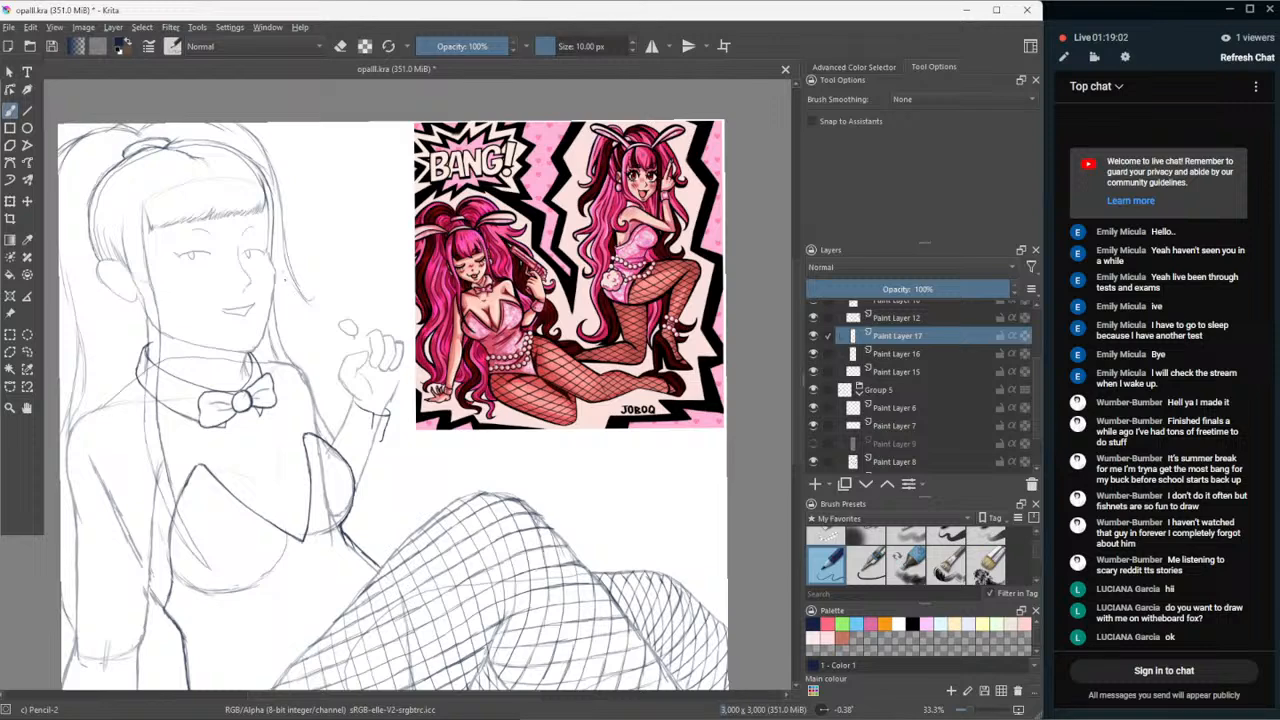
pyautogui.moveTo(283, 273)
pyautogui.mouseDown()
pyautogui.moveTo(305, 300)
pyautogui.moveTo(292, 292)
pyautogui.moveTo(312, 390)
pyautogui.mouseUp()
# - Fill the ponytail behind the ear with more long strands running from the crown down to the shoulder
pyautogui.moveTo(64, 322); pyautogui.dragTo(69, 364)
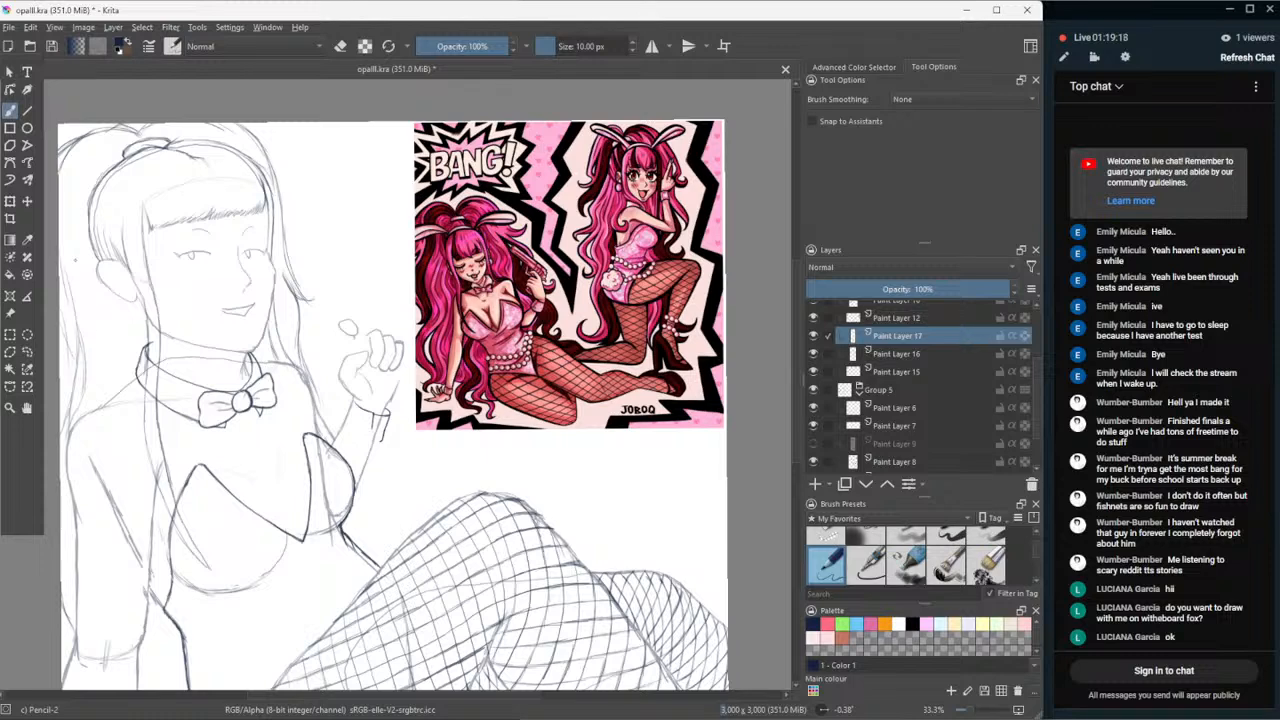
pyautogui.moveTo(90, 296); pyautogui.dragTo(100, 386)
pyautogui.moveTo(116, 322)
pyautogui.mouseDown()
pyautogui.moveTo(117, 382)
pyautogui.moveTo(131, 344)
pyautogui.mouseUp()
pyautogui.moveTo(70, 168); pyautogui.dragTo(75, 272)
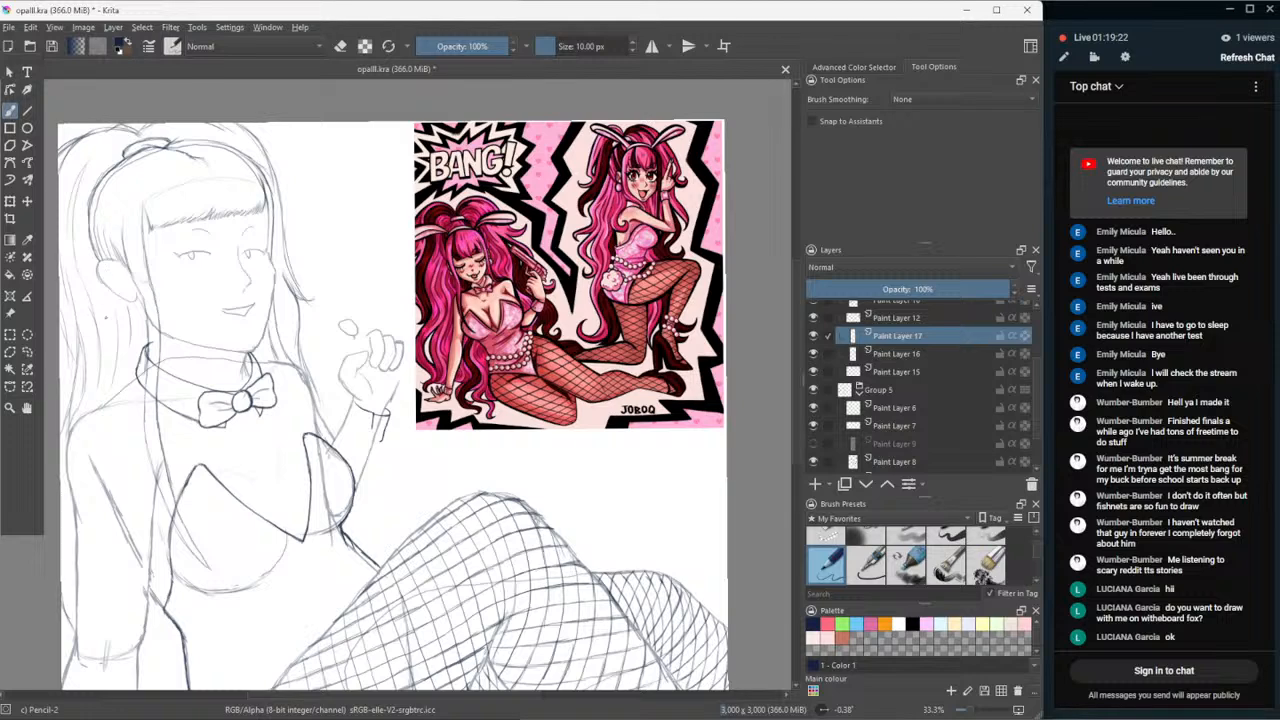
# - Sketch a curled lock of hair emerging from behind the chest at the far shoulder and waist, above the thigh
pyautogui.moveTo(318, 396); pyautogui.dragTo(321, 415)
pyautogui.moveTo(362, 500)
pyautogui.mouseDown()
pyautogui.moveTo(409, 514)
pyautogui.moveTo(391, 538)
pyautogui.mouseUp()
pyautogui.press('-')
pyautogui.press('-')
pyautogui.press('-')
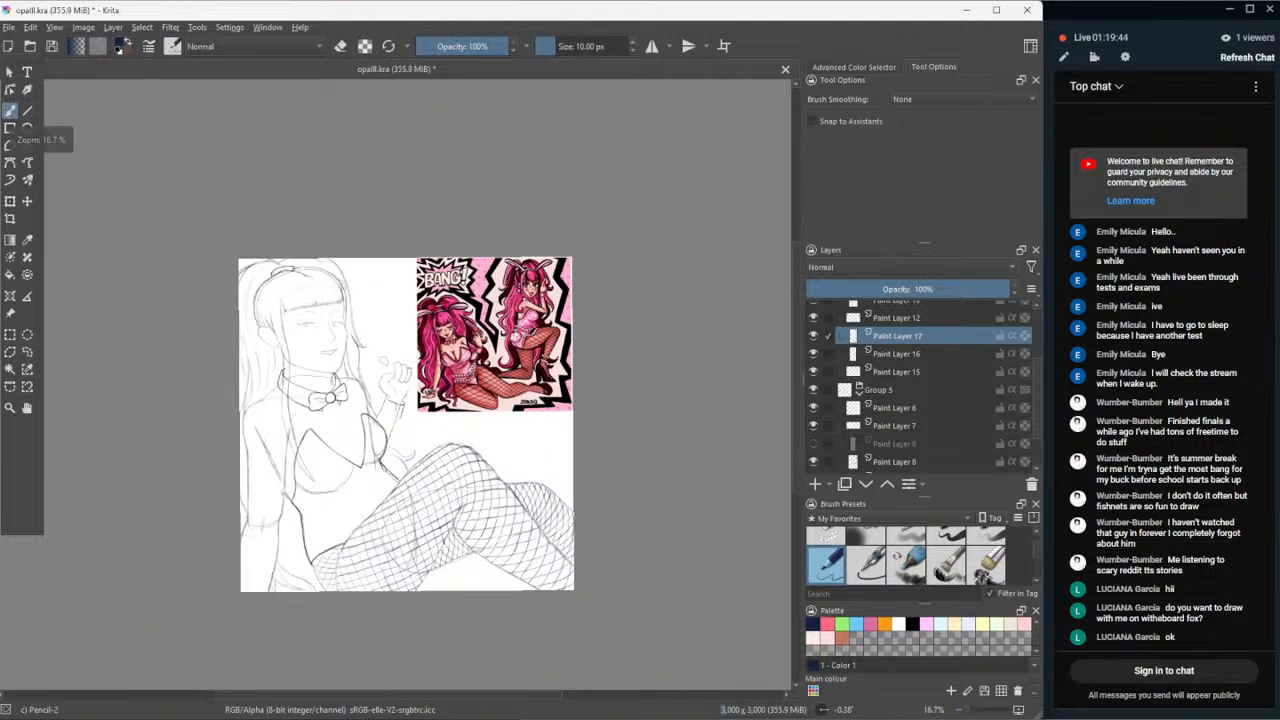
# - Sketch hair locks emerging beneath the raised thigh near the canvas's lower edge
pyautogui.press('+')
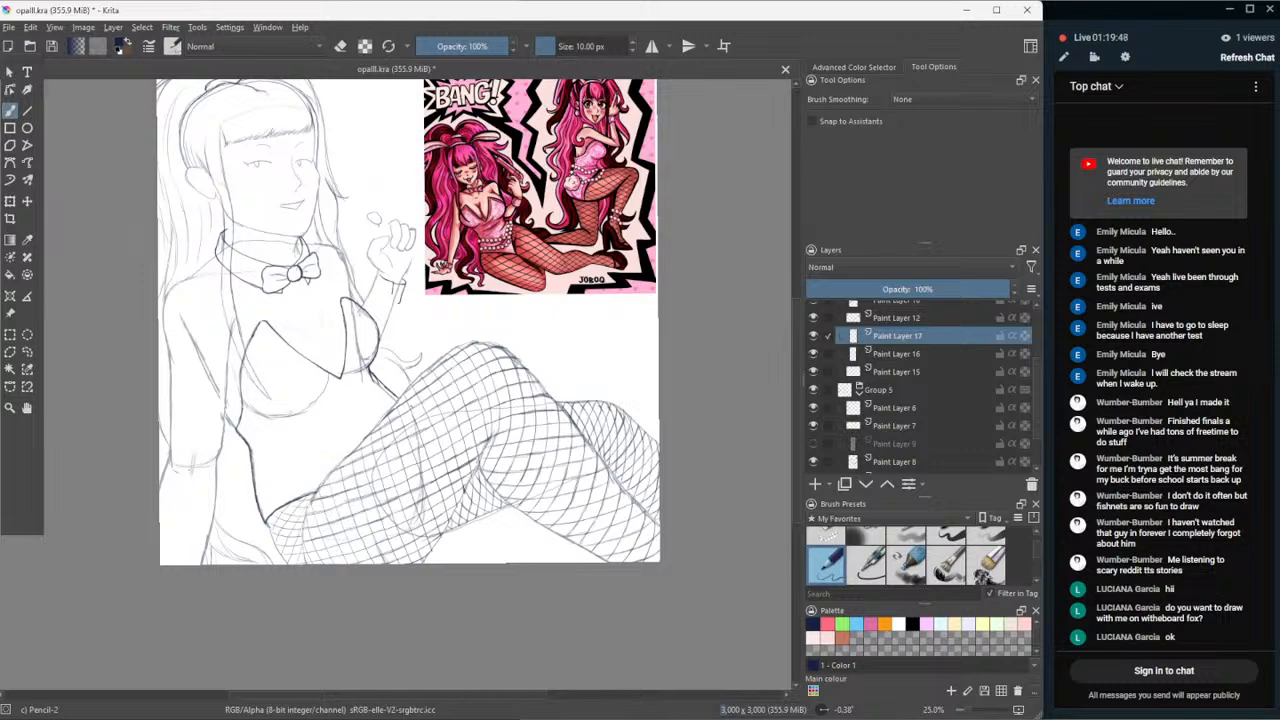
pyautogui.press('+')
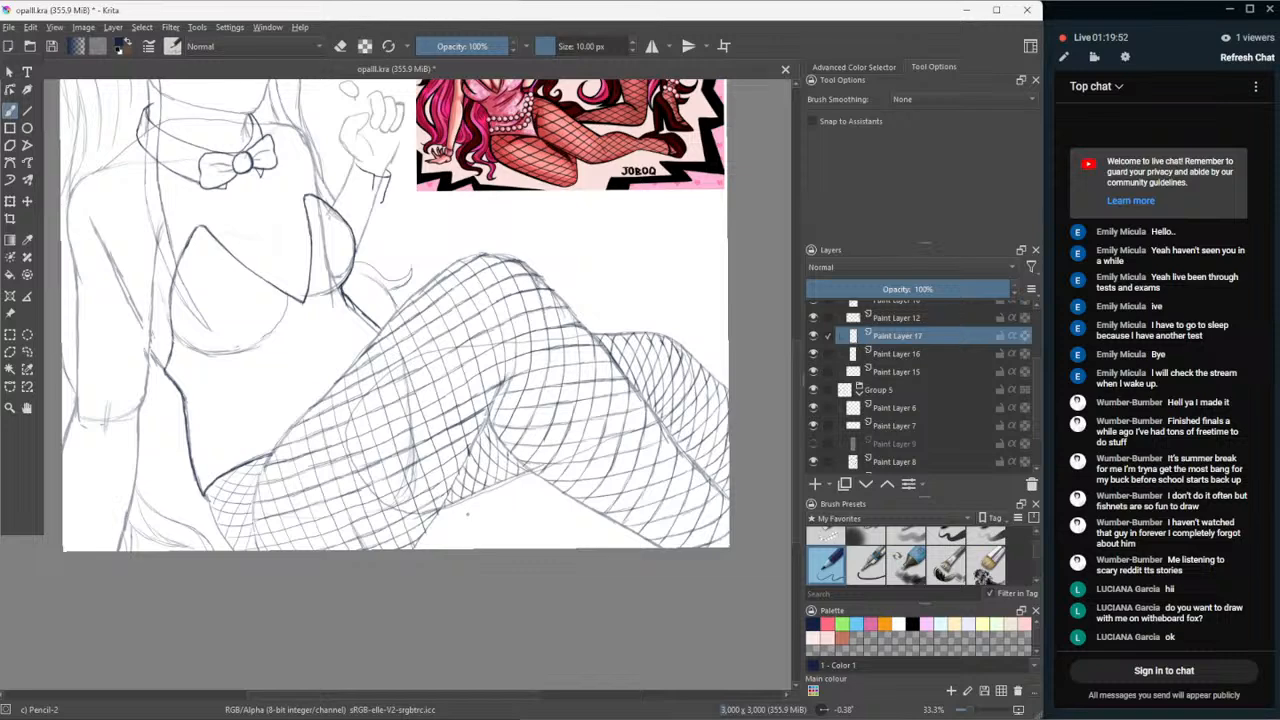
pyautogui.press('-')
pyautogui.press('-')
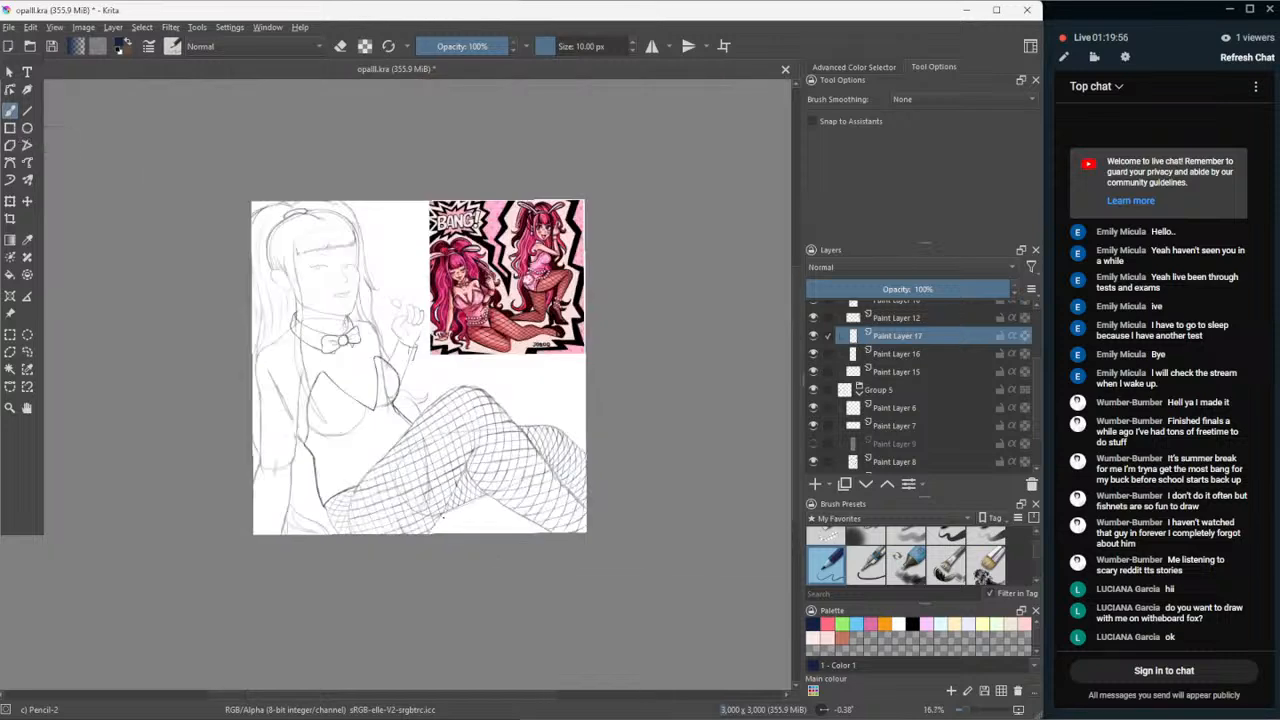
pyautogui.press('+')
pyautogui.press('+')
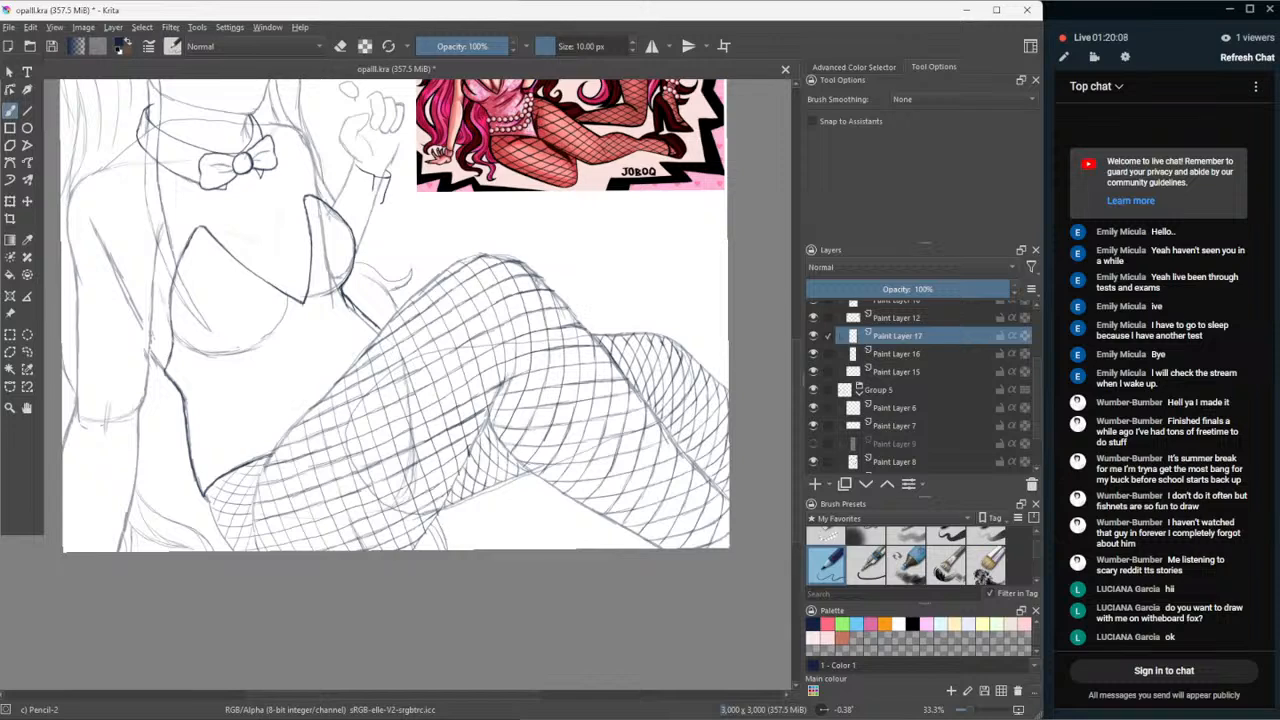
pyautogui.moveTo(438, 514)
pyautogui.mouseDown()
pyautogui.moveTo(462, 519)
pyautogui.moveTo(487, 494)
pyautogui.moveTo(484, 505)
pyautogui.mouseUp()
# - Darken the fringe's outer corner at the far temple and add short hair strokes behind the neck beside the collar
pyautogui.scroll(-2, 526, 568)
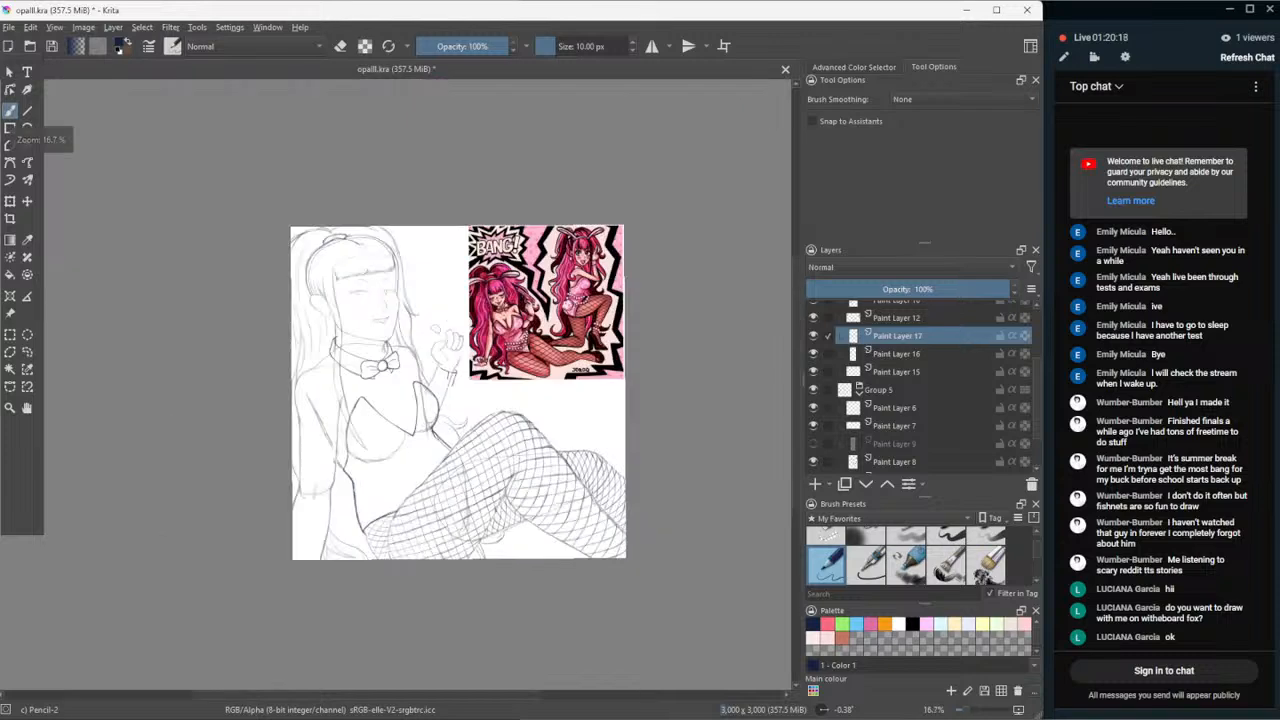
pyautogui.scroll(1, 526, 568)
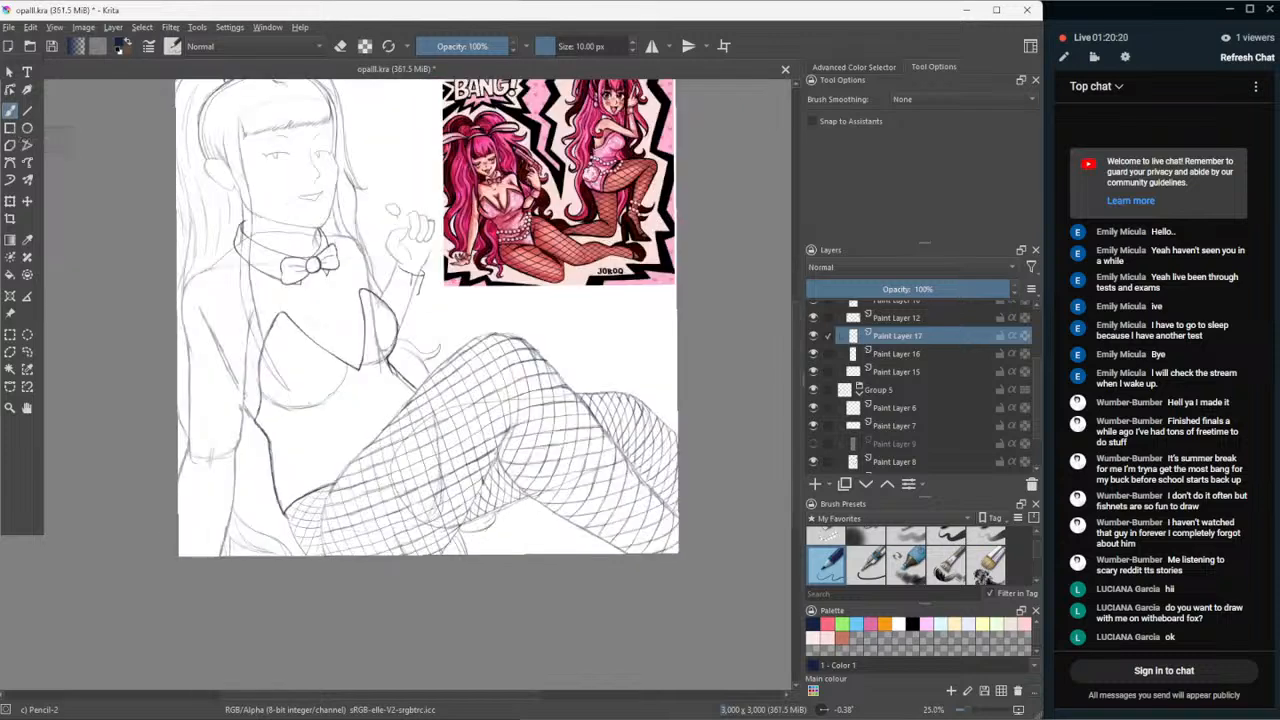
pyautogui.scroll(-1, 317, 206)
pyautogui.scroll(3, 305, 180)
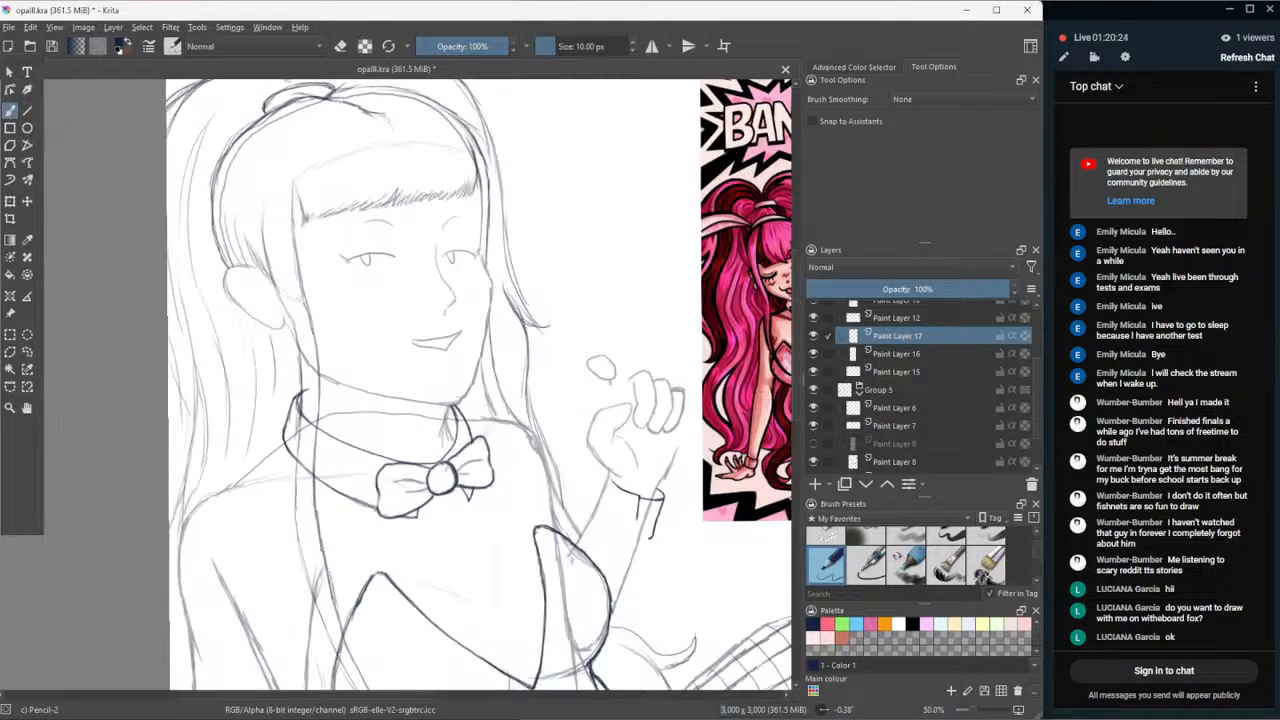
pyautogui.moveTo(478, 153)
pyautogui.mouseDown()
pyautogui.moveTo(469, 202)
pyautogui.moveTo(421, 203)
pyautogui.mouseUp()
pyautogui.moveTo(480, 166)
pyautogui.mouseDown()
pyautogui.moveTo(477, 188)
pyautogui.moveTo(477, 176)
pyautogui.mouseUp()
pyautogui.moveTo(480, 164); pyautogui.dragTo(473, 202)
pyautogui.moveTo(479, 184); pyautogui.dragTo(473, 206)
pyautogui.moveTo(472, 402)
pyautogui.mouseDown()
pyautogui.moveTo(460, 418)
pyautogui.moveTo(480, 406)
pyautogui.mouseUp()
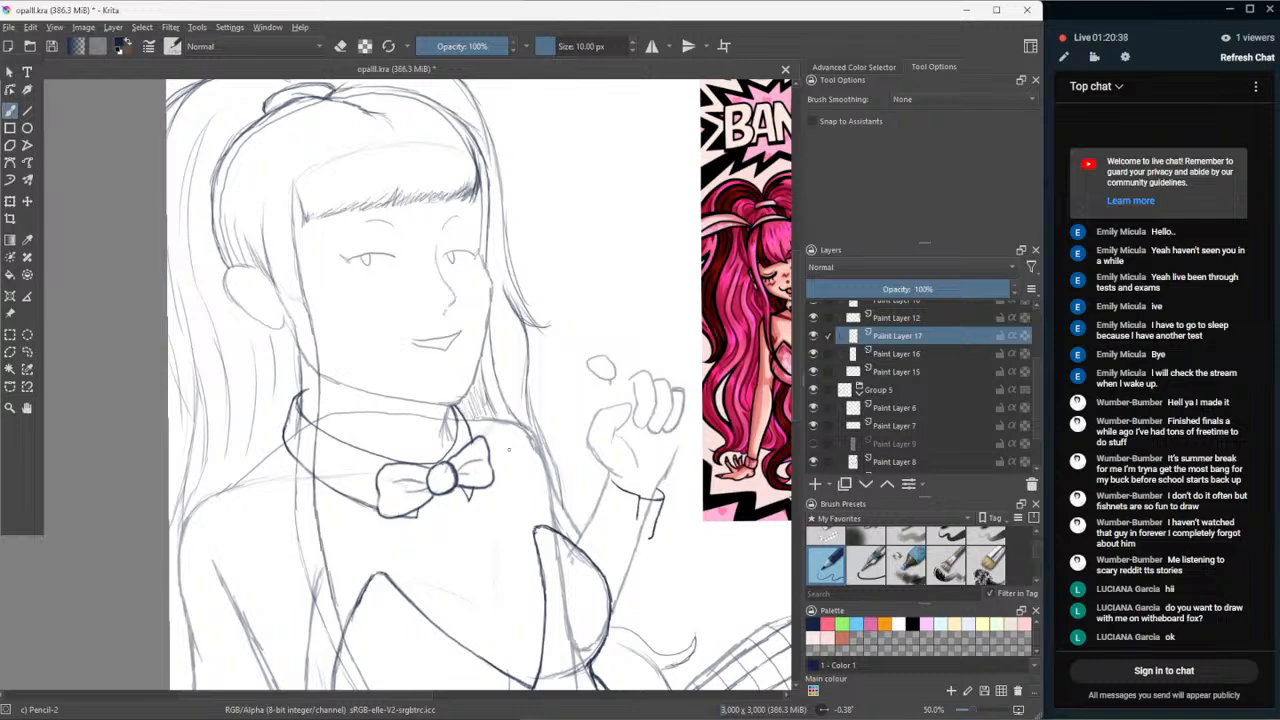
# - Extend the hair curl beneath the thigh with a stroke sweeping along the leg's underside towards the calf
pyautogui.scroll(-4, 509, 463)
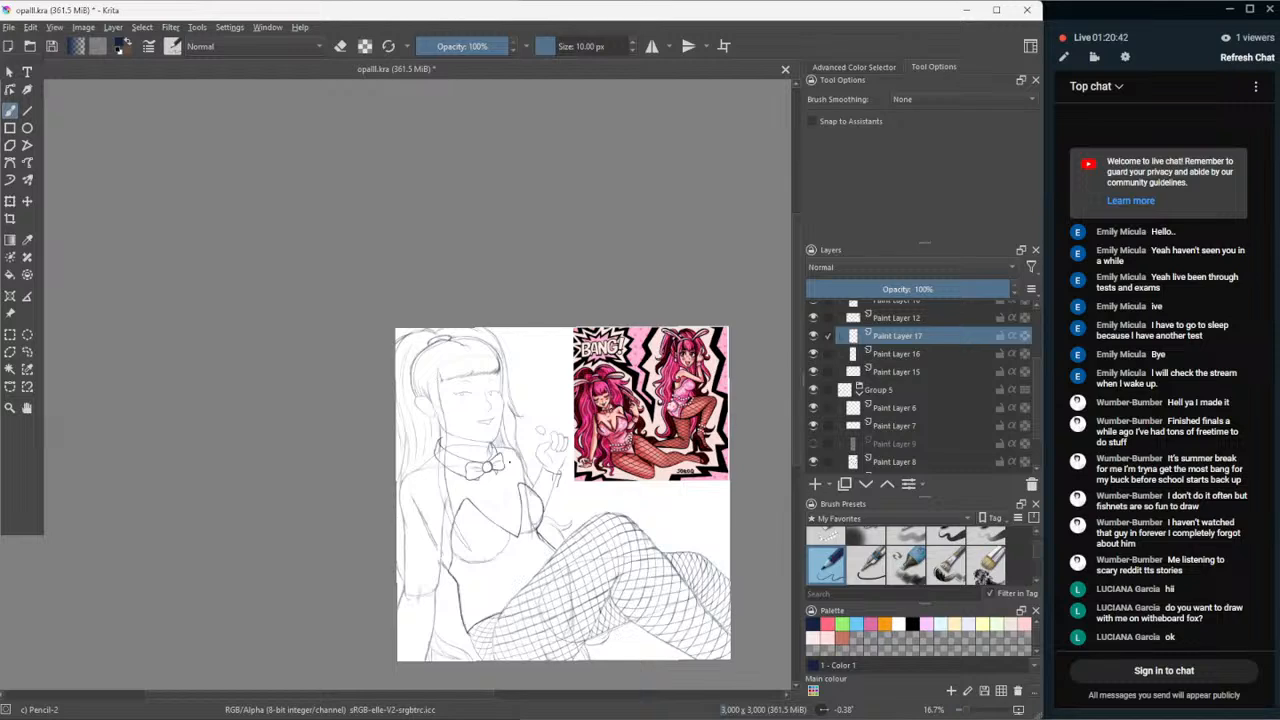
pyautogui.scroll(1, 586, 574)
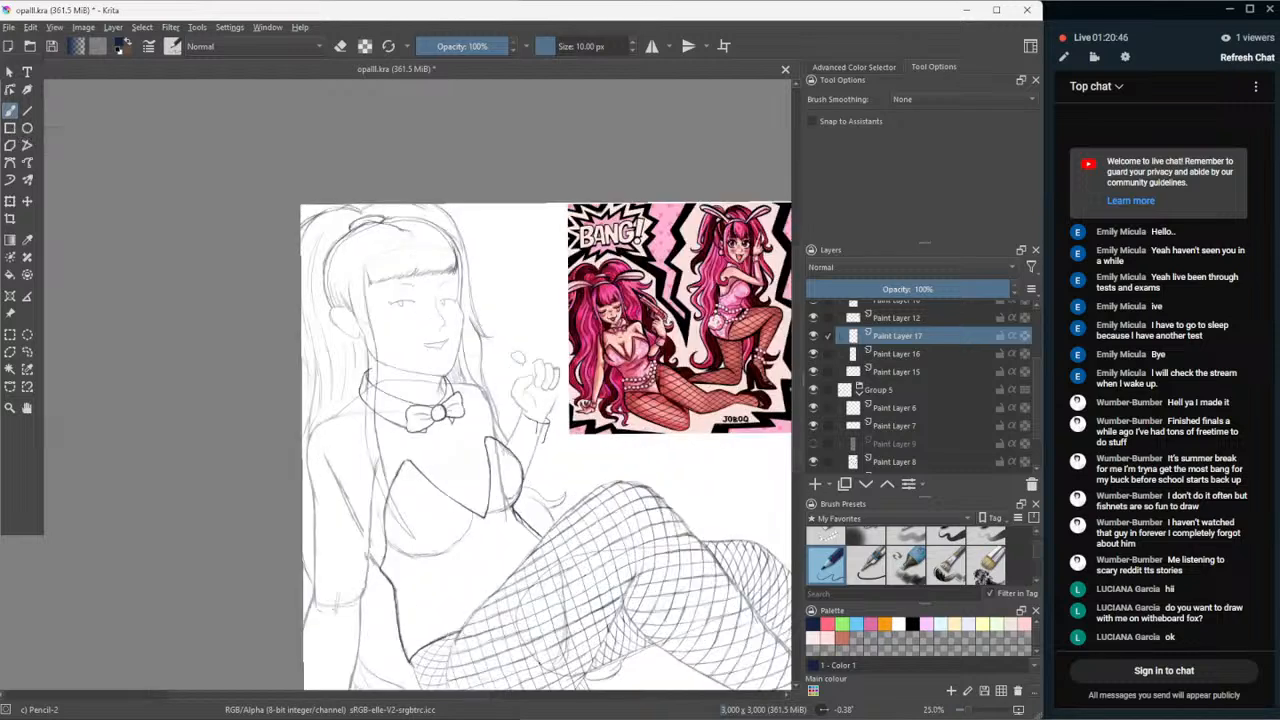
pyautogui.scroll(-1, 537, 660)
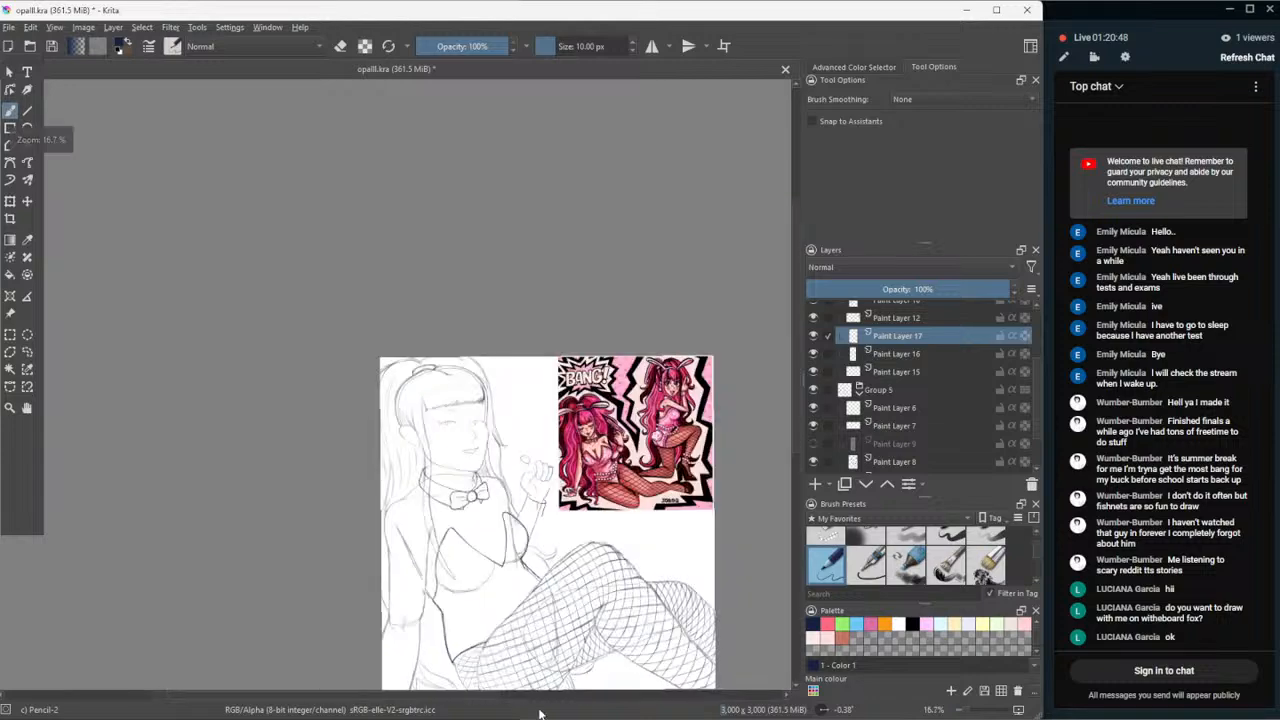
pyautogui.scroll(1, 548, 668)
pyautogui.scroll(-3, 568, 668)
pyautogui.scroll(3, 577, 679)
pyautogui.scroll(6, 573, 678)
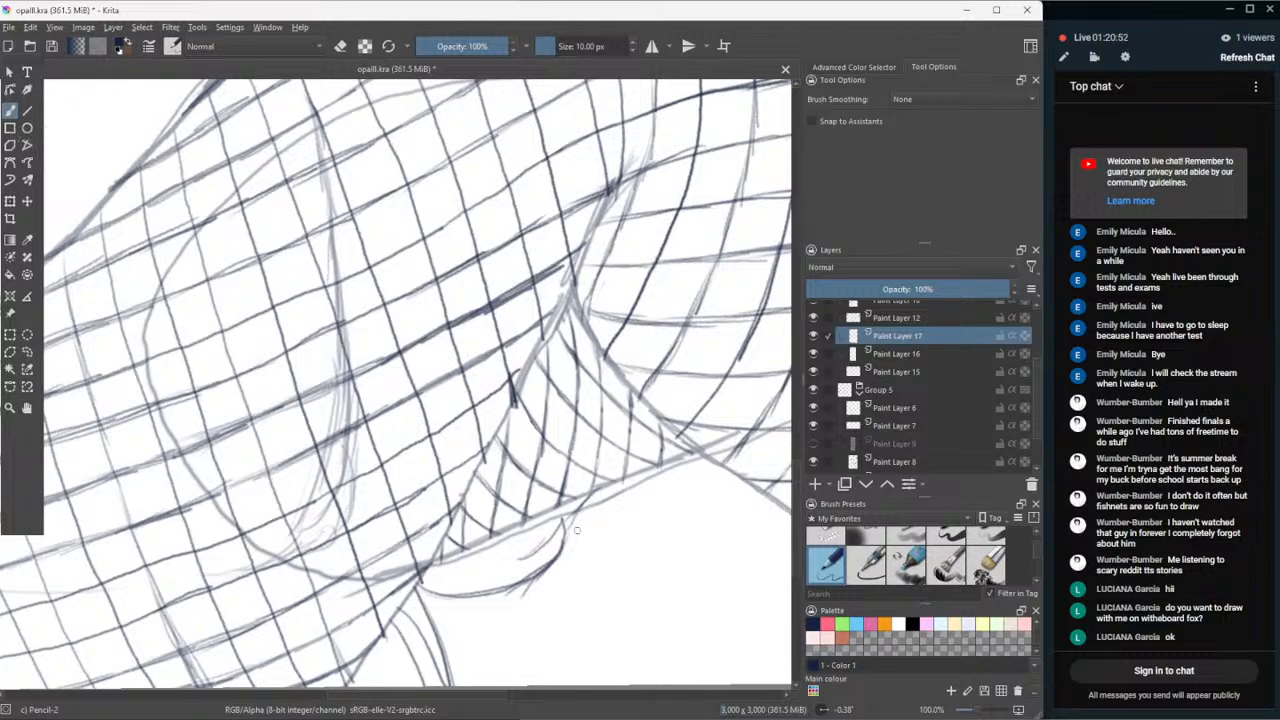
pyautogui.moveTo(566, 538)
pyautogui.mouseDown()
pyautogui.moveTo(621, 483)
pyautogui.moveTo(606, 498)
pyautogui.moveTo(666, 475)
pyautogui.mouseUp()
pyautogui.scroll(-3, 685, 462)
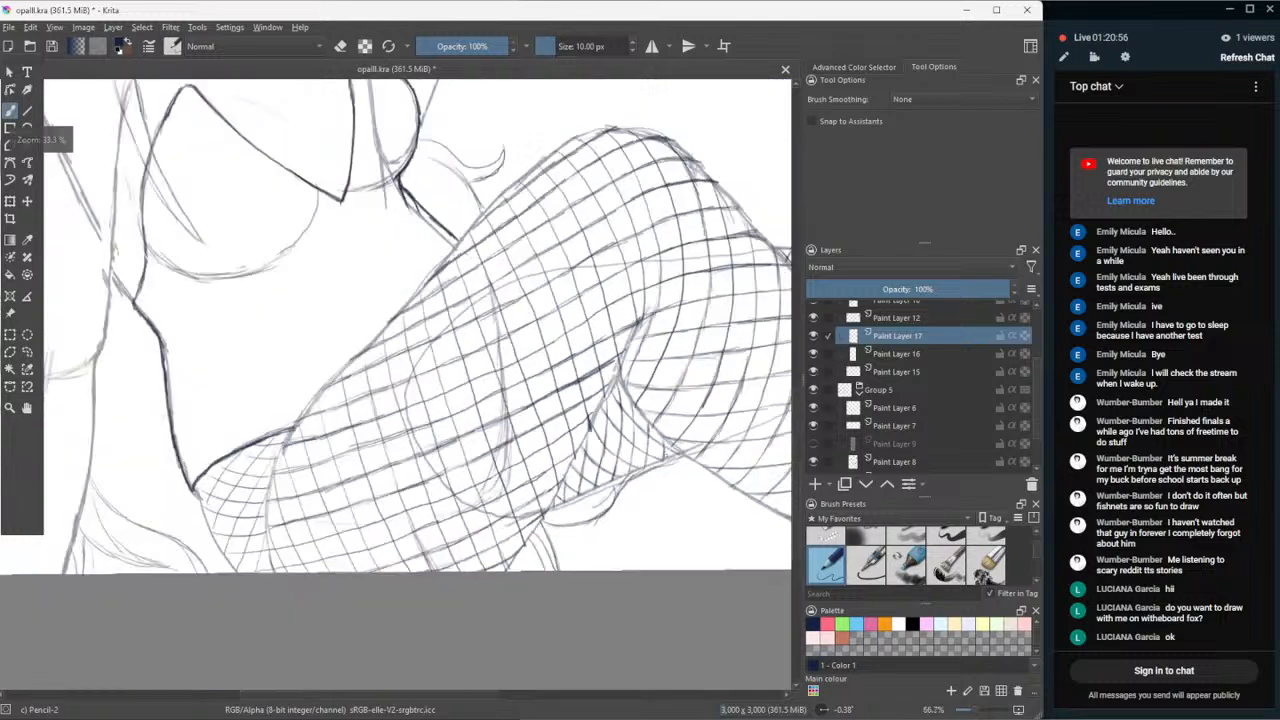
pyautogui.scroll(-1, 668, 466)
pyautogui.scroll(3, 694, 535)
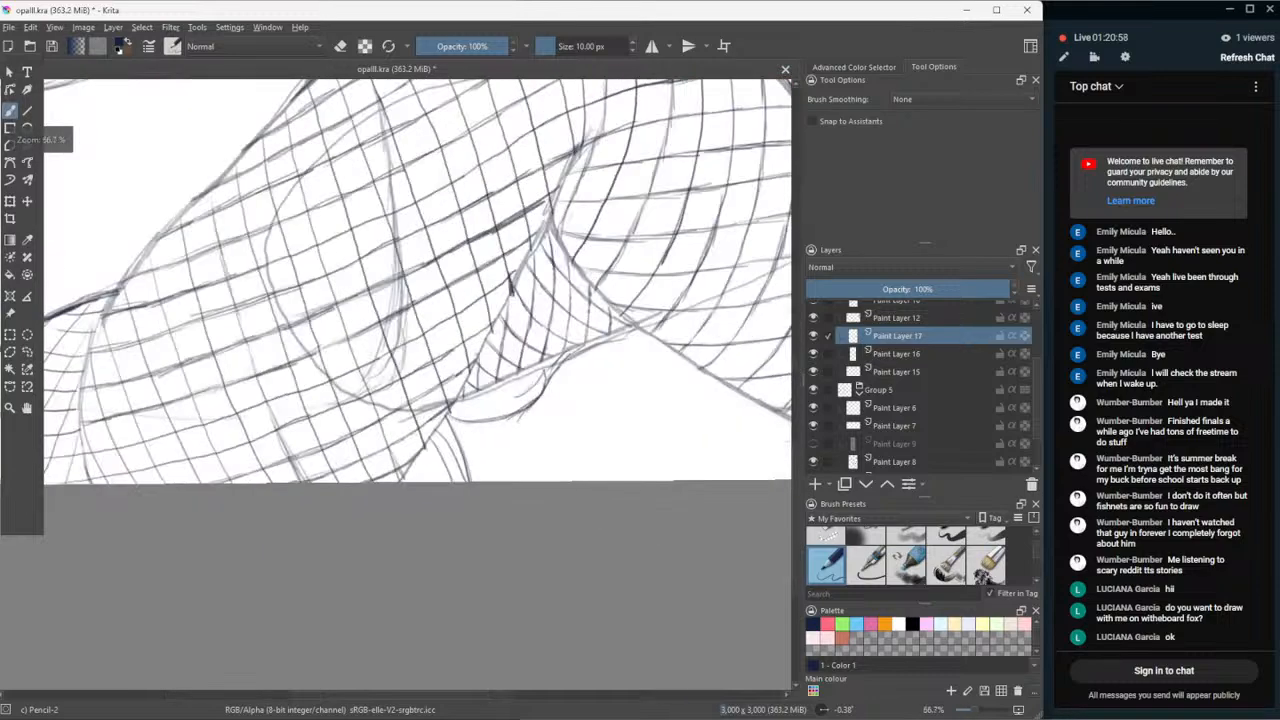
pyautogui.scroll(-2, 694, 545)
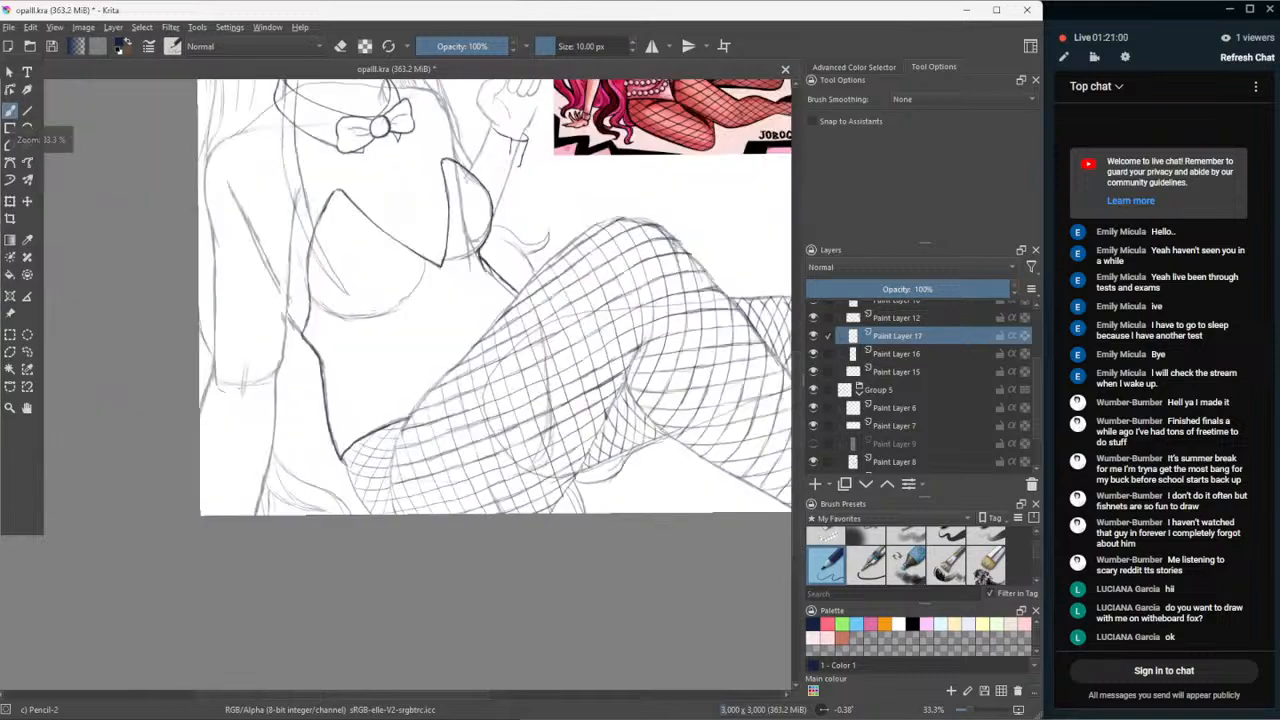
pyautogui.scroll(2, 694, 545)
pyautogui.scroll(-4, 694, 545)
pyautogui.scroll(2, 694, 545)
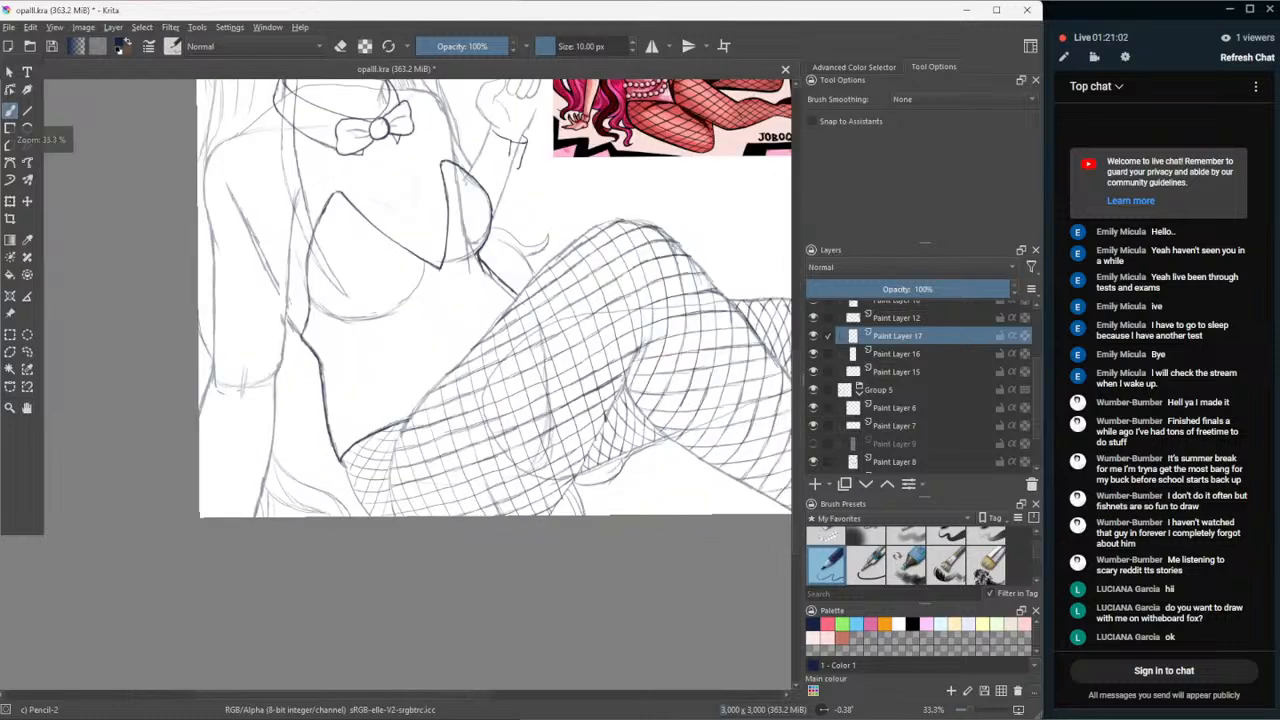
pyautogui.scroll(-2, 694, 545)
pyautogui.scroll(1, 649, 391)
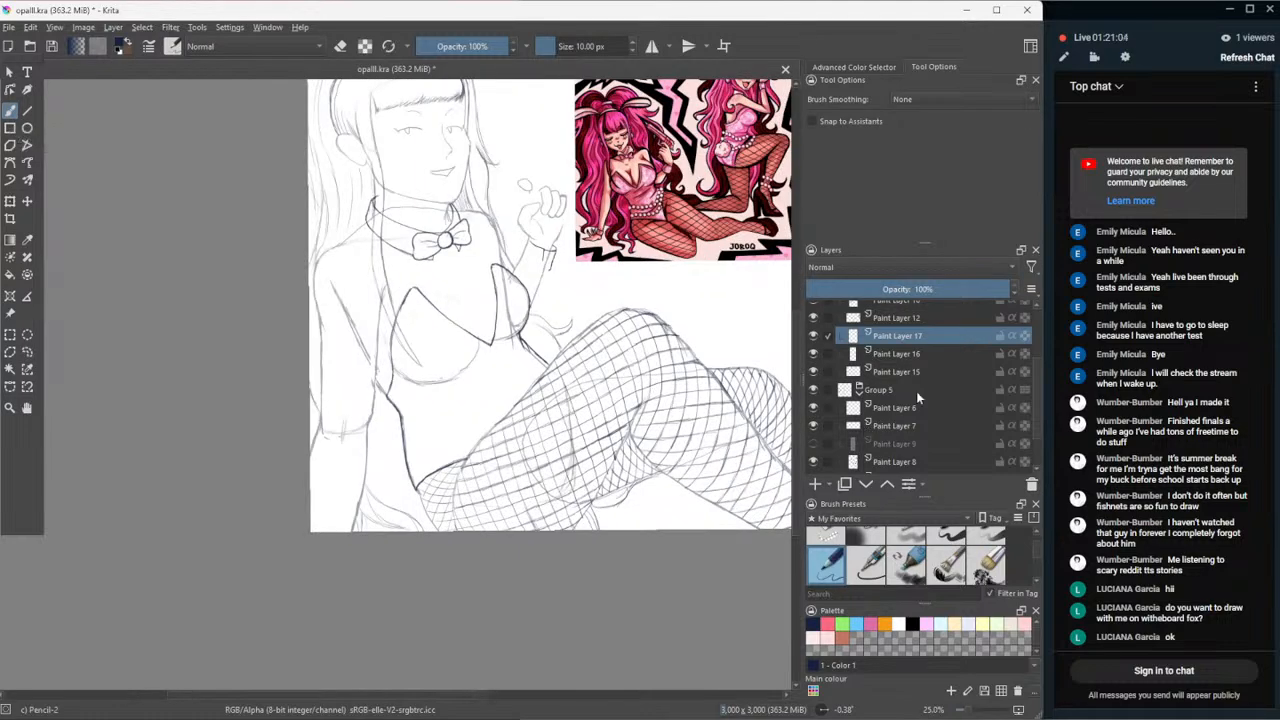
# - Make Paint Layer 16 the active layer and hide Paint Layer 15
pyautogui.click(899, 354)
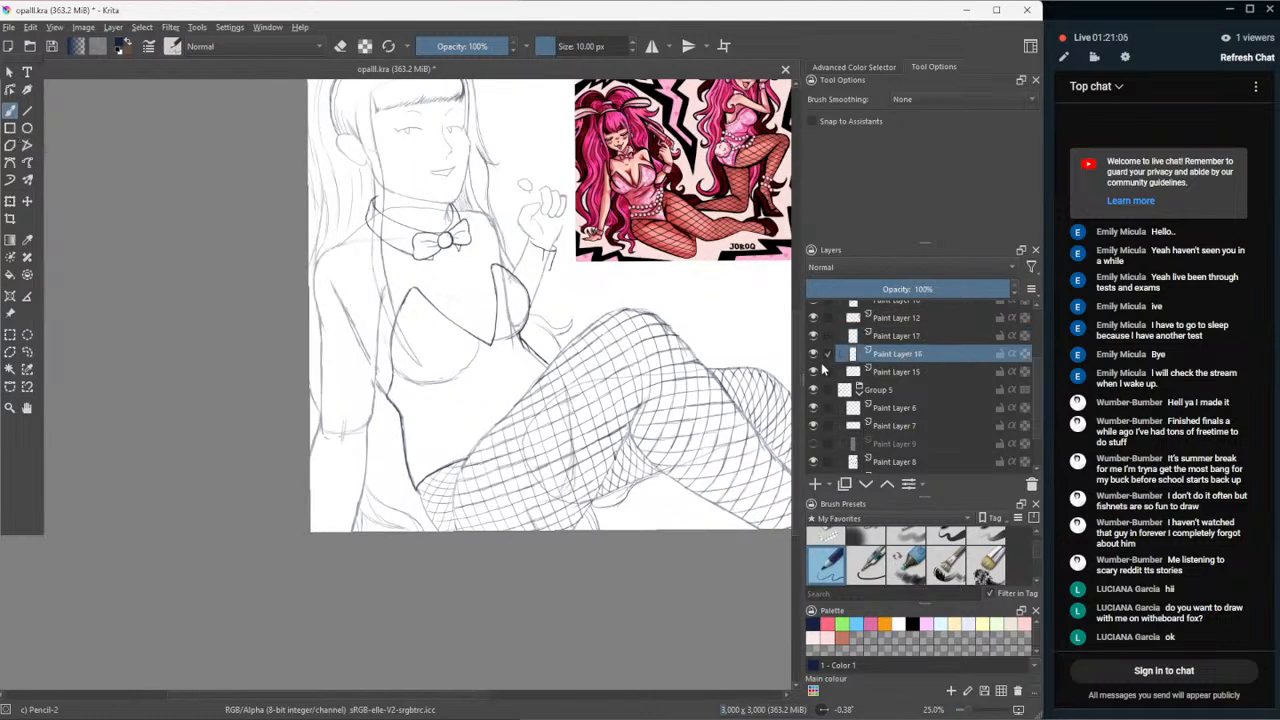
pyautogui.click(812, 373)
pyautogui.click(31, 411)
pyautogui.moveTo(344, 327); pyautogui.dragTo(268, 472)
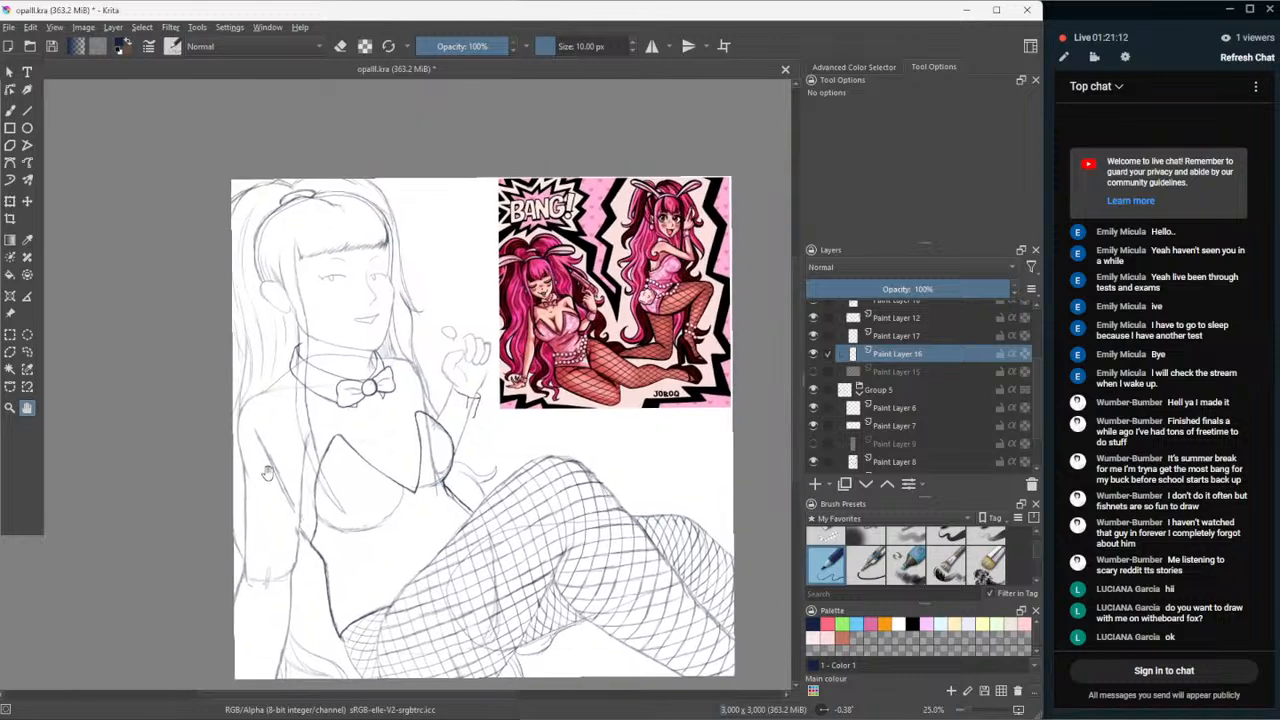
# - Show Paint Layer 9 with the raised gun sketch and set the opacity of Group 5 to 44%
pyautogui.click(813, 444)
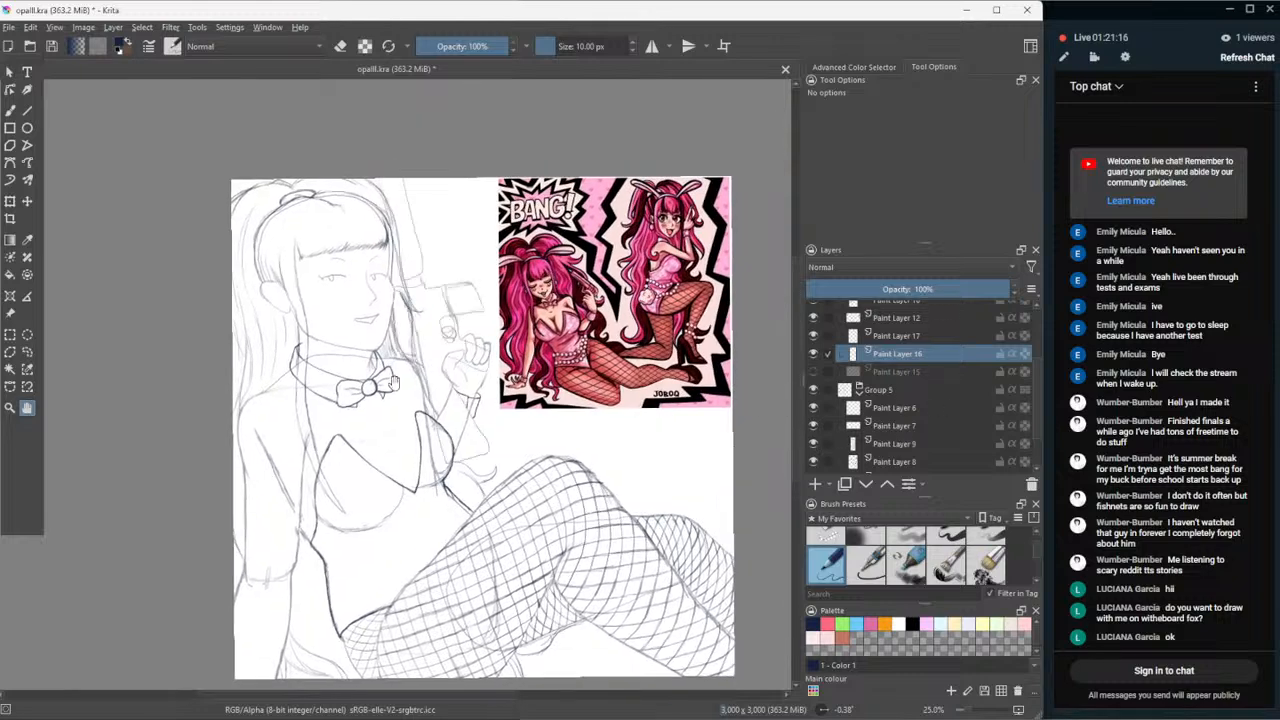
pyautogui.click(916, 390)
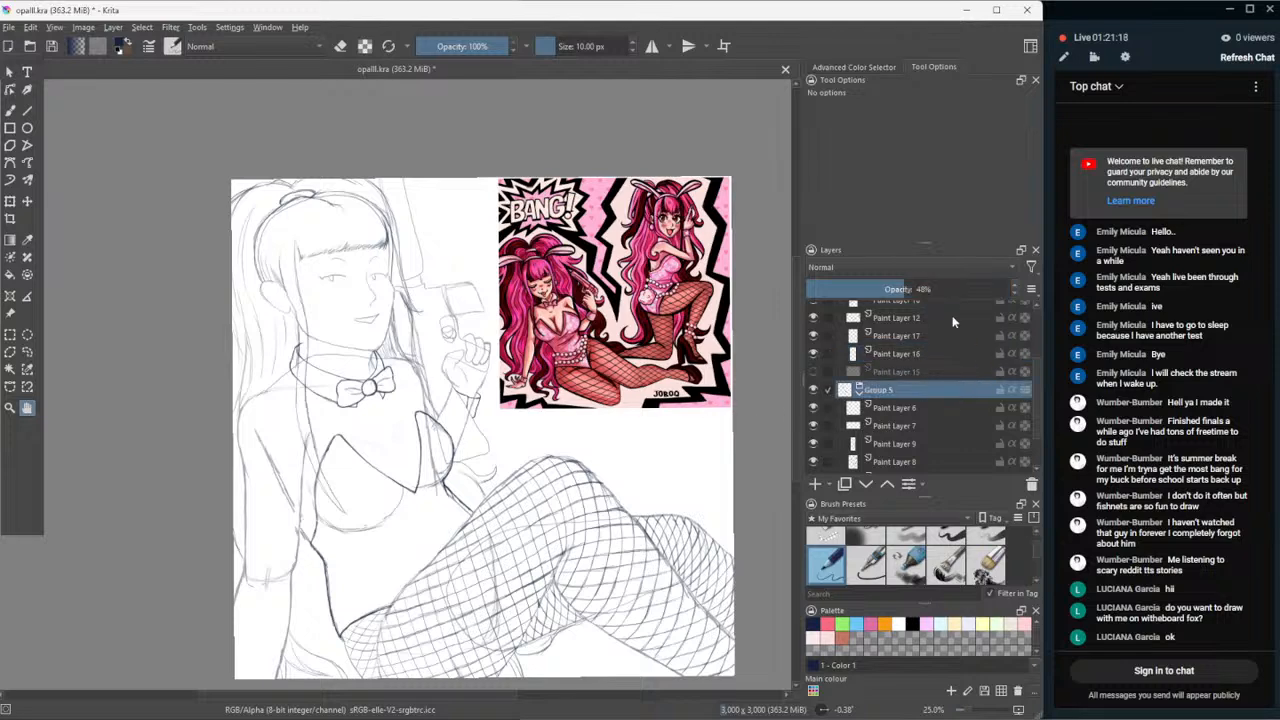
pyautogui.moveTo(936, 292); pyautogui.dragTo(1003, 296)
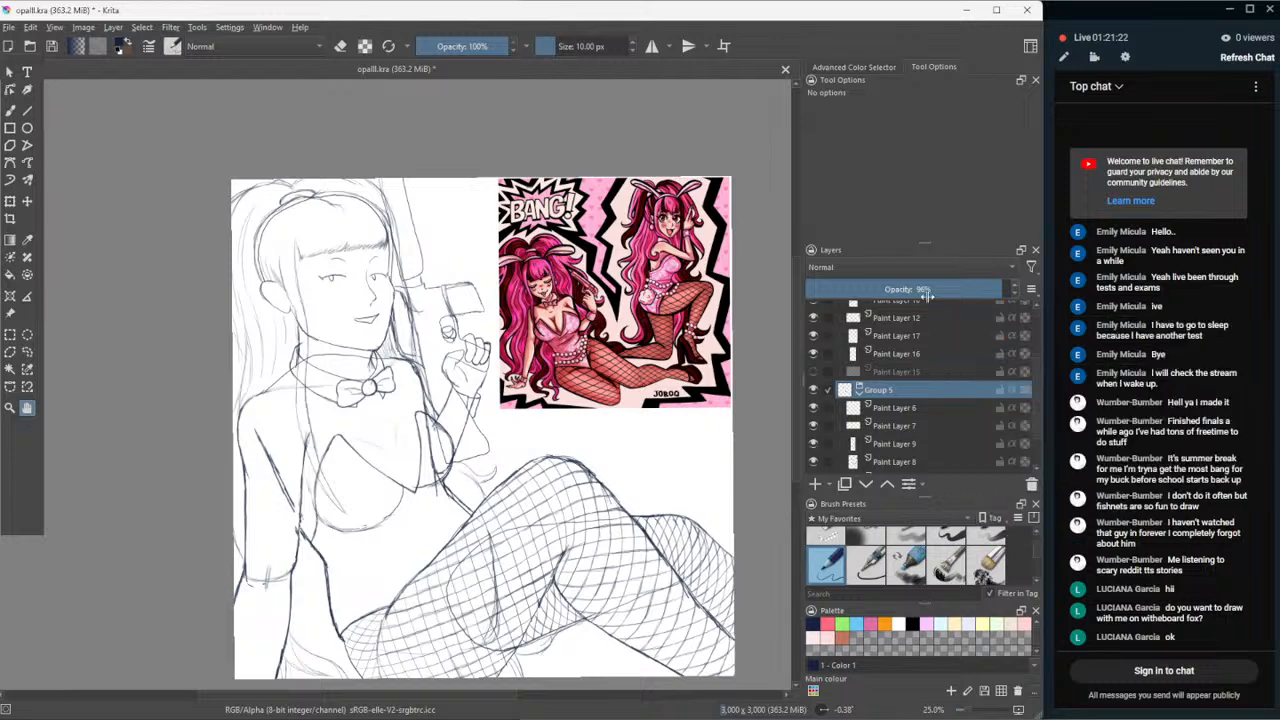
pyautogui.moveTo(904, 290); pyautogui.dragTo(895, 290)
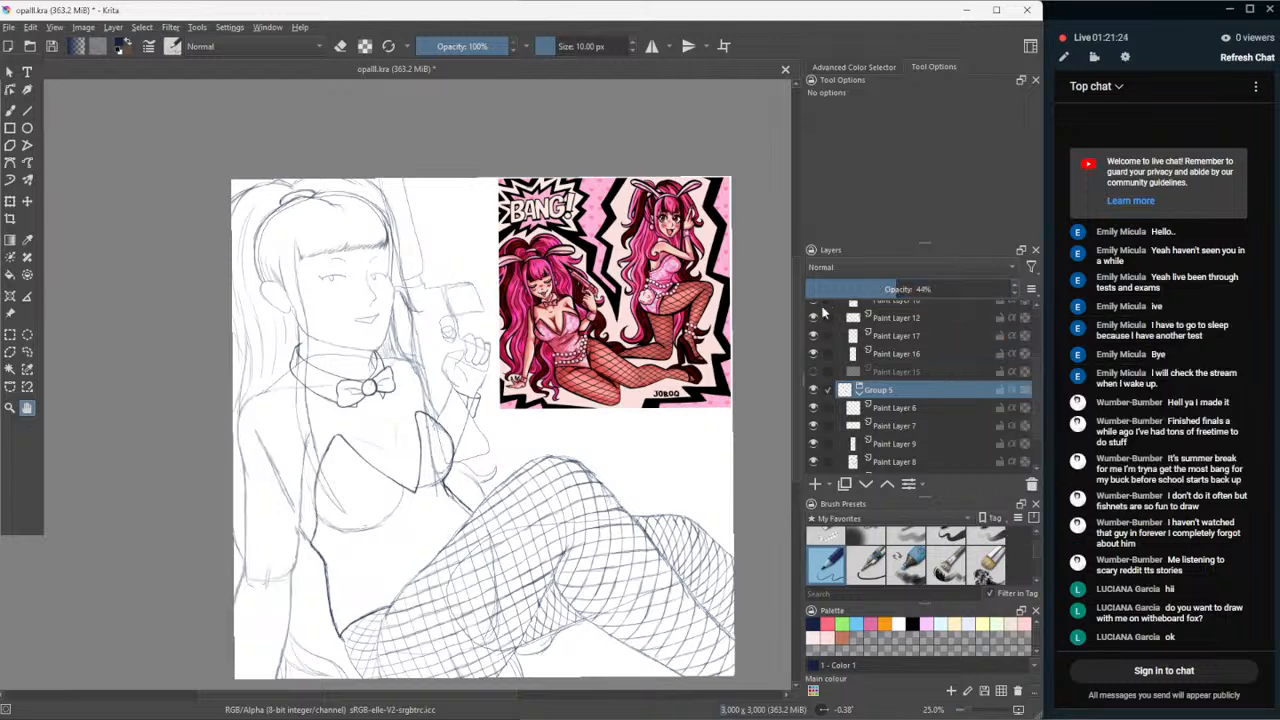
# - Compare the drawing with Group 5 hidden and shown, and make Paint Layer 15 visible
pyautogui.click(813, 390)
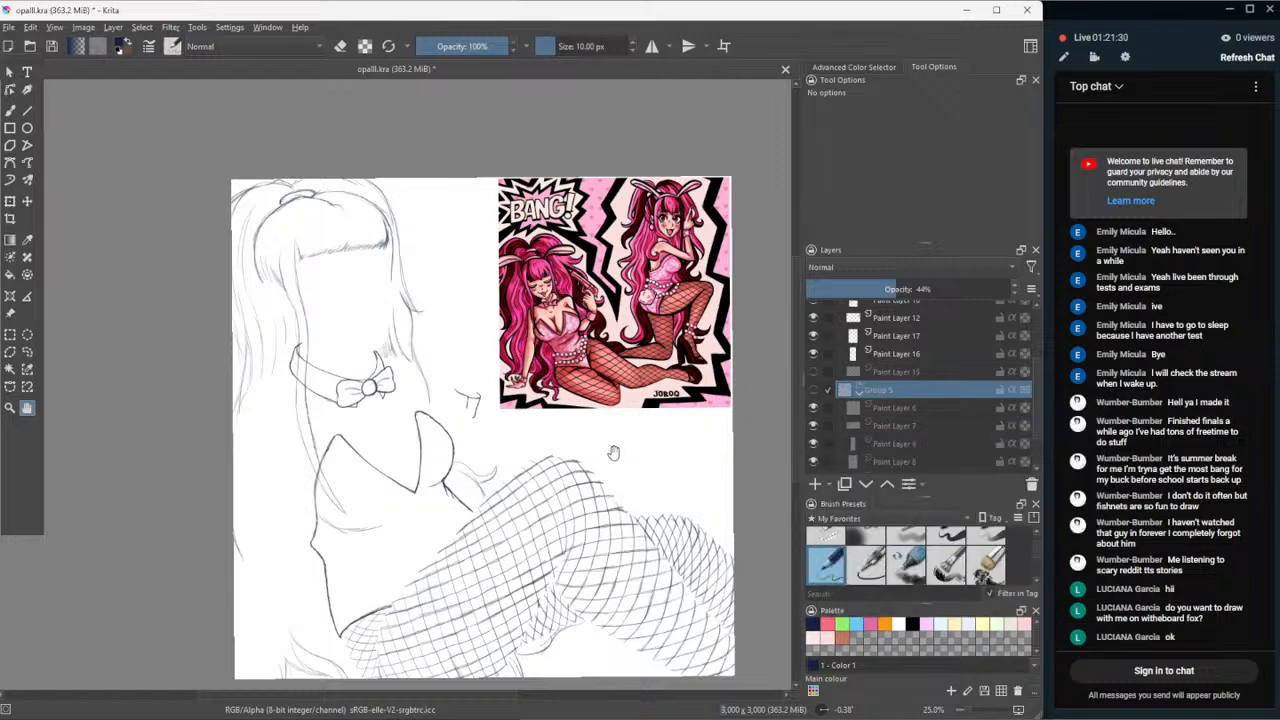
pyautogui.scroll(1, 330, 393)
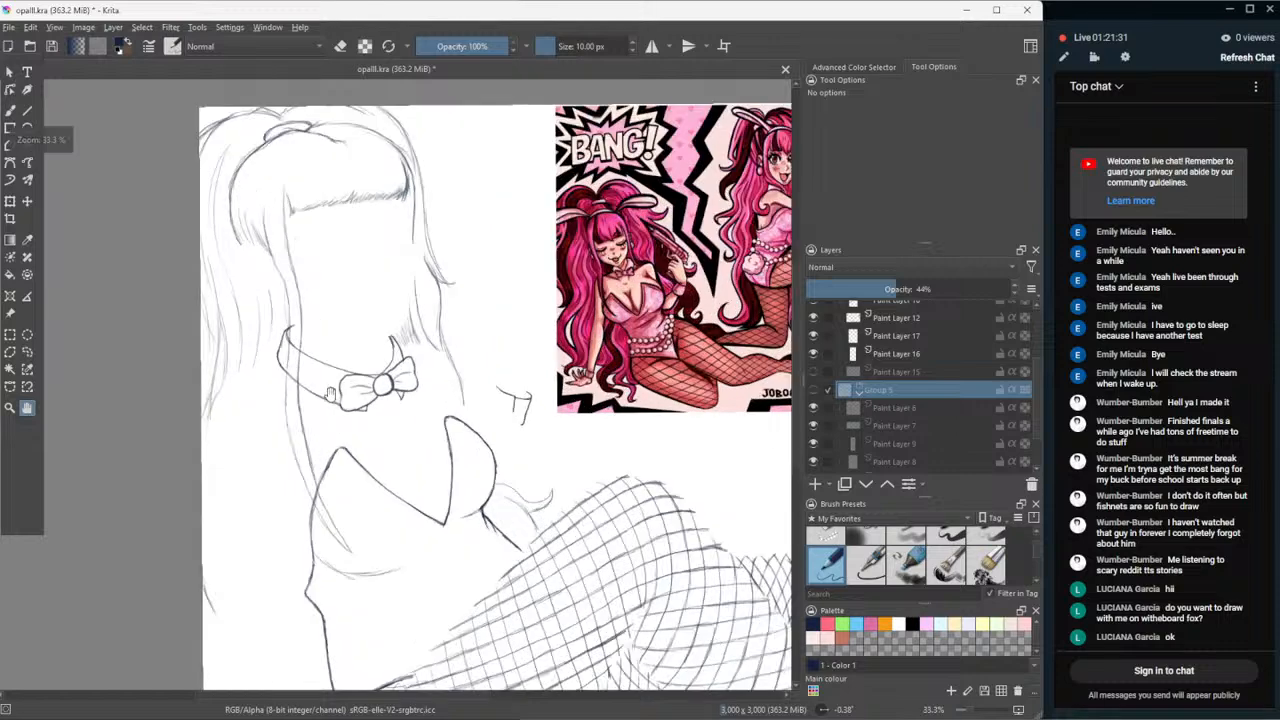
pyautogui.click(814, 389)
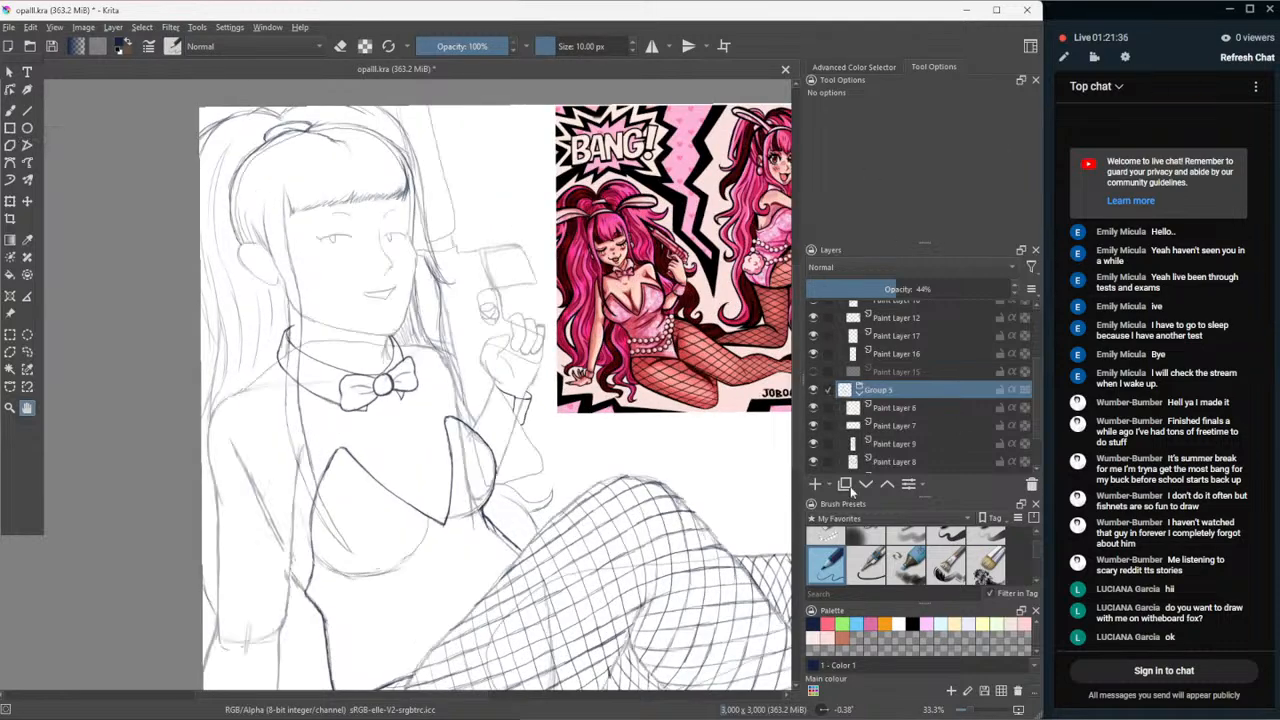
pyautogui.scroll(1, 814, 383)
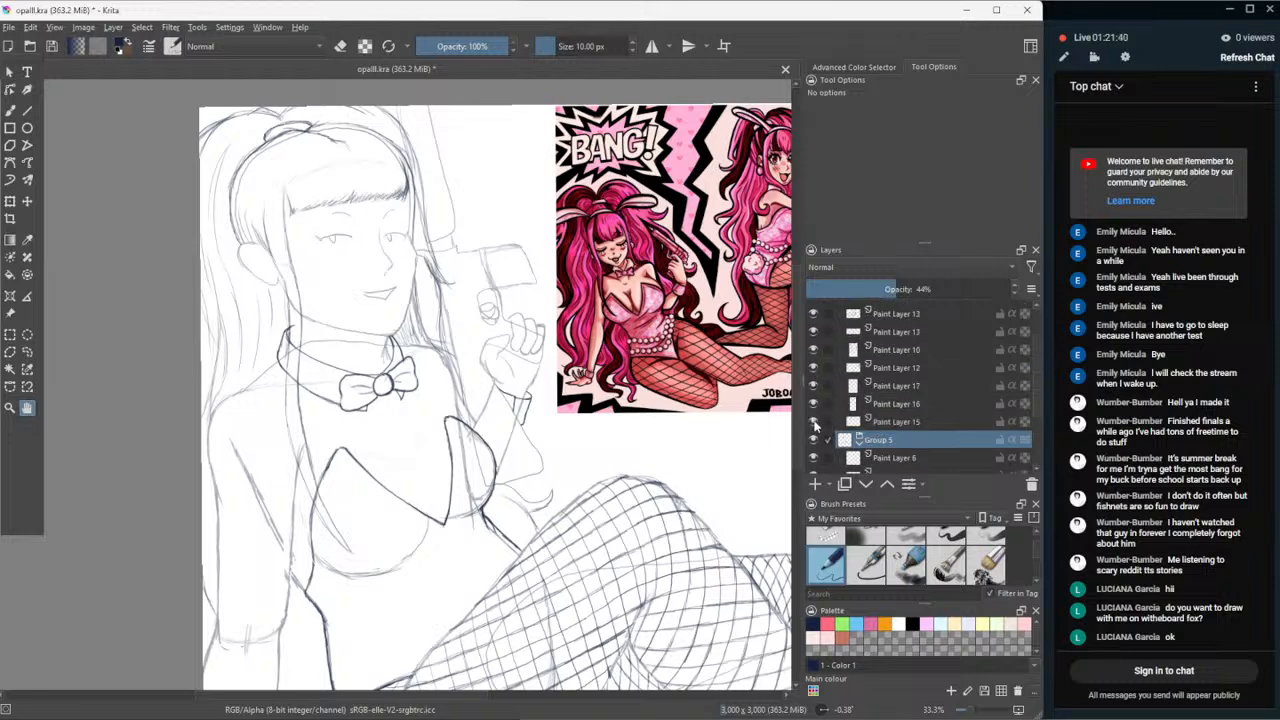
pyautogui.scroll(1, 816, 426)
pyautogui.click(815, 366)
pyautogui.click(815, 366)
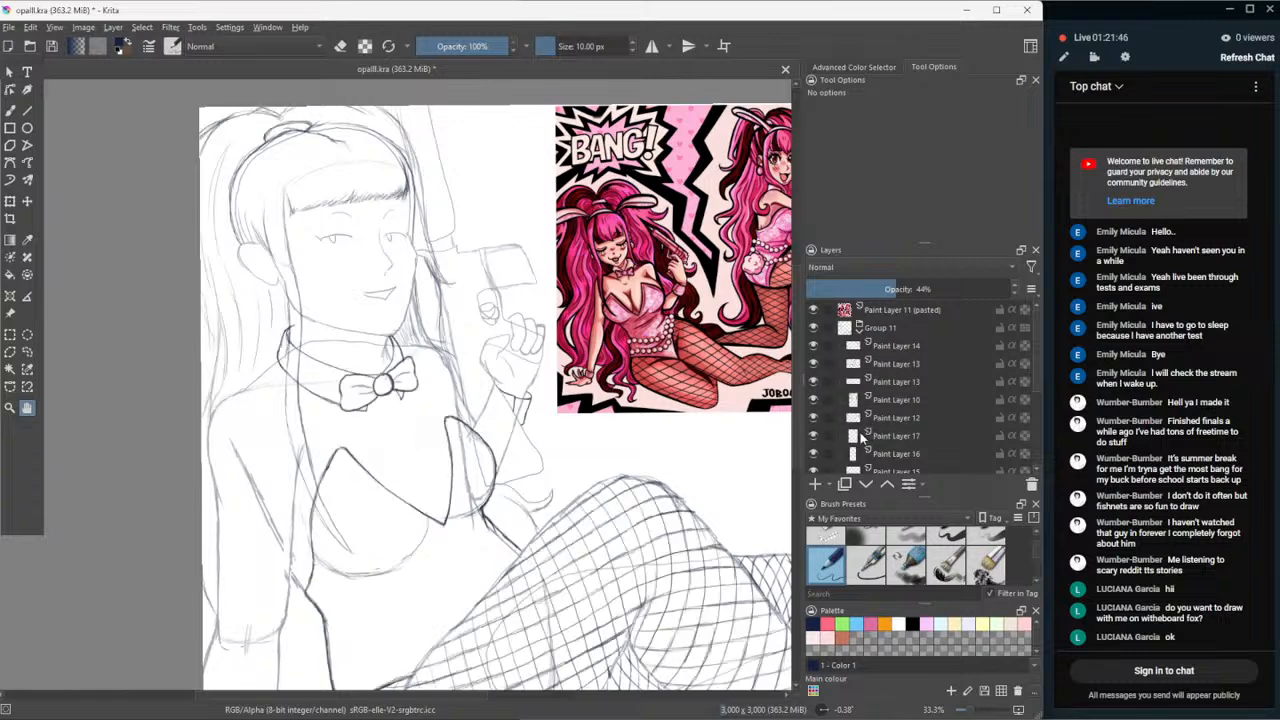
# - Apply a slight Perspective transform to Paint Layer 17, pulling its upper corners a little outward
pyautogui.click(861, 438)
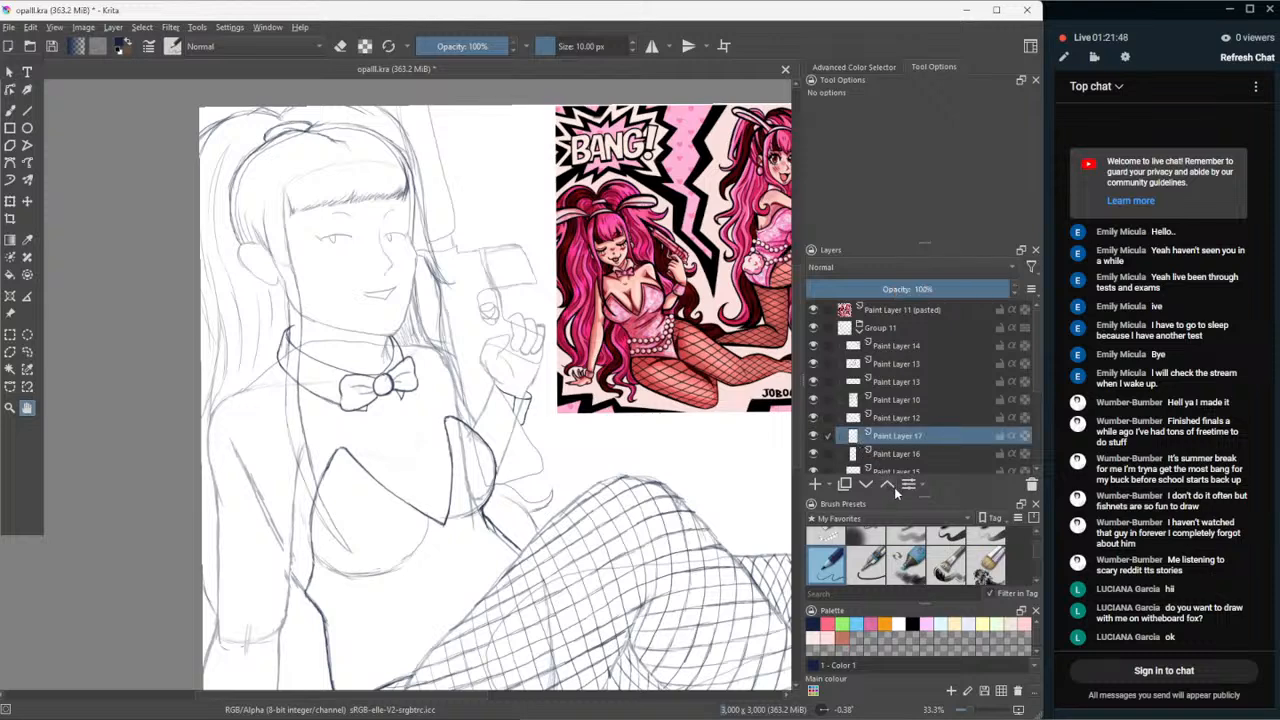
pyautogui.click(9, 202)
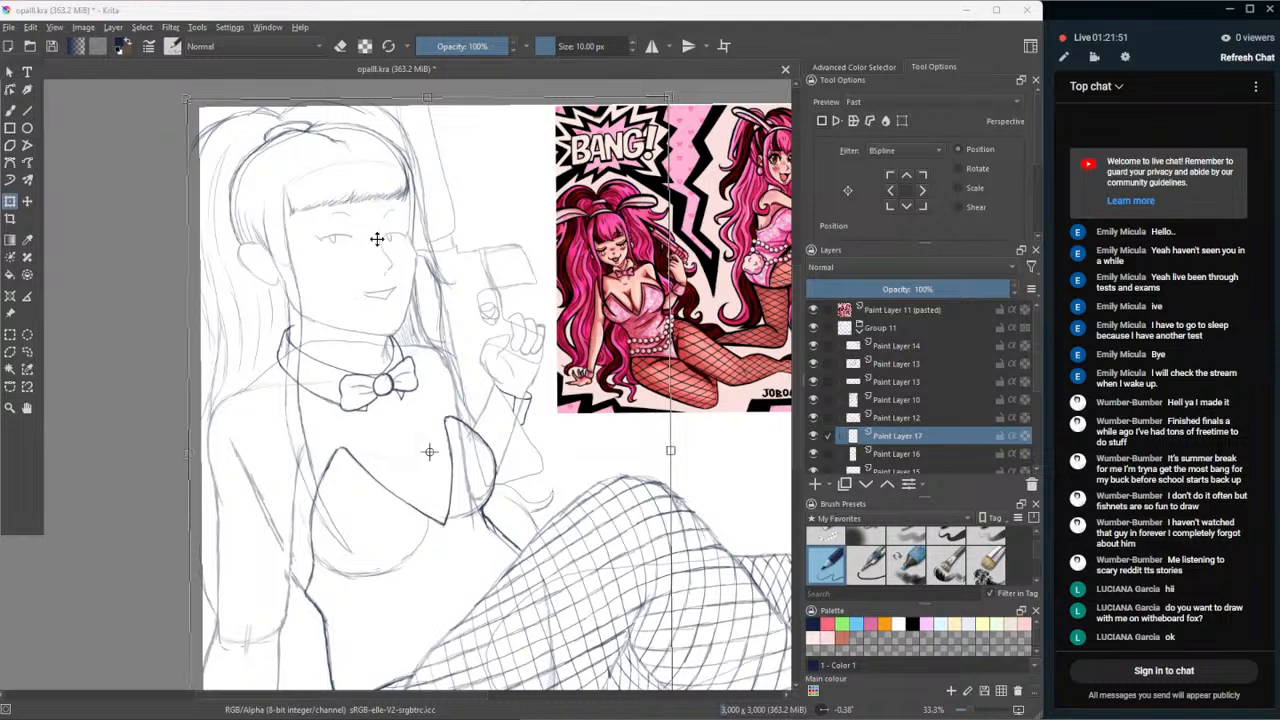
pyautogui.click(838, 124)
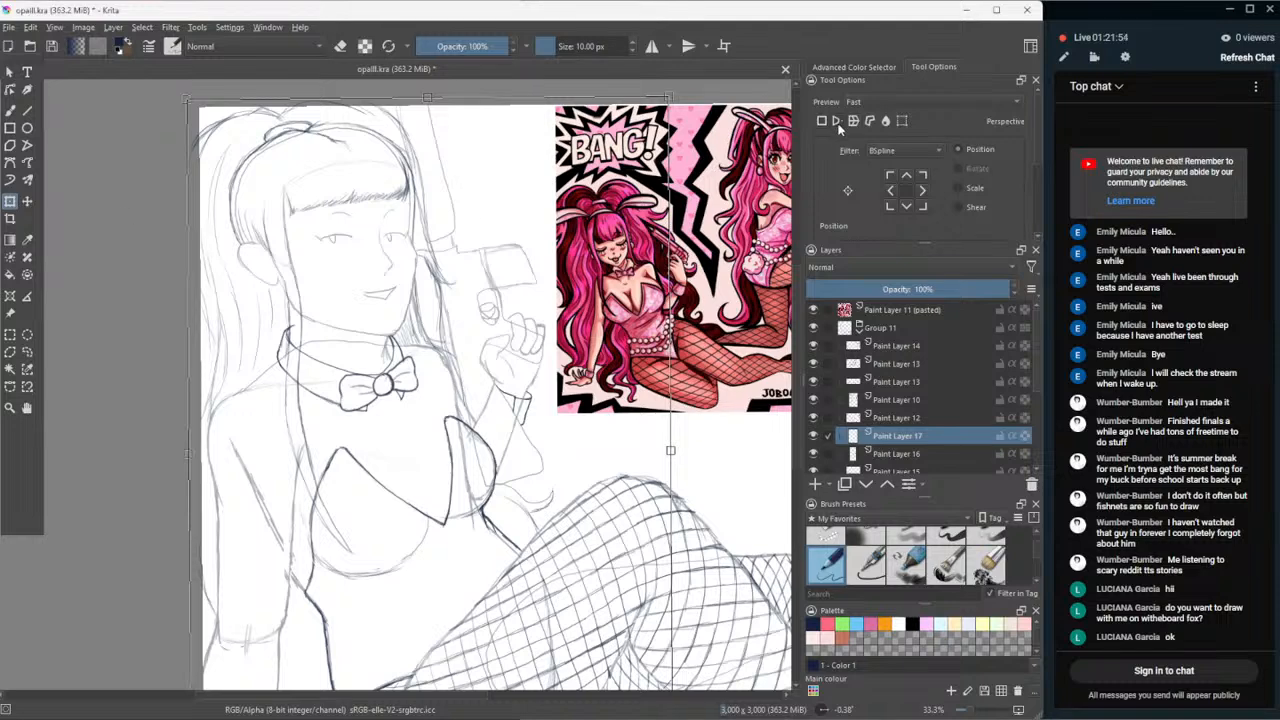
pyautogui.moveTo(670, 98); pyautogui.dragTo(680, 104)
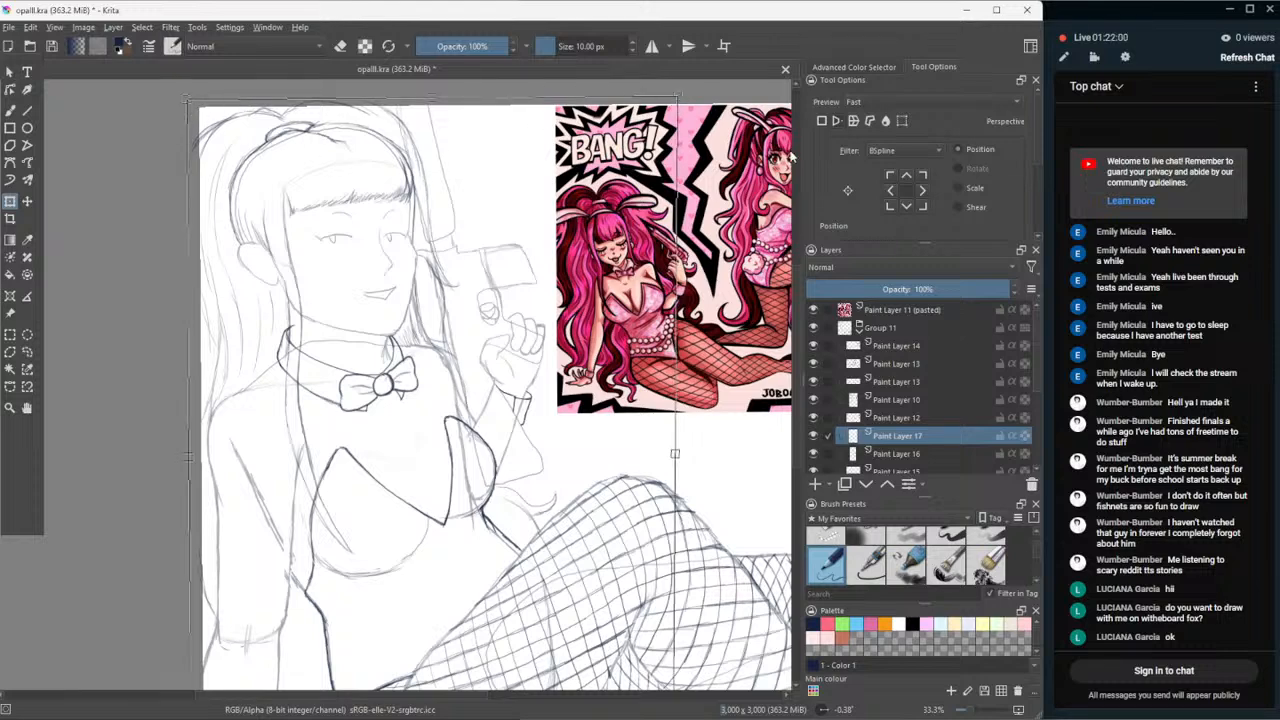
pyautogui.moveTo(185, 104); pyautogui.dragTo(184, 105)
pyautogui.click(27, 407)
# - Sketch loose curved strands under the bent thigh on Paint Layer 17 with the Pencil-2 brush at 10 px
pyautogui.scroll(-4, 150, 390)
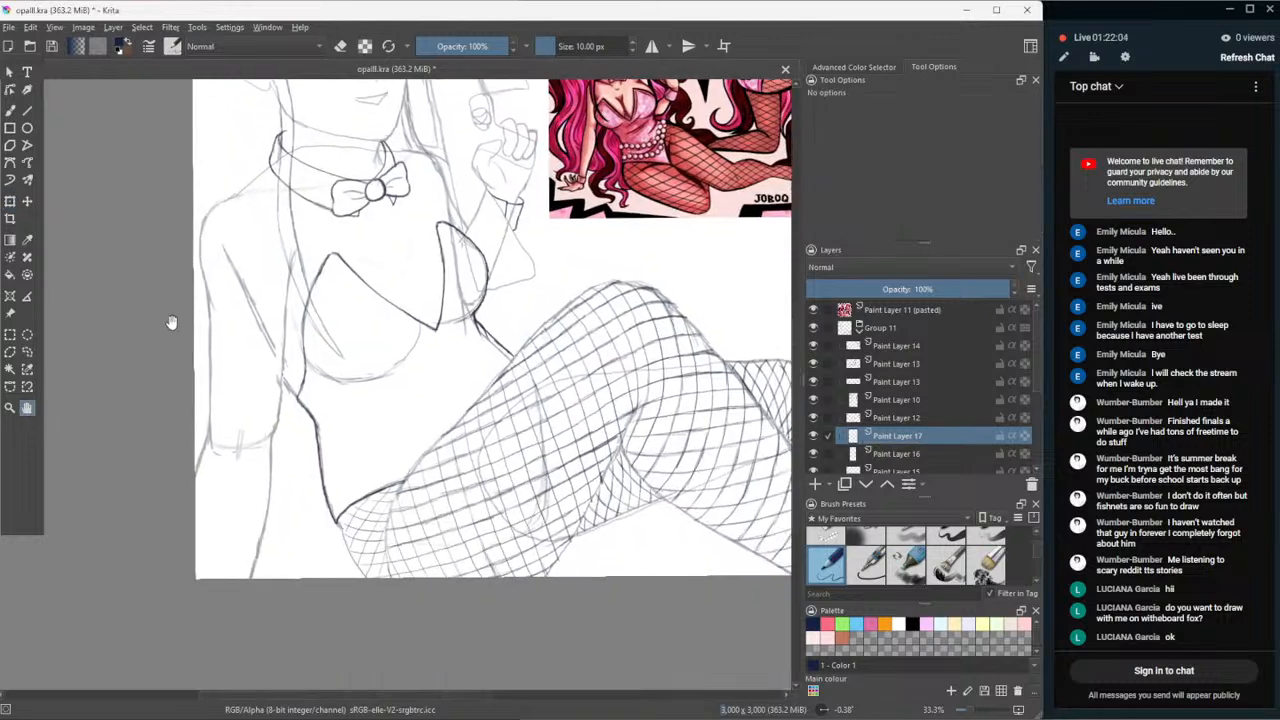
pyautogui.scroll(2, 150, 300)
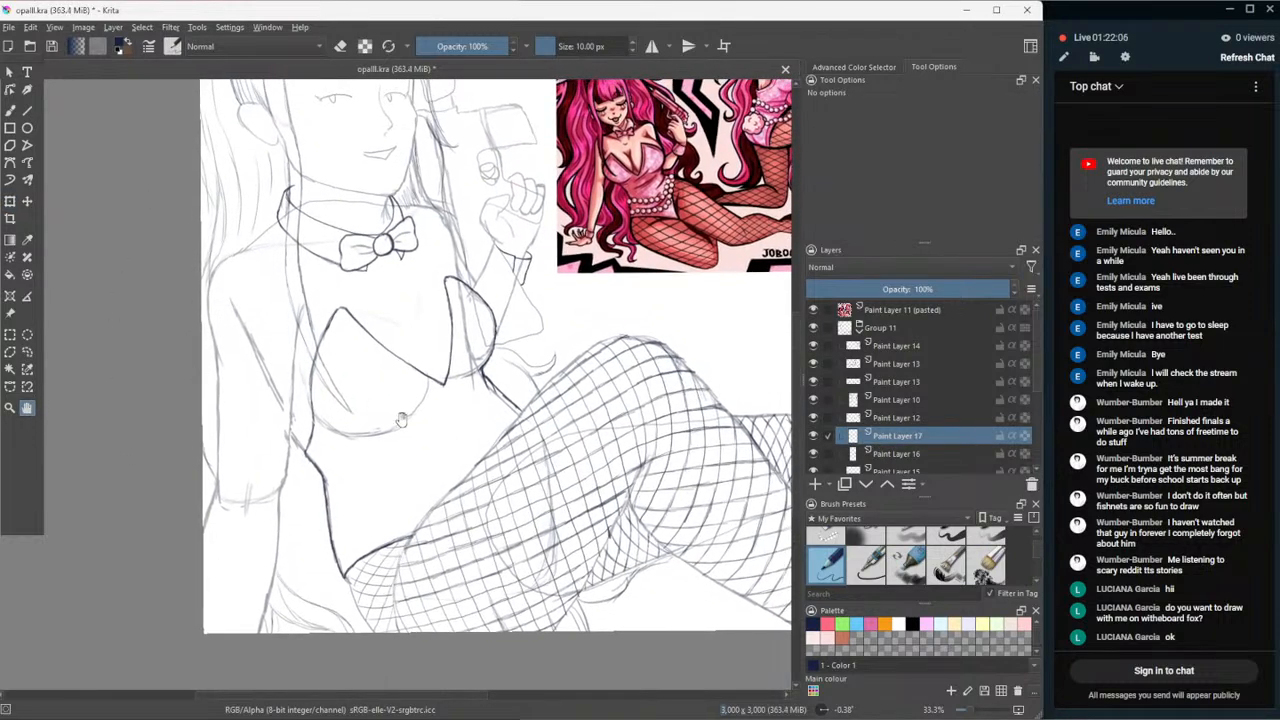
pyautogui.scroll(-2, 408, 457)
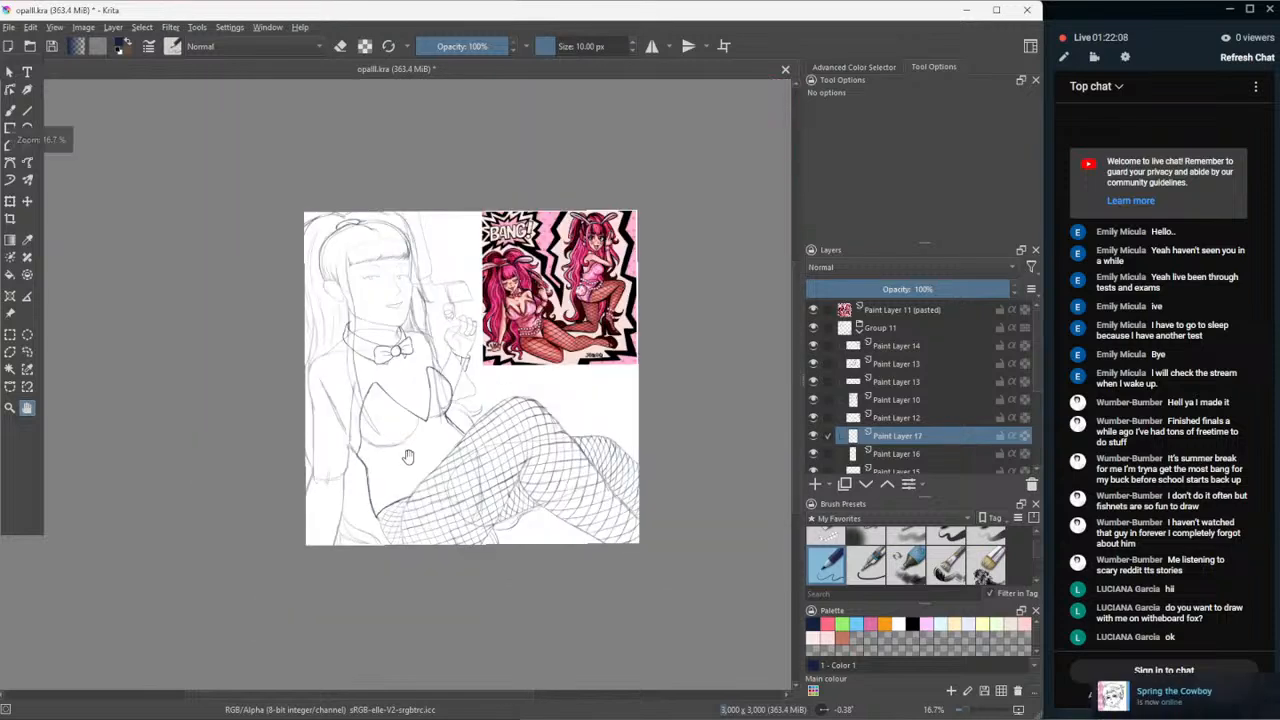
pyautogui.scroll(2, 408, 457)
pyautogui.press('b')
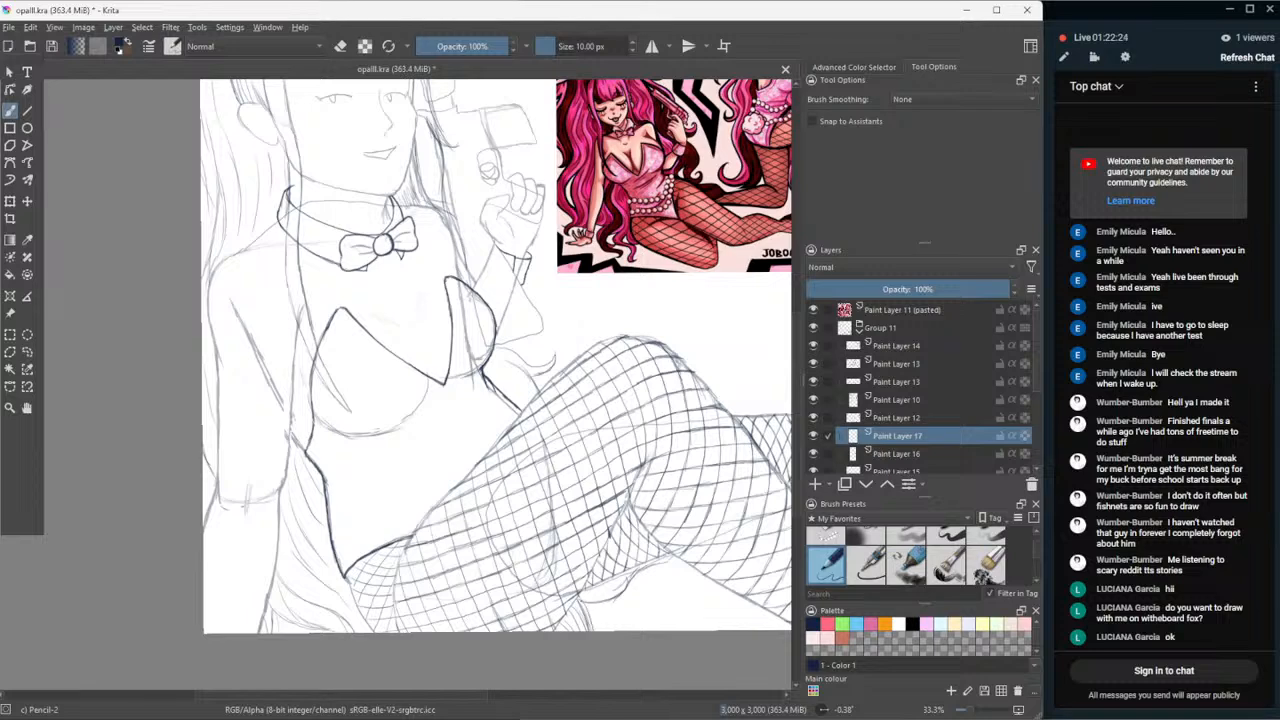
pyautogui.moveTo(586, 603); pyautogui.dragTo(650, 580)
pyautogui.moveTo(642, 571); pyautogui.dragTo(688, 569)
pyautogui.moveTo(591, 597); pyautogui.dragTo(616, 585)
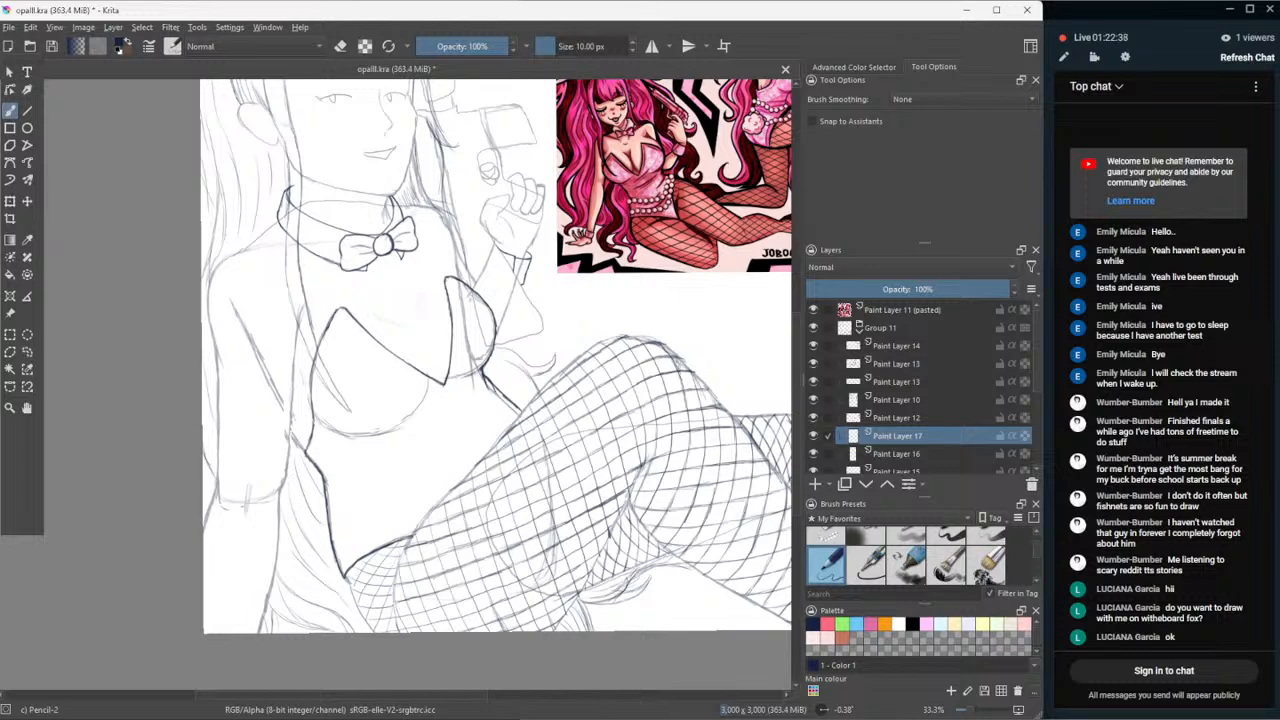
# - Clean up the strands under the thigh with the 25 px Eraser Small, and return to the Pencil-2 brush
pyautogui.scroll(-1, 650, 558)
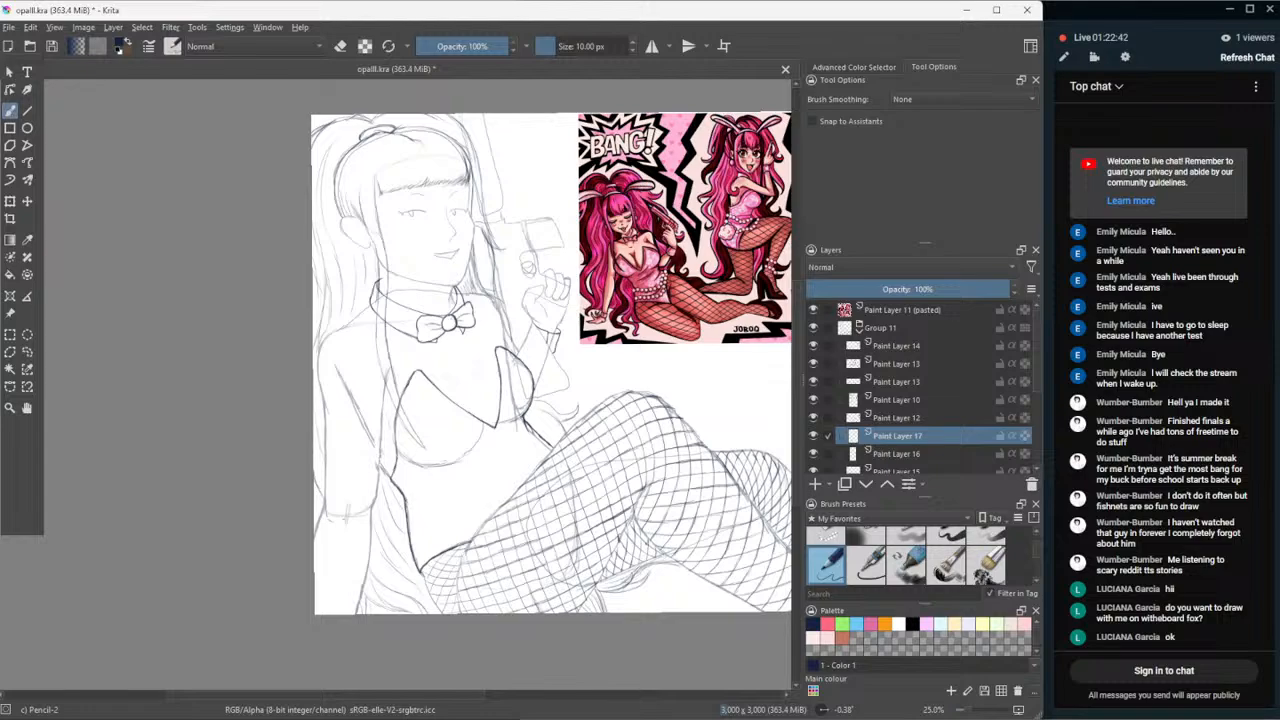
pyautogui.scroll(2, 660, 575)
pyautogui.scroll(-2, 666, 574)
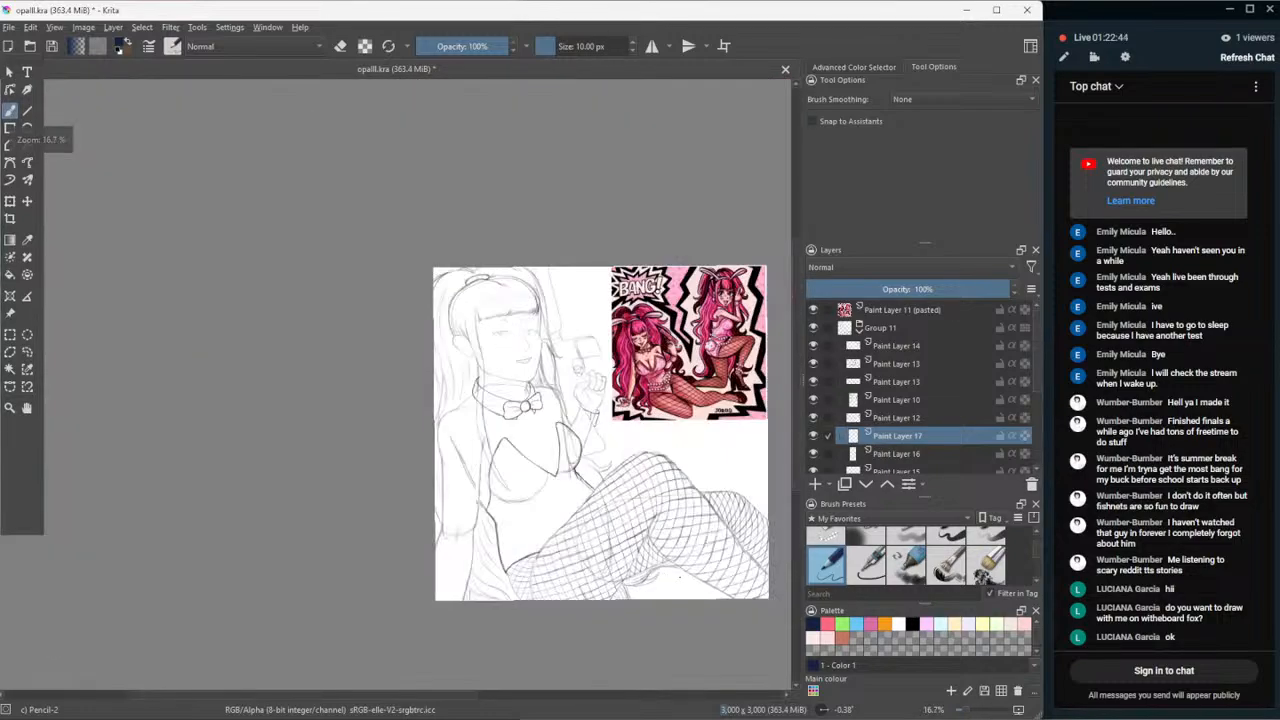
pyautogui.scroll(1, 704, 583)
pyautogui.scroll(2, 704, 583)
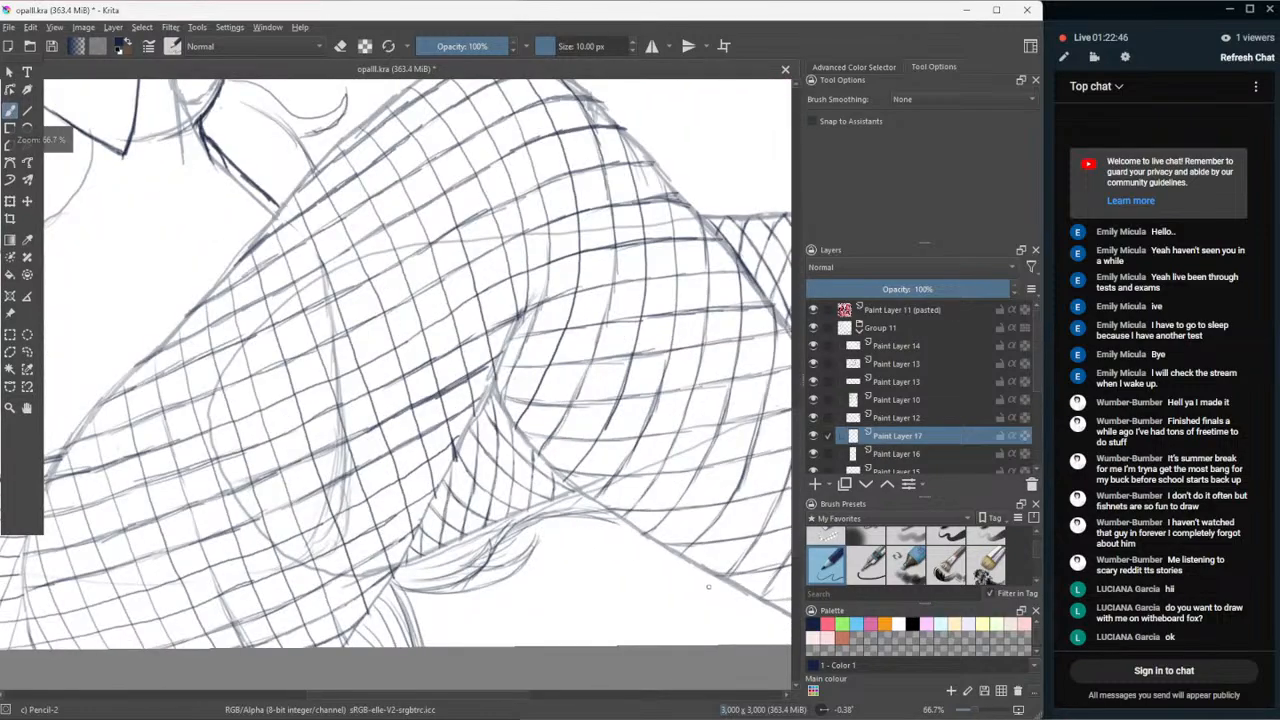
pyautogui.click(827, 537)
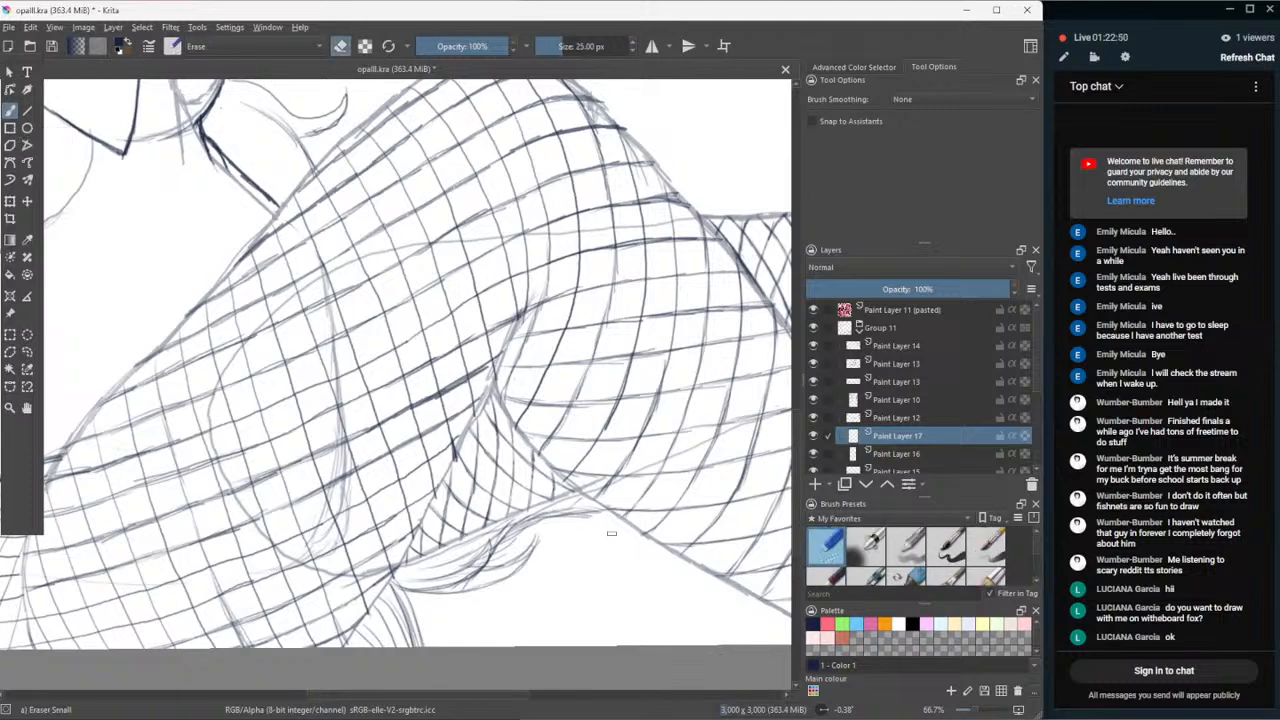
pyautogui.press('/')
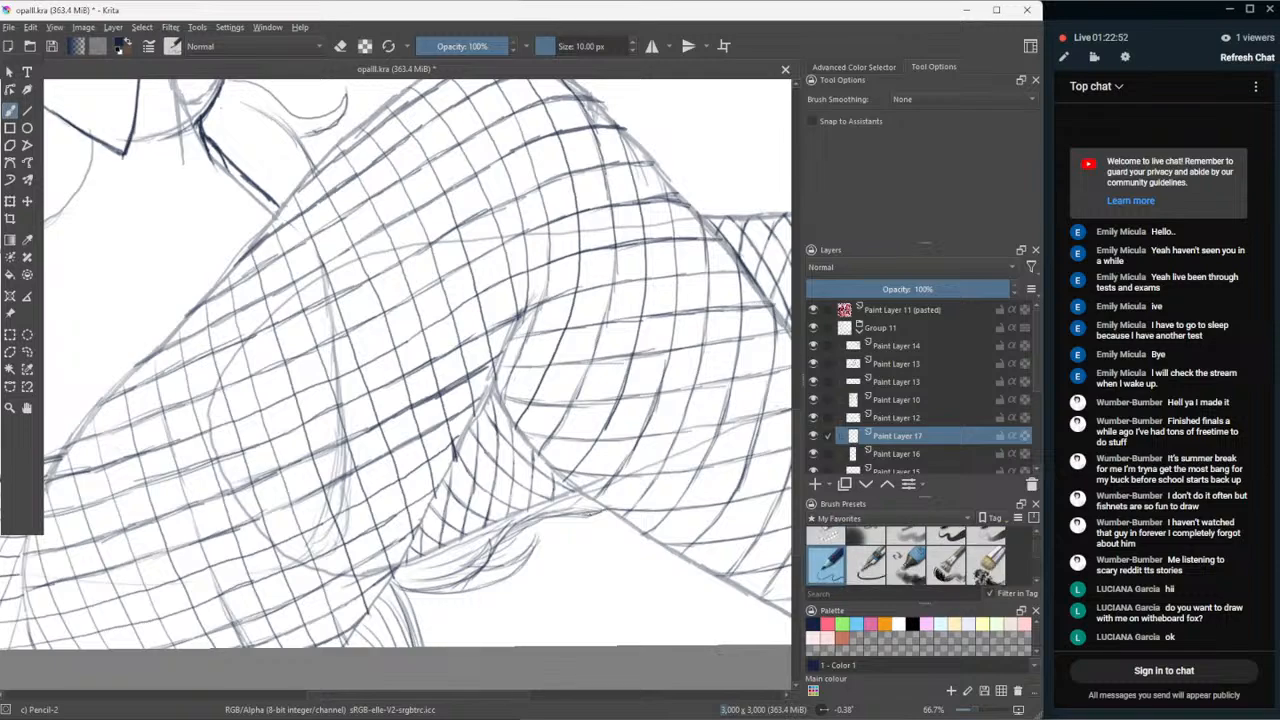
pyautogui.scroll(-1, 590, 510)
pyautogui.scroll(-1, 562, 451)
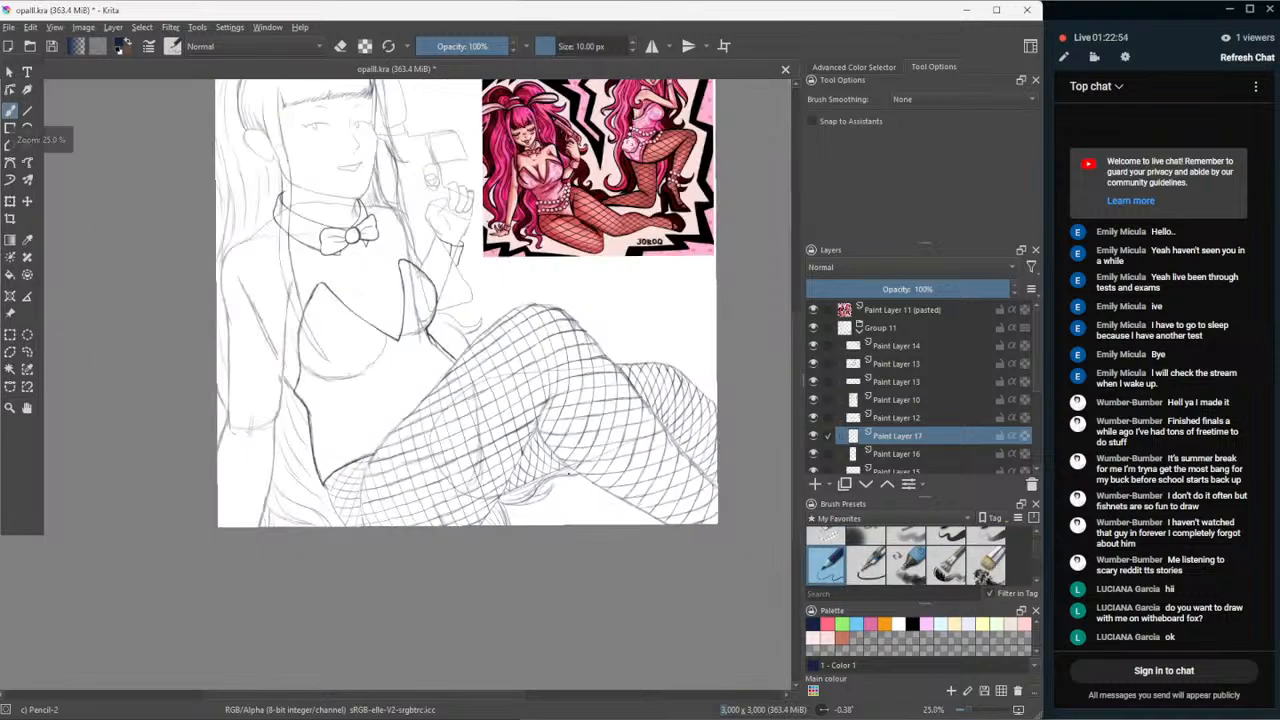
# - Review the whole sketch and hide the pasted reference image layer, Paint Layer 11
pyautogui.click(26, 410)
pyautogui.moveTo(265, 416); pyautogui.dragTo(298, 483)
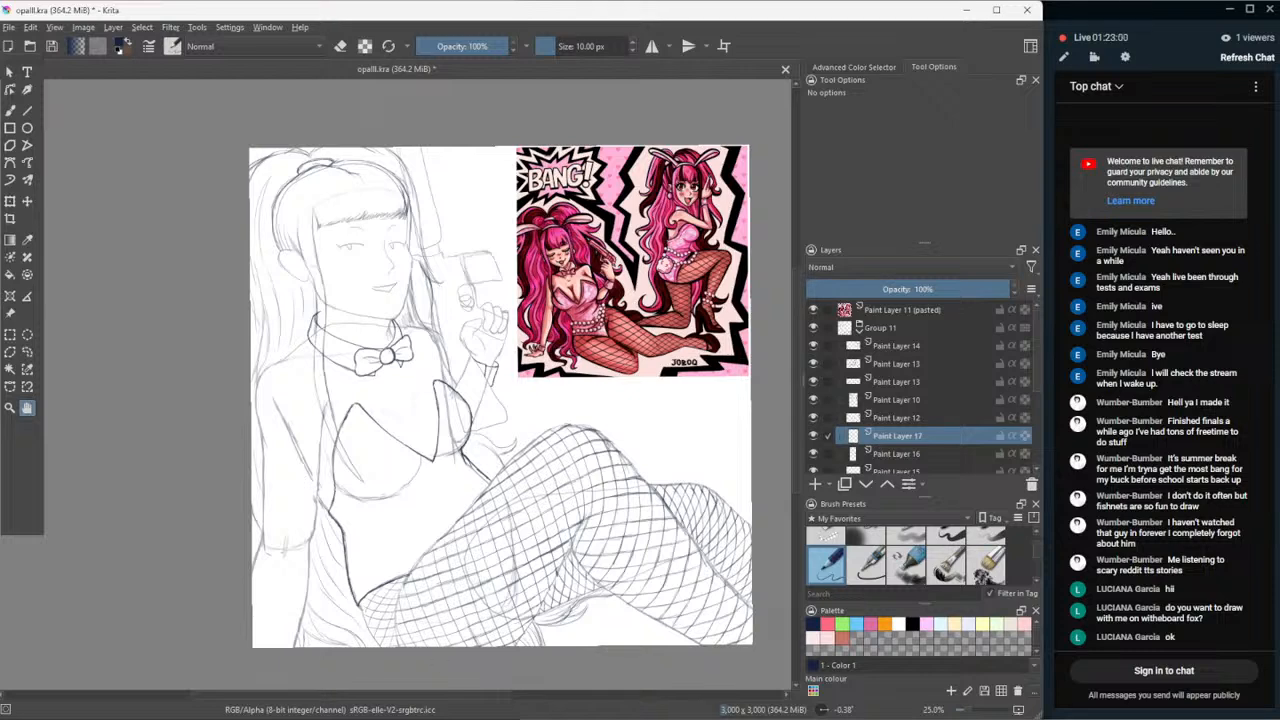
pyautogui.moveTo(690, 706)
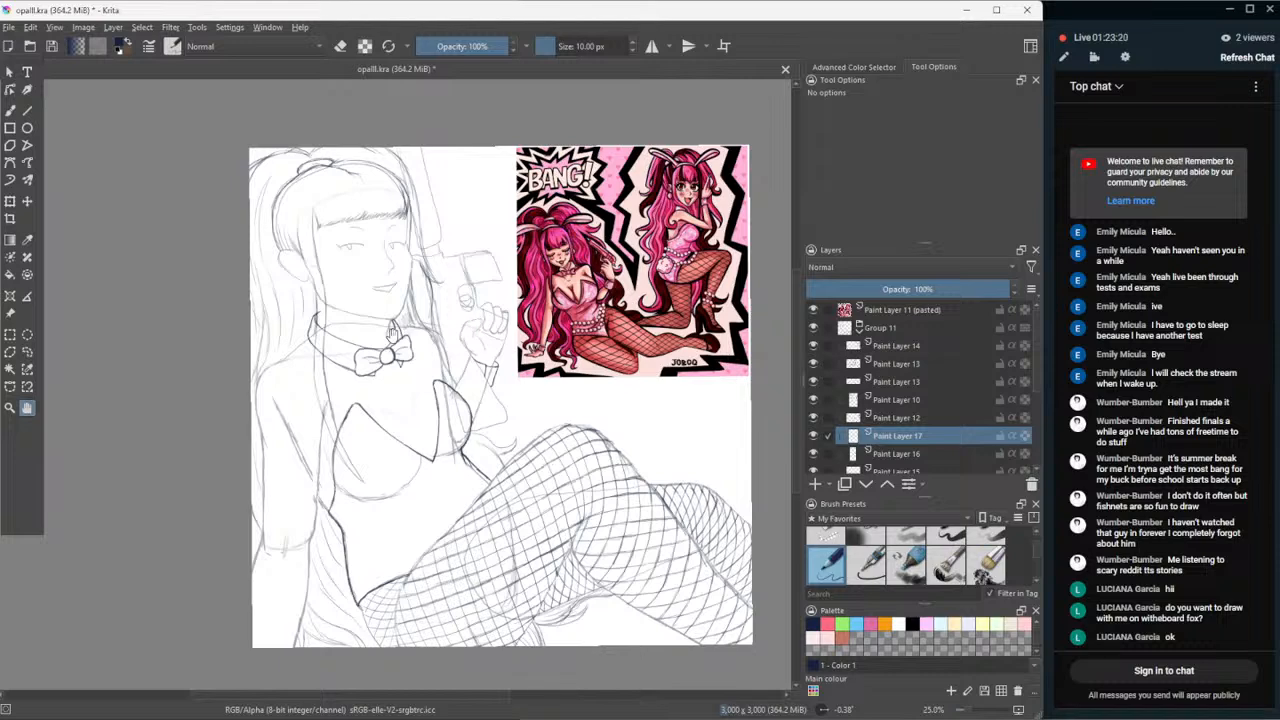
pyautogui.scroll(1, 323, 279)
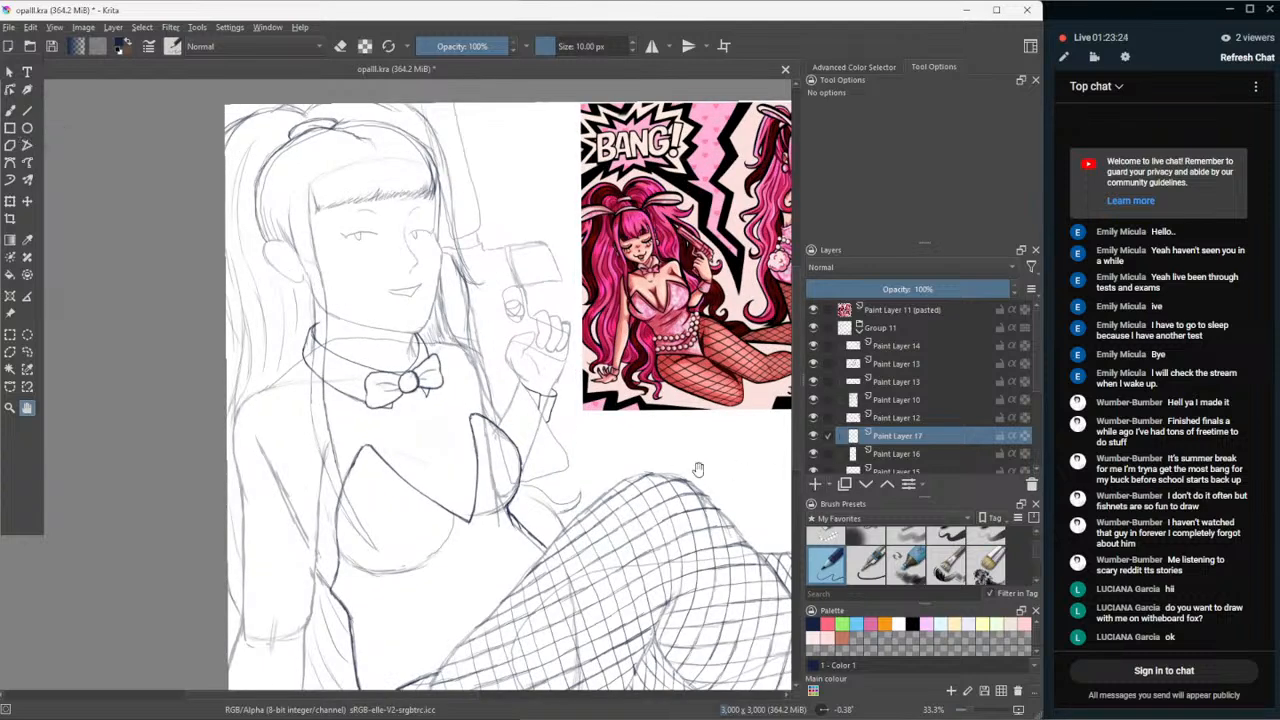
pyautogui.scroll(-1, 698, 469)
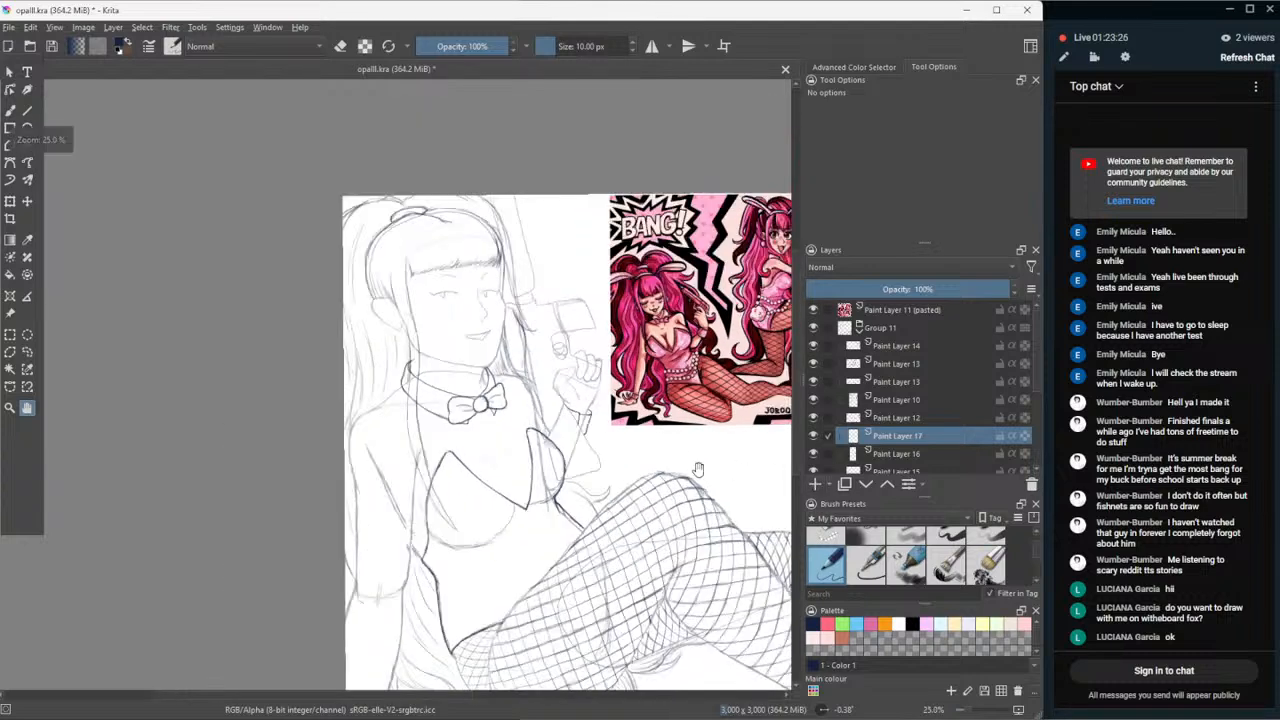
pyautogui.moveTo(663, 525); pyautogui.dragTo(550, 453)
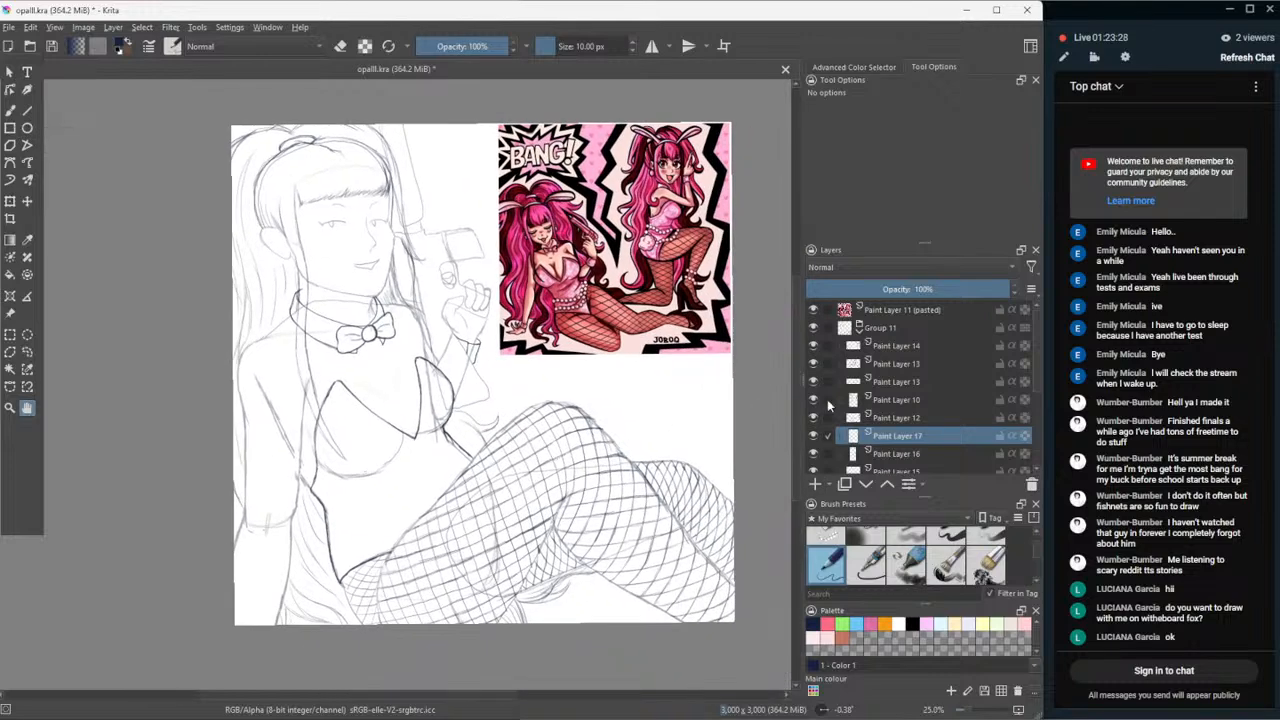
pyautogui.click(813, 311)
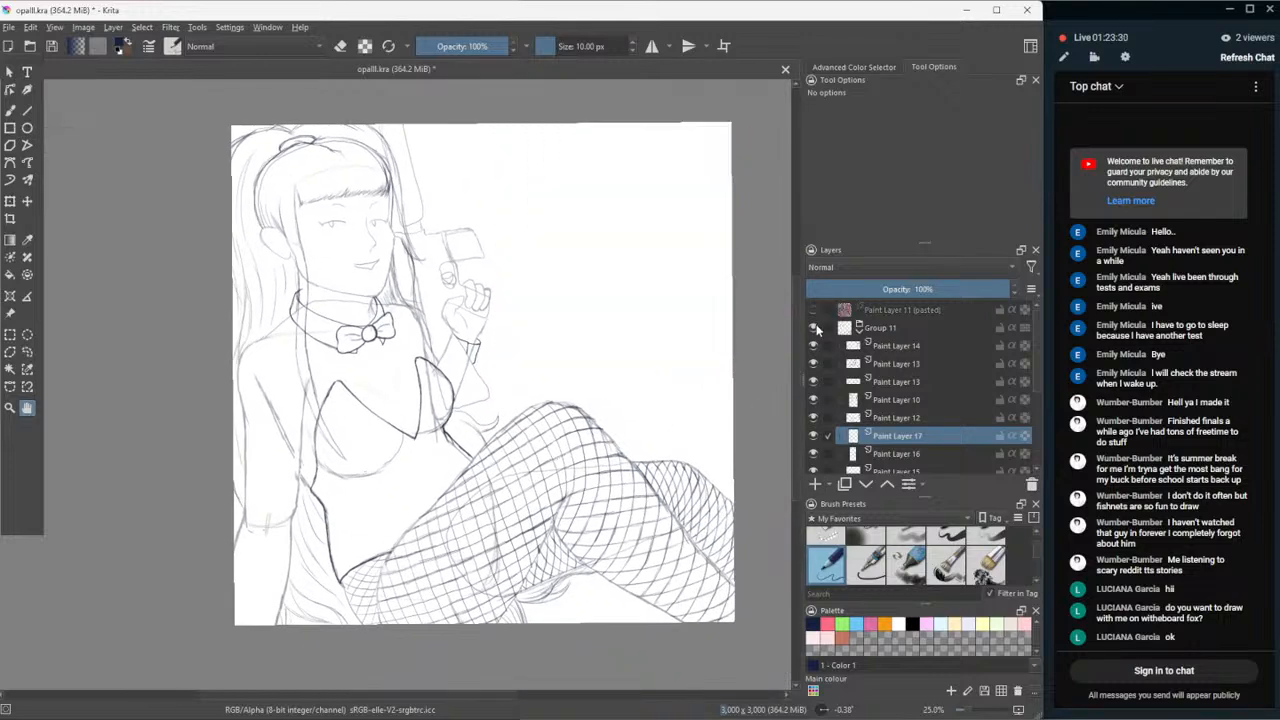
# - Check what Paint Layer 4 and Paint Layer 8 contain by switching their visibility off and on
pyautogui.scroll(-2, 815, 340)
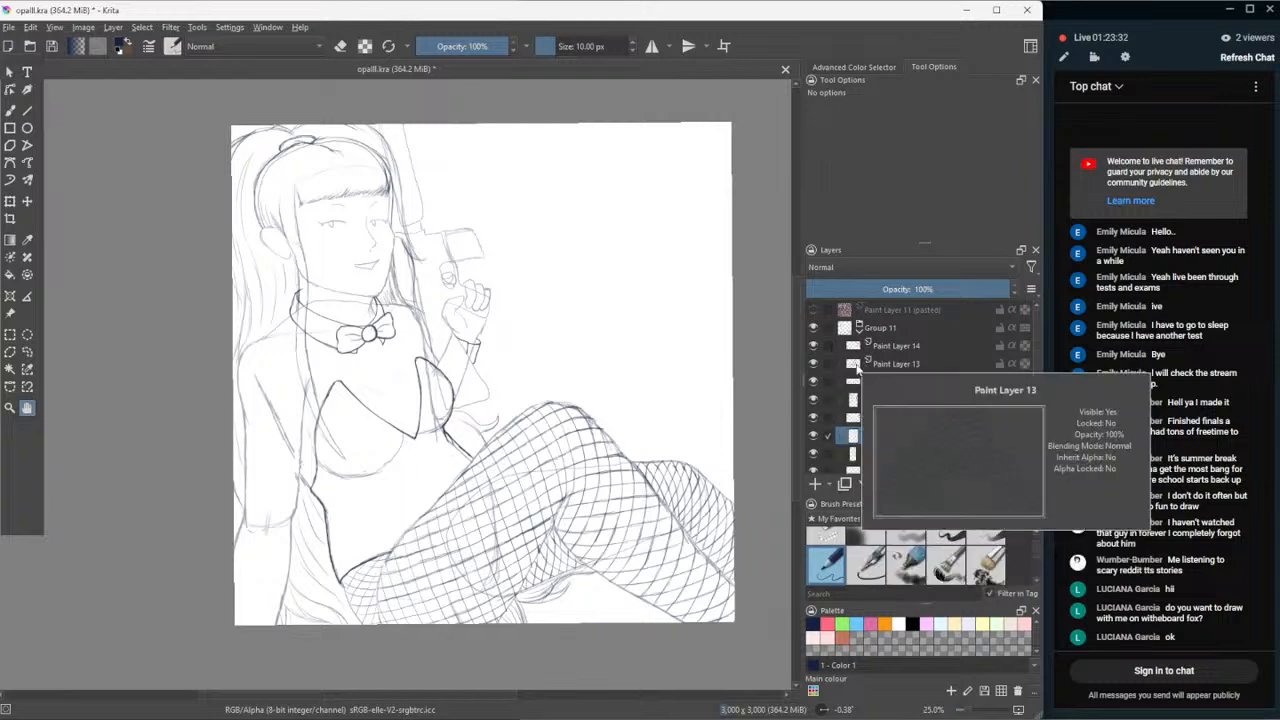
pyautogui.scroll(-1, 891, 393)
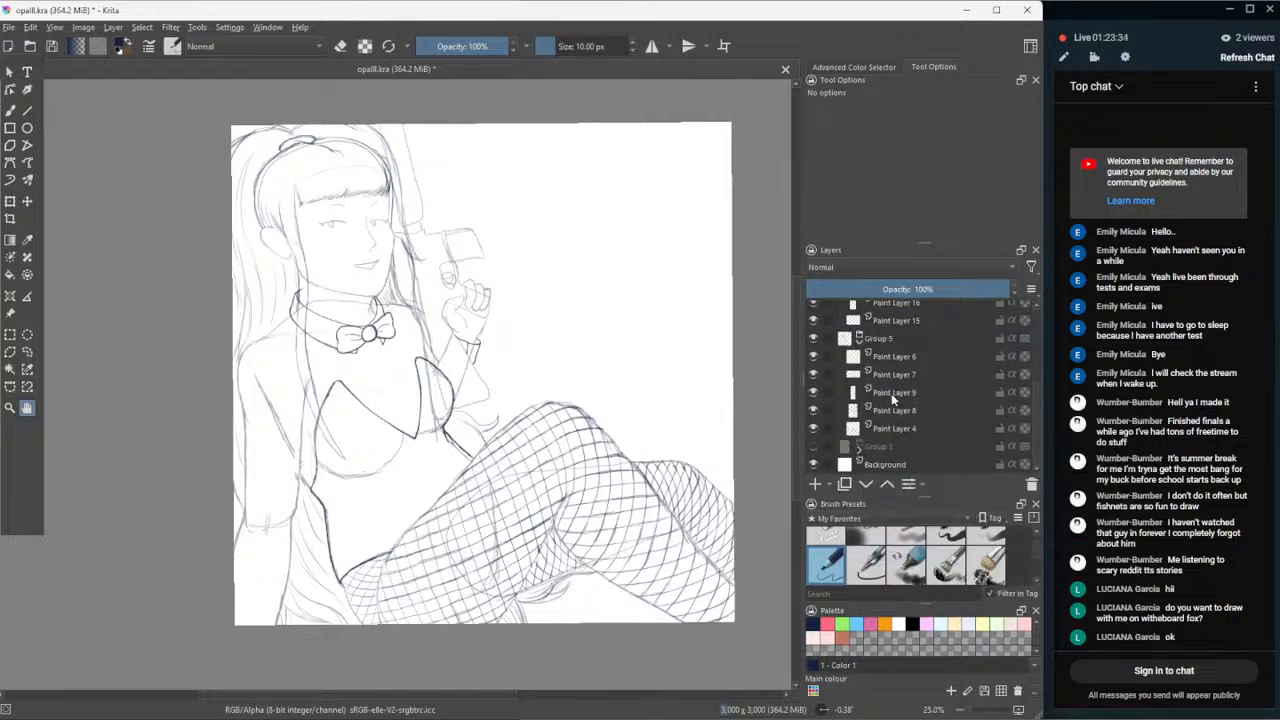
pyautogui.click(813, 429)
pyautogui.click(813, 429)
pyautogui.click(813, 411)
pyautogui.click(813, 411)
pyautogui.click(813, 411)
pyautogui.click(813, 411)
pyautogui.scroll(5, 876, 437)
pyautogui.click(876, 437)
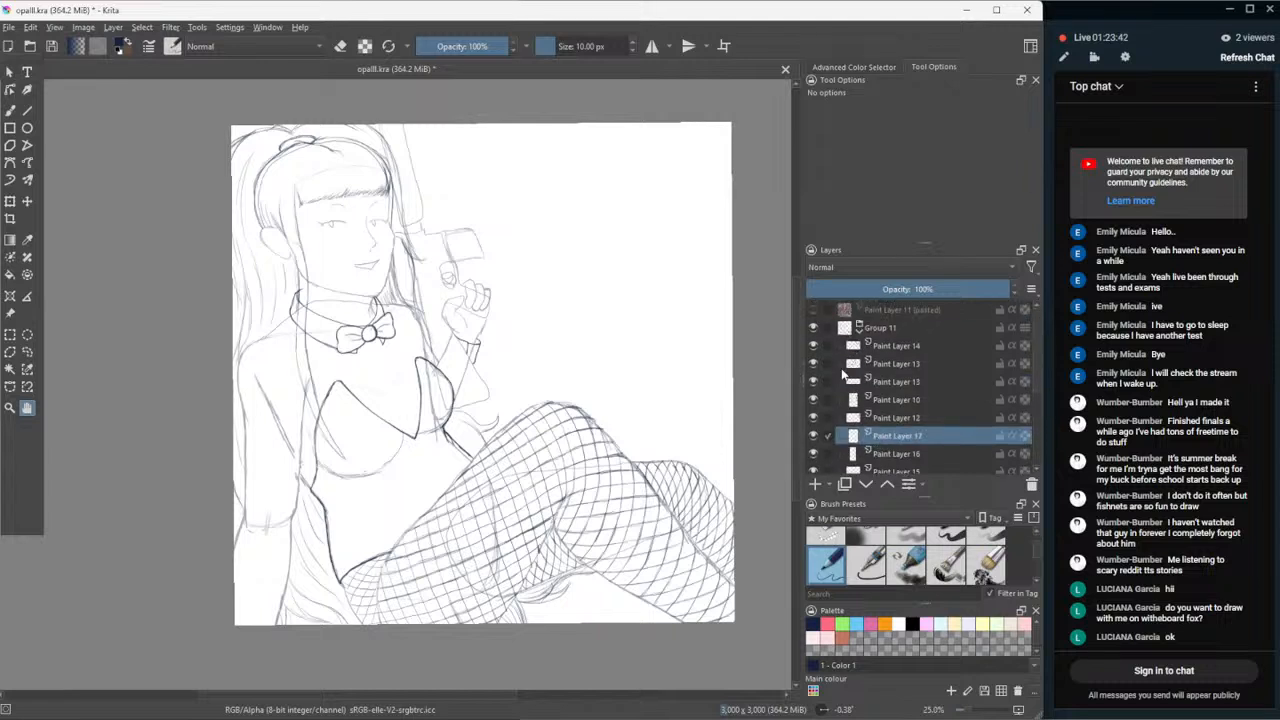
# - Show and hide the reference image again, and compare the drawing with and without the body sketch on Paint Layer 4
pyautogui.click(814, 312)
pyautogui.click(814, 312)
pyautogui.scroll(-5, 815, 390)
pyautogui.click(814, 429)
pyautogui.click(814, 429)
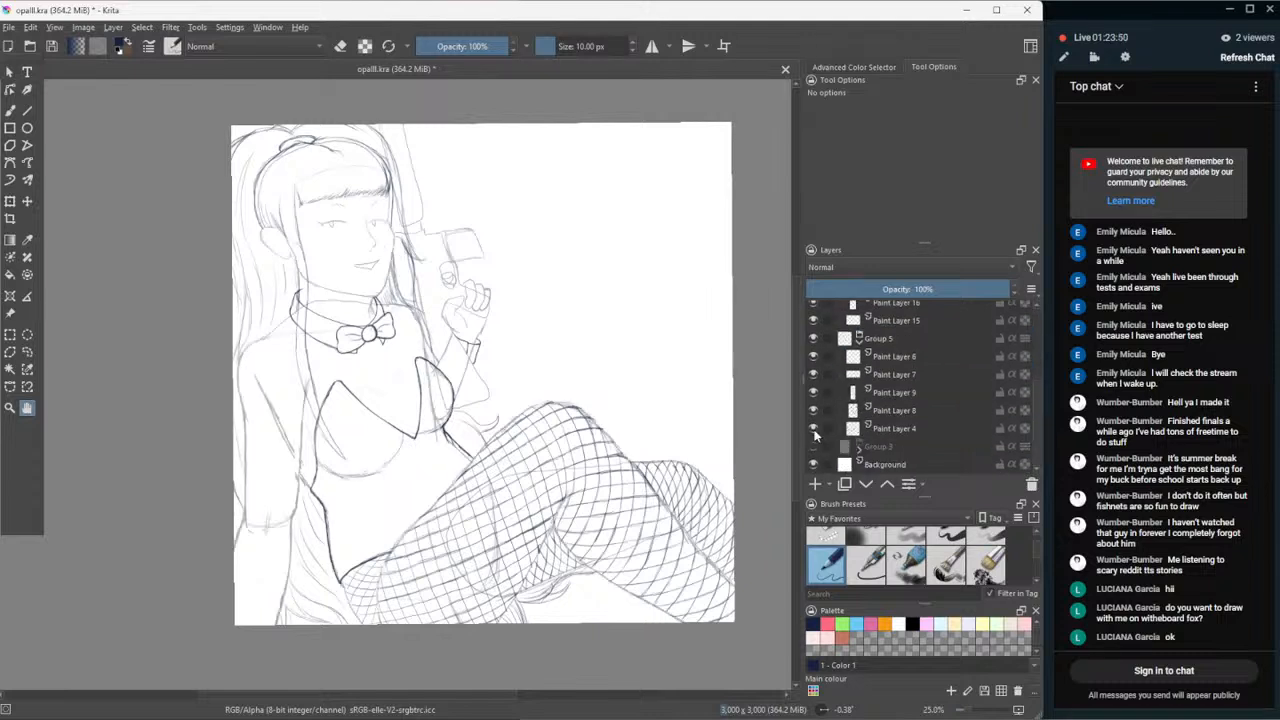
pyautogui.click(814, 429)
pyautogui.click(814, 429)
pyautogui.click(814, 429)
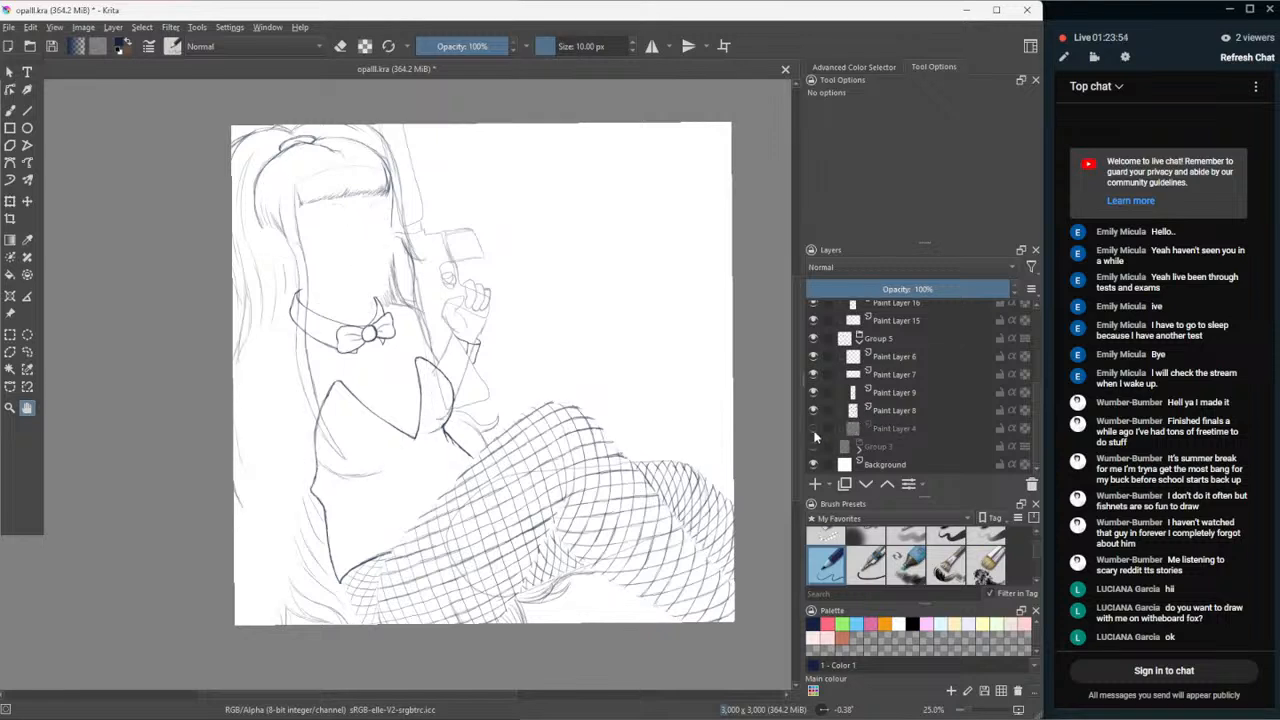
# - Make Paint Layer 4 visible again, and erase the curled strand ends above the raised thigh with the 25 px Eraser Small
pyautogui.click(814, 429)
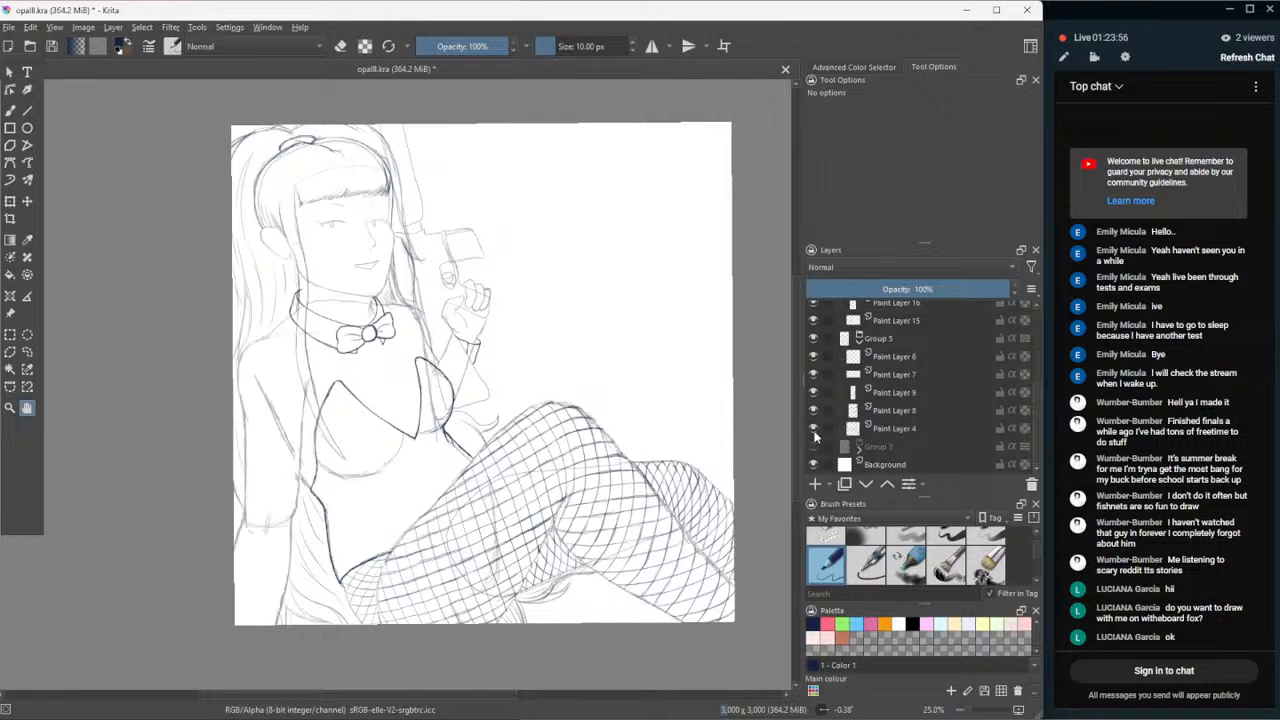
pyautogui.scroll(1, 837, 430)
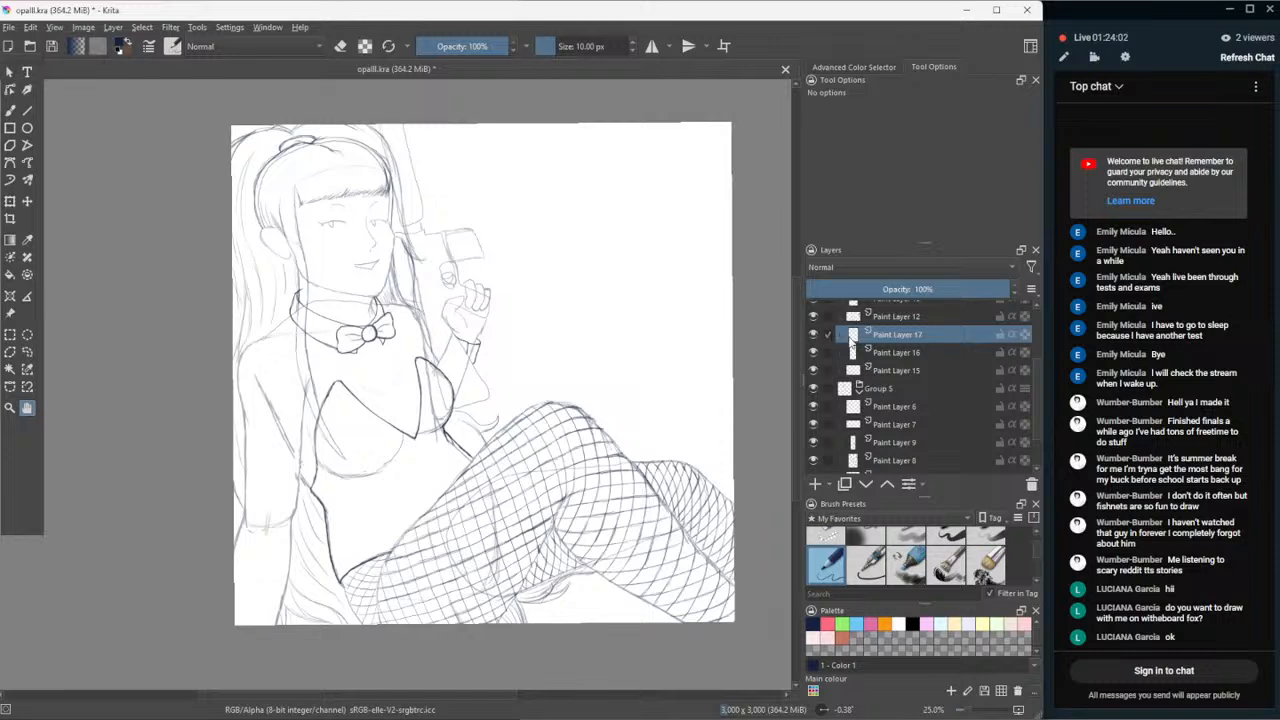
pyautogui.scroll(2, 622, 547)
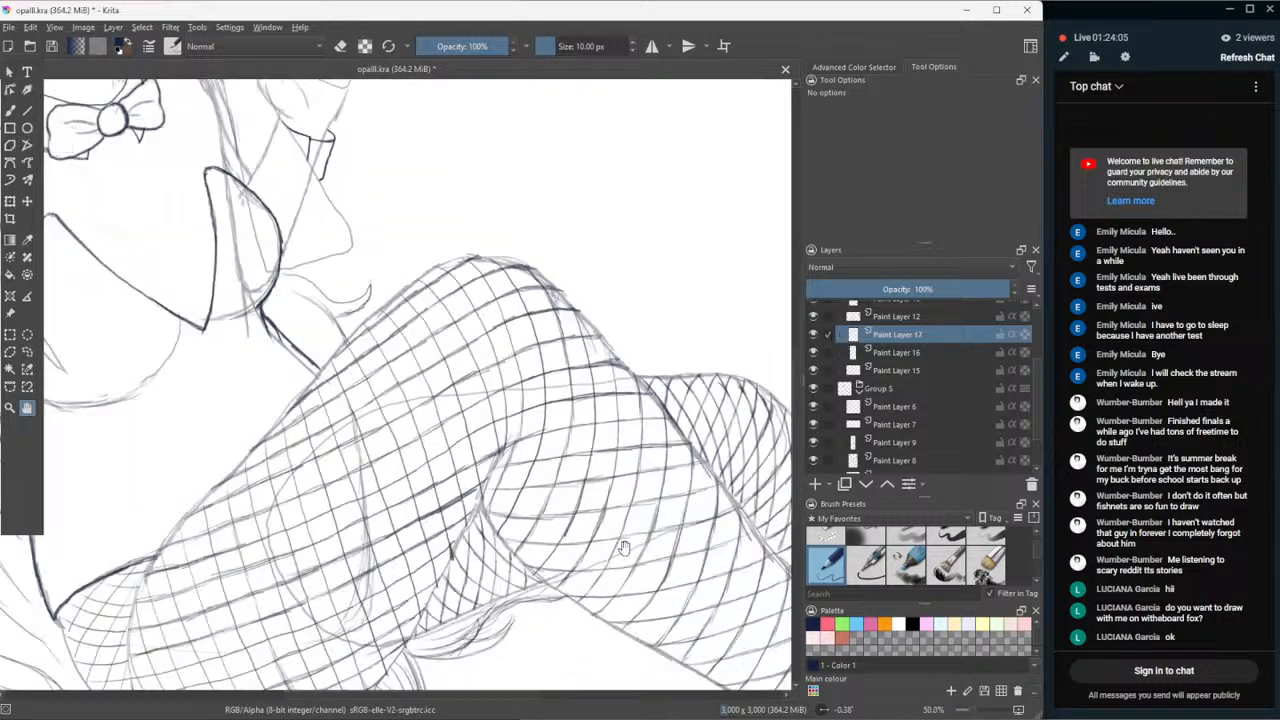
pyautogui.click(11, 112)
pyautogui.moveTo(296, 275); pyautogui.dragTo(344, 302)
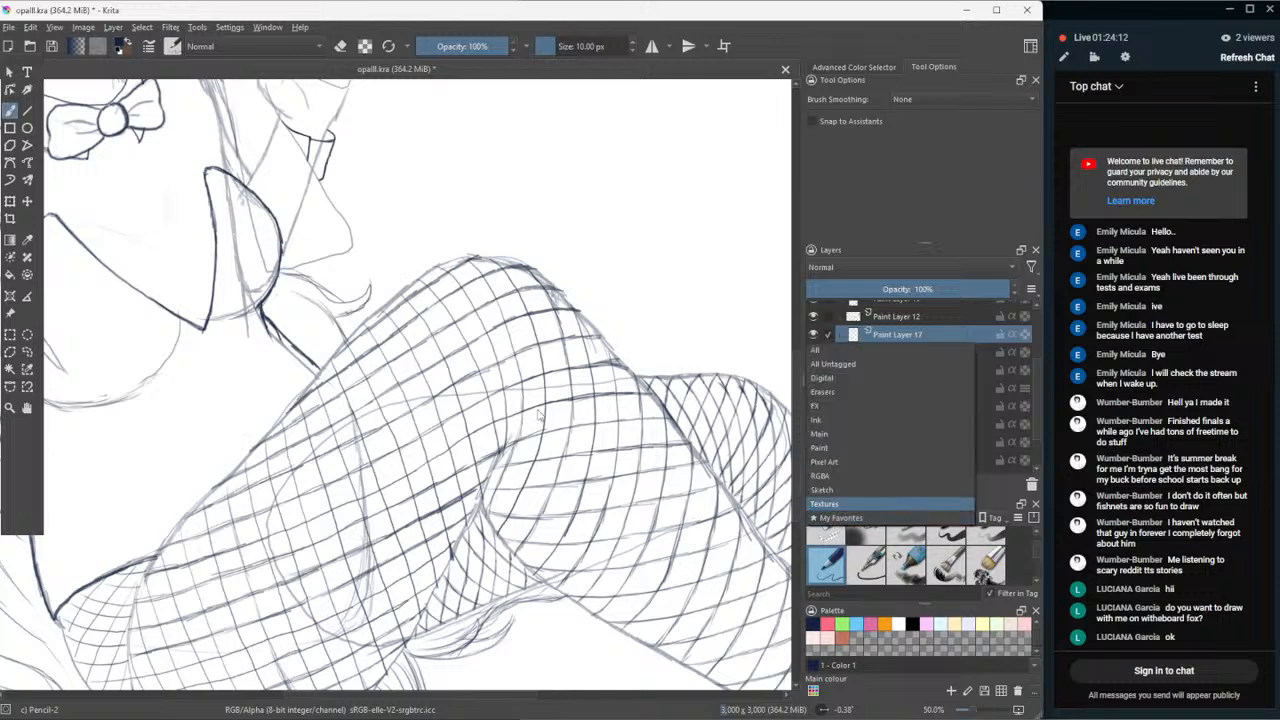
pyautogui.click(836, 536)
pyautogui.moveTo(371, 282)
pyautogui.mouseDown()
pyautogui.moveTo(360, 319)
pyautogui.moveTo(332, 300)
pyautogui.moveTo(335, 312)
pyautogui.moveTo(282, 270)
pyautogui.mouseUp()
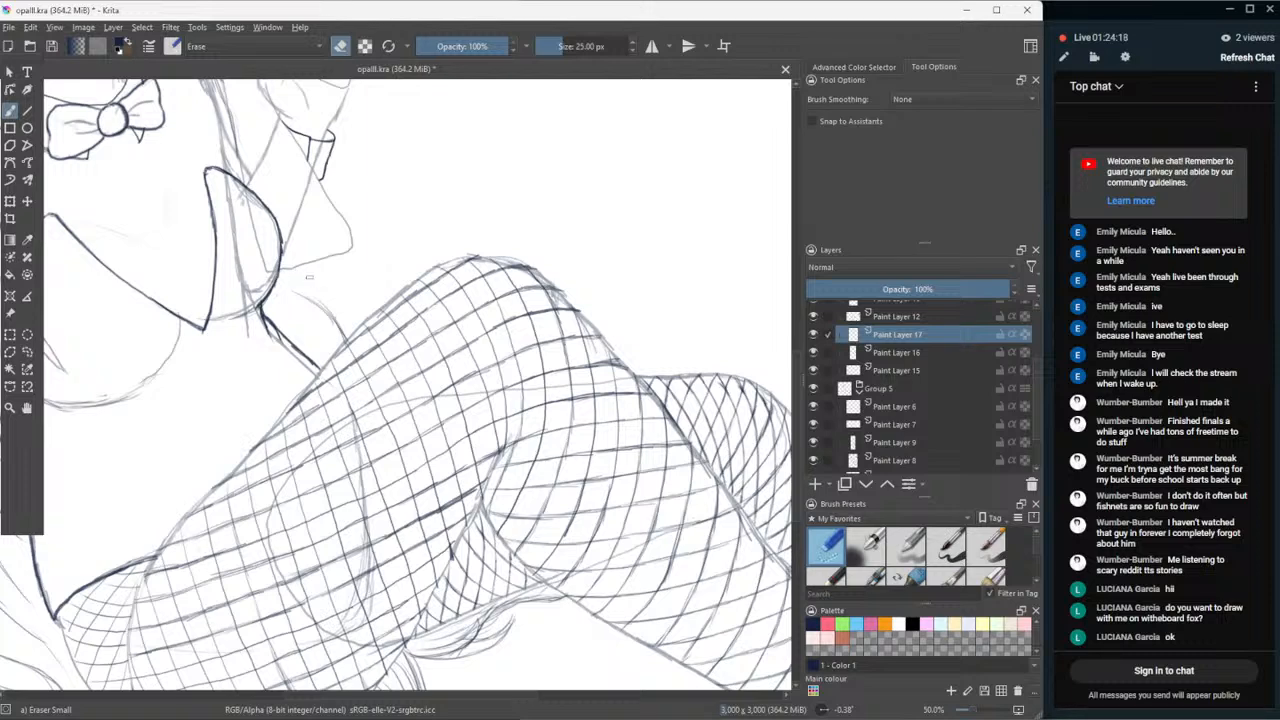
# - Draw fine hair strands filling the gap between the waist and the raised thigh with the 10 px Pencil-2 brush on Paint Layer 17
pyautogui.press('/')
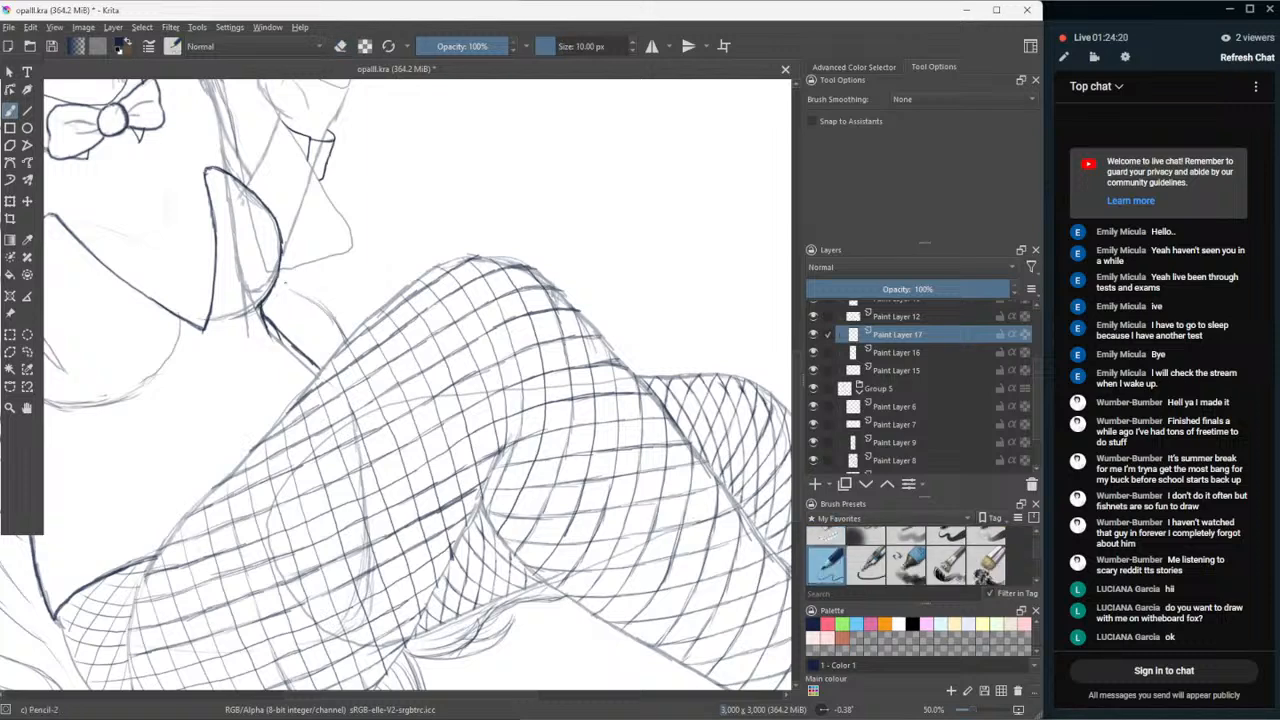
pyautogui.moveTo(296, 288); pyautogui.dragTo(326, 320)
pyautogui.moveTo(301, 287)
pyautogui.mouseDown()
pyautogui.moveTo(335, 320)
pyautogui.moveTo(335, 351)
pyautogui.moveTo(315, 347)
pyautogui.mouseUp()
pyautogui.moveTo(318, 265); pyautogui.dragTo(348, 311)
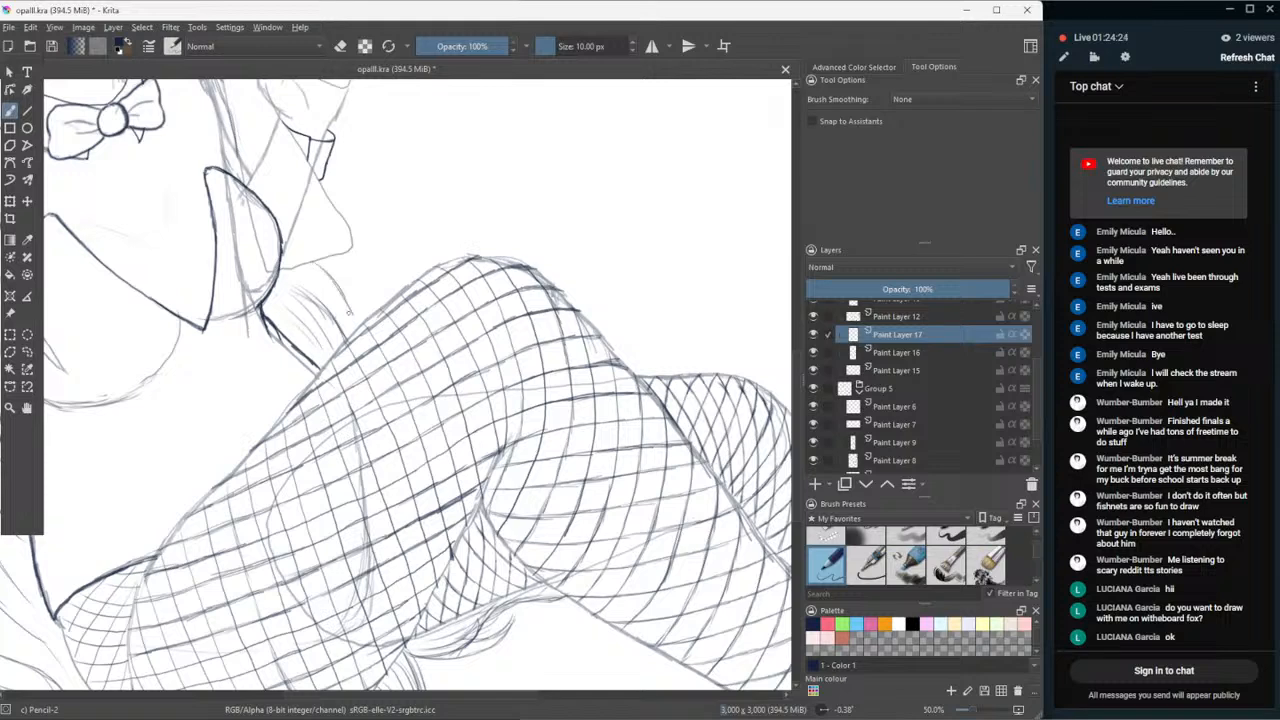
pyautogui.moveTo(300, 274); pyautogui.dragTo(354, 338)
pyautogui.moveTo(301, 279); pyautogui.dragTo(326, 308)
pyautogui.moveTo(284, 270)
pyautogui.mouseDown()
pyautogui.moveTo(324, 292)
pyautogui.moveTo(334, 261)
pyautogui.mouseUp()
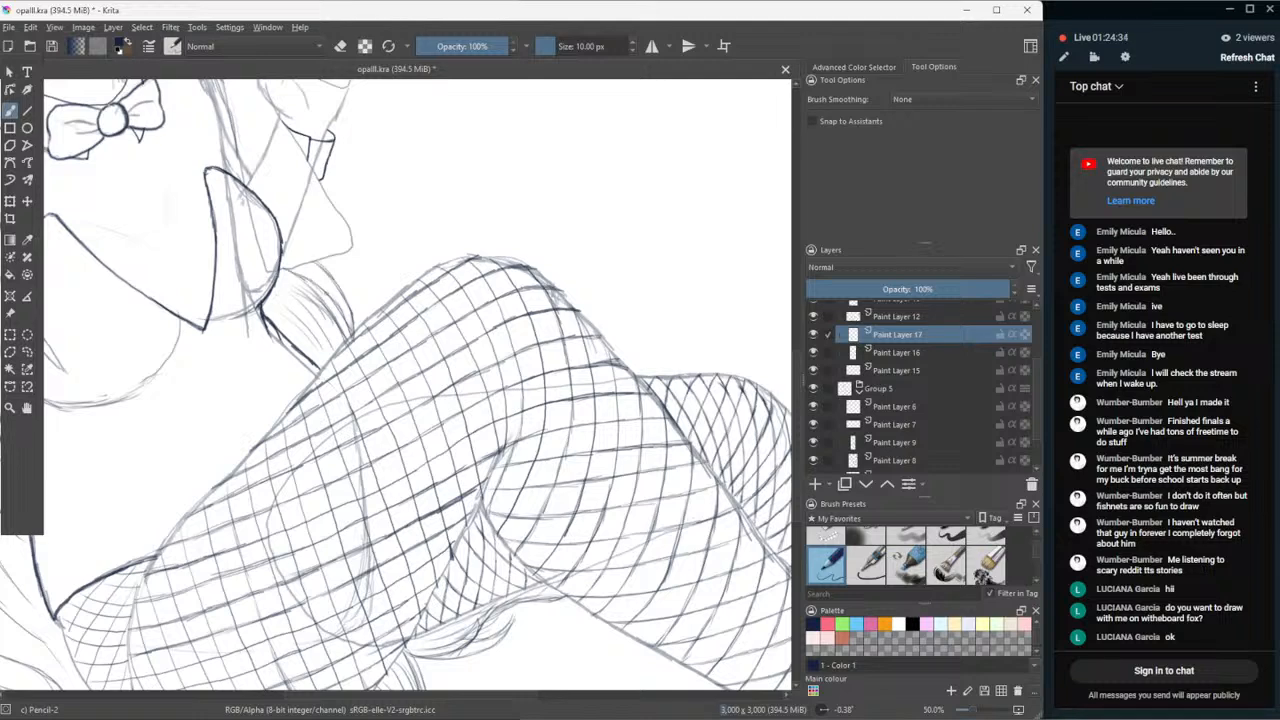
# - Review the whole drawing and check what Group 5 and Paint Layer 15 contain by switching their visibility off and on
pyautogui.scroll(-3, 326, 294)
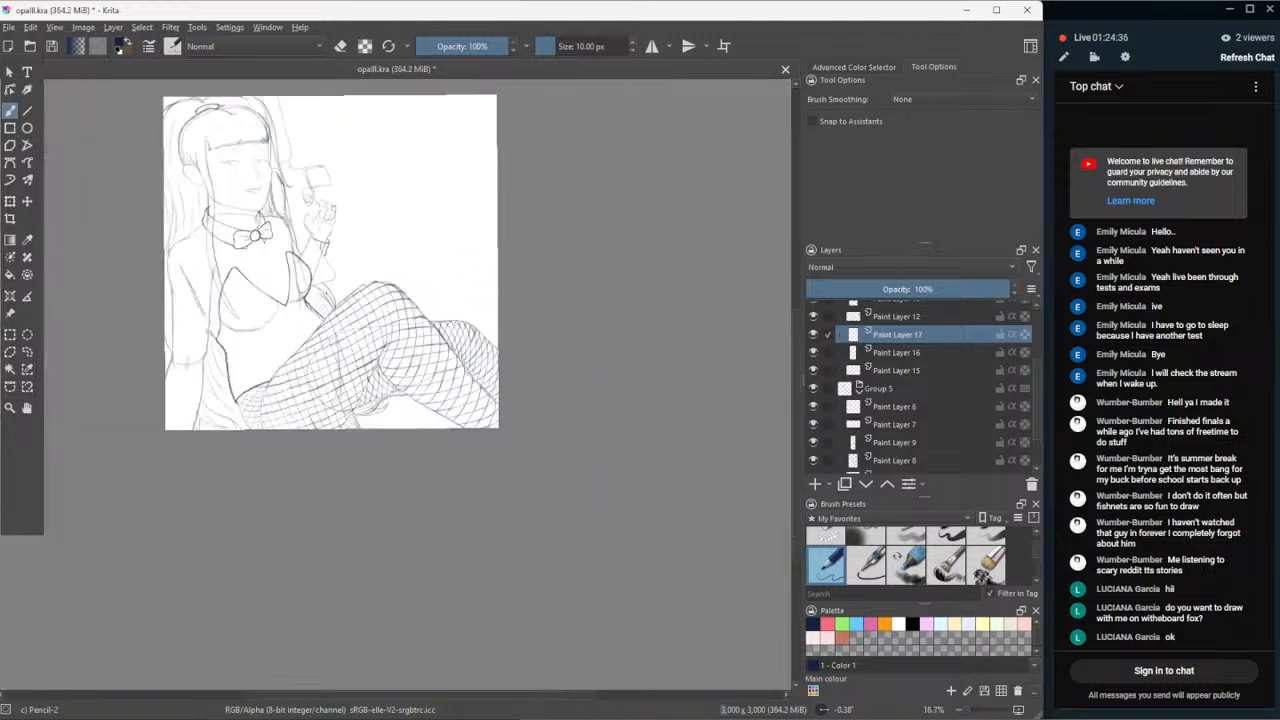
pyautogui.scroll(2, 190, 242)
pyautogui.scroll(2, 360, 278)
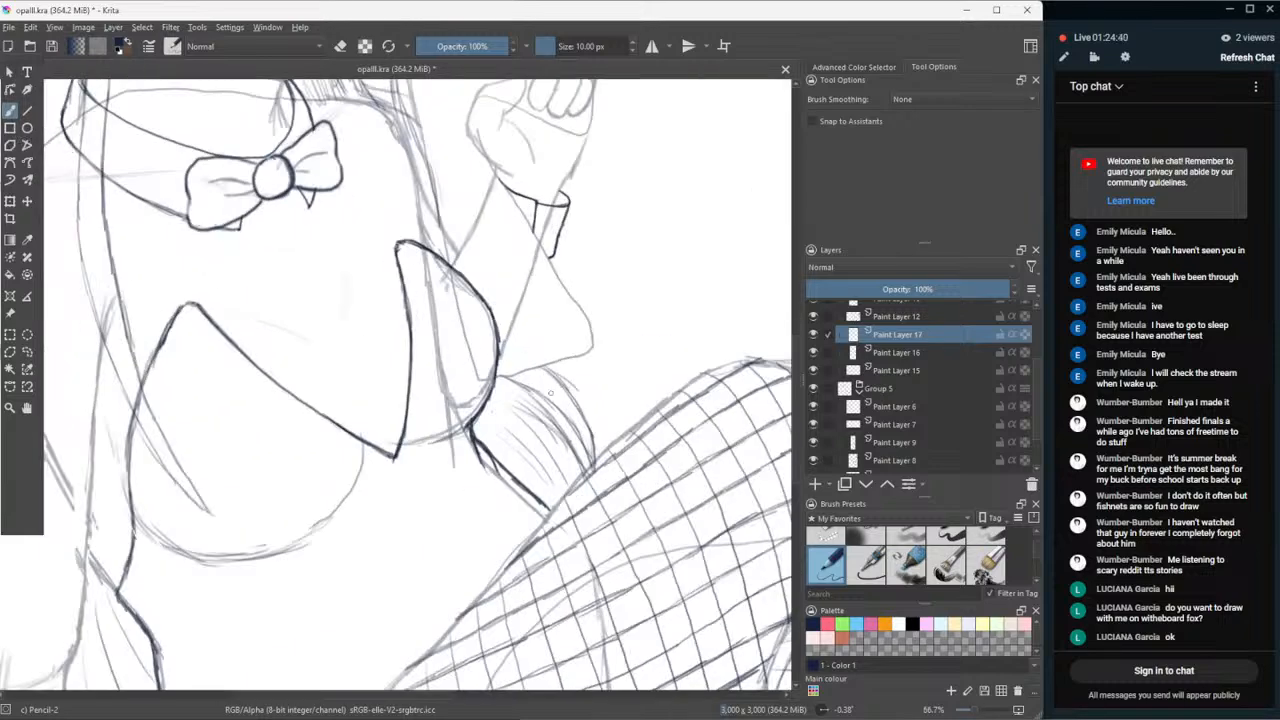
pyautogui.scroll(-2, 543, 392)
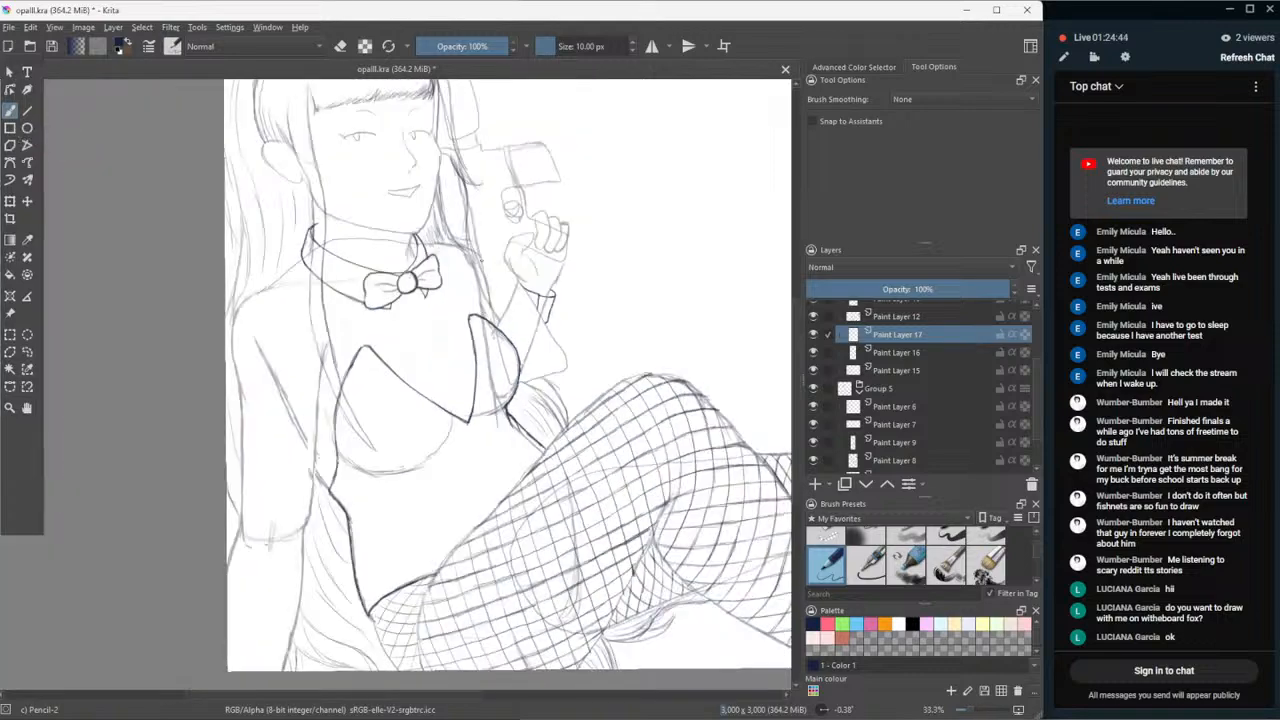
pyautogui.scroll(3, 420, 200)
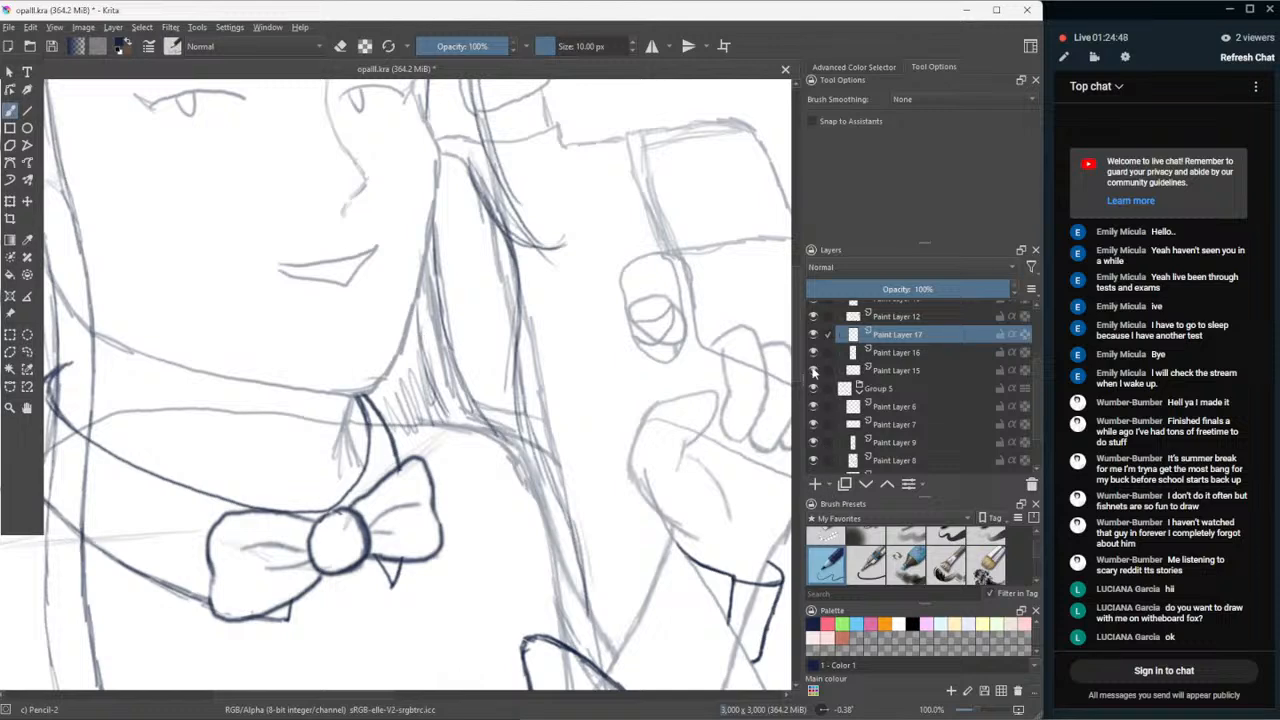
pyautogui.click(814, 388)
pyautogui.scroll(-3, 658, 405)
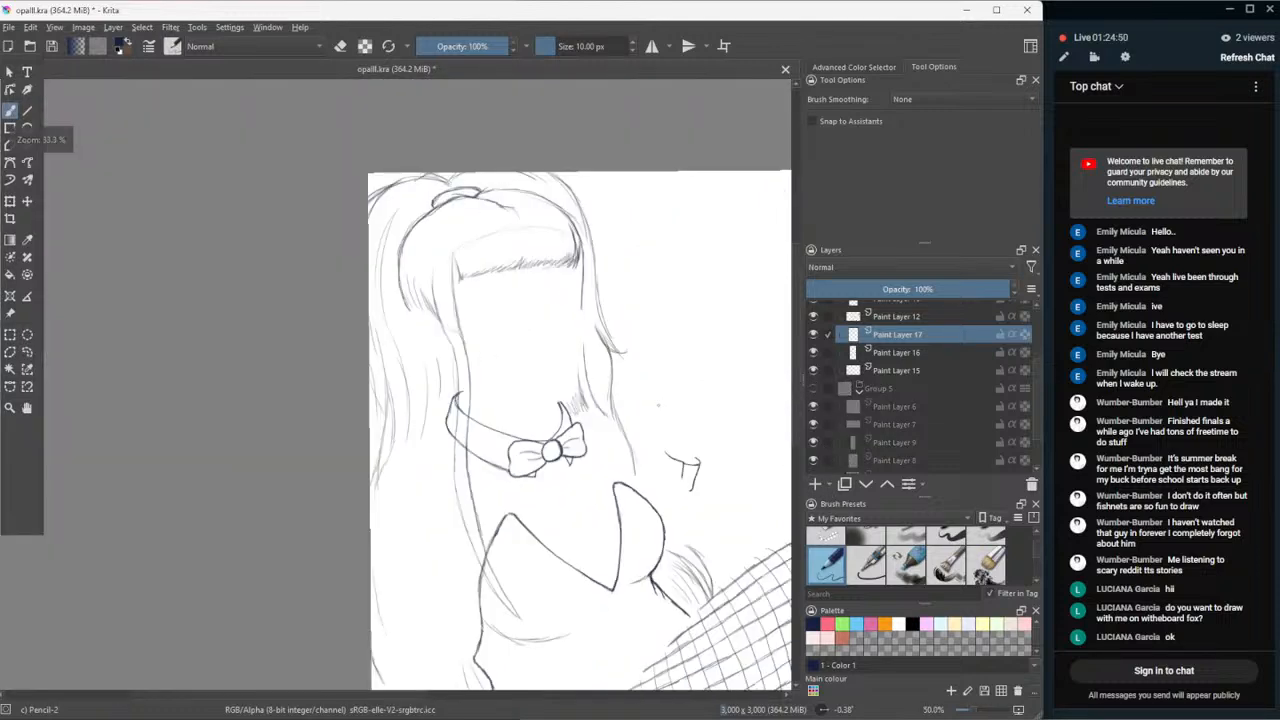
pyautogui.scroll(1, 659, 404)
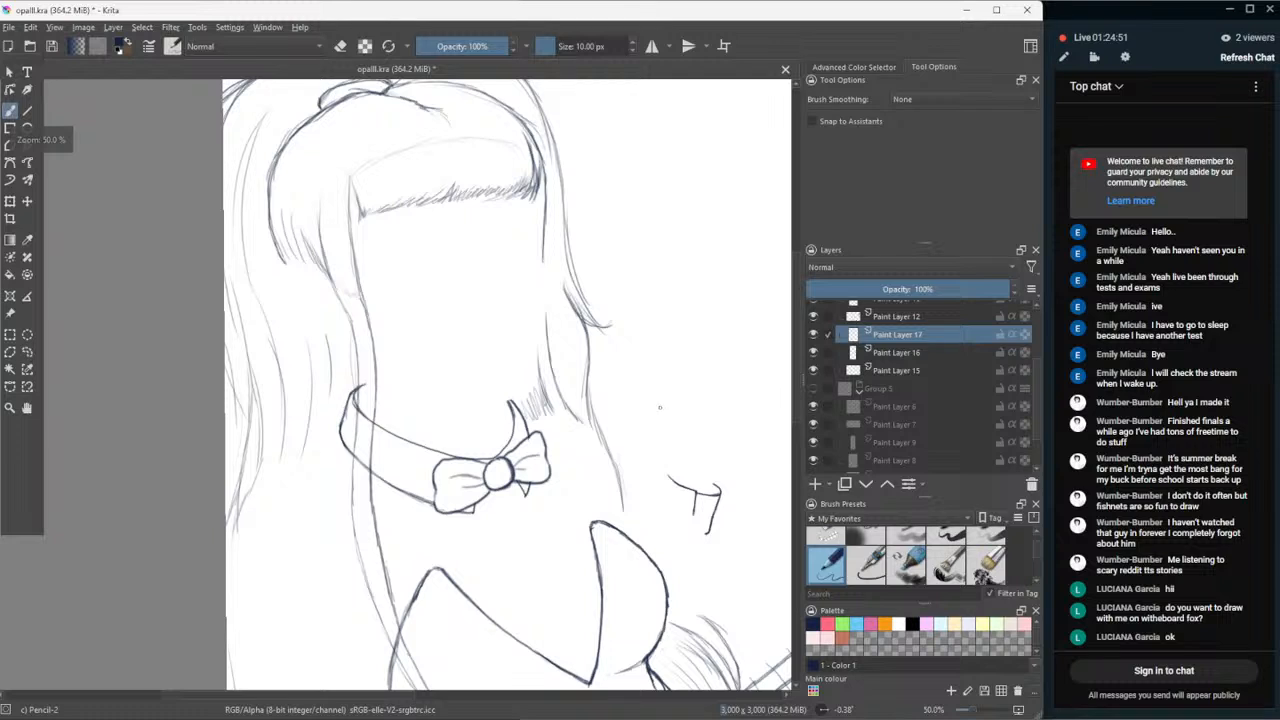
pyautogui.click(814, 370)
pyautogui.click(814, 368)
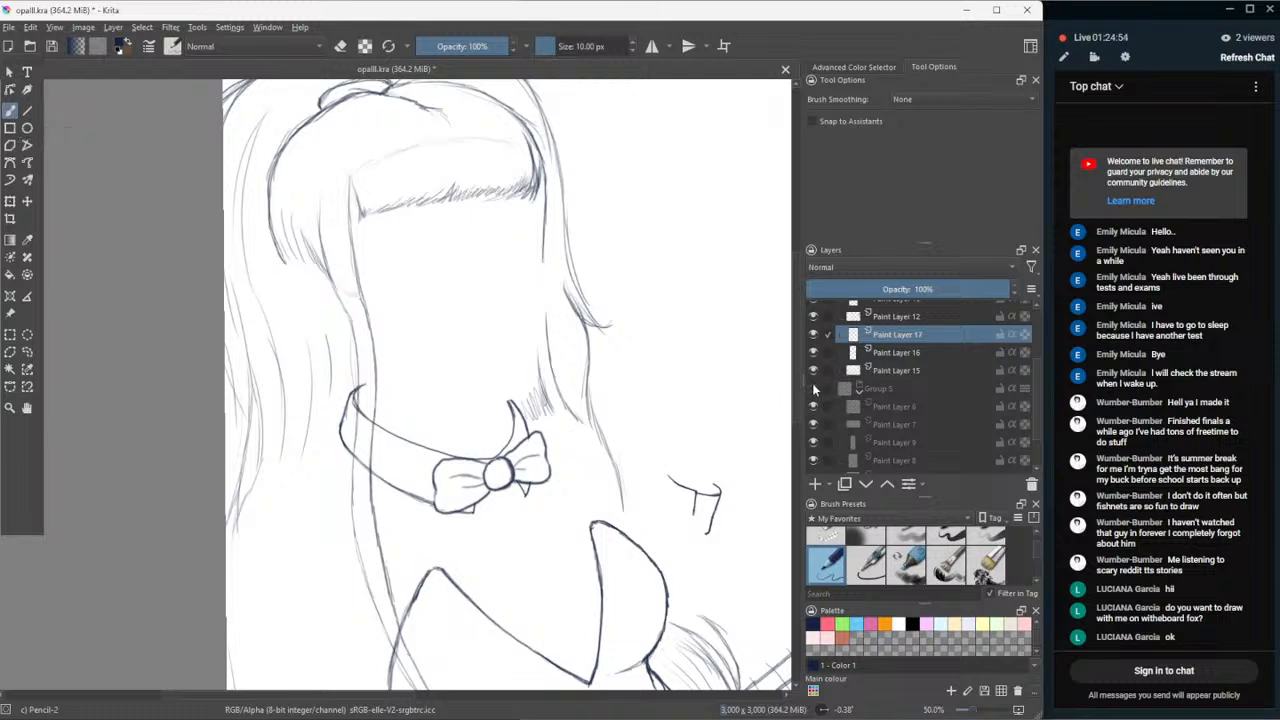
pyautogui.click(813, 388)
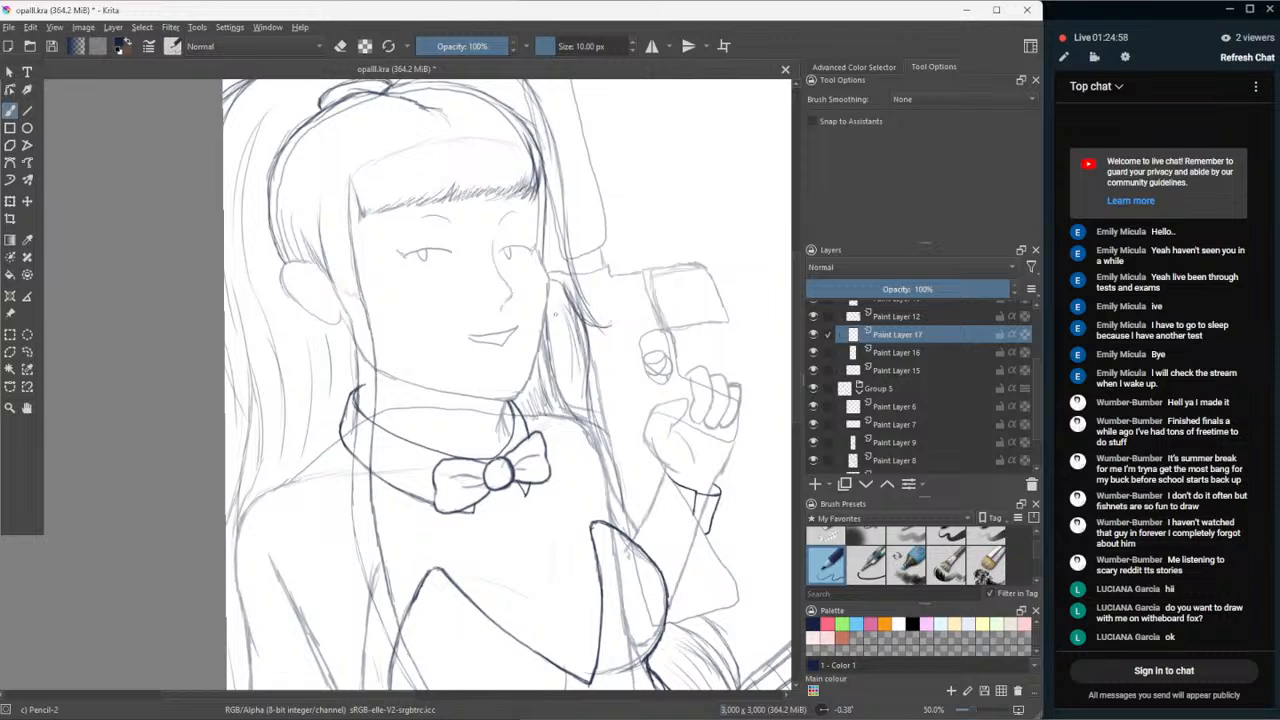
# - Add pencil strokes to the hair lock running down beside the face on the side of the raised hand
pyautogui.moveTo(556, 326); pyautogui.dragTo(579, 395)
pyautogui.moveTo(560, 258)
pyautogui.mouseDown()
pyautogui.moveTo(594, 314)
pyautogui.moveTo(566, 294)
pyautogui.mouseUp()
pyautogui.moveTo(556, 208); pyautogui.dragTo(562, 258)
pyautogui.moveTo(553, 158); pyautogui.dragTo(559, 202)
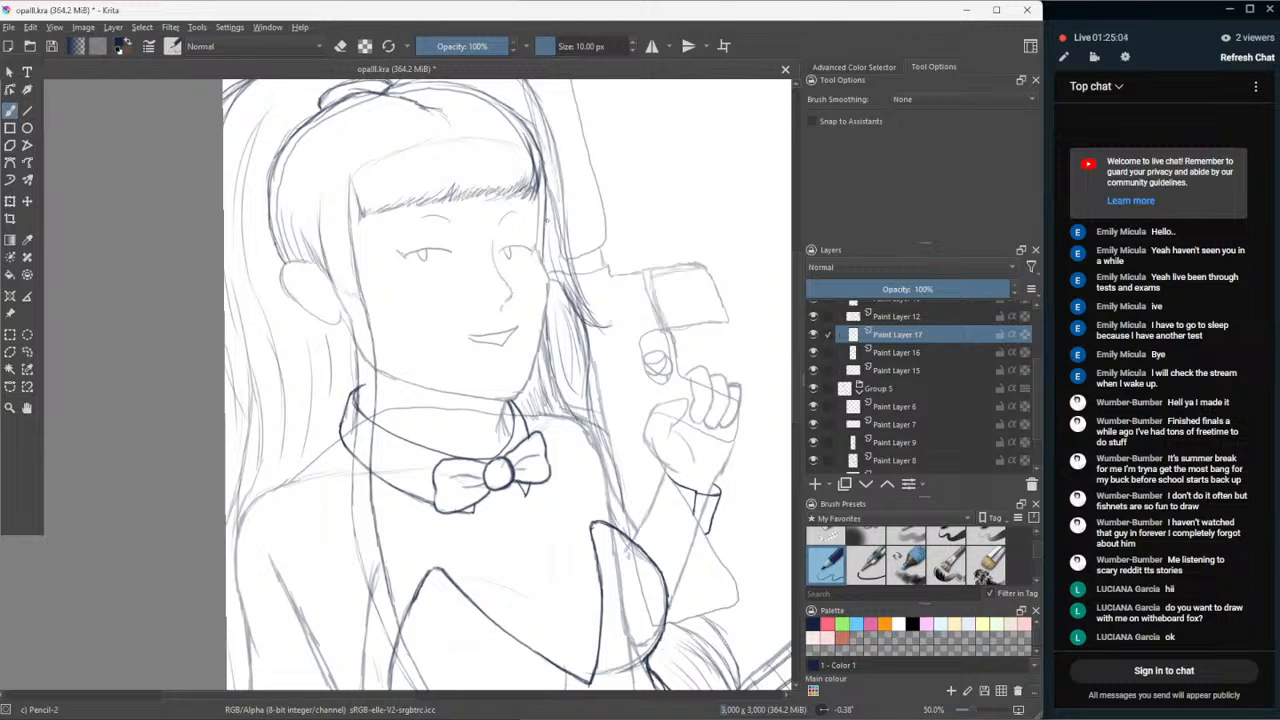
# - Show the pasted reference image, Paint Layer 11, and compare its costume and hair details with the sketch
pyautogui.scroll(-3, 542, 224)
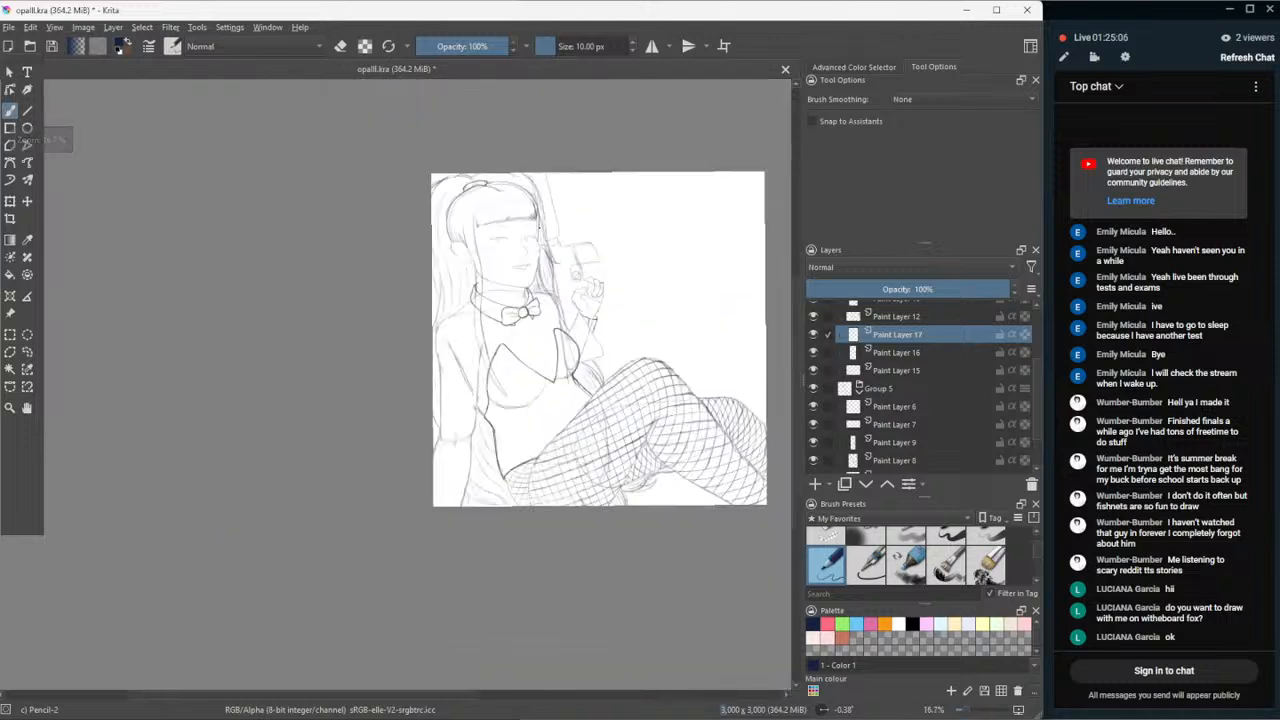
pyautogui.click(27, 408)
pyautogui.moveTo(504, 388); pyautogui.dragTo(355, 407)
pyautogui.scroll(1, 430, 399)
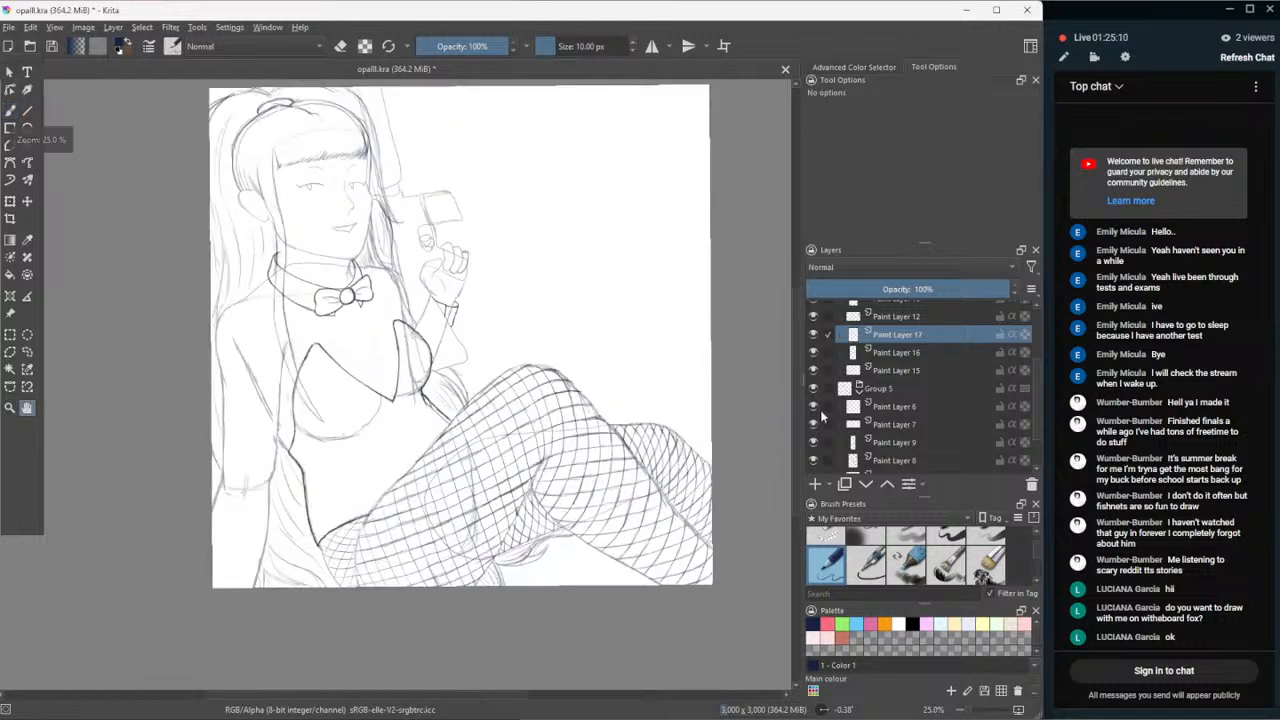
pyautogui.scroll(3, 824, 418)
pyautogui.click(816, 310)
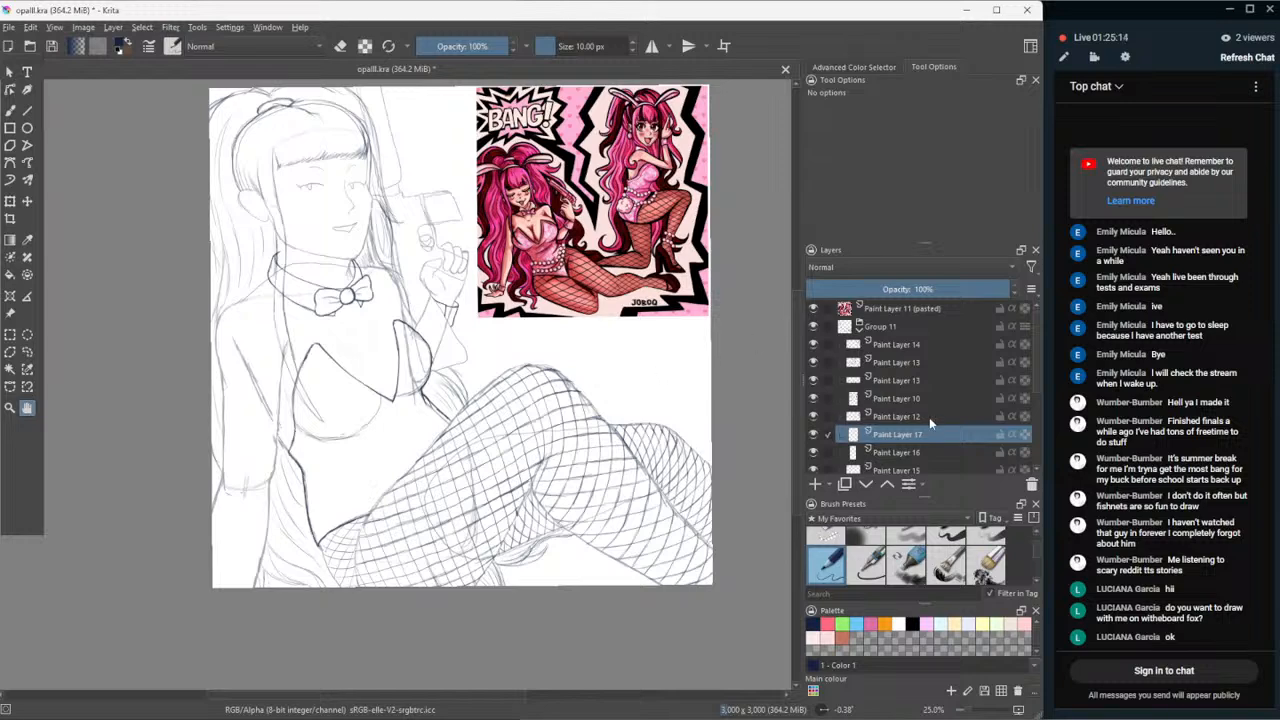
pyautogui.moveTo(929, 417)
pyautogui.moveTo(808, 421)
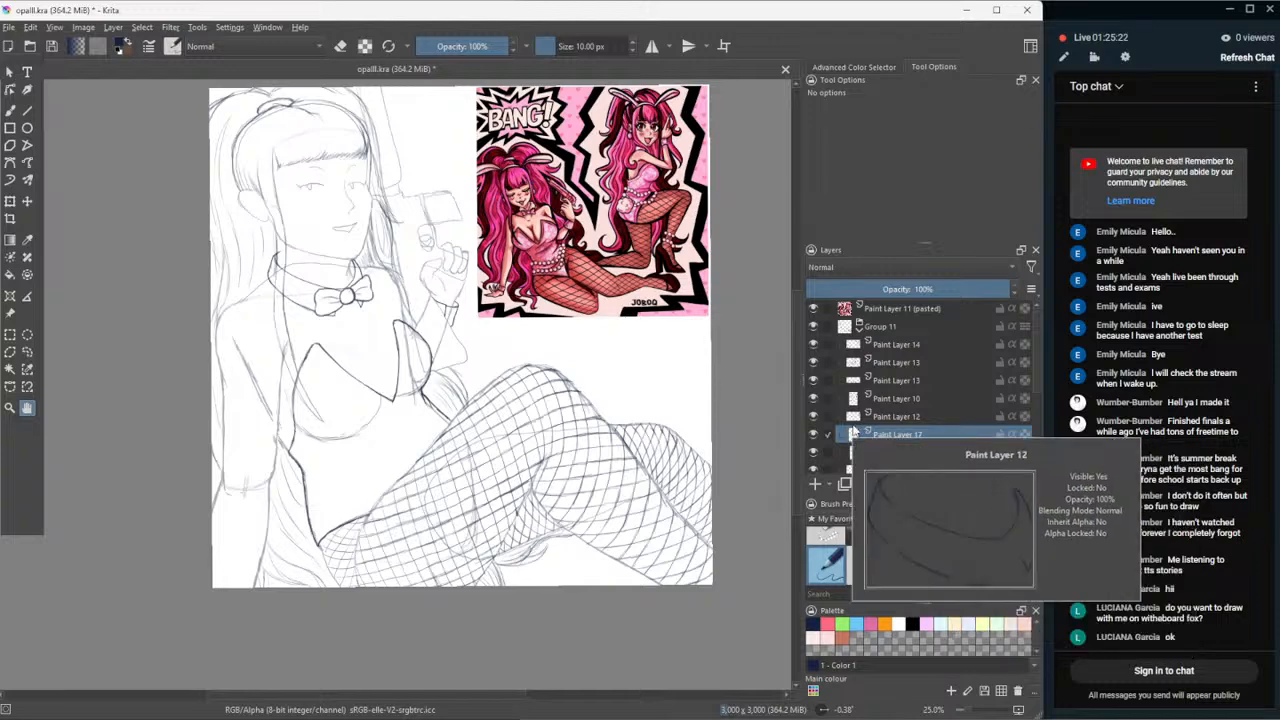
pyautogui.scroll(2, 578, 262)
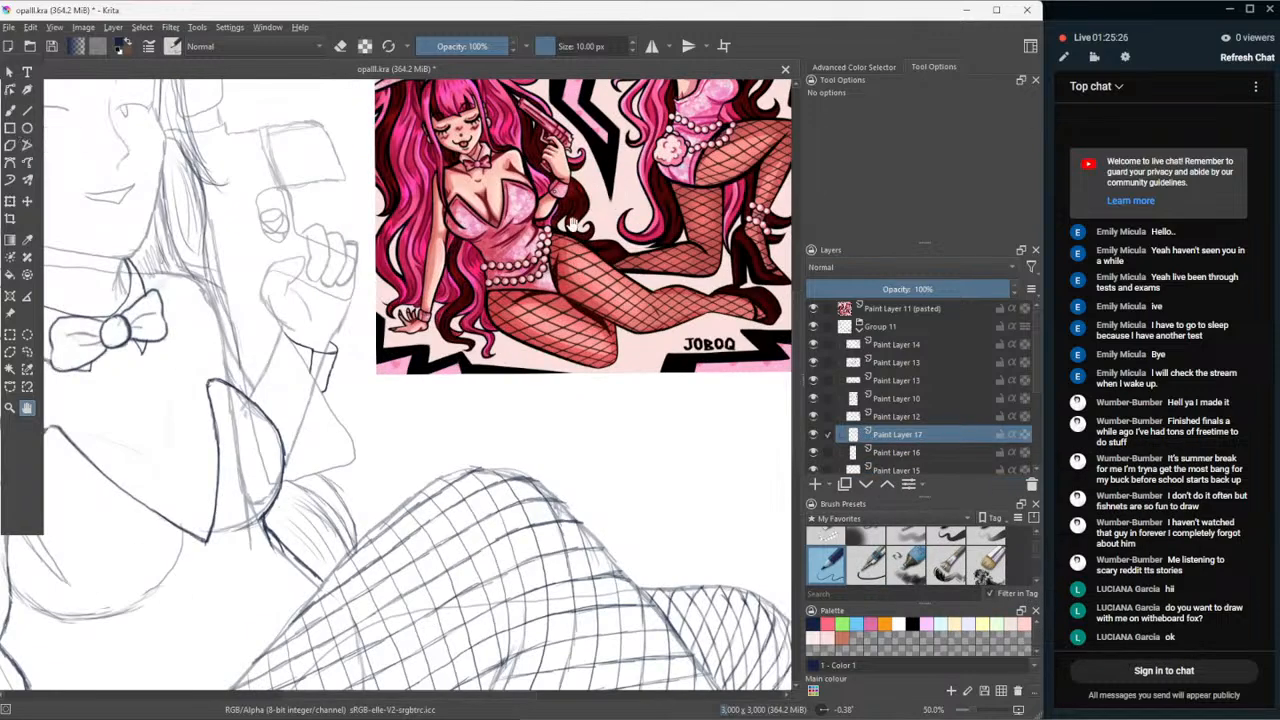
pyautogui.scroll(-1, 420, 454)
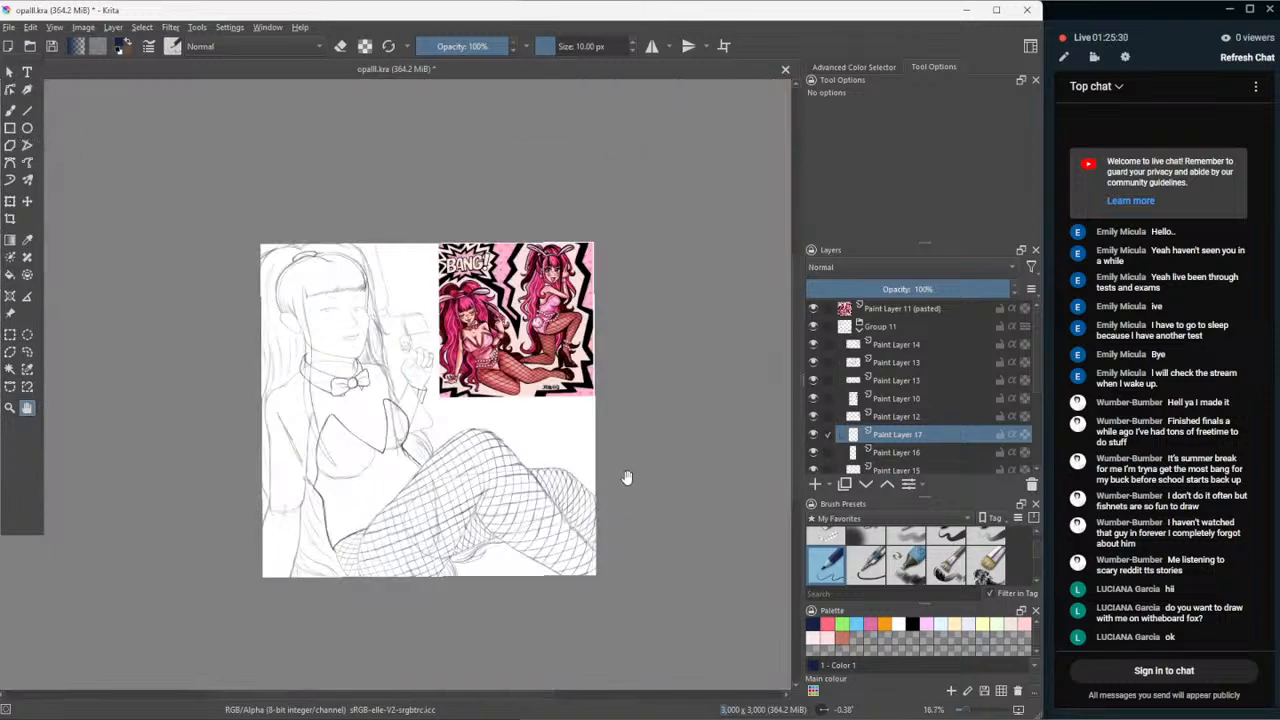
pyautogui.scroll(2, 296, 539)
pyautogui.scroll(-1, 596, 539)
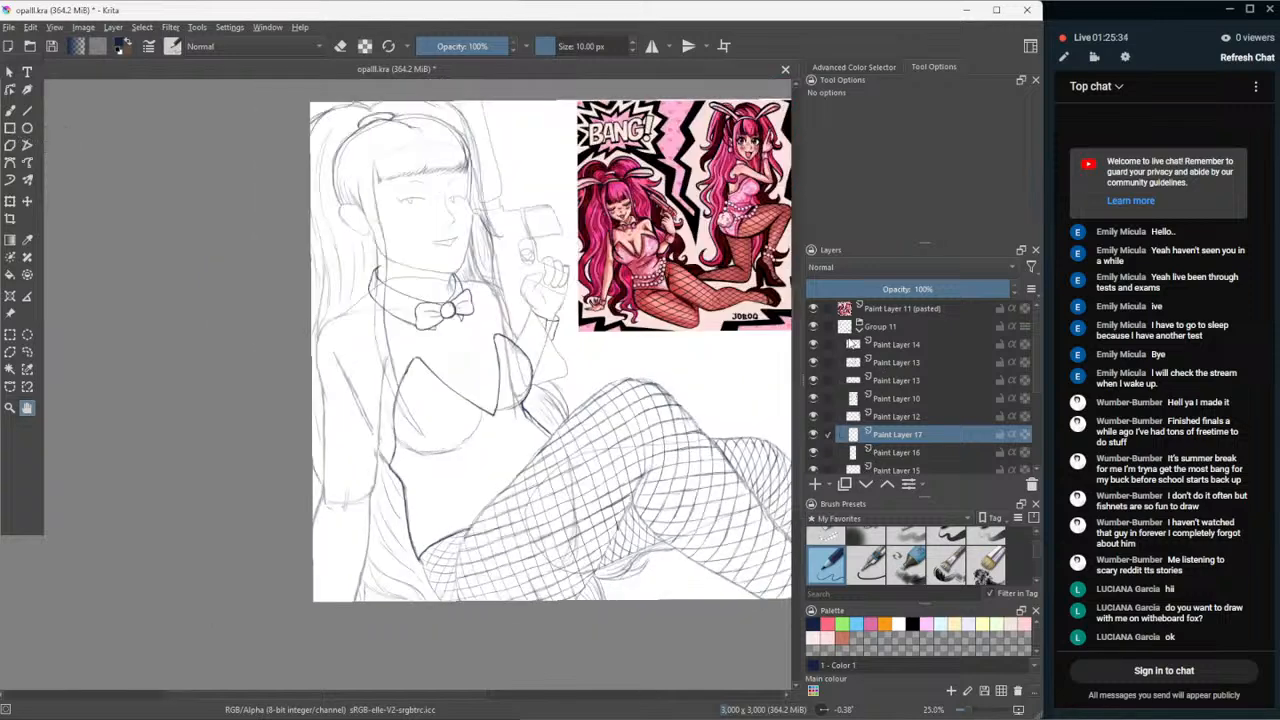
# - Add a new paint layer and place it above Group 11, outside the group
pyautogui.click(852, 345)
pyautogui.click(850, 328)
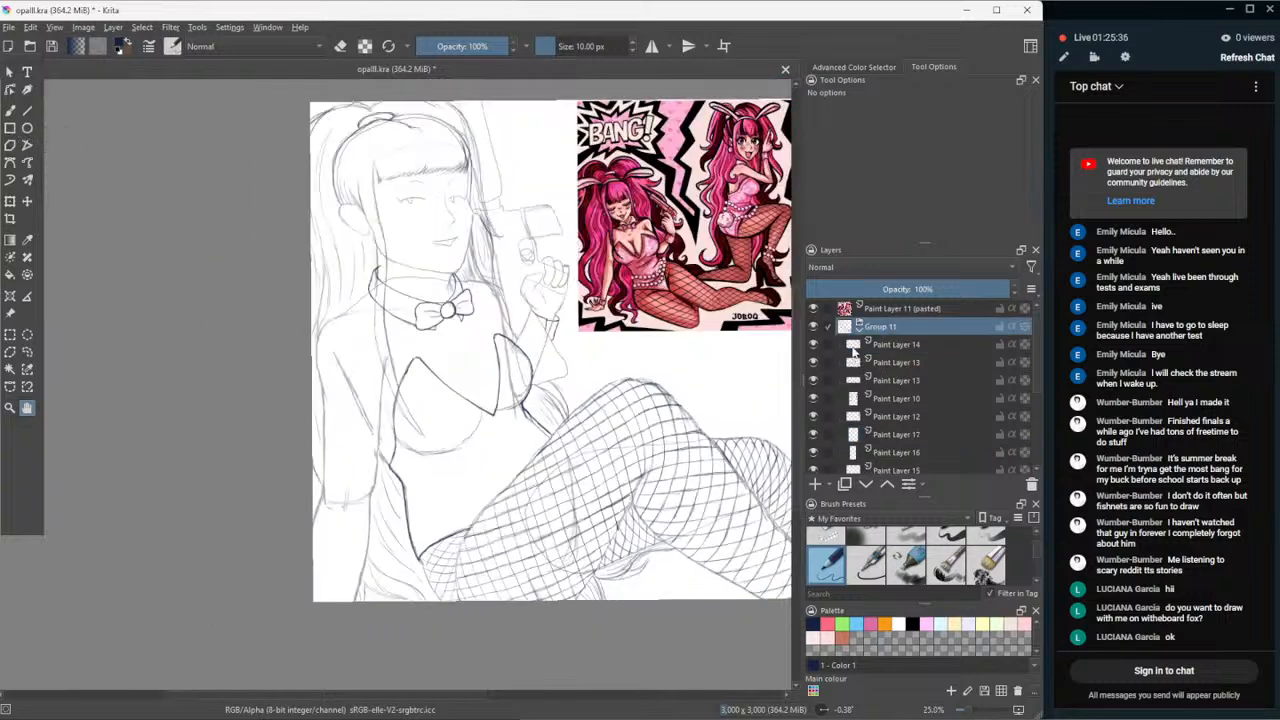
pyautogui.press('Insert')
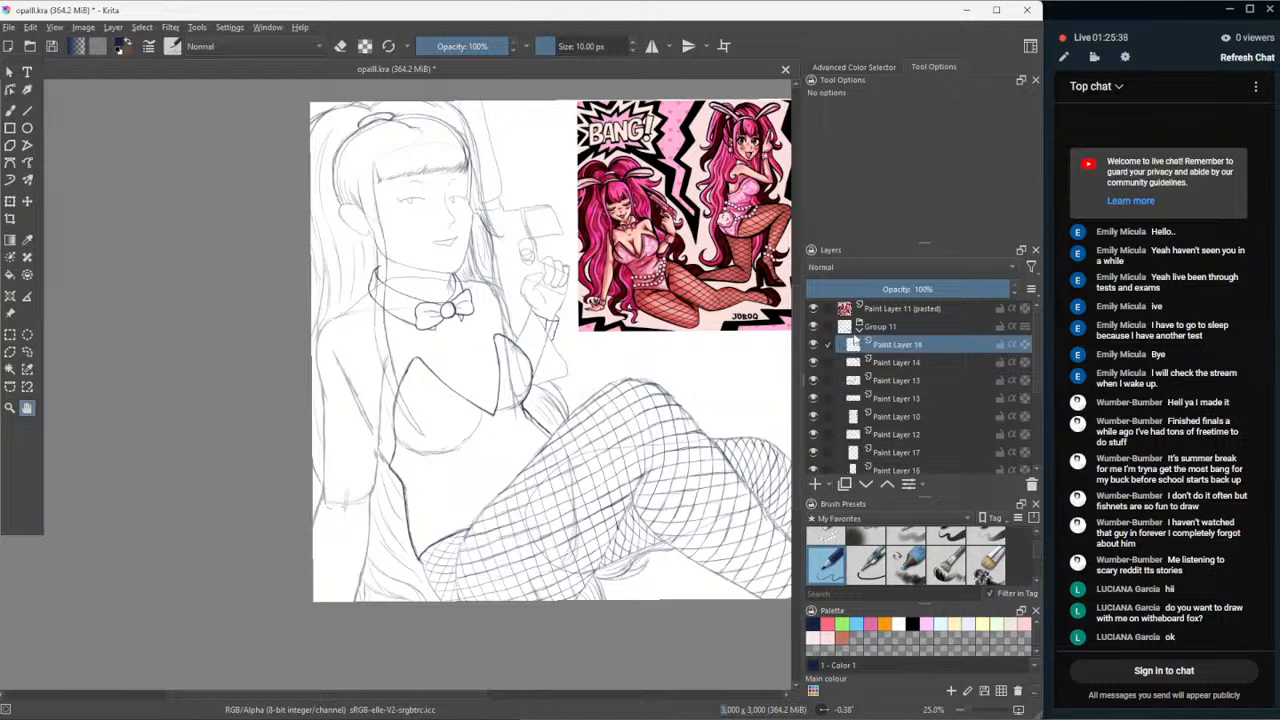
pyautogui.moveTo(855, 344); pyautogui.dragTo(866, 320)
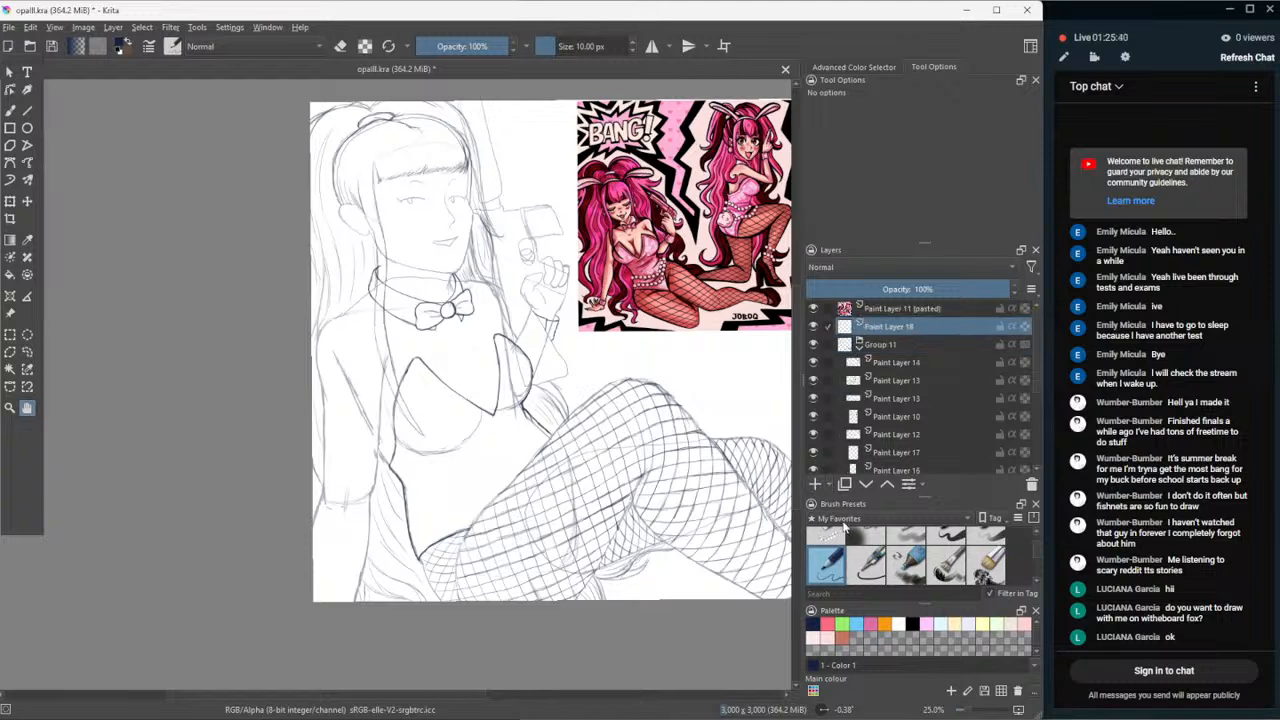
# - Filter the brush presets by the Textures tag and look through to the stamp brushes
pyautogui.click(882, 518)
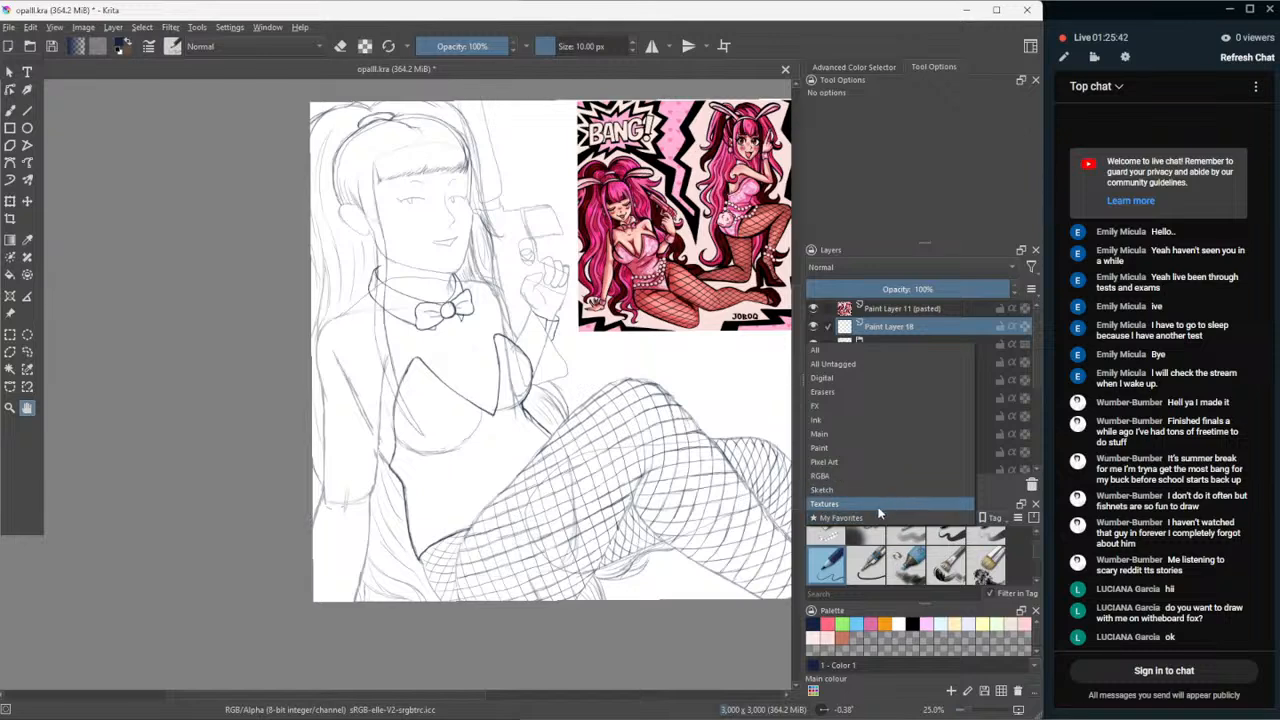
pyautogui.click(878, 497)
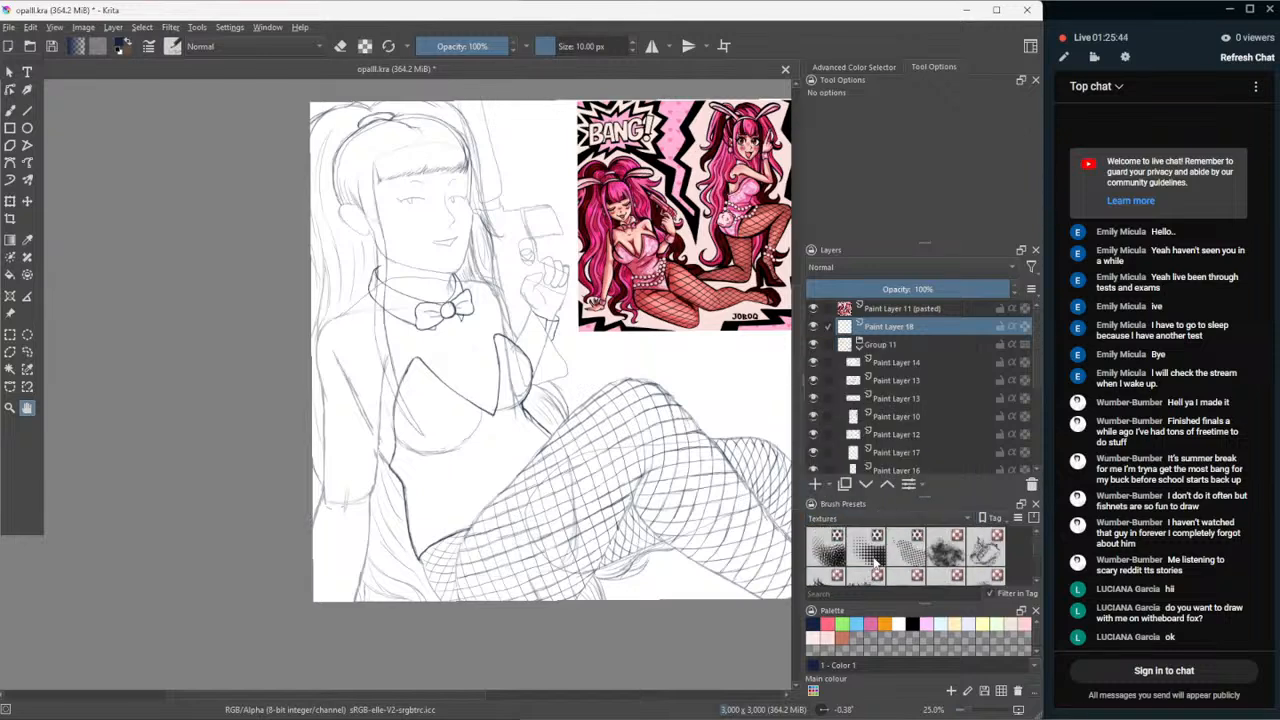
pyautogui.scroll(-3, 885, 565)
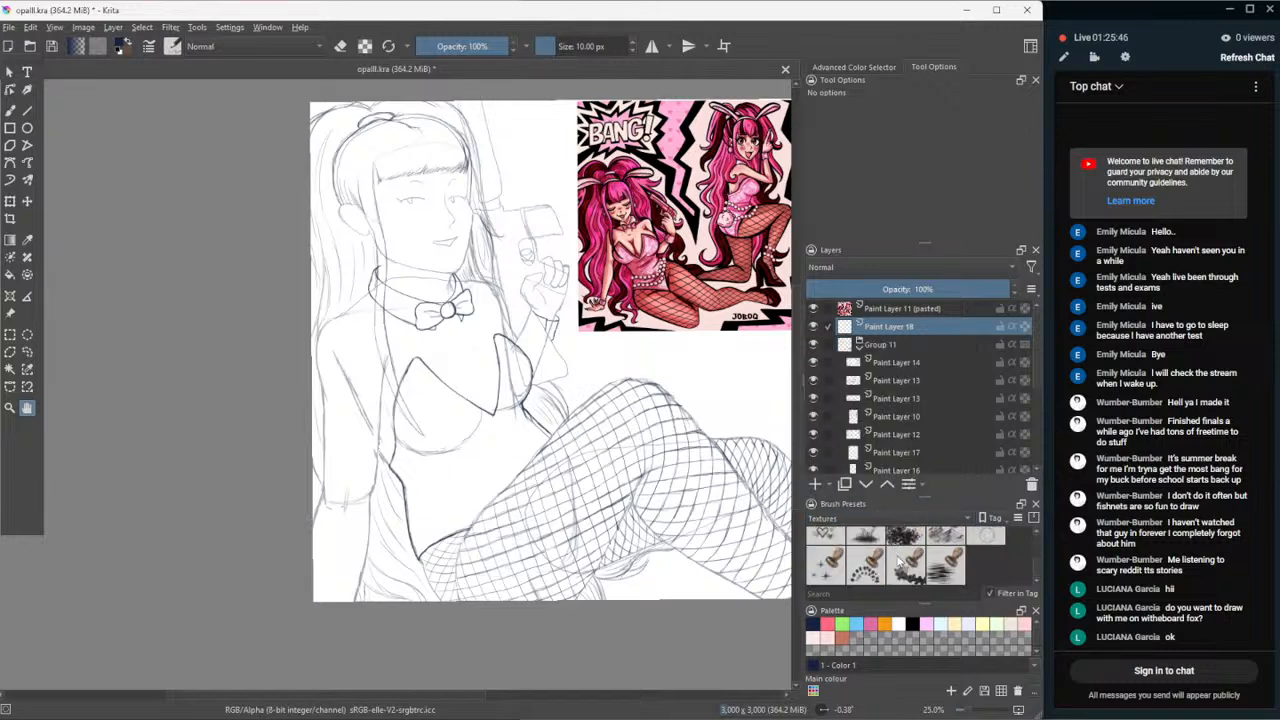
# - Try a short curved stroke above the knee with the 130 px Stamp Stylised Tree brush, and undo it
pyautogui.click(873, 570)
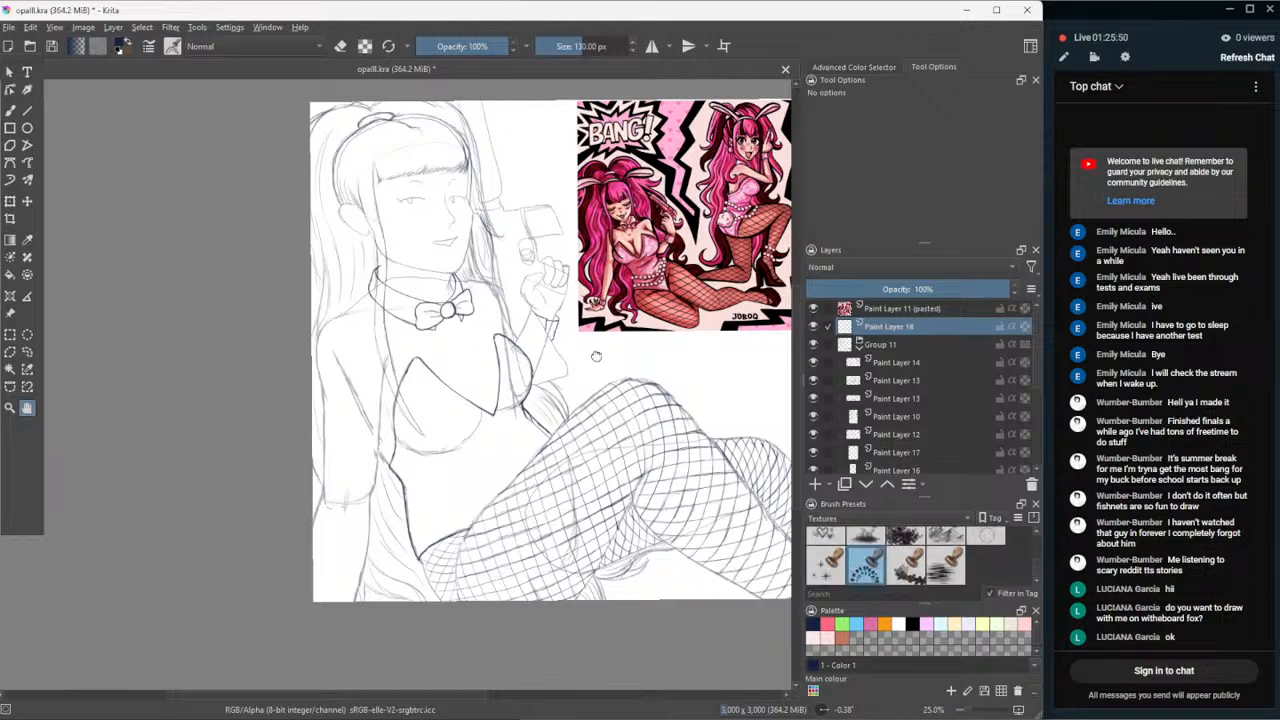
pyautogui.moveTo(597, 357)
pyautogui.mouseDown()
pyautogui.moveTo(545, 360)
pyautogui.moveTo(564, 352)
pyautogui.moveTo(638, 377)
pyautogui.mouseUp()
pyautogui.click(10, 110)
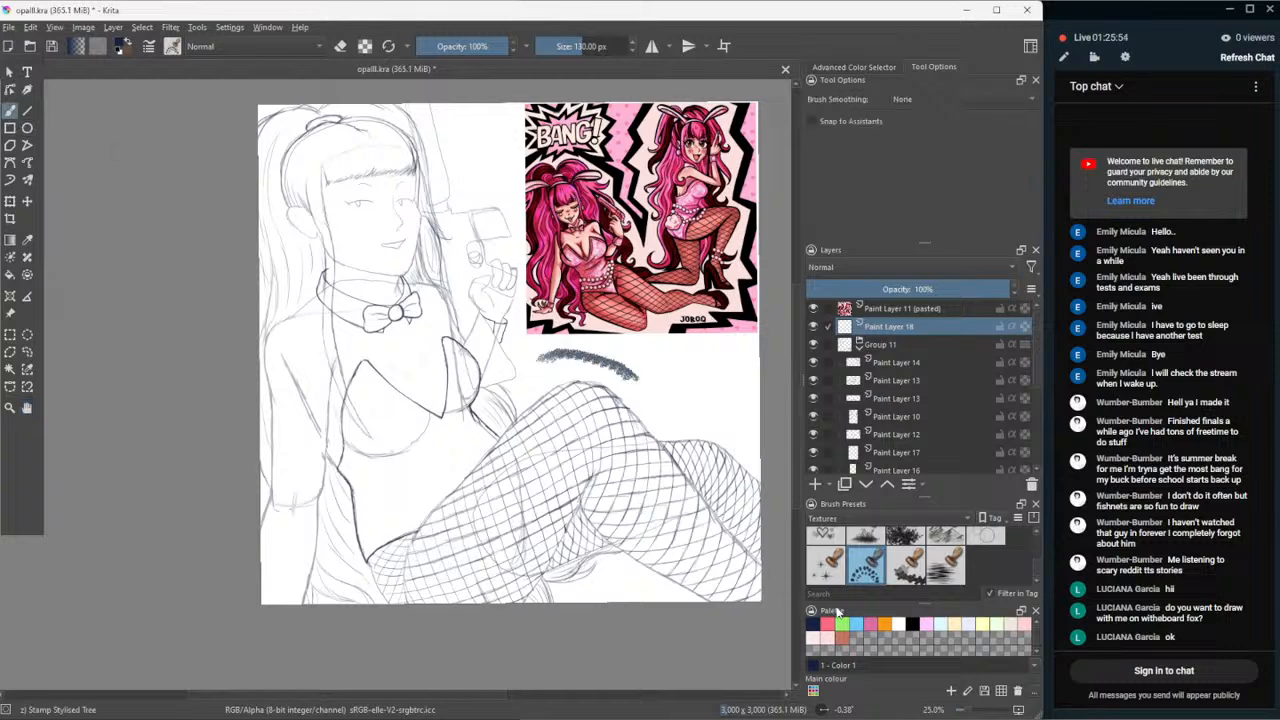
pyautogui.hotkey('ctrl', 'z')
# - Select the Stamp Shoujo Bubbles brush and enlarge the brush presets area to look over more texture brushes
pyautogui.click(988, 540)
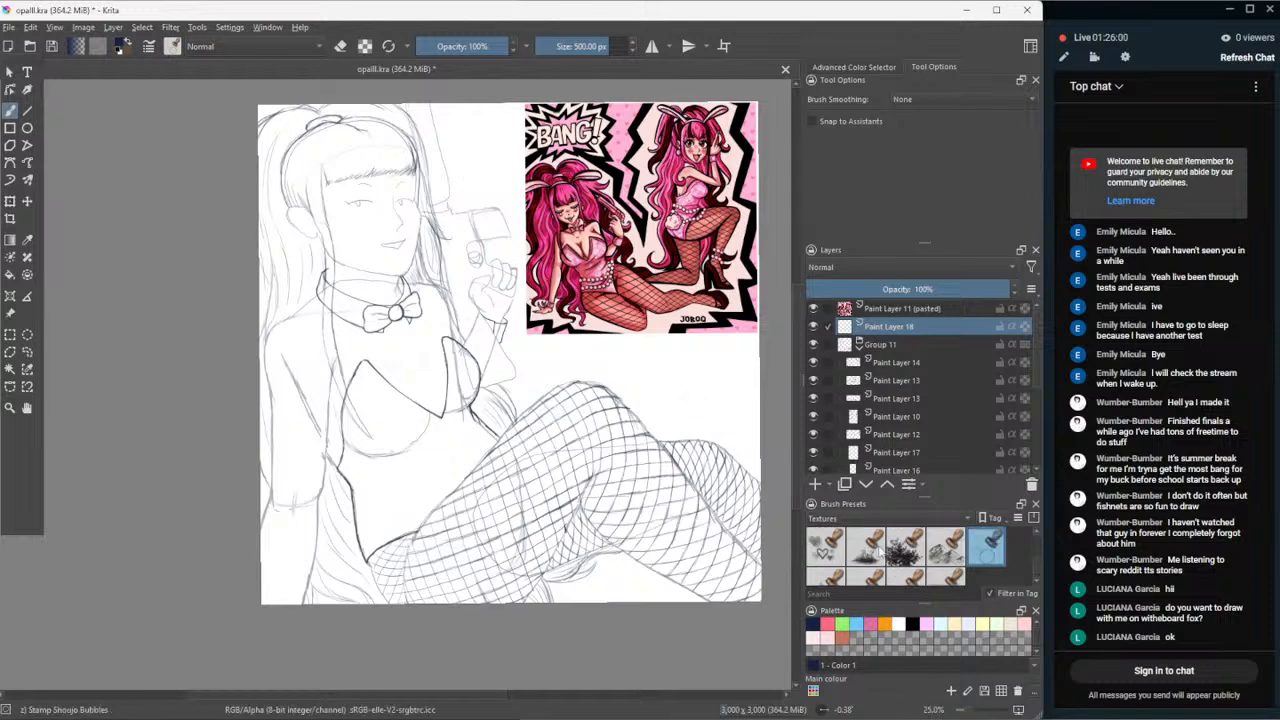
pyautogui.scroll(-2, 879, 548)
pyautogui.scroll(-2, 879, 548)
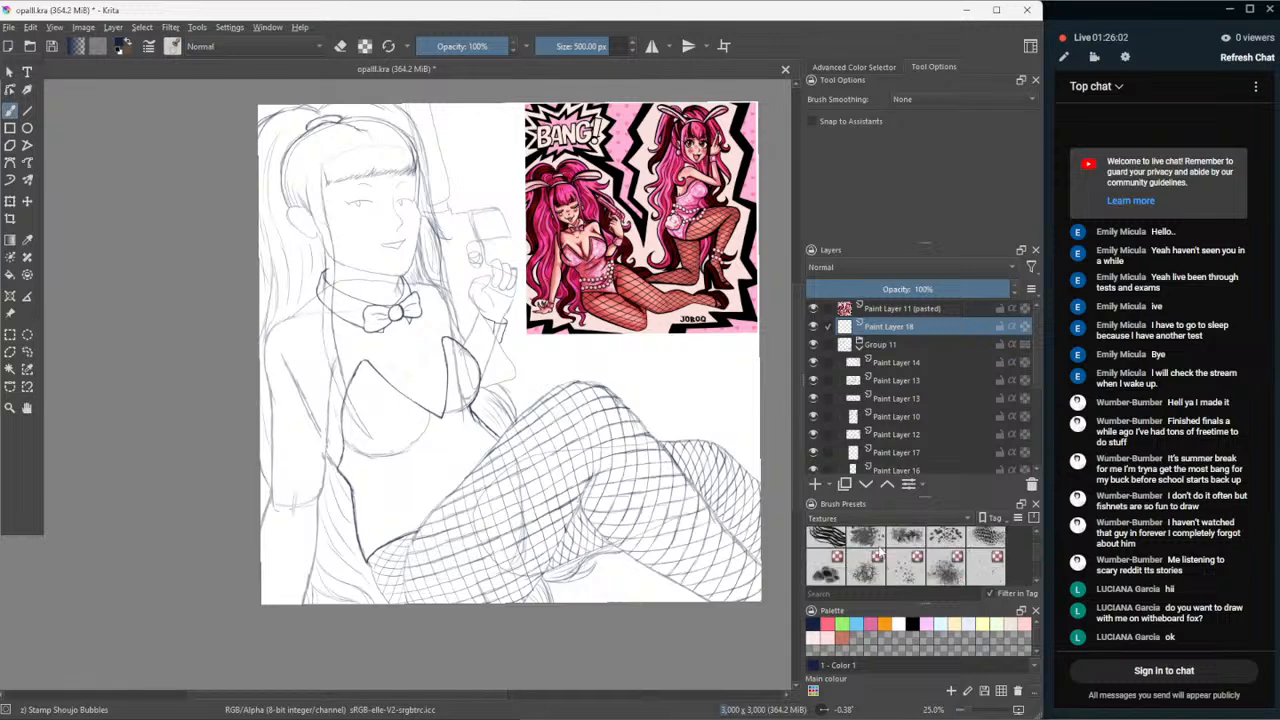
pyautogui.moveTo(928, 604); pyautogui.dragTo(940, 648)
pyautogui.scroll(3, 941, 582)
pyautogui.scroll(3, 940, 570)
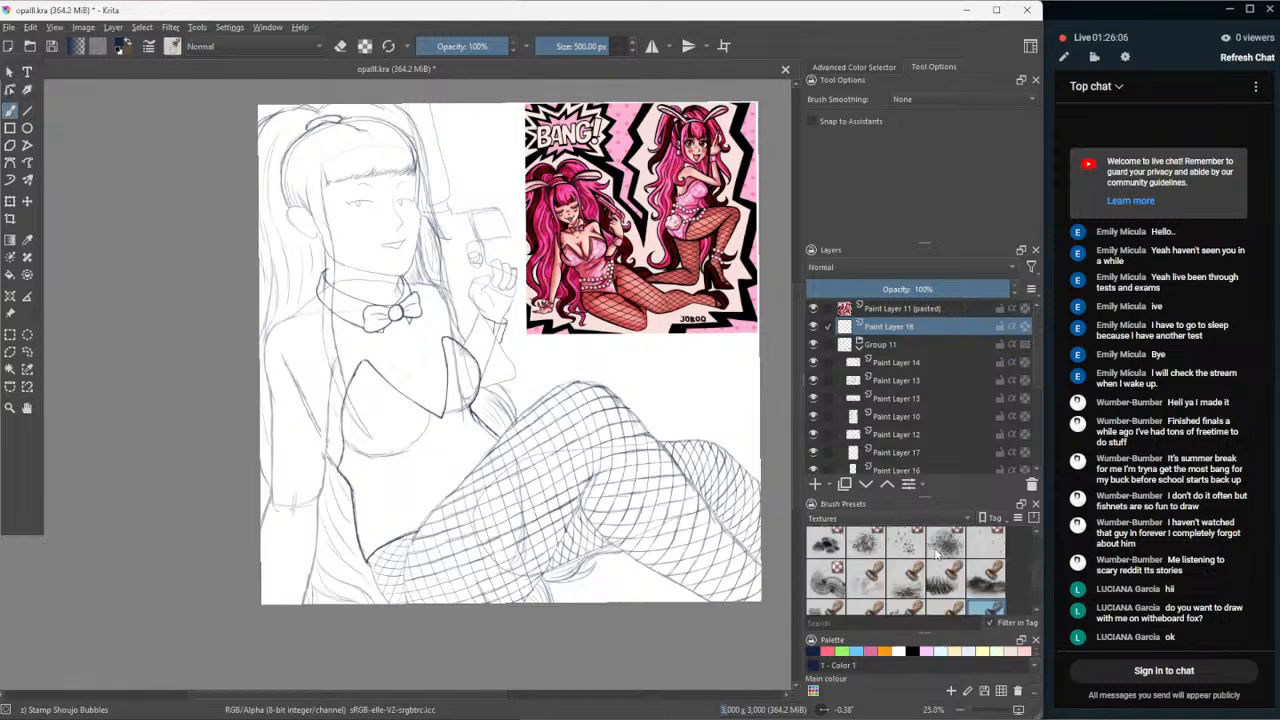
# - Filter the brush presets by Erasers, Digital and All Untagged, looking through each set for a suitable brush
pyautogui.click(920, 517)
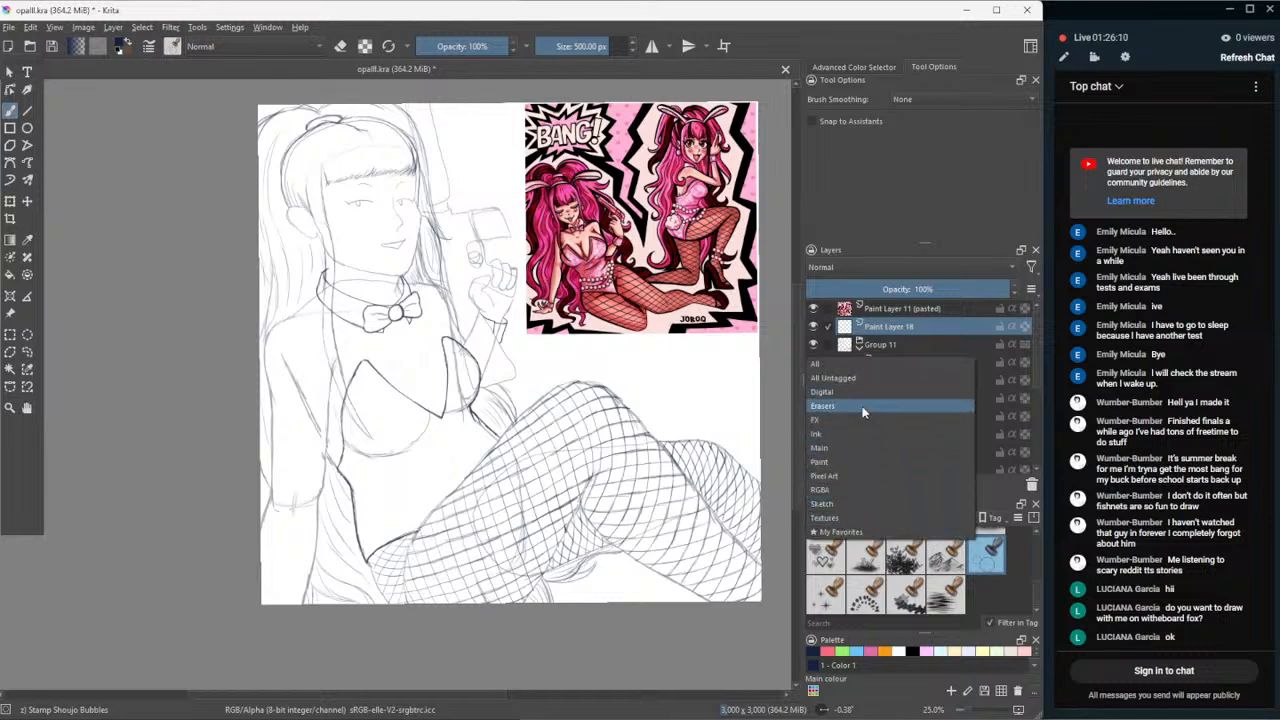
pyautogui.click(863, 407)
pyautogui.click(908, 517)
pyautogui.click(868, 505)
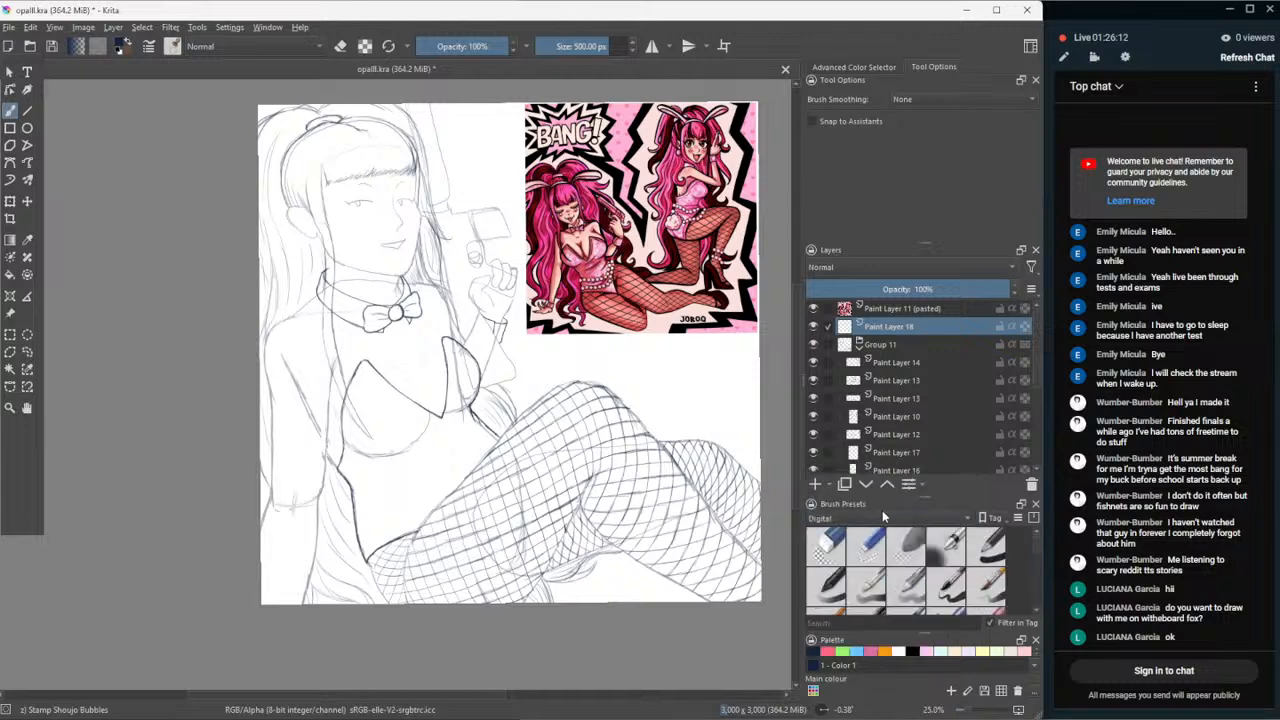
pyautogui.click(882, 511)
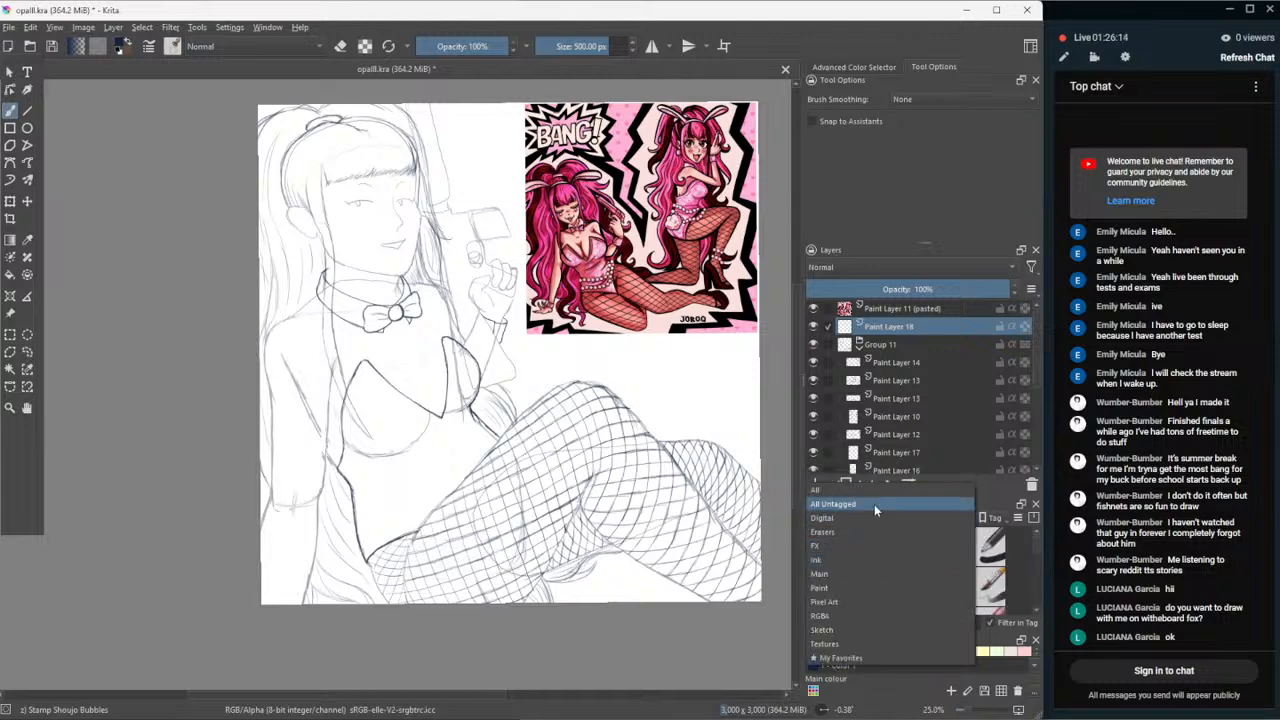
pyautogui.click(874, 504)
pyautogui.scroll(-2, 905, 550)
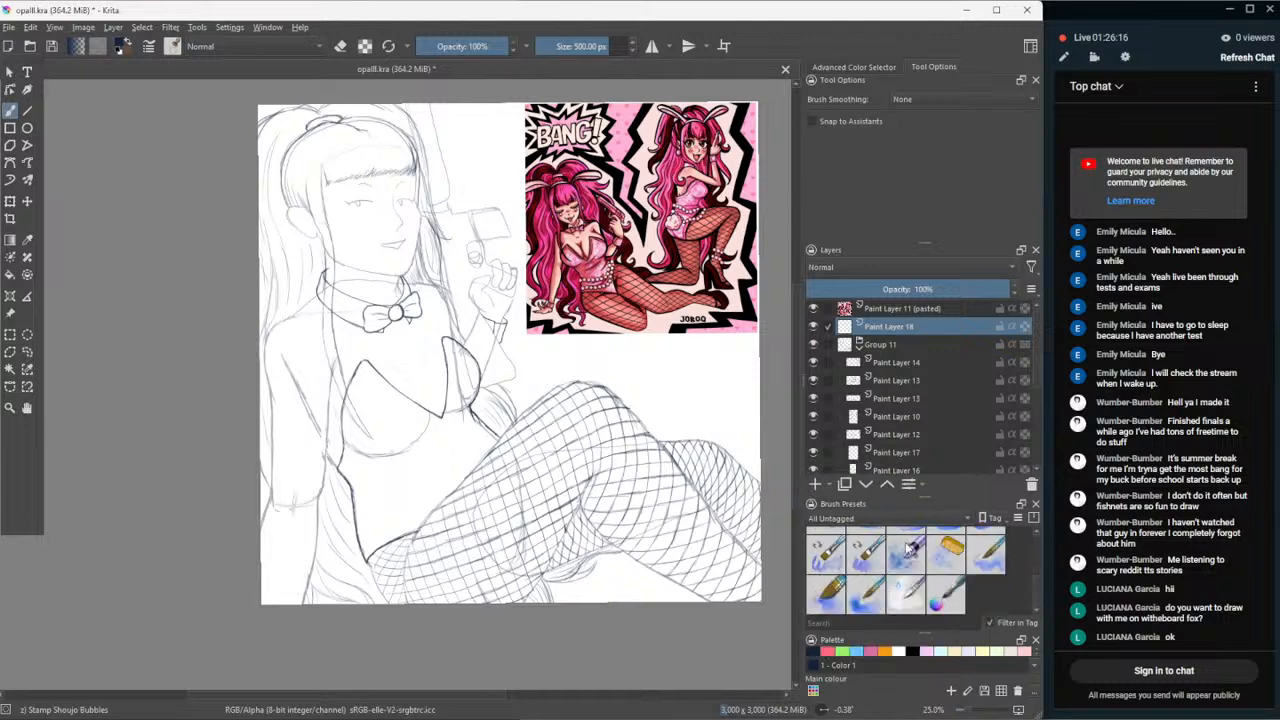
pyautogui.scroll(2, 907, 547)
# - Show all brush presets and look through the whole list down to the stamp brushes
pyautogui.click(867, 506)
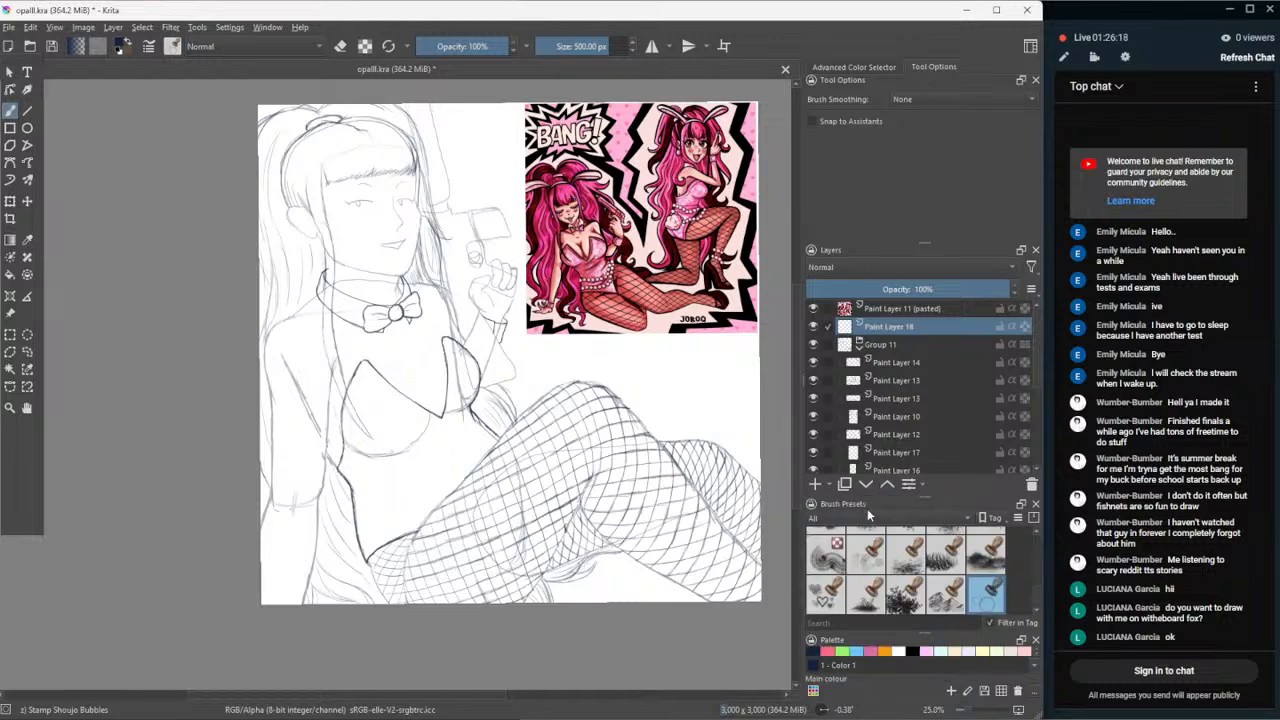
pyautogui.scroll(3, 880, 541)
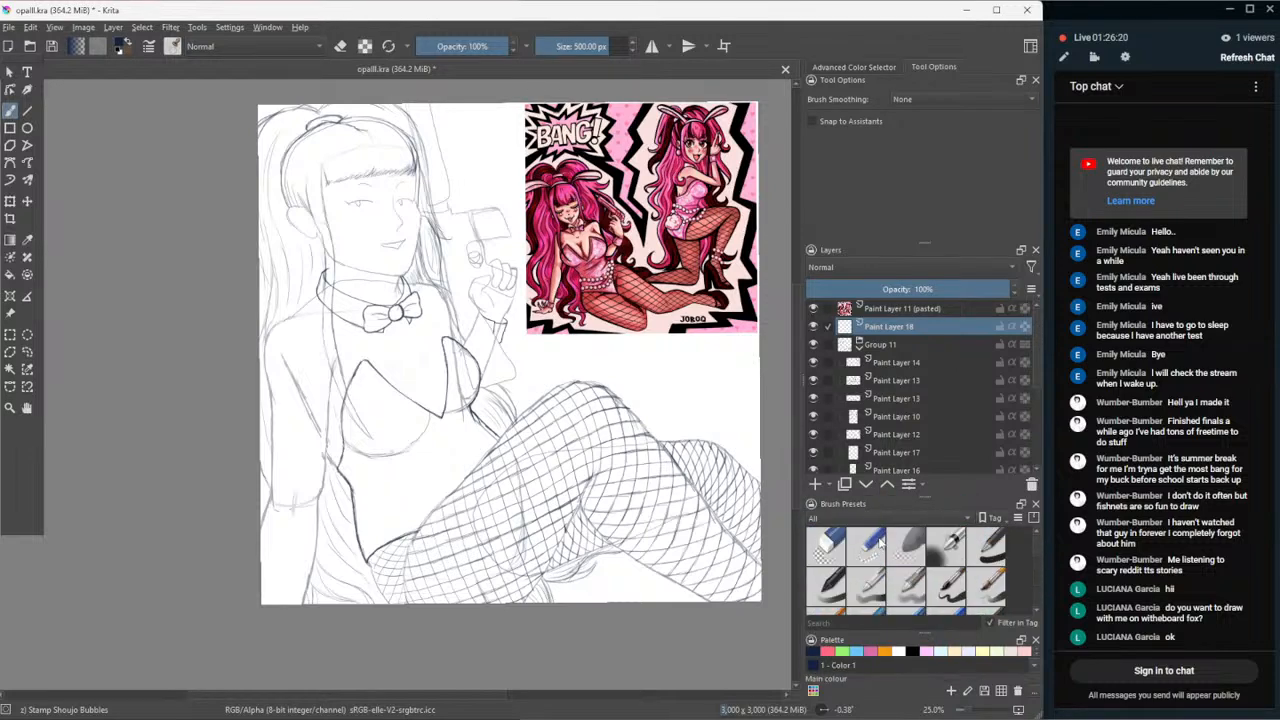
pyautogui.scroll(-4, 880, 541)
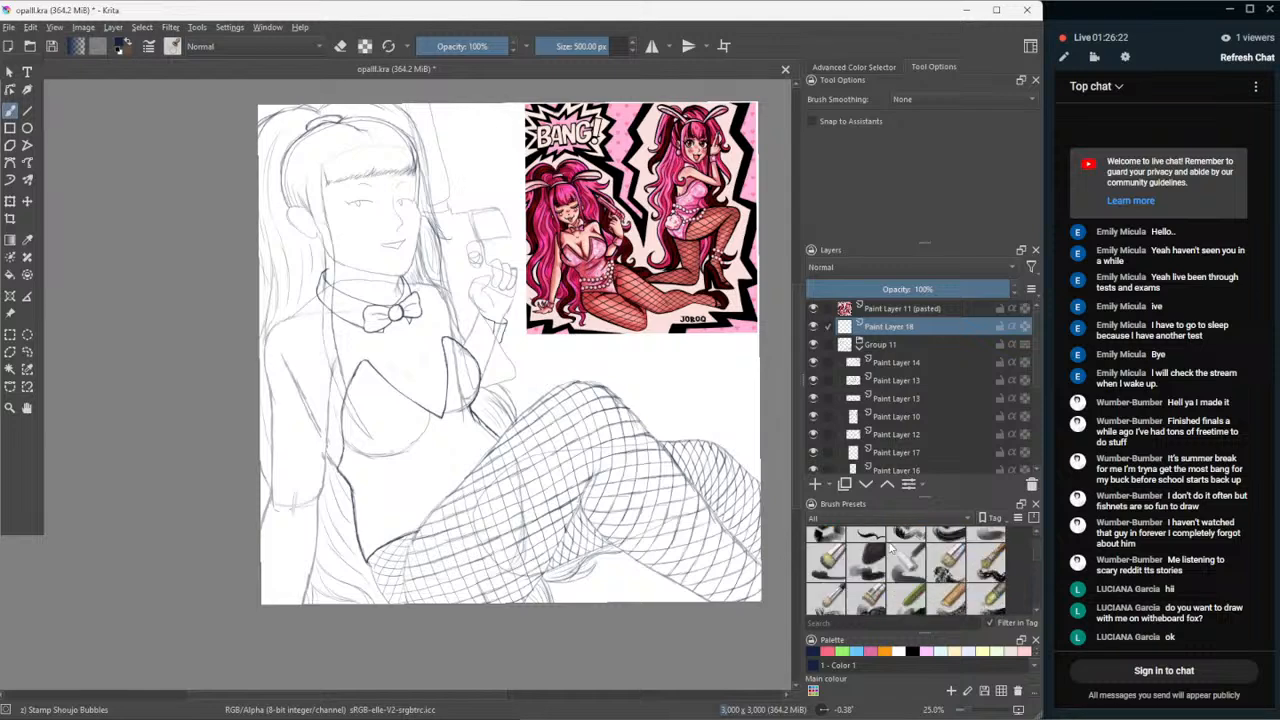
pyautogui.scroll(-3, 890, 545)
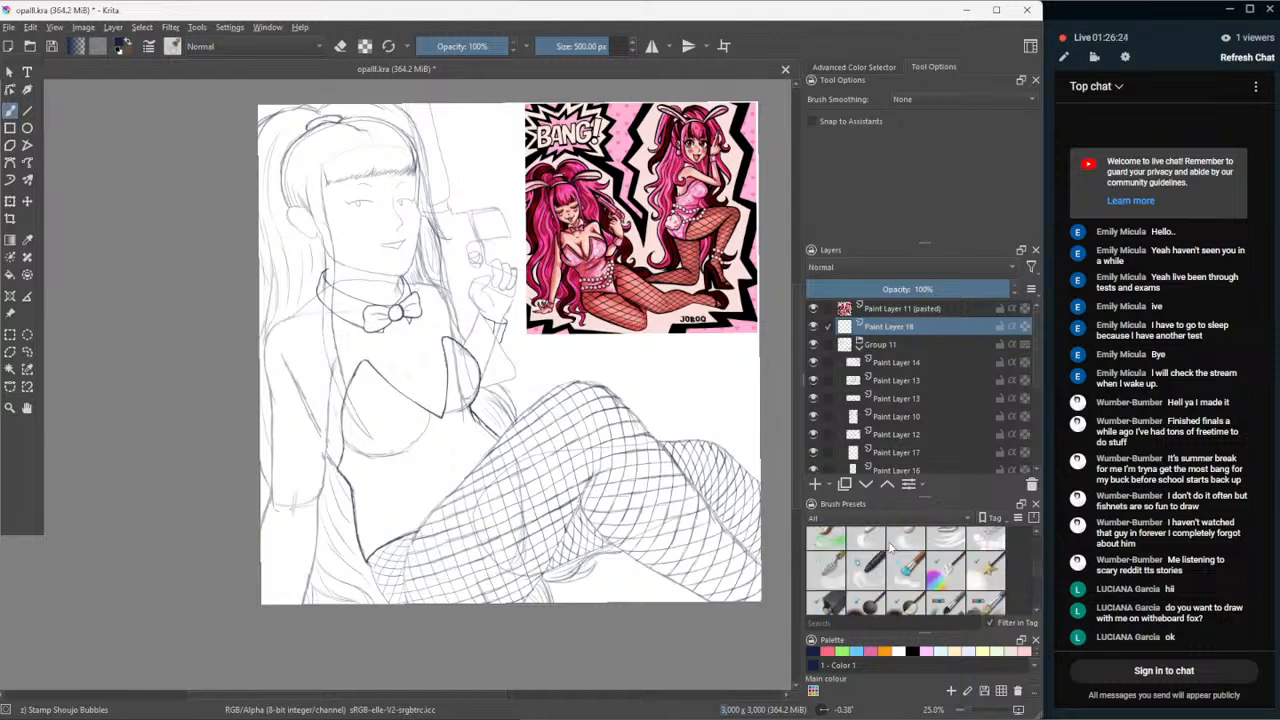
pyautogui.scroll(-4, 890, 545)
pyautogui.scroll(-6, 893, 545)
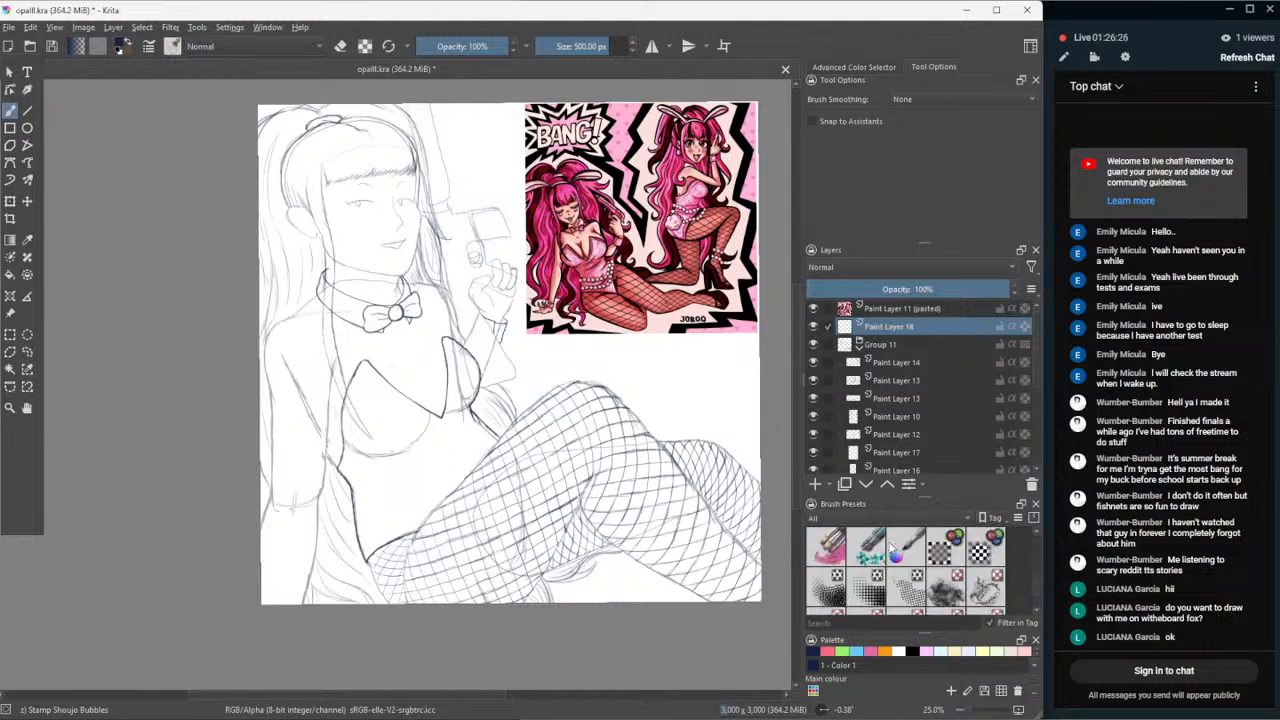
pyautogui.scroll(-4, 890, 545)
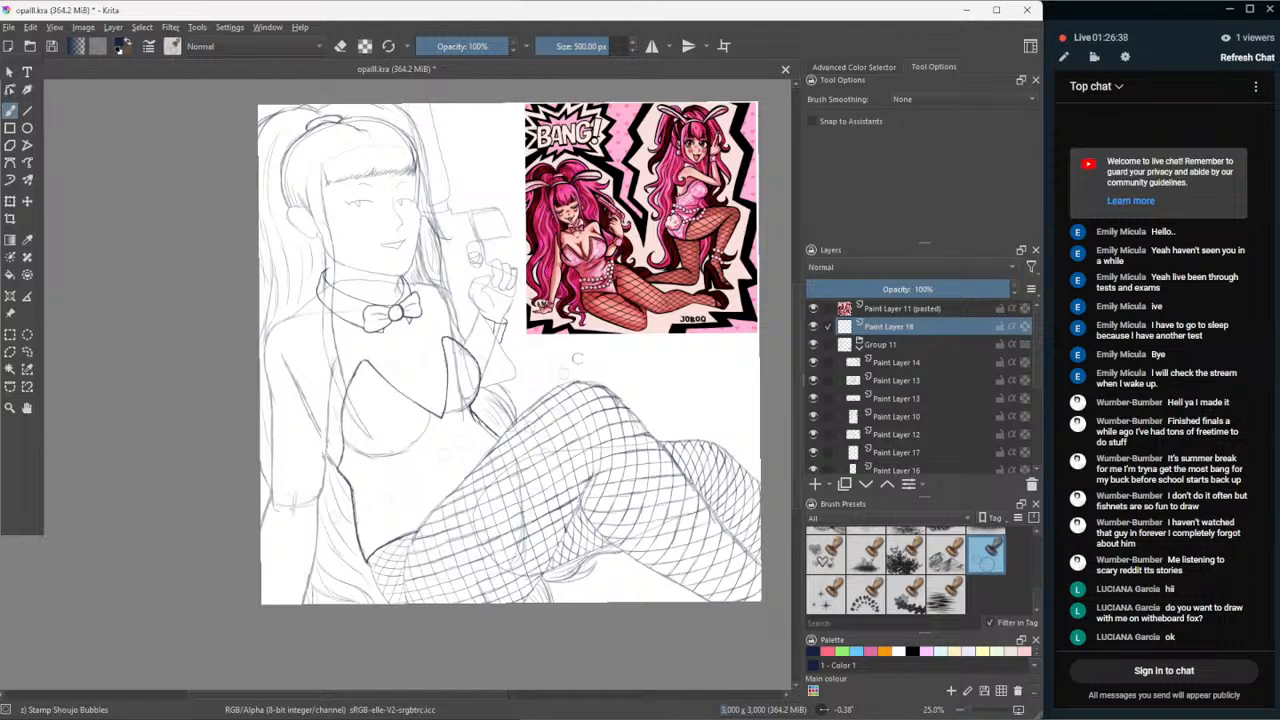
# - Try a 500 px Stamp Shoujo Bubbles dab above the bent leg, undo it, and check the preset's tag options
pyautogui.click(702, 411)
pyautogui.hotkey('ctrl', 'z')
pyautogui.rightClick(988, 560)
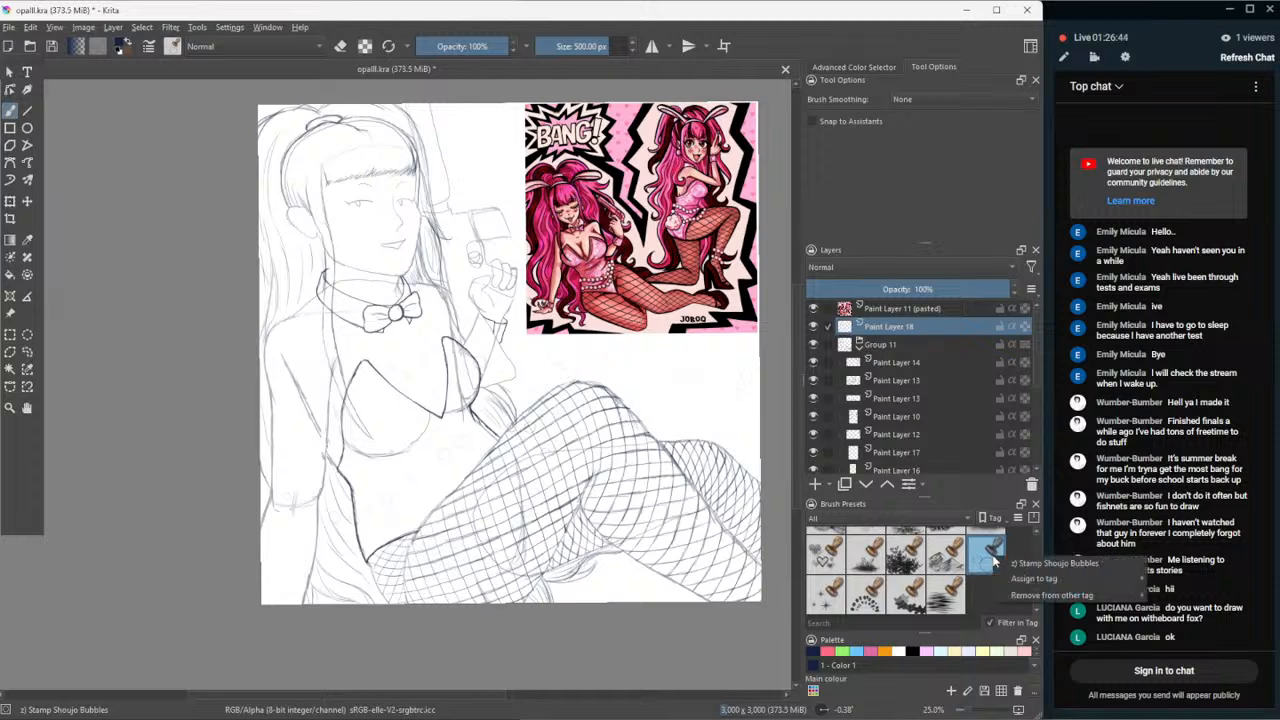
pyautogui.click(985, 558)
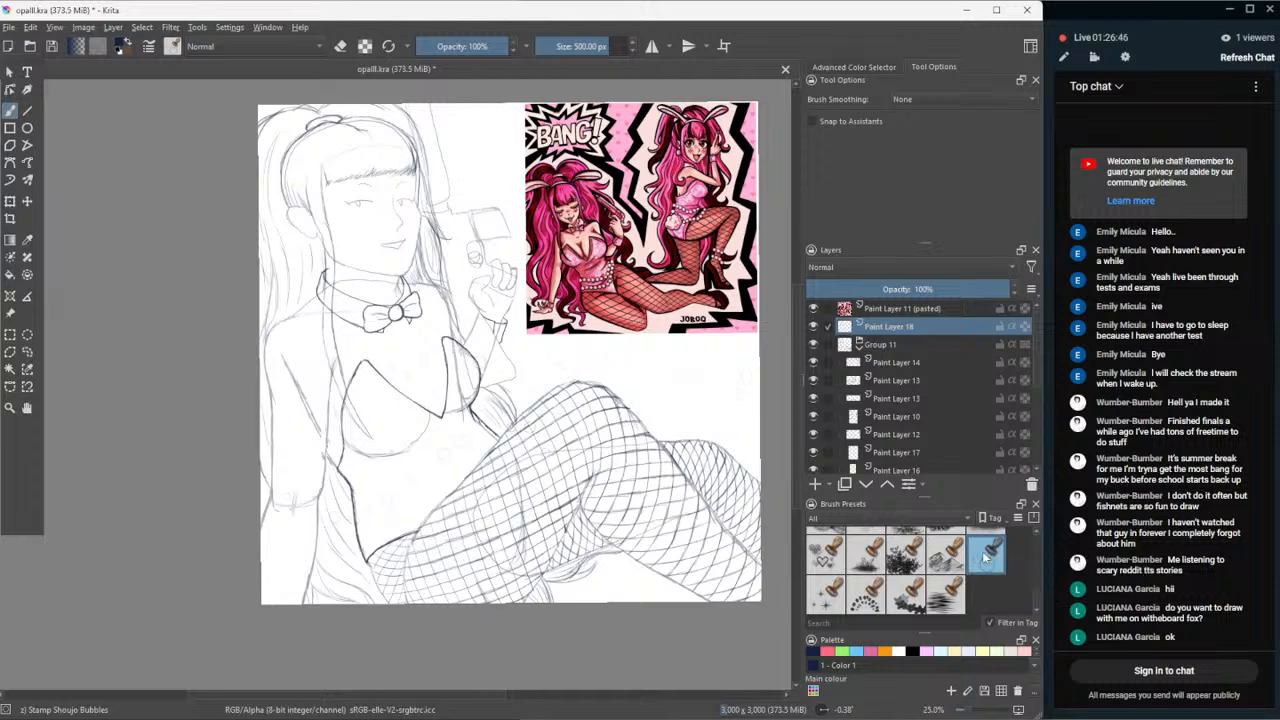
pyautogui.rightClick(985, 558)
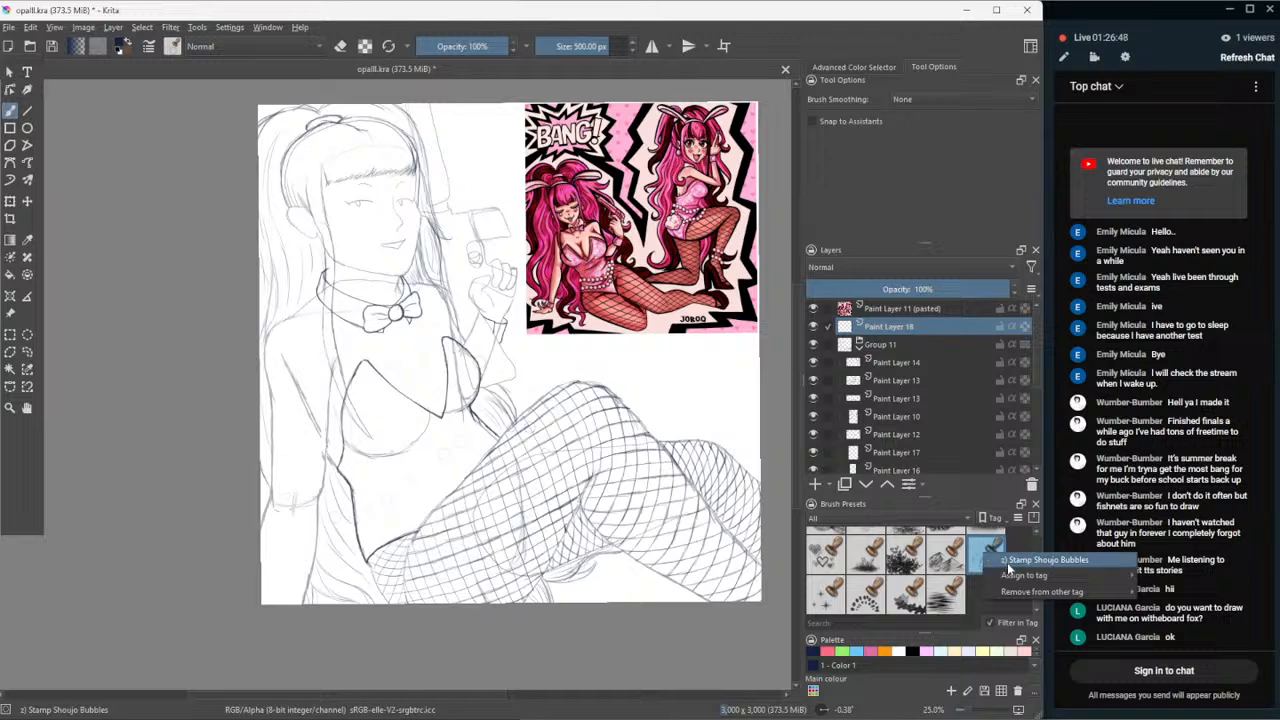
pyautogui.click(994, 564)
# - Activate the Krita 3 Default Resources bundle and look over the other available brush bundles
pyautogui.click(1018, 518)
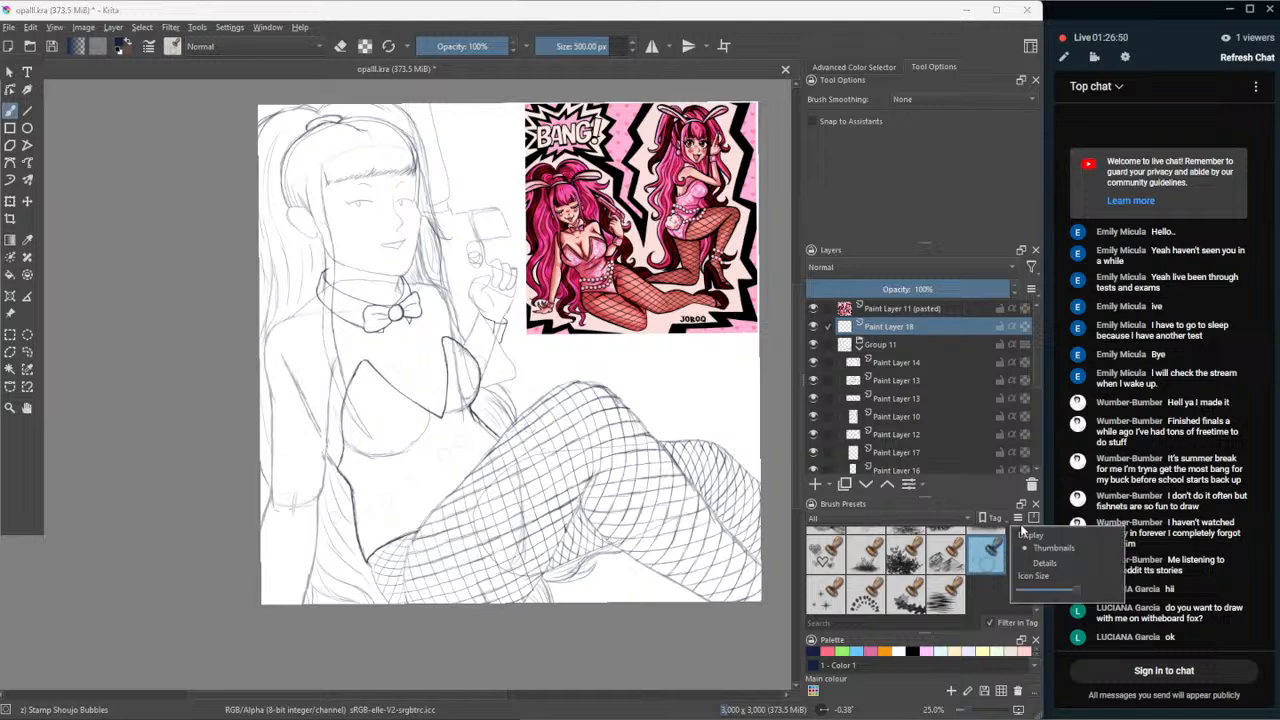
pyautogui.click(1033, 518)
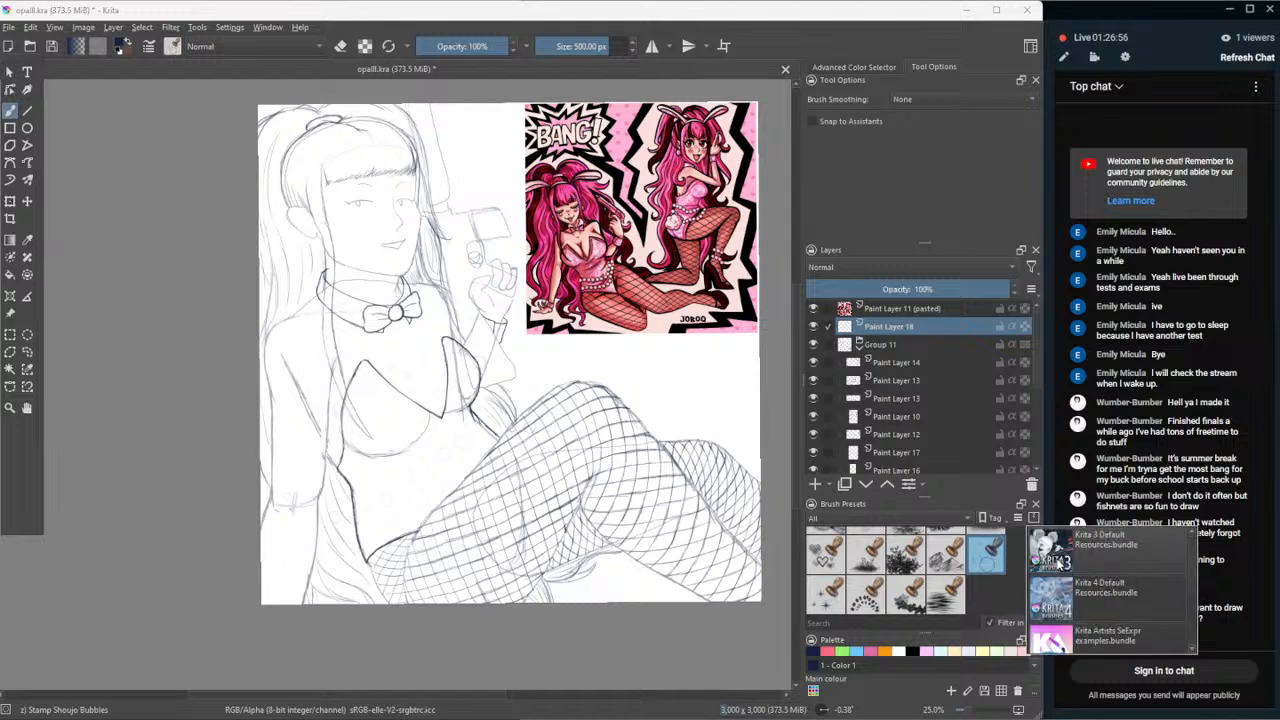
pyautogui.click(1063, 563)
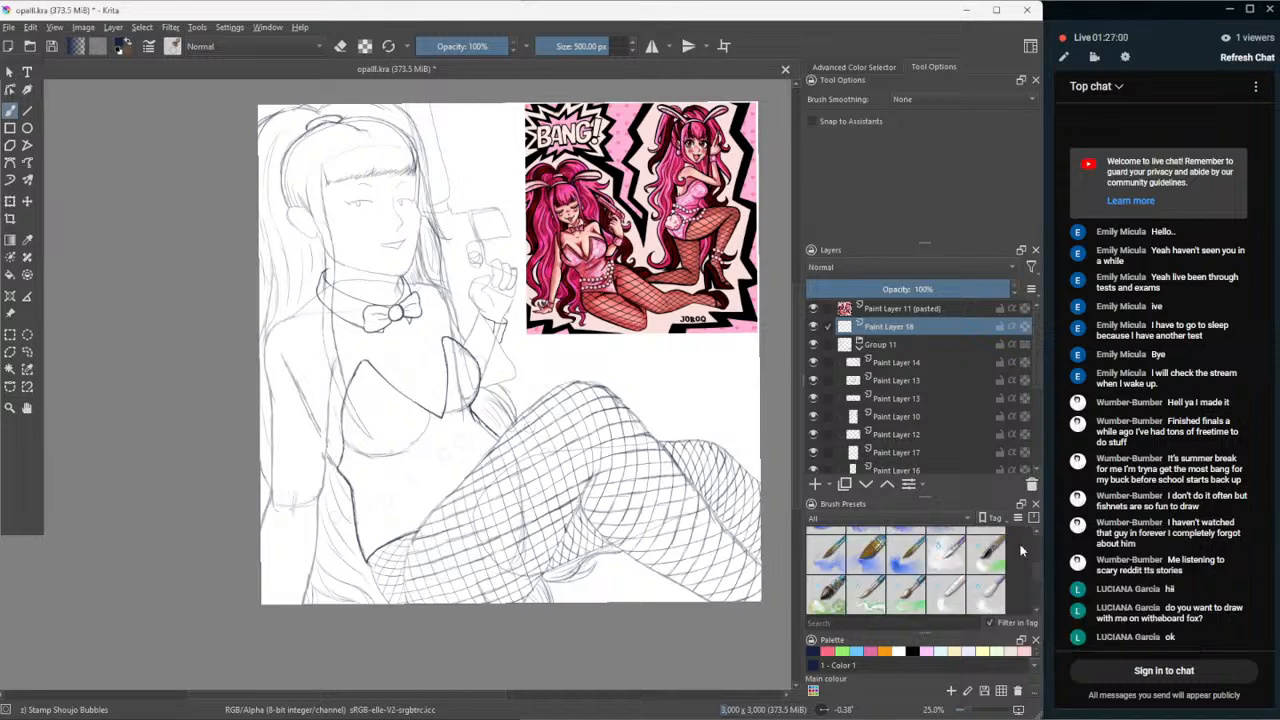
pyautogui.click(1033, 518)
pyautogui.scroll(-2, 1088, 578)
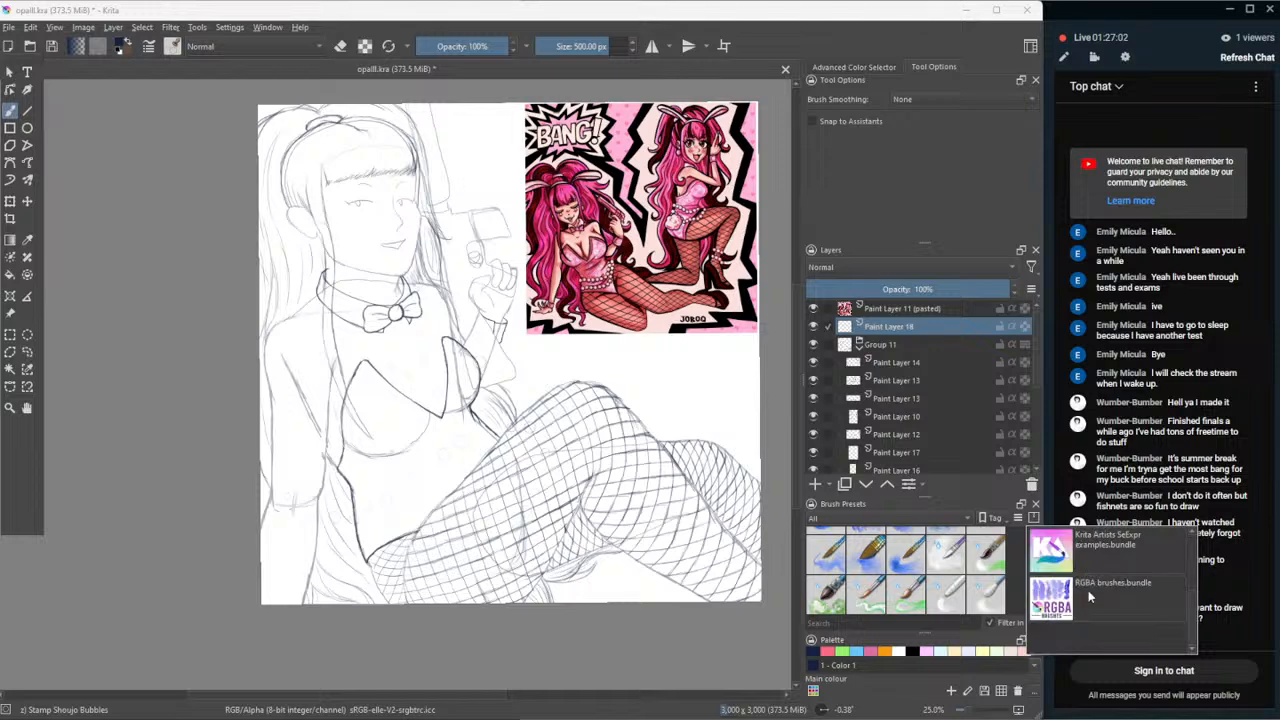
pyautogui.click(1018, 519)
# - Look through all presets with the Krita 3 brushes included, and check the My Favorites and Textures tags
pyautogui.click(946, 519)
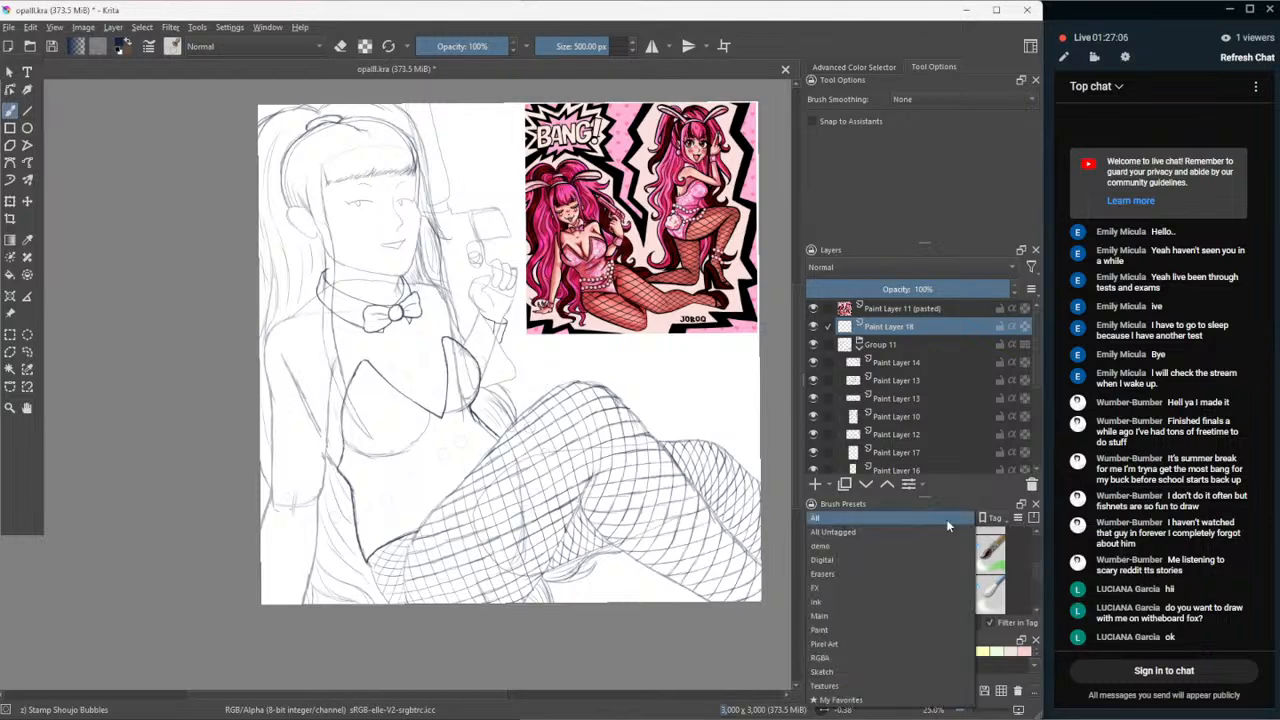
pyautogui.click(1020, 550)
pyautogui.scroll(3, 1024, 555)
pyautogui.scroll(4, 1020, 549)
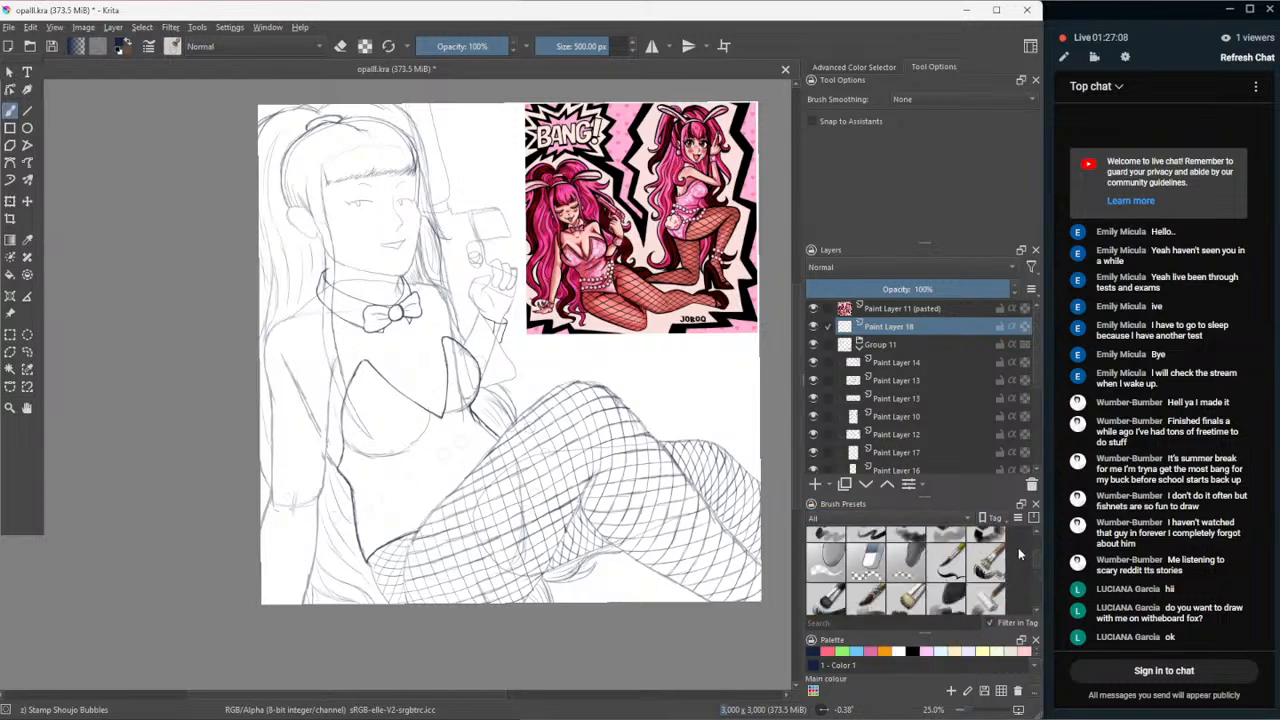
pyautogui.scroll(5, 1016, 545)
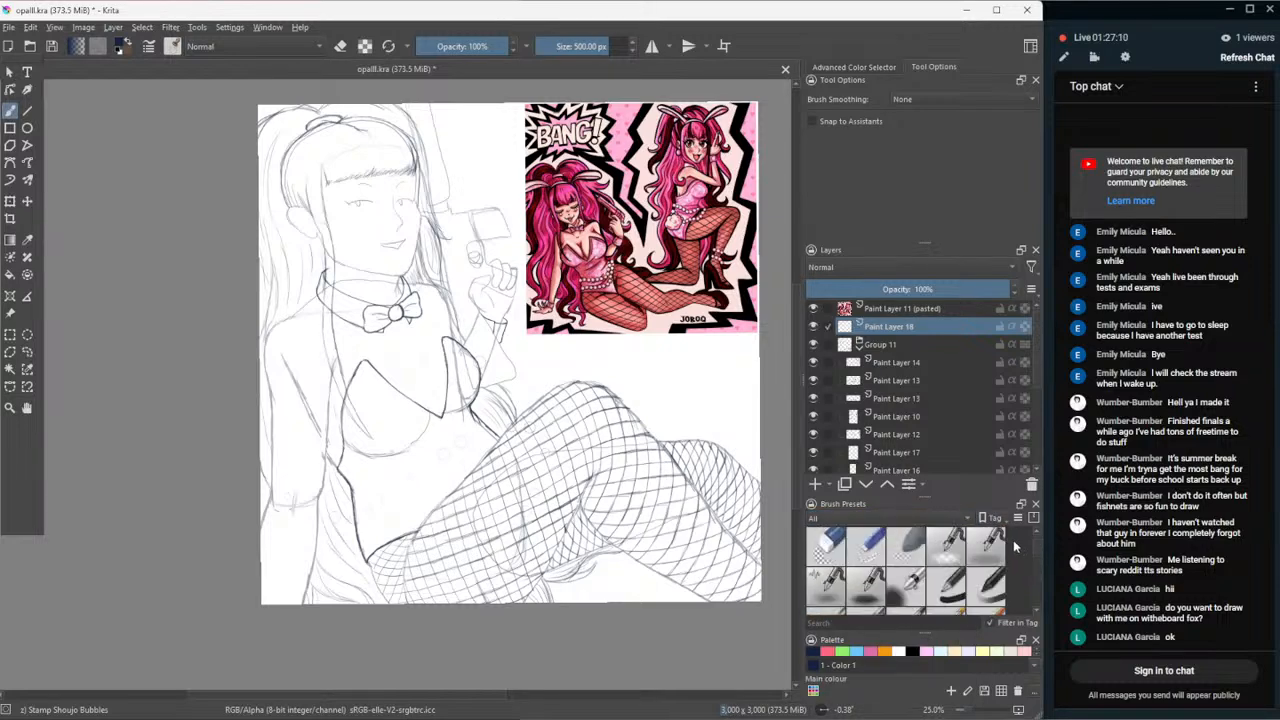
pyautogui.click(965, 518)
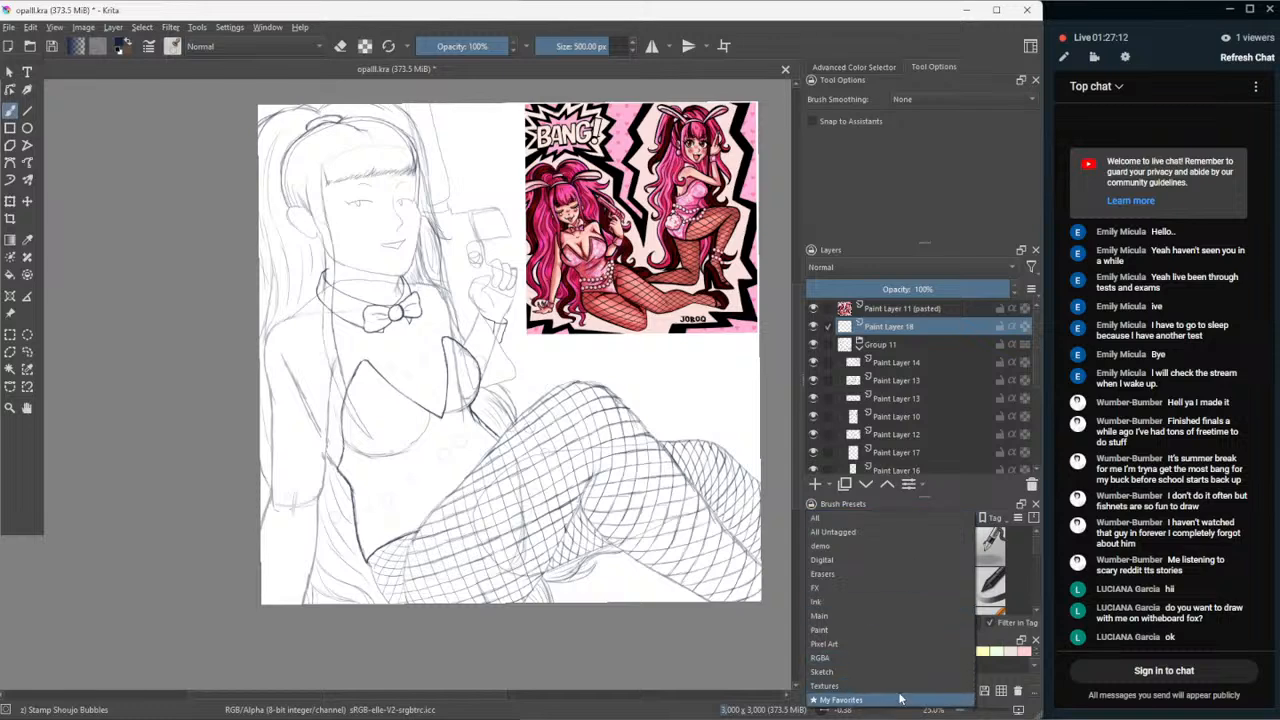
pyautogui.click(887, 699)
pyautogui.click(880, 518)
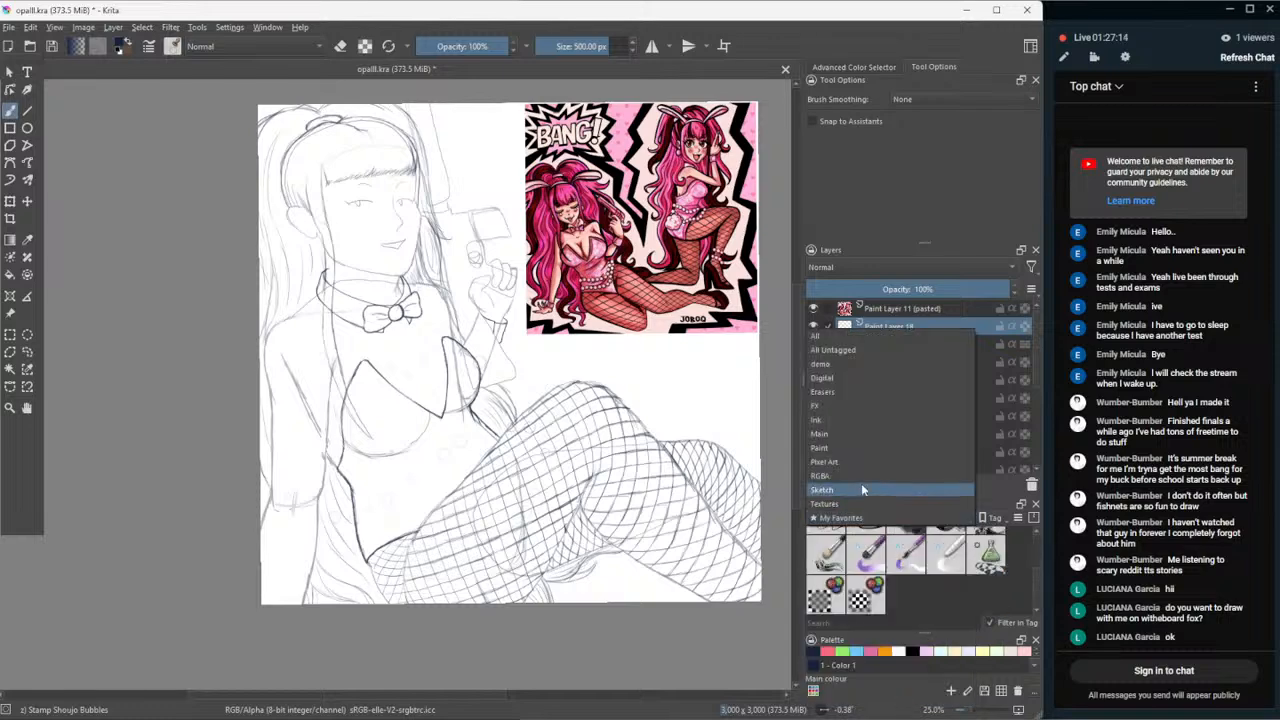
pyautogui.click(870, 508)
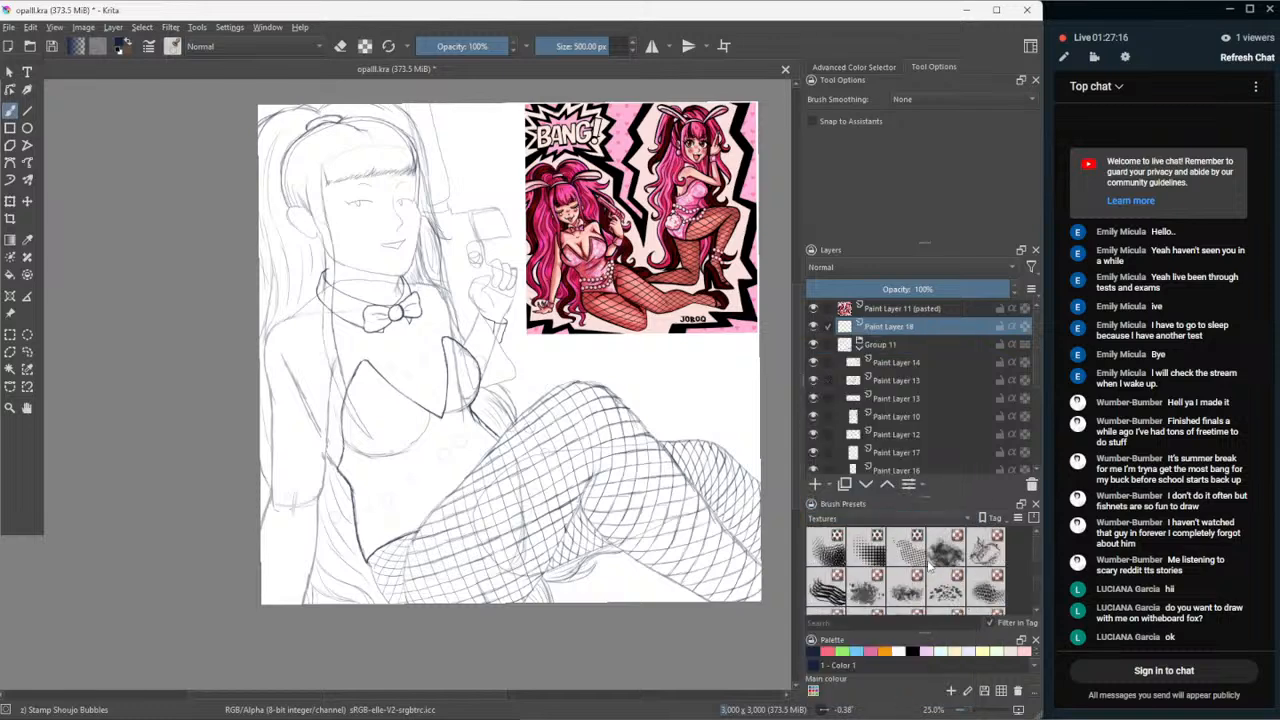
# - Deactivate the Krita 3 Default Resources bundle, check My Favorites, and filter the brush presets by Textures again
pyautogui.click(1032, 519)
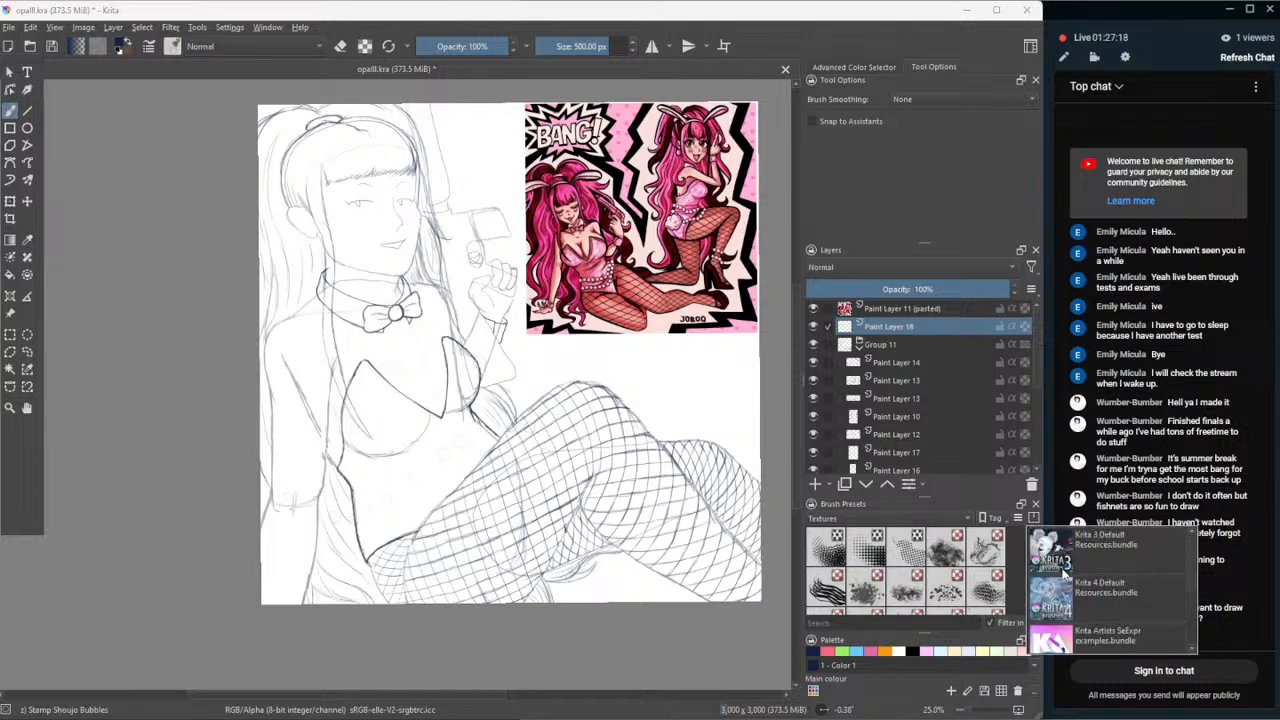
pyautogui.click(1062, 566)
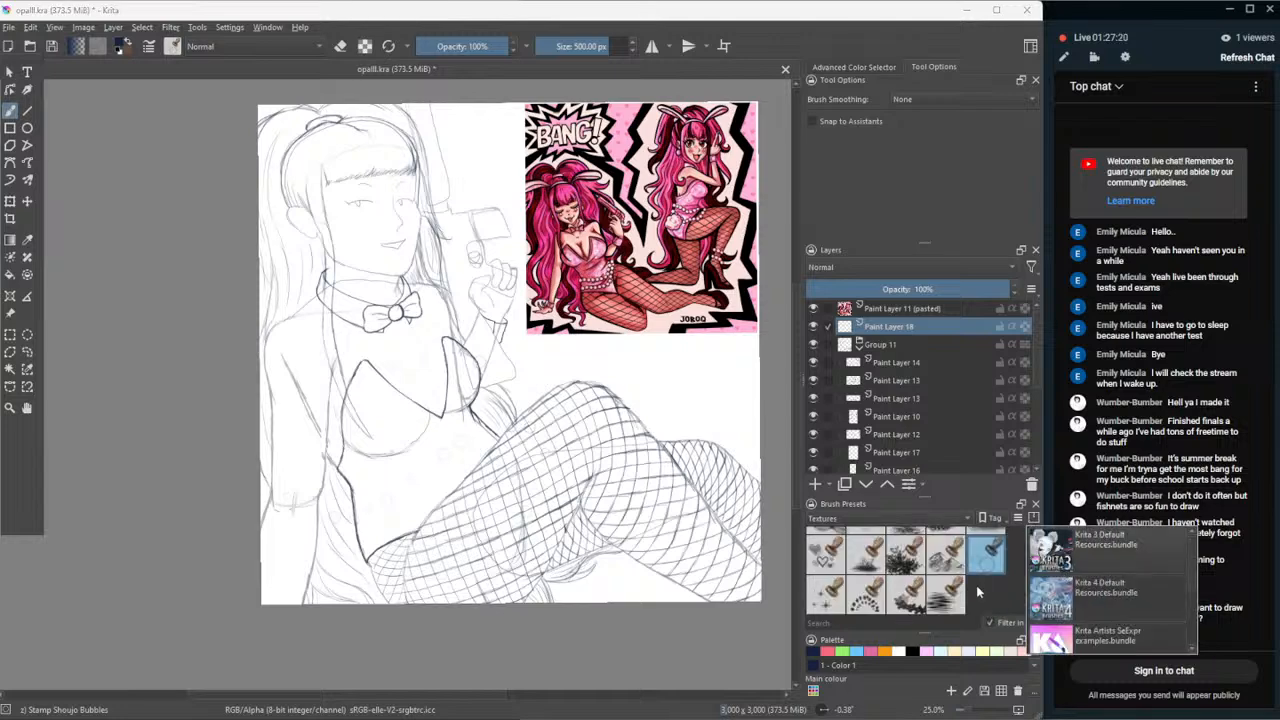
pyautogui.click(942, 519)
pyautogui.click(930, 535)
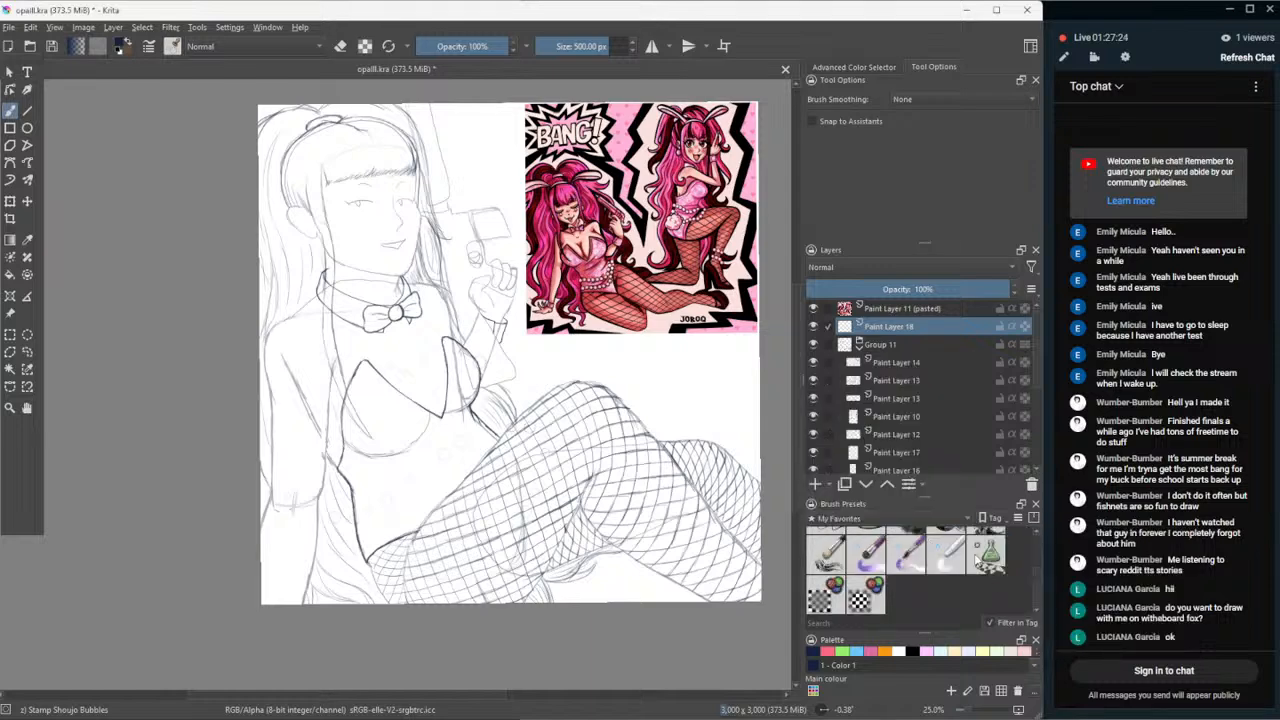
pyautogui.scroll(3, 974, 550)
pyautogui.click(956, 521)
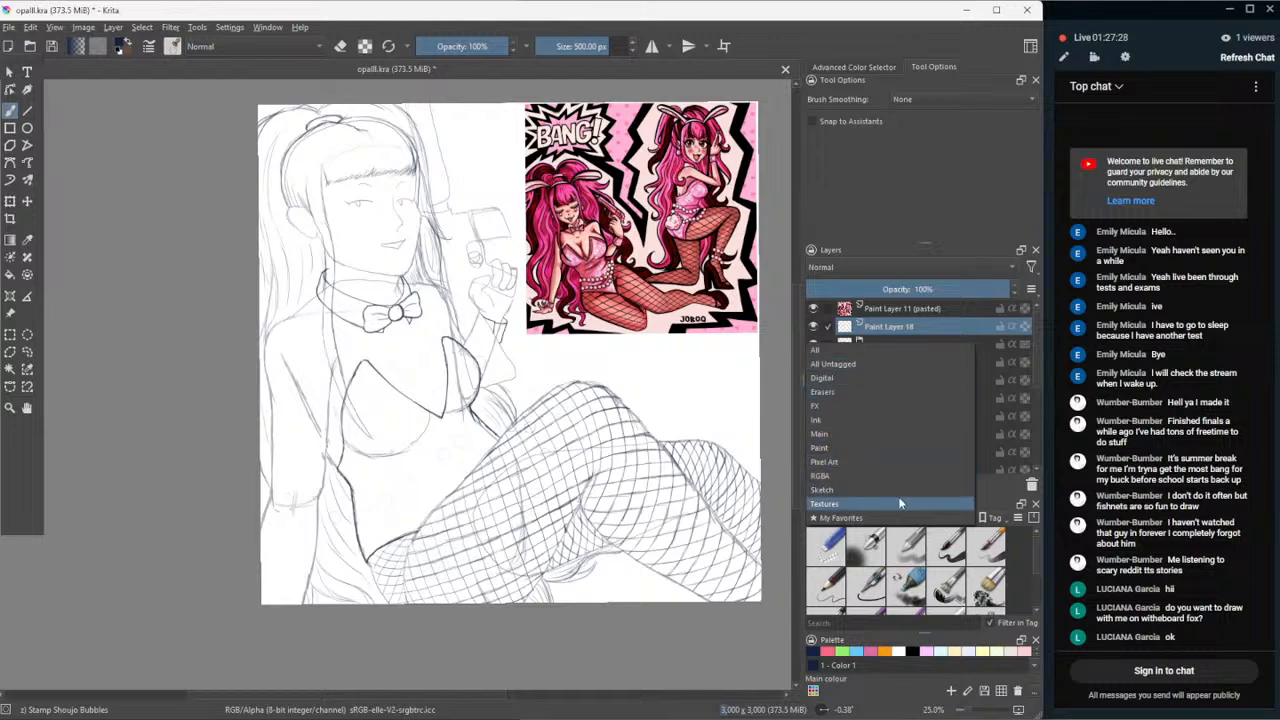
pyautogui.click(898, 503)
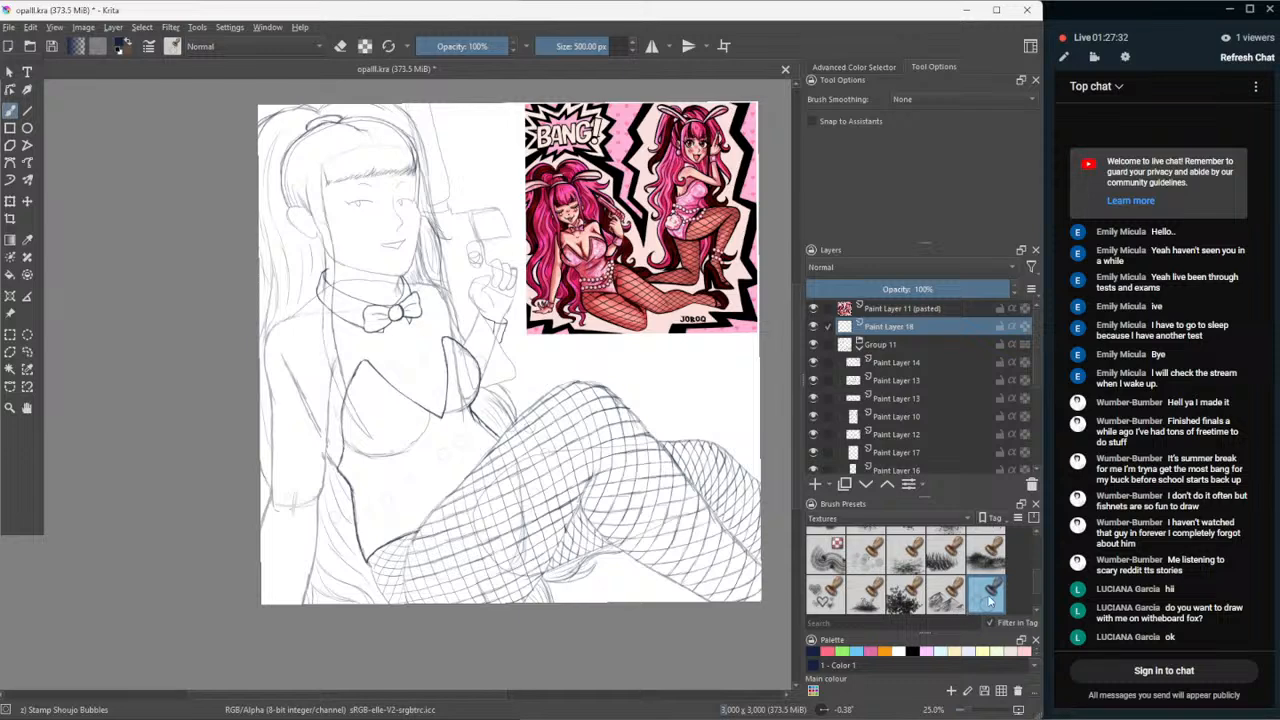
# - Set the brush size to 190 px, toggle Paint Layer 18's visibility to check its content, and delete the layer
pyautogui.click(589, 51)
pyautogui.click(812, 325)
pyautogui.click(812, 325)
pyautogui.click(812, 325)
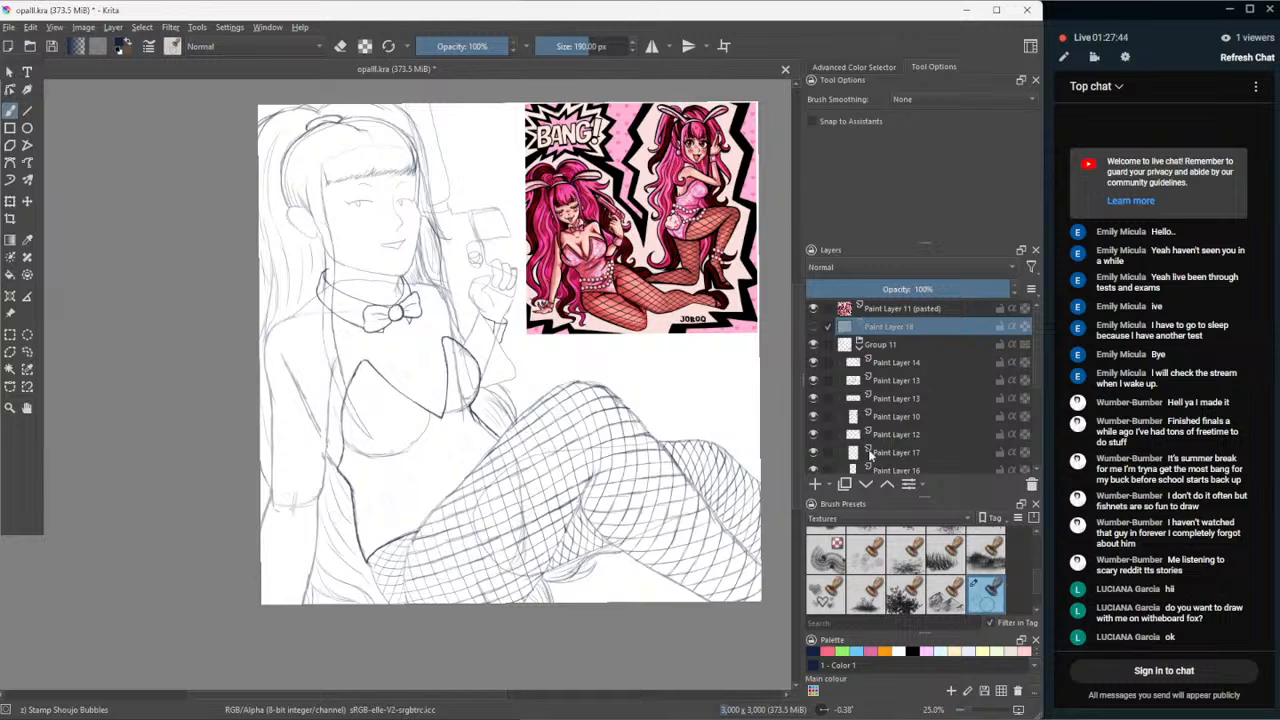
pyautogui.click(1030, 484)
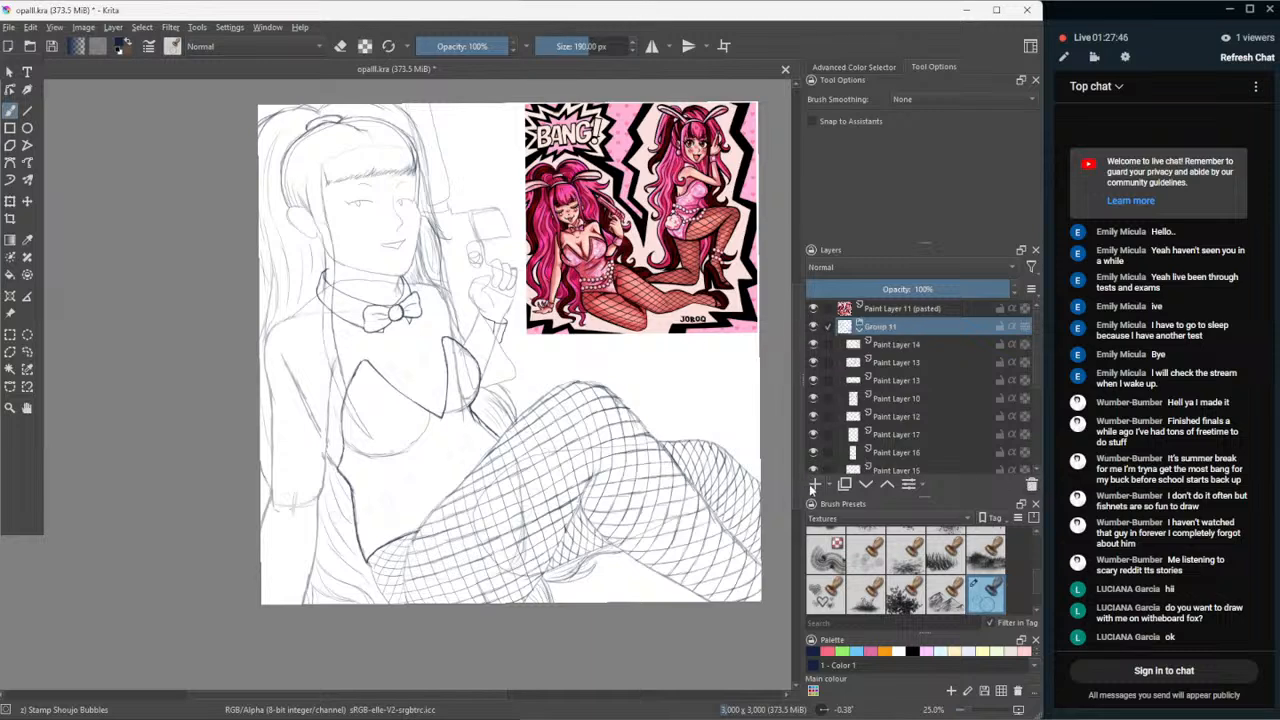
# - Try bubble stamps near the canvas's lower corners on a new paint layer above Group 11, and undo the stamps and the layer
pyautogui.click(815, 484)
pyautogui.moveTo(889, 348); pyautogui.dragTo(901, 324)
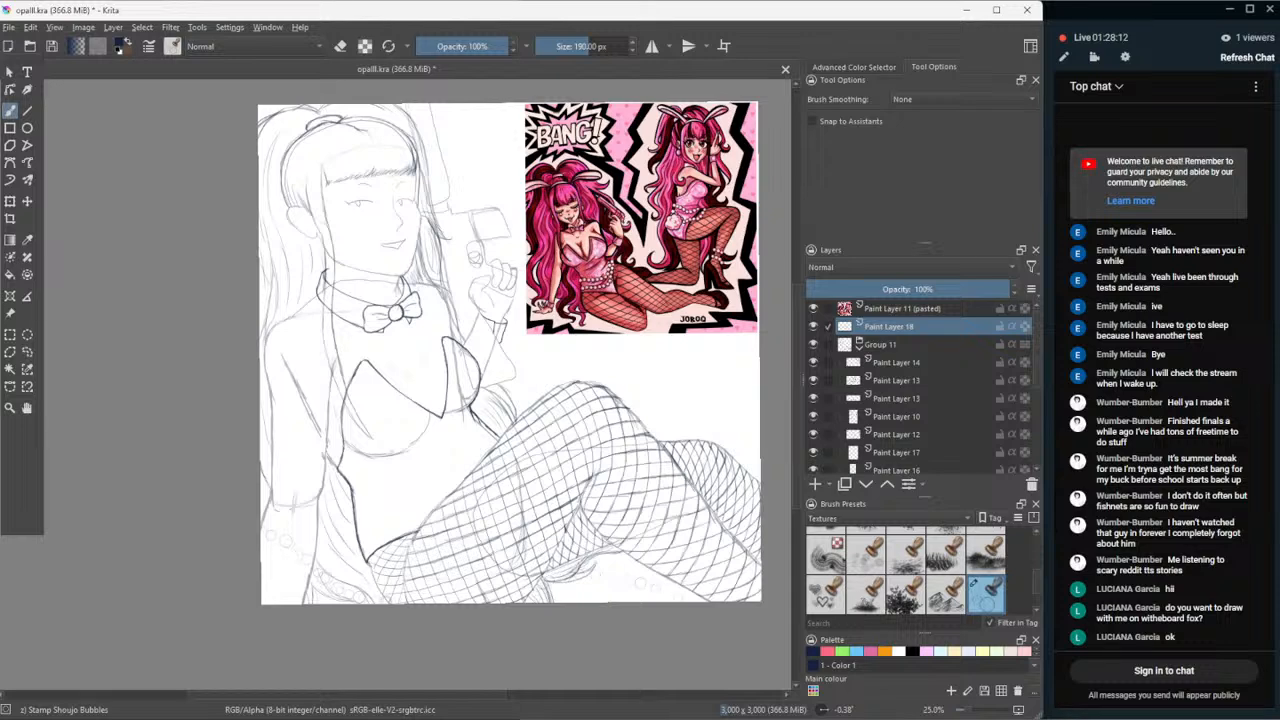
pyautogui.hotkey('ctrl', 'z')
pyautogui.hotkey('ctrl', 'z')
pyautogui.hotkey('ctrl', 'z')
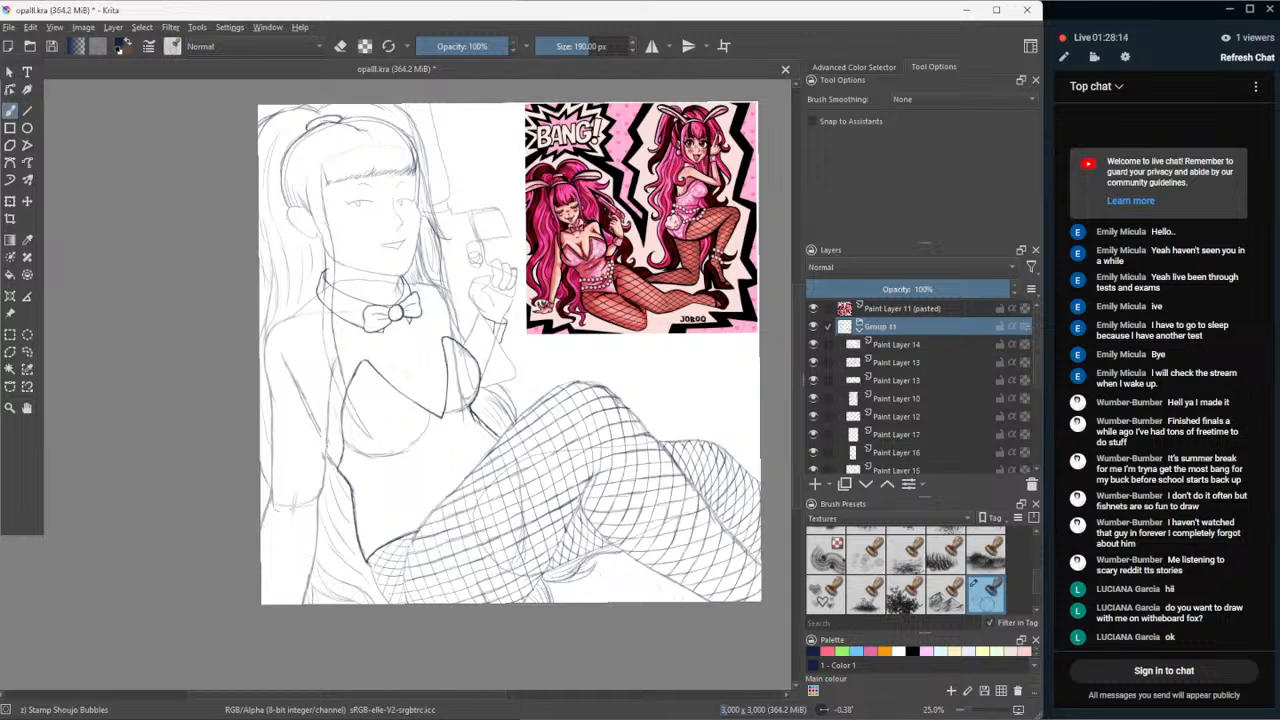
# - Redo the new paint layer and its bubble stamps, and pick the Eraser Small preset from My Favorites
pyautogui.hotkey('ctrl', 'shift', 'z')
pyautogui.hotkey('ctrl', 'shift', 'z')
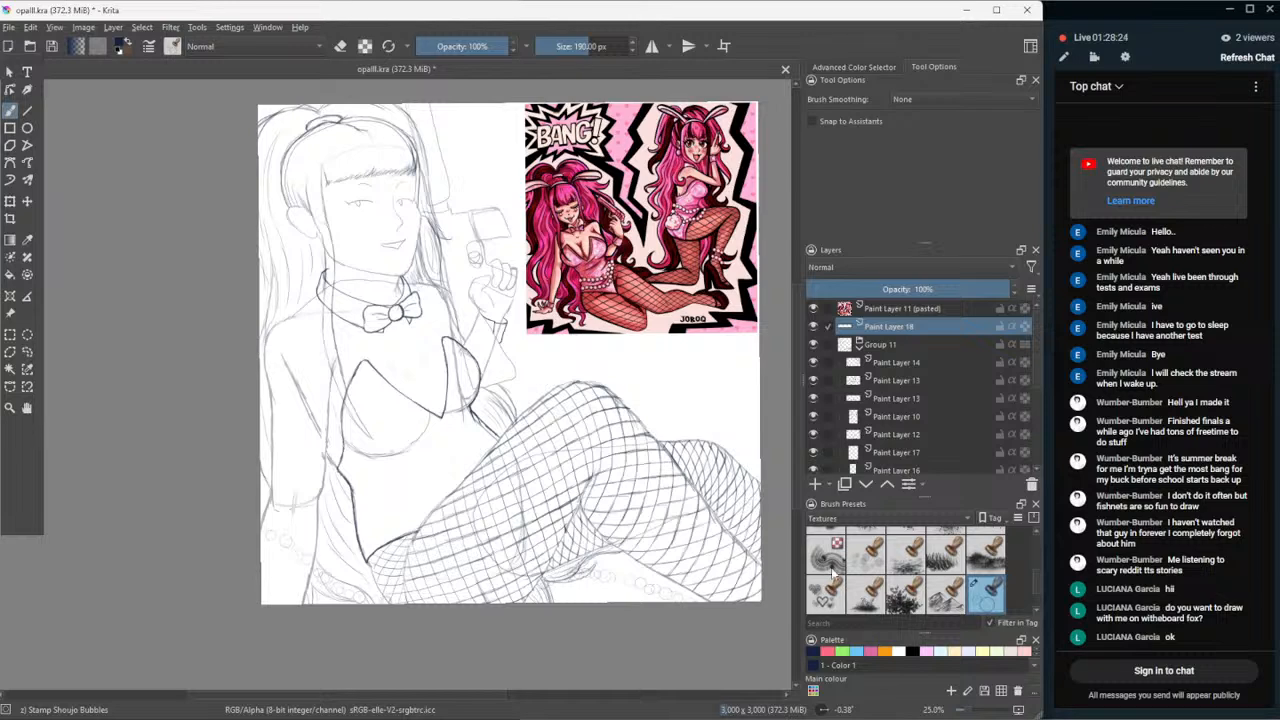
pyautogui.click(843, 518)
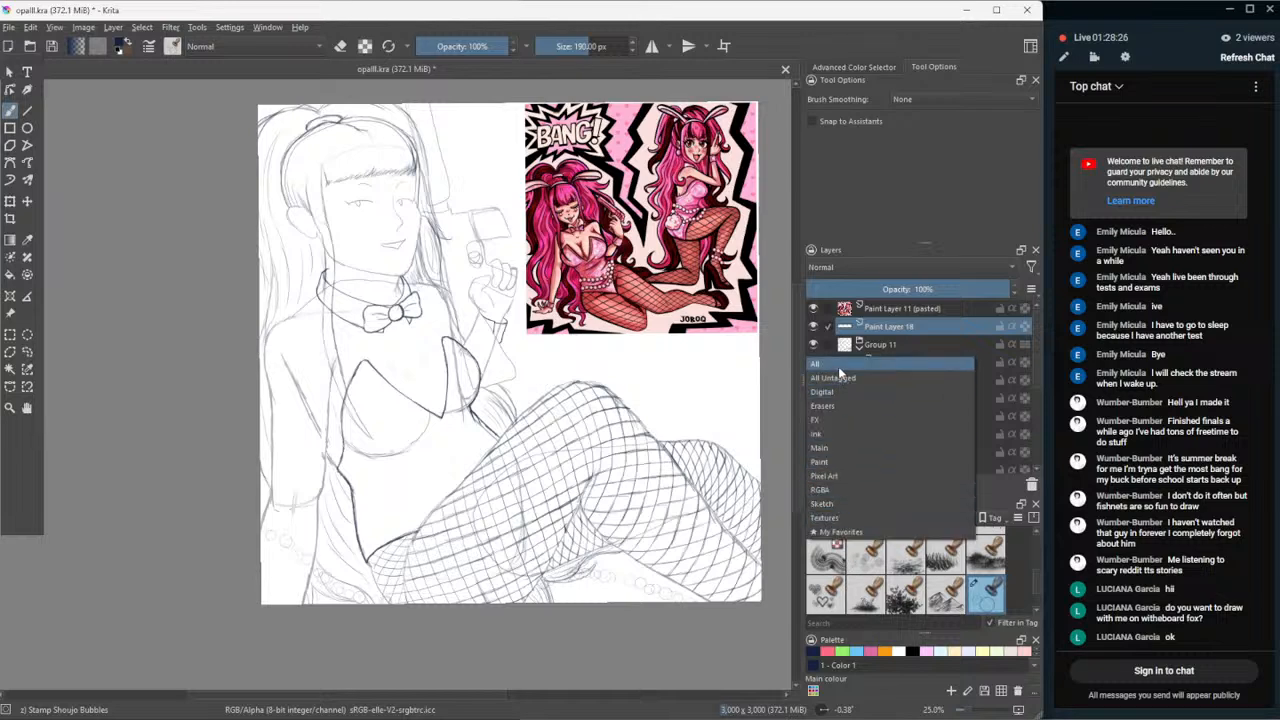
pyautogui.click(843, 532)
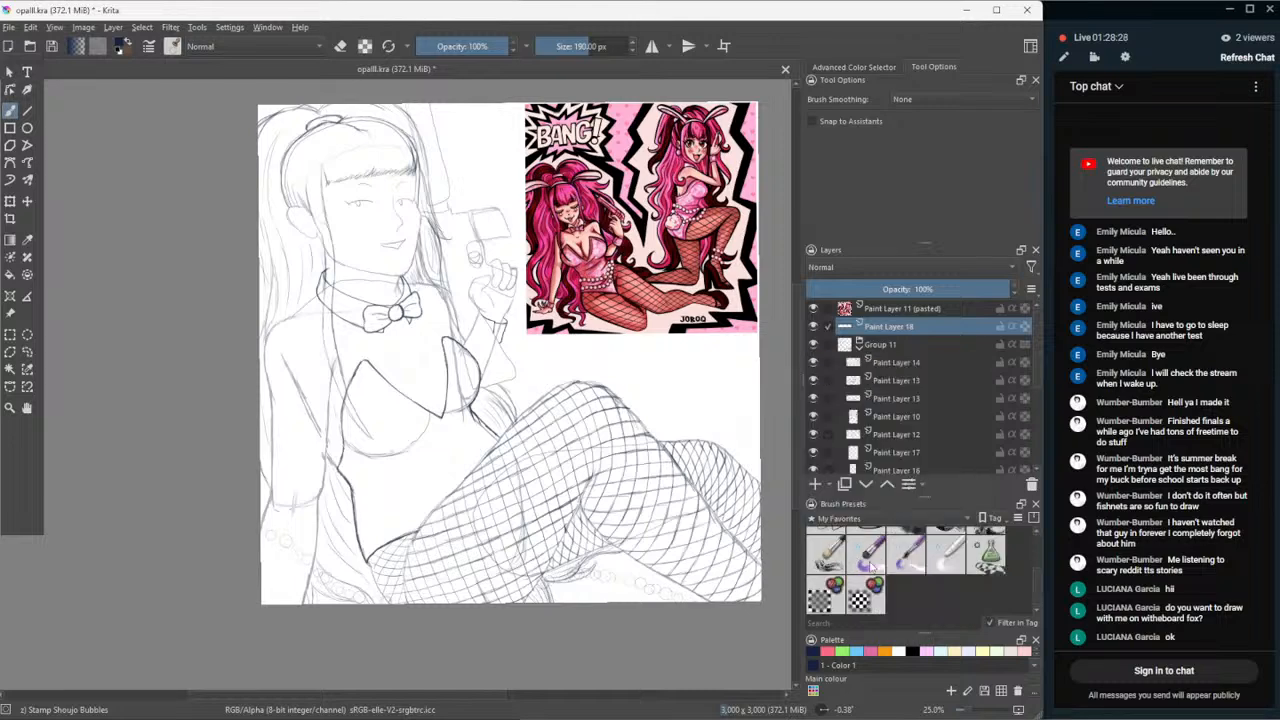
pyautogui.click(822, 548)
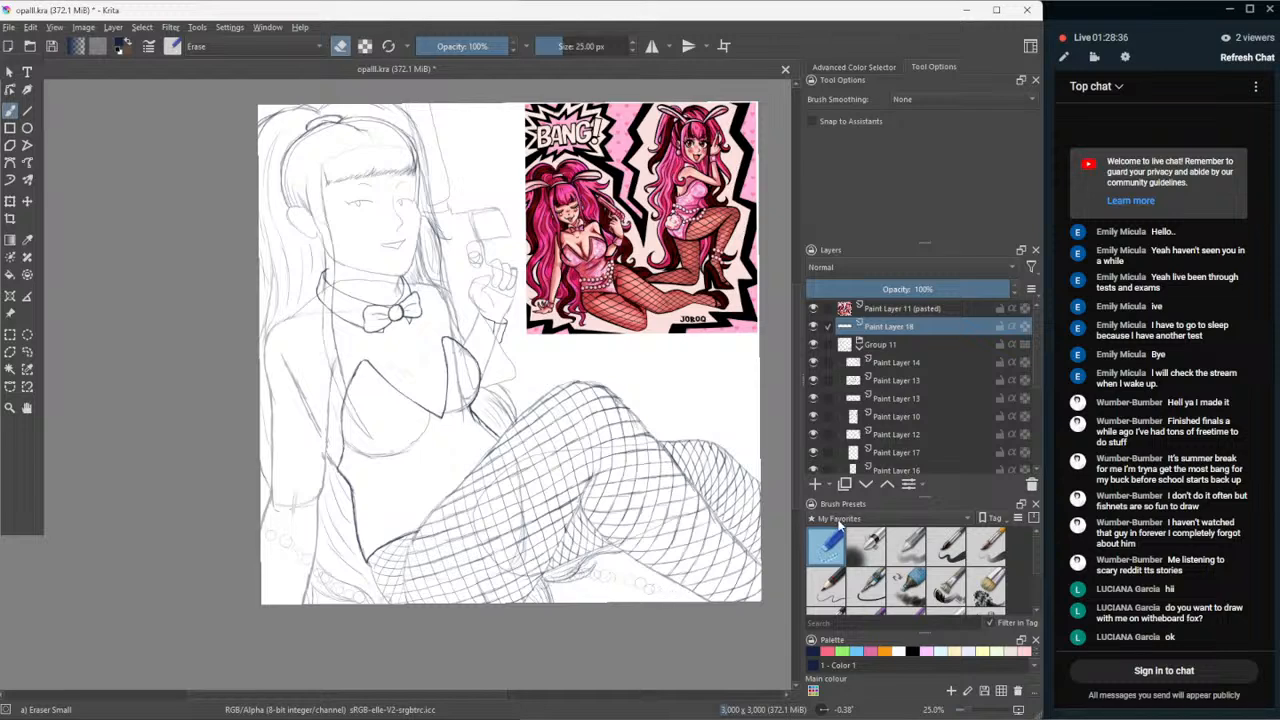
# - Reselect Stamp Shoujo Bubbles under the Textures tag and stamp bubbles below the near leg by the canvas's lower edge
pyautogui.click(890, 518)
pyautogui.click(905, 484)
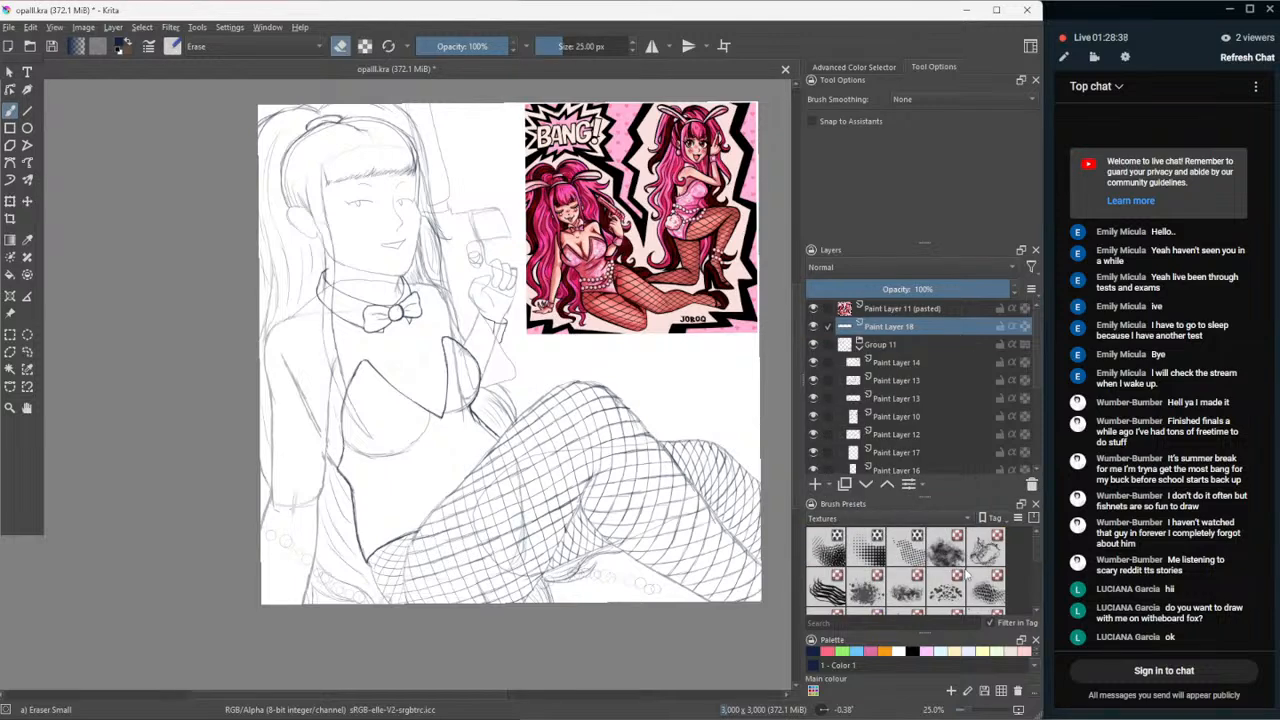
pyautogui.scroll(-2, 968, 578)
pyautogui.click(987, 570)
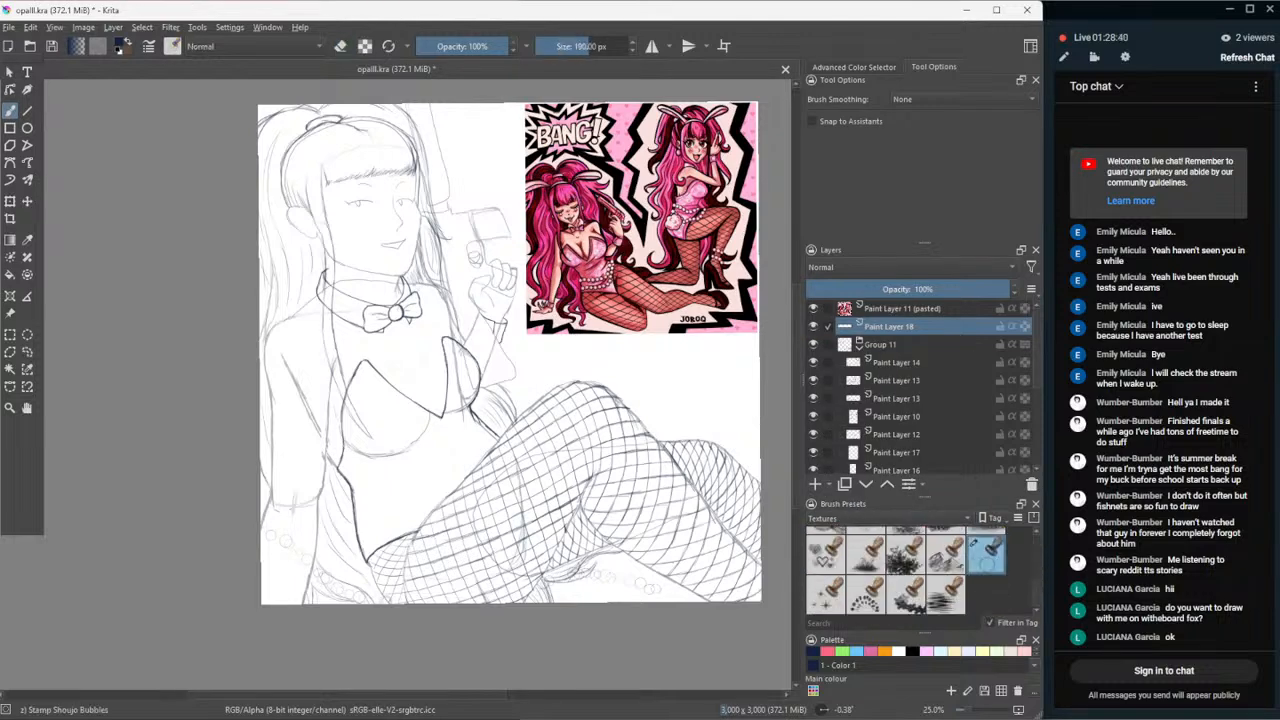
pyautogui.click(684, 584)
# - Set the Stamp Shoujo Bubbles brush size to 133 px
pyautogui.click(830, 518)
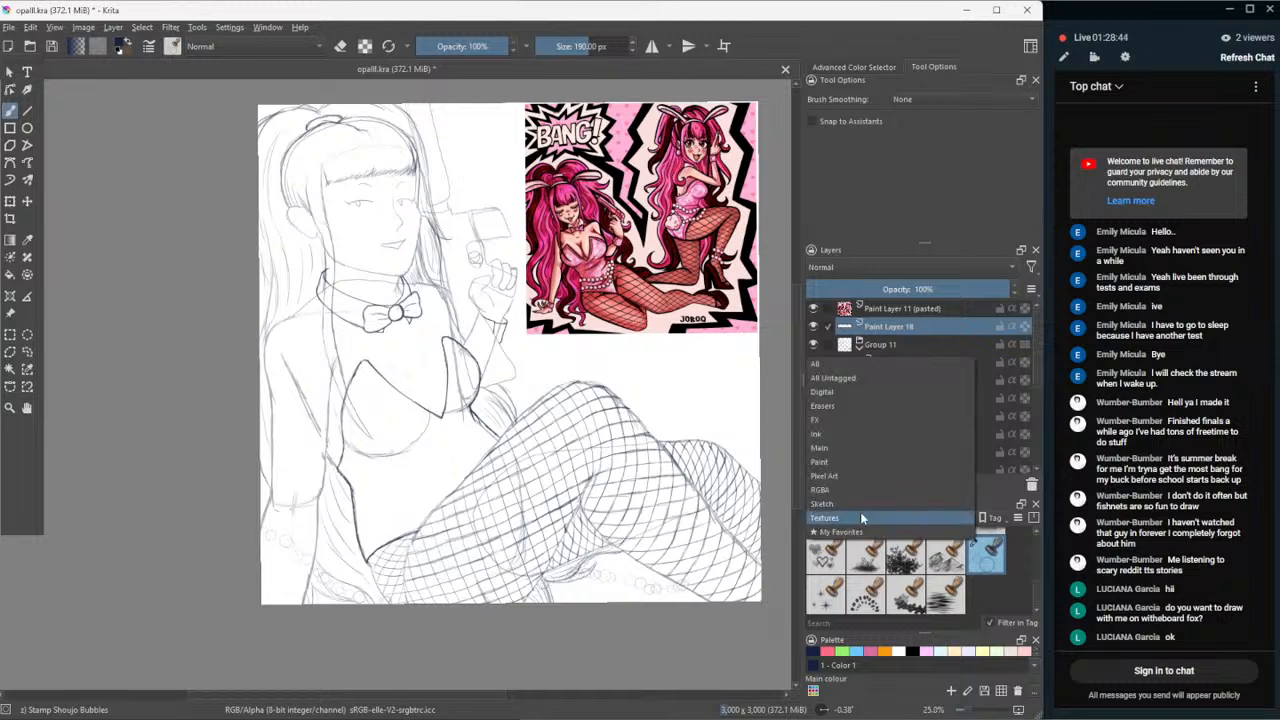
pyautogui.press('ctrl')
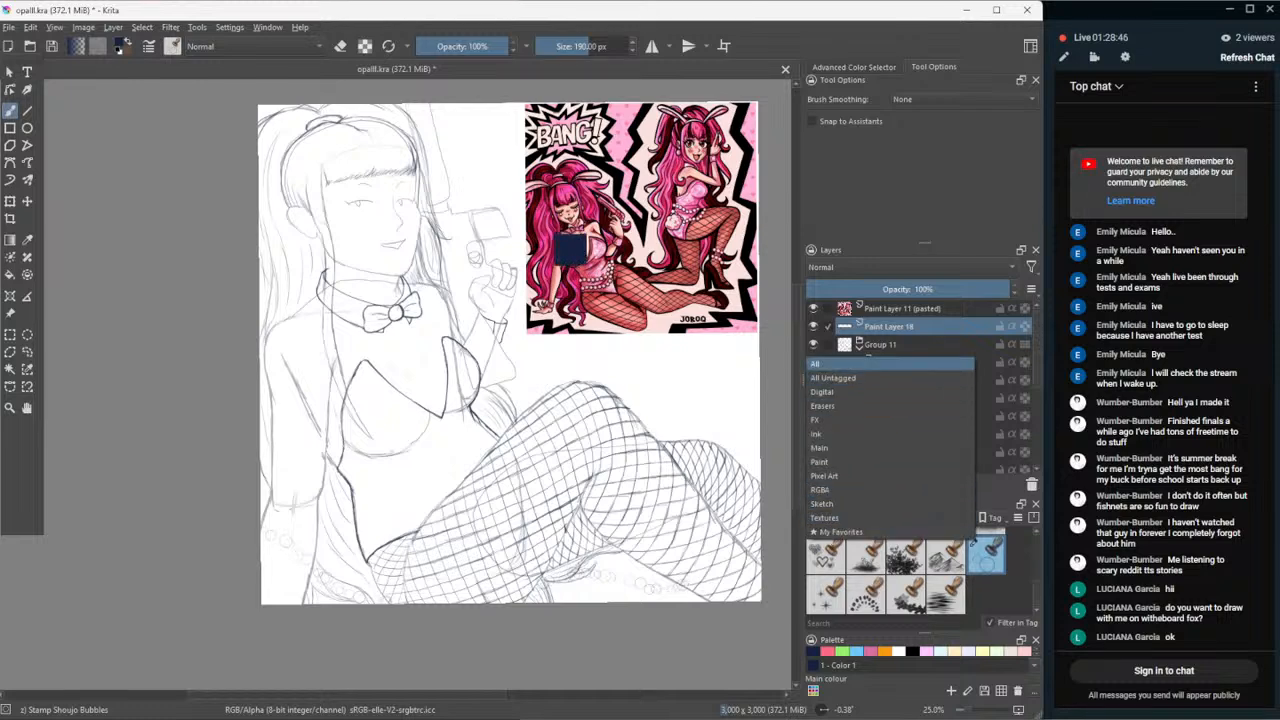
pyautogui.press('ctrl')
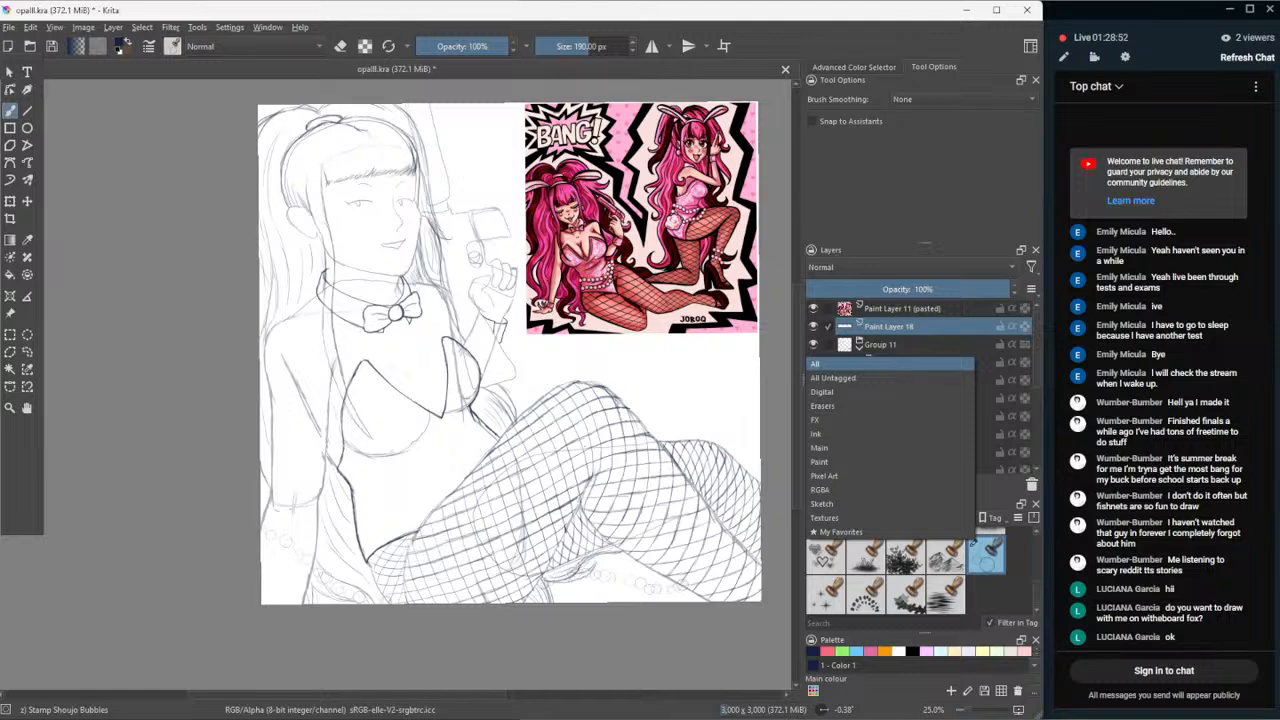
pyautogui.click(671, 717)
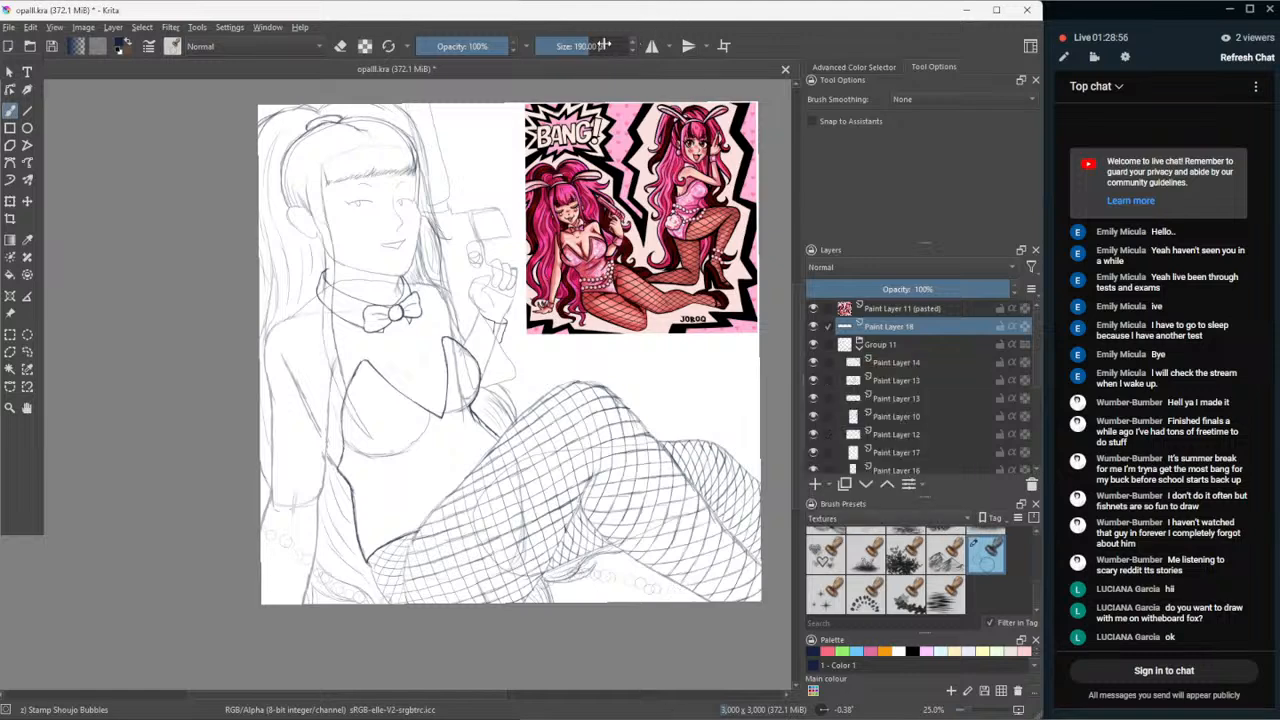
pyautogui.moveTo(610, 45); pyautogui.dragTo(618, 47)
pyautogui.moveTo(570, 46); pyautogui.dragTo(584, 46)
# - Filter the brush presets by My Favorites and switch to Eraser Small at 25 px
pyautogui.click(835, 518)
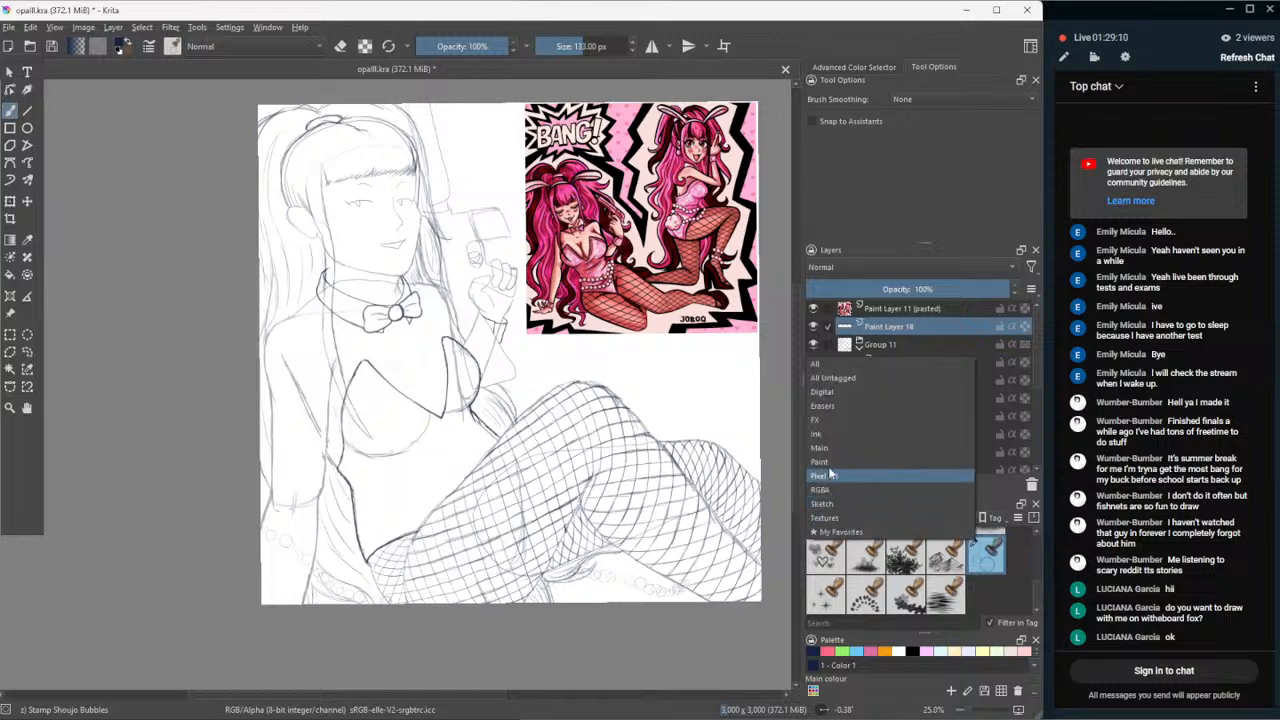
pyautogui.click(840, 362)
pyautogui.click(856, 519)
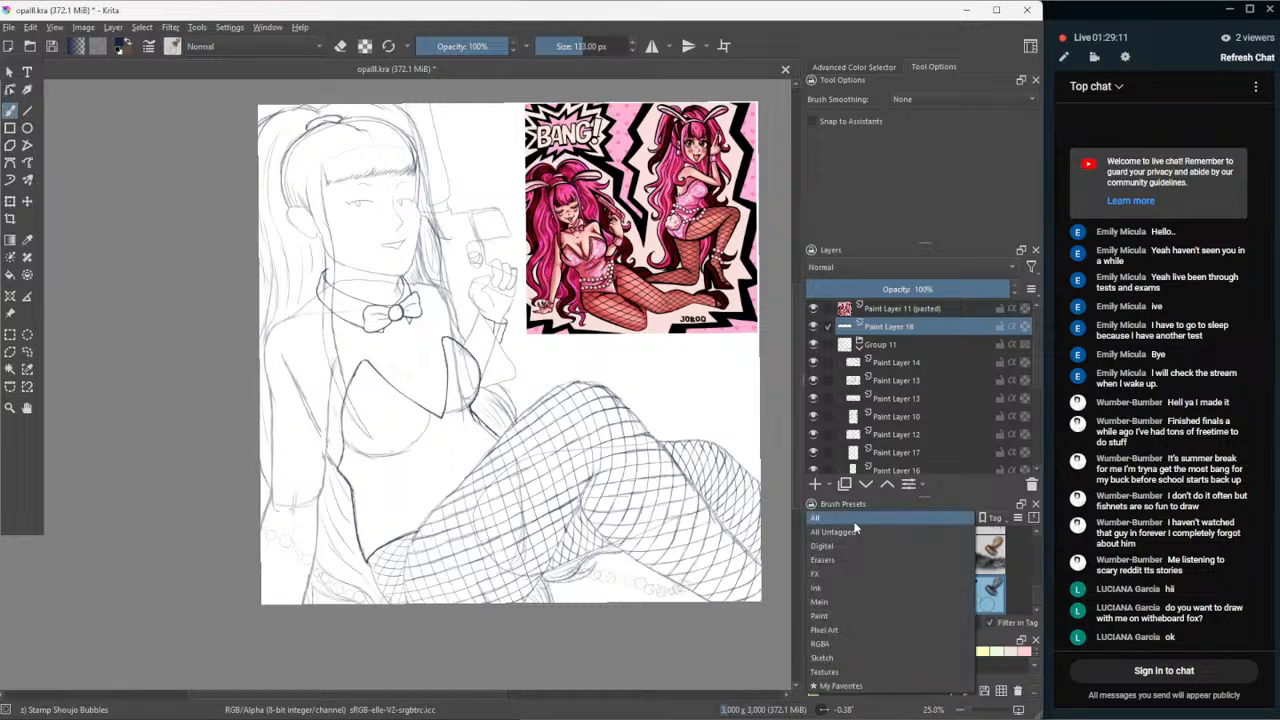
pyautogui.click(845, 676)
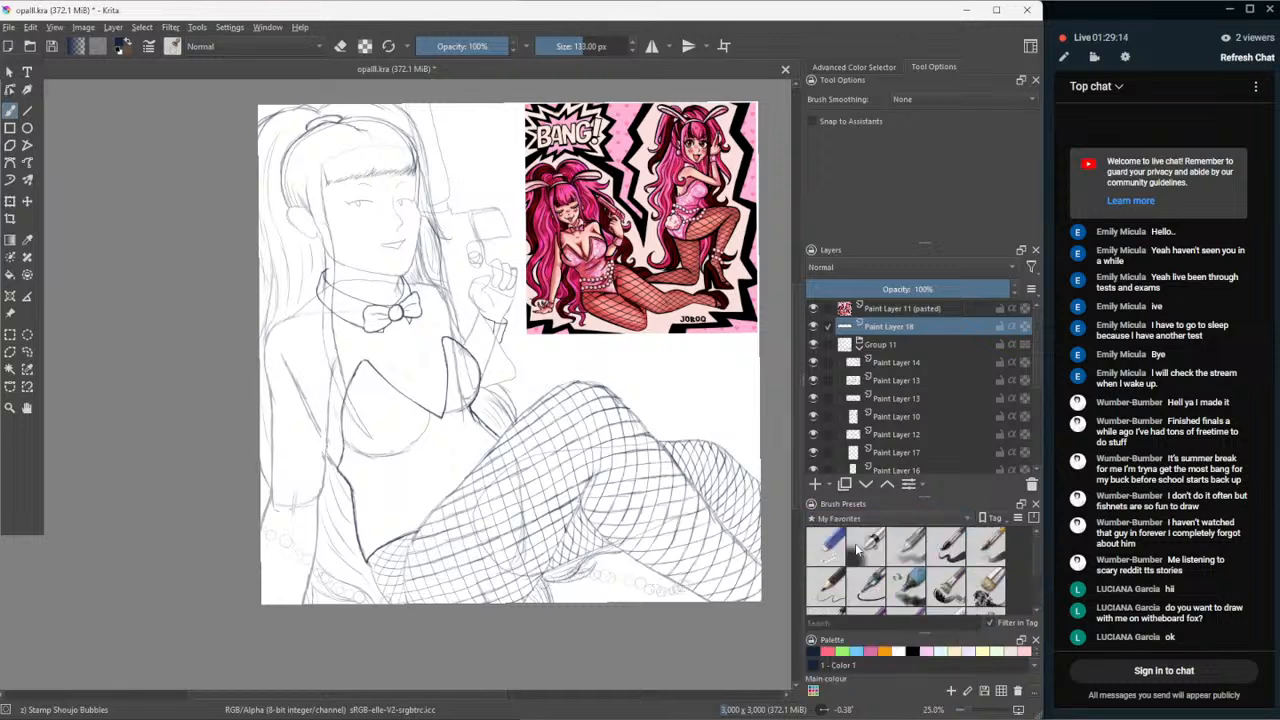
pyautogui.click(837, 545)
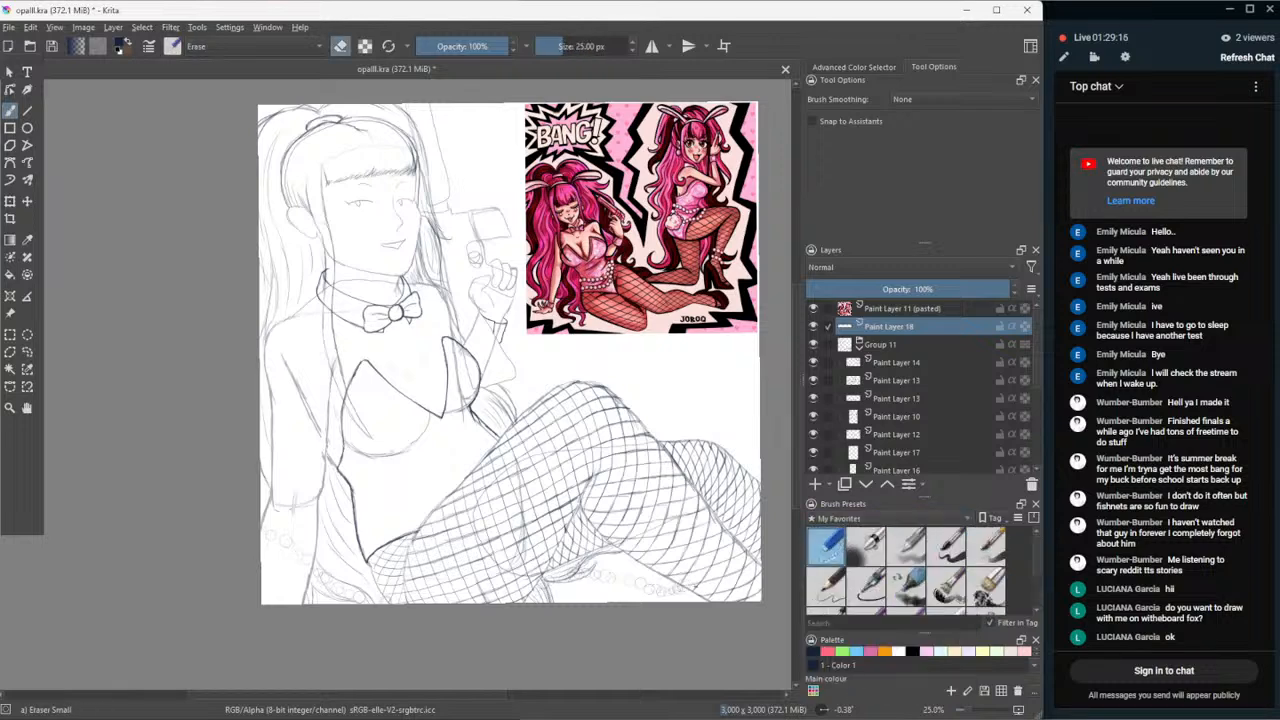
# - Return to Stamp Shoujo Bubbles under Textures, stamp bubbles on the far leg at 133 px, and undo the misplaced stamp
pyautogui.click(890, 518)
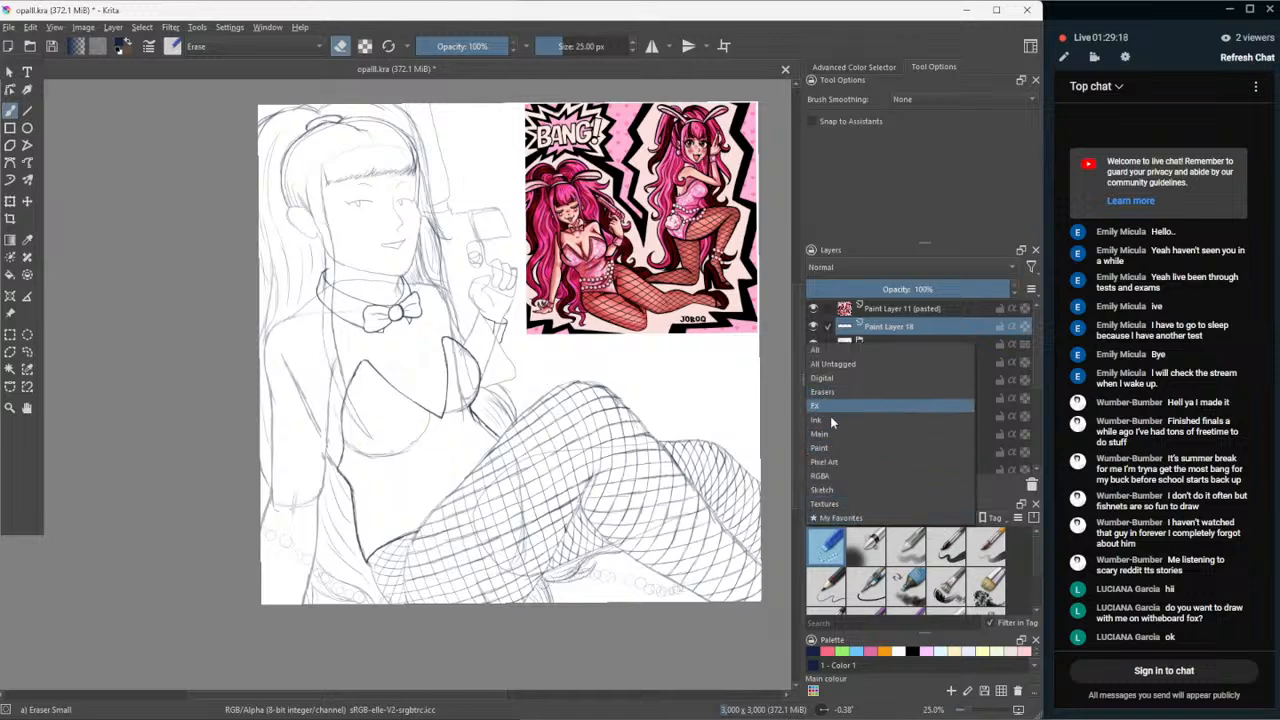
pyautogui.click(850, 490)
pyautogui.scroll(-3, 888, 565)
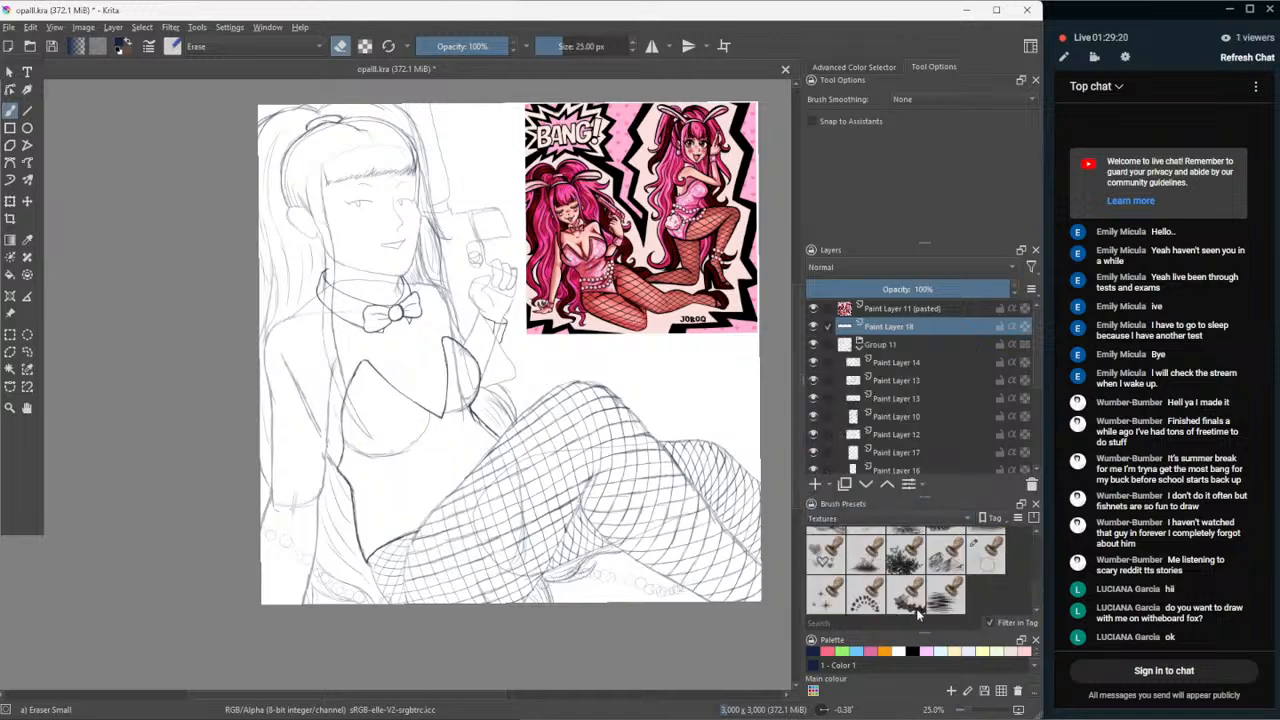
pyautogui.click(981, 571)
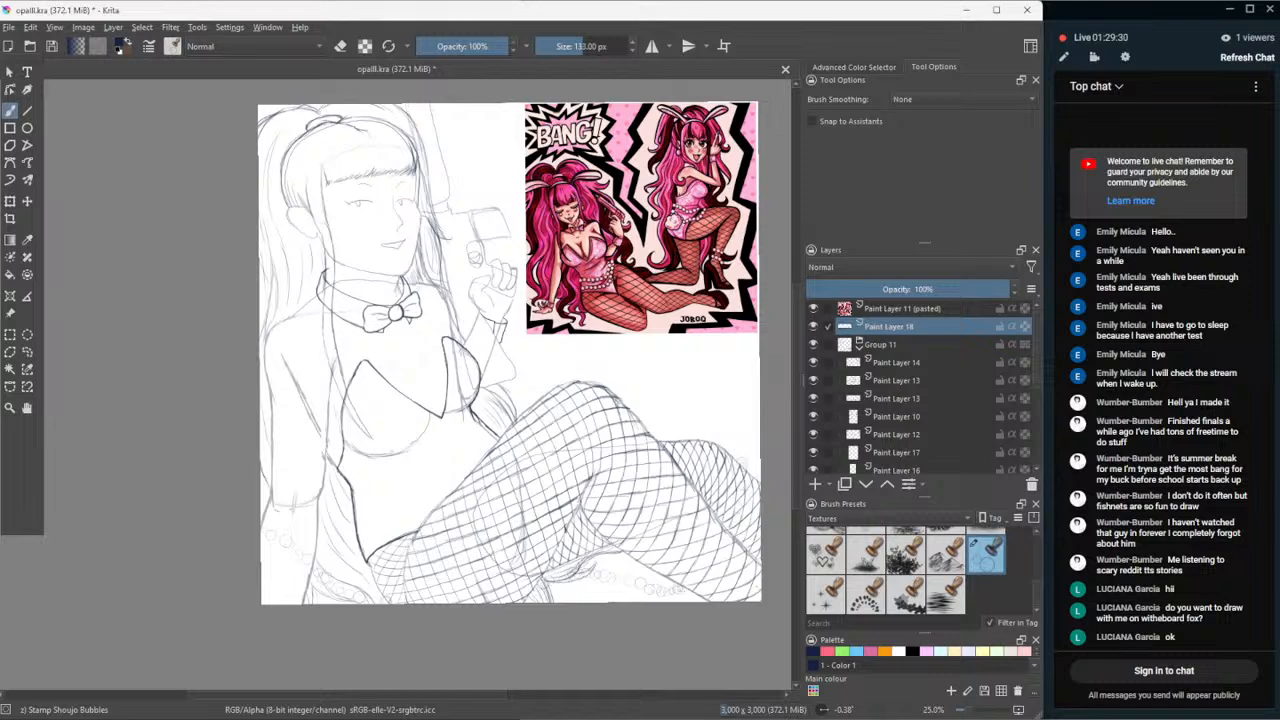
pyautogui.hotkey('ctrl', 'z')
# - Show the My Favorites presets again and pick the small eraser
pyautogui.click(842, 522)
pyautogui.click(853, 533)
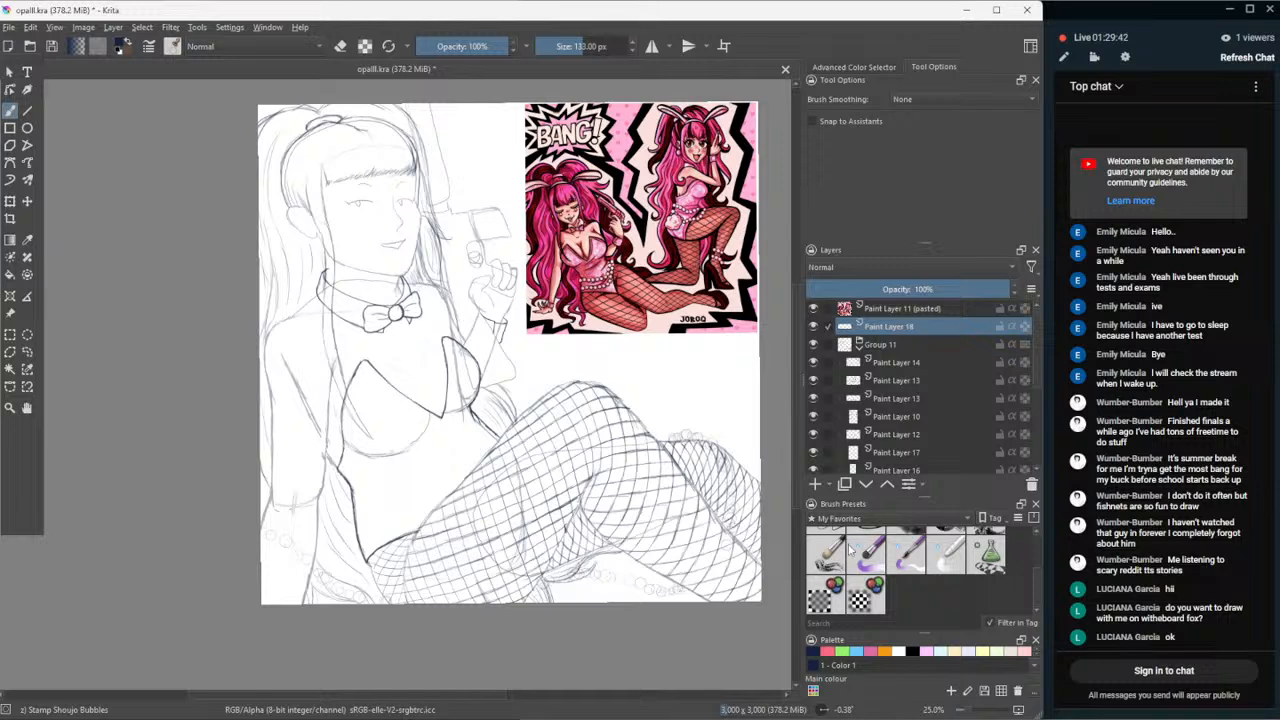
pyautogui.click(828, 544)
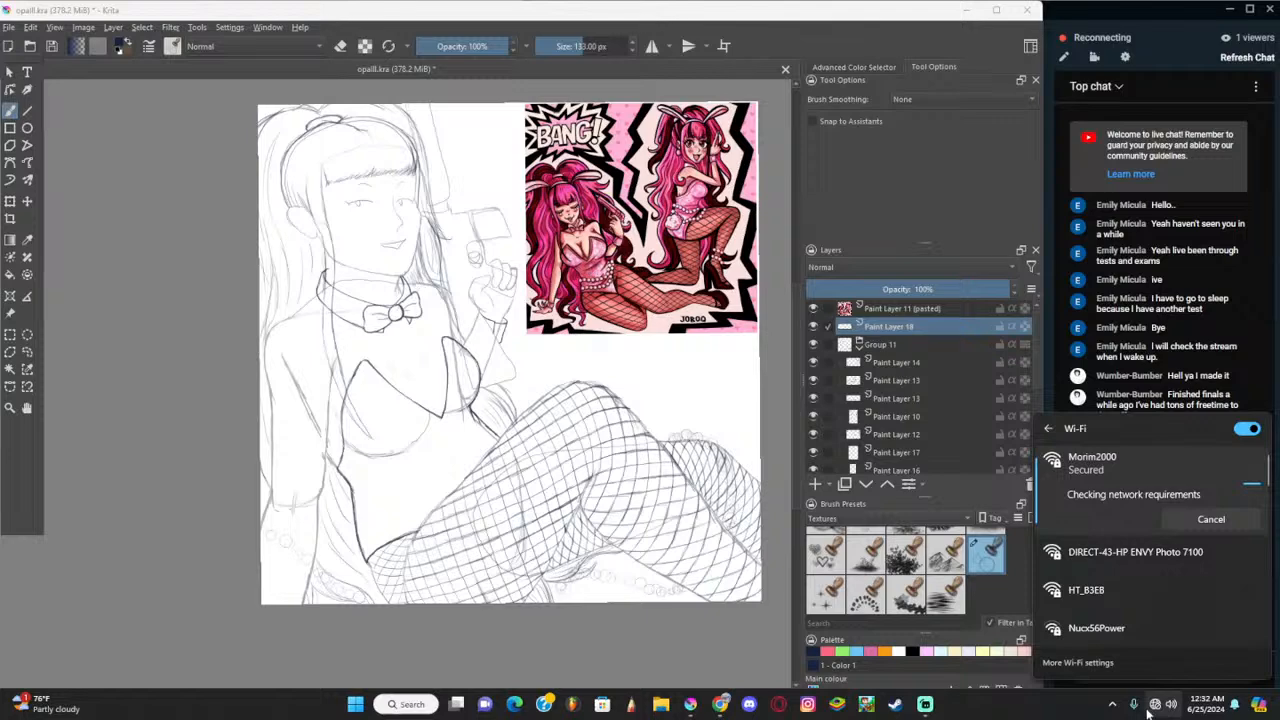
# - Switch from Streamlabs Desktop back to Krita and examine the bubble stamps around the fishnet legs at different zoom levels
pyautogui.click(1135, 100)
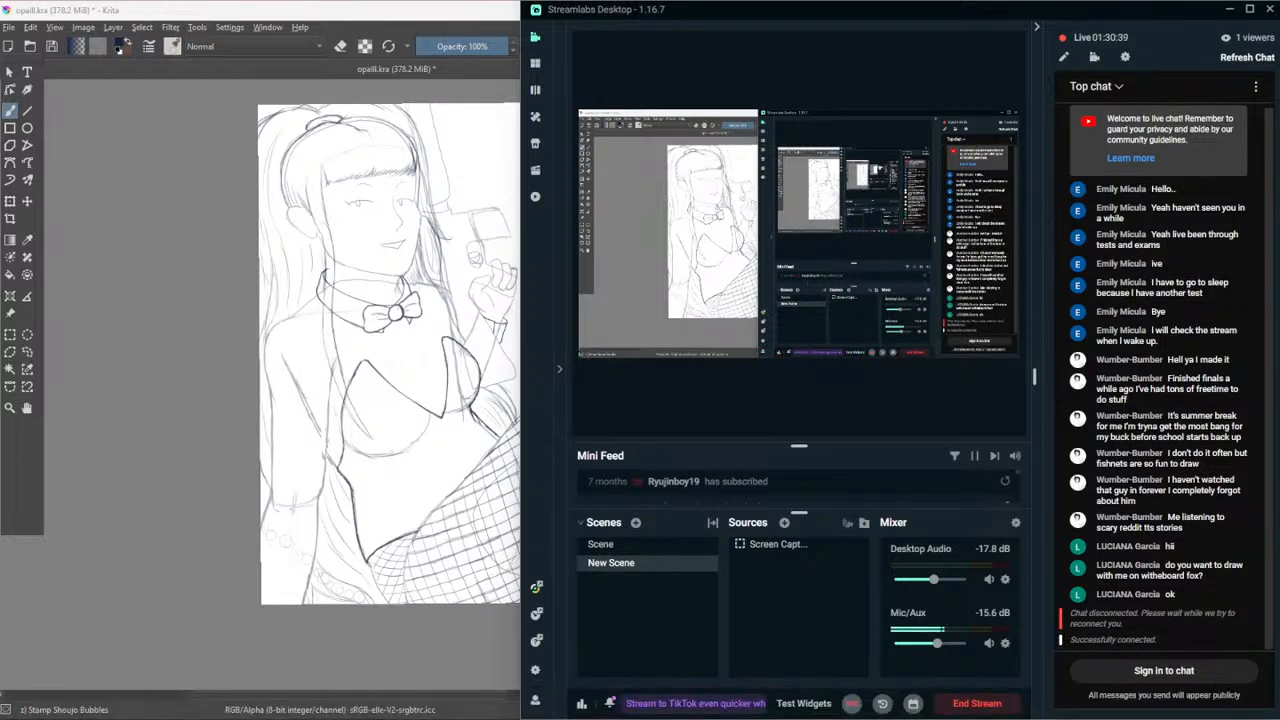
pyautogui.click(118, 48)
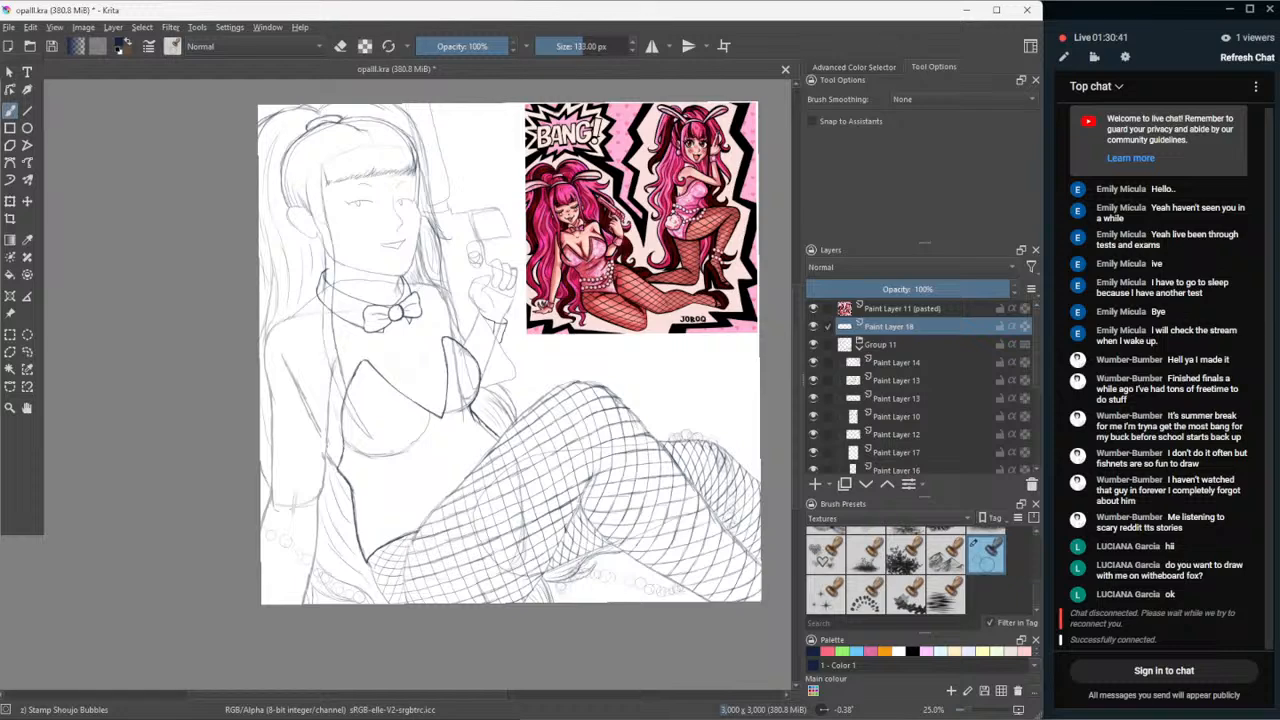
pyautogui.scroll(2, 580, 638)
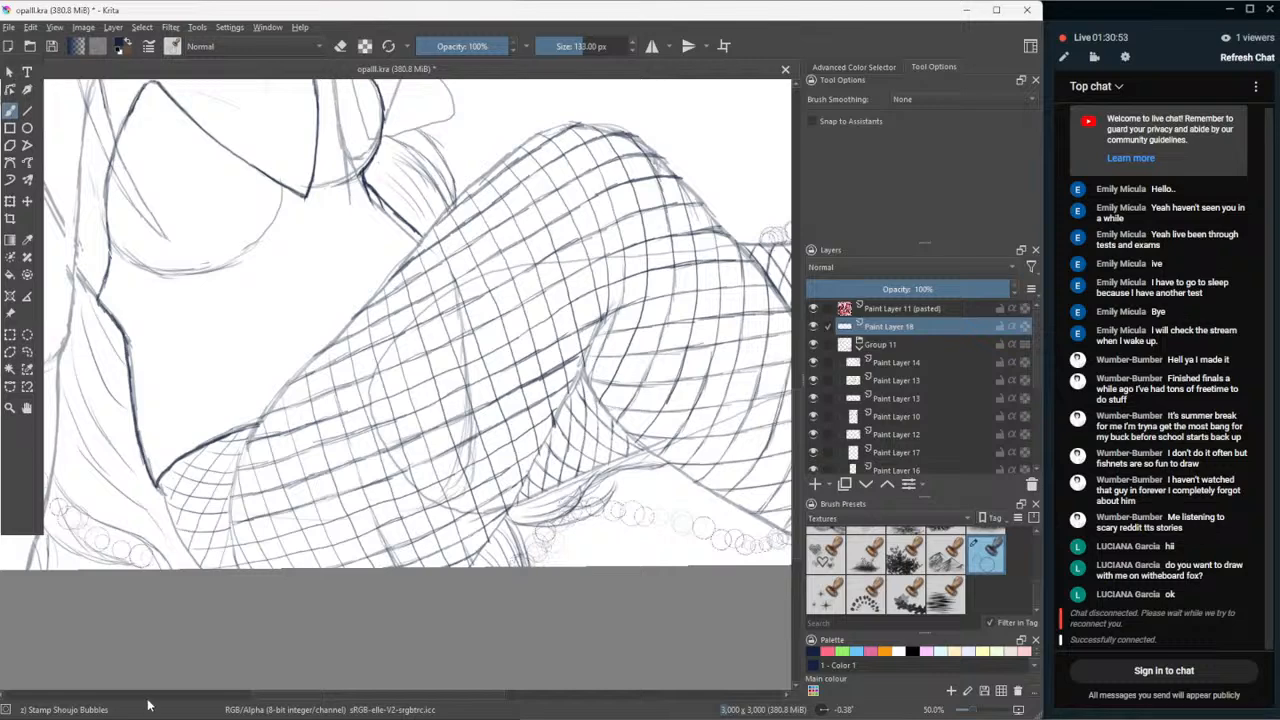
pyautogui.press('-')
pyautogui.press('-')
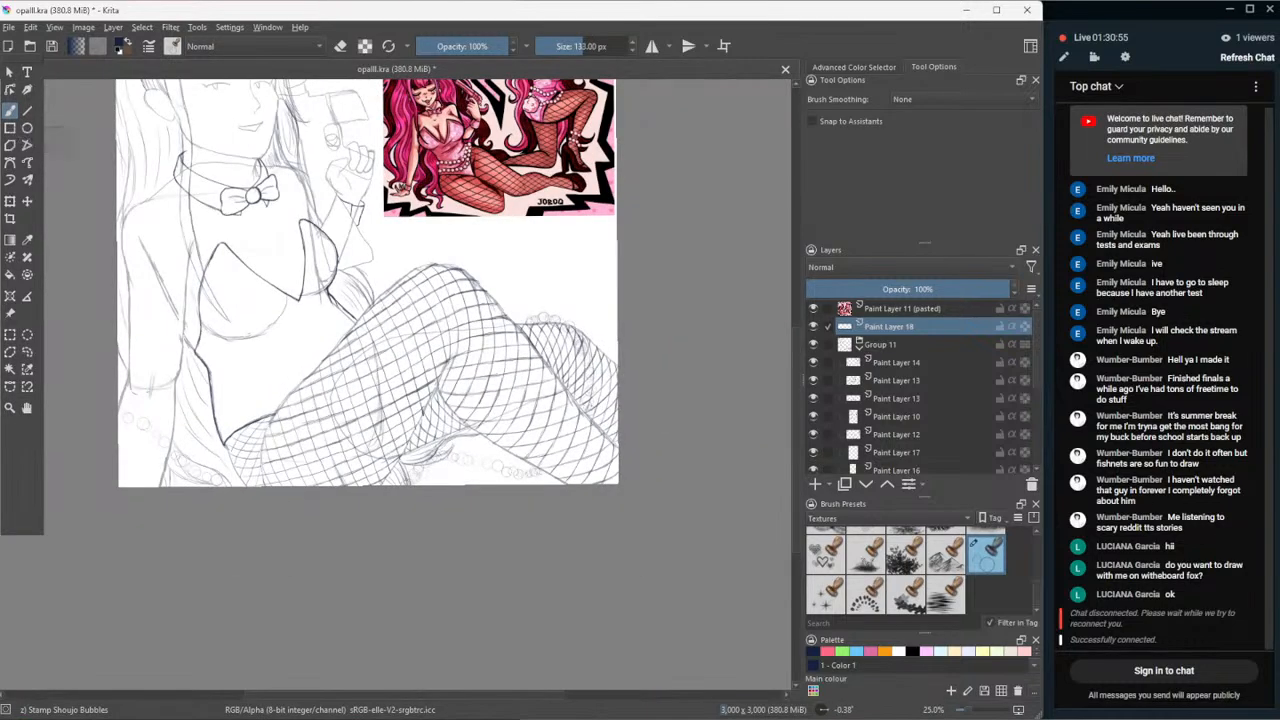
pyautogui.scroll(1, 394, 297)
pyautogui.scroll(-1, 395, 285)
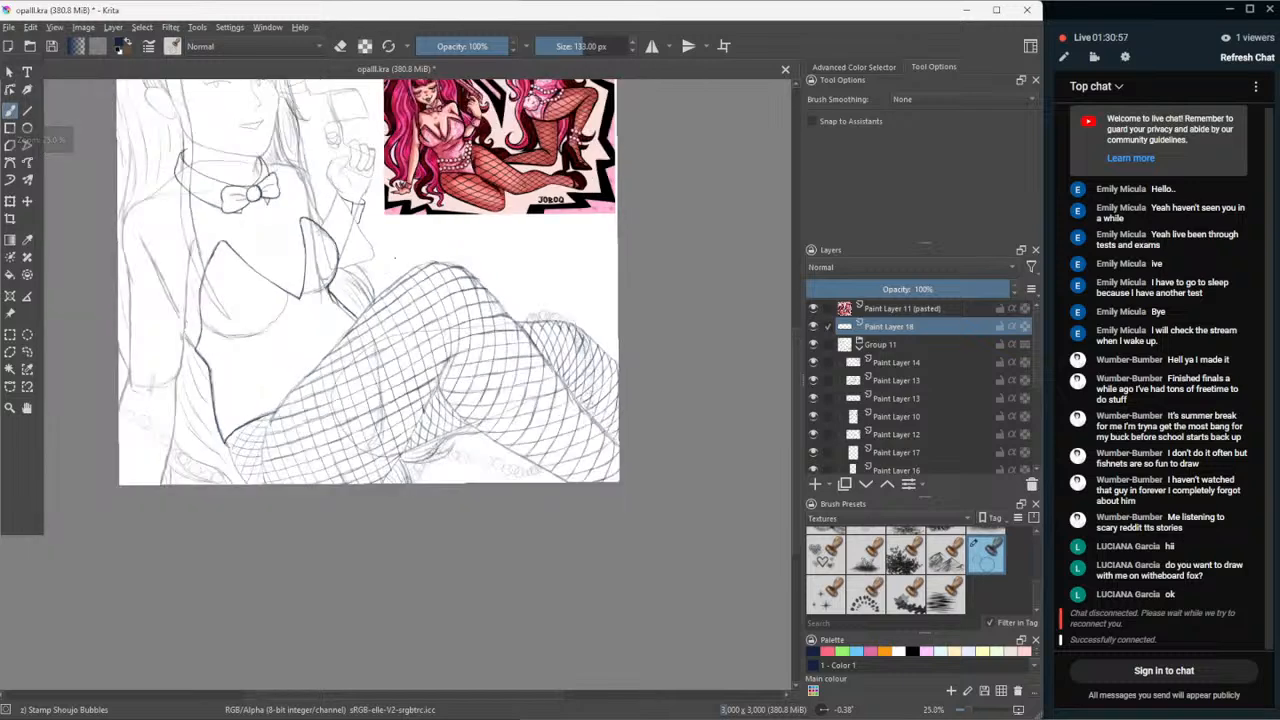
pyautogui.scroll(-1, 395, 258)
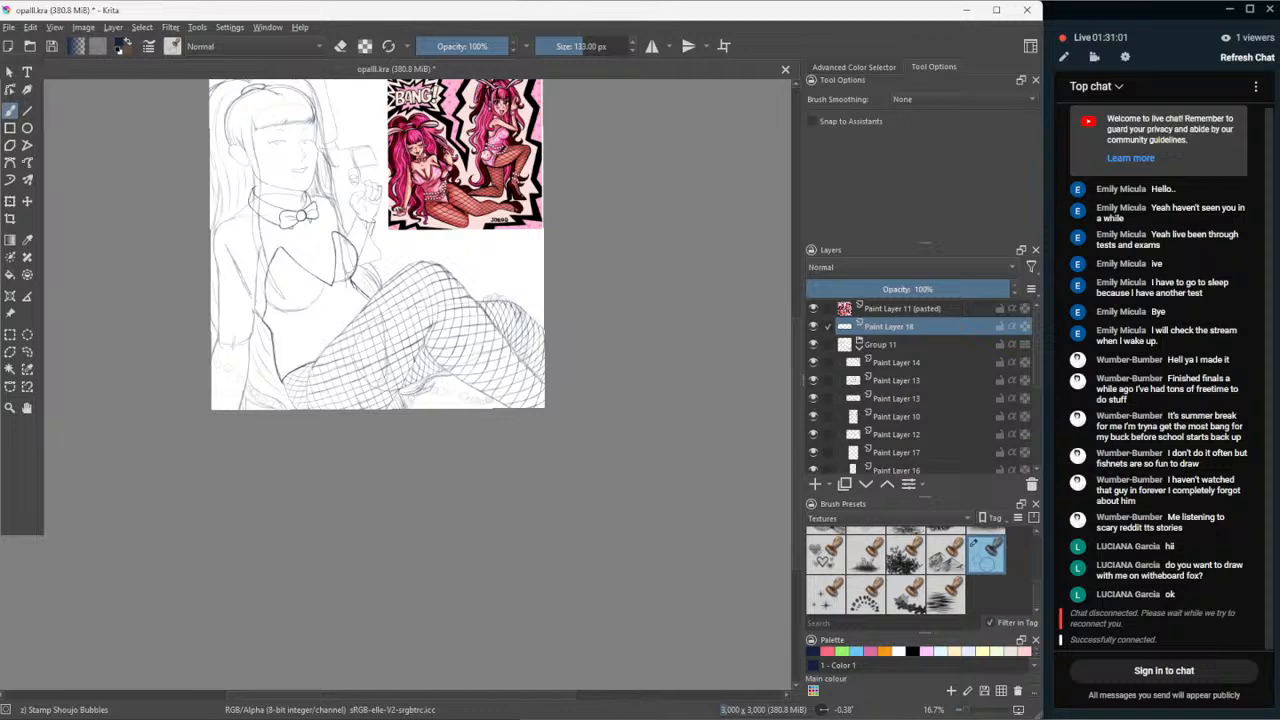
# - Hide and show the pasted reference layer to check the sketch with and without it
pyautogui.click(27, 407)
pyautogui.moveTo(218, 335); pyautogui.dragTo(212, 427)
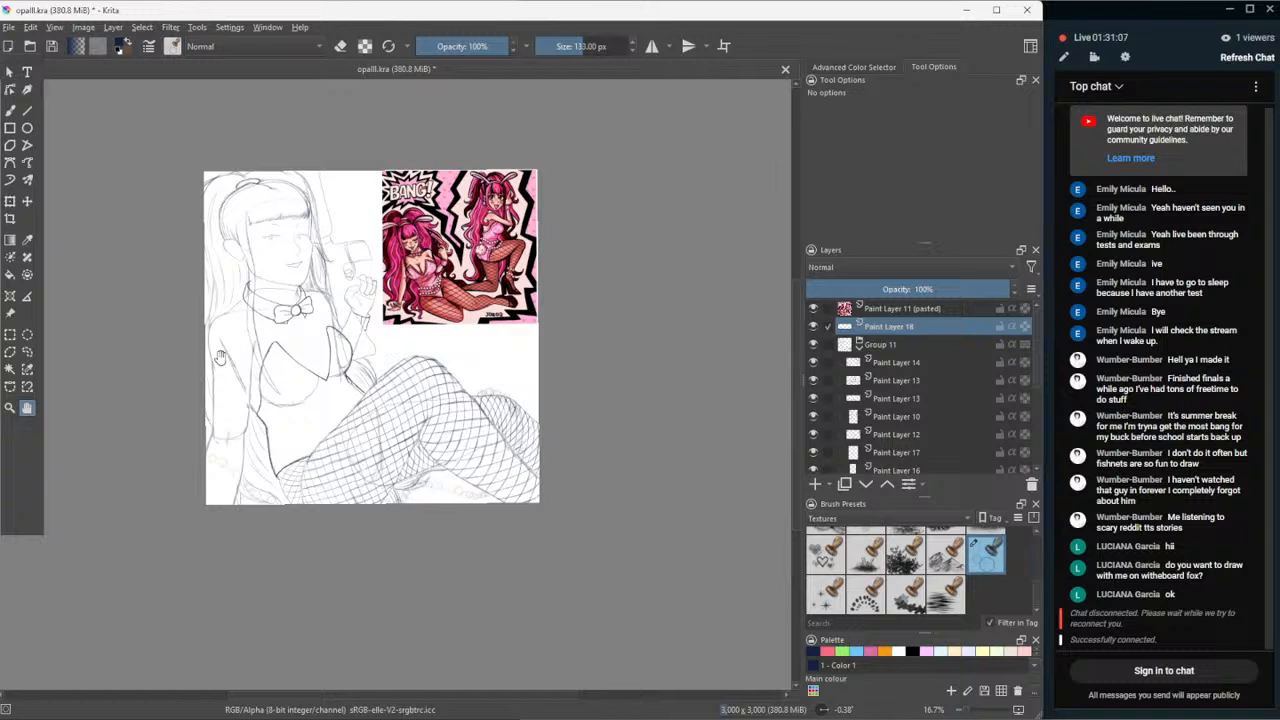
pyautogui.click(814, 309)
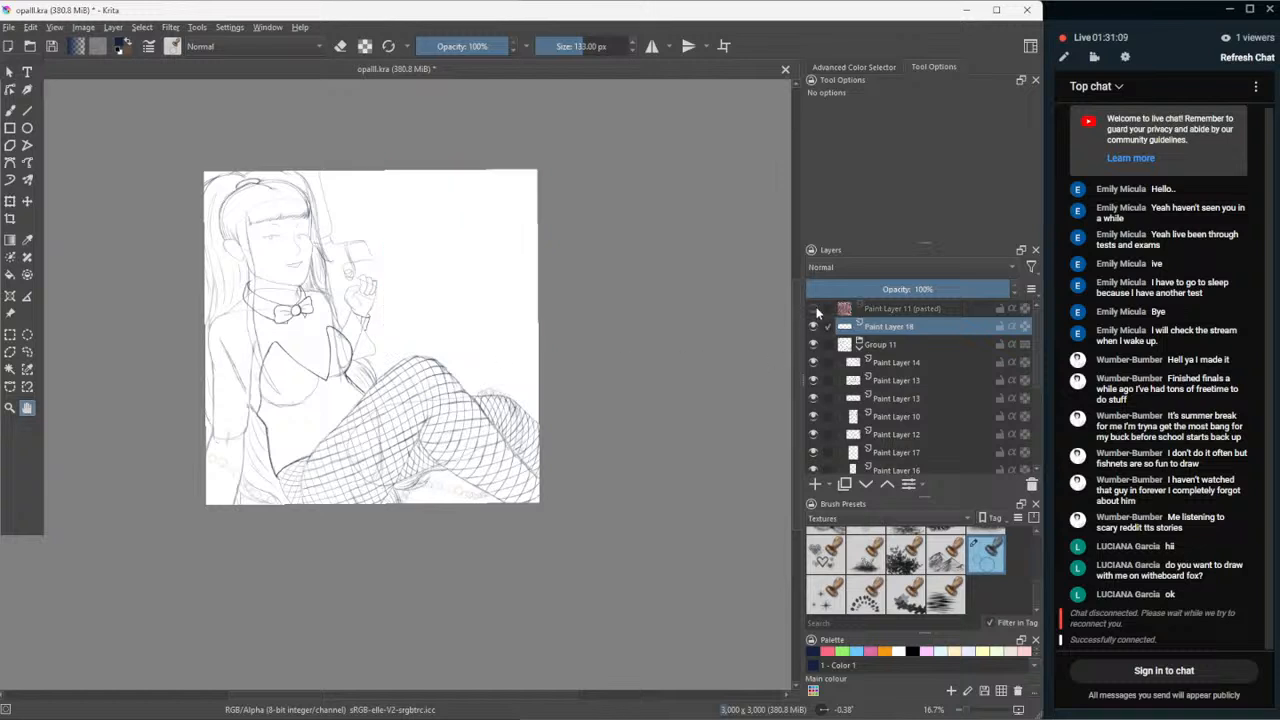
pyautogui.click(814, 309)
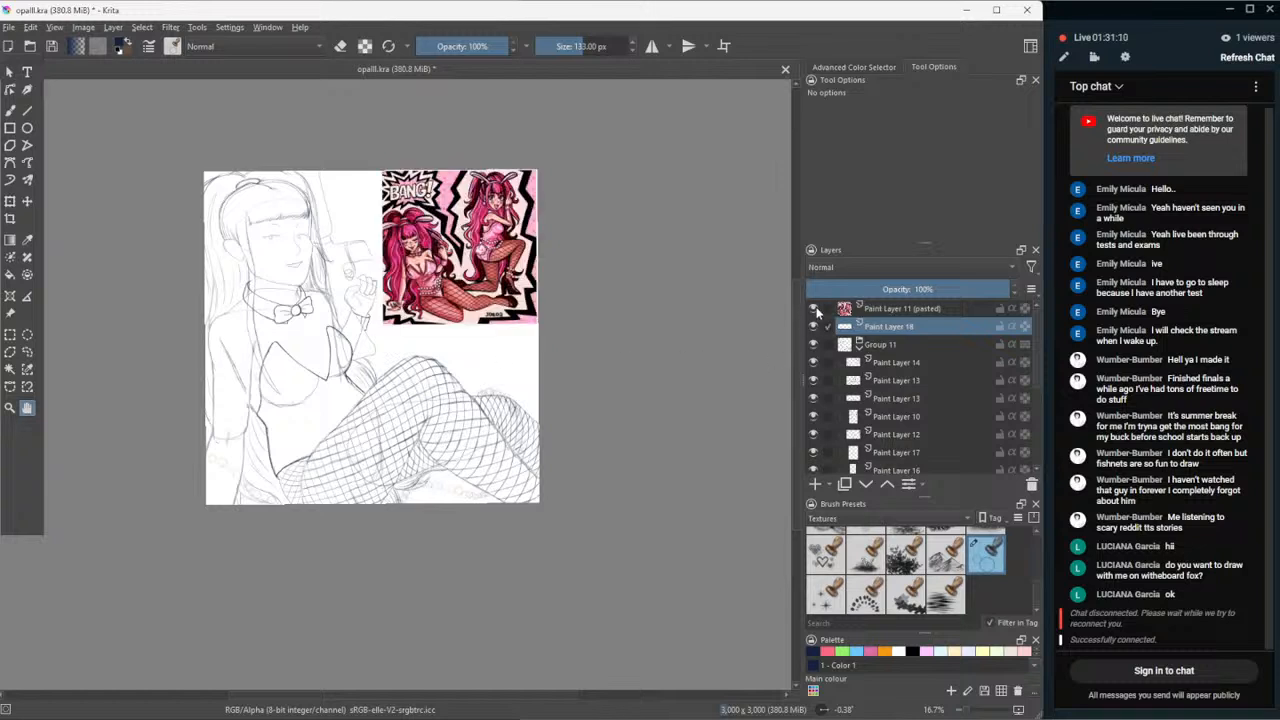
# - Try moving Paint Layer 18 with the Move tool, and undo the move
pyautogui.click(27, 201)
pyautogui.moveTo(447, 242)
pyautogui.mouseDown()
pyautogui.moveTo(395, 258)
pyautogui.moveTo(345, 310)
pyautogui.mouseUp()
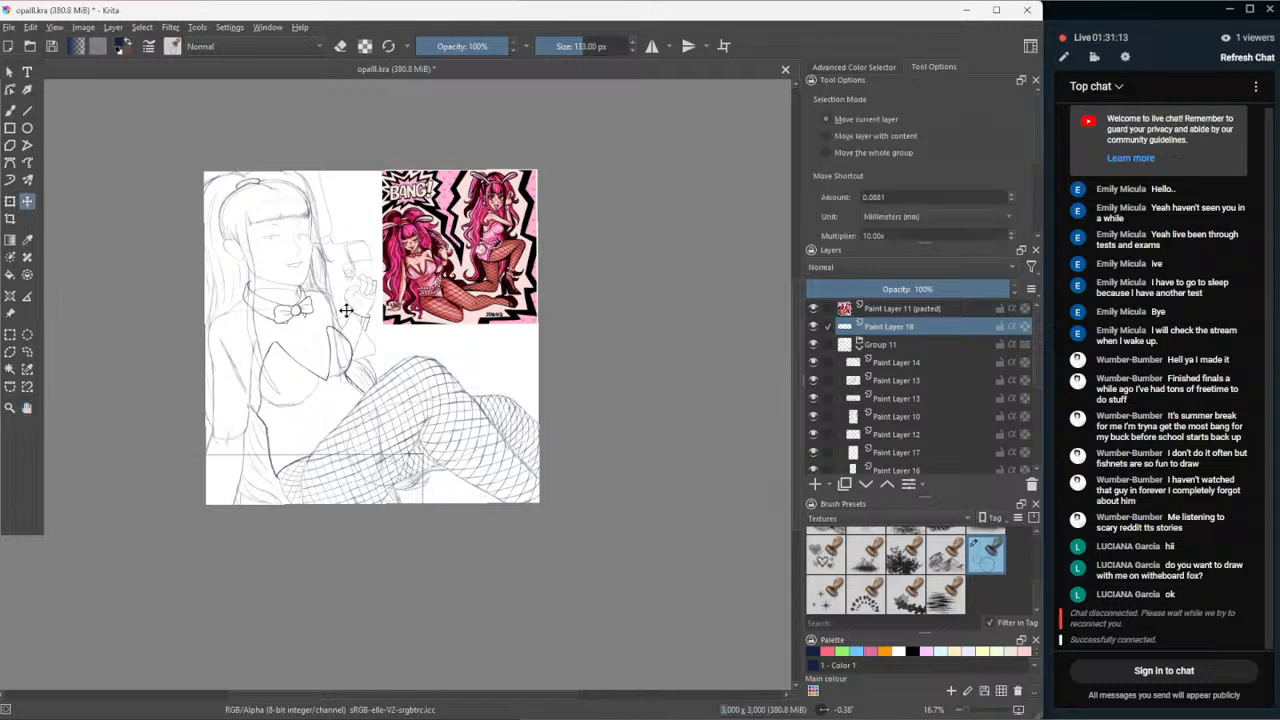
pyautogui.hotkey('ctrl', 'z')
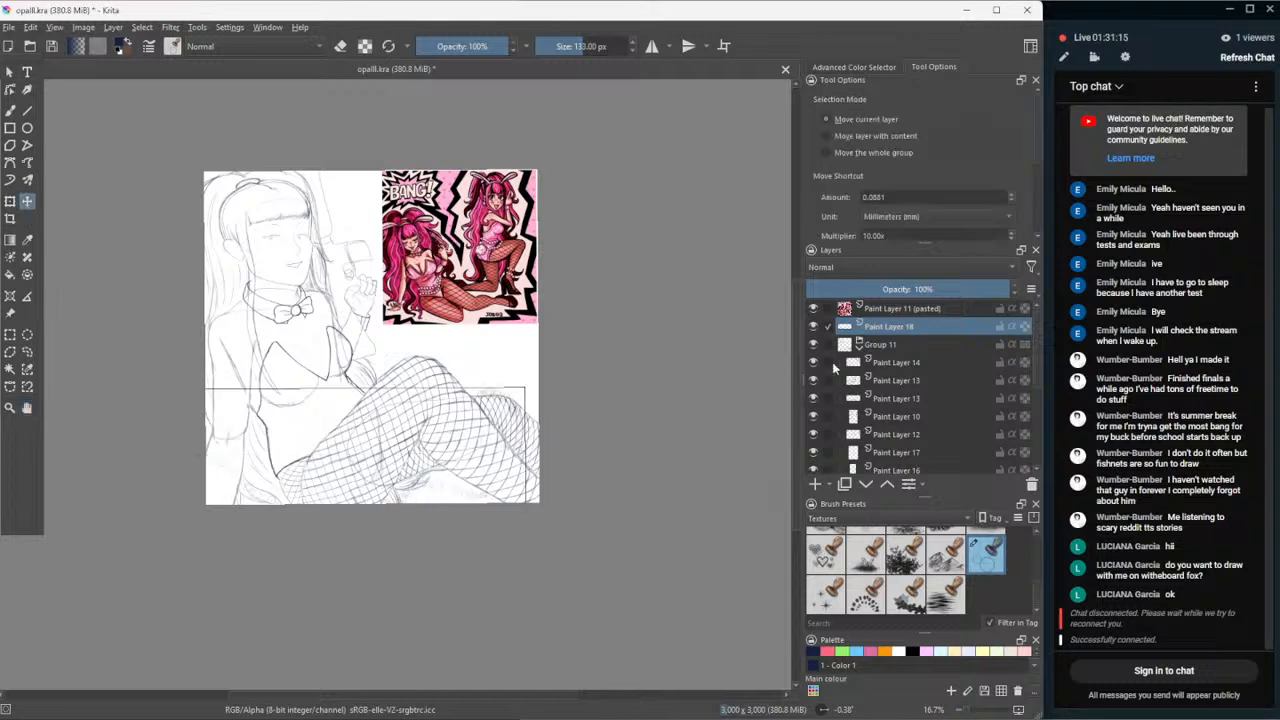
# - Select Paint Layer 11 (pasted) and look through the Move tool's selection mode, shortcut and position options
pyautogui.click(867, 311)
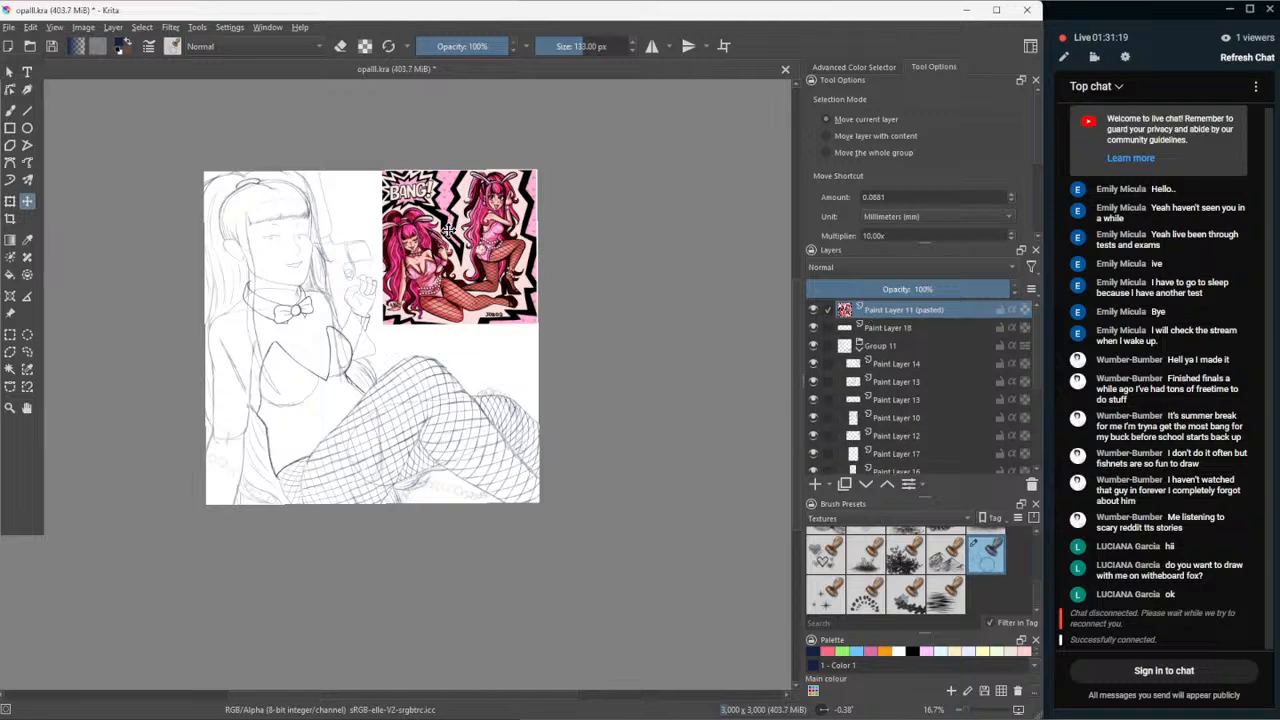
pyautogui.scroll(-1, 920, 213)
pyautogui.scroll(-3, 836, 209)
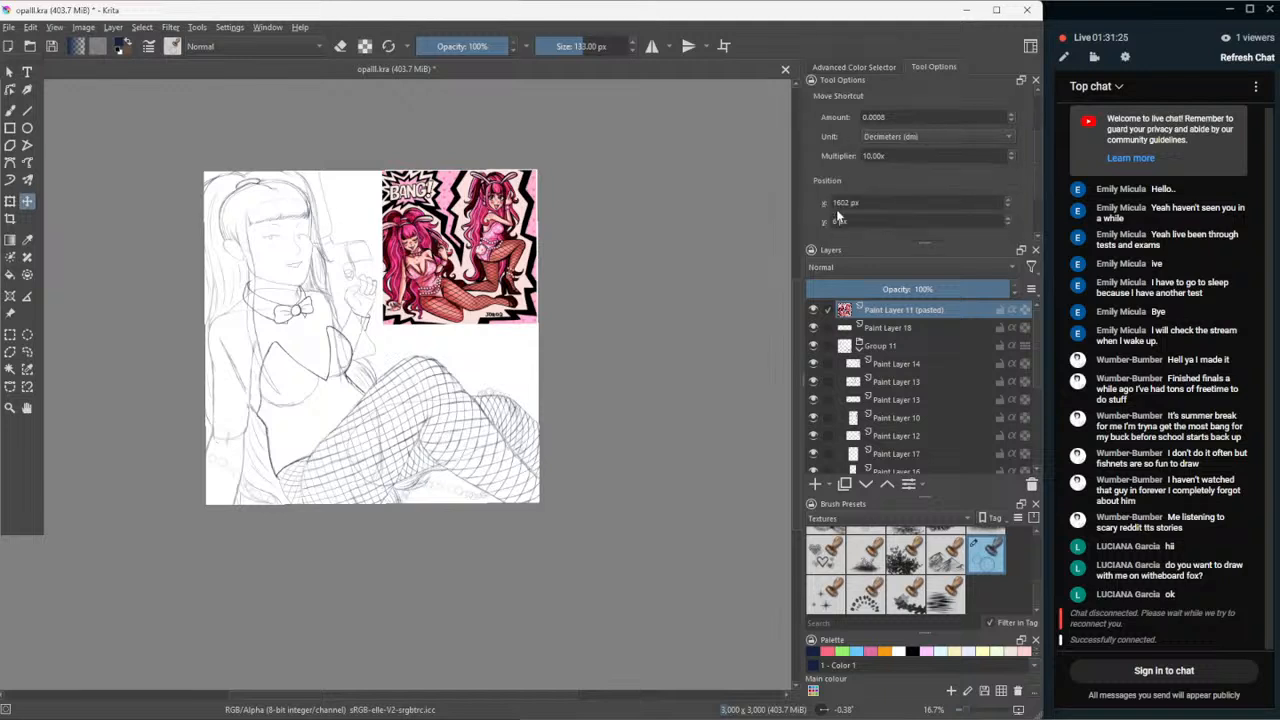
pyautogui.scroll(3, 838, 214)
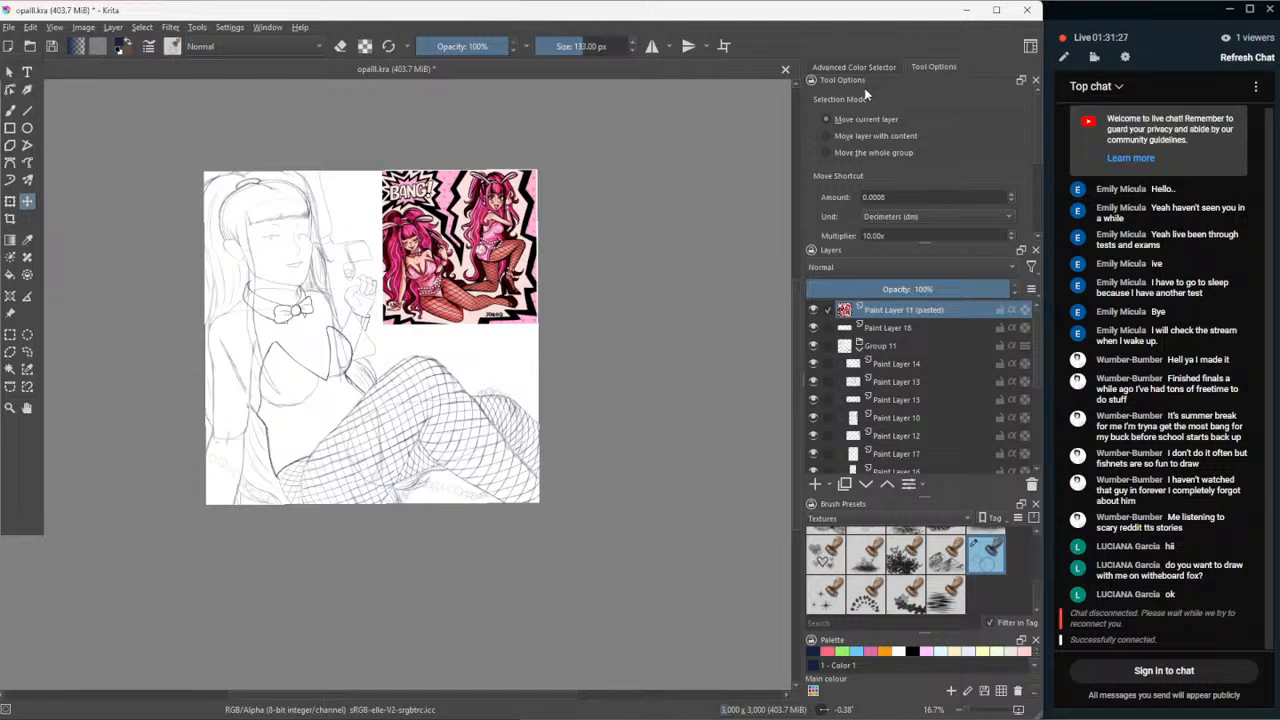
# - Switch to the freehand brush, check its brush smoothing choices and the Advanced Color Selector, and return to the tool options
pyautogui.click(11, 112)
pyautogui.click(913, 99)
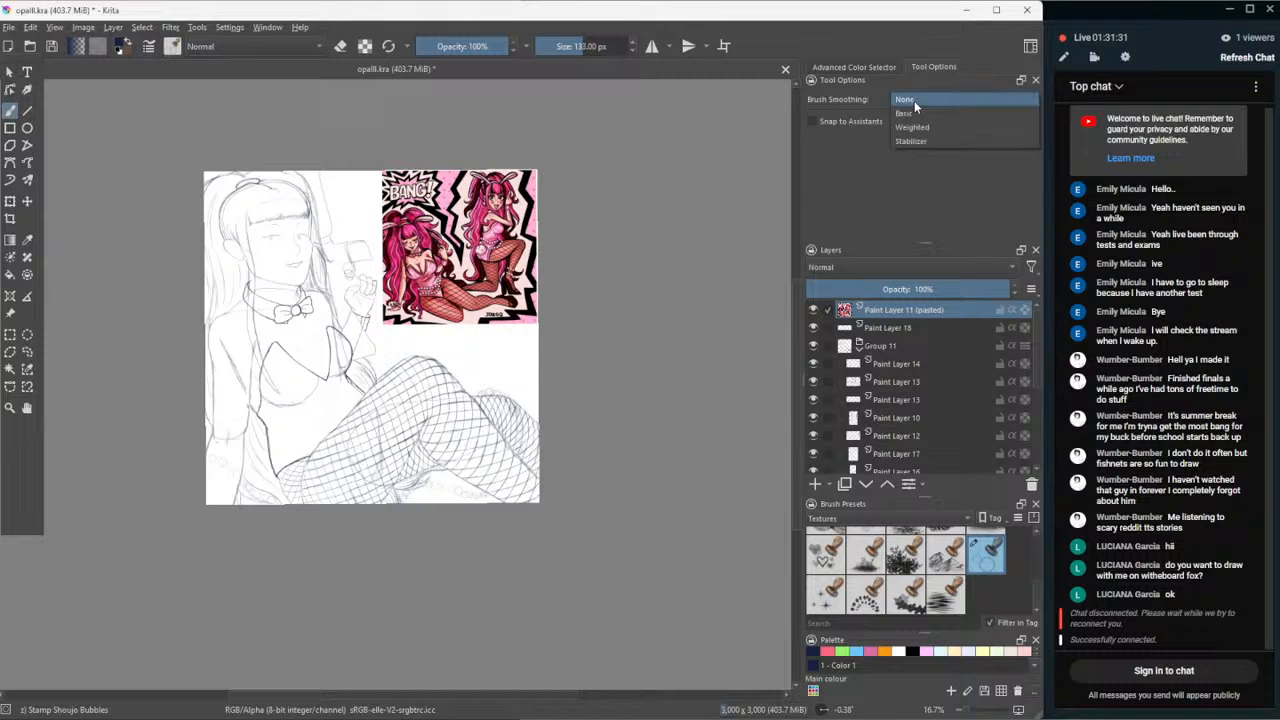
pyautogui.click(857, 69)
pyautogui.click(935, 67)
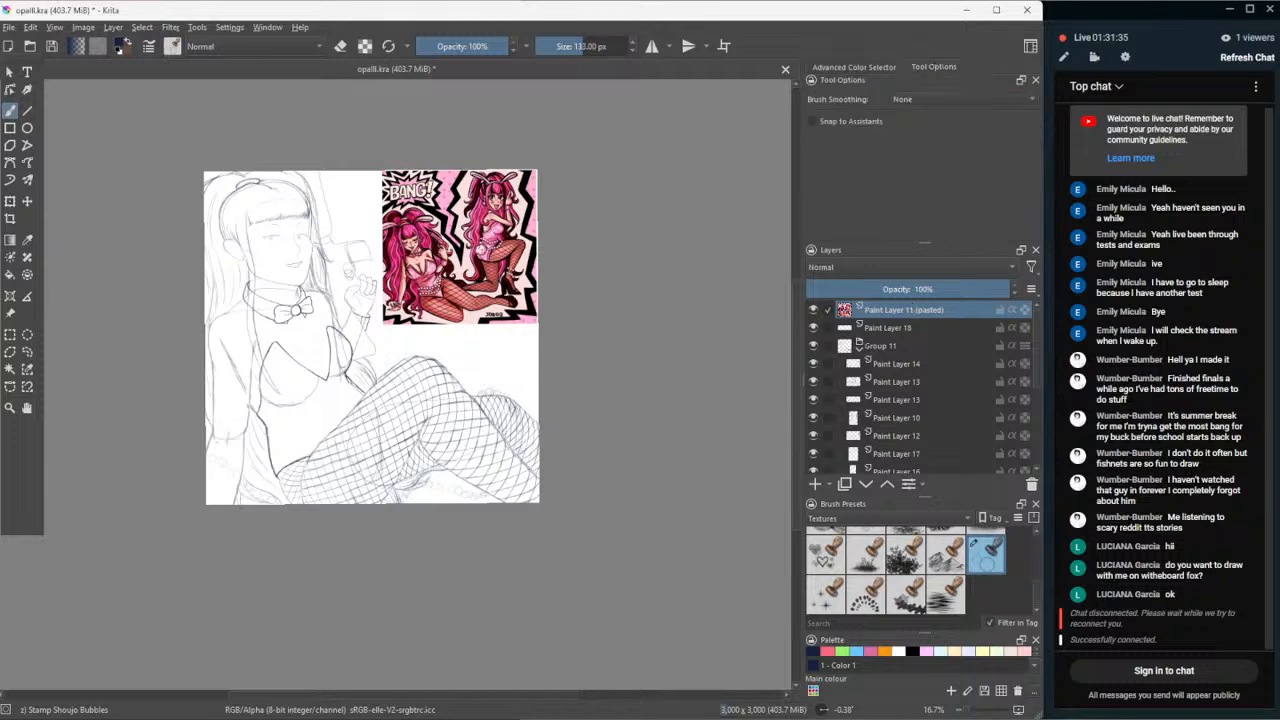
# - Move the pasted reference image to the lower-left corner of the canvas
pyautogui.click(27, 201)
pyautogui.moveTo(490, 313); pyautogui.dragTo(319, 478)
# - Collapse Group 11 and Group 5 in the layer stack, briefly toggling Paint Layer 4 to check its contents
pyautogui.scroll(-1, 921, 352)
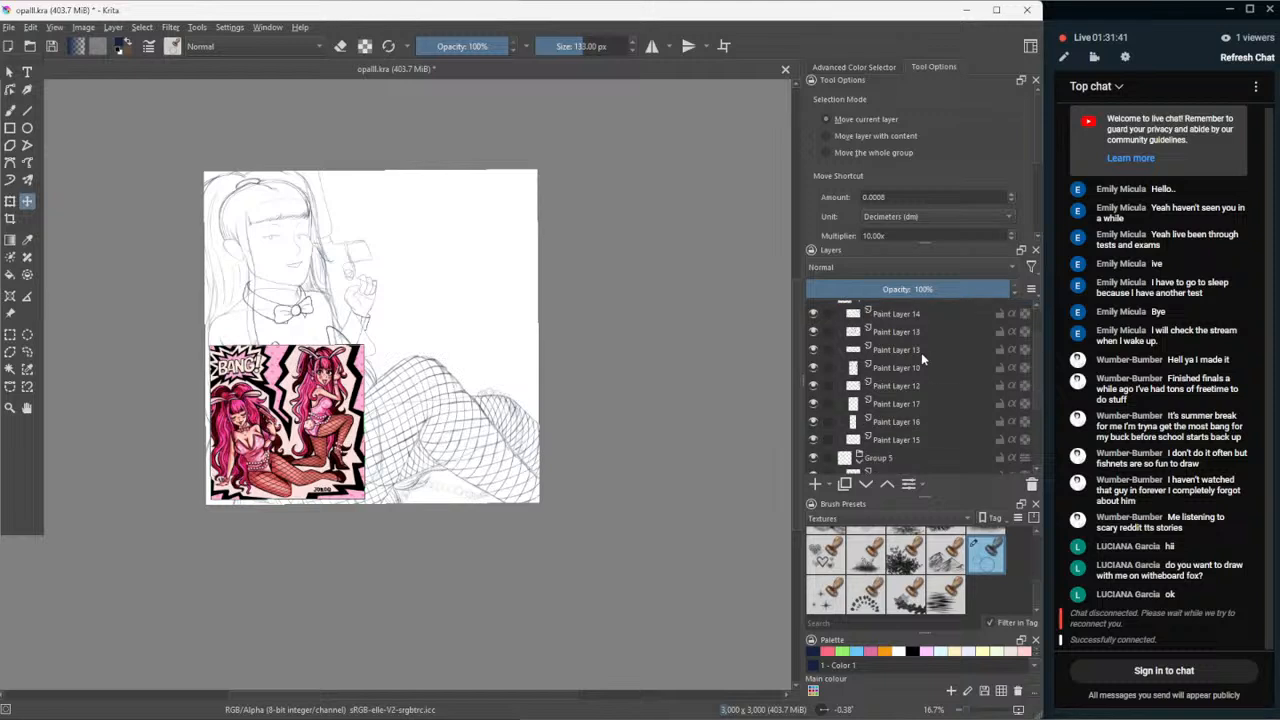
pyautogui.scroll(1, 872, 345)
pyautogui.click(860, 344)
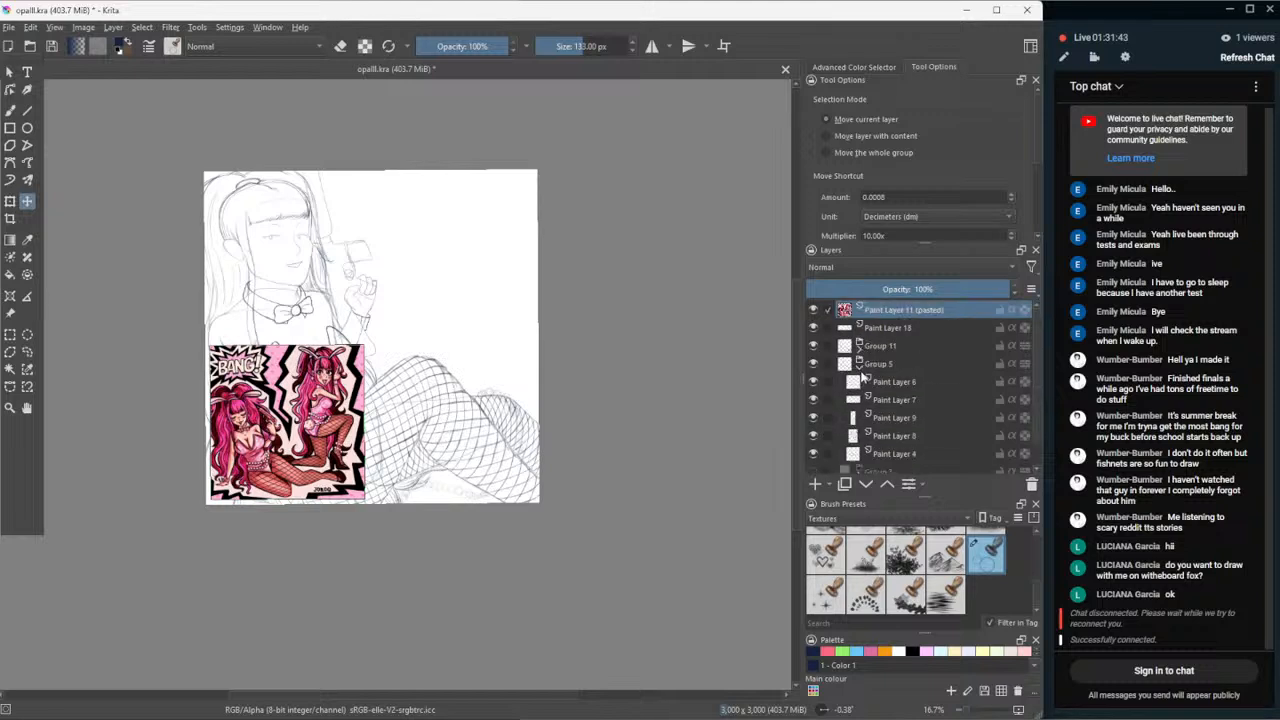
pyautogui.click(816, 454)
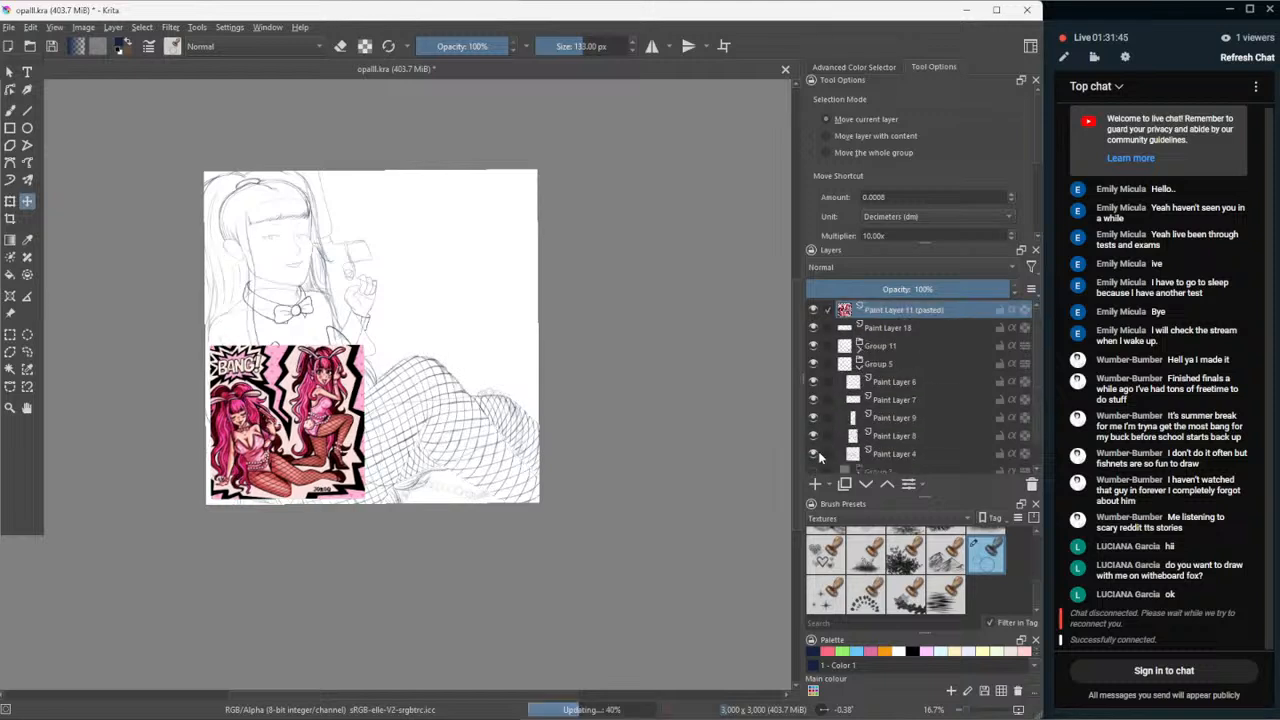
pyautogui.click(816, 454)
pyautogui.click(859, 364)
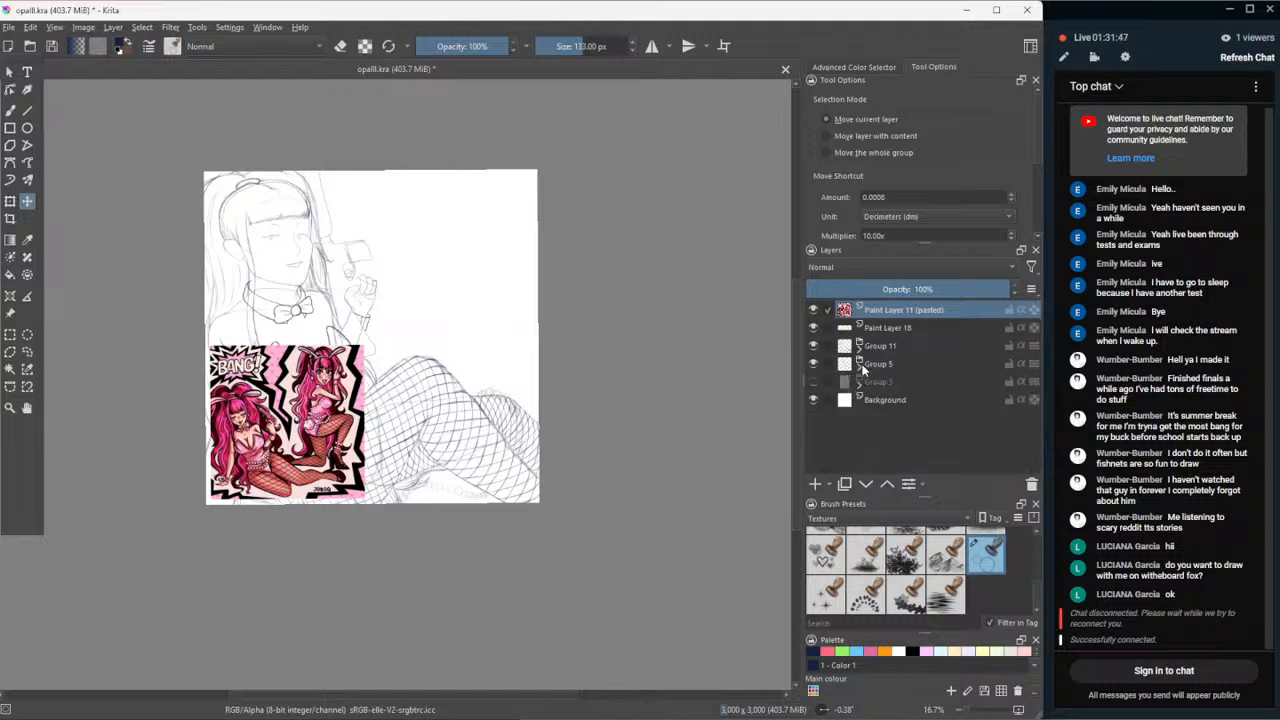
# - Hide Group 5, Group 11 and Paint Layer 18, and show Group 3 with the back-view figure
pyautogui.click(813, 364)
pyautogui.click(814, 346)
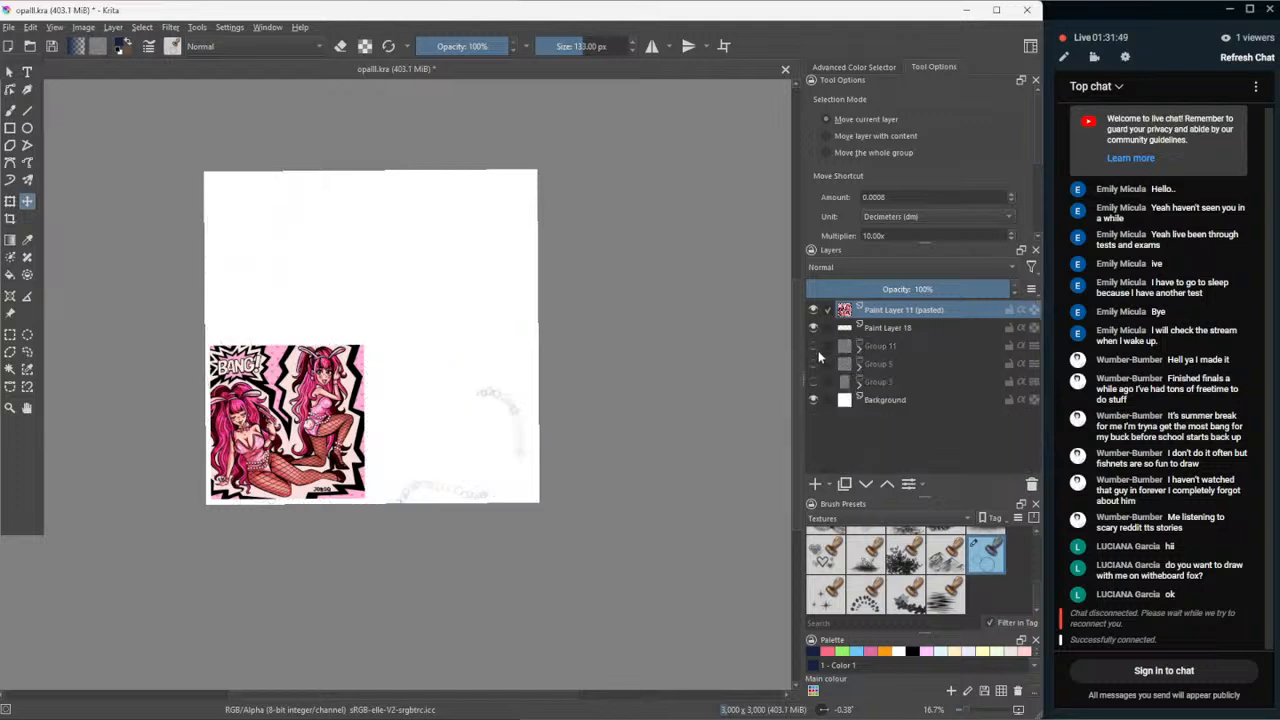
pyautogui.click(813, 381)
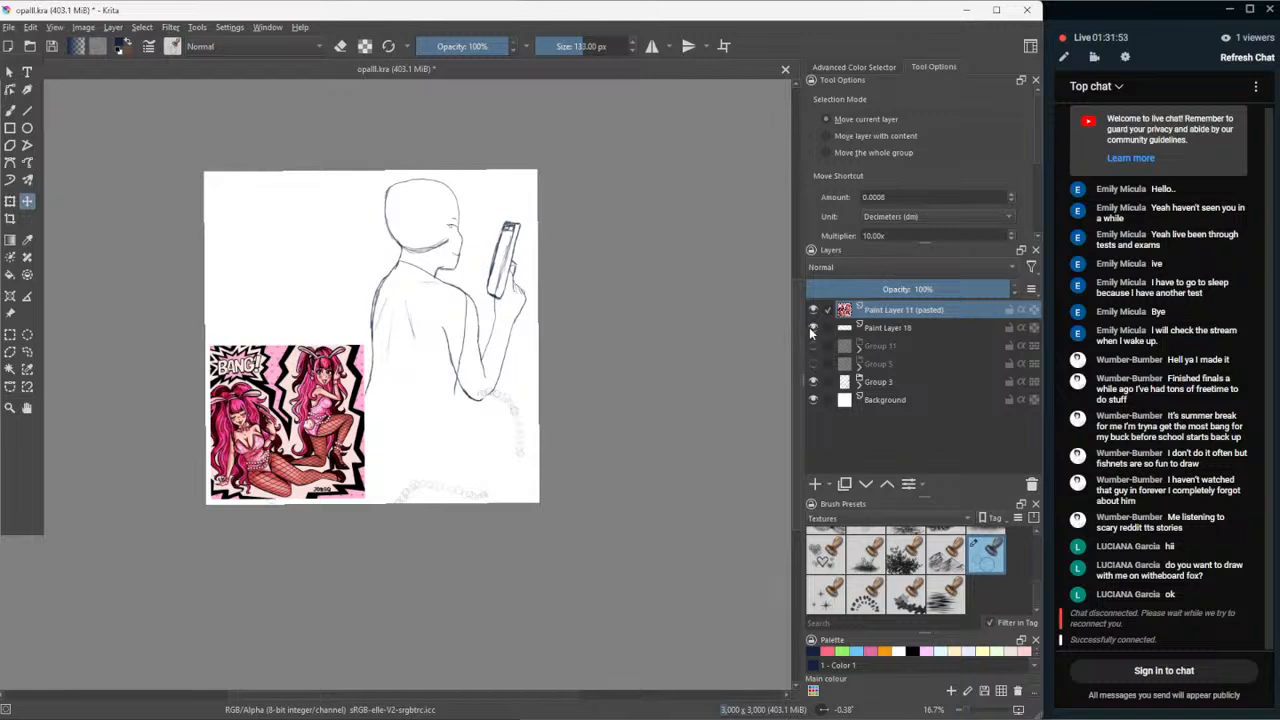
pyautogui.click(812, 331)
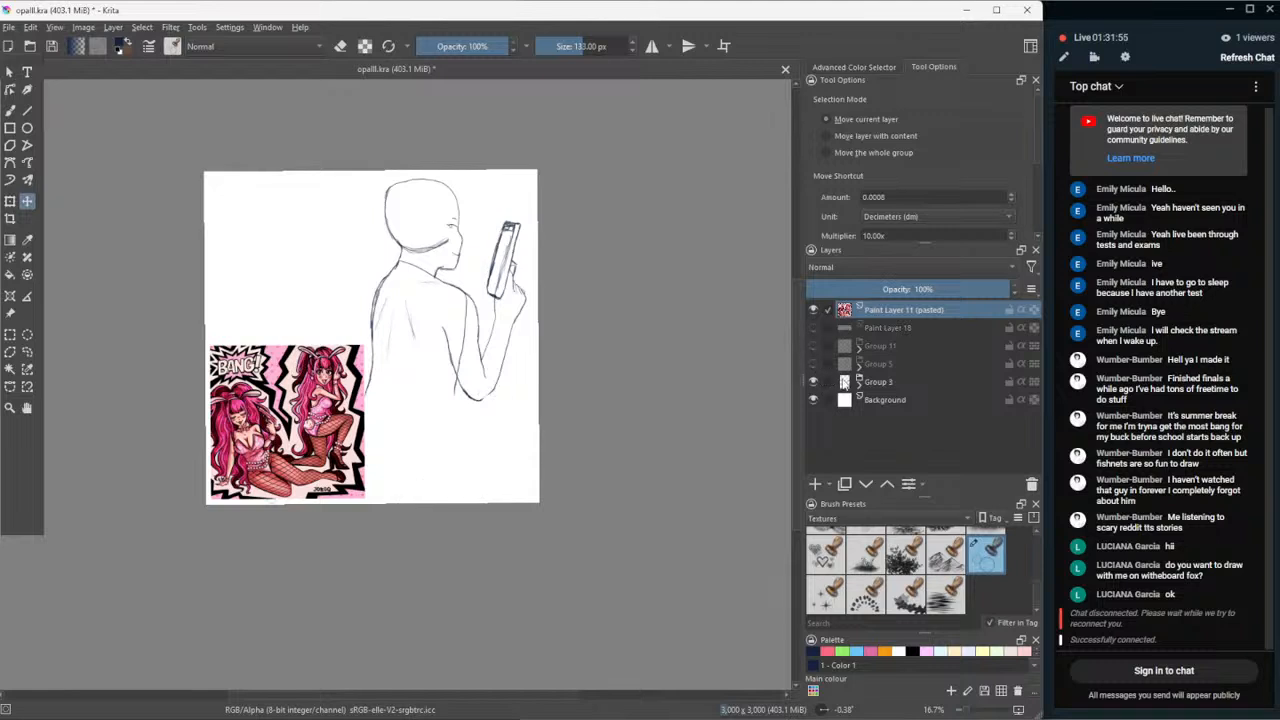
# - Add a new paint layer directly above Group 3 and place it in its own group
pyautogui.click(843, 382)
pyautogui.click(813, 364)
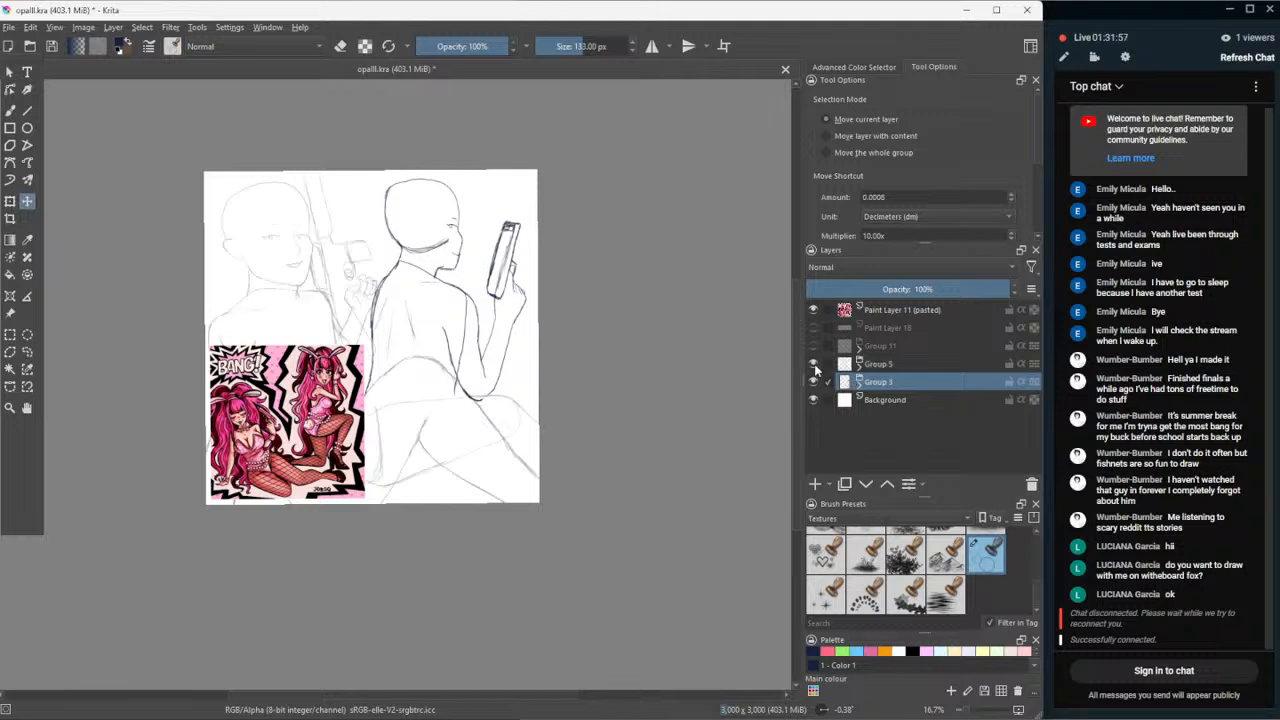
pyautogui.click(814, 366)
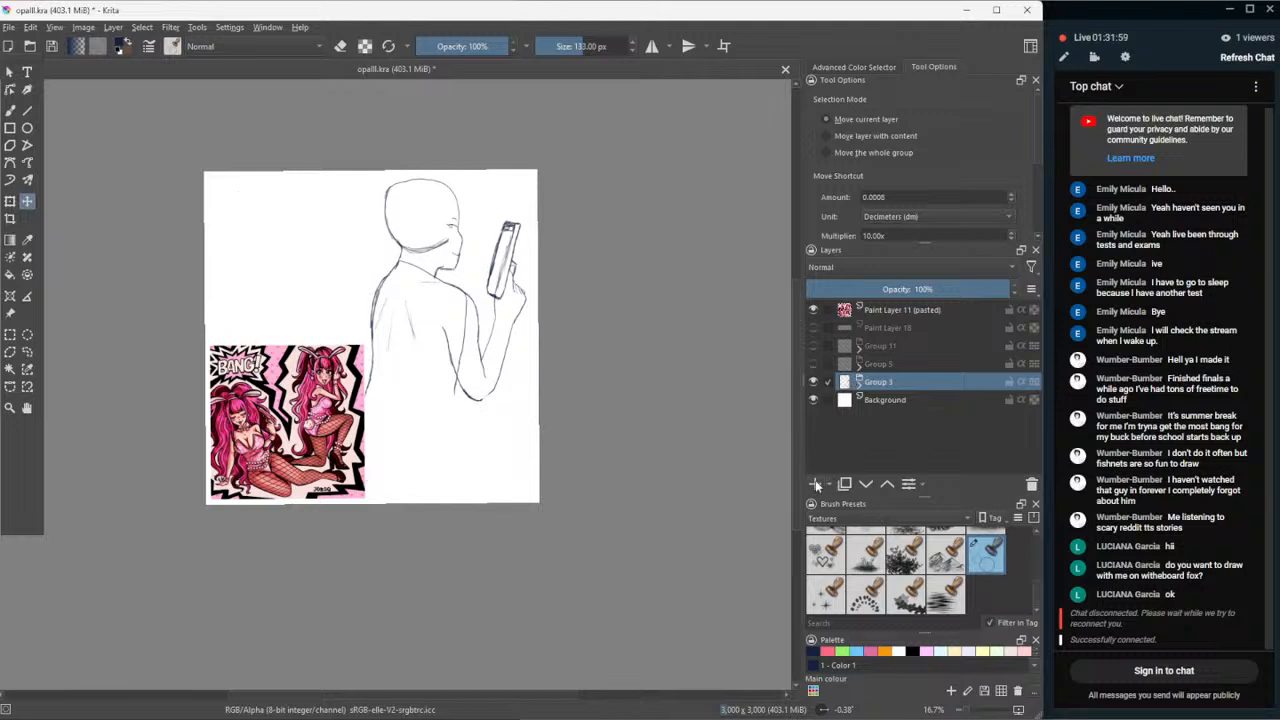
pyautogui.click(815, 483)
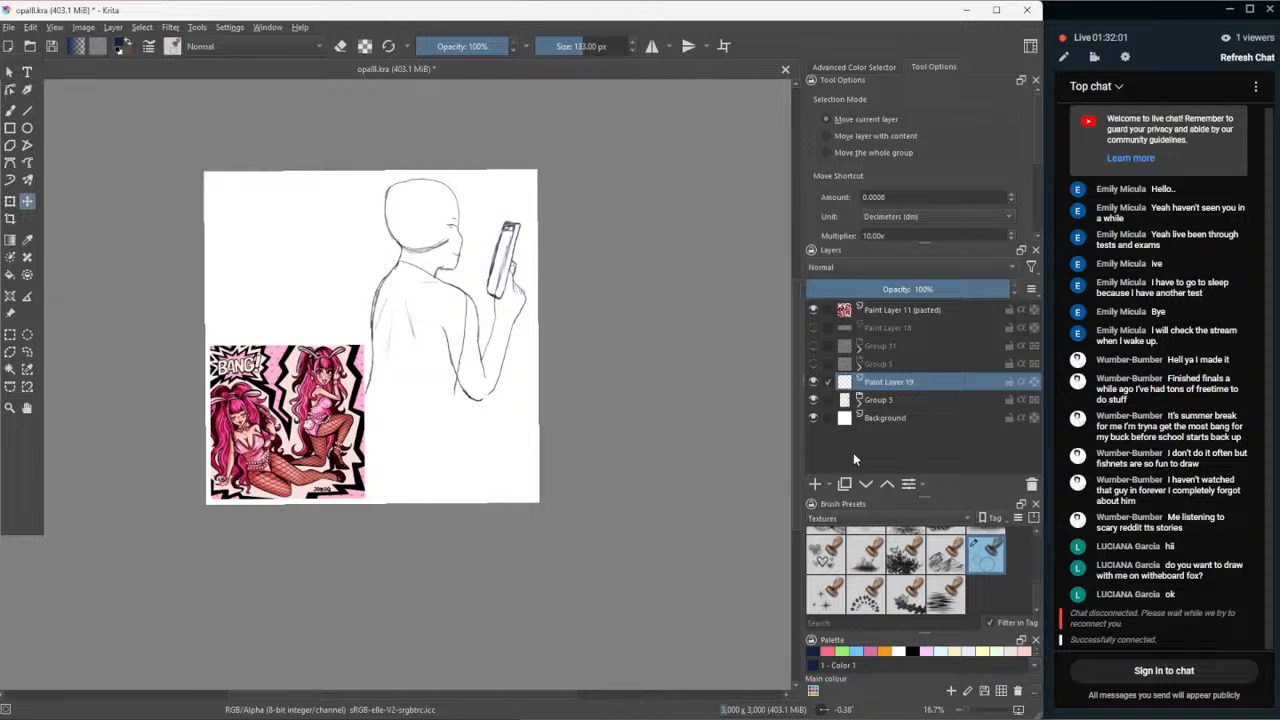
pyautogui.hotkey('ctrl', 'g')
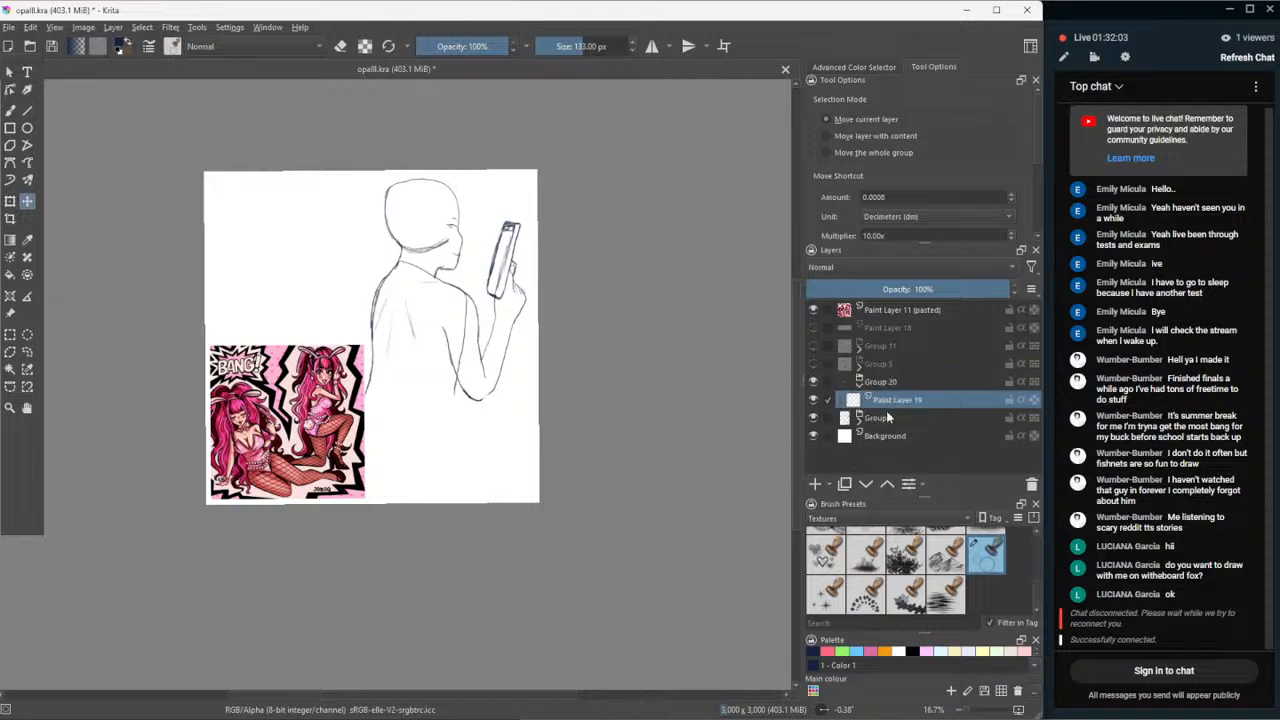
# - Lower Group 3's opacity to 37% and make Paint Layer 19 the active drawing layer
pyautogui.click(887, 417)
pyautogui.click(882, 289)
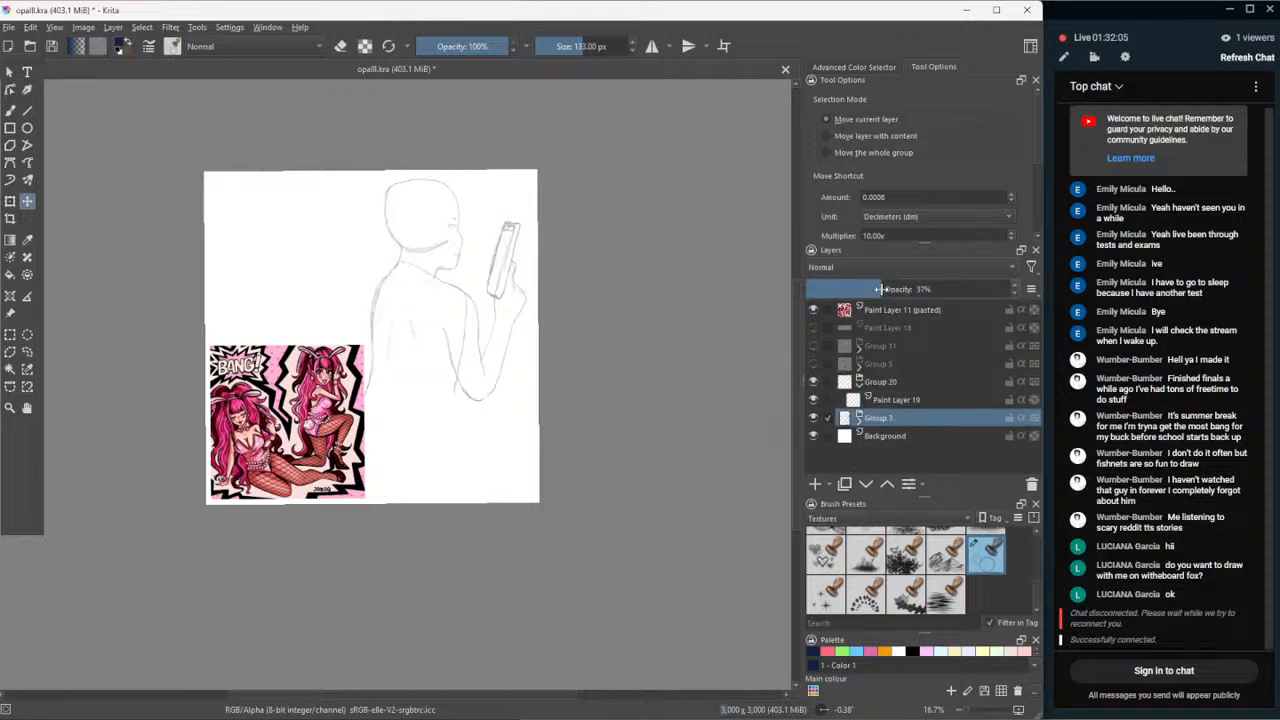
pyautogui.click(935, 401)
pyautogui.scroll(1, 374, 321)
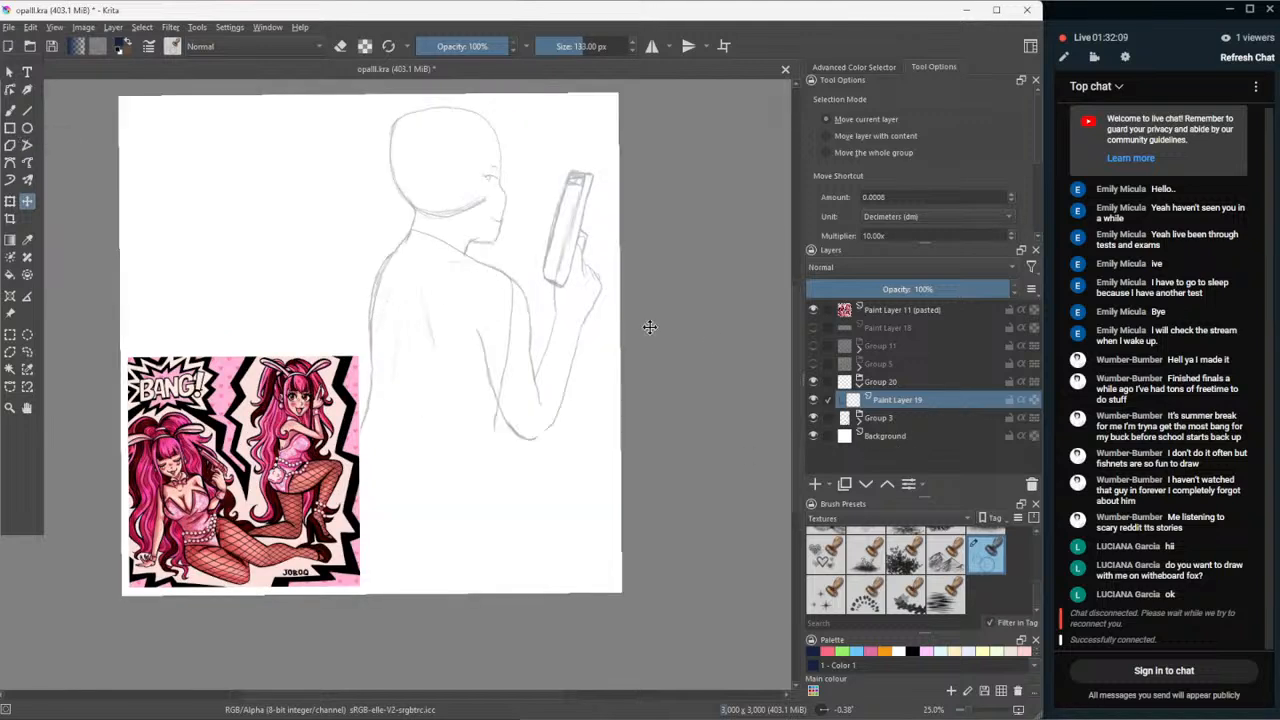
pyautogui.click(815, 419)
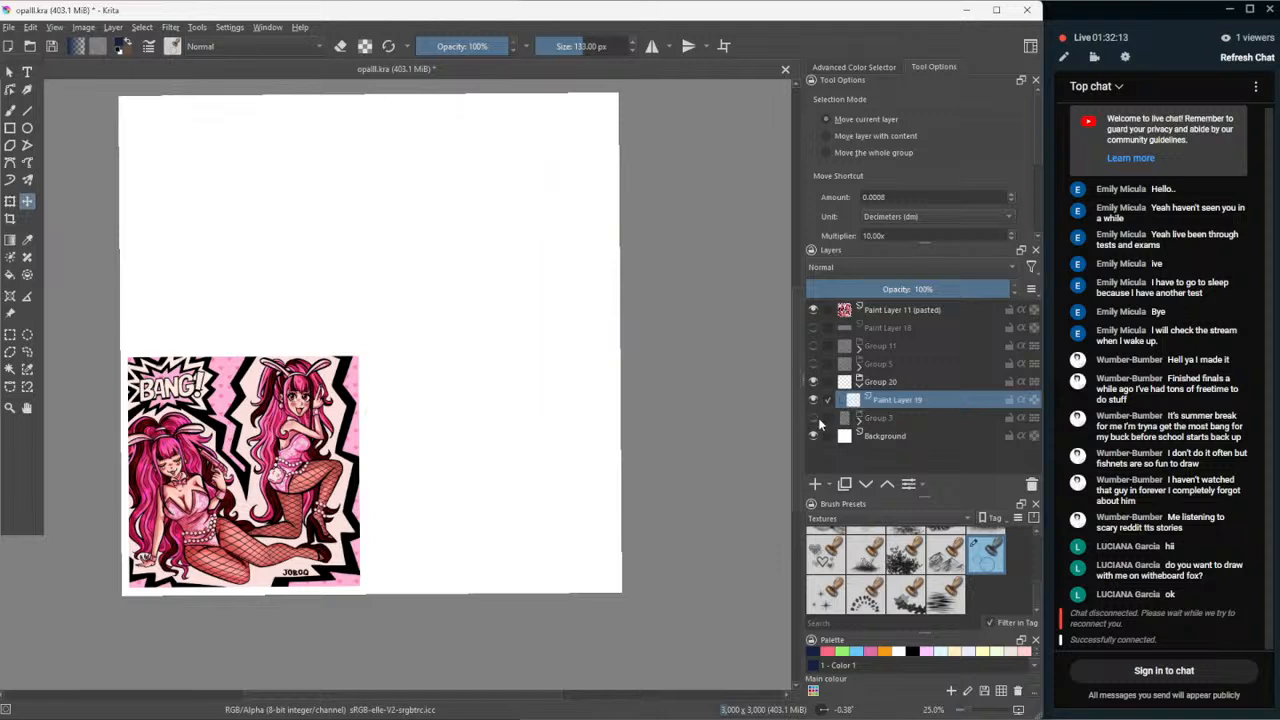
pyautogui.click(818, 423)
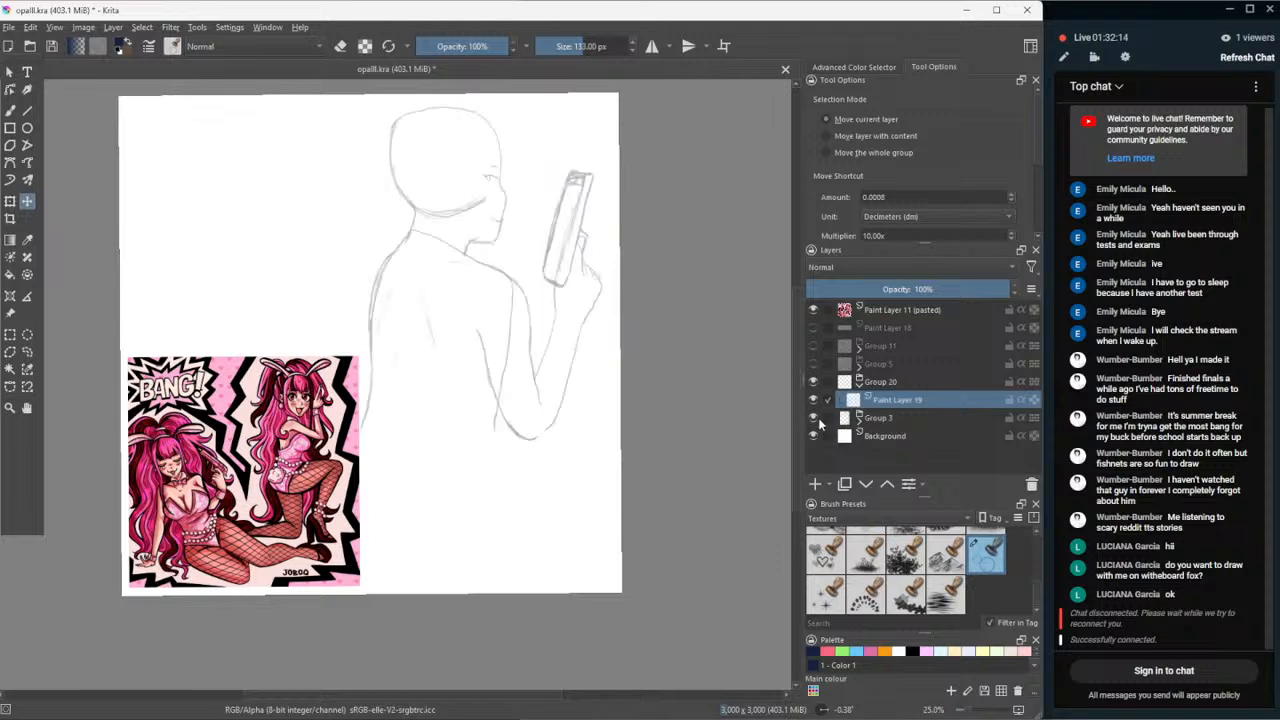
# - Switch to the freehand brush and choose the Pencil-2 preset from the My Favorites brush tag
pyautogui.click(10, 111)
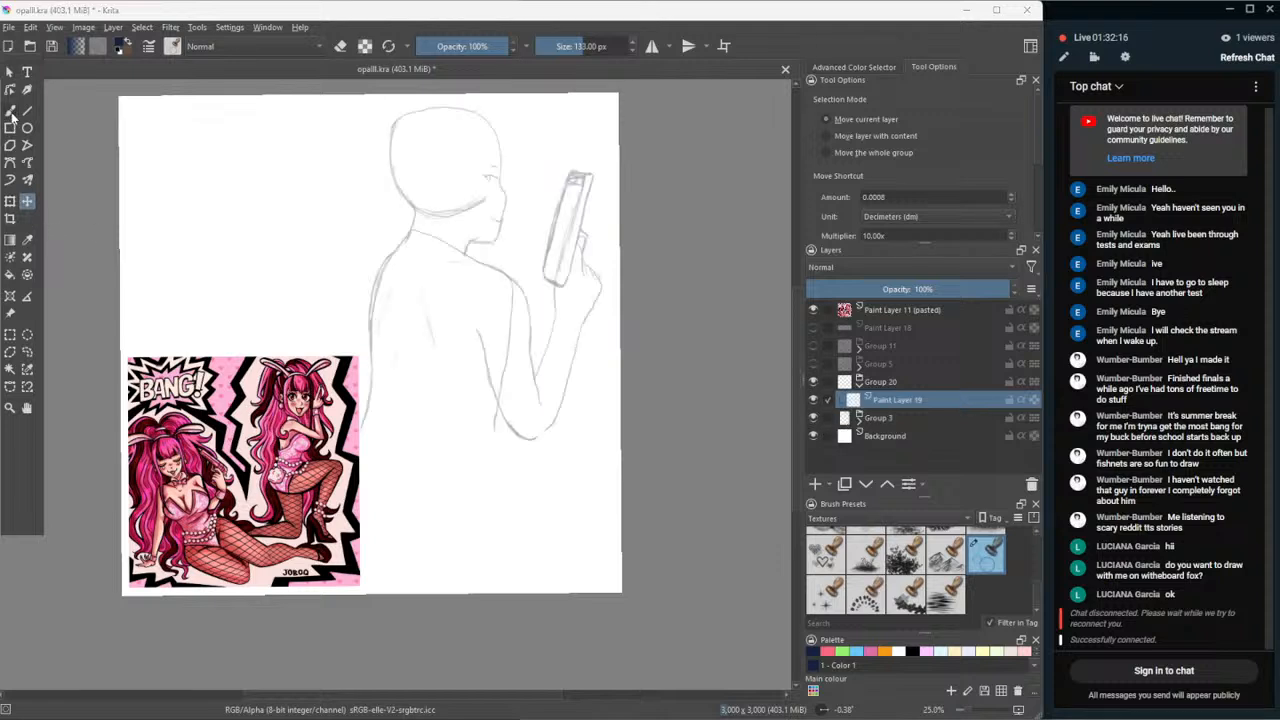
pyautogui.click(880, 518)
pyautogui.click(845, 362)
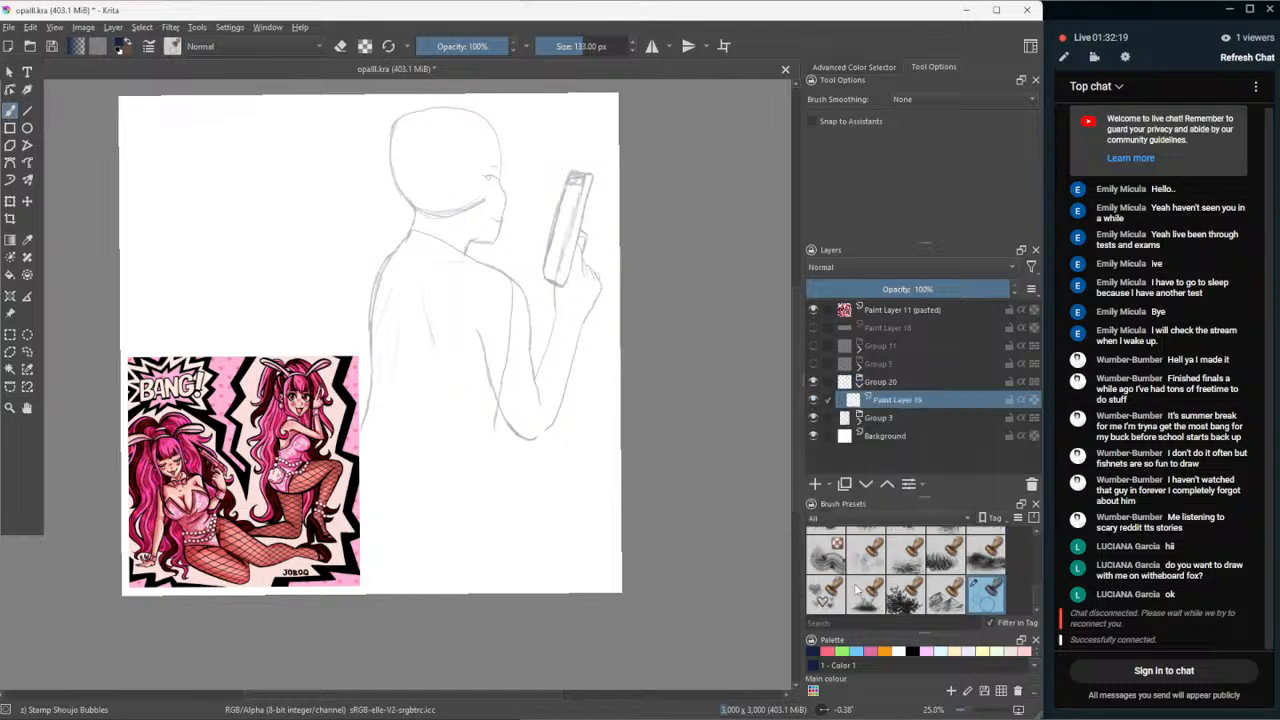
pyautogui.scroll(-3, 855, 590)
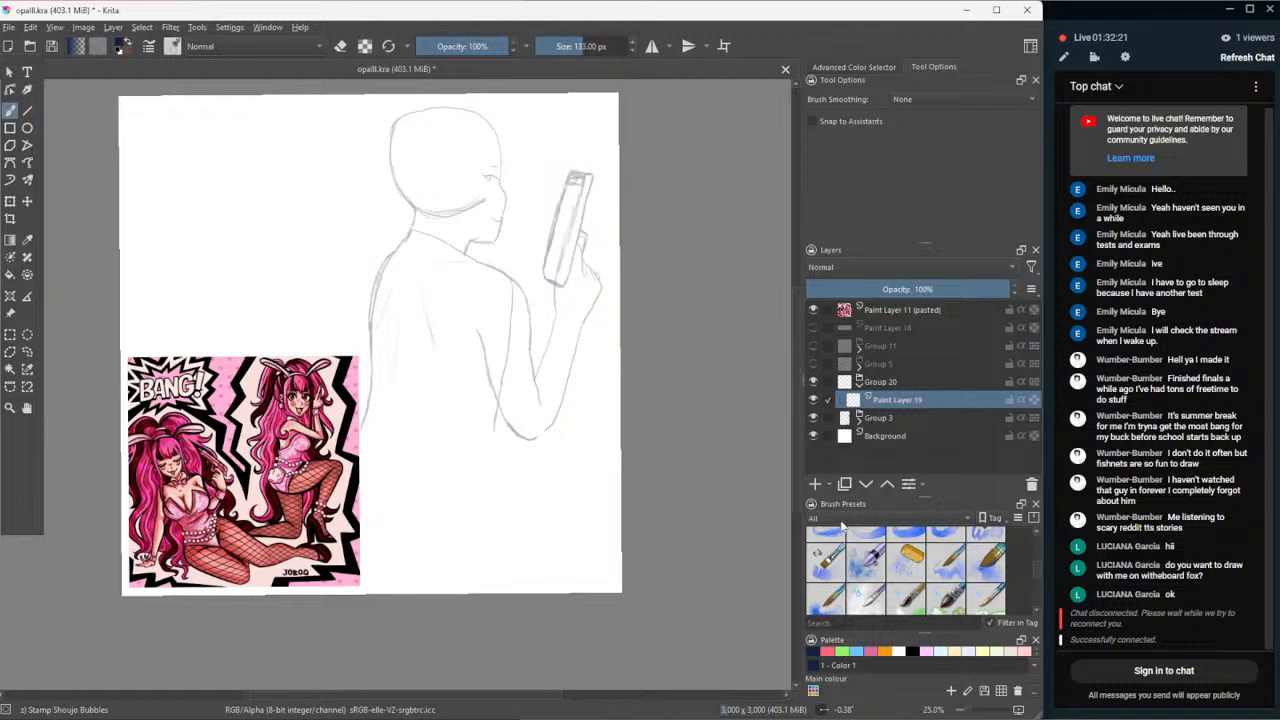
pyautogui.click(845, 520)
pyautogui.click(828, 686)
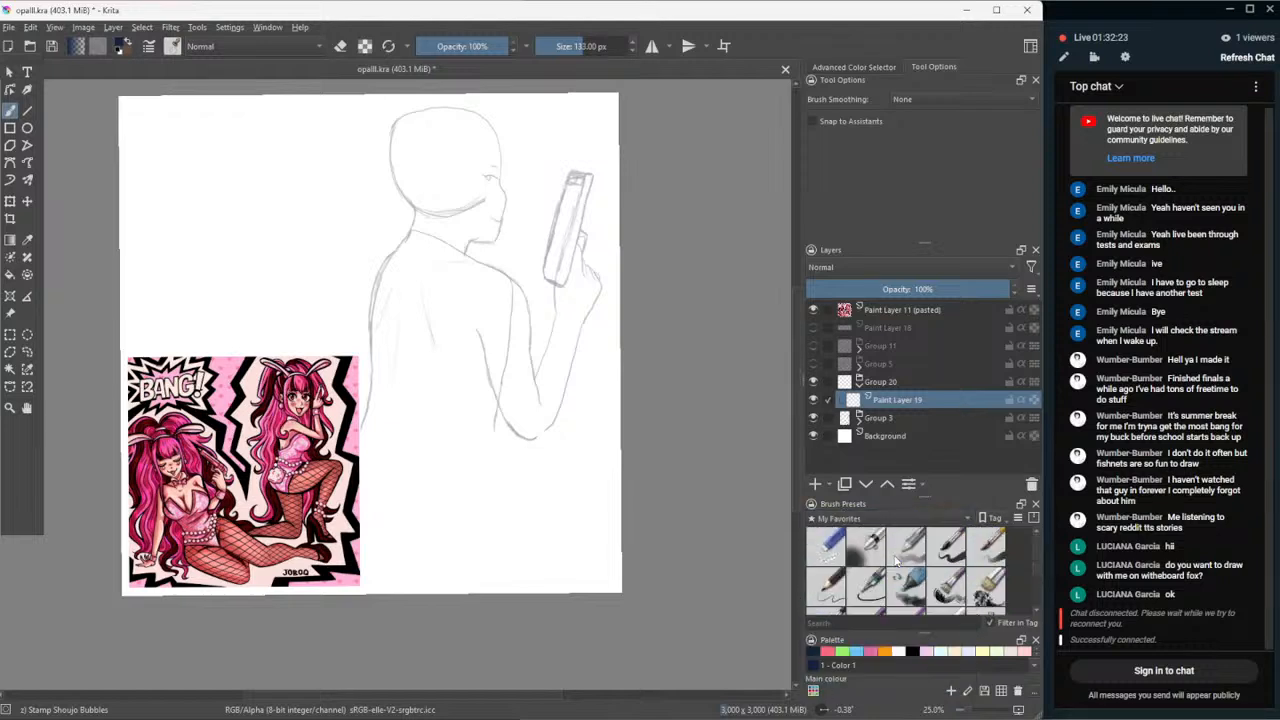
pyautogui.click(828, 588)
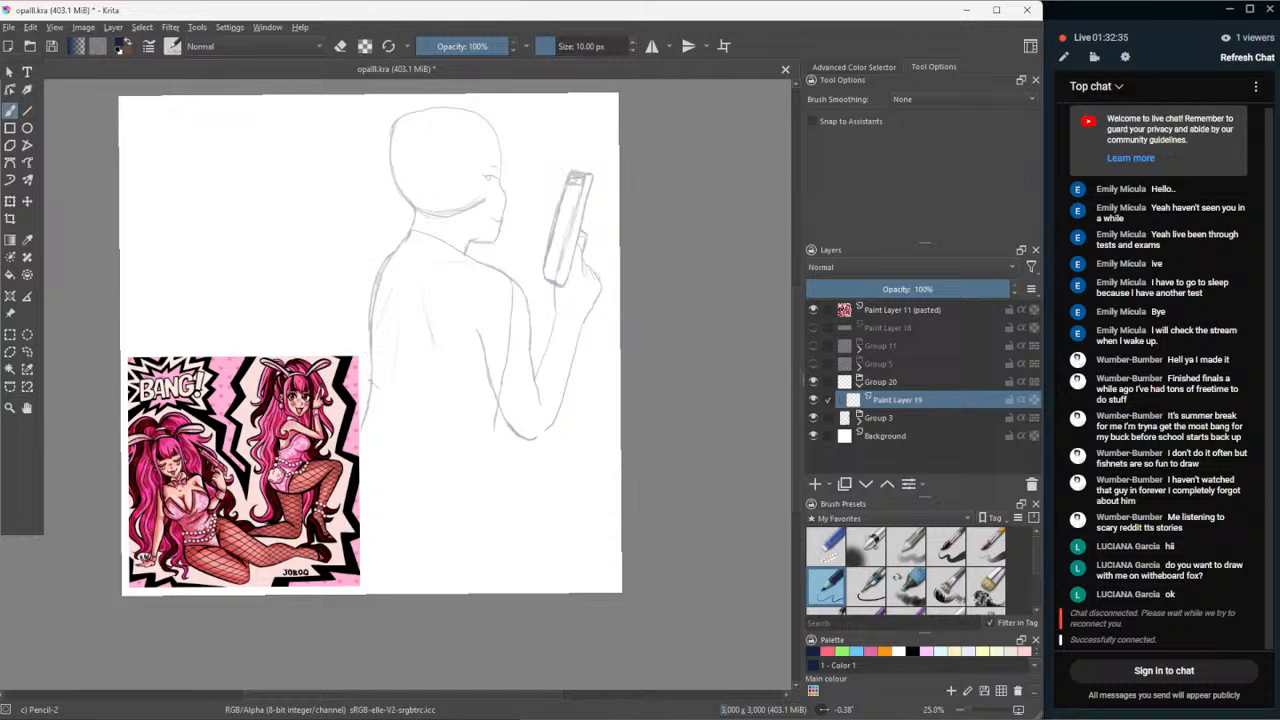
# - Sketch a curved line across the back-view figure's waist and a short stroke down its side on Paint Layer 19
pyautogui.moveTo(370, 381); pyautogui.dragTo(446, 398)
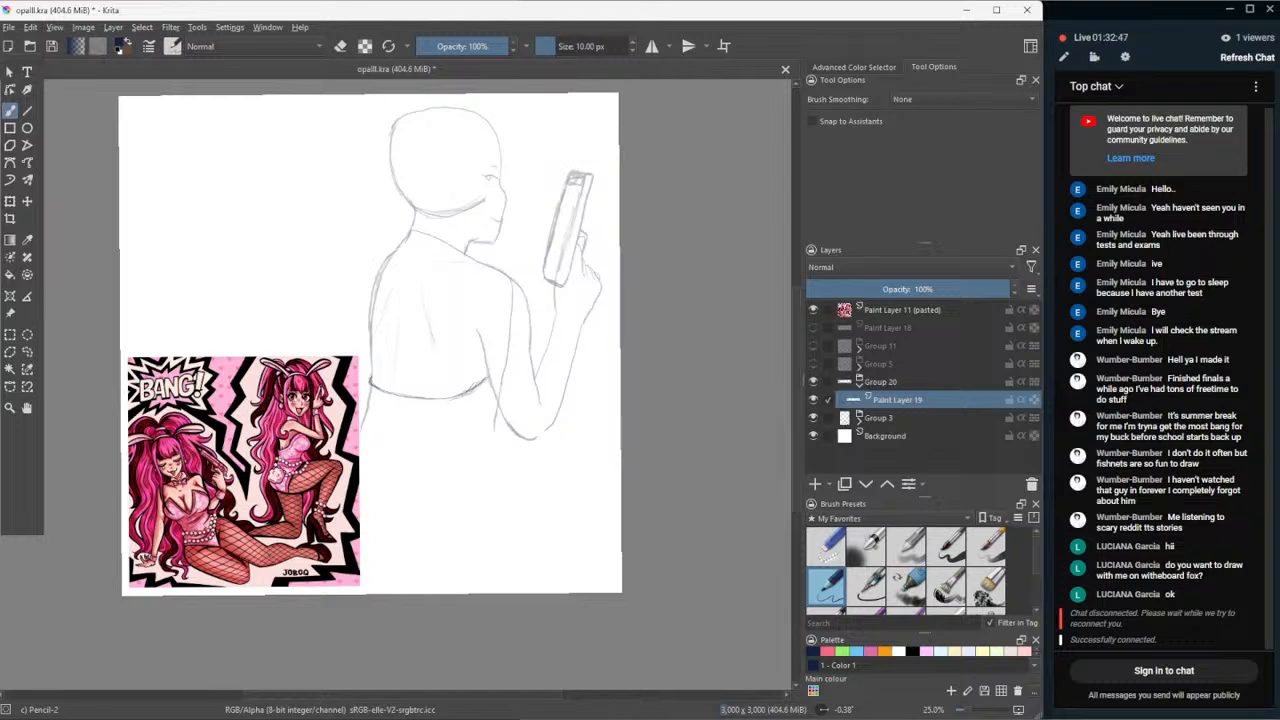
pyautogui.moveTo(368, 382); pyautogui.dragTo(365, 407)
# - Show Group 11 and Group 5 again alongside the back-view figure
pyautogui.click(813, 346)
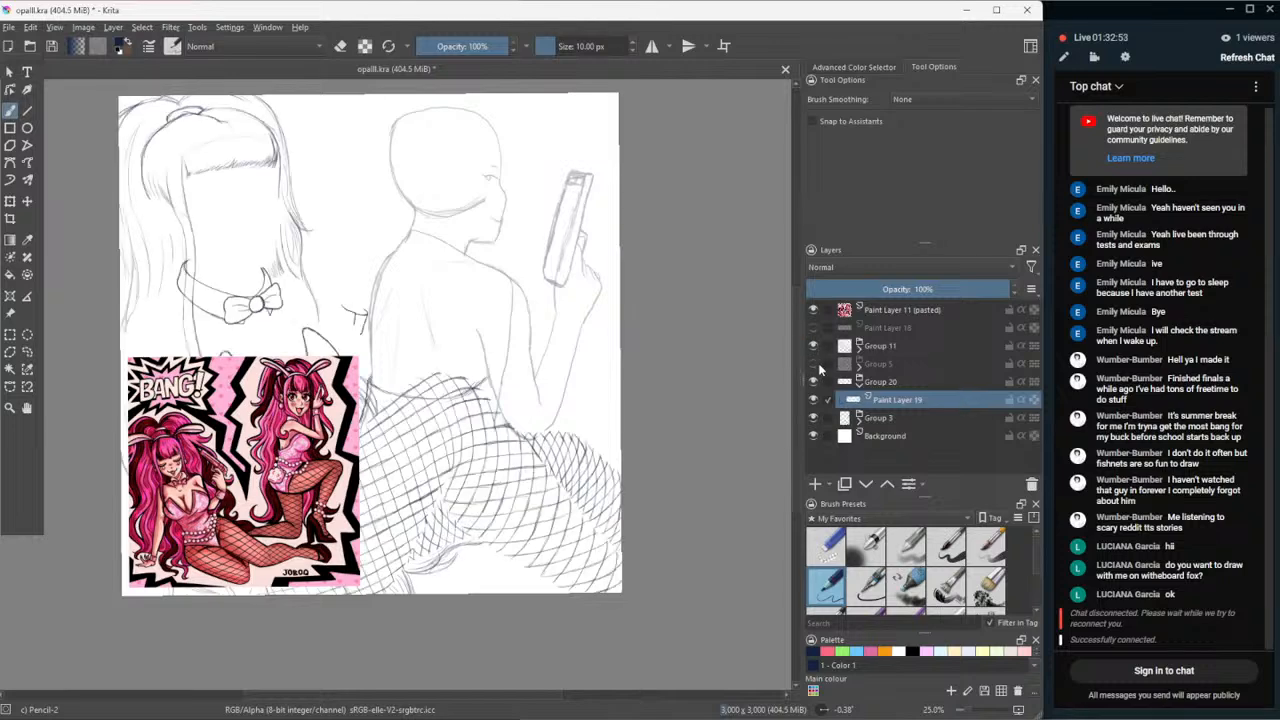
pyautogui.click(814, 365)
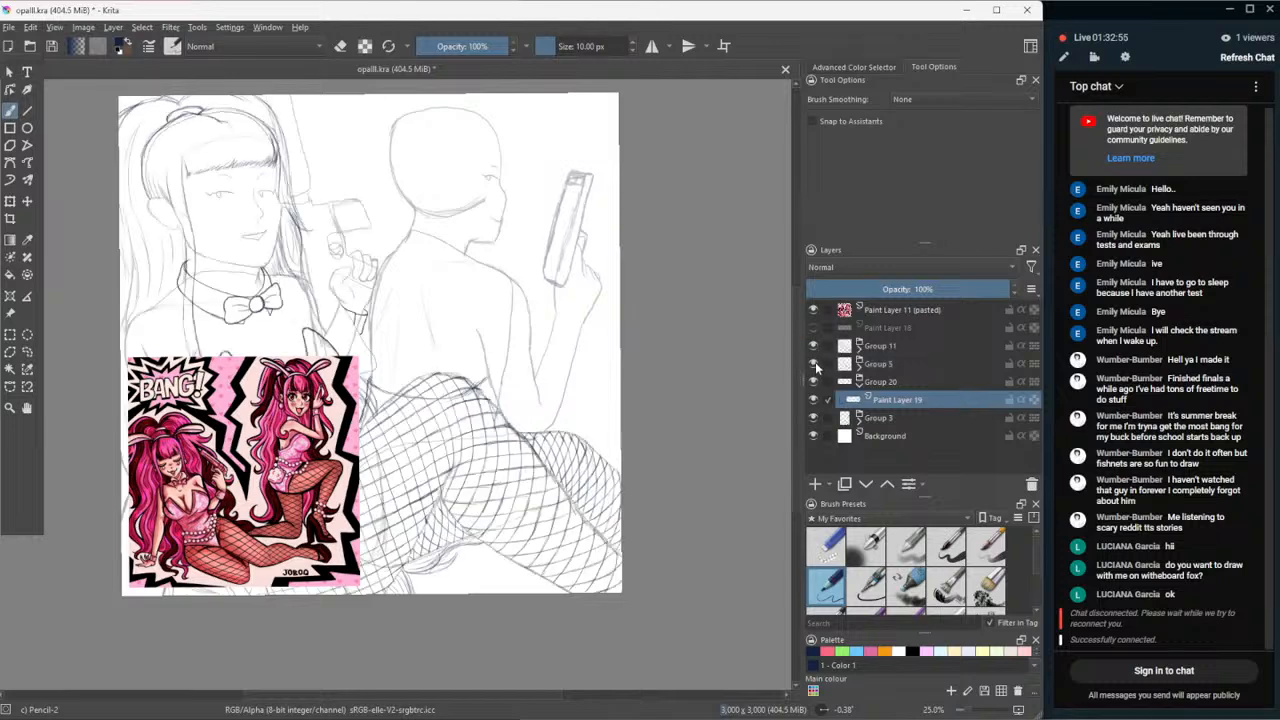
# - Shift the pasted reference image slightly left to line up with the canvas's left edge
pyautogui.click(850, 314)
pyautogui.click(27, 352)
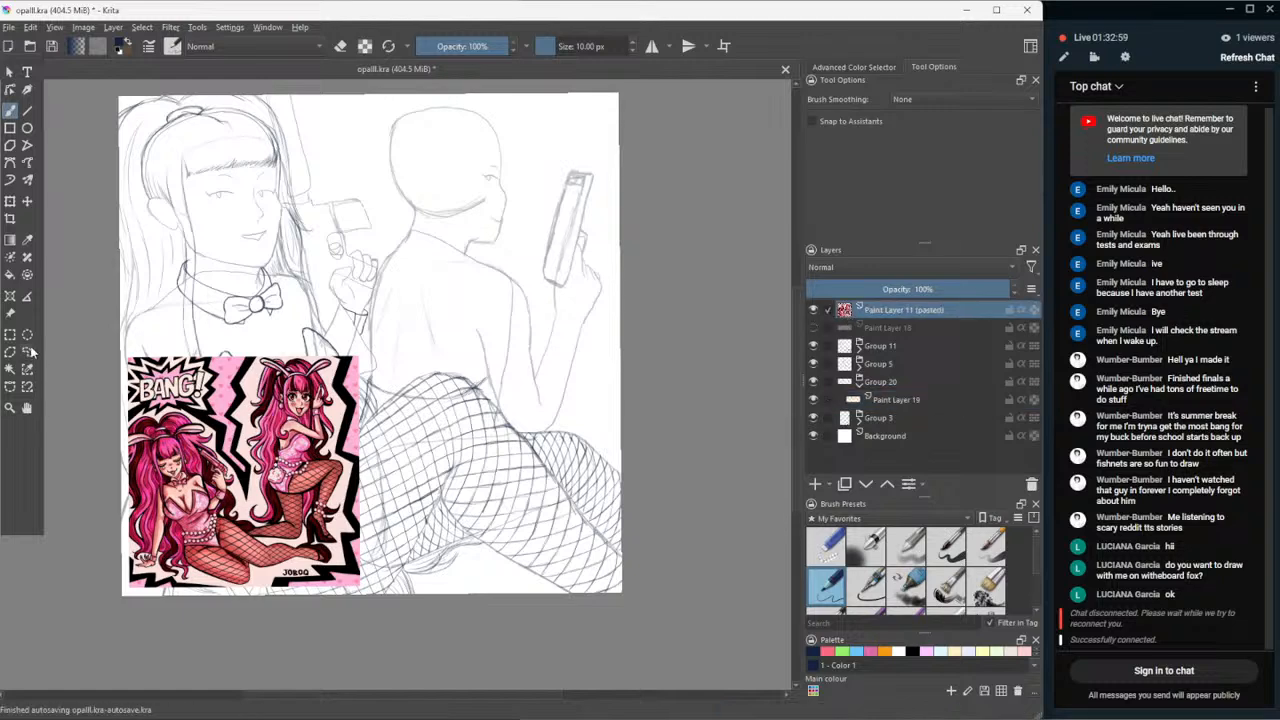
pyautogui.moveTo(240, 380); pyautogui.dragTo(252, 438)
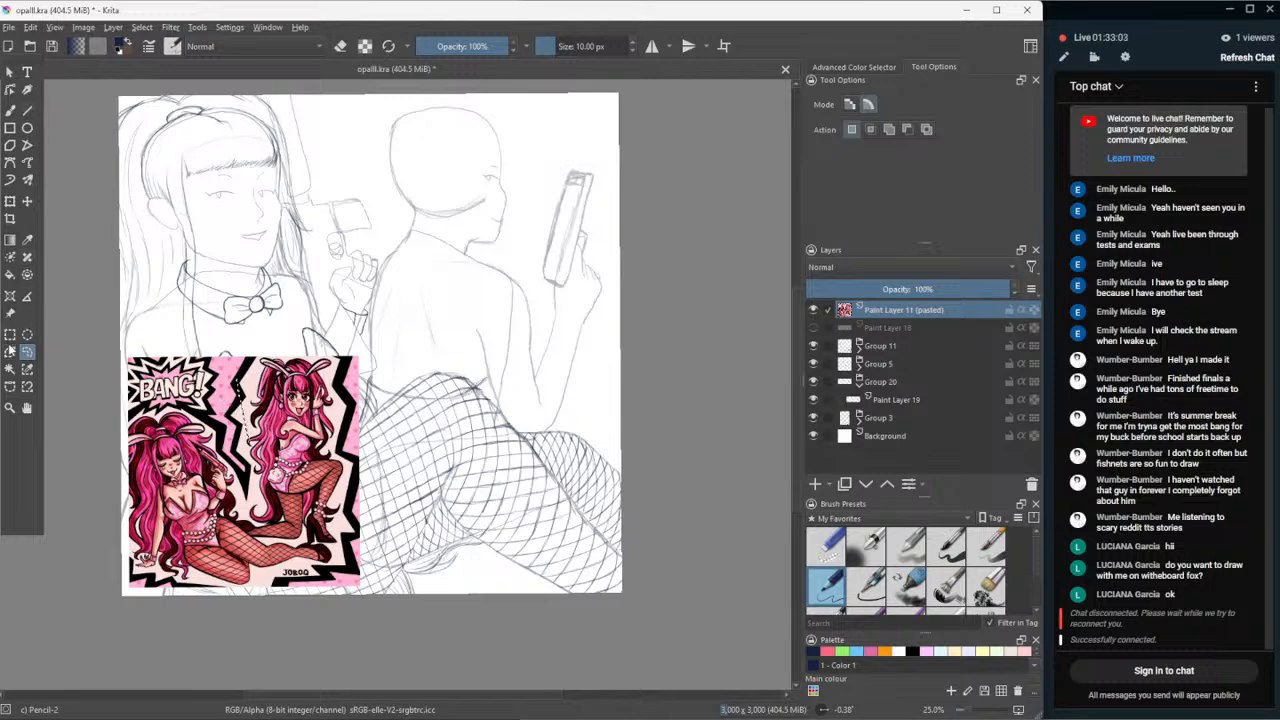
pyautogui.click(27, 201)
pyautogui.moveTo(260, 475)
pyautogui.mouseDown()
pyautogui.moveTo(229, 623)
pyautogui.moveTo(241, 455)
pyautogui.moveTo(256, 475)
pyautogui.mouseUp()
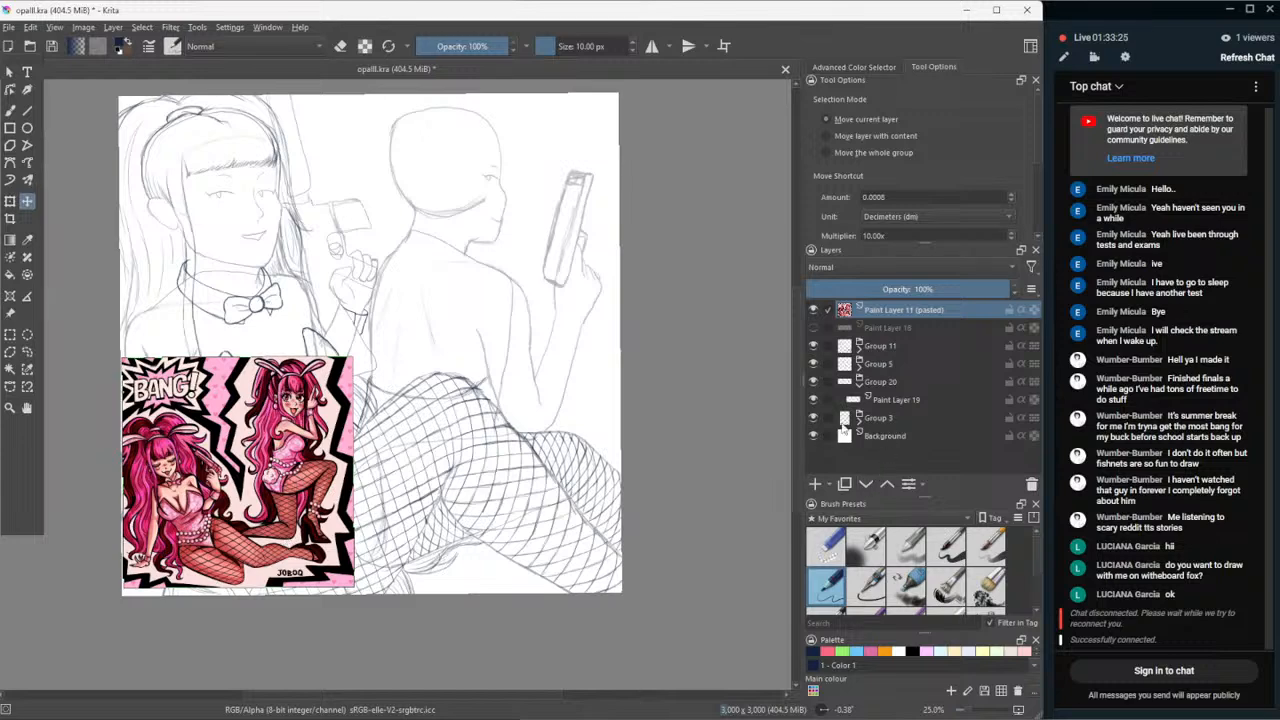
# - Toggle the visibility of Group 5 and its paint layers to identify which part of the sketch each one holds
pyautogui.click(812, 364)
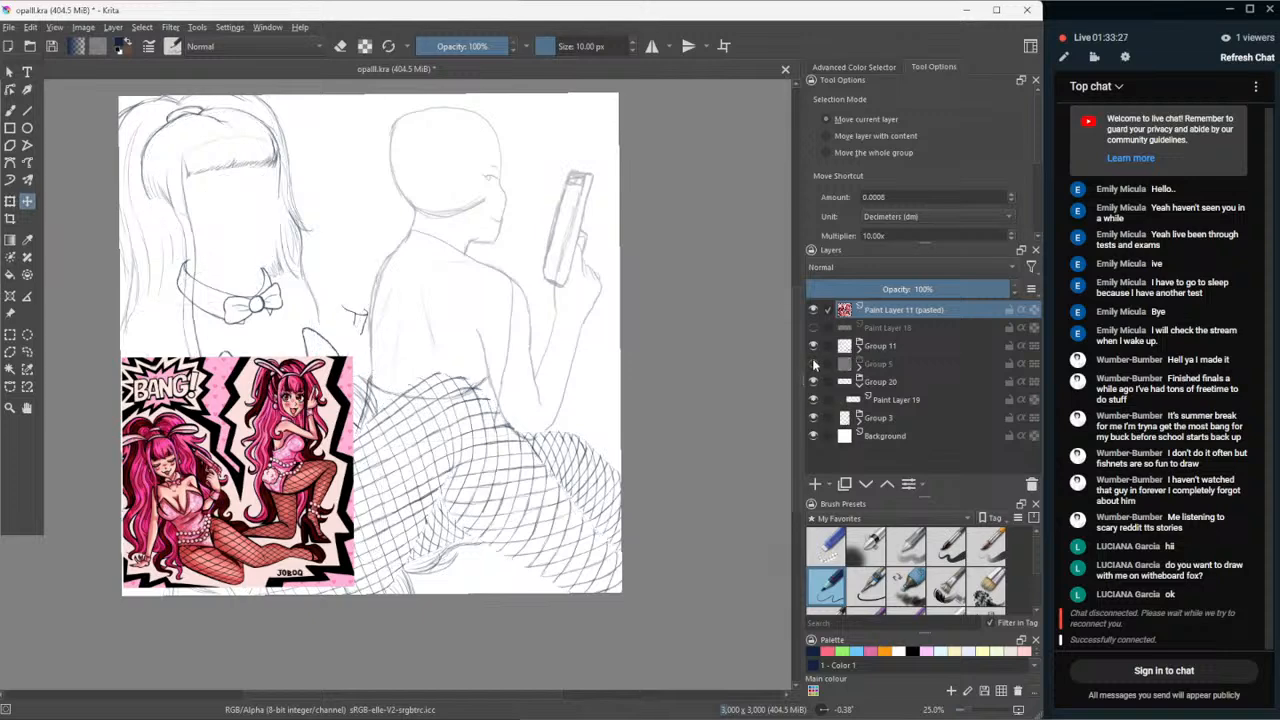
pyautogui.click(812, 364)
pyautogui.click(858, 364)
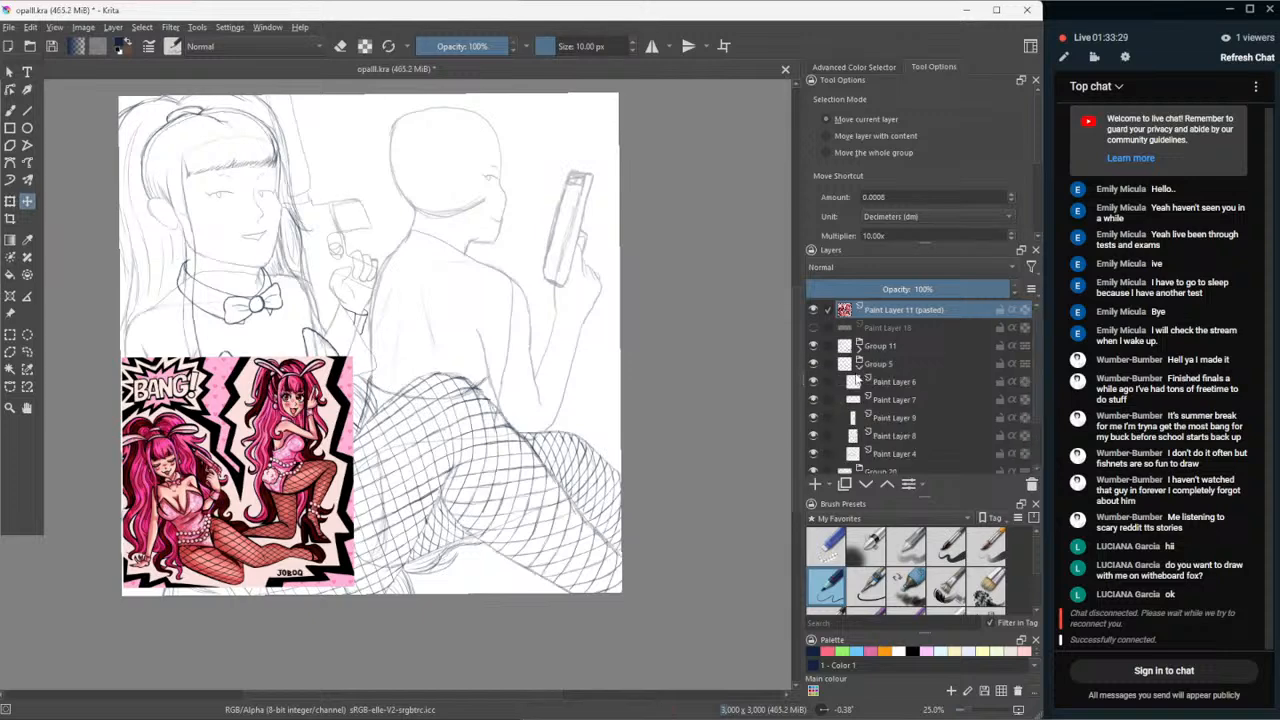
pyautogui.click(814, 436)
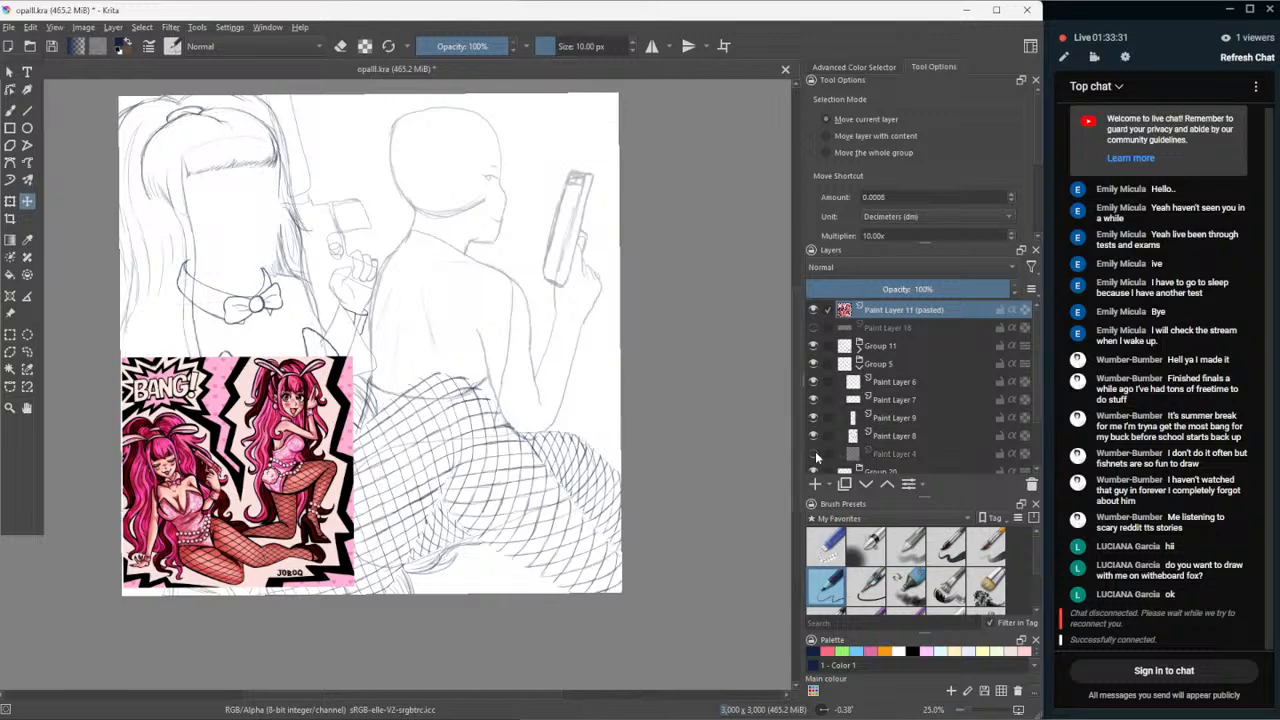
pyautogui.click(814, 436)
pyautogui.click(814, 436)
pyautogui.click(814, 436)
pyautogui.click(814, 436)
pyautogui.click(814, 436)
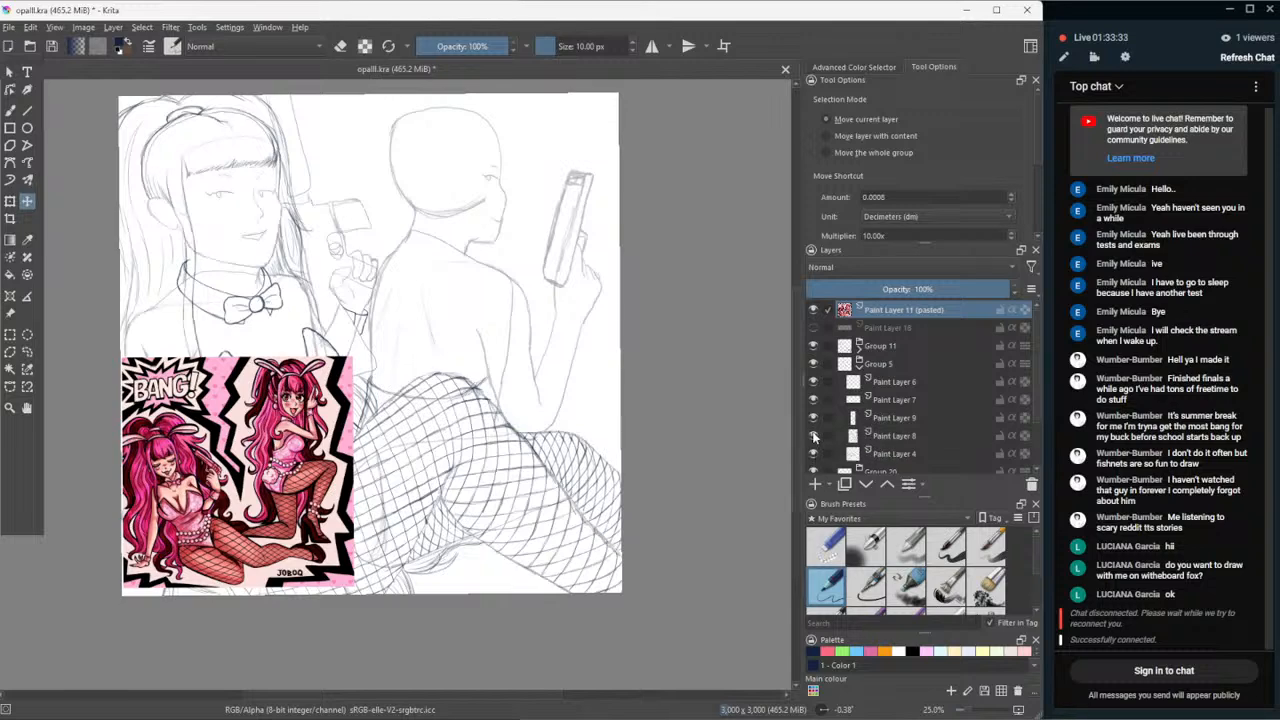
pyautogui.click(813, 418)
pyautogui.click(813, 418)
pyautogui.click(813, 400)
pyautogui.click(813, 400)
pyautogui.click(813, 382)
pyautogui.click(813, 382)
pyautogui.click(814, 365)
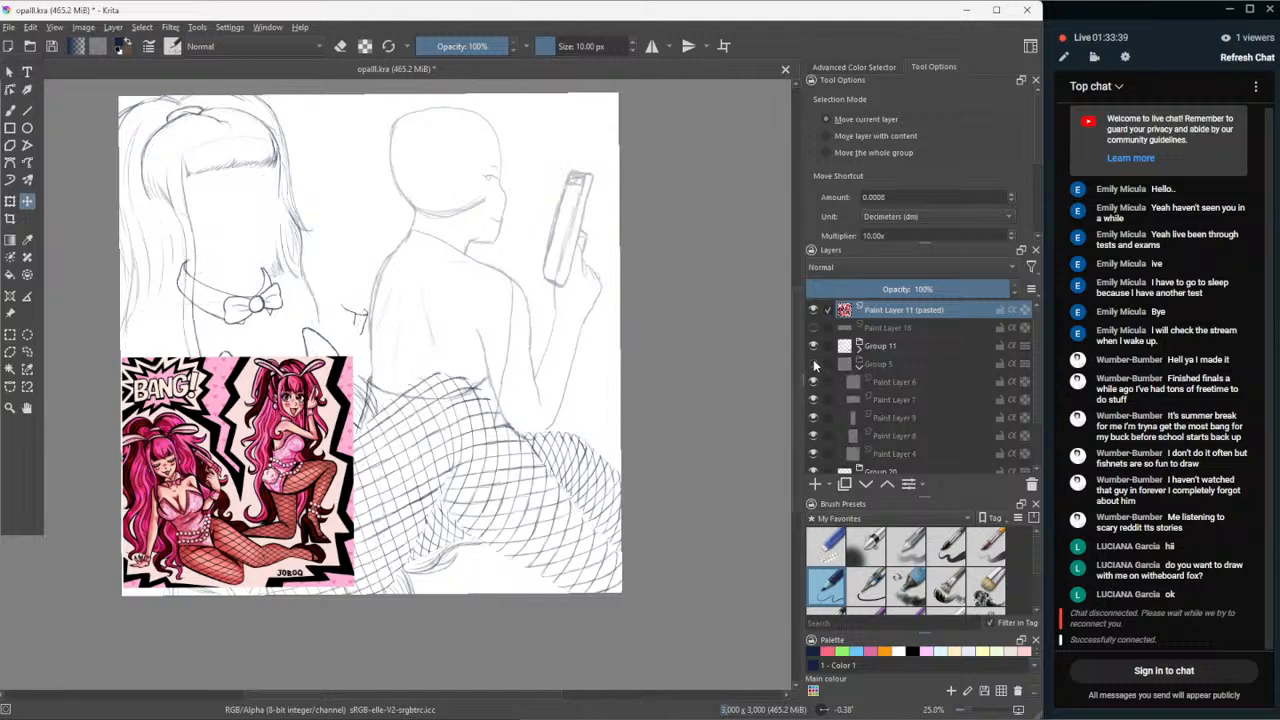
pyautogui.click(814, 365)
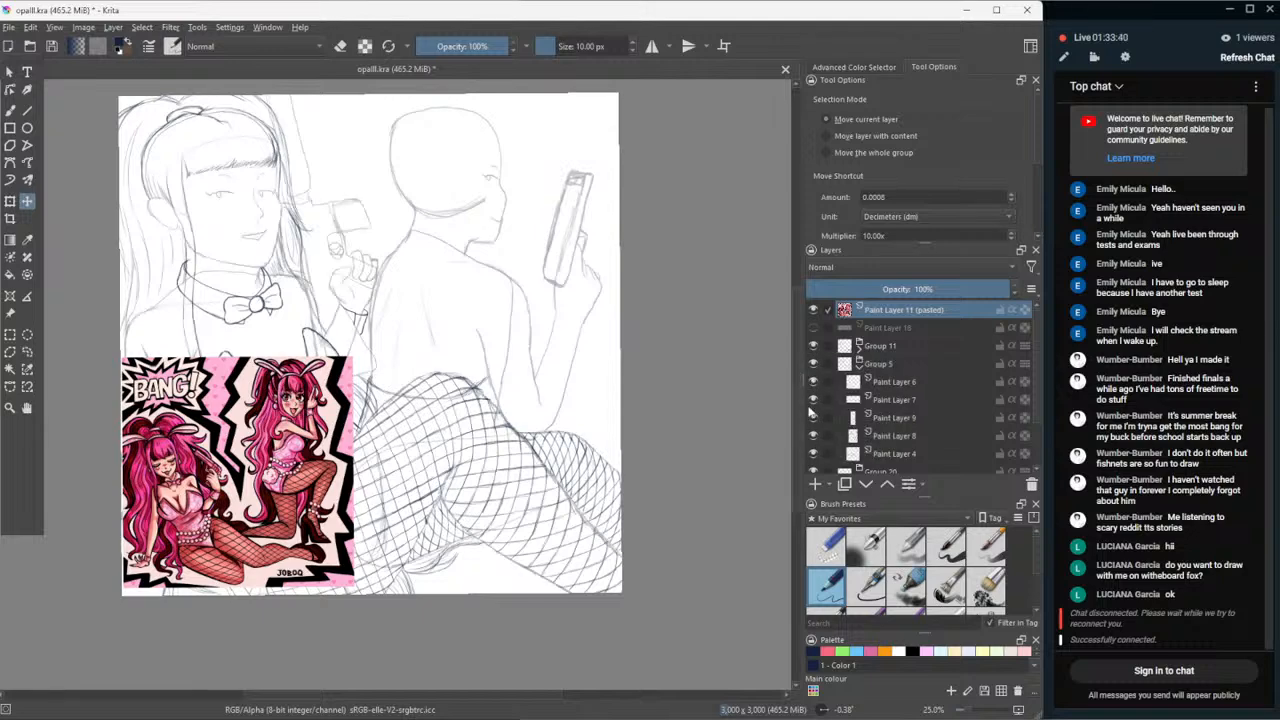
# - Expand Group 11 and toggle its paint layers one by one to find the strokes on each layer
pyautogui.click(857, 347)
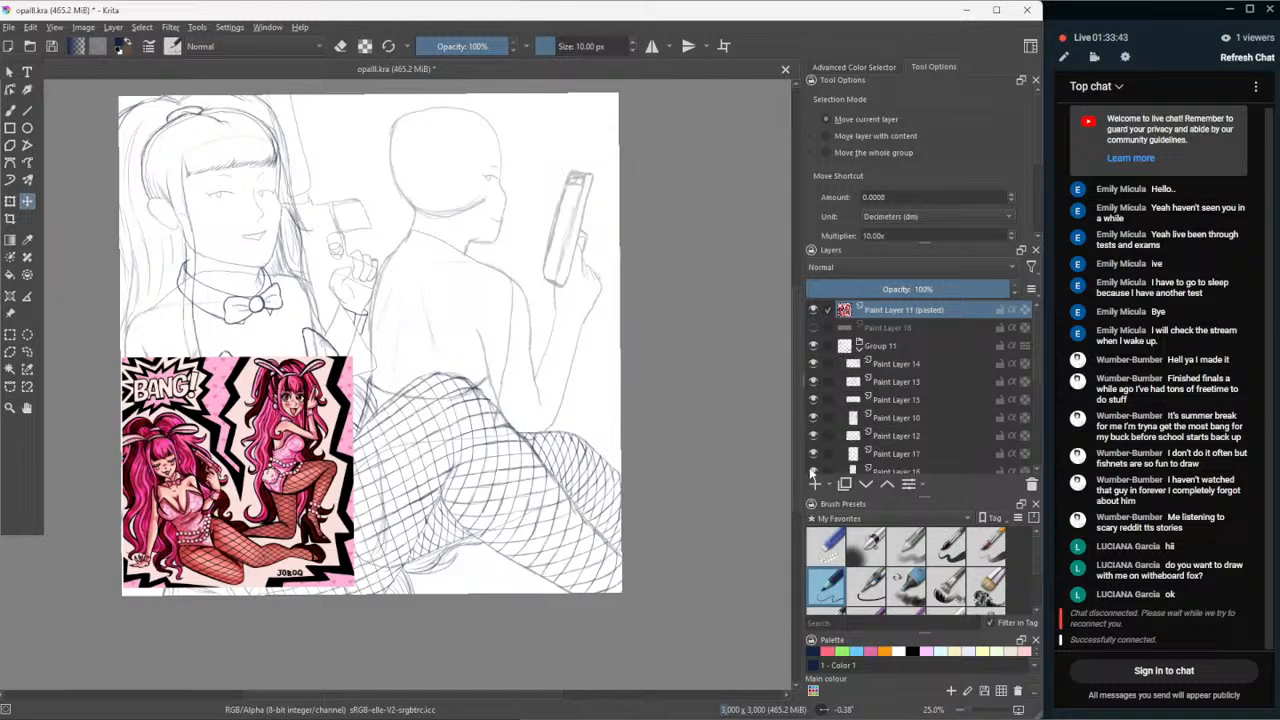
pyautogui.click(813, 470)
pyautogui.click(813, 470)
pyautogui.click(814, 381)
pyautogui.click(814, 381)
pyautogui.click(814, 399)
pyautogui.click(814, 399)
pyautogui.click(814, 417)
pyautogui.click(814, 417)
pyautogui.click(814, 435)
pyautogui.click(814, 435)
pyautogui.click(815, 452)
pyautogui.click(815, 452)
pyautogui.click(815, 452)
pyautogui.click(815, 452)
# - Select Paint Layer 17 and set up the freehand brush with the Eraser Small preset
pyautogui.click(858, 455)
pyautogui.click(826, 545)
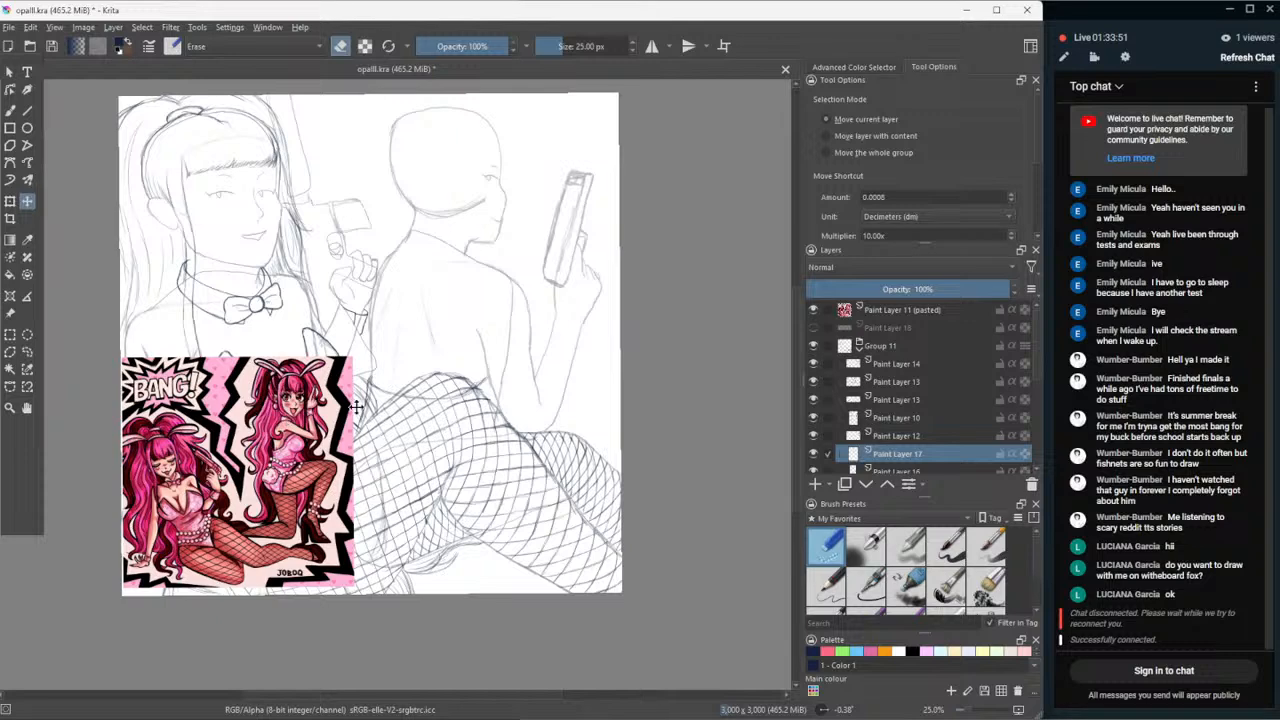
pyautogui.click(11, 110)
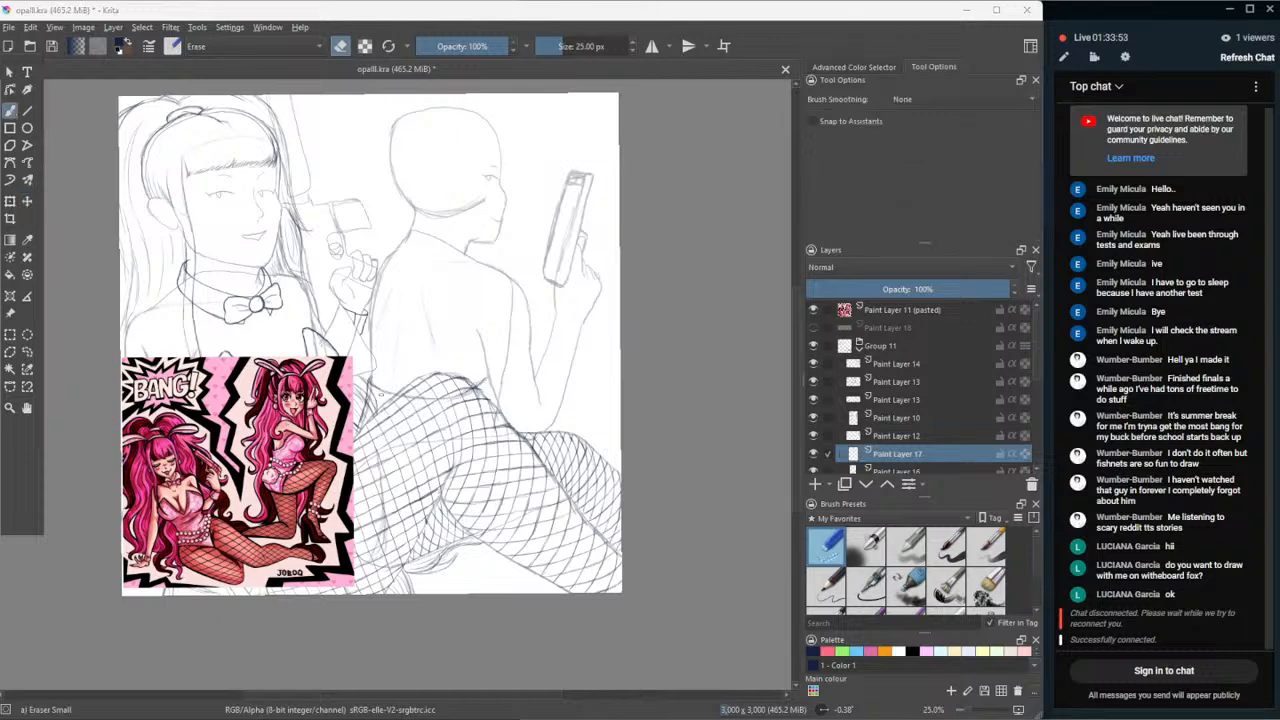
# - Erase stray strokes on Paint Layer 17 at the back-view figure's hip beside the reference image
pyautogui.moveTo(377, 394); pyautogui.dragTo(372, 414)
pyautogui.scroll(-1, 319, 249)
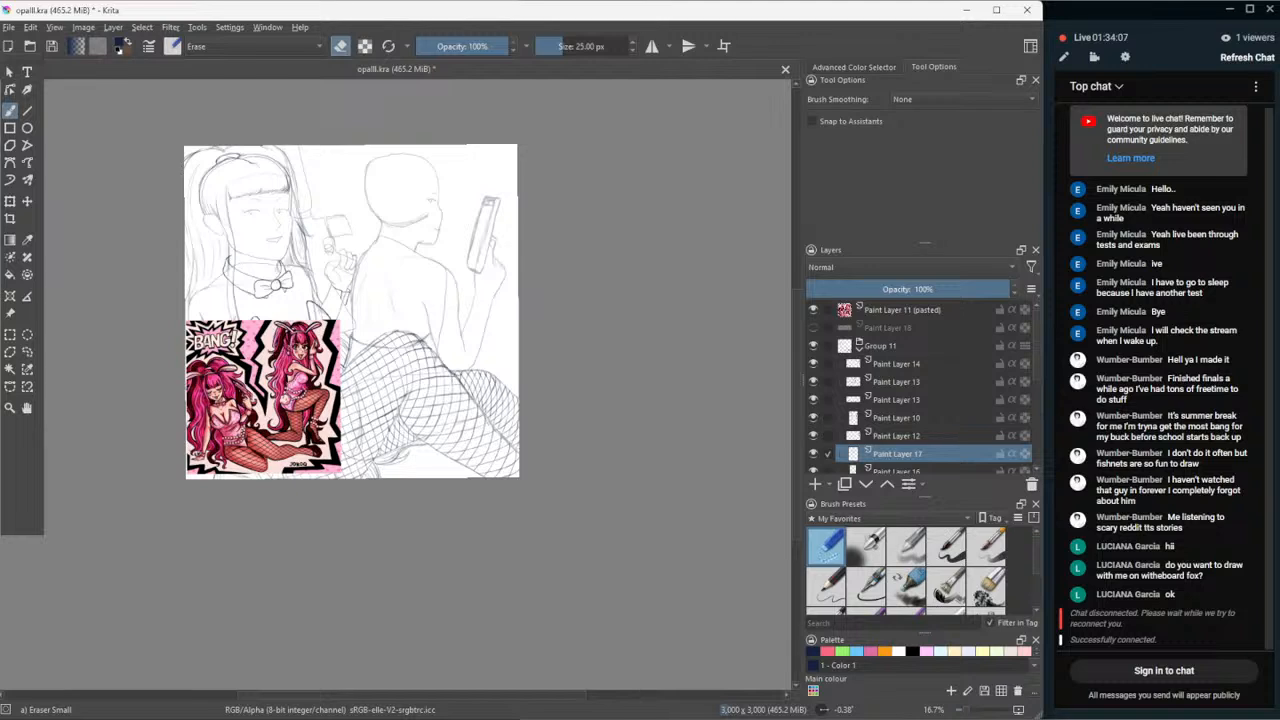
pyautogui.scroll(1, 653, 332)
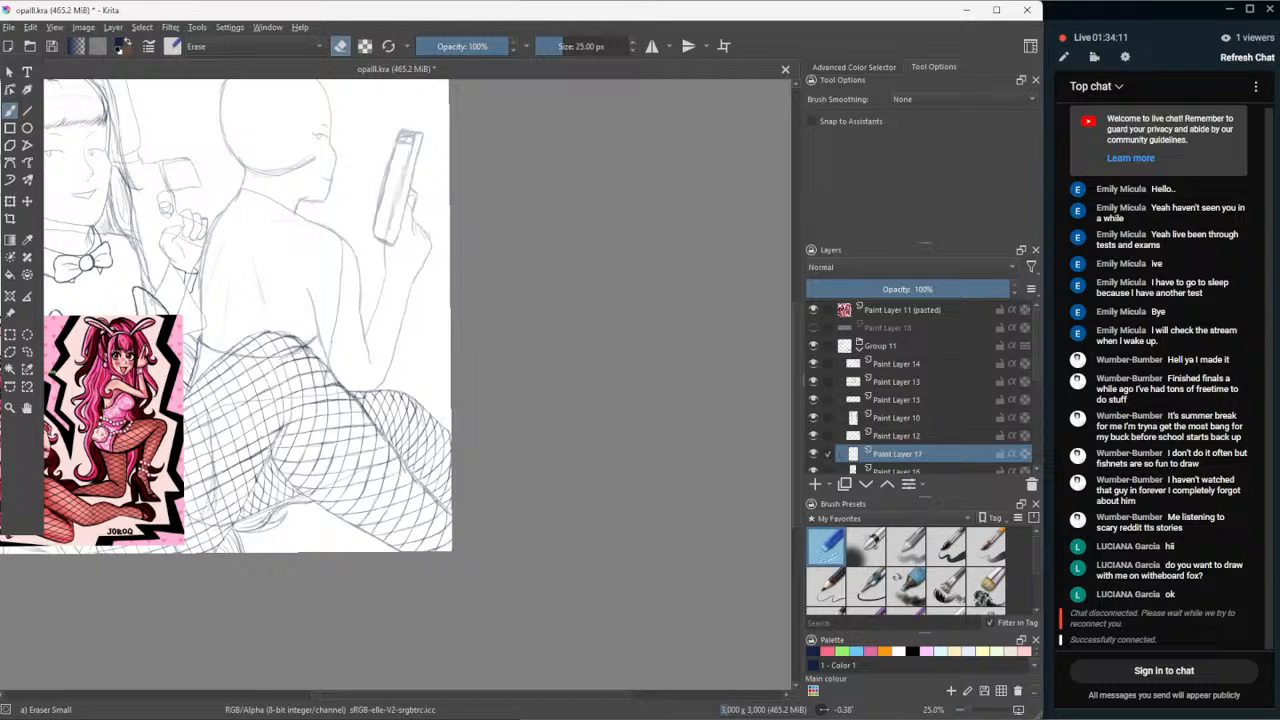
pyautogui.click(27, 407)
pyautogui.moveTo(308, 452); pyautogui.dragTo(431, 477)
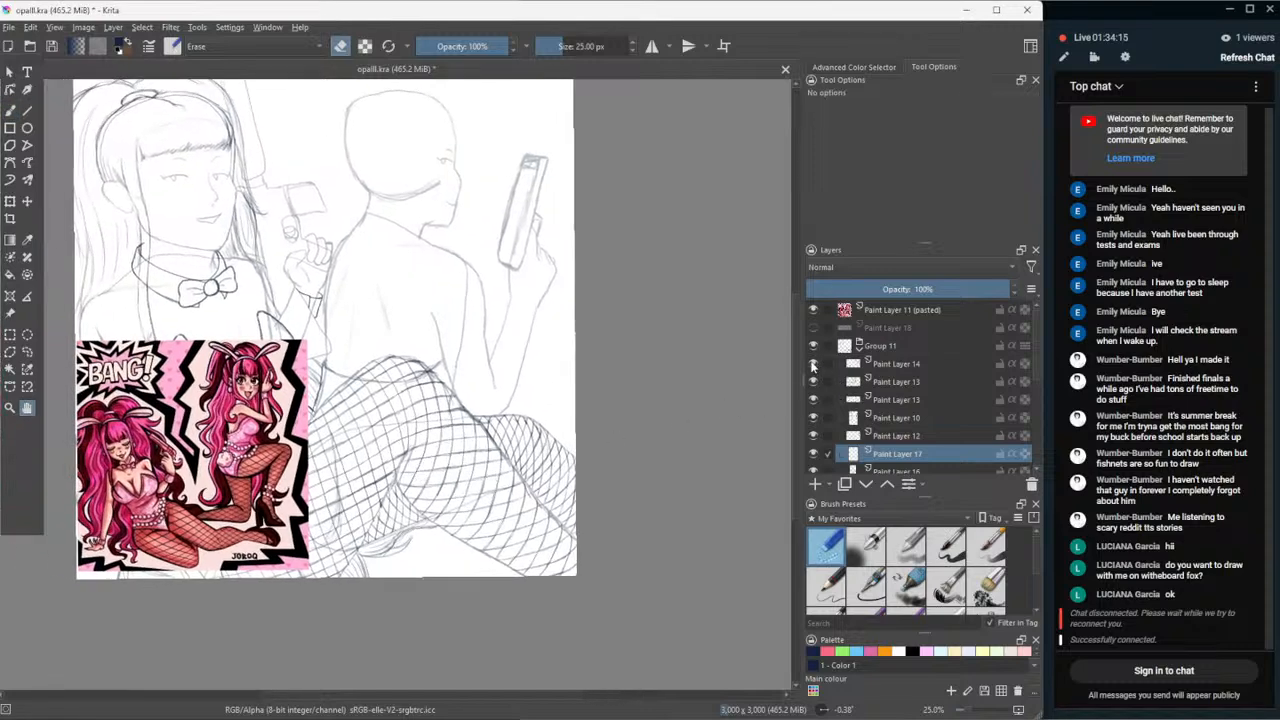
# - Collapse Group 11, make Group 20 visible, and erase strokes along the back-view figure's waistline on Paint Layer 19
pyautogui.click(858, 346)
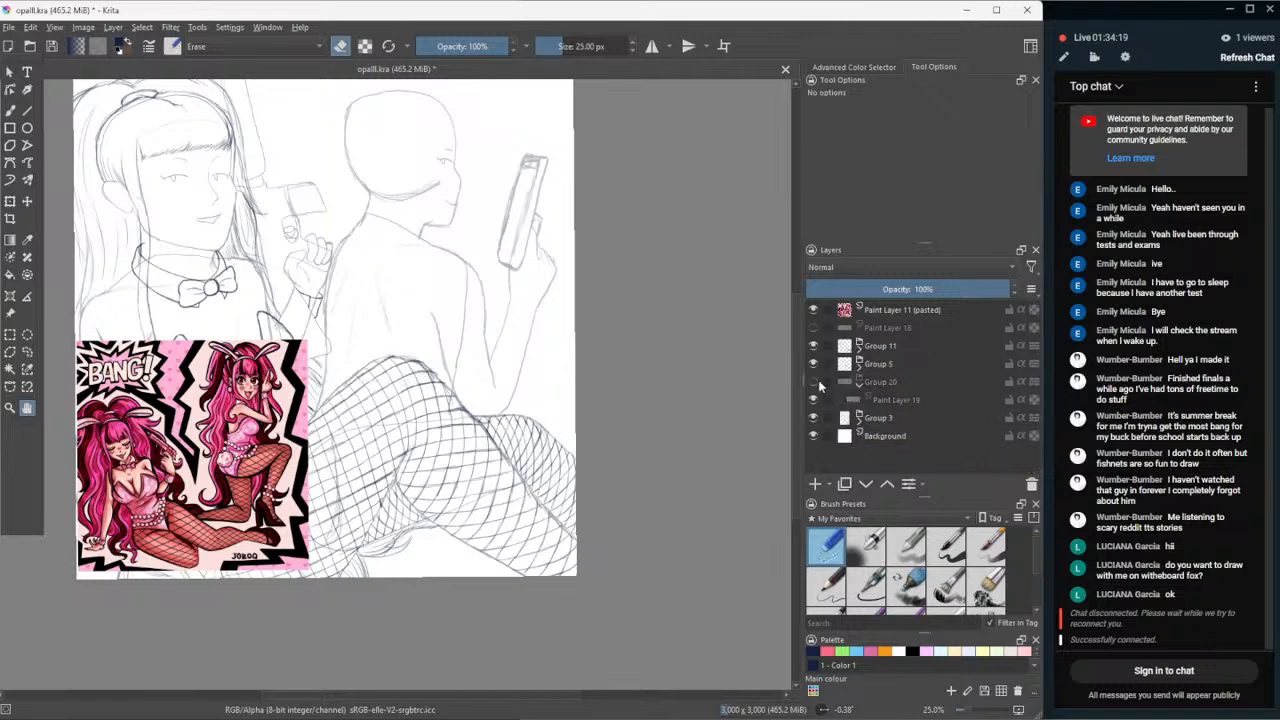
pyautogui.click(856, 403)
pyautogui.scroll(1, 497, 395)
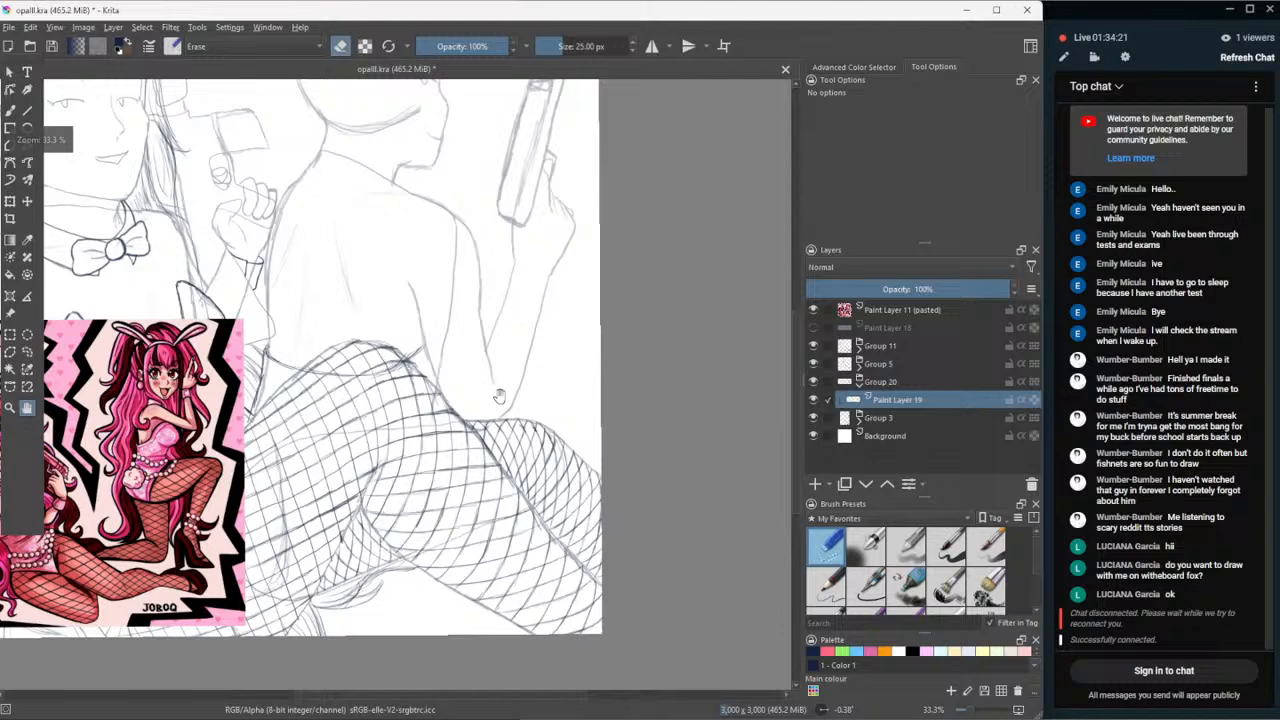
pyautogui.click(10, 112)
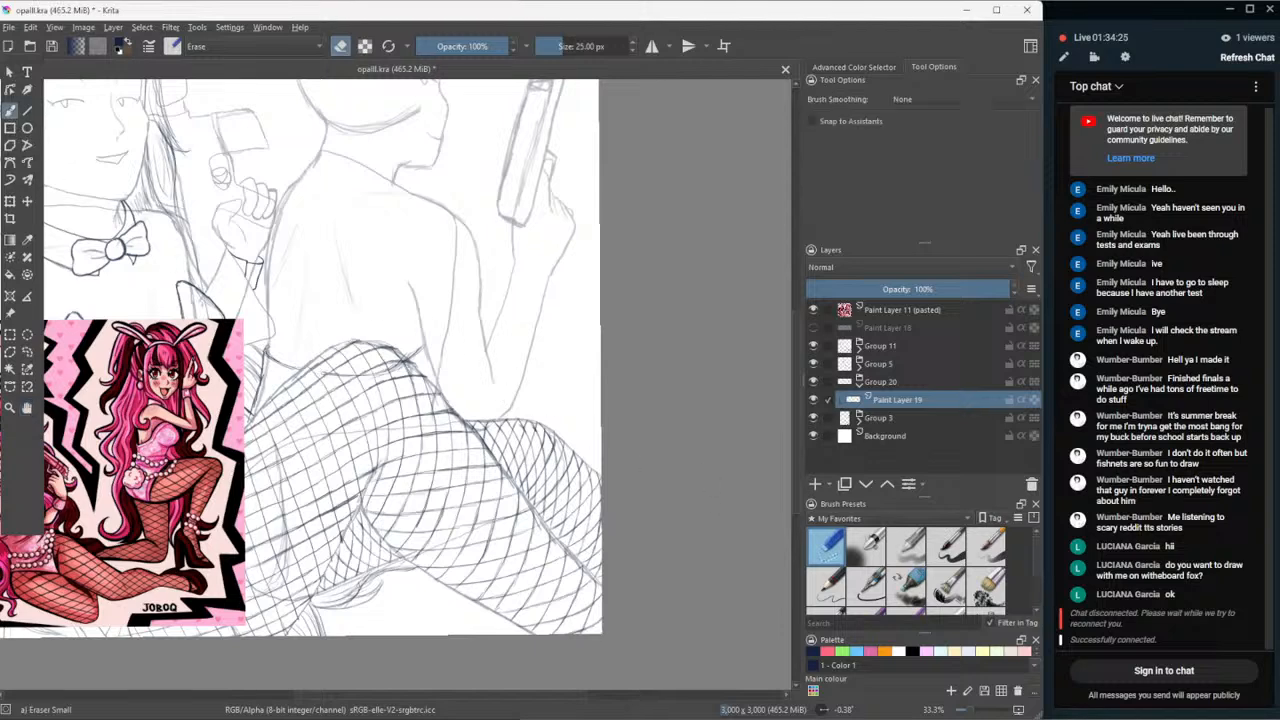
pyautogui.moveTo(375, 380); pyautogui.dragTo(403, 362)
# - Sketch a collar band around the back-view figure's neck on Paint Layer 19 with the Pencil-2 preset, undoing and redrawing its lines
pyautogui.click(27, 410)
pyautogui.moveTo(401, 292); pyautogui.dragTo(536, 381)
pyautogui.moveTo(574, 320); pyautogui.dragTo(651, 339)
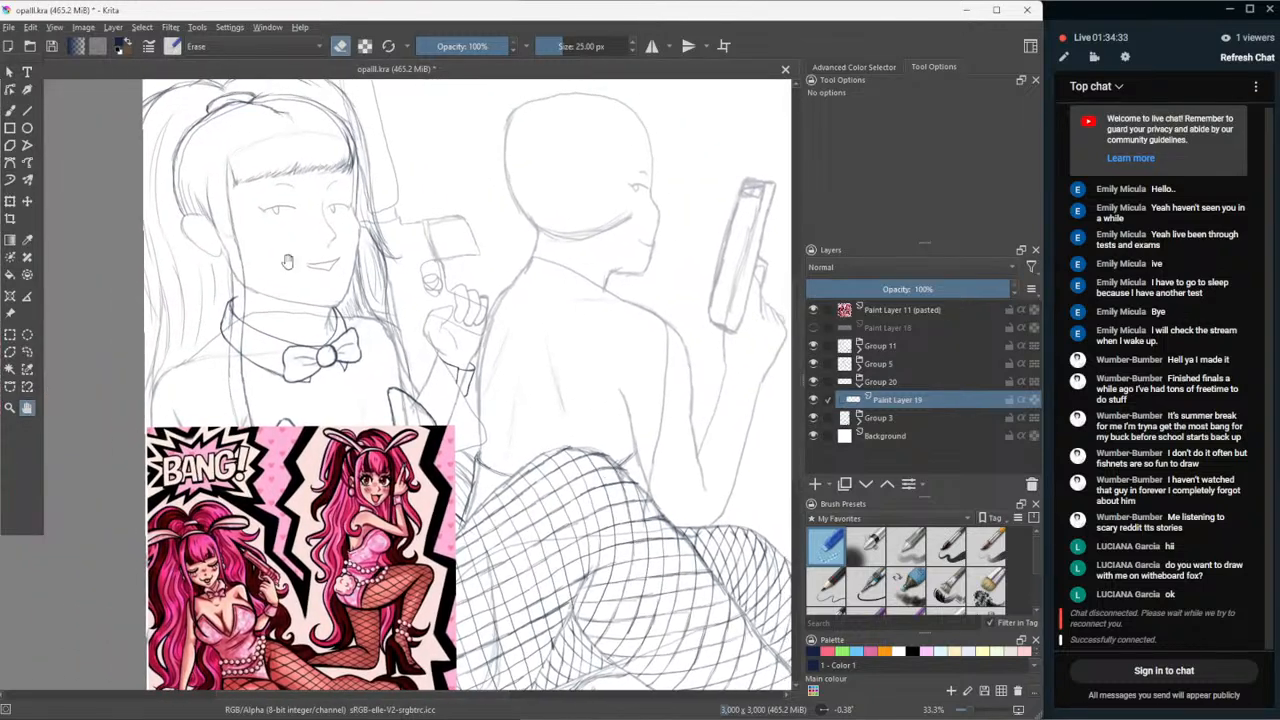
pyautogui.click(10, 111)
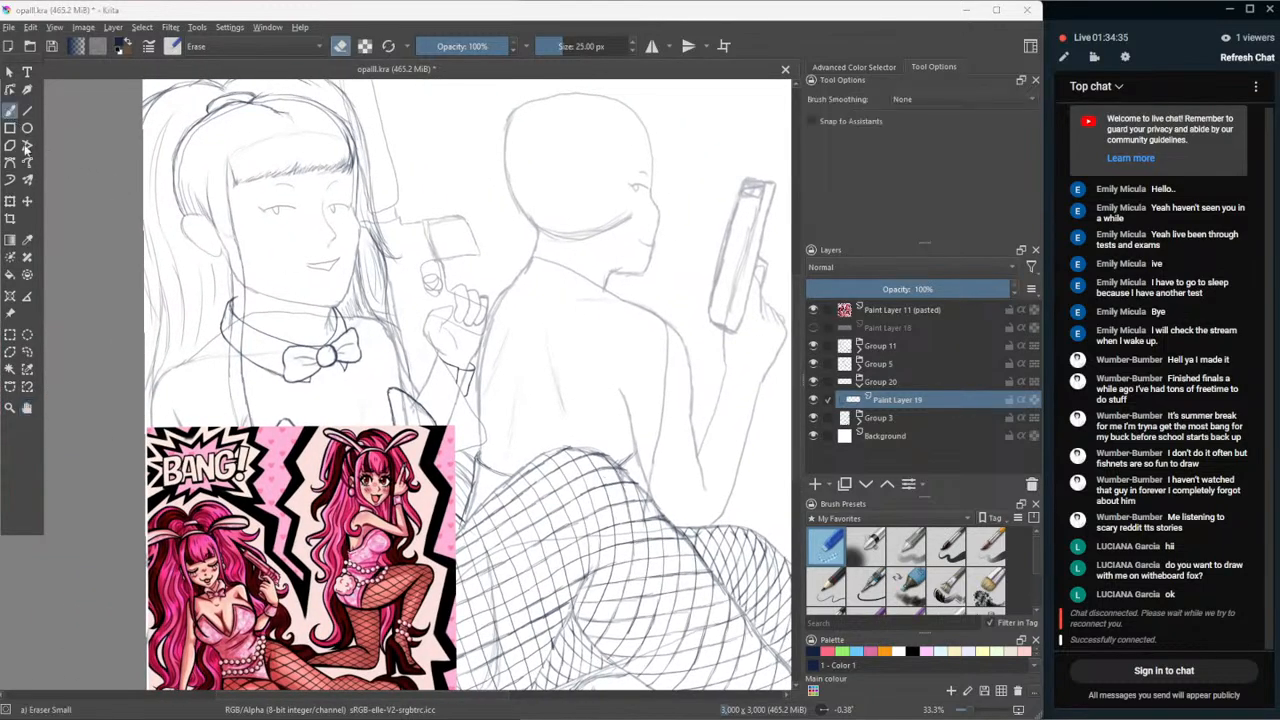
pyautogui.click(825, 580)
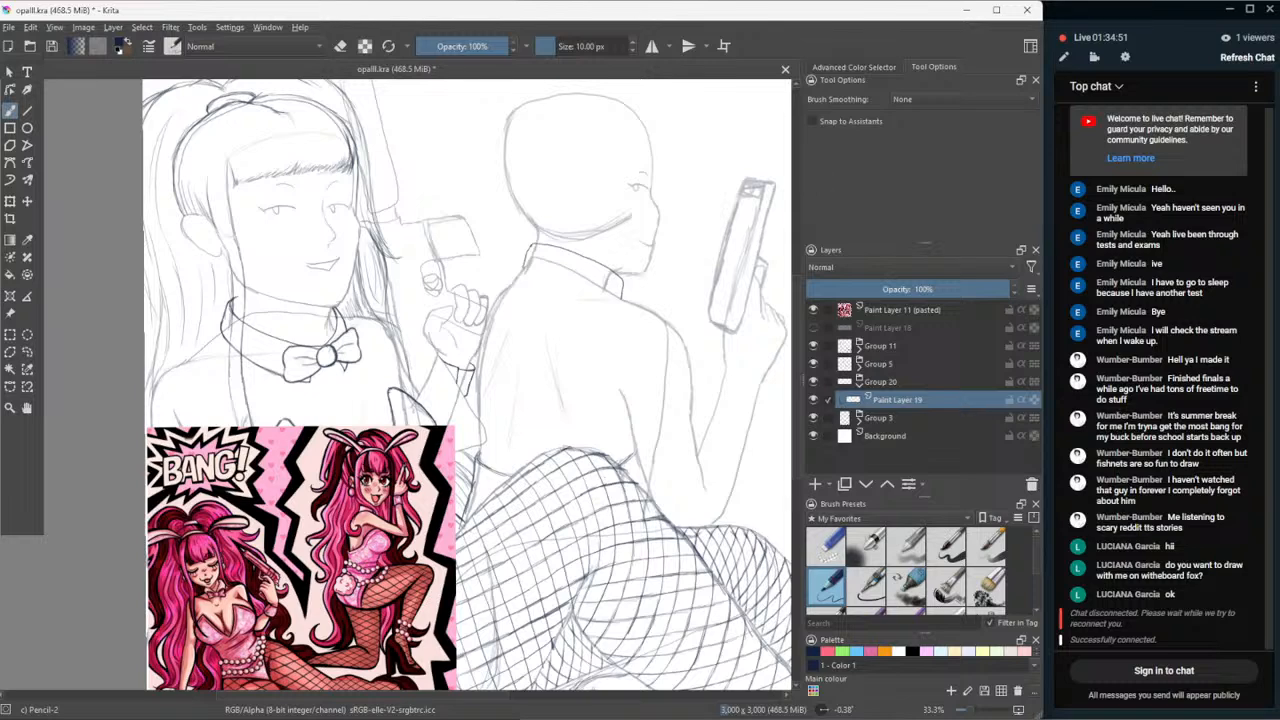
pyautogui.moveTo(540, 267); pyautogui.dragTo(619, 298)
pyautogui.hotkey('ctrl', 'z')
pyautogui.hotkey('ctrl', 'z')
pyautogui.moveTo(530, 266); pyautogui.dragTo(611, 292)
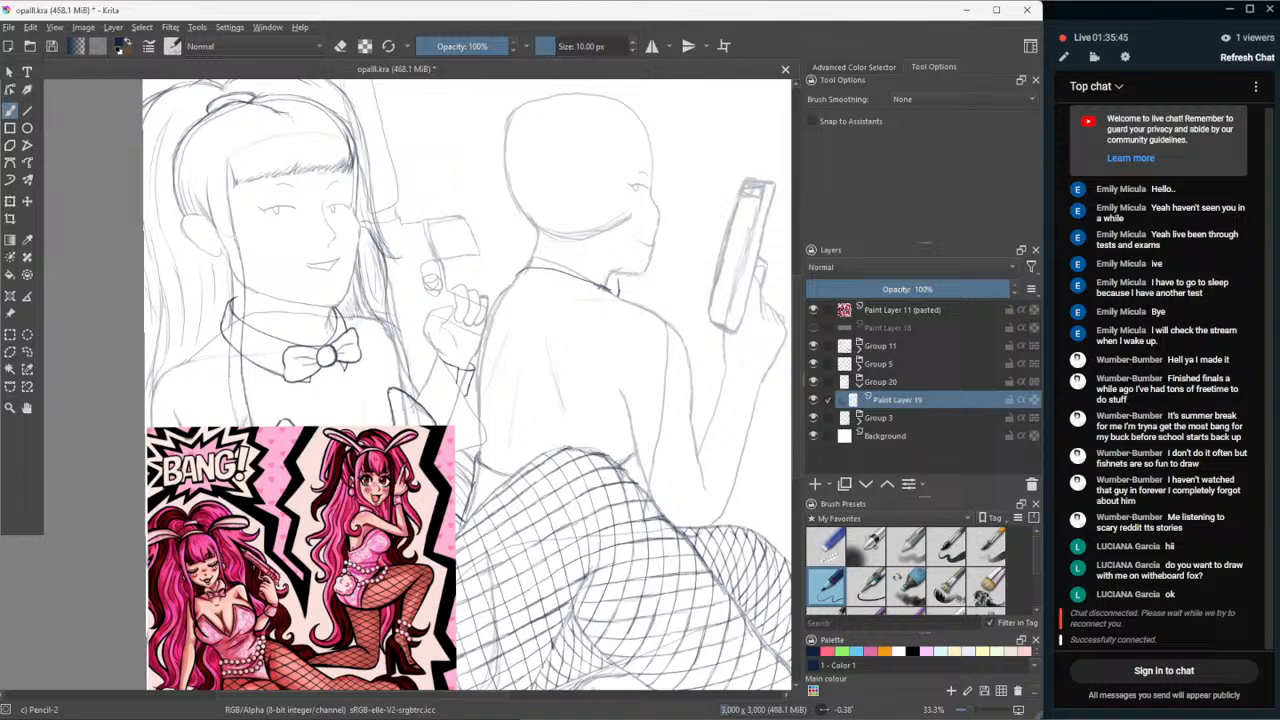
pyautogui.hotkey('ctrl', 'z')
pyautogui.hotkey('ctrl', 'z')
pyautogui.moveTo(583, 257)
pyautogui.mouseDown()
pyautogui.moveTo(603, 266)
pyautogui.moveTo(536, 245)
pyautogui.mouseUp()
# - Add a paint layer in Group 20, then expand Group 3 and toggle the group and Paint Layer 1 to check their strokes
pyautogui.click(814, 484)
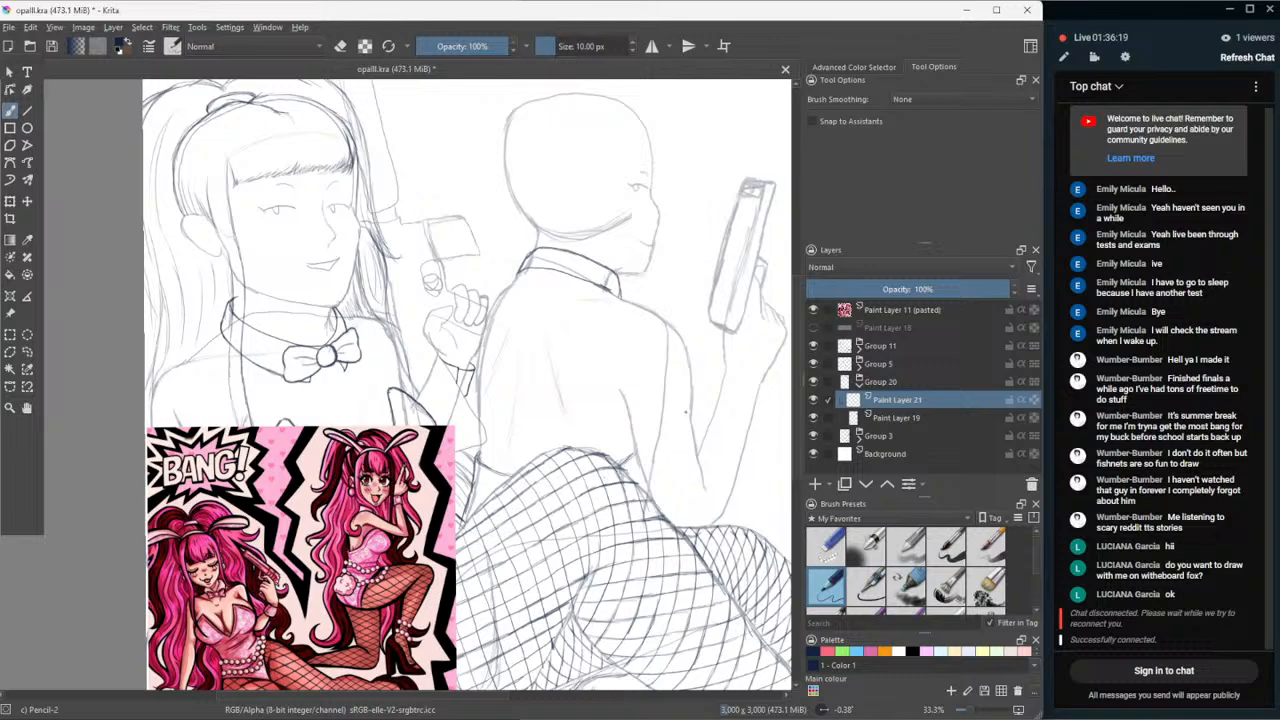
pyautogui.click(859, 436)
pyautogui.click(813, 436)
pyautogui.click(816, 437)
pyautogui.scroll(-1, 815, 443)
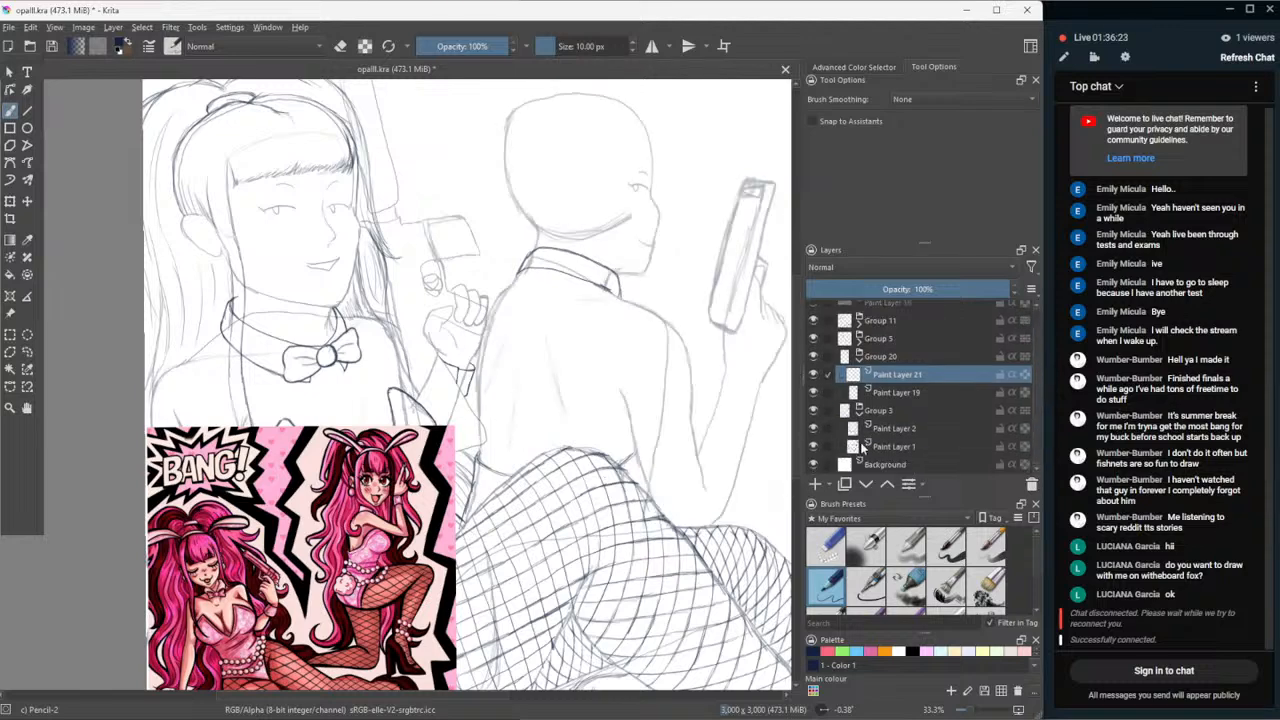
pyautogui.click(814, 446)
pyautogui.click(814, 446)
# - Draw the back-view figure's ear on Paint Layer 2
pyautogui.click(852, 428)
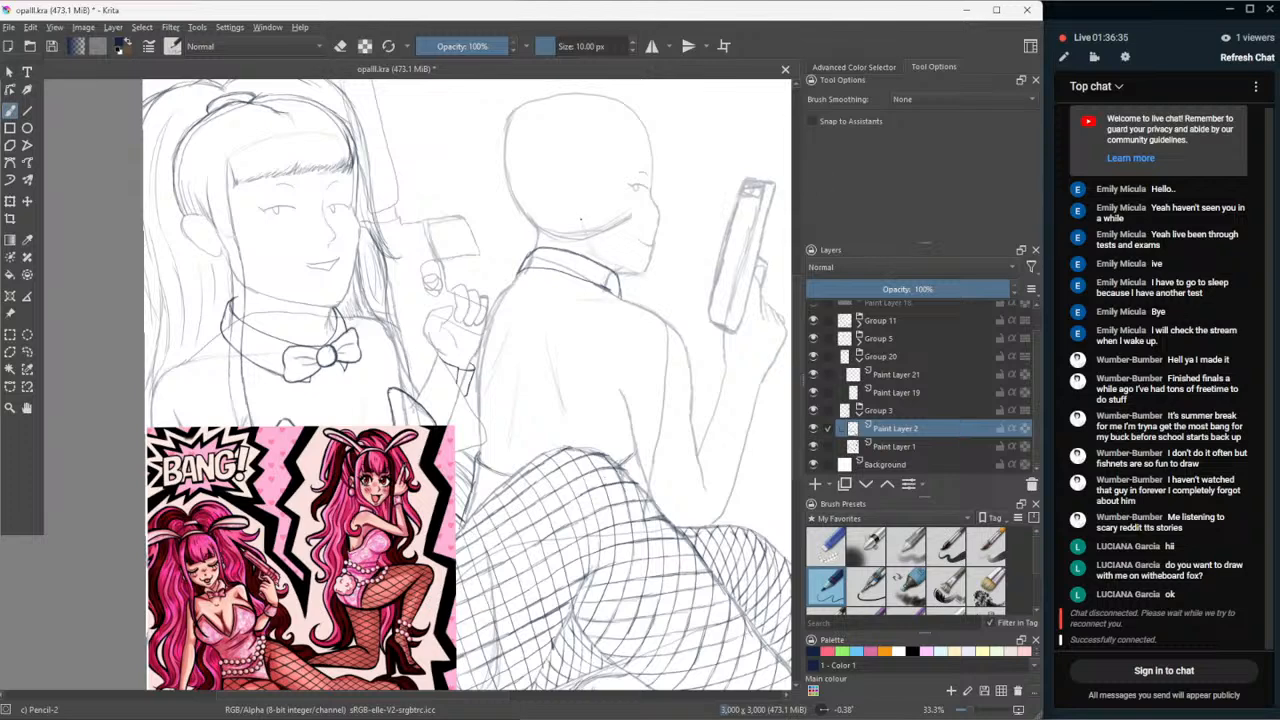
pyautogui.moveTo(578, 220); pyautogui.dragTo(549, 180)
pyautogui.hotkey('ctrl', 'z')
pyautogui.moveTo(575, 218); pyautogui.dragTo(577, 216)
# - Sketch the nape strokes and the hairline from the ear over the temple to the forehead on Paint Layer 21
pyautogui.click(836, 376)
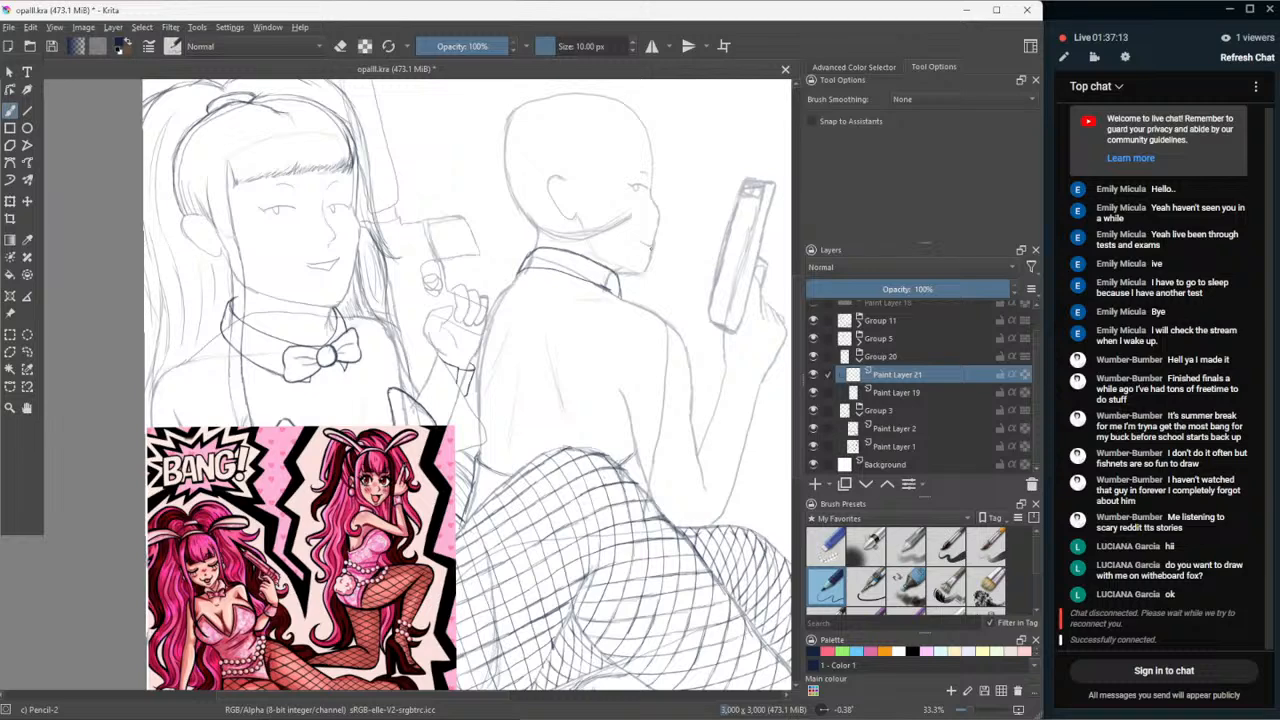
pyautogui.press('-')
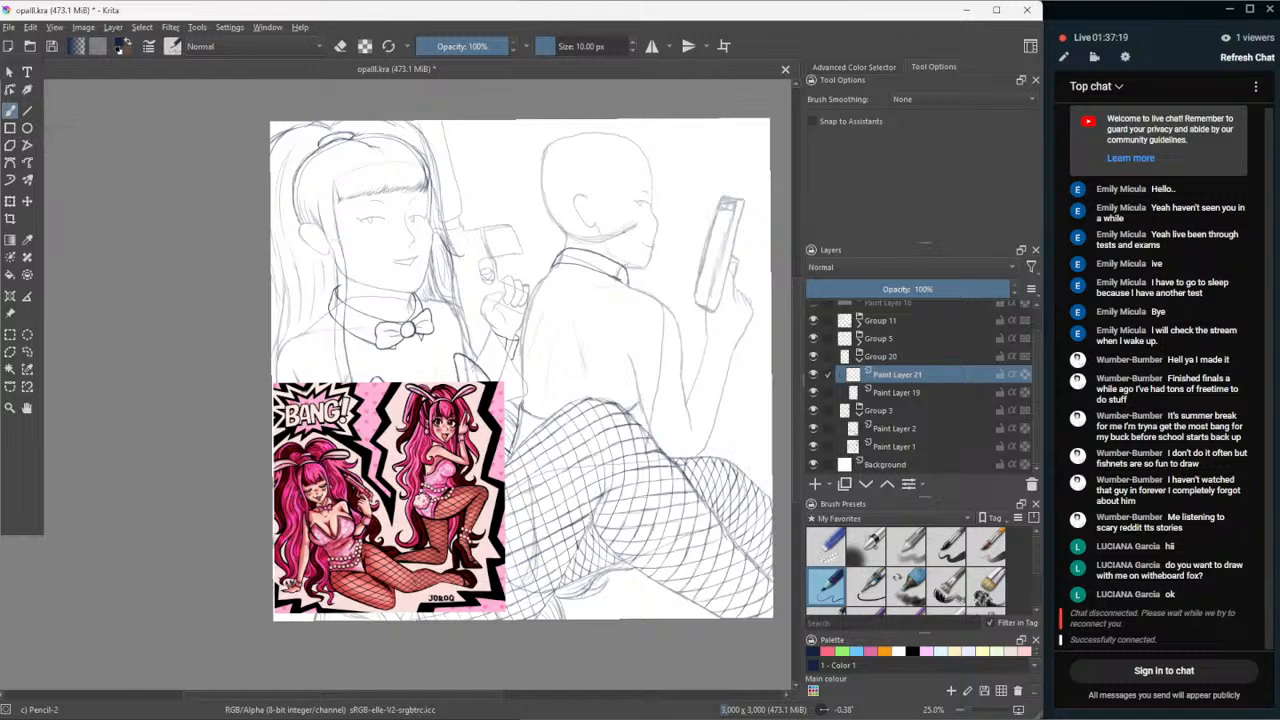
pyautogui.press('+')
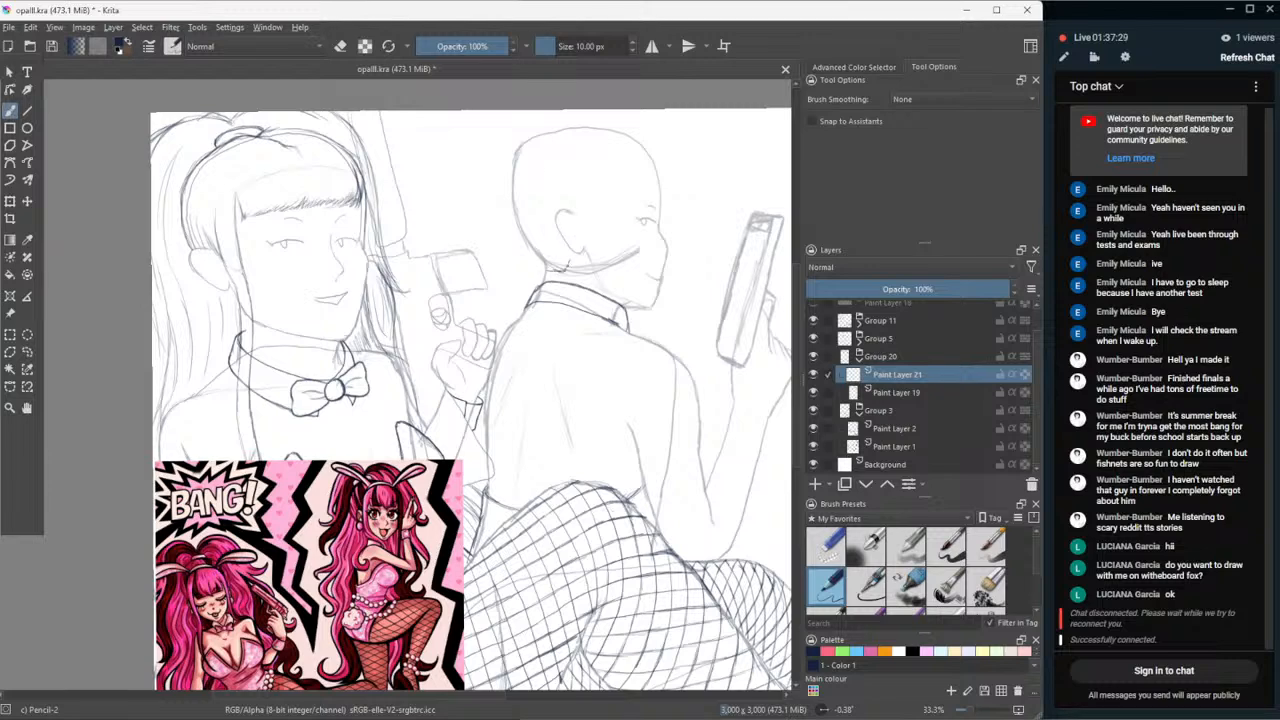
pyautogui.moveTo(559, 259); pyautogui.dragTo(573, 275)
pyautogui.moveTo(576, 212)
pyautogui.mouseDown()
pyautogui.moveTo(604, 251)
pyautogui.moveTo(606, 180)
pyautogui.mouseUp()
pyautogui.moveTo(638, 164); pyautogui.dragTo(609, 183)
# - Add another paint layer at the top of Group 20 and lower Paint Layer 21's opacity to 31% as a guide
pyautogui.click(815, 484)
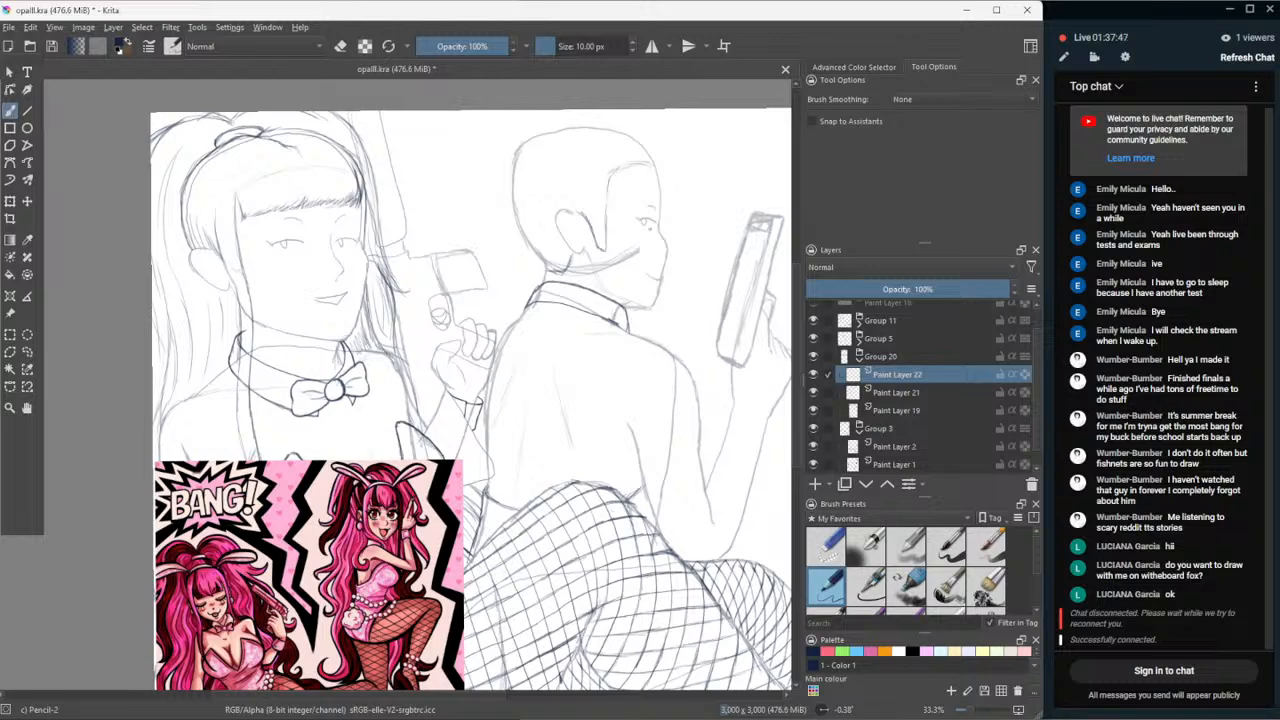
pyautogui.click(918, 392)
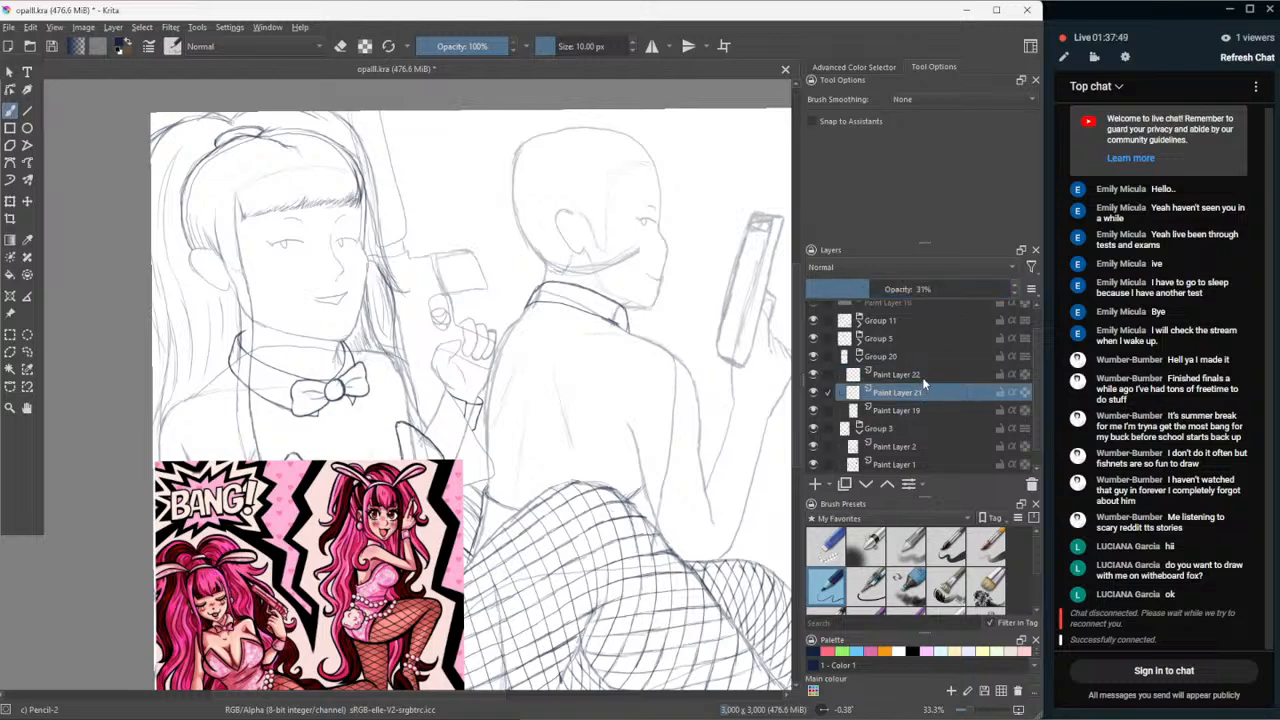
pyautogui.click(922, 377)
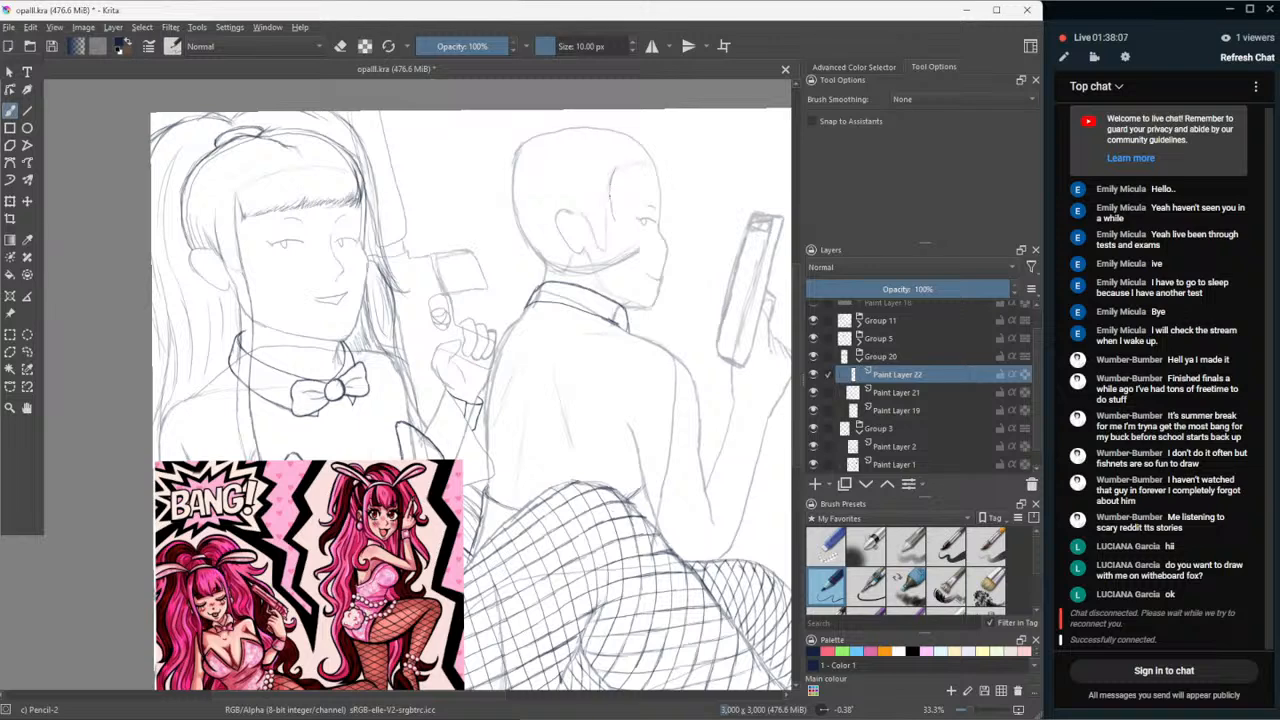
# - Sketch the side hair strand falling past the jaw onto the shoulder on Paint Layer 22, hiding Paint Layer 19 and reworking the neck part
pyautogui.moveTo(614, 237)
pyautogui.mouseDown()
pyautogui.moveTo(607, 282)
pyautogui.moveTo(685, 356)
pyautogui.mouseUp()
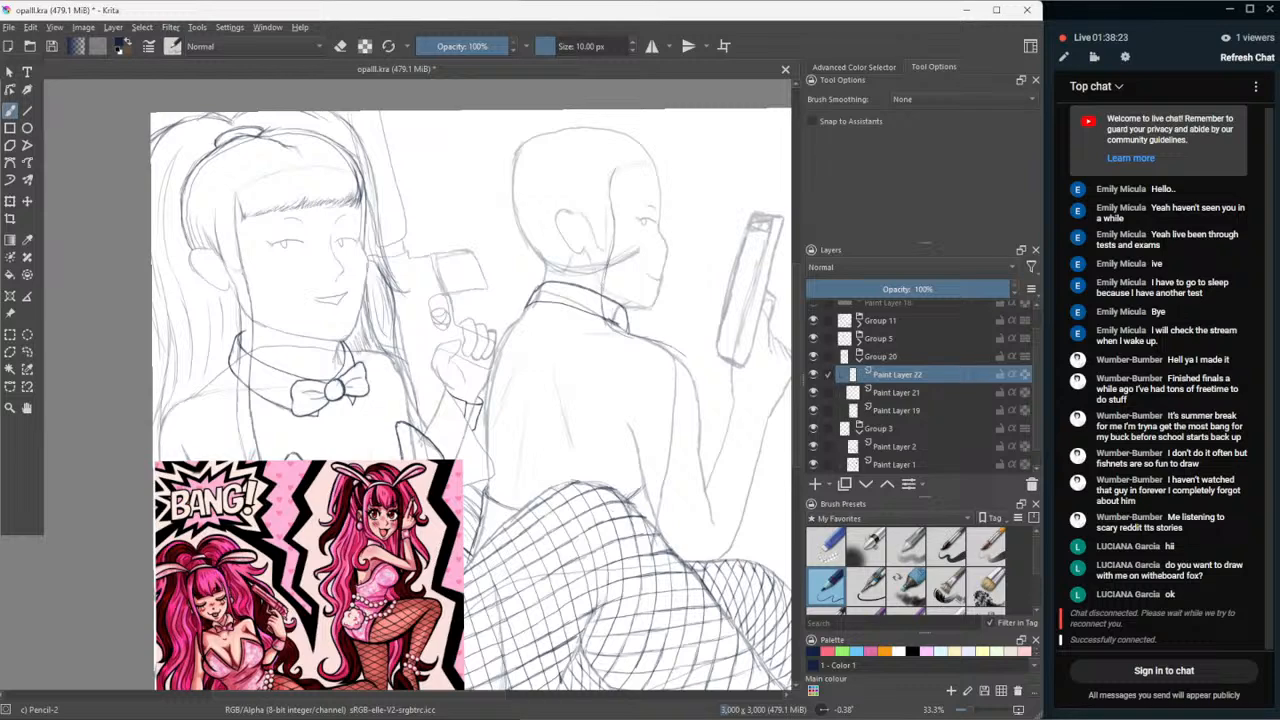
pyautogui.click(813, 410)
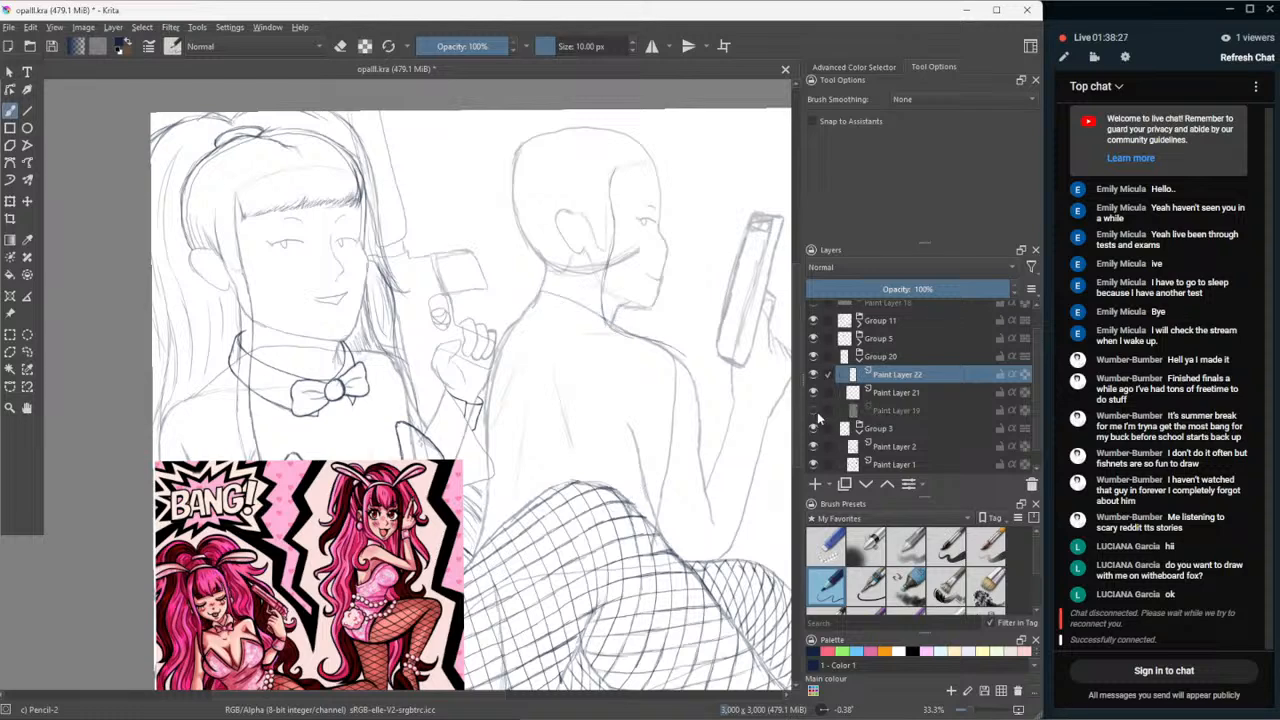
pyautogui.click(825, 545)
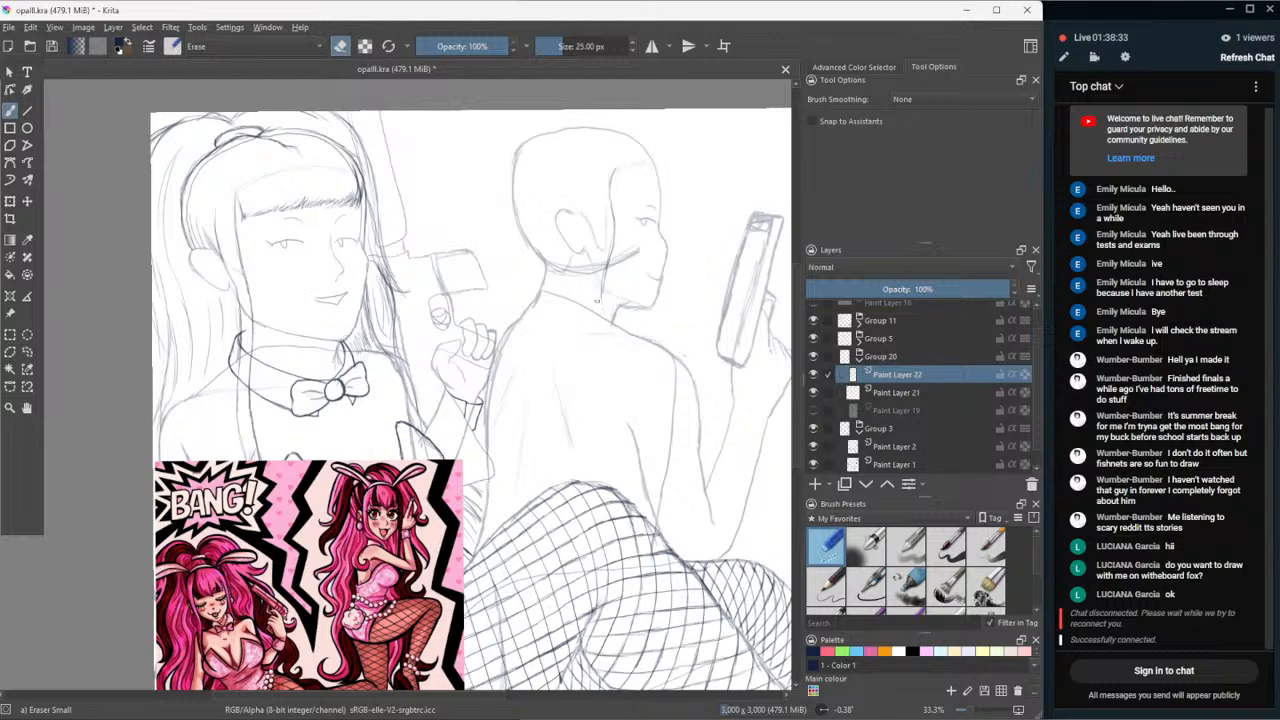
pyautogui.moveTo(601, 305); pyautogui.dragTo(602, 273)
pyautogui.click(838, 584)
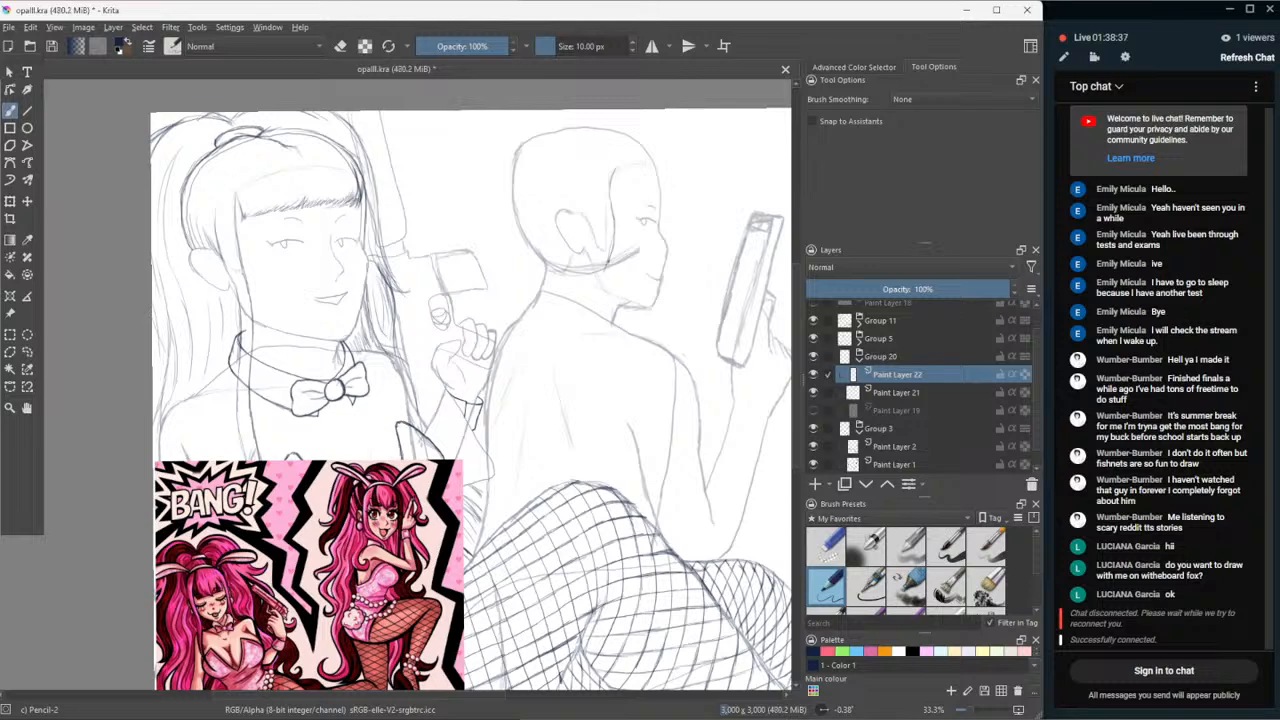
pyautogui.moveTo(608, 264)
pyautogui.mouseDown()
pyautogui.moveTo(608, 323)
pyautogui.moveTo(640, 332)
pyautogui.moveTo(607, 323)
pyautogui.moveTo(673, 344)
pyautogui.moveTo(691, 372)
pyautogui.mouseUp()
# - Erase the strand's end along the shoulder and redraw it from the neck with the Pencil-2 preset
pyautogui.click(826, 545)
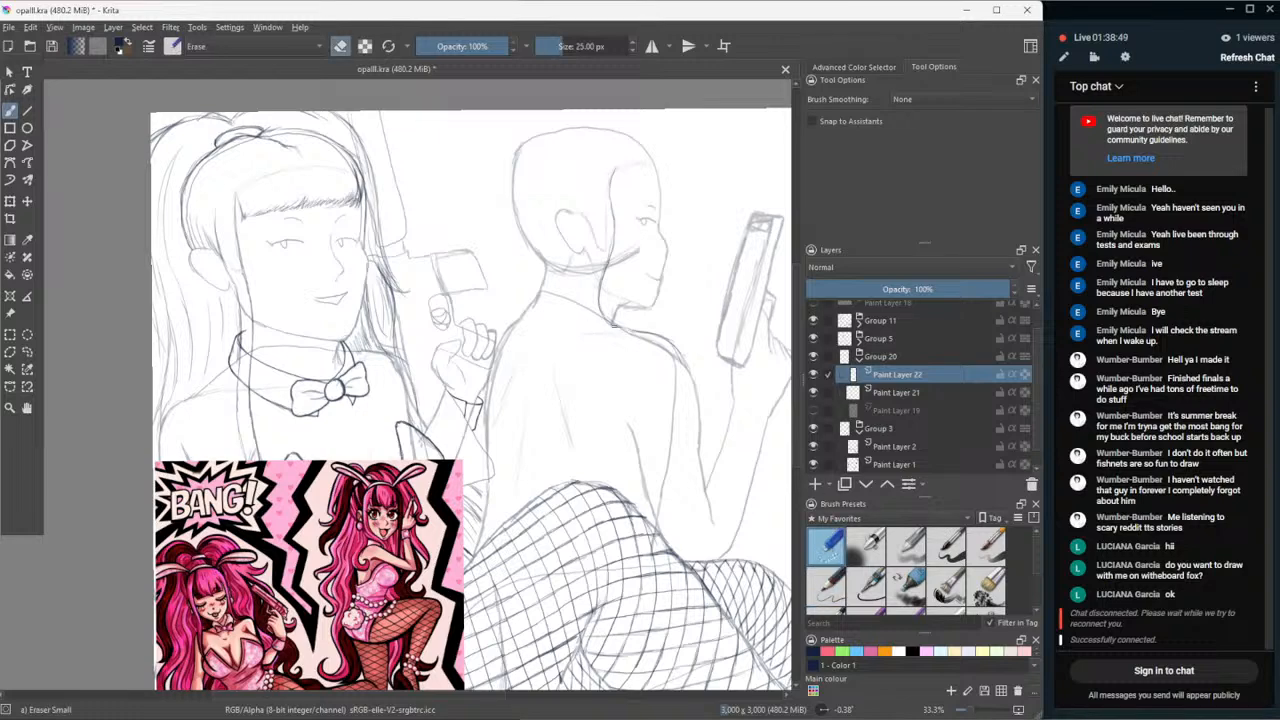
pyautogui.moveTo(614, 325)
pyautogui.mouseDown()
pyautogui.moveTo(650, 333)
pyautogui.moveTo(636, 331)
pyautogui.moveTo(685, 364)
pyautogui.mouseUp()
pyautogui.click(566, 47)
pyautogui.click(826, 584)
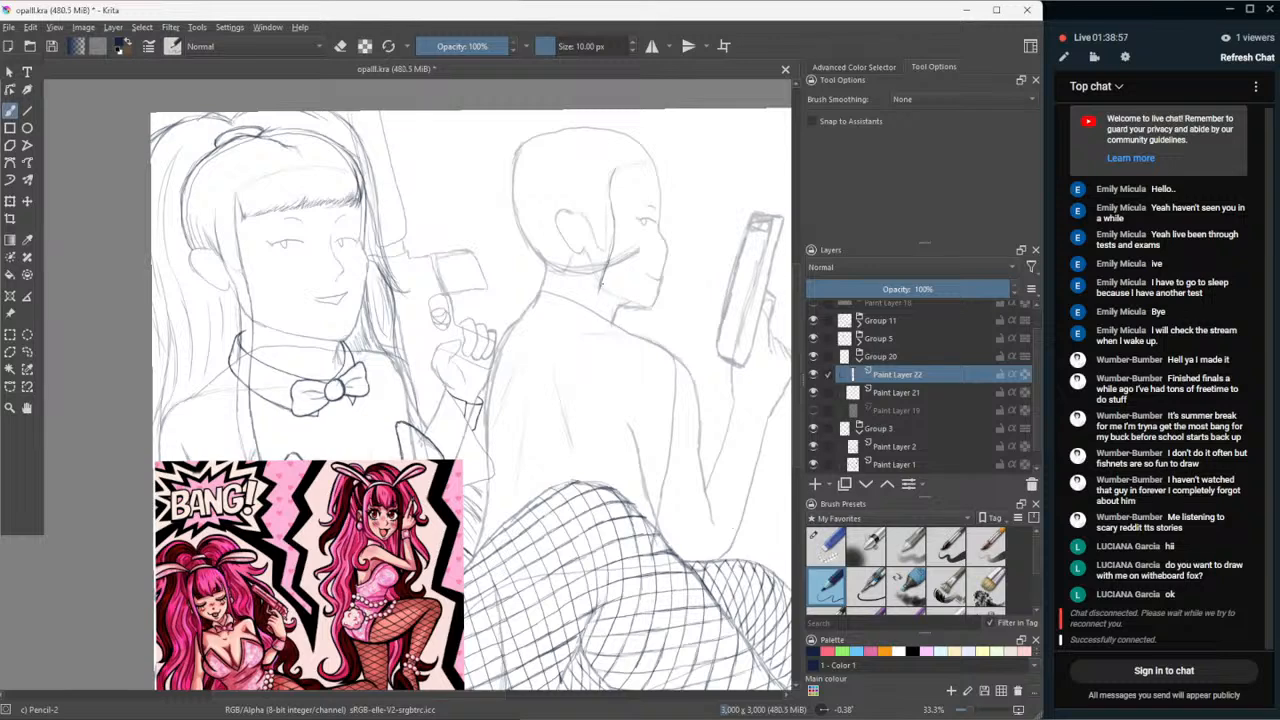
pyautogui.moveTo(600, 291)
pyautogui.mouseDown()
pyautogui.moveTo(615, 257)
pyautogui.moveTo(615, 318)
pyautogui.moveTo(627, 325)
pyautogui.moveTo(600, 316)
pyautogui.moveTo(634, 325)
pyautogui.mouseUp()
pyautogui.moveTo(646, 338)
pyautogui.mouseDown()
pyautogui.moveTo(660, 348)
pyautogui.moveTo(598, 321)
pyautogui.mouseUp()
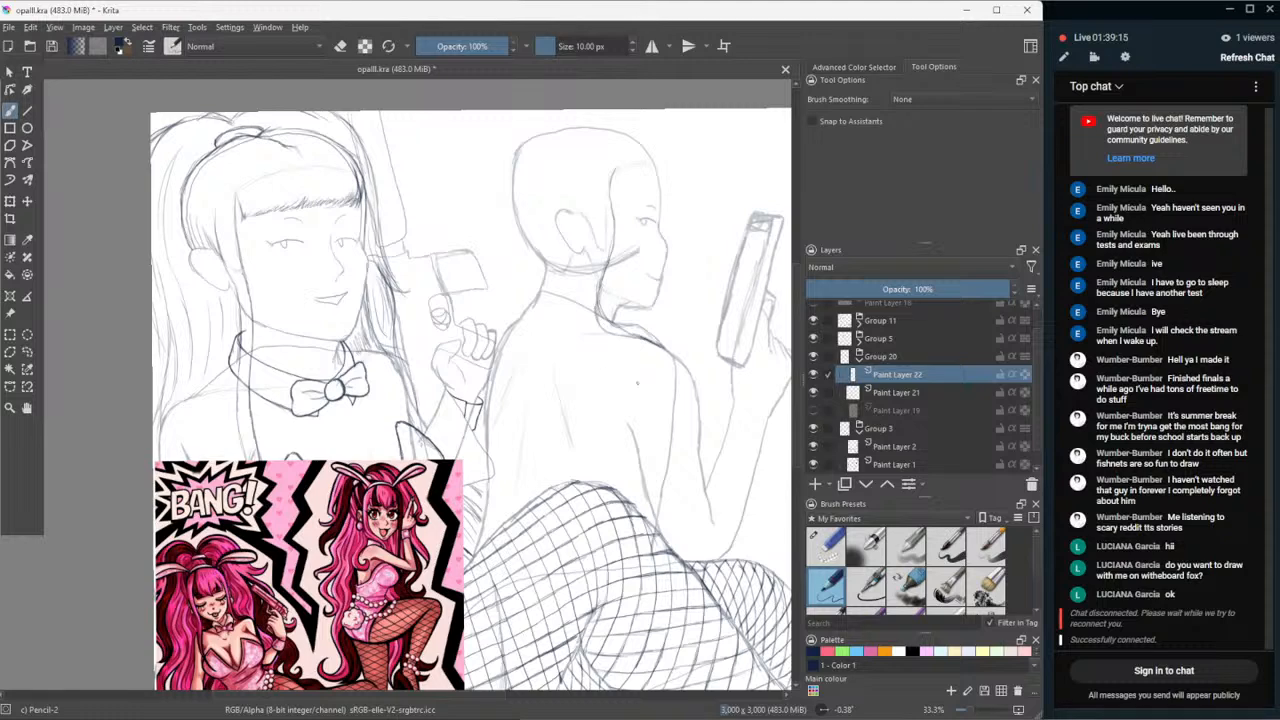
# - Clean up the strand at the neck with the light colour and trim its end on the shoulder in eraser mode
pyautogui.press('x')
pyautogui.moveTo(600, 294); pyautogui.dragTo(610, 332)
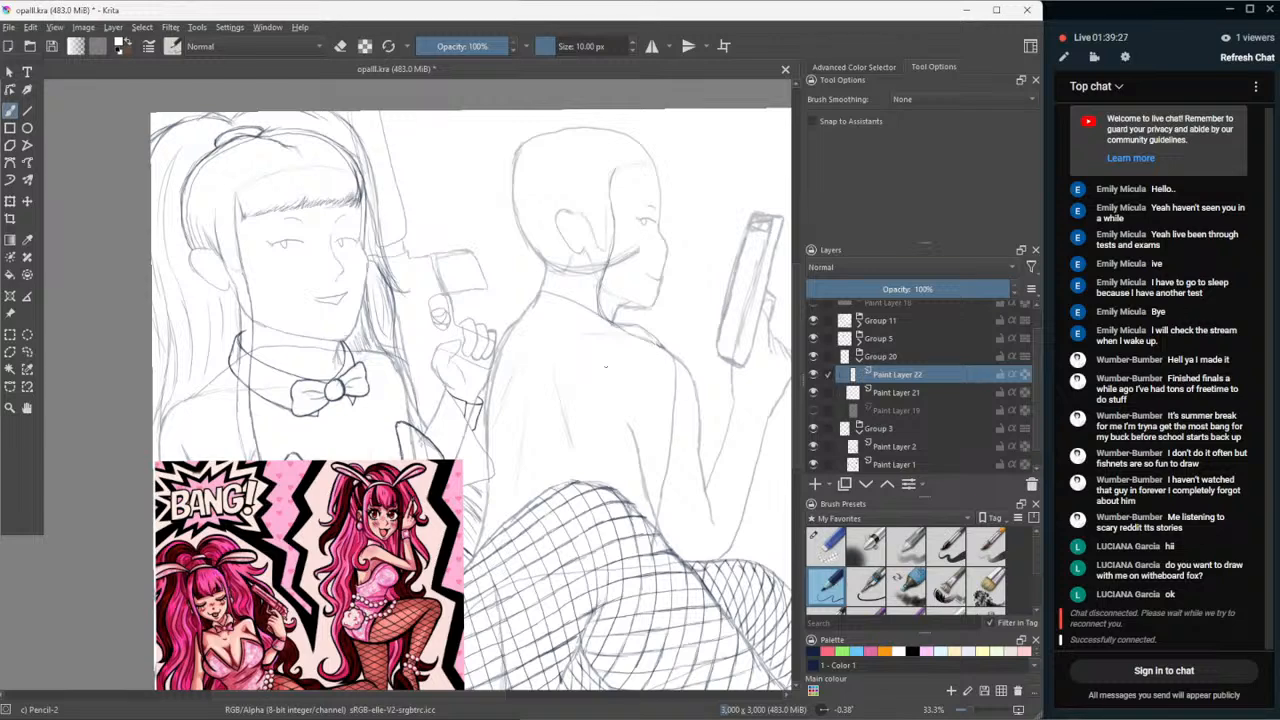
pyautogui.click(340, 46)
pyautogui.click(341, 47)
pyautogui.moveTo(641, 328); pyautogui.dragTo(662, 346)
pyautogui.moveTo(645, 331); pyautogui.dragTo(662, 347)
# - Switch the drawing colour back to the dark palette colour Color 1 and redraw the strand's curve at the neck
pyautogui.click(119, 46)
pyautogui.click(674, 195)
pyautogui.click(813, 652)
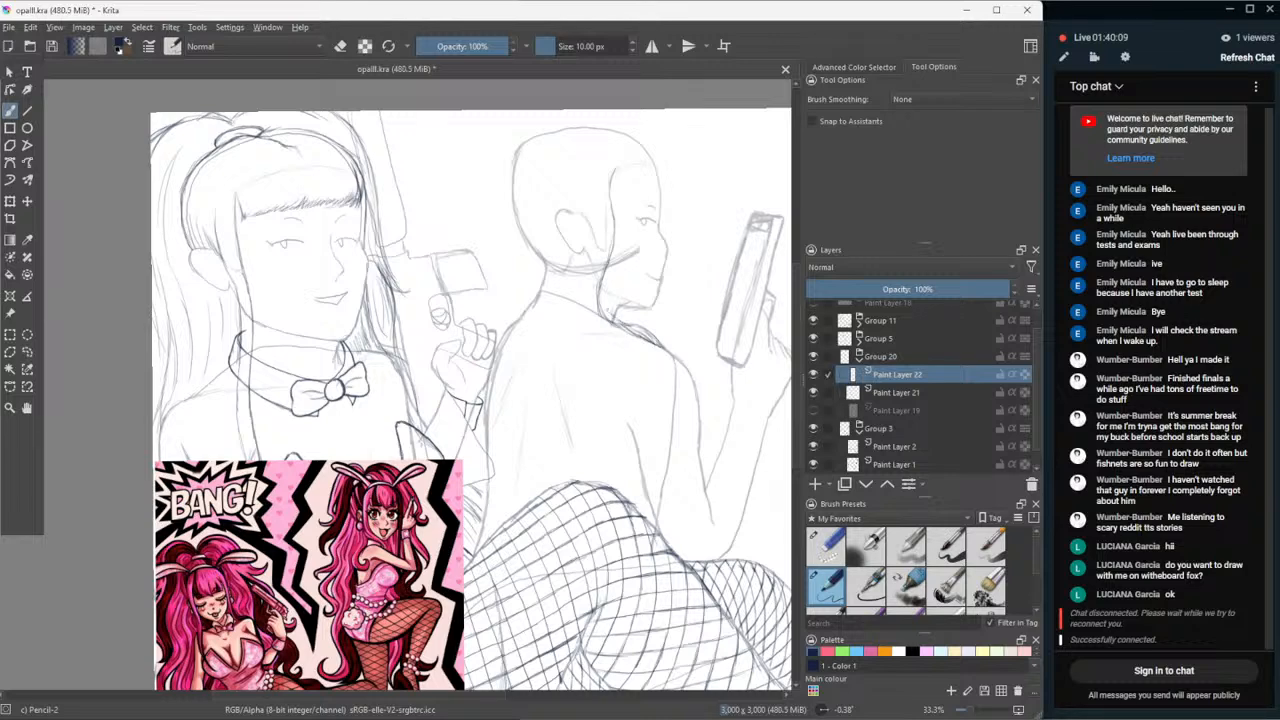
pyautogui.moveTo(605, 307); pyautogui.dragTo(615, 319)
pyautogui.hotkey('ctrl', 'z')
pyautogui.moveTo(601, 292); pyautogui.dragTo(605, 312)
# - Draw the strand's back edge in front of the ear from the temple down to the neck and reinforce its lines
pyautogui.moveTo(585, 183)
pyautogui.mouseDown()
pyautogui.moveTo(611, 256)
pyautogui.moveTo(595, 268)
pyautogui.moveTo(599, 248)
pyautogui.moveTo(599, 294)
pyautogui.mouseUp()
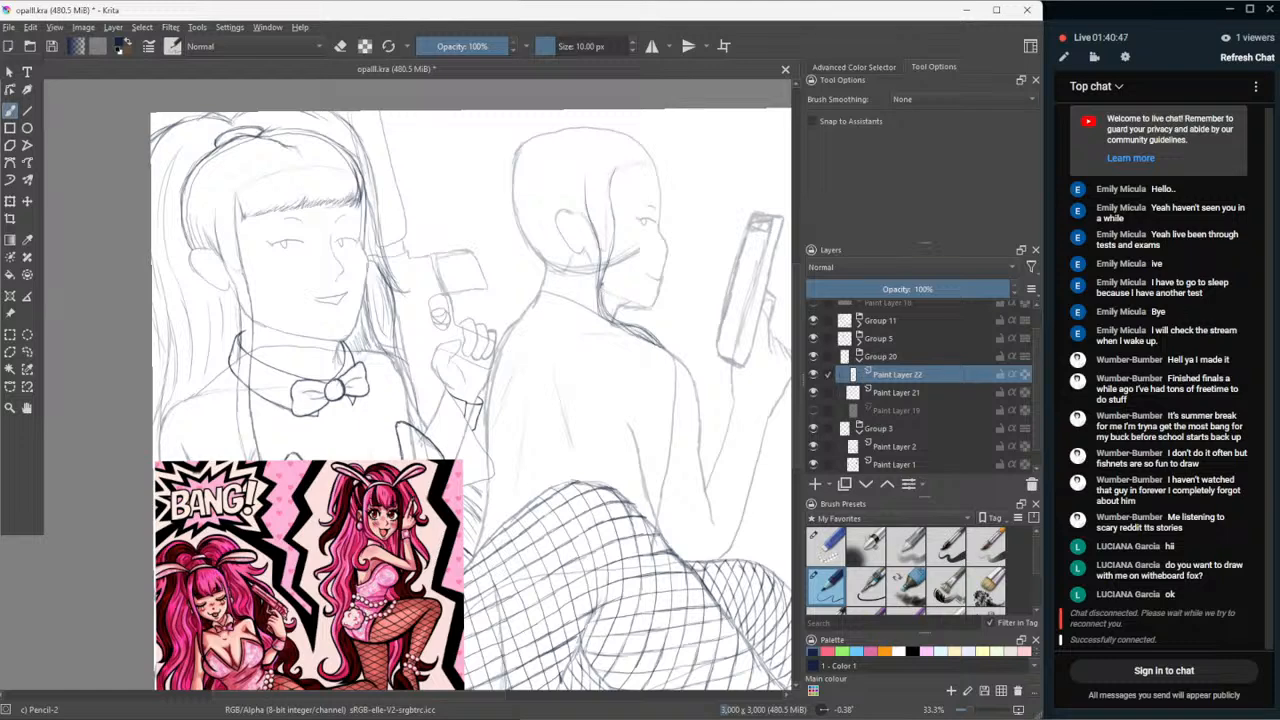
pyautogui.moveTo(601, 287); pyautogui.dragTo(606, 311)
pyautogui.moveTo(597, 247); pyautogui.dragTo(600, 311)
pyautogui.moveTo(589, 178); pyautogui.dragTo(596, 232)
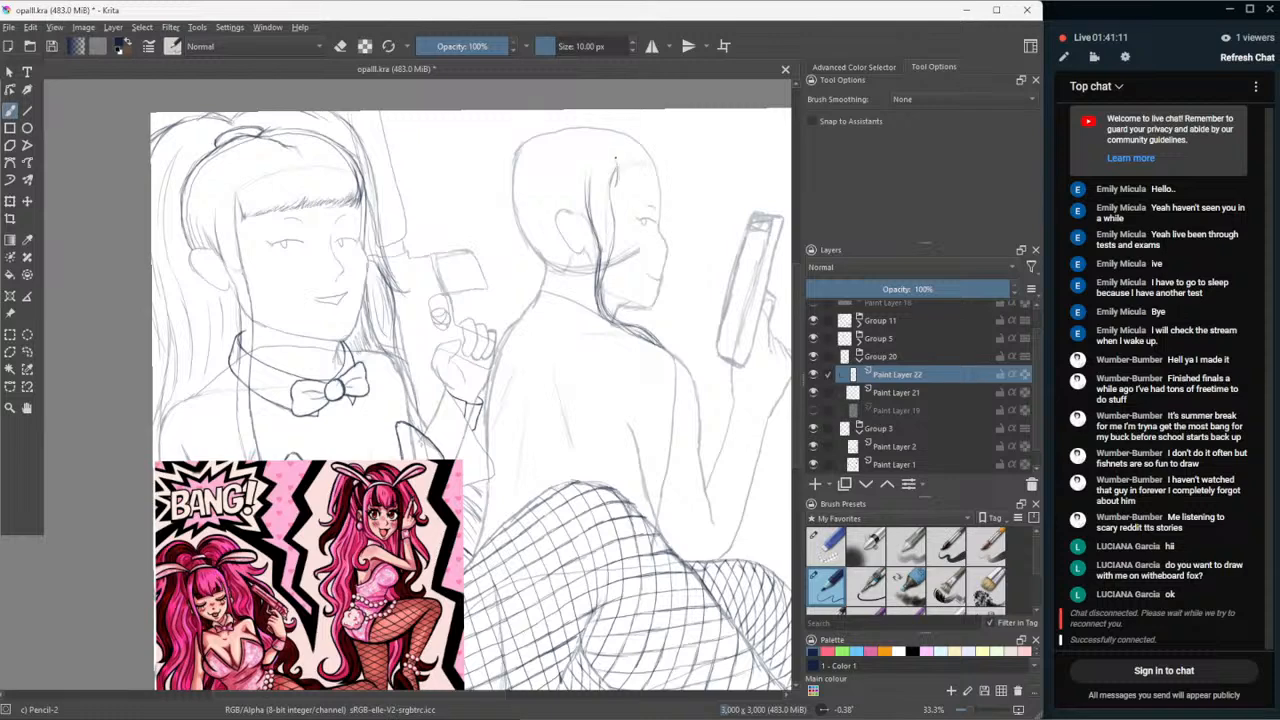
# - Sketch the fringe across the back-view figure's forehead and the hair outline over the crown
pyautogui.moveTo(617, 173)
pyautogui.mouseDown()
pyautogui.moveTo(614, 192)
pyautogui.moveTo(646, 181)
pyautogui.mouseUp()
pyautogui.moveTo(557, 121)
pyautogui.mouseDown()
pyautogui.moveTo(618, 120)
pyautogui.moveTo(664, 158)
pyautogui.mouseUp()
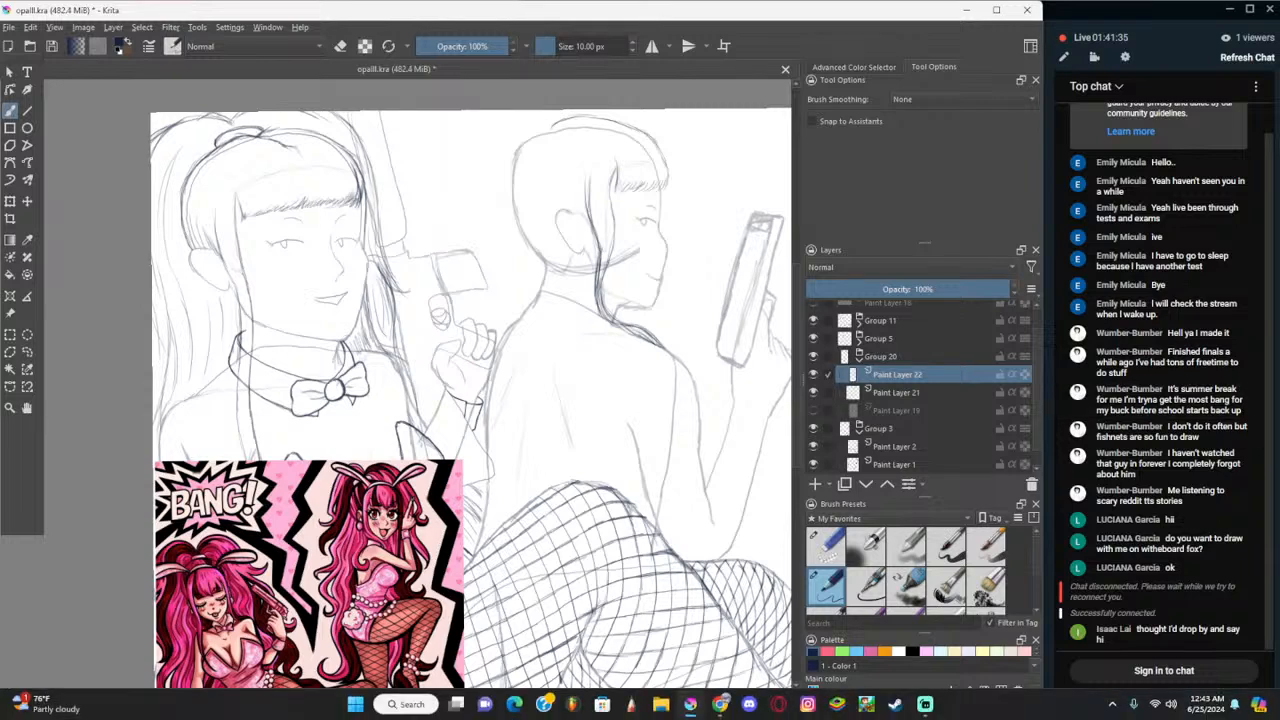
pyautogui.scroll(1, 343, 270)
pyautogui.scroll(-1, 341, 272)
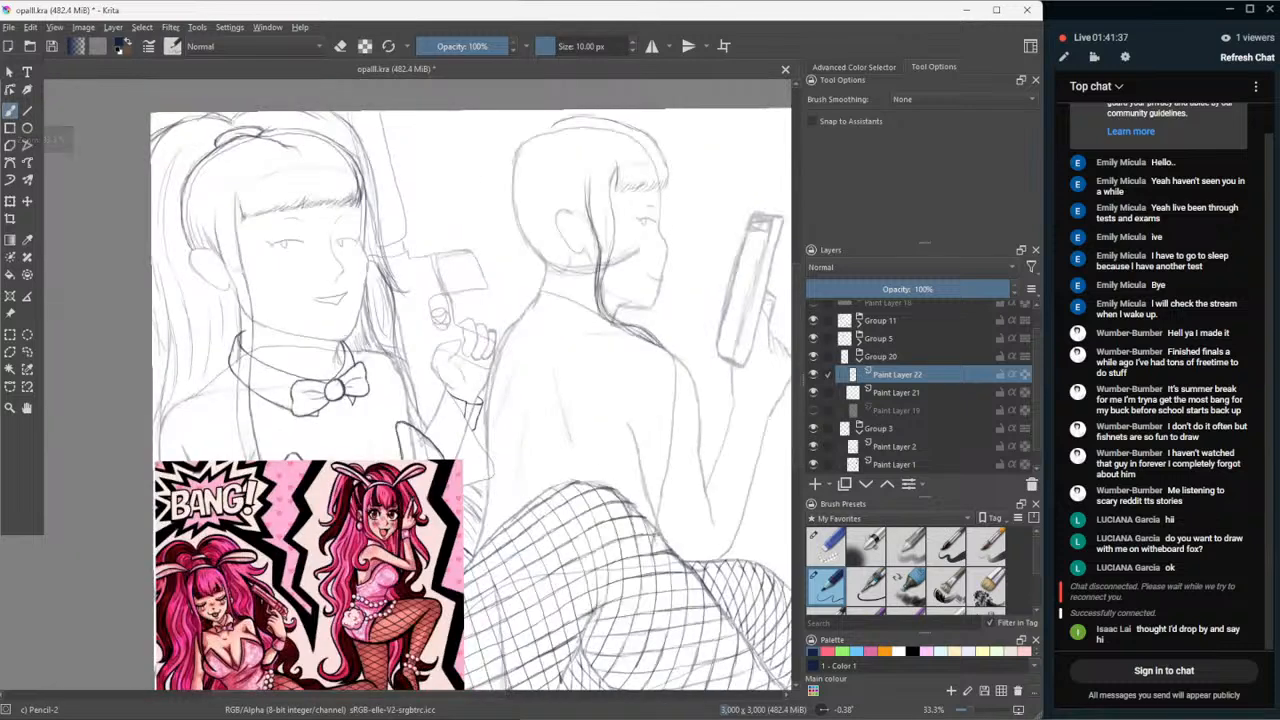
pyautogui.scroll(1, 641, 222)
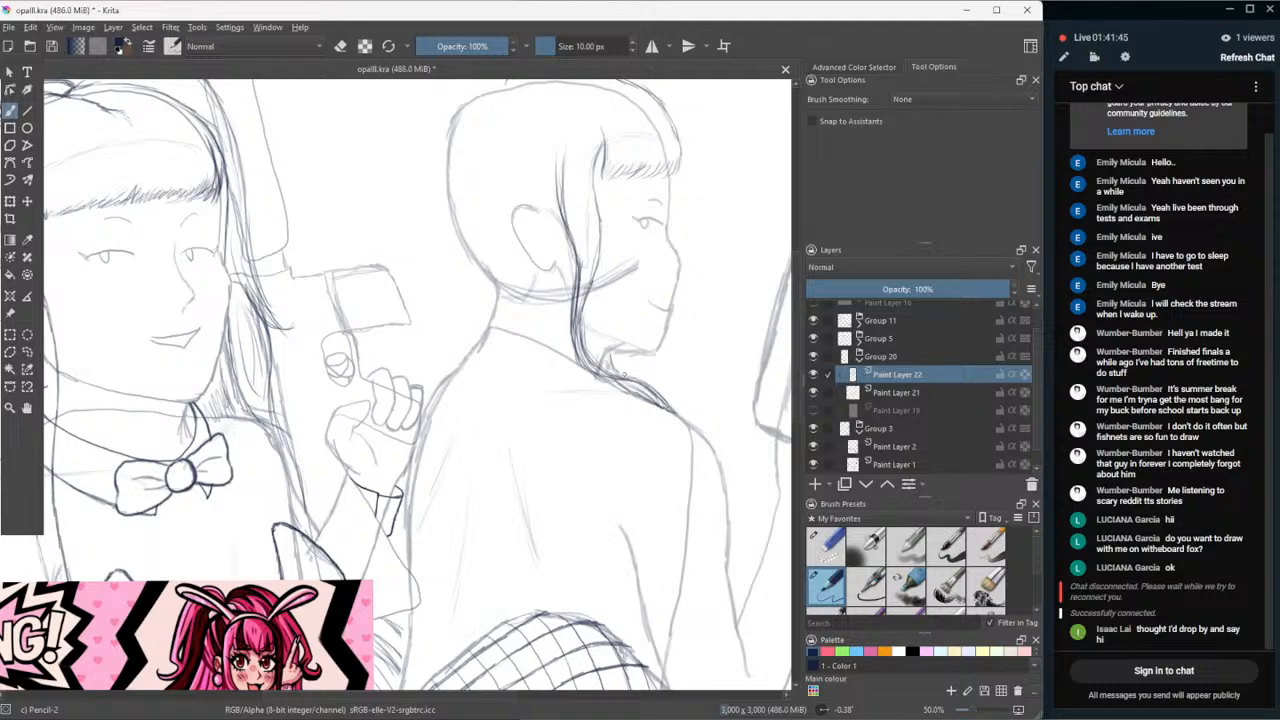
pyautogui.scroll(-2, 622, 372)
pyautogui.scroll(-1, 622, 372)
pyautogui.scroll(1, 622, 372)
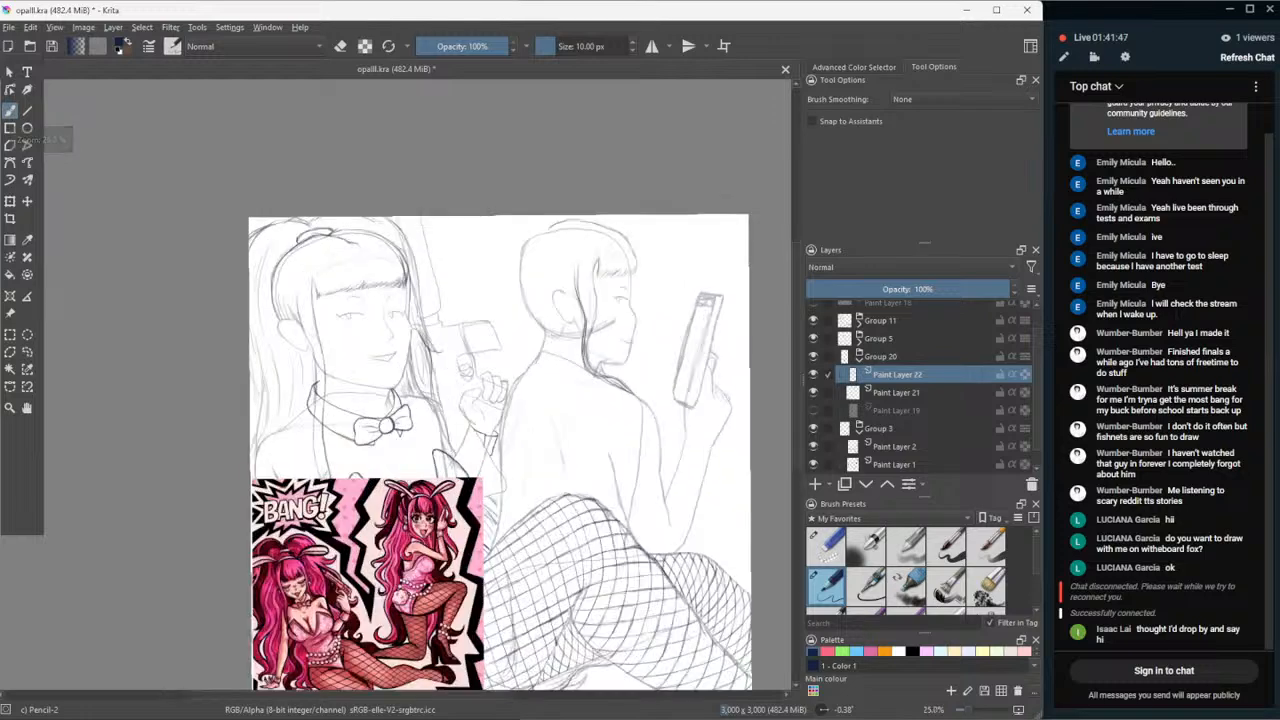
pyautogui.scroll(1, 539, 194)
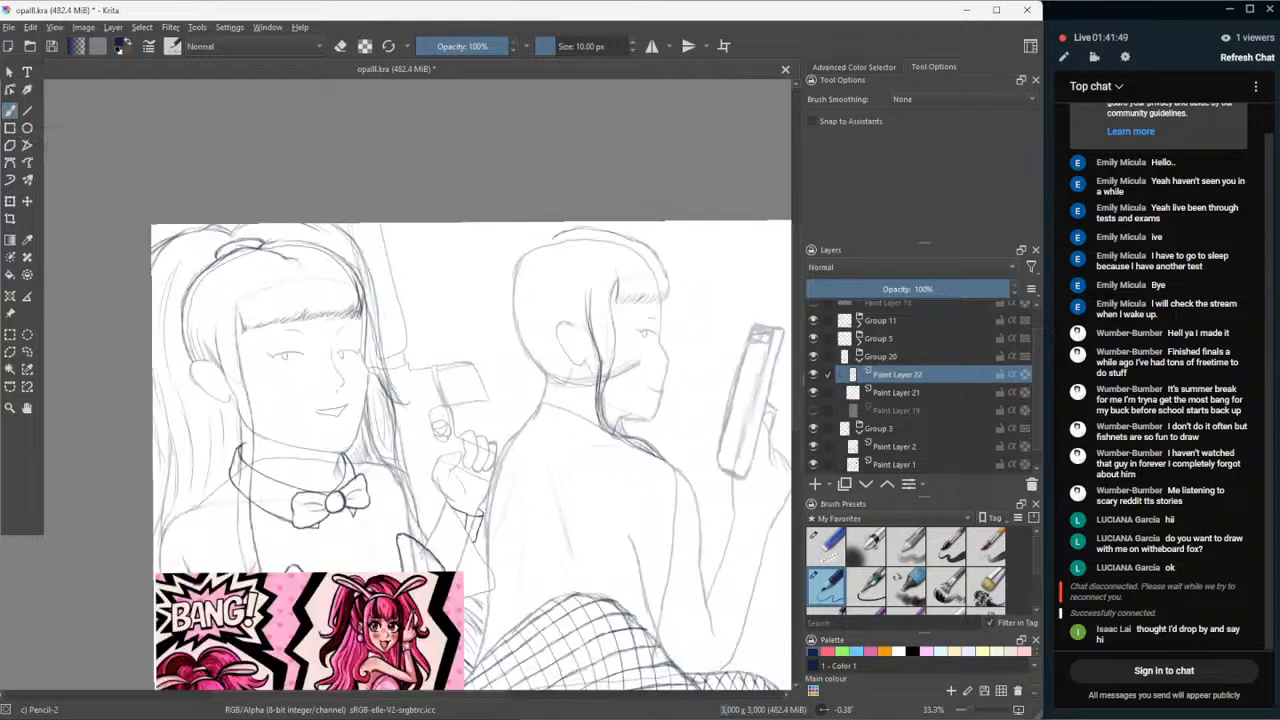
# - Sketch the hair outline around the back of the back-view figure's head, from the crown down to the nape
pyautogui.scroll(1, 560, 198)
pyautogui.scroll(-1, 552, 268)
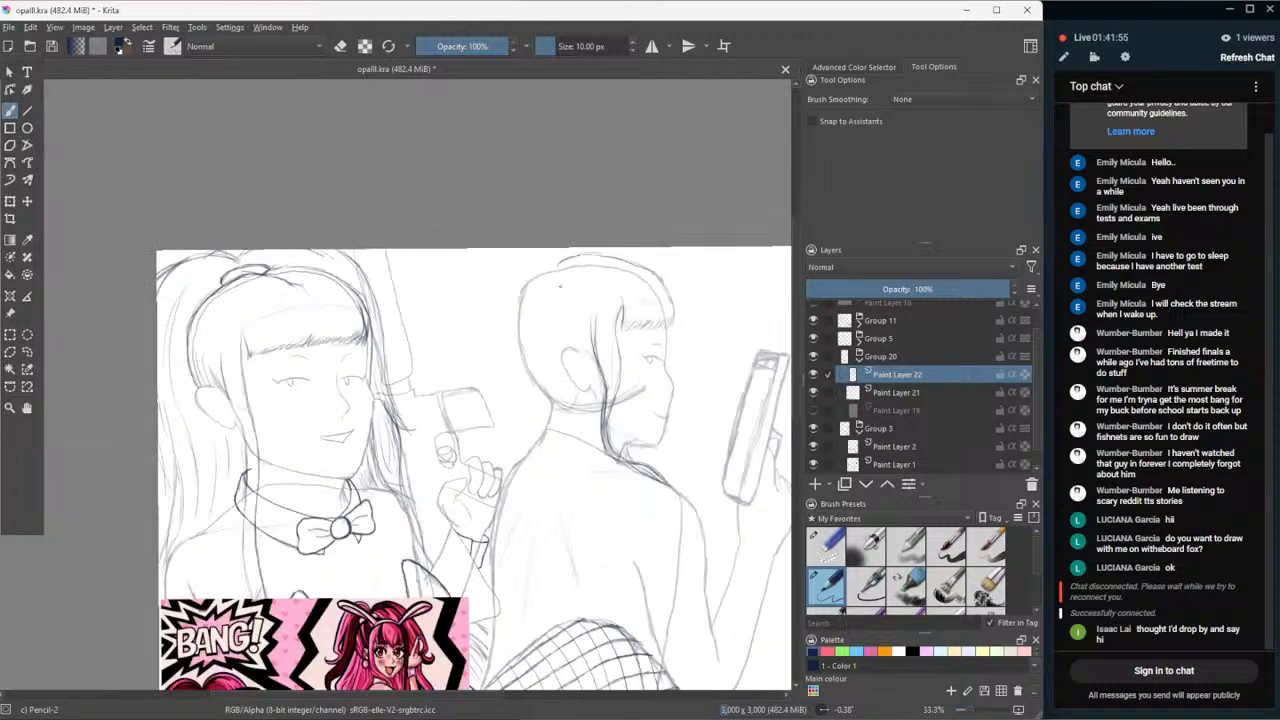
pyautogui.scroll(1, 560, 286)
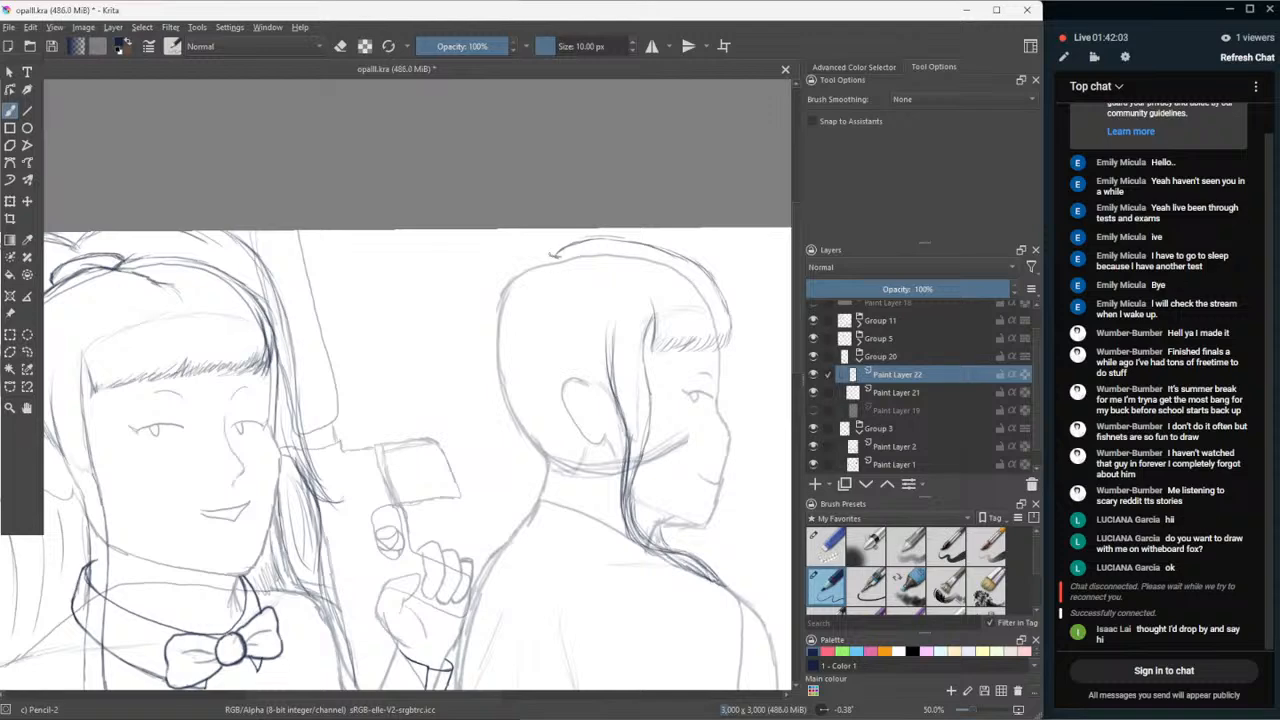
pyautogui.moveTo(544, 253)
pyautogui.mouseDown()
pyautogui.moveTo(514, 259)
pyautogui.moveTo(490, 320)
pyautogui.moveTo(490, 304)
pyautogui.mouseUp()
pyautogui.moveTo(492, 304); pyautogui.dragTo(486, 338)
pyautogui.moveTo(490, 336); pyautogui.dragTo(484, 362)
pyautogui.moveTo(494, 312)
pyautogui.mouseDown()
pyautogui.moveTo(492, 372)
pyautogui.moveTo(492, 335)
pyautogui.moveTo(505, 409)
pyautogui.moveTo(507, 388)
pyautogui.moveTo(532, 478)
pyautogui.mouseUp()
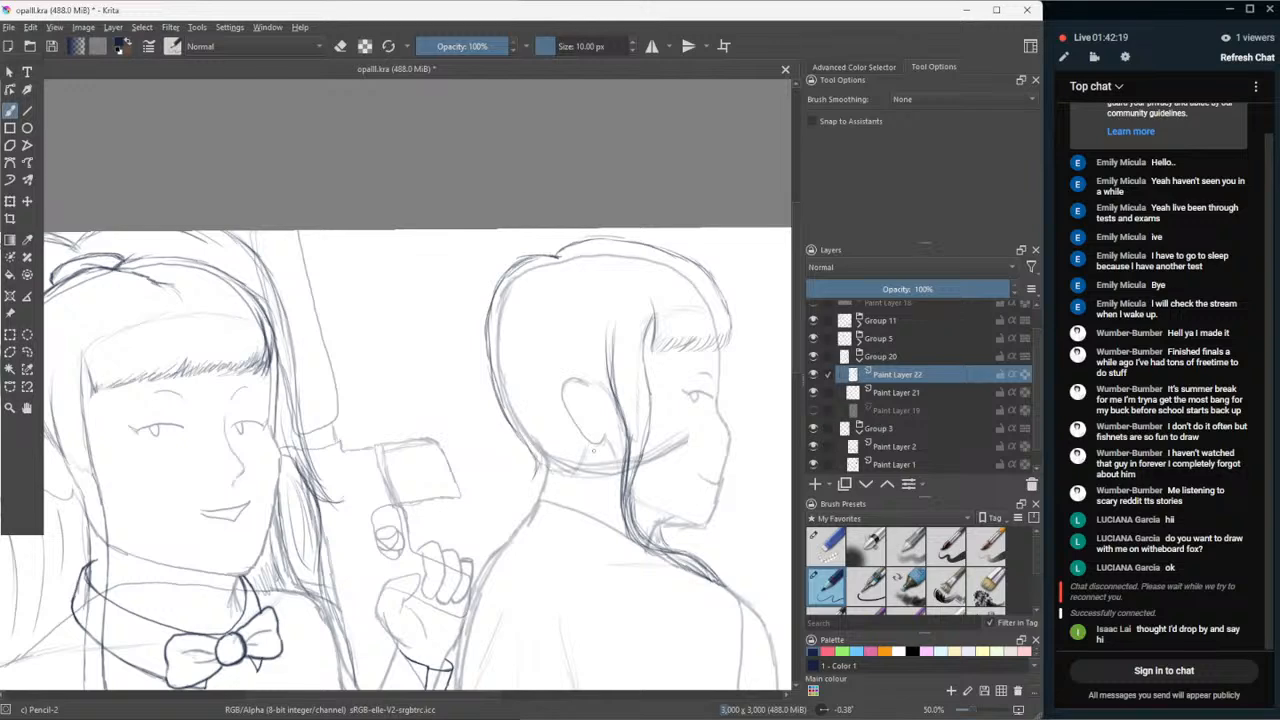
# - Sketch the lower hairline from behind the ear across the nape with short strokes
pyautogui.moveTo(594, 442); pyautogui.dragTo(576, 476)
pyautogui.moveTo(582, 464); pyautogui.dragTo(536, 484)
pyautogui.press('-')
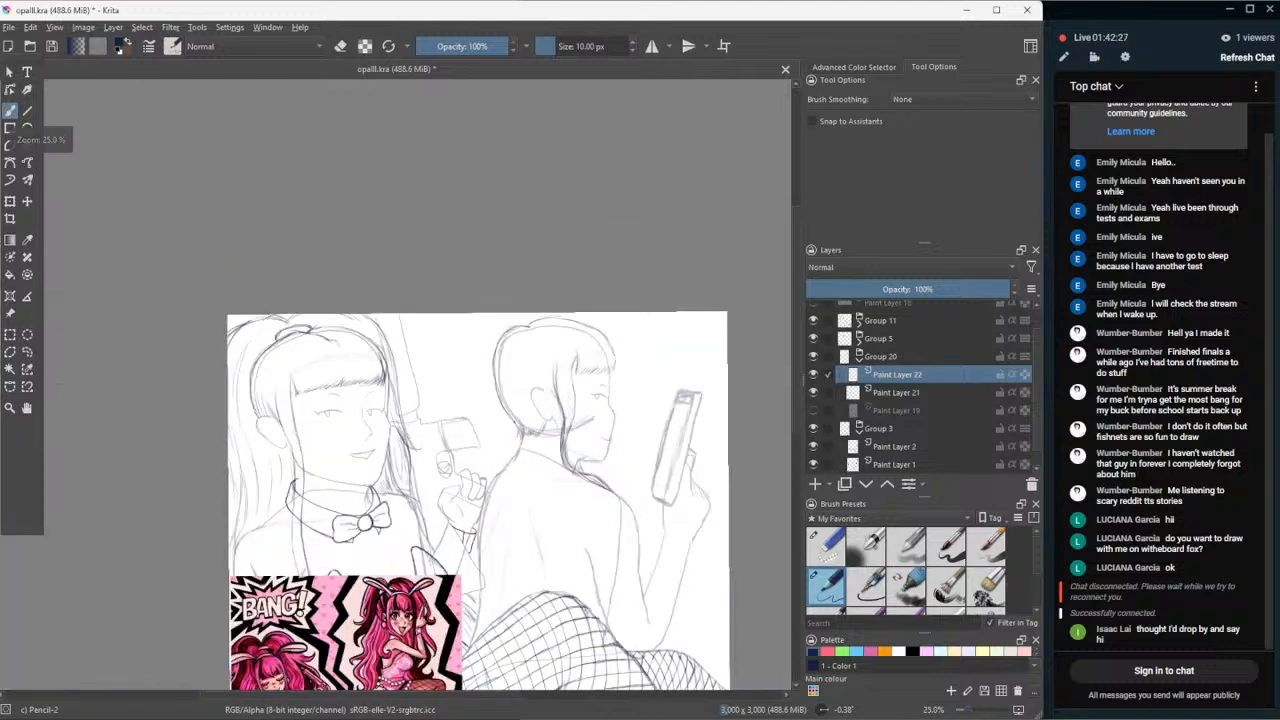
# - Add a new paint layer in Group 20 and sketch the ponytail's outer curve from the crown down to the raised gun
pyautogui.click(815, 484)
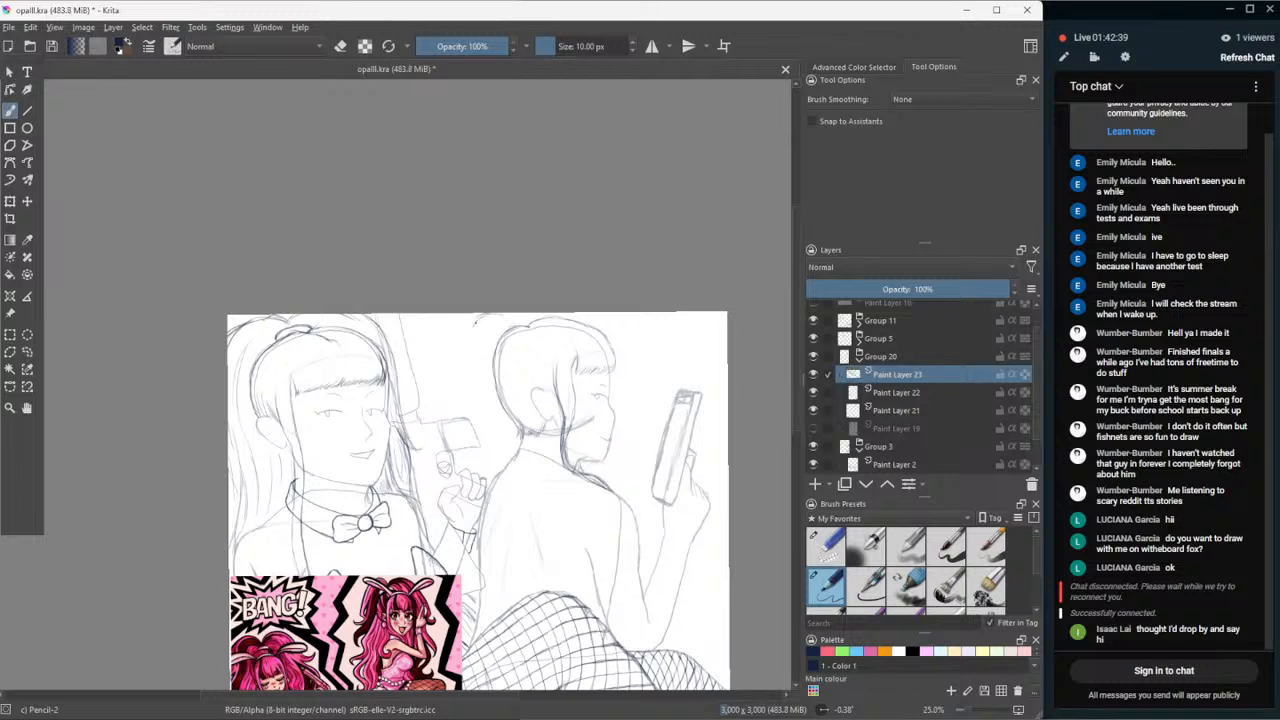
pyautogui.moveTo(473, 325); pyautogui.dragTo(471, 402)
pyautogui.scroll(1, 584, 607)
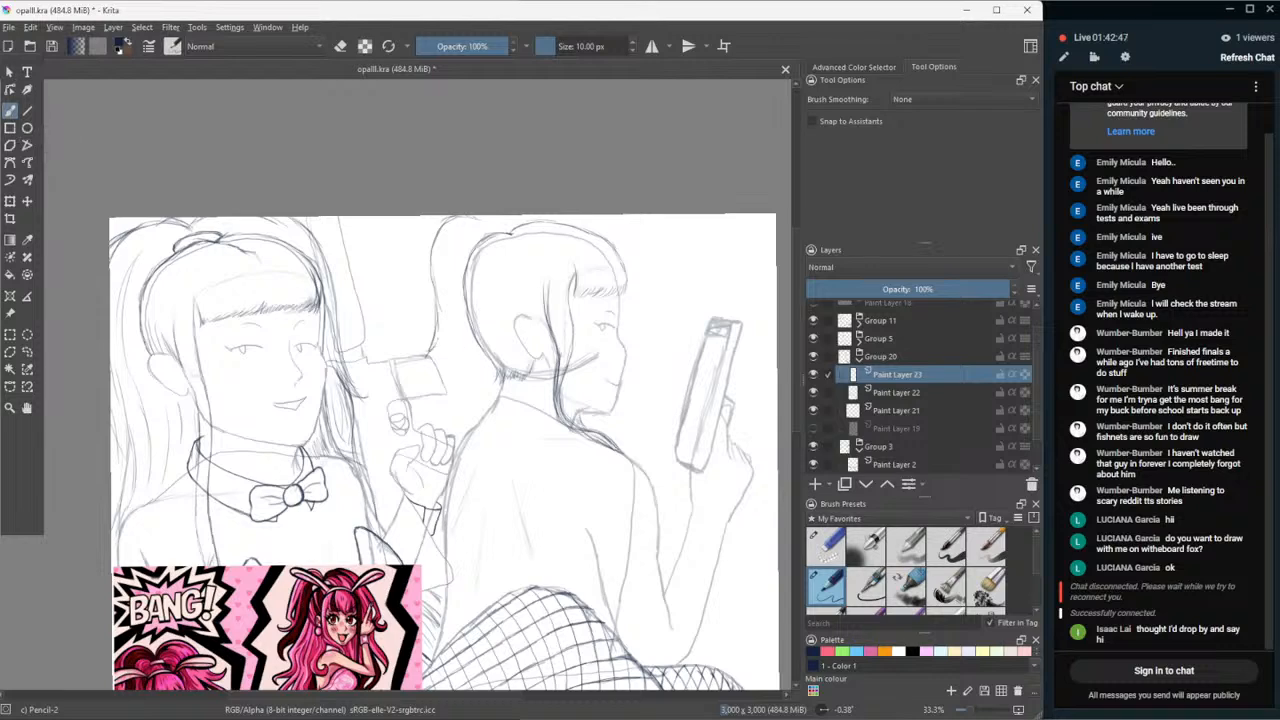
pyautogui.moveTo(446, 331)
pyautogui.mouseDown()
pyautogui.moveTo(430, 356)
pyautogui.moveTo(428, 413)
pyautogui.mouseUp()
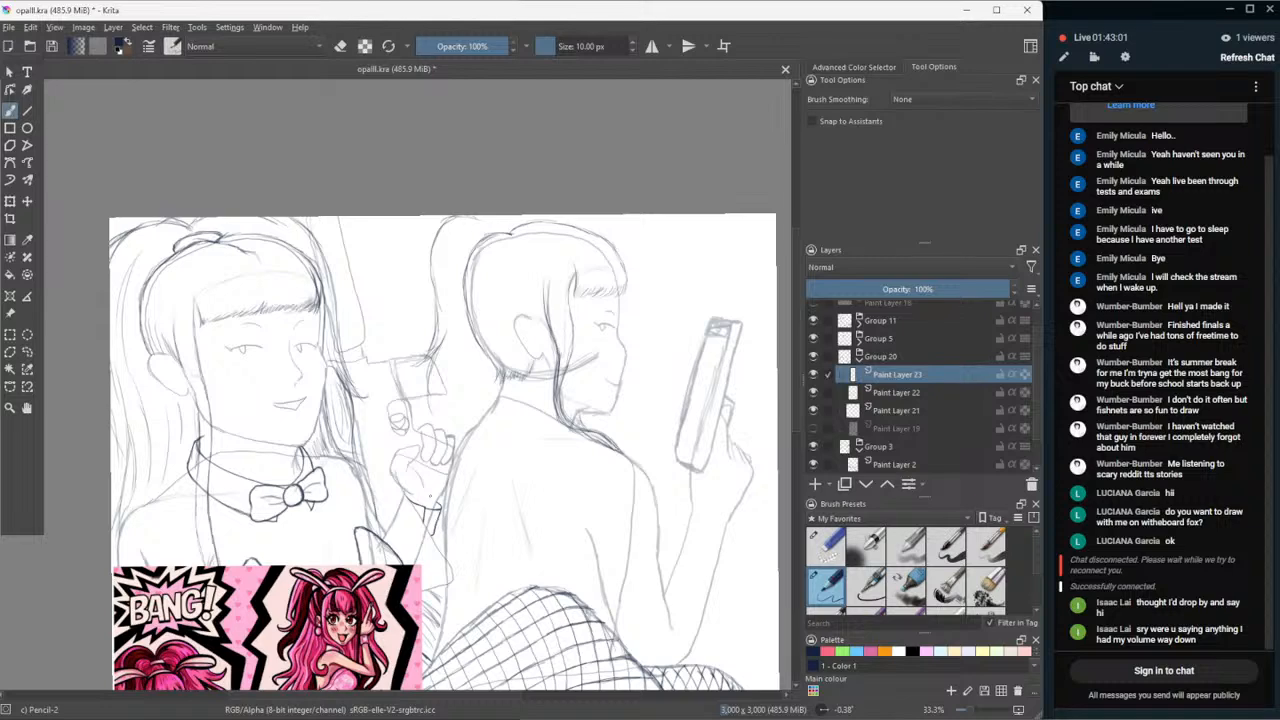
# - Erase the stray ponytail lines beside the gun with Eraser Small and return to the Pencil-2 brush
pyautogui.click(836, 548)
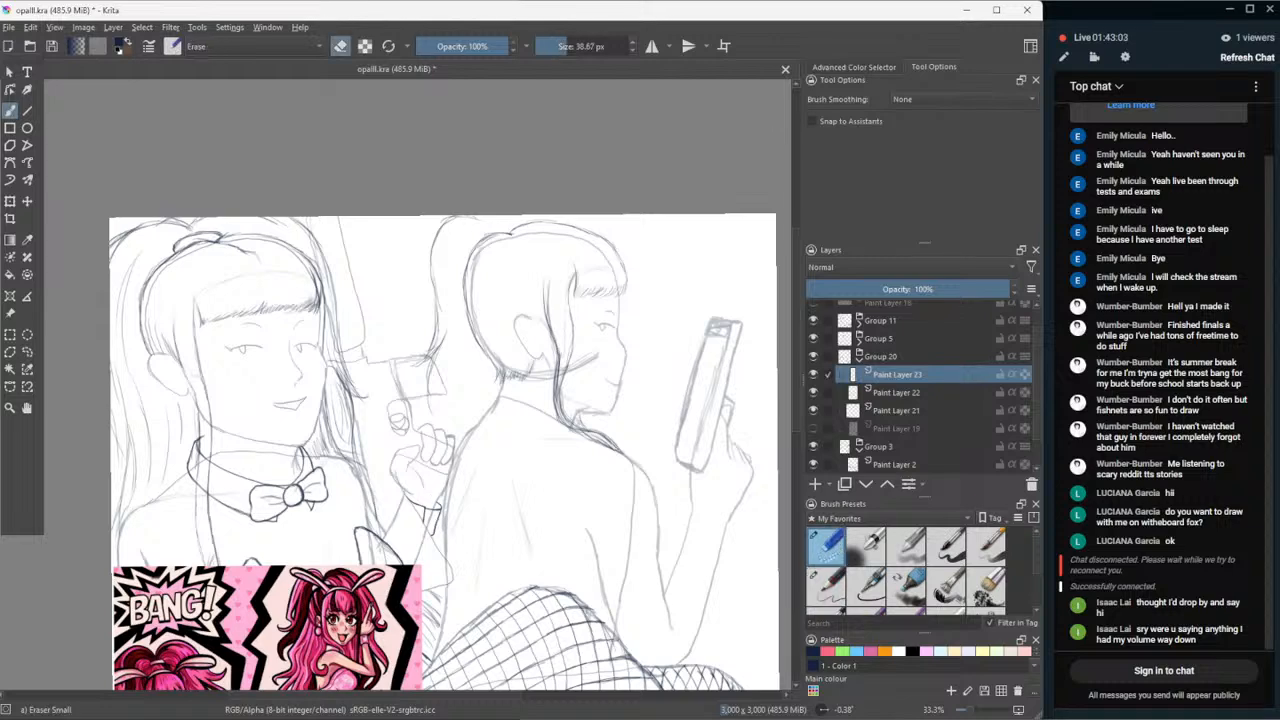
pyautogui.moveTo(423, 388); pyautogui.dragTo(432, 364)
pyautogui.click(826, 587)
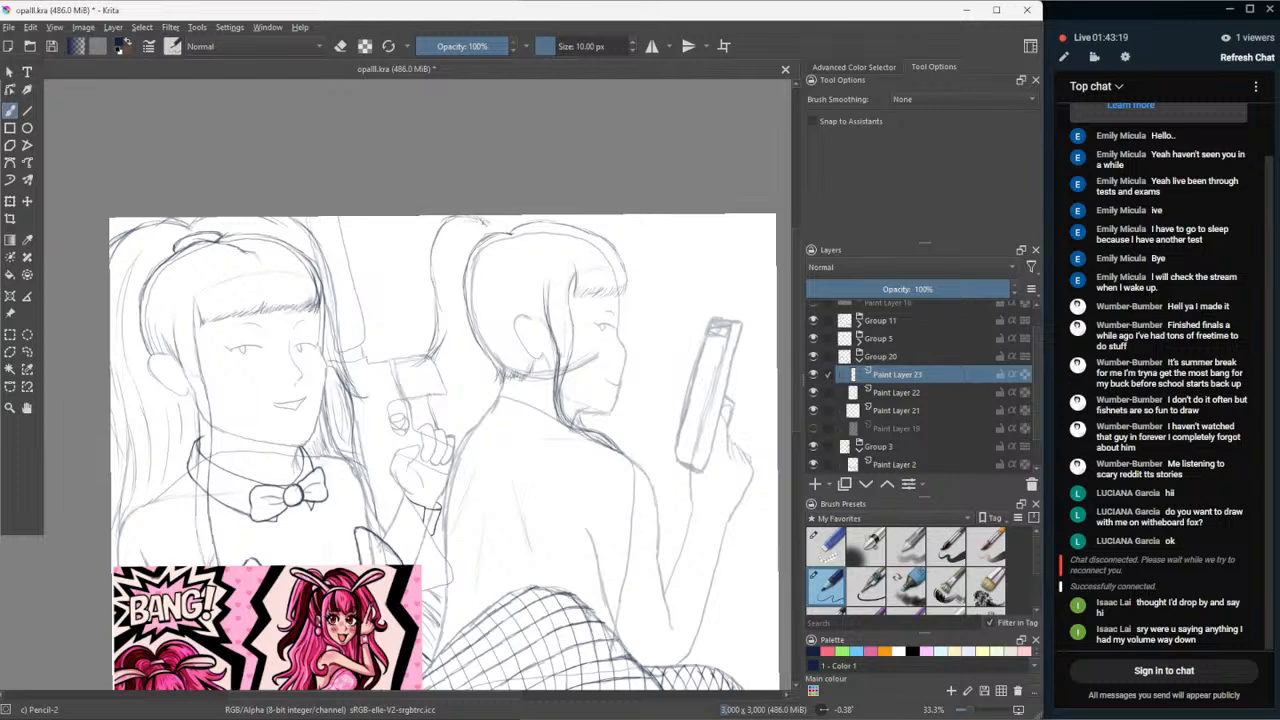
pyautogui.click(822, 551)
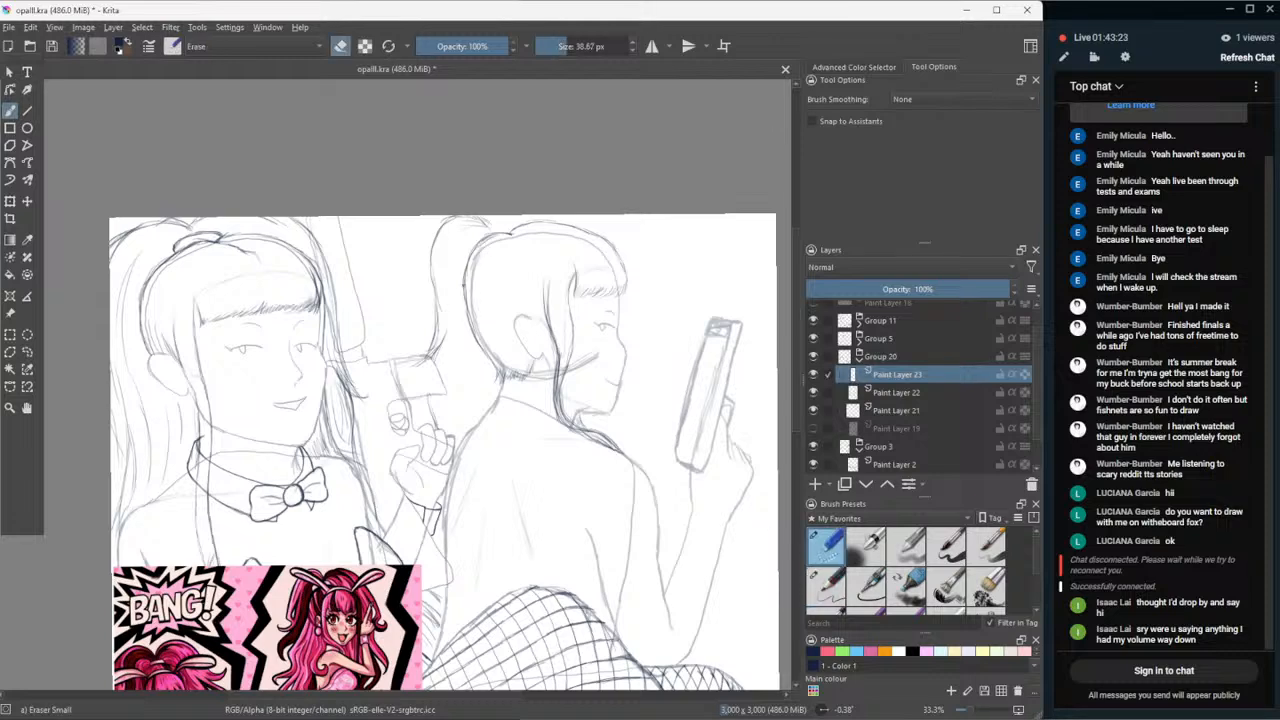
pyautogui.click(830, 582)
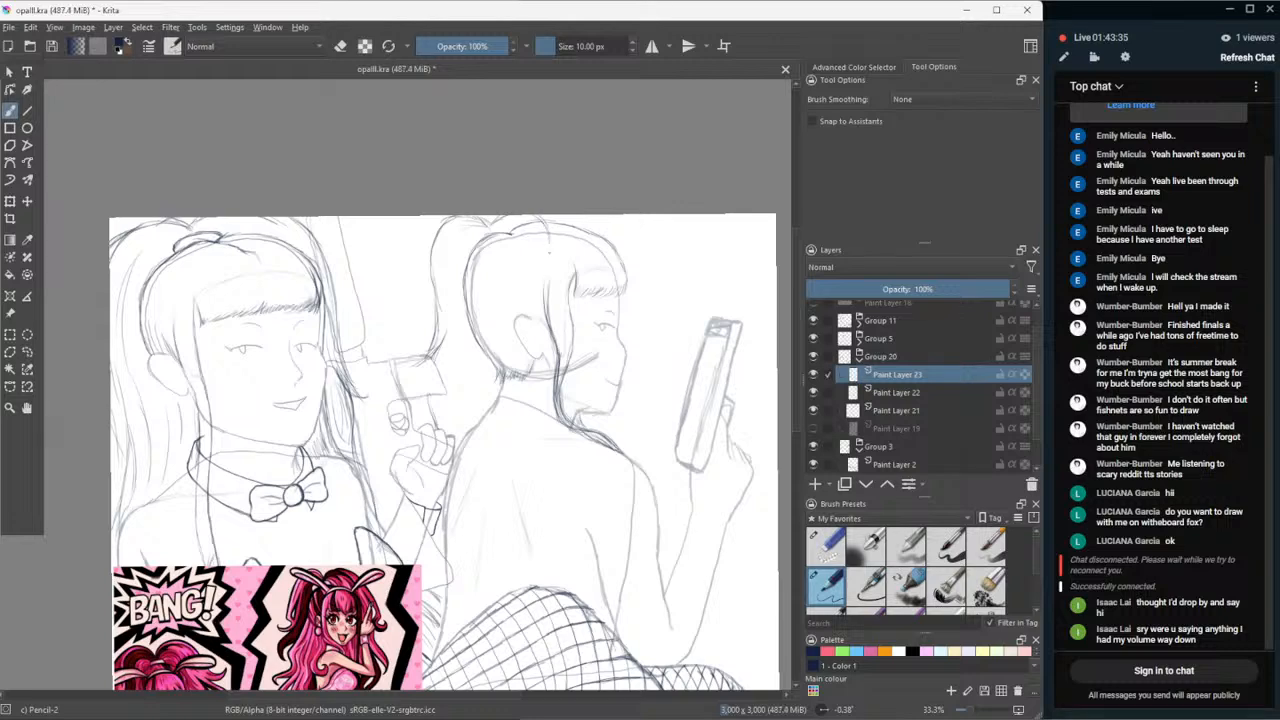
# - Sketch the hair section line from the crown down to the ear and pulled-back strands at the nape
pyautogui.moveTo(550, 234); pyautogui.dragTo(527, 323)
pyautogui.moveTo(500, 342); pyautogui.dragTo(480, 365)
pyautogui.moveTo(498, 366); pyautogui.dragTo(497, 388)
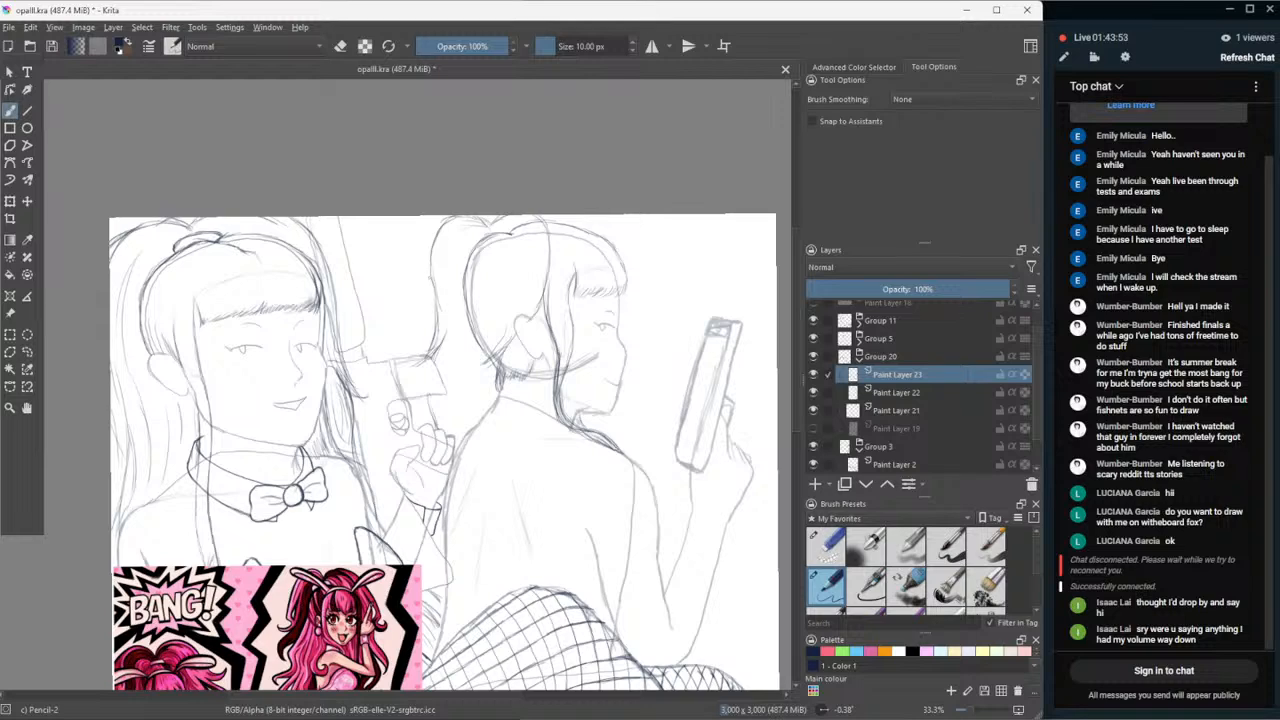
# - Reinforce the ponytail's outer edge and fill its lower part with long strands down to the back-view figure's shoulder
pyautogui.moveTo(427, 297); pyautogui.dragTo(425, 320)
pyautogui.moveTo(428, 272); pyautogui.dragTo(424, 352)
pyautogui.moveTo(449, 352); pyautogui.dragTo(446, 394)
pyautogui.press('-')
pyautogui.press('+')
pyautogui.press('+')
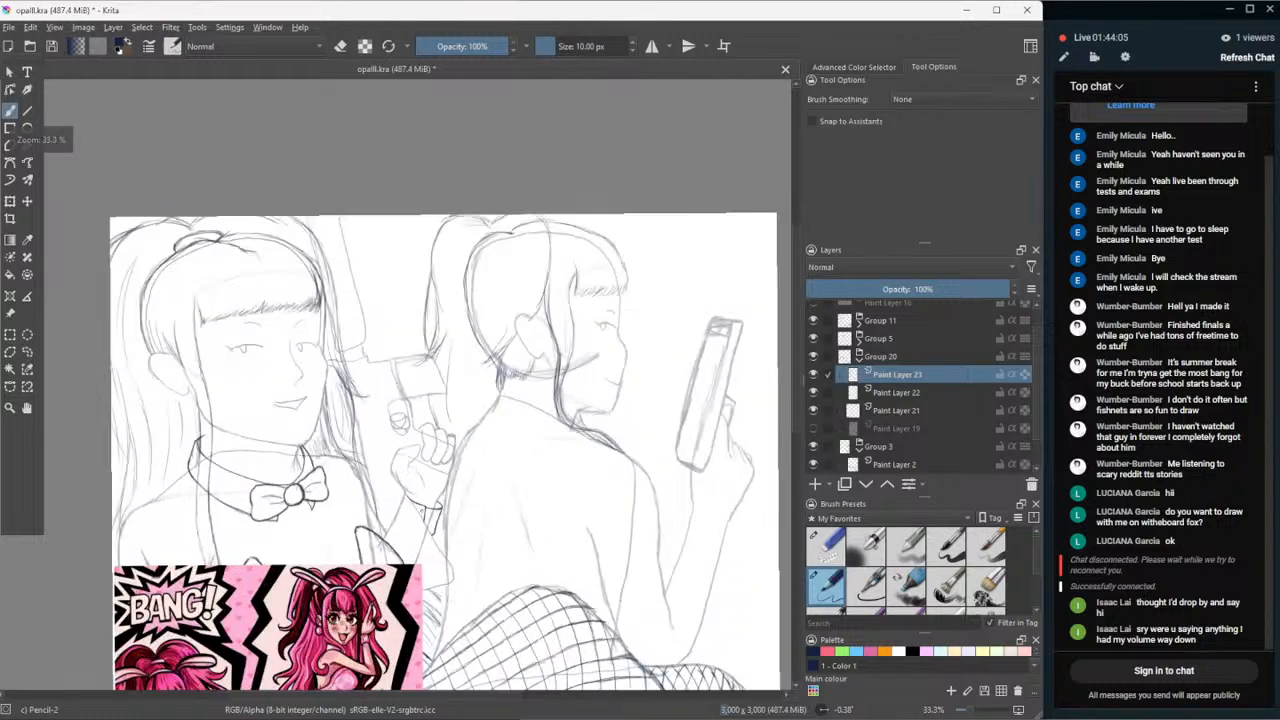
pyautogui.moveTo(446, 341); pyautogui.dragTo(462, 429)
pyautogui.moveTo(460, 375); pyautogui.dragTo(470, 423)
pyautogui.moveTo(466, 353)
pyautogui.mouseDown()
pyautogui.moveTo(476, 409)
pyautogui.moveTo(497, 396)
pyautogui.mouseUp()
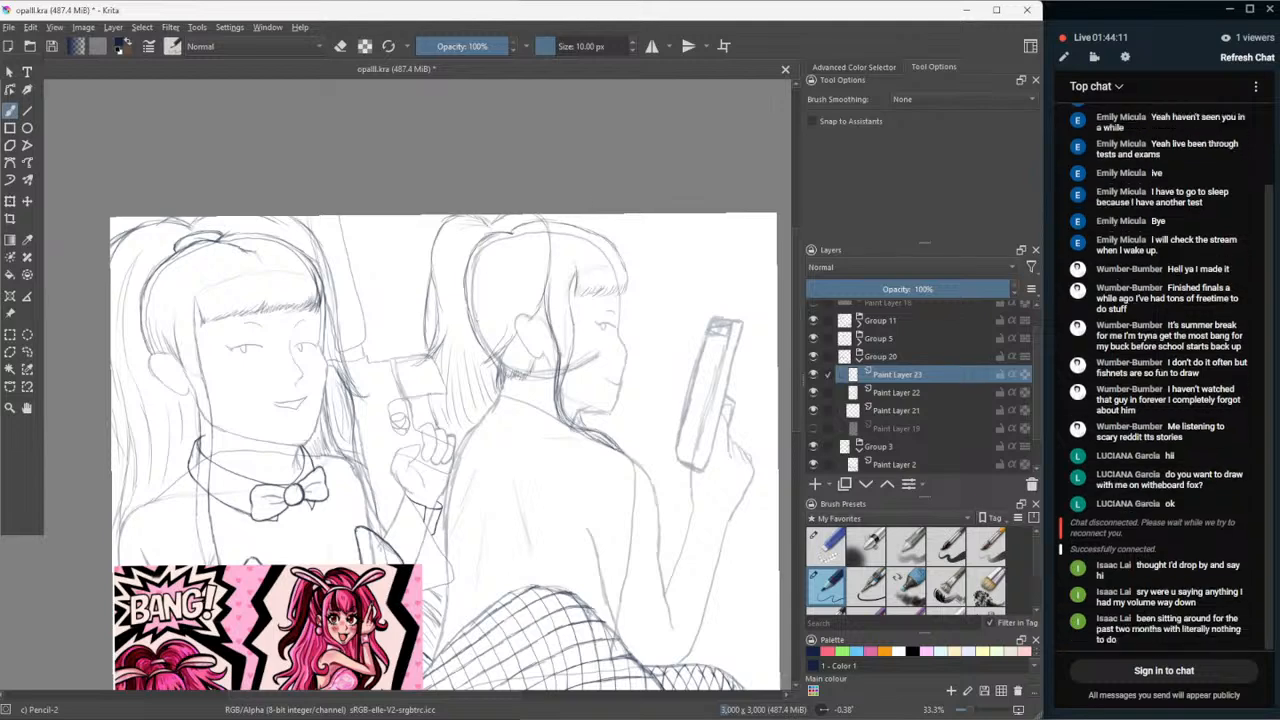
# - Add strands at the ponytail's top and across the back of the head, and touch up the ponytail tip beside the gun
pyautogui.moveTo(480, 230)
pyautogui.mouseDown()
pyautogui.moveTo(457, 326)
pyautogui.moveTo(442, 270)
pyautogui.moveTo(435, 298)
pyautogui.mouseUp()
pyautogui.moveTo(520, 217)
pyautogui.mouseDown()
pyautogui.moveTo(549, 240)
pyautogui.moveTo(542, 288)
pyautogui.mouseUp()
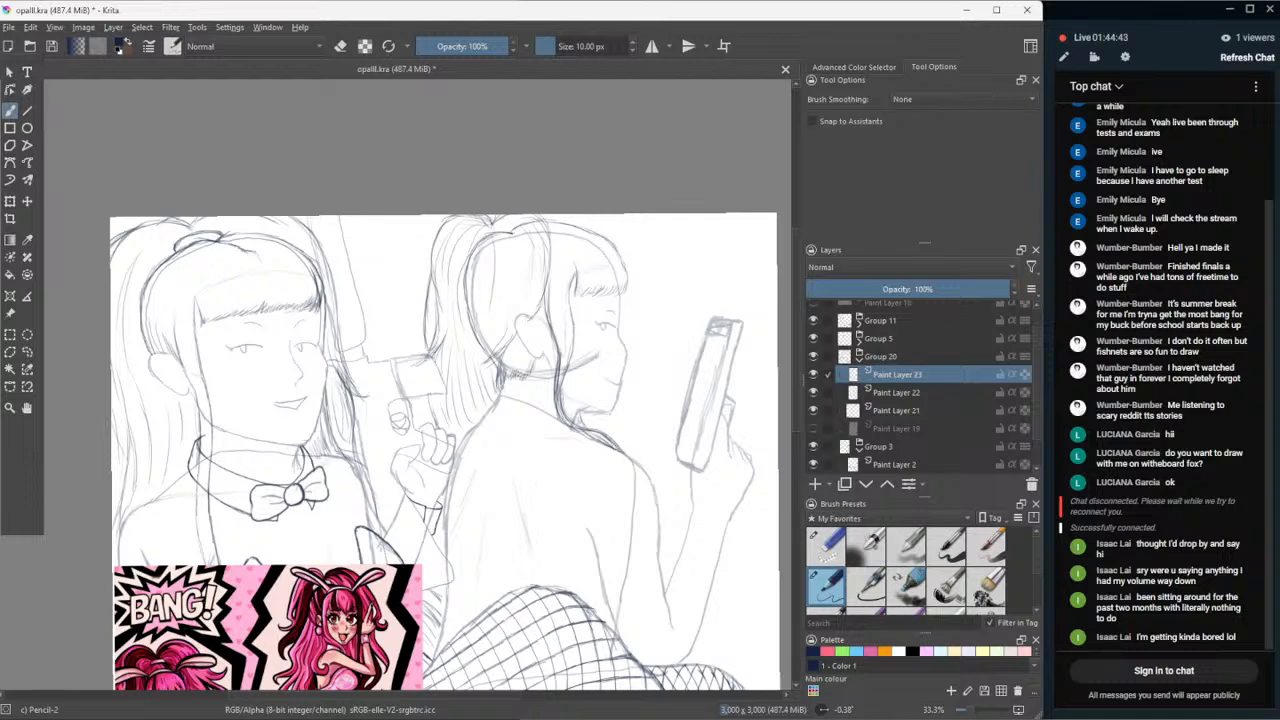
pyautogui.moveTo(494, 231); pyautogui.dragTo(503, 222)
pyautogui.moveTo(411, 367); pyautogui.dragTo(431, 357)
pyautogui.scroll(-3, 404, 494)
pyautogui.scroll(3, 404, 494)
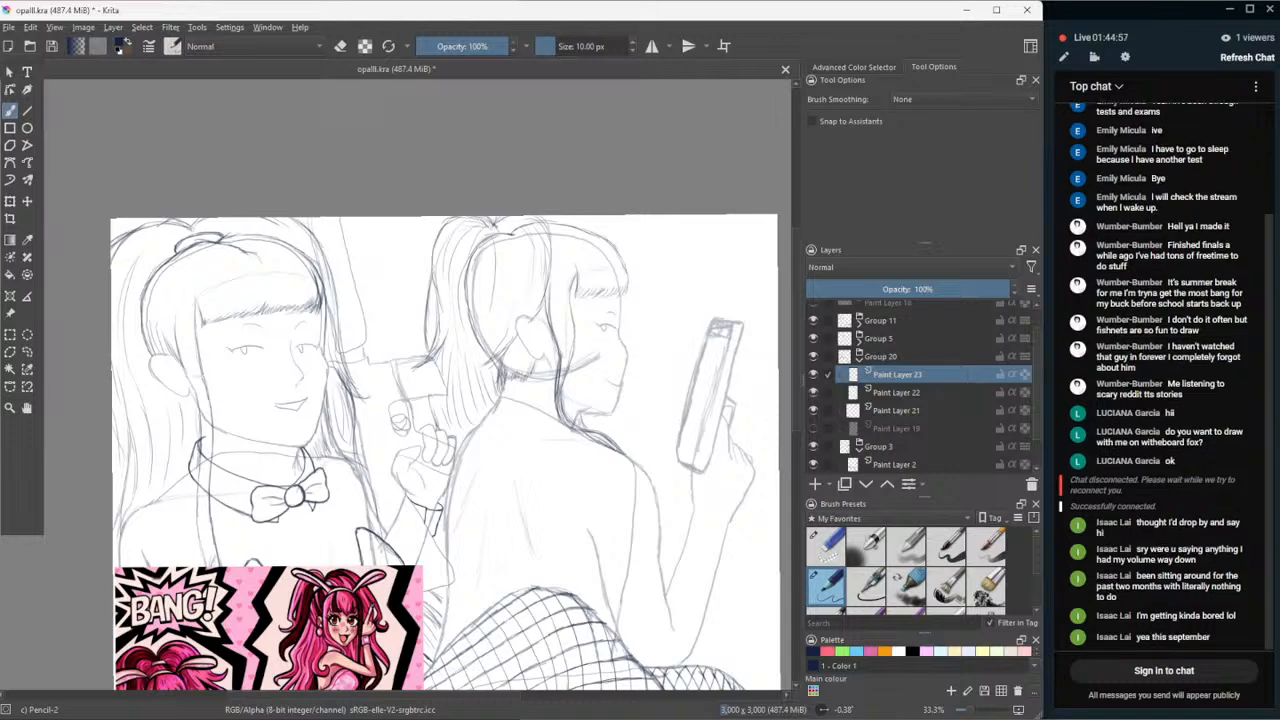
# - Widen the ponytail layer slightly towards both sides with the Transform tool and apply it
pyautogui.click(10, 201)
pyautogui.moveTo(409, 319); pyautogui.dragTo(400, 320)
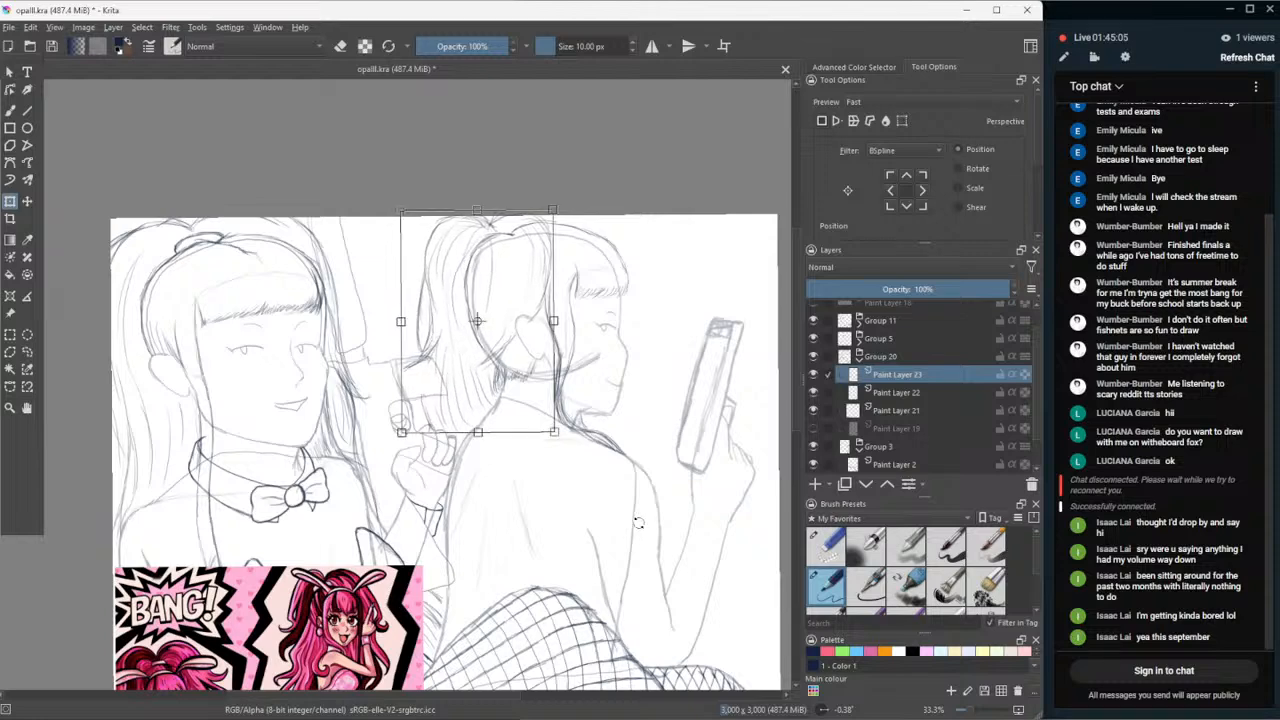
pyautogui.press('Return')
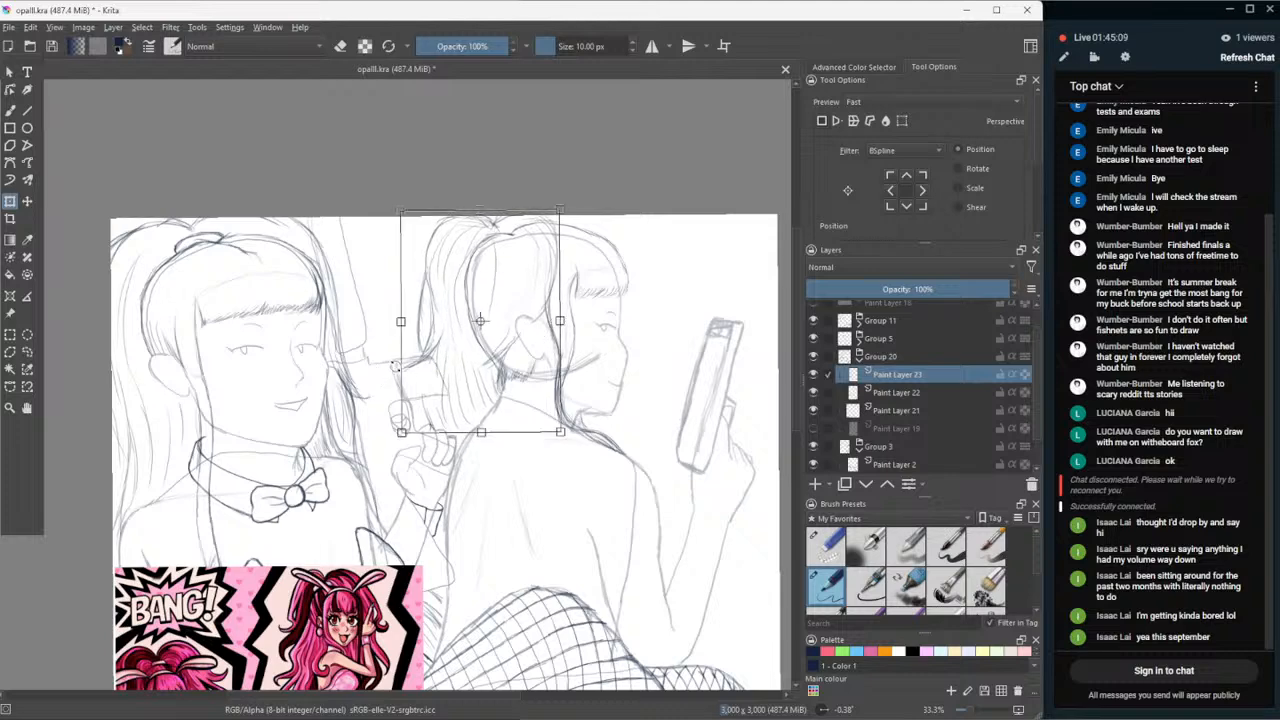
pyautogui.moveTo(401, 322); pyautogui.dragTo(398, 324)
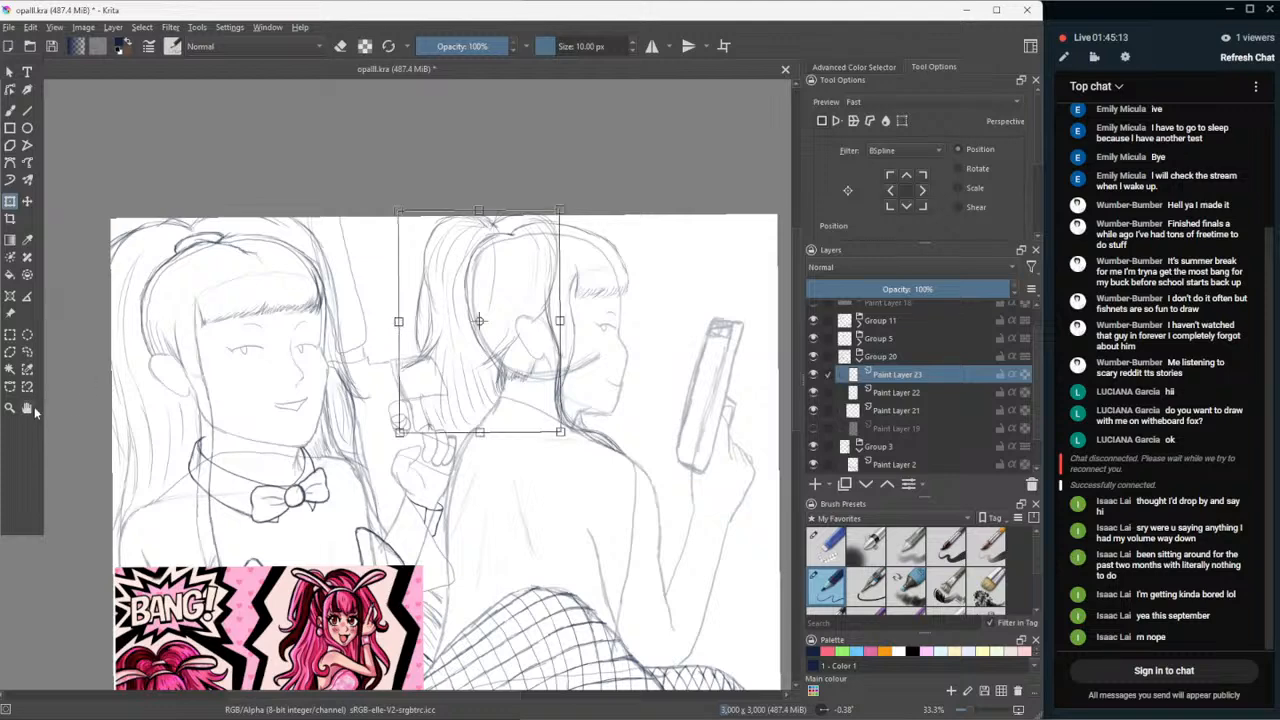
pyautogui.click(27, 408)
# - Erase the ponytail strokes overlapping the gun with Eraser Small and switch back to the Pencil-2 brush
pyautogui.click(826, 545)
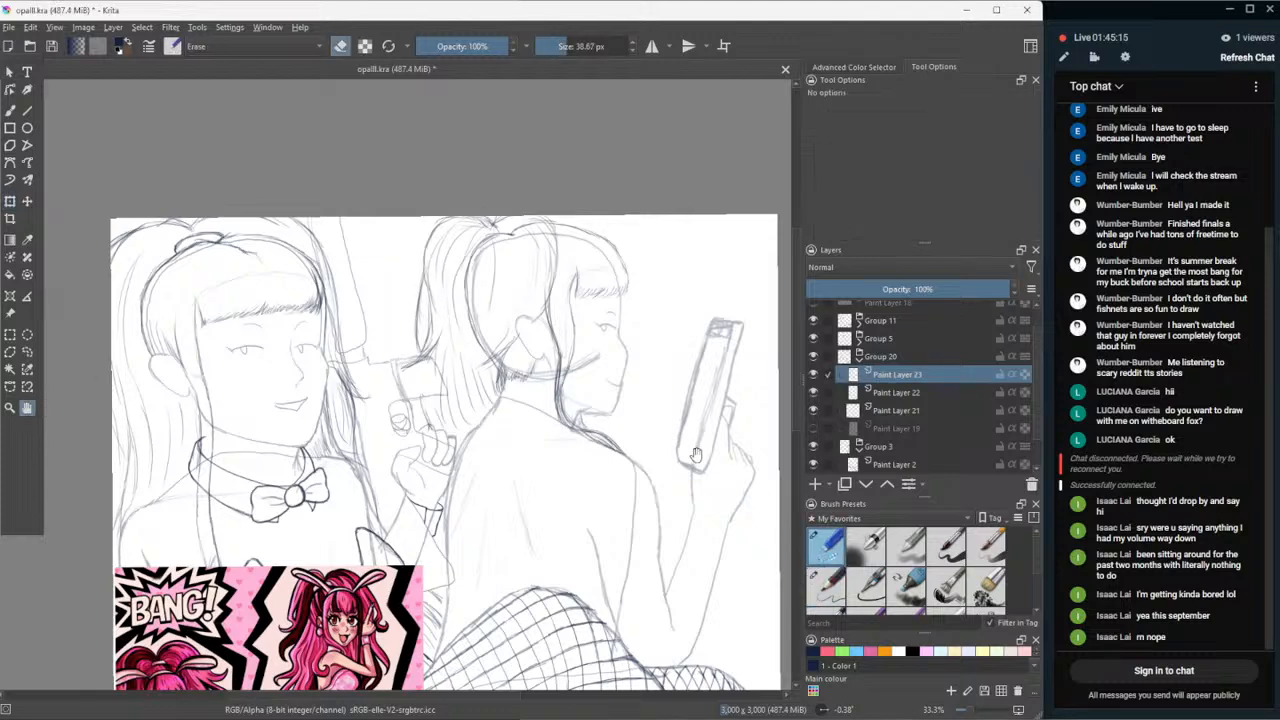
pyautogui.click(9, 111)
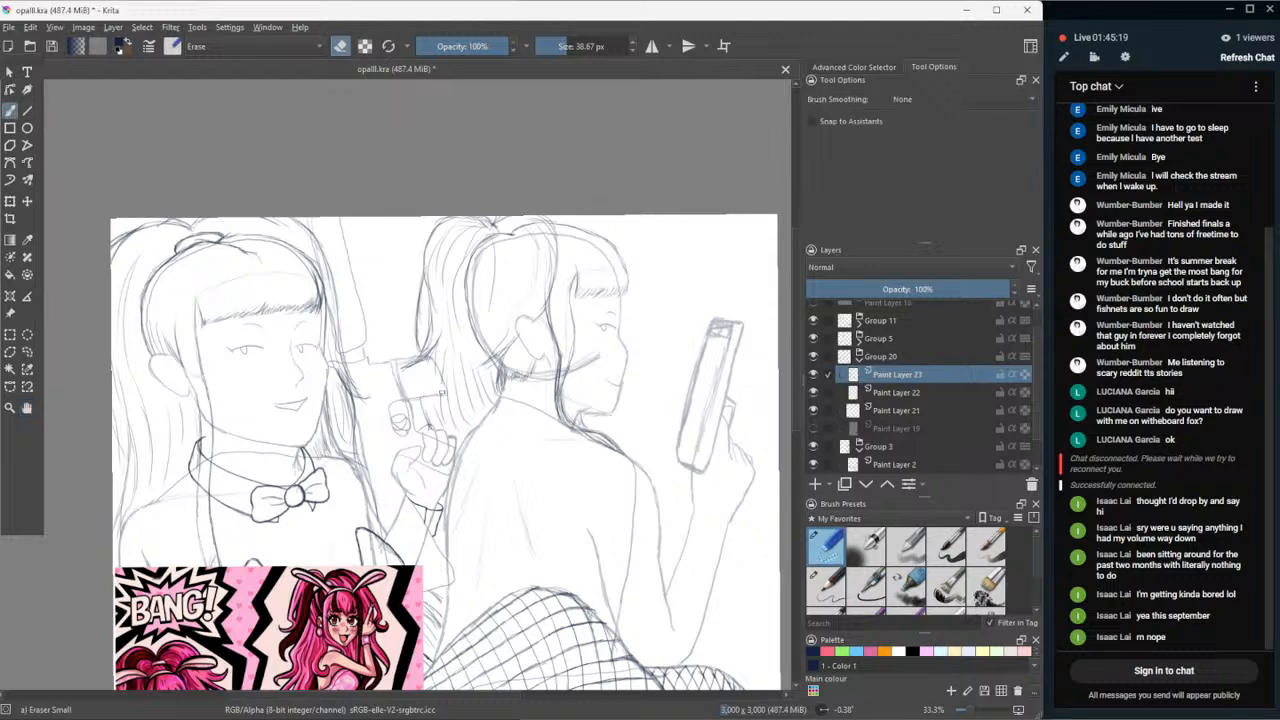
pyautogui.moveTo(434, 368); pyautogui.dragTo(437, 388)
pyautogui.click(826, 590)
# - Hide the pasted reference image layer, Paint Layer 11 (pasted)
pyautogui.scroll(-2, 519, 606)
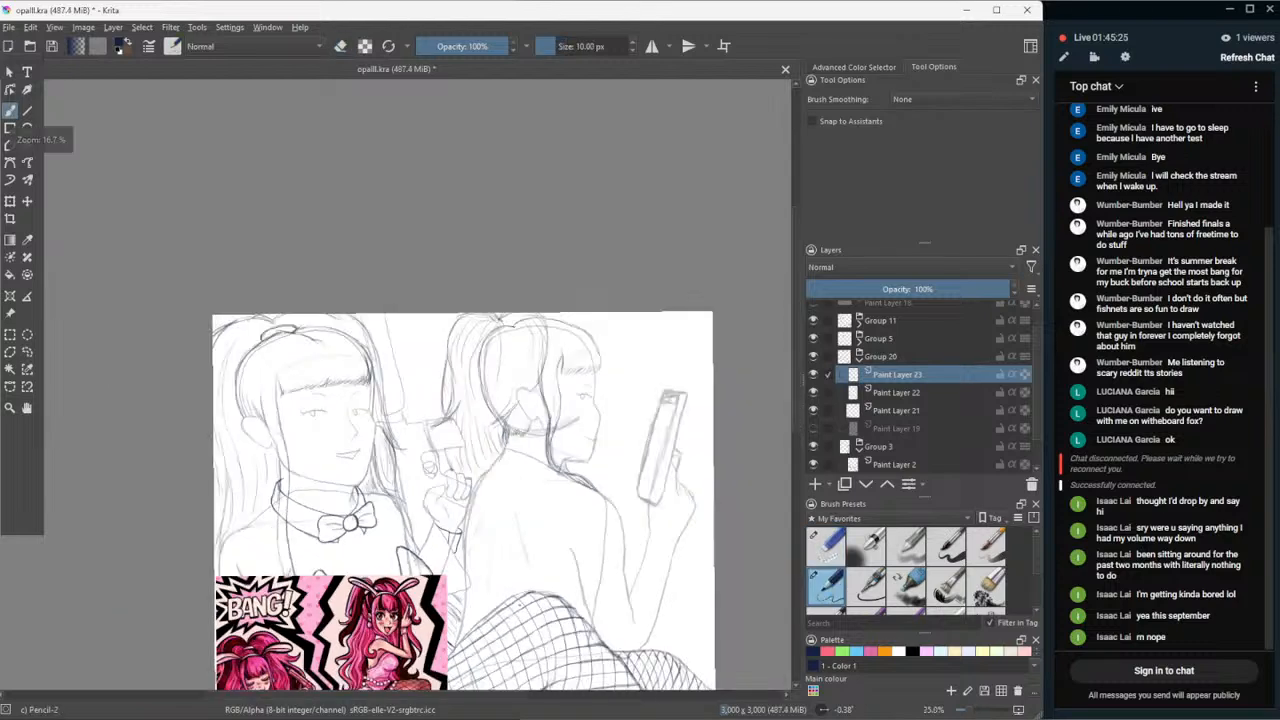
pyautogui.scroll(1, 519, 606)
pyautogui.scroll(2, 516, 592)
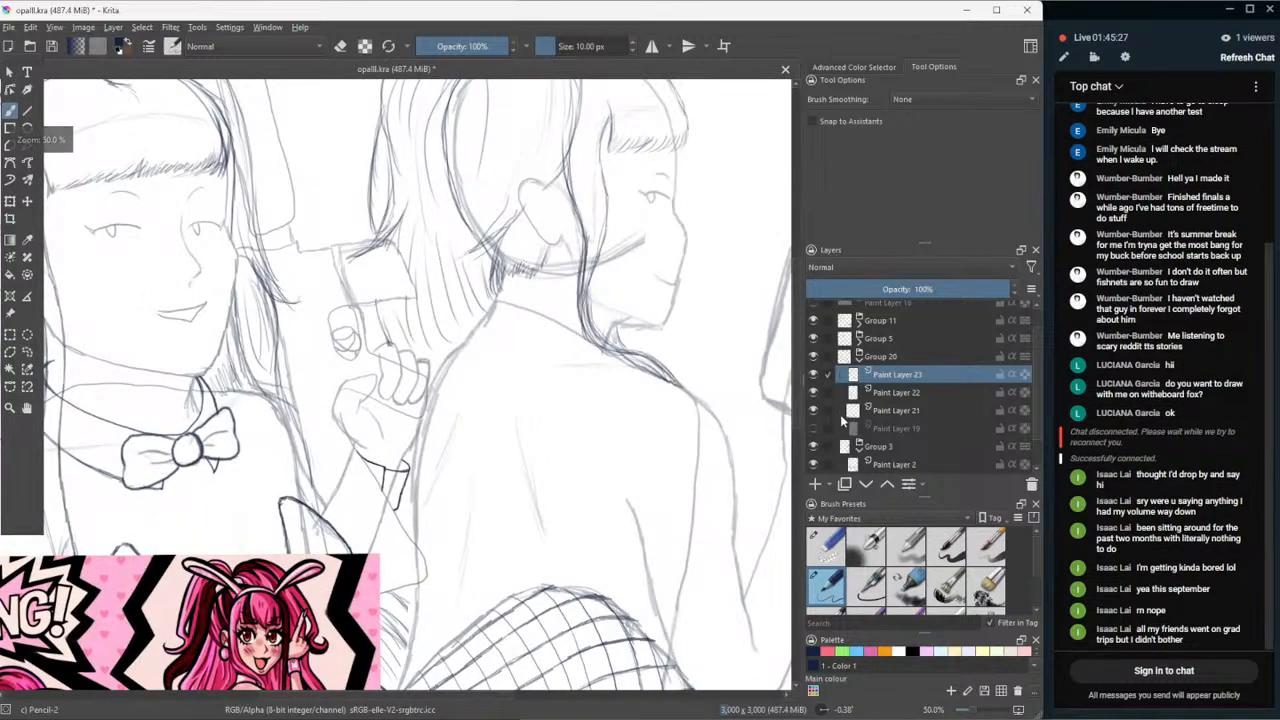
pyautogui.scroll(1, 880, 371)
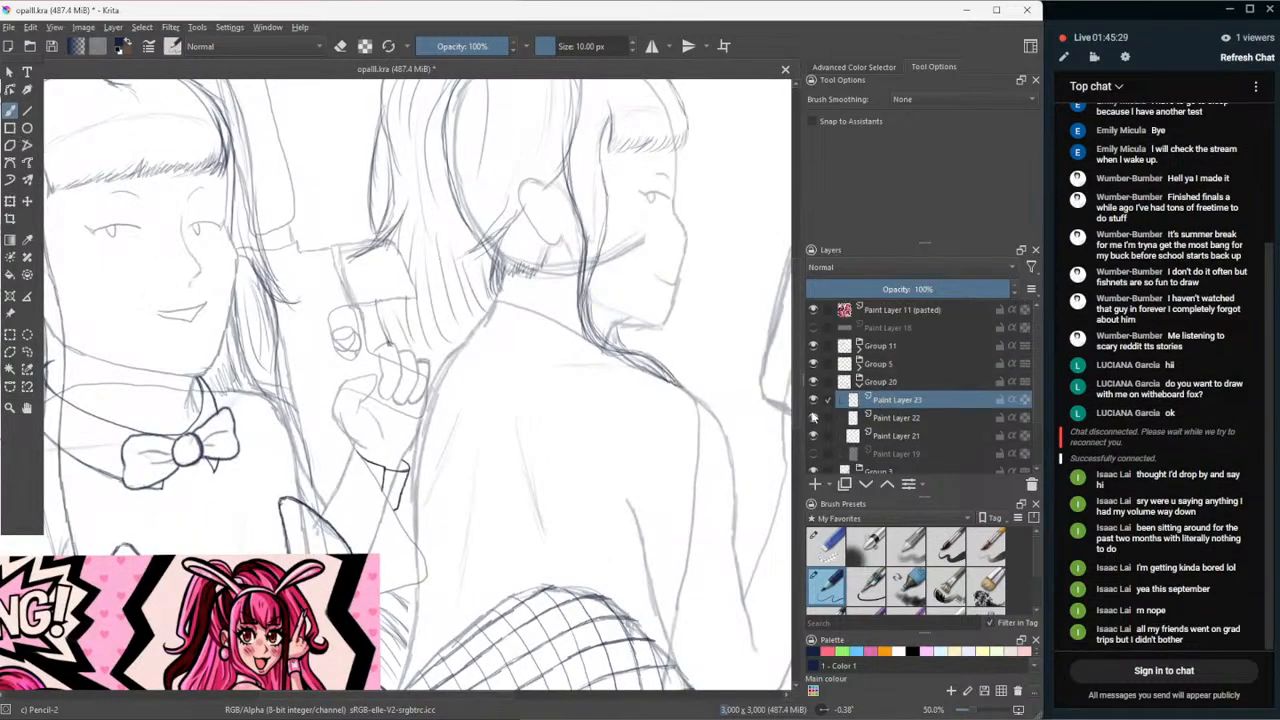
pyautogui.click(812, 310)
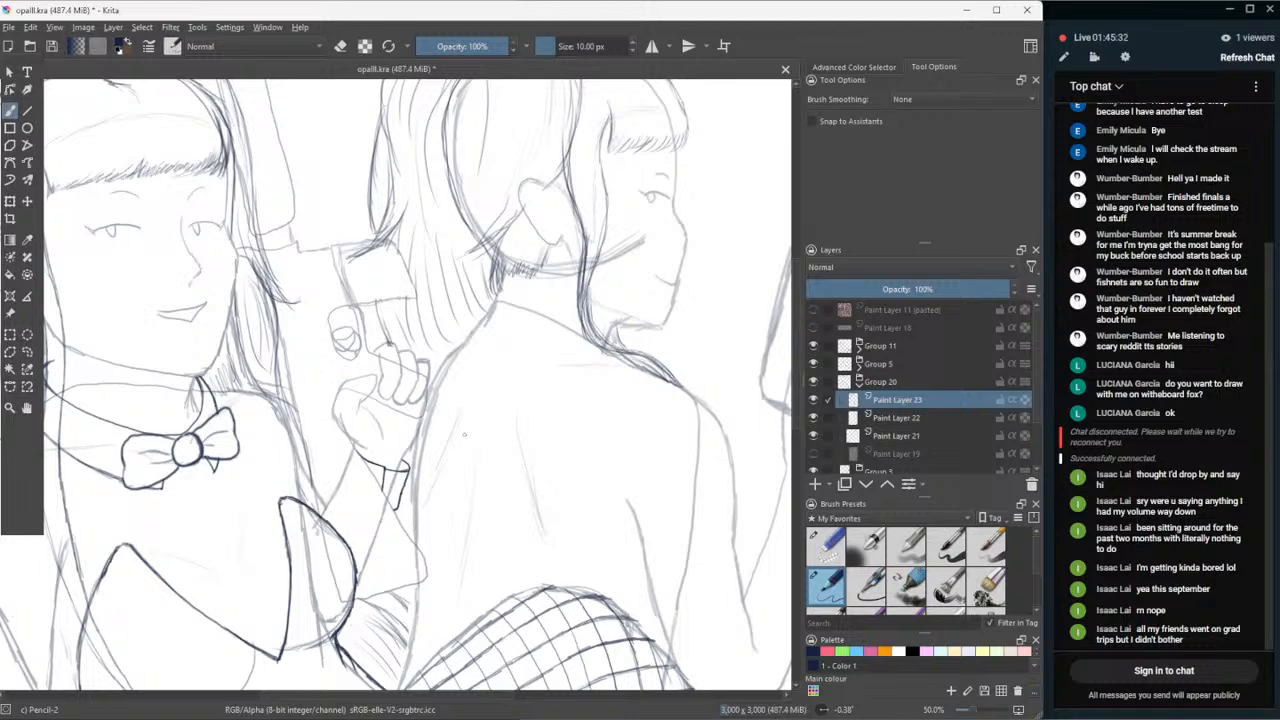
# - Sketch short ponytail strands between the front figure's cuffed wrist and the back-view figure's back with the Pencil-2 brush
pyautogui.click(842, 546)
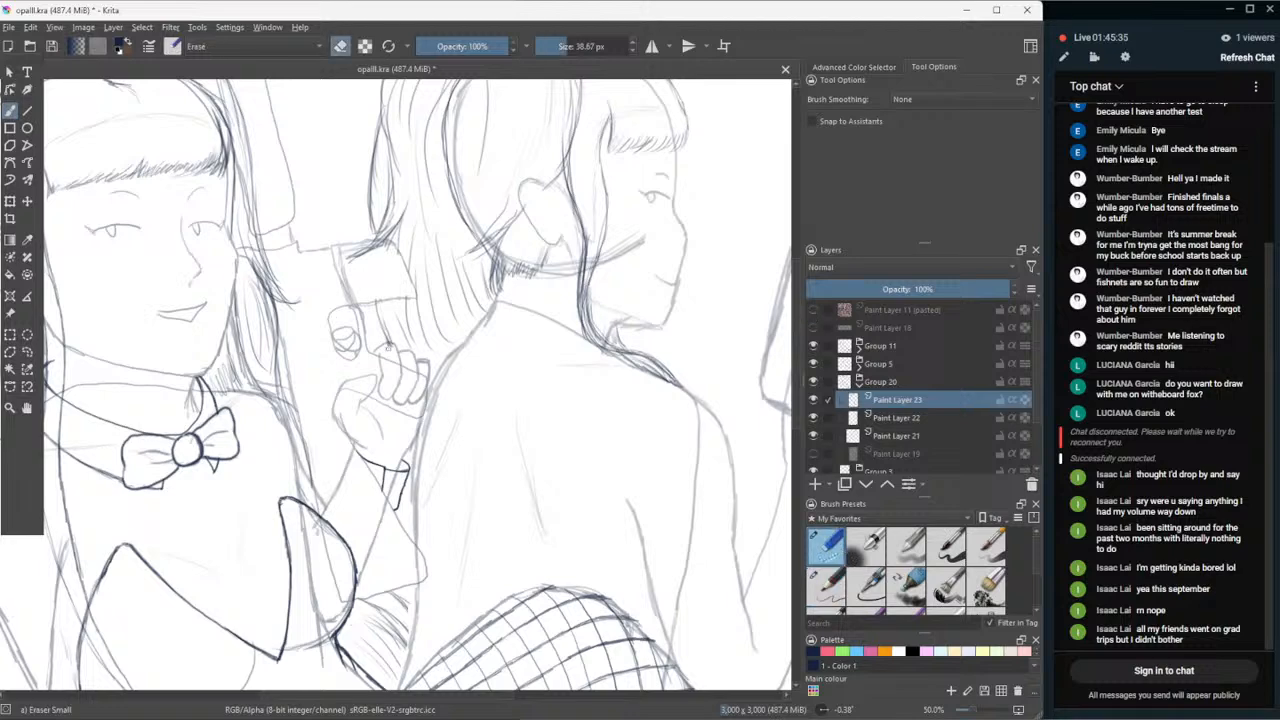
pyautogui.click(818, 582)
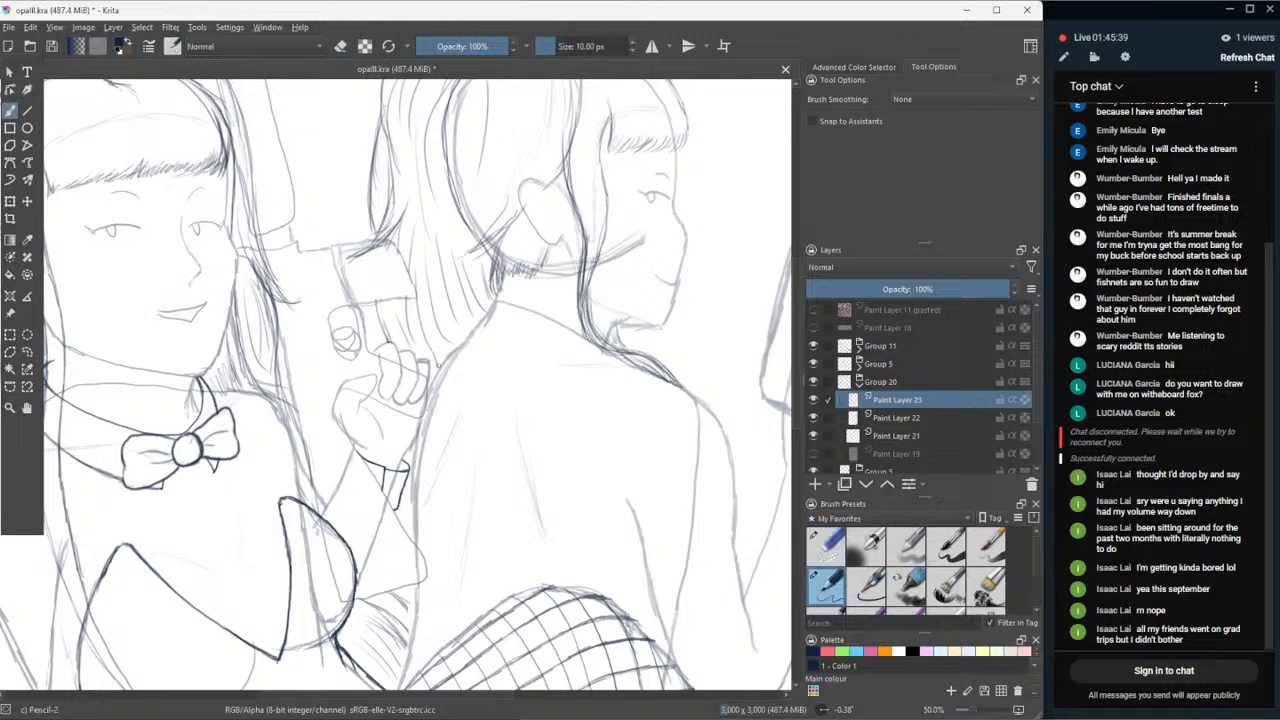
pyautogui.press('-')
pyautogui.press('-')
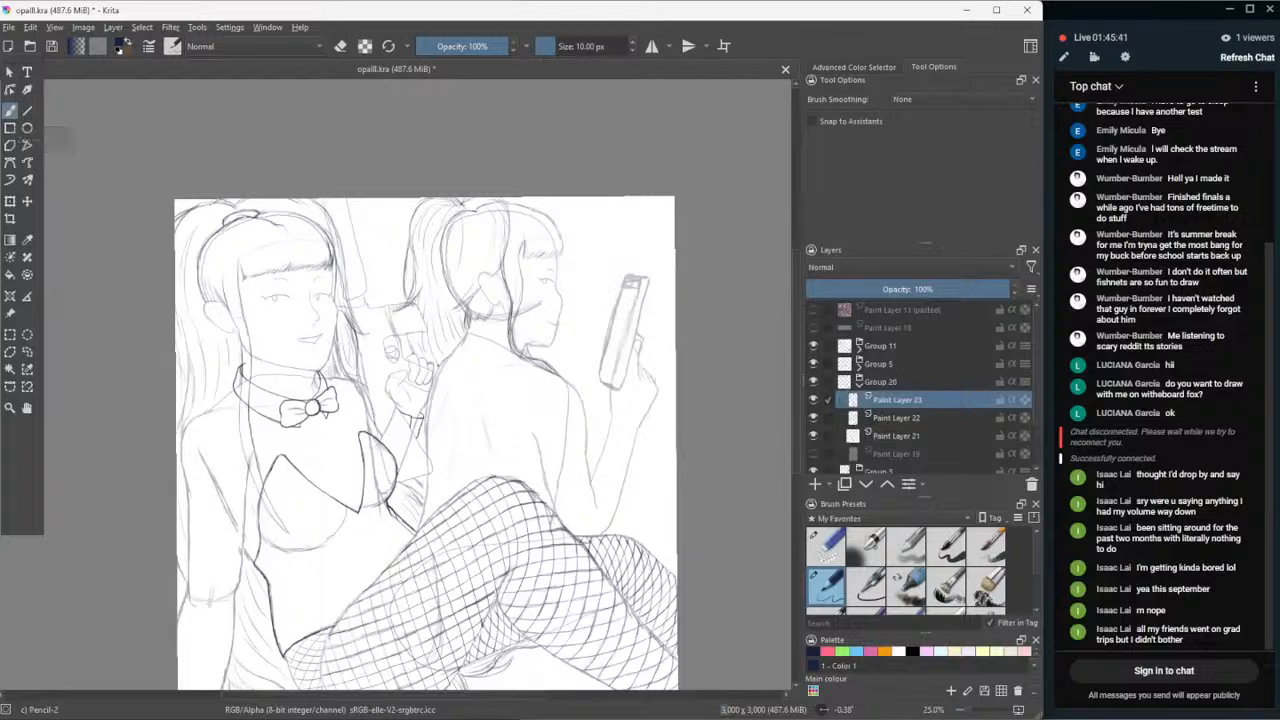
pyautogui.press('+')
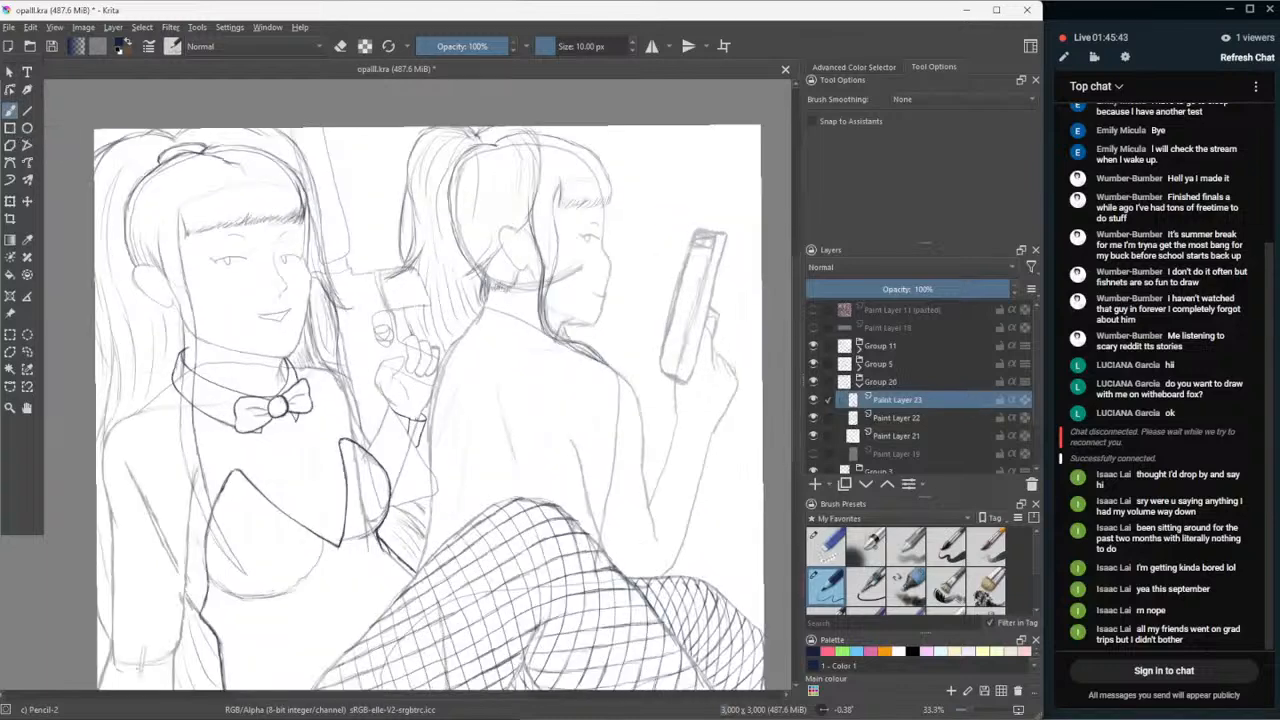
pyautogui.press('+')
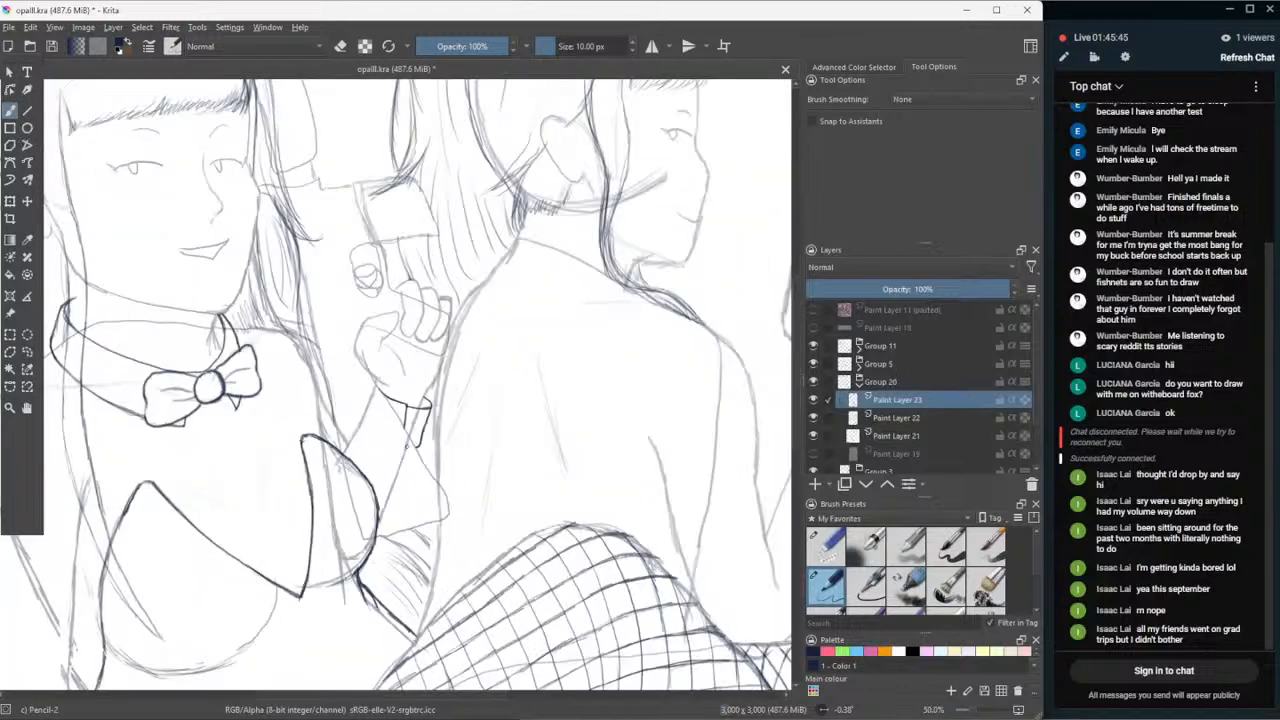
pyautogui.moveTo(431, 440); pyautogui.dragTo(430, 466)
pyautogui.moveTo(426, 430); pyautogui.dragTo(424, 461)
pyautogui.moveTo(431, 406); pyautogui.dragTo(432, 436)
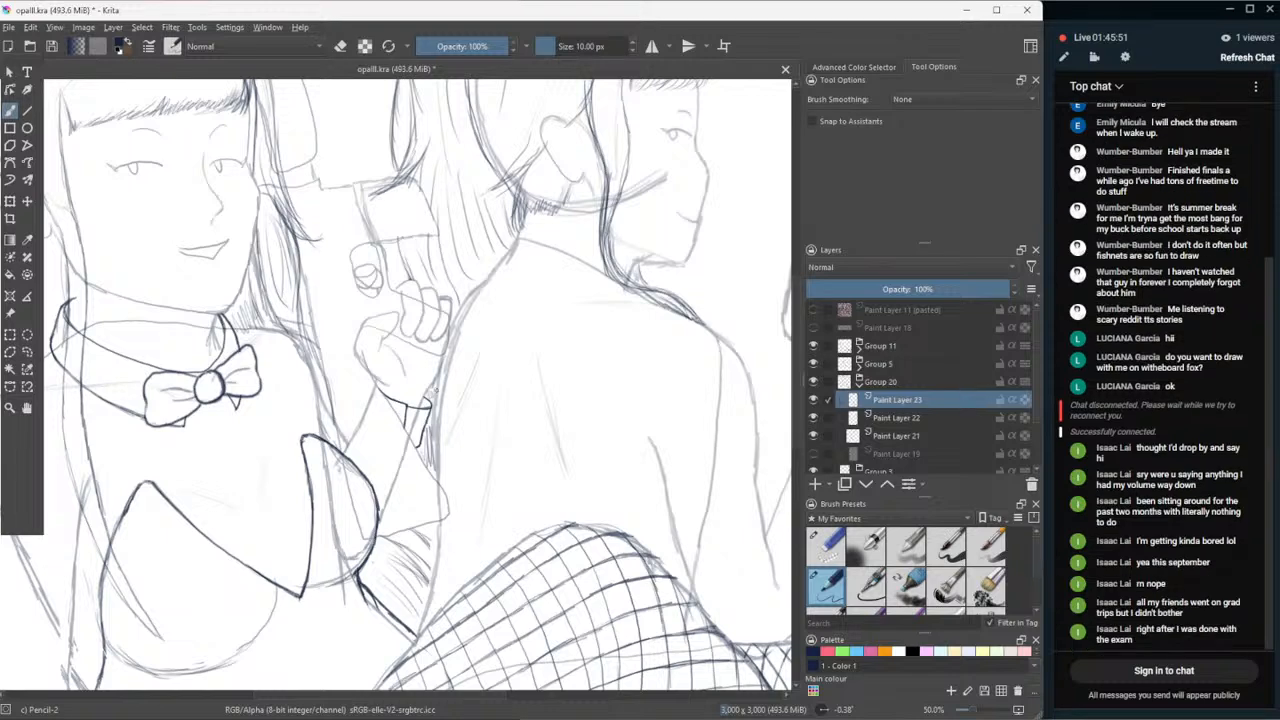
pyautogui.press('-')
pyautogui.press('-')
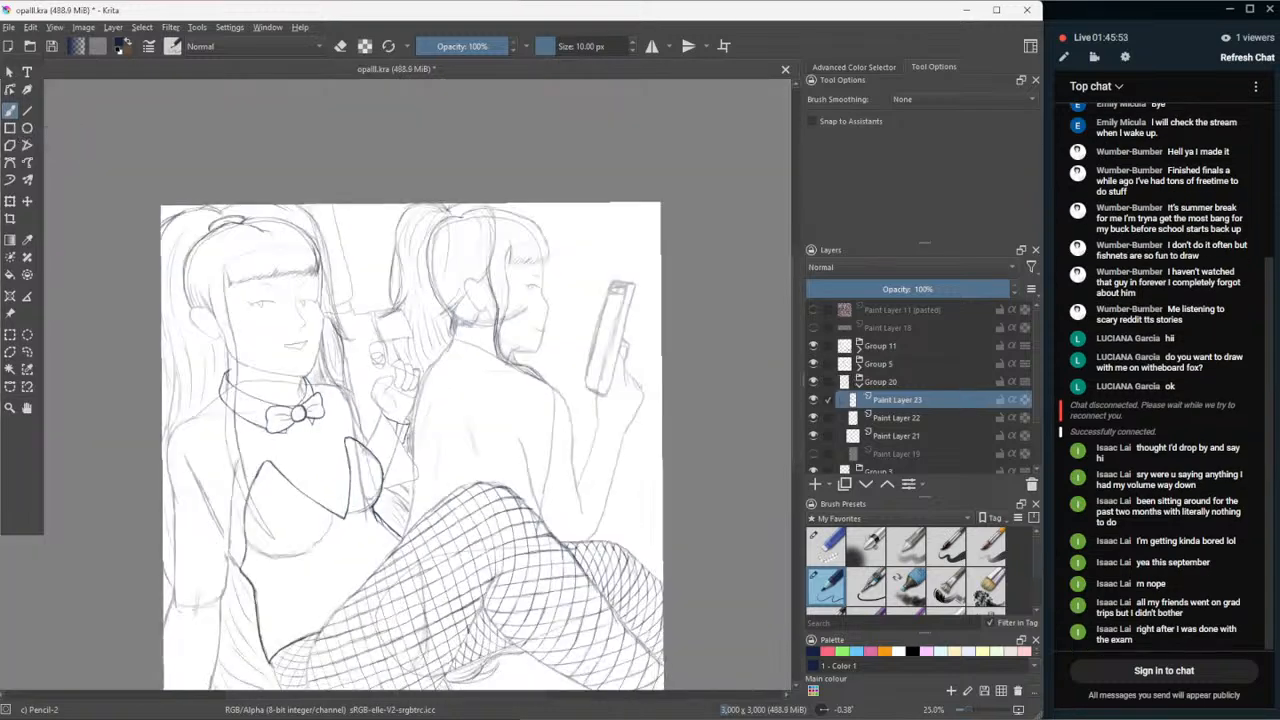
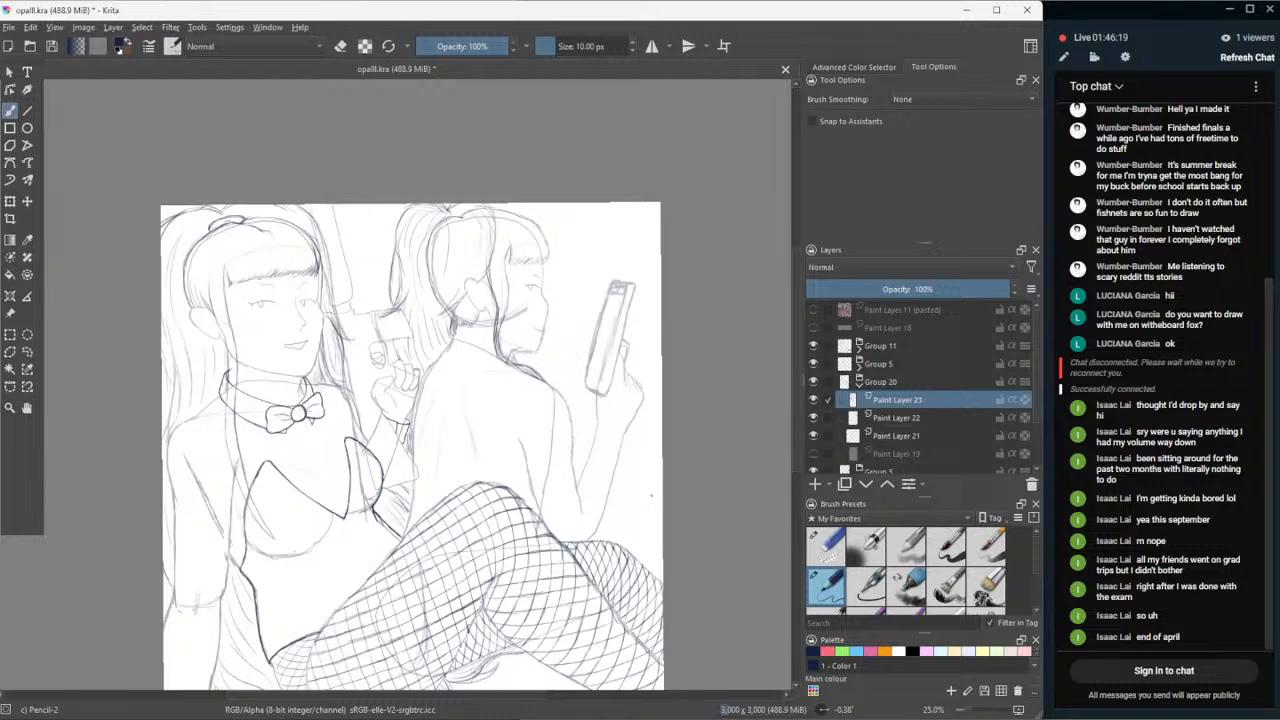
pyautogui.scroll(2, 611, 411)
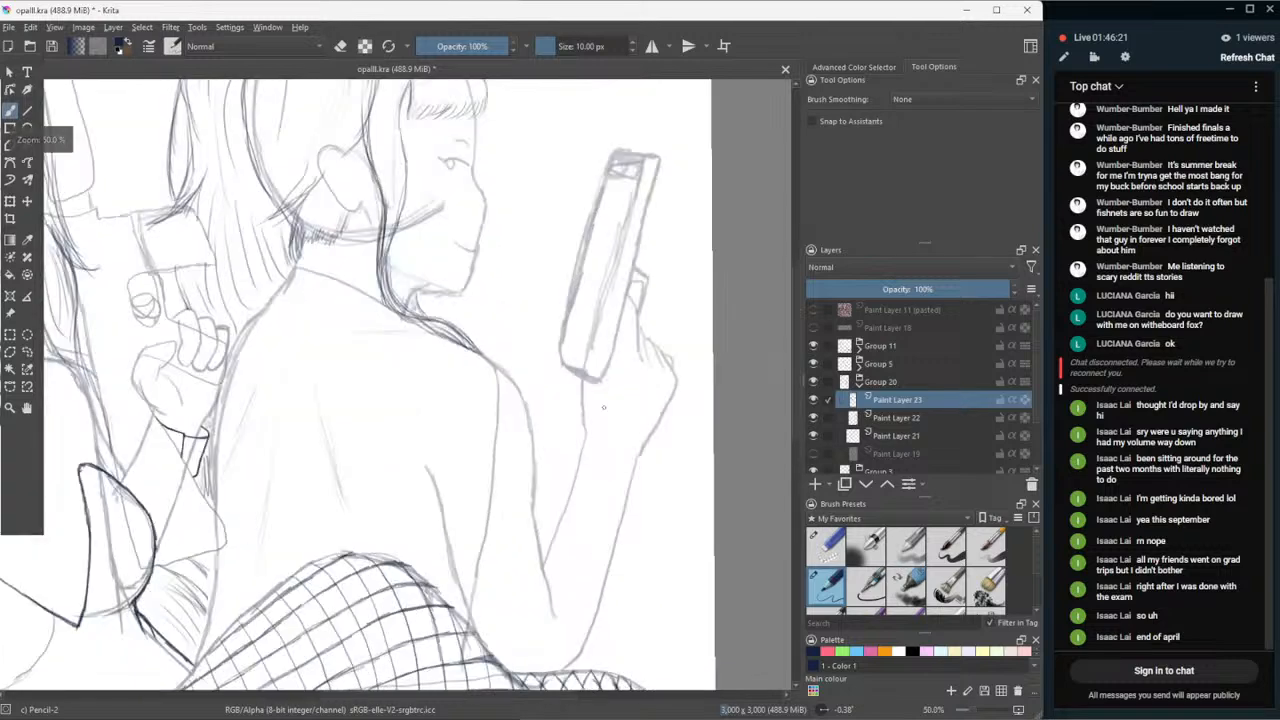
pyautogui.scroll(-2, 603, 407)
pyautogui.scroll(1, 472, 288)
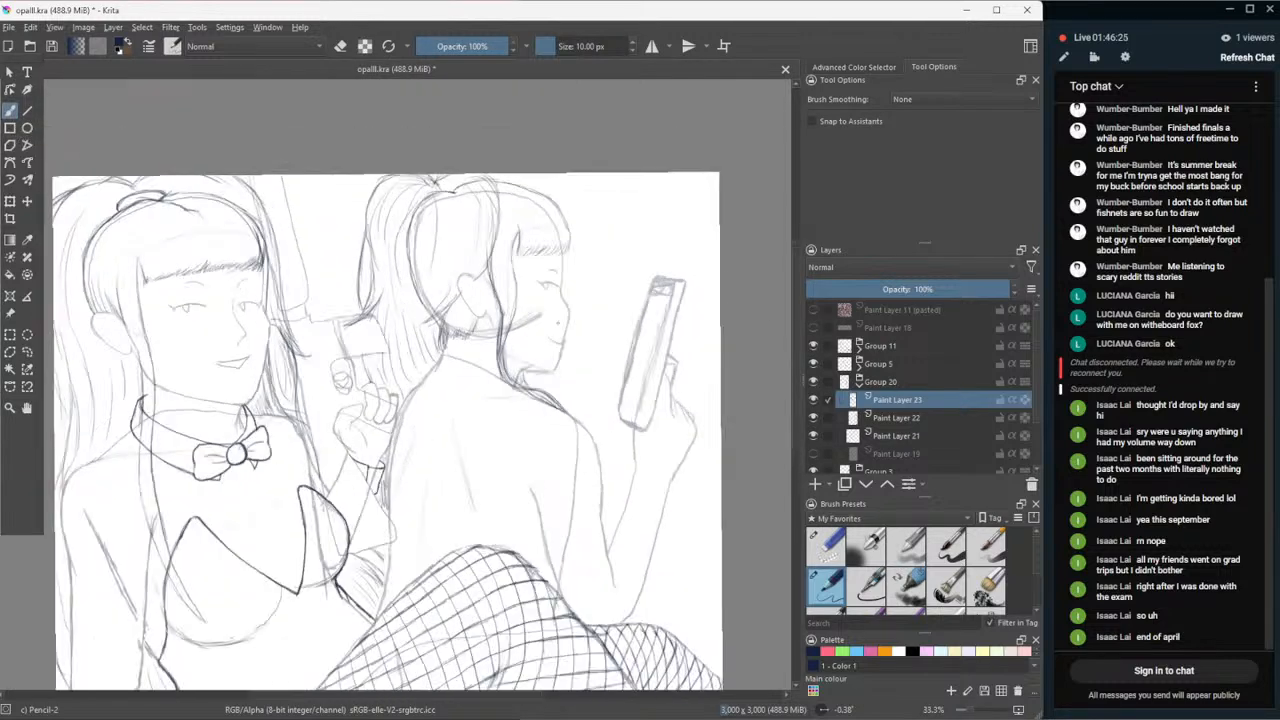
pyautogui.scroll(-1, 554, 320)
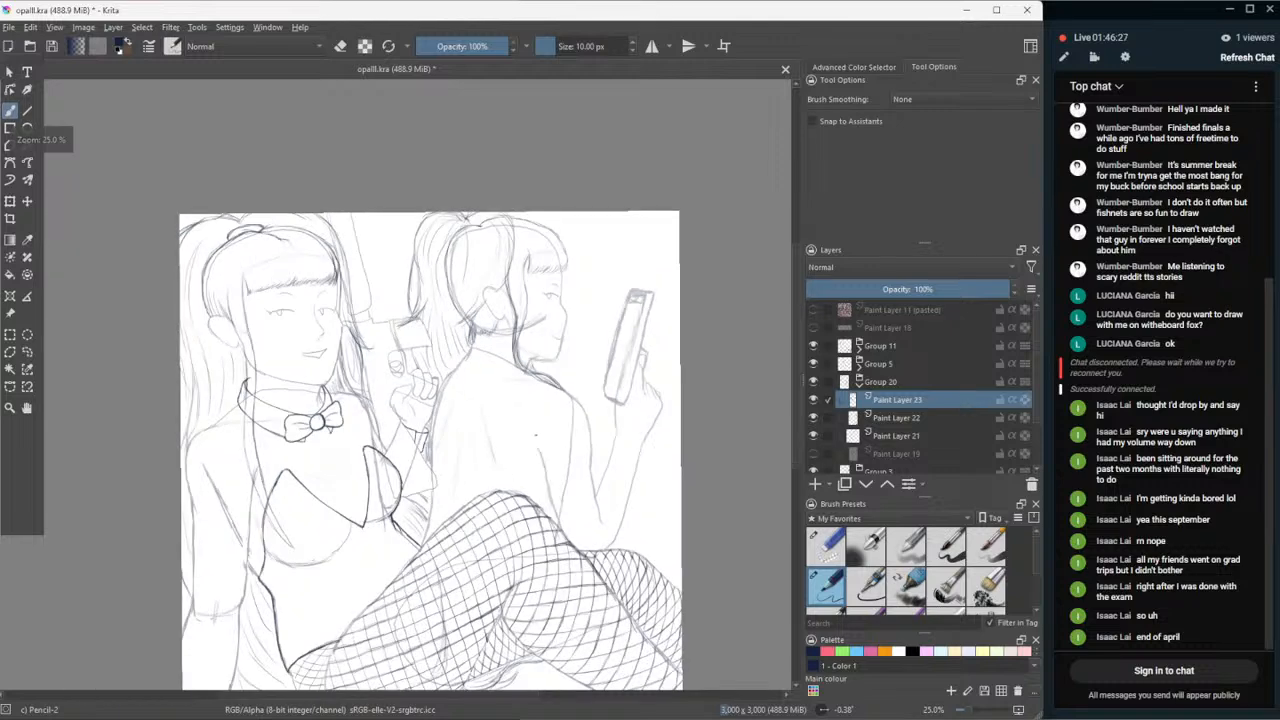
pyautogui.scroll(1, 497, 381)
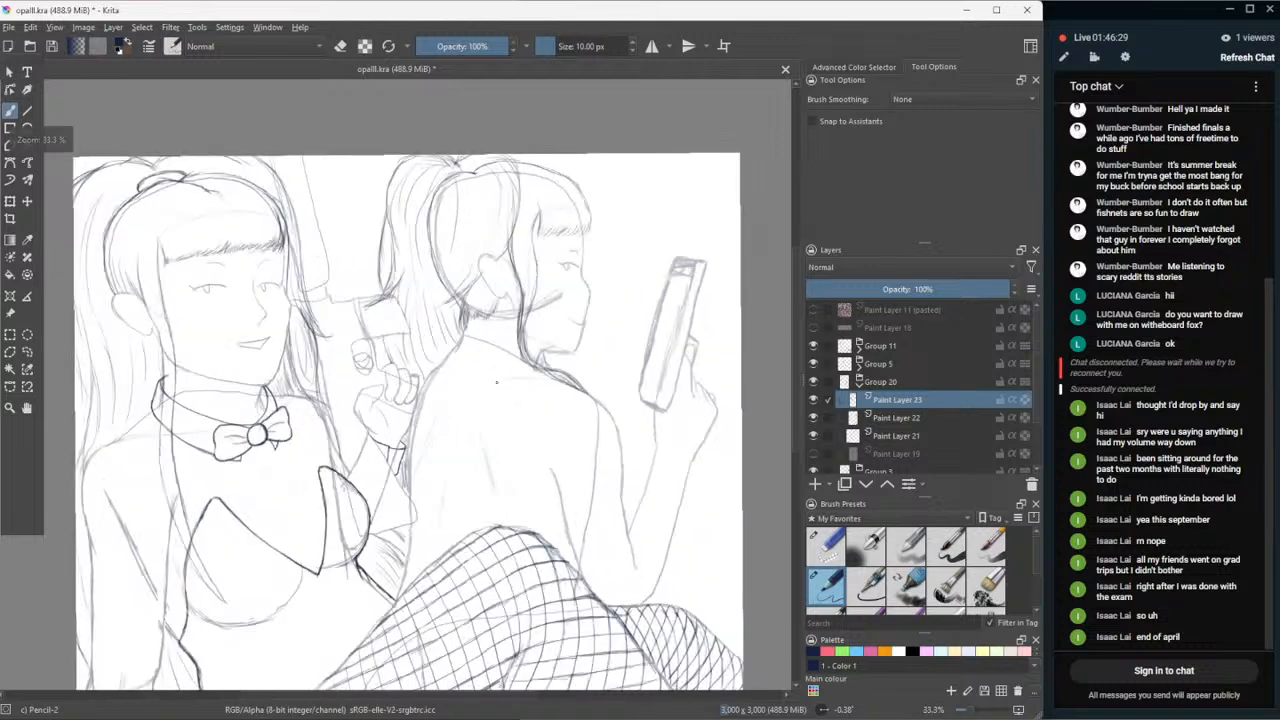
pyautogui.click(10, 201)
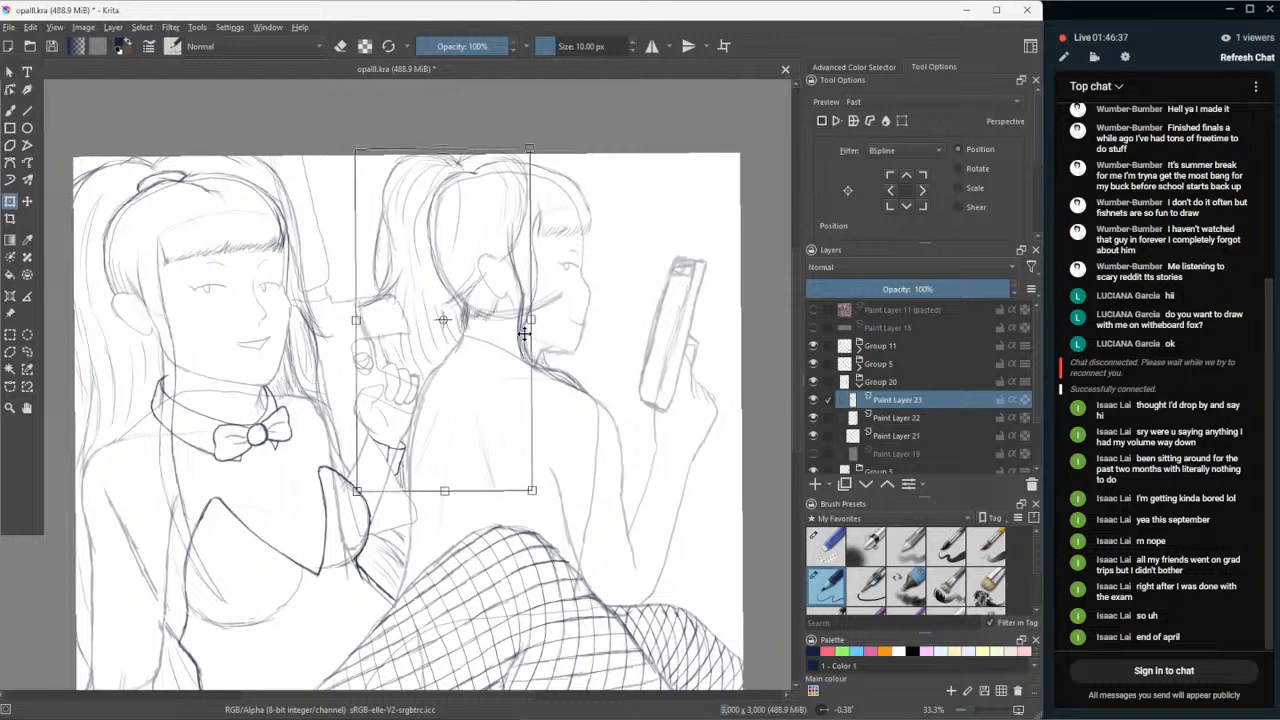
pyautogui.click(10, 111)
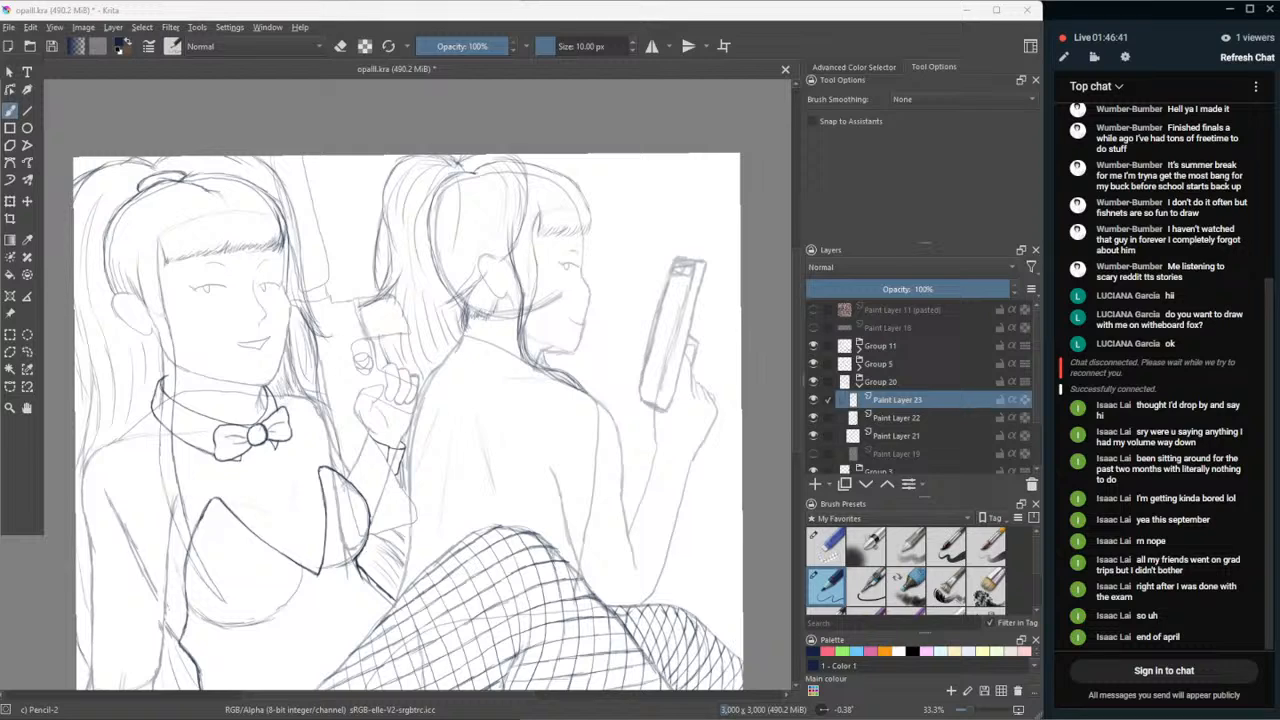
# - Sketch loose wavy hair strands falling from the back-view figure's nape over her shoulder and upper back with the Pencil-2 brush
pyautogui.moveTo(467, 333); pyautogui.dragTo(488, 360)
pyautogui.moveTo(477, 343)
pyautogui.mouseDown()
pyautogui.moveTo(487, 381)
pyautogui.moveTo(457, 416)
pyautogui.mouseUp()
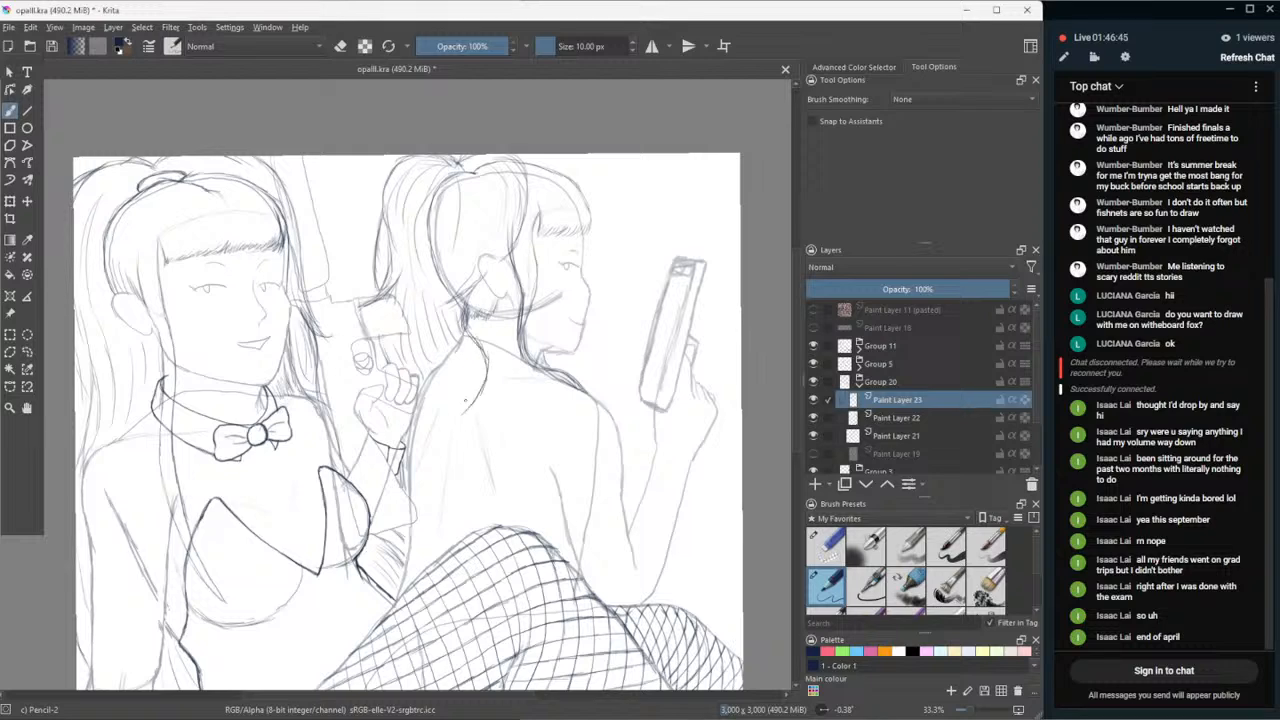
pyautogui.click(813, 310)
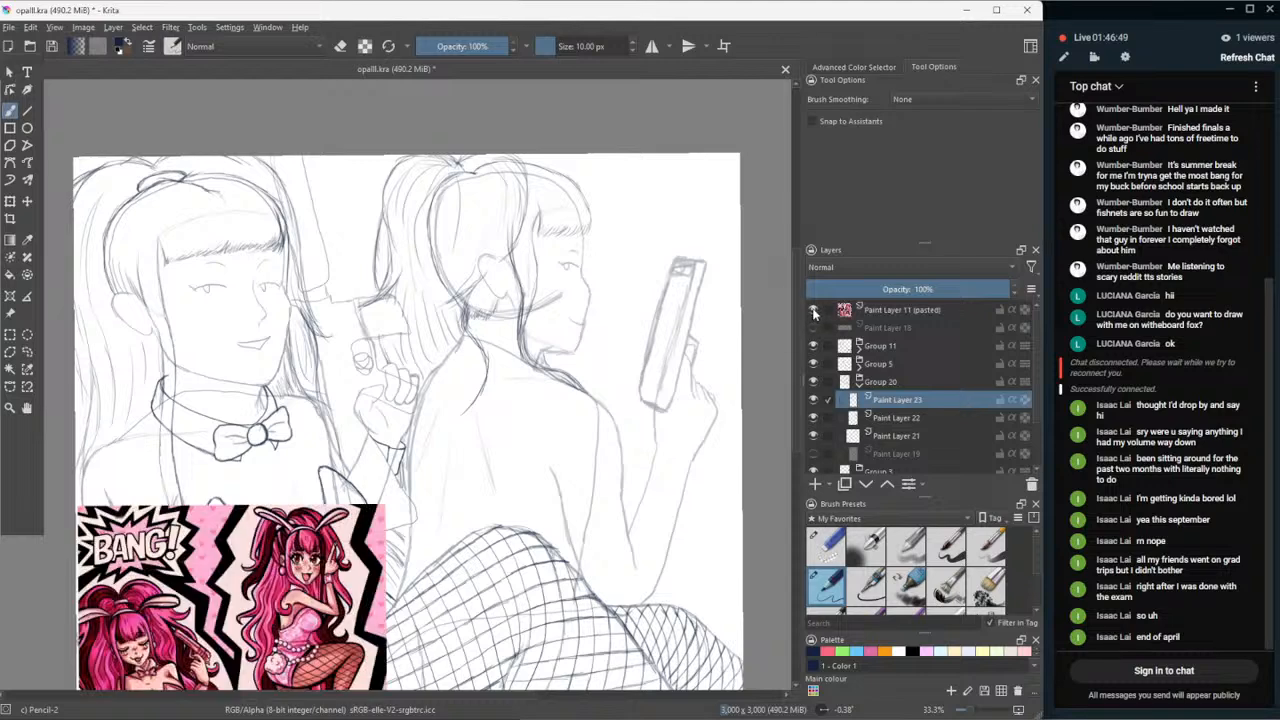
pyautogui.click(813, 310)
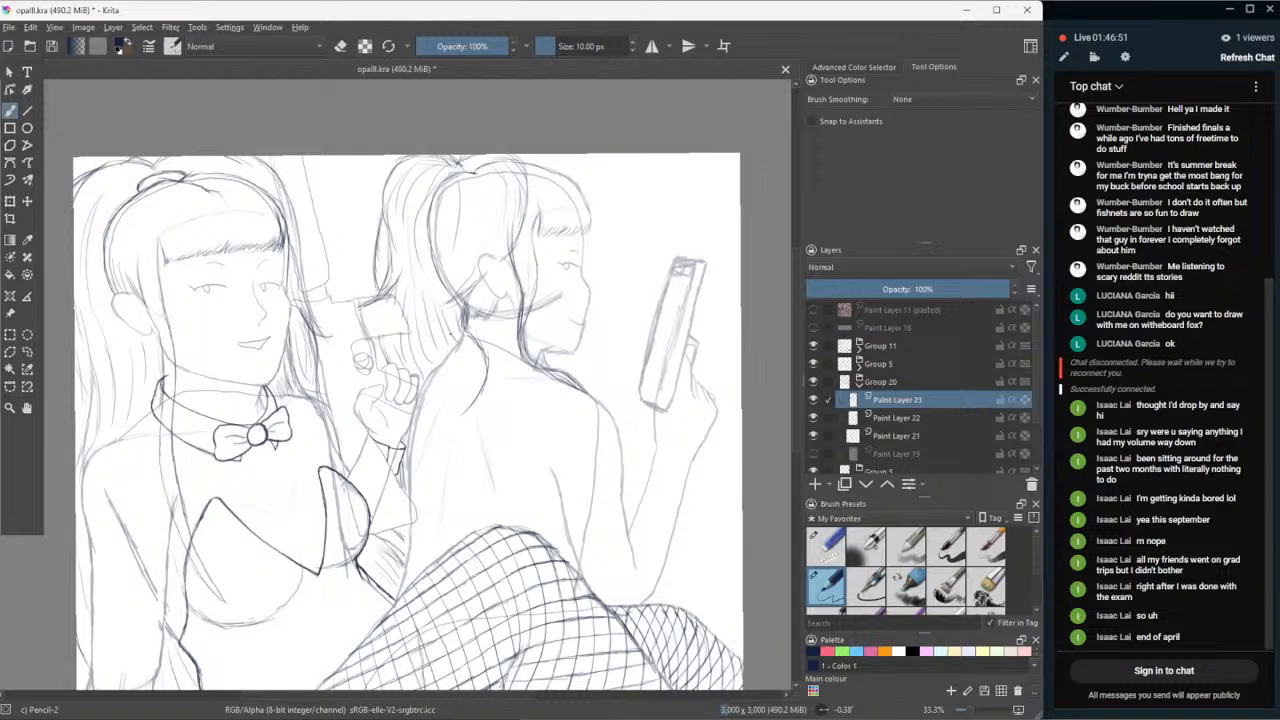
pyautogui.moveTo(450, 335)
pyautogui.mouseDown()
pyautogui.moveTo(470, 386)
pyautogui.moveTo(443, 431)
pyautogui.moveTo(457, 462)
pyautogui.mouseUp()
pyautogui.moveTo(460, 412); pyautogui.dragTo(462, 465)
pyautogui.moveTo(461, 349)
pyautogui.mouseDown()
pyautogui.moveTo(467, 391)
pyautogui.moveTo(448, 442)
pyautogui.mouseUp()
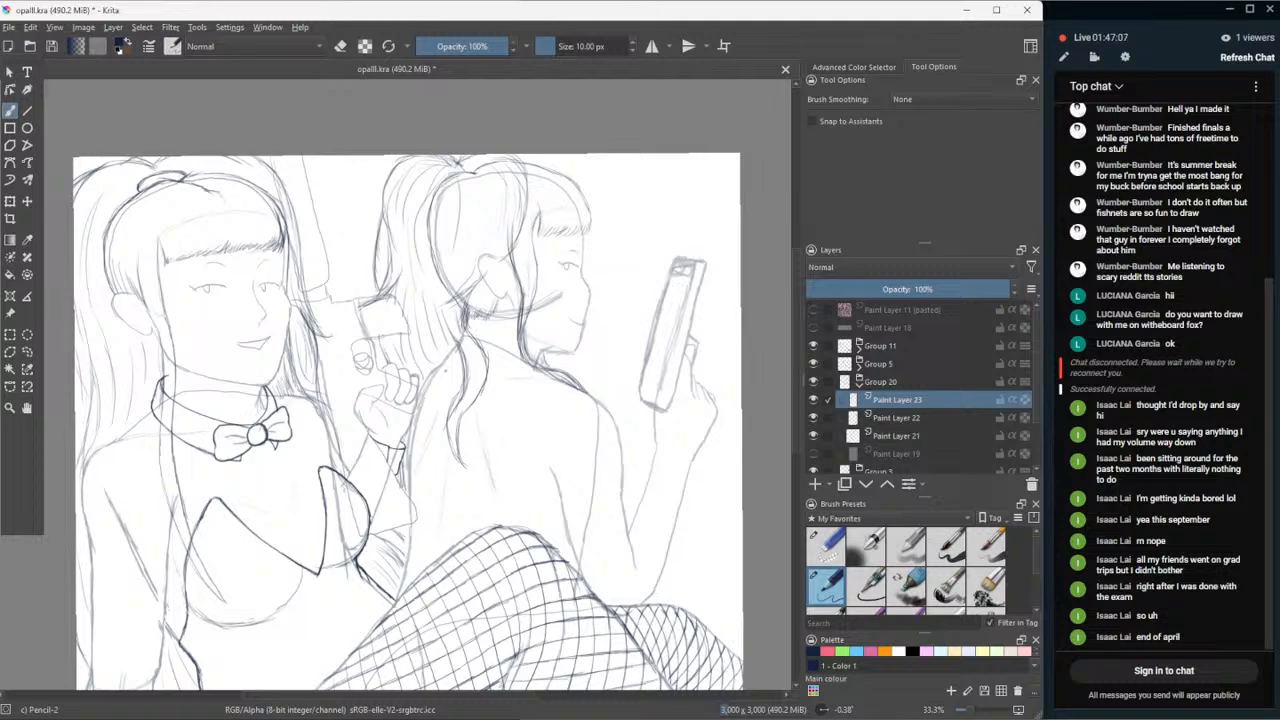
pyautogui.moveTo(450, 347)
pyautogui.mouseDown()
pyautogui.moveTo(436, 387)
pyautogui.moveTo(452, 390)
pyautogui.moveTo(423, 406)
pyautogui.mouseUp()
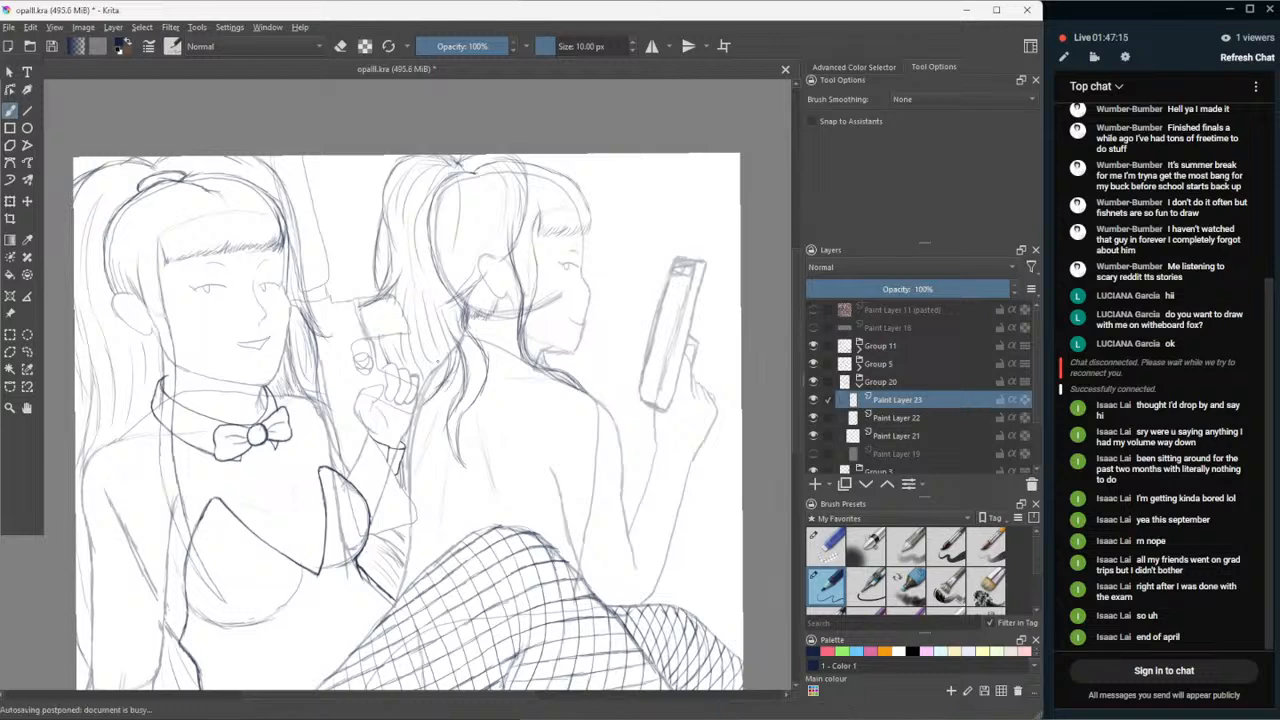
# - Make Paint Layer 18 and Group 20's Paint Layer 19 visible and check the whole composition
pyautogui.click(813, 327)
pyautogui.click(818, 452)
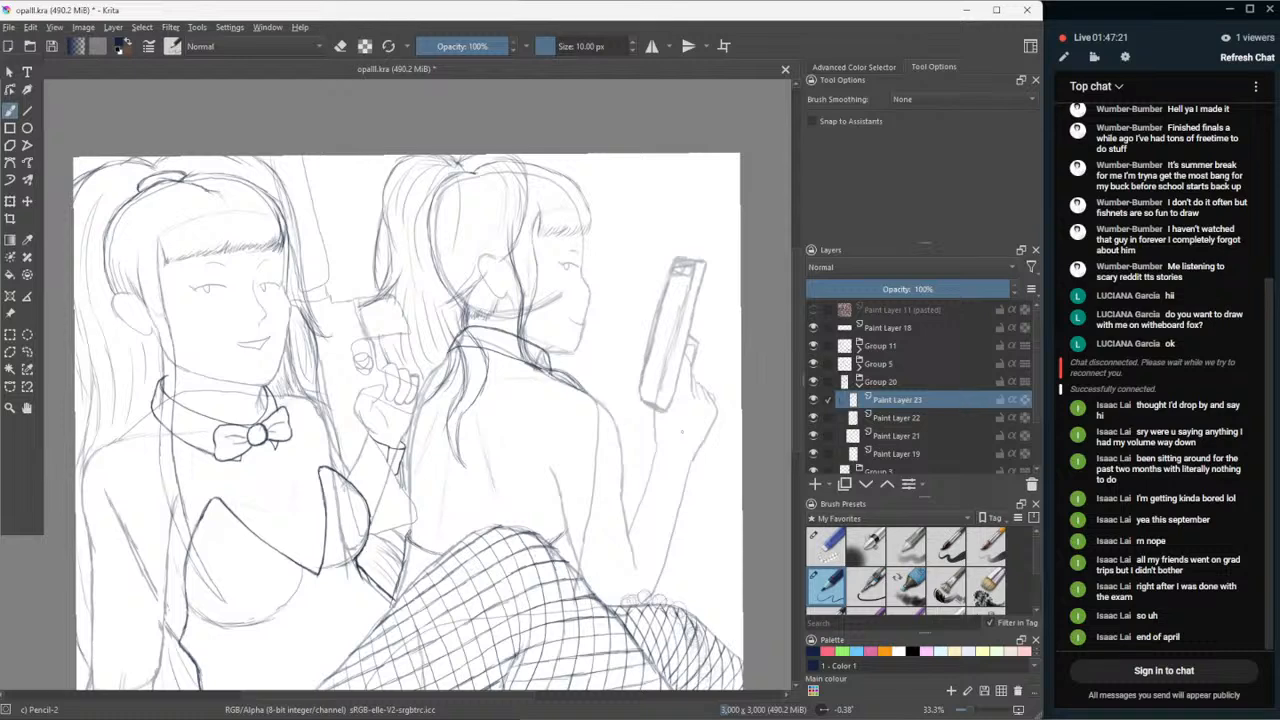
pyautogui.scroll(-2, 550, 370)
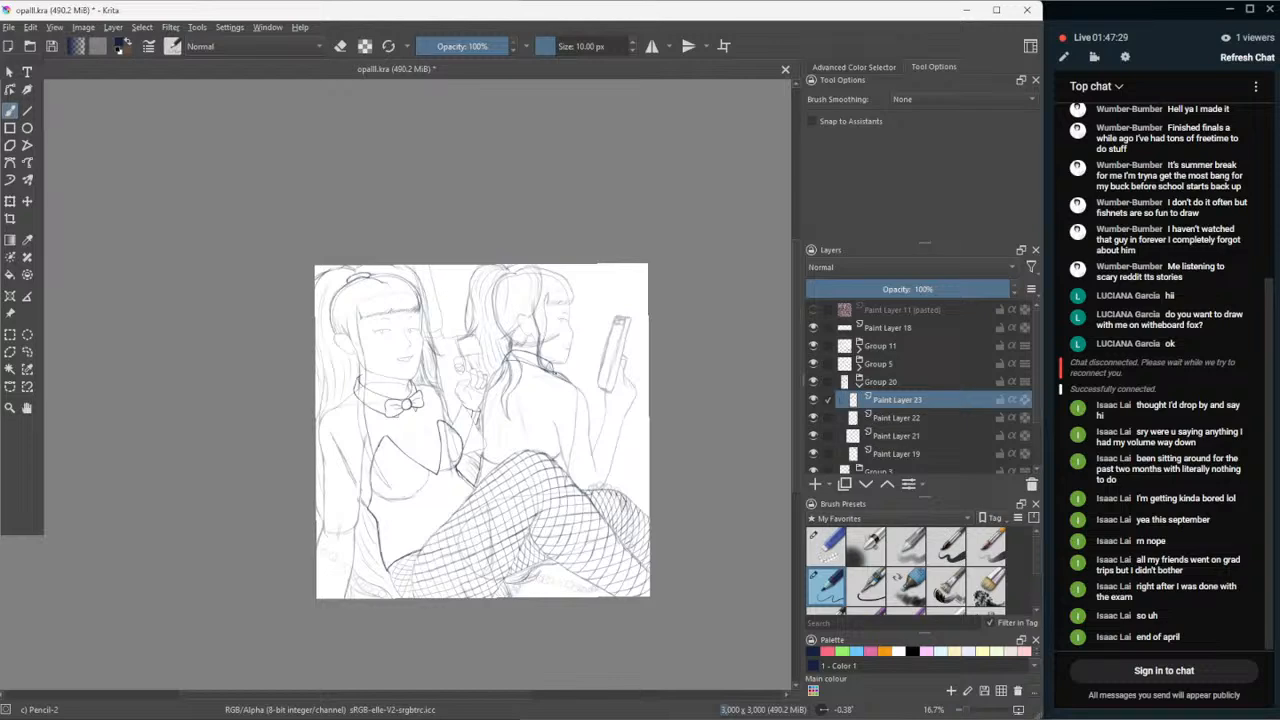
pyautogui.scroll(2, 634, 387)
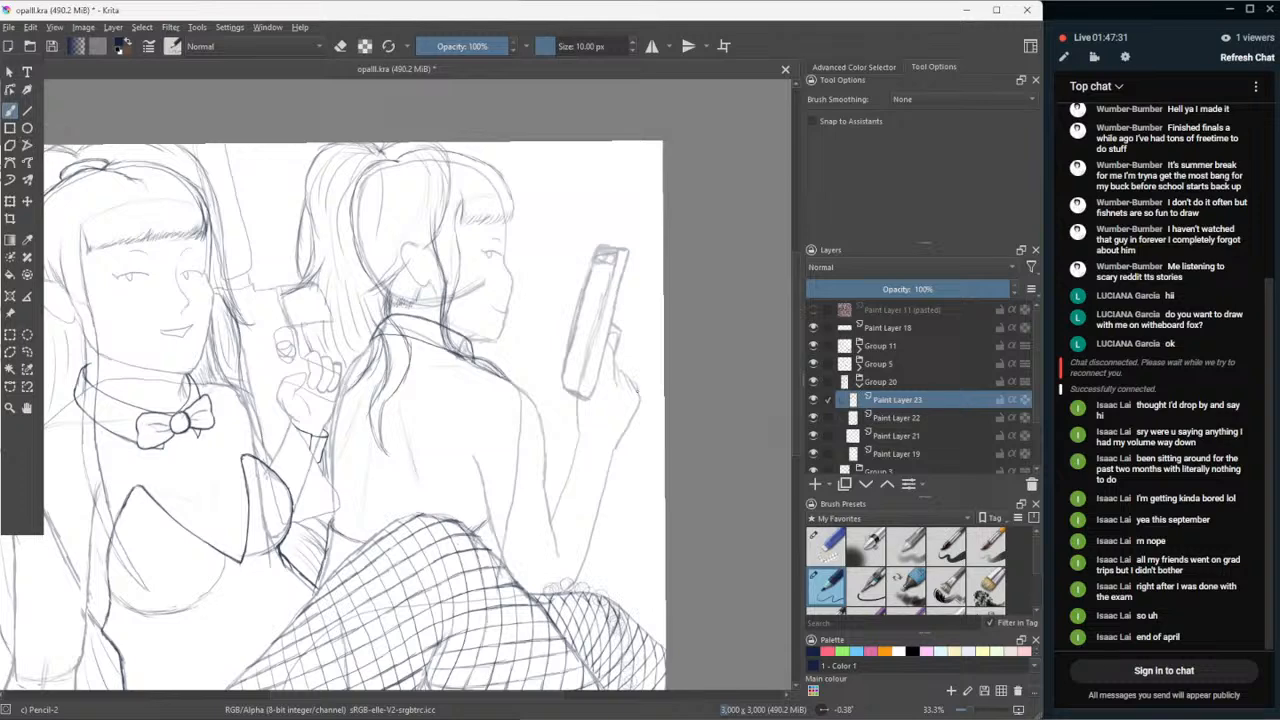
pyautogui.scroll(-1, 645, 392)
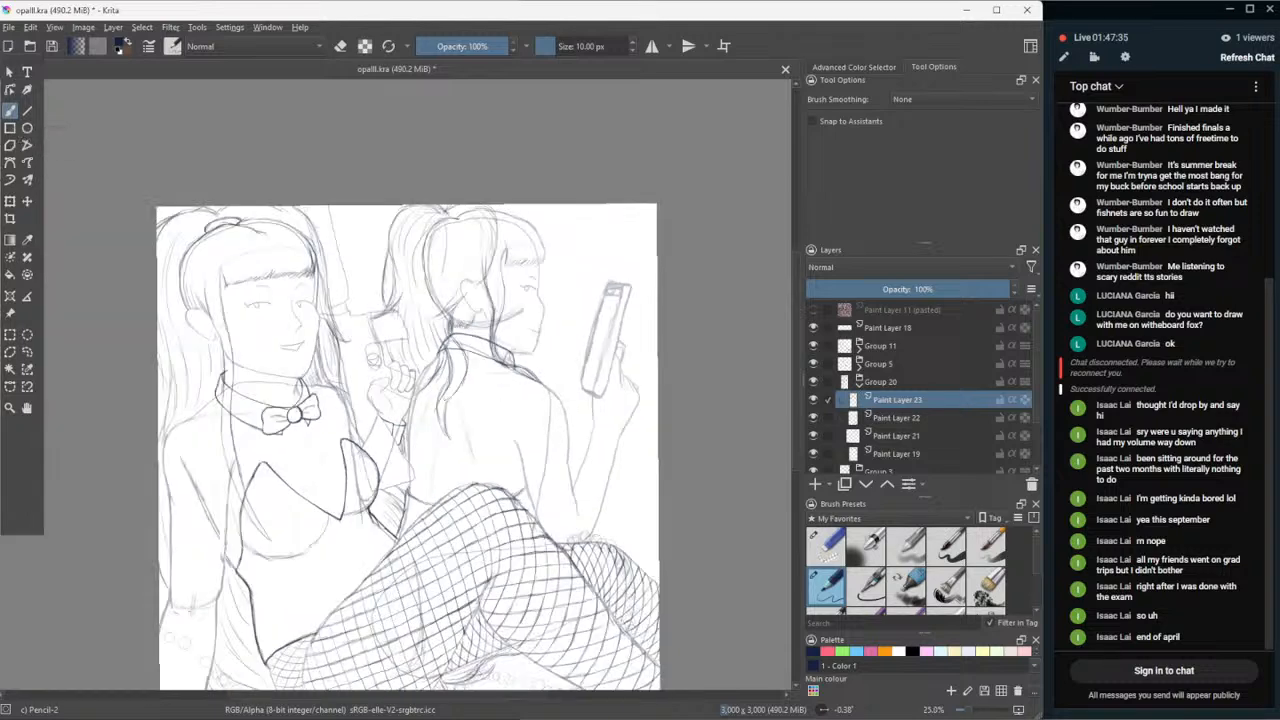
# - Show the pasted reference image, Paint Layer 11 (pasted), and move it from the canvas's lower-left corner to its lower middle
pyautogui.click(814, 310)
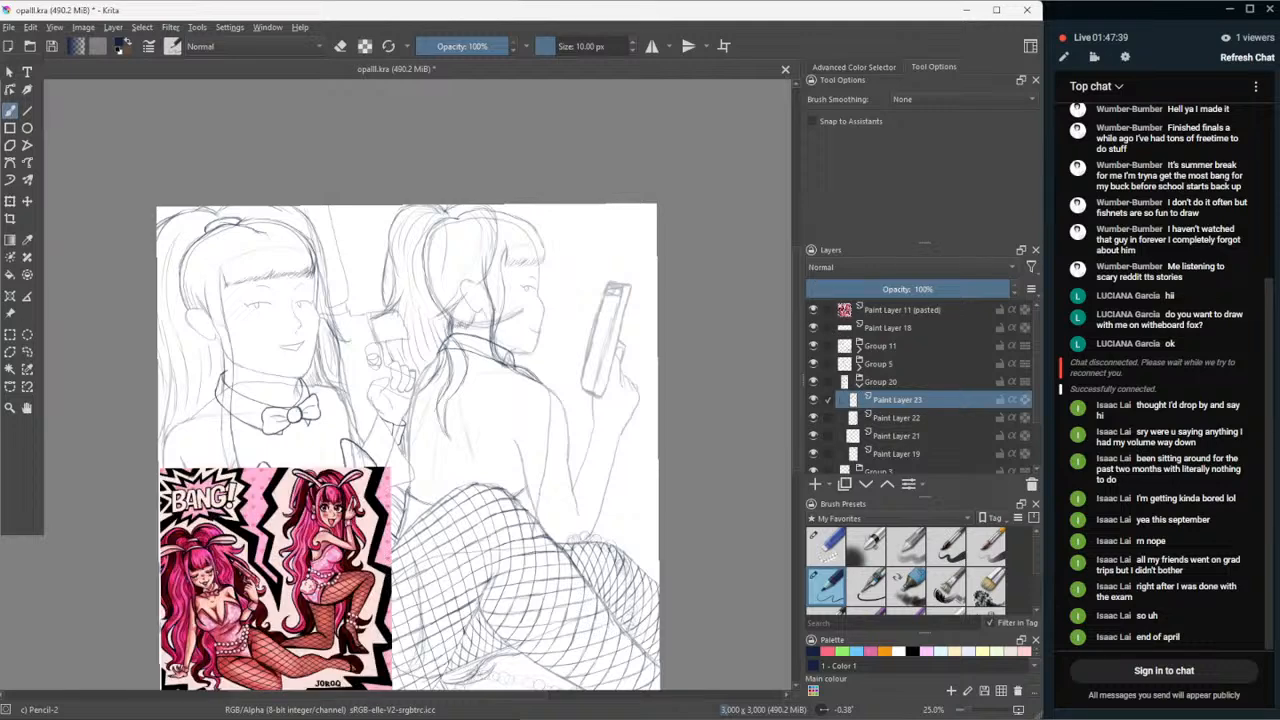
pyautogui.click(29, 203)
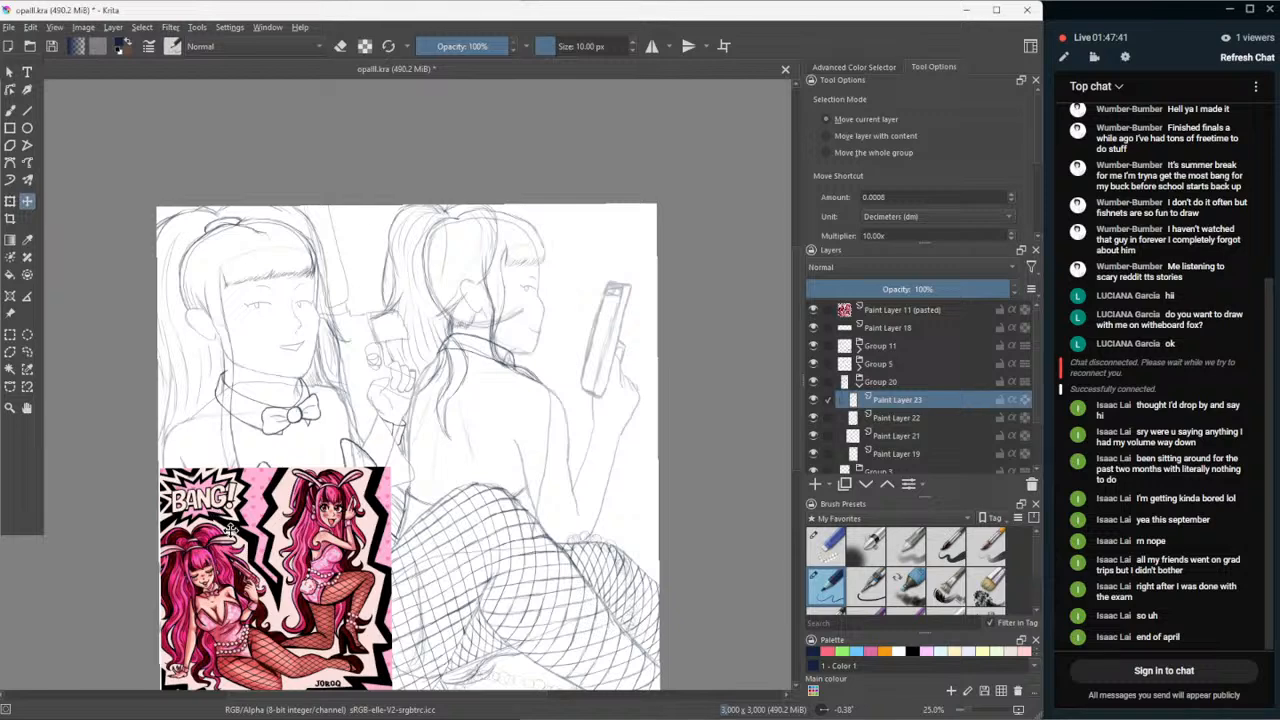
pyautogui.moveTo(230, 530); pyautogui.dragTo(271, 530)
pyautogui.hotkey('ctrl', 'z')
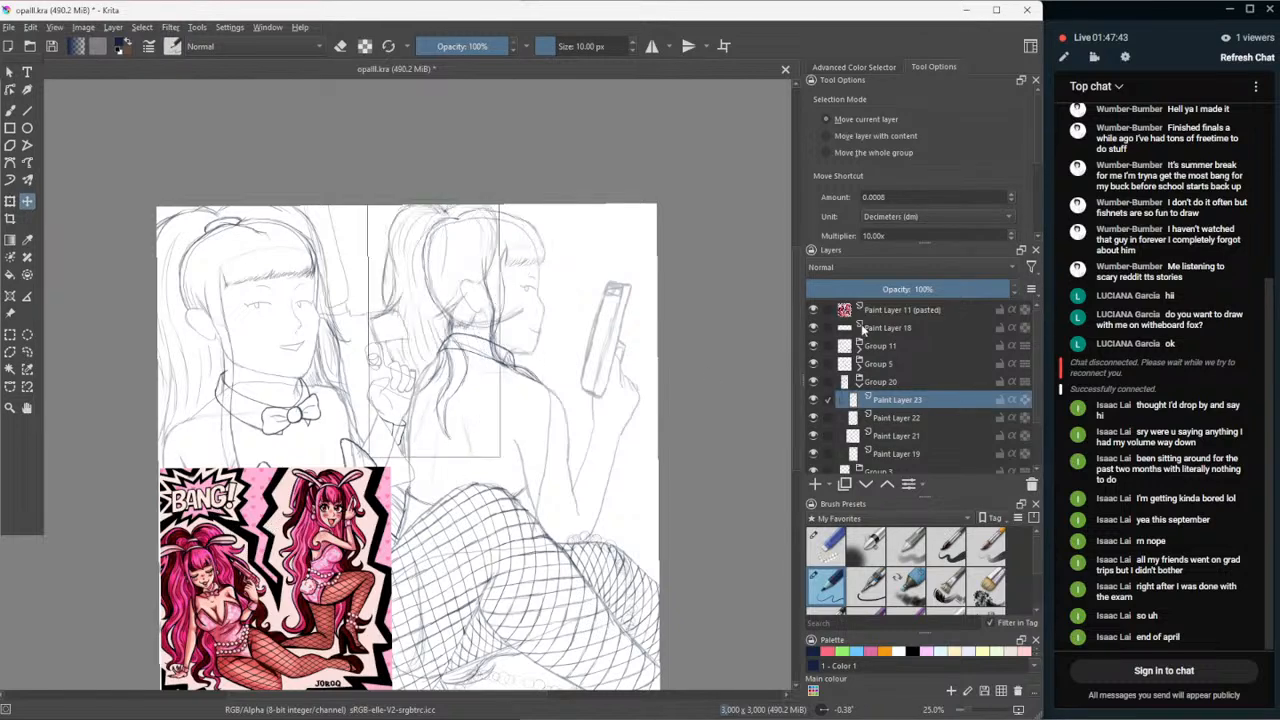
pyautogui.click(852, 316)
pyautogui.moveTo(247, 541); pyautogui.dragTo(380, 515)
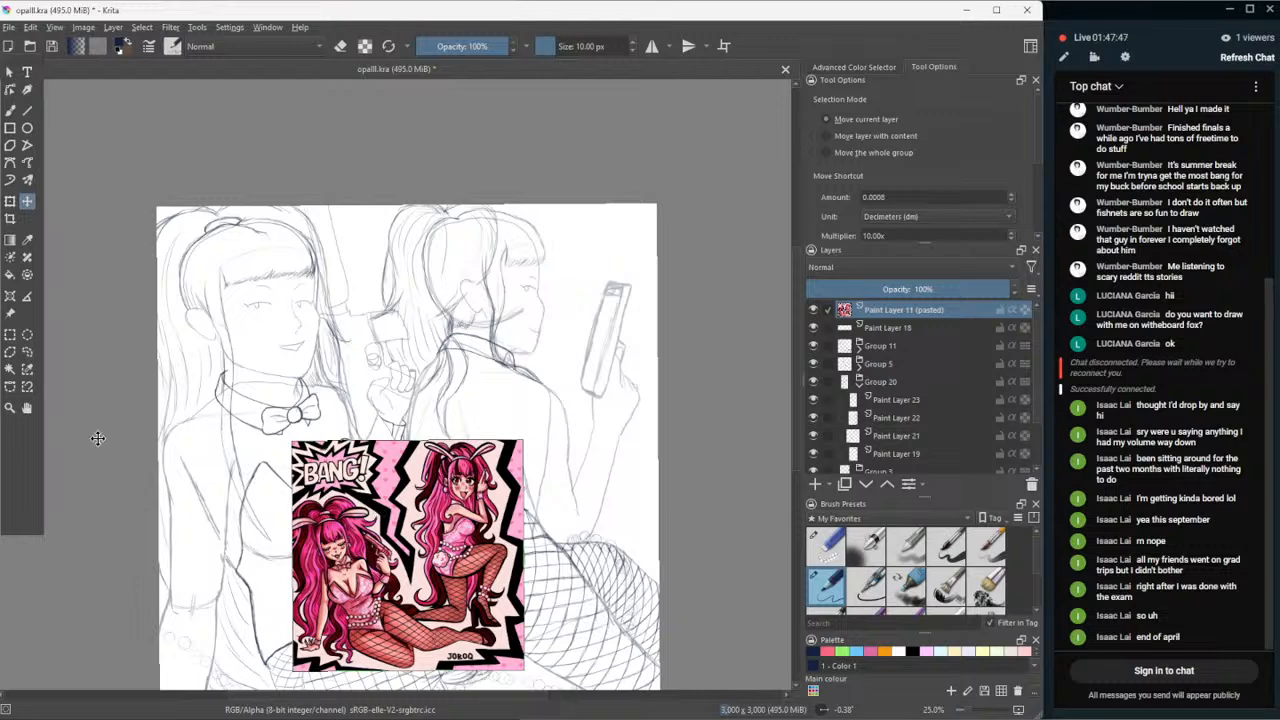
pyautogui.click(27, 408)
pyautogui.moveTo(92, 512); pyautogui.dragTo(120, 446)
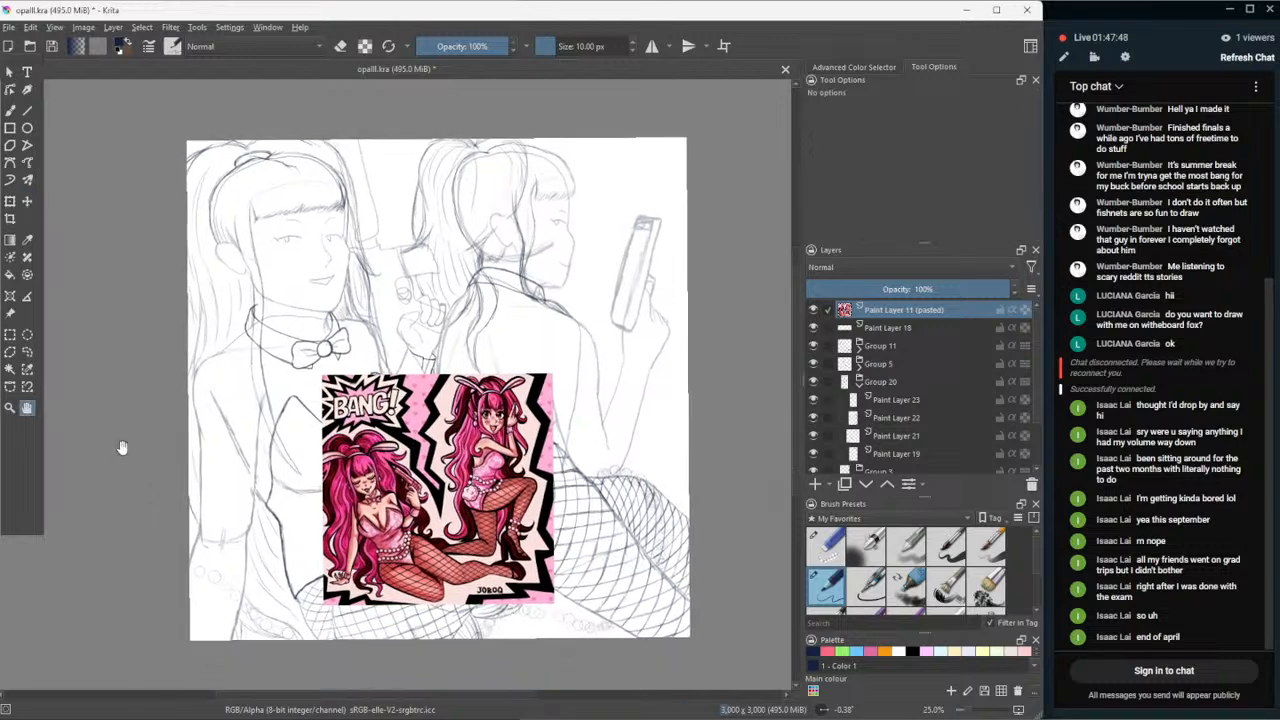
# - Hide the pasted reference image and make Paint Layer 18 the active layer
pyautogui.click(813, 312)
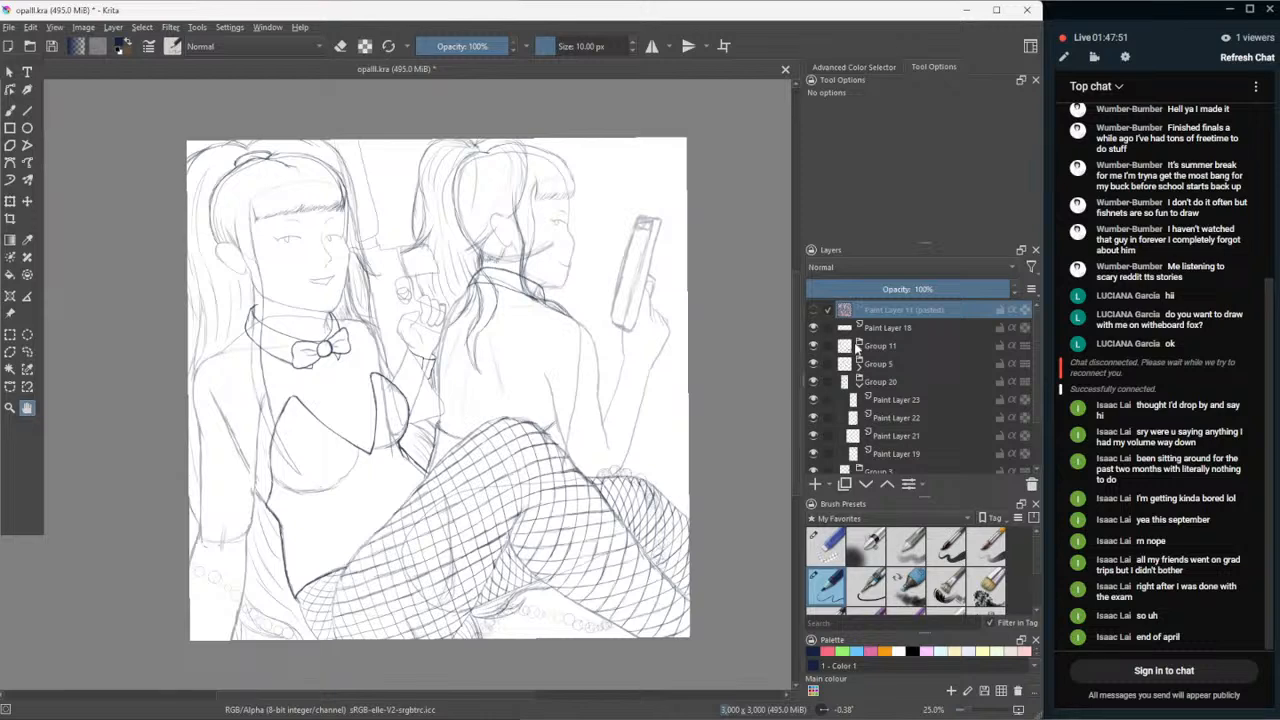
pyautogui.scroll(-1, 855, 347)
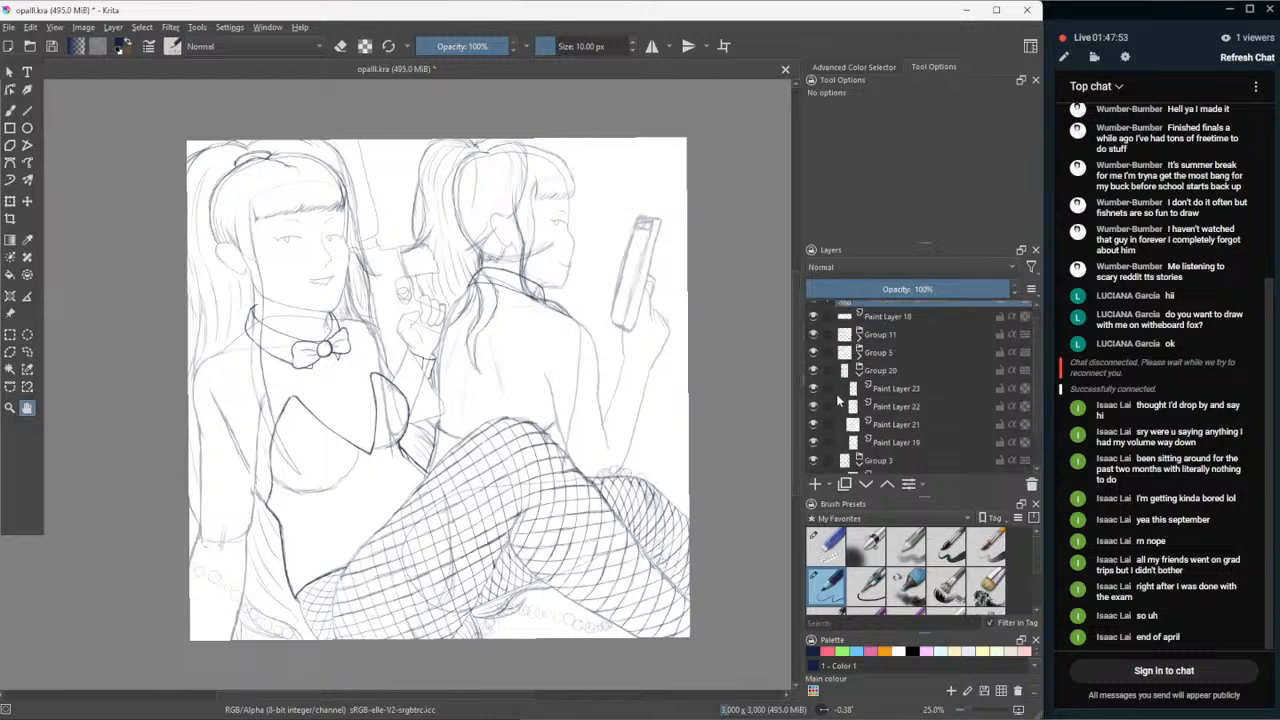
pyautogui.click(841, 320)
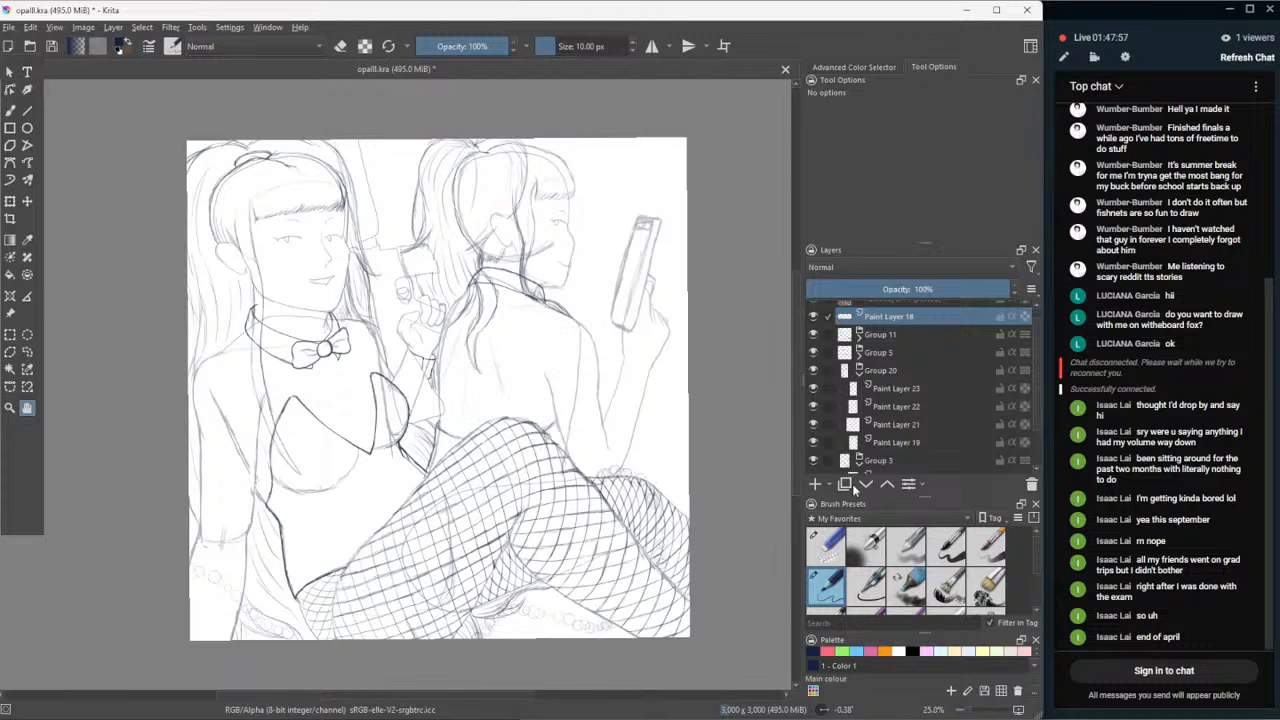
# - Filter the brush presets by the Textures tag and choose the Stamp Bokeh brush
pyautogui.scroll(-2, 880, 565)
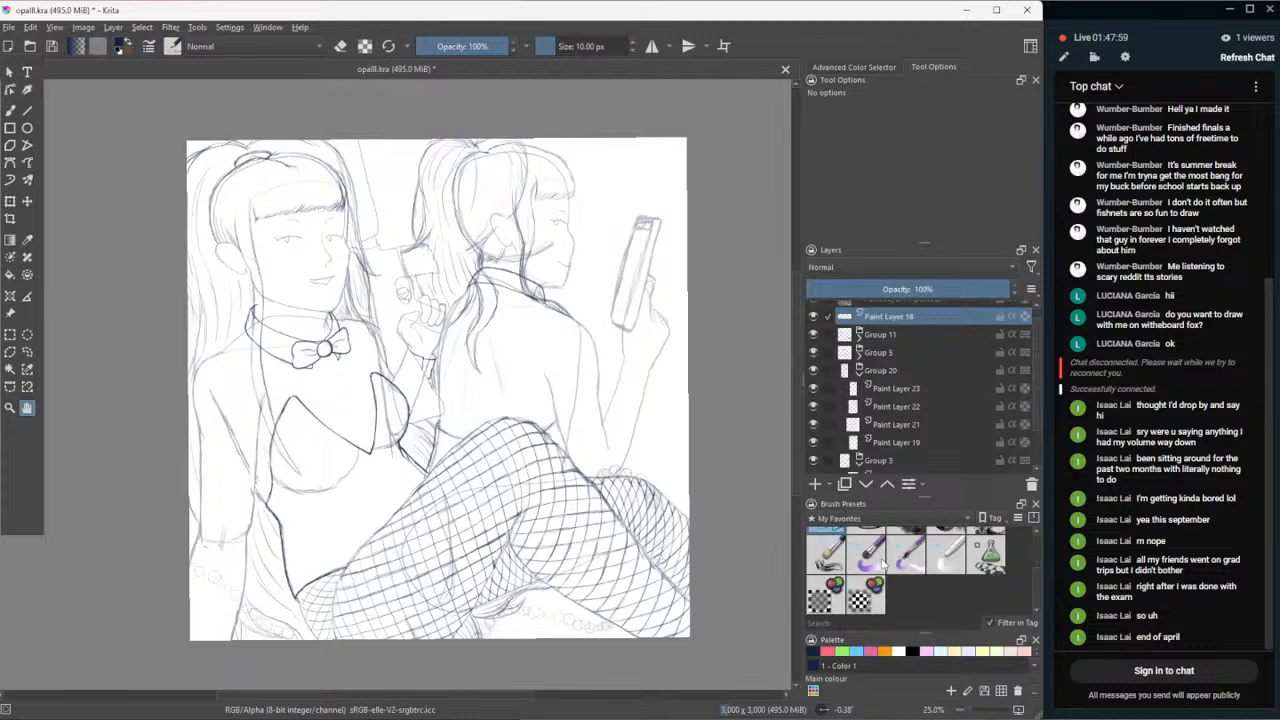
pyautogui.scroll(2, 882, 565)
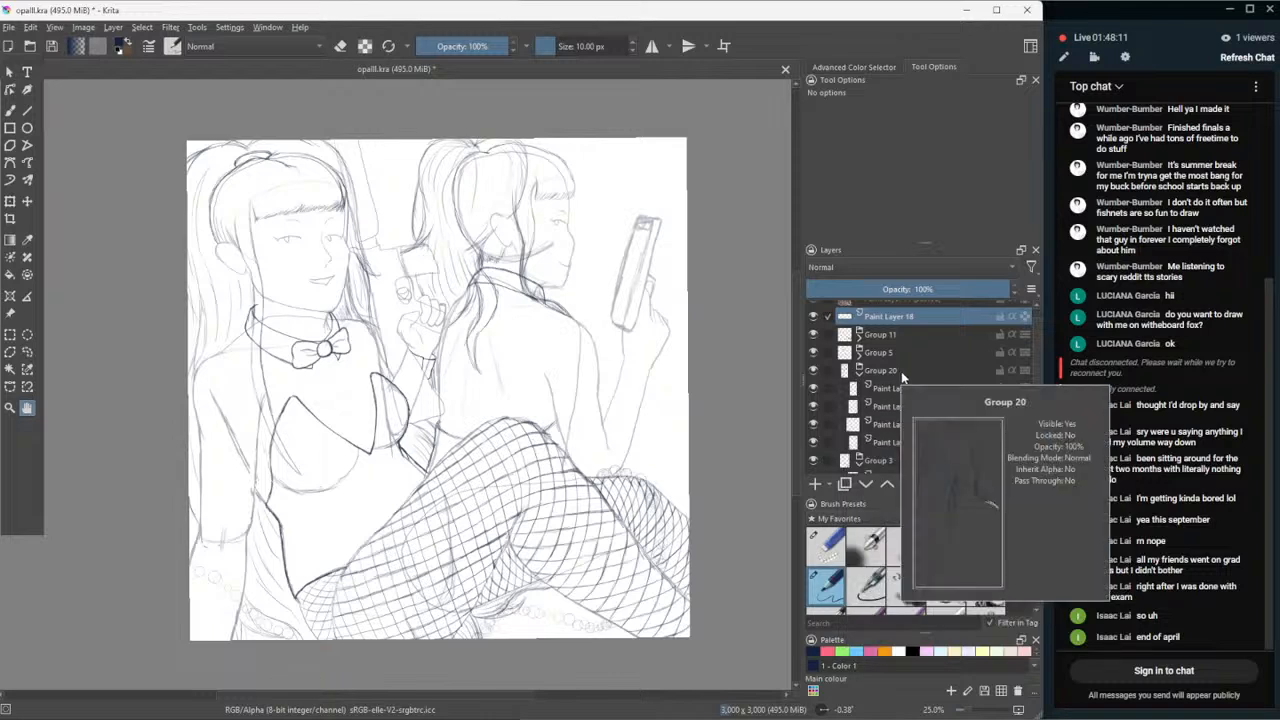
pyautogui.scroll(1, 901, 371)
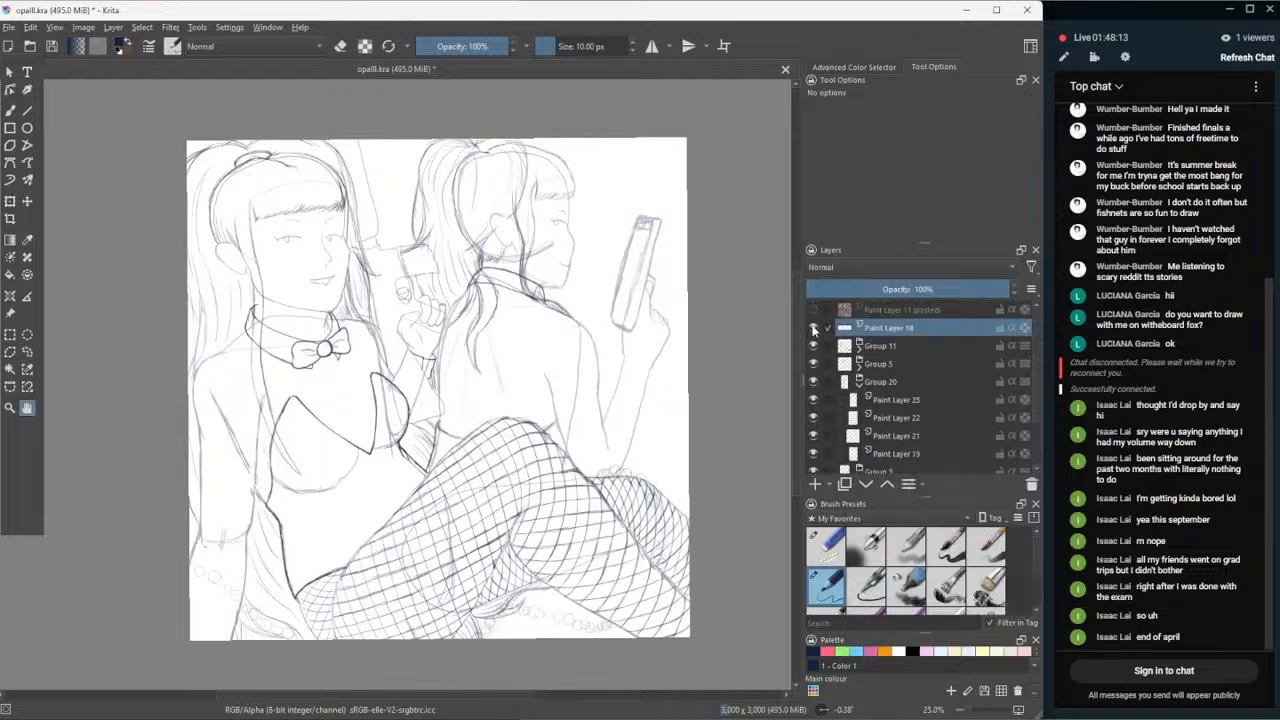
pyautogui.scroll(-2, 900, 550)
pyautogui.click(860, 518)
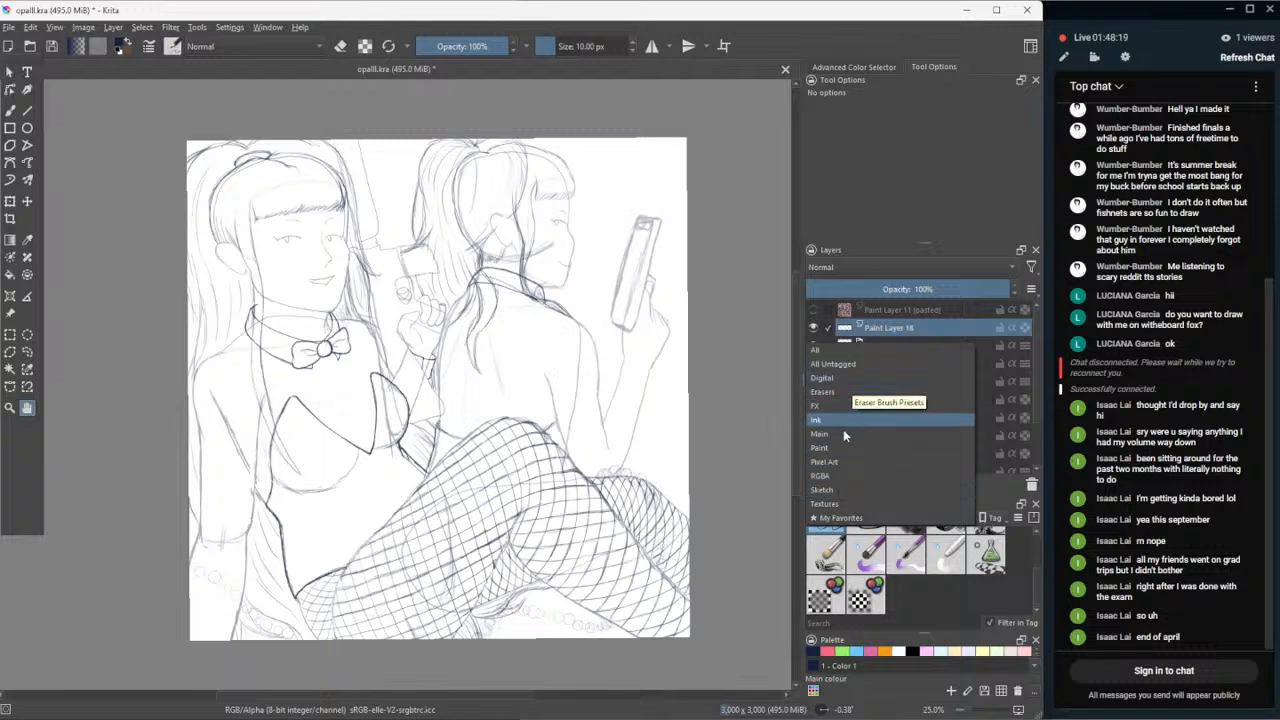
pyautogui.click(827, 505)
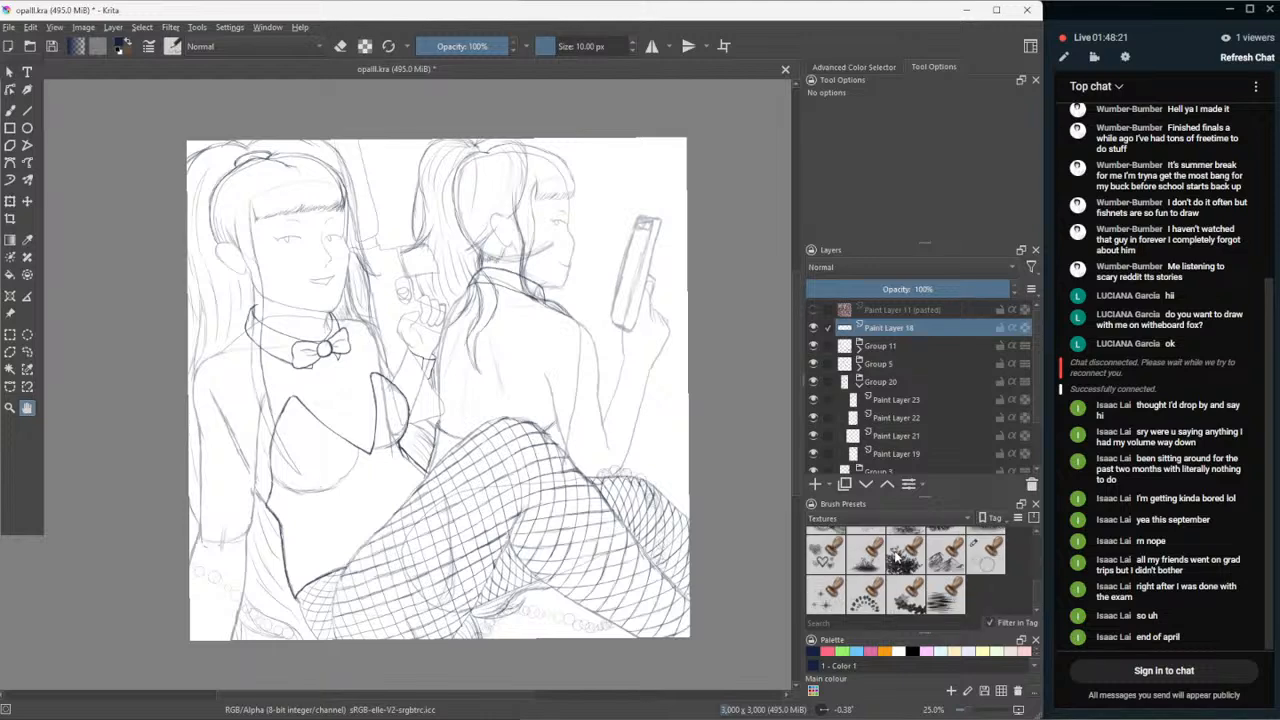
pyautogui.scroll(-1, 930, 568)
pyautogui.click(867, 533)
pyautogui.scroll(1, 867, 533)
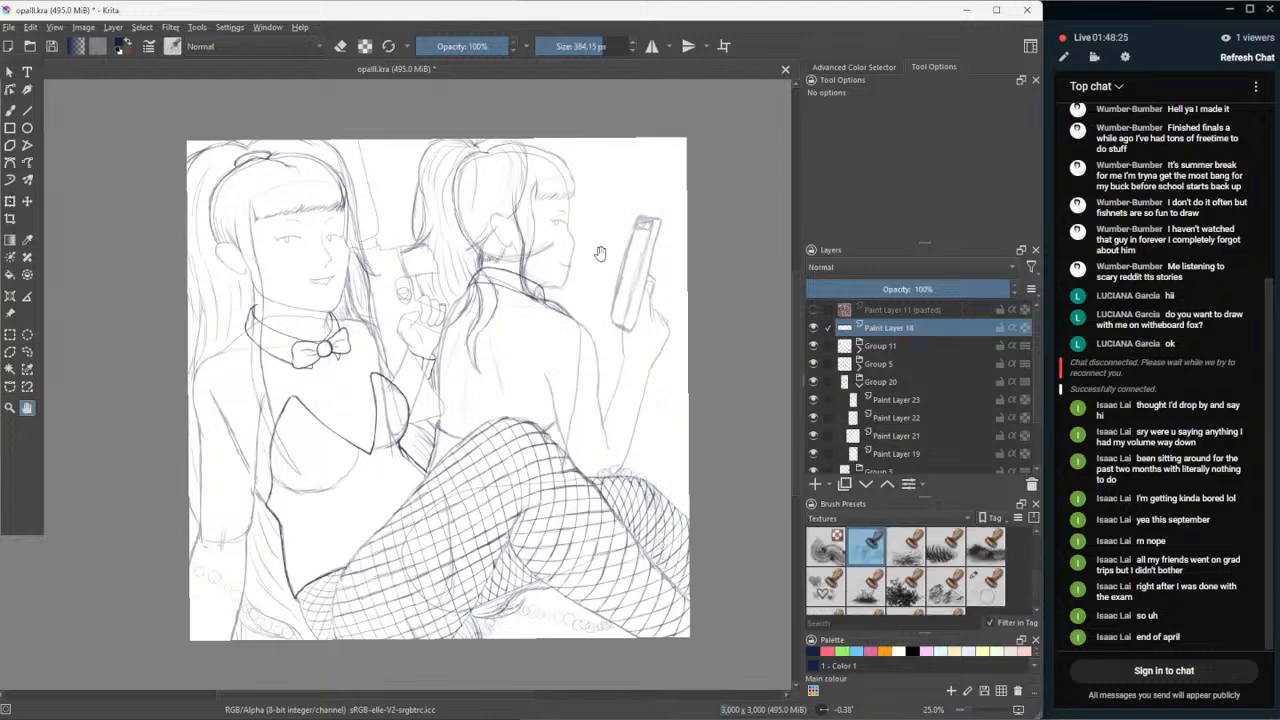
# - Try Stamp Bokeh dabs in the blank area above the raised gun and undo them
pyautogui.click(10, 111)
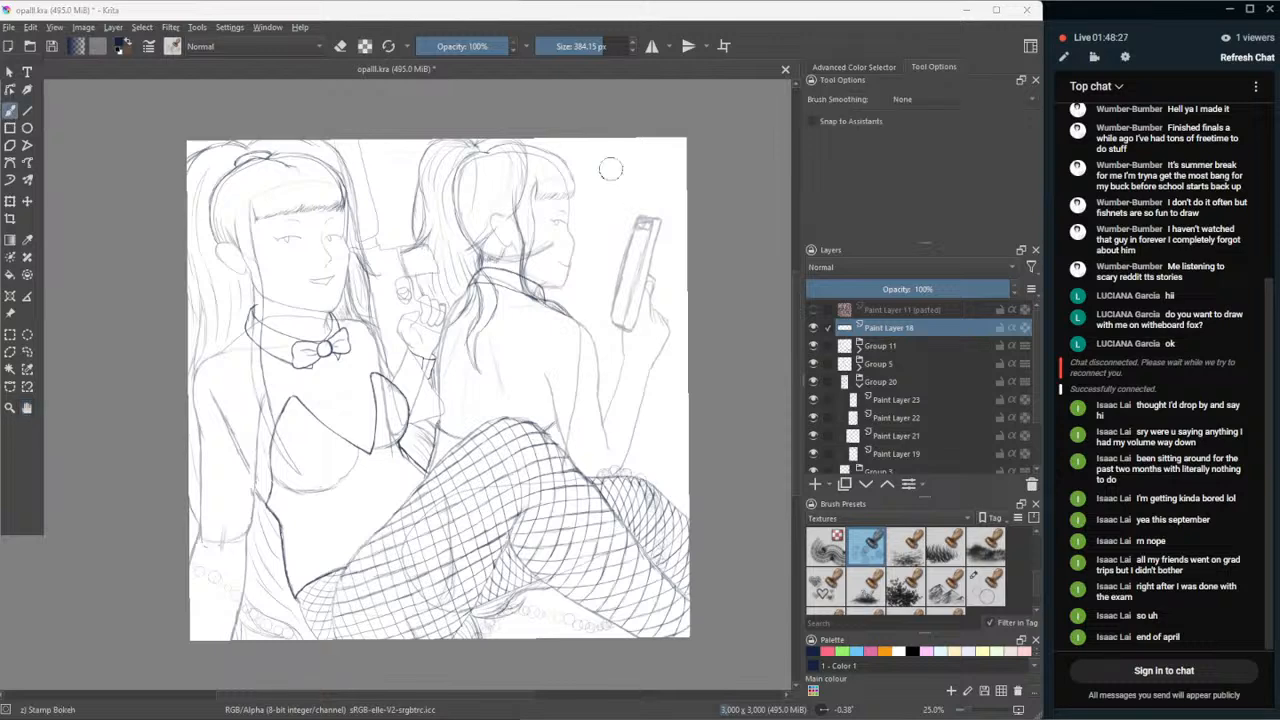
pyautogui.moveTo(601, 150); pyautogui.dragTo(654, 198)
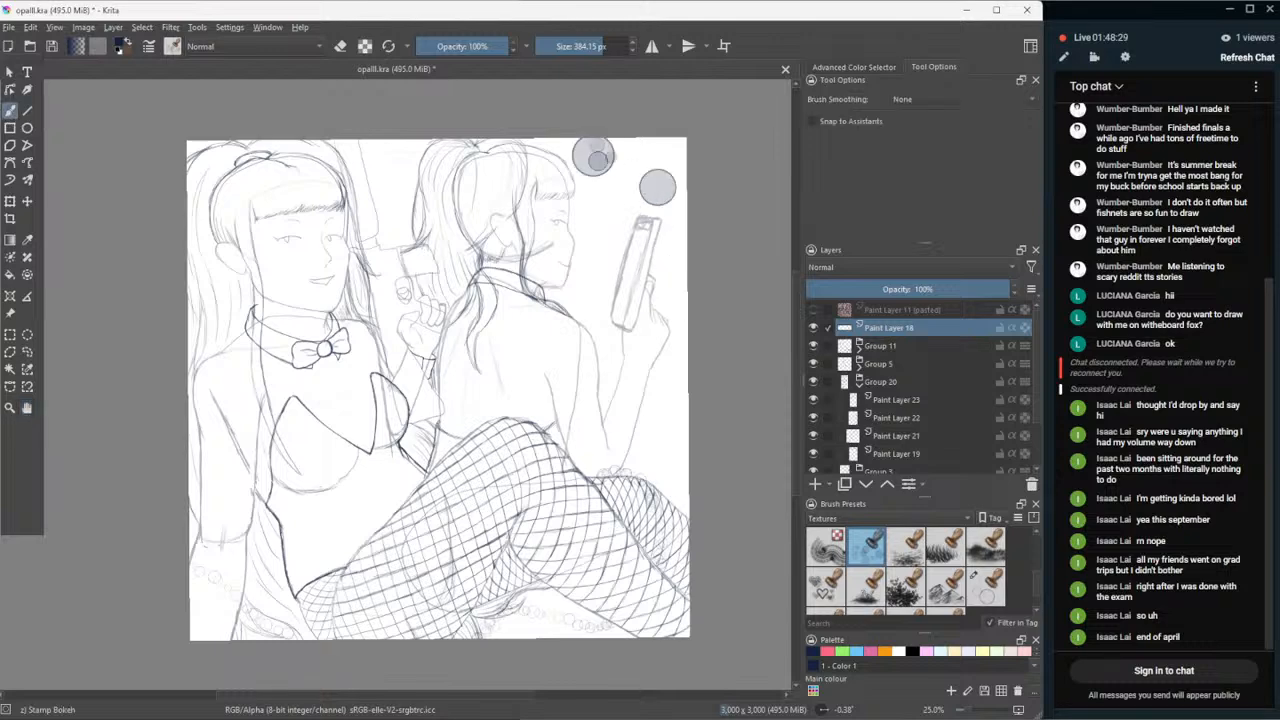
pyautogui.hotkey('ctrl', 'z')
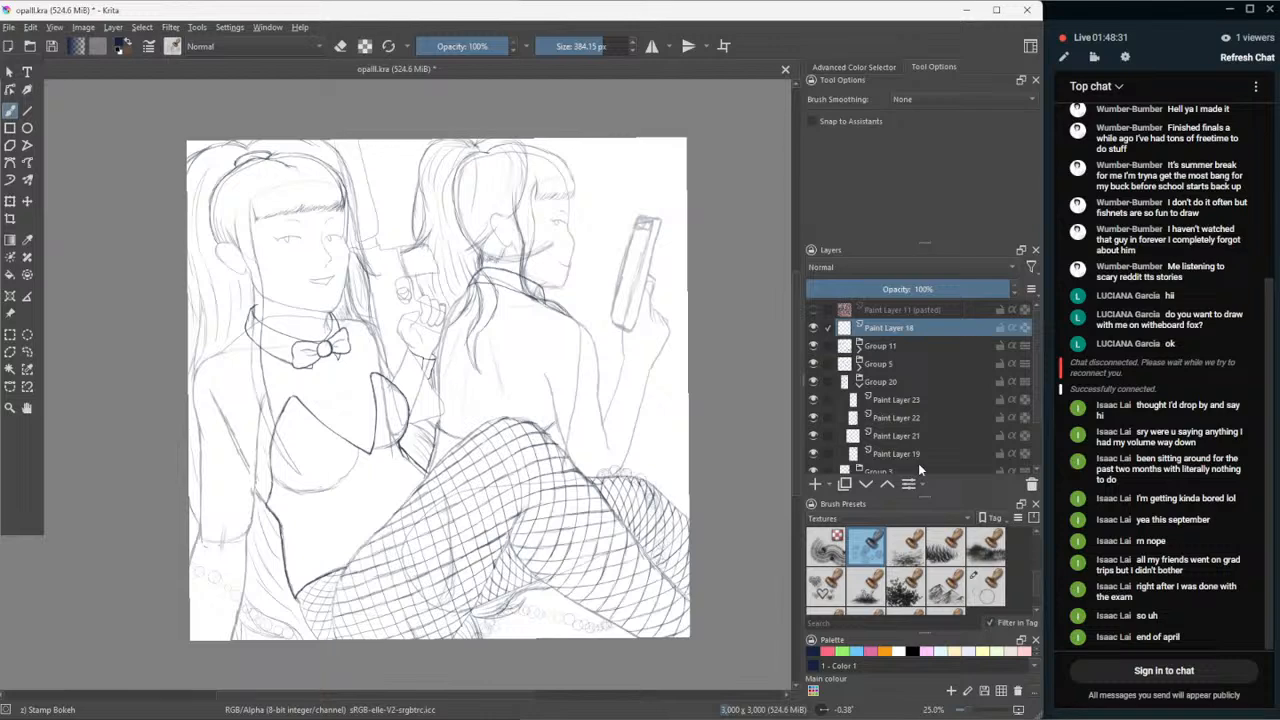
# - Compare the drawing with Paint Layer 18 hidden and shown, leaving the layer visible
pyautogui.click(814, 328)
pyautogui.click(814, 328)
pyautogui.click(814, 328)
pyautogui.click(814, 328)
pyautogui.click(814, 328)
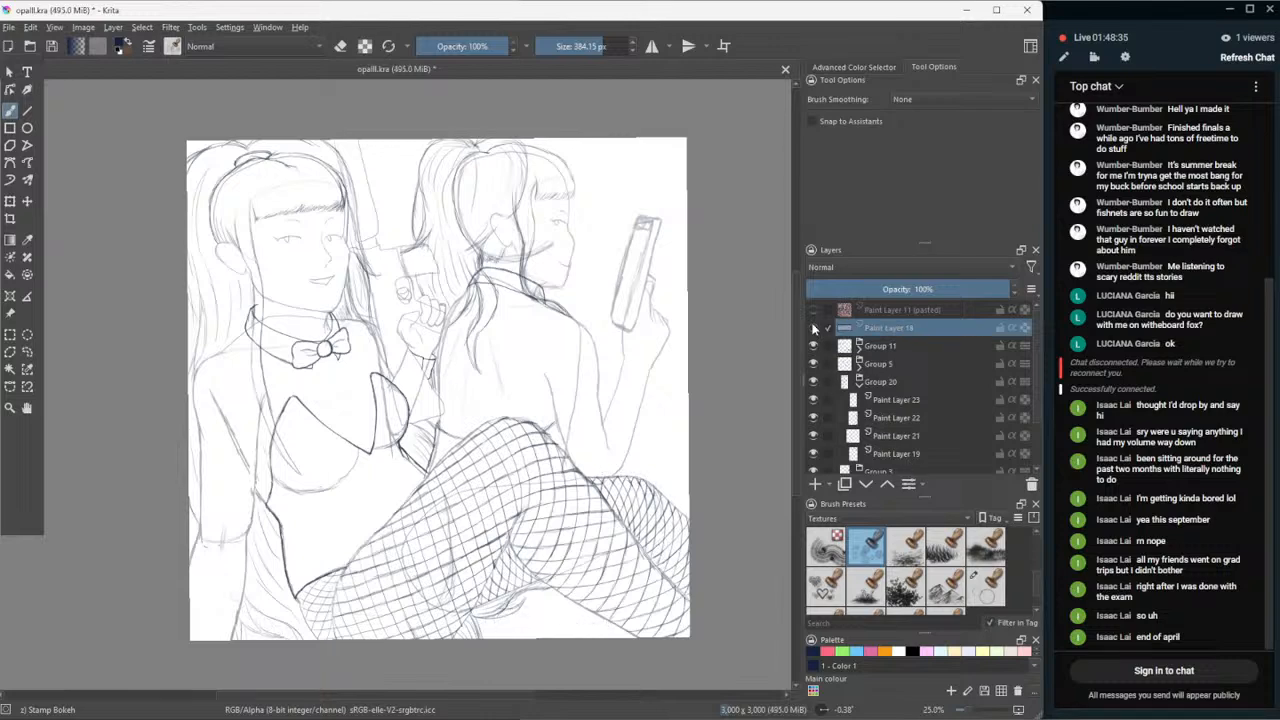
pyautogui.click(814, 328)
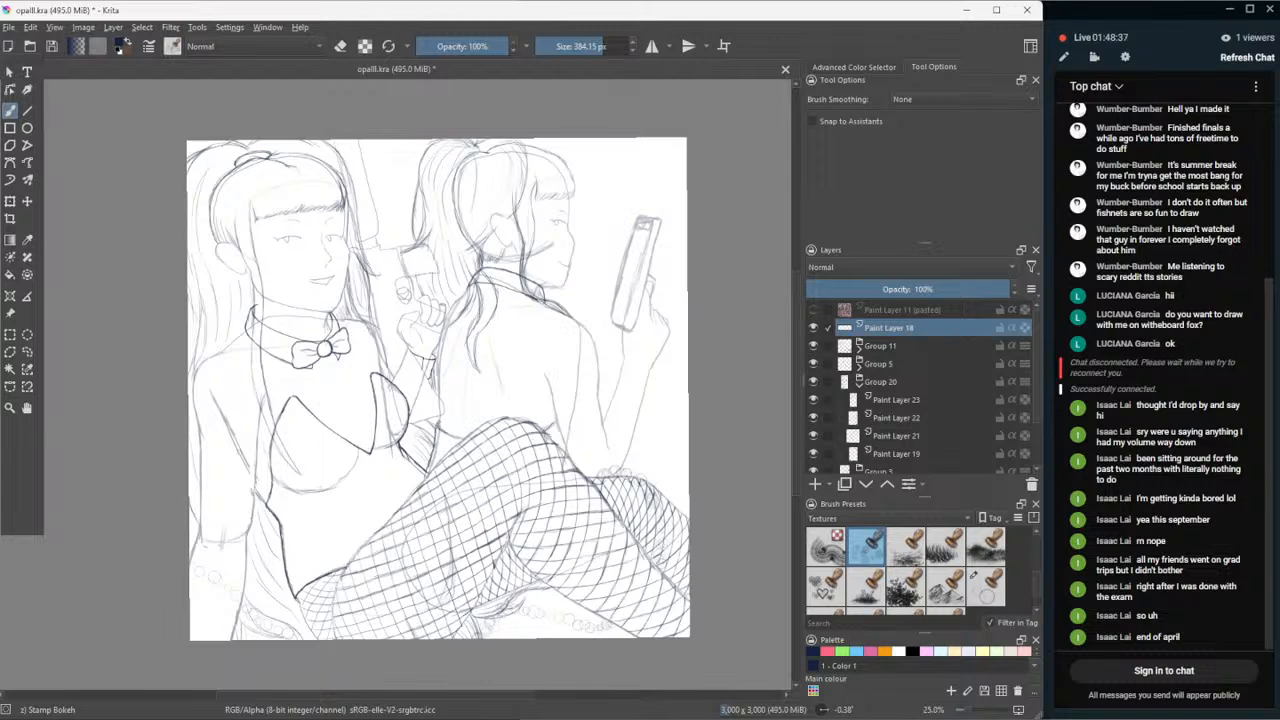
# - Try the Stamp Shoujo Bubbles brush in the blank area above the raised gun on Paint Layer 18
pyautogui.click(580, 47)
pyautogui.scroll(-1, 990, 584)
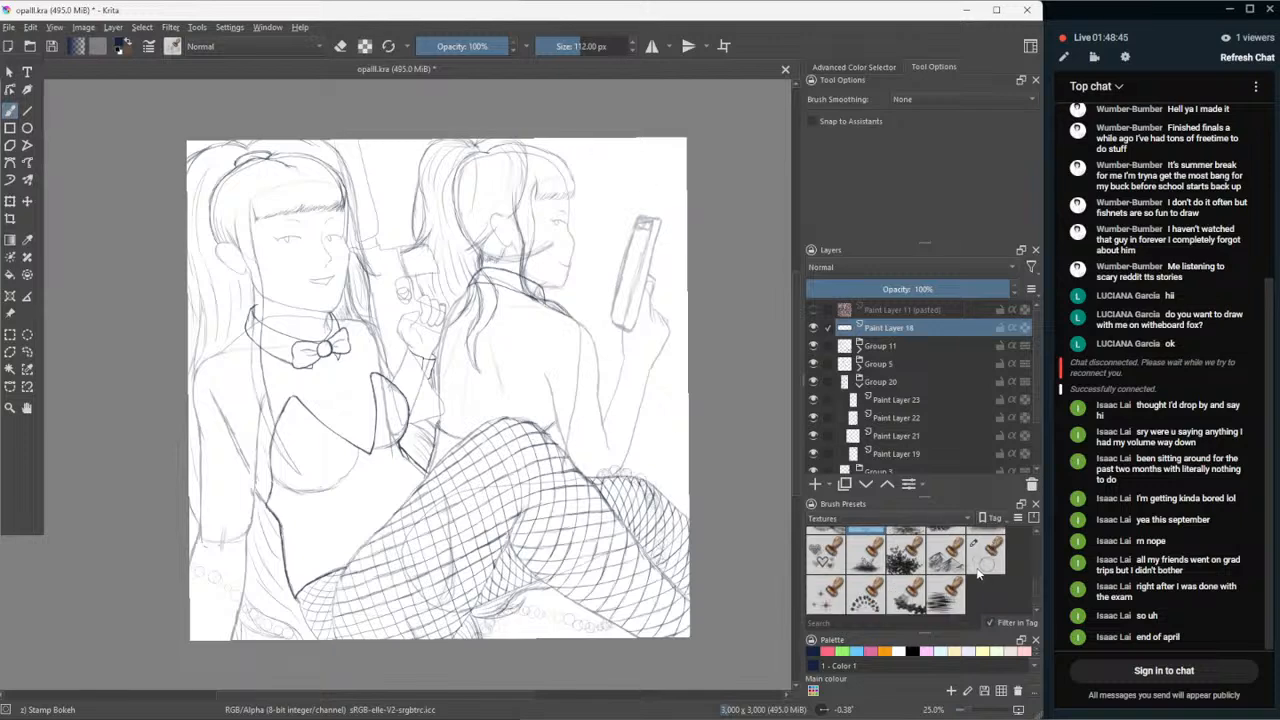
pyautogui.click(979, 568)
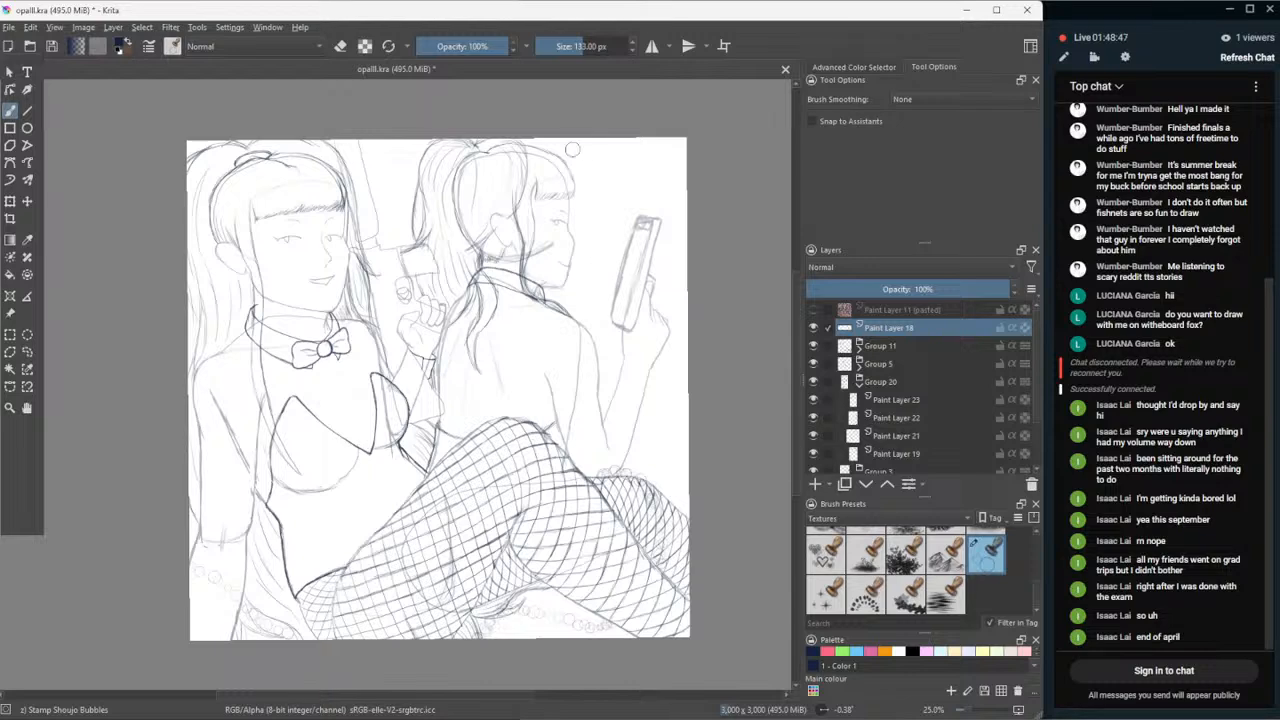
pyautogui.moveTo(573, 149); pyautogui.dragTo(638, 198)
# - Show the pasted reference image layer, Paint Layer 11 (pasted), over the sketch
pyautogui.click(813, 310)
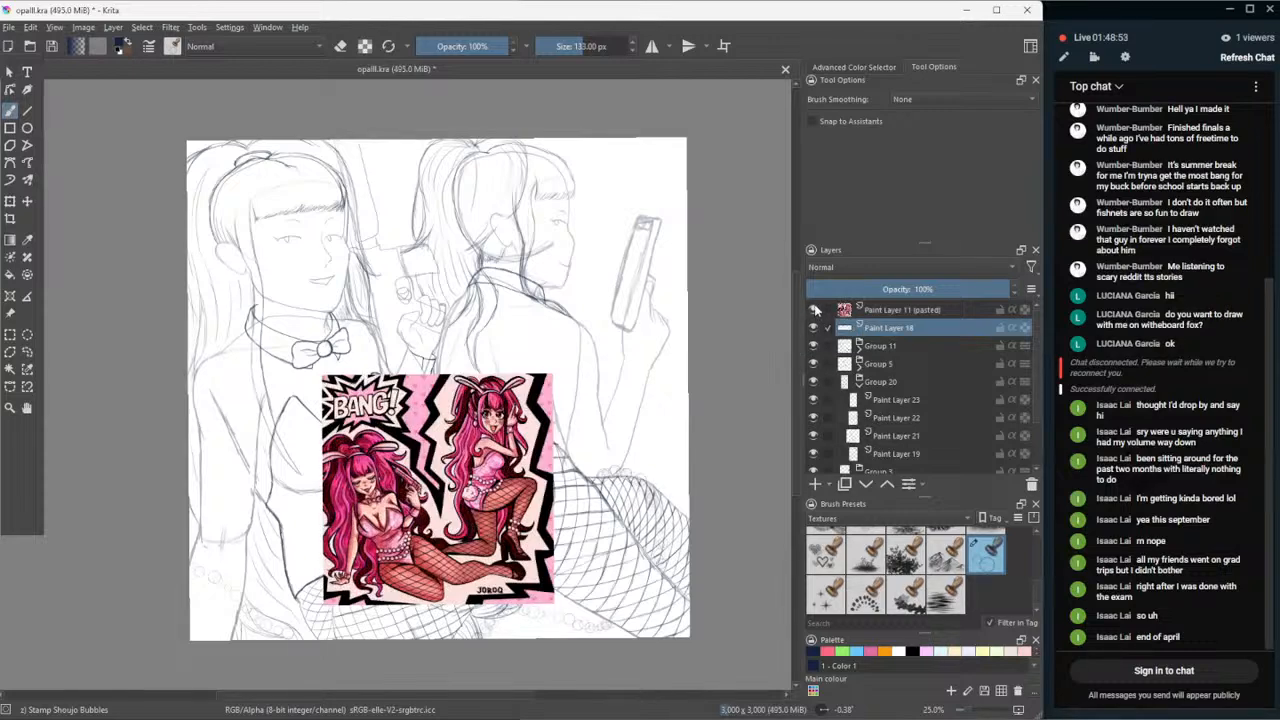
# - Hide the pasted reference image and stamp Shoujo Bubbles at 140 px around the back-view figure's waist on Paint Layer 18
pyautogui.click(813, 310)
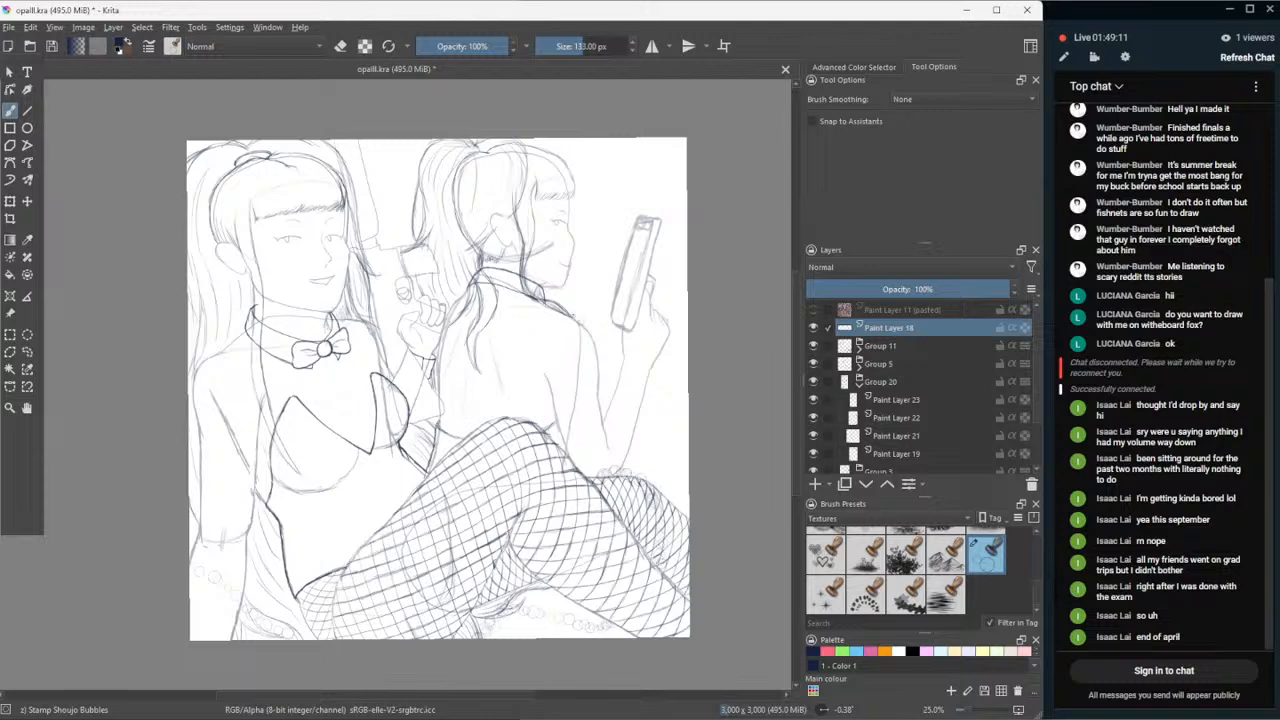
pyautogui.click(518, 392)
pyautogui.scroll(7, 634, 44)
pyautogui.moveTo(412, 421); pyautogui.dragTo(458, 435)
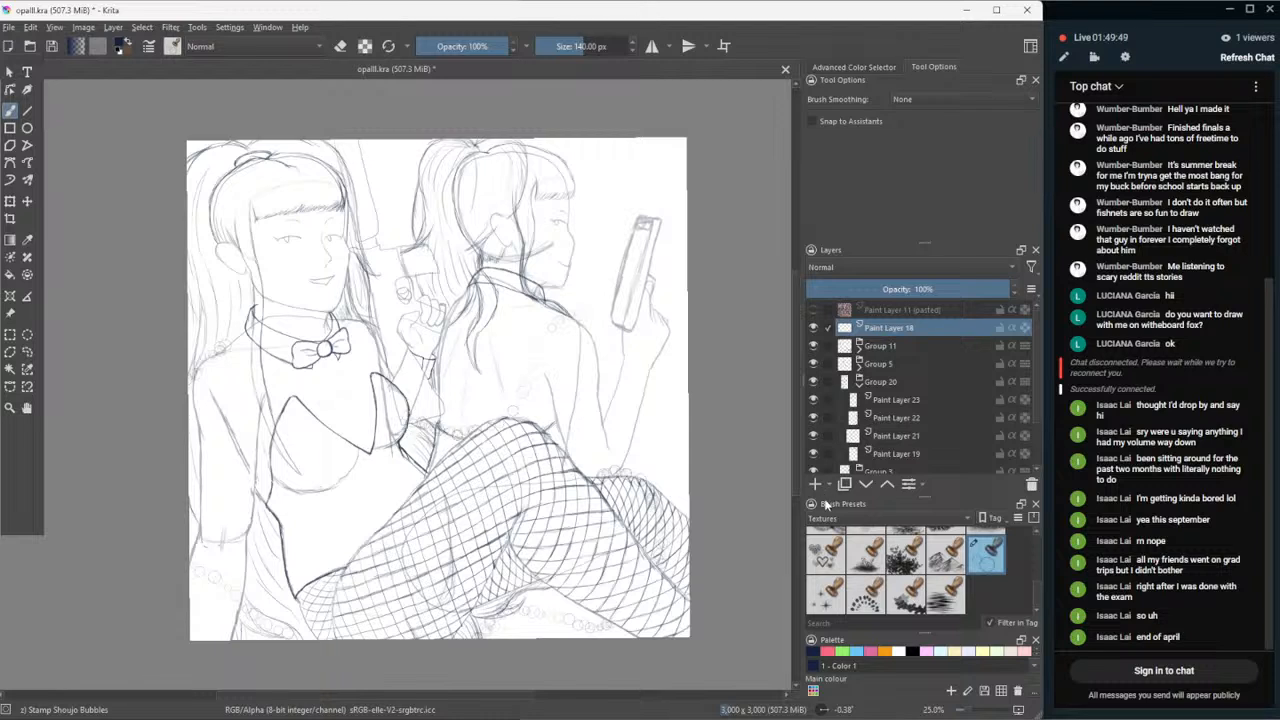
# - Stamp strings of bubbles down the back-view figure's back, over her shoulder and below her raised elbow
pyautogui.click(845, 520)
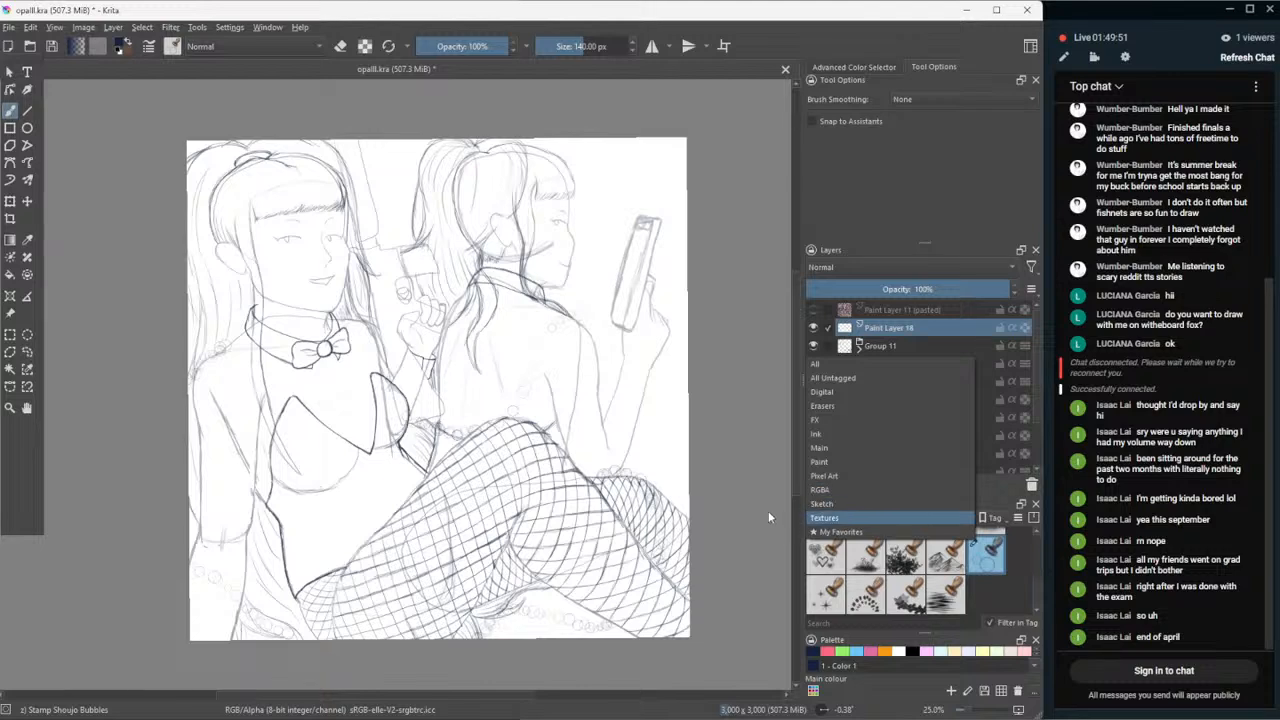
pyautogui.click(818, 518)
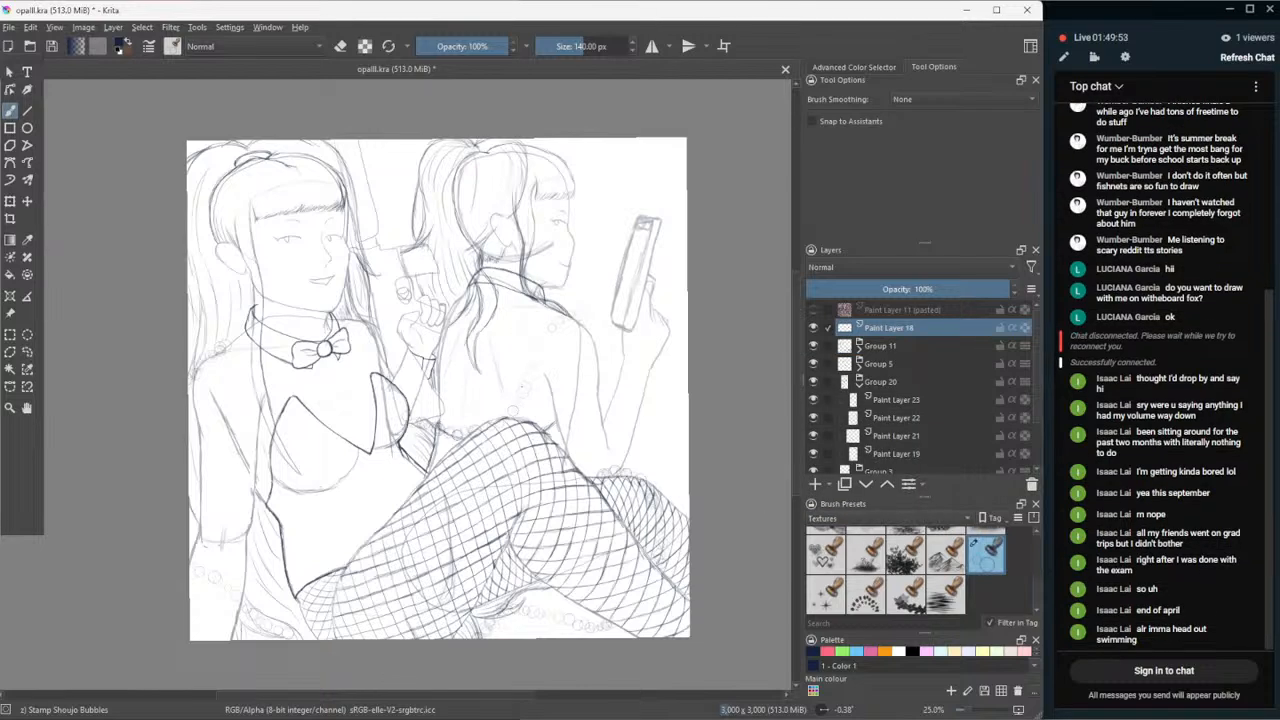
pyautogui.moveTo(556, 327); pyautogui.dragTo(536, 366)
pyautogui.click(583, 322)
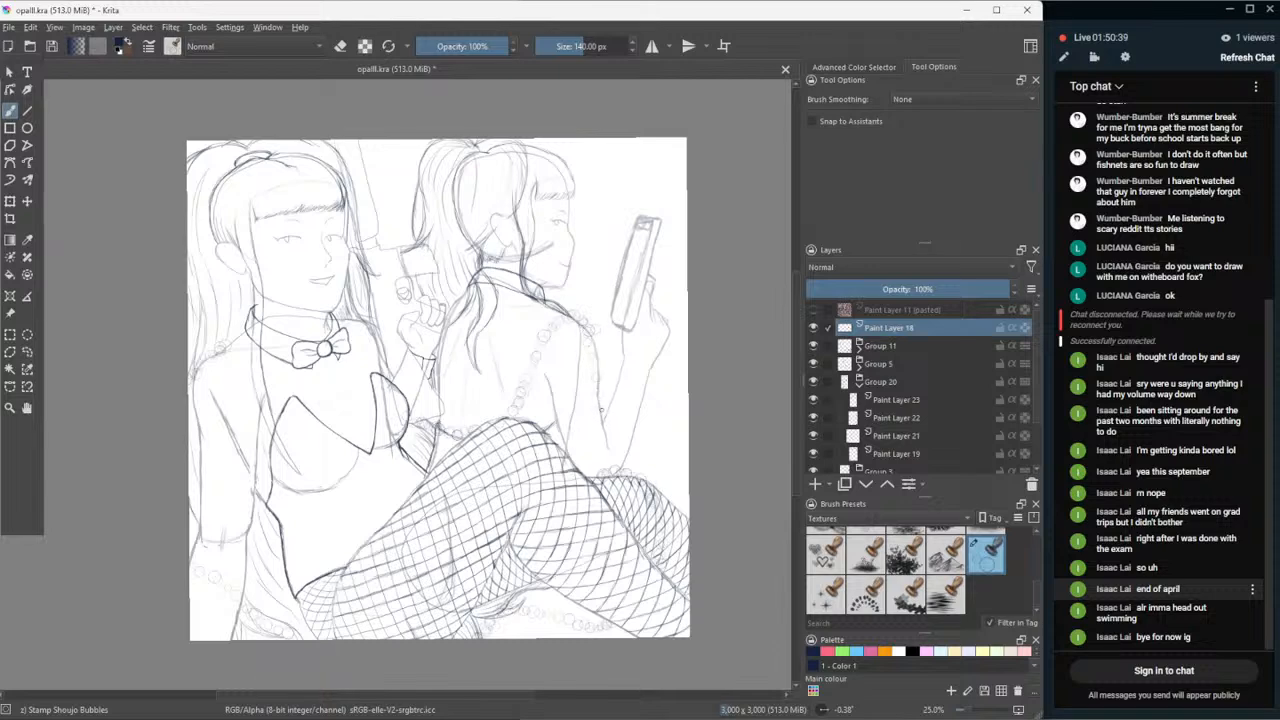
pyautogui.click(664, 467)
# - Compare the sketch with the pasted reference shown, and check Group 11, Group 5 and Paint Layer 18 by toggling their visibility
pyautogui.click(813, 310)
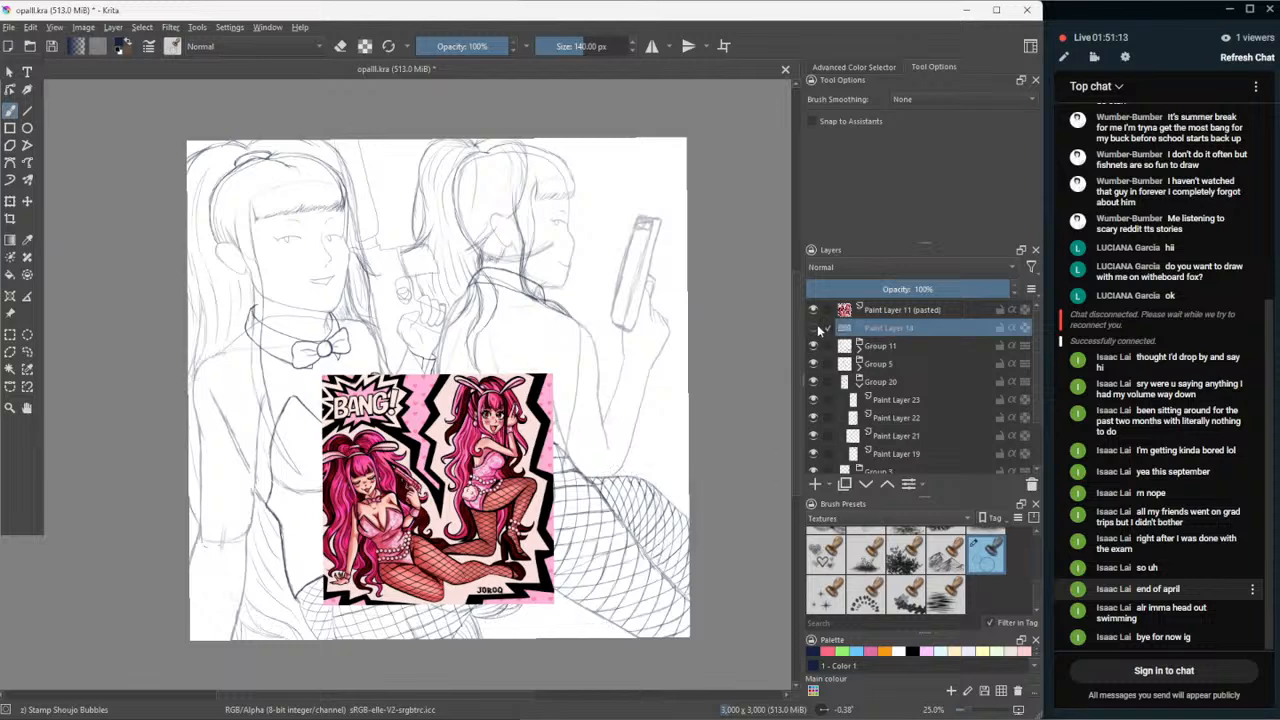
pyautogui.click(813, 311)
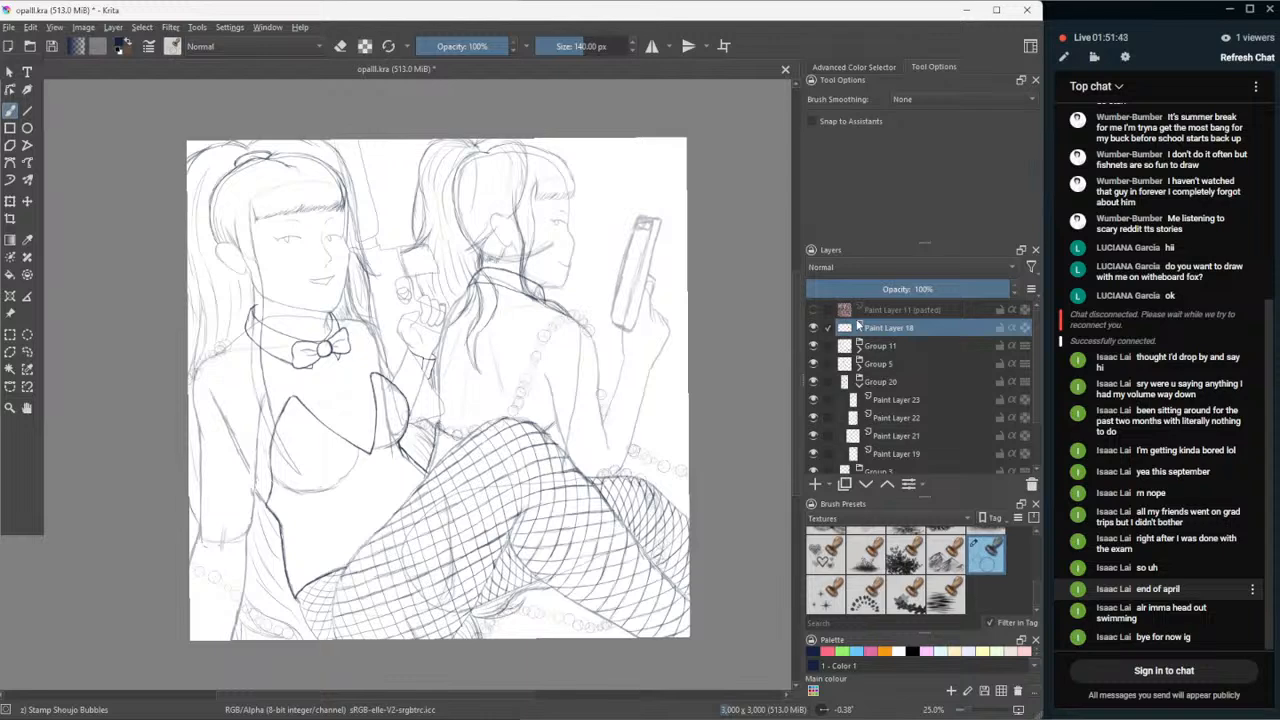
pyautogui.click(813, 346)
pyautogui.click(815, 363)
pyautogui.click(815, 363)
pyautogui.click(815, 363)
pyautogui.click(815, 363)
pyautogui.click(815, 328)
pyautogui.click(816, 328)
# - Erase stray bubbles around the back-view figure's arm and beside the front figure's bust with the Eraser Small brush from My Favorites
pyautogui.click(932, 518)
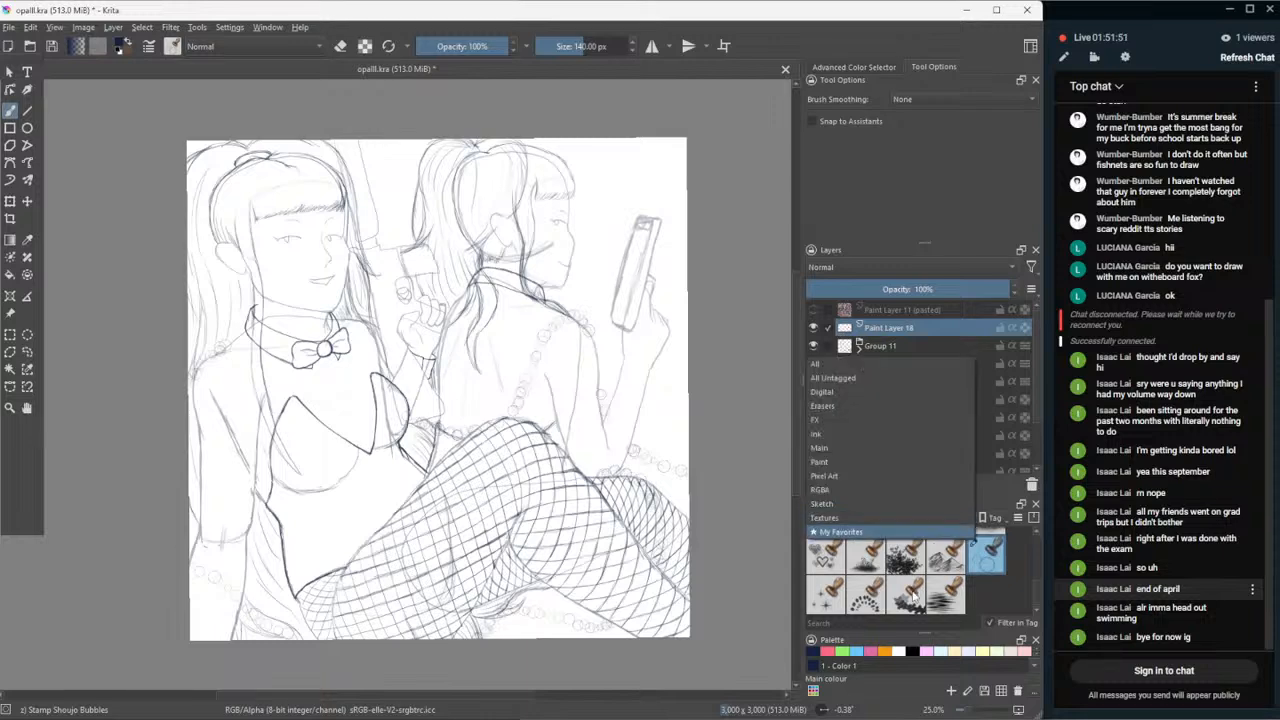
pyautogui.click(902, 537)
pyautogui.scroll(3, 877, 563)
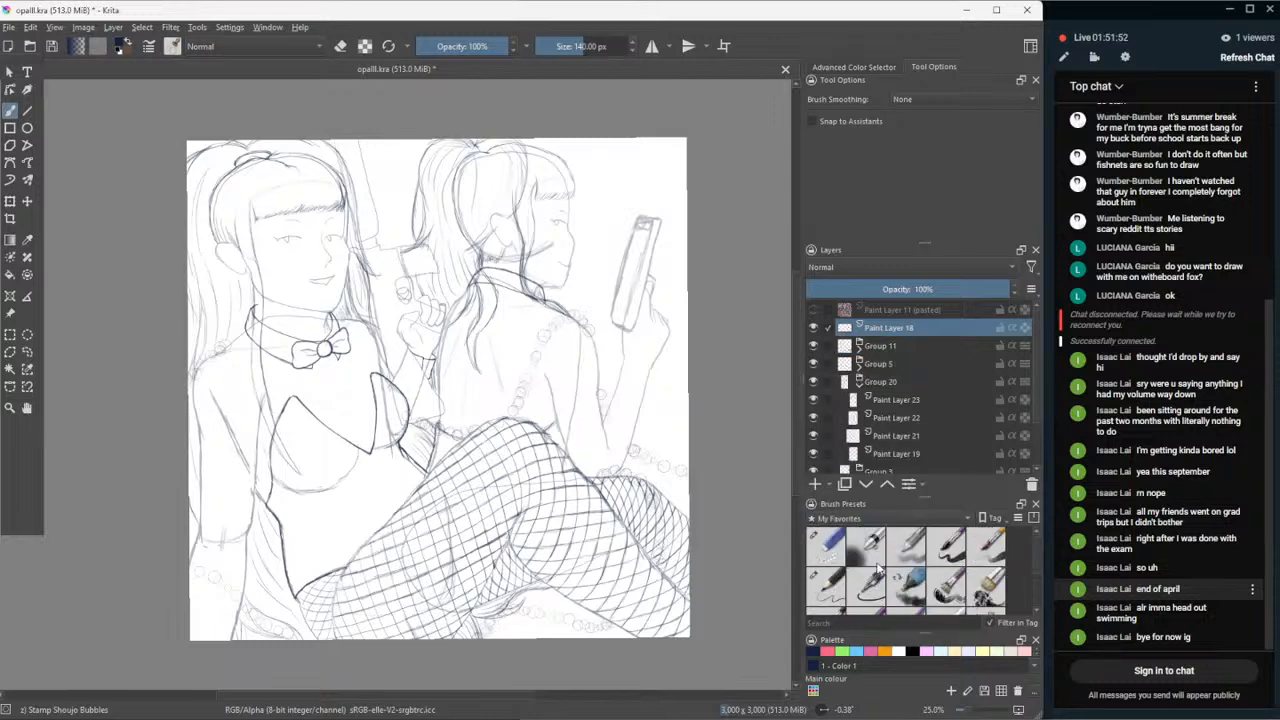
pyautogui.click(826, 545)
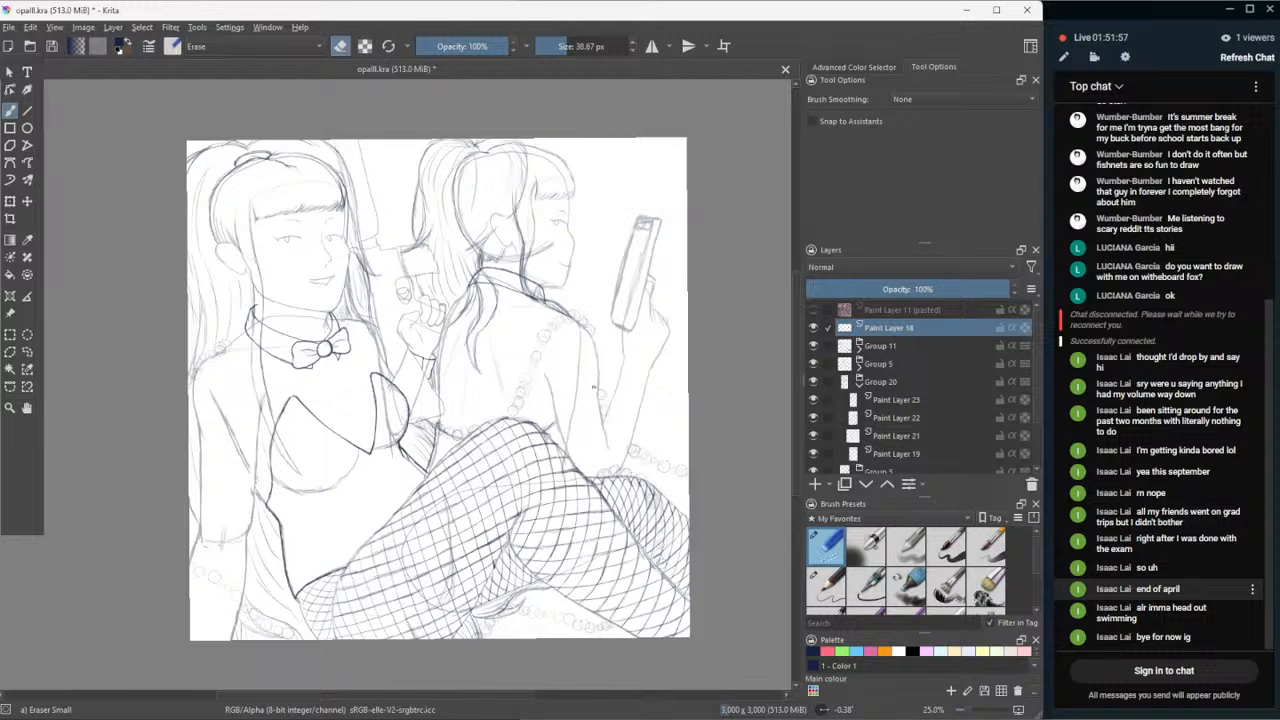
pyautogui.moveTo(607, 427); pyautogui.dragTo(615, 415)
pyautogui.hotkey('ctrl', 'z')
pyautogui.moveTo(402, 417); pyautogui.dragTo(421, 445)
pyautogui.moveTo(399, 421); pyautogui.dragTo(404, 410)
pyautogui.scroll(-1, 505, 487)
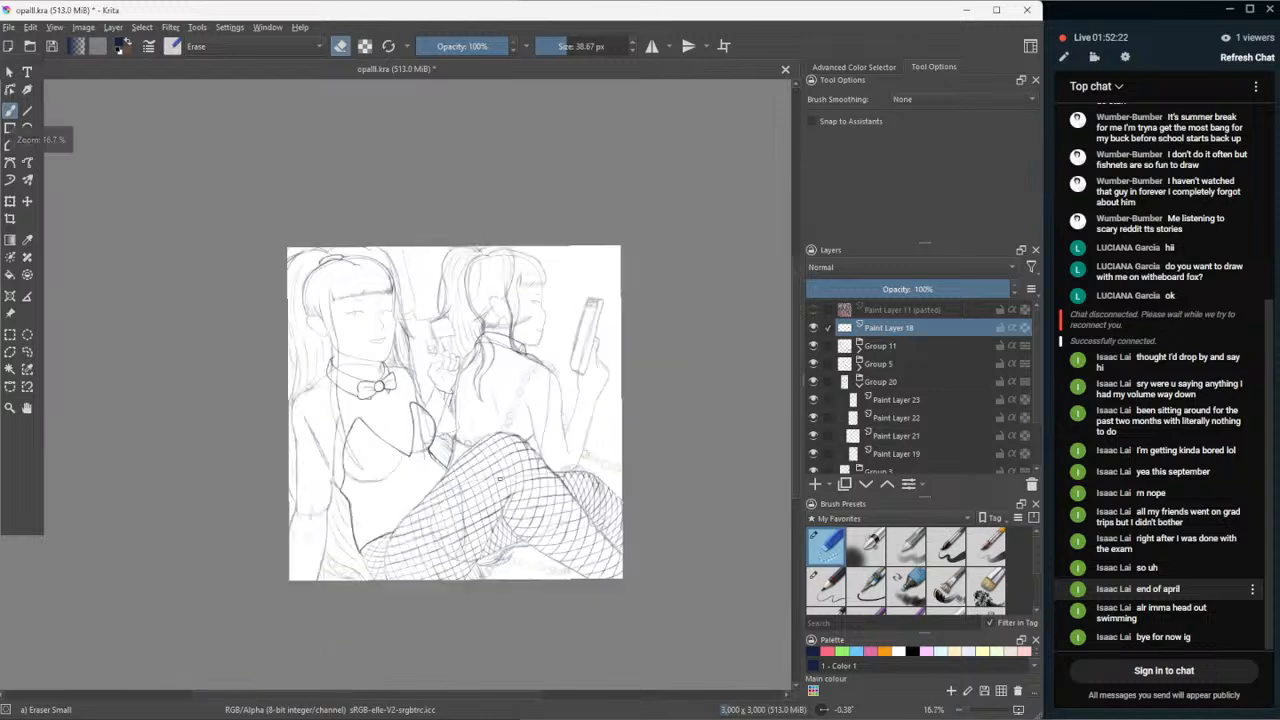
pyautogui.scroll(1, 499, 478)
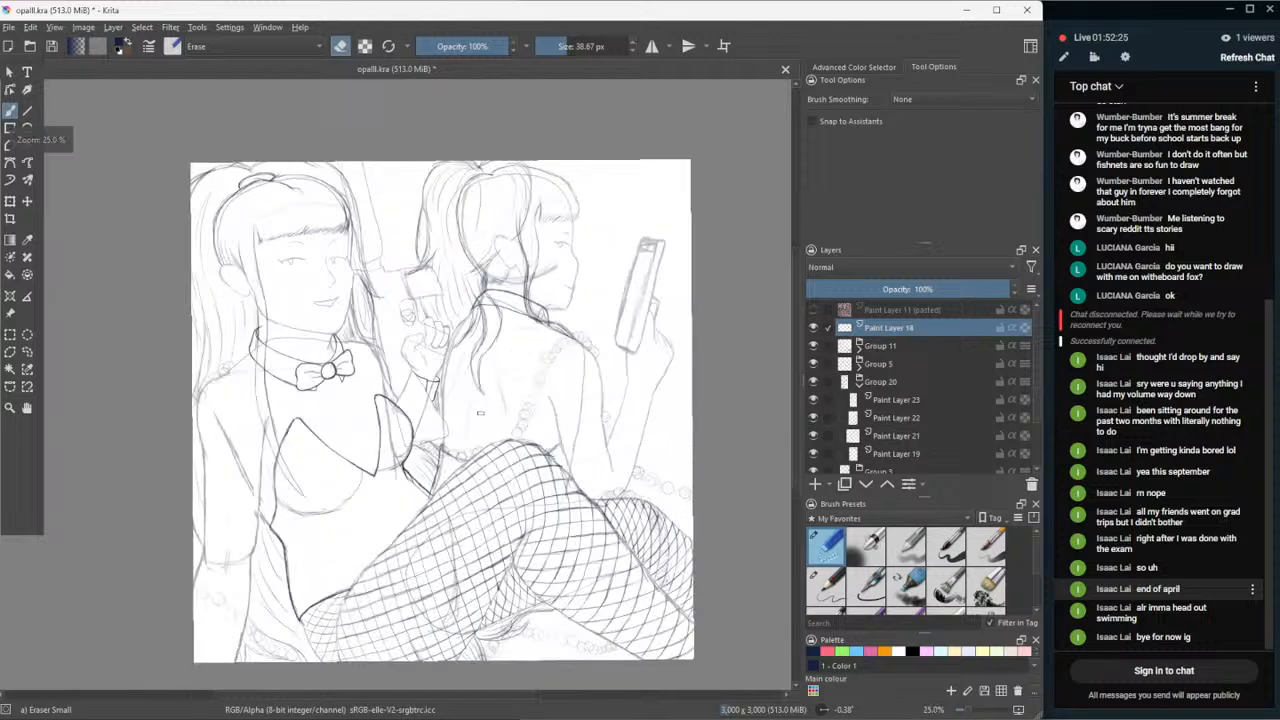
# - Compare the sketch repeatedly with the pasted reference image shown and hidden, leaving the reference hidden
pyautogui.click(814, 310)
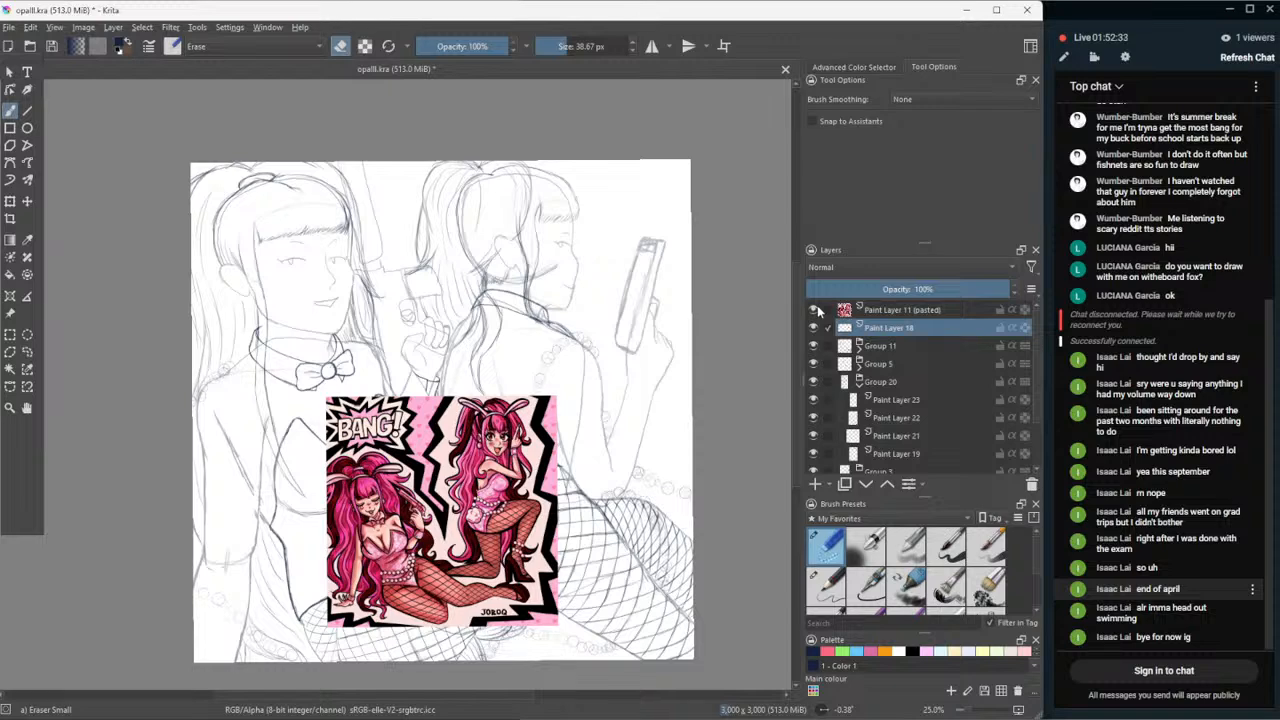
pyautogui.click(814, 310)
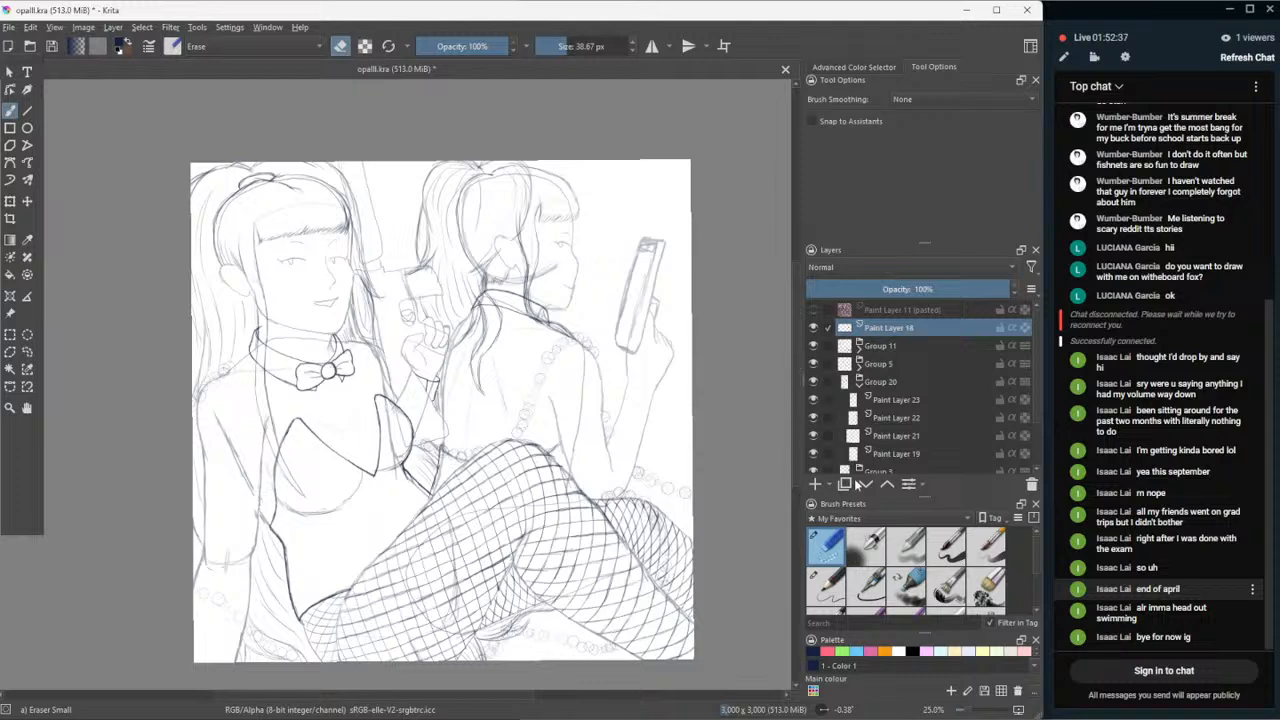
pyautogui.click(813, 310)
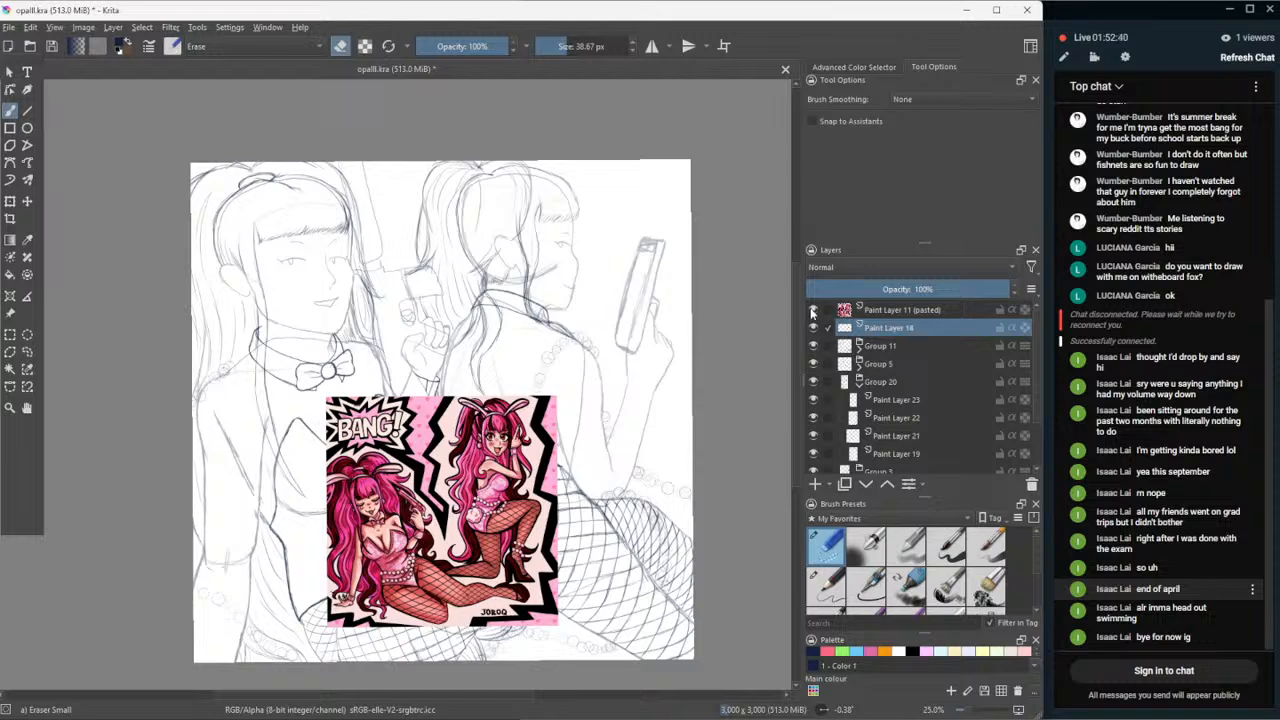
pyautogui.click(812, 310)
pyautogui.click(812, 310)
pyautogui.click(812, 310)
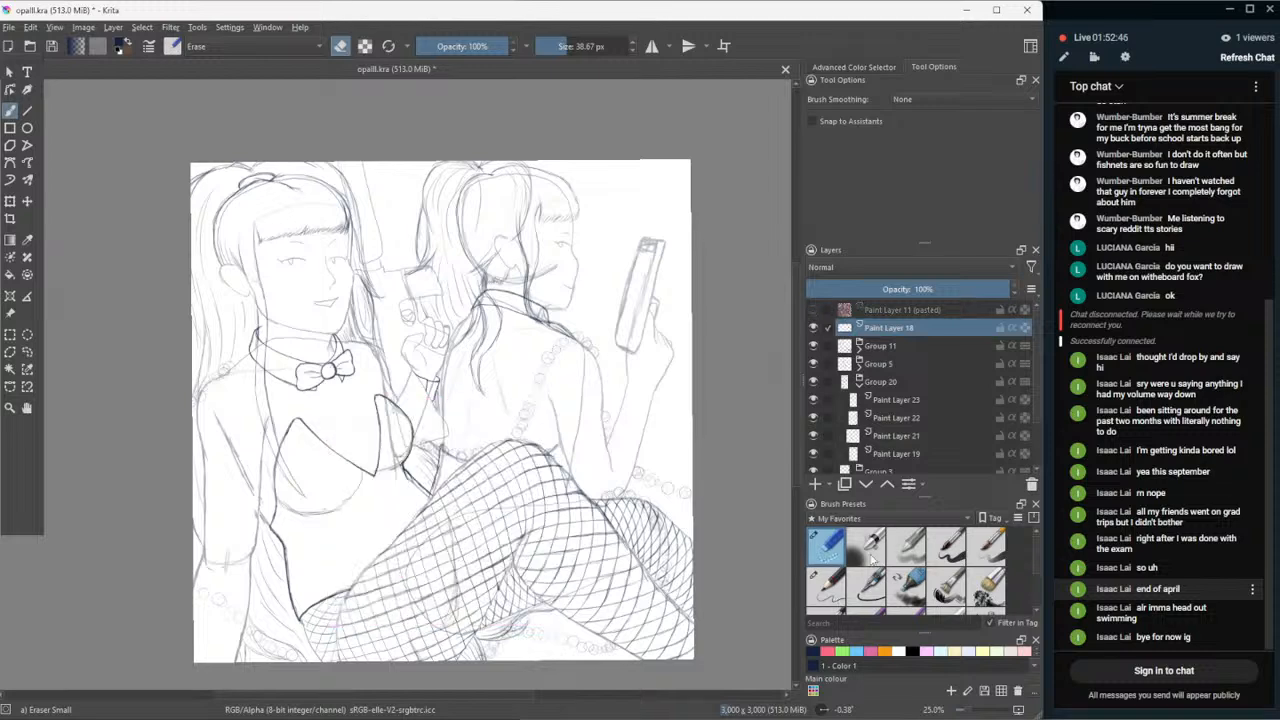
pyautogui.click(813, 310)
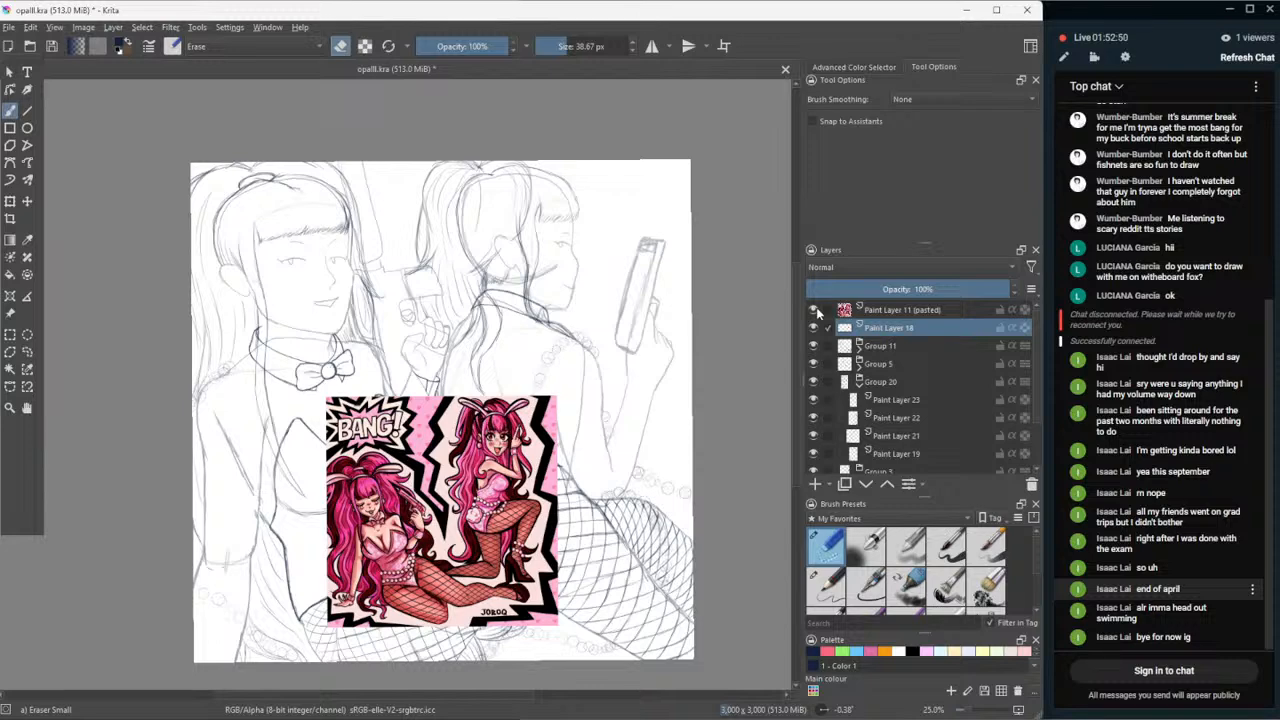
pyautogui.click(813, 310)
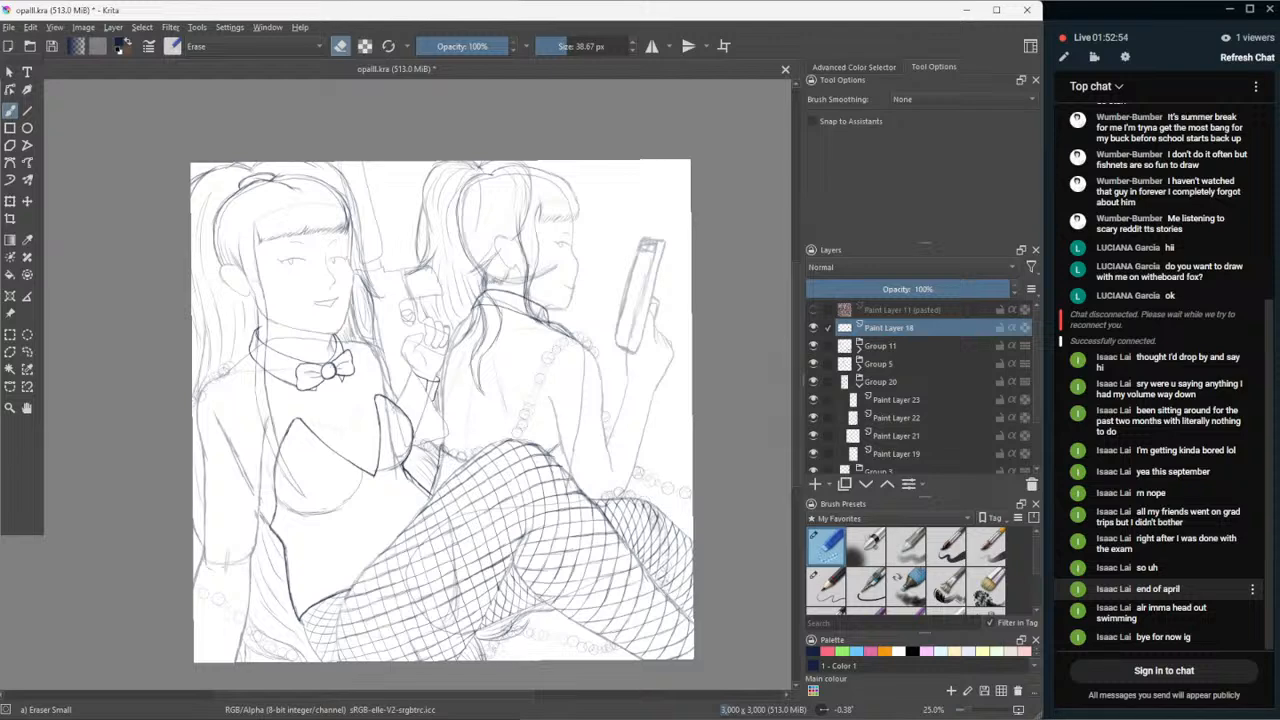
# - Browse the Textures brush presets, pick Stamp Bokeh briefly, and settle on the Stamp Shoujo Bubbles brush
pyautogui.scroll(-2, 852, 566)
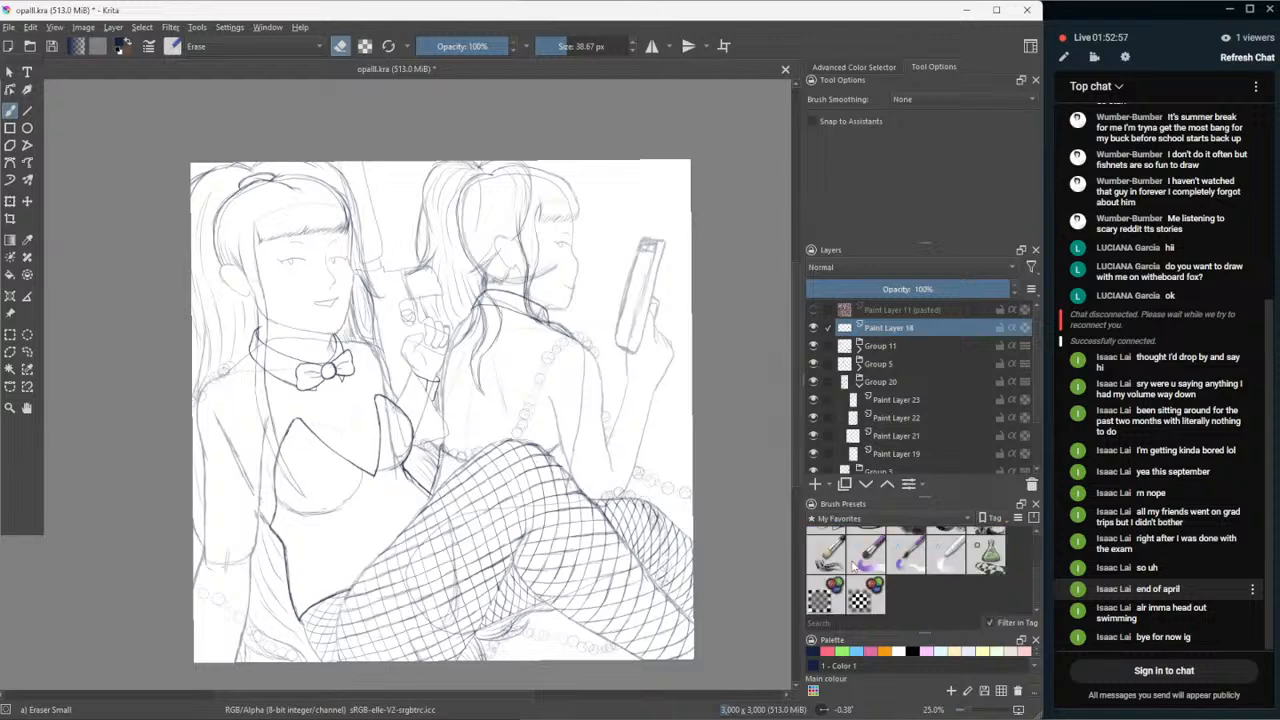
pyautogui.click(861, 519)
pyautogui.click(855, 501)
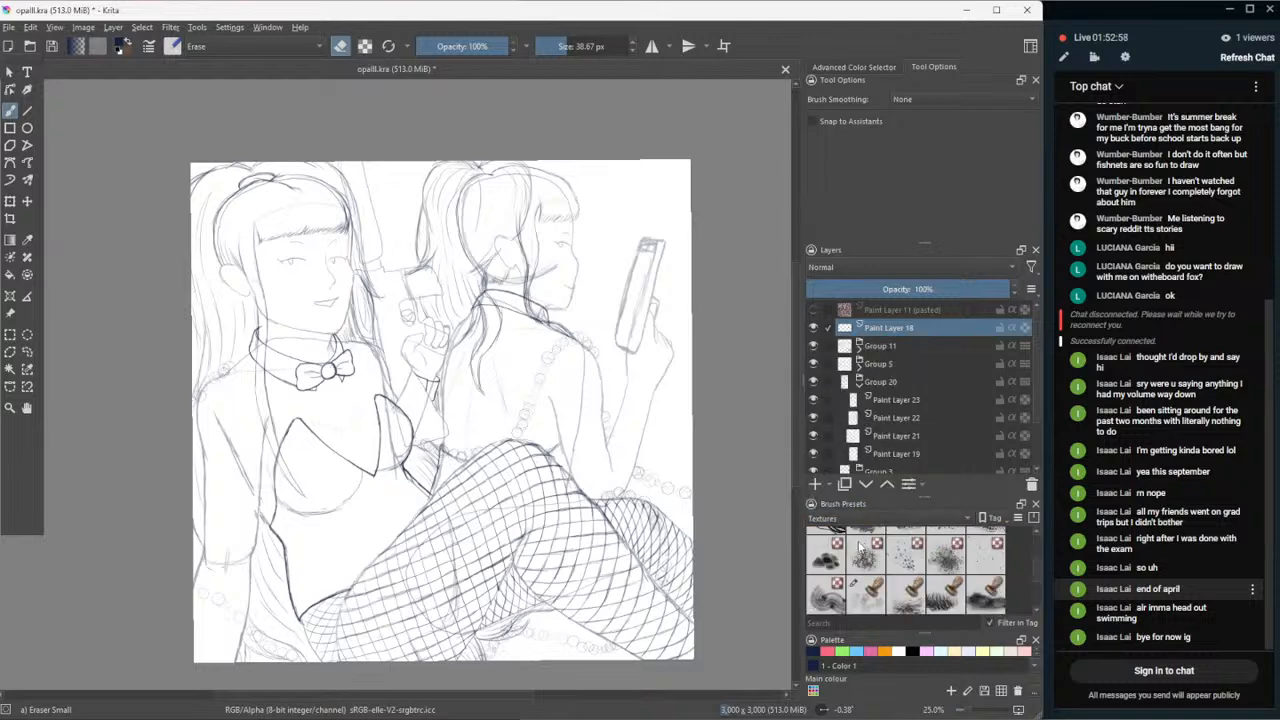
pyautogui.scroll(1, 866, 564)
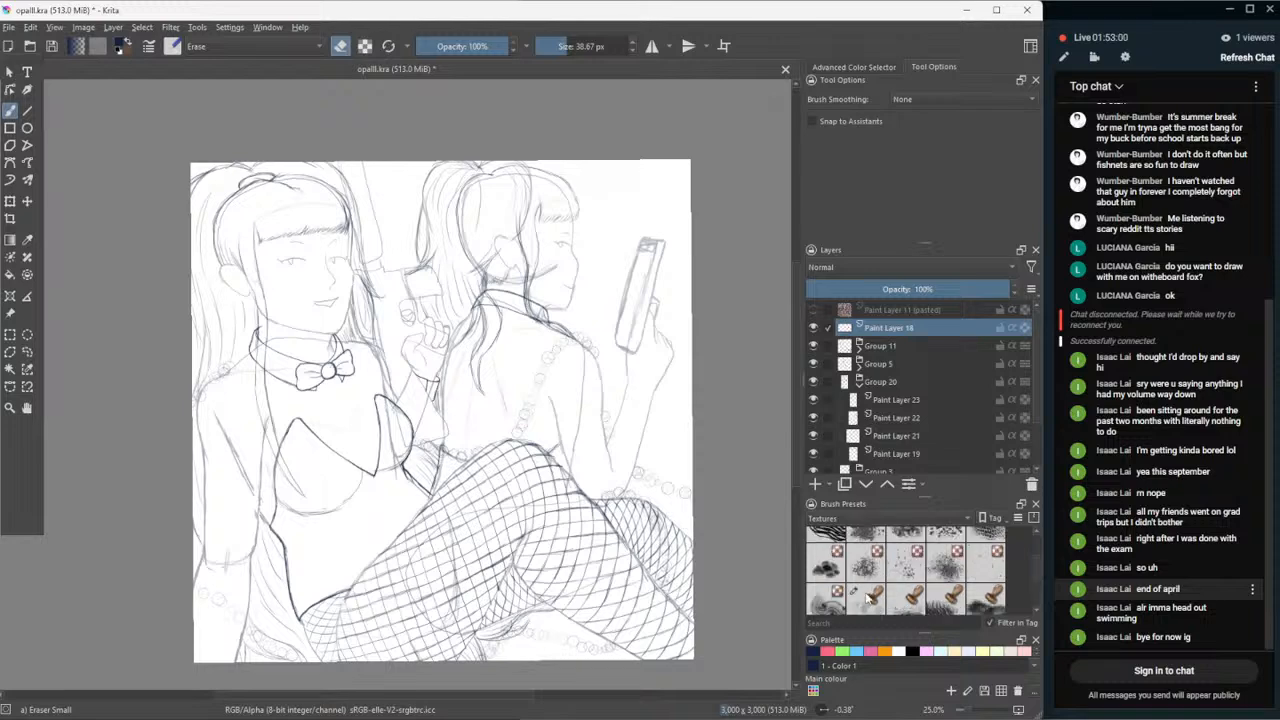
pyautogui.click(861, 593)
pyautogui.scroll(-1, 850, 580)
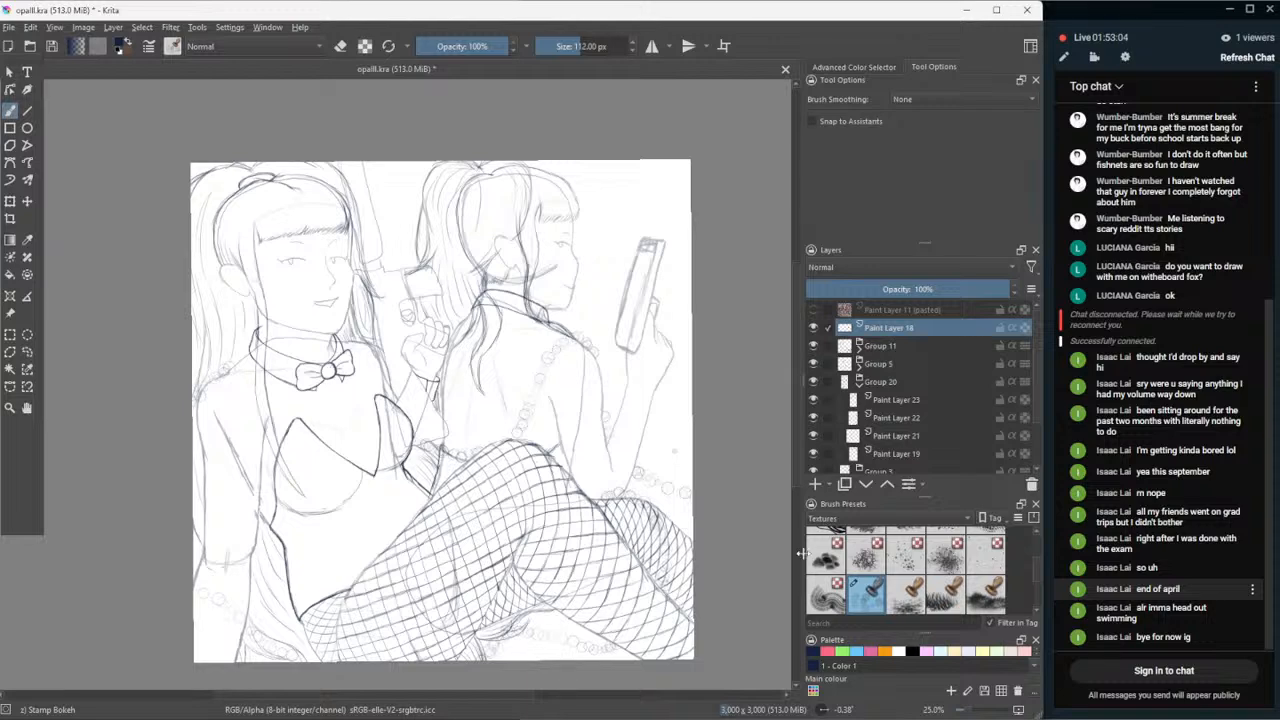
pyautogui.scroll(-2, 942, 598)
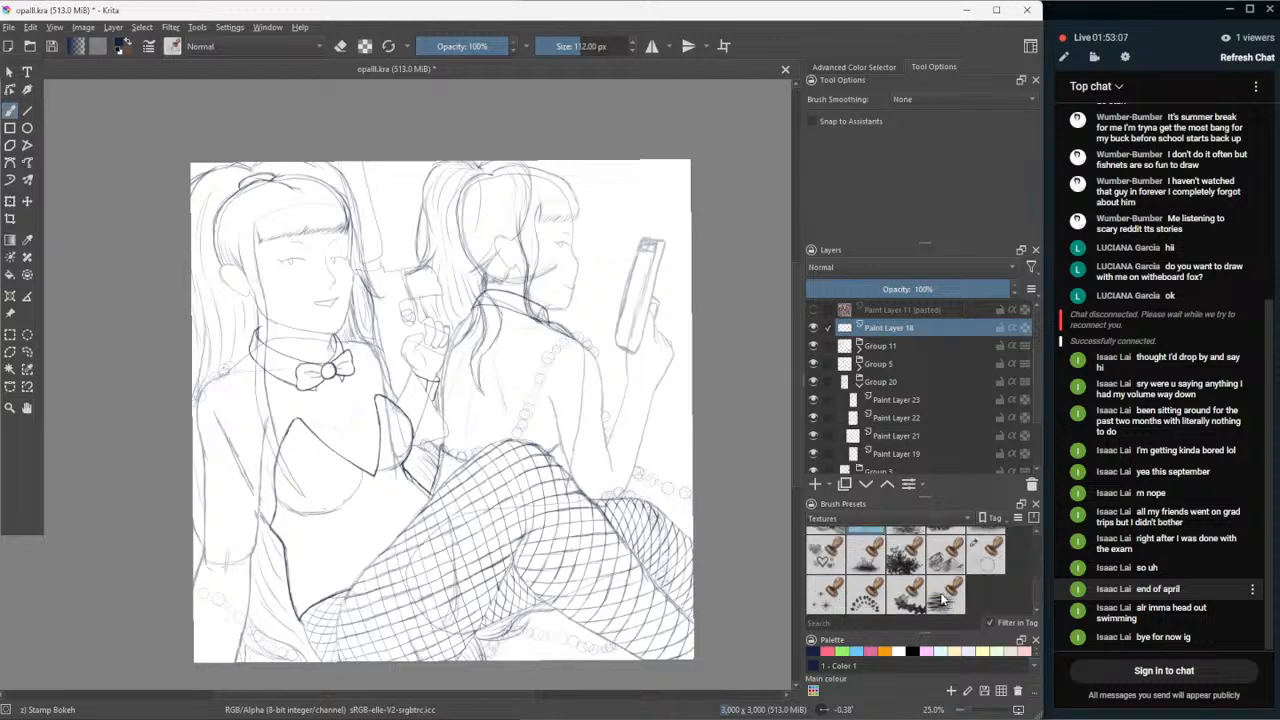
pyautogui.click(988, 556)
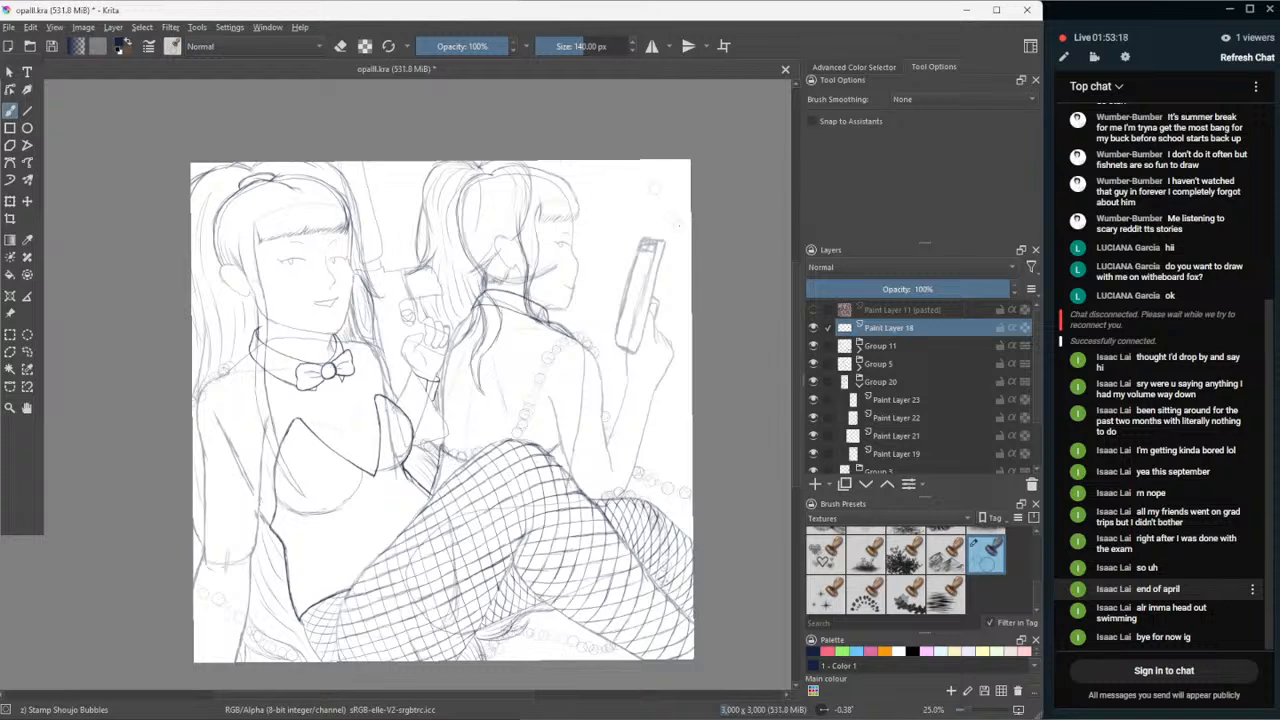
# - Stamp bubbles across the upper background above the raised gun and between the two heads, undoing unwanted dabs
pyautogui.click(645, 168)
pyautogui.click(600, 180)
pyautogui.click(570, 181)
pyautogui.hotkey('ctrl', 'z')
pyautogui.hotkey('ctrl', 'z')
pyautogui.hotkey('ctrl', 'z')
pyautogui.click(570, 181)
pyautogui.hotkey('ctrl', 'z')
pyautogui.hotkey('ctrl', 'z')
pyautogui.hotkey('ctrl', 'z')
pyautogui.hotkey('ctrl', 'z')
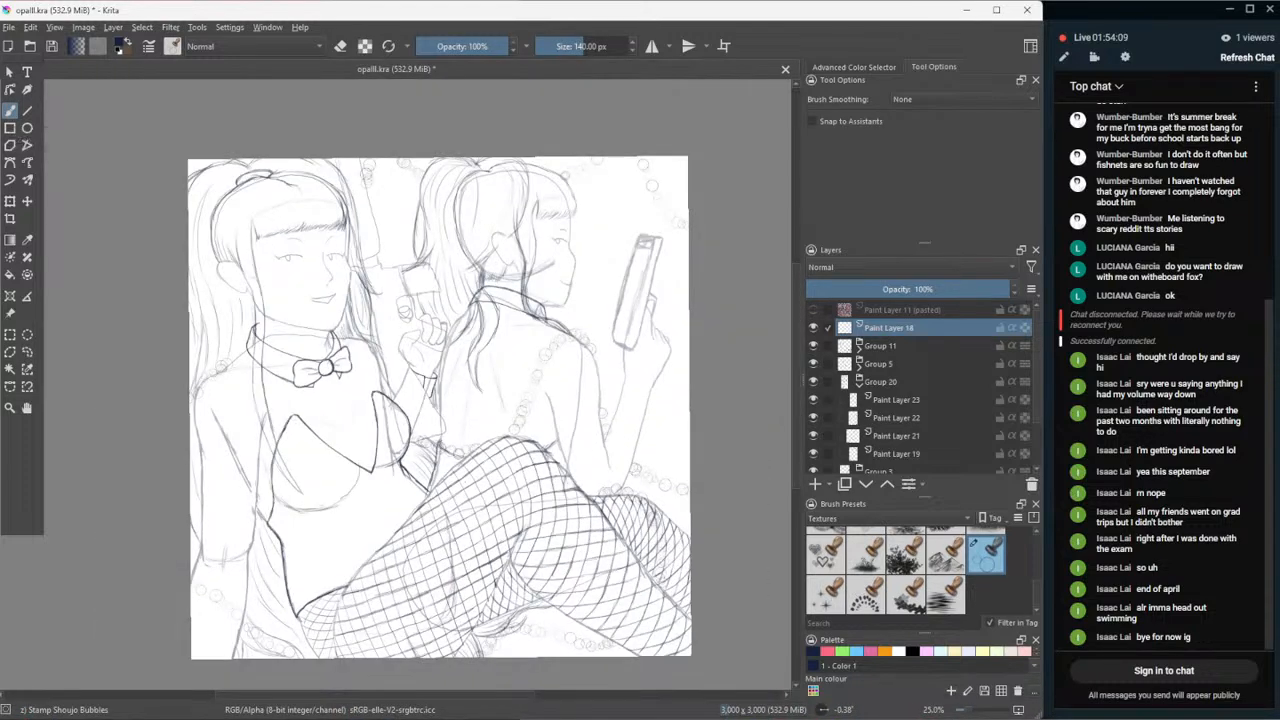
# - Collapse Group 20 and Group 3, and add a new paint layer inside its own group above Paint Layer 18
pyautogui.click(858, 383)
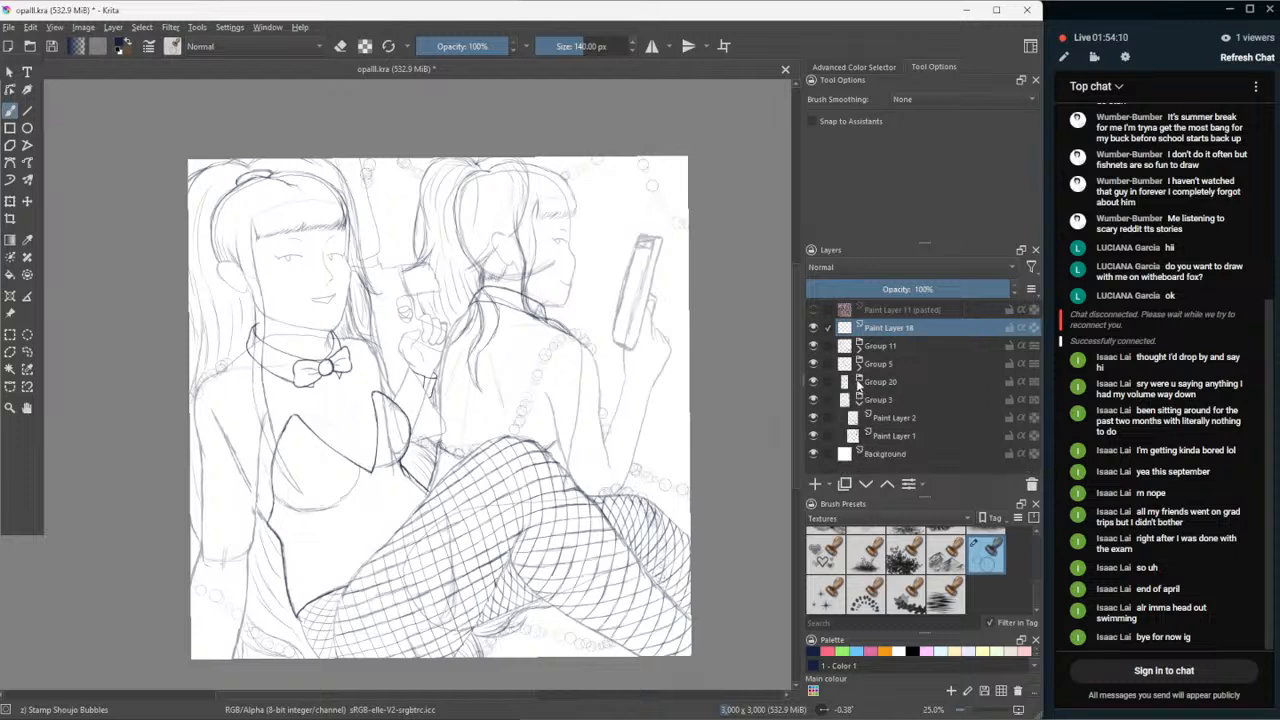
pyautogui.click(816, 329)
pyautogui.click(816, 329)
pyautogui.click(858, 401)
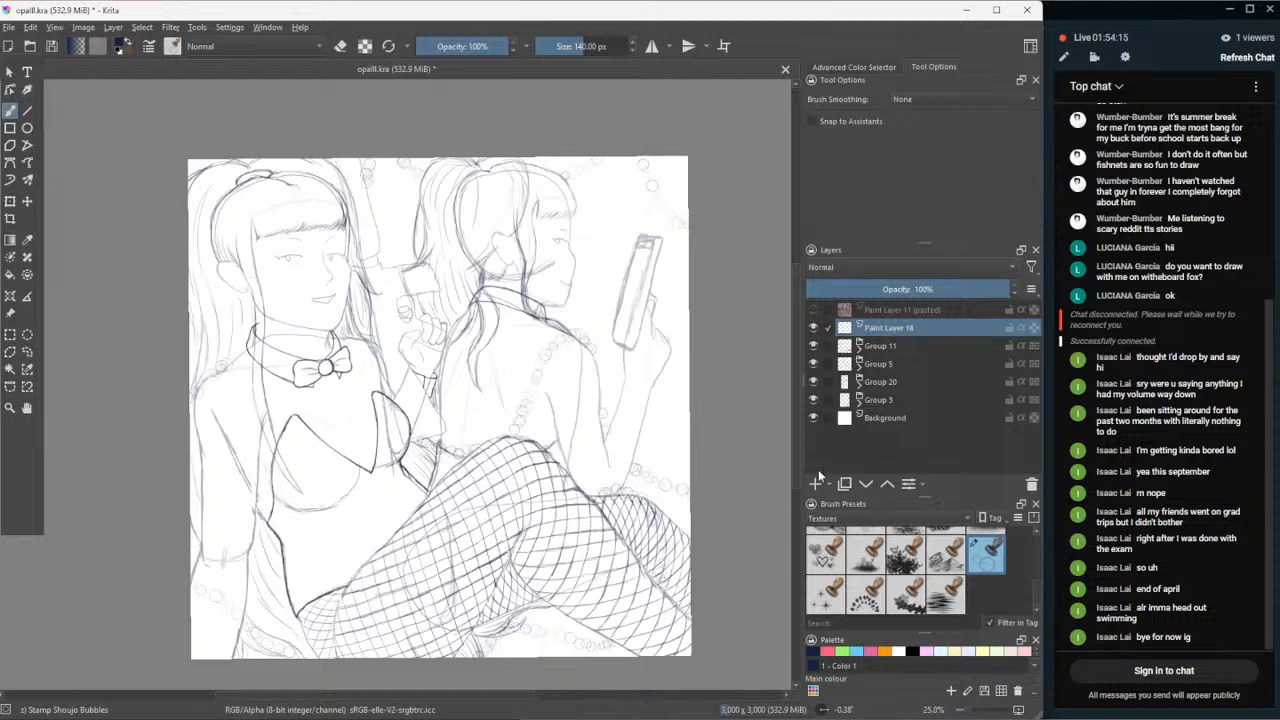
pyautogui.click(813, 484)
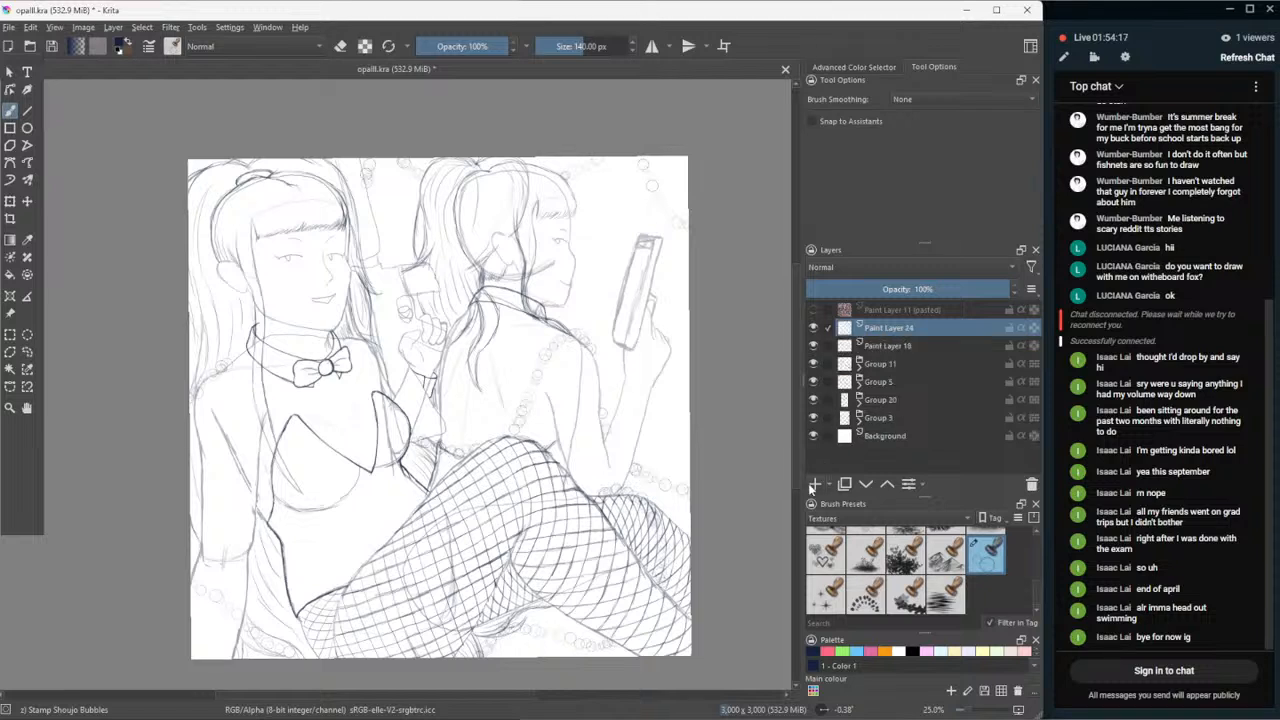
pyautogui.hotkey('ctrl', 'g')
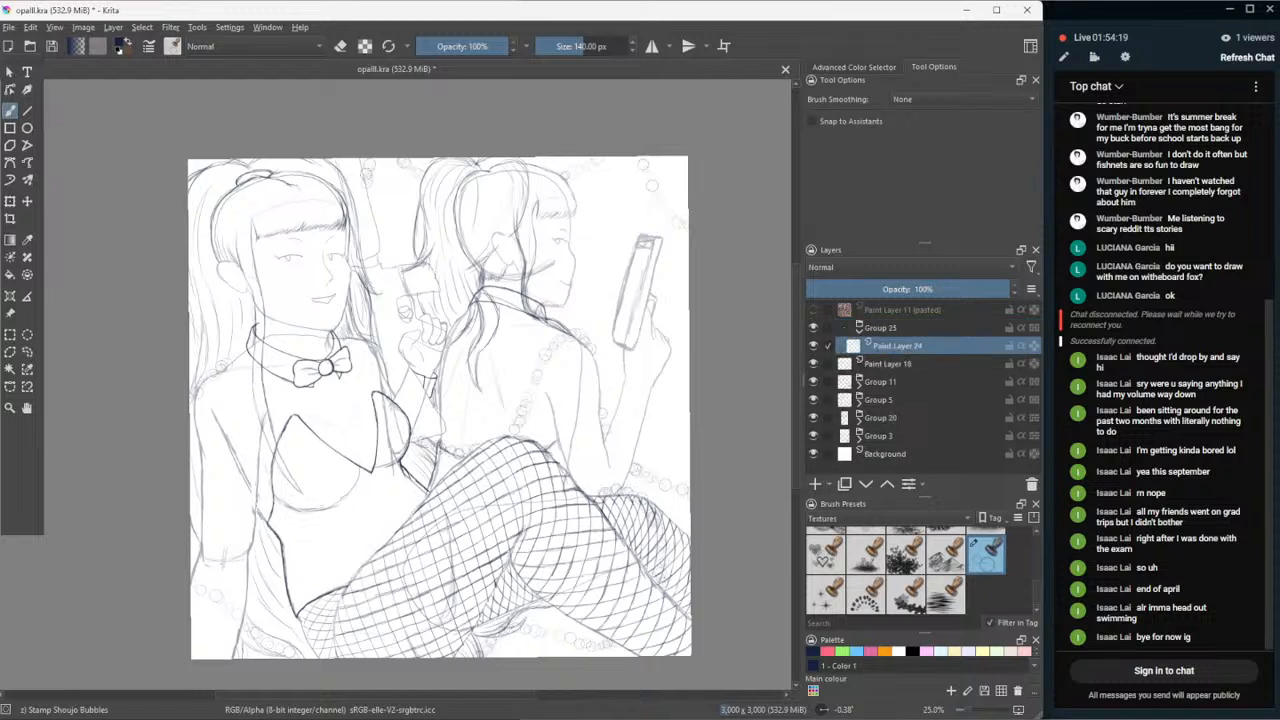
# - Set up the Dynamic Brush tool with the Basic-5 Size preset from My Favorites at 21 px
pyautogui.click(865, 515)
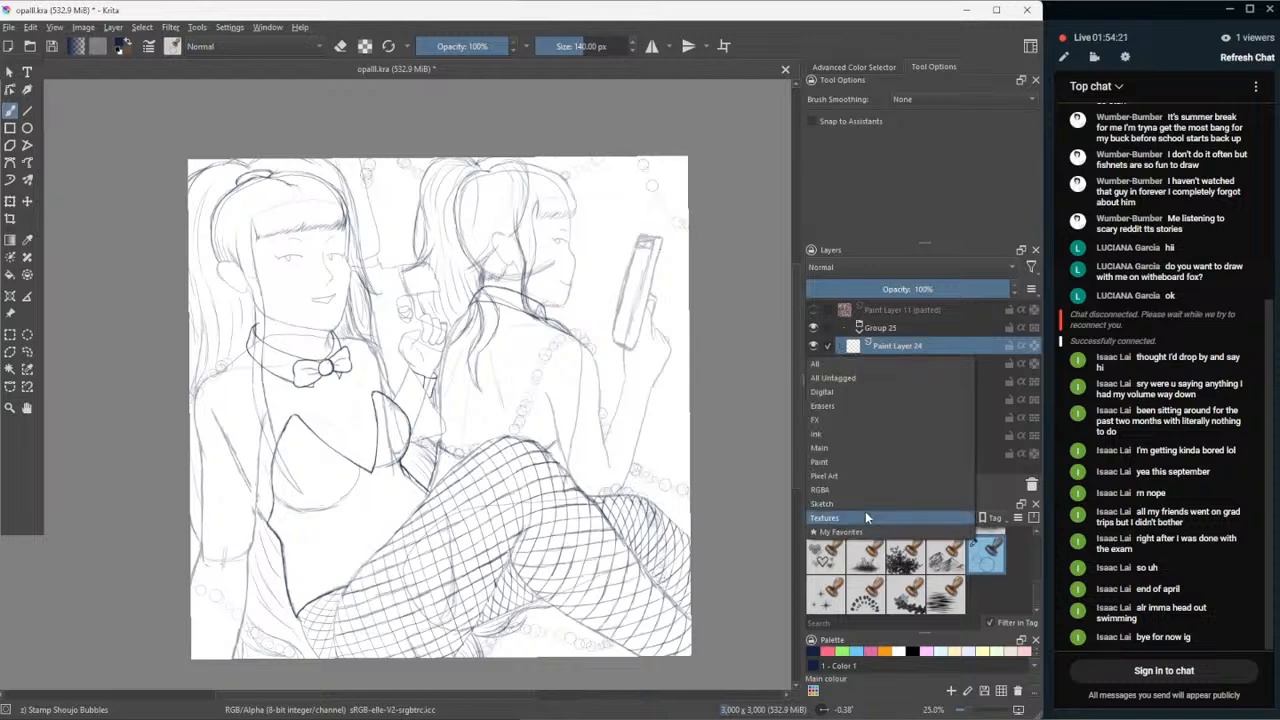
pyautogui.click(838, 532)
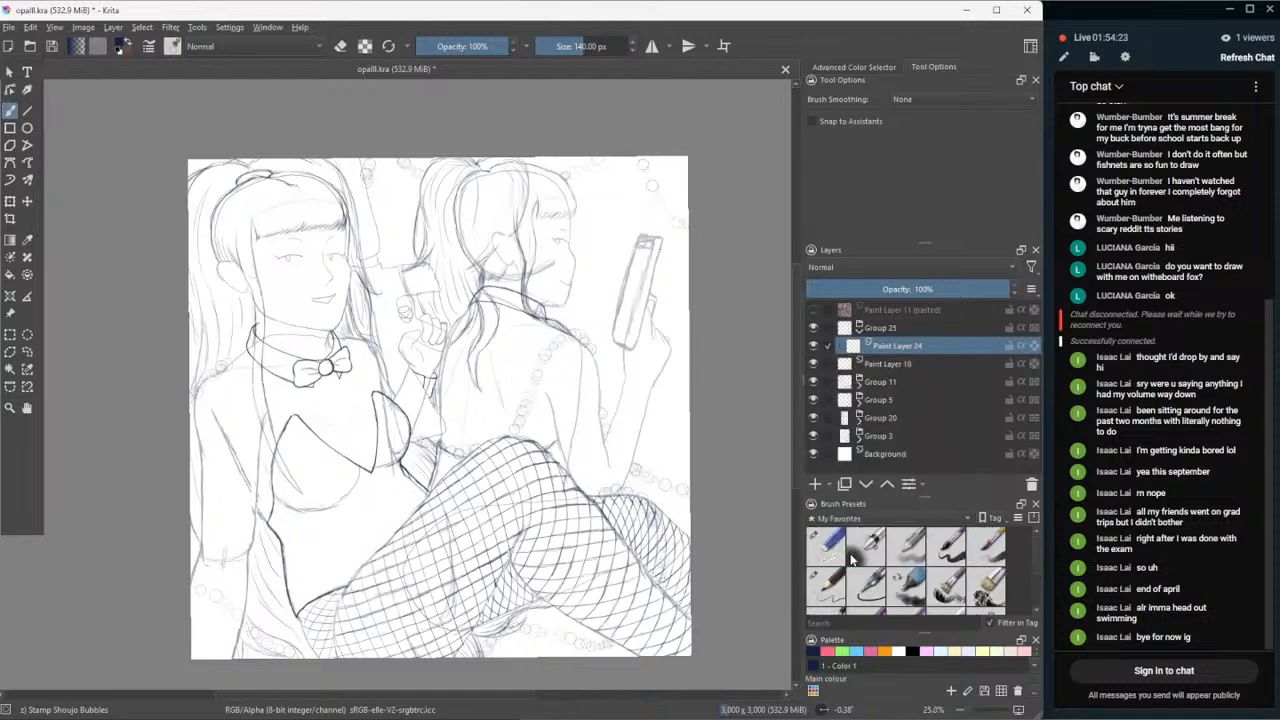
pyautogui.click(955, 548)
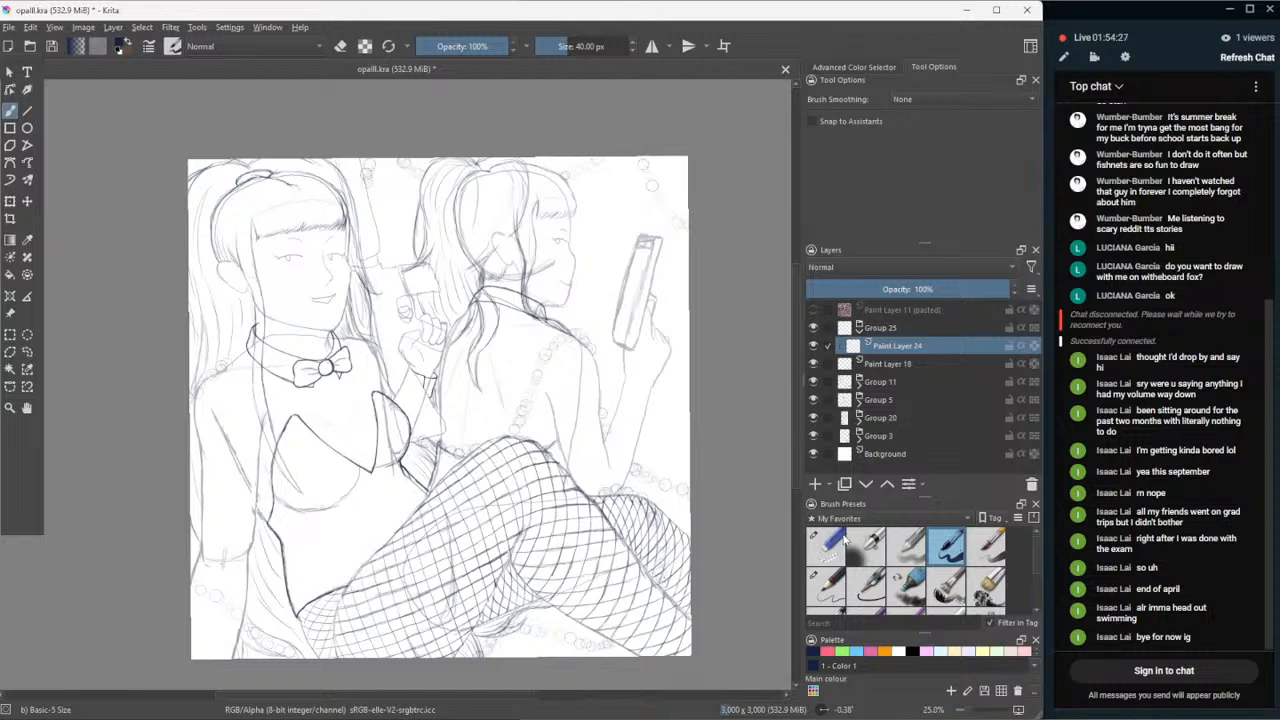
pyautogui.scroll(1, 206, 348)
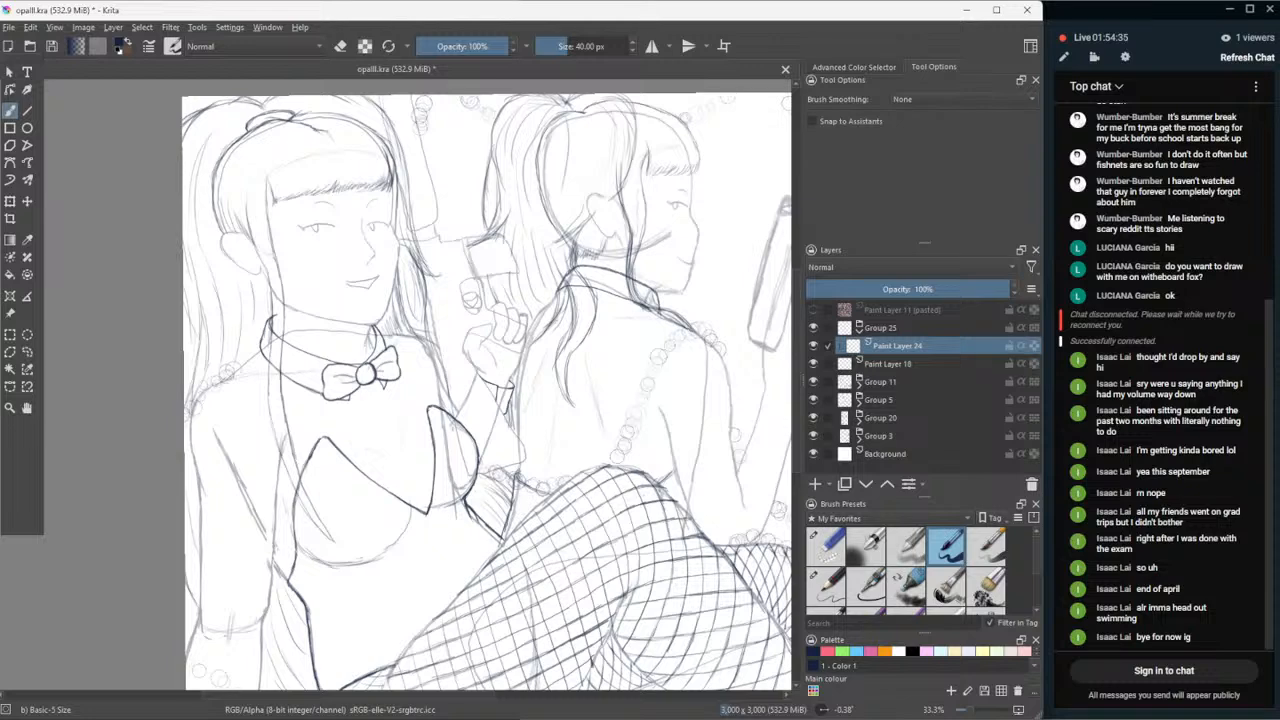
pyautogui.click(12, 180)
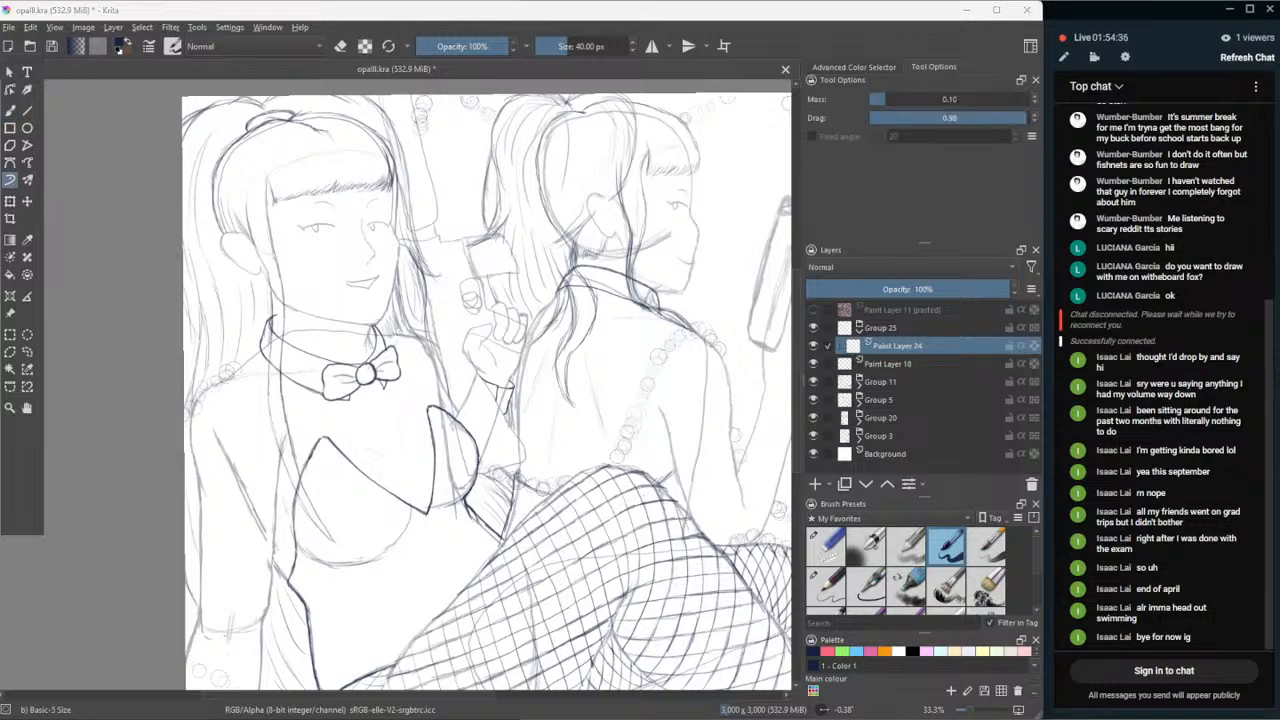
pyautogui.click(631, 51)
pyautogui.click(631, 51)
pyautogui.click(631, 51)
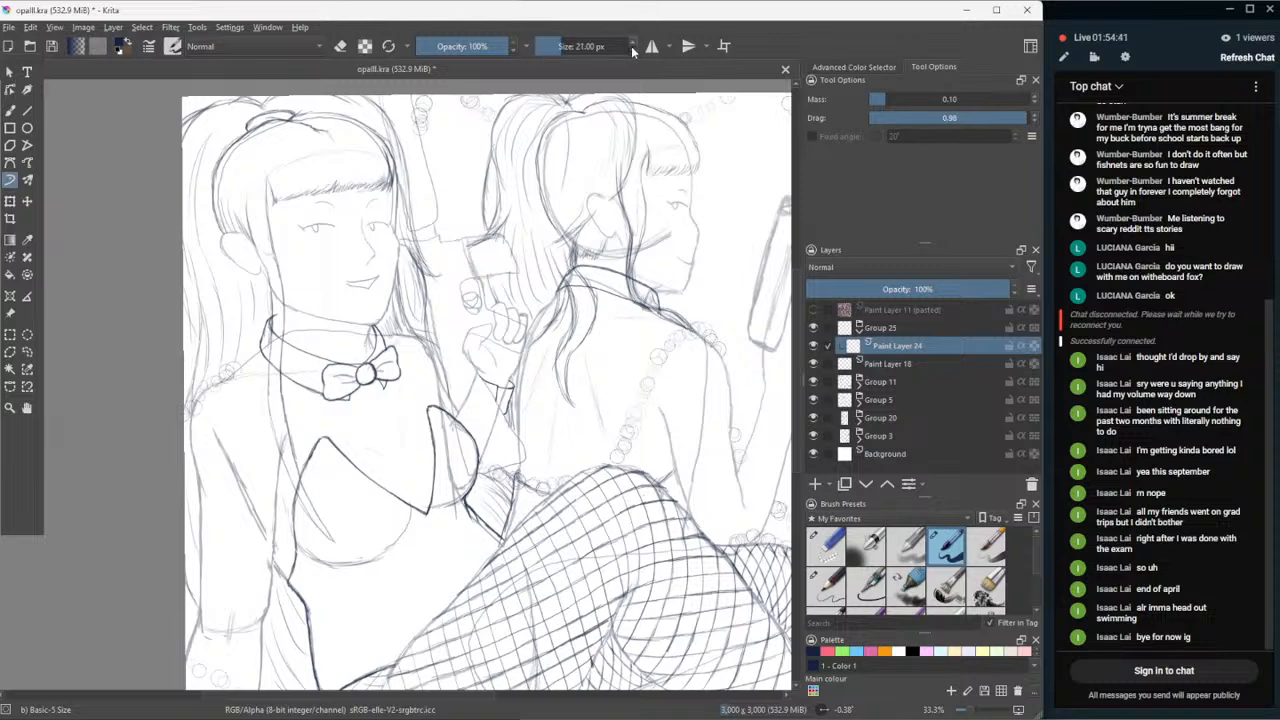
# - Reduce the brush size to 10 px and try a stroke beside the front-facing character's torso, undoing it
pyautogui.click(631, 51)
pyautogui.click(631, 51)
pyautogui.click(631, 51)
pyautogui.click(631, 51)
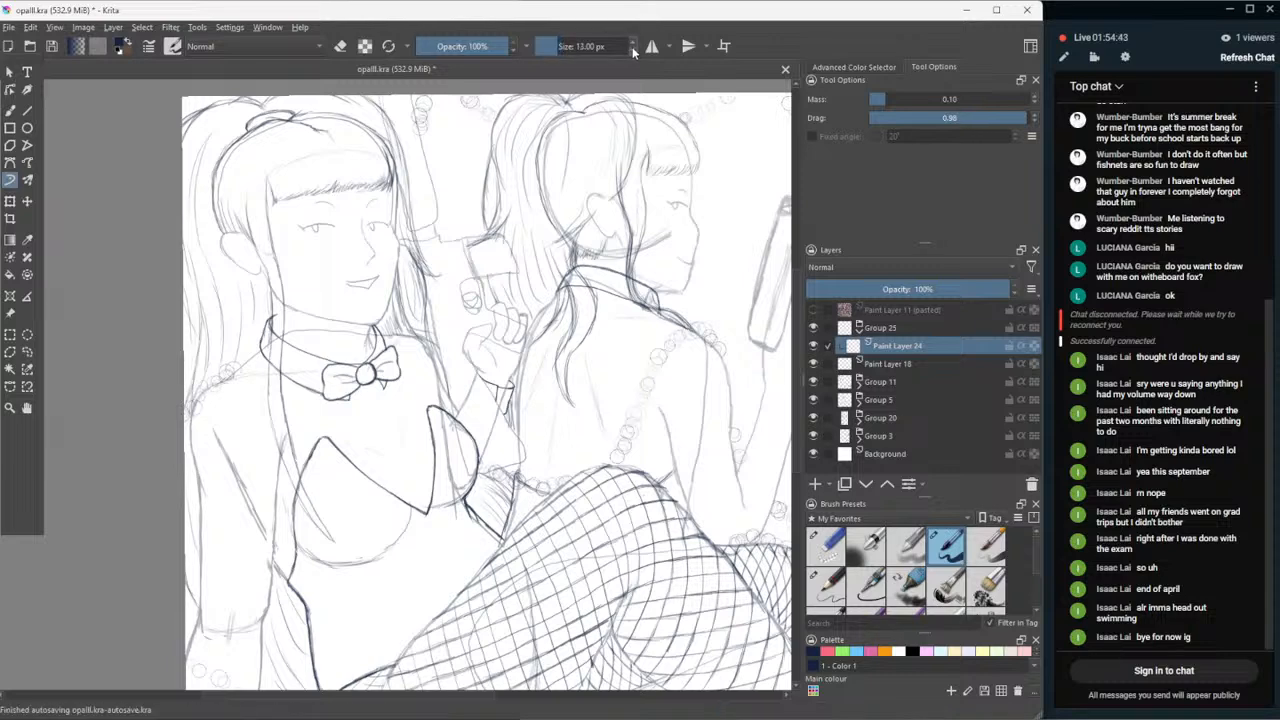
pyautogui.click(631, 51)
pyautogui.click(631, 51)
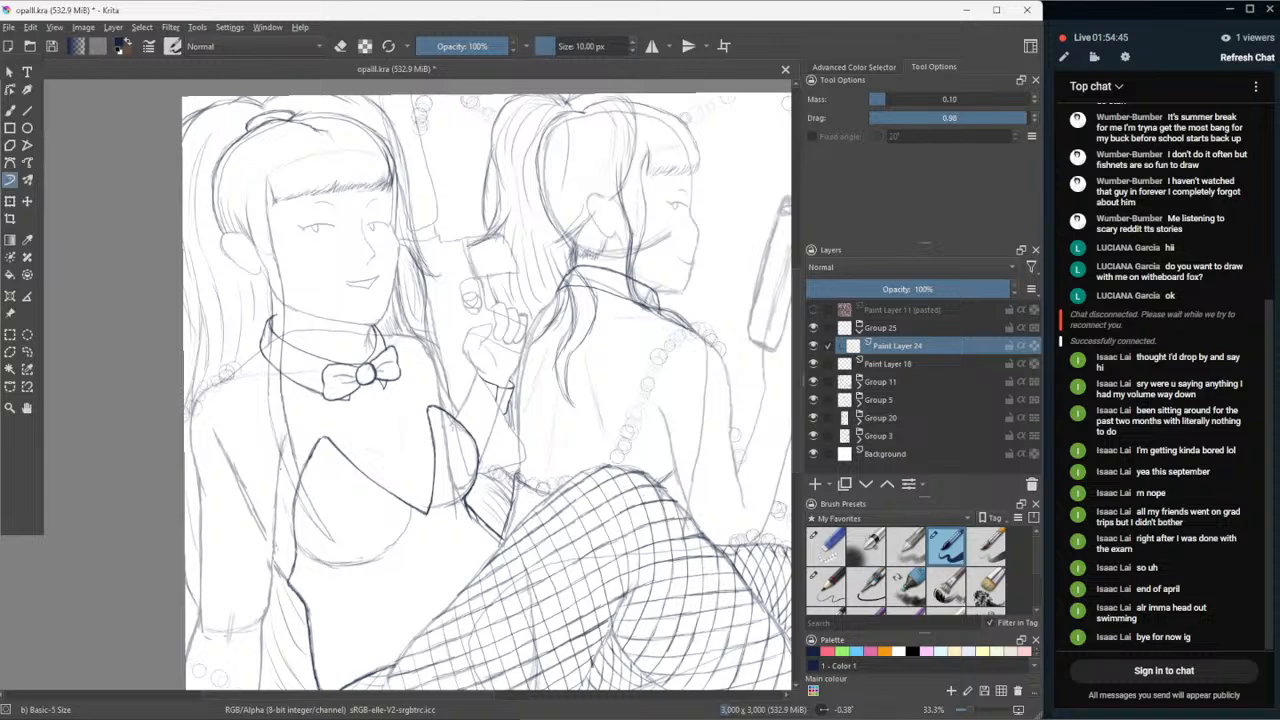
pyautogui.moveTo(282, 464); pyautogui.dragTo(284, 540)
pyautogui.hotkey('ctrl', 'z')
# - Ink the inner edge of the front-facing character's upper arm from armpit to elbow with the Freehand Brush, undoing unsatisfactory strokes
pyautogui.click(28, 410)
pyautogui.moveTo(273, 498); pyautogui.dragTo(268, 360)
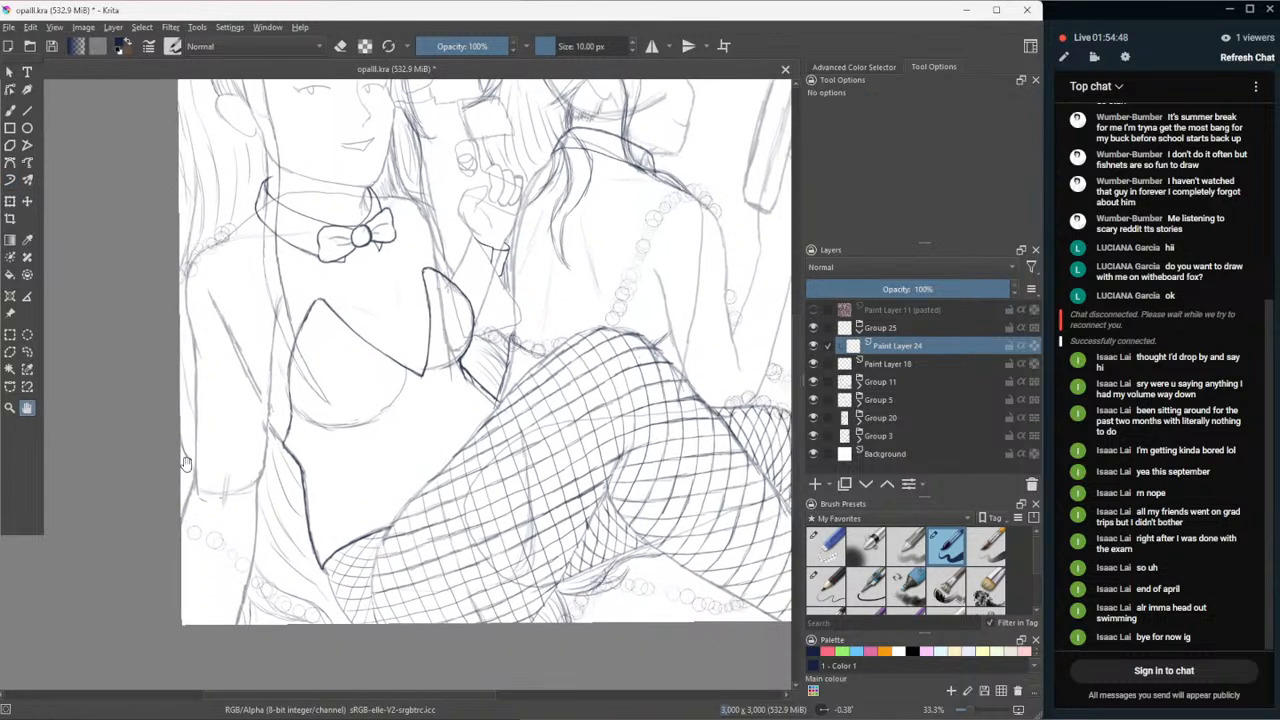
pyautogui.scroll(1, 185, 463)
pyautogui.click(11, 111)
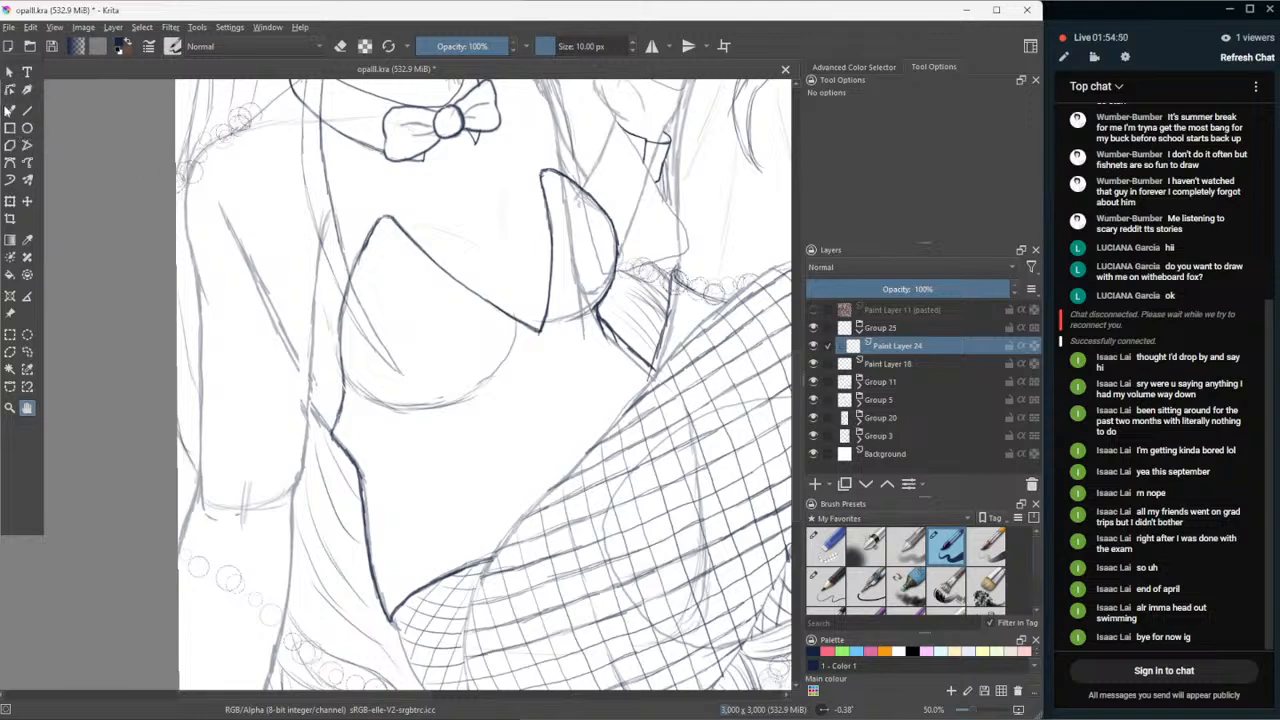
pyautogui.moveTo(326, 226); pyautogui.dragTo(316, 274)
pyautogui.hotkey('ctrl', 'z')
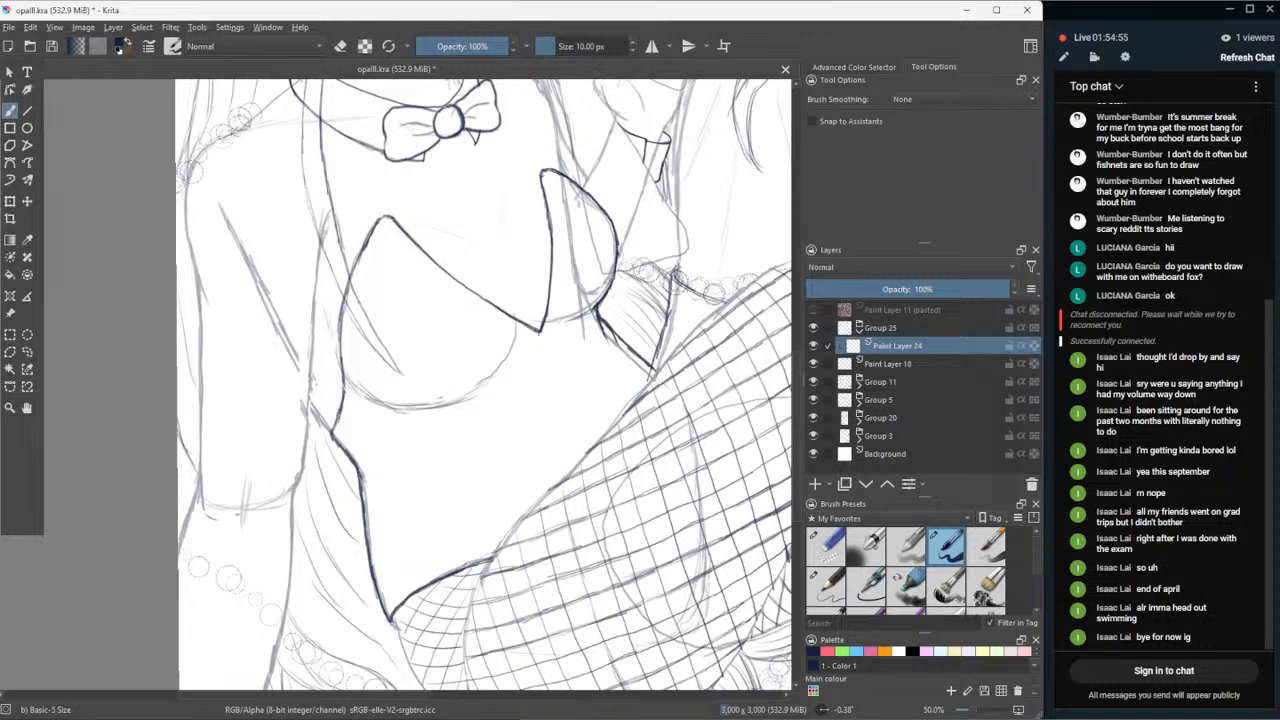
pyautogui.moveTo(327, 228); pyautogui.dragTo(301, 444)
pyautogui.hotkey('ctrl', 'z')
pyautogui.moveTo(324, 229); pyautogui.dragTo(317, 268)
pyautogui.hotkey('ctrl', 'z')
pyautogui.moveTo(326, 222); pyautogui.dragTo(318, 268)
pyautogui.hotkey('ctrl', 'z')
pyautogui.moveTo(327, 221); pyautogui.dragTo(315, 283)
pyautogui.hotkey('ctrl', 'z')
pyautogui.moveTo(326, 224); pyautogui.dragTo(311, 334)
pyautogui.hotkey('ctrl', 'z')
pyautogui.moveTo(318, 262); pyautogui.dragTo(306, 394)
pyautogui.hotkey('ctrl', 'z')
pyautogui.moveTo(318, 272); pyautogui.dragTo(314, 324)
pyautogui.hotkey('ctrl', 'z')
pyautogui.moveTo(318, 272); pyautogui.dragTo(301, 476)
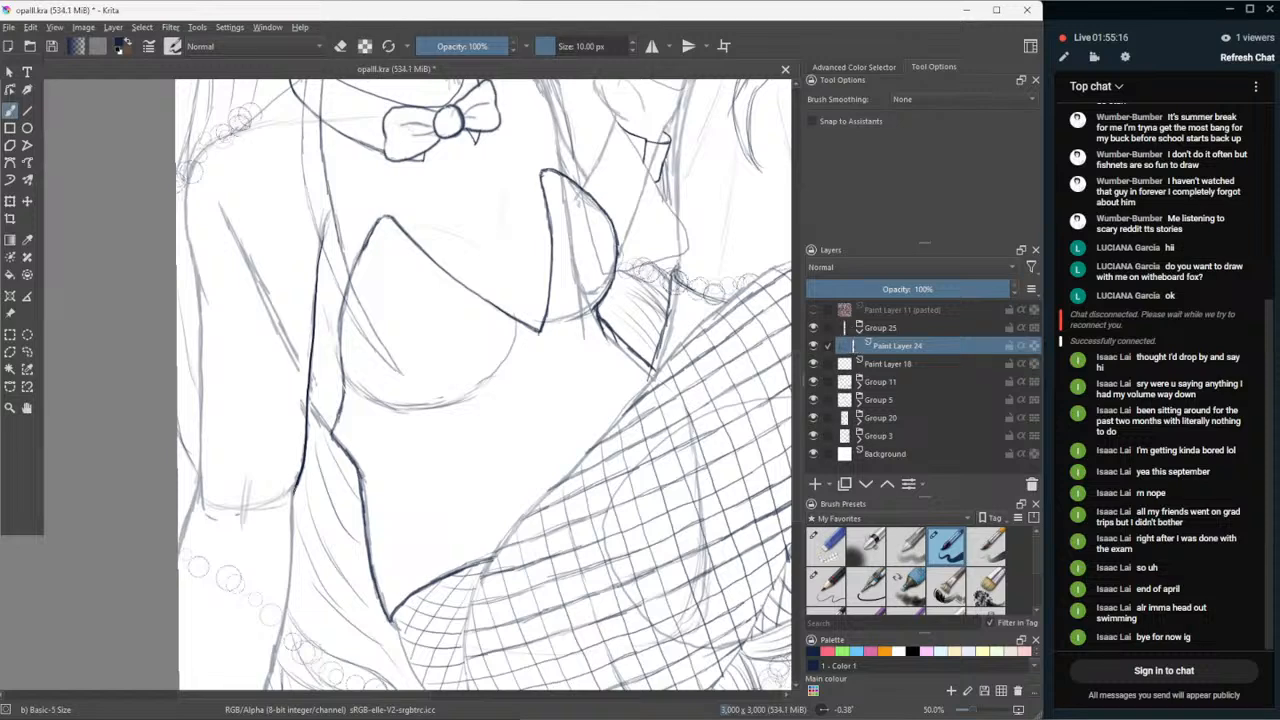
pyautogui.moveTo(322, 248); pyautogui.dragTo(316, 278)
pyautogui.hotkey('ctrl', 'z')
pyautogui.moveTo(312, 346); pyautogui.dragTo(306, 416)
pyautogui.moveTo(323, 253); pyautogui.dragTo(319, 270)
pyautogui.hotkey('ctrl', 'z')
# - Ink the front-facing character's shoulder curve and the start of the outer upper arm, then trim the line's end with Eraser Small
pyautogui.moveTo(185, 188); pyautogui.dragTo(187, 240)
pyautogui.hotkey('ctrl', 'z')
pyautogui.hotkey('ctrl', 'z')
pyautogui.moveTo(238, 130)
pyautogui.mouseDown()
pyautogui.moveTo(186, 177)
pyautogui.moveTo(199, 278)
pyautogui.mouseUp()
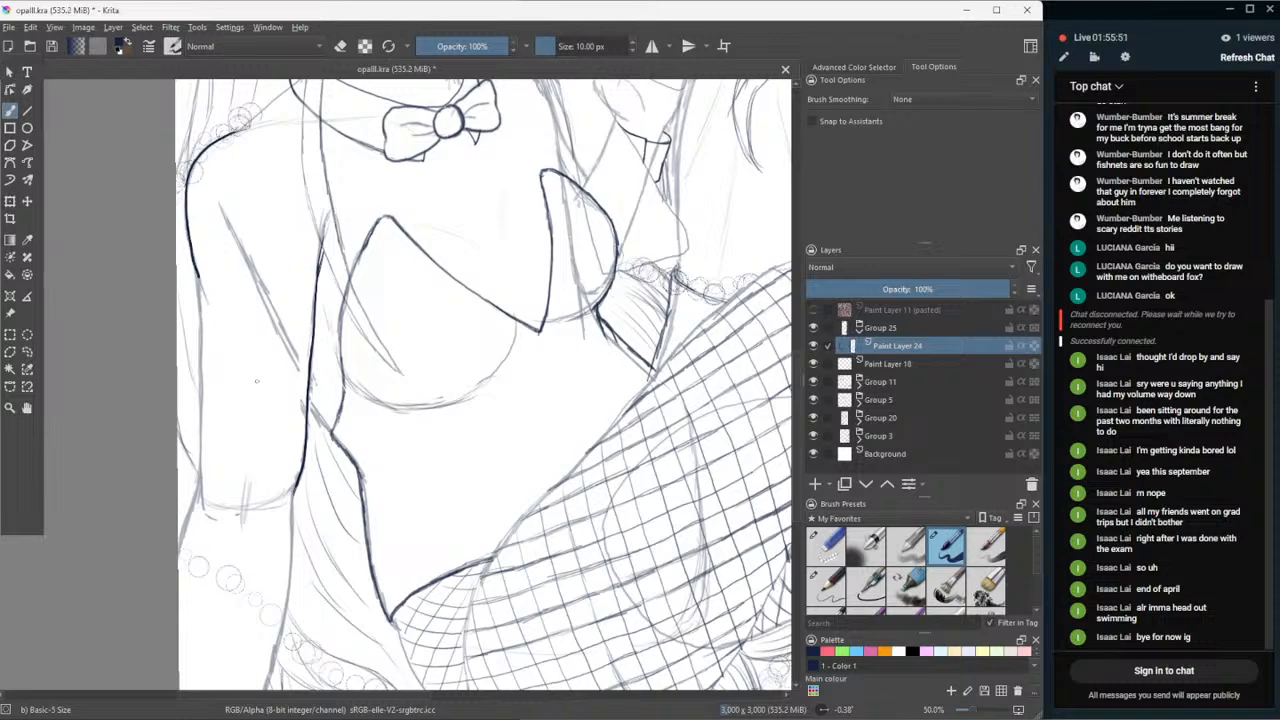
pyautogui.click(836, 548)
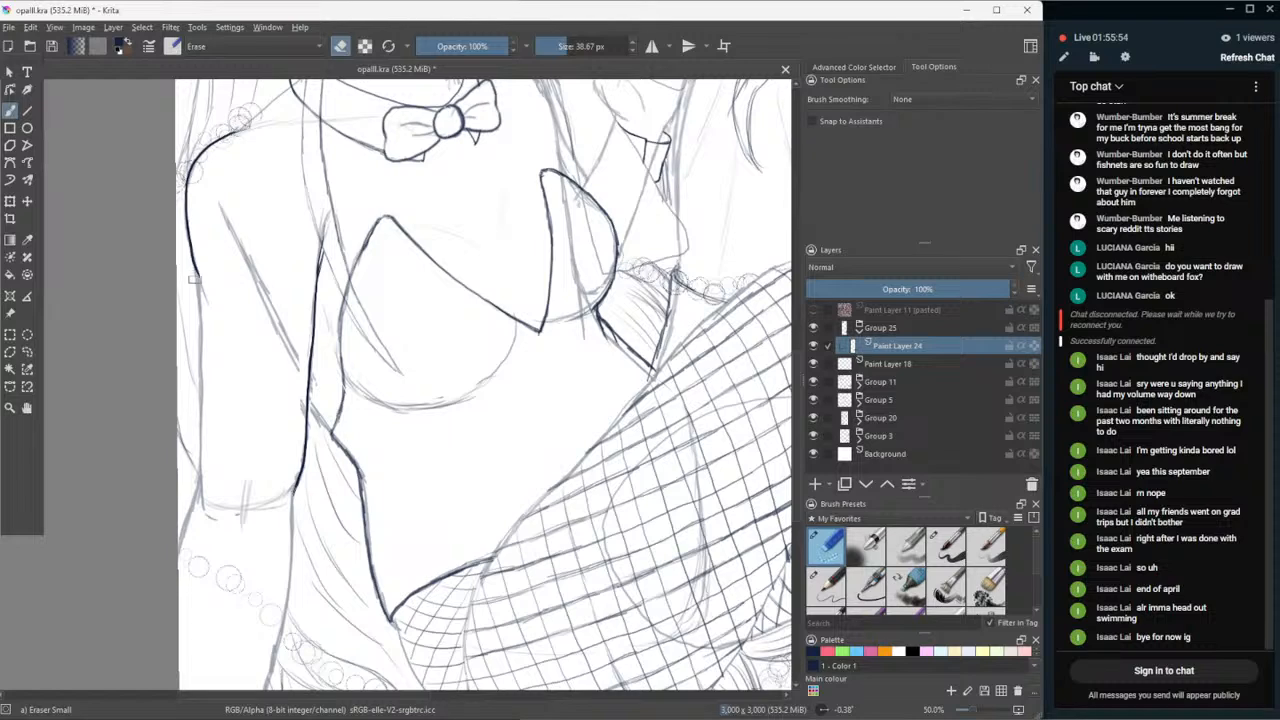
pyautogui.moveTo(198, 272); pyautogui.dragTo(199, 264)
# - Continue the outer upper-arm line down toward the elbow using the Dynamic Brush with Basic-5 Size, and tidy its edge with Eraser Small
pyautogui.click(948, 548)
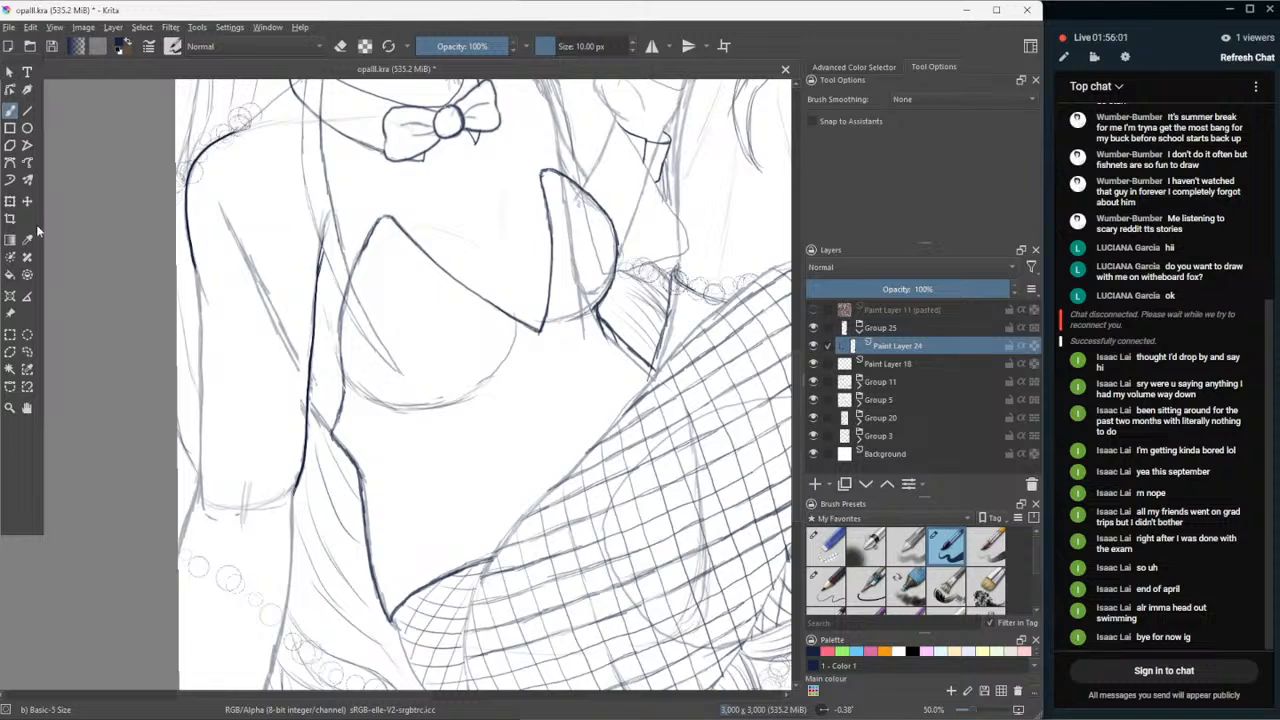
pyautogui.click(14, 182)
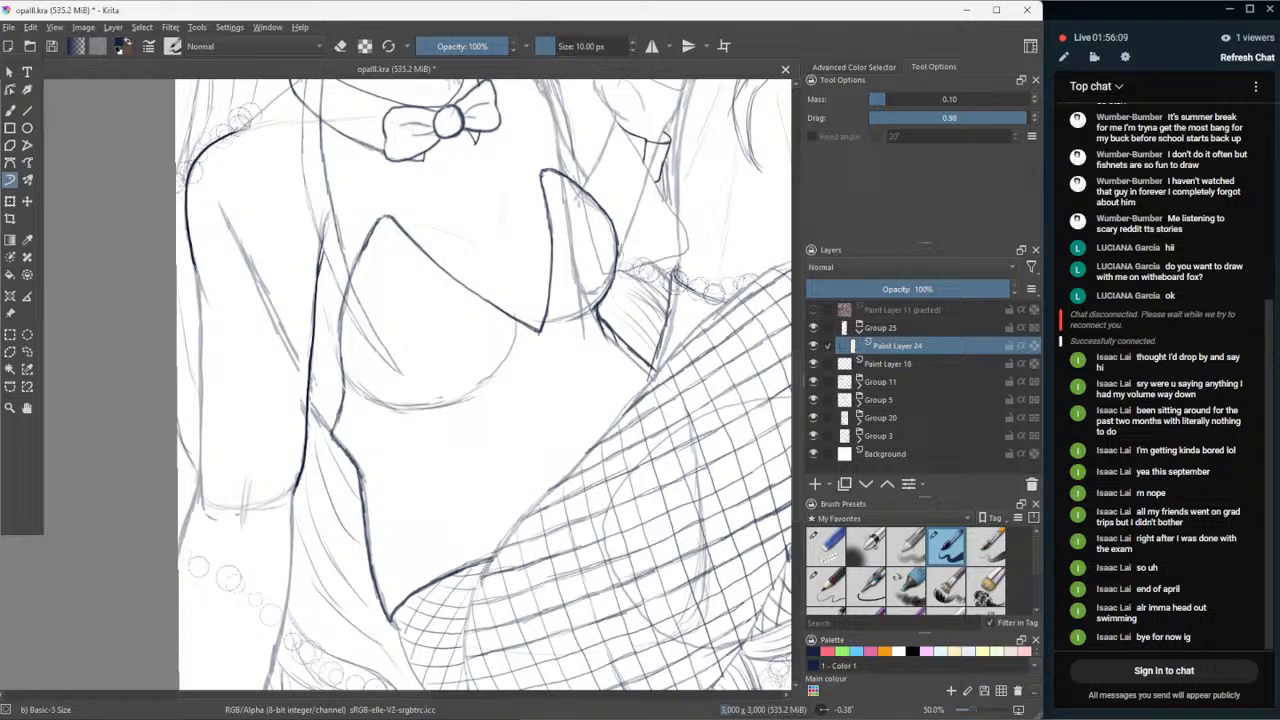
pyautogui.moveTo(199, 284); pyautogui.dragTo(200, 350)
pyautogui.hotkey('ctrl', 'z')
pyautogui.moveTo(199, 284); pyautogui.dragTo(201, 487)
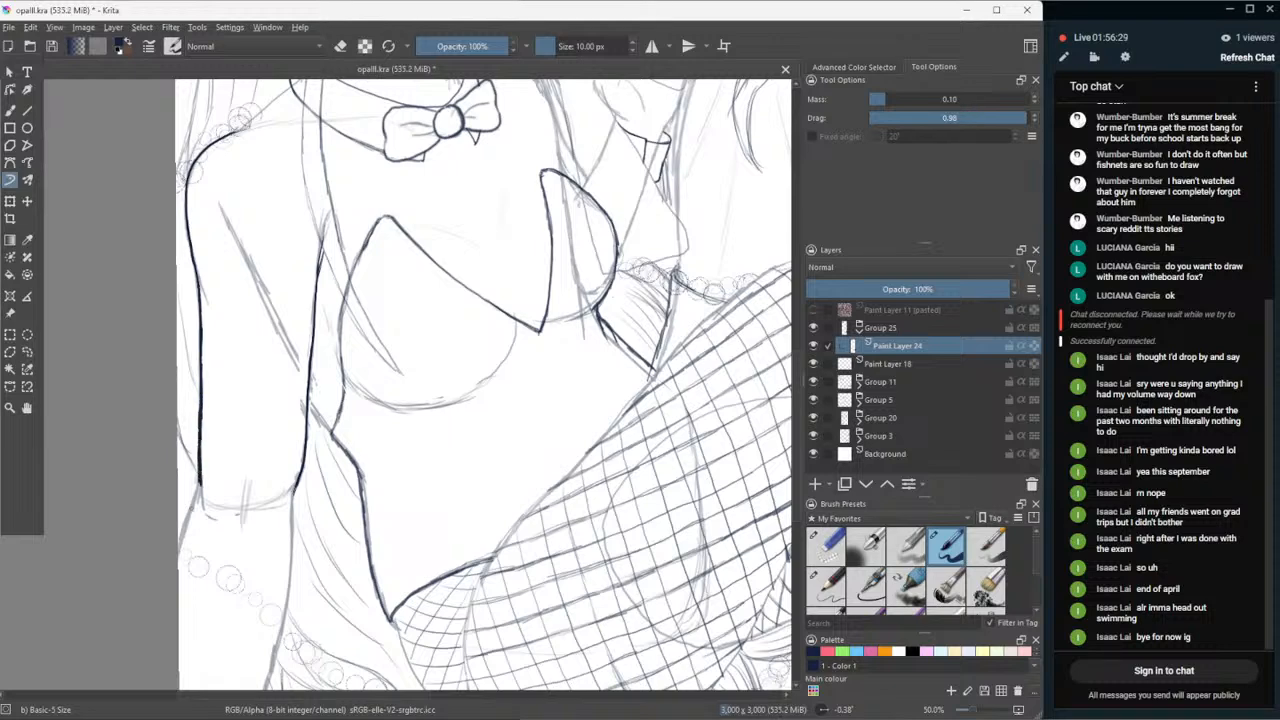
pyautogui.click(838, 550)
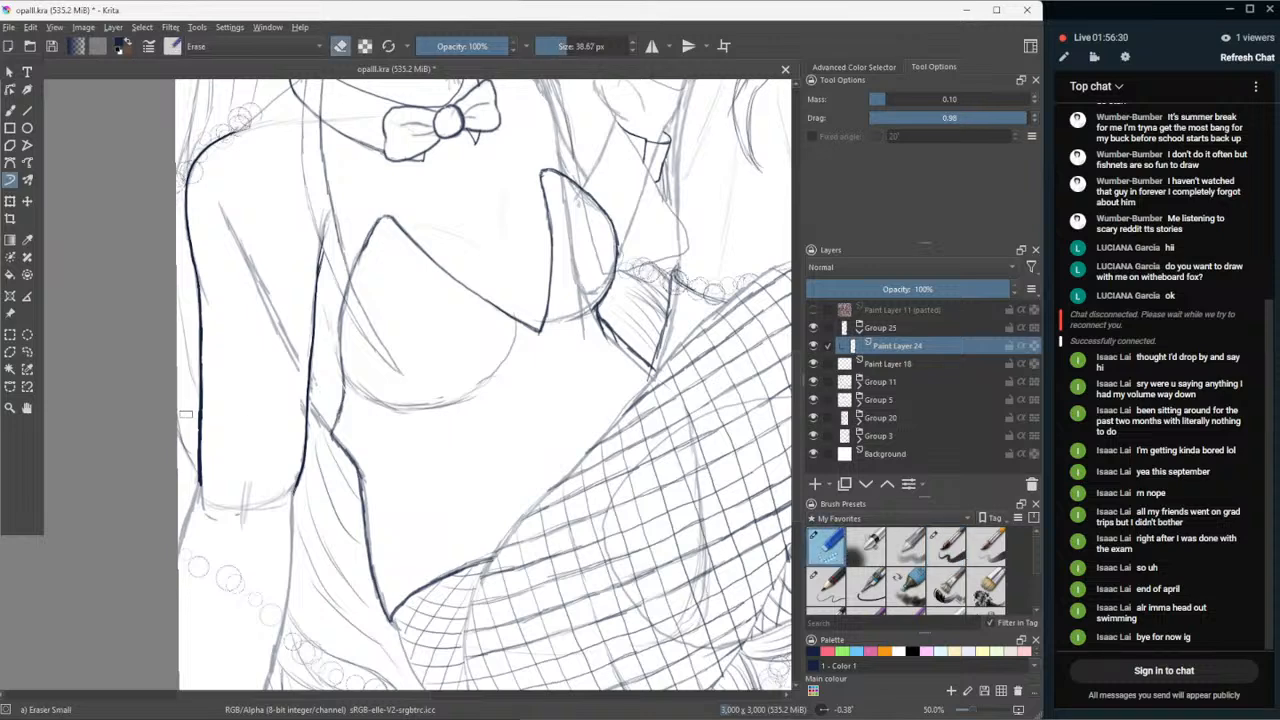
pyautogui.moveTo(193, 432)
pyautogui.mouseDown()
pyautogui.moveTo(206, 492)
pyautogui.moveTo(208, 410)
pyautogui.moveTo(203, 471)
pyautogui.moveTo(192, 431)
pyautogui.moveTo(195, 443)
pyautogui.mouseUp()
# - Toggle the visibility of Group 11 and Group 5 to compare the sketch layers, check Group 5's opacity, and return to Paint Layer 24
pyautogui.scroll(-3, 187, 541)
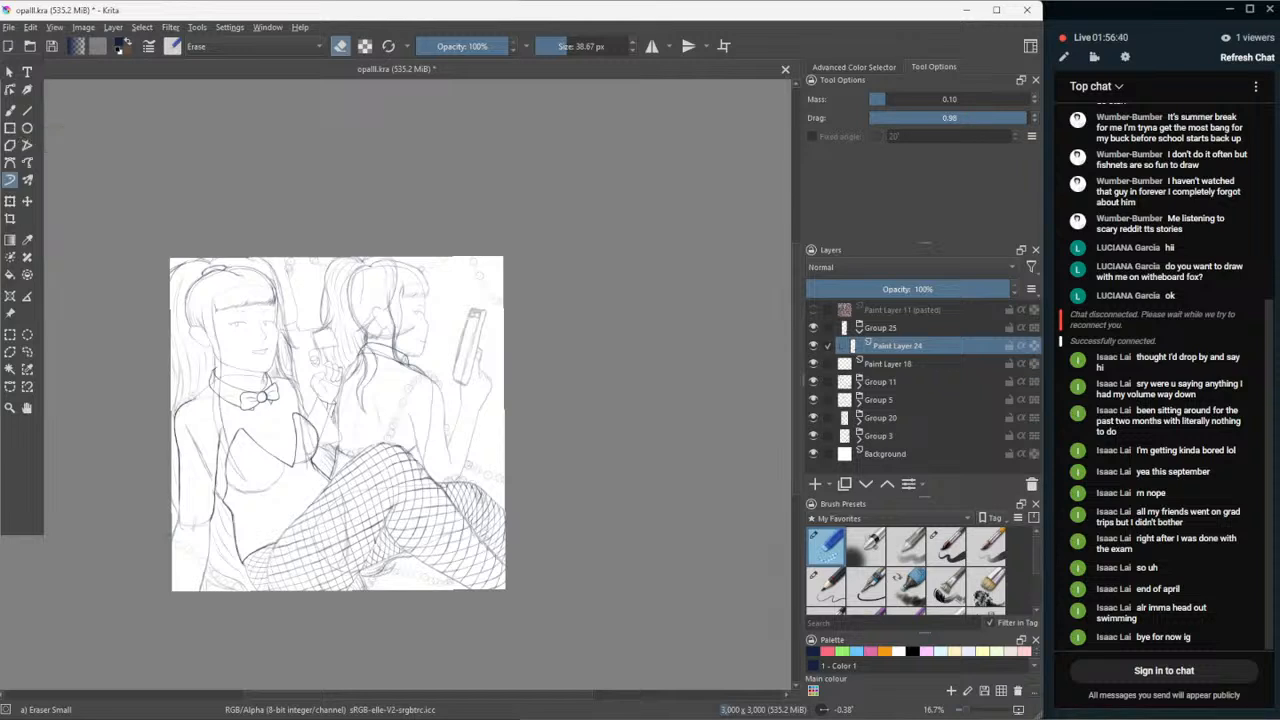
pyautogui.hotkey('ctrl', '+')
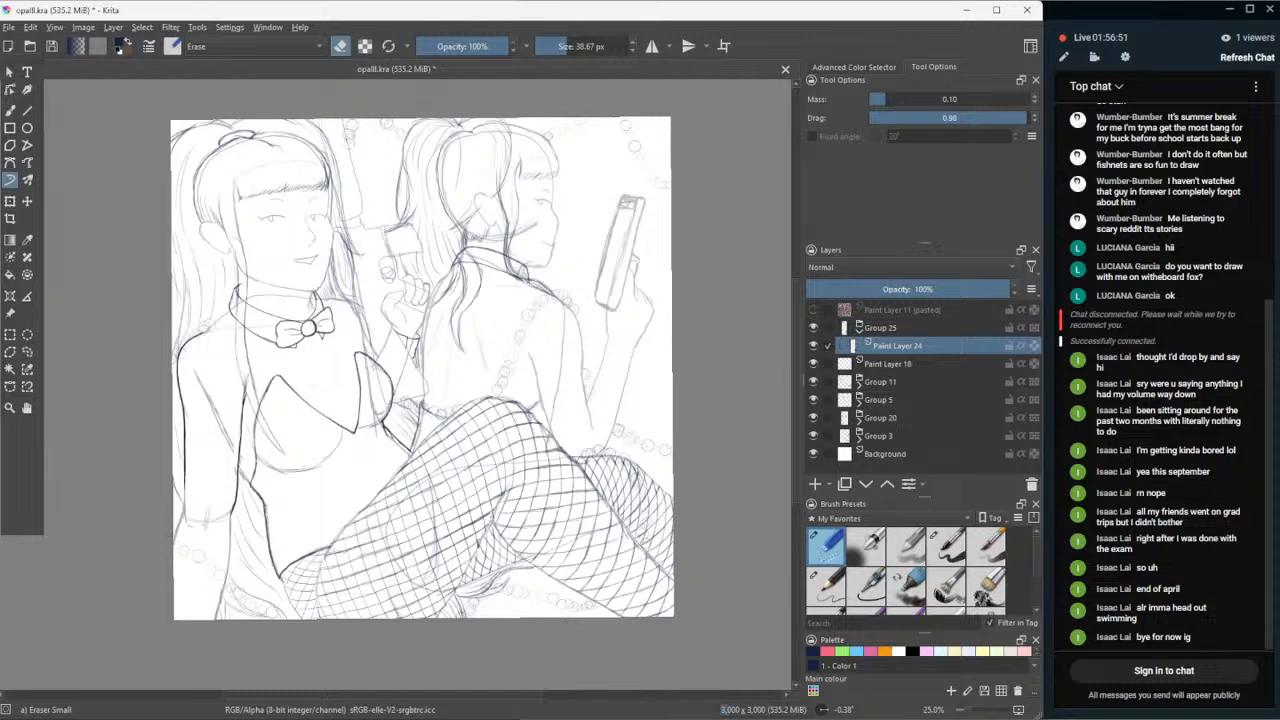
pyautogui.press('+')
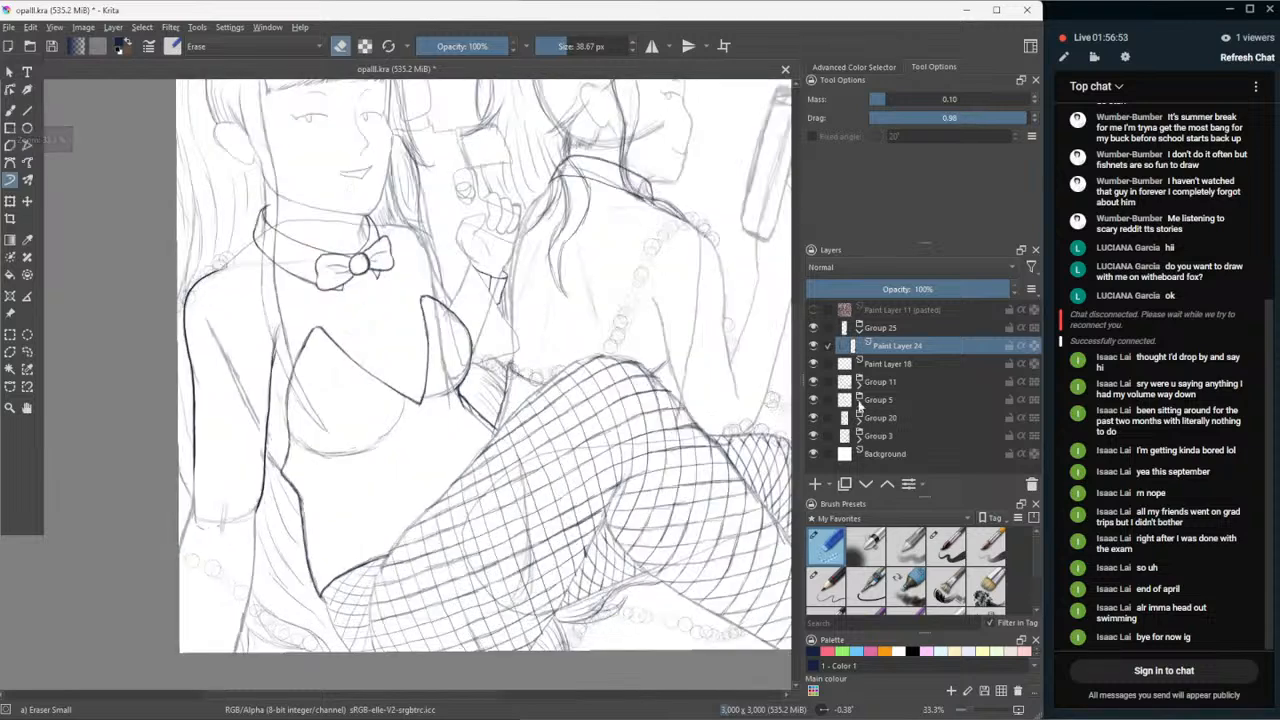
pyautogui.click(813, 382)
pyautogui.click(813, 382)
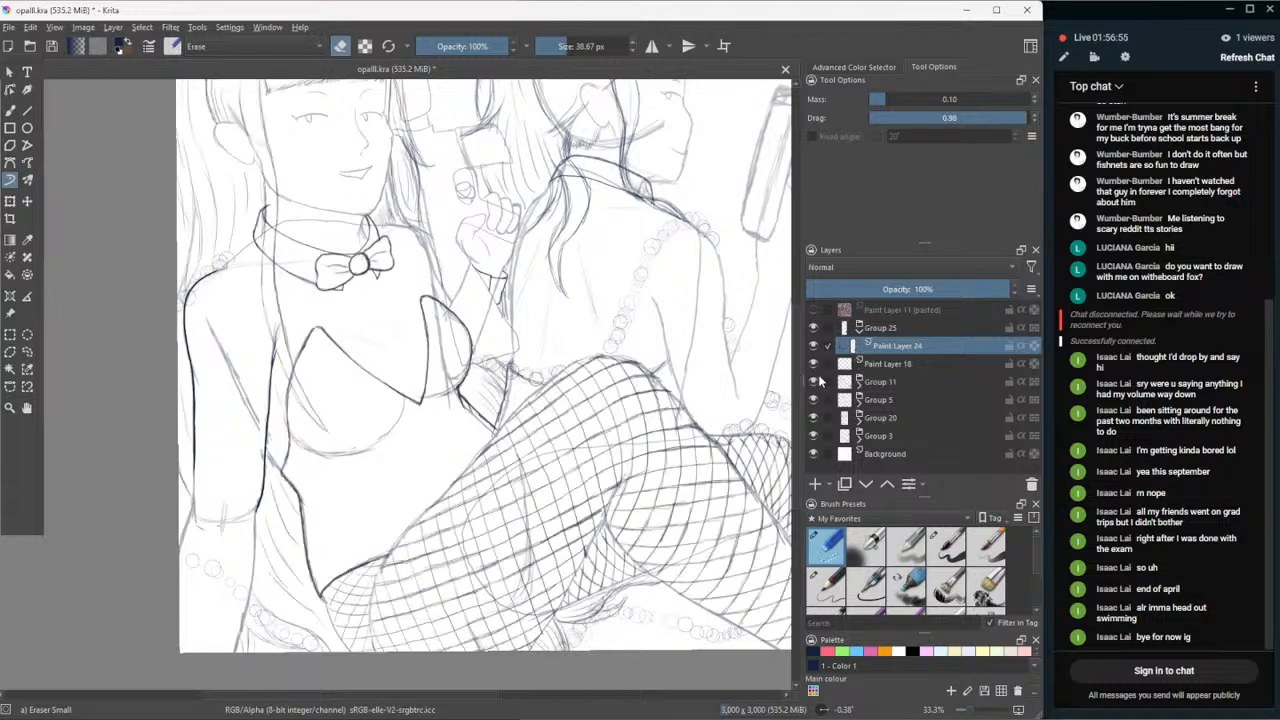
pyautogui.click(813, 382)
pyautogui.click(813, 382)
pyautogui.click(813, 383)
pyautogui.click(811, 382)
pyautogui.click(813, 400)
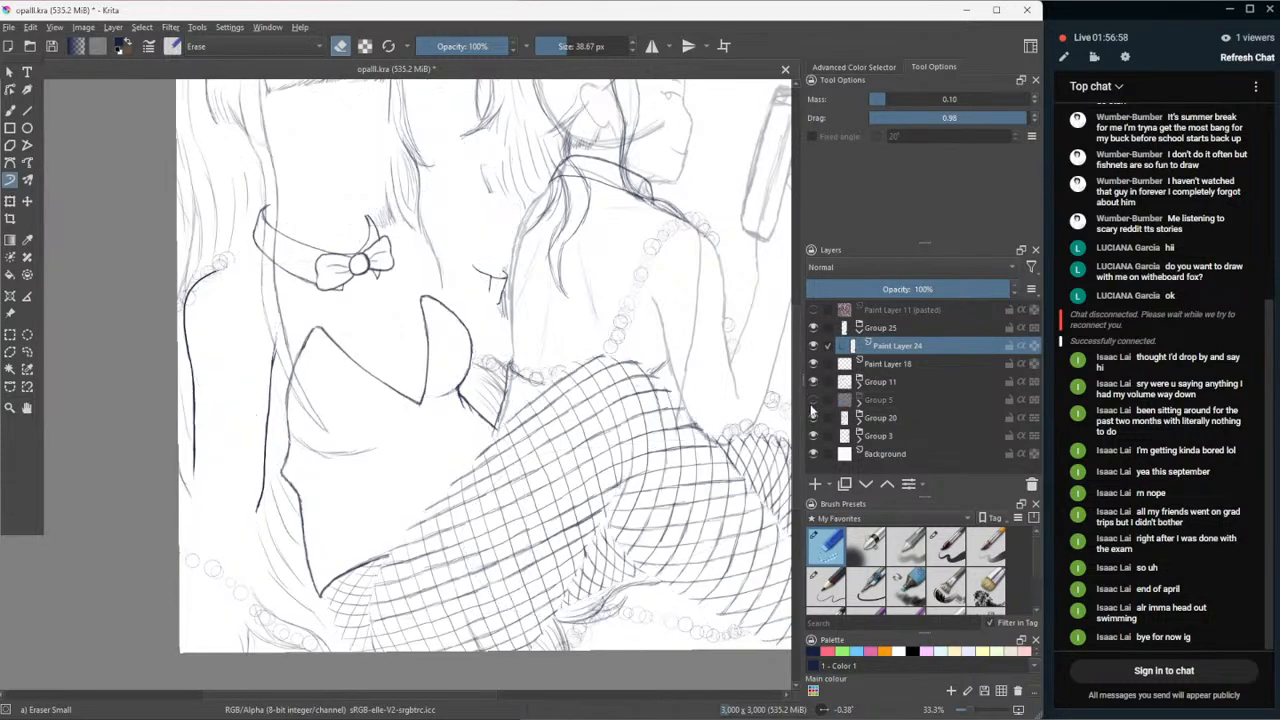
pyautogui.click(813, 400)
pyautogui.click(885, 399)
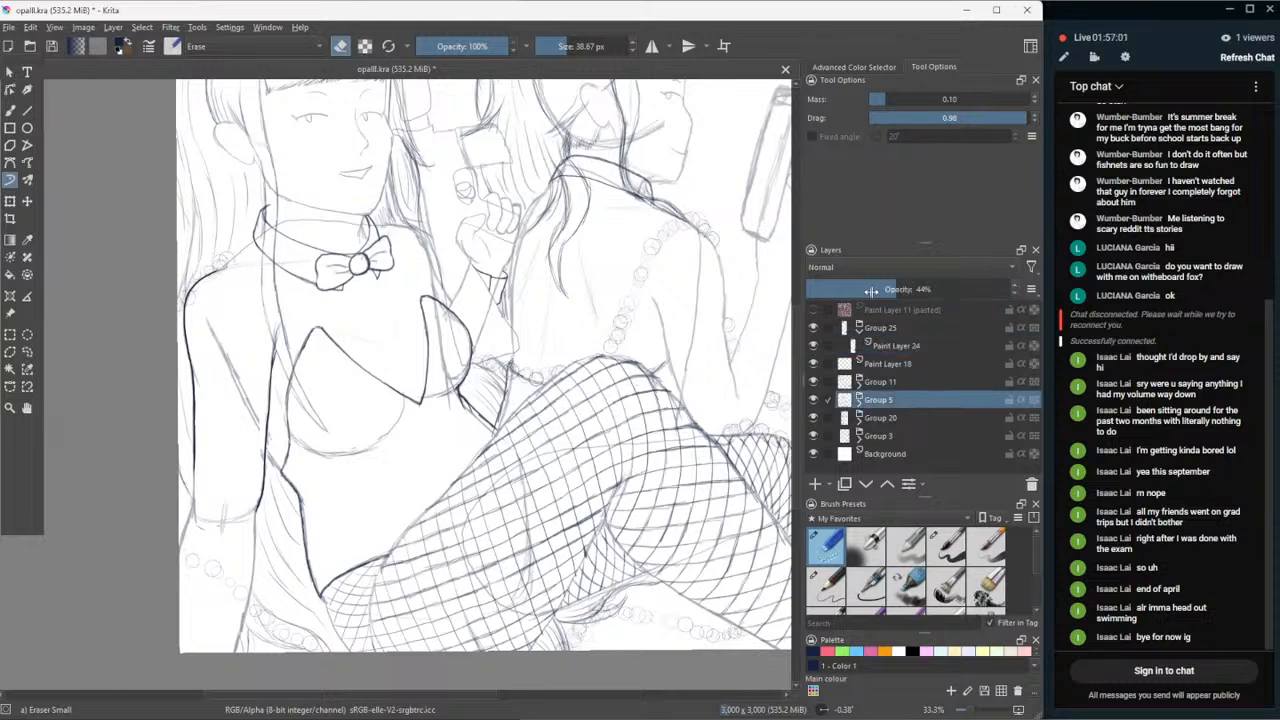
pyautogui.click(851, 346)
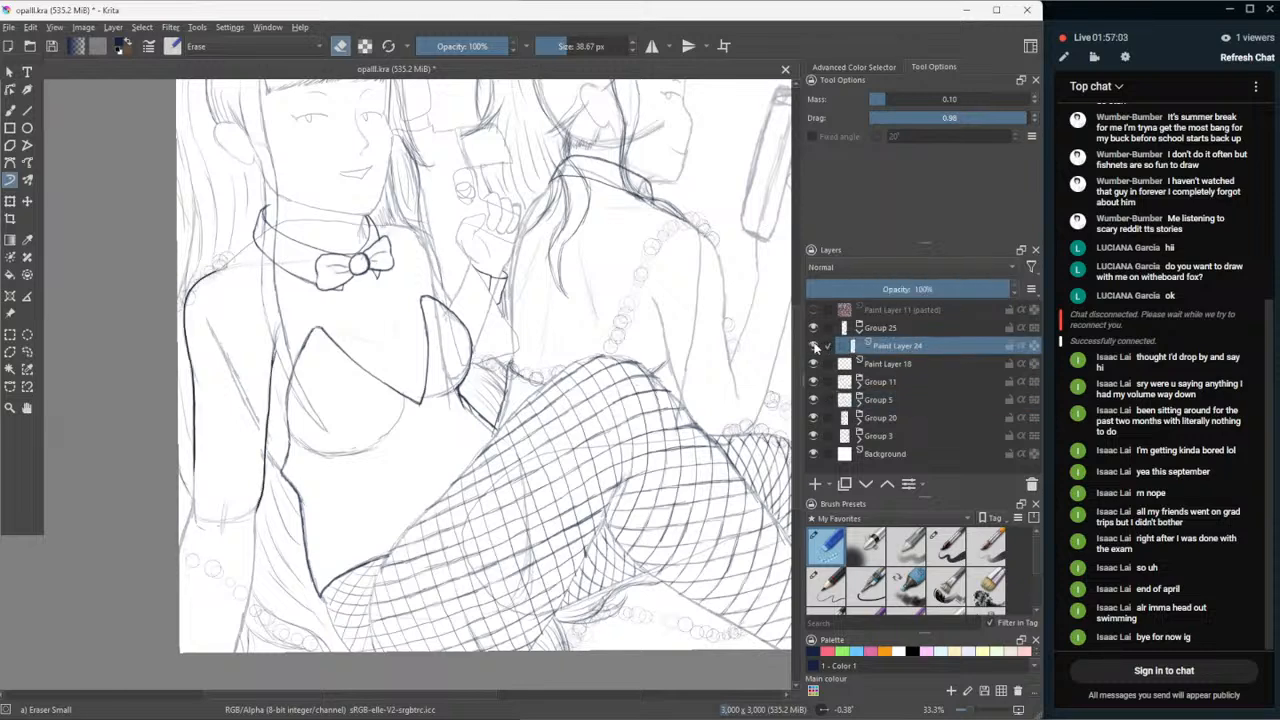
# - Extend the outer arm line to the elbow and ink the lower arm's outer edge to the canvas border with the Dynamic Brush at 10 px
pyautogui.press('+')
pyautogui.press('+')
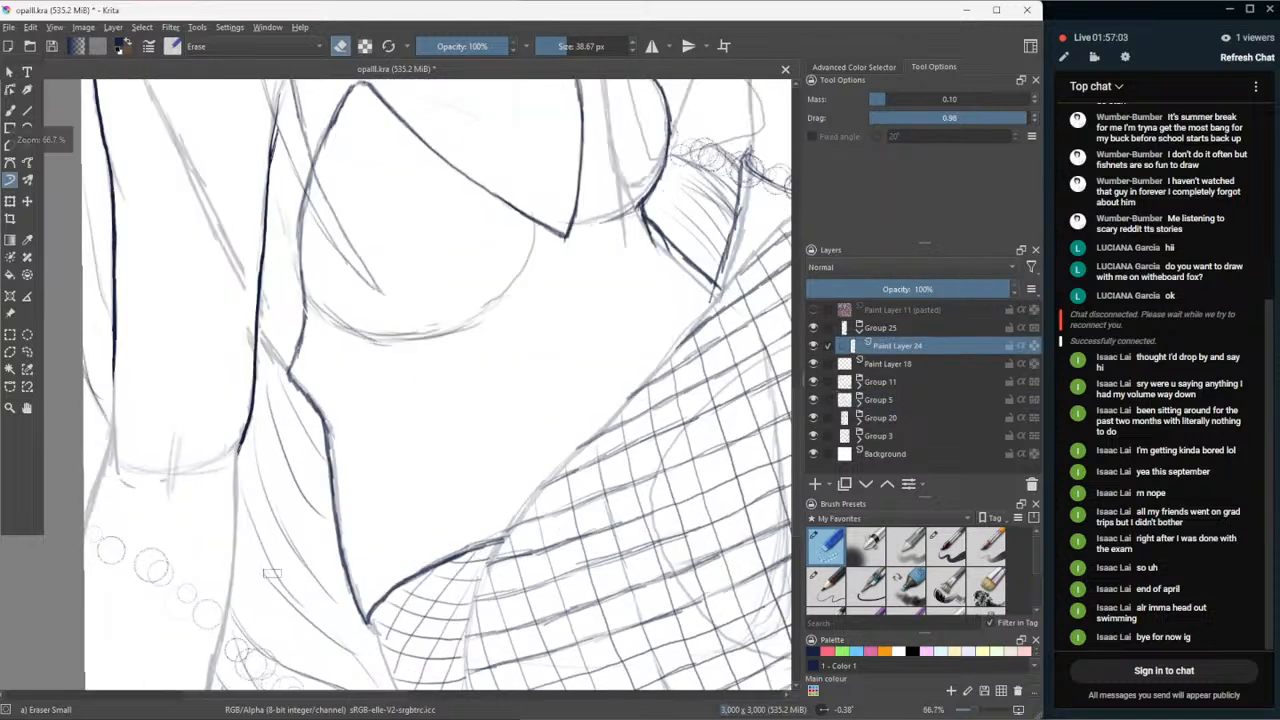
pyautogui.click(27, 408)
pyautogui.moveTo(350, 420); pyautogui.dragTo(548, 350)
pyautogui.click(946, 545)
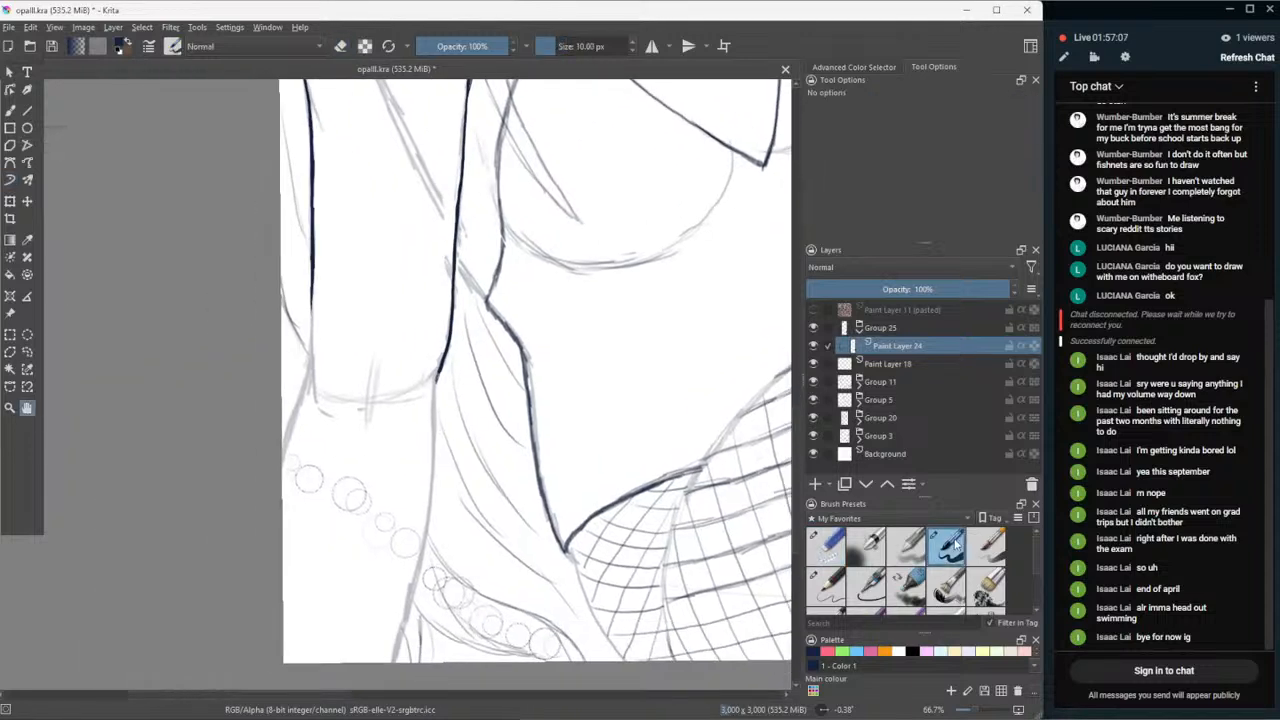
pyautogui.click(11, 113)
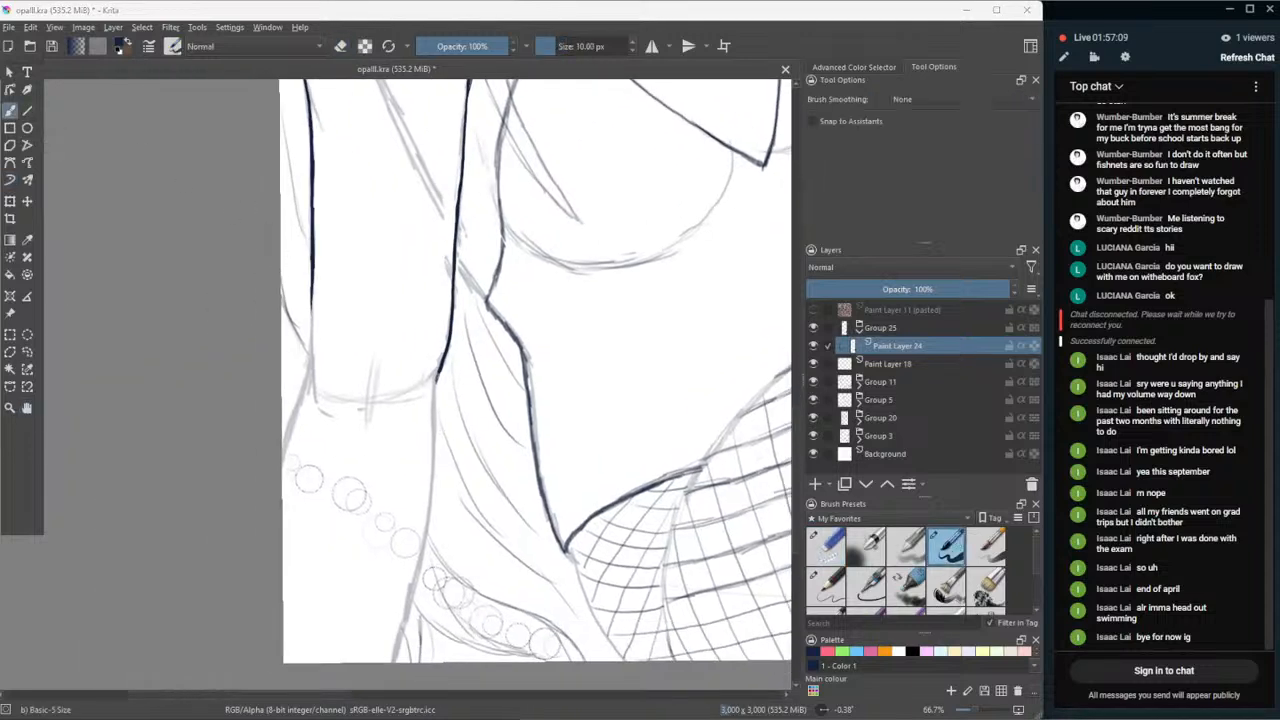
pyautogui.moveTo(312, 270); pyautogui.dragTo(313, 396)
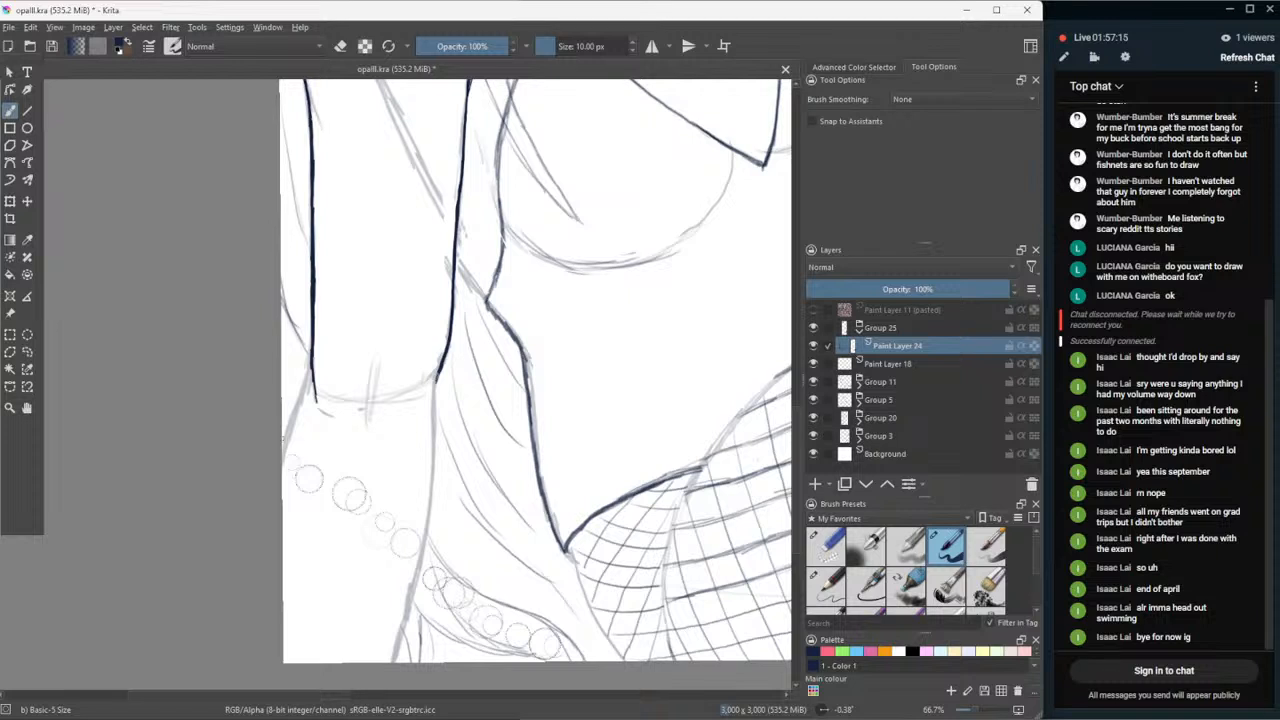
pyautogui.hotkey('ctrl', 'z')
pyautogui.click(10, 180)
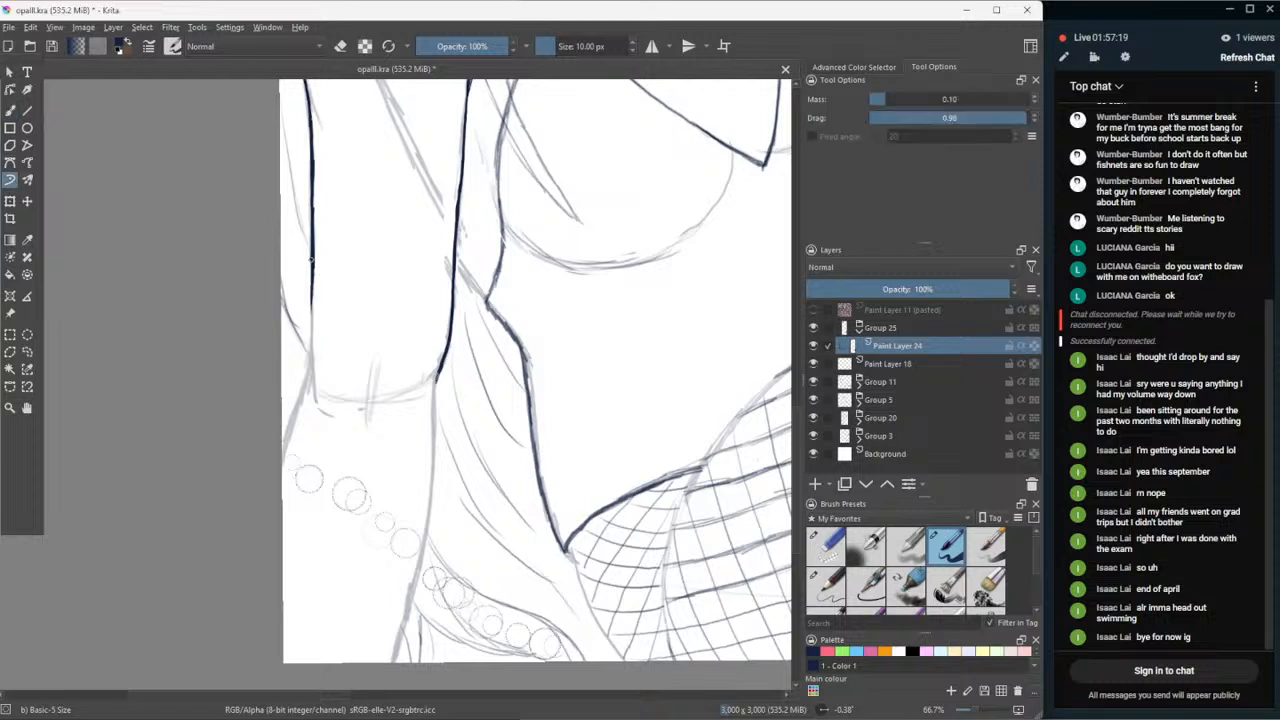
pyautogui.moveTo(314, 278)
pyautogui.mouseDown()
pyautogui.moveTo(310, 326)
pyautogui.moveTo(313, 270)
pyautogui.moveTo(312, 372)
pyautogui.mouseUp()
pyautogui.moveTo(310, 302); pyautogui.dragTo(310, 277)
pyautogui.moveTo(310, 352); pyautogui.dragTo(283, 449)
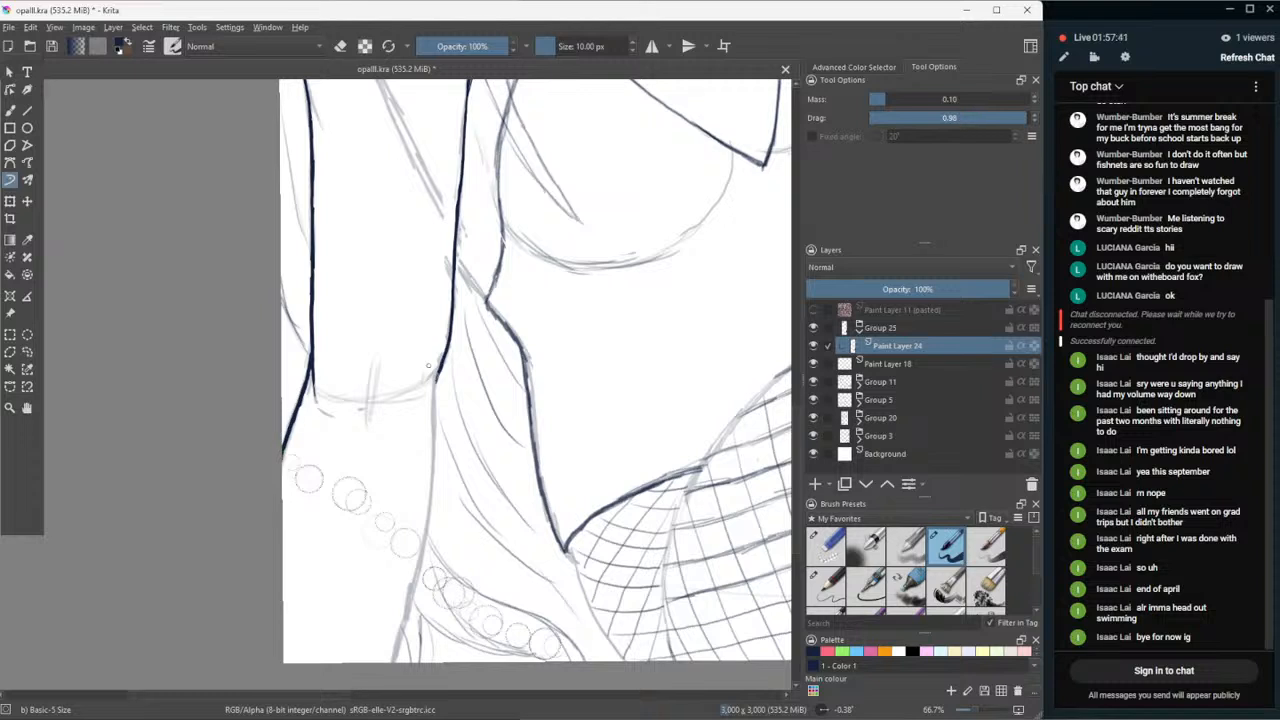
# - Ink the lower arm's inner edge from the elbow to the canvas's lower border, and touch up its lower part with the Freehand Brush
pyautogui.moveTo(430, 366)
pyautogui.mouseDown()
pyautogui.moveTo(427, 526)
pyautogui.moveTo(396, 660)
pyautogui.mouseUp()
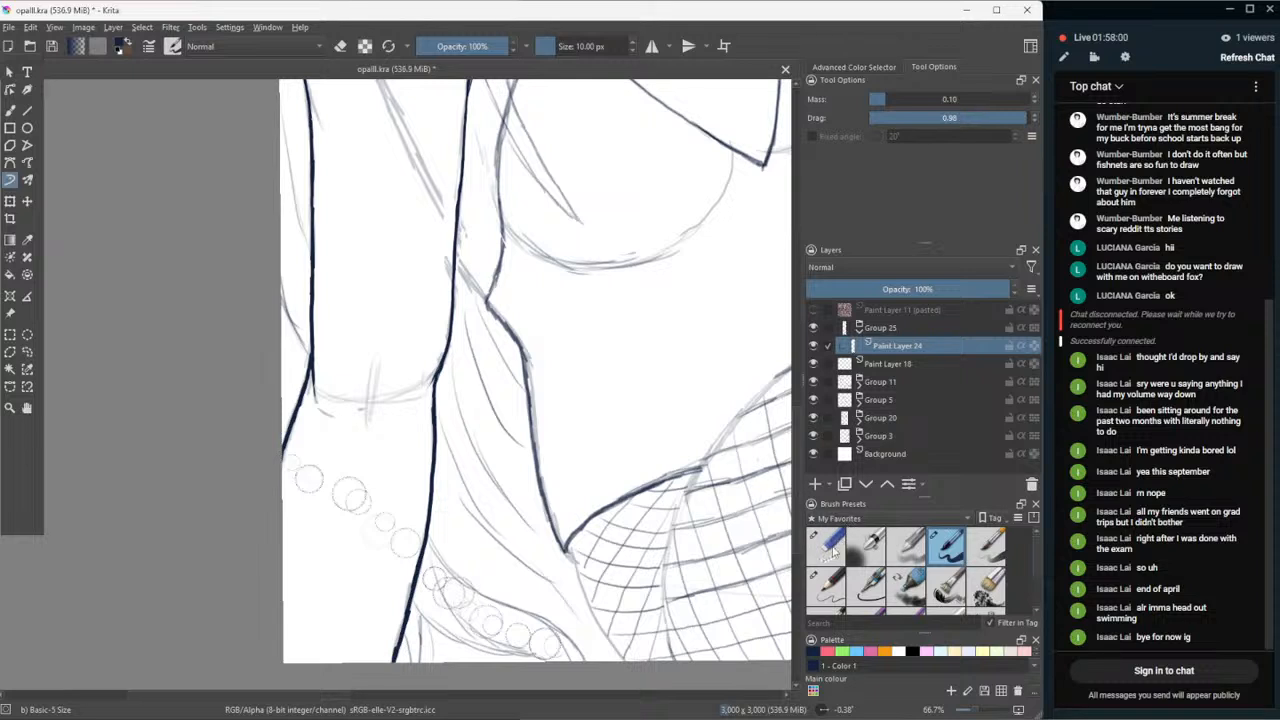
pyautogui.click(830, 548)
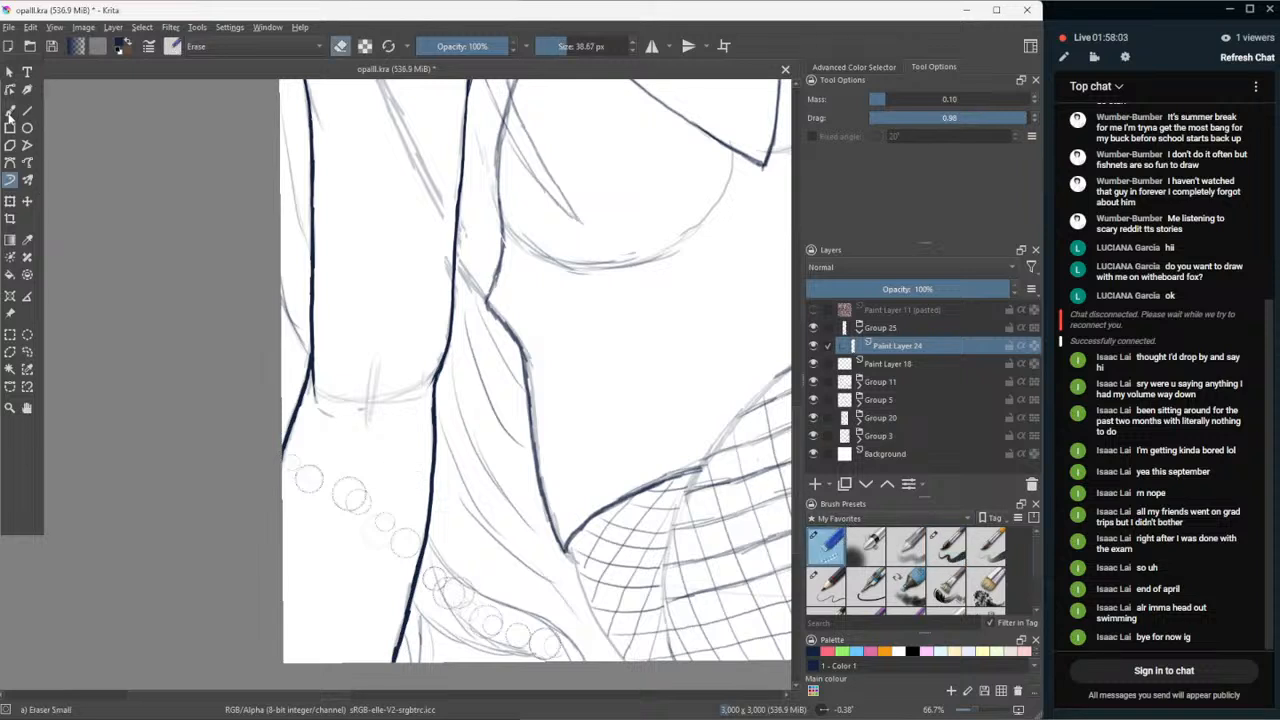
pyautogui.click(10, 112)
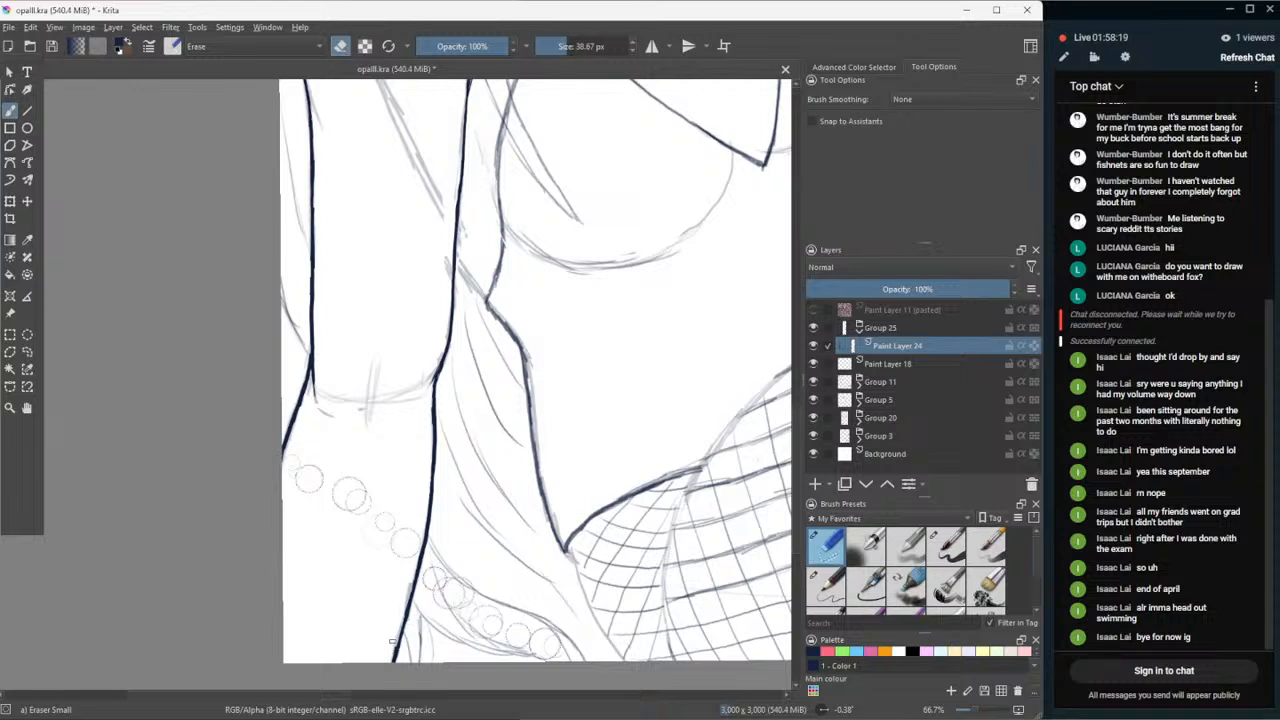
pyautogui.click(936, 541)
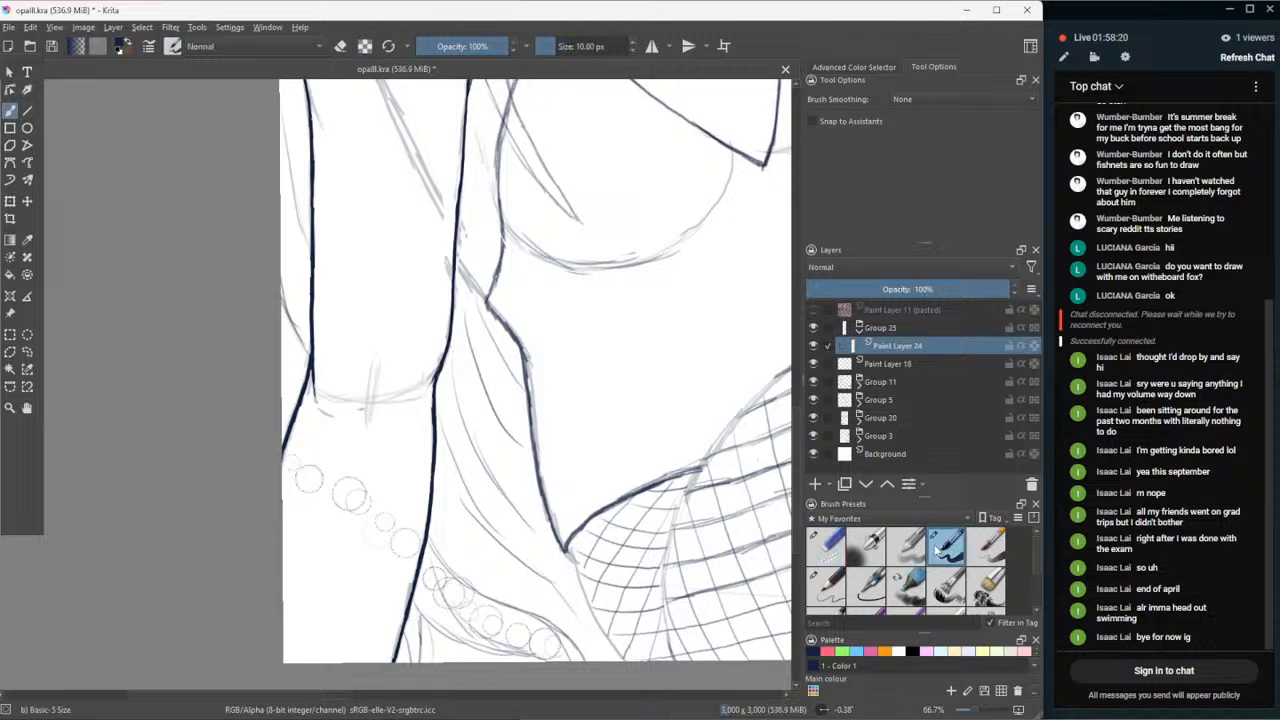
pyautogui.scroll(1, 311, 684)
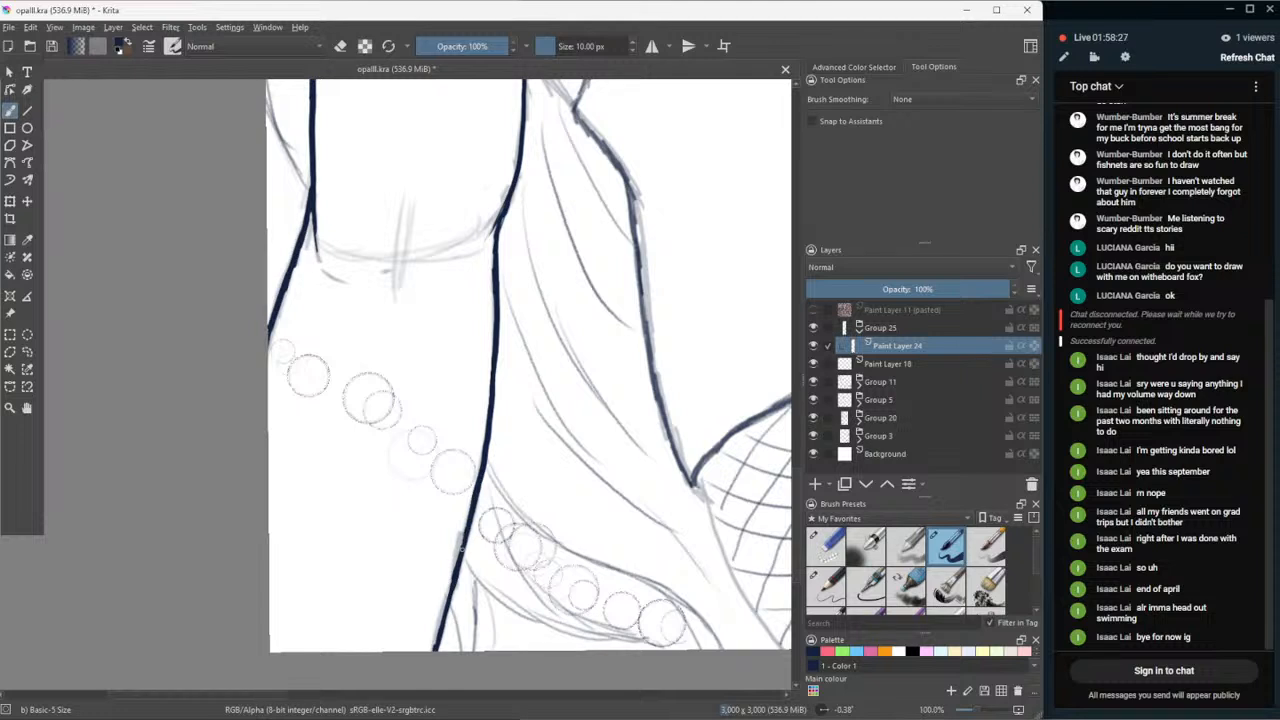
pyautogui.moveTo(461, 548); pyautogui.dragTo(464, 526)
pyautogui.moveTo(453, 590)
pyautogui.mouseDown()
pyautogui.moveTo(433, 651)
pyautogui.moveTo(438, 631)
pyautogui.mouseUp()
pyautogui.click(830, 550)
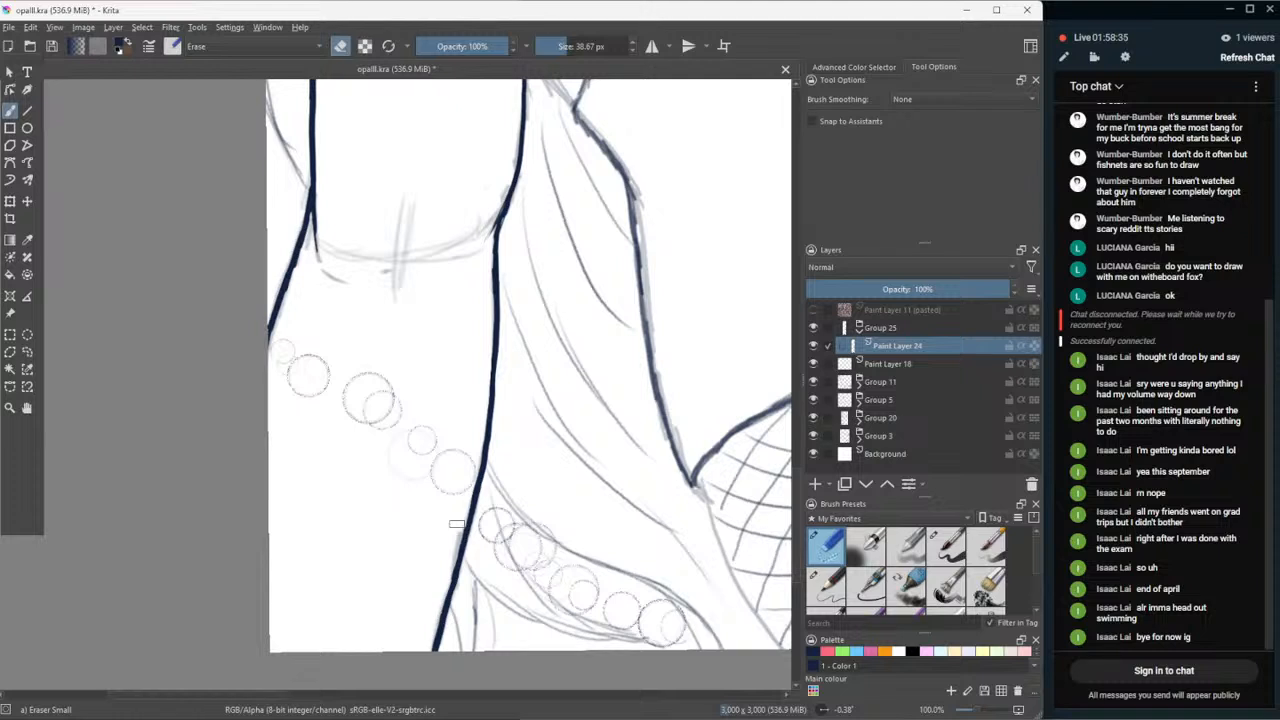
pyautogui.moveTo(460, 528); pyautogui.dragTo(452, 558)
pyautogui.hotkey('ctrl', 'z')
# - Refine the lower arm's inner line with the Basic-5 Size brush, smoothing its edge and thickening it toward the canvas's lower border
pyautogui.click(946, 545)
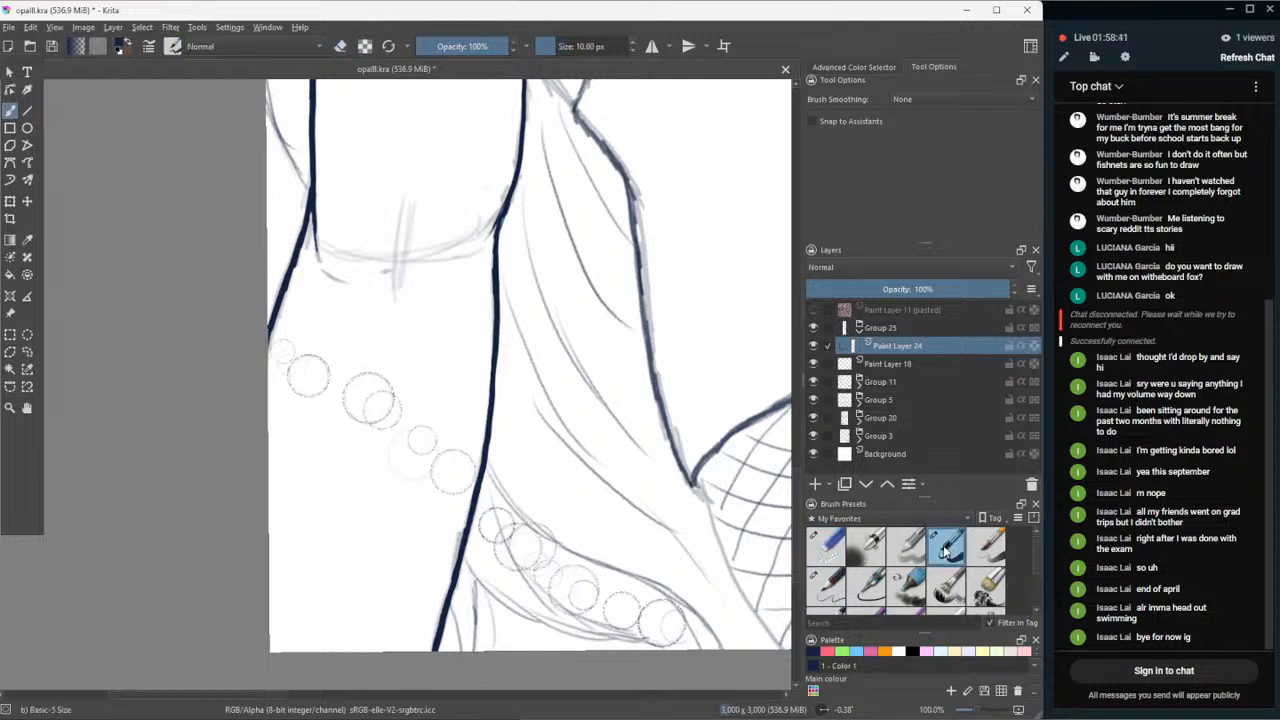
pyautogui.click(340, 46)
pyautogui.moveTo(462, 525)
pyautogui.mouseDown()
pyautogui.moveTo(451, 573)
pyautogui.moveTo(455, 559)
pyautogui.mouseUp()
pyautogui.moveTo(432, 650); pyautogui.dragTo(443, 600)
pyautogui.moveTo(438, 643)
pyautogui.mouseDown()
pyautogui.moveTo(446, 597)
pyautogui.moveTo(430, 650)
pyautogui.mouseUp()
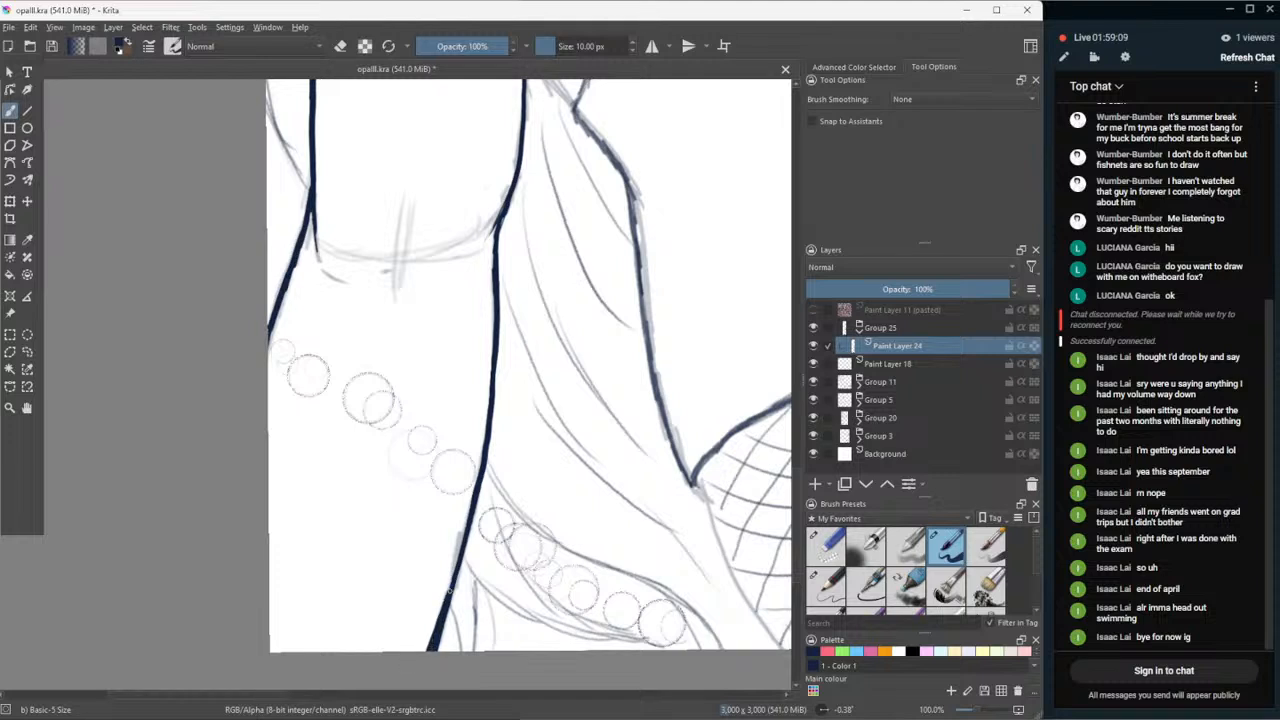
pyautogui.moveTo(446, 601); pyautogui.dragTo(455, 560)
# - Thicken the lower arm's outer line toward the canvas border and clean up its outside edge with Eraser Small
pyautogui.moveTo(271, 322); pyautogui.dragTo(268, 346)
pyautogui.moveTo(277, 299)
pyautogui.mouseDown()
pyautogui.moveTo(296, 247)
pyautogui.moveTo(268, 352)
pyautogui.mouseUp()
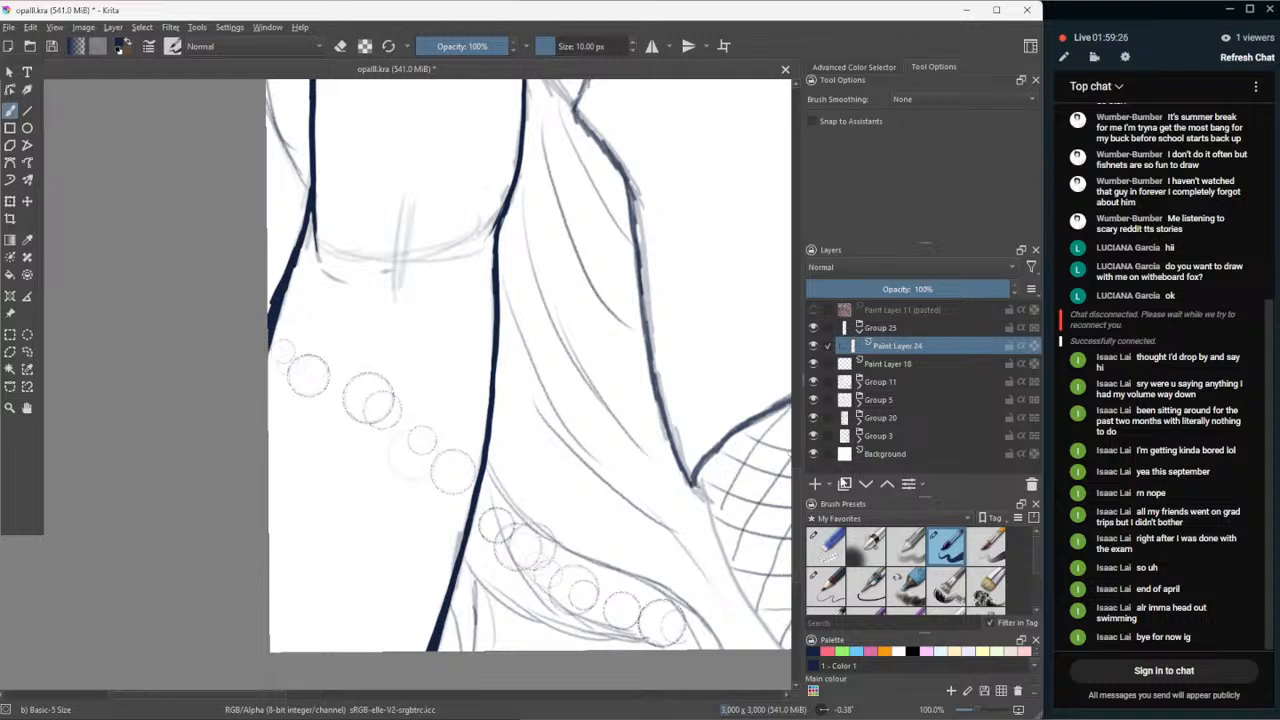
pyautogui.click(826, 545)
pyautogui.moveTo(270, 274)
pyautogui.mouseDown()
pyautogui.moveTo(270, 302)
pyautogui.moveTo(275, 265)
pyautogui.mouseUp()
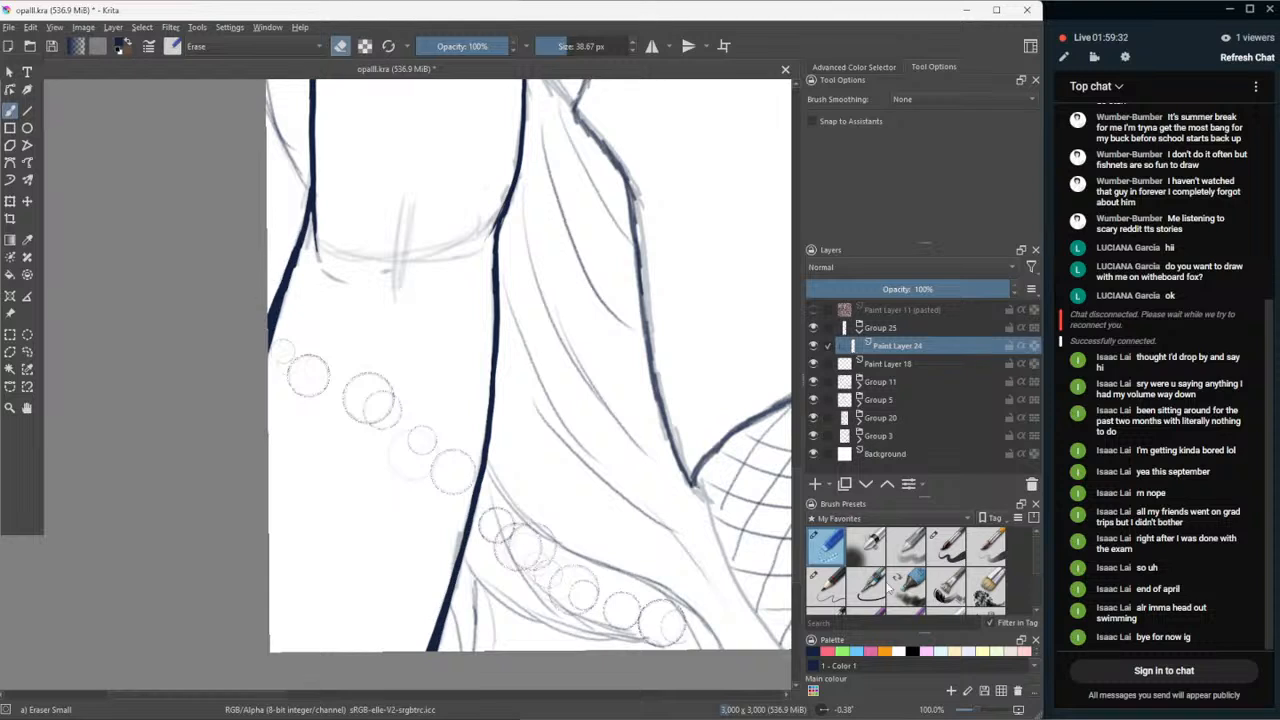
# - Thicken the lower arm's inner line toward the canvas border using the Basic-5 Size brush at 15 px, and set the brush to erase mode
pyautogui.click(946, 545)
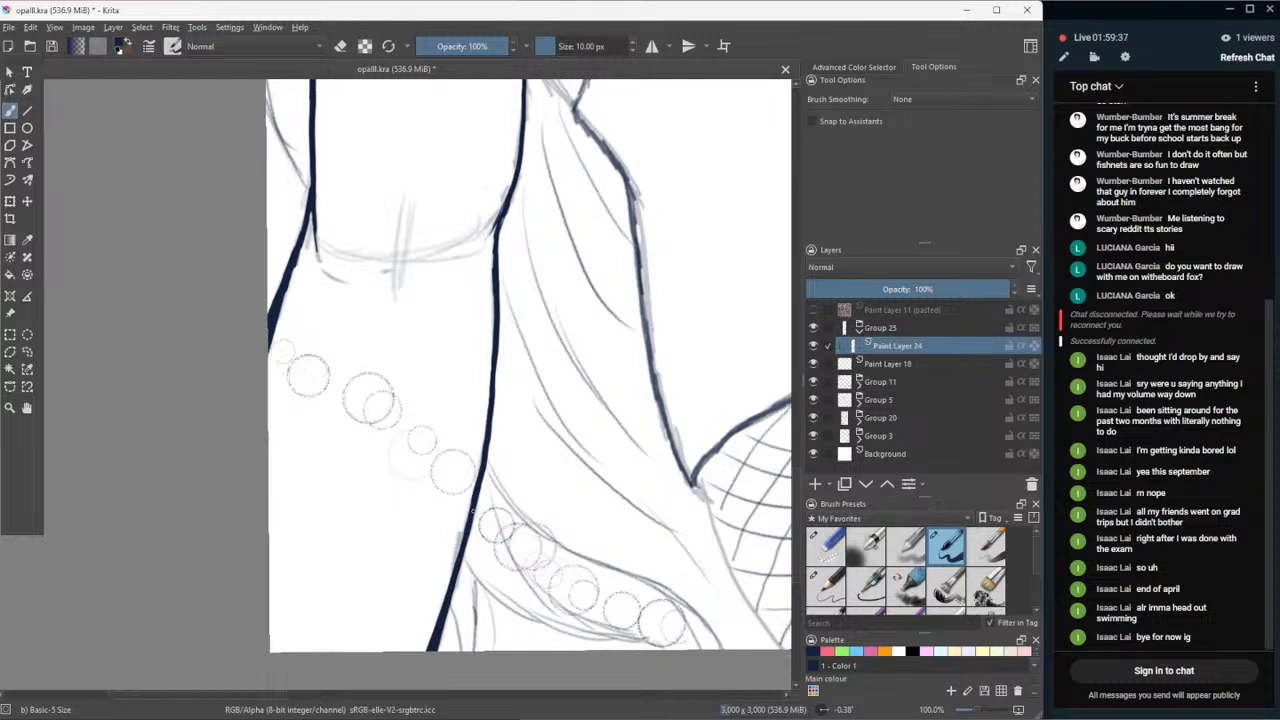
pyautogui.moveTo(471, 516)
pyautogui.mouseDown()
pyautogui.moveTo(480, 483)
pyautogui.moveTo(446, 632)
pyautogui.moveTo(458, 578)
pyautogui.mouseUp()
pyautogui.scroll(-7, 447, 508)
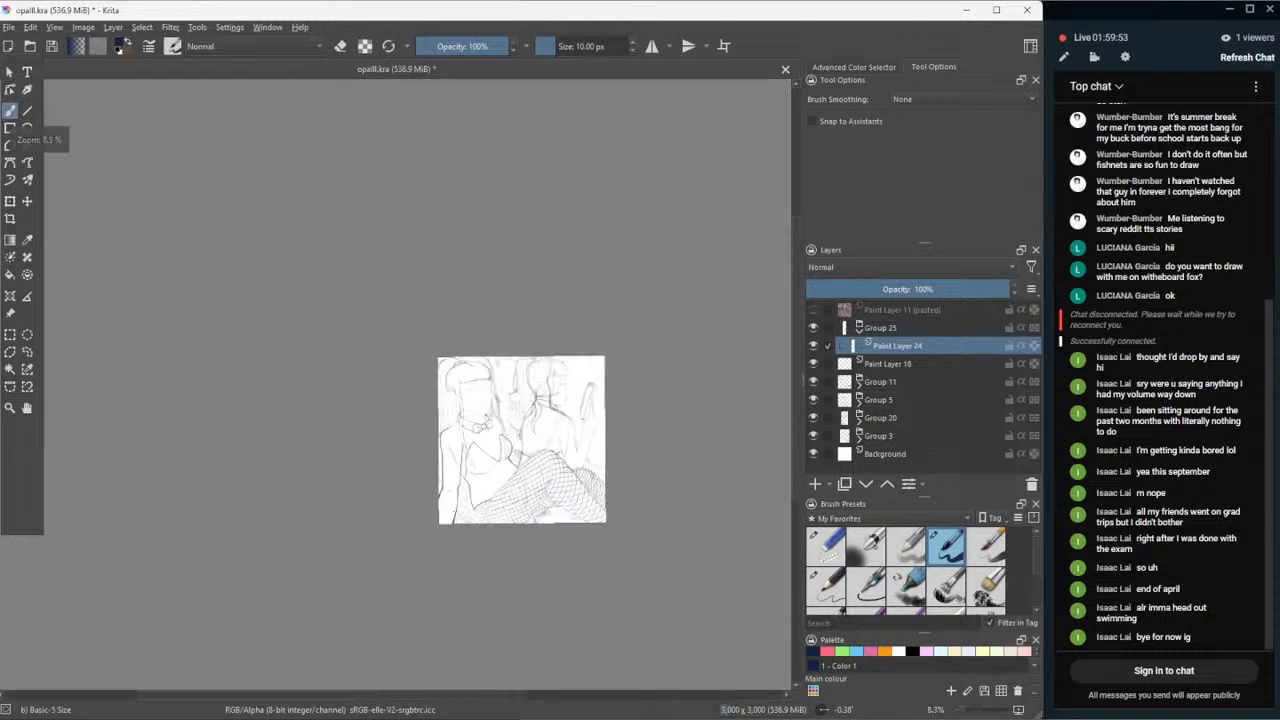
pyautogui.scroll(3, 453, 511)
pyautogui.scroll(5, 451, 510)
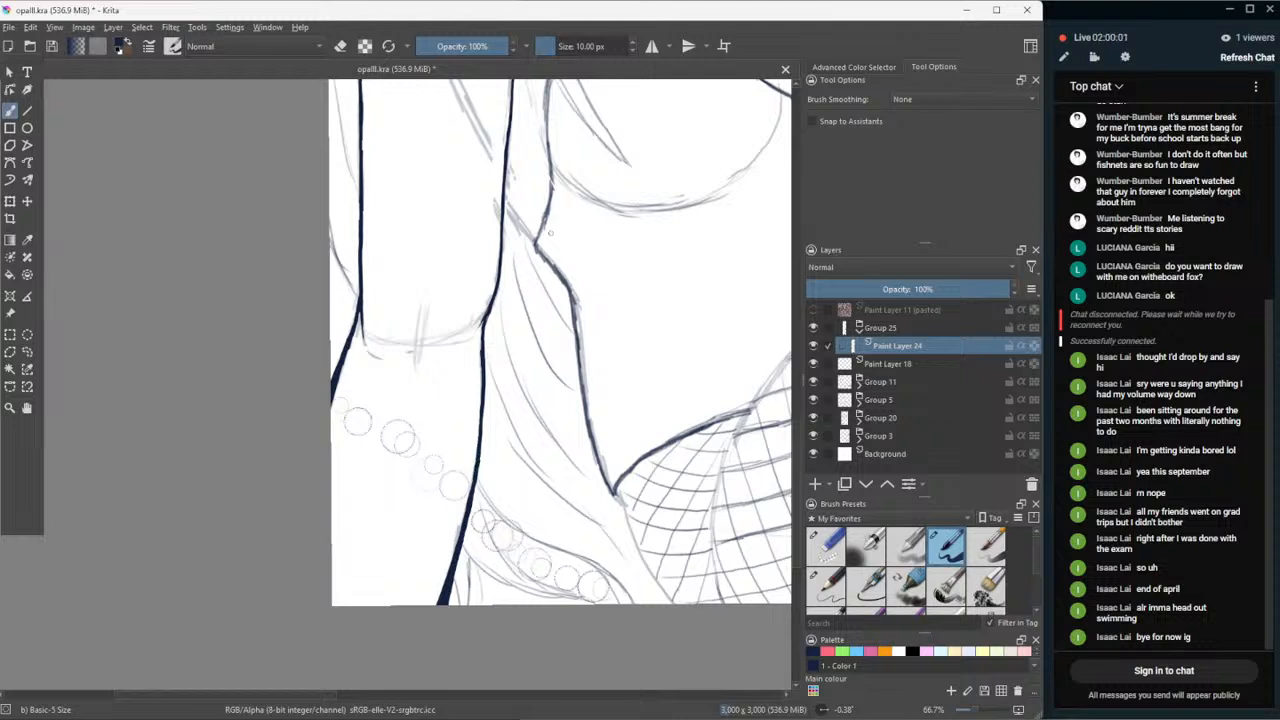
pyautogui.press(']')
pyautogui.press(']')
pyautogui.moveTo(469, 506)
pyautogui.mouseDown()
pyautogui.moveTo(463, 550)
pyautogui.moveTo(469, 521)
pyautogui.moveTo(452, 582)
pyautogui.moveTo(452, 588)
pyautogui.mouseUp()
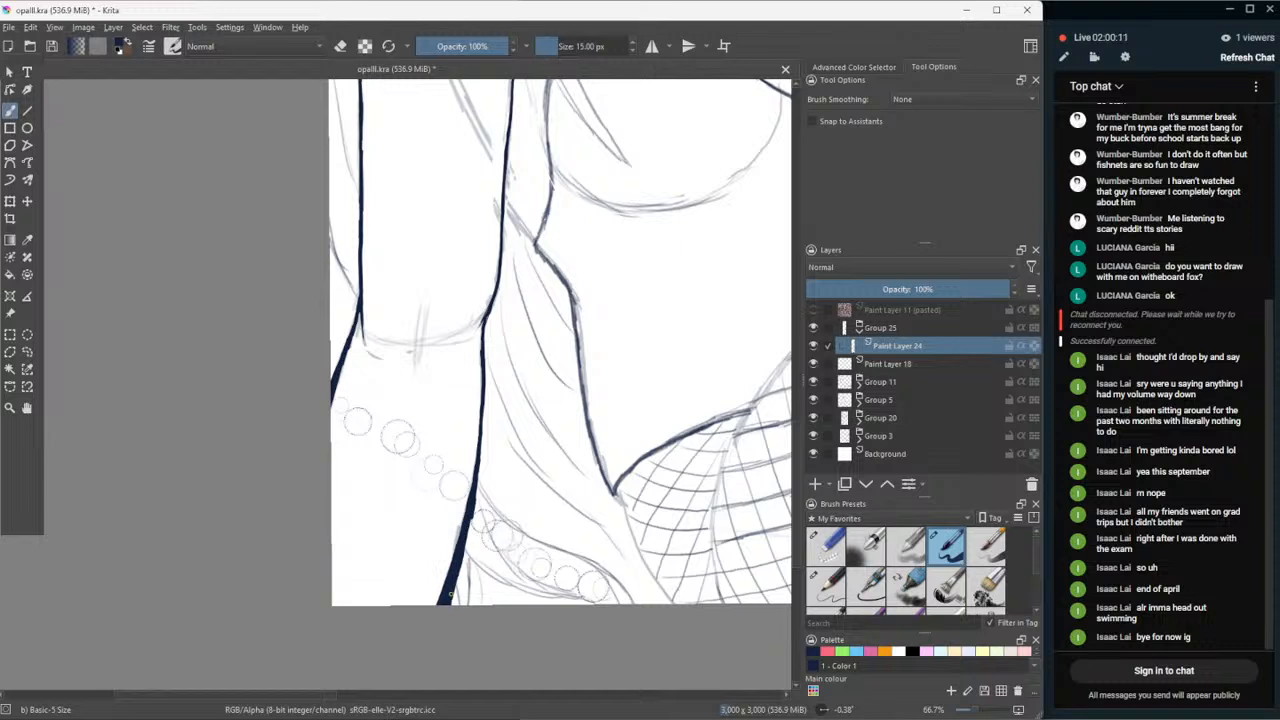
pyautogui.moveTo(463, 545); pyautogui.dragTo(468, 530)
pyautogui.moveTo(478, 461); pyautogui.dragTo(475, 499)
pyautogui.click(826, 543)
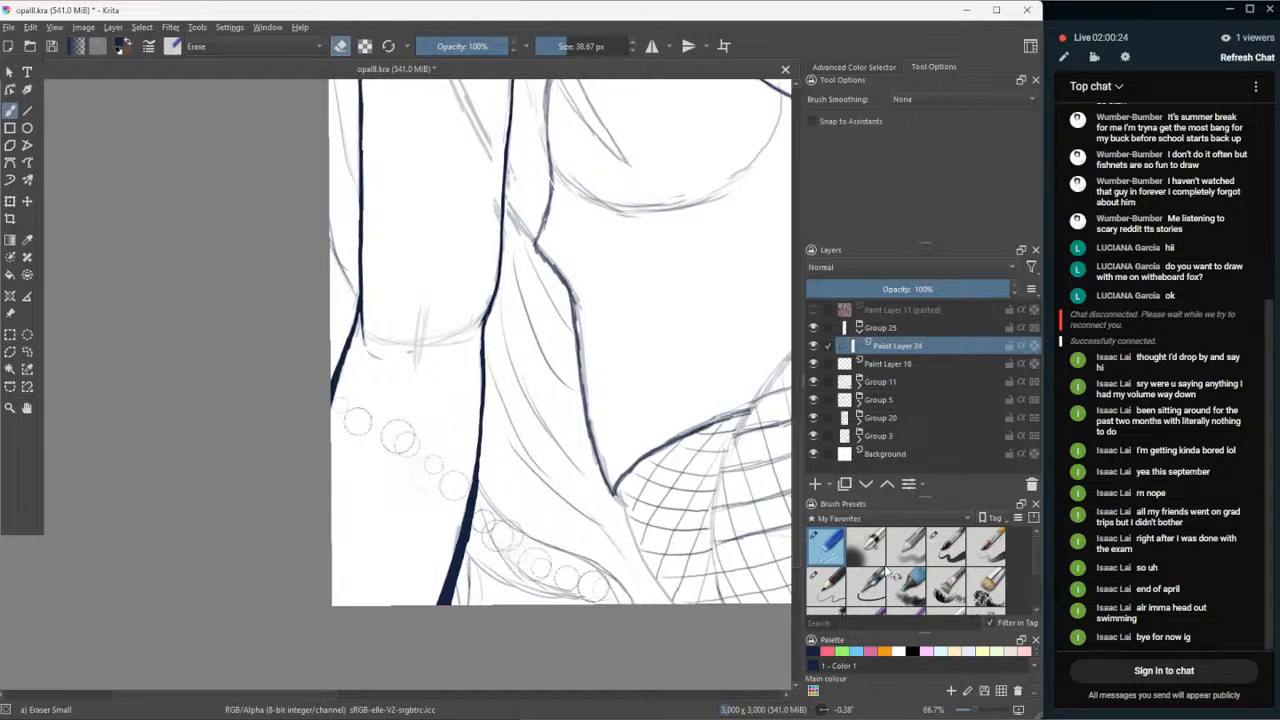
pyautogui.click(962, 553)
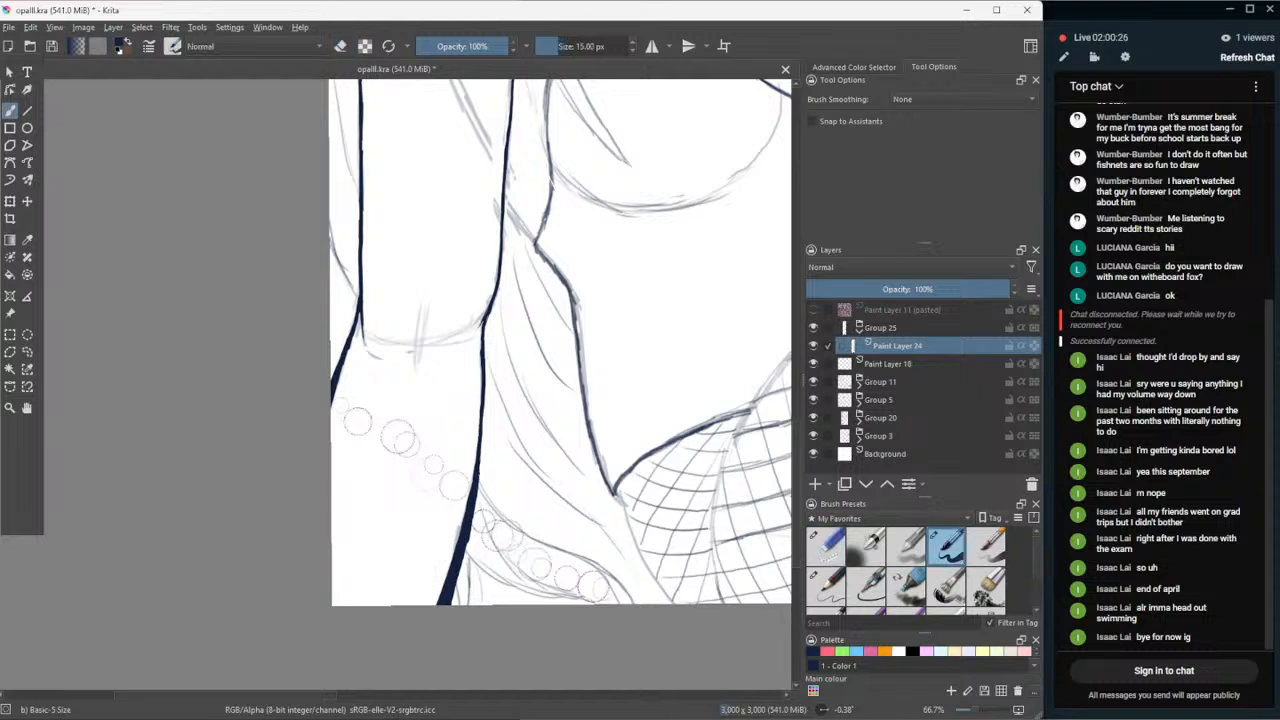
pyautogui.click(340, 46)
# - Sketch the crease lines across the front-facing character's elbow with the Pencil-2 brush at 10 px
pyautogui.scroll(-4, 386, 577)
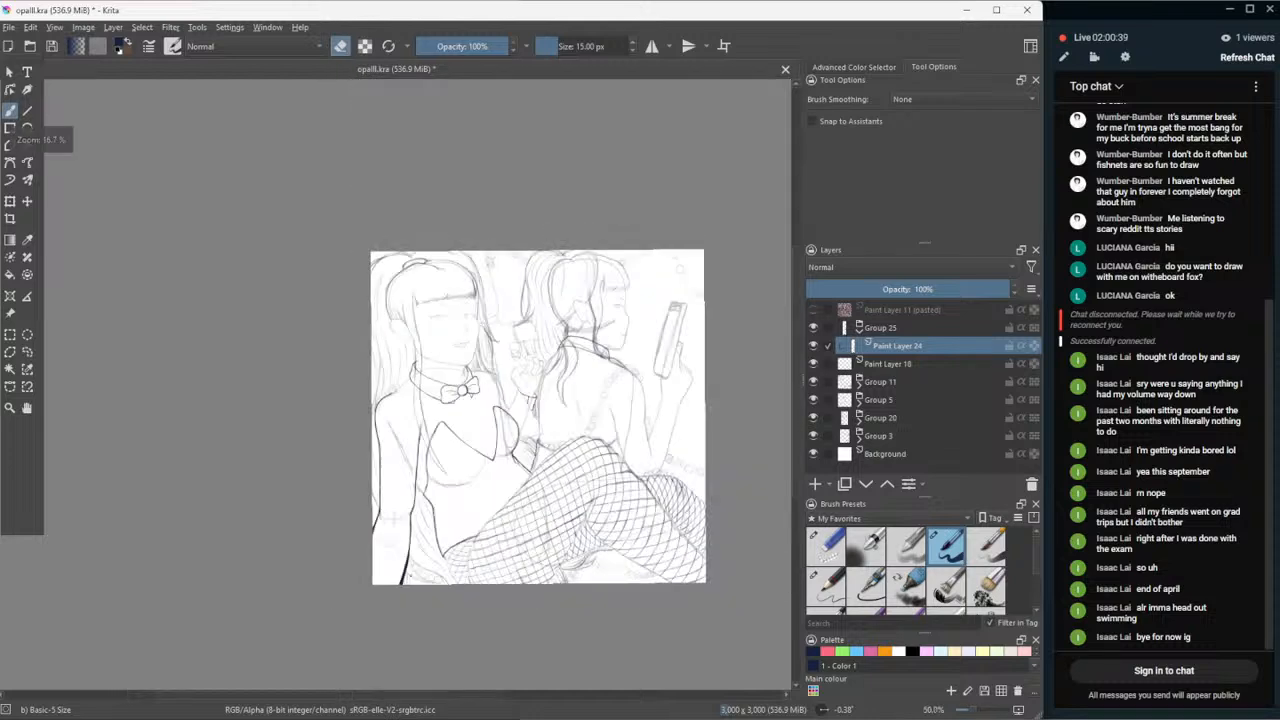
pyautogui.scroll(1, 396, 470)
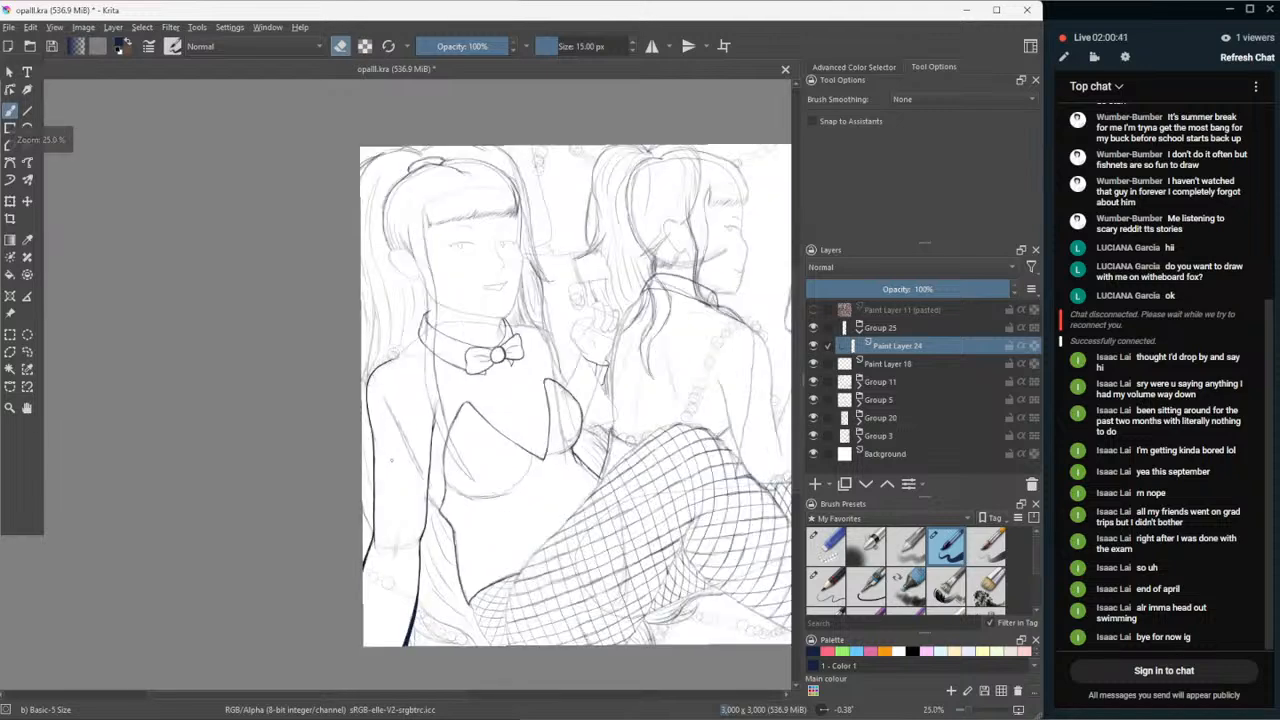
pyautogui.scroll(1, 396, 470)
pyautogui.scroll(2, 400, 581)
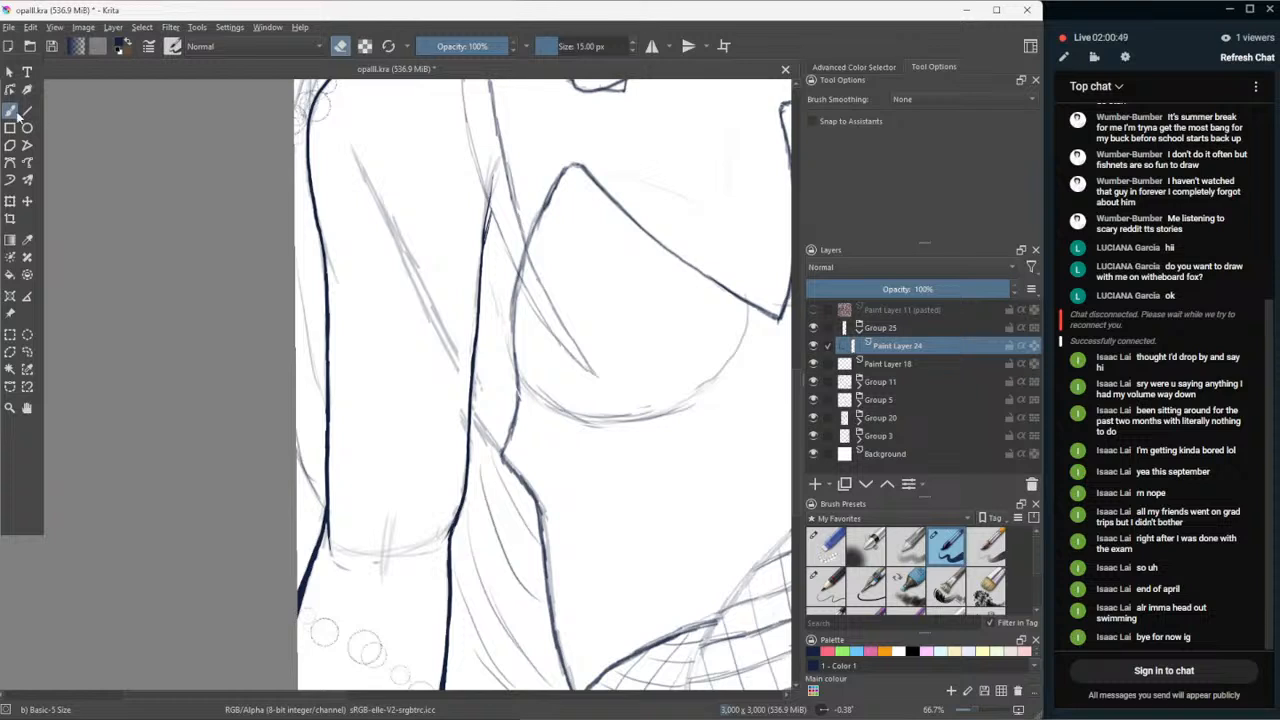
pyautogui.click(828, 578)
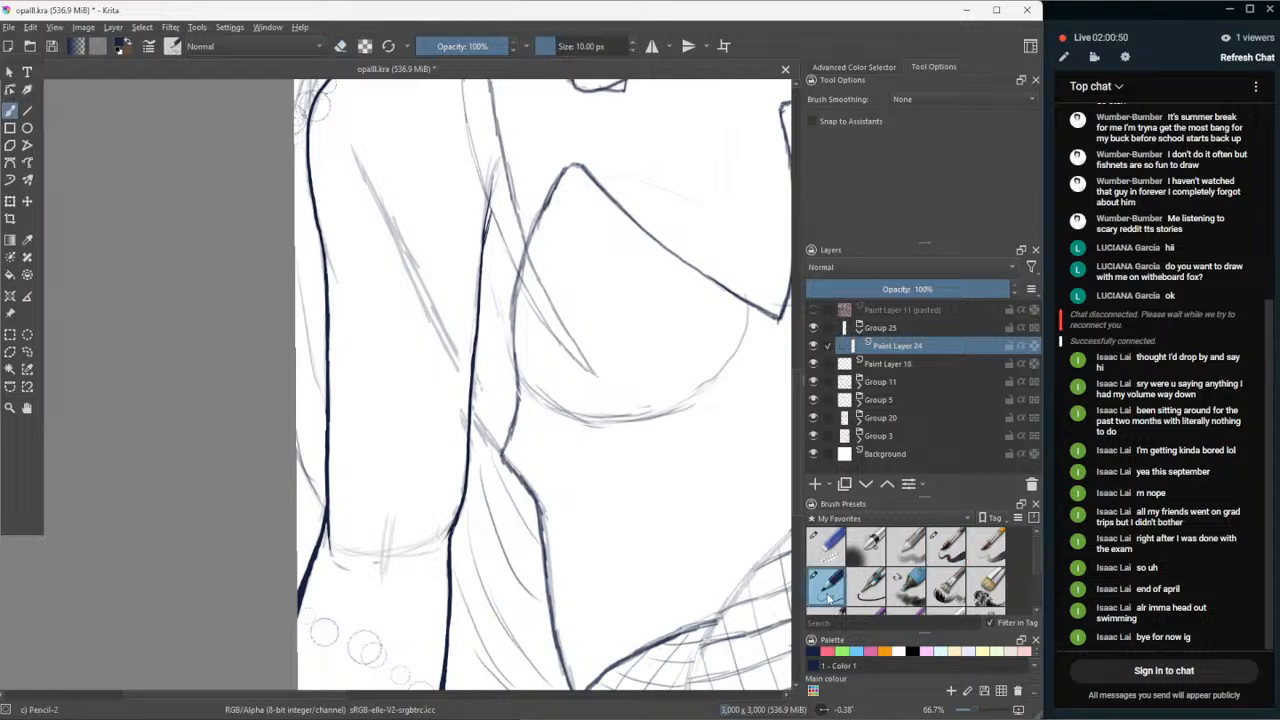
pyautogui.click(340, 46)
pyautogui.moveTo(368, 553)
pyautogui.mouseDown()
pyautogui.moveTo(350, 550)
pyautogui.moveTo(390, 557)
pyautogui.moveTo(442, 538)
pyautogui.mouseUp()
pyautogui.moveTo(391, 522); pyautogui.dragTo(377, 576)
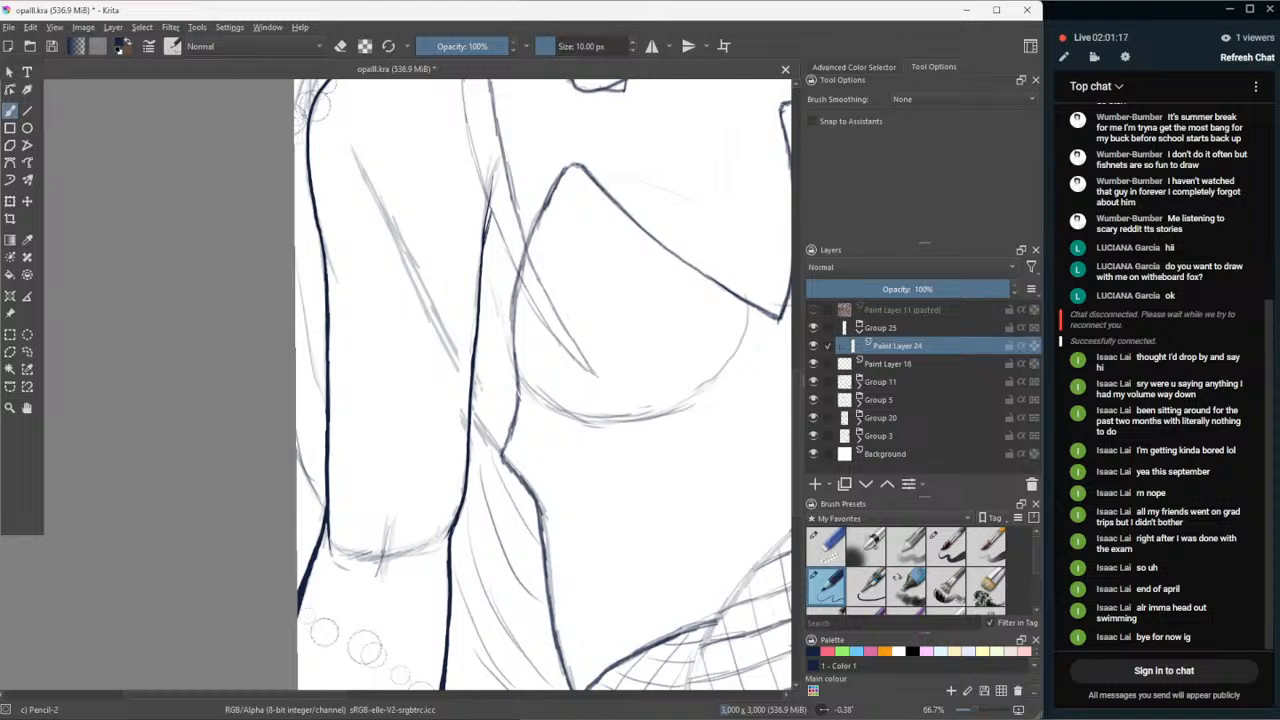
pyautogui.hotkey('ctrl', 'z')
pyautogui.moveTo(346, 569)
pyautogui.mouseDown()
pyautogui.moveTo(354, 604)
pyautogui.moveTo(382, 583)
pyautogui.moveTo(362, 560)
pyautogui.moveTo(388, 561)
pyautogui.mouseUp()
# - Check the drawing by toggling the visibility of Group 20, Group 3 and Group 5, inspecting the torso with Group 5 hidden
pyautogui.scroll(-4, 350, 676)
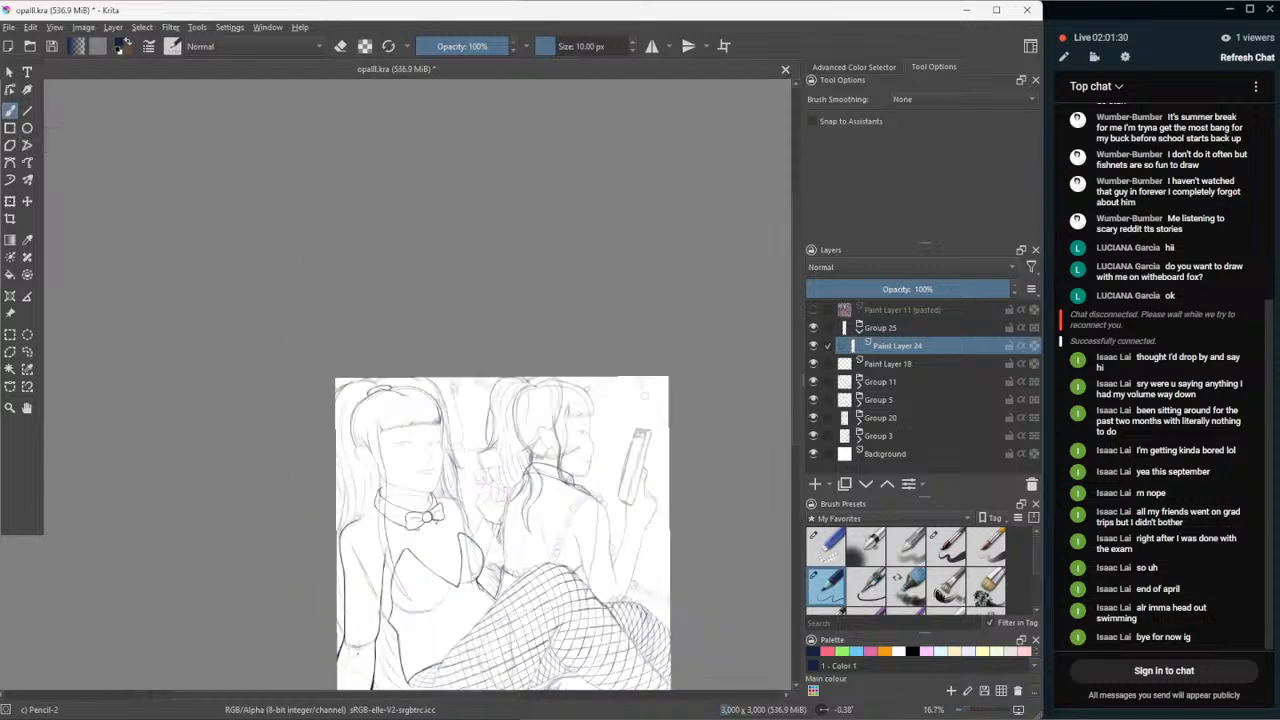
pyautogui.click(815, 417)
pyautogui.click(815, 417)
pyautogui.click(815, 436)
pyautogui.click(815, 436)
pyautogui.click(815, 400)
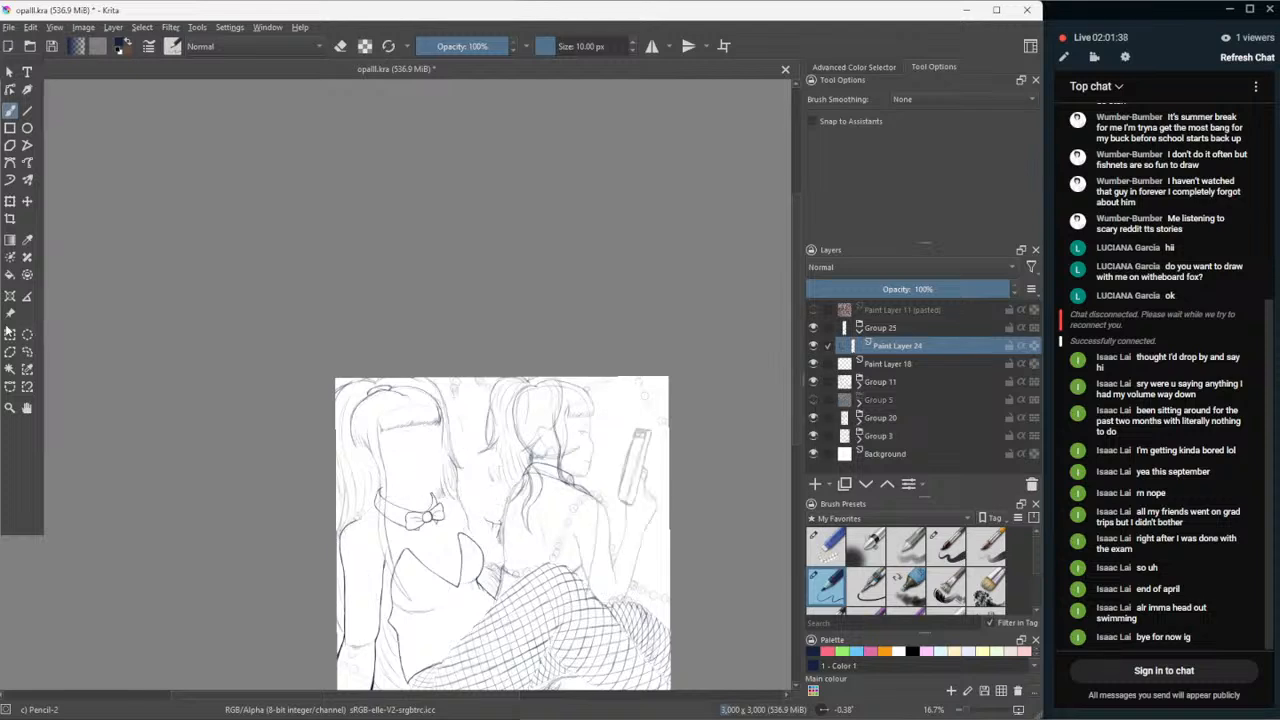
pyautogui.click(27, 408)
pyautogui.moveTo(253, 516); pyautogui.dragTo(263, 462)
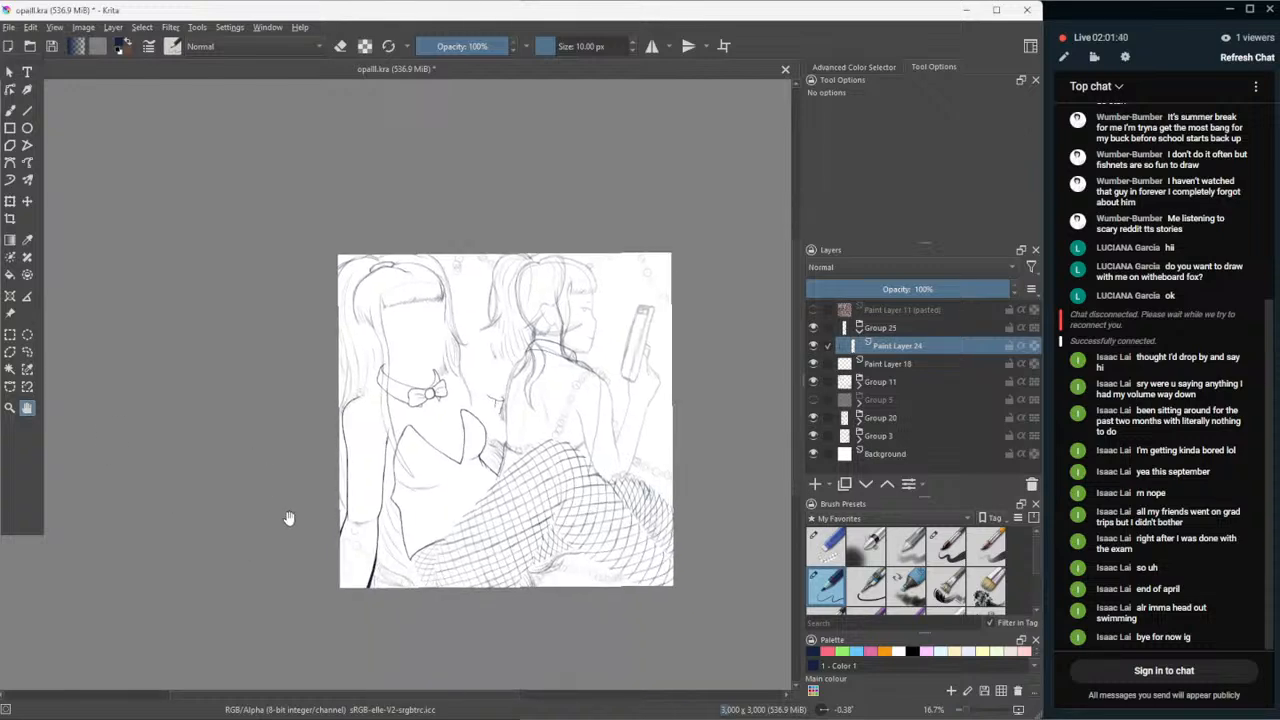
pyautogui.scroll(1, 286, 520)
pyautogui.scroll(1, 500, 541)
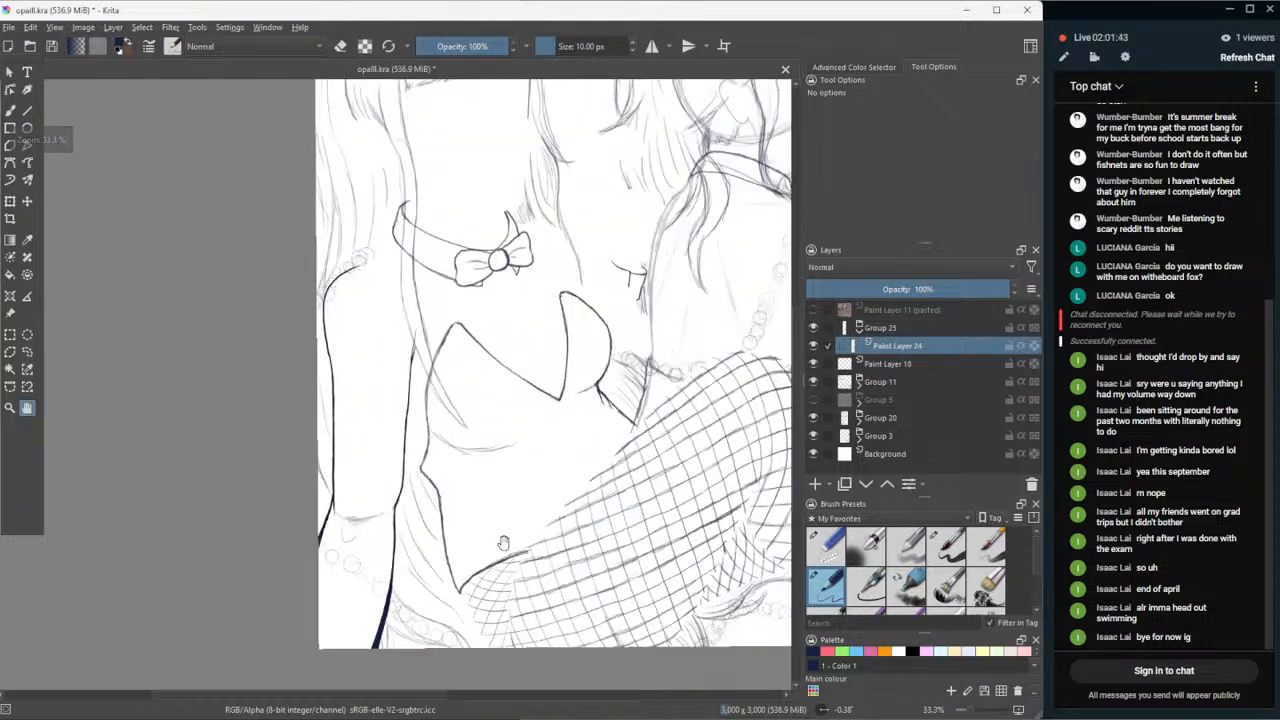
pyautogui.scroll(1, 505, 538)
pyautogui.scroll(-2, 505, 538)
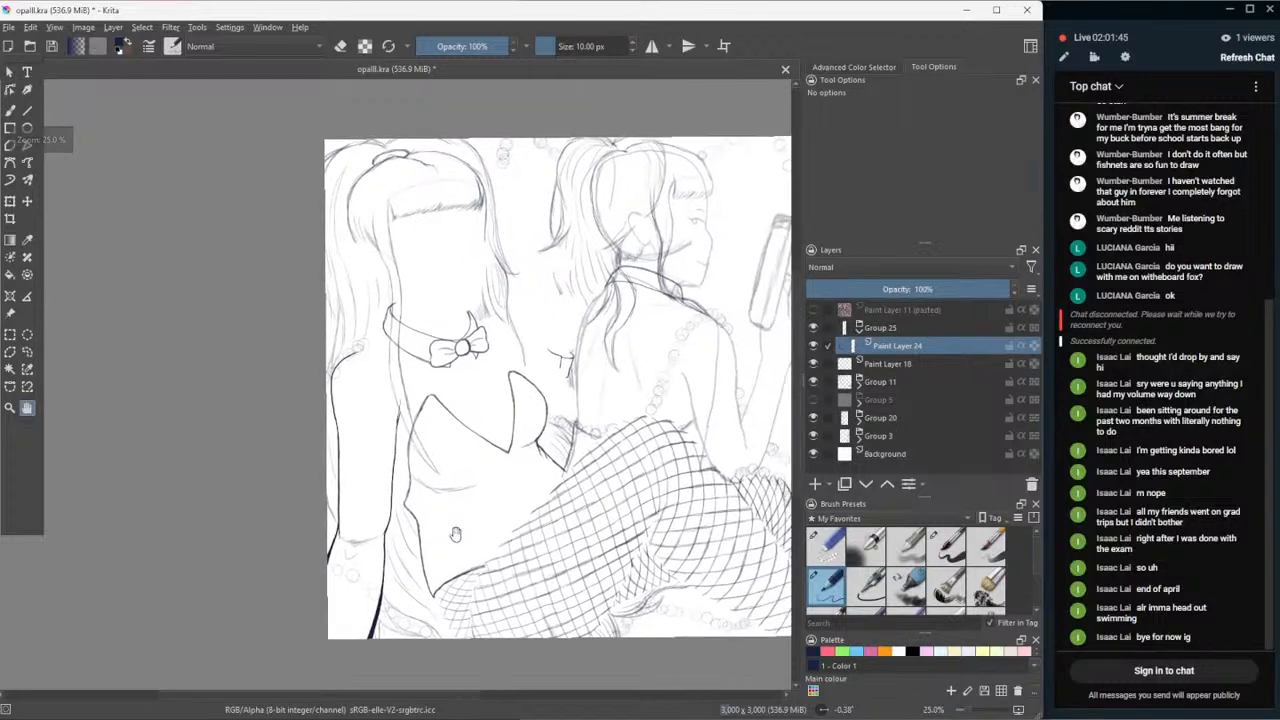
pyautogui.click(813, 399)
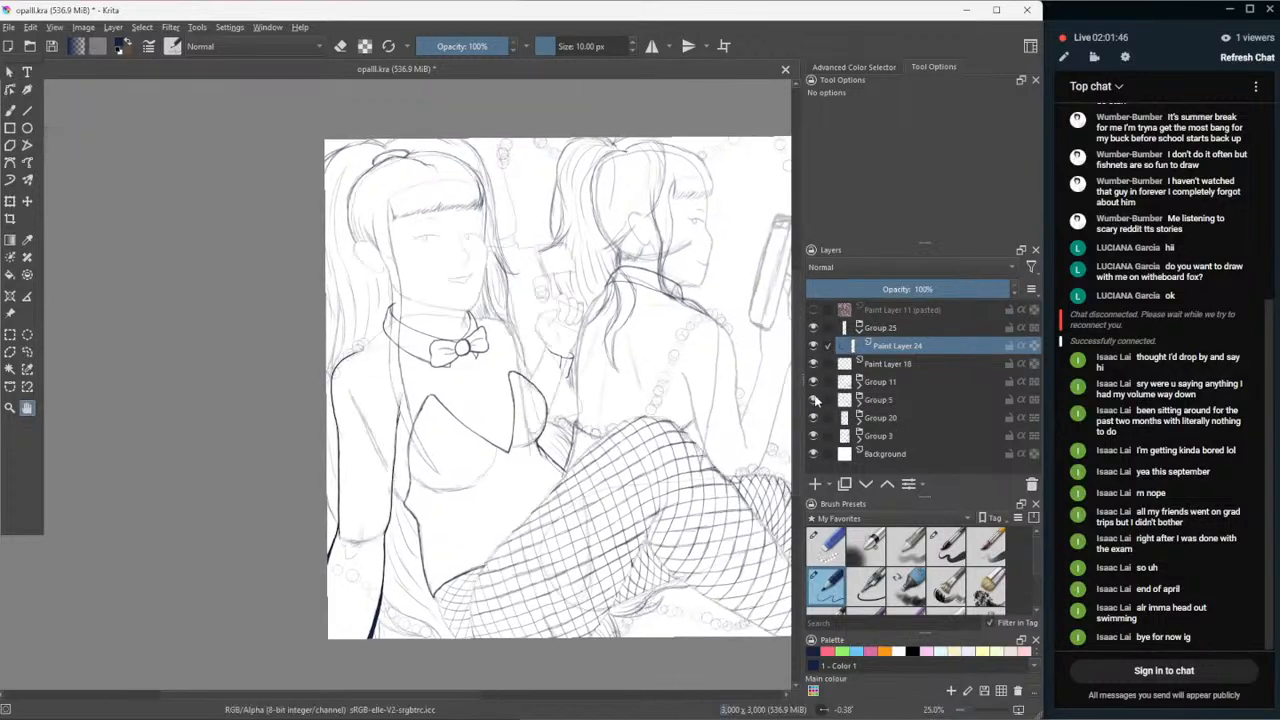
# - Ink the short diagonal line from the inner arm to the waist notch with the Basic-5 Size brush at 15 px, with erase mode off
pyautogui.scroll(1, 420, 485)
pyautogui.scroll(1, 419, 485)
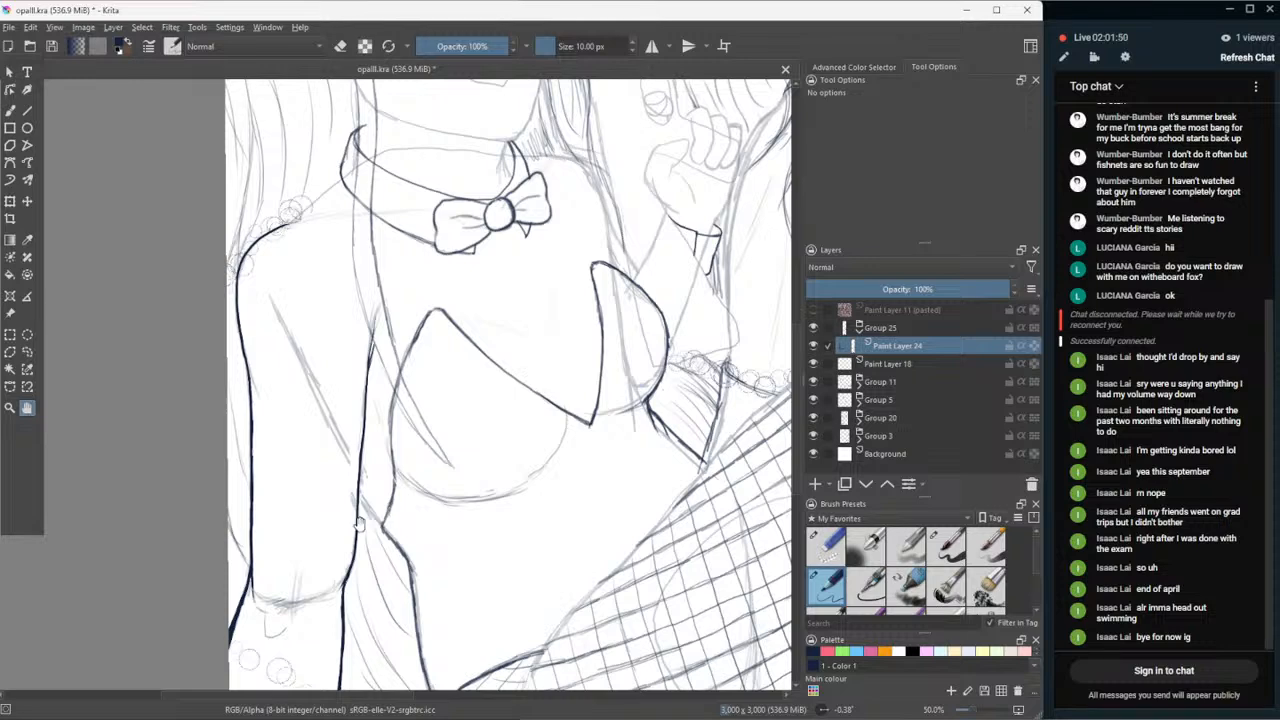
pyautogui.scroll(1, 360, 524)
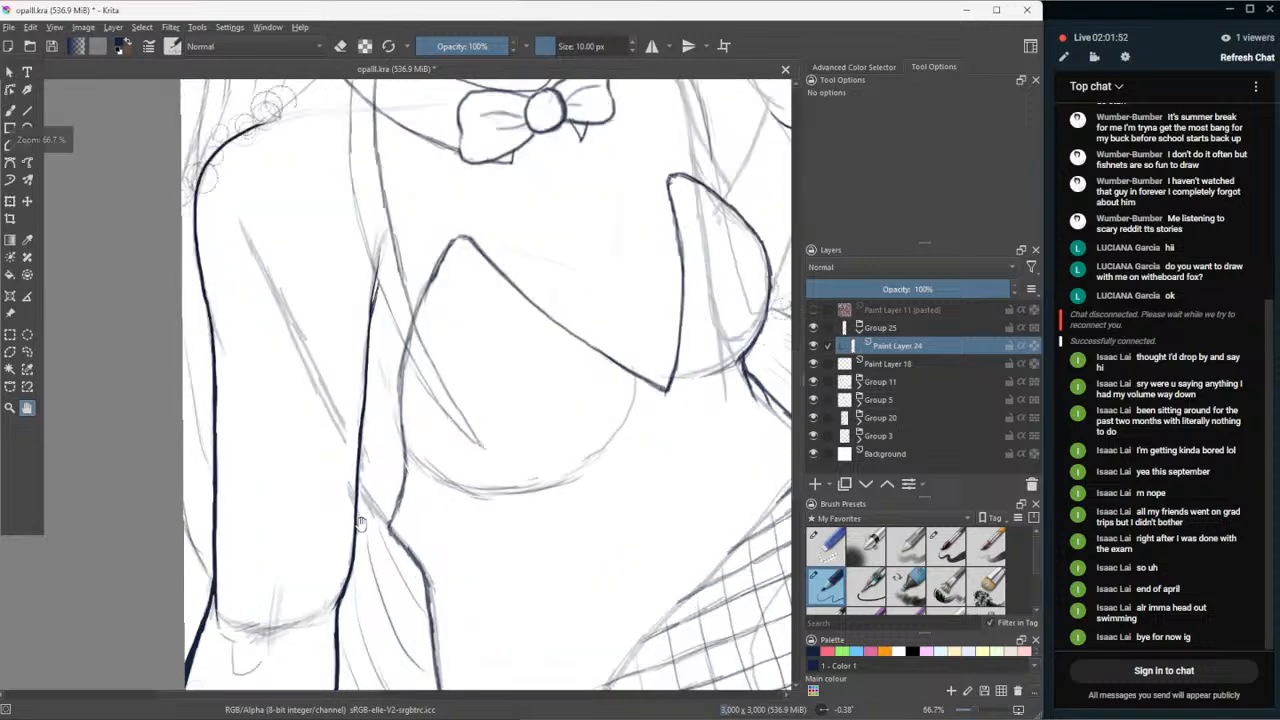
pyautogui.scroll(-2, 360, 522)
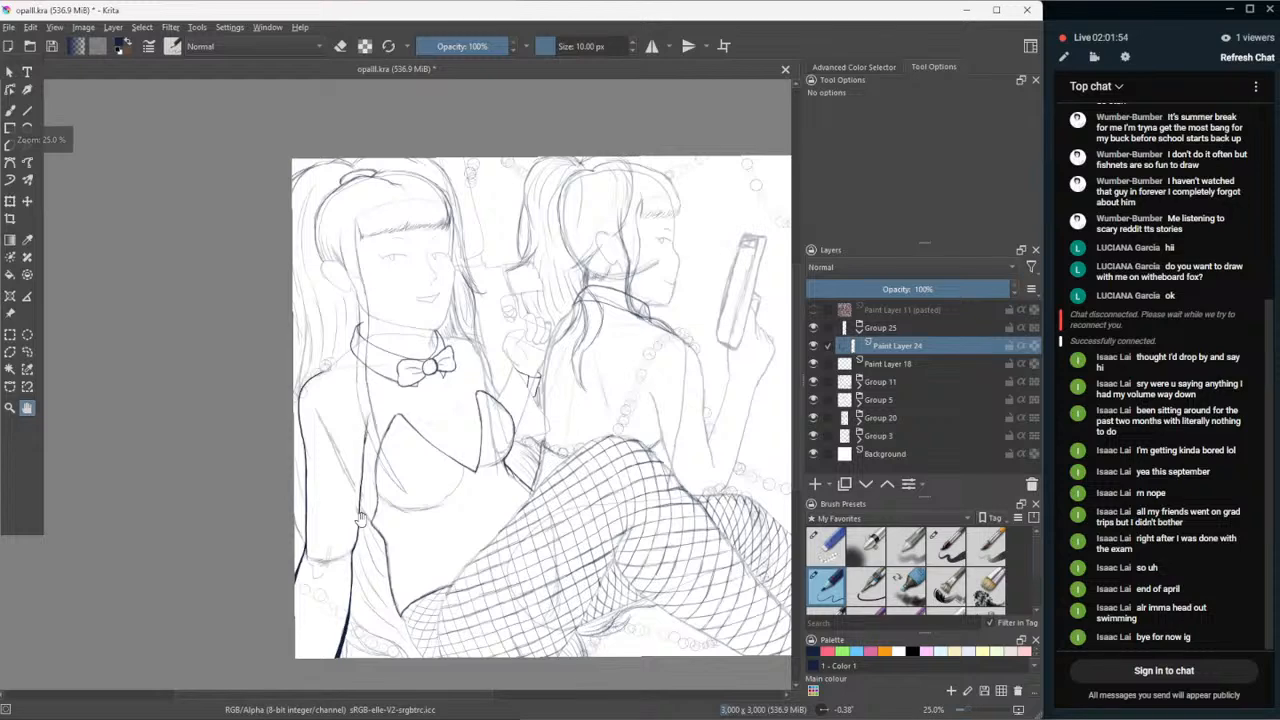
pyautogui.scroll(1, 360, 520)
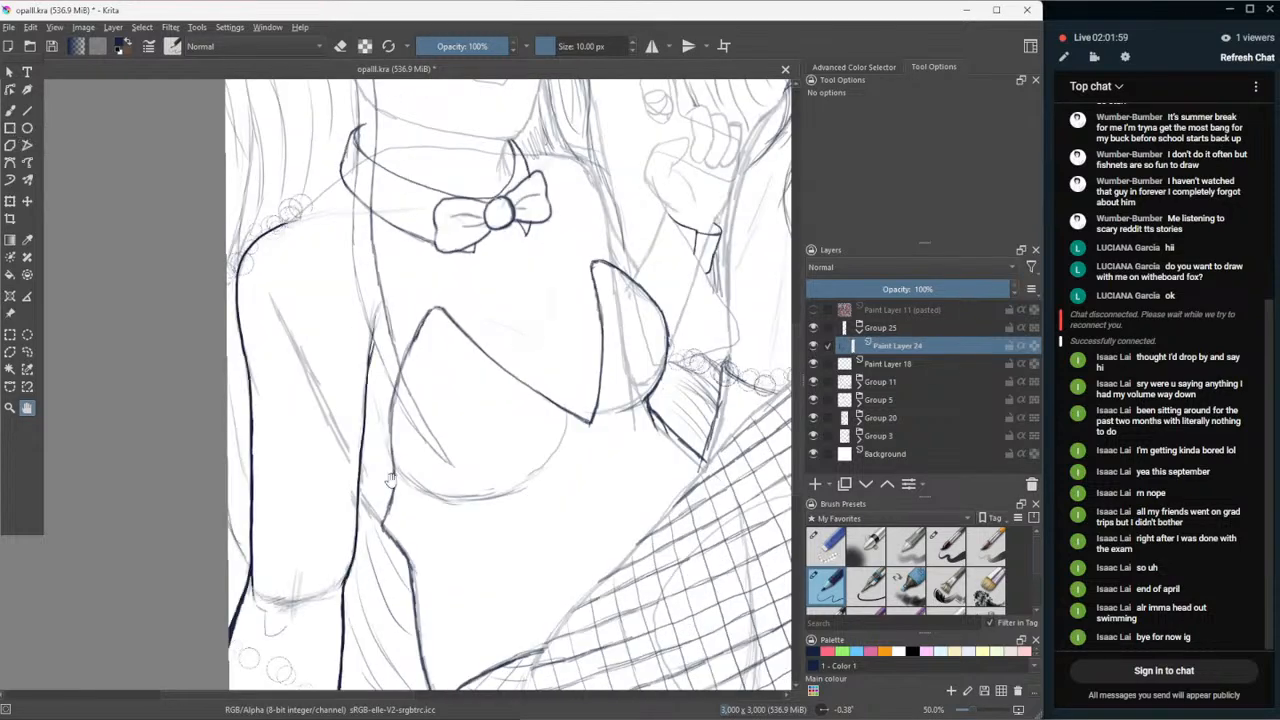
pyautogui.scroll(2, 391, 480)
pyautogui.click(947, 550)
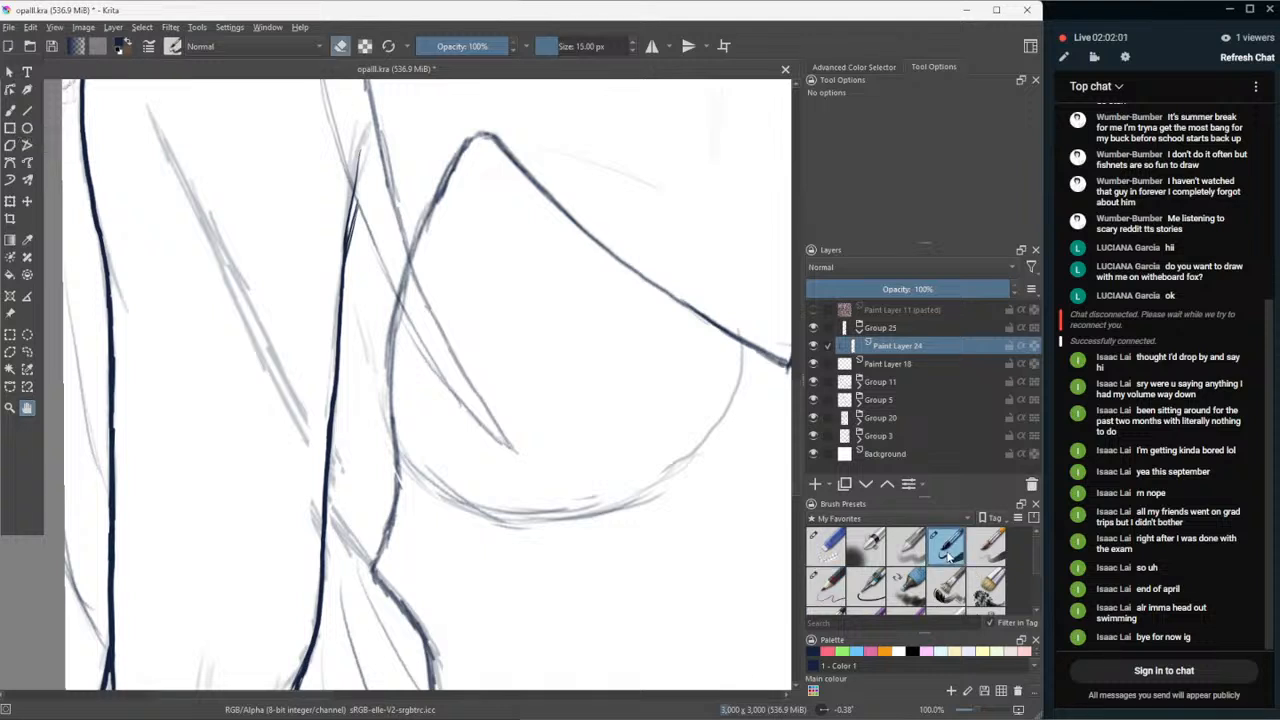
pyautogui.click(10, 112)
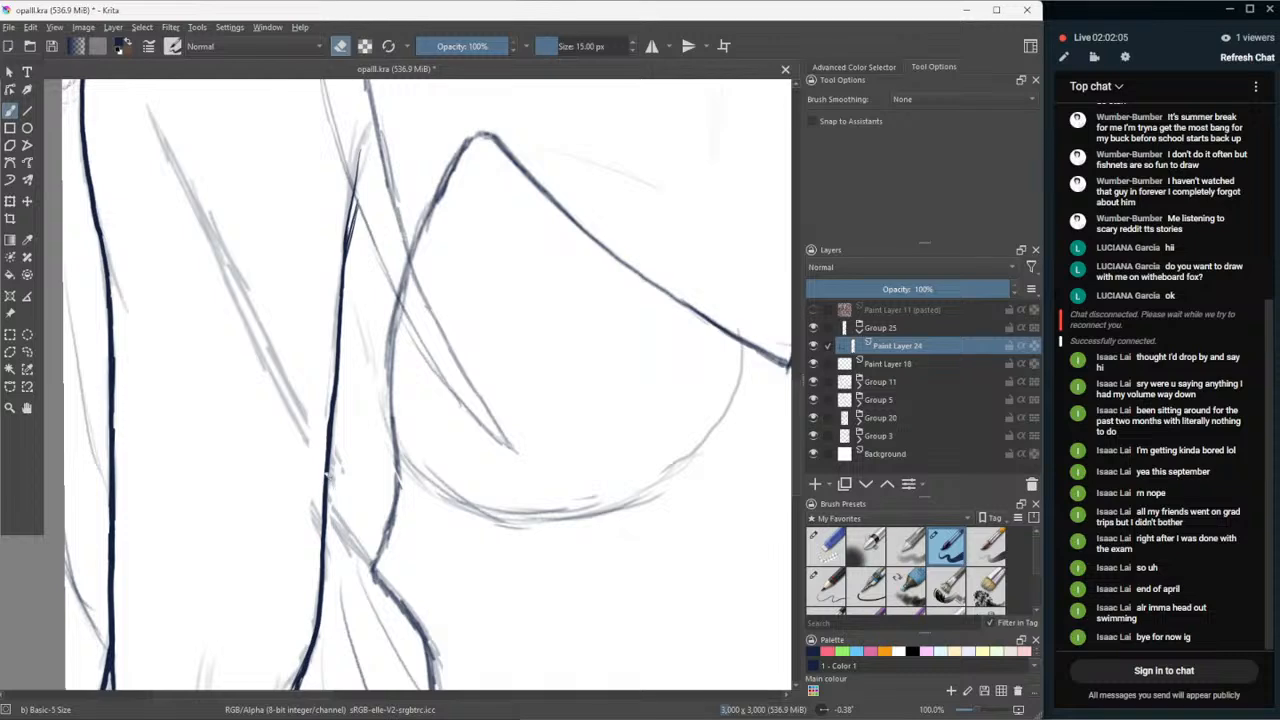
pyautogui.click(338, 45)
pyautogui.moveTo(331, 473); pyautogui.dragTo(379, 552)
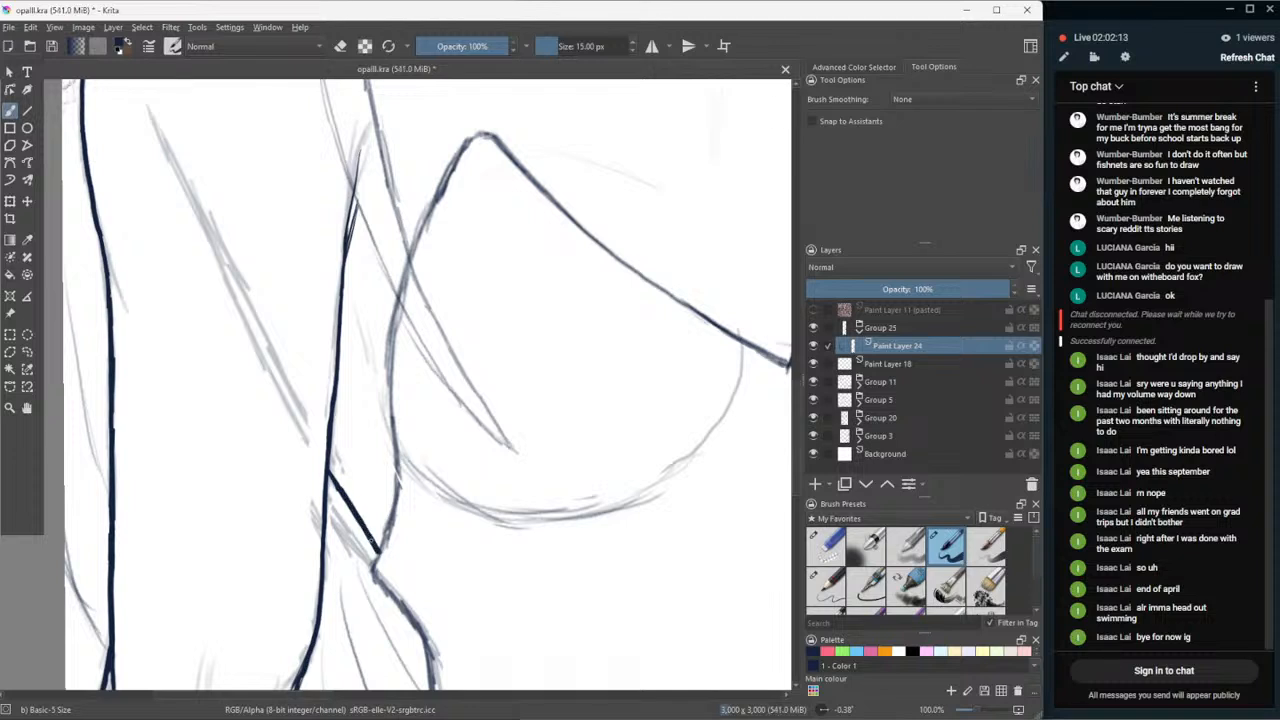
pyautogui.moveTo(331, 474); pyautogui.dragTo(340, 486)
# - Reduce the brush size to 10 px and extend the shoulder's top line inward toward the collarbone
pyautogui.scroll(-3, 350, 535)
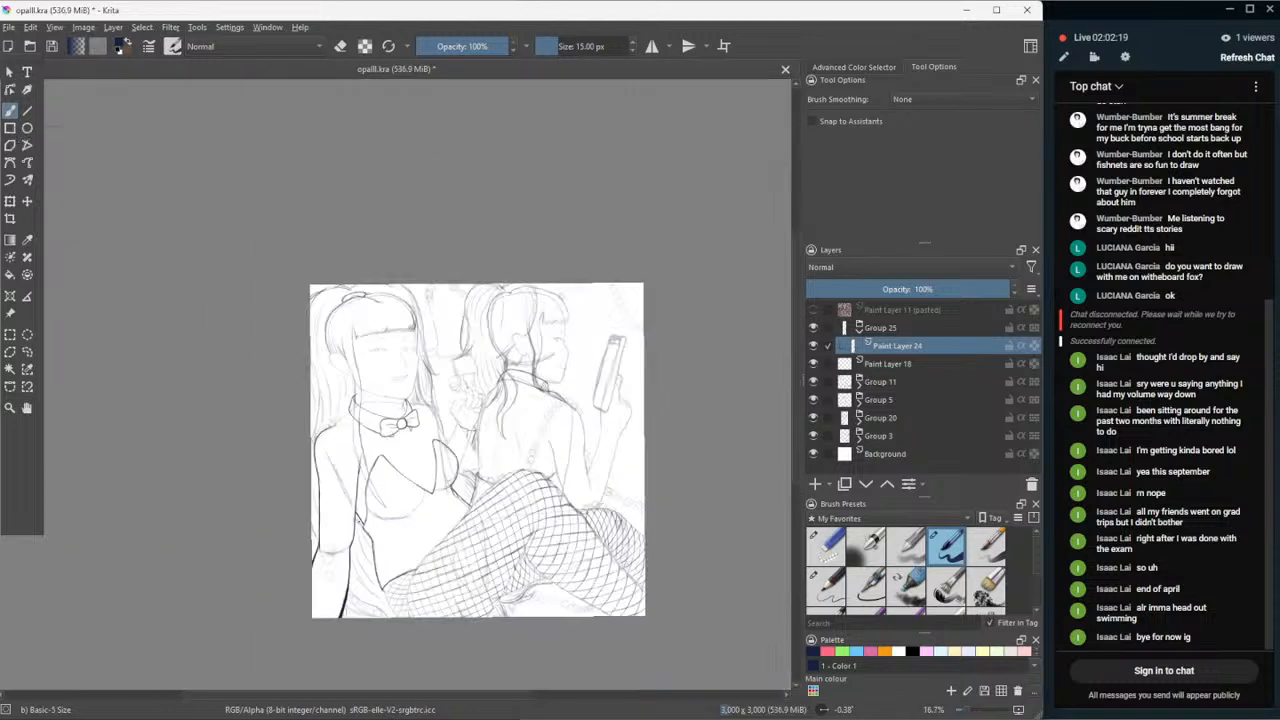
pyautogui.scroll(2, 355, 522)
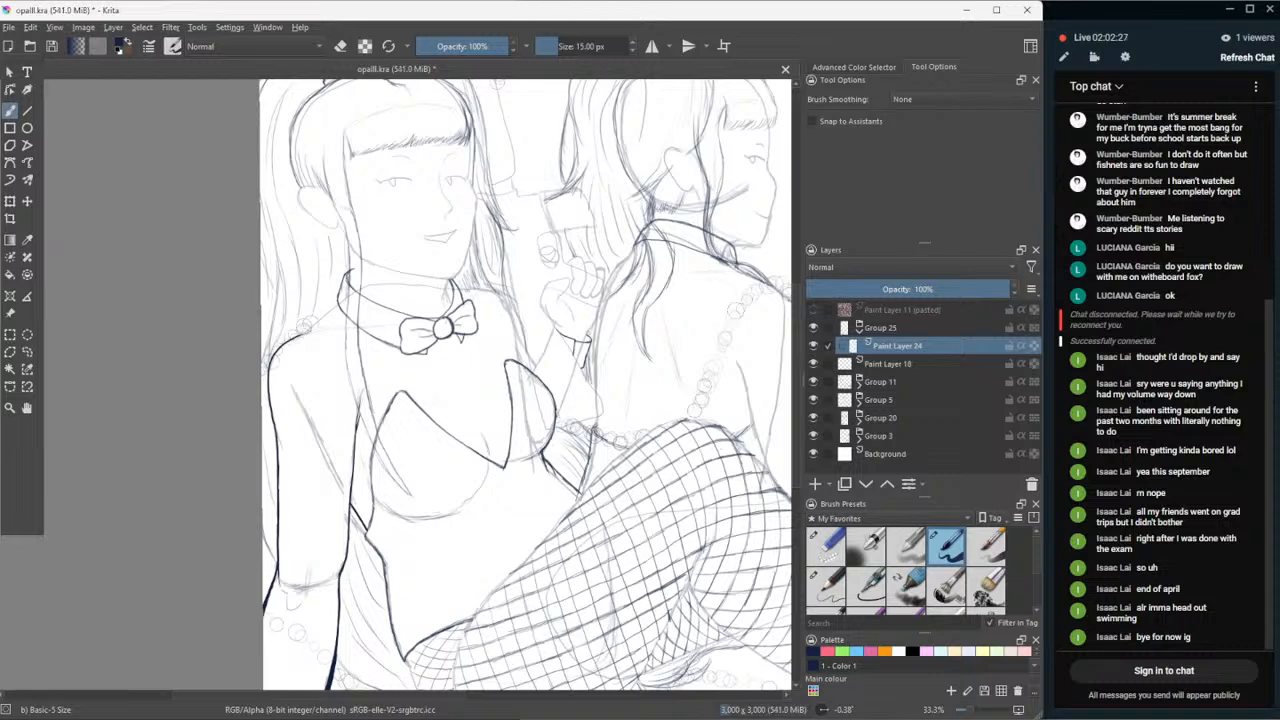
pyautogui.scroll(1, 783, 436)
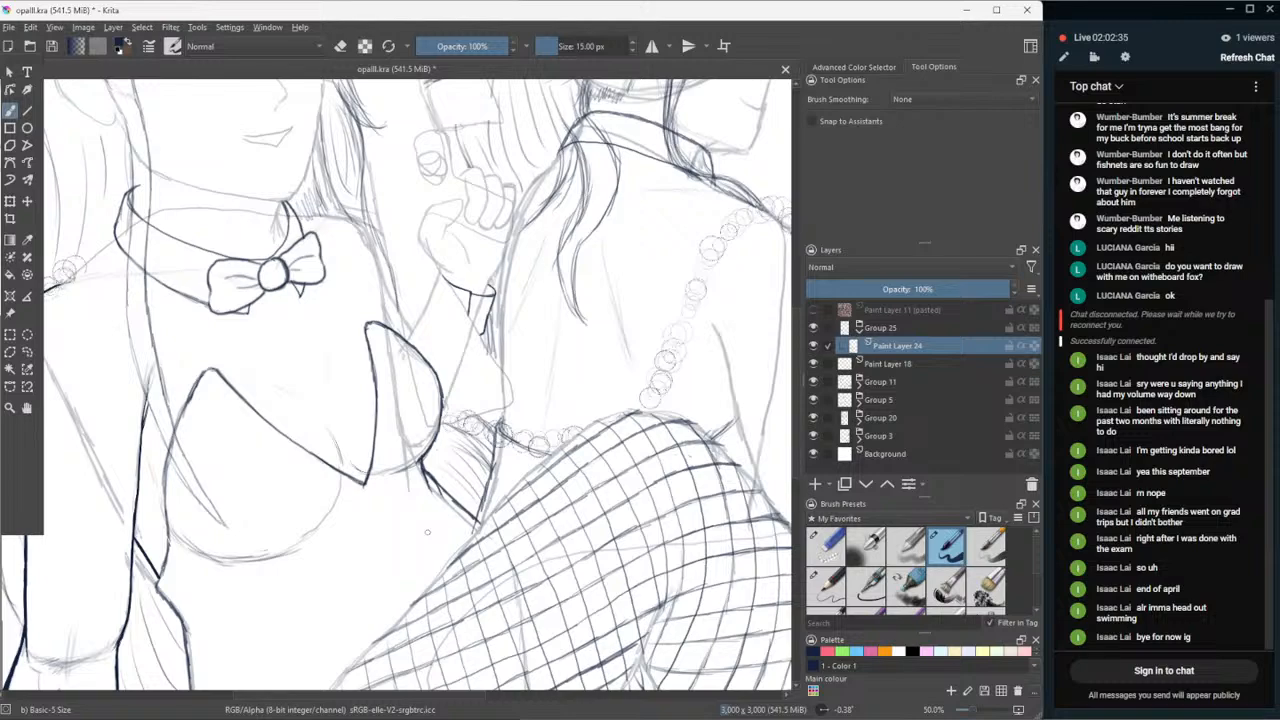
pyautogui.press('-')
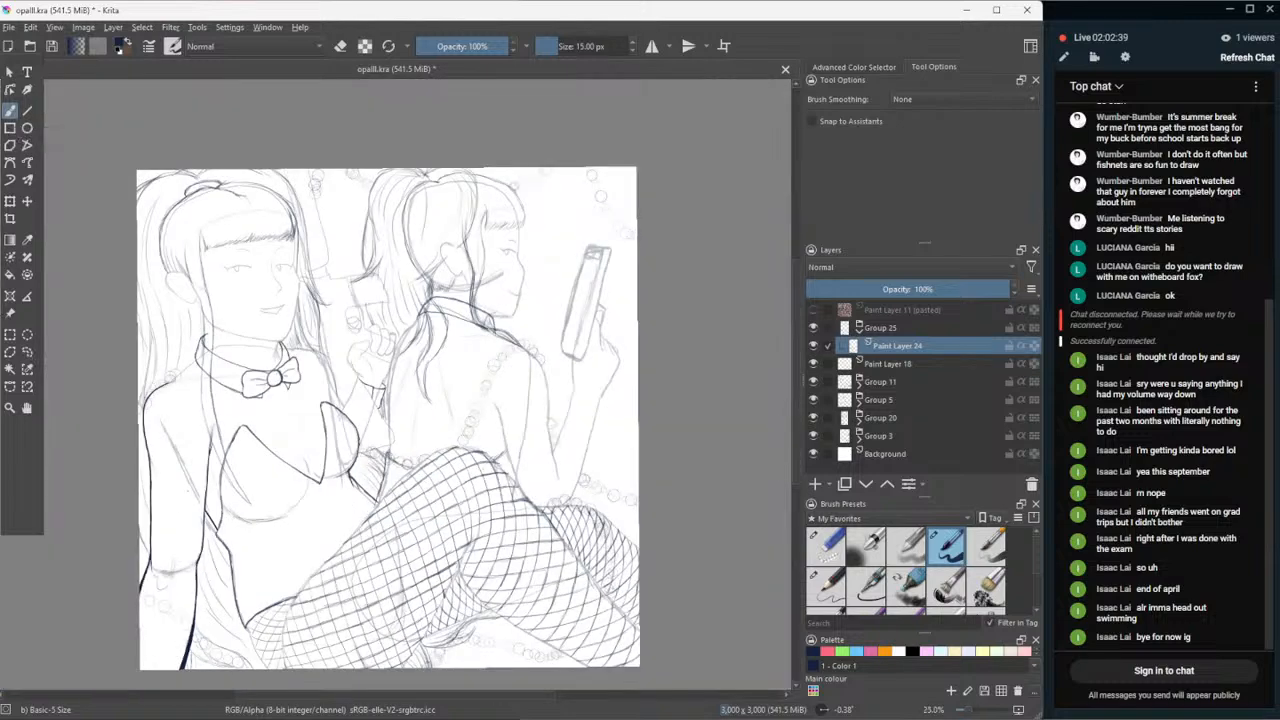
pyautogui.scroll(2, 186, 421)
pyautogui.scroll(3, 138, 338)
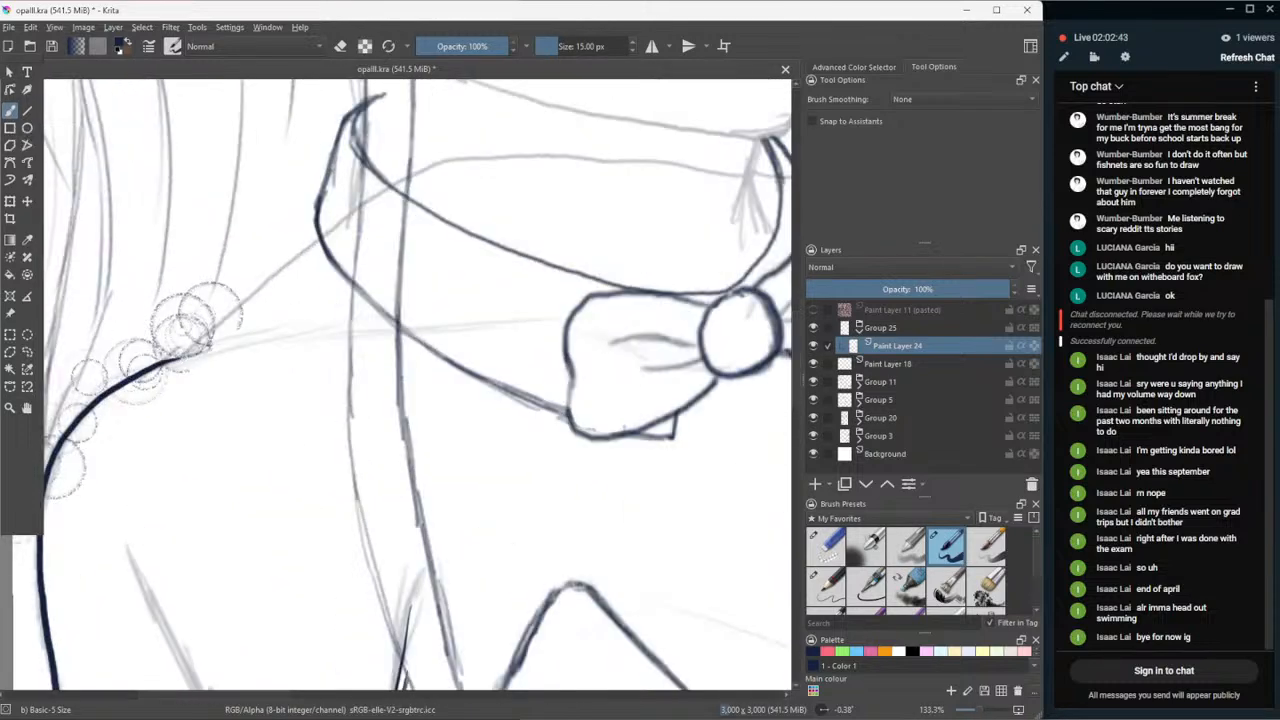
pyautogui.moveTo(190, 350); pyautogui.dragTo(285, 336)
pyautogui.hotkey('ctrl', 'z')
pyautogui.hotkey('ctrl', 'z')
pyautogui.click(632, 50)
pyautogui.moveTo(205, 350); pyautogui.dragTo(344, 328)
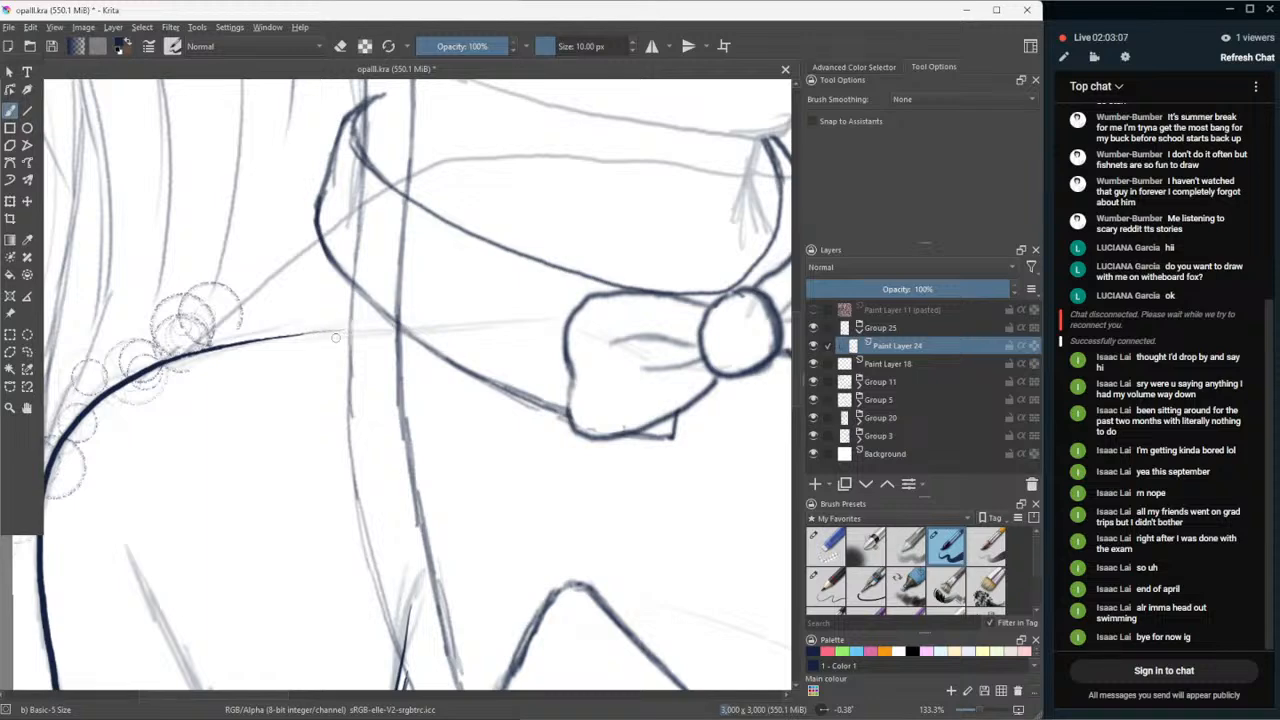
# - Ink the sloping line from the collar's outer edge down to the shoulder with the Dynamic Brush at 10 px
pyautogui.moveTo(318, 237); pyautogui.dragTo(242, 300)
pyautogui.hotkey('ctrl', 'z')
pyautogui.click(12, 178)
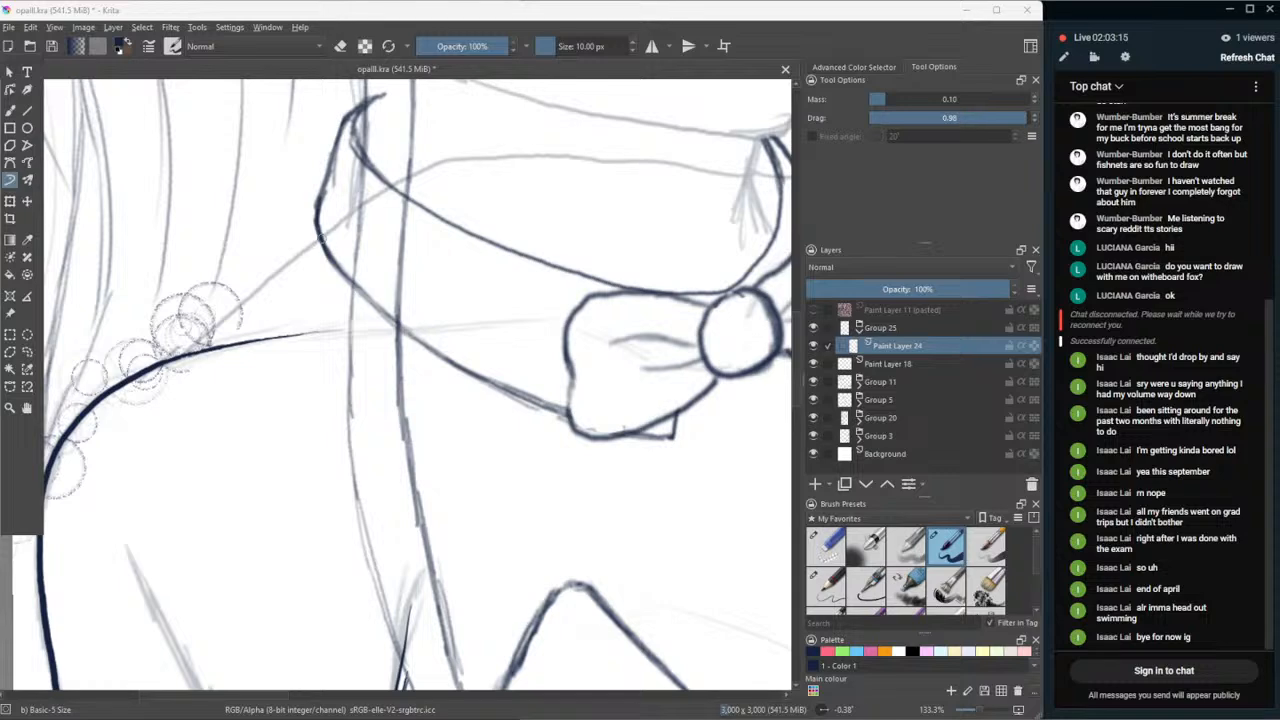
pyautogui.moveTo(320, 238); pyautogui.dragTo(260, 283)
pyautogui.hotkey('ctrl', 'z')
pyautogui.hotkey('ctrl', 'z')
pyautogui.moveTo(318, 237); pyautogui.dragTo(172, 355)
# - Examine the inked shoulder and arm up close, and hide Group 5 to judge the line art as a whole
pyautogui.scroll(-1, 238, 147)
pyautogui.scroll(-3, 282, 247)
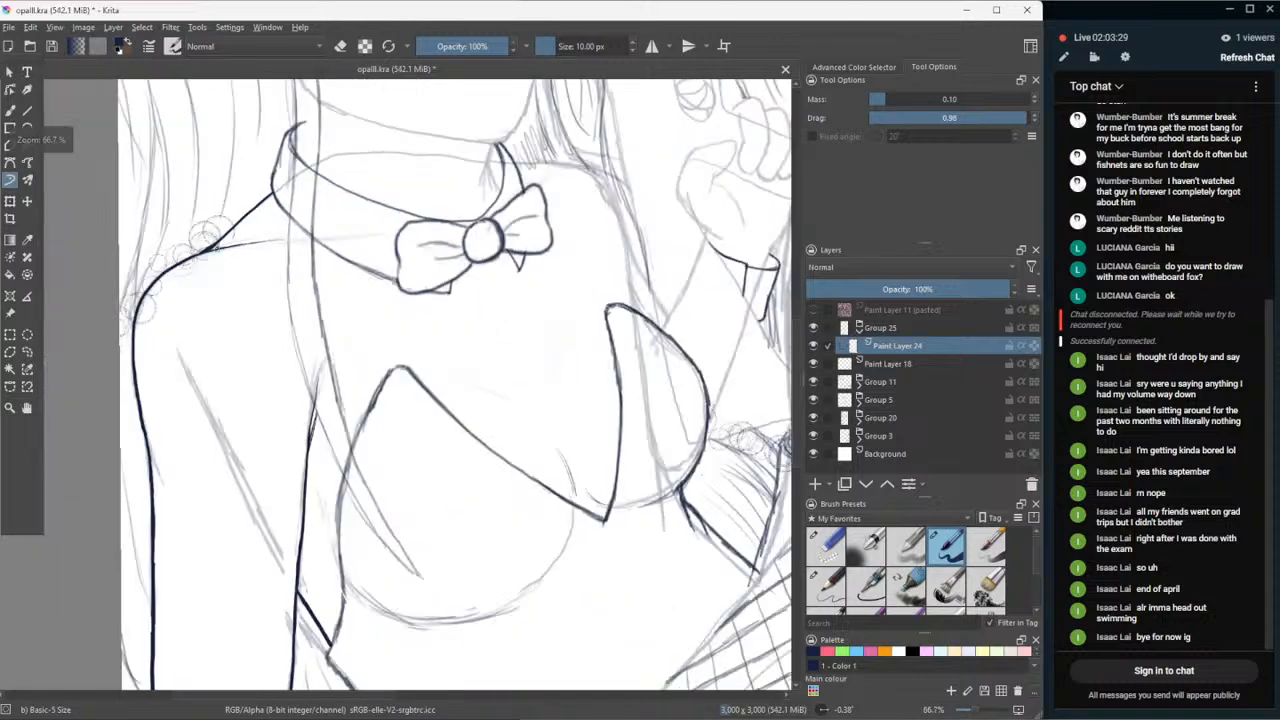
pyautogui.scroll(4, 282, 247)
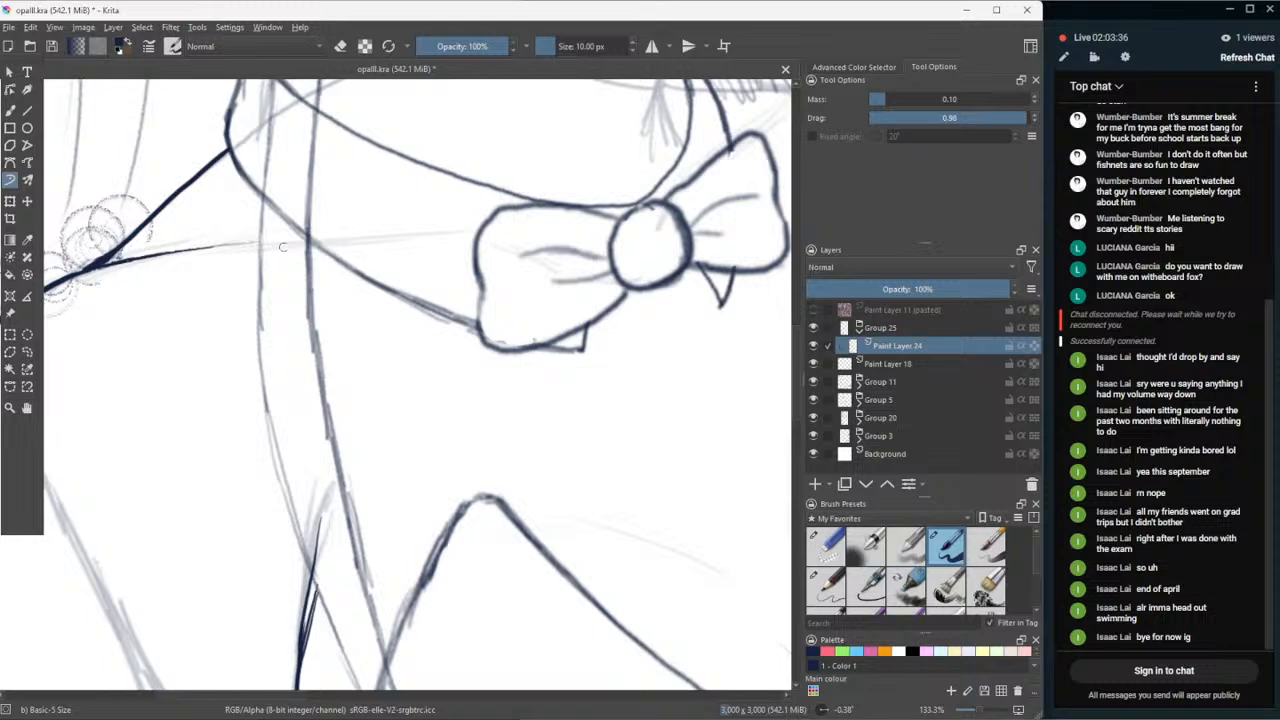
pyautogui.scroll(-4, 282, 247)
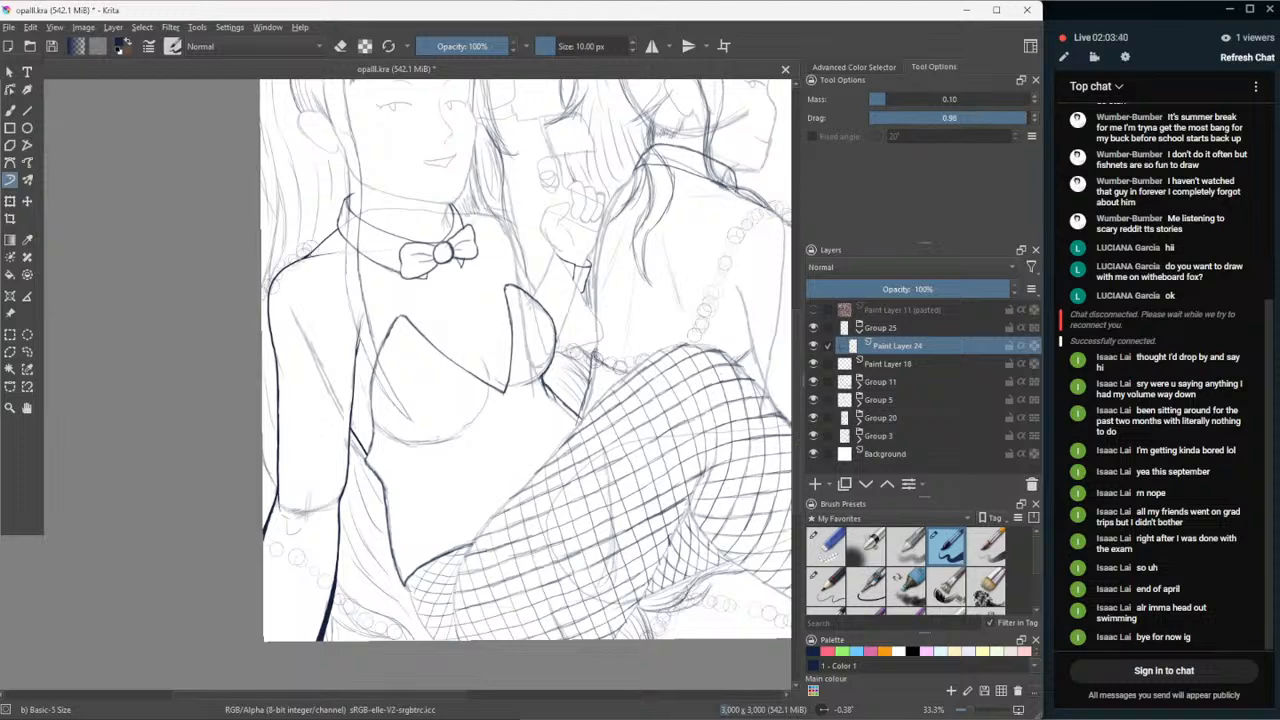
pyautogui.click(813, 399)
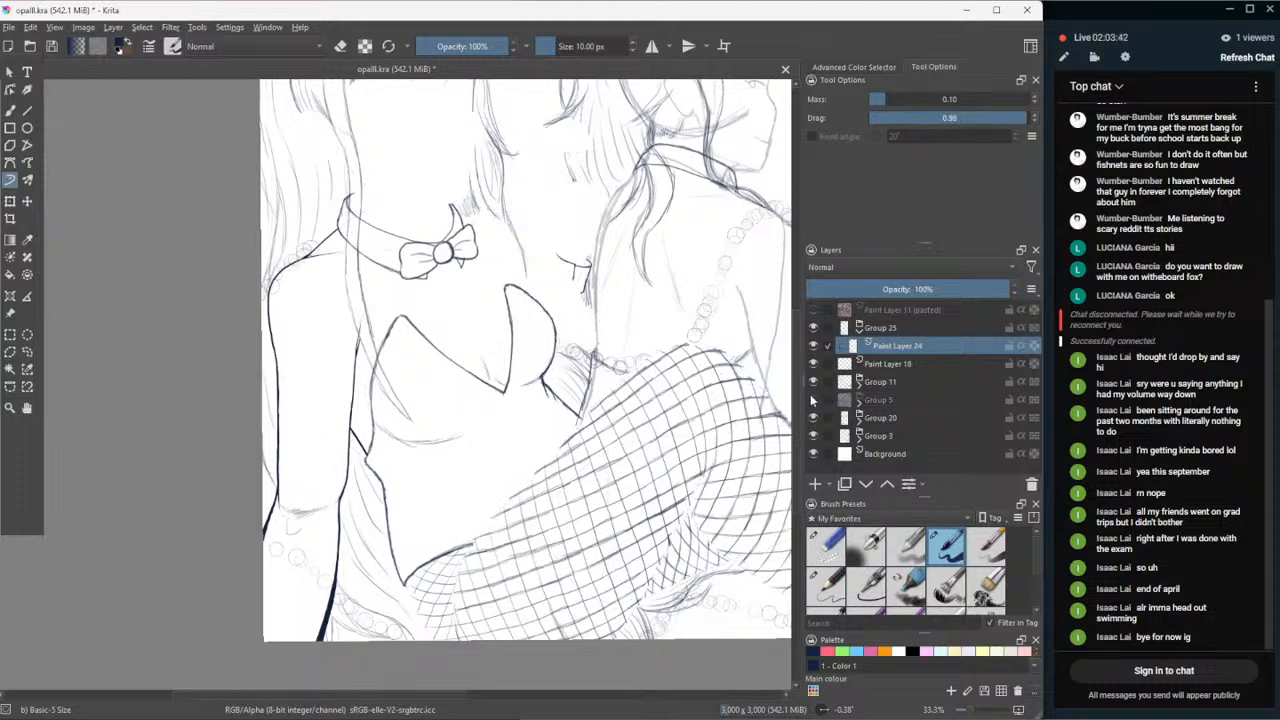
pyautogui.scroll(-1, 683, 400)
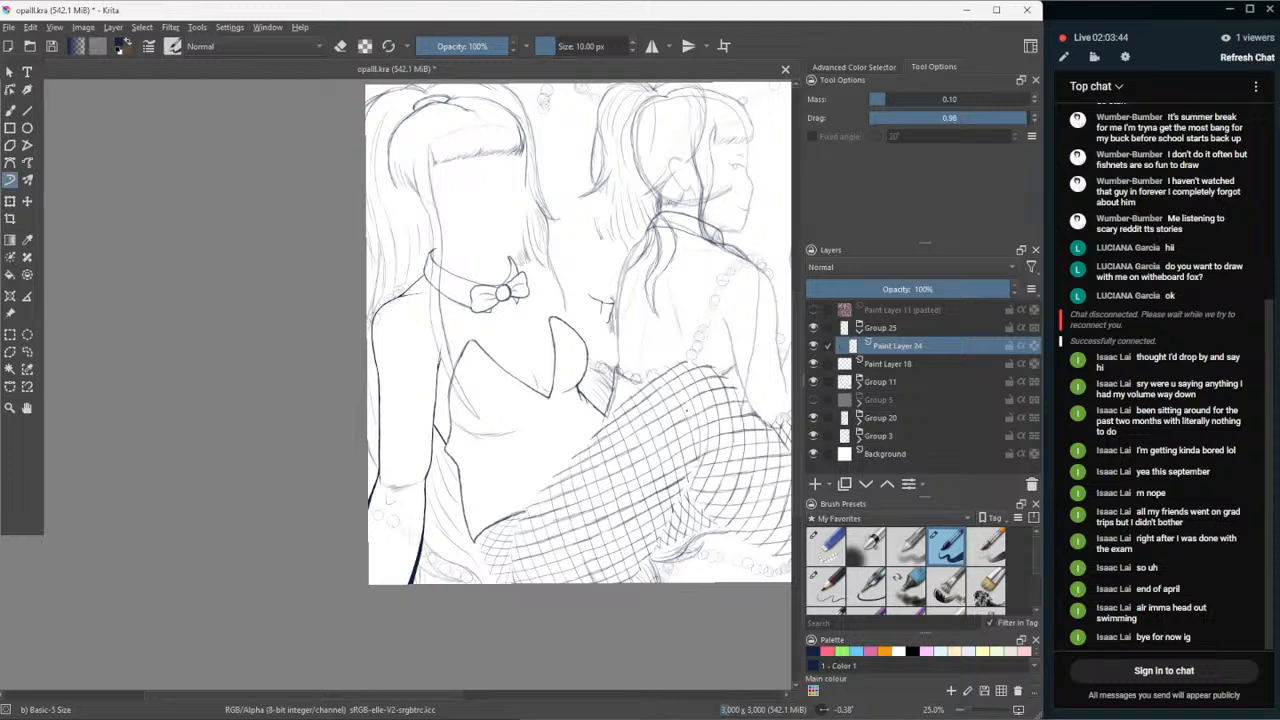
pyautogui.scroll(-1, 680, 412)
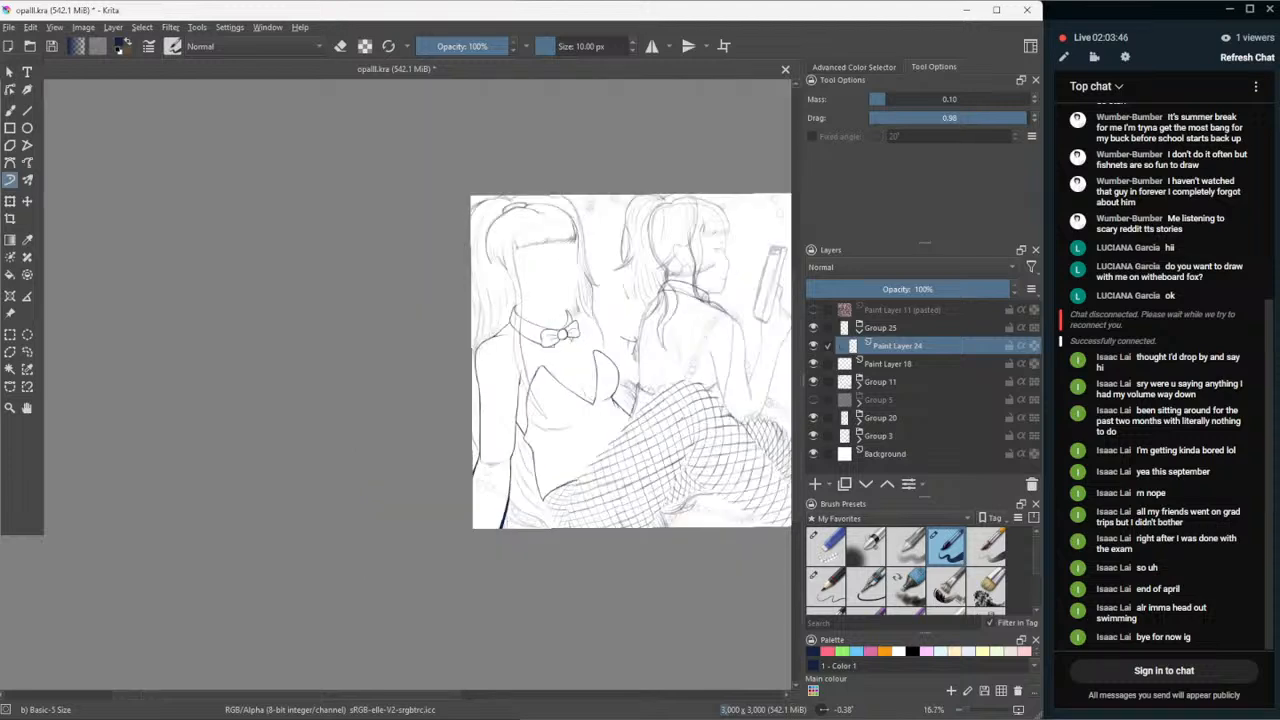